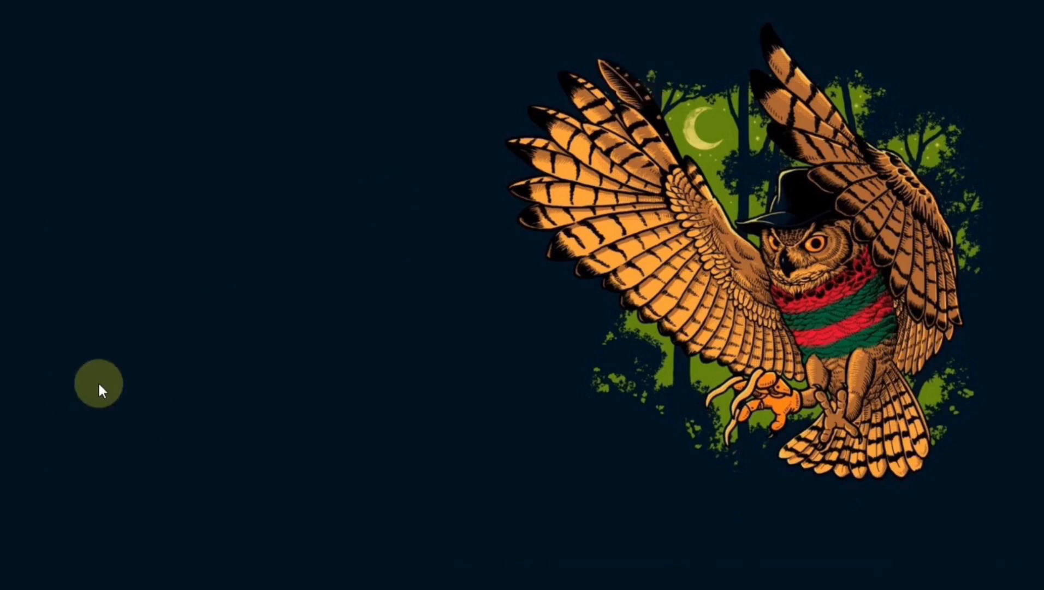
Search Windows from the Start menu for 'excel' to find Excel 2016
click(15, 580)
click(58, 579)
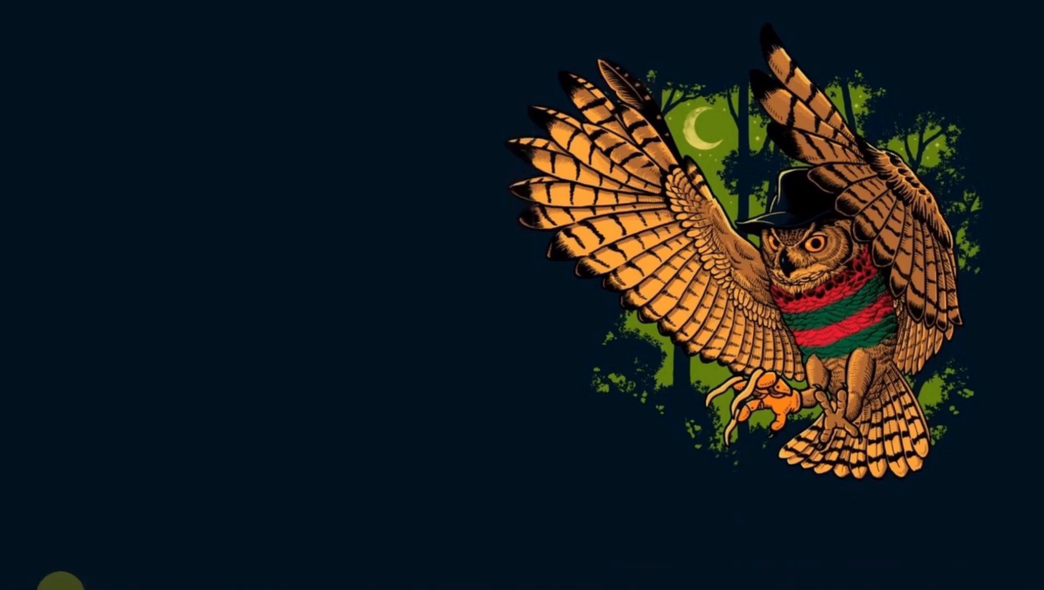
text(excel)
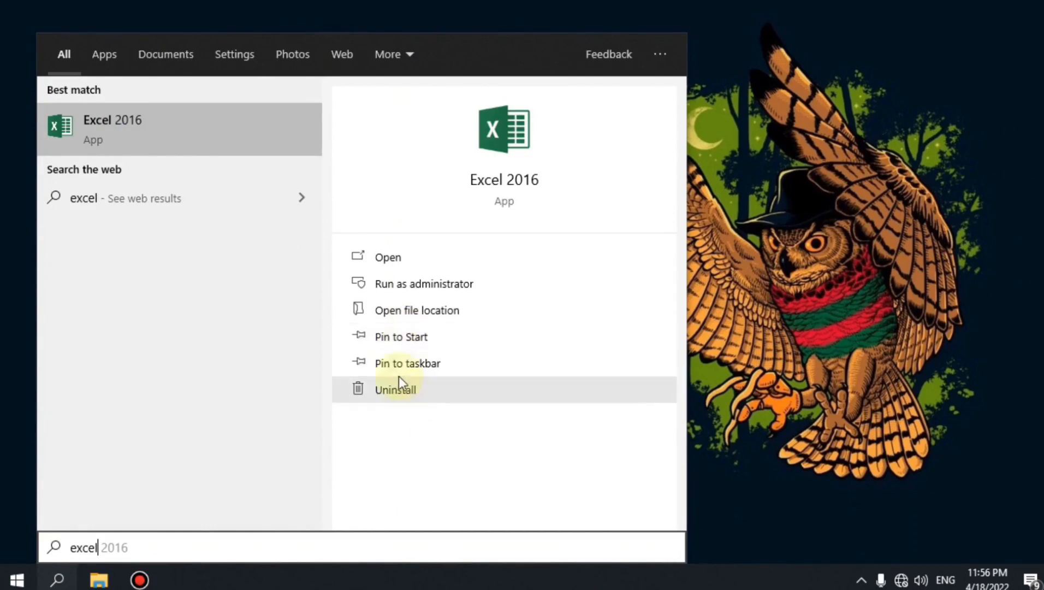
Dismiss the search panel and launch Excel 2016 from the Start menu
click(8, 584)
click(8, 584)
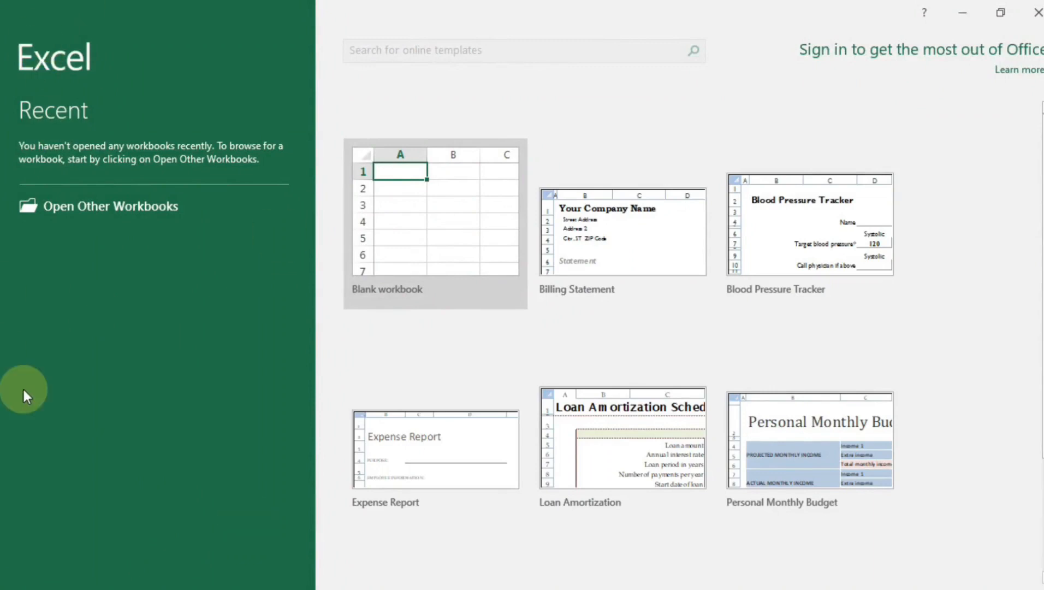
Start a new blank workbook from the Excel start screen
click(380, 301)
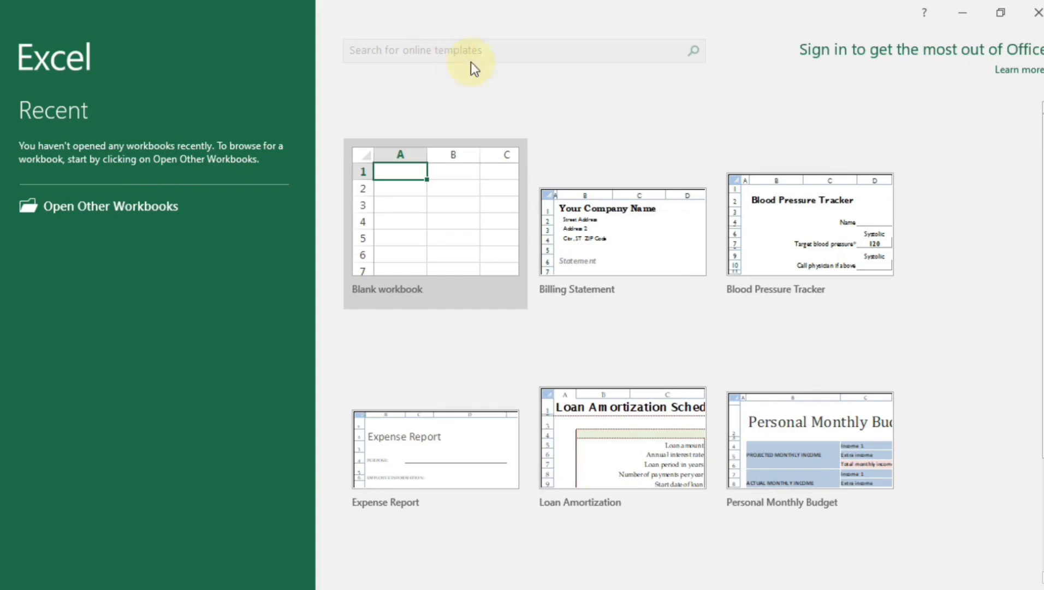
click(476, 213)
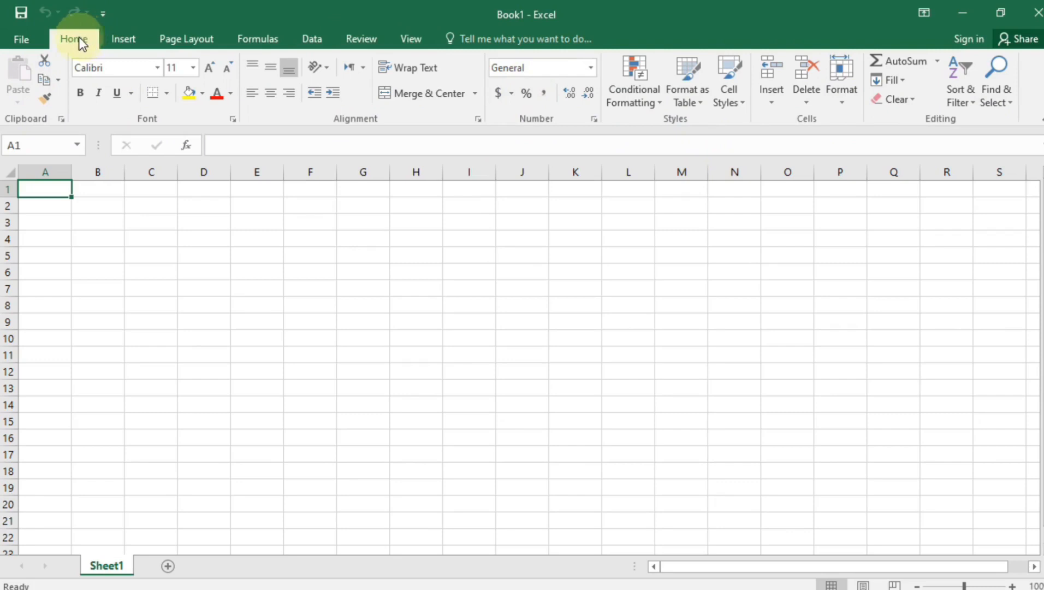
click(43, 38)
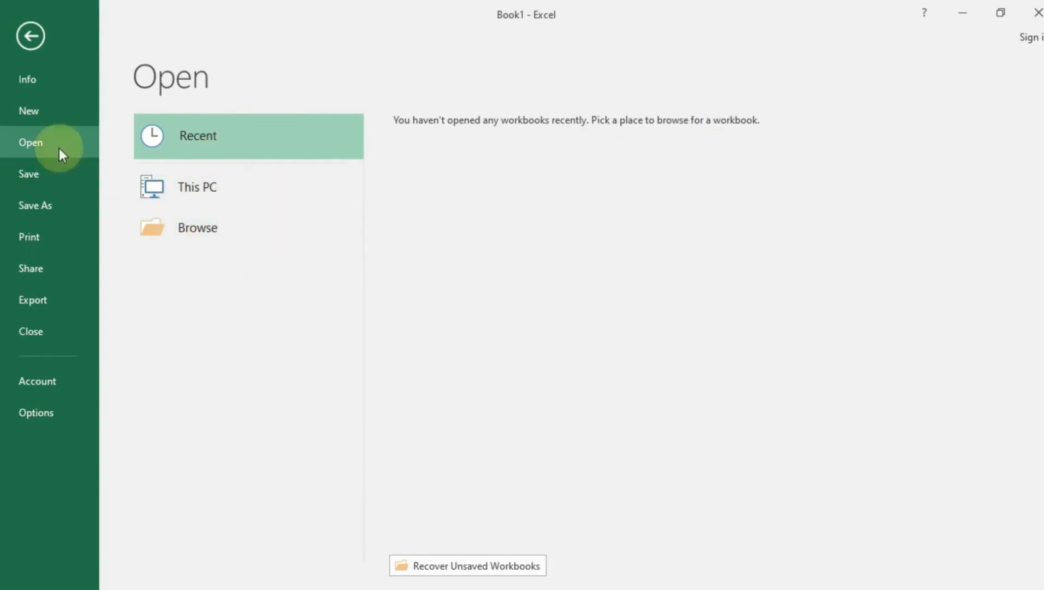
click(46, 114)
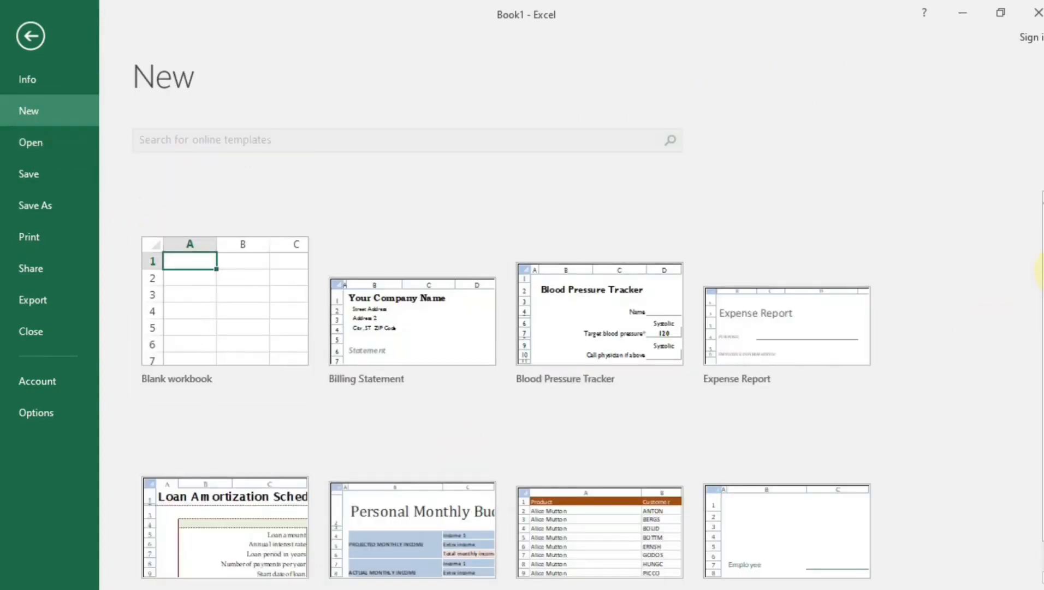
click(68, 182)
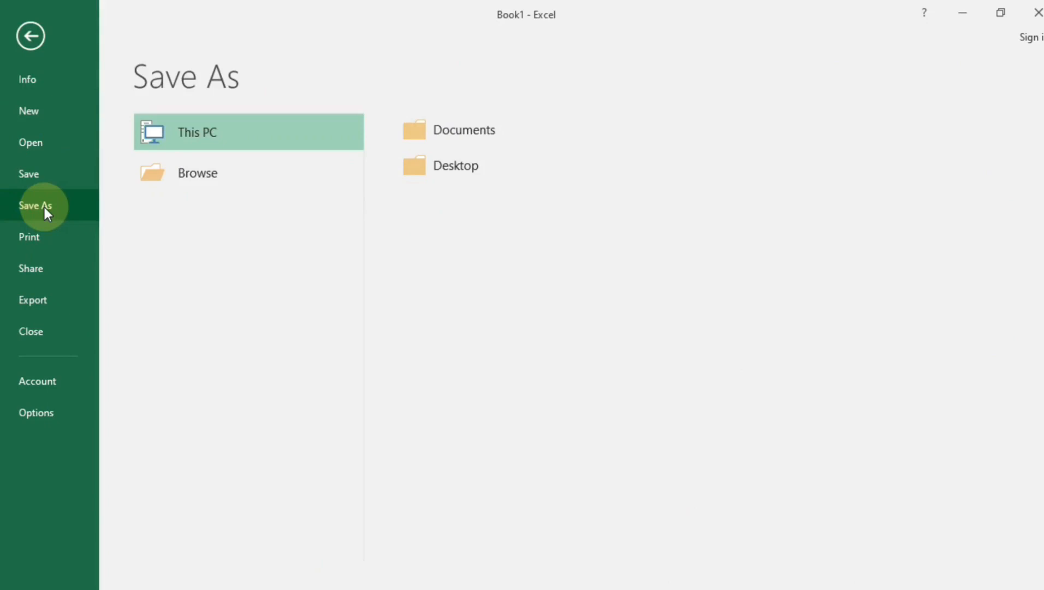
click(33, 238)
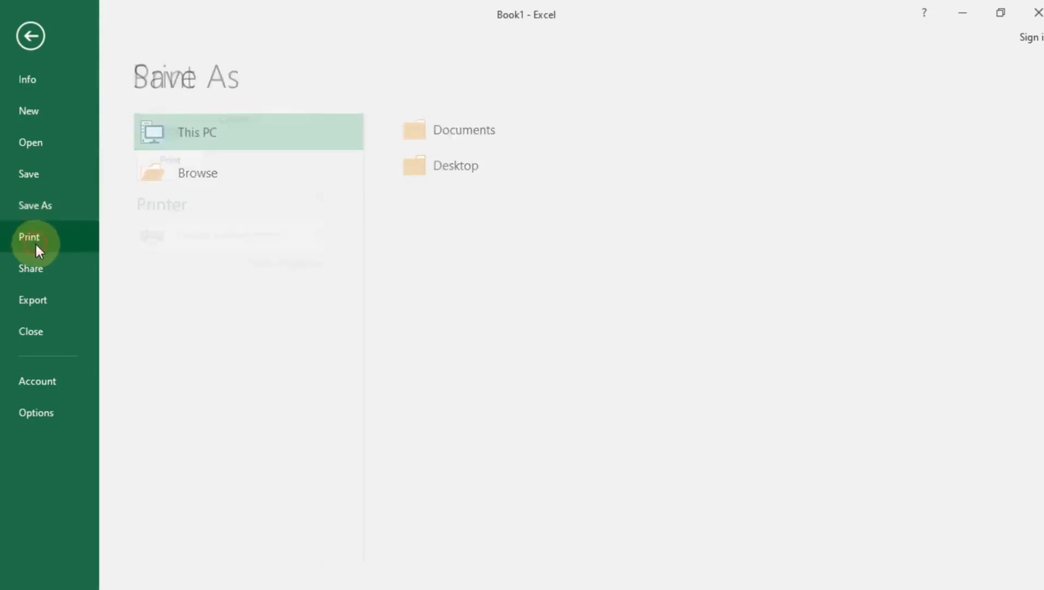
click(49, 416)
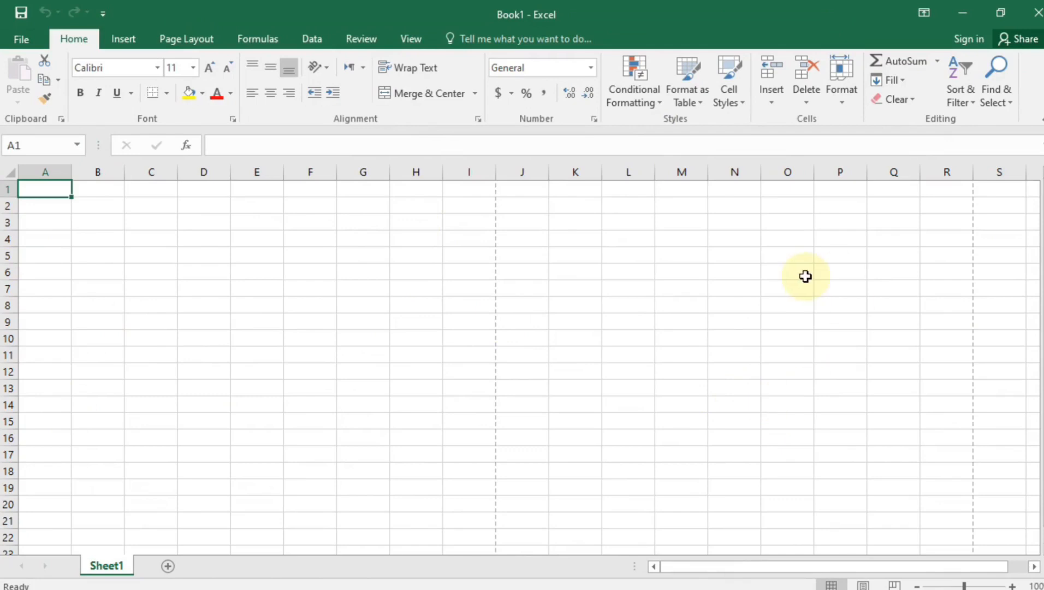
Add two new worksheets, Sheet2 and Sheet3, to the workbook
click(169, 564)
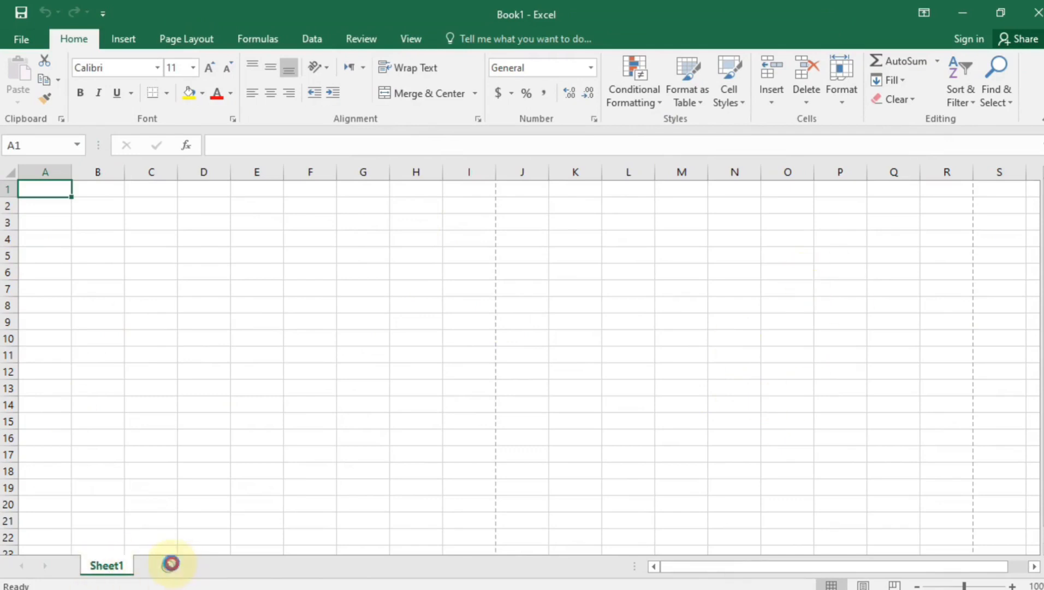
click(221, 566)
click(150, 571)
click(122, 573)
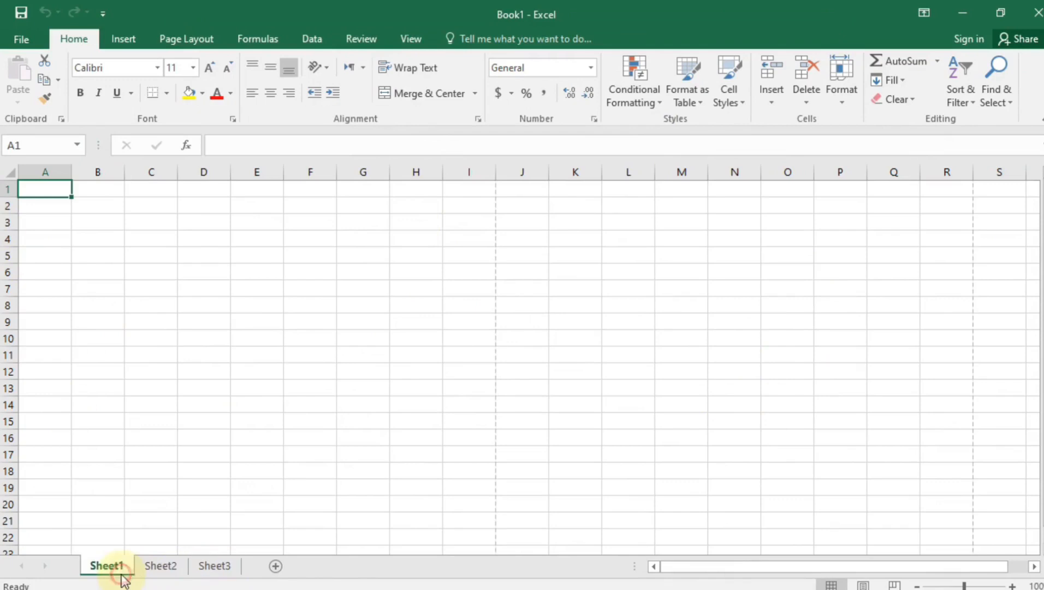
Rename Sheet1 to 'fgfdg', leaving the zoom at 100%
double_click(116, 568)
text(fgfdg)
key(Return)
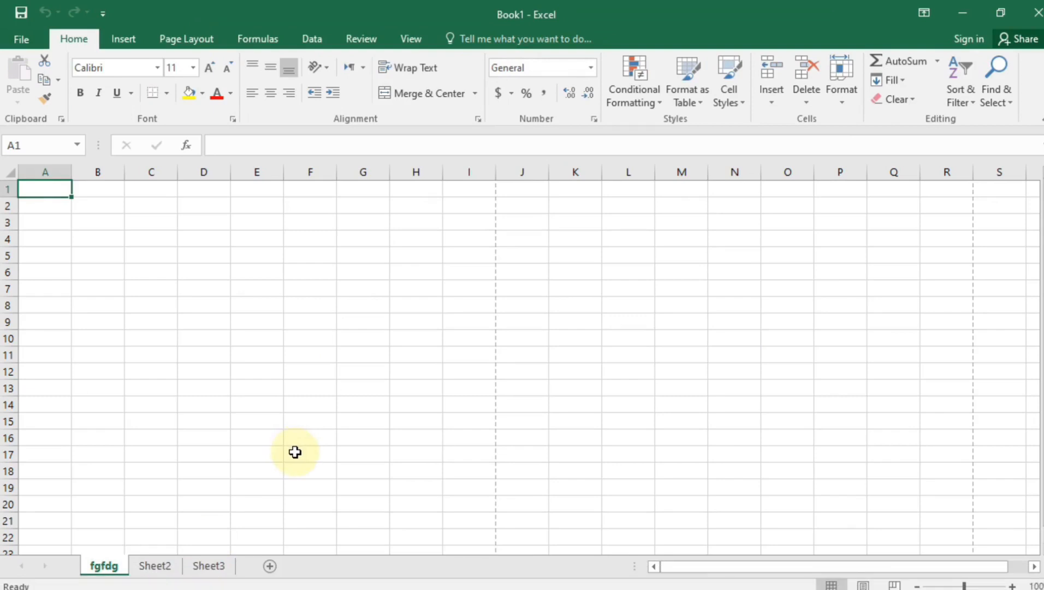
click(959, 586)
drag(955, 587, 952, 587)
click(1013, 586)
click(1013, 587)
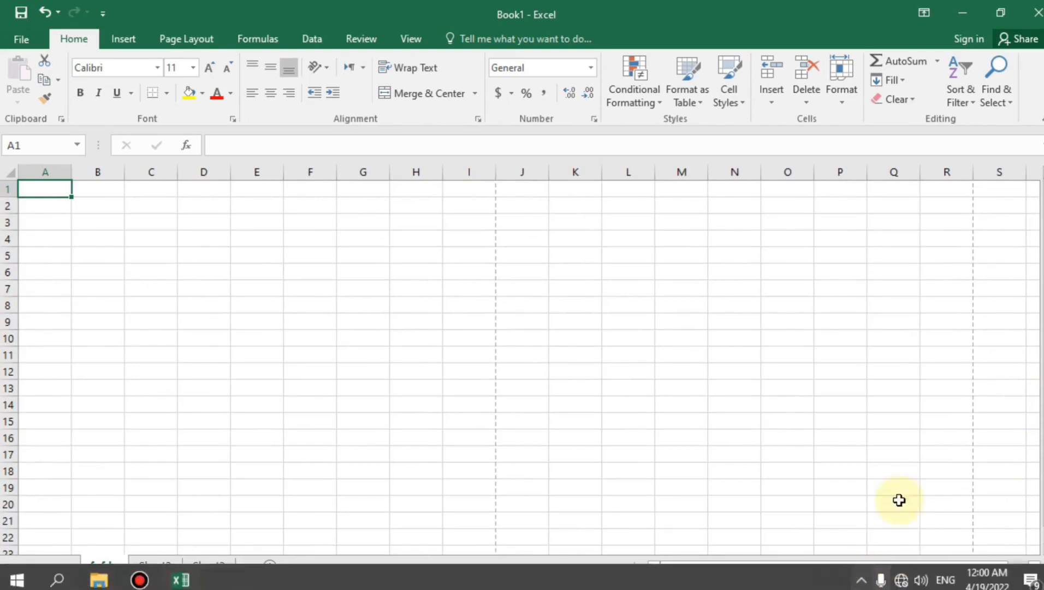
mouse_move(883, 580)
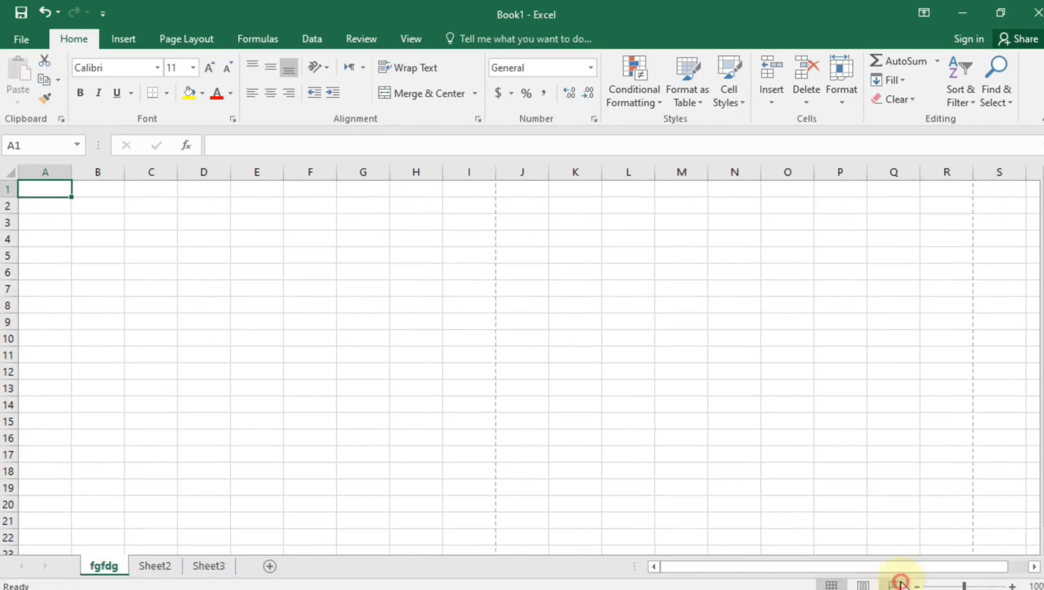
click(896, 585)
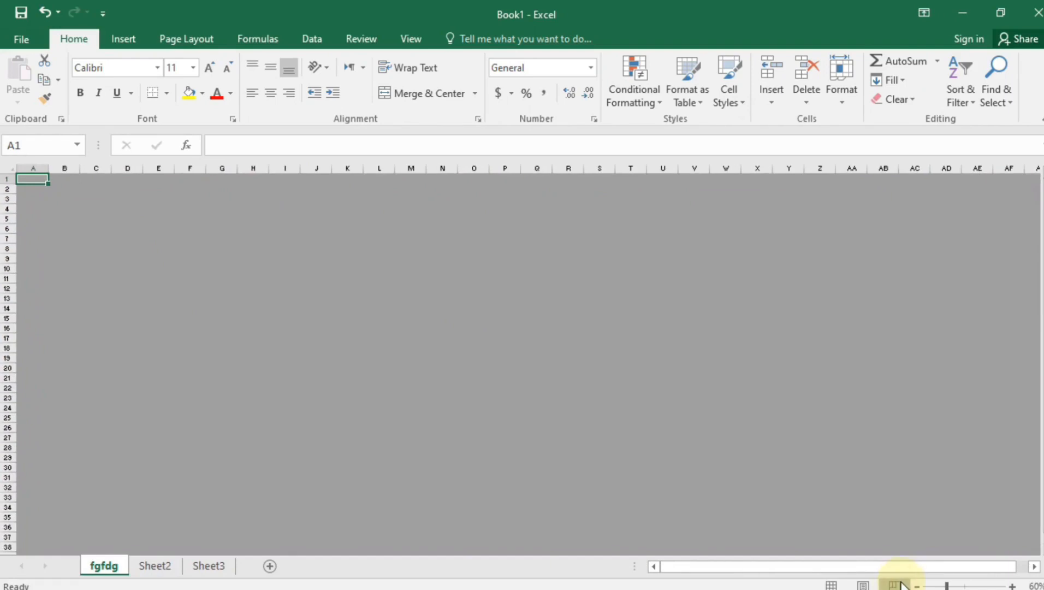
click(866, 584)
click(832, 584)
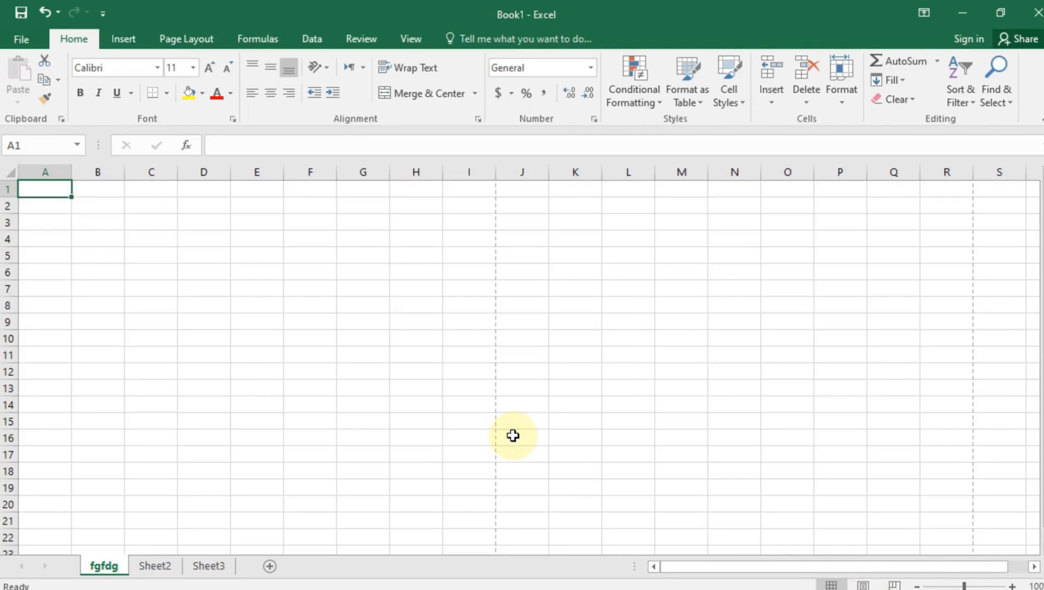
click(131, 268)
click(104, 171)
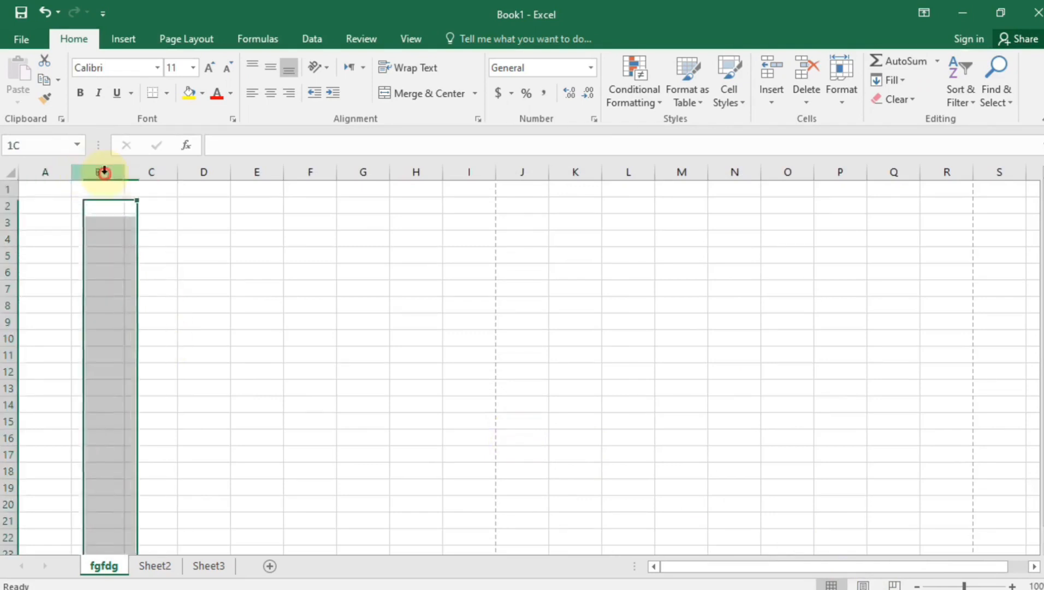
click(7, 222)
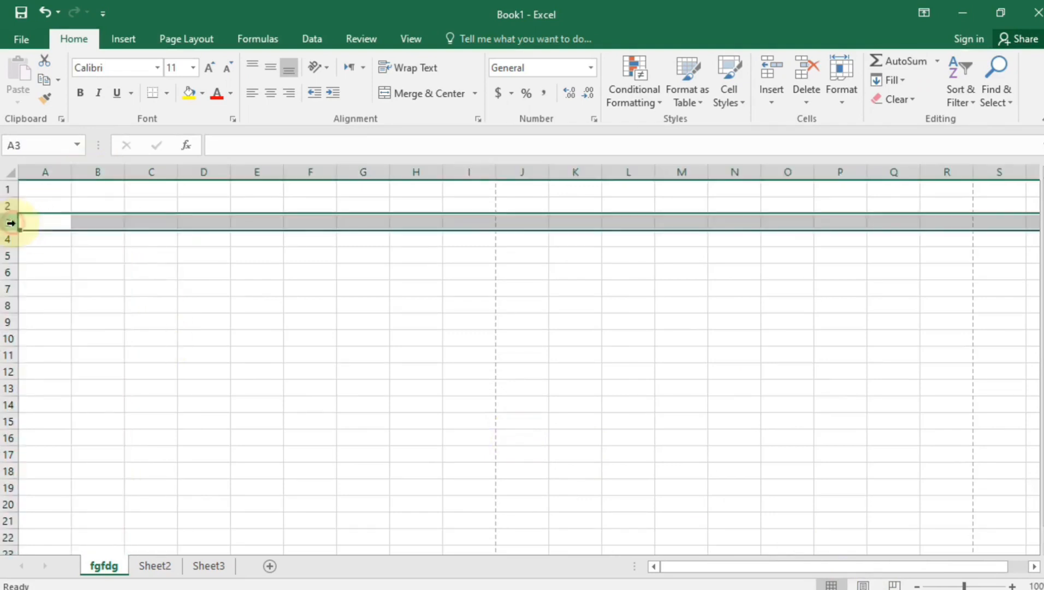
click(127, 292)
drag(94, 236, 416, 458)
click(407, 190)
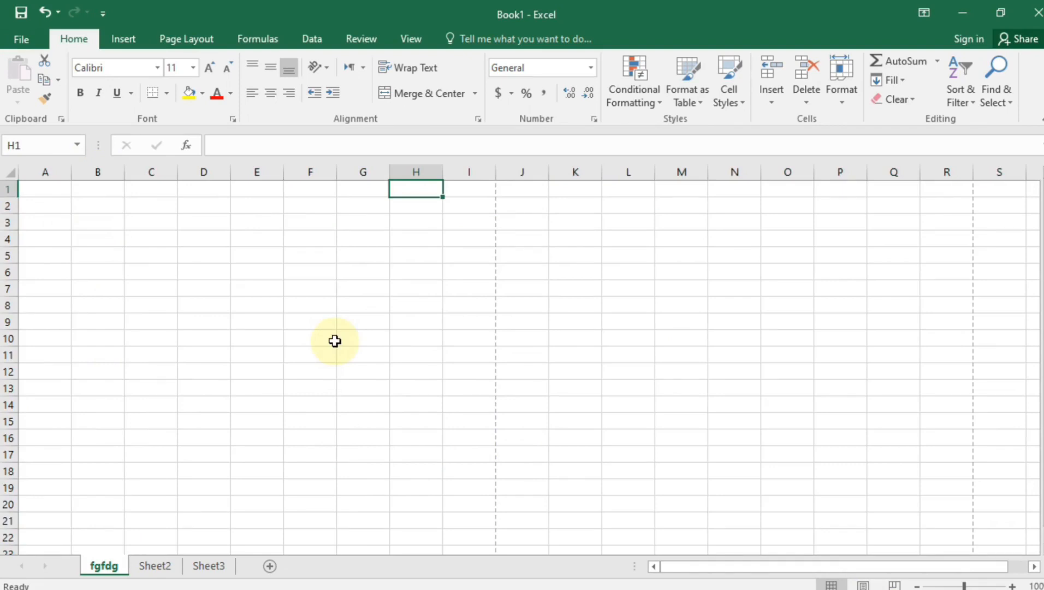
click(305, 286)
click(303, 257)
click(238, 271)
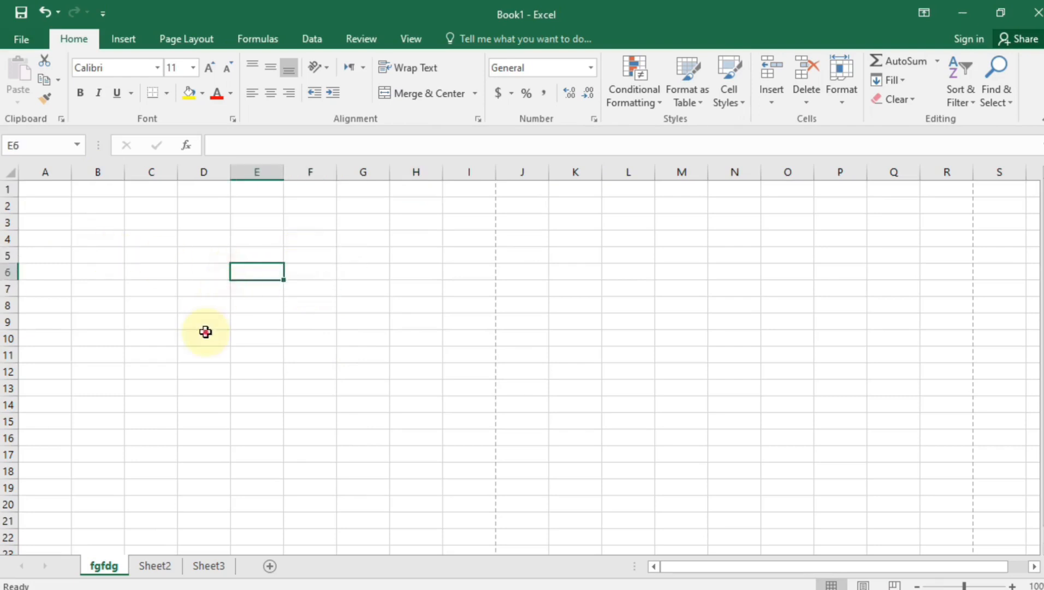
click(198, 305)
click(186, 257)
click(189, 305)
click(134, 242)
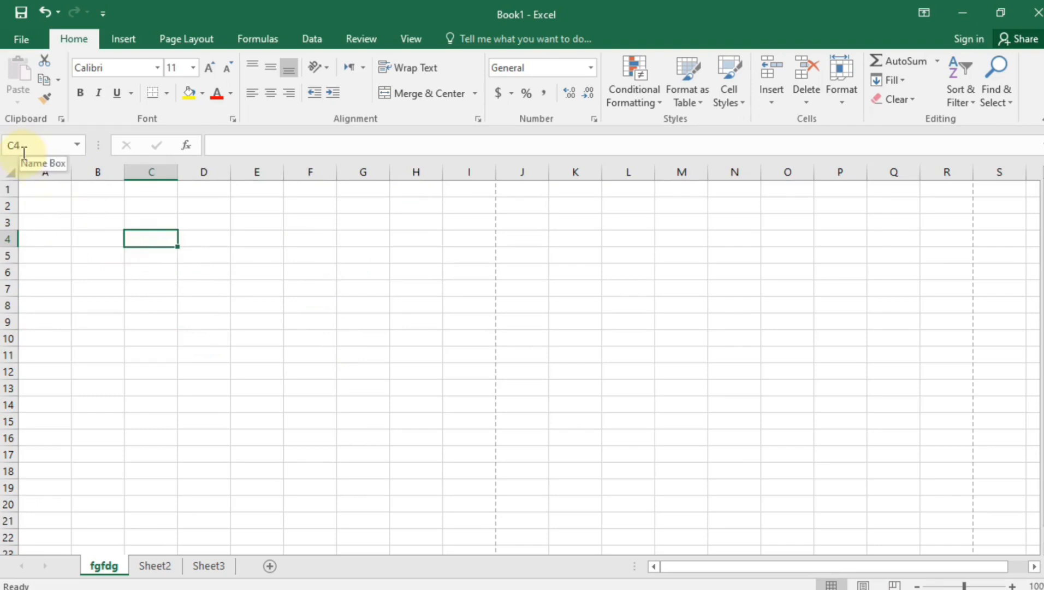
click(209, 242)
click(167, 303)
click(218, 272)
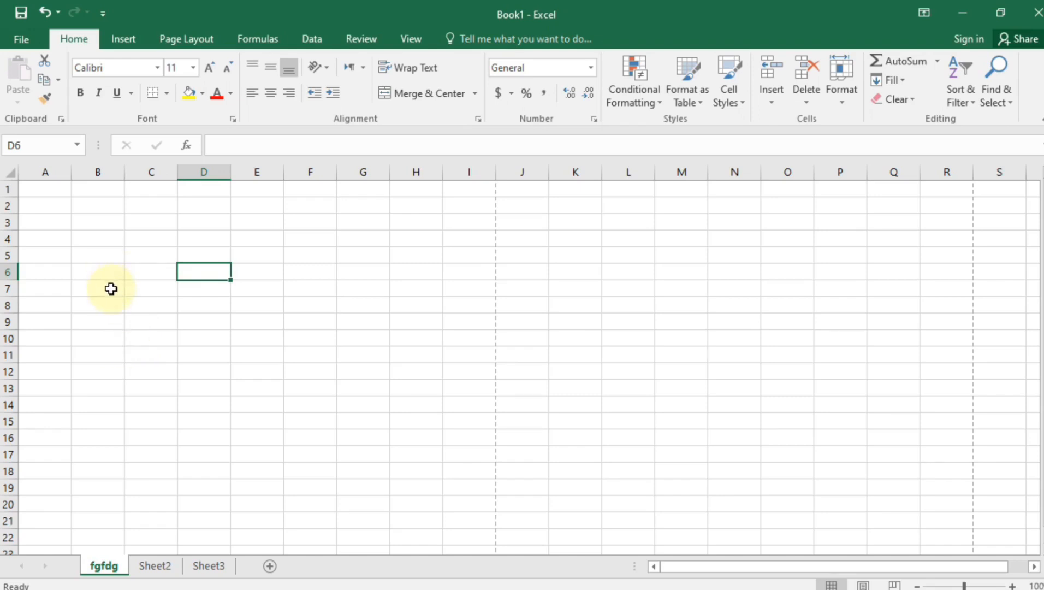
click(140, 259)
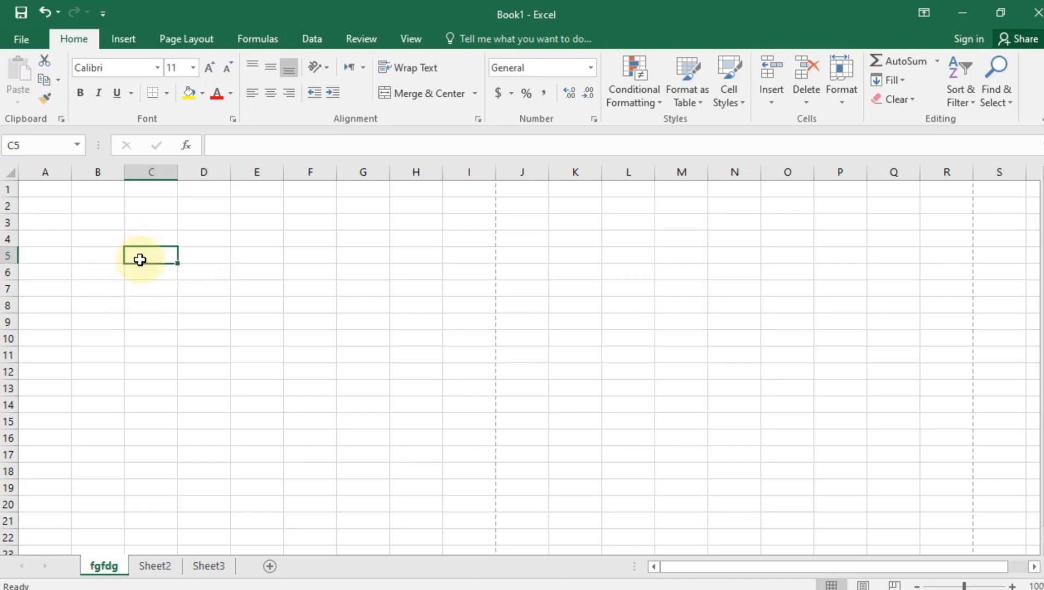
text(4)
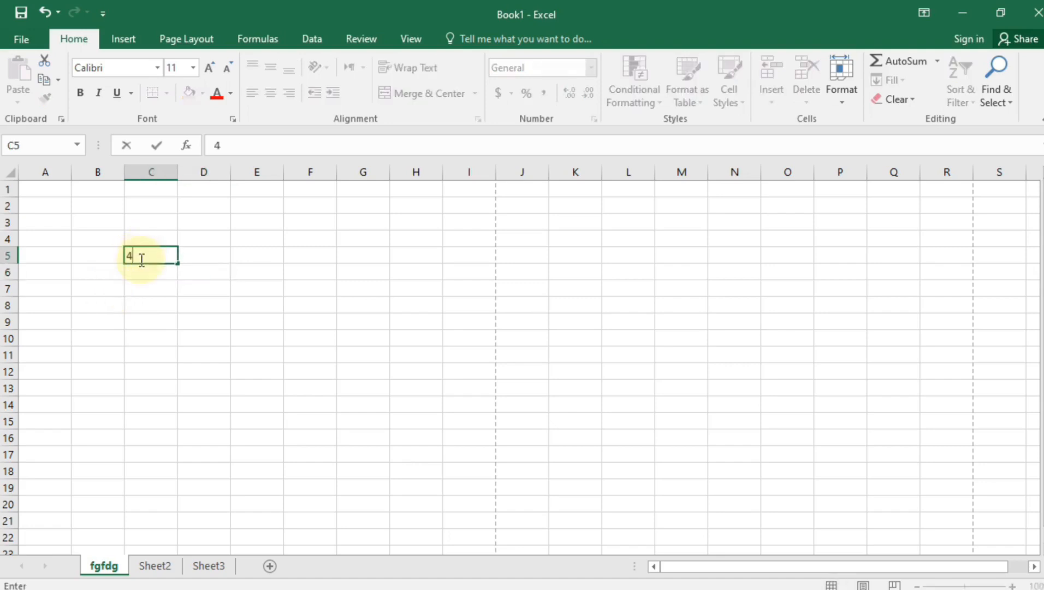
text(5)
click(152, 326)
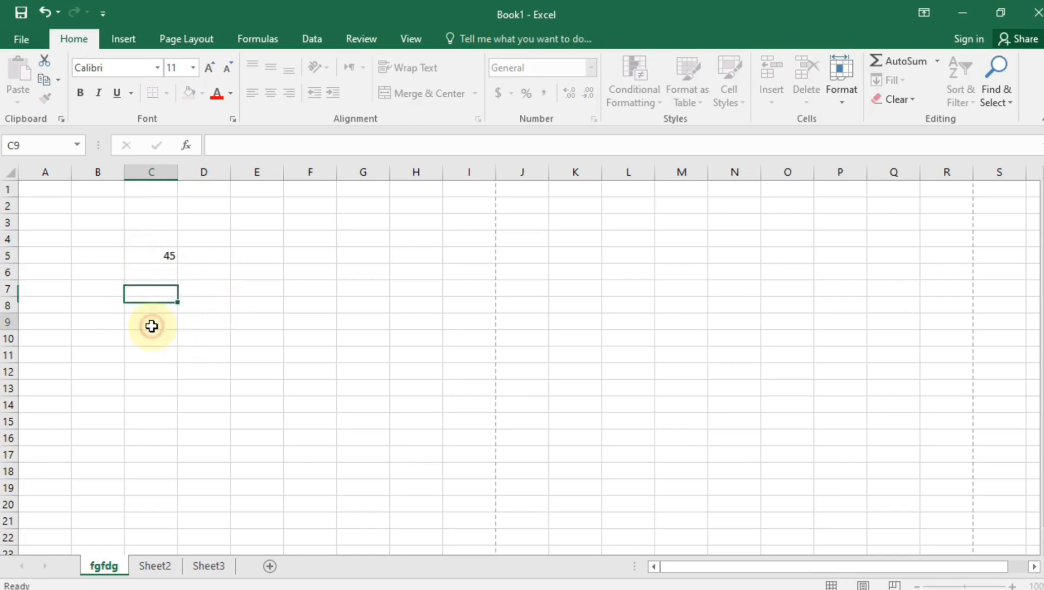
double_click(152, 326)
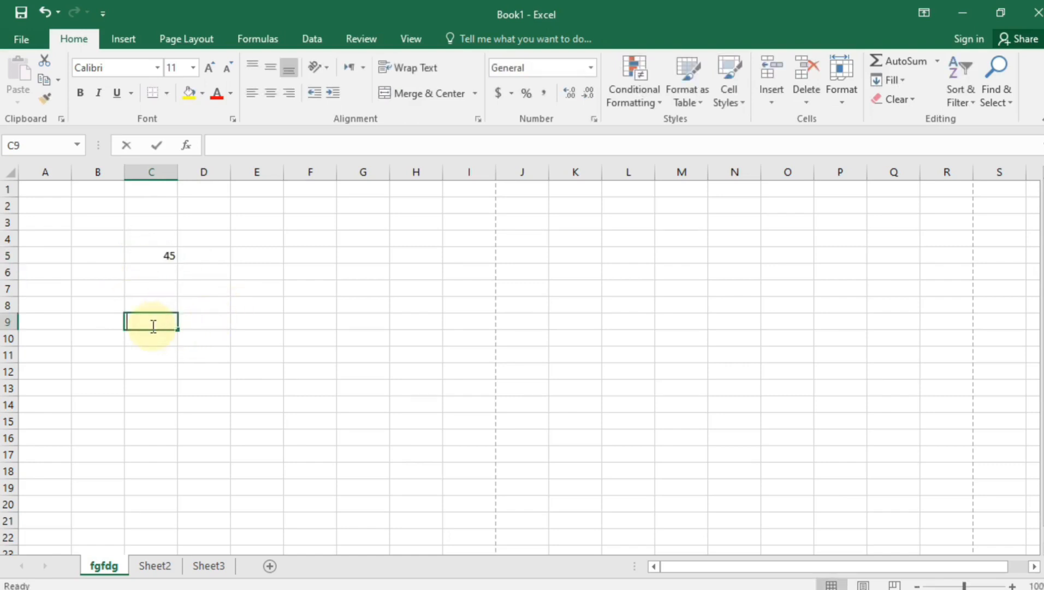
text(5)
click(437, 374)
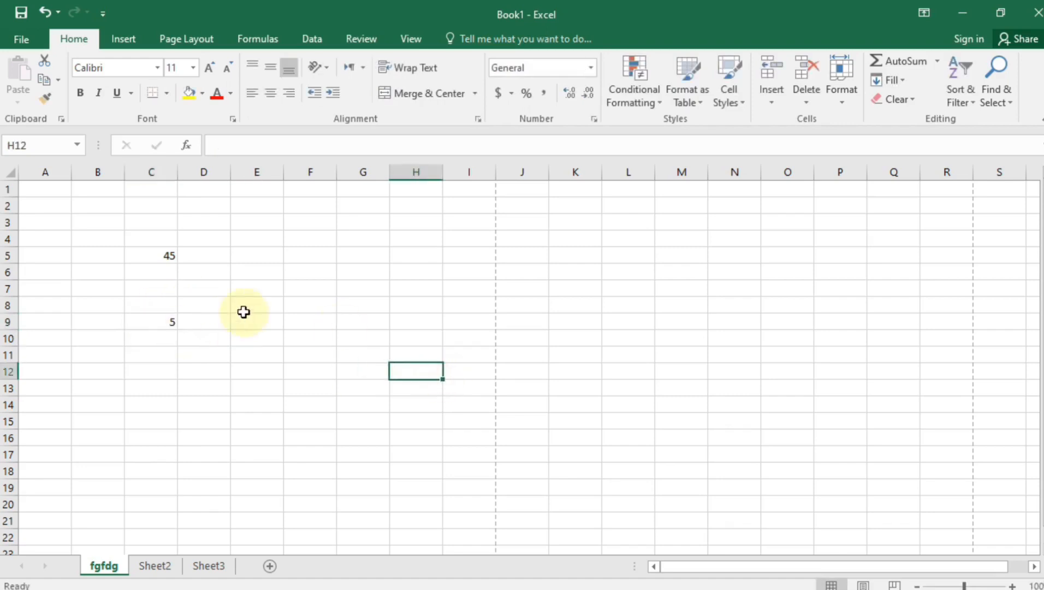
click(243, 312)
click(289, 354)
click(305, 310)
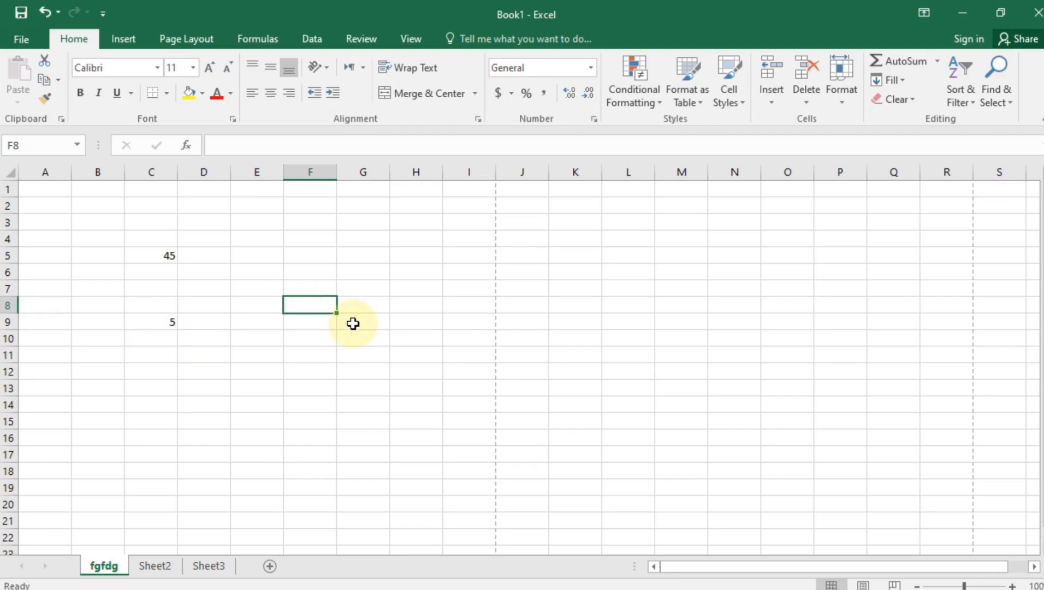
Enter =C5+C9 in cell F8 so it shows 50
text(=)
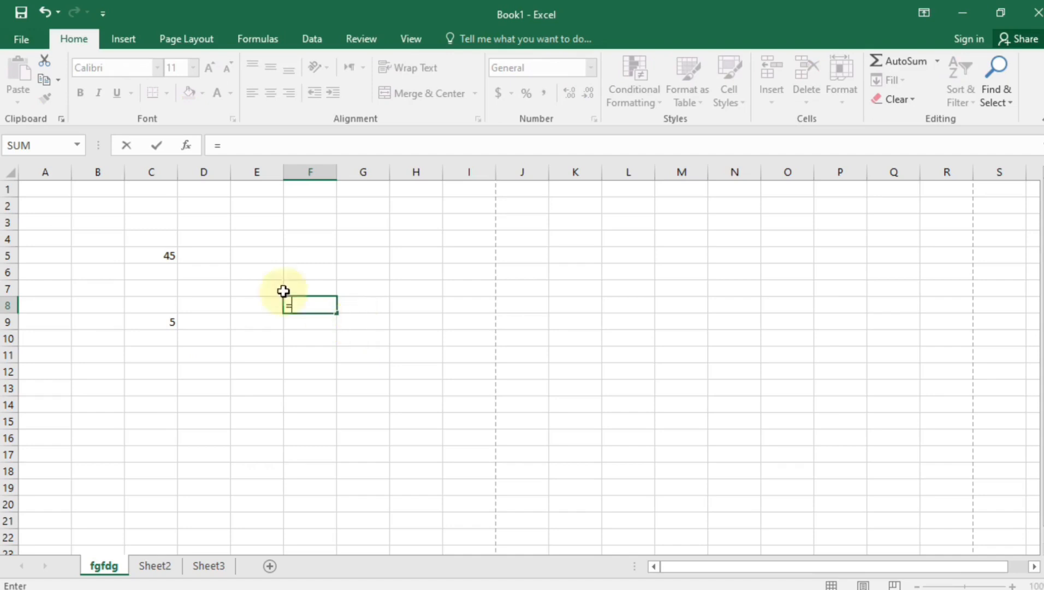
click(156, 255)
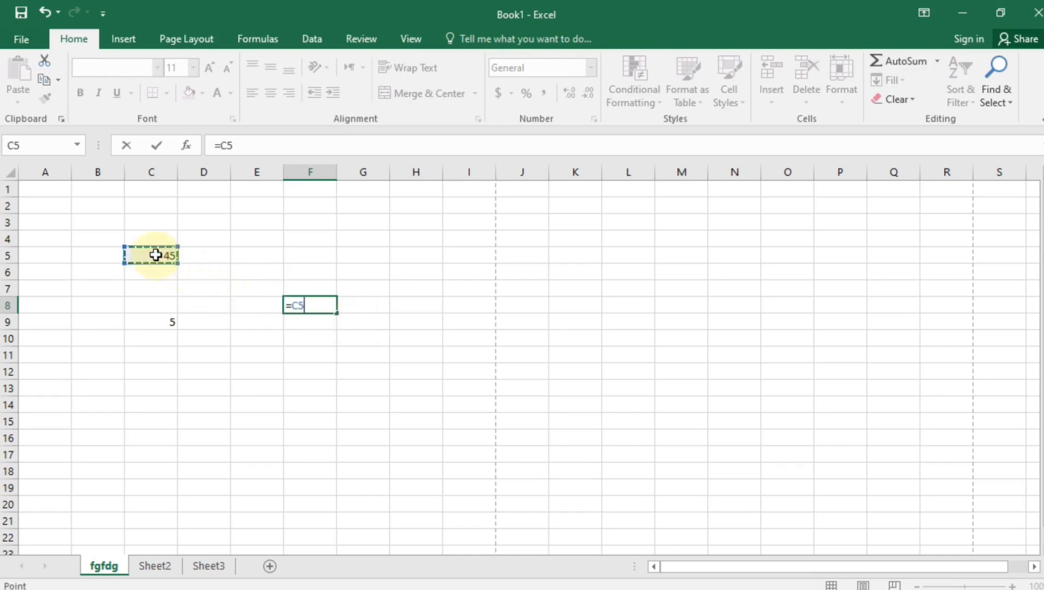
text(+)
click(158, 321)
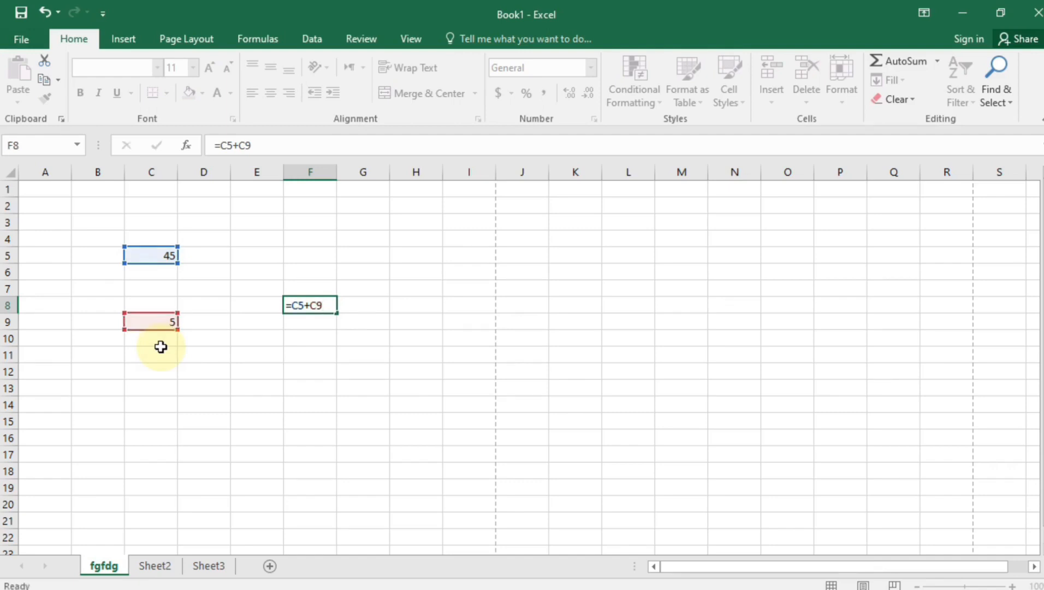
key(Return)
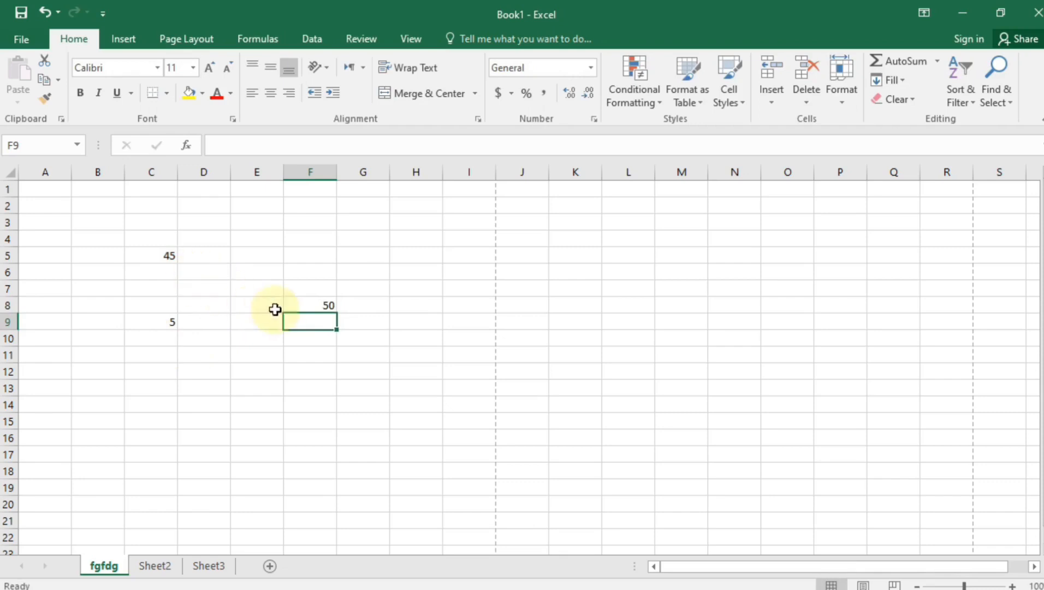
click(257, 441)
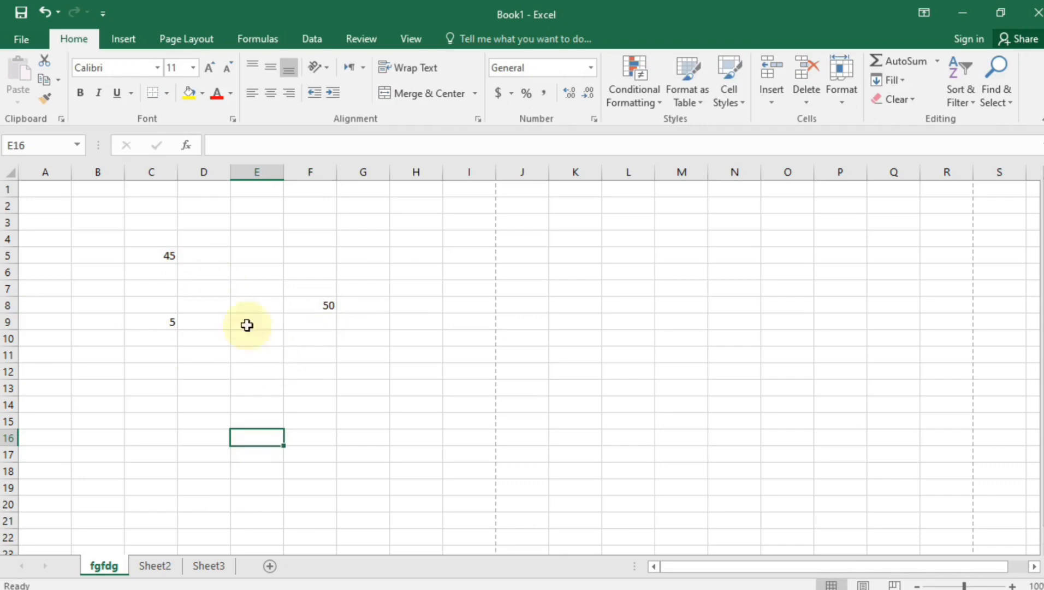
Change the value in C5 from 45 to 50
double_click(171, 255)
drag(159, 252, 208, 253)
text(50)
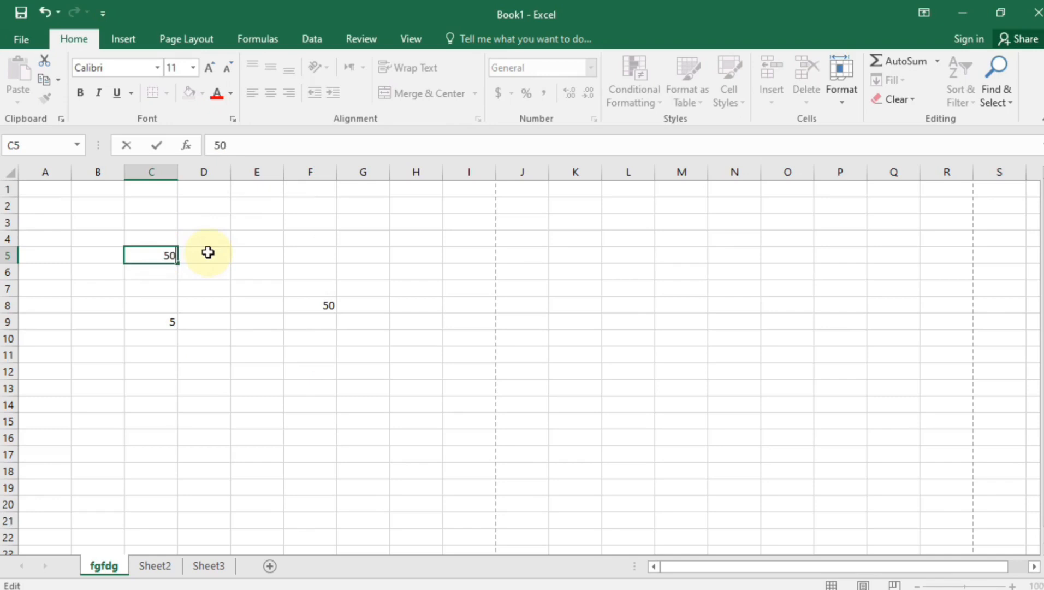
key(Return)
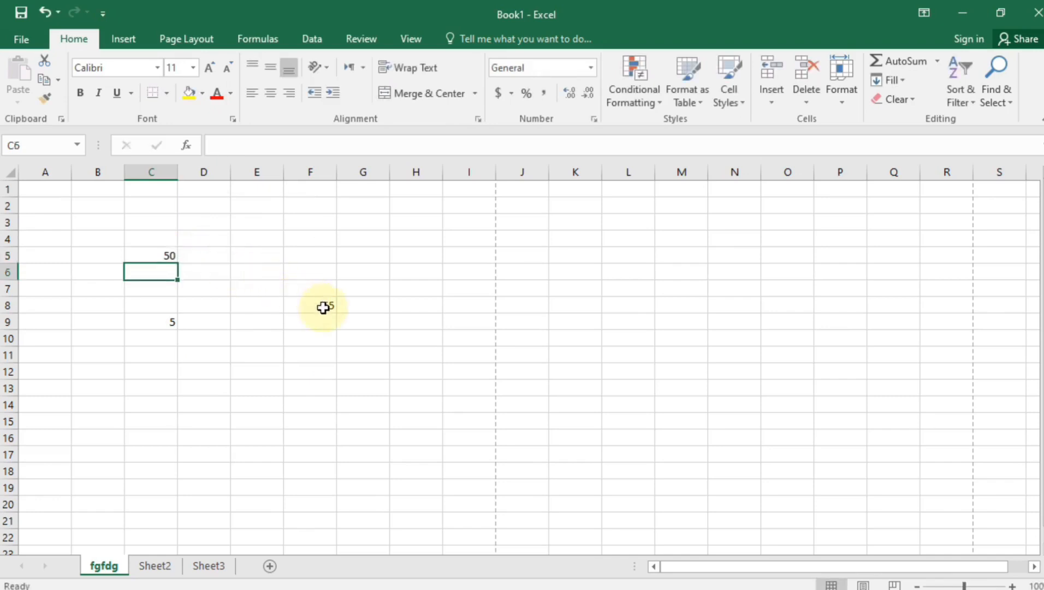
Confirm F8's =C5+C9 now shows 55, then begin =sum( in E13
click(326, 361)
click(248, 362)
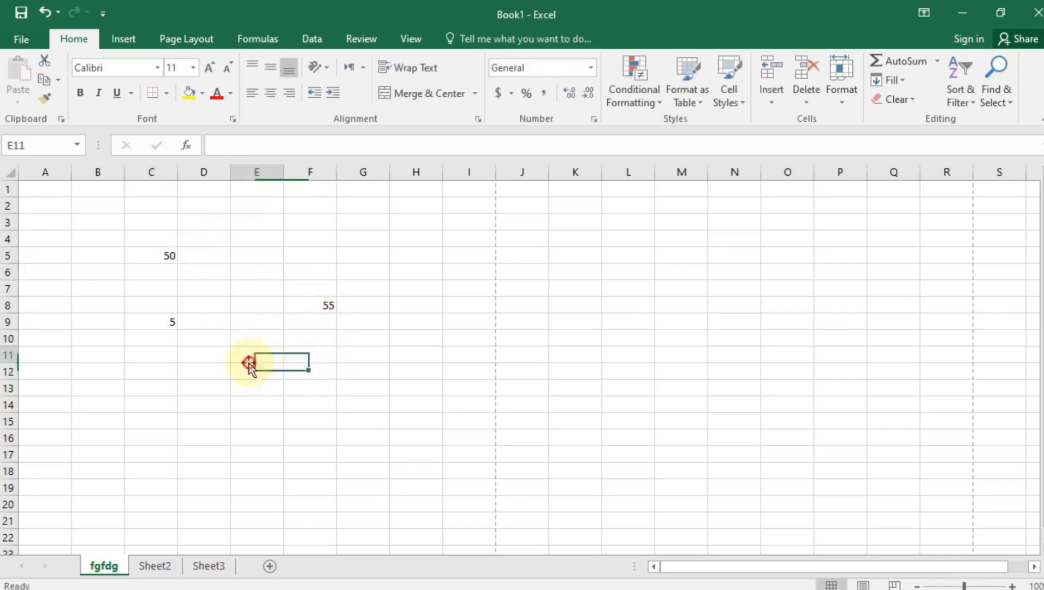
click(328, 304)
double_click(328, 304)
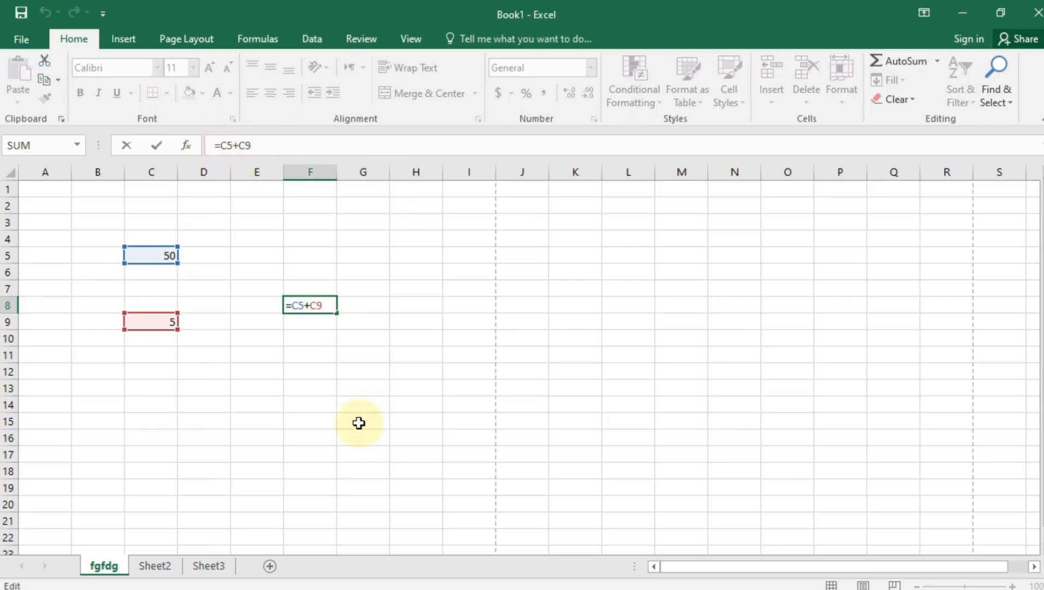
click(254, 395)
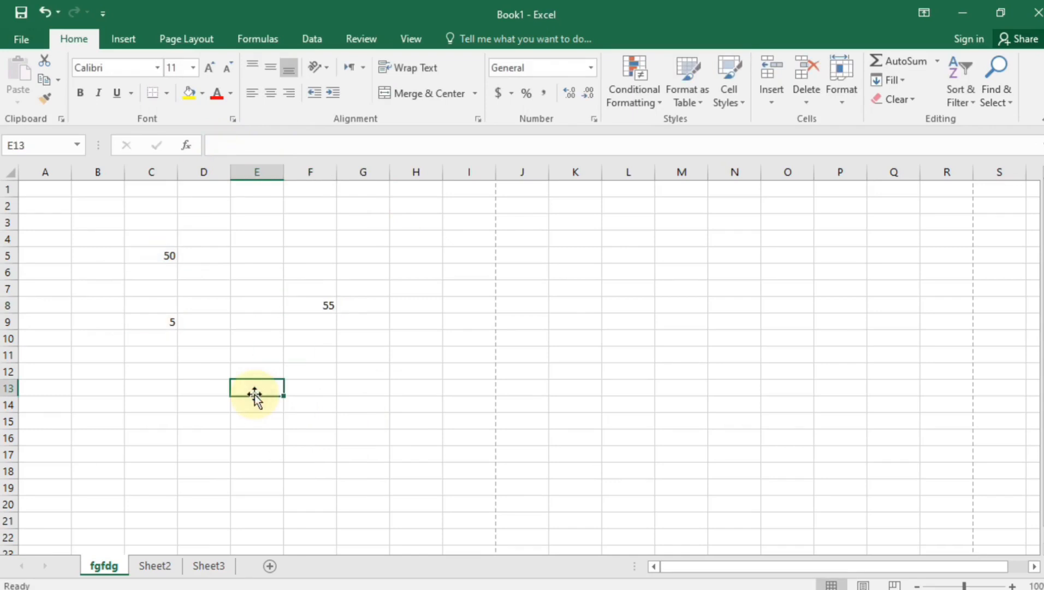
text(=)
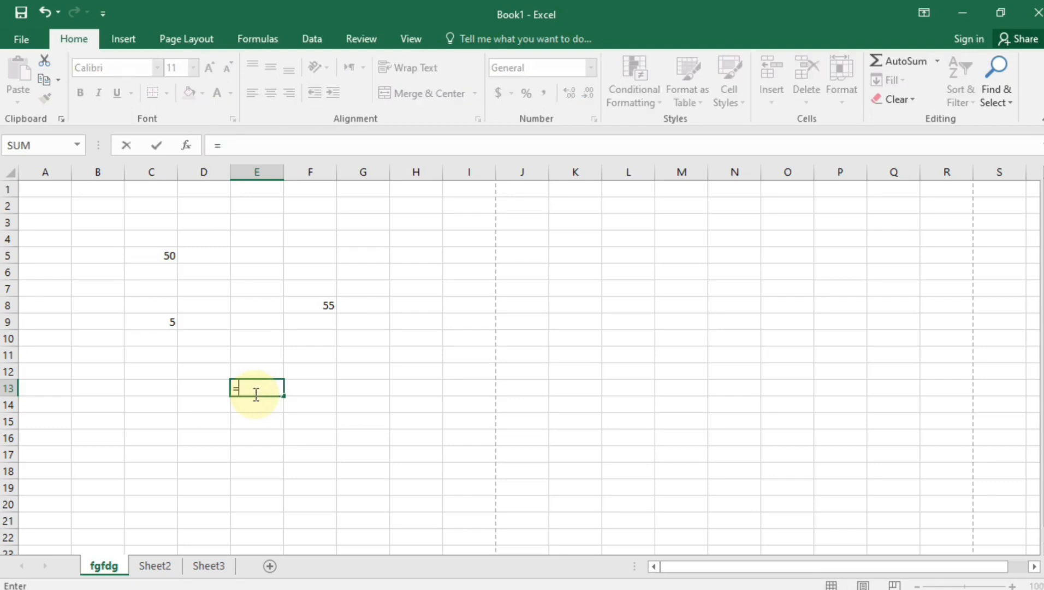
text(sum()
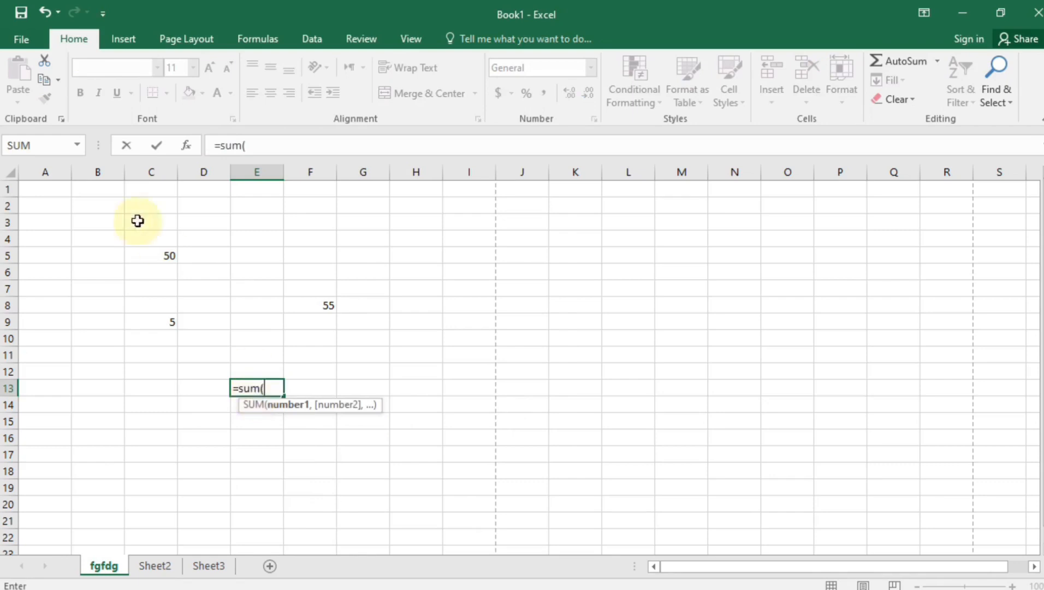
Complete =SUM(C5,C9) in E13 so it totals 55
click(164, 264)
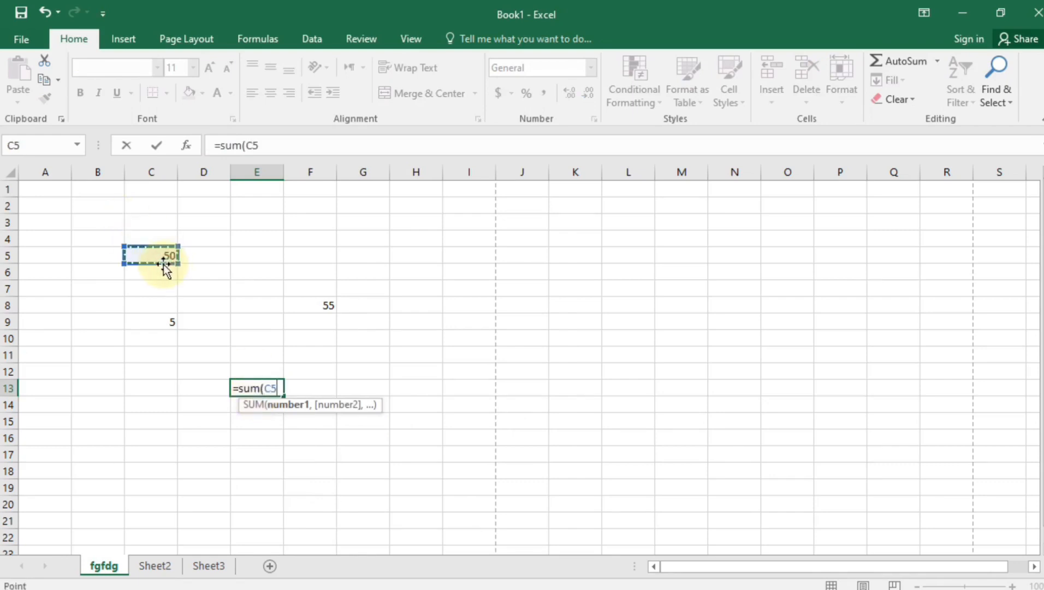
click(164, 322)
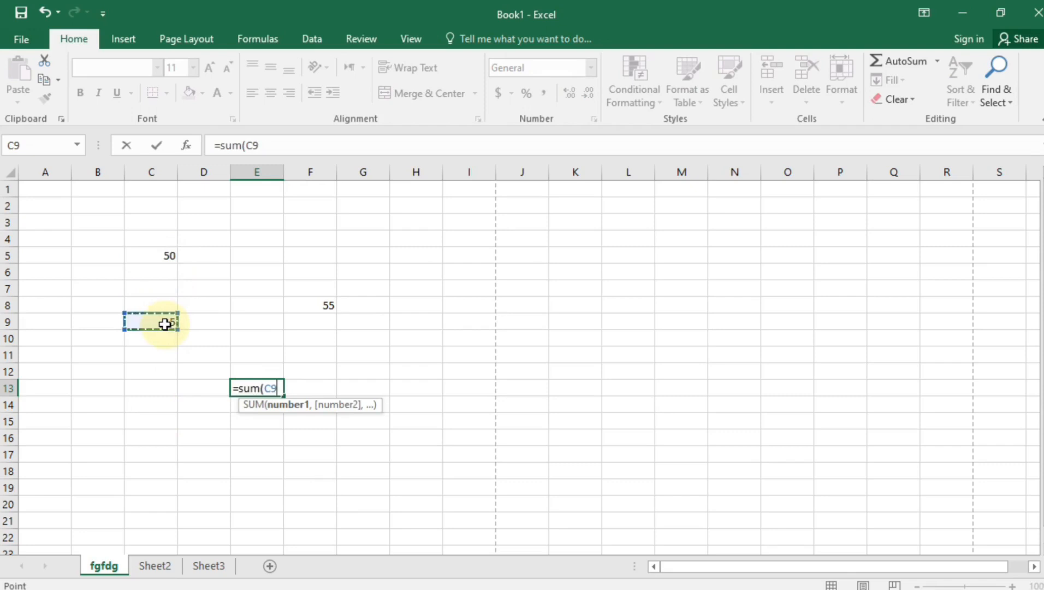
click(170, 257)
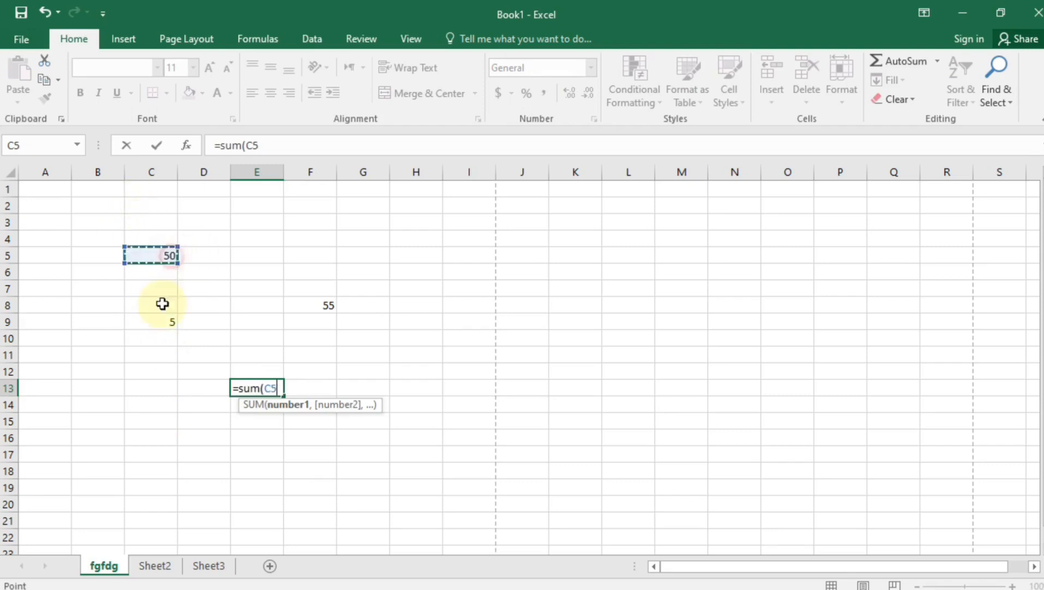
click(159, 320)
click(166, 254)
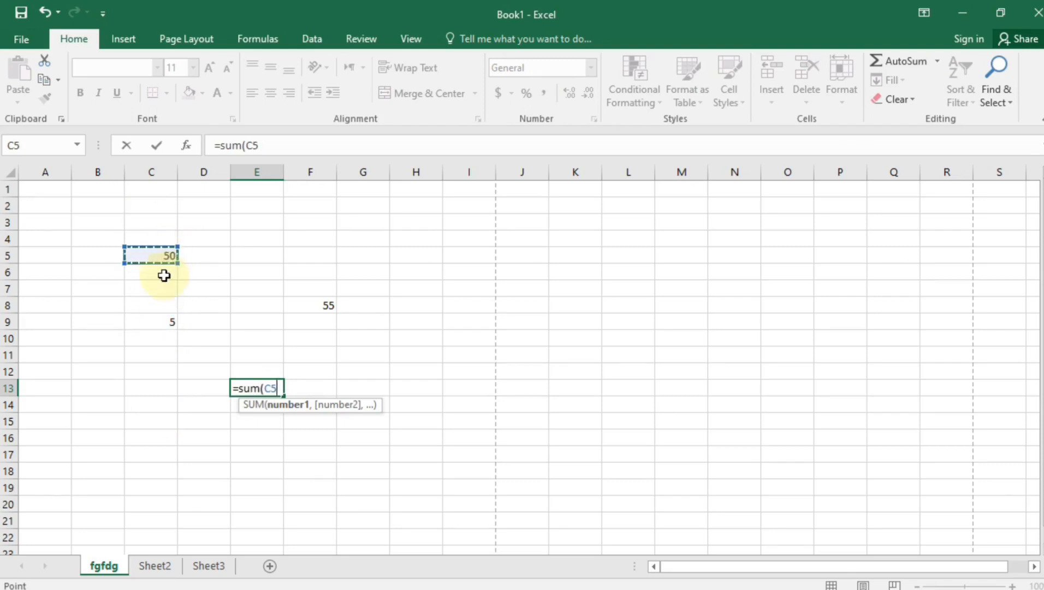
text(,)
click(169, 323)
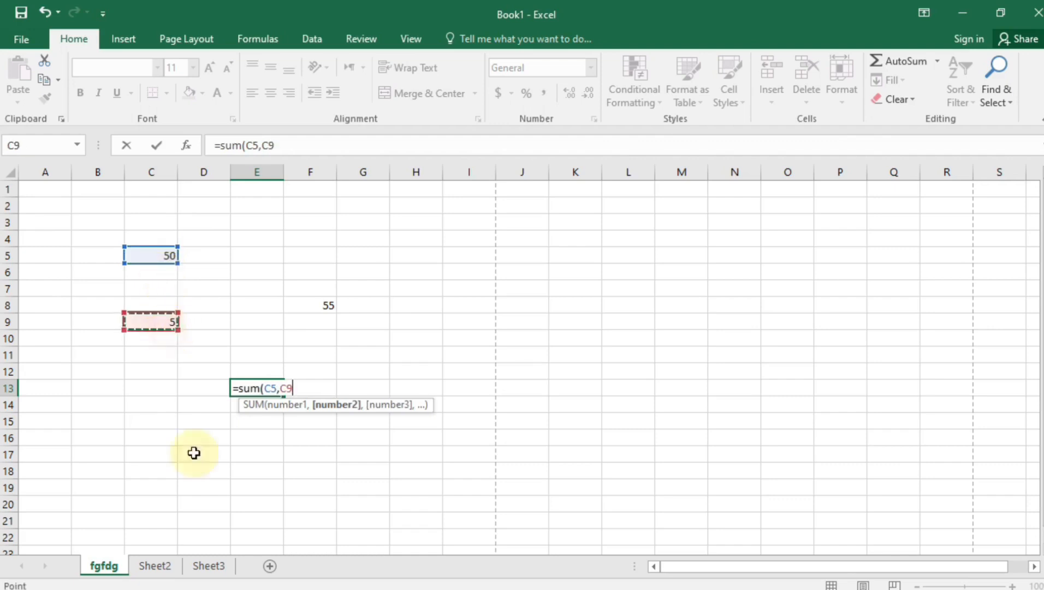
key(Return)
click(256, 458)
Rewrite E13's formula from scratch as =SUM(C5,C9)
click(266, 391)
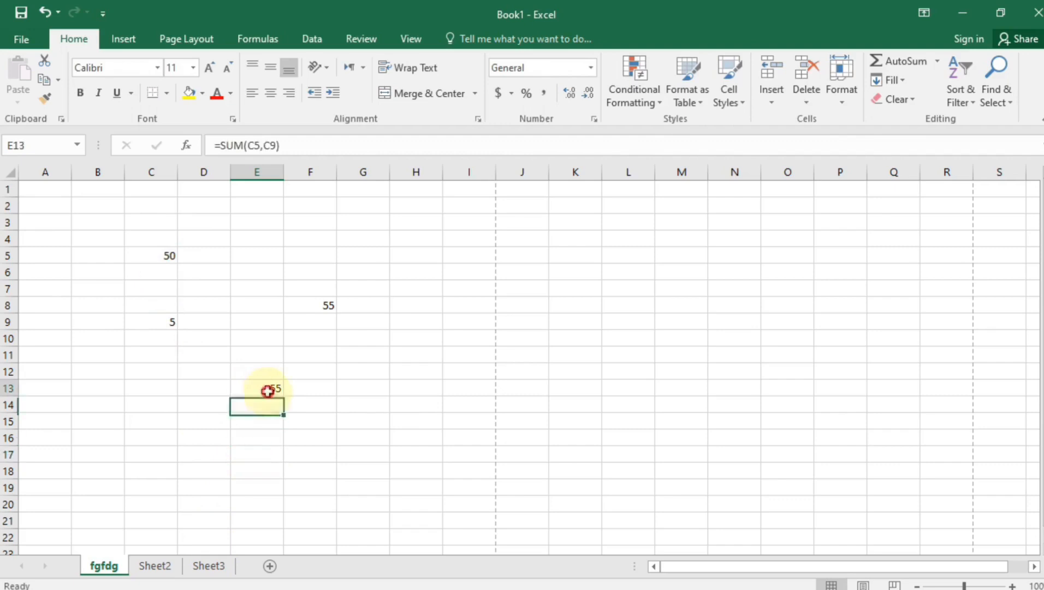
double_click(269, 391)
drag(301, 388, 227, 402)
text(=sum)
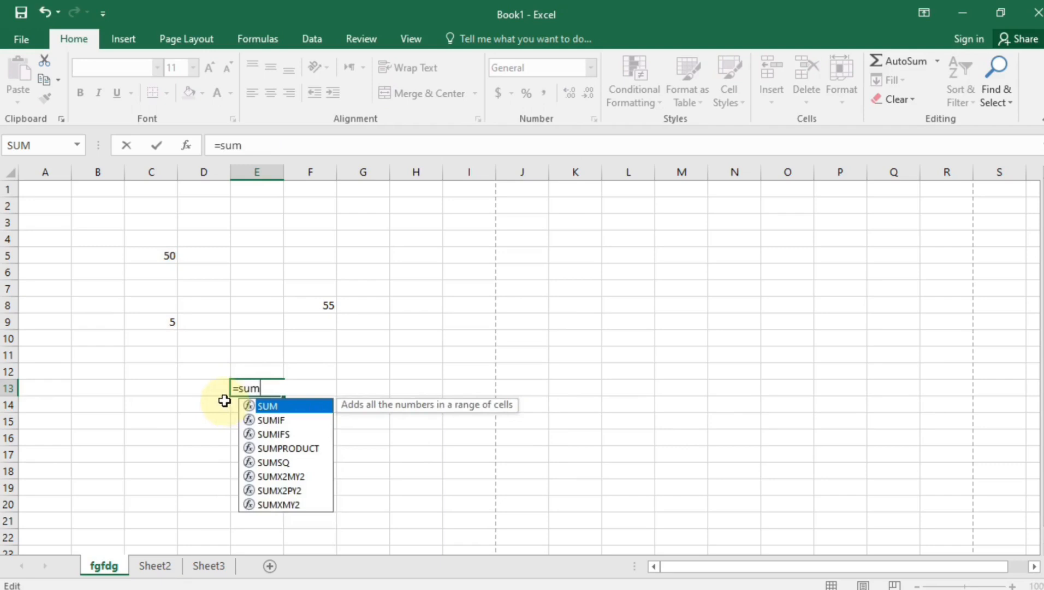
text(()
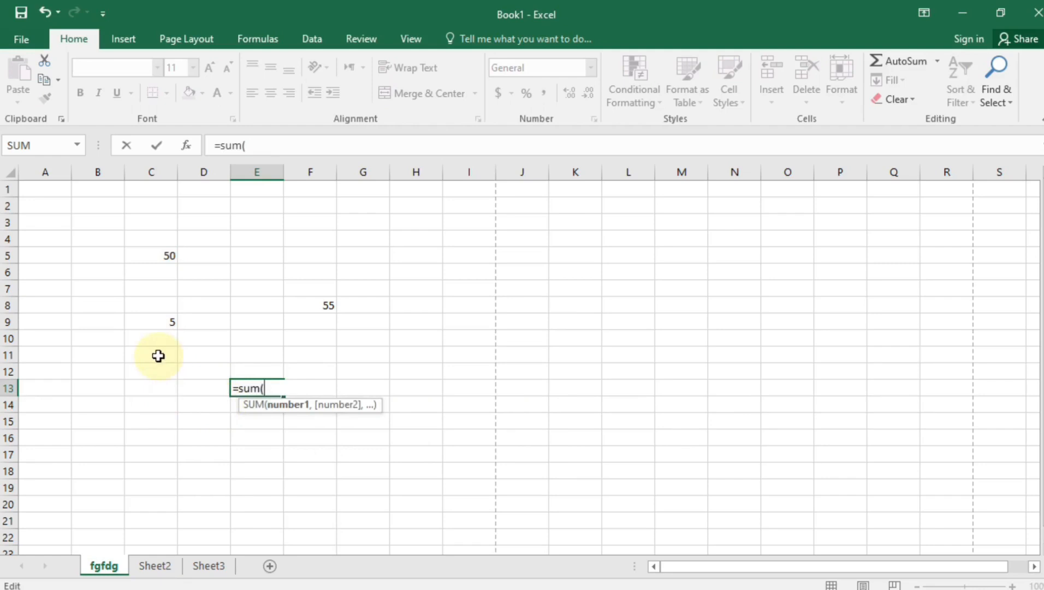
click(168, 253)
text(,)
click(160, 321)
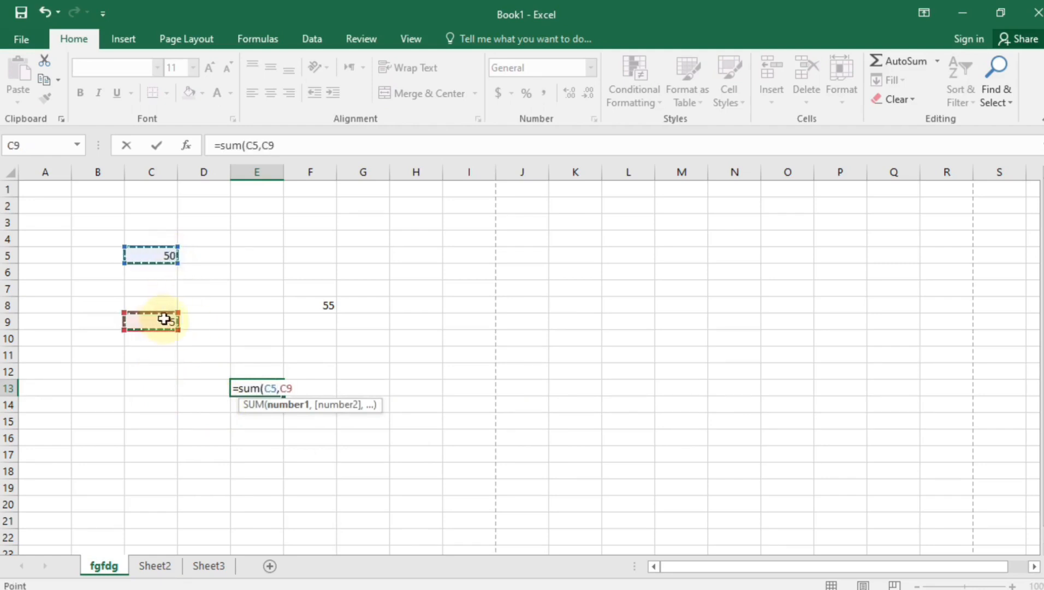
key(Return)
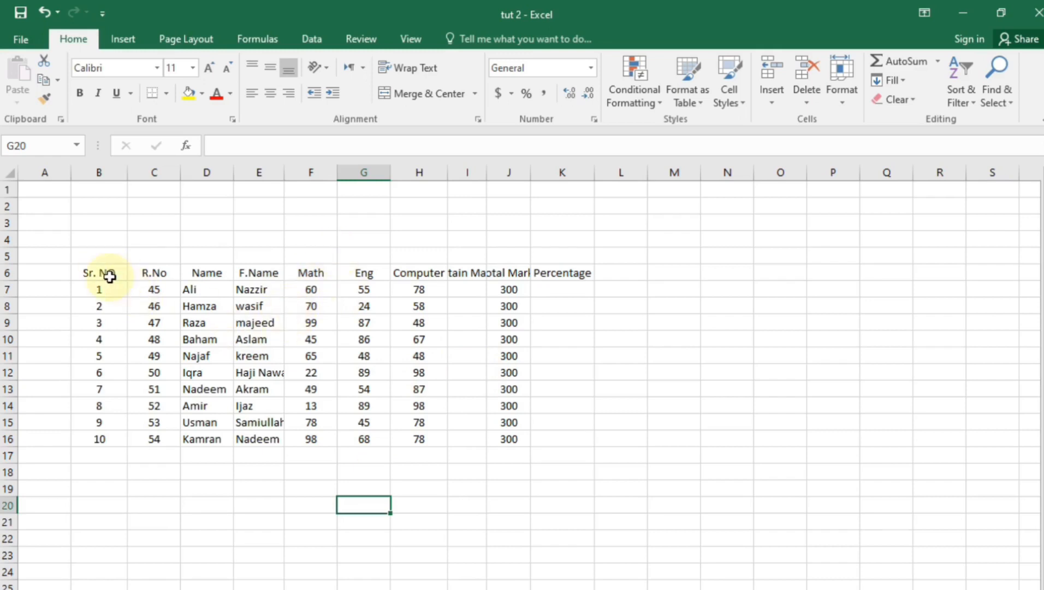
Clear the existing serial numbers under Sr. NO
click(117, 560)
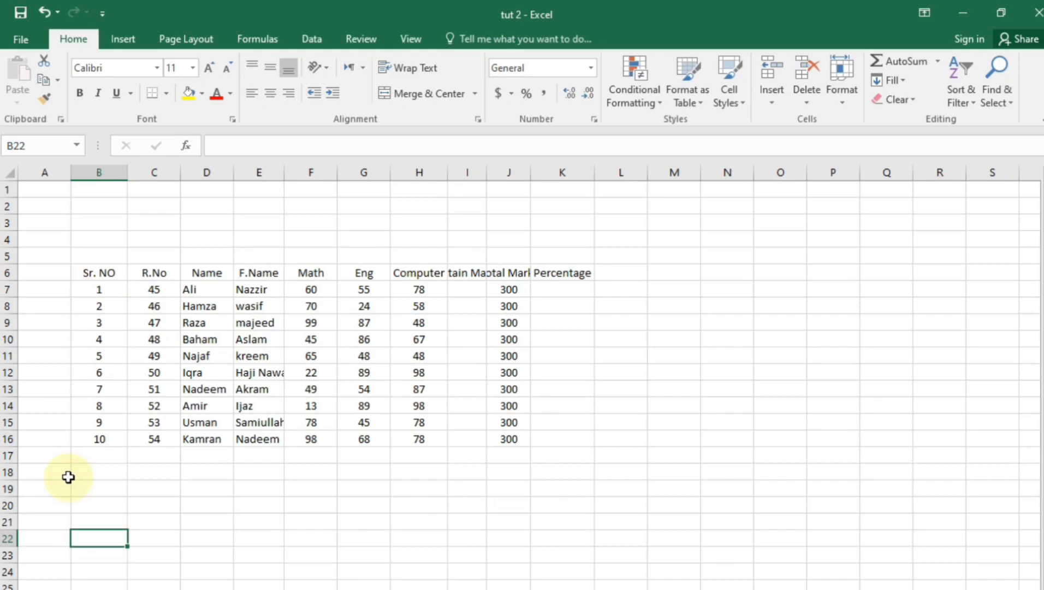
drag(96, 291, 112, 437)
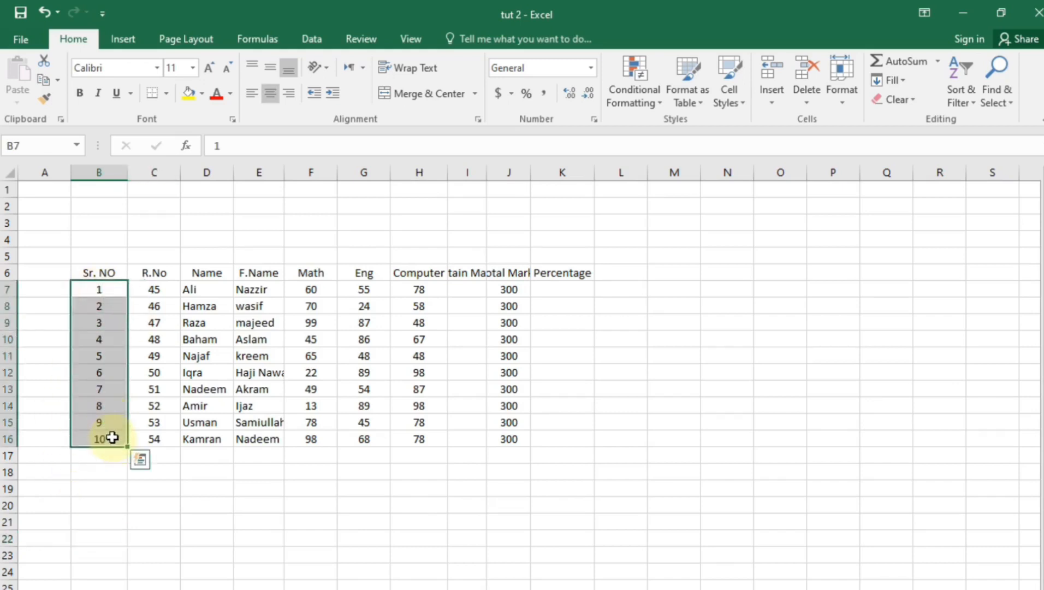
key(Delete)
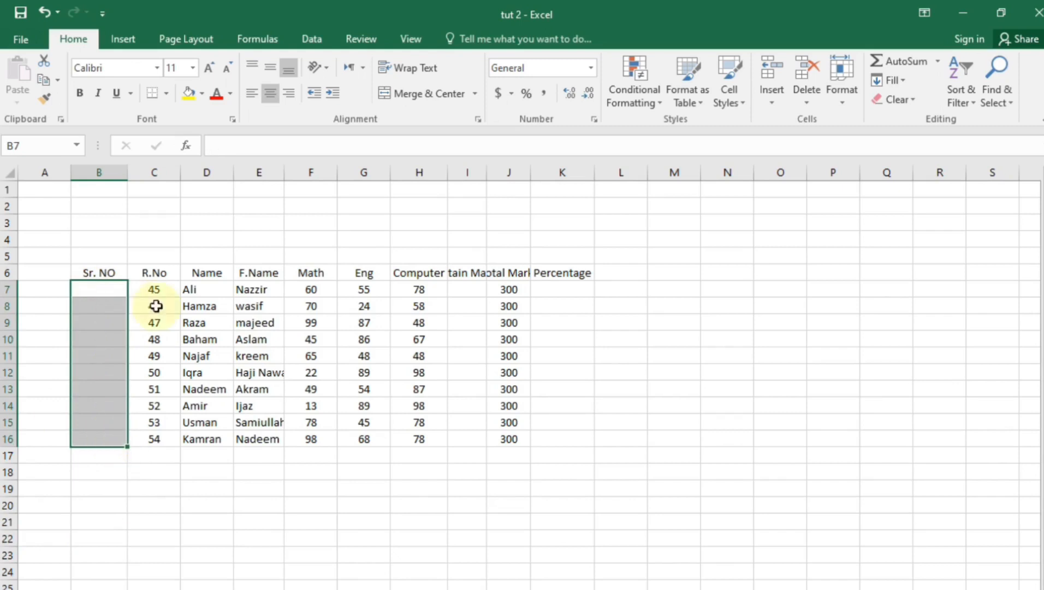
click(84, 572)
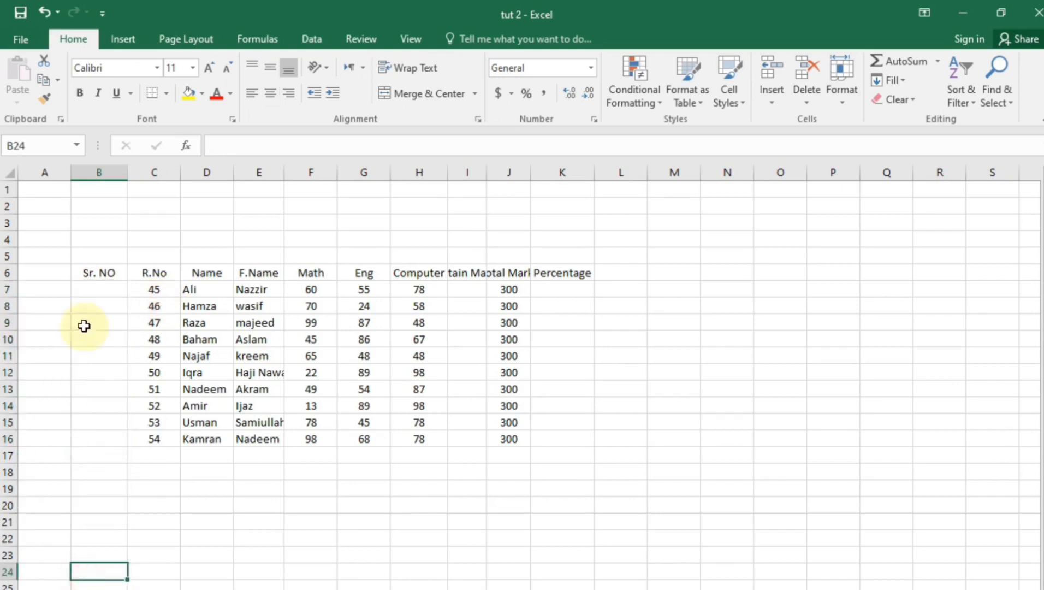
Enter 1 and 2 in B7:B8 and fill the series down to 10 in B16
click(105, 290)
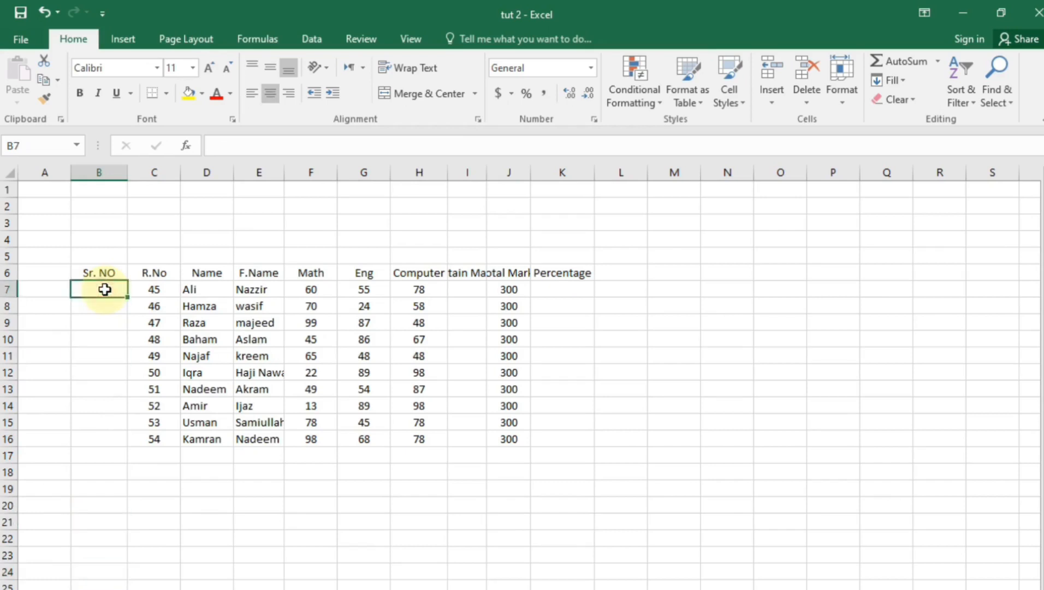
double_click(105, 289)
text(1)
key(Return)
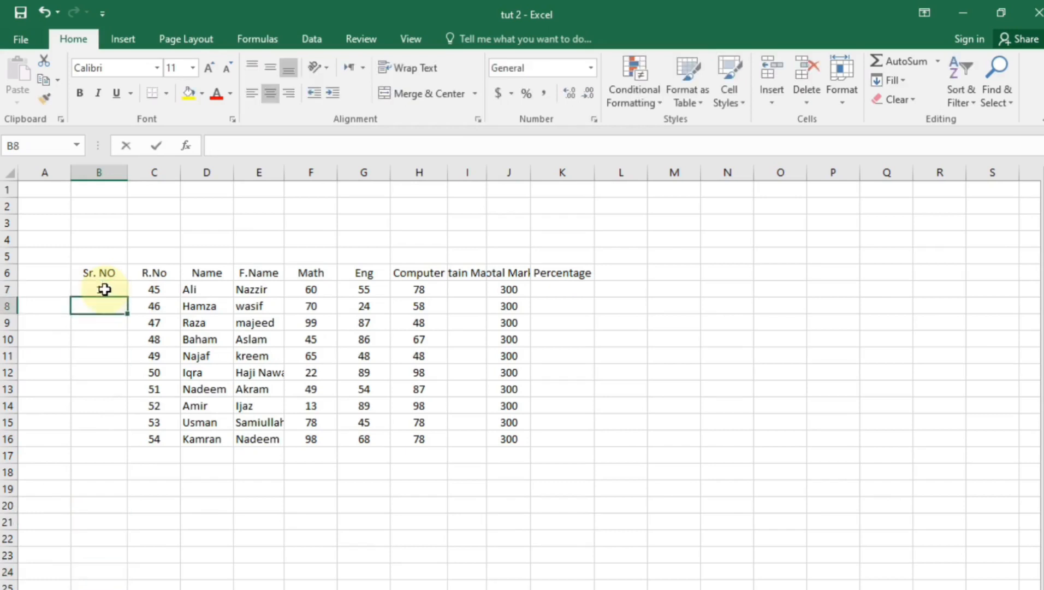
text(2)
key(Return)
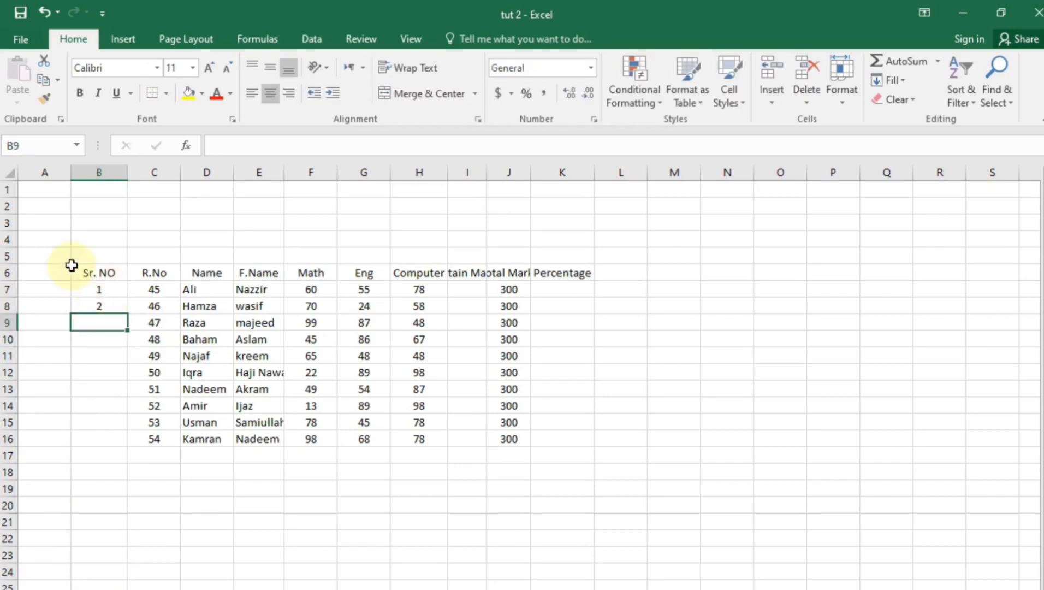
drag(97, 293, 94, 305)
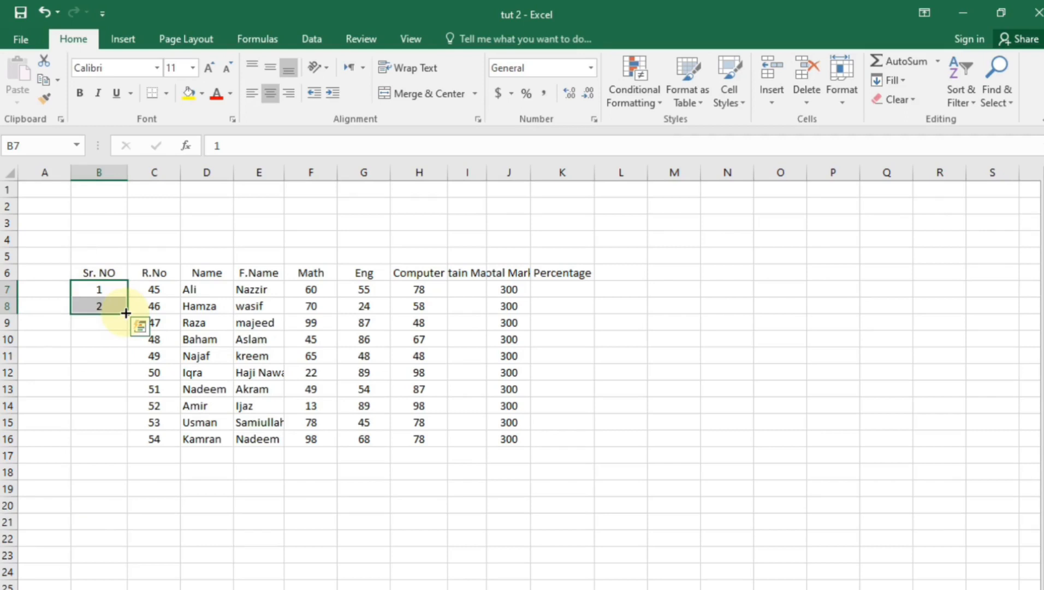
drag(128, 331, 130, 448)
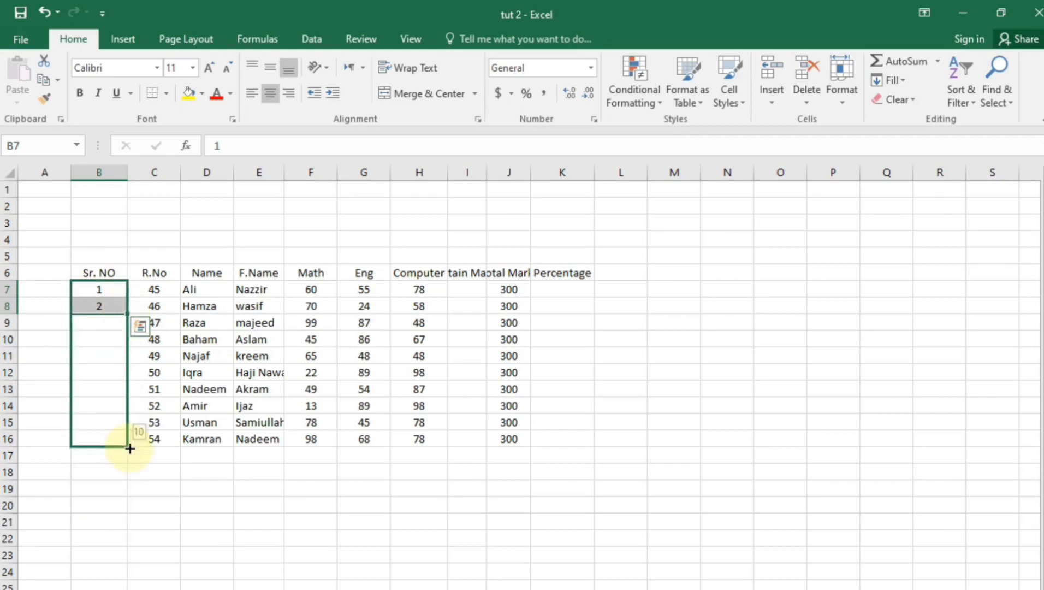
drag(130, 449, 124, 447)
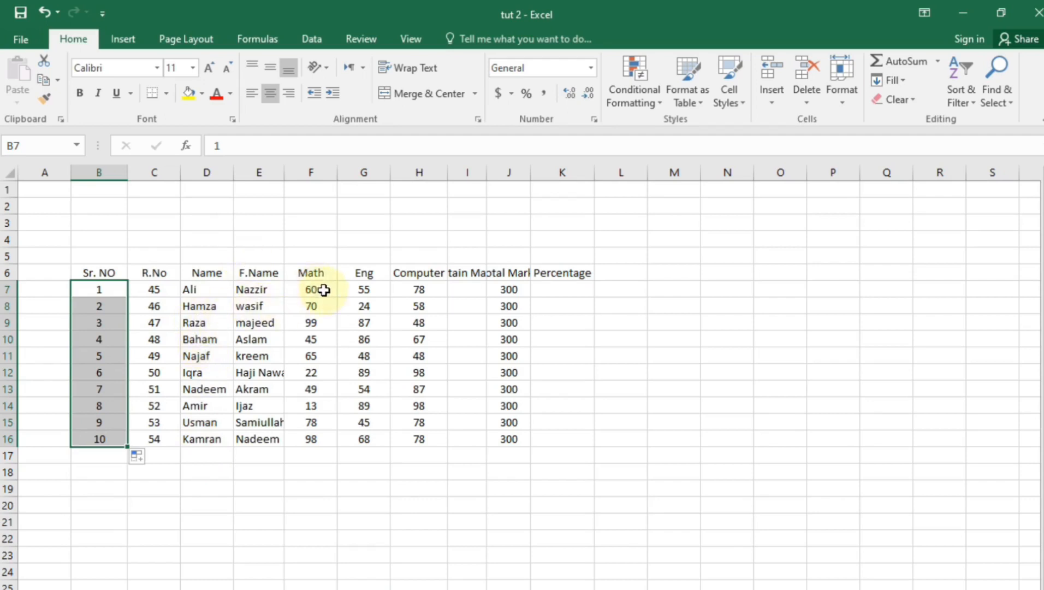
click(464, 274)
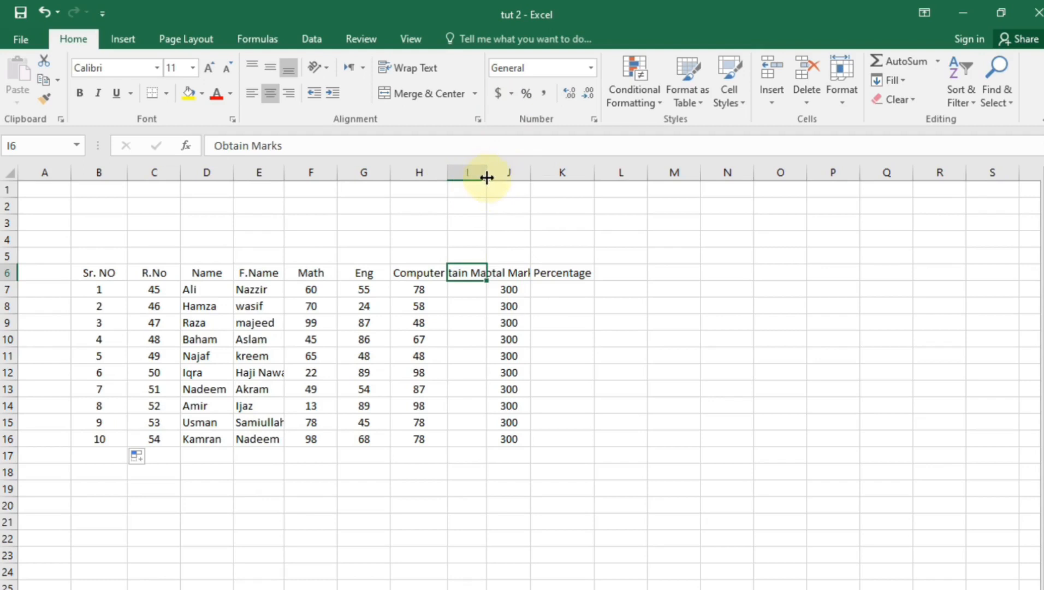
Widen column I for Obtain Marks and AutoFit columns J (Total Marks) and E (F.Name)
drag(486, 177, 519, 185)
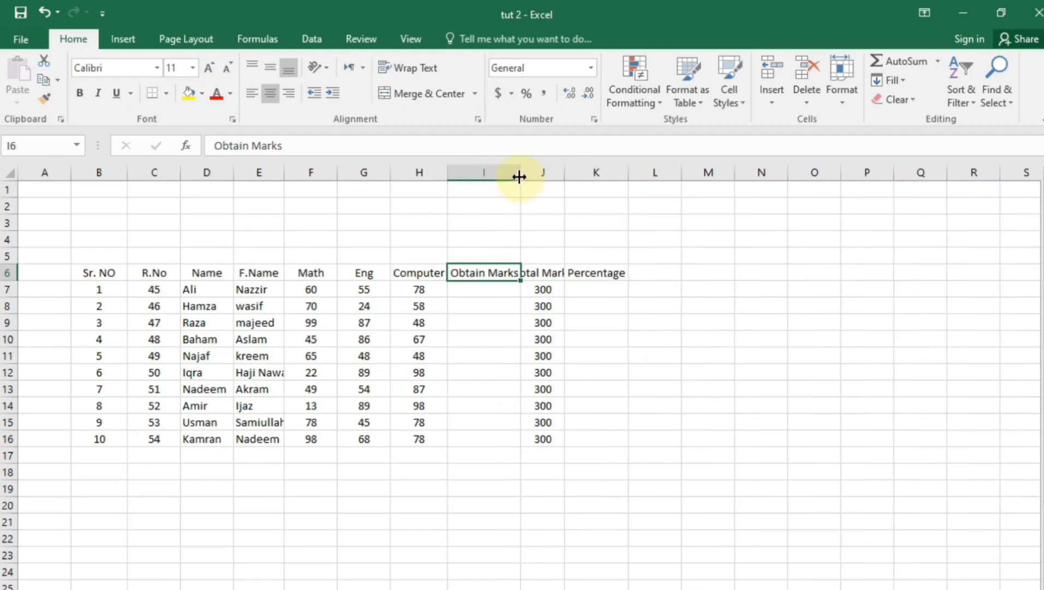
drag(519, 176, 518, 177)
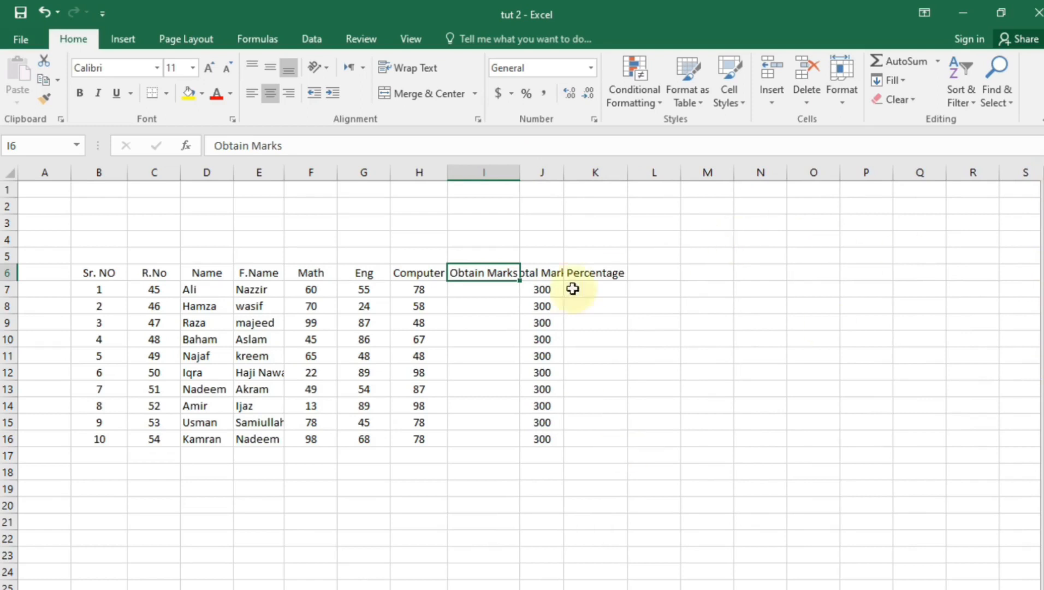
double_click(565, 173)
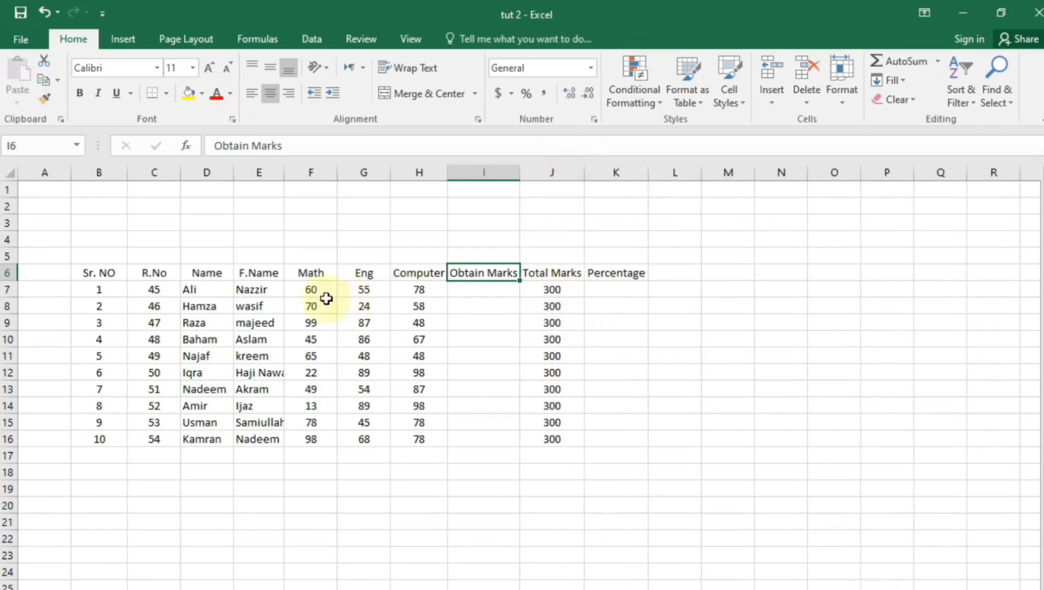
click(257, 374)
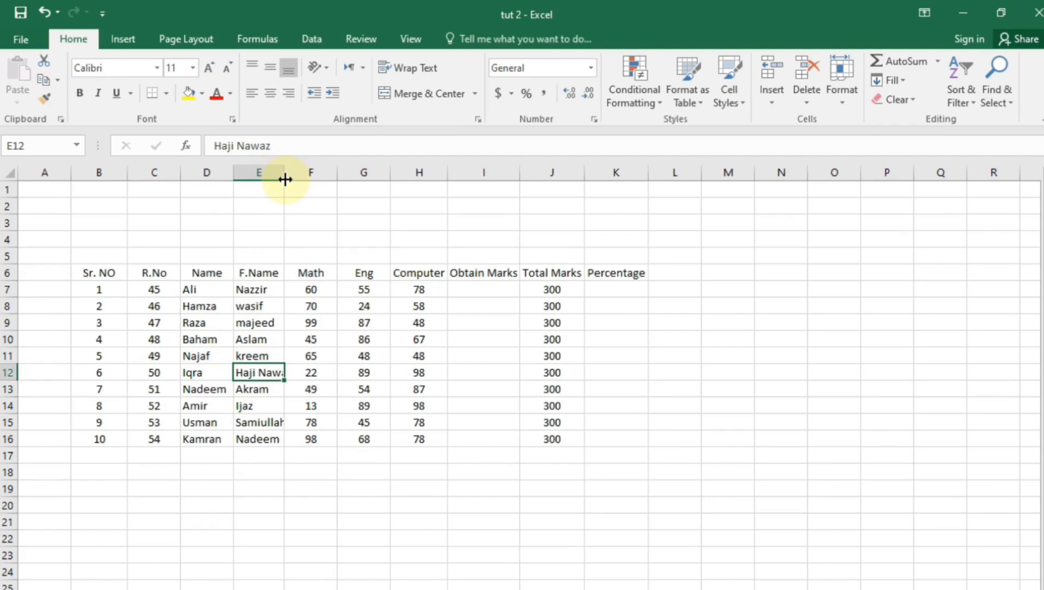
drag(286, 180, 287, 179)
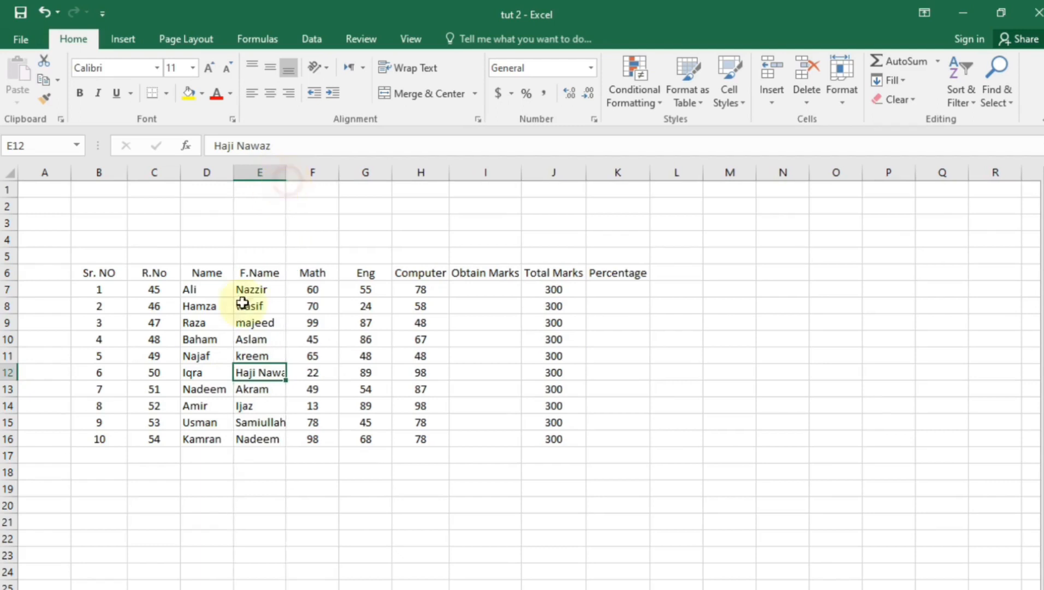
double_click(287, 174)
click(264, 538)
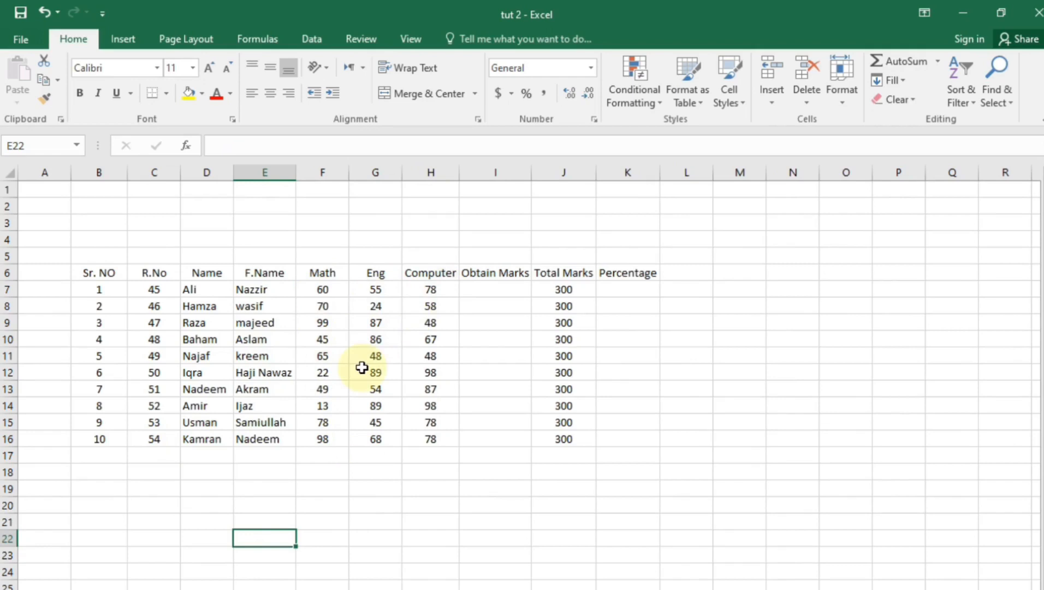
Total the first student's marks in I7 with =F7+G7+H7
click(487, 289)
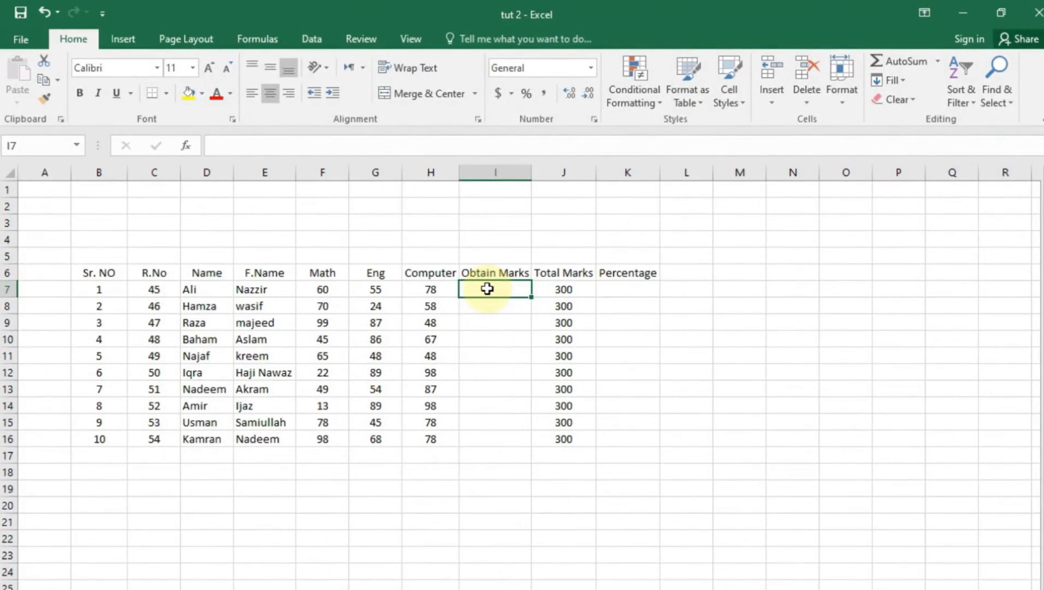
text(=)
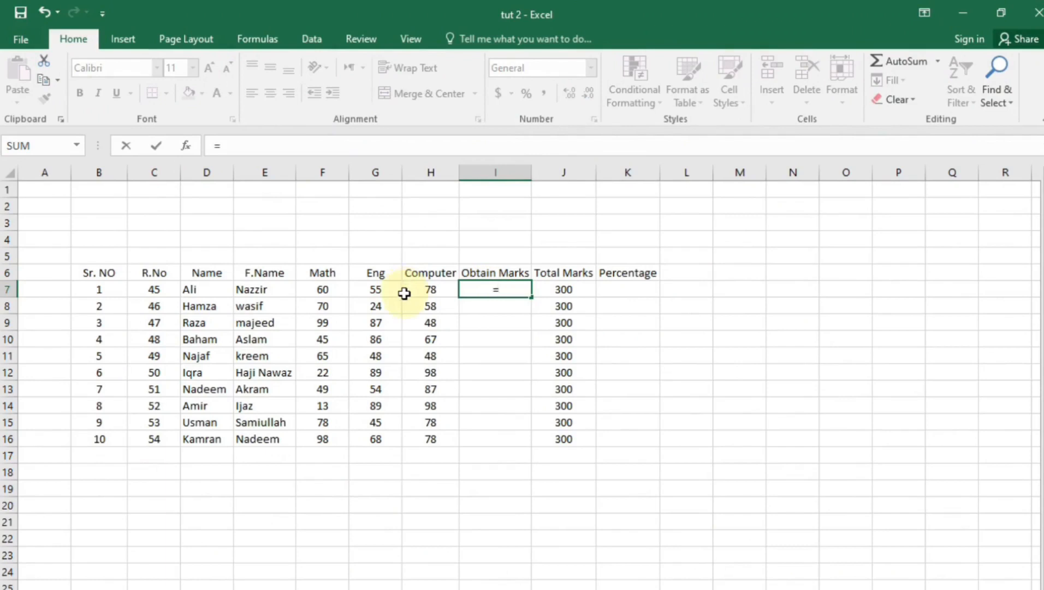
click(326, 293)
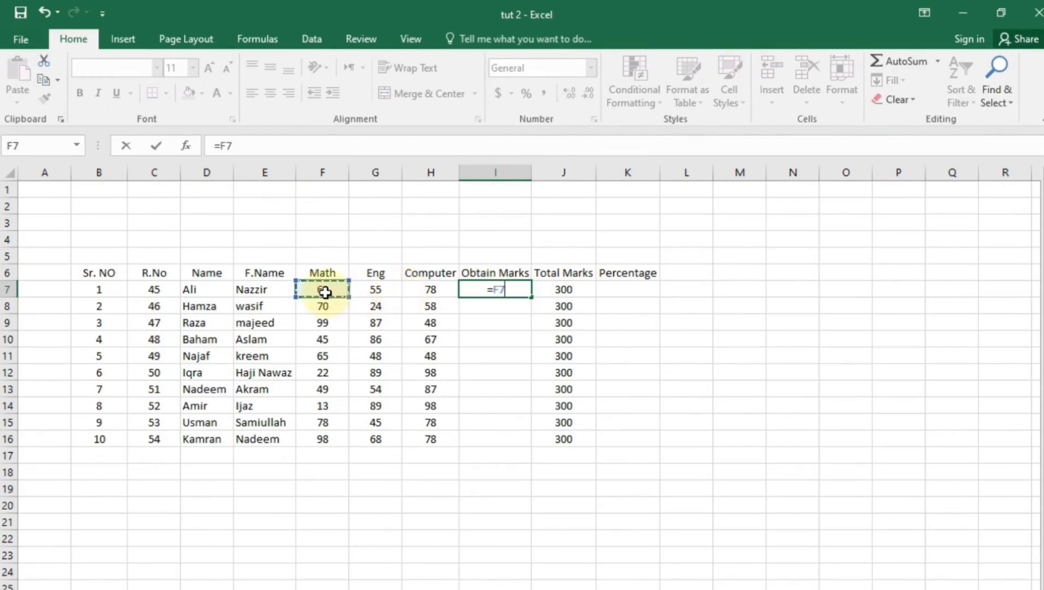
text(+)
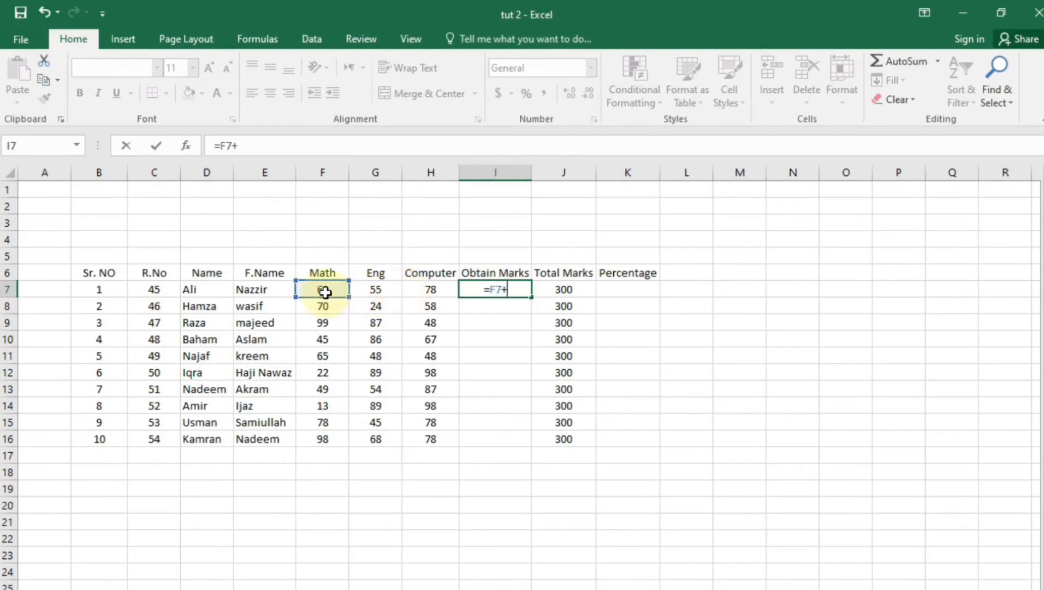
click(376, 288)
text(+)
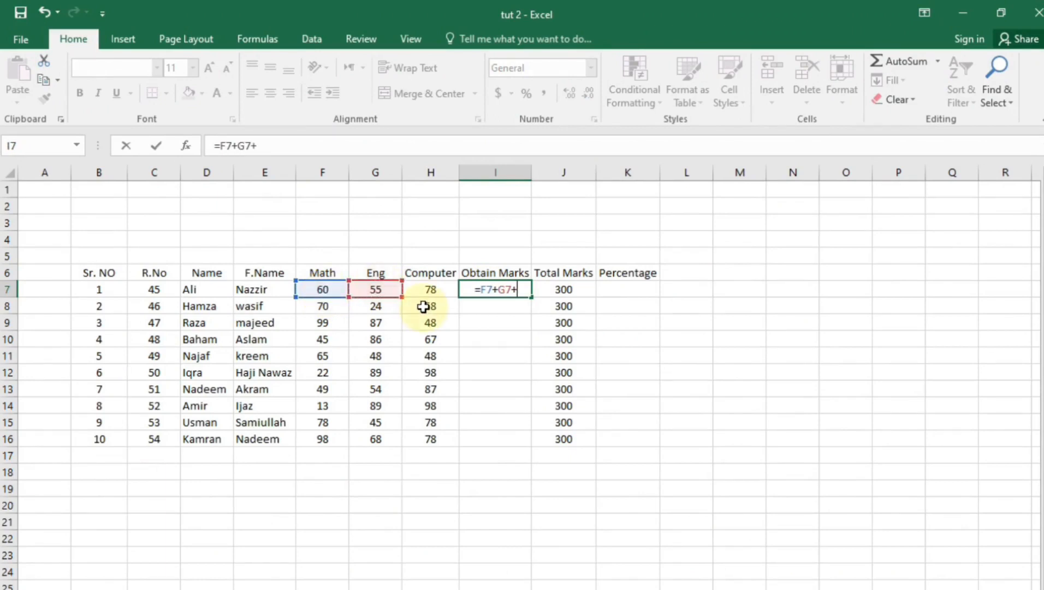
click(435, 289)
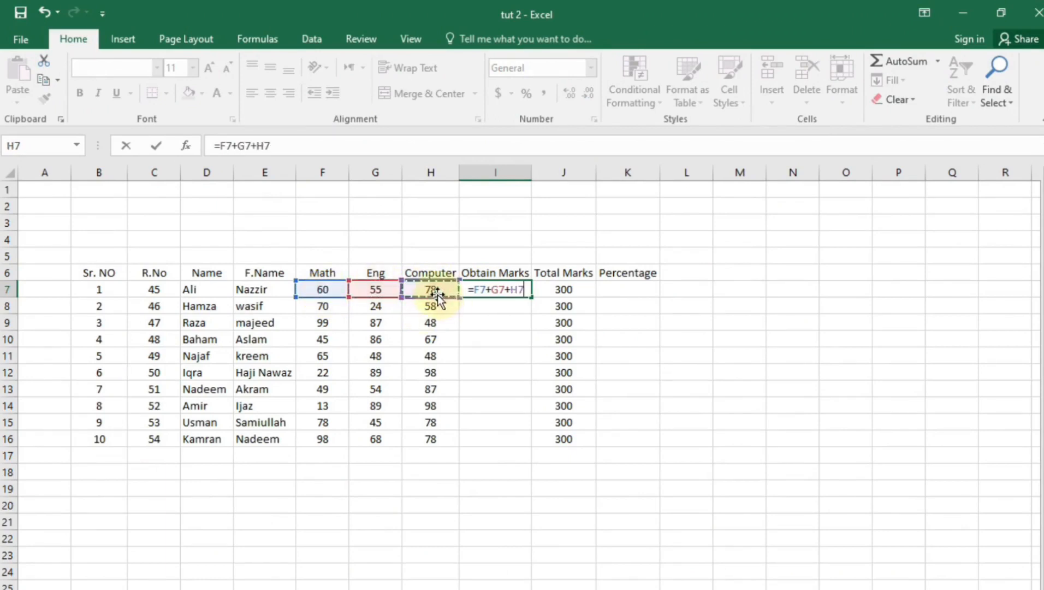
key(Return)
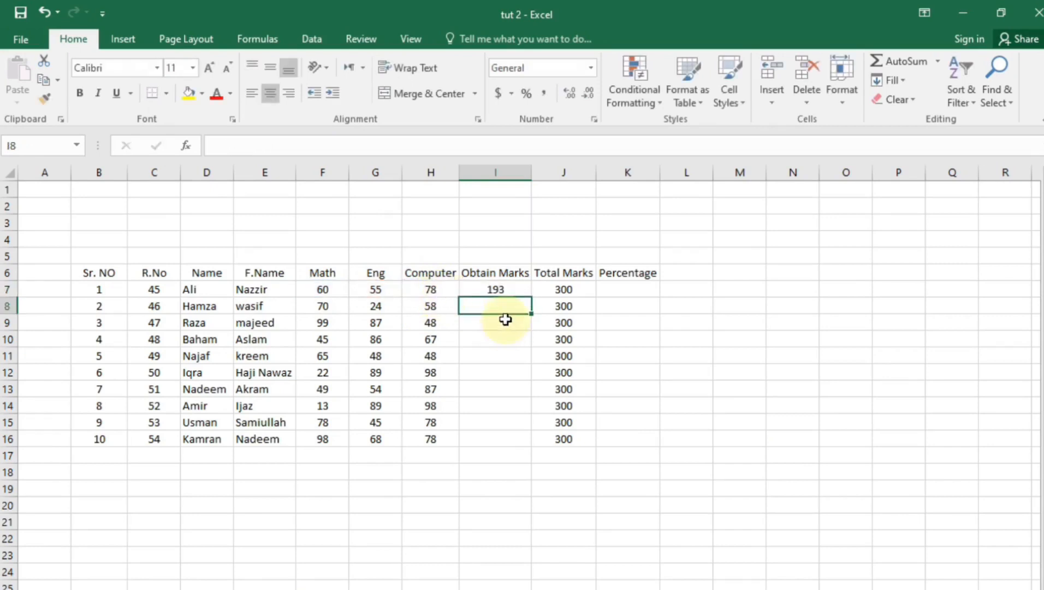
Replace I7's formula with =SUM(F7:H7), showing 193
click(498, 291)
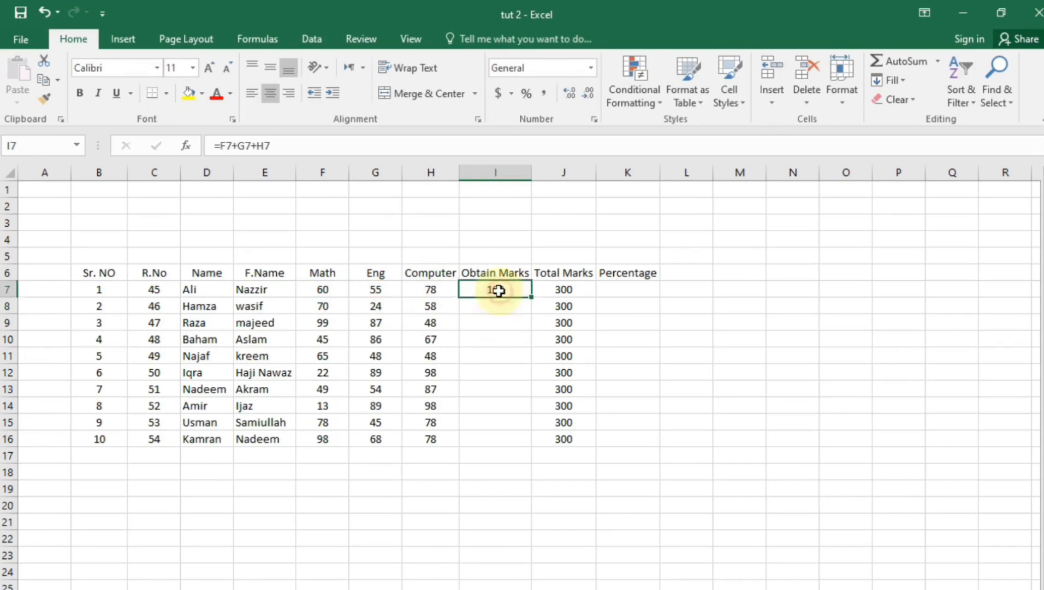
double_click(499, 291)
key(Escape)
text(=su)
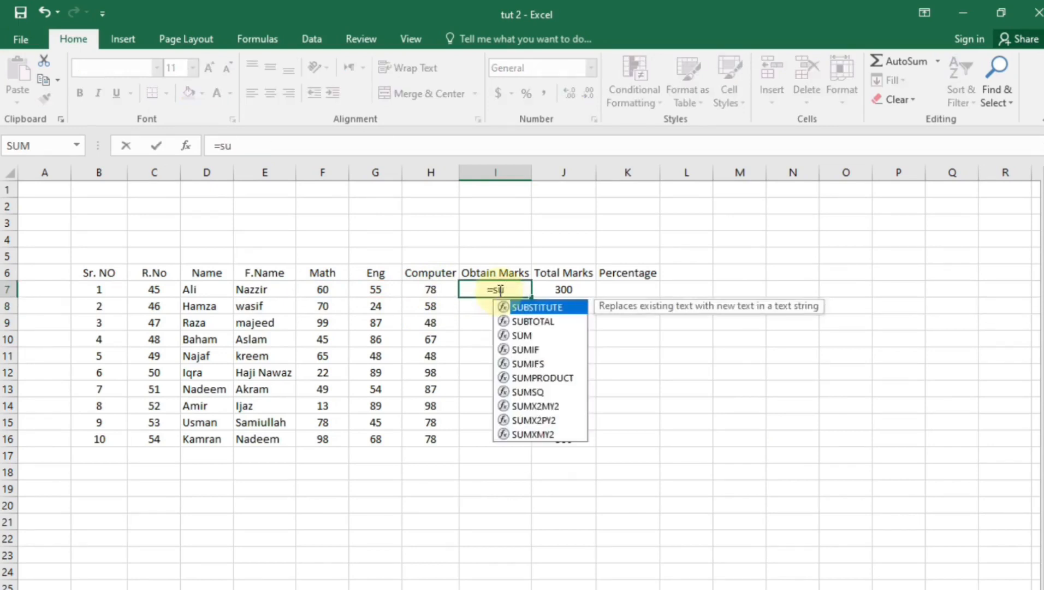
text(m()
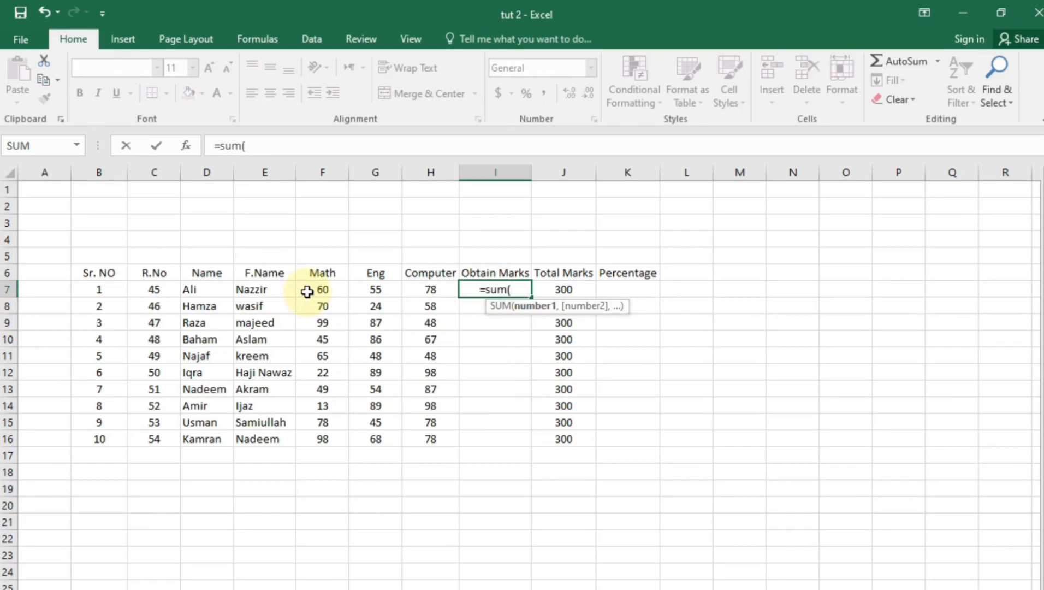
drag(307, 292, 436, 289)
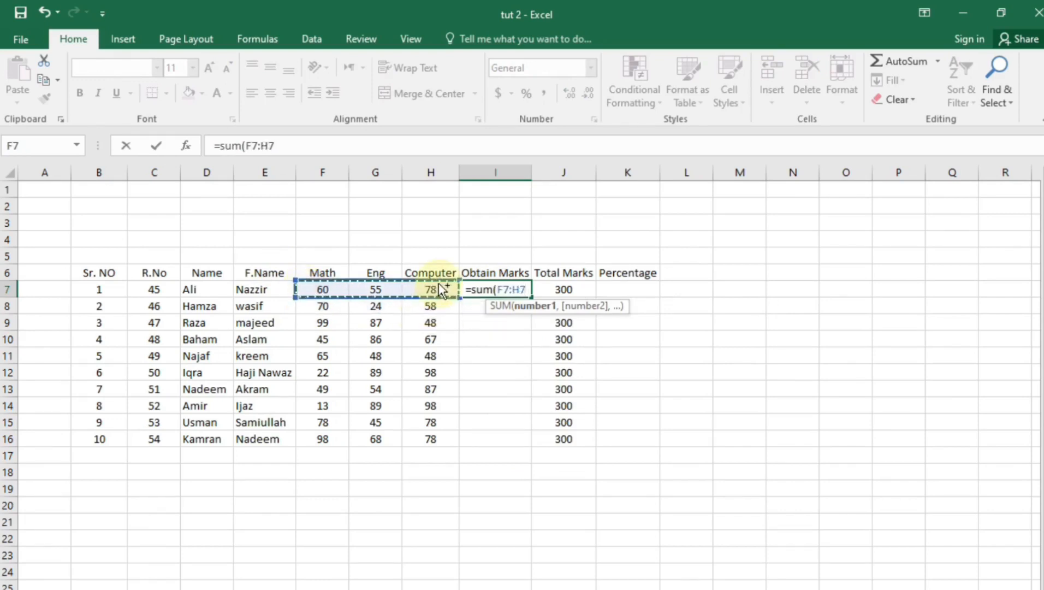
key(Return)
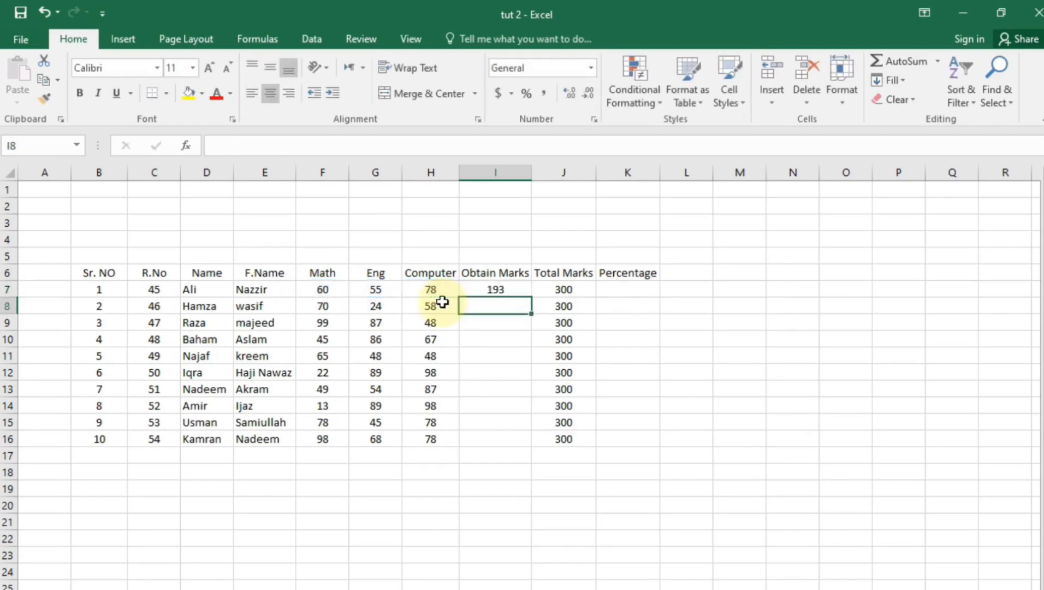
Copy the first student's Obtain Marks total down through row 16
click(503, 290)
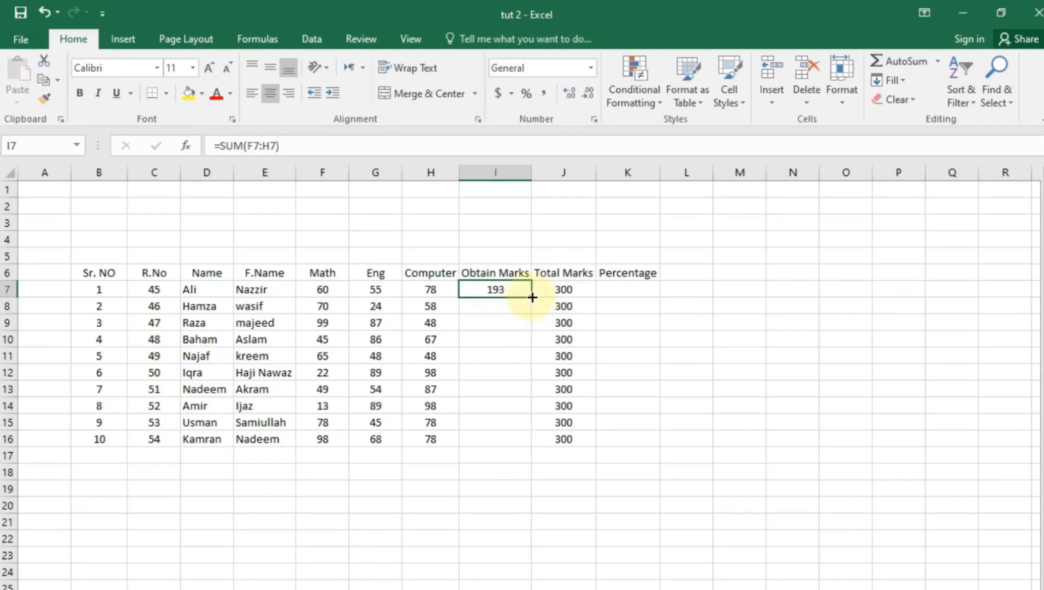
drag(533, 296, 497, 450)
click(464, 505)
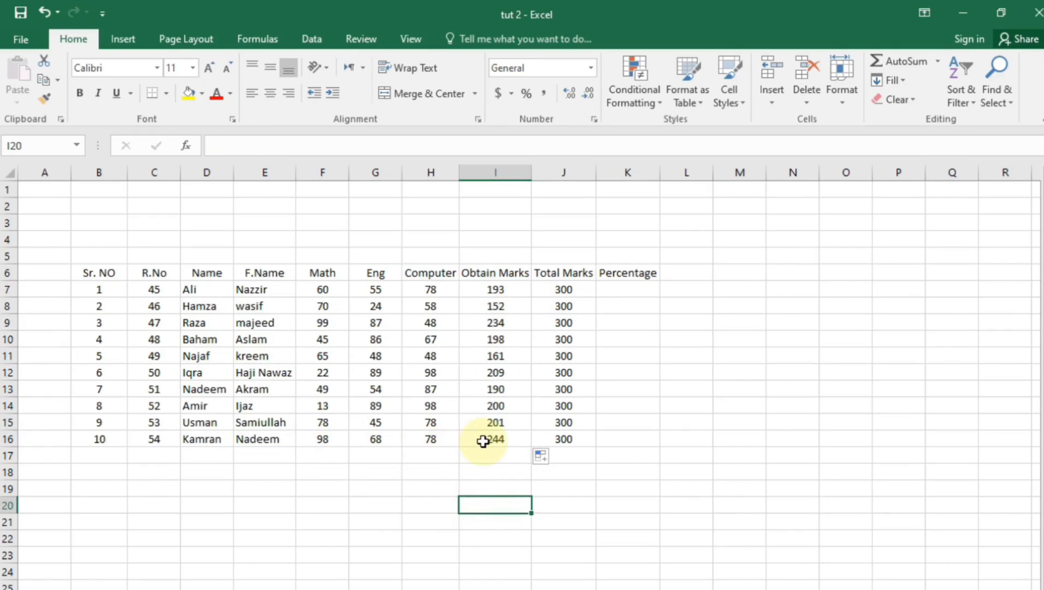
Change the second student's Eng mark in G8 to 66, making their total 194
click(331, 291)
click(478, 303)
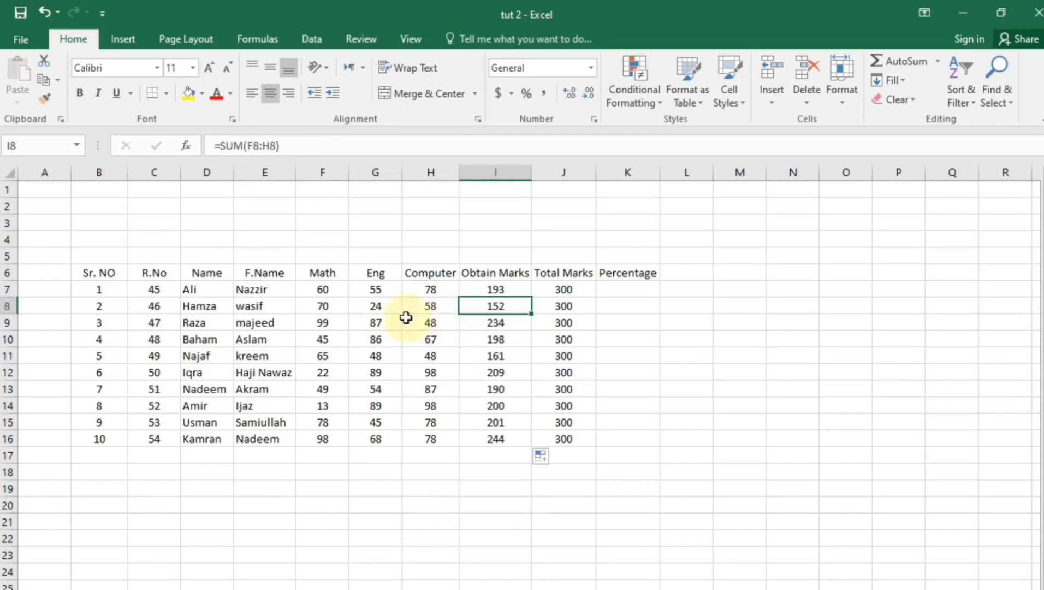
double_click(382, 308)
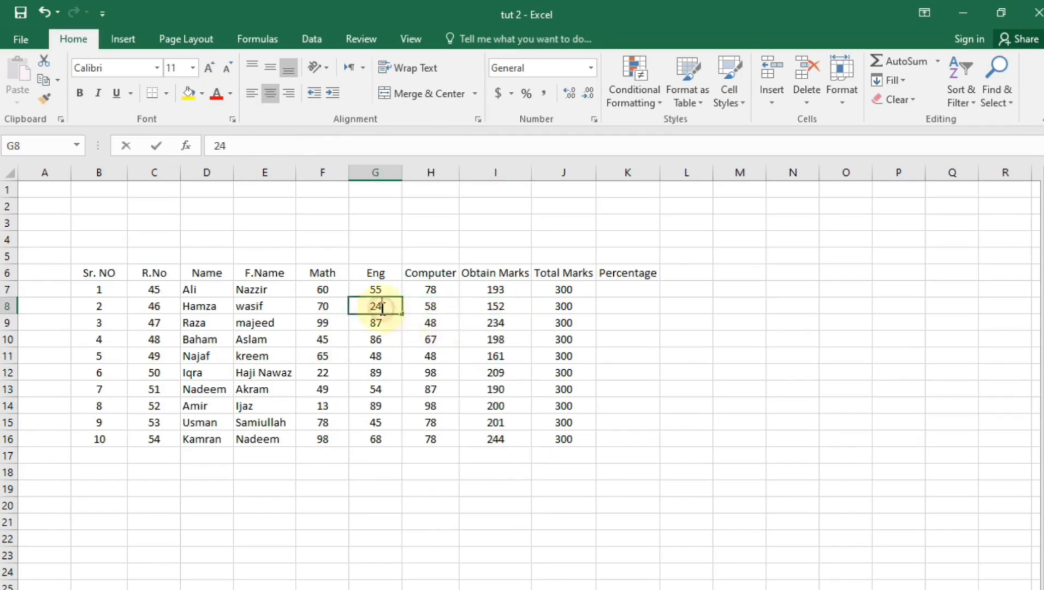
click(391, 384)
click(376, 306)
text(66)
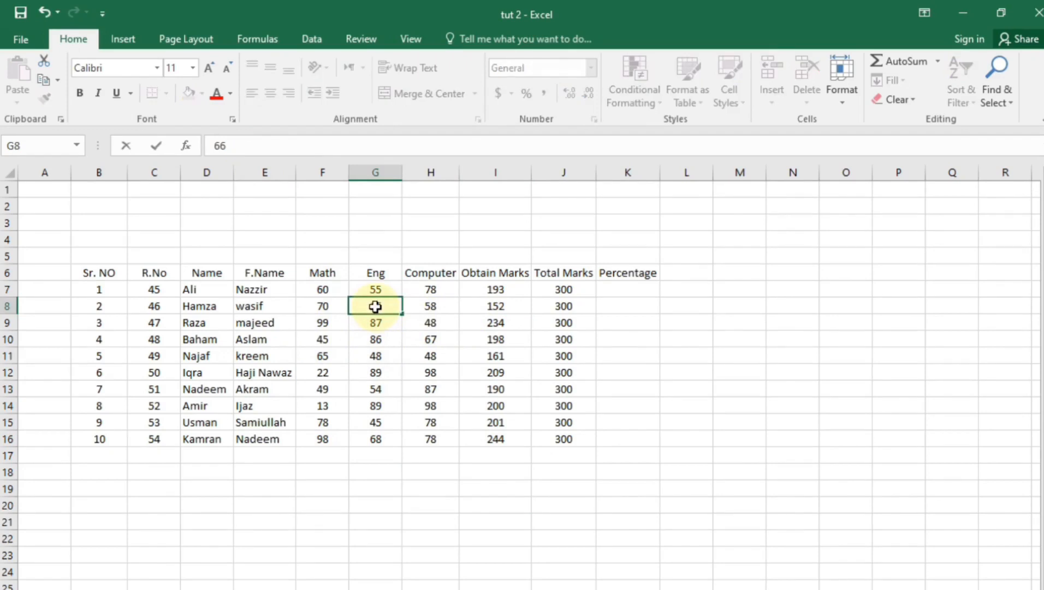
key(Return)
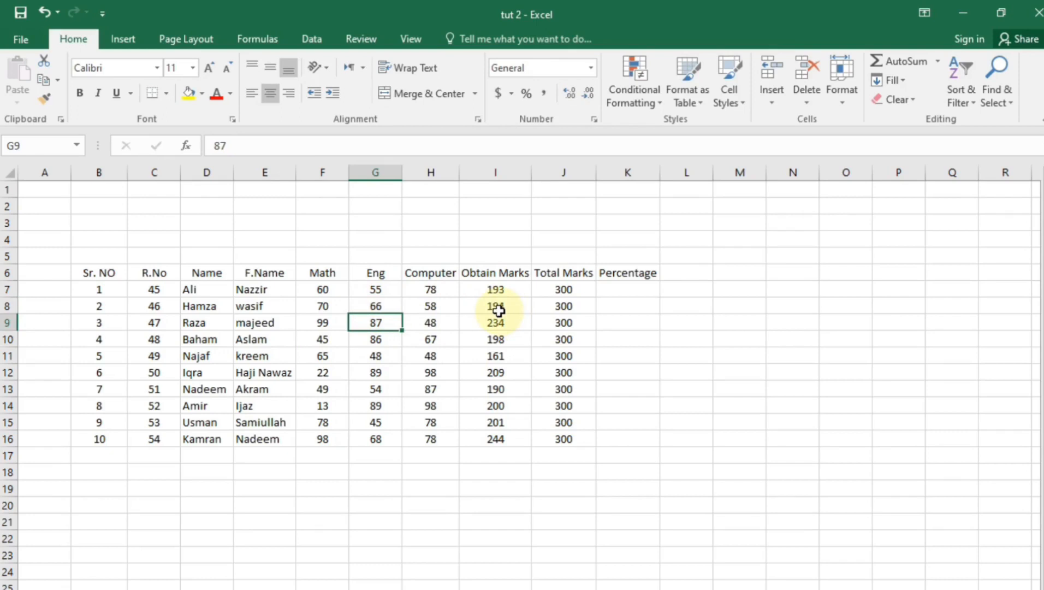
click(647, 289)
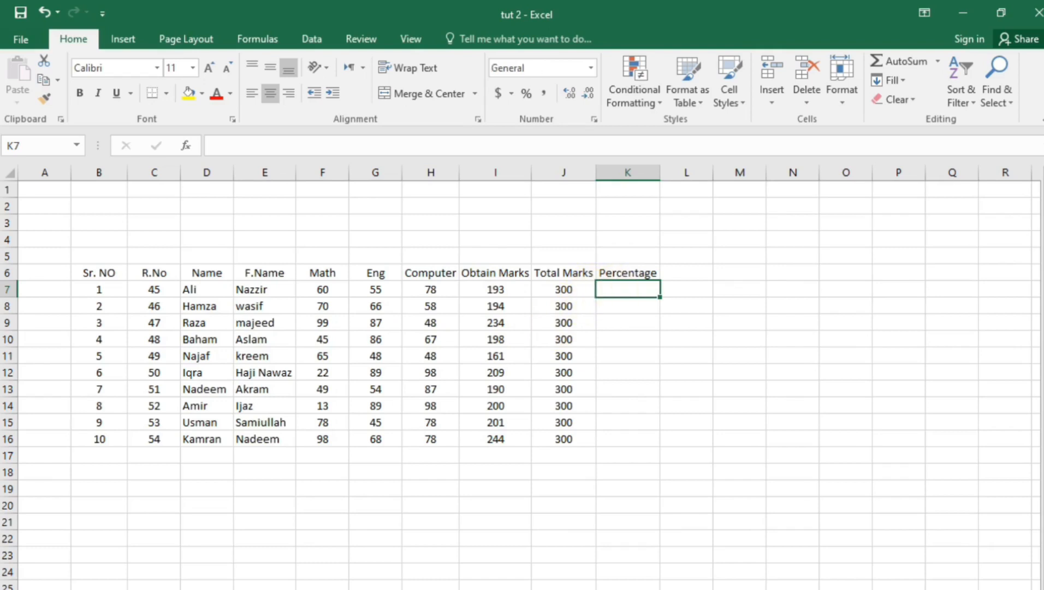
Start a formula in K7 with an equals sign
text(=)
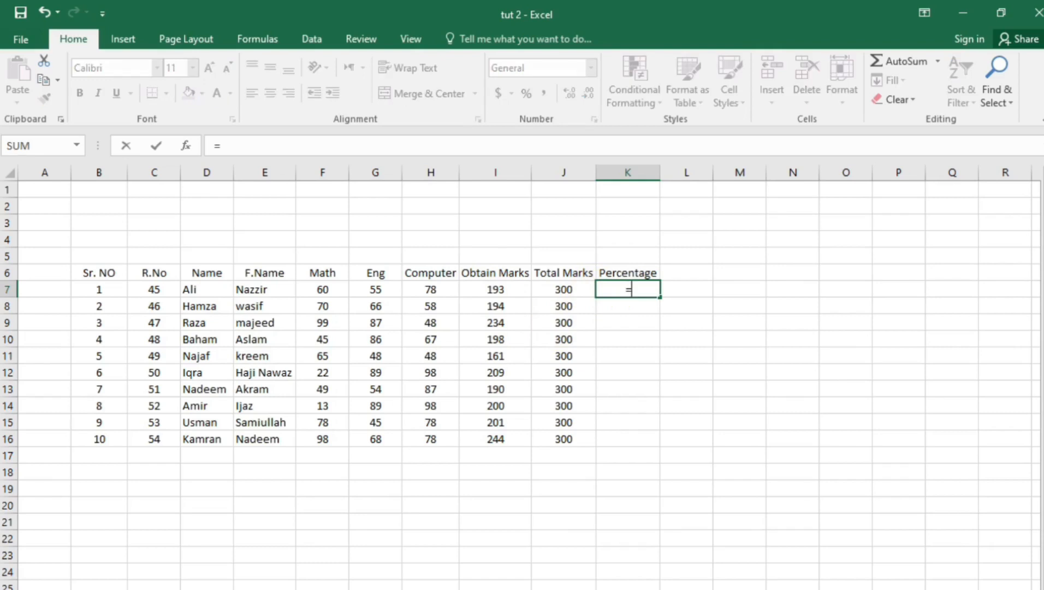
Enter =I7/J7*100 in K7, giving the first student 64.3333333
click(507, 290)
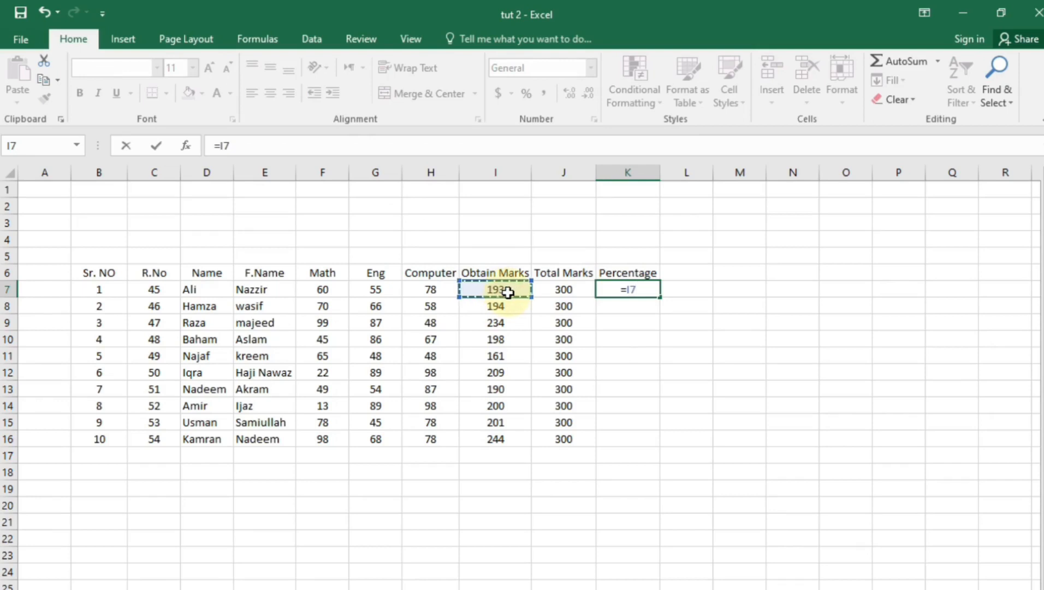
text(/)
drag(560, 289, 560, 306)
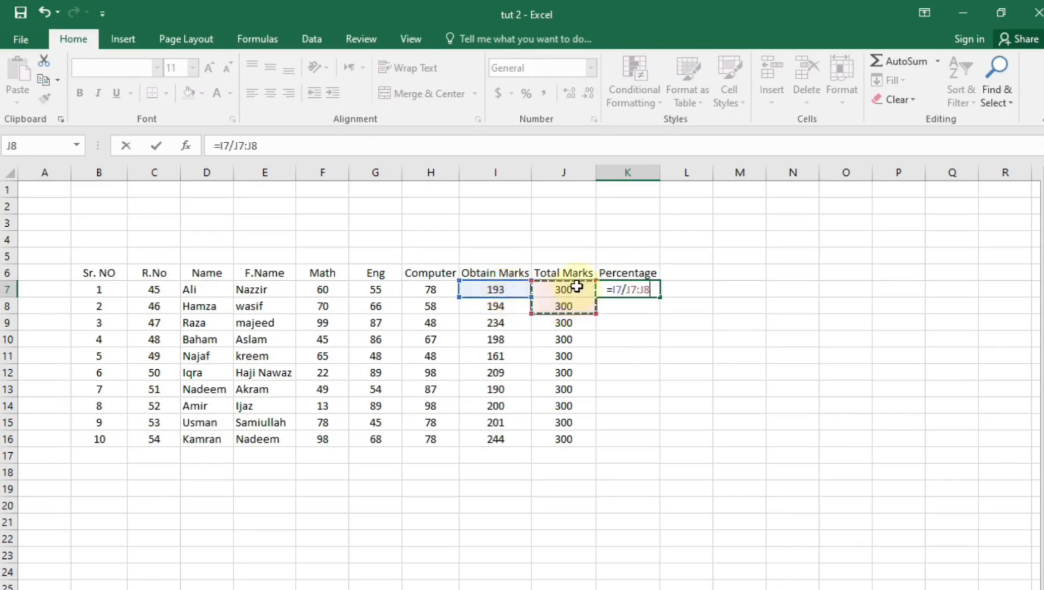
click(579, 352)
click(578, 290)
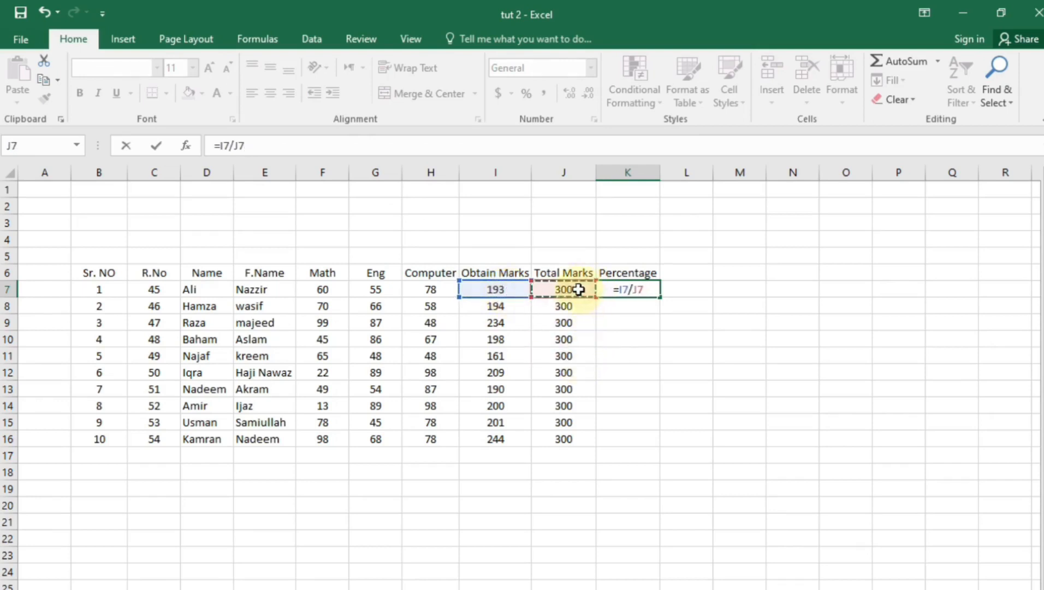
text(*100)
key(Return)
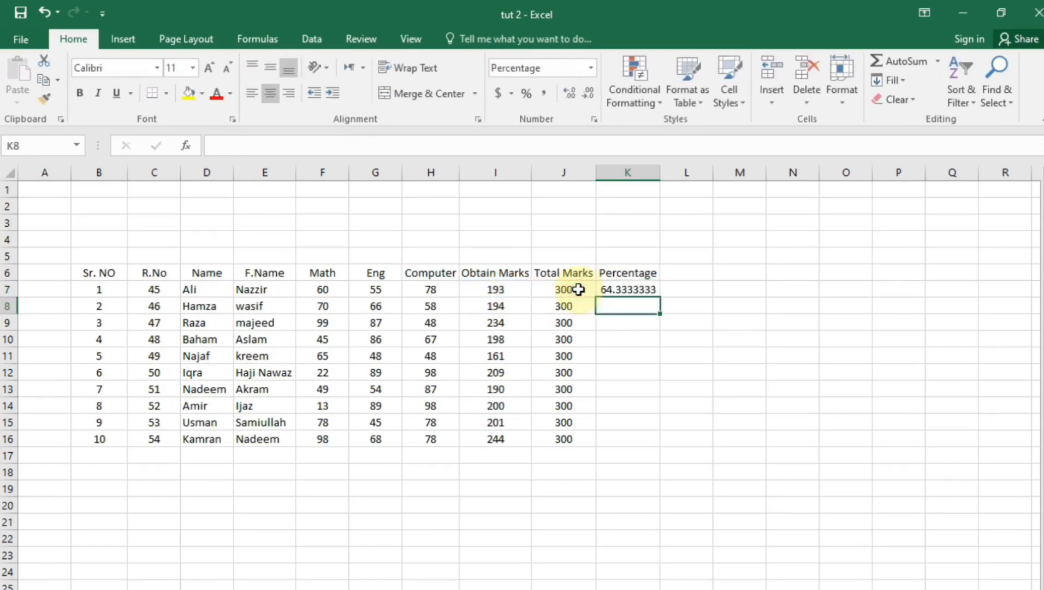
click(637, 369)
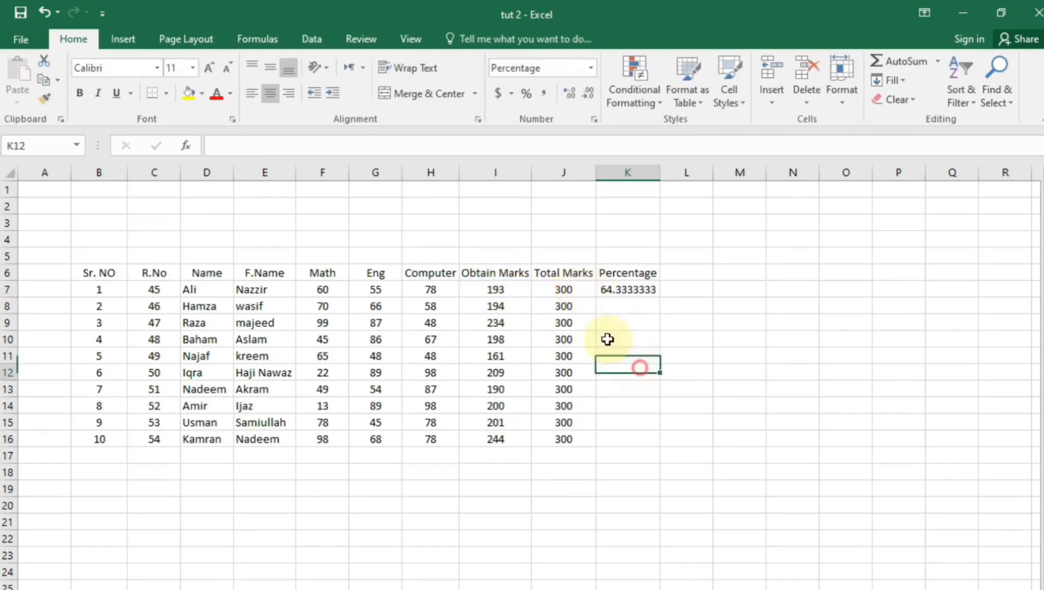
click(620, 294)
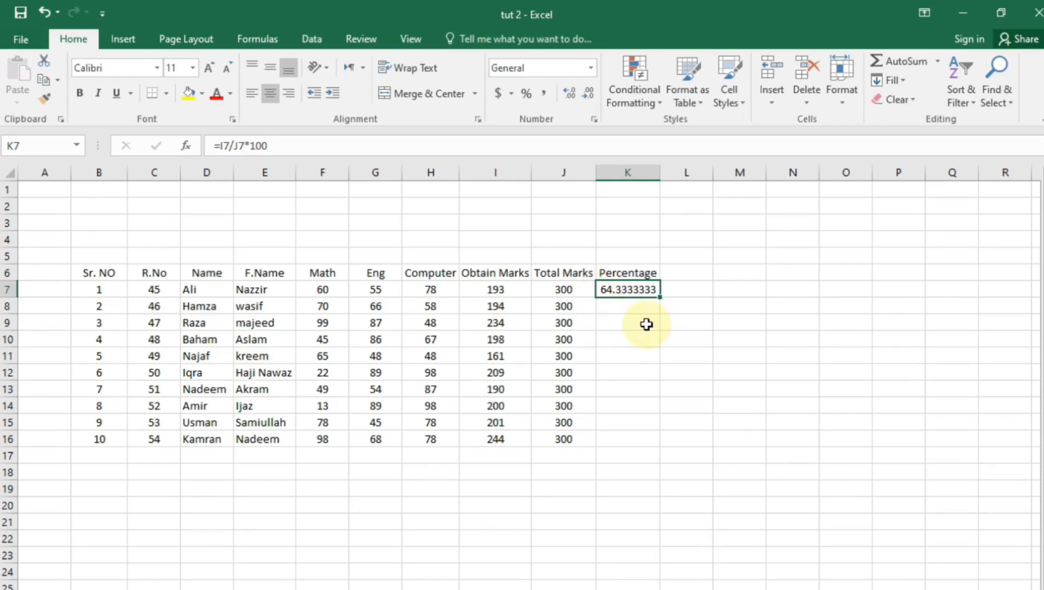
Clear the old result and re-enter K7 as =I7/J7
drag(646, 324, 664, 289)
key(Delete)
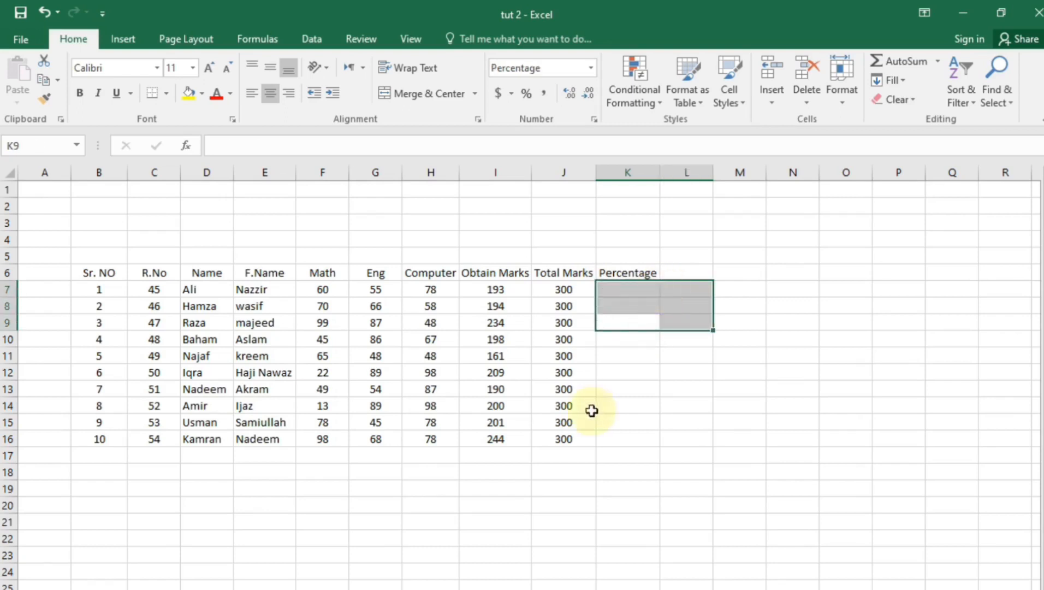
click(632, 288)
text(=)
click(486, 290)
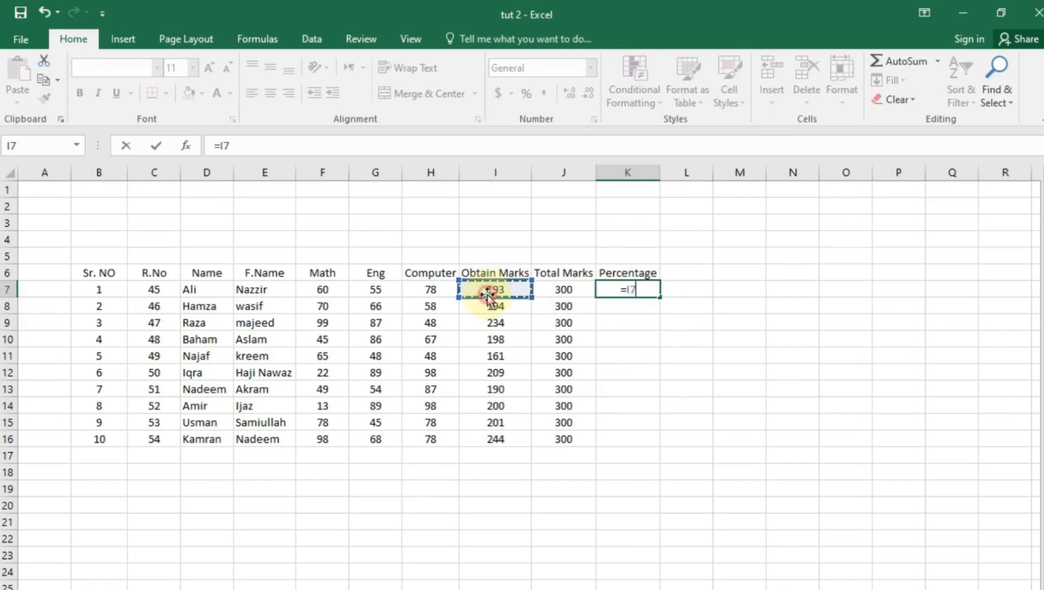
text(/)
click(565, 293)
key(Return)
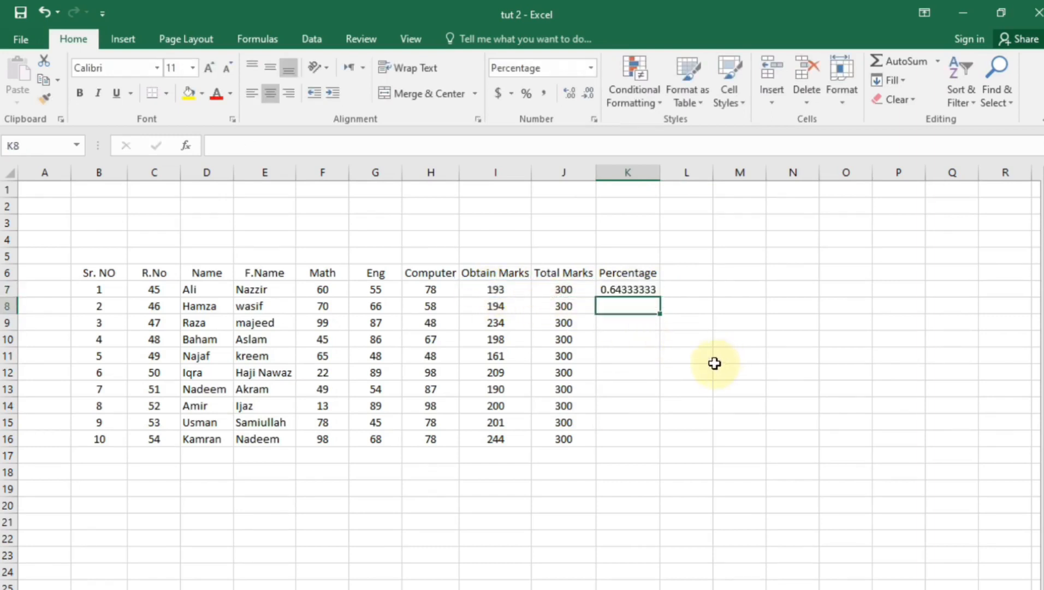
click(634, 358)
Format K7's ratio with Percent Style
click(636, 292)
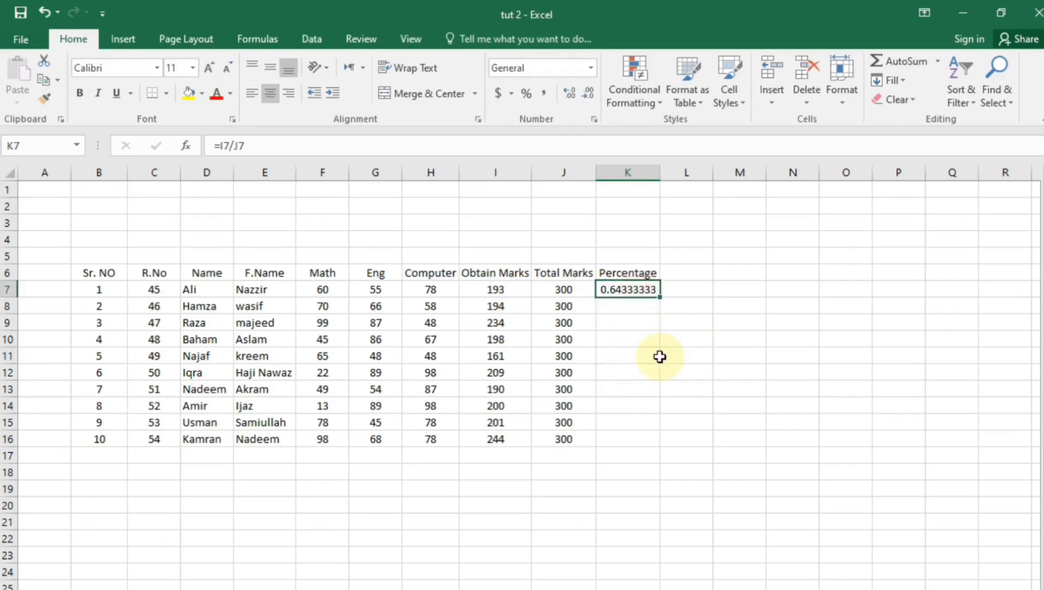
click(529, 93)
click(636, 341)
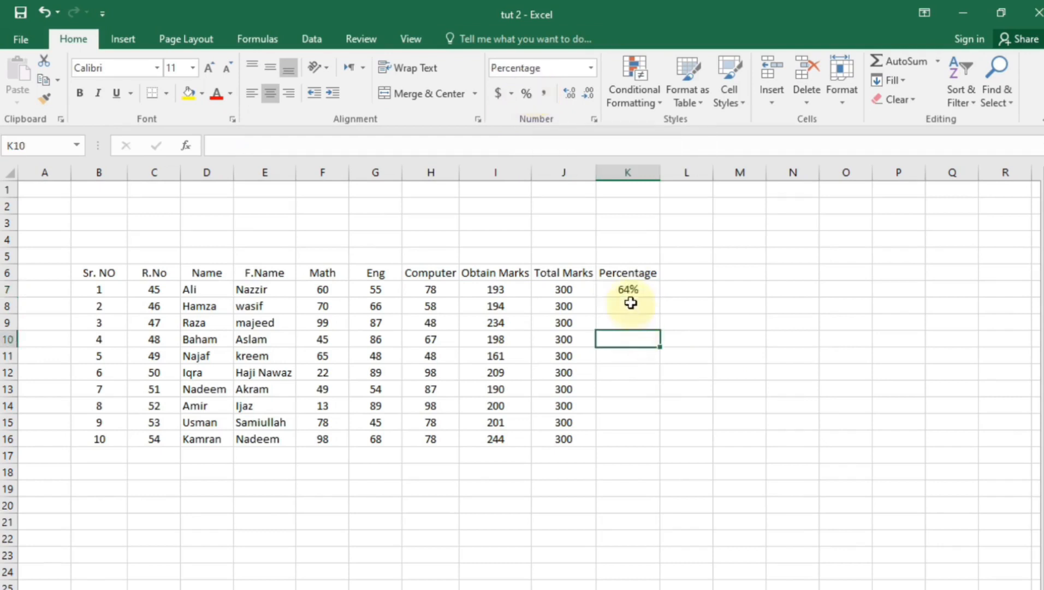
drag(619, 292, 568, 301)
click(669, 439)
click(642, 301)
Fill the percentage formula from K7 down to K16
click(643, 292)
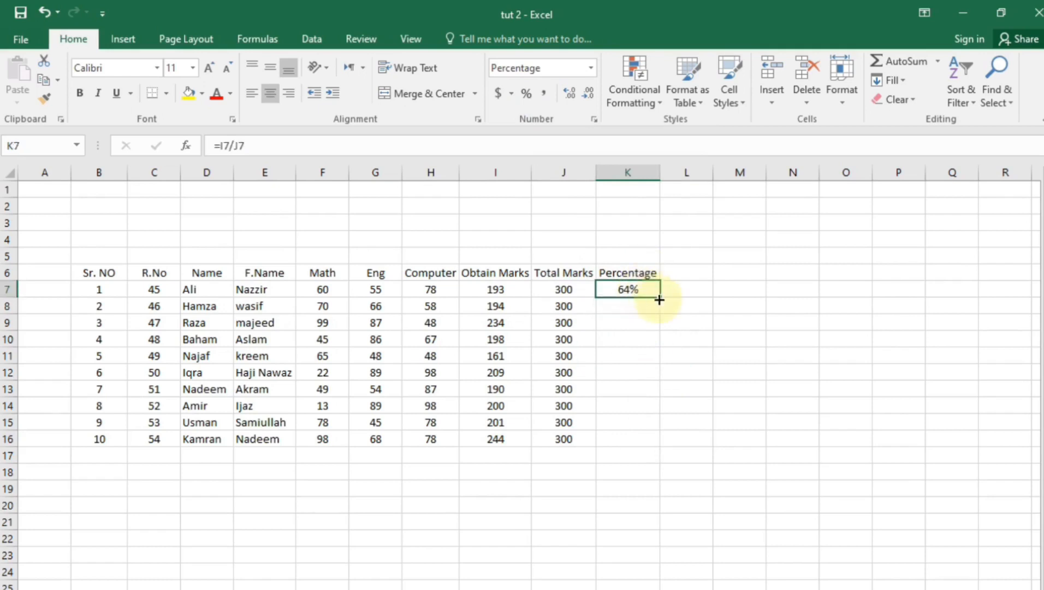
drag(660, 299, 658, 445)
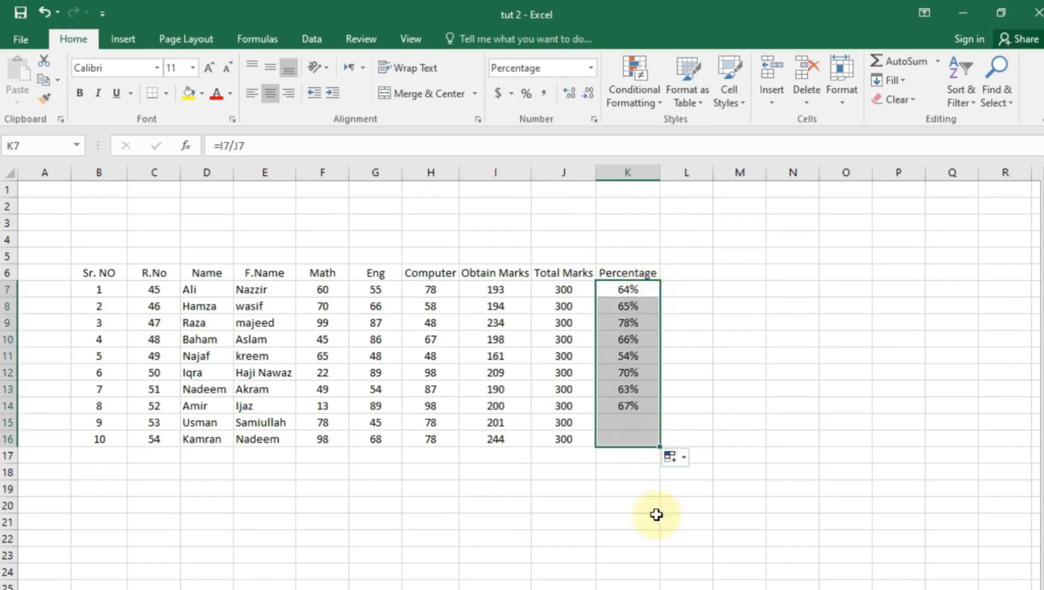
click(643, 543)
click(527, 491)
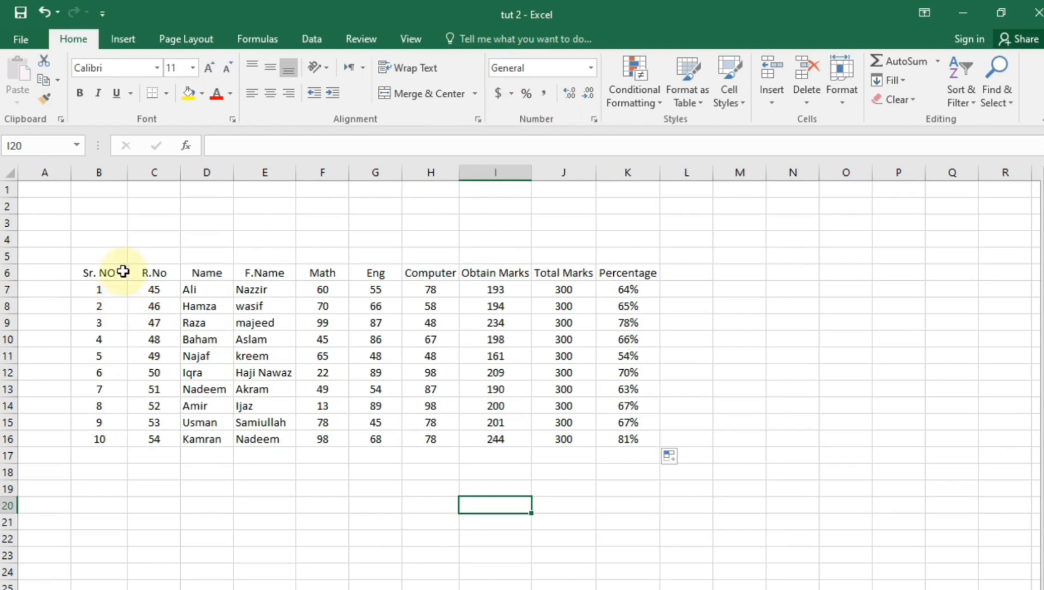
Try a 'Govt high school' title in F1, then undo the widening and delete it
drag(265, 193, 474, 198)
click(431, 537)
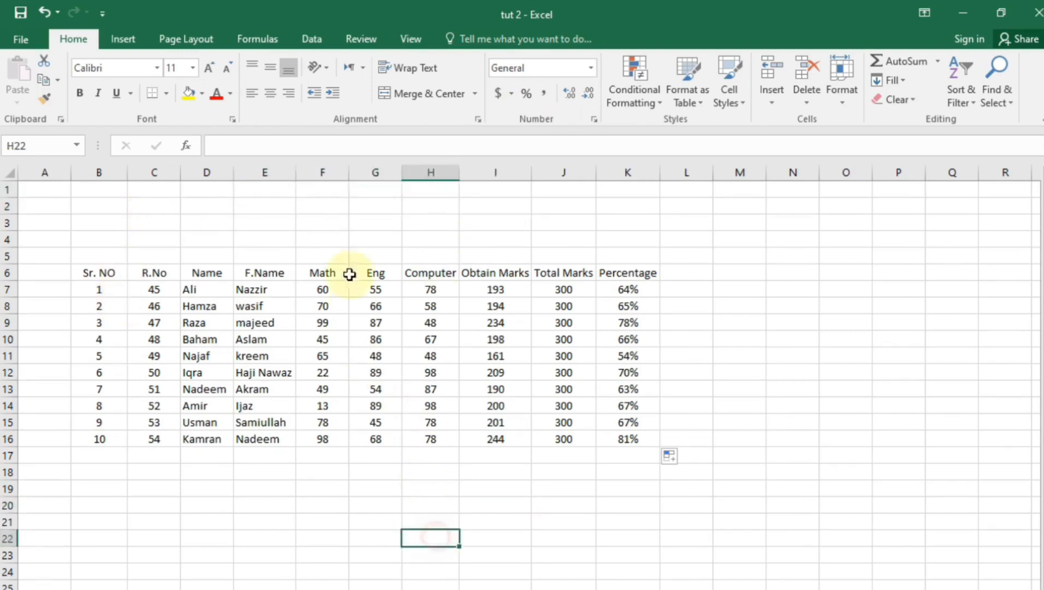
click(330, 196)
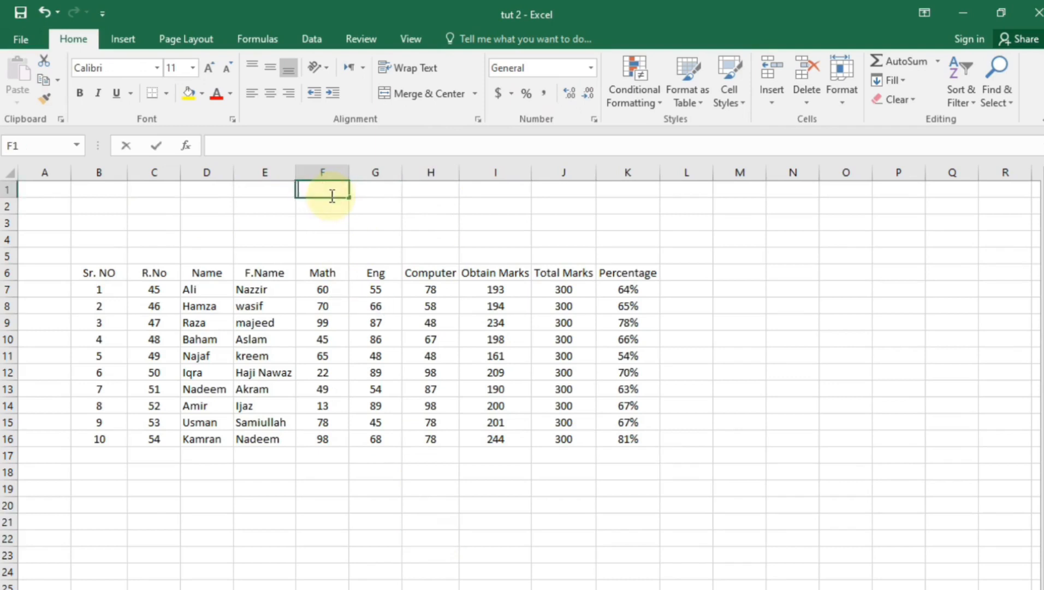
text(Govt high school)
key(Return)
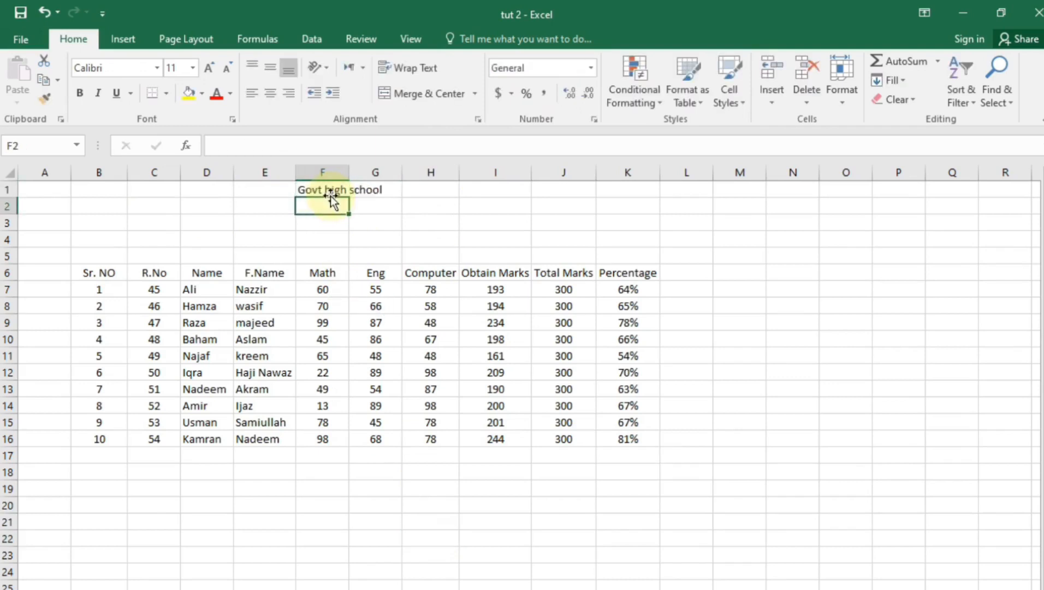
drag(349, 173, 428, 162)
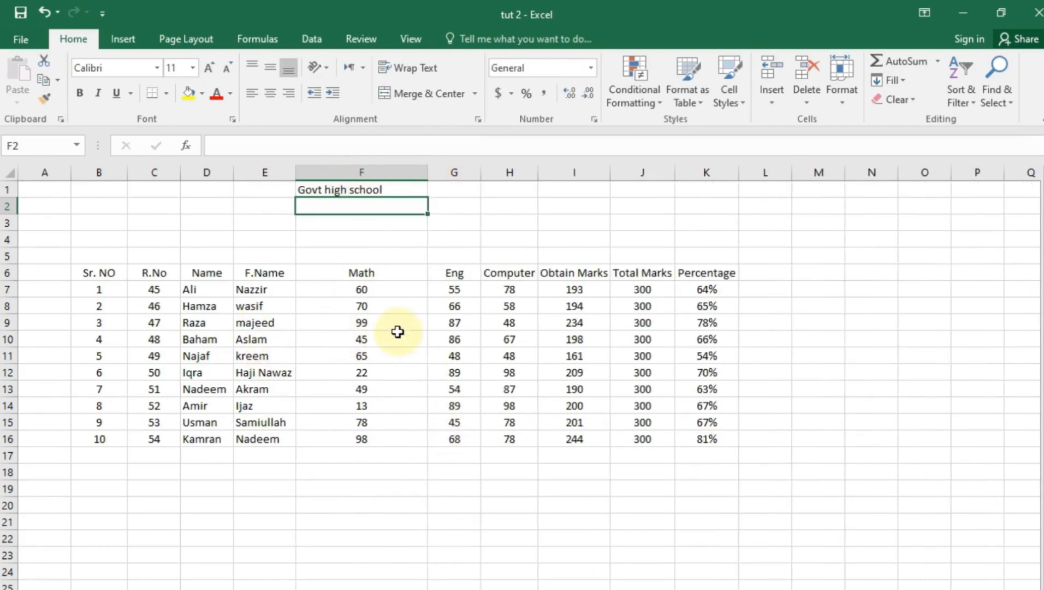
key(ctrl+z)
click(393, 236)
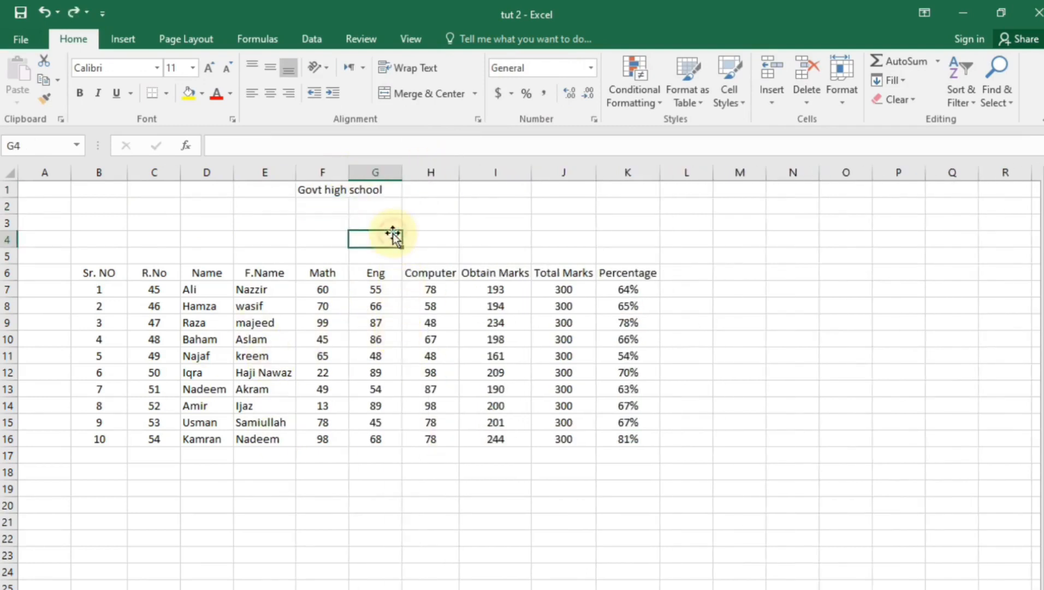
click(334, 203)
click(335, 193)
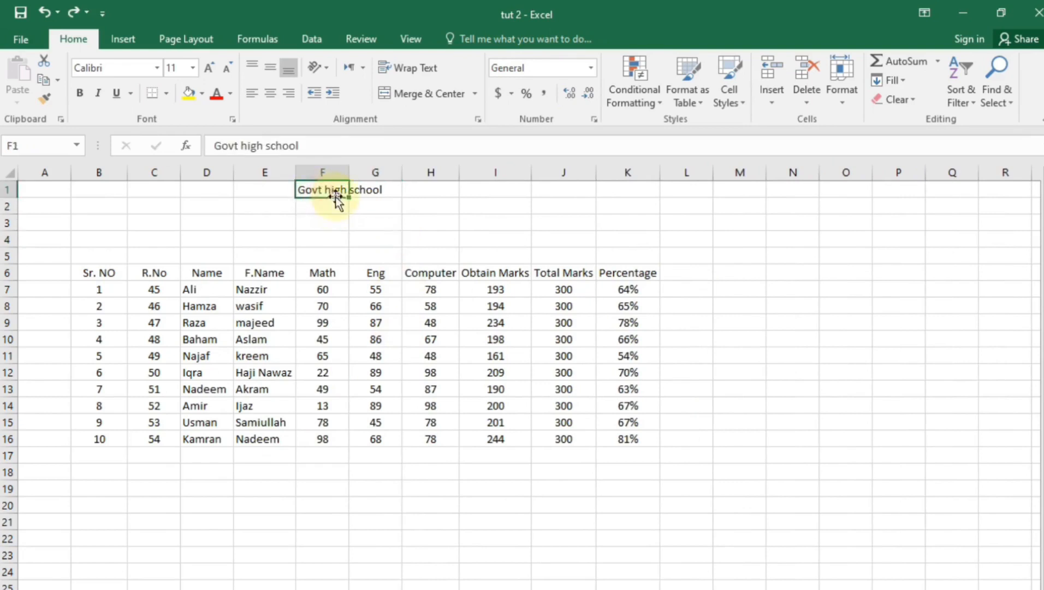
key(Delete)
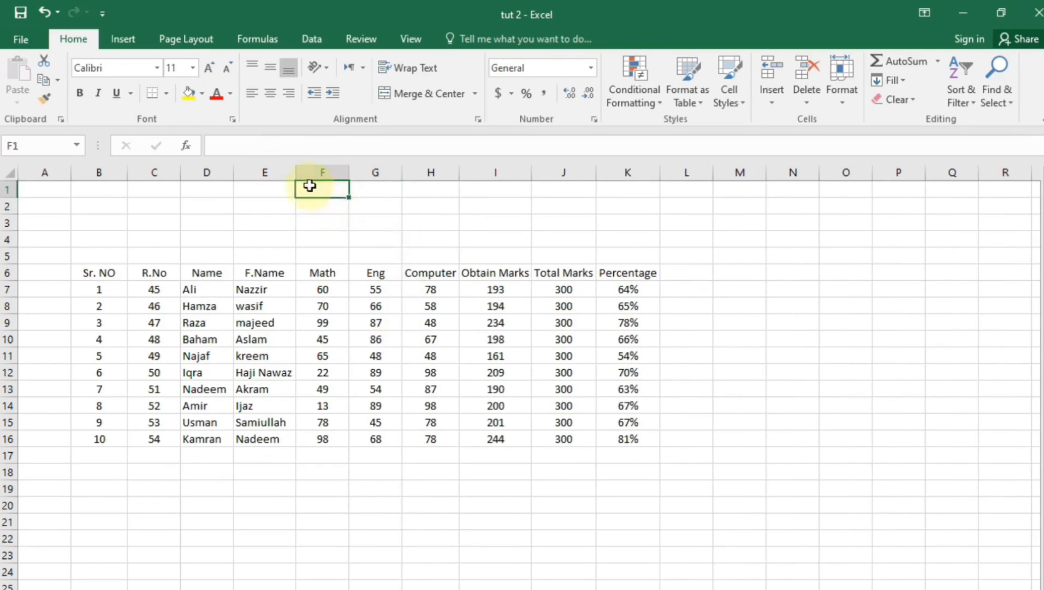
Merge and centre E1:I2 and enter 'Govt High School' as the title
drag(285, 187, 517, 192)
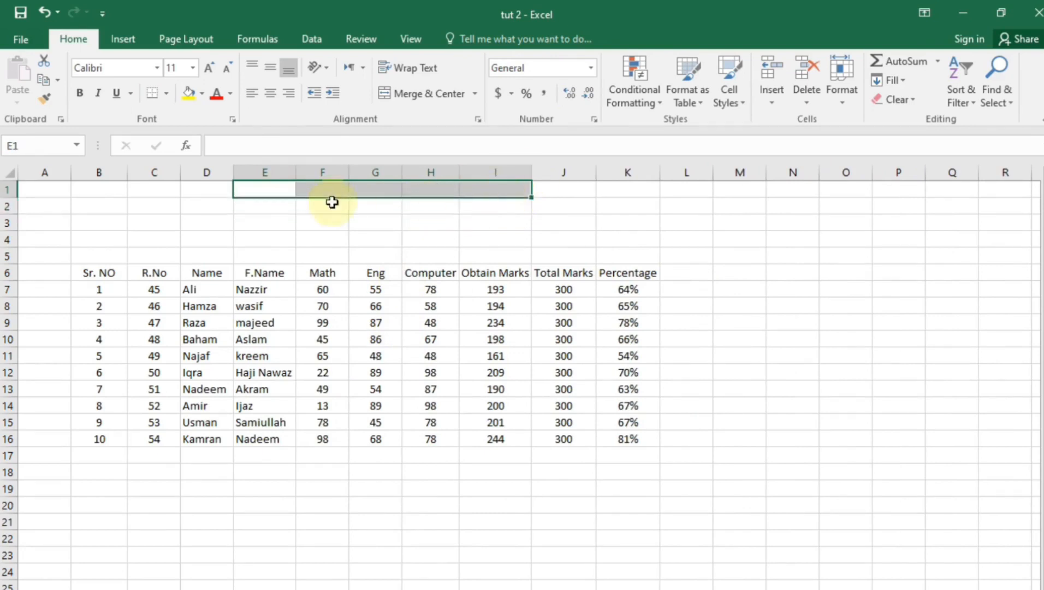
click(312, 221)
drag(280, 195, 506, 212)
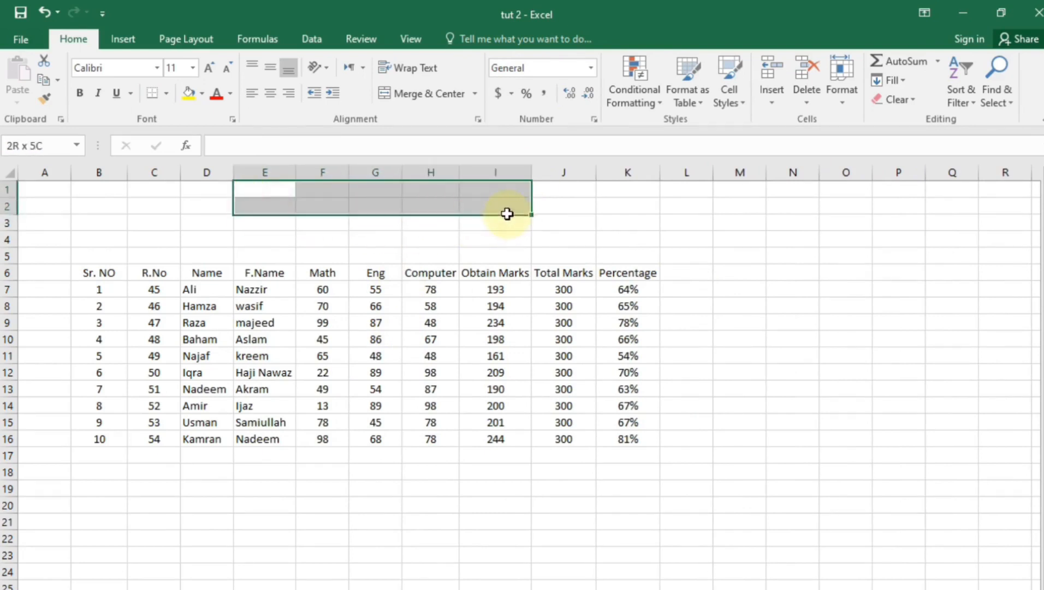
click(429, 97)
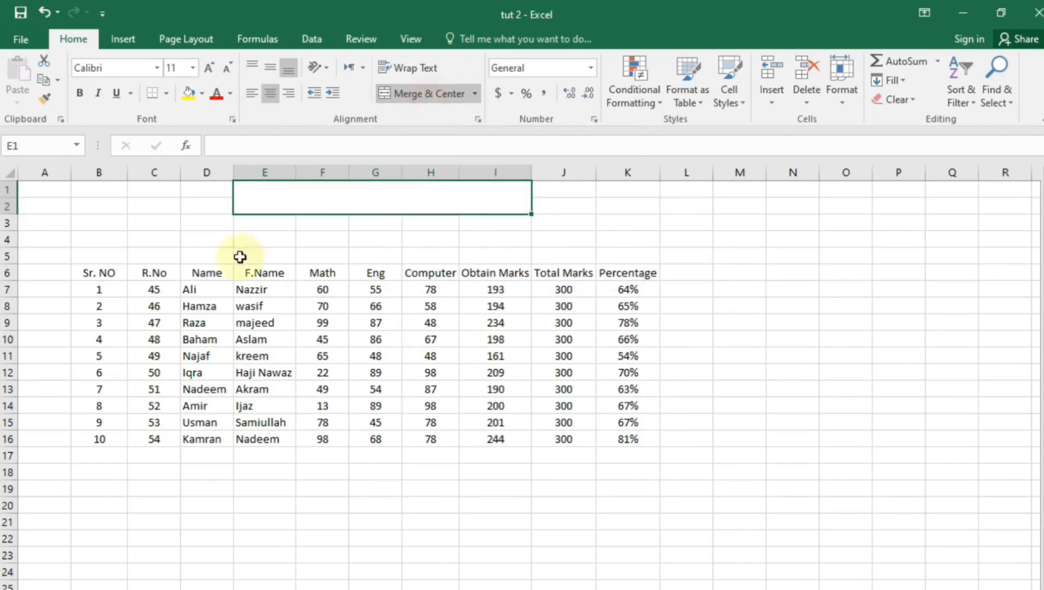
double_click(386, 201)
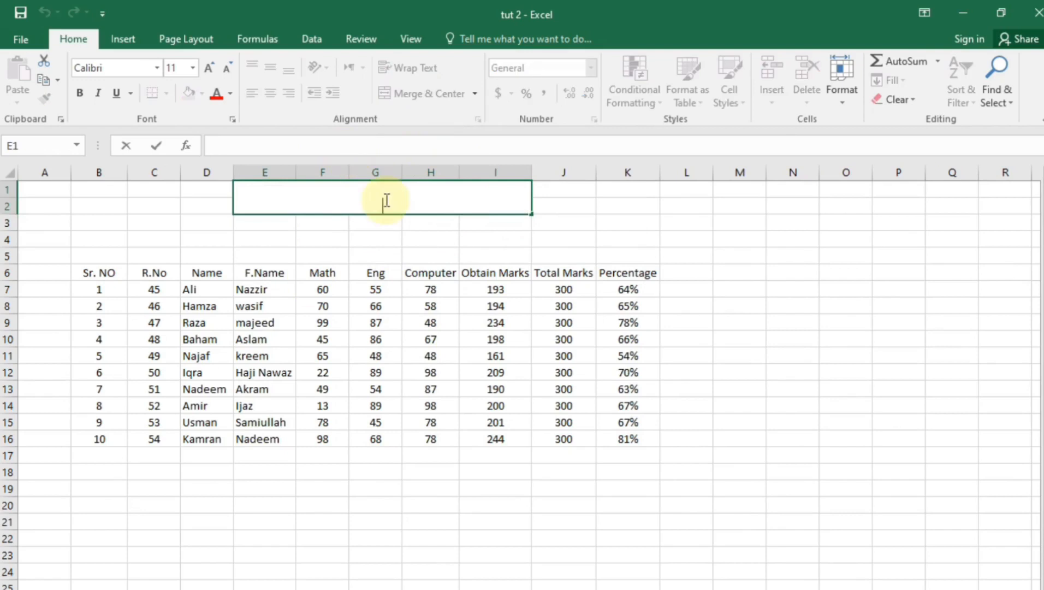
text(Govt High School)
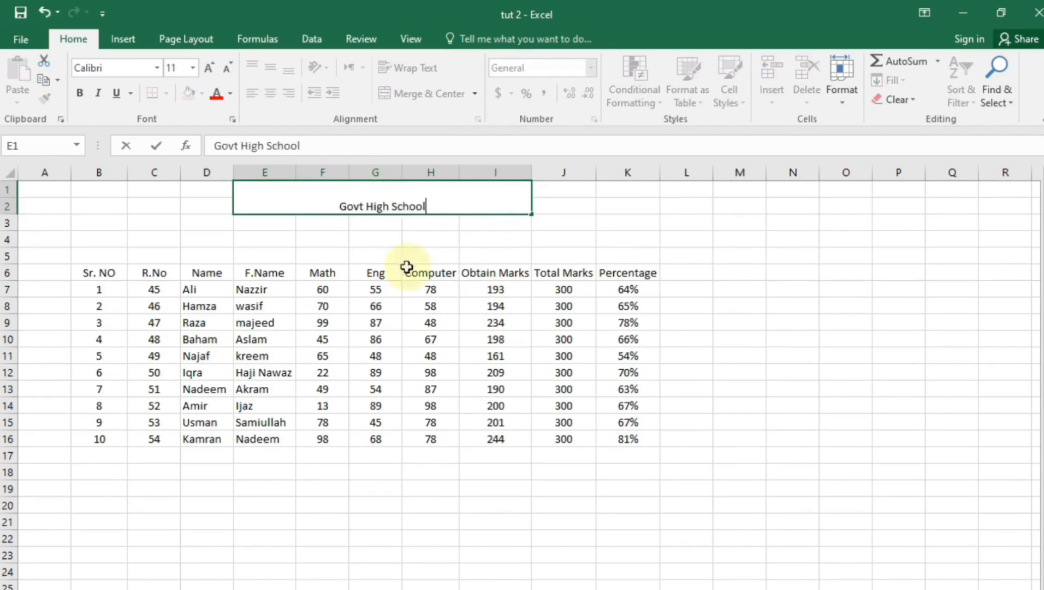
click(409, 270)
click(405, 209)
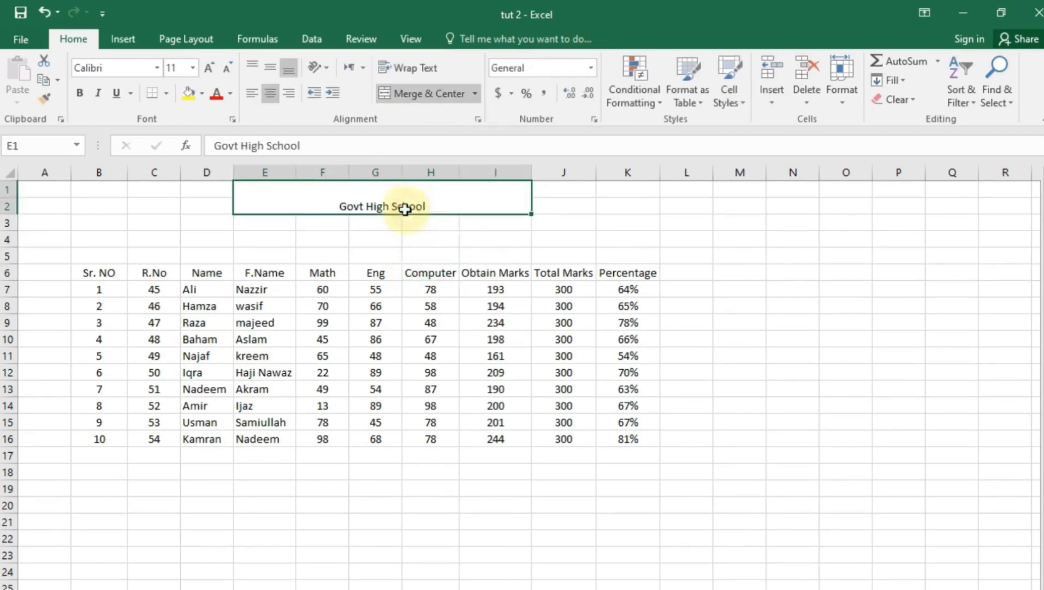
Make the merged title middle-aligned and bold
click(269, 71)
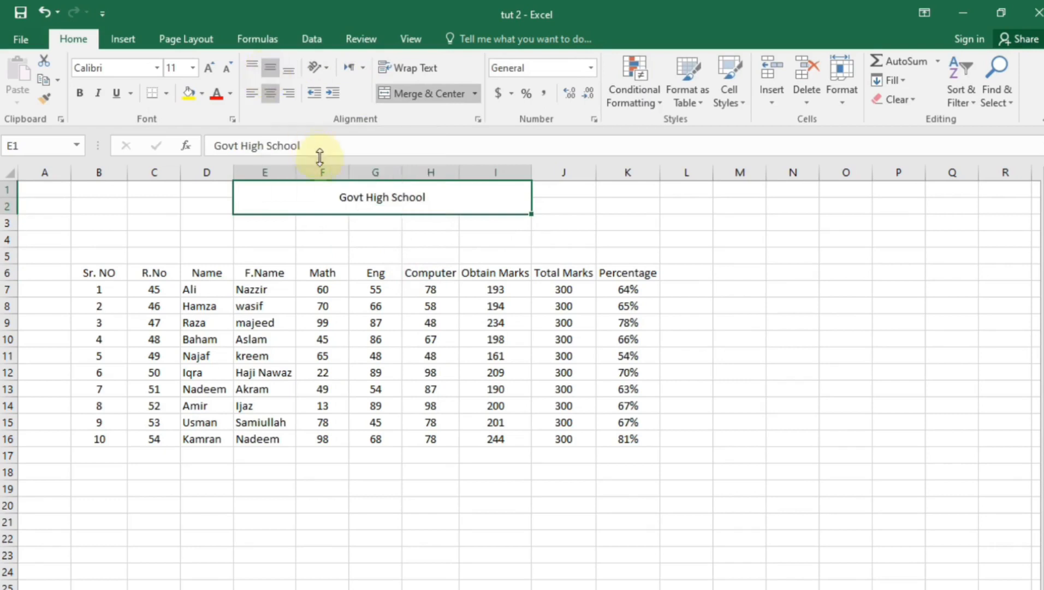
click(79, 93)
drag(98, 276, 628, 279)
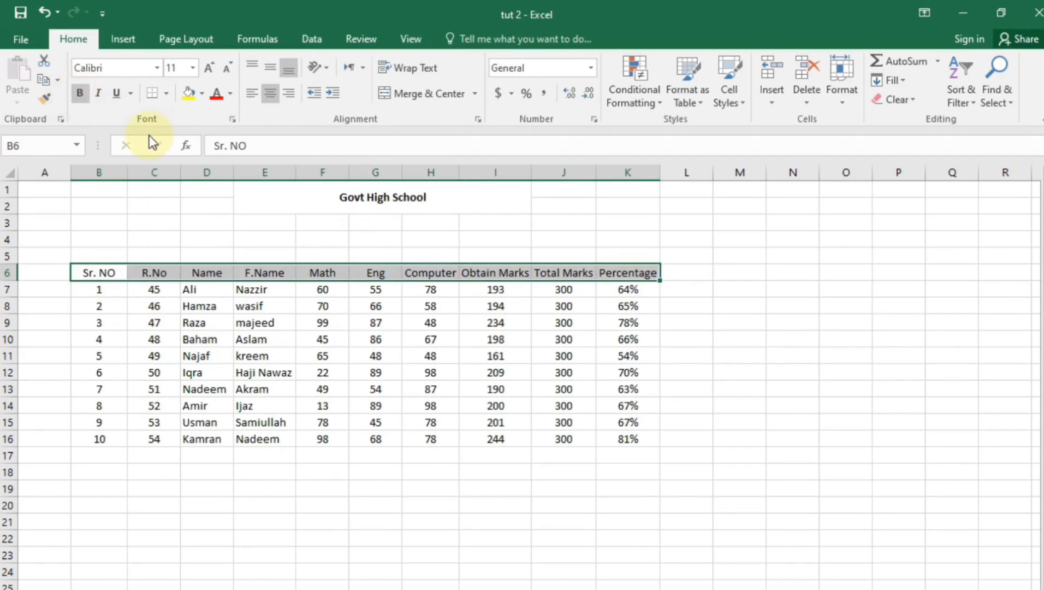
Bold the selected header row B6:K6
key(ctrl+b)
click(271, 523)
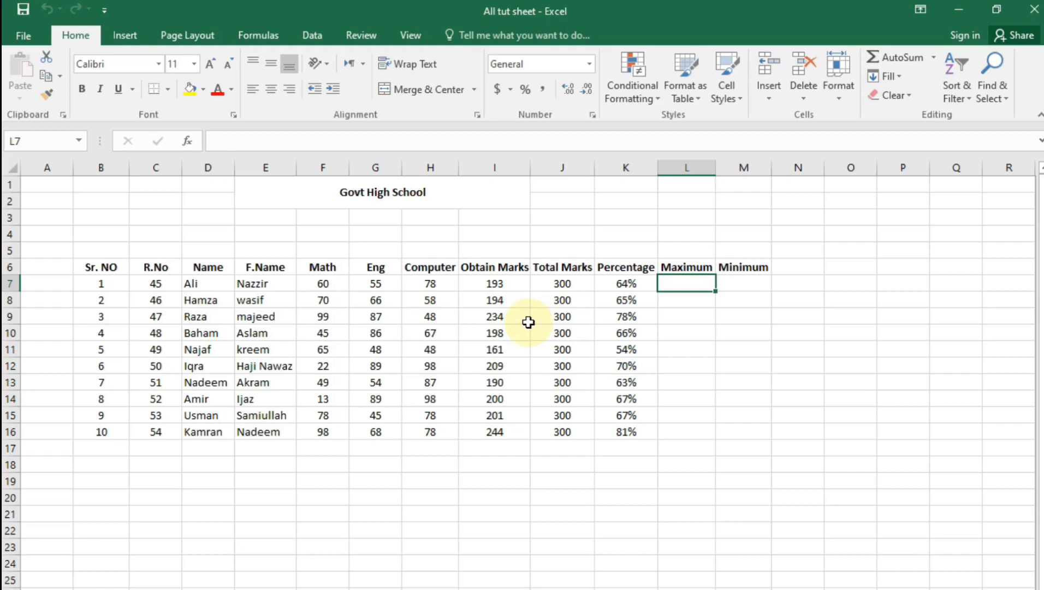
Enter =MAX(F7:H7) in L7 and =MIN(F7:H7) in M7
text(=m)
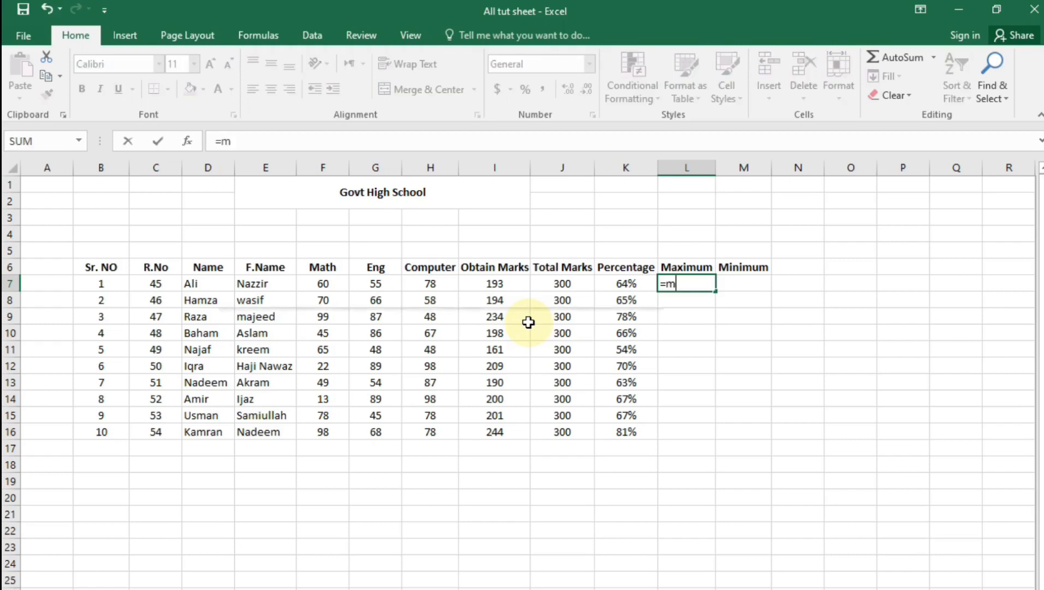
text(ax()
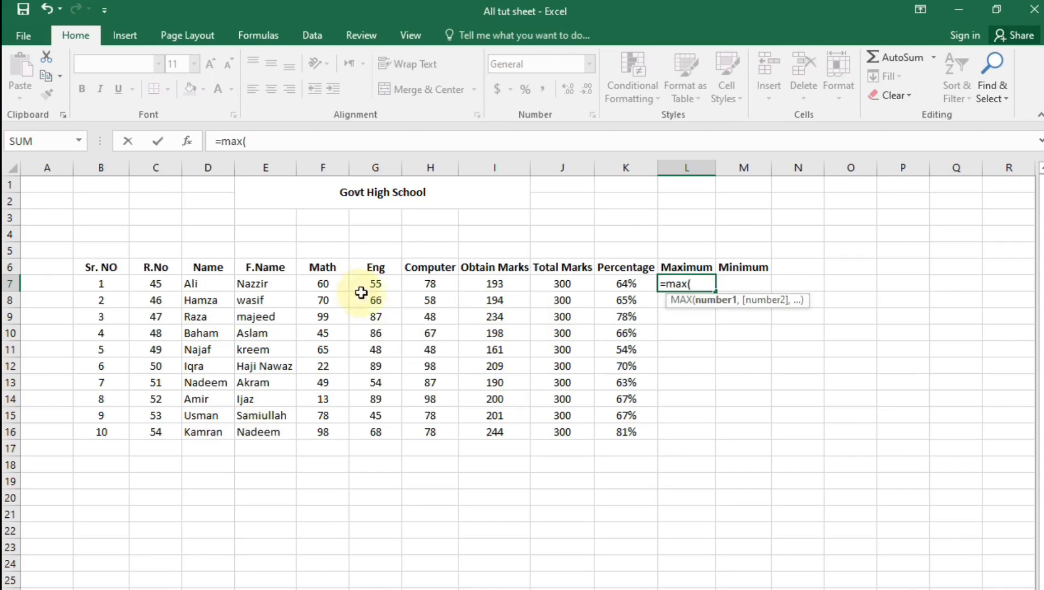
drag(324, 282, 431, 290)
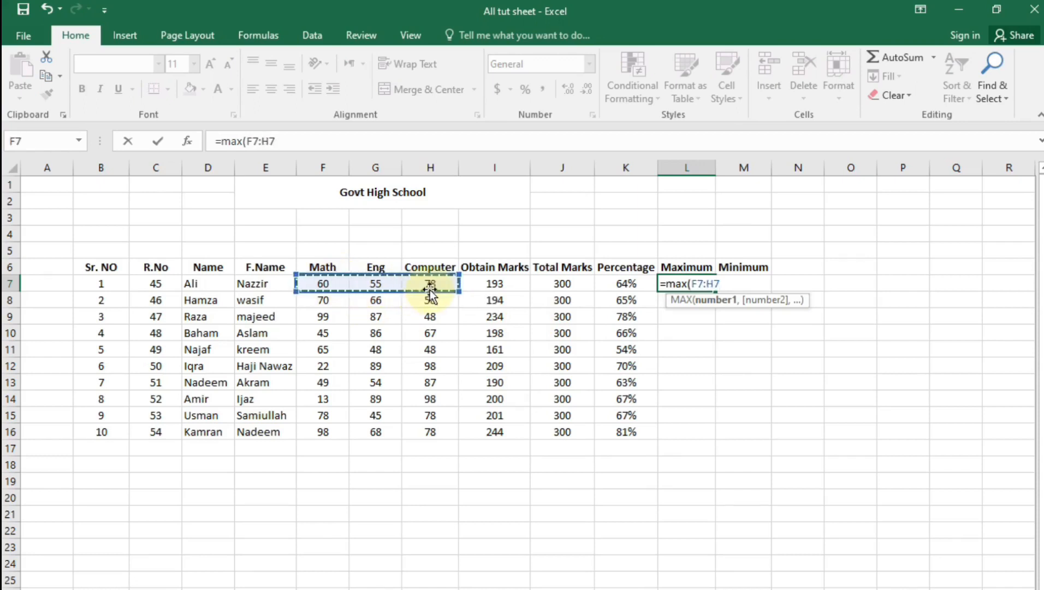
key(Return)
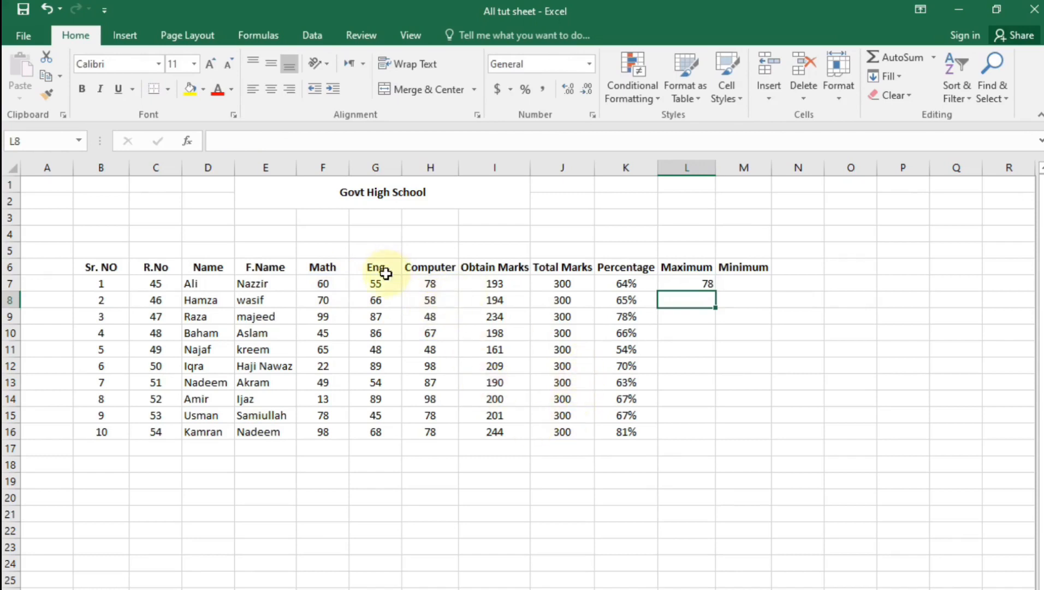
click(728, 290)
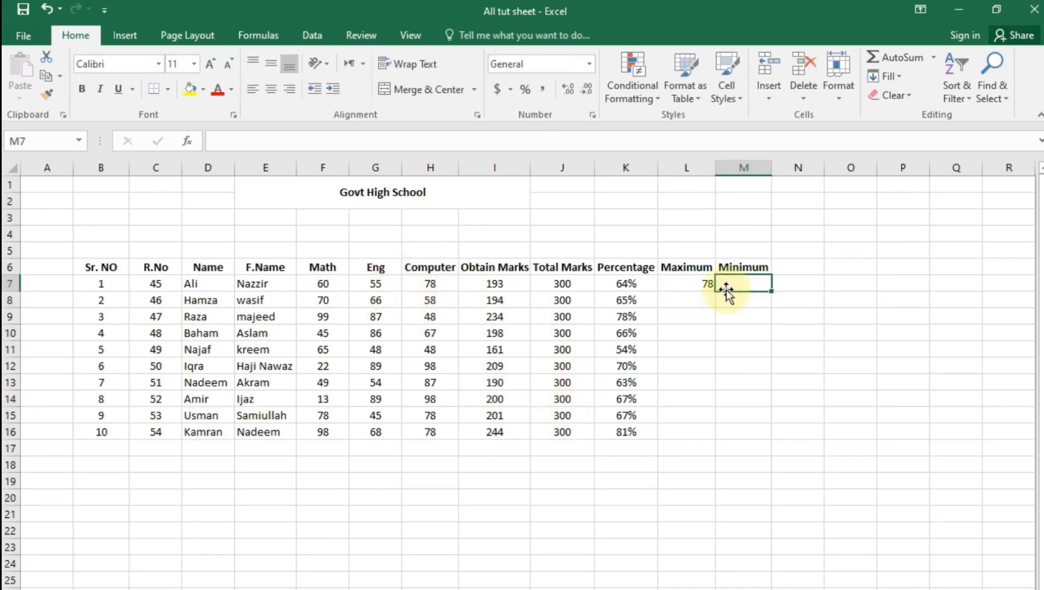
double_click(727, 291)
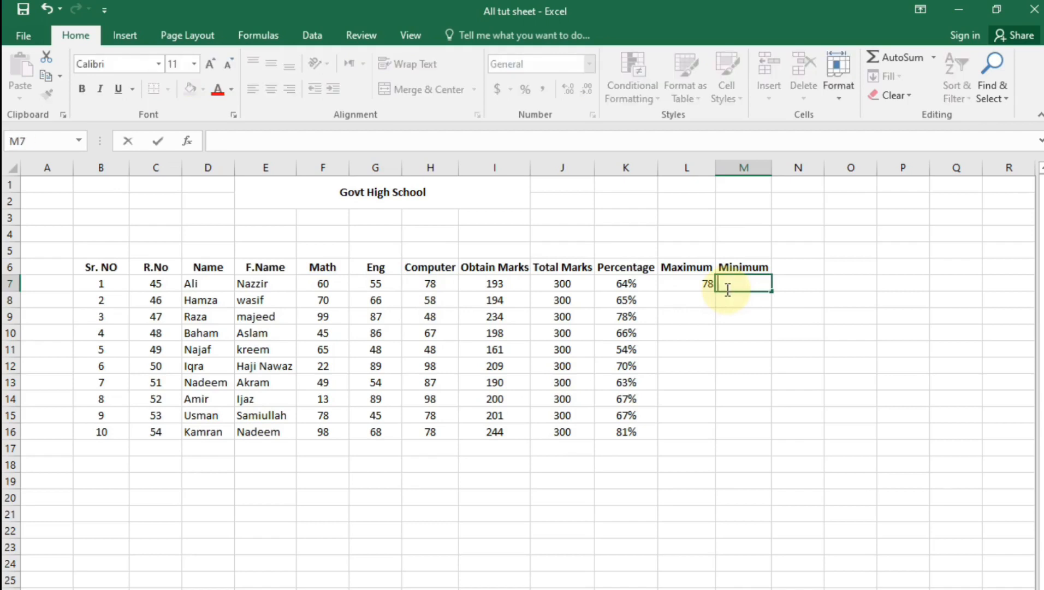
text(=min()
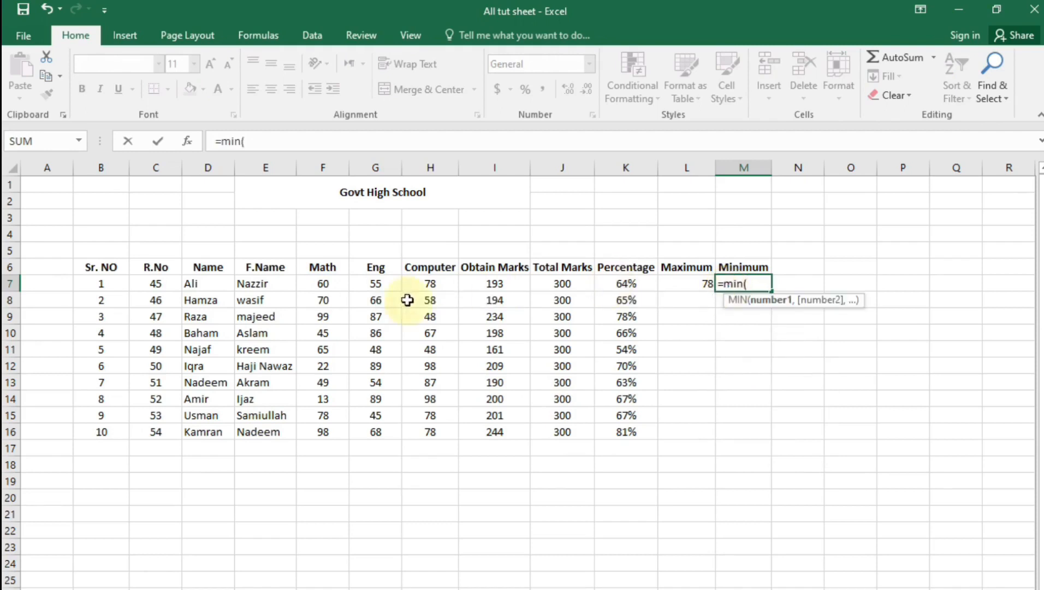
drag(319, 288, 420, 298)
text())
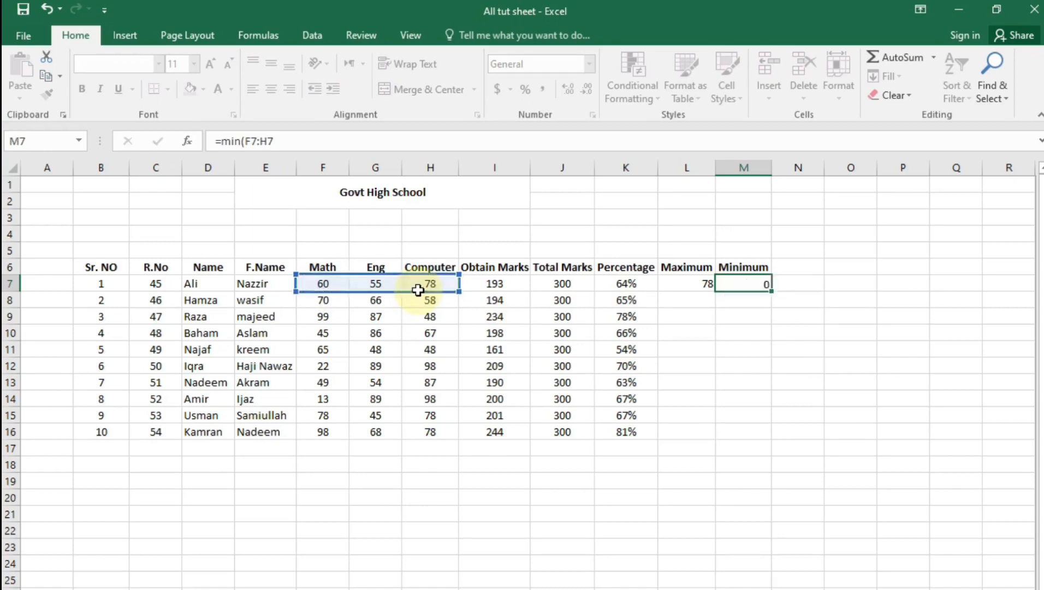
key(Return)
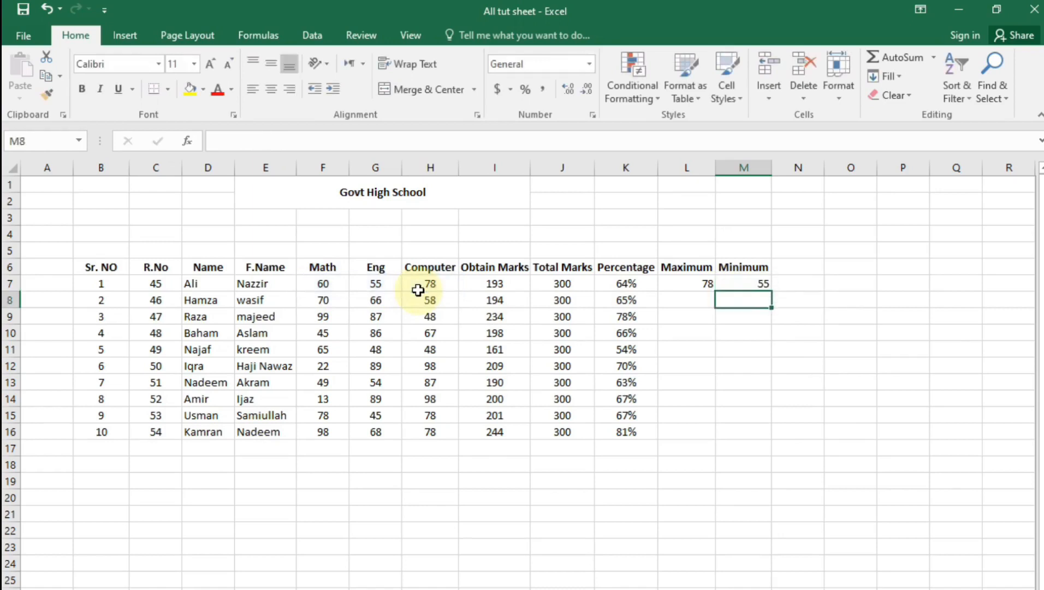
Fill the MAX and MIN formulas down to row 16
click(706, 282)
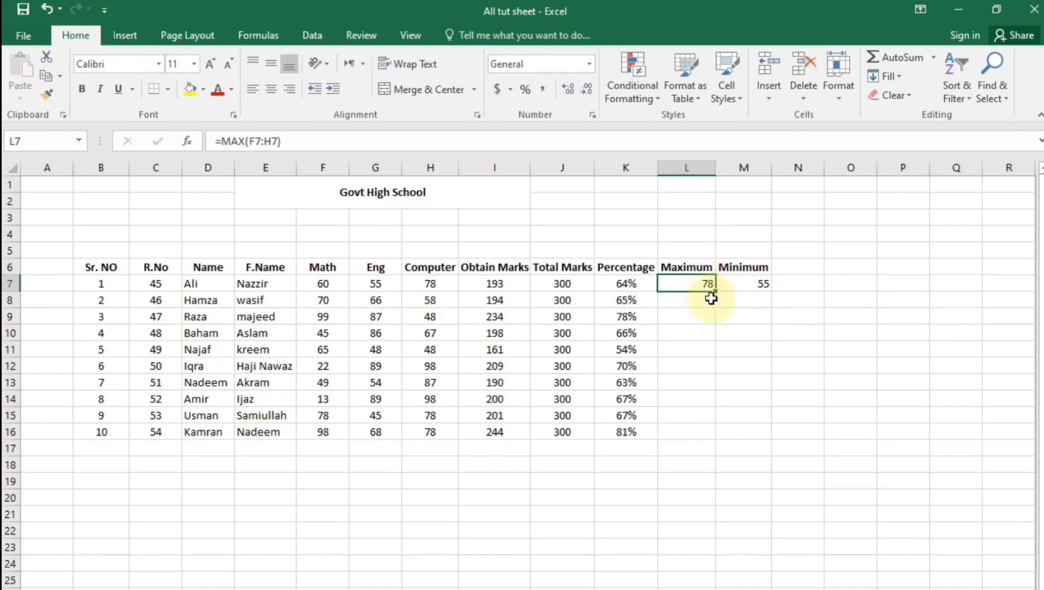
drag(715, 292, 705, 439)
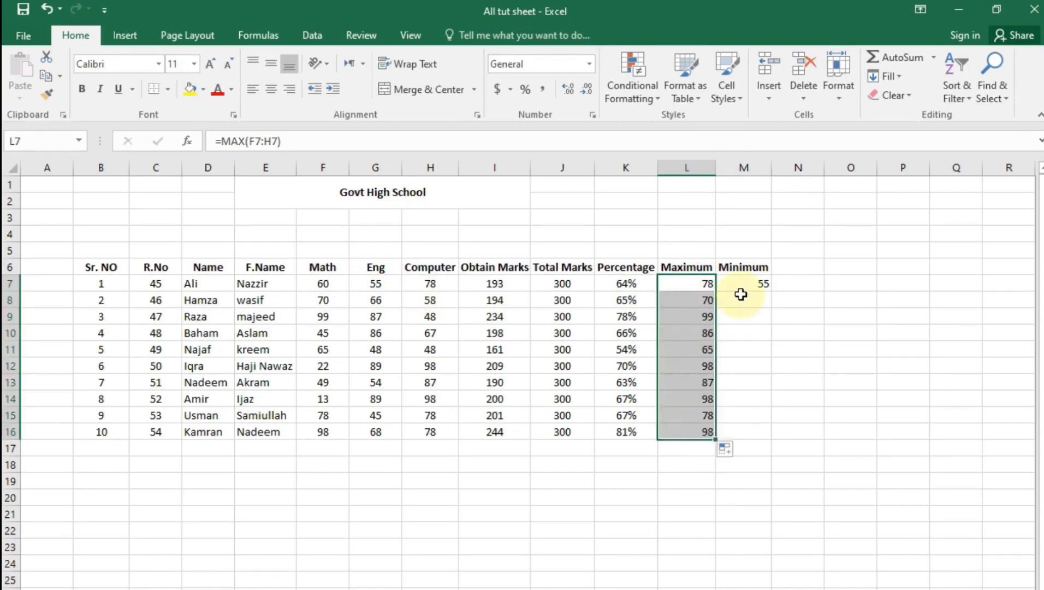
click(762, 286)
drag(770, 291, 770, 435)
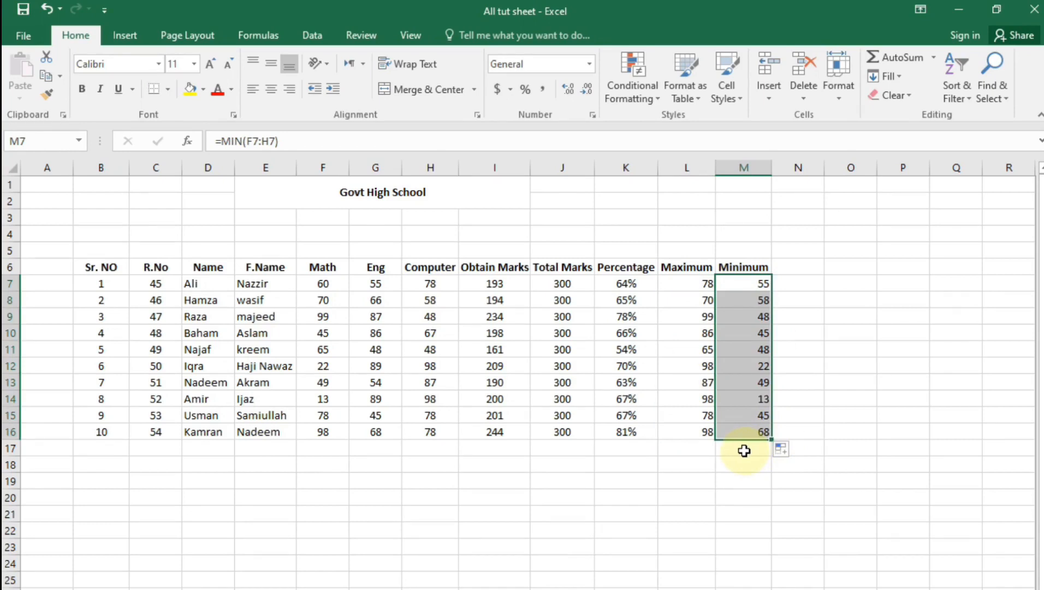
Type the labels sum, max, min and percentage into F21:F24
click(300, 509)
text(sum)
key(Return)
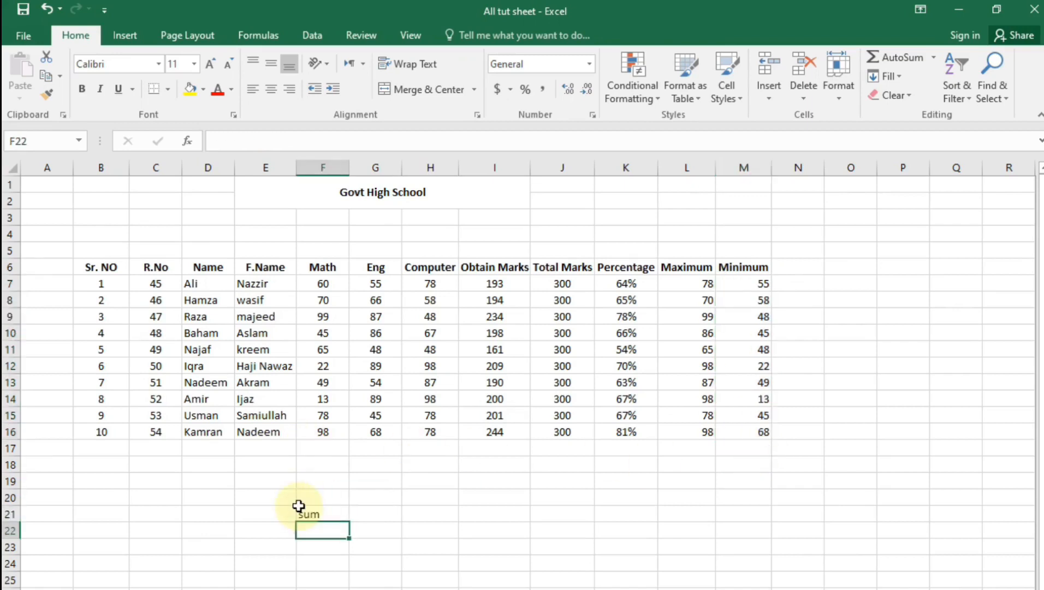
text(max)
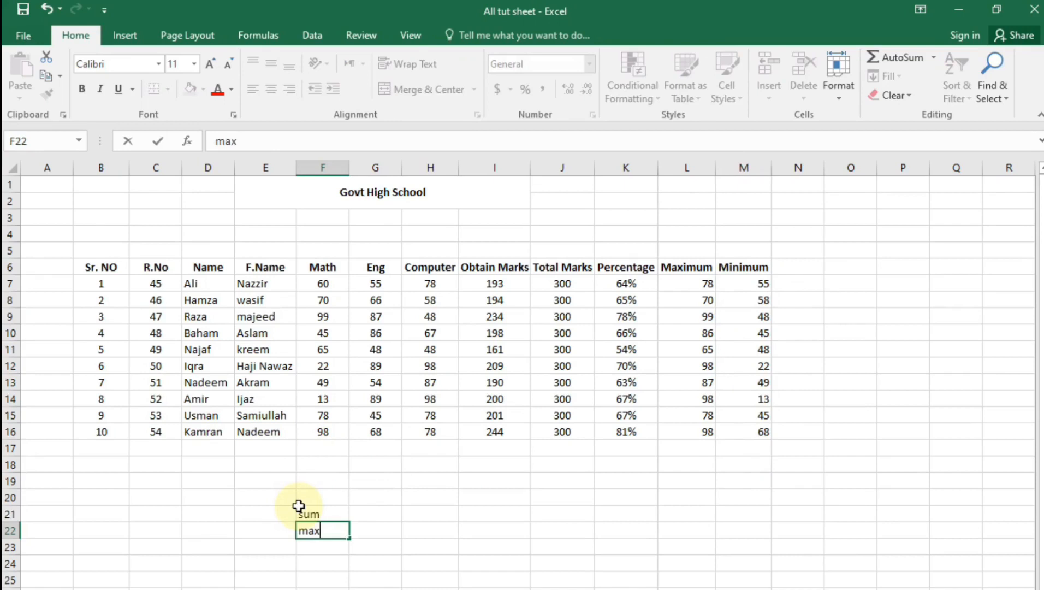
key(Return)
text(min)
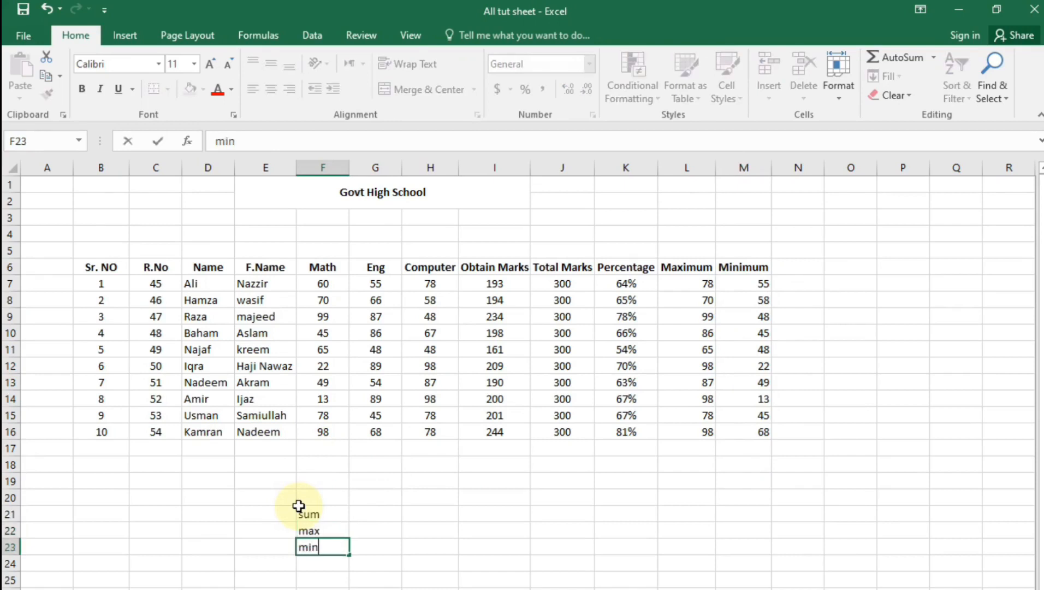
key(Return)
key(BackSpace)
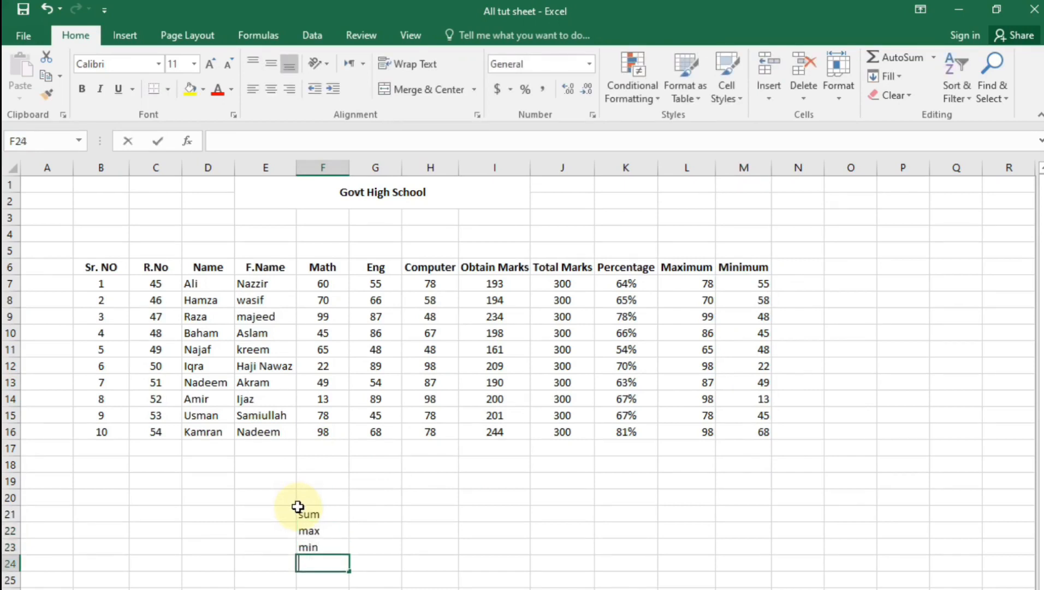
text(percentage)
key(Return)
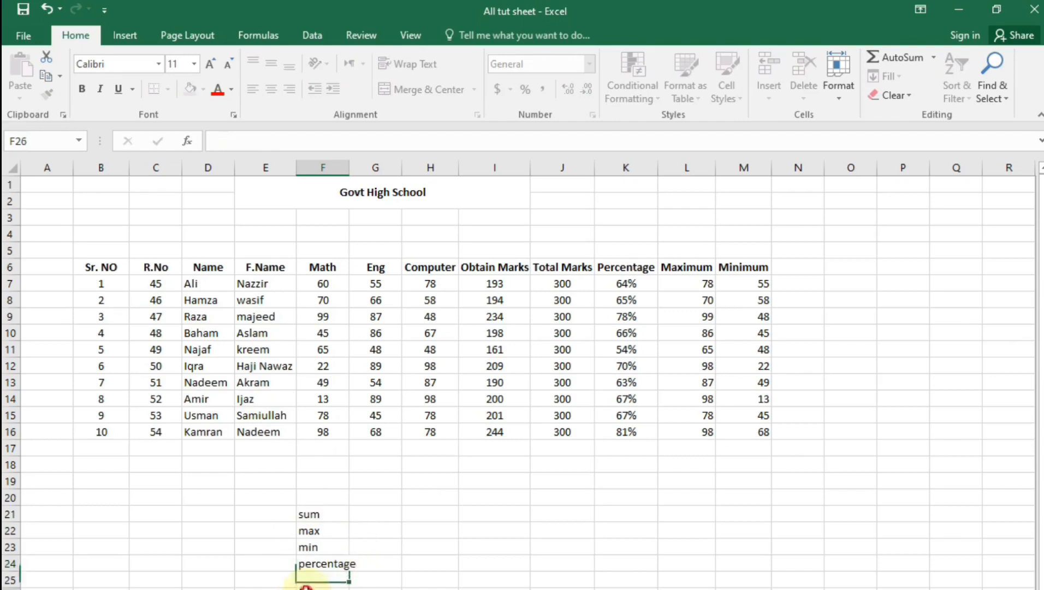
Add an Average heading in N6 and start an AVERAGE formula in N7
click(791, 268)
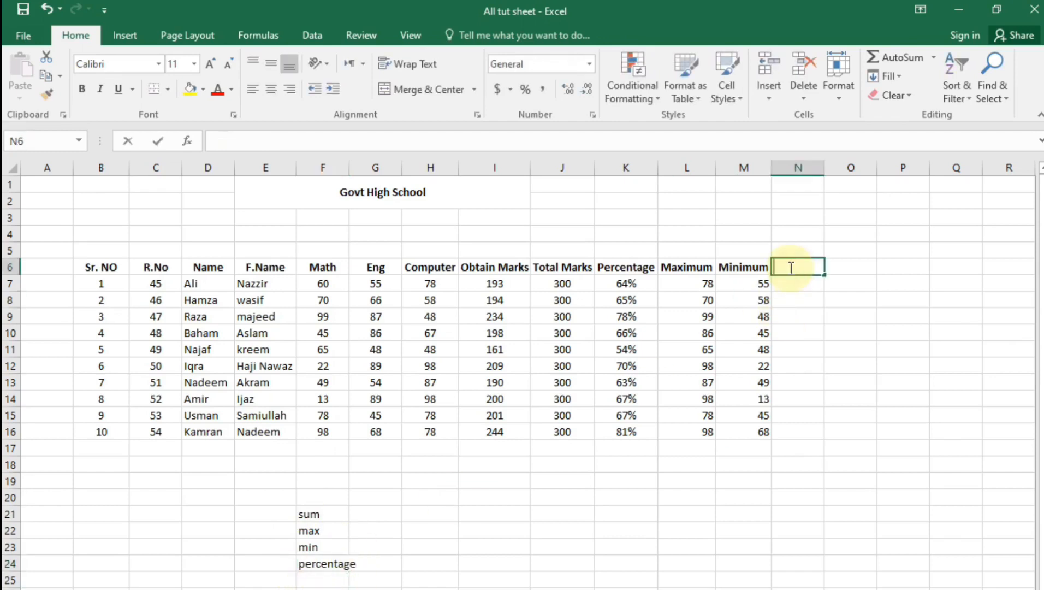
text(Average)
click(794, 282)
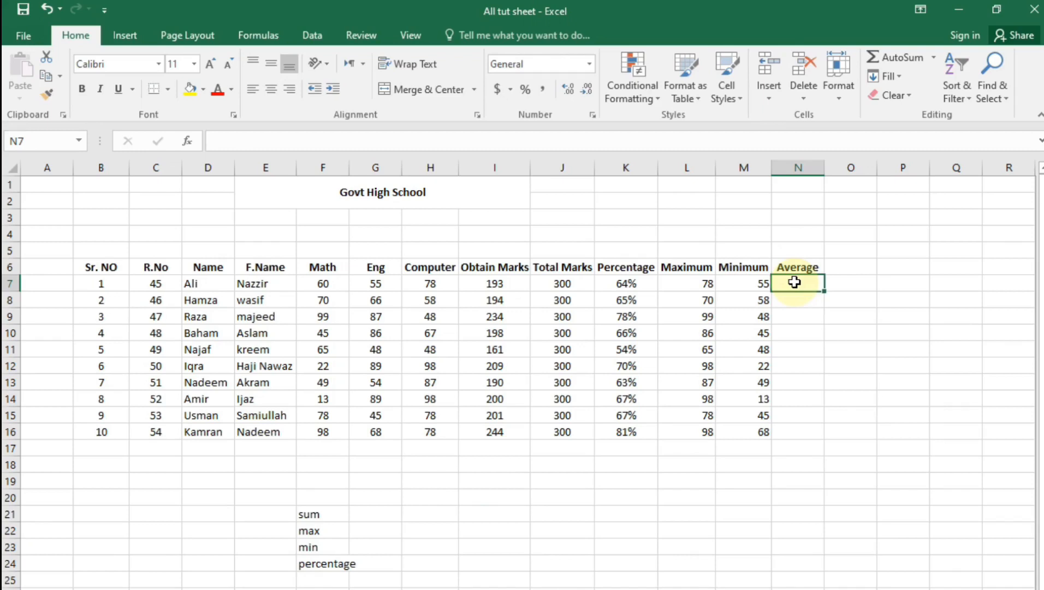
text(=)
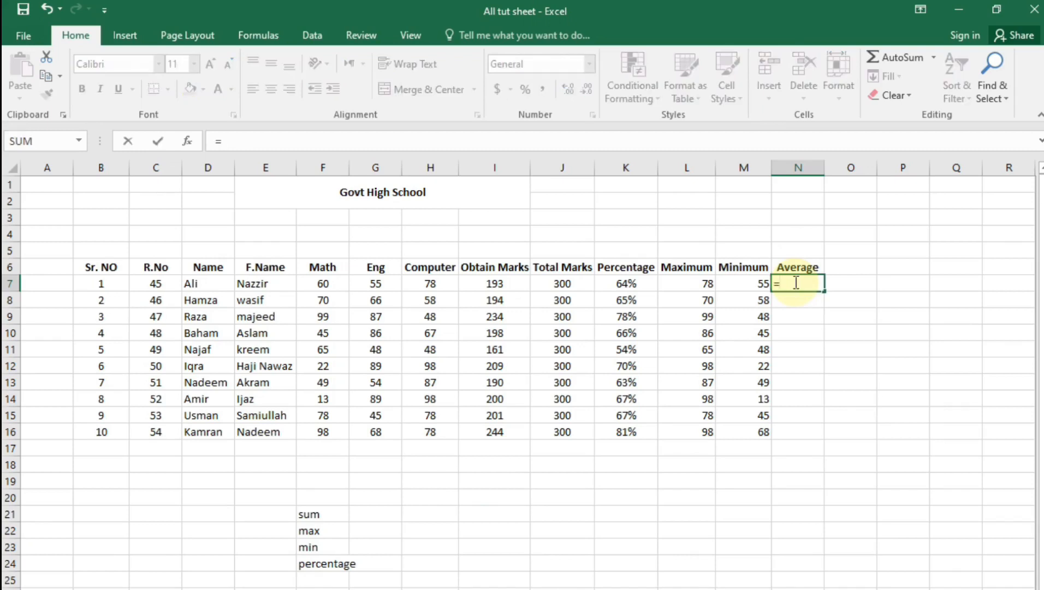
text(aver)
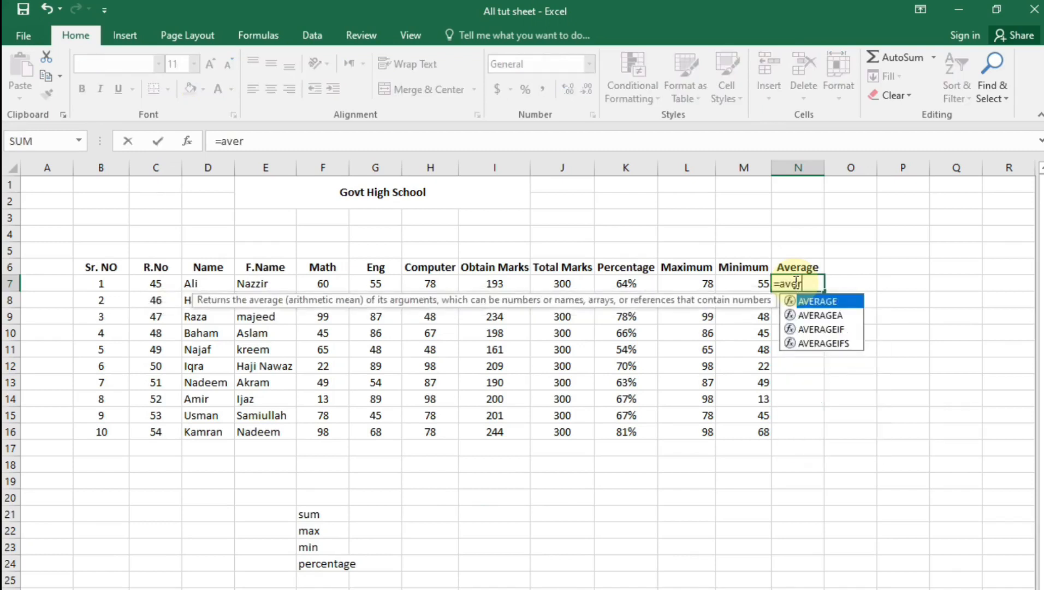
text(age()
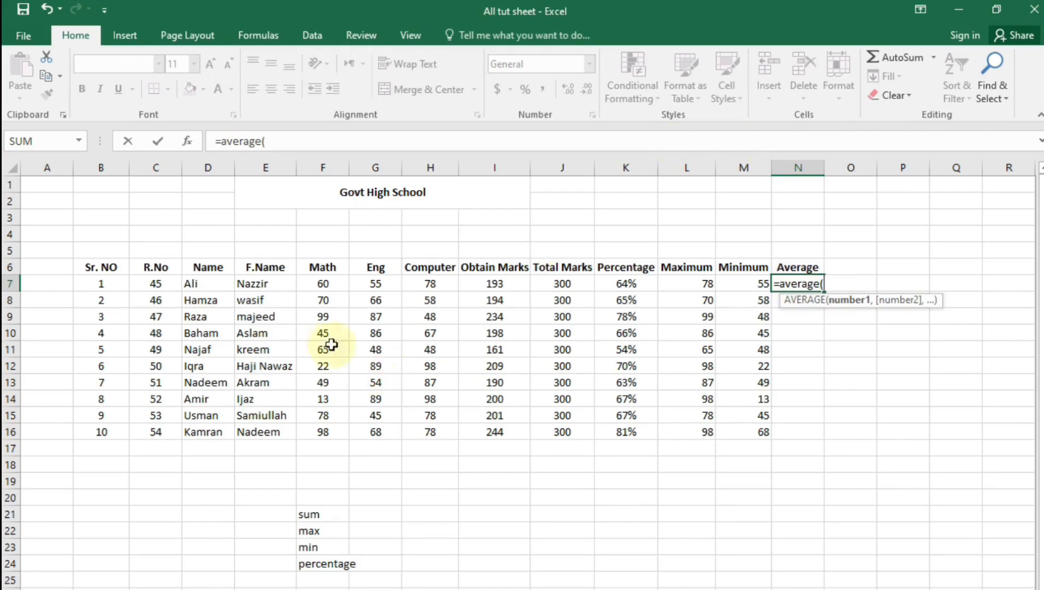
Complete =AVERAGE(F7:H7) in N7 and fill it down to N16
click(322, 285)
drag(387, 285, 443, 283)
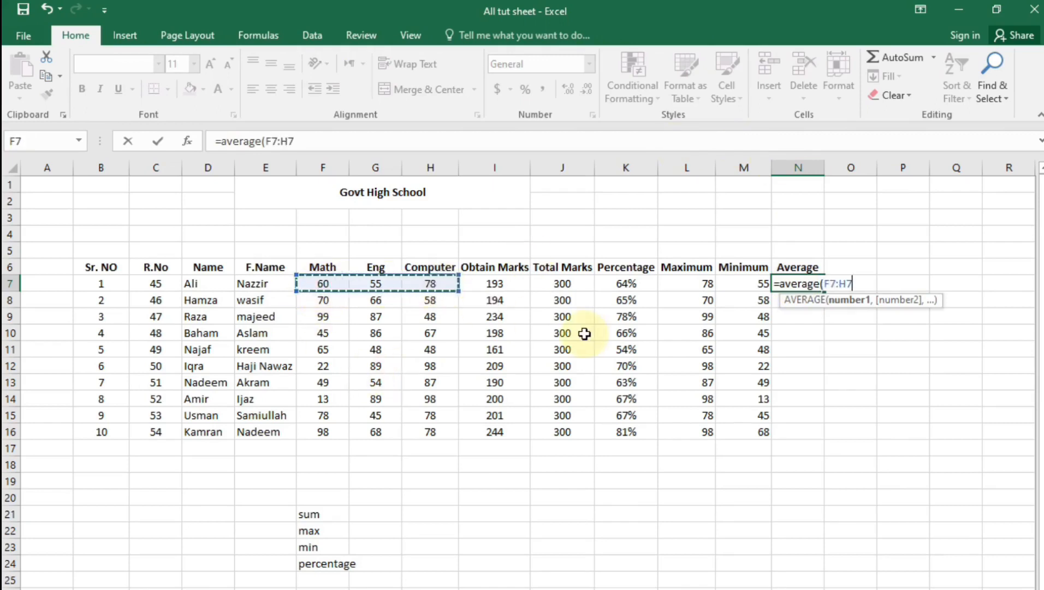
key(Return)
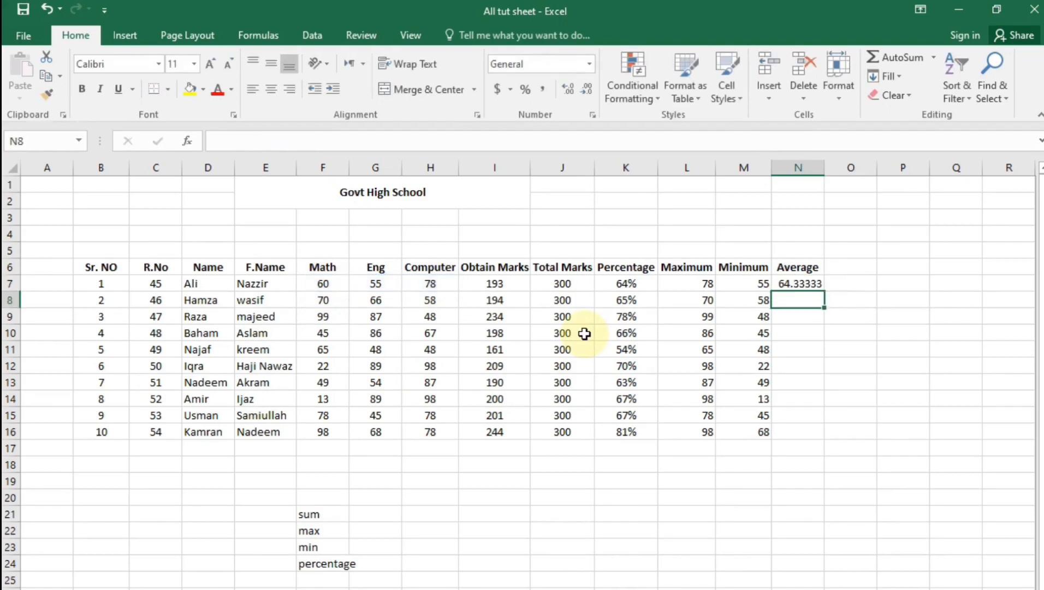
click(817, 284)
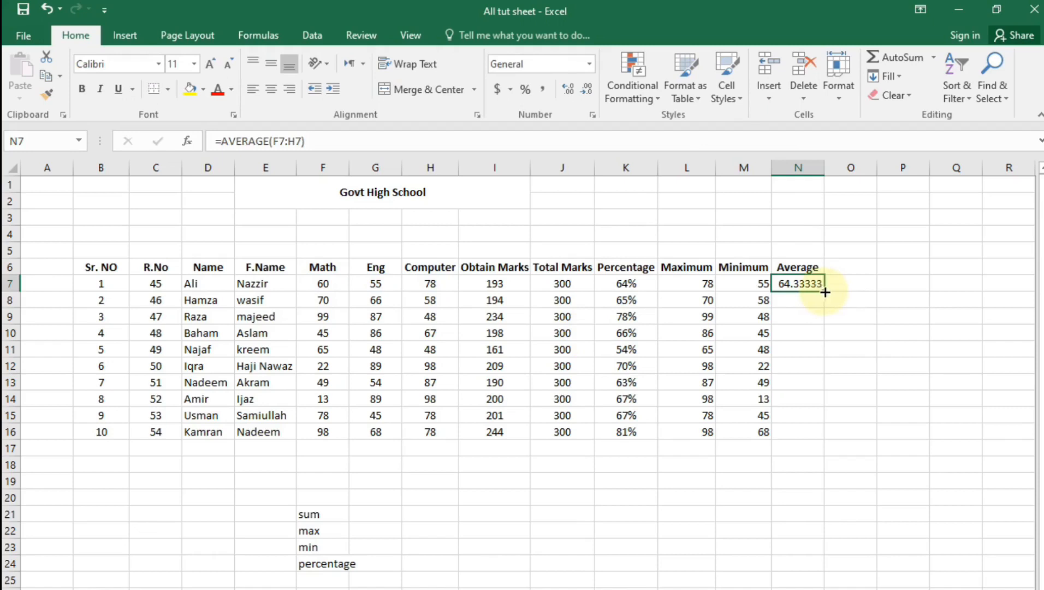
drag(823, 291, 833, 437)
click(798, 563)
click(306, 580)
Enter an 'average' label in F25 below the percentage label
text(average)
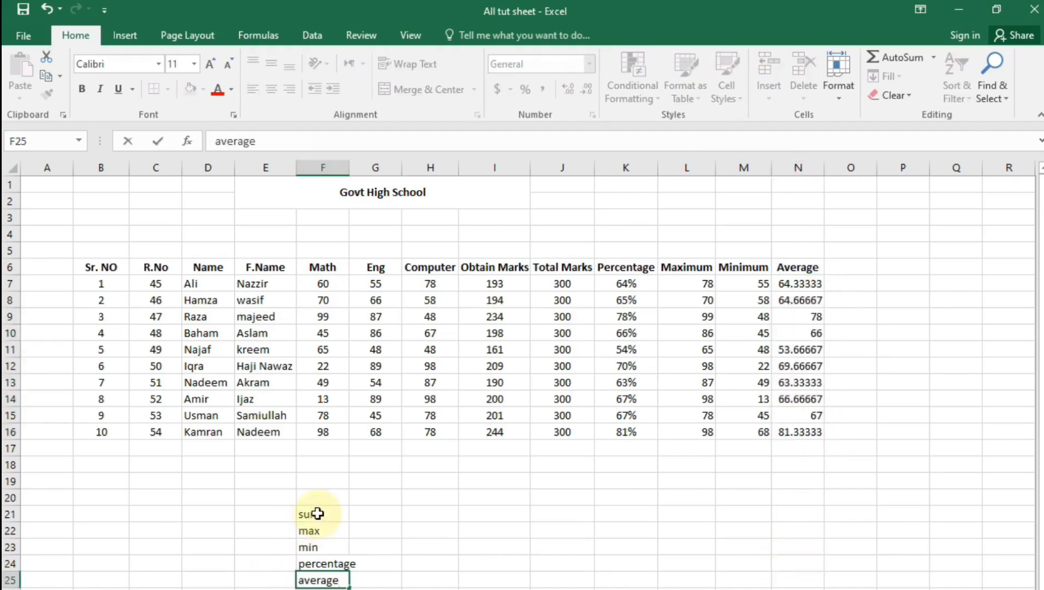
click(311, 514)
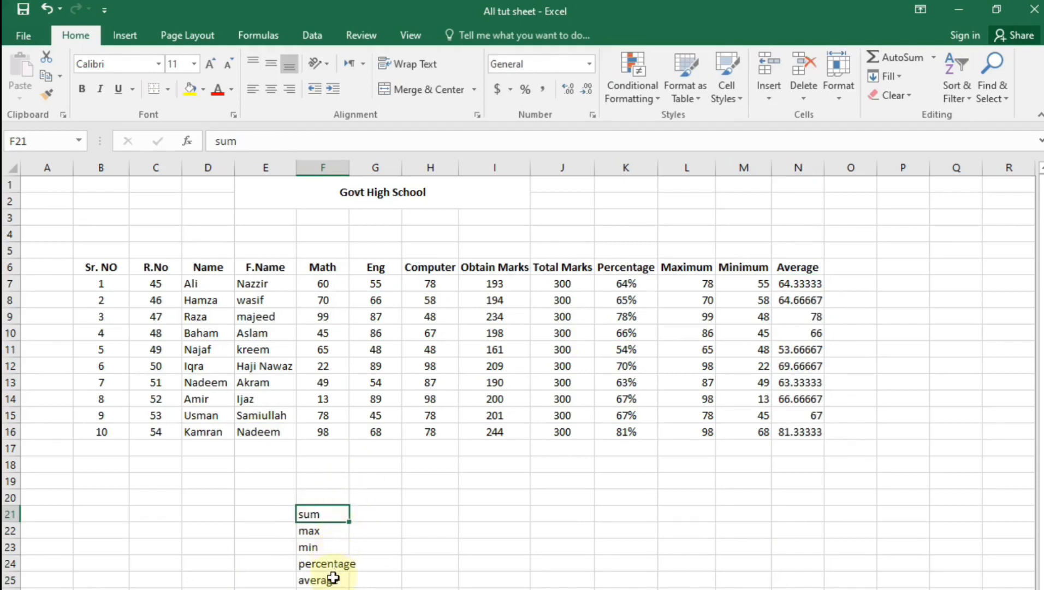
drag(279, 517, 328, 581)
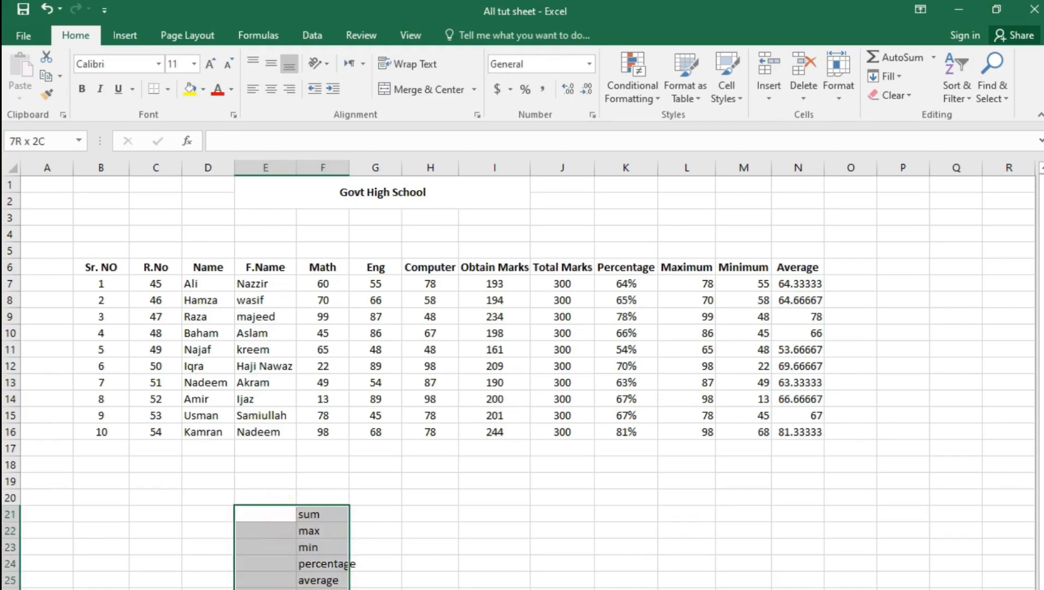
click(435, 515)
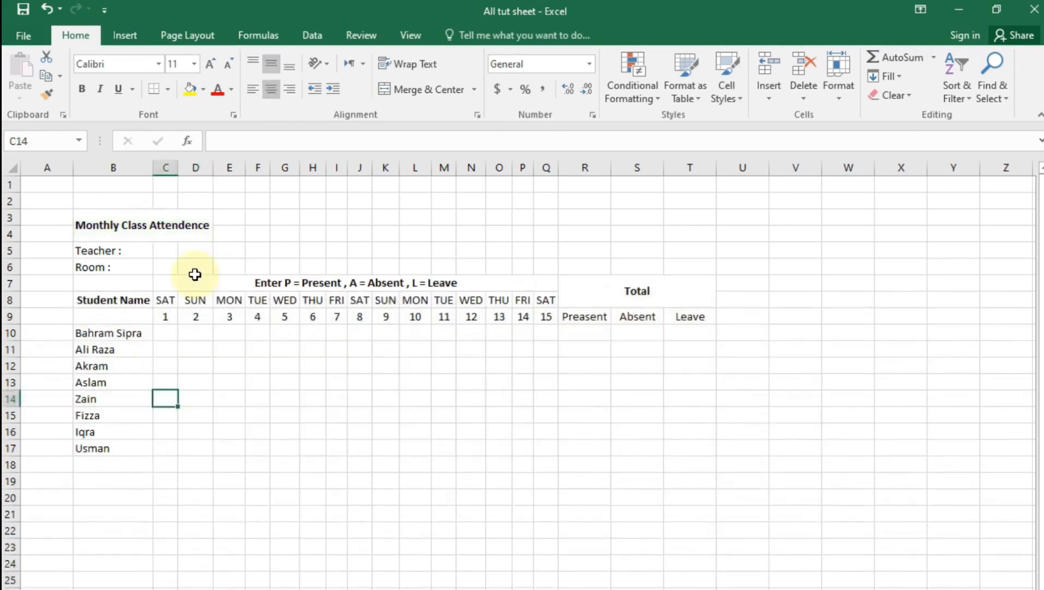
Inspect the title, Teacher, Room, Student Name and SAT/SUN heading cells
click(157, 235)
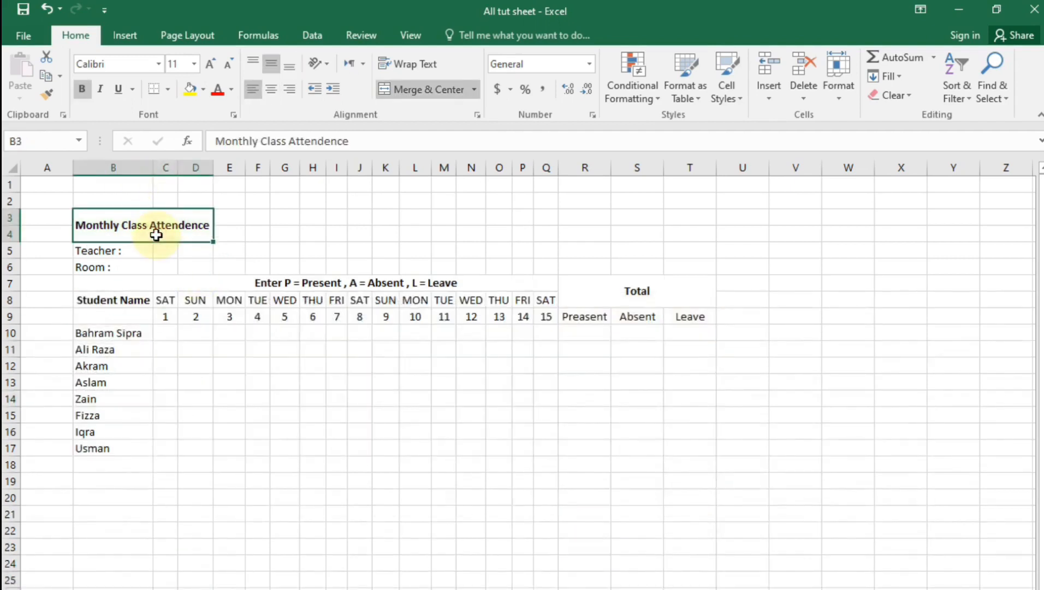
click(204, 268)
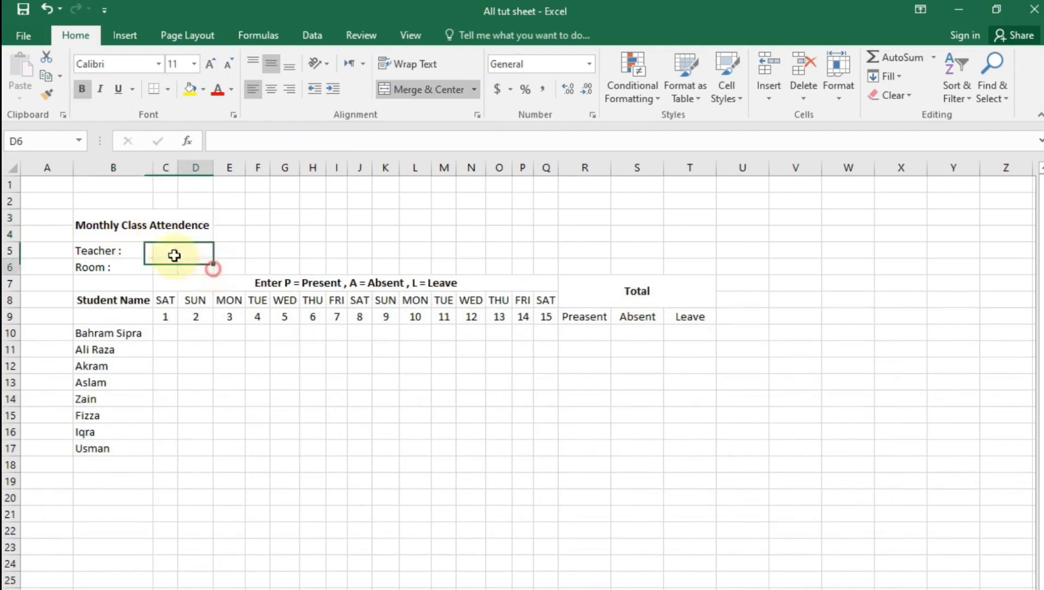
click(125, 222)
click(111, 267)
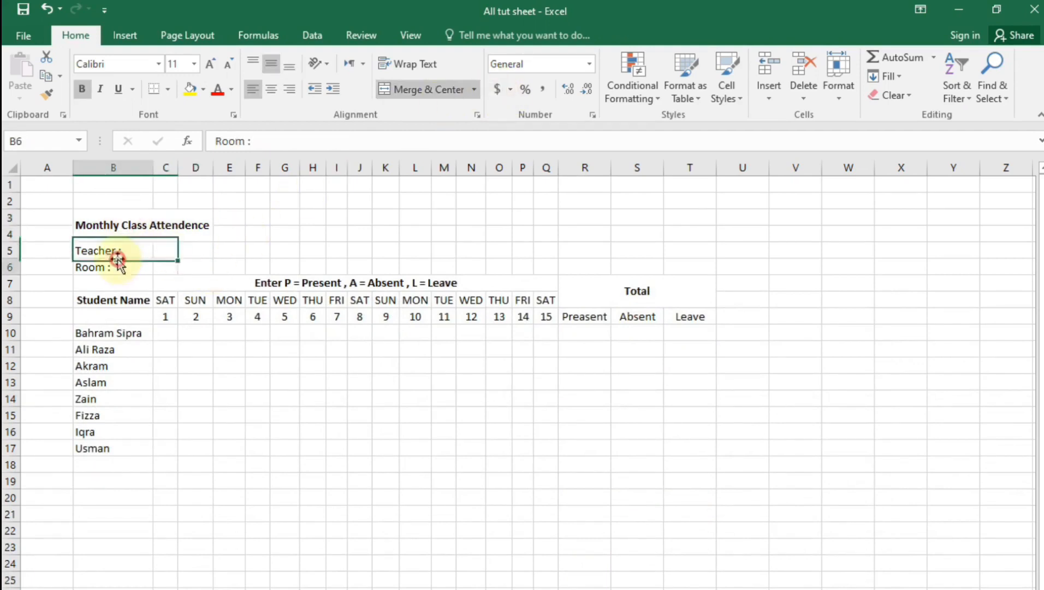
click(110, 250)
click(112, 300)
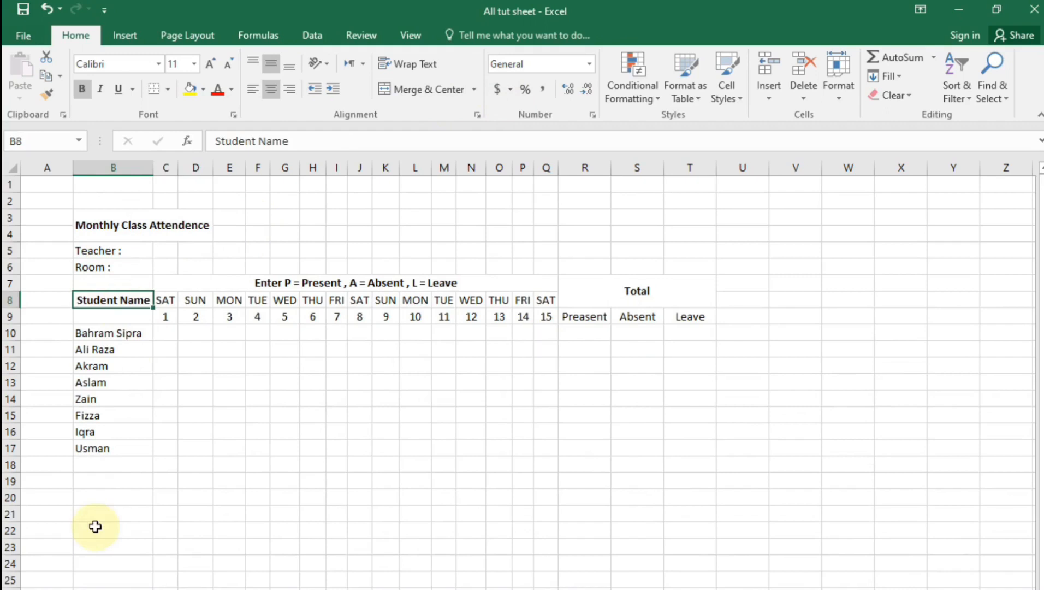
click(164, 300)
click(198, 301)
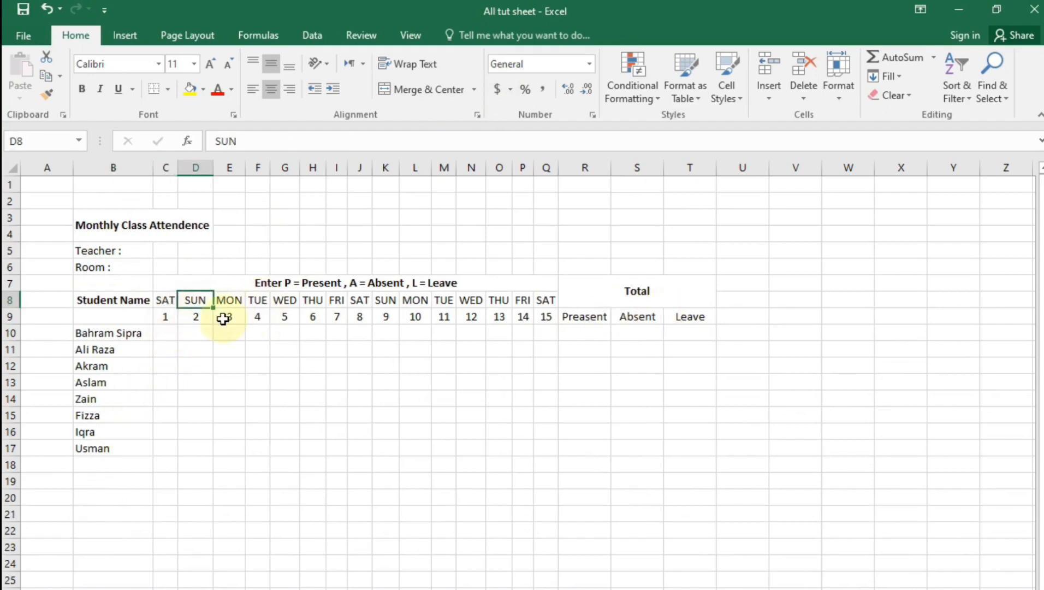
Clear C8:Q8 and refill it with a lowercase sat, sun… series from days 1 to 15
click(264, 464)
drag(163, 301, 543, 310)
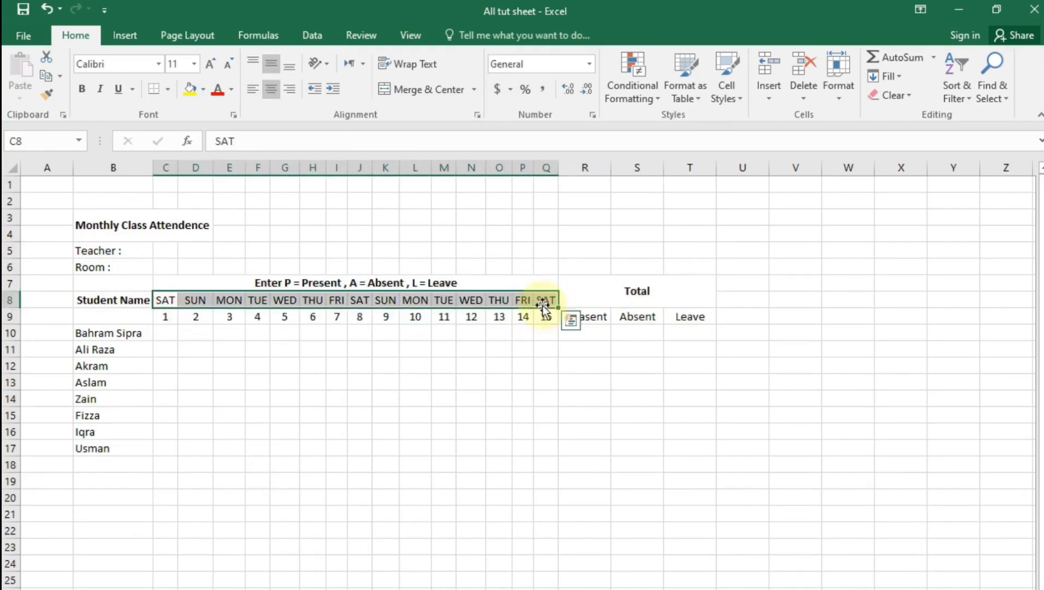
key(Delete)
text(sat)
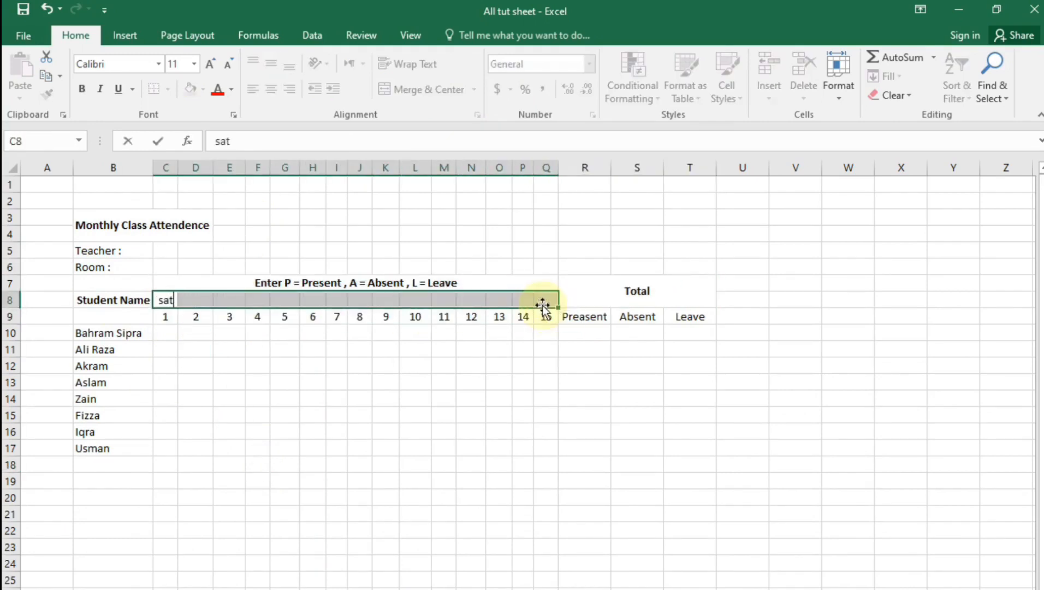
key(Return)
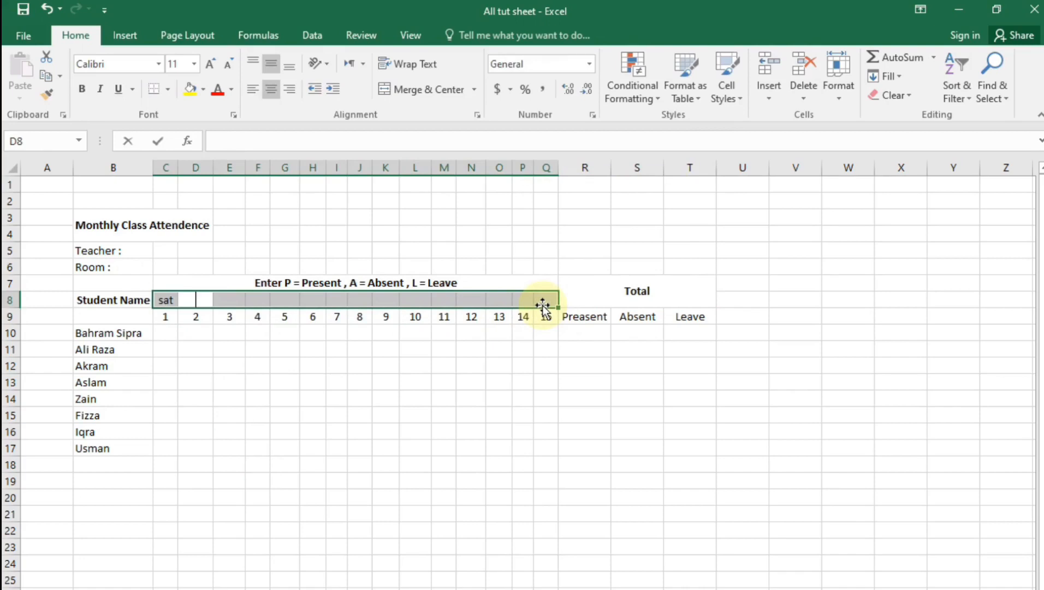
text(sun)
click(336, 464)
drag(165, 300, 579, 309)
click(536, 412)
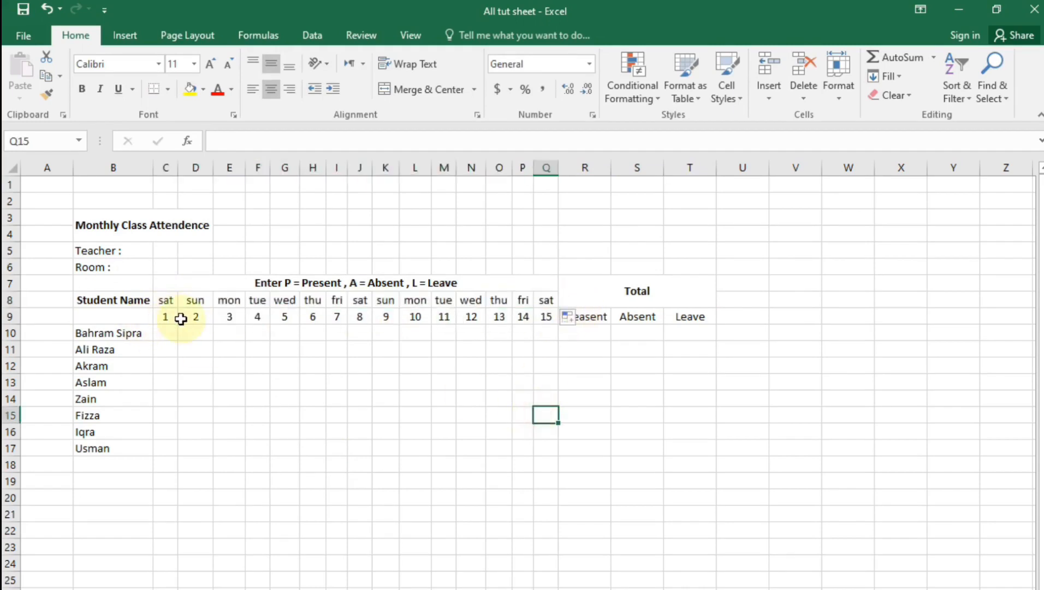
Check the Total heading, the Leave column and the first student's day 1 cell
click(793, 439)
click(655, 289)
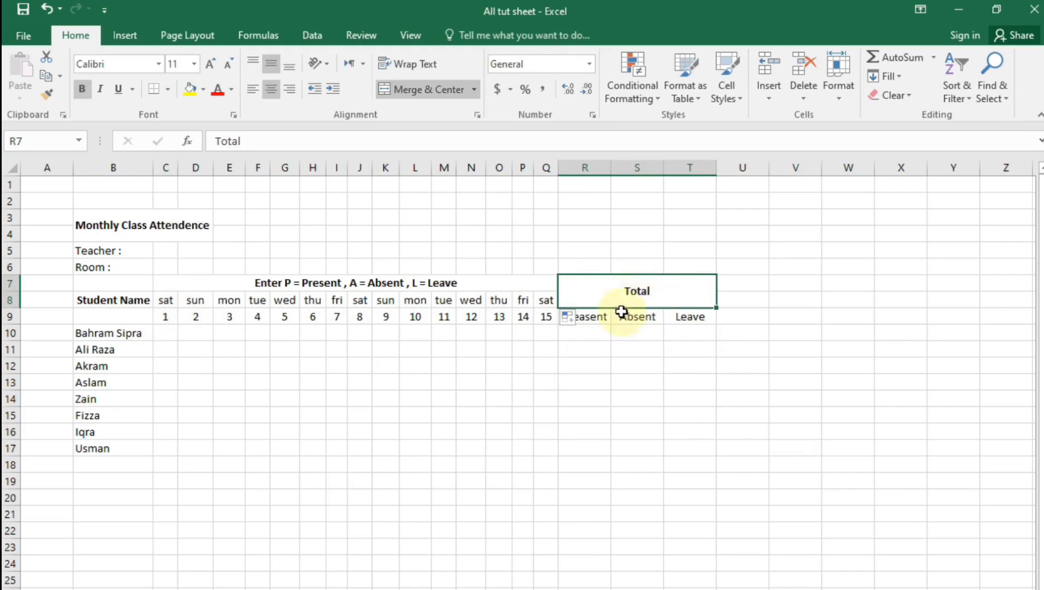
click(671, 434)
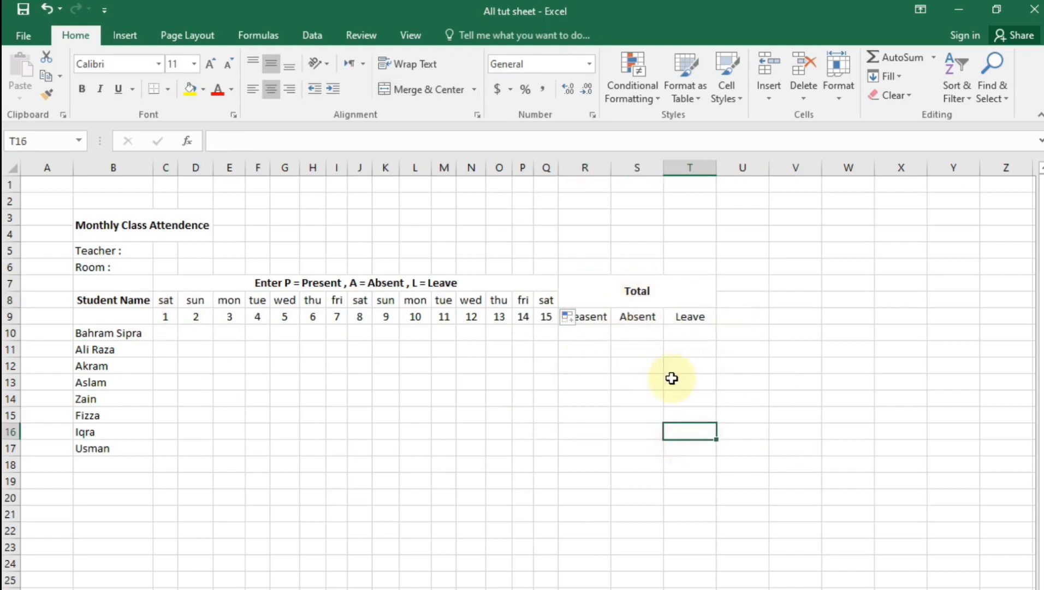
click(166, 332)
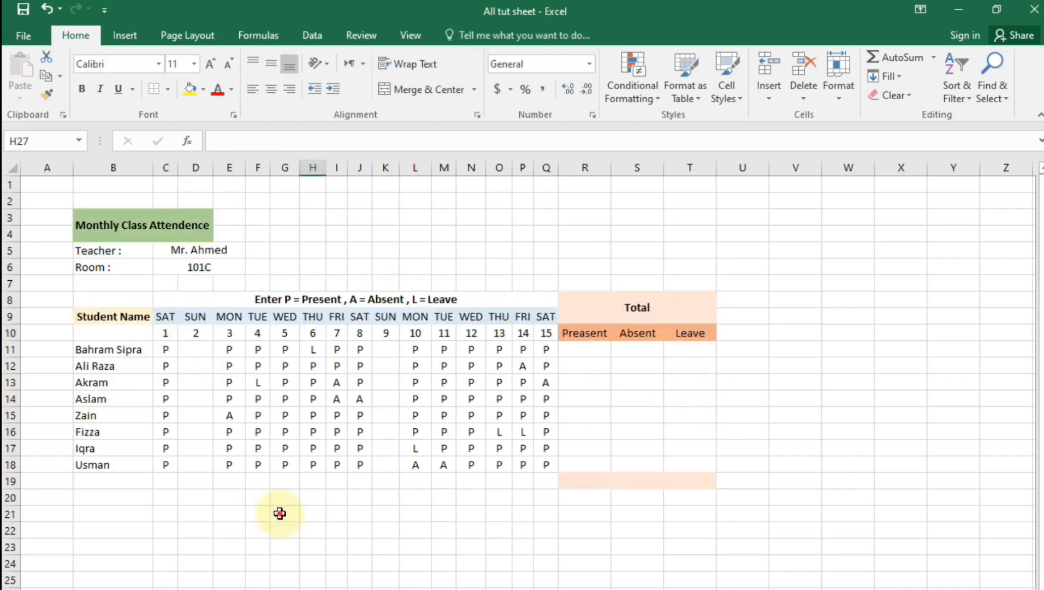
Give the Student Name heading cell a yellow fill
click(279, 514)
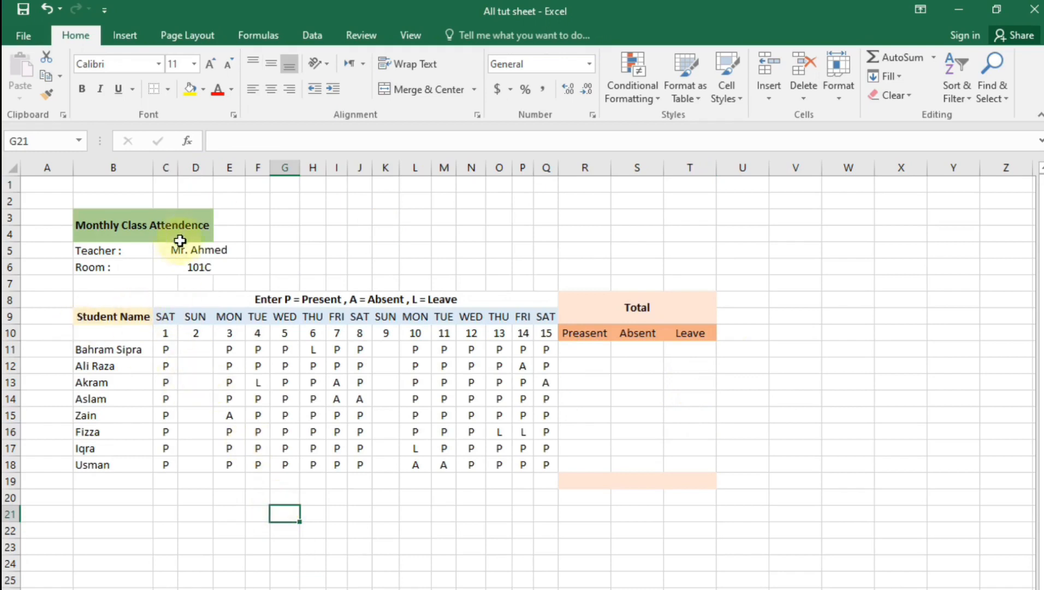
click(126, 316)
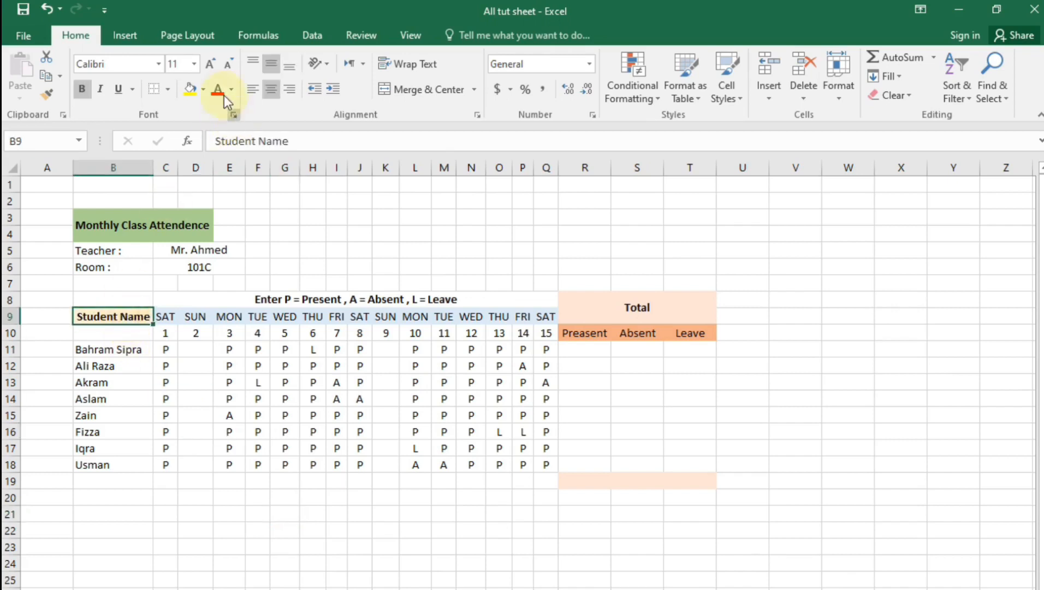
click(195, 90)
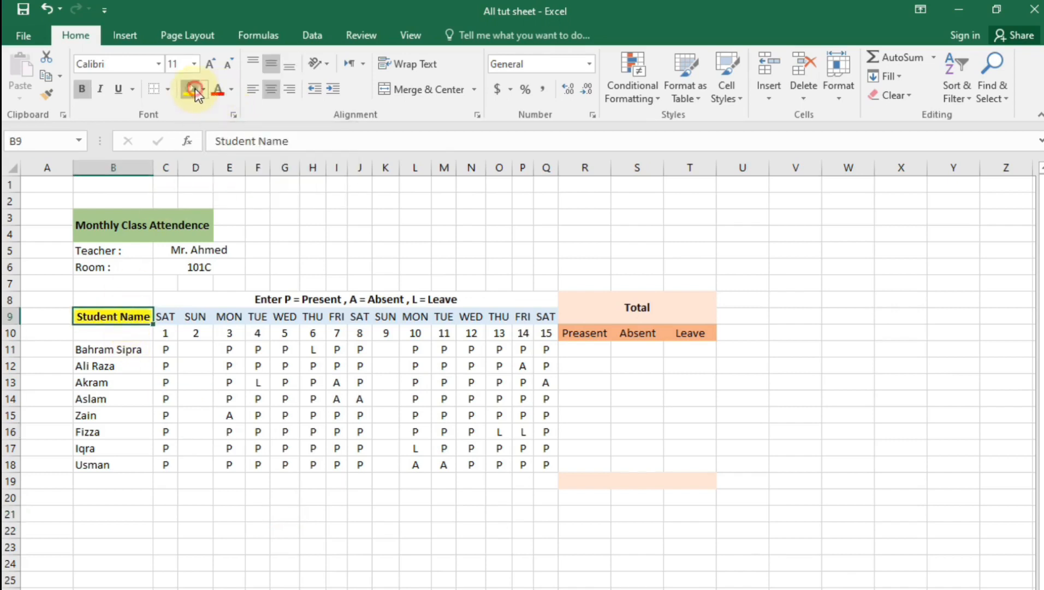
click(224, 514)
click(206, 316)
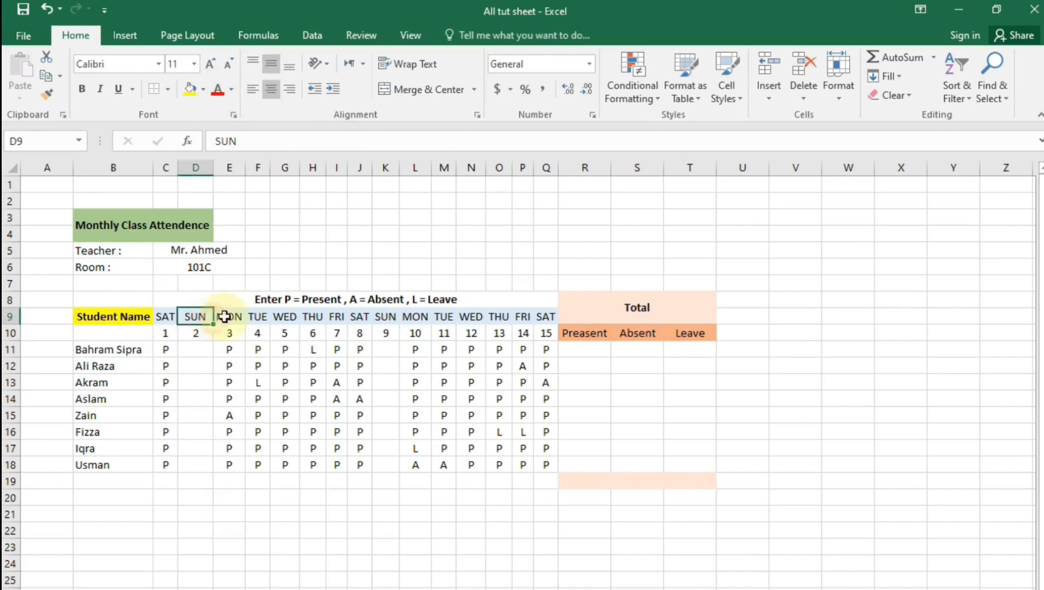
click(665, 589)
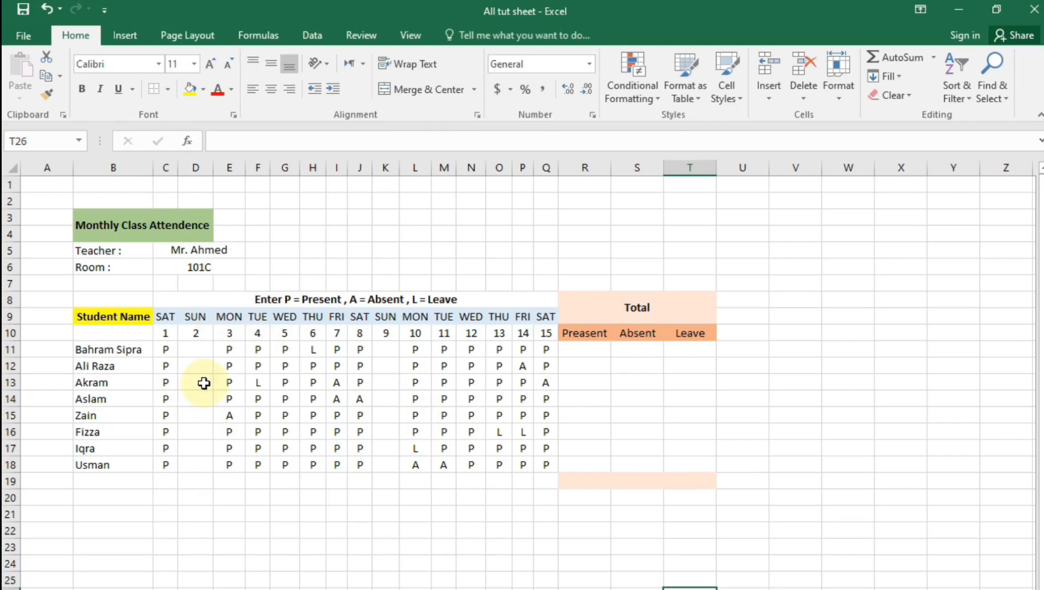
Enter =COUNTIF(C11:Q11,"P") in R11 so the first student shows 12 present
double_click(582, 352)
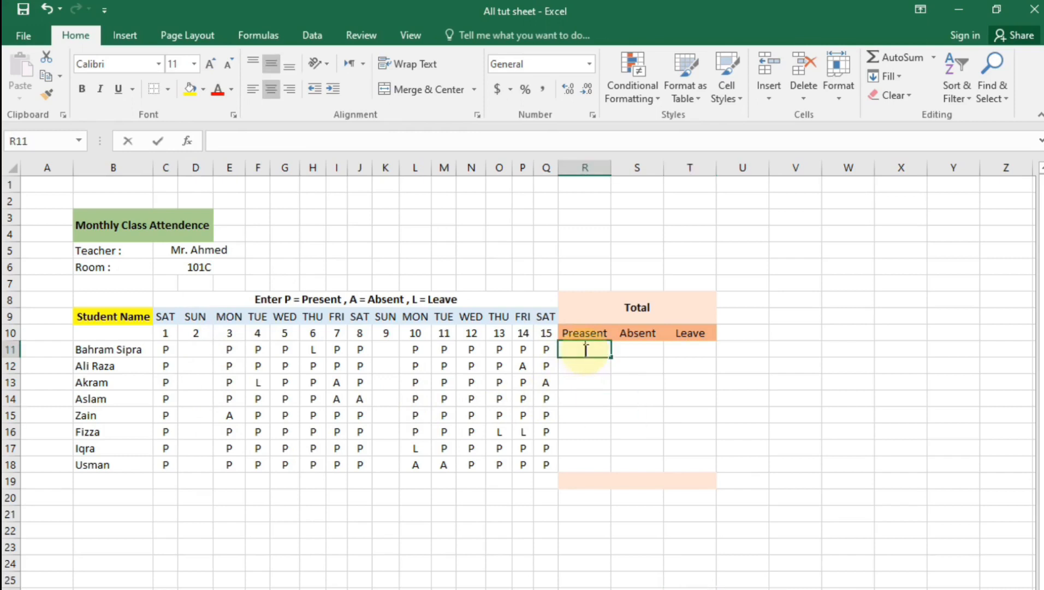
text(=)
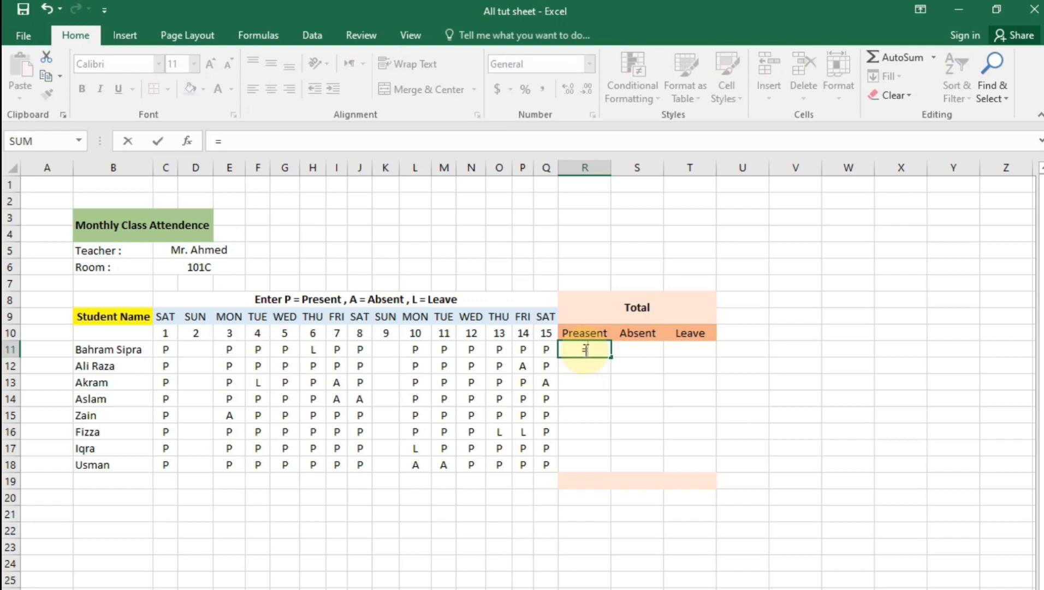
text(cou)
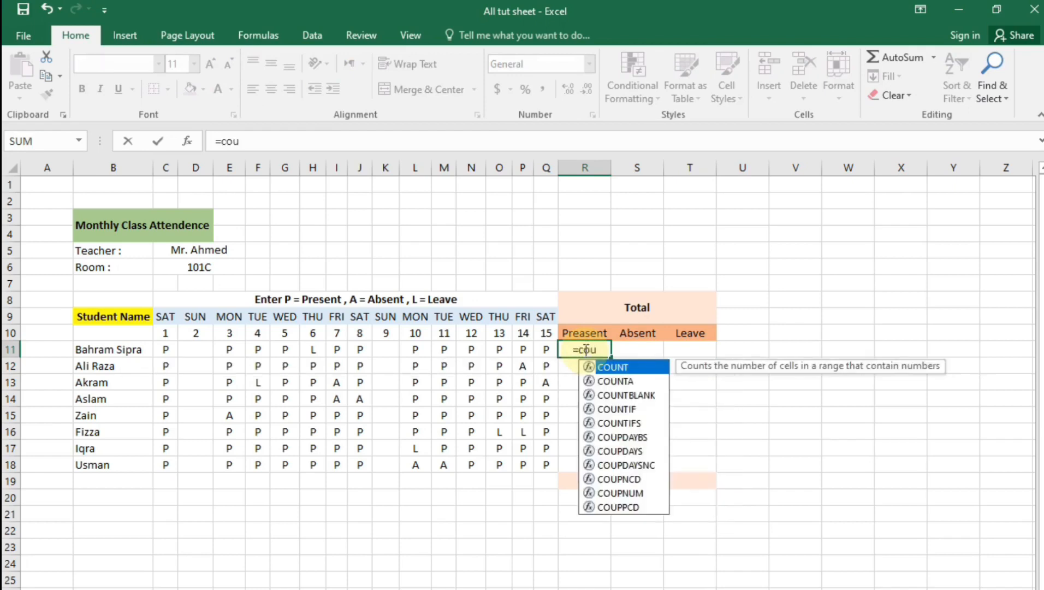
text(nt)
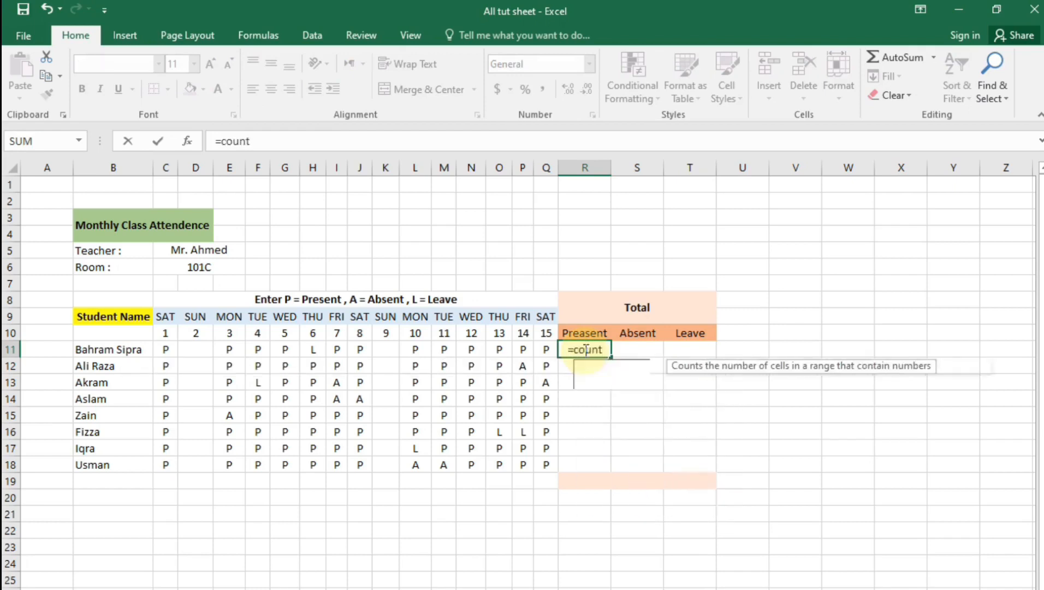
text(if()
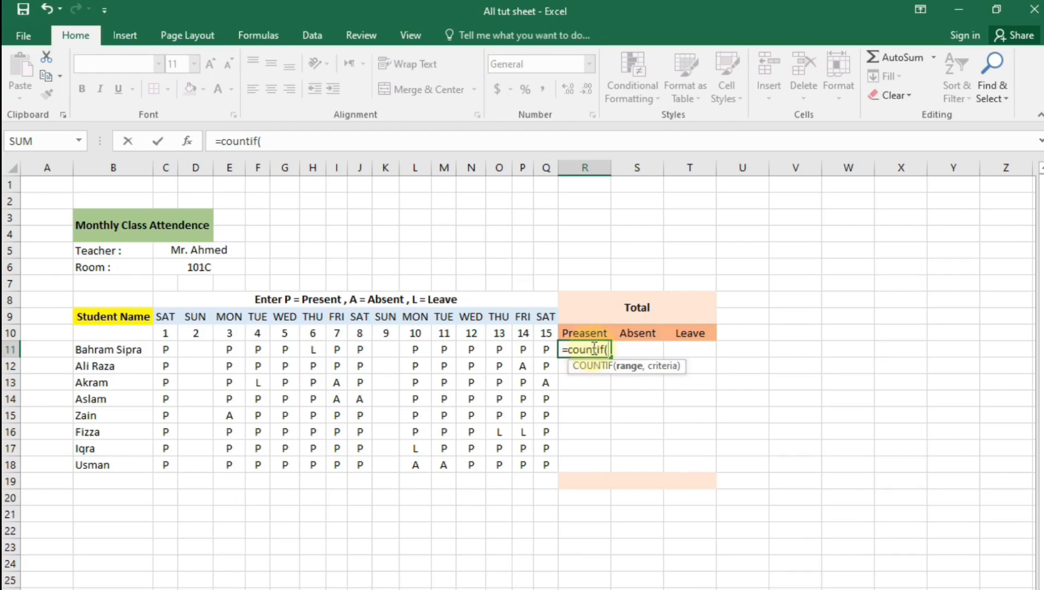
drag(167, 349, 538, 348)
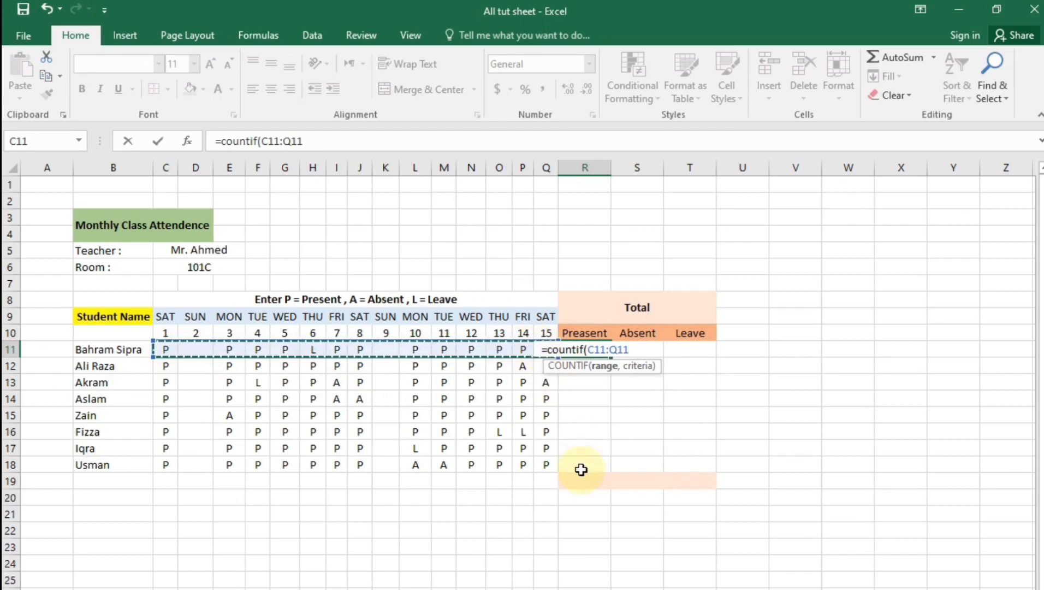
text(,)
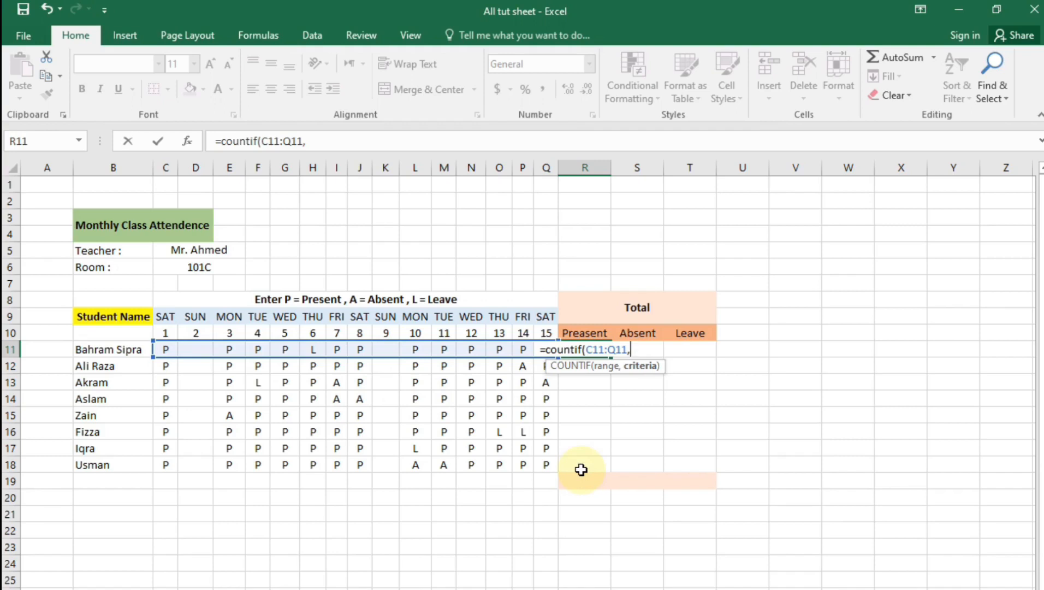
text(")
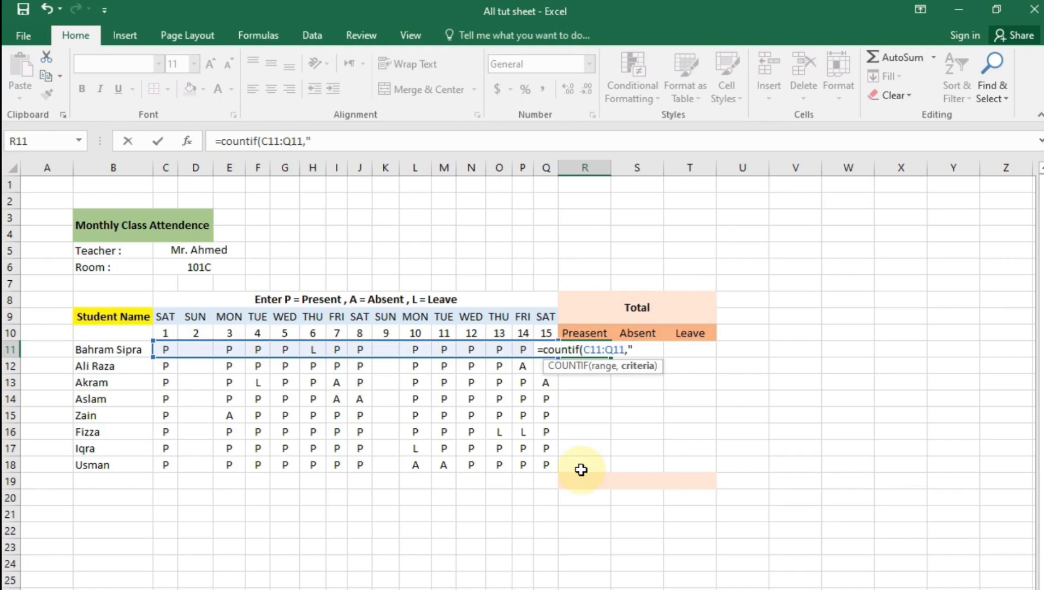
text(P)
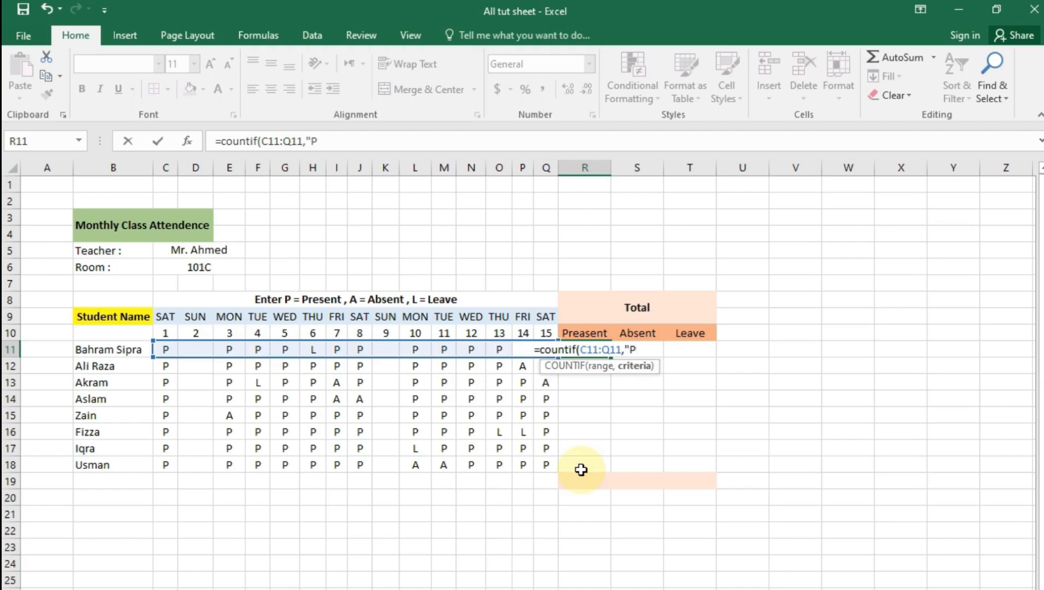
text("))
key(Return)
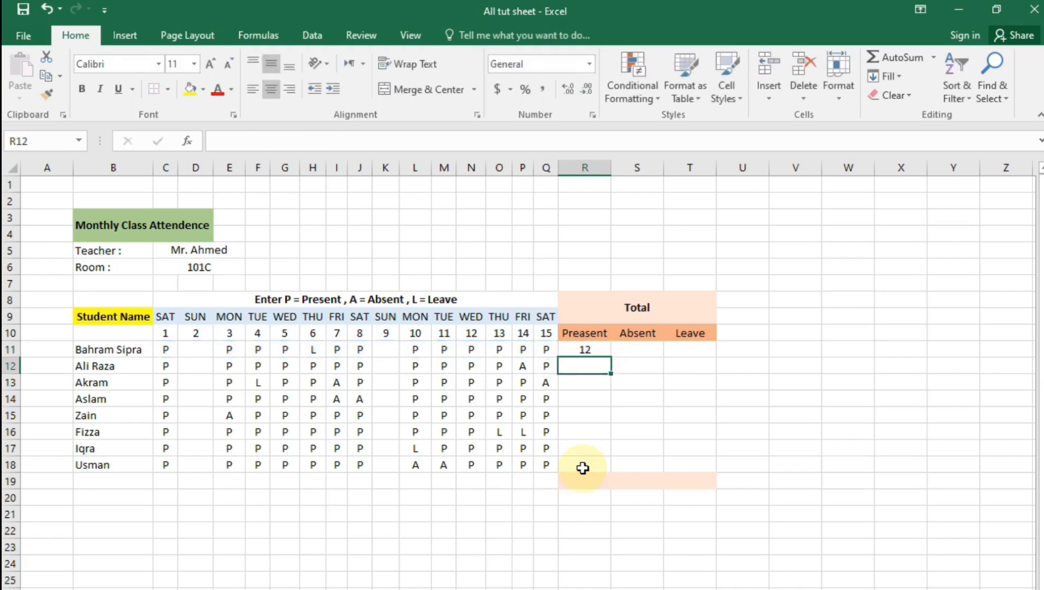
click(578, 353)
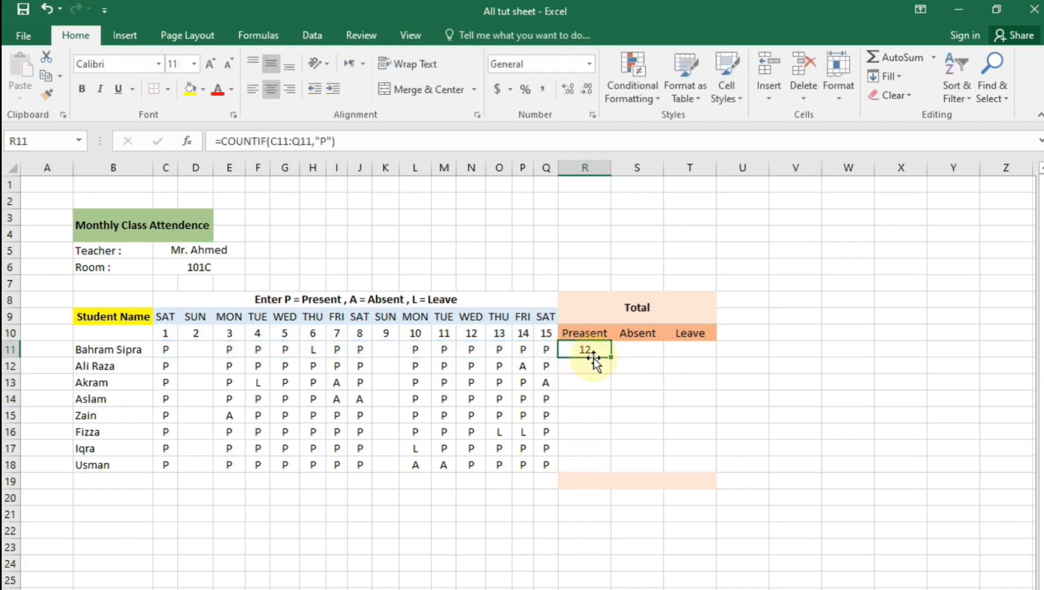
click(636, 352)
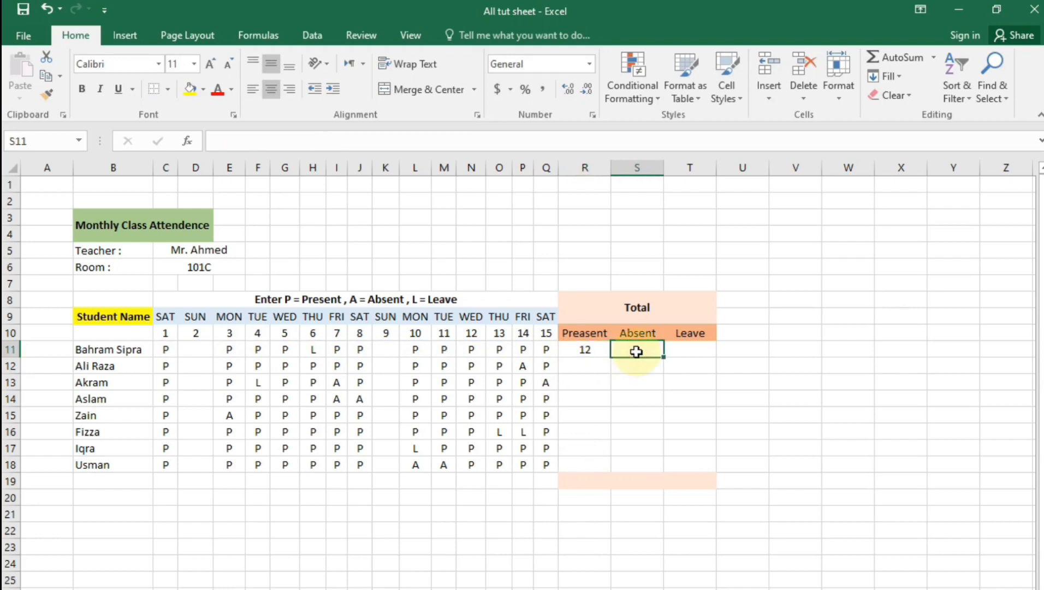
Enter =COUNTIF(C11:Q11,"A") in S11 so the first student shows 0 absent
text(=cout)
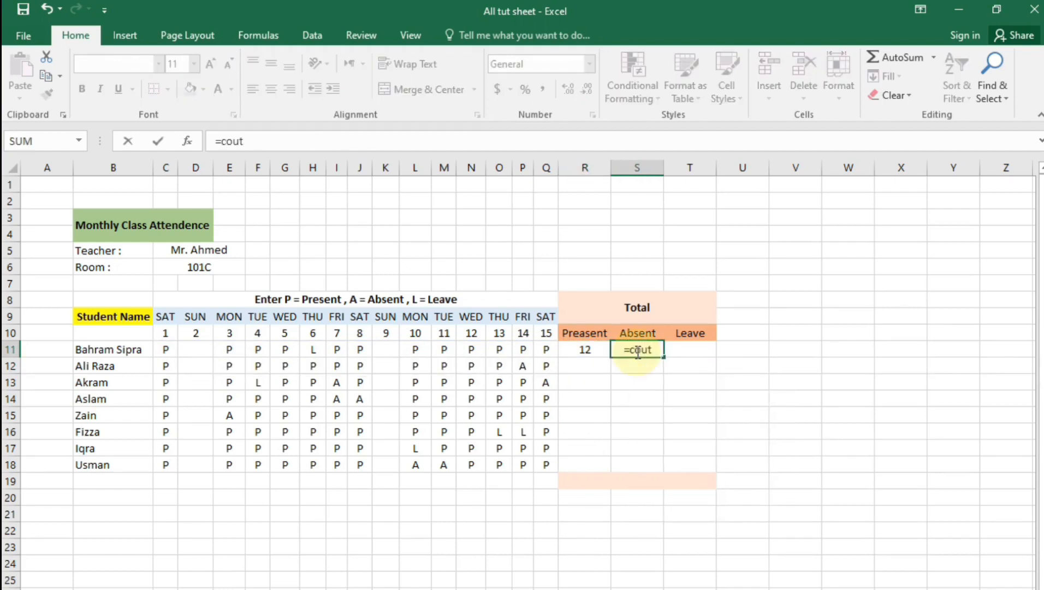
key(BackSpace)
text(n)
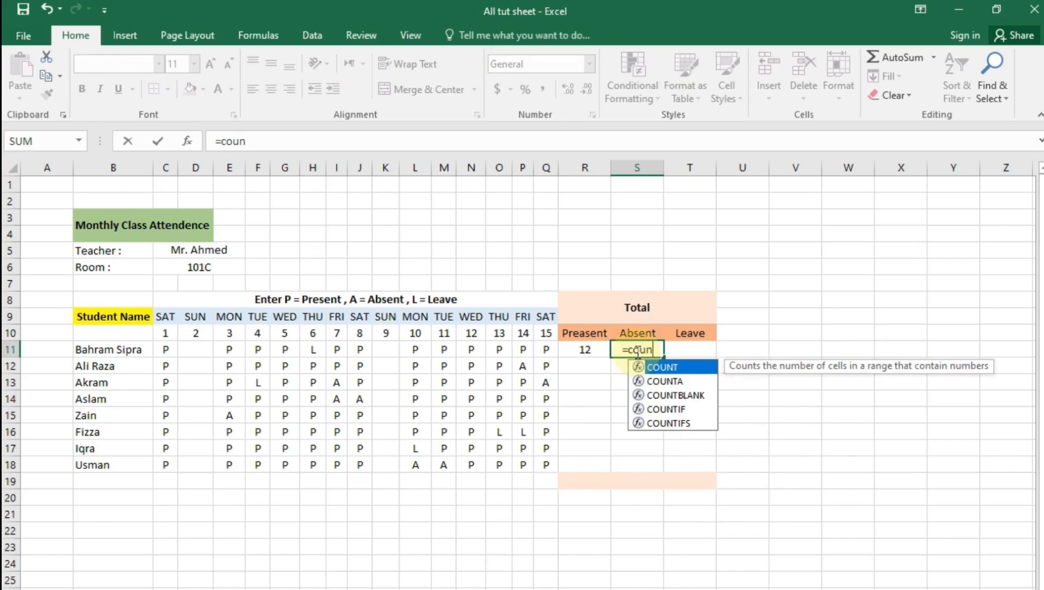
text(tif()
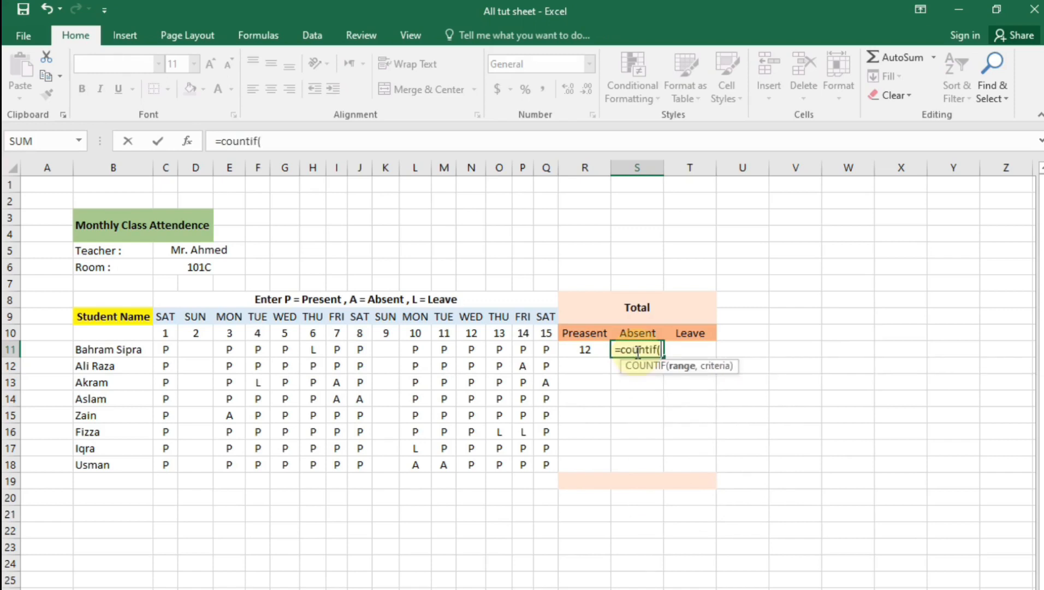
click(166, 348)
drag(217, 350, 537, 351)
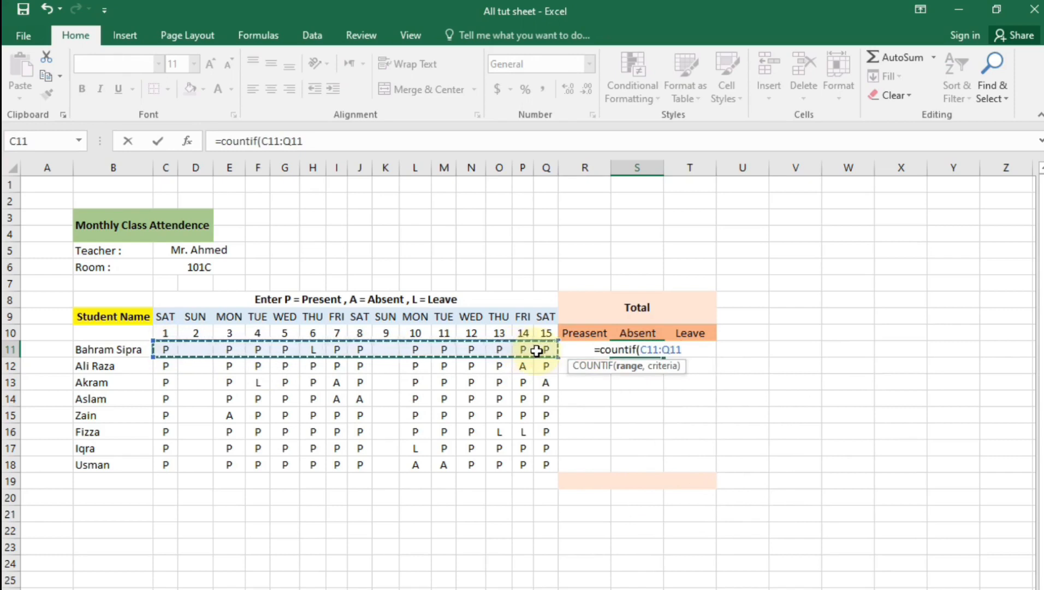
text(,")
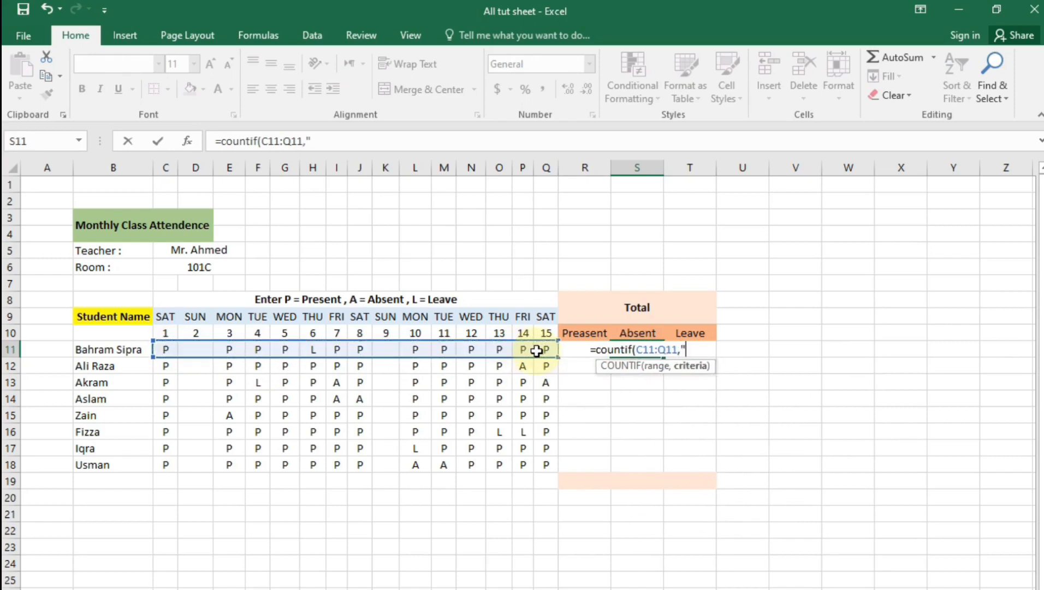
text(A"))
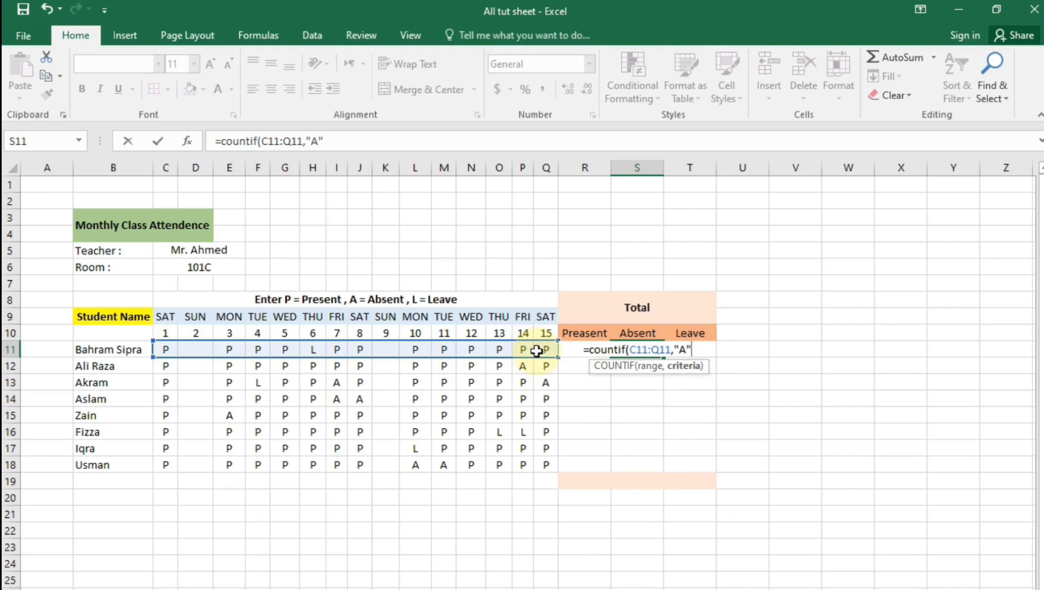
key(Return)
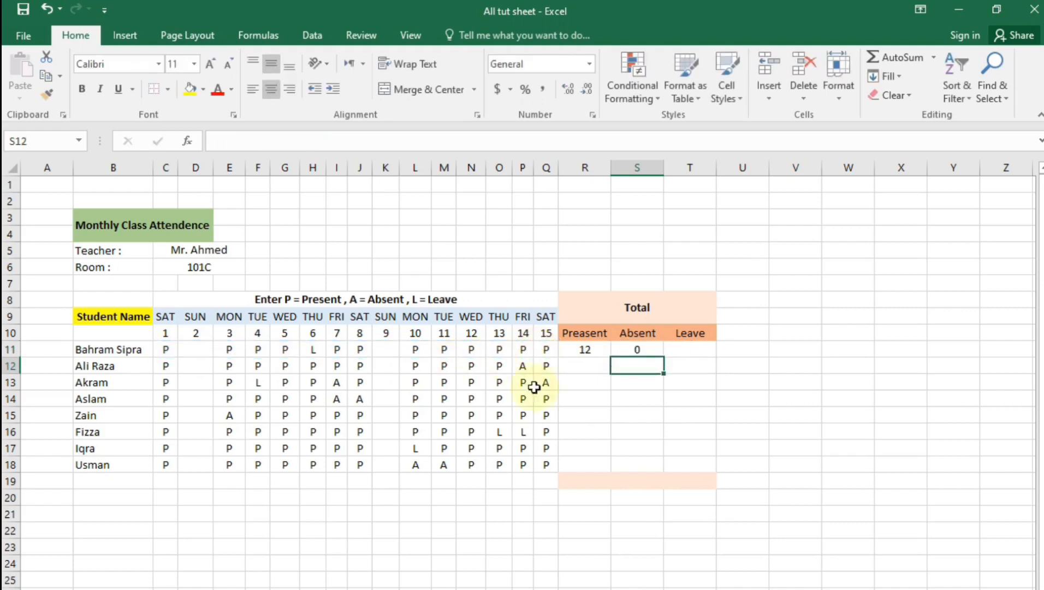
Enter =COUNTIF(C11:Q11,"L") in T11 for 1 leave, then select R11:T11
click(683, 350)
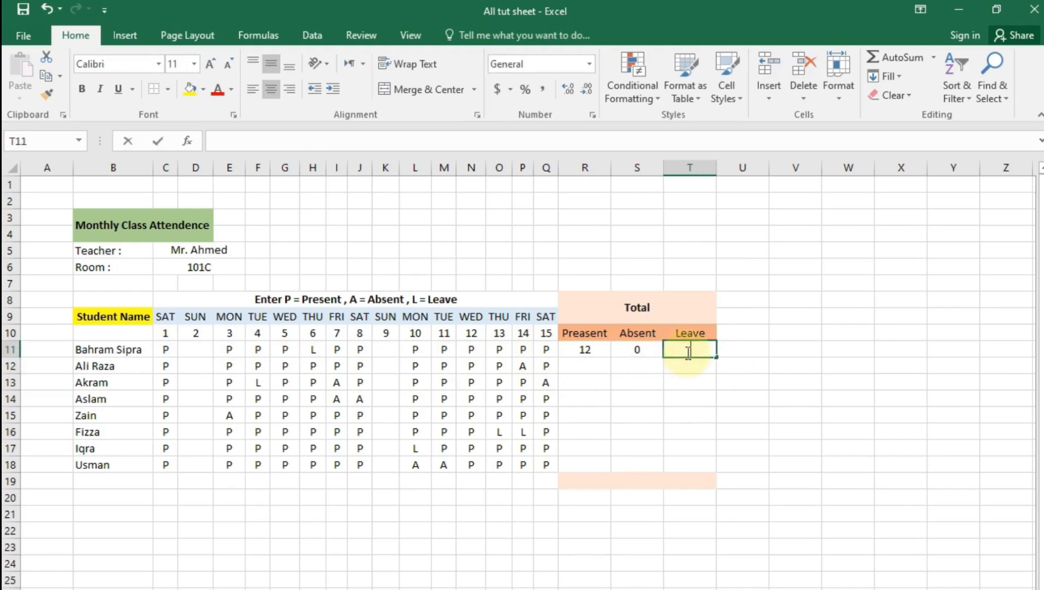
text(=)
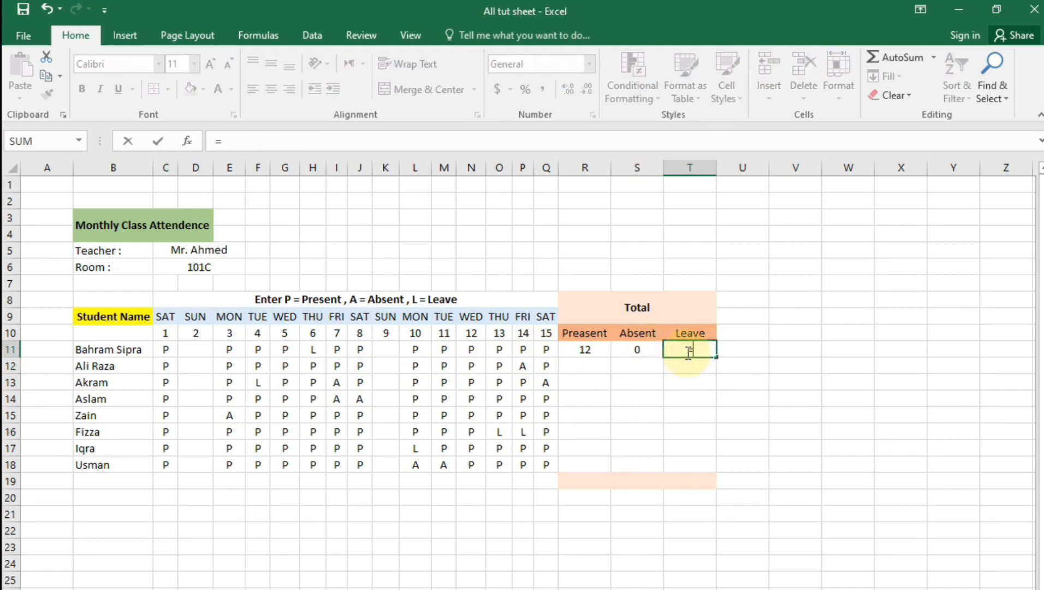
text(cou)
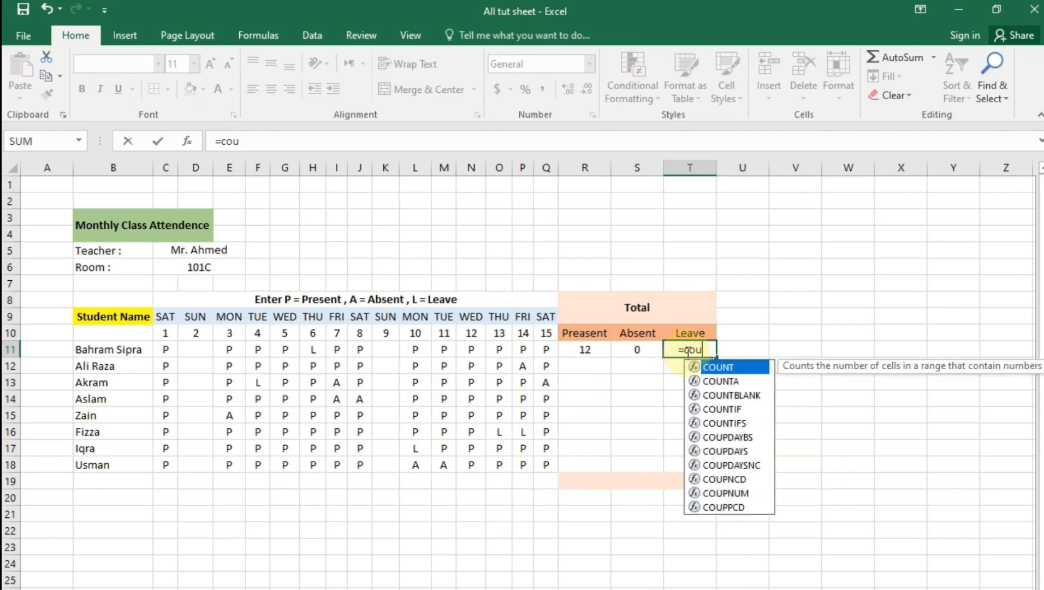
text(ntif()
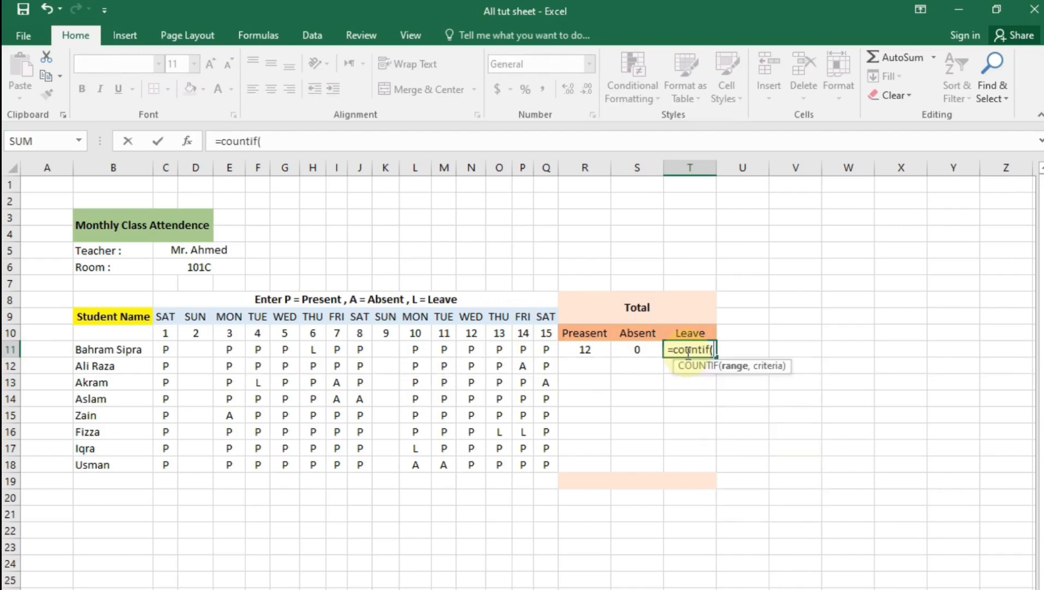
drag(166, 350, 546, 350)
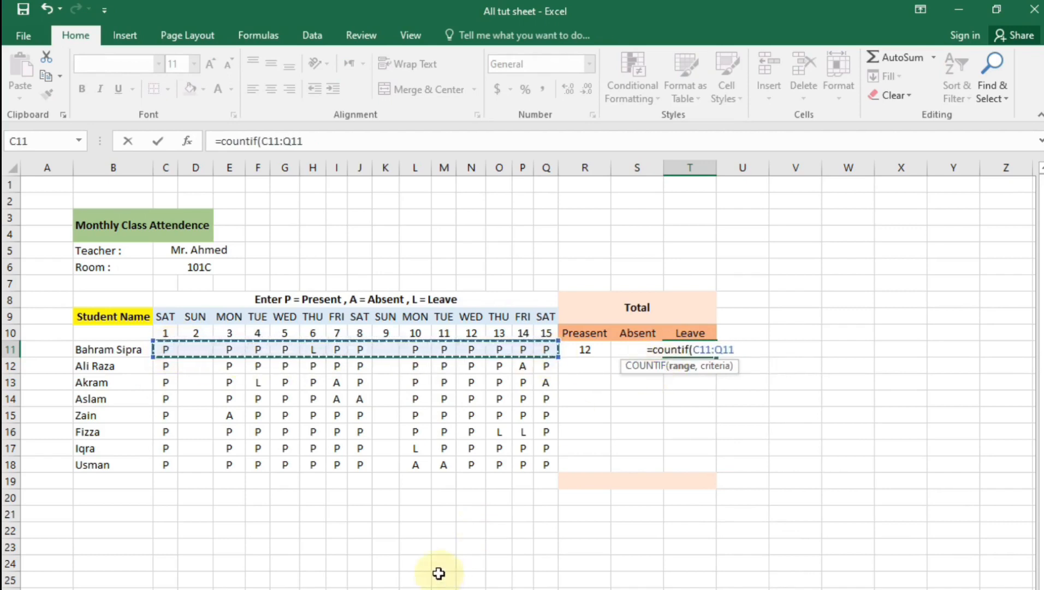
text(,")
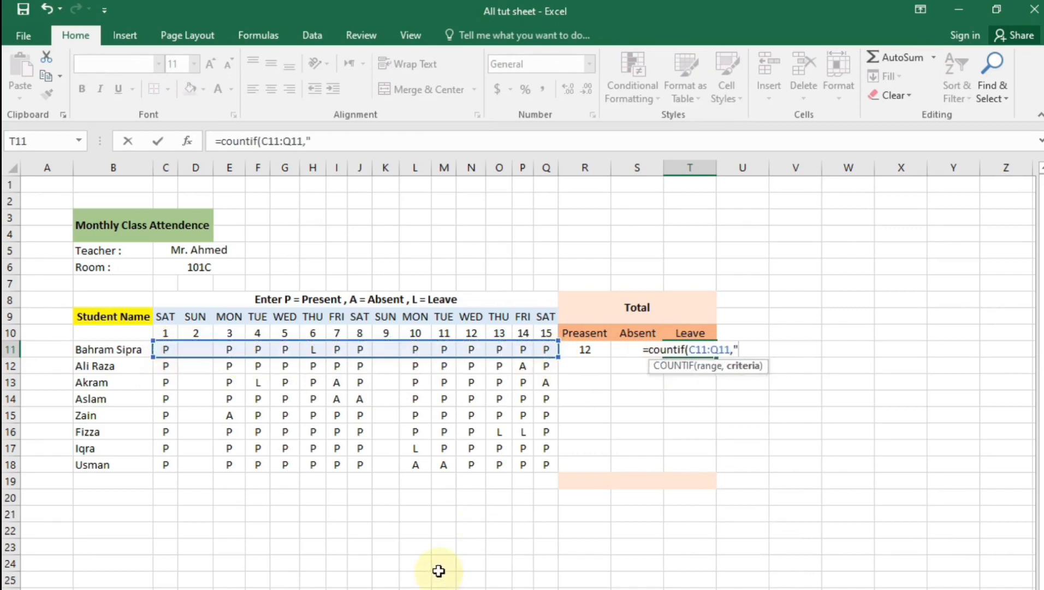
text(L"))
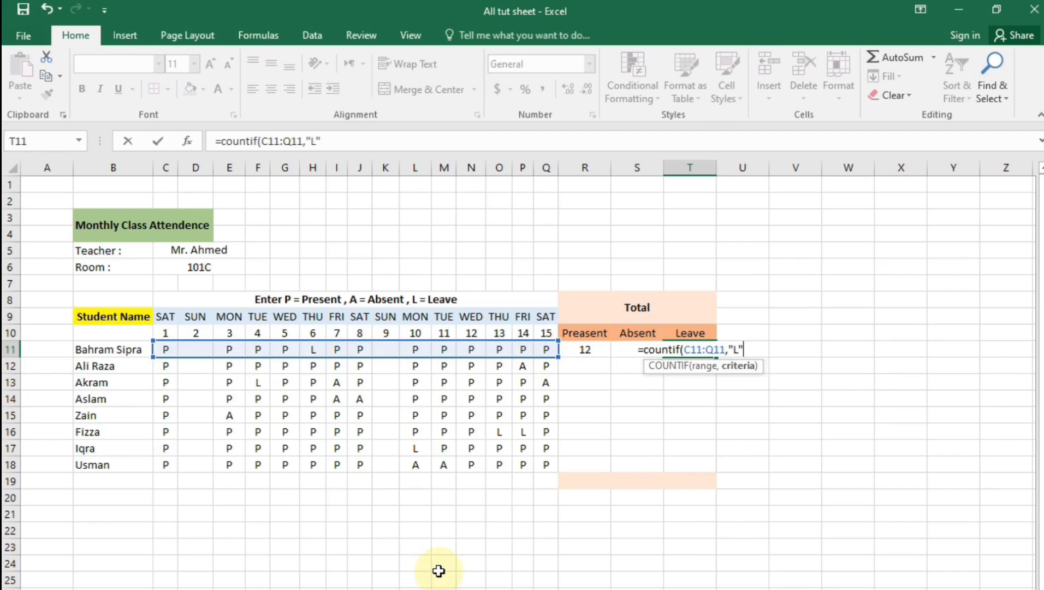
key(Return)
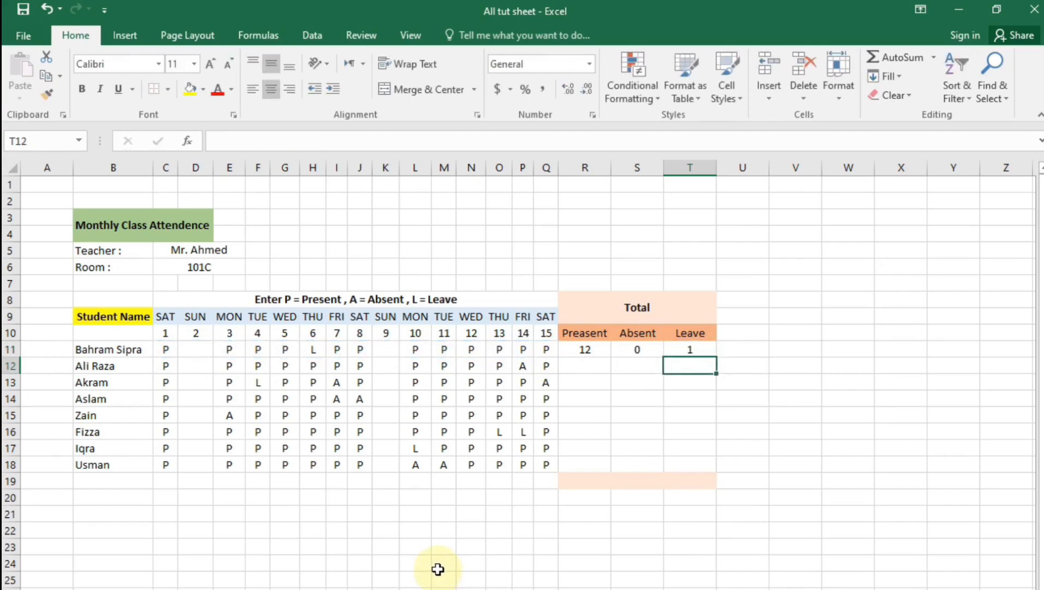
drag(582, 351, 704, 473)
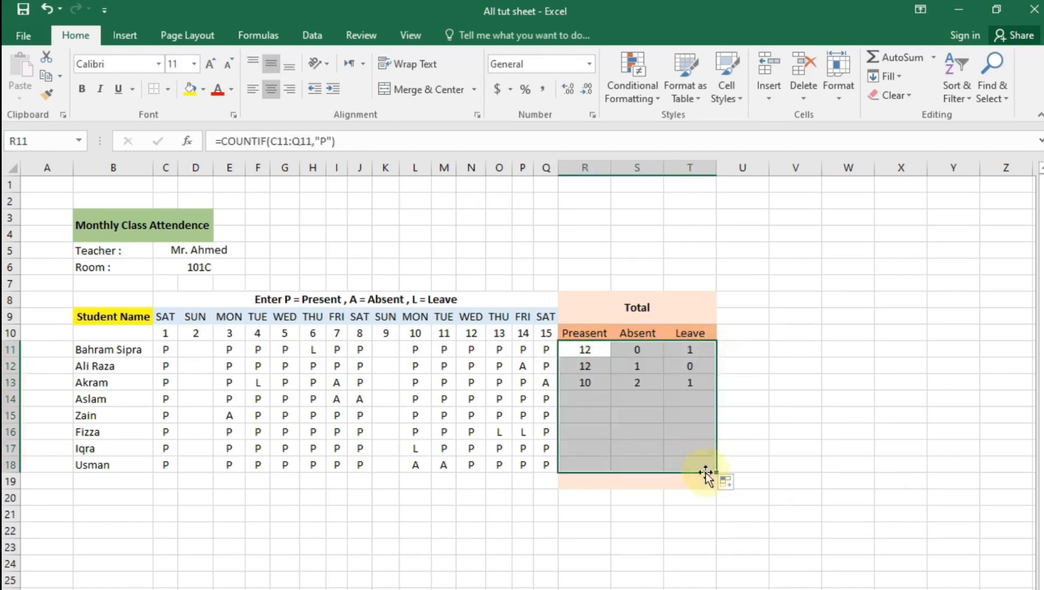
Copy the R11:T11 count formulas down through row 18 for all eight students
click(693, 566)
click(630, 502)
click(549, 529)
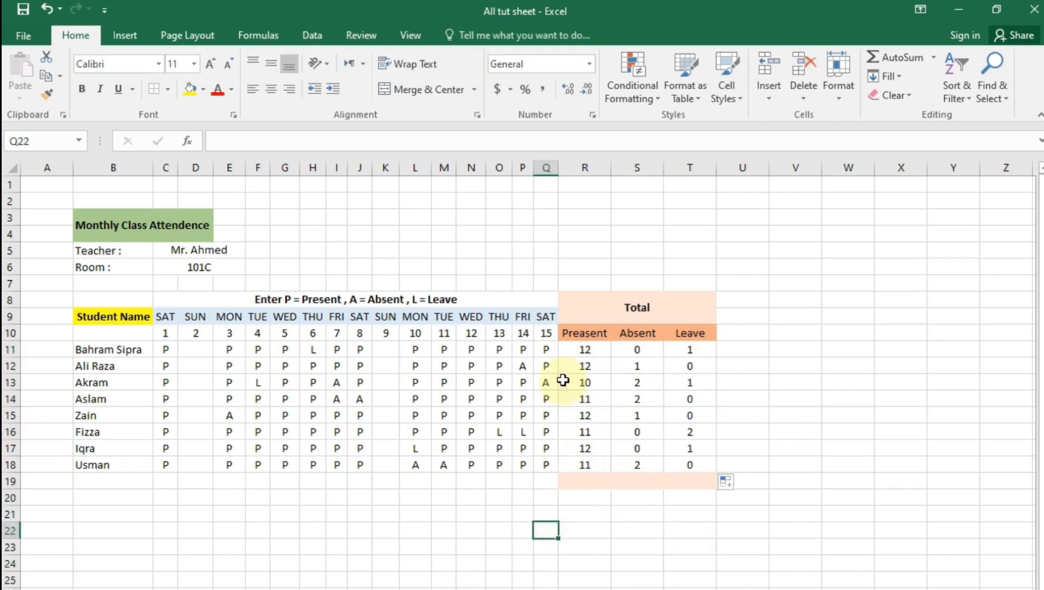
click(587, 480)
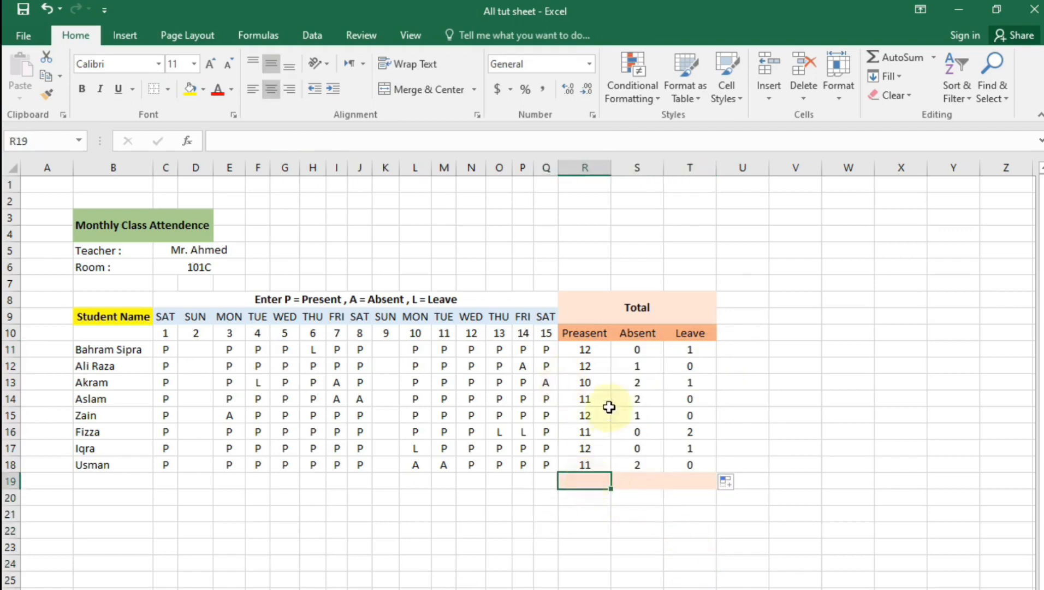
click(639, 479)
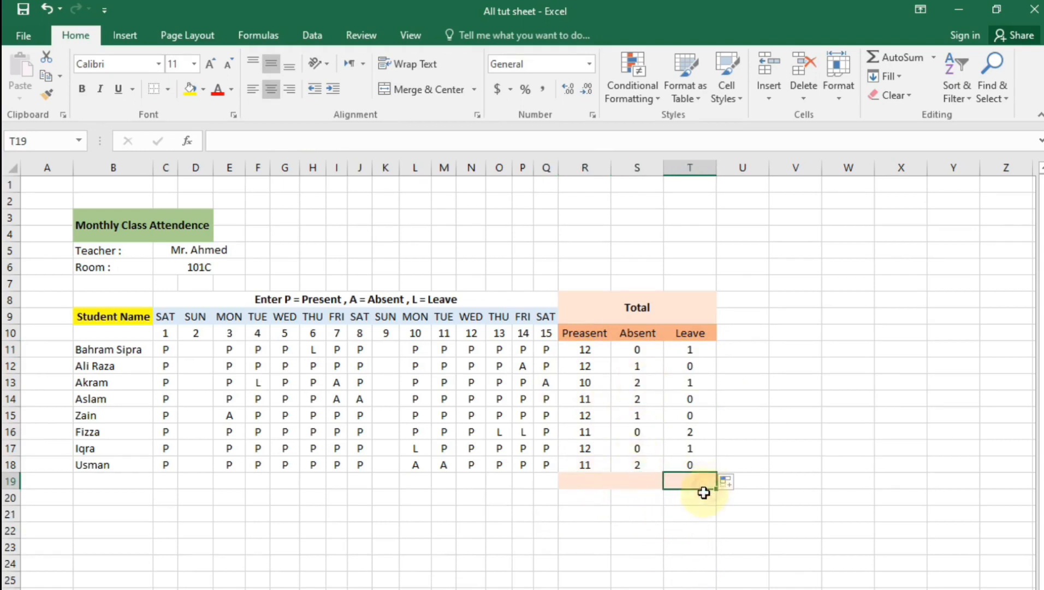
click(581, 485)
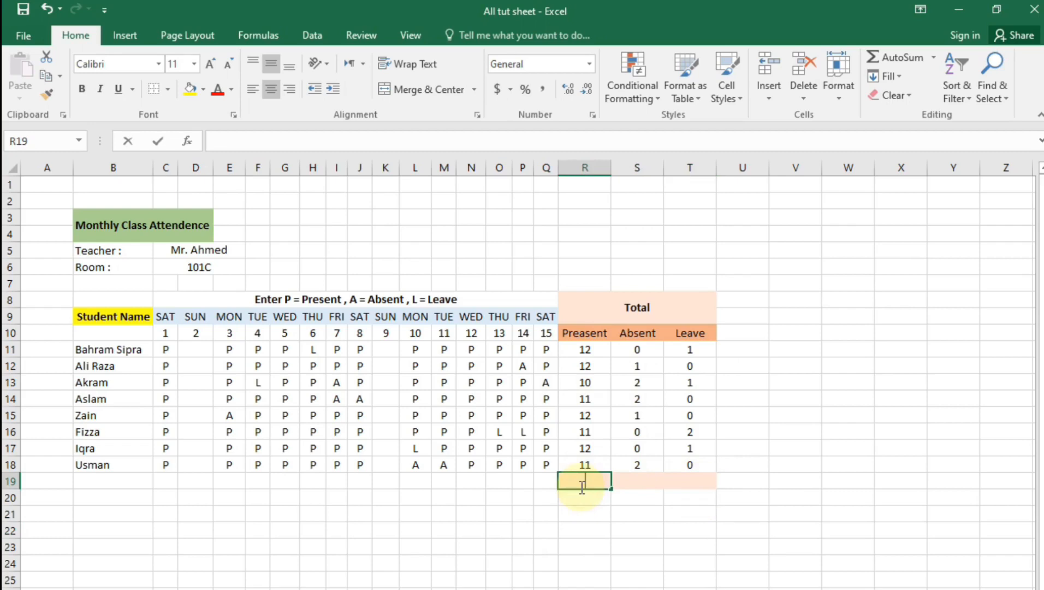
Enter =SUM(R11:R18) in R19 and fill it across S19:T19, giving 91, 8 and 5
text(=sum)
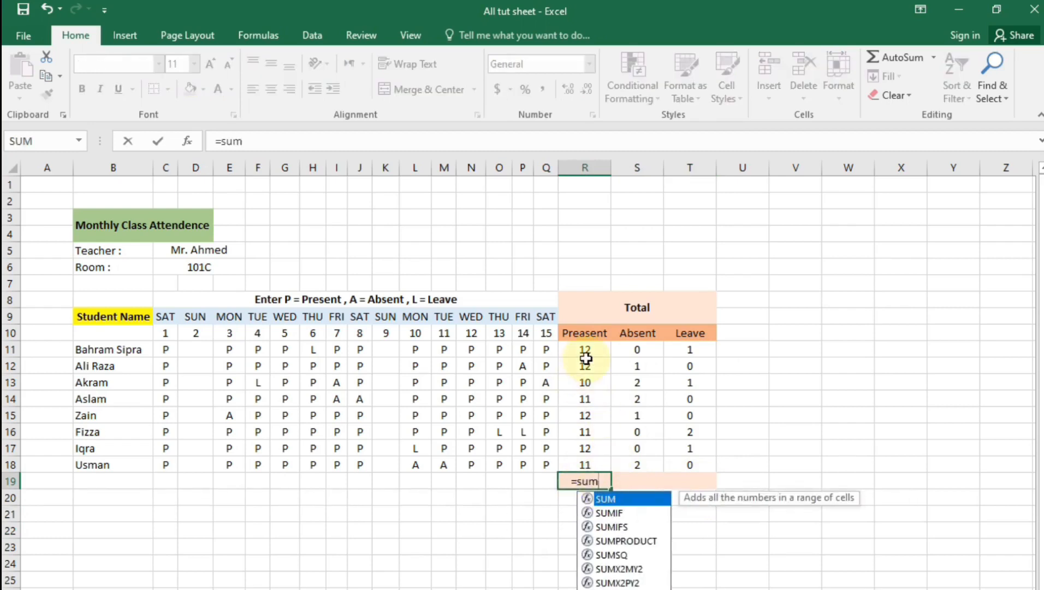
text(()
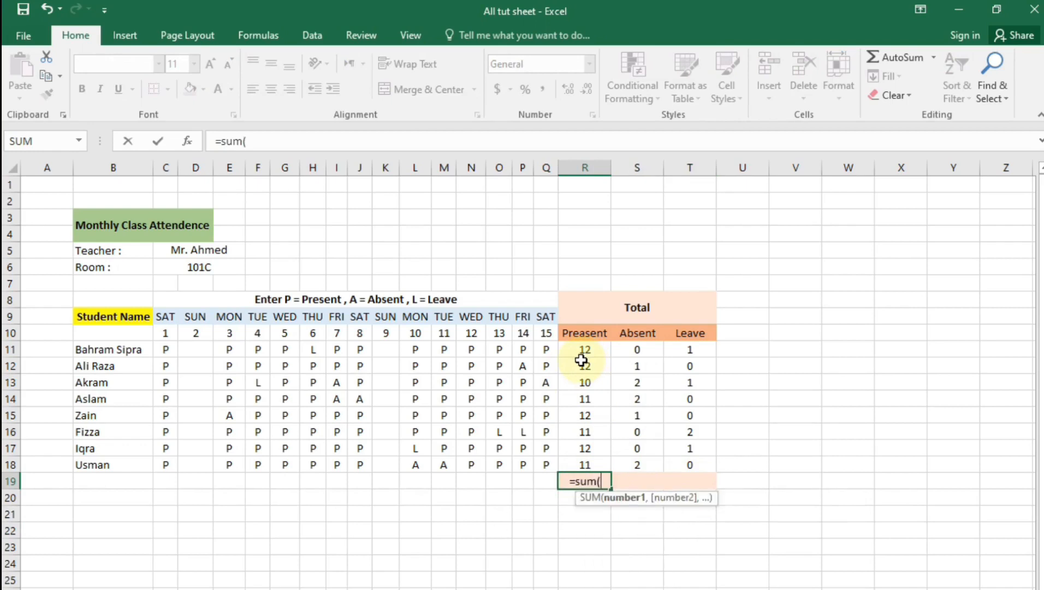
drag(583, 349, 591, 459)
key(Return)
click(628, 578)
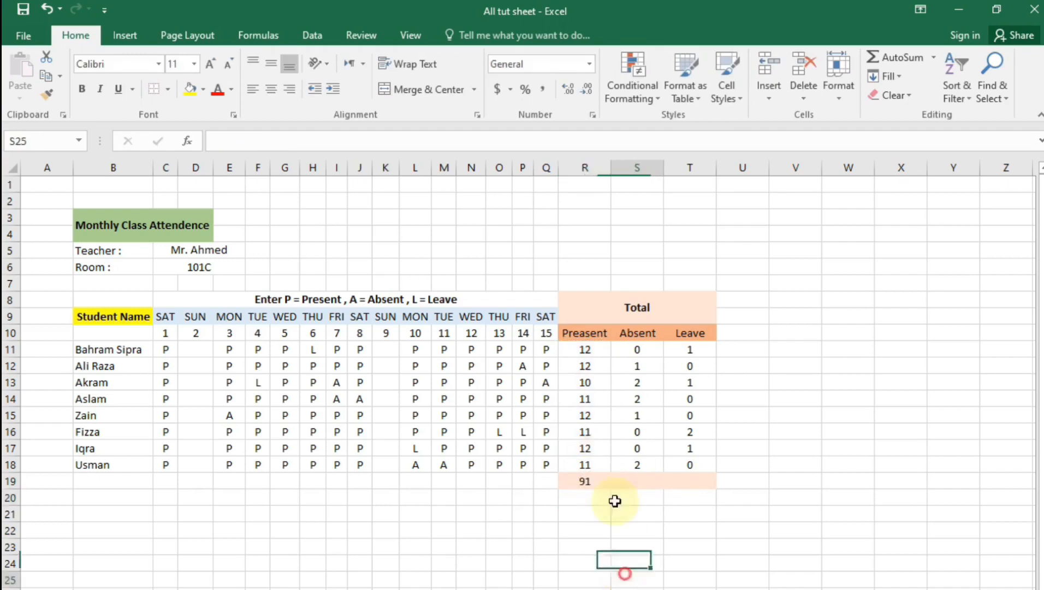
click(584, 483)
drag(611, 489, 717, 487)
click(671, 583)
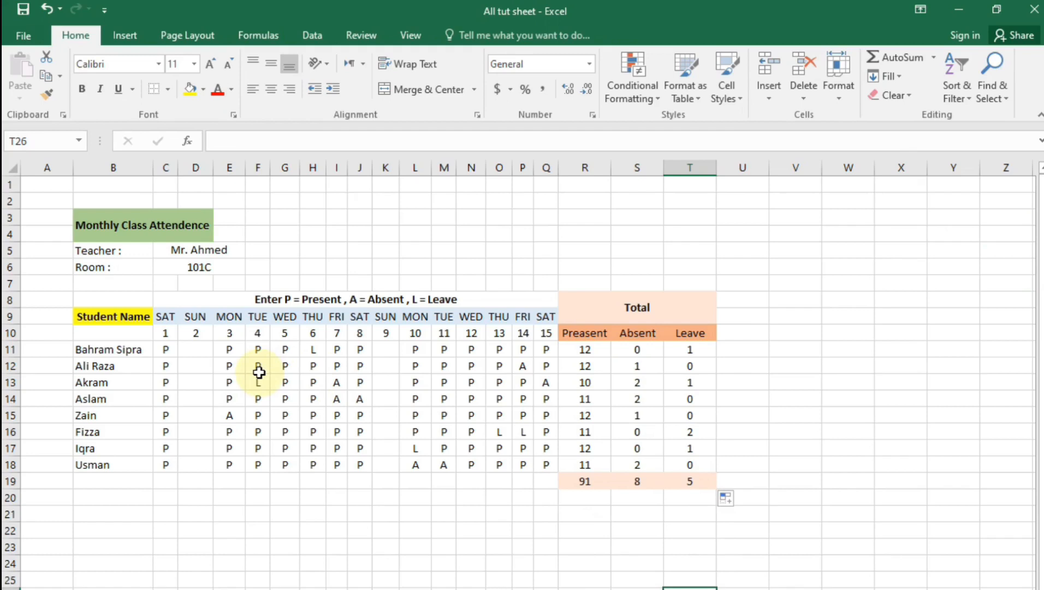
Apply solid Outline and Inside borders in Automatic colour to the table B8:T19
drag(113, 300, 337, 392)
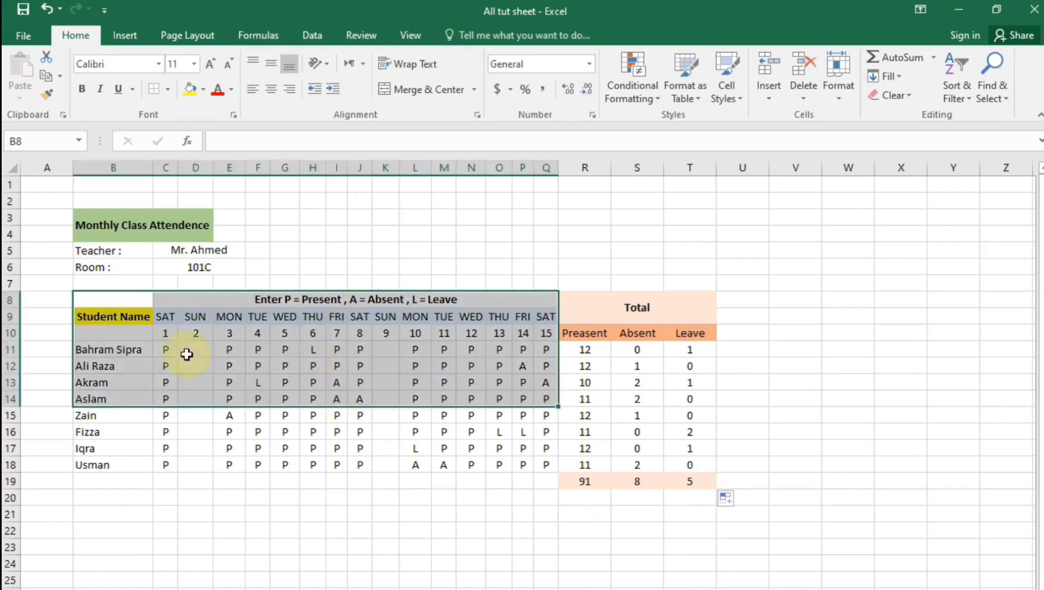
click(142, 480)
drag(110, 300, 690, 481)
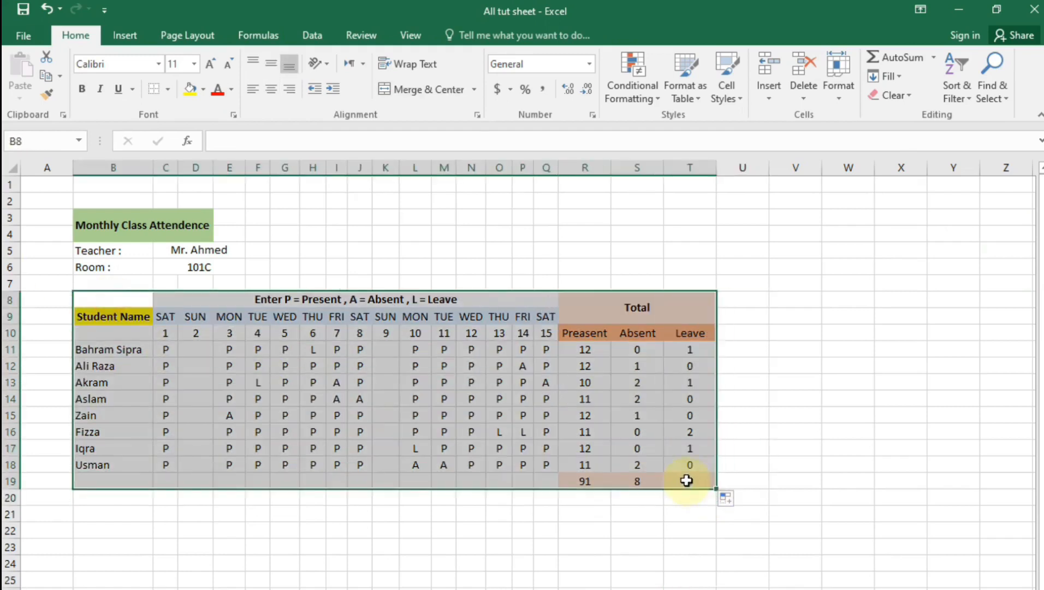
click(473, 113)
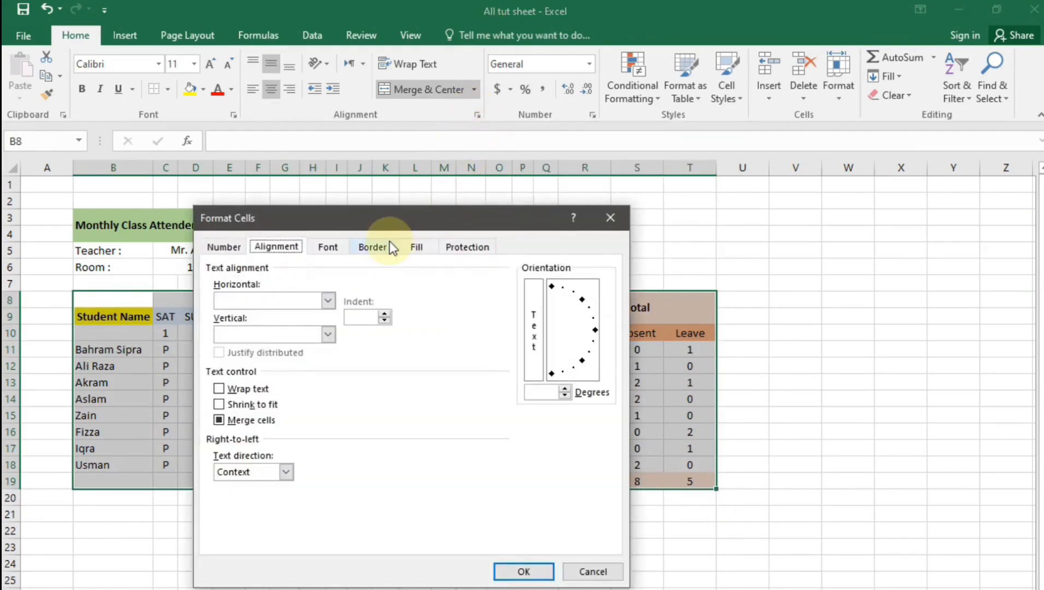
click(390, 243)
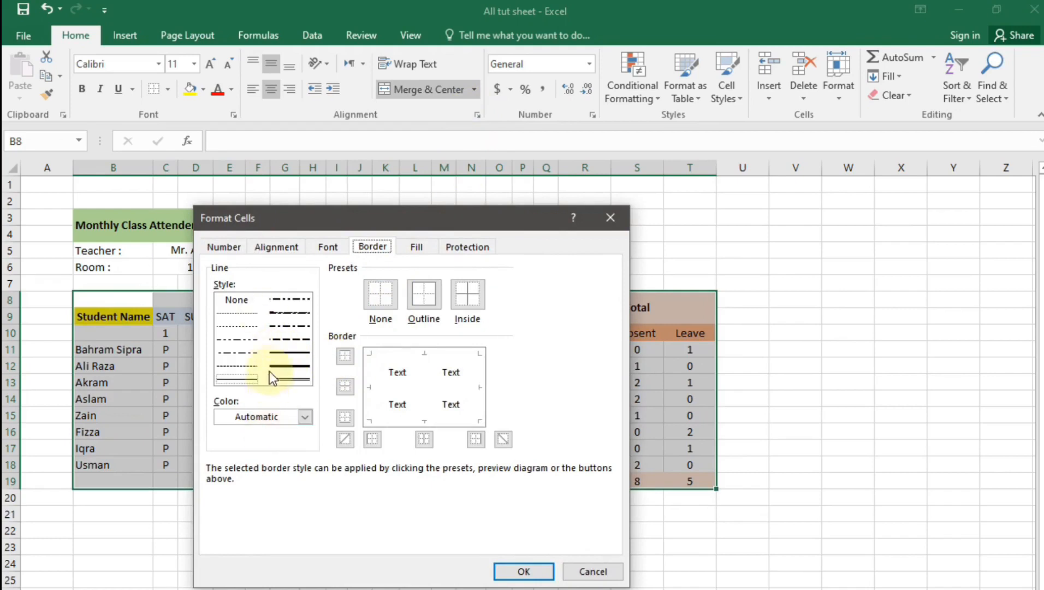
click(282, 353)
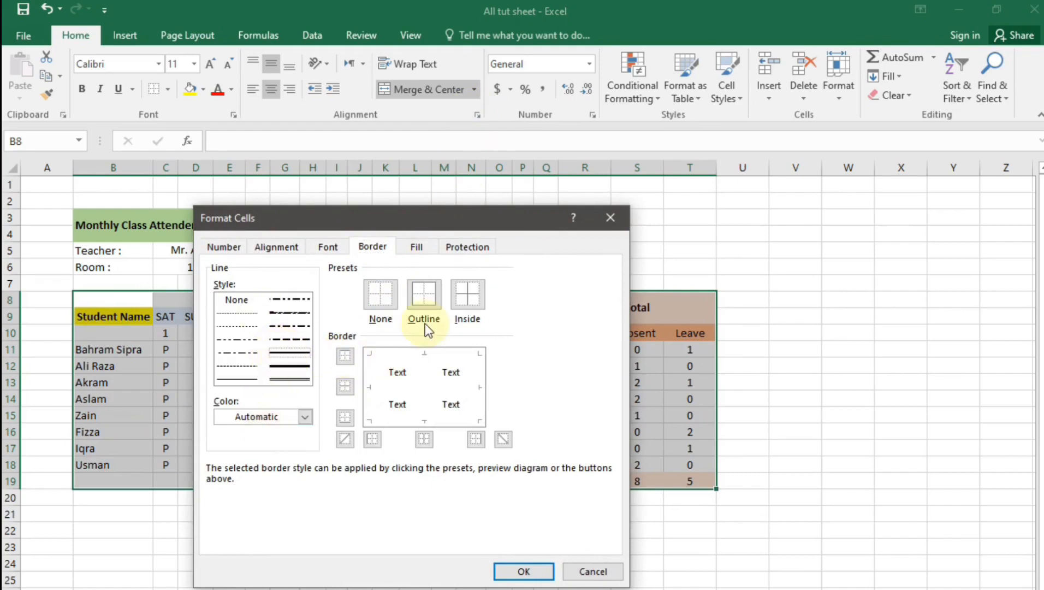
click(436, 300)
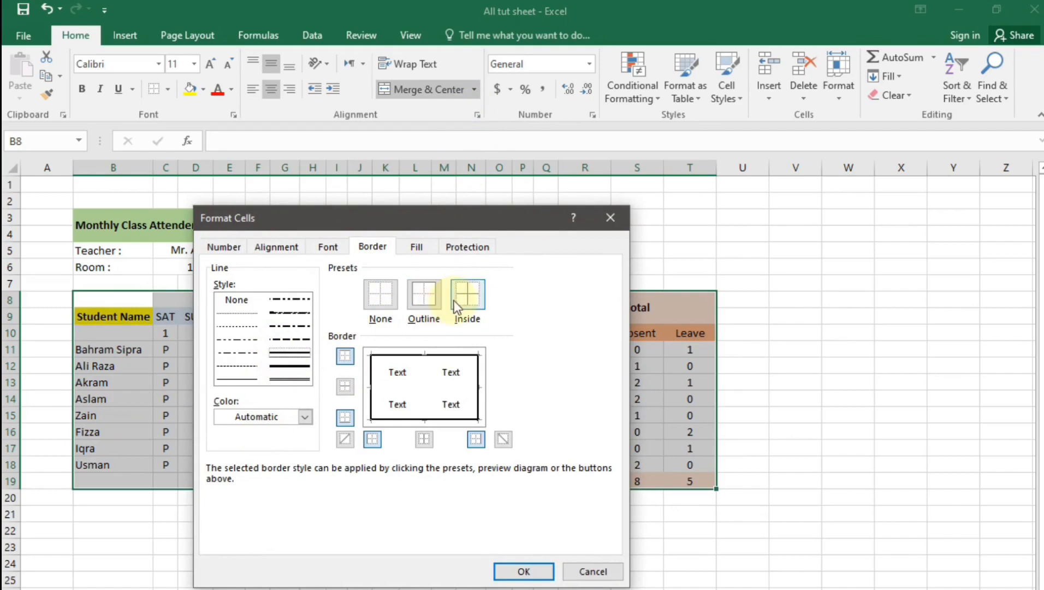
click(460, 300)
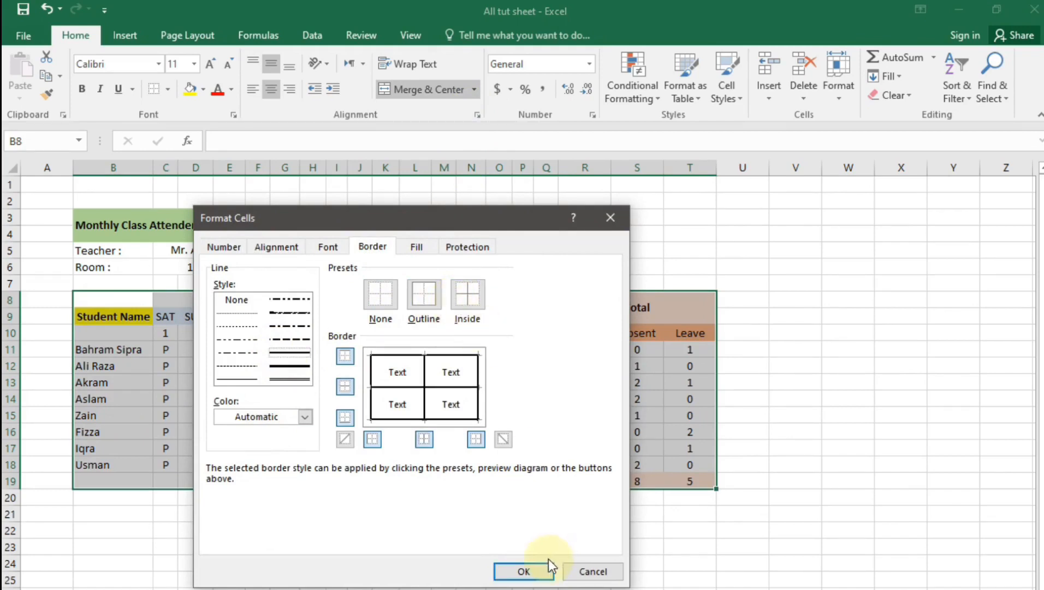
click(305, 417)
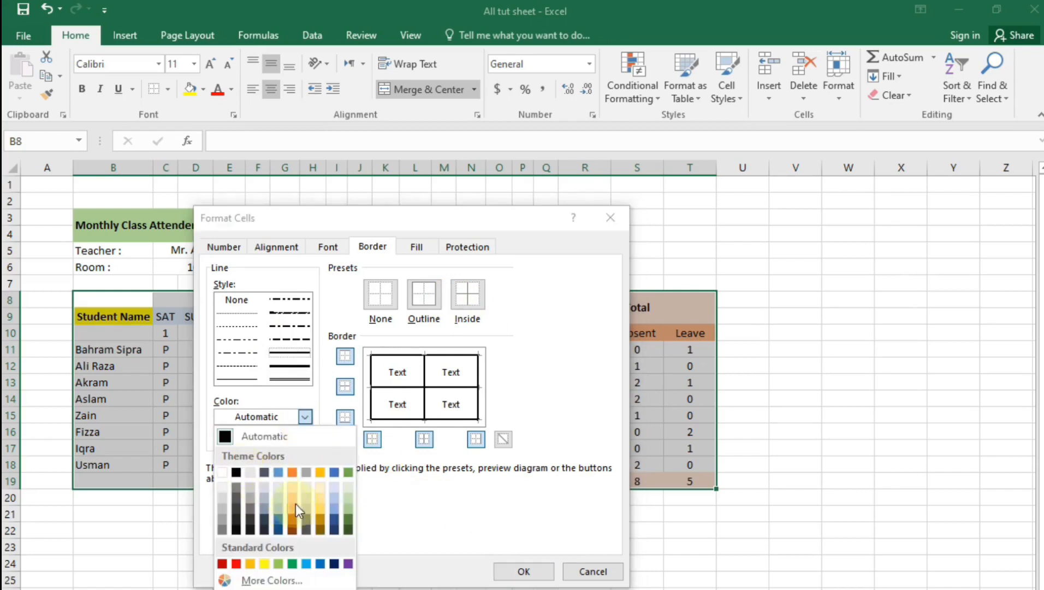
click(414, 509)
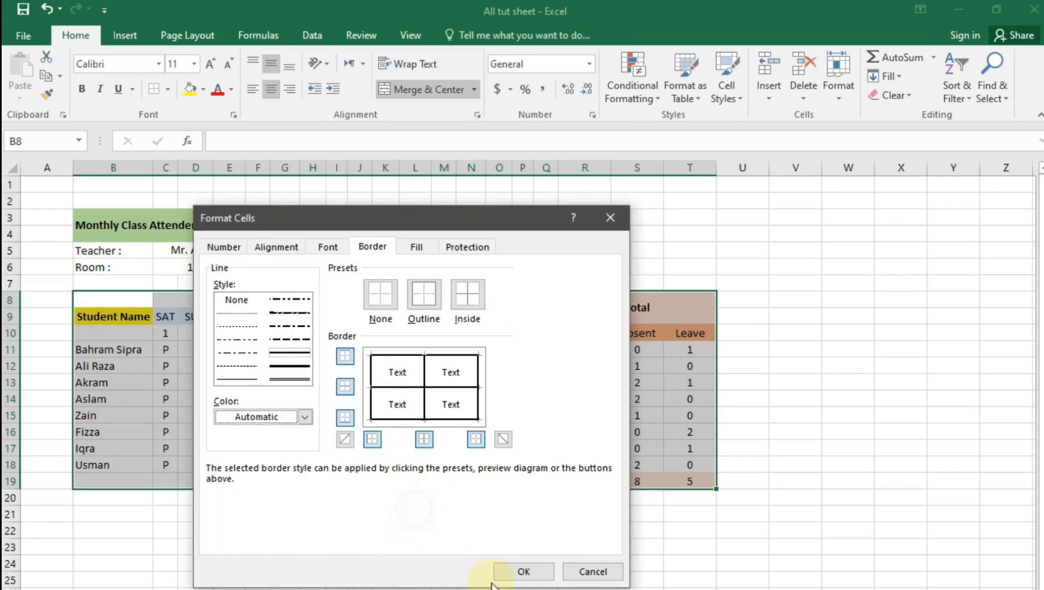
click(513, 573)
click(545, 574)
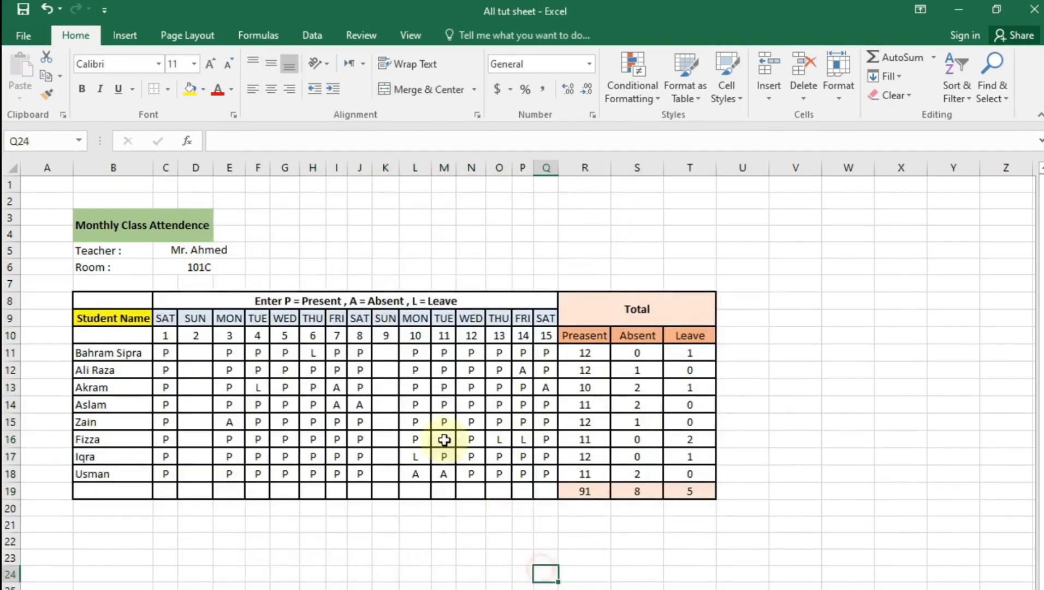
Middle-align and merge D11:D18, then type Holiday into the merged cell
click(764, 574)
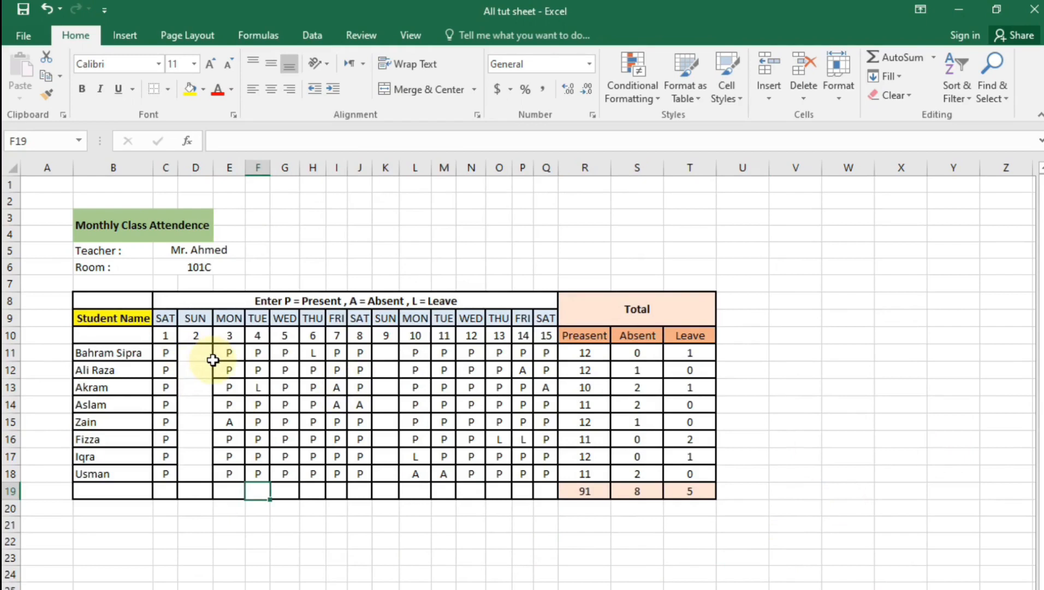
drag(204, 354, 203, 467)
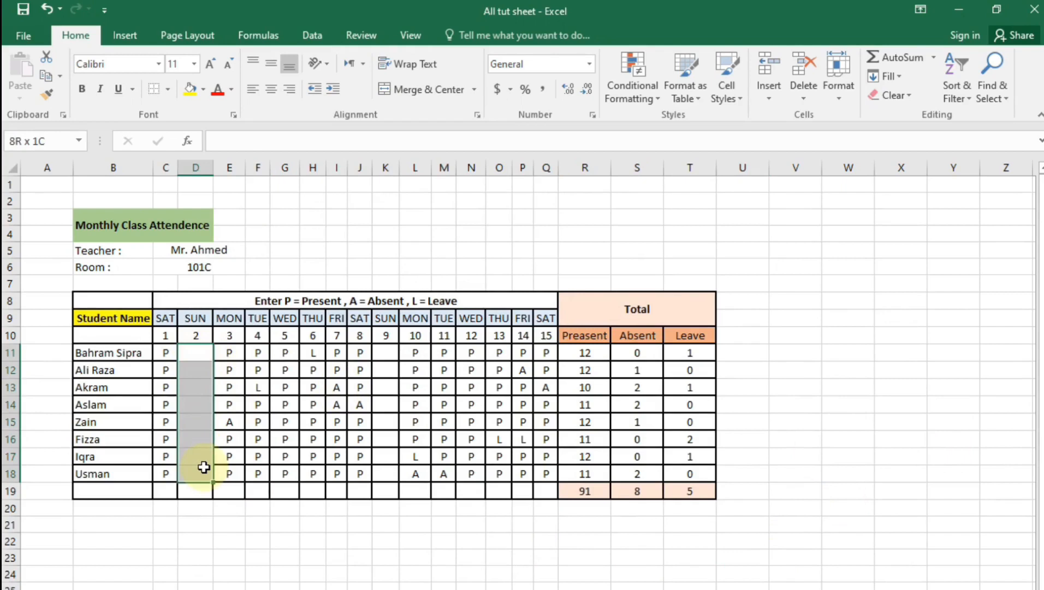
click(271, 64)
click(418, 89)
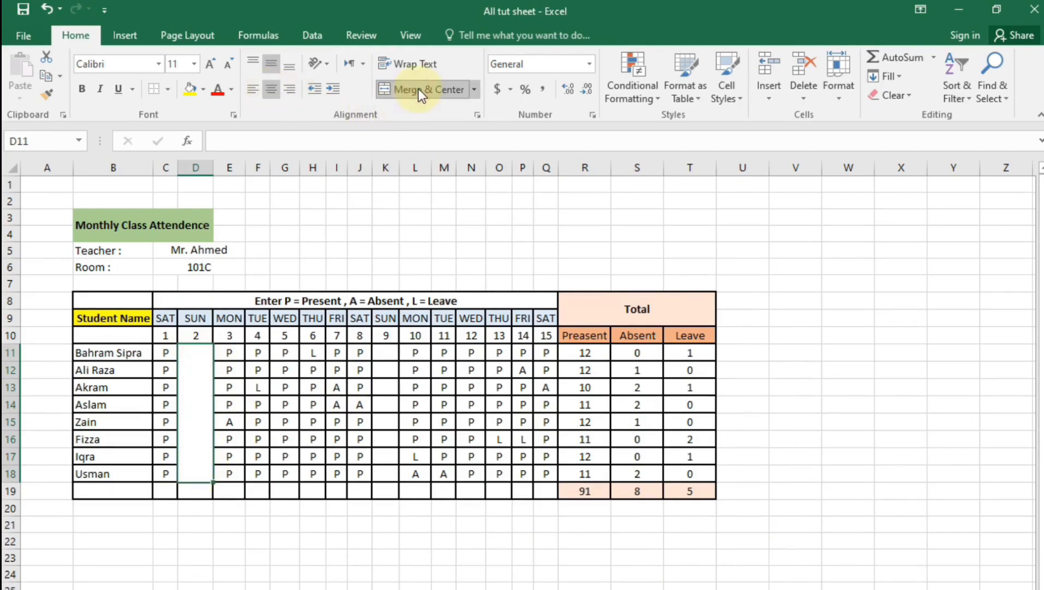
double_click(196, 418)
text(Hol)
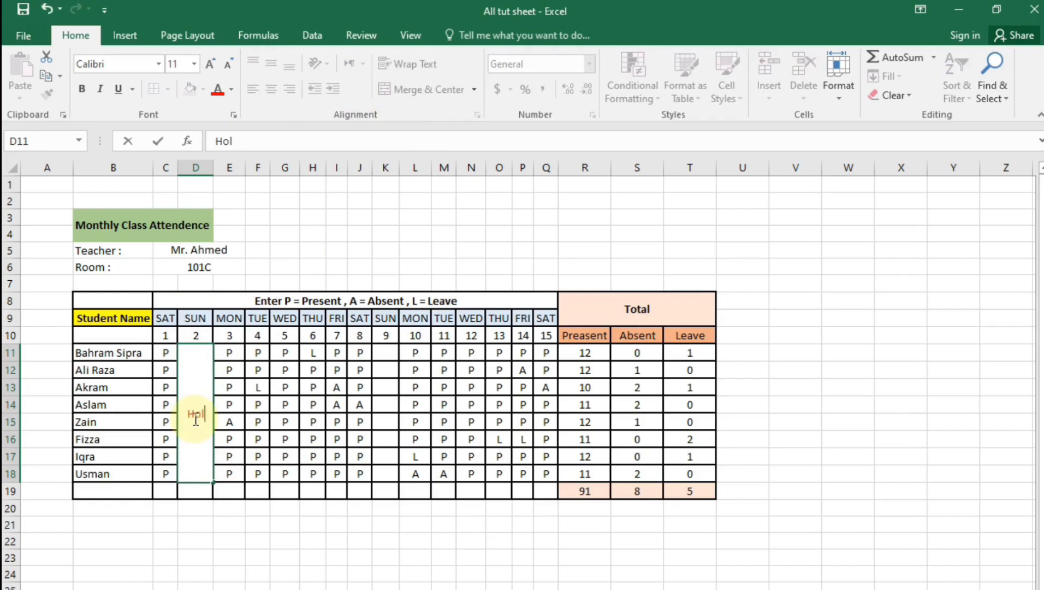
text(iday)
key(Return)
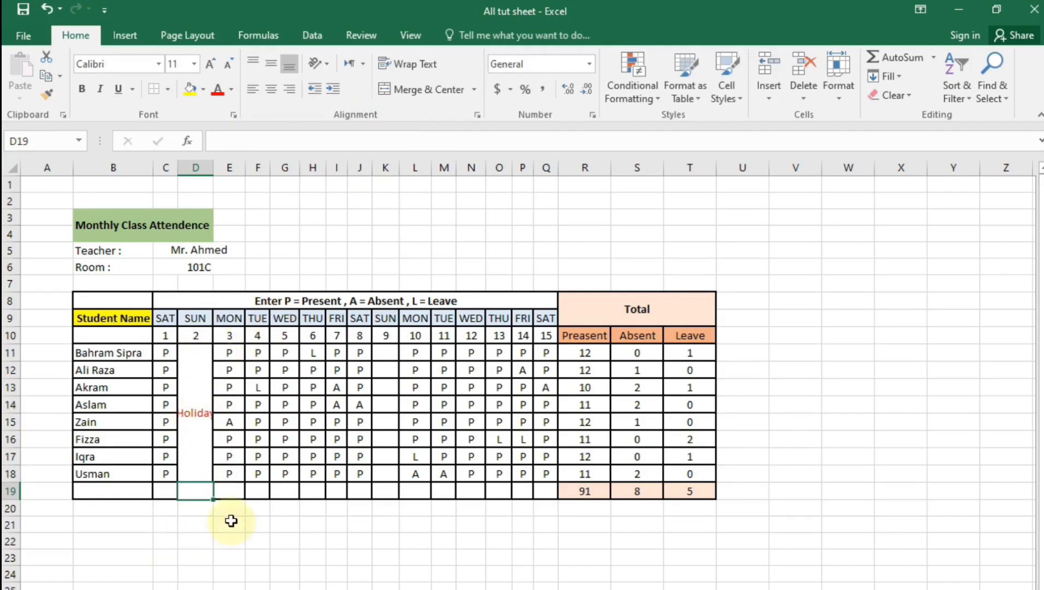
Set the Holiday text to Vertical Text orientation and colour it red
click(208, 453)
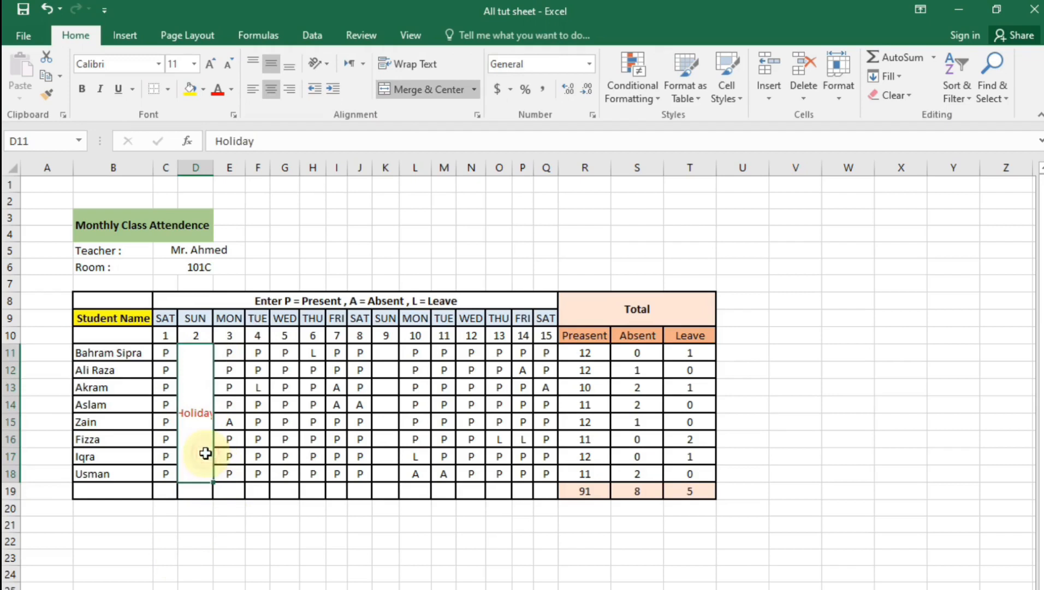
click(327, 64)
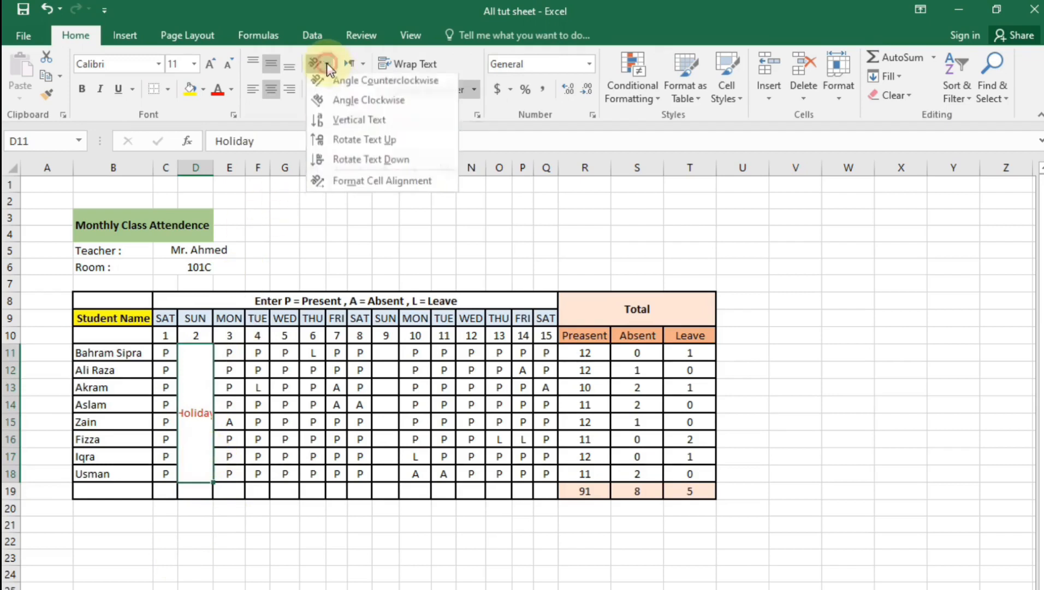
click(354, 124)
click(335, 584)
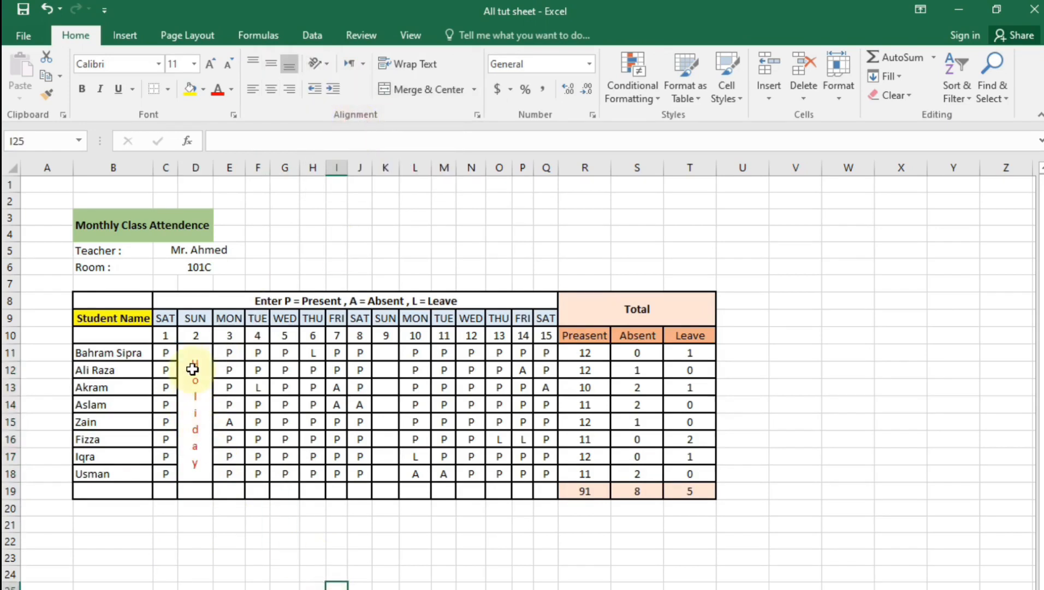
click(471, 574)
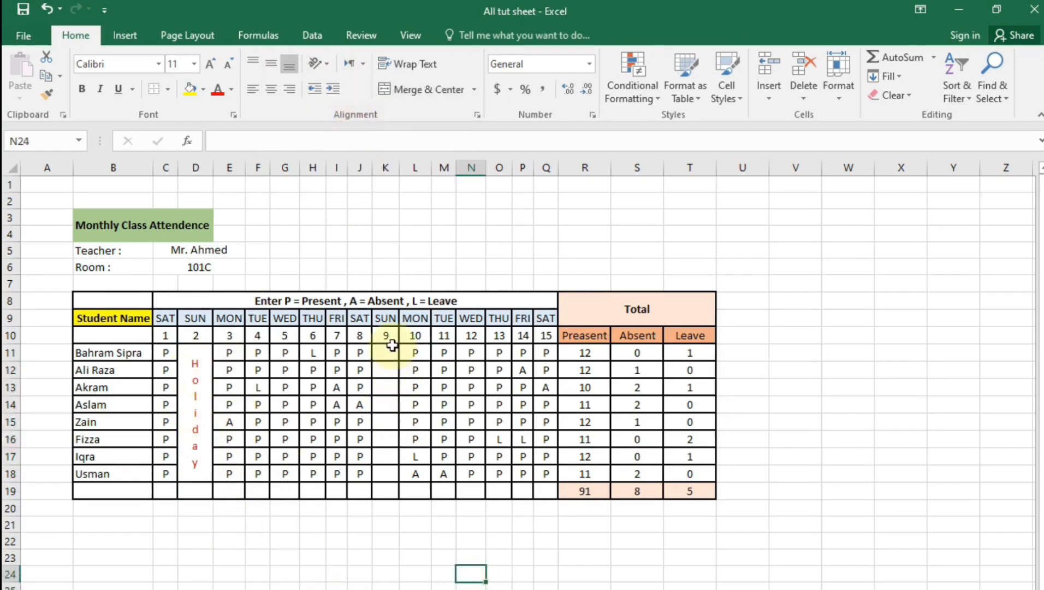
click(196, 419)
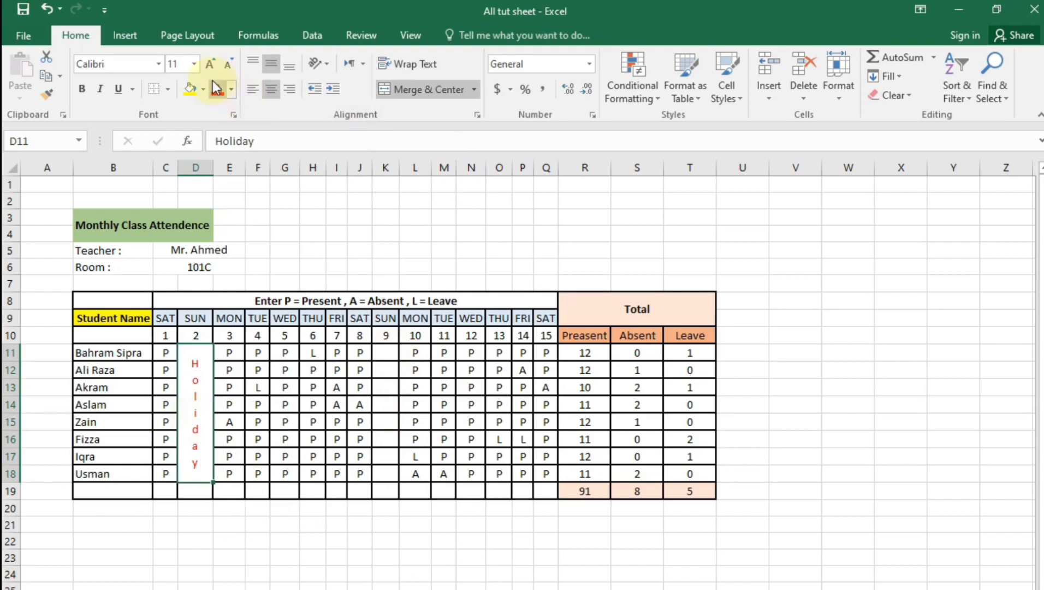
click(231, 89)
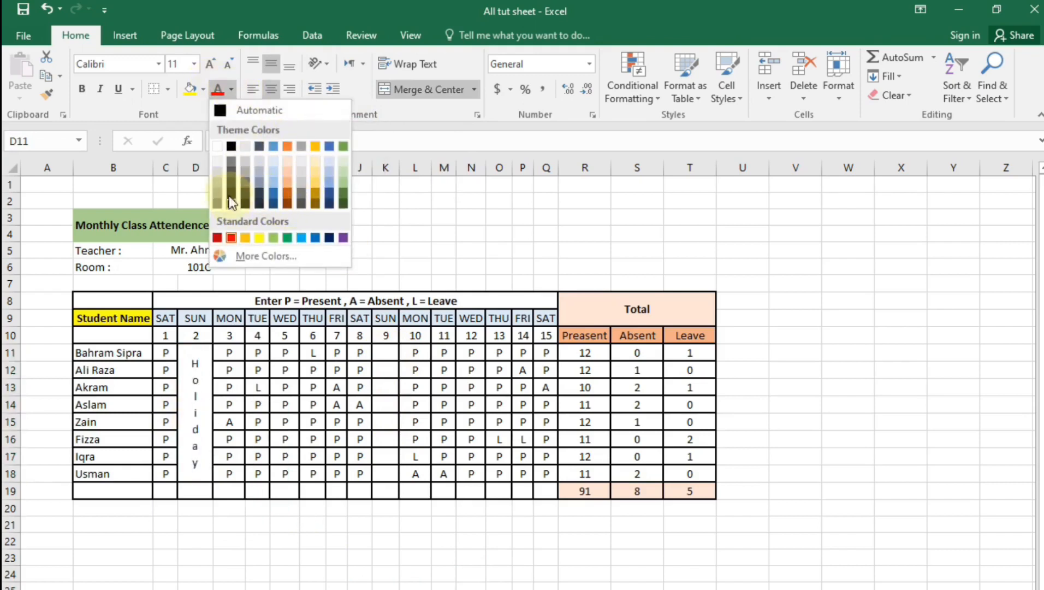
click(231, 238)
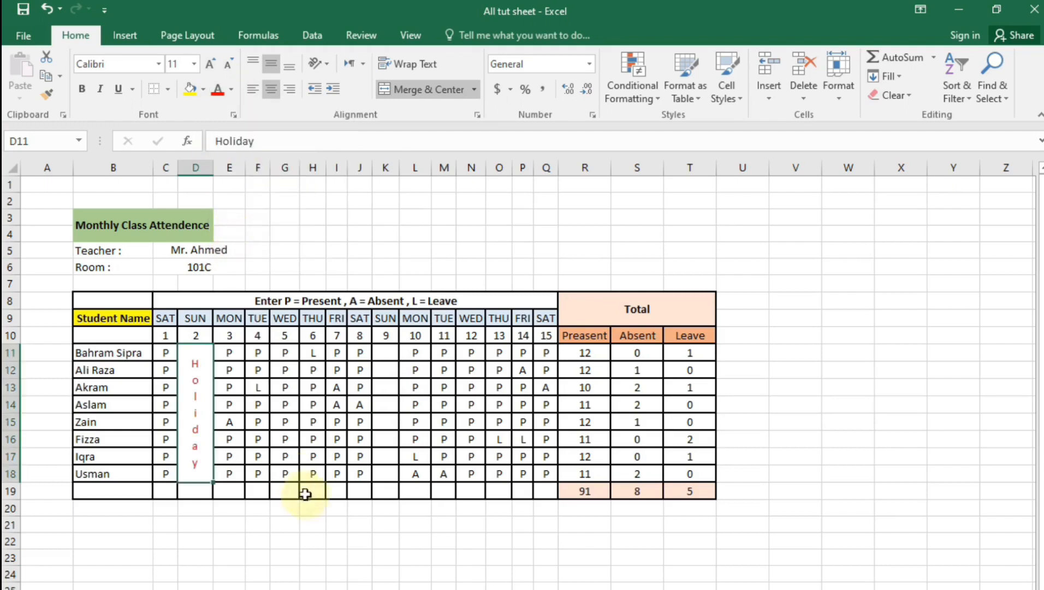
drag(391, 358, 388, 473)
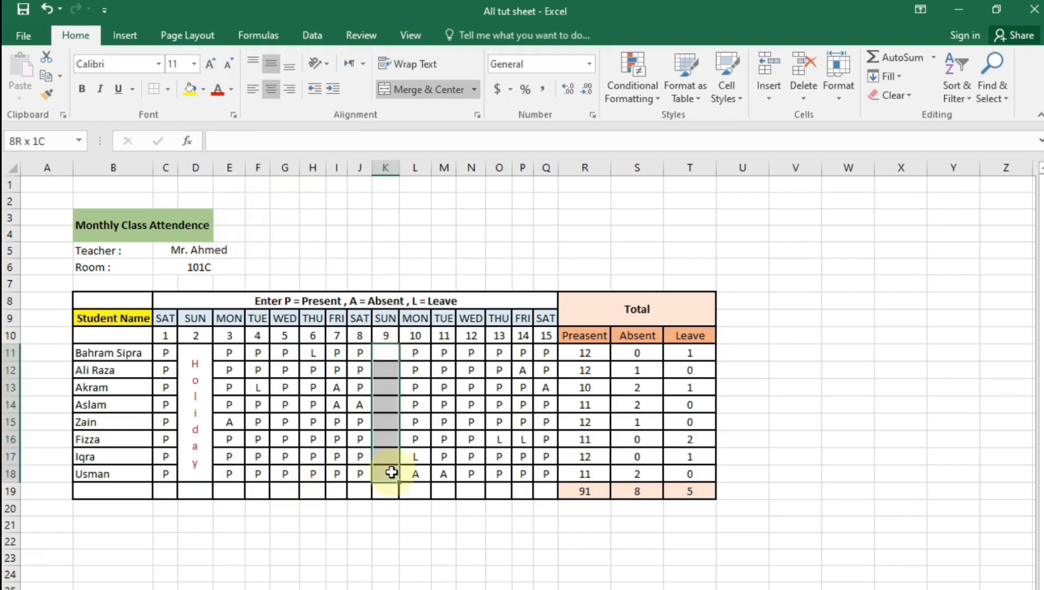
Merge K11:K18 and enter Holiday in the merged day-9 cell
click(380, 92)
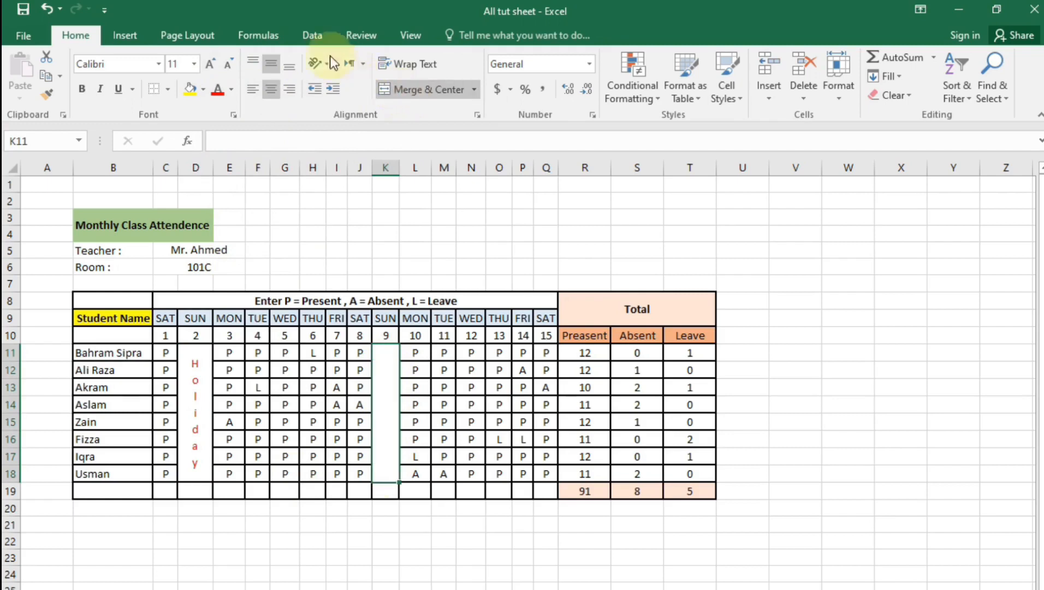
double_click(396, 359)
text(Holiday)
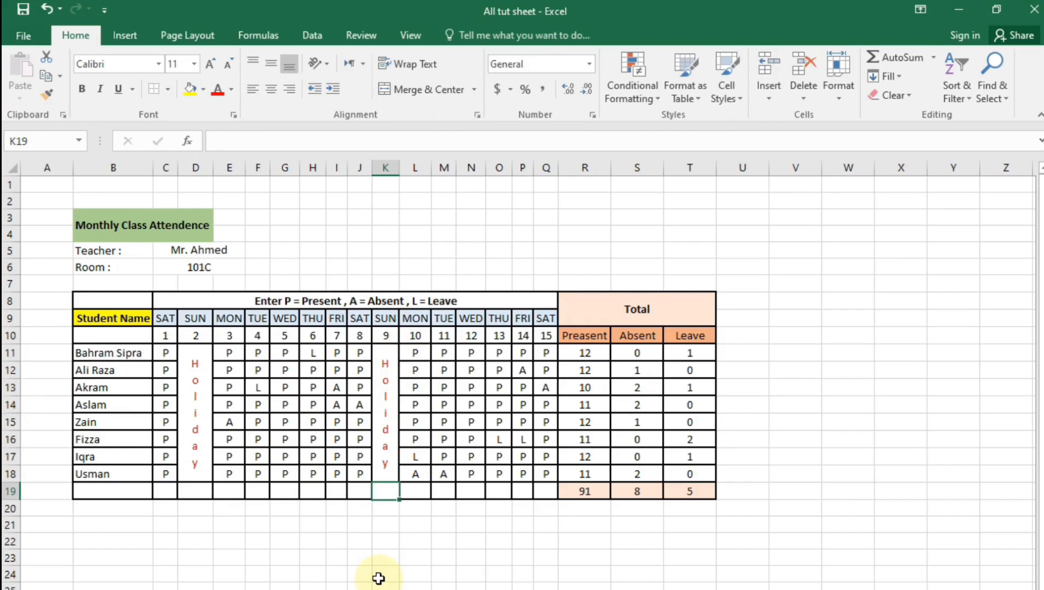
click(498, 557)
click(585, 353)
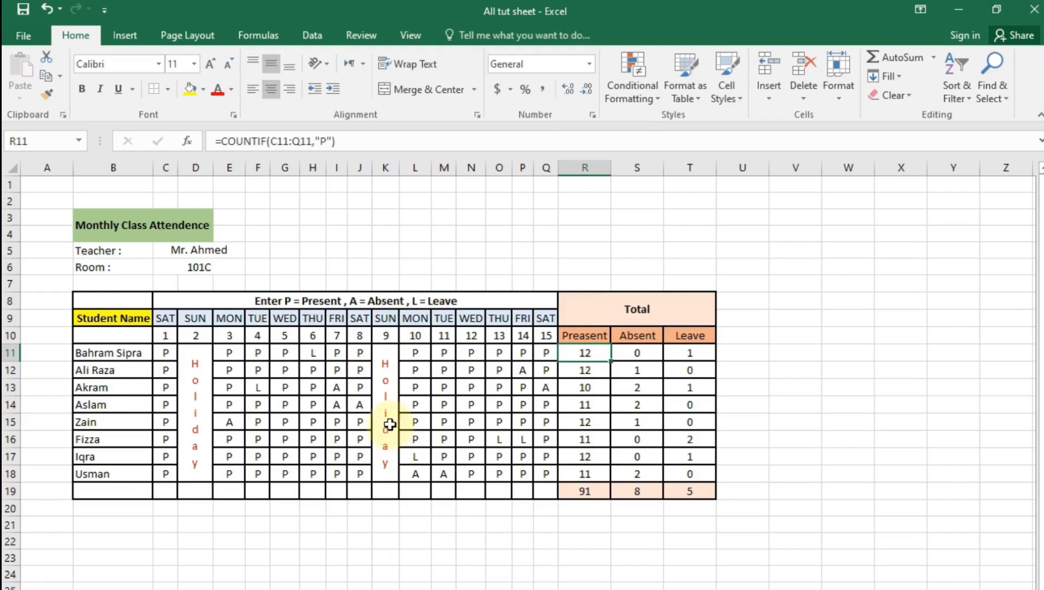
click(665, 321)
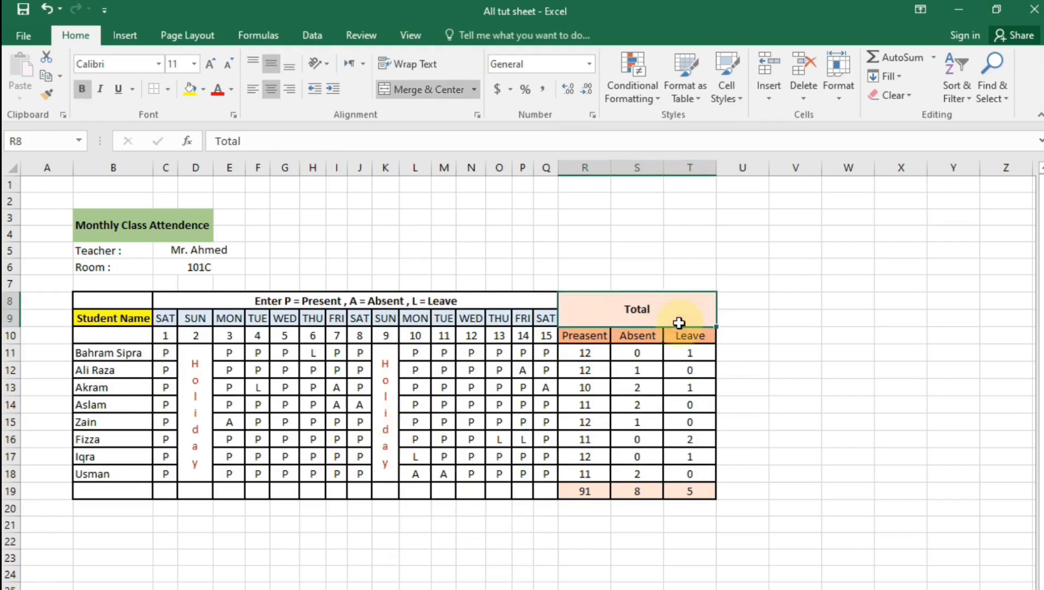
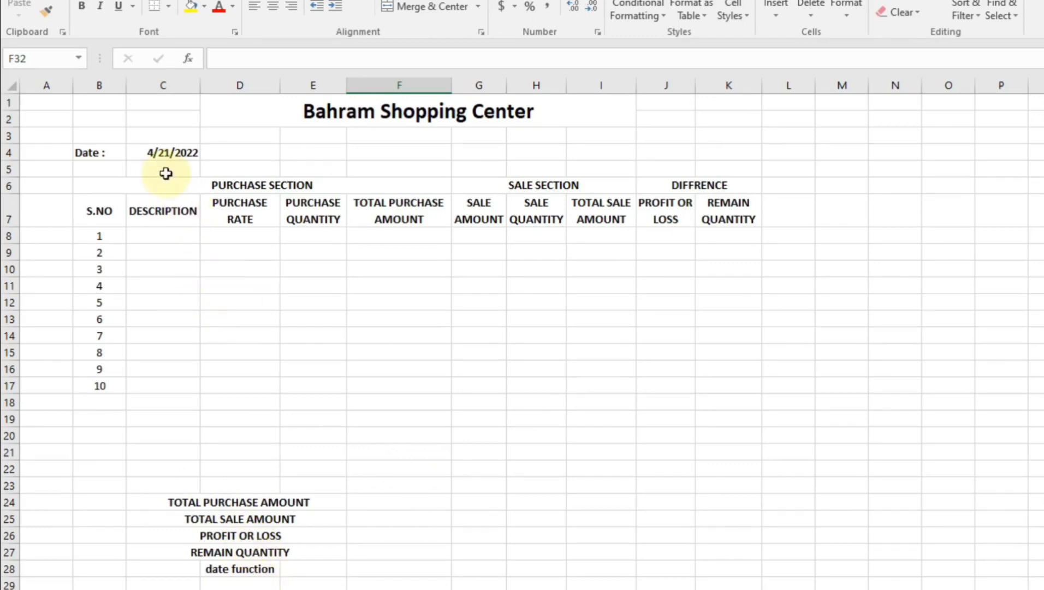
Fill header cells C7, D7, E7, G7 and H7 with a light orange colour
click(158, 156)
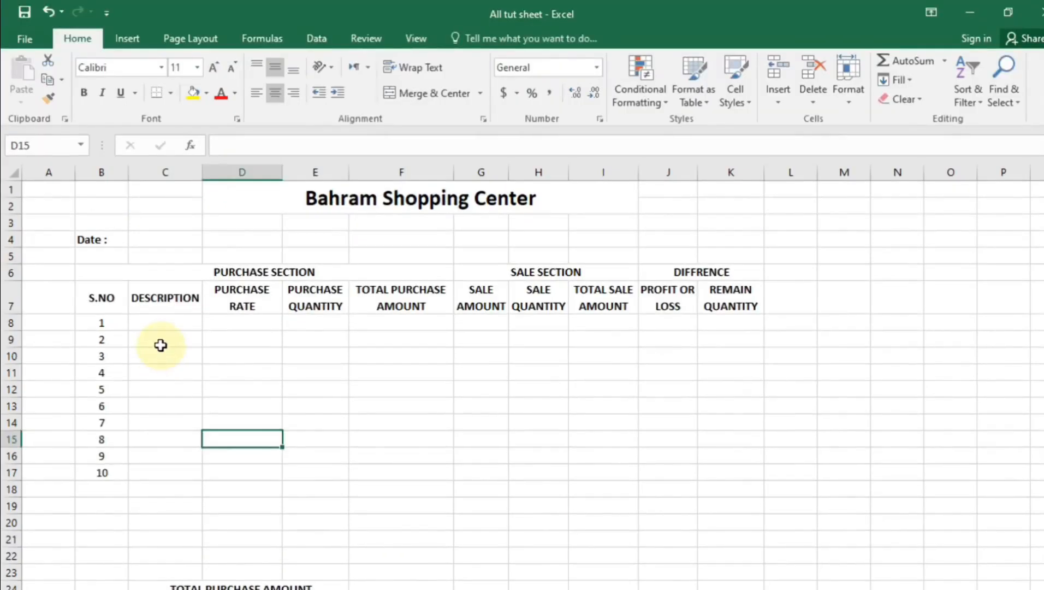
click(157, 305)
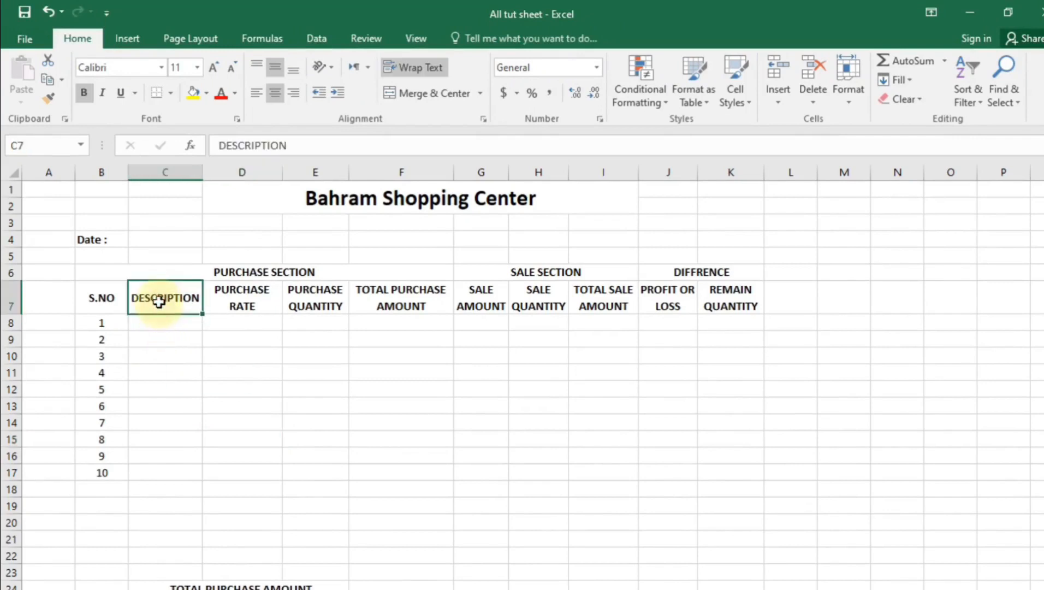
ctrl+click(257, 298)
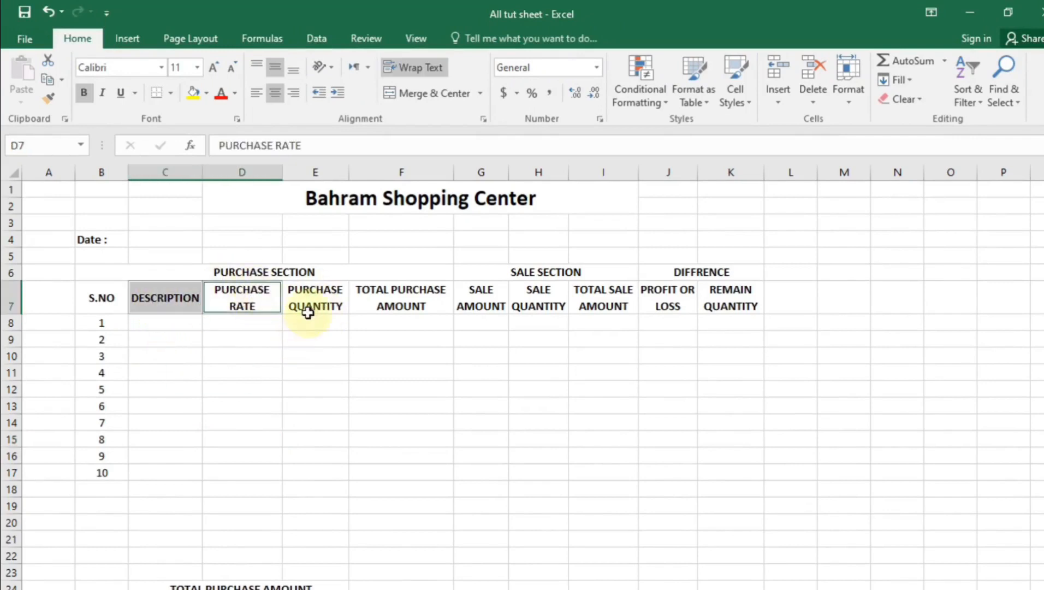
ctrl+click(345, 308)
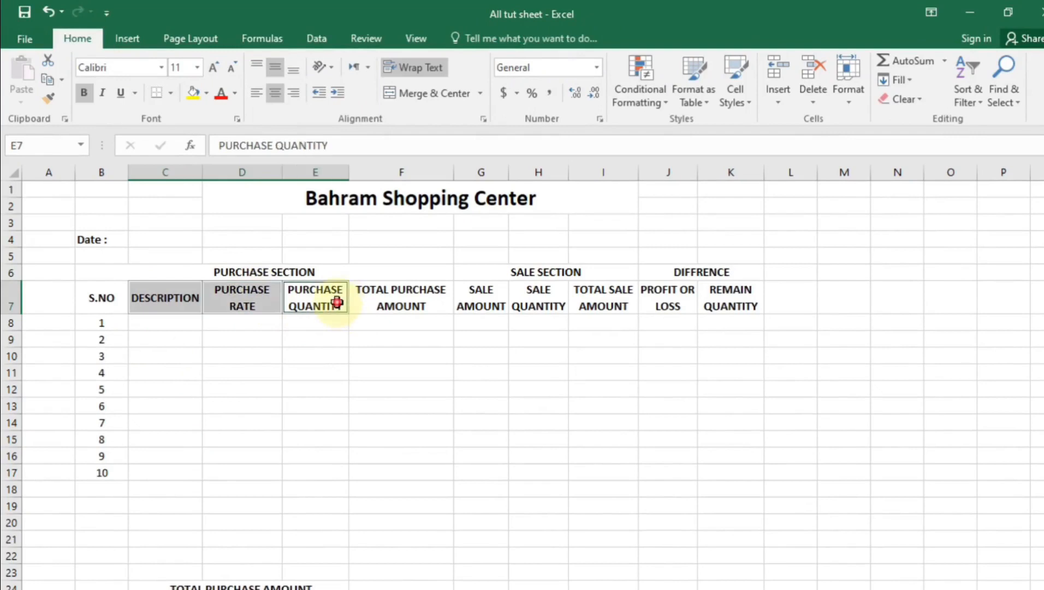
ctrl+click(462, 299)
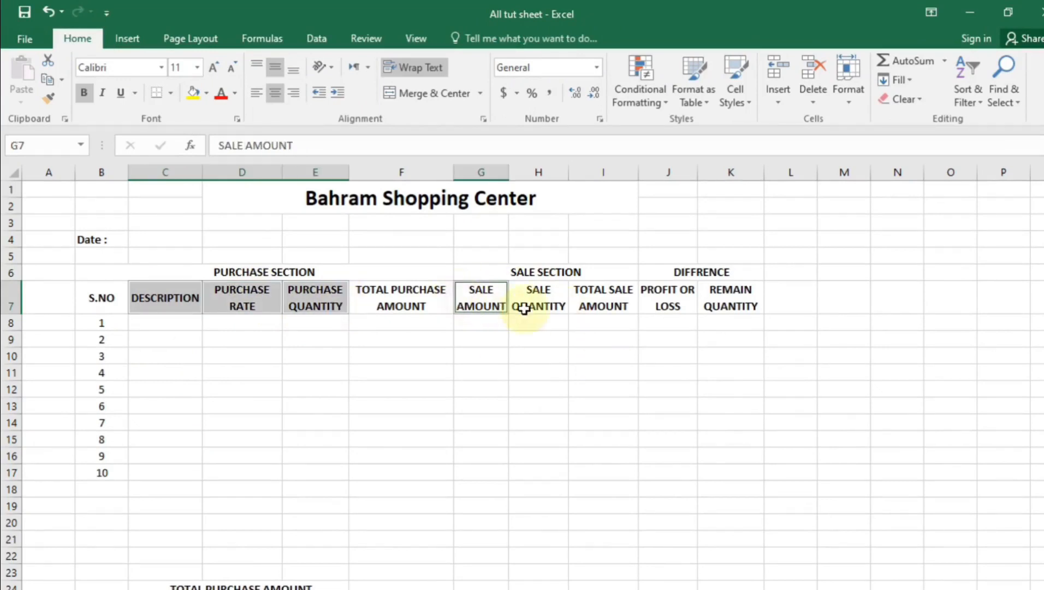
ctrl+click(554, 297)
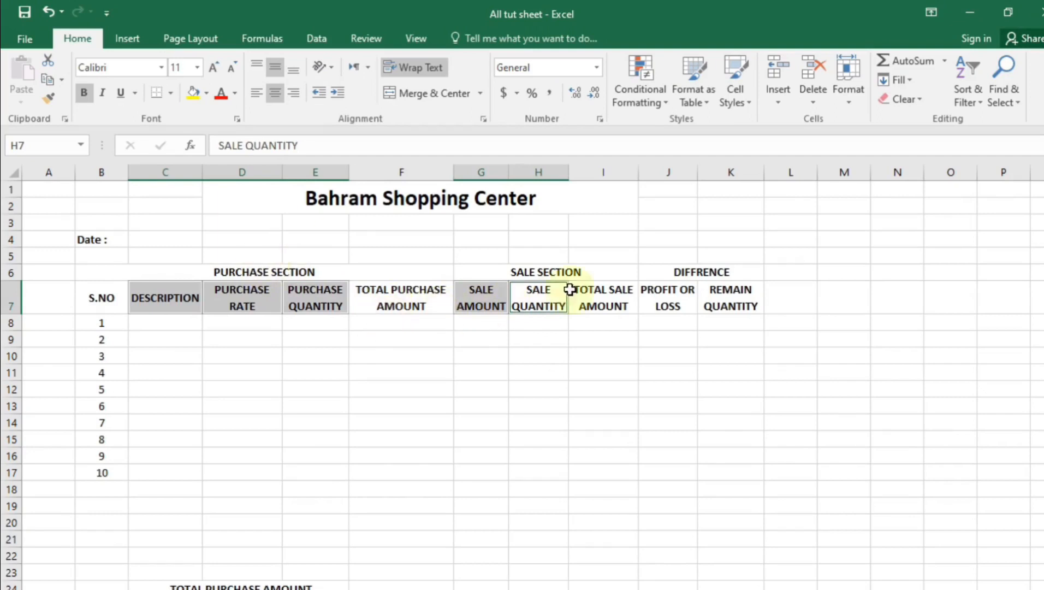
click(207, 94)
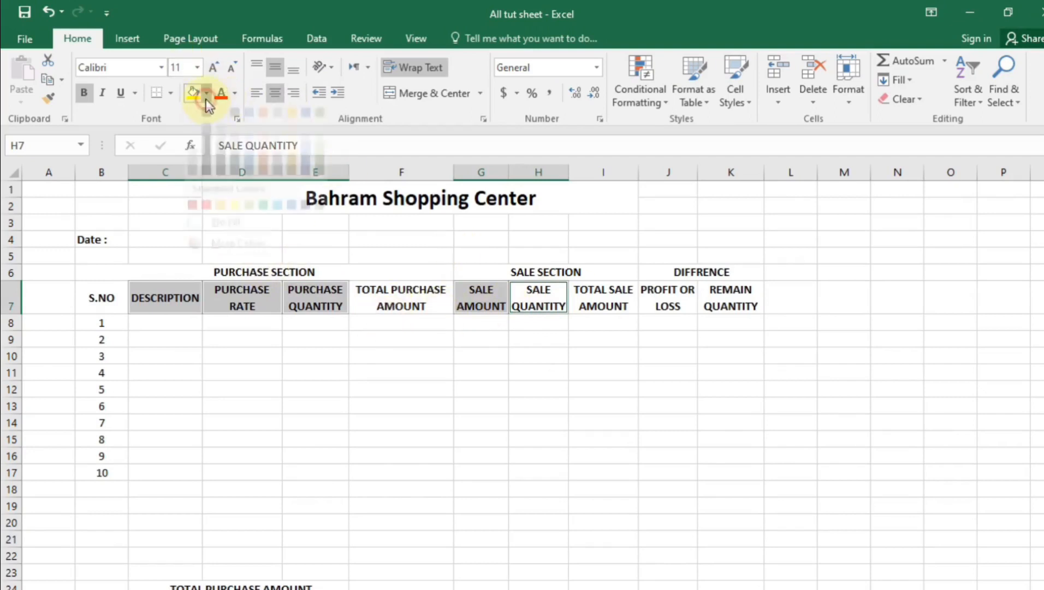
click(263, 167)
click(170, 328)
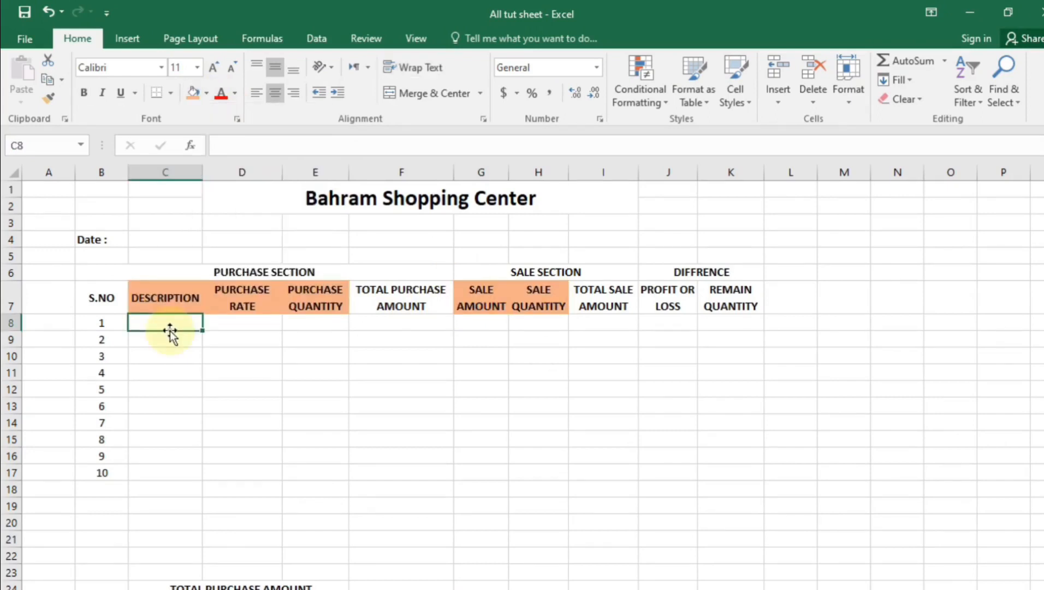
Enter Hair oil, face wash and Fair & Lovely in C8 to C10
text(Hair oil)
key(Return)
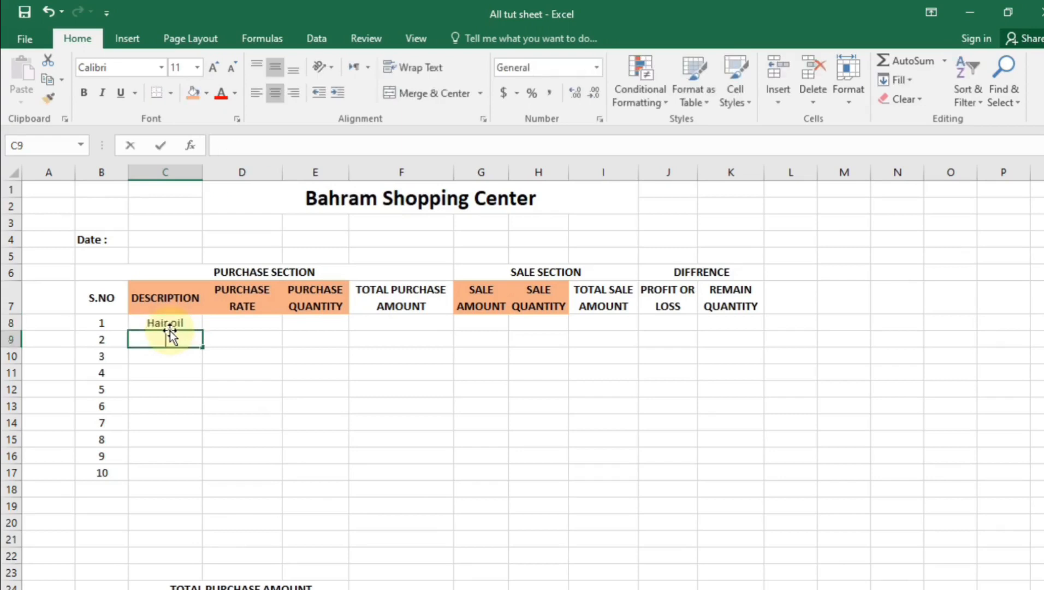
text(D)
key(BackSpace)
key(BackSpace)
text(fa)
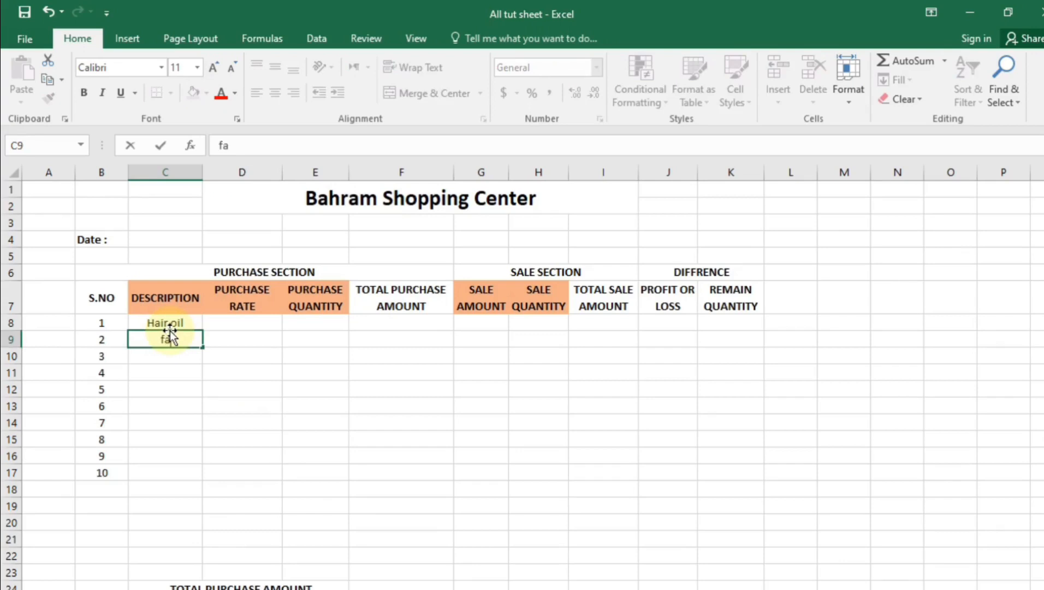
text(ce wash)
key(Return)
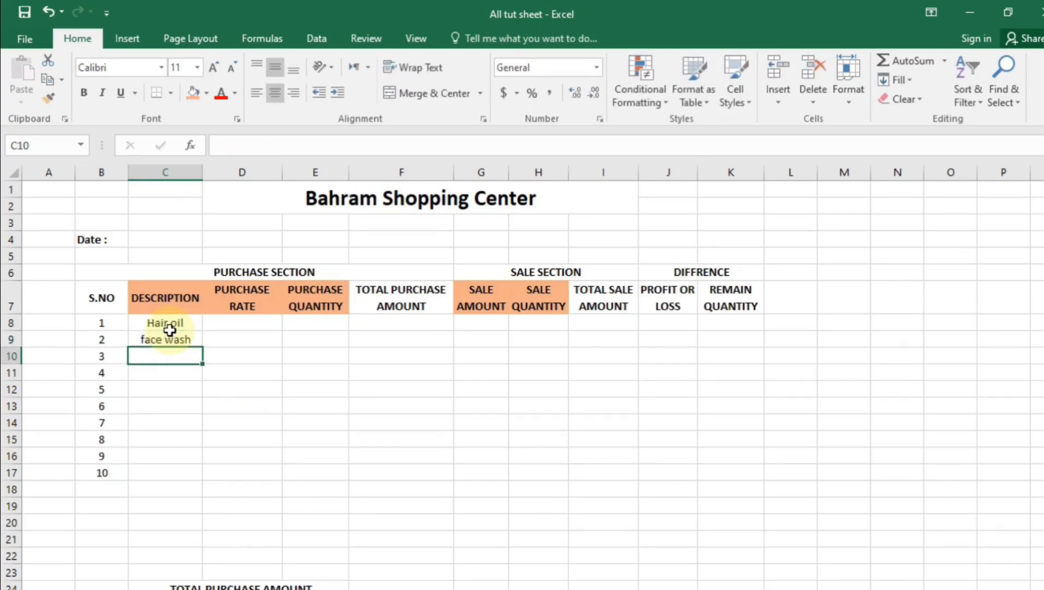
text(Fair)
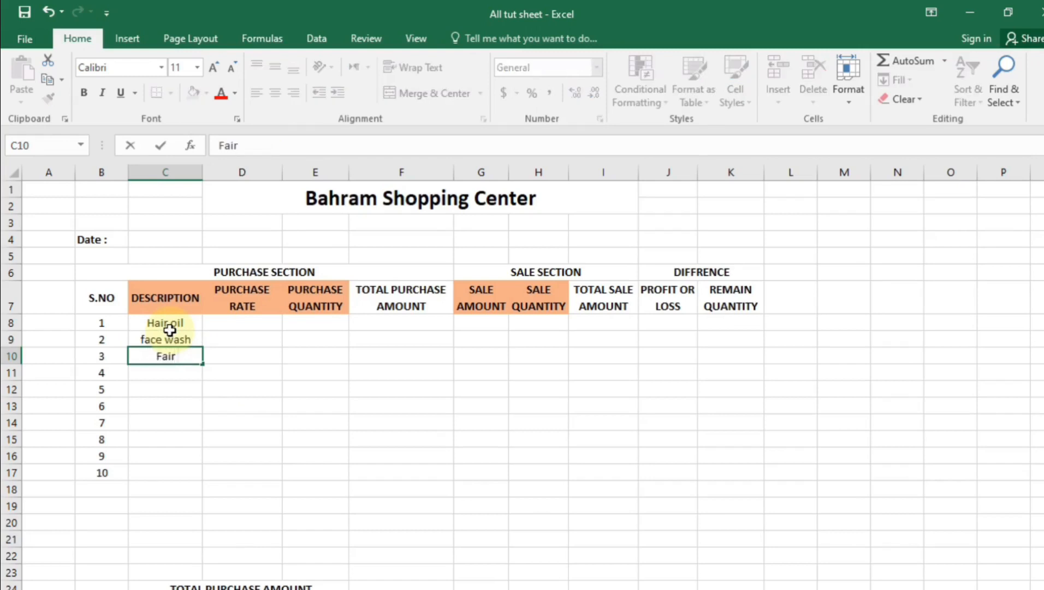
text( & Lovely)
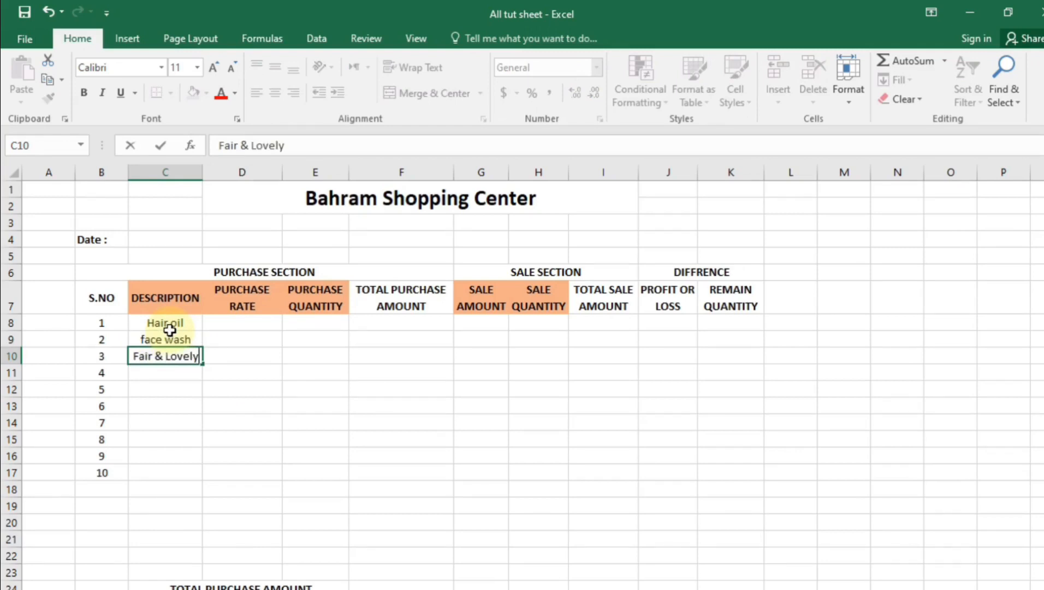
key(Return)
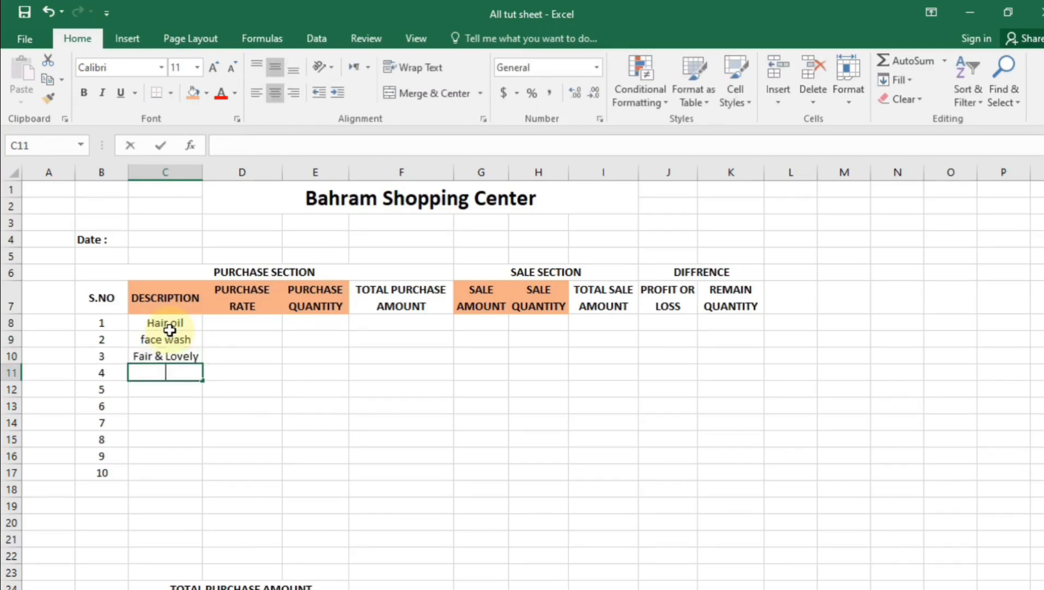
Enter Beauty Soap, Shampo and Beauty cream in C11 to C13
text(Beauy)
key(BackSpace)
text(ty S)
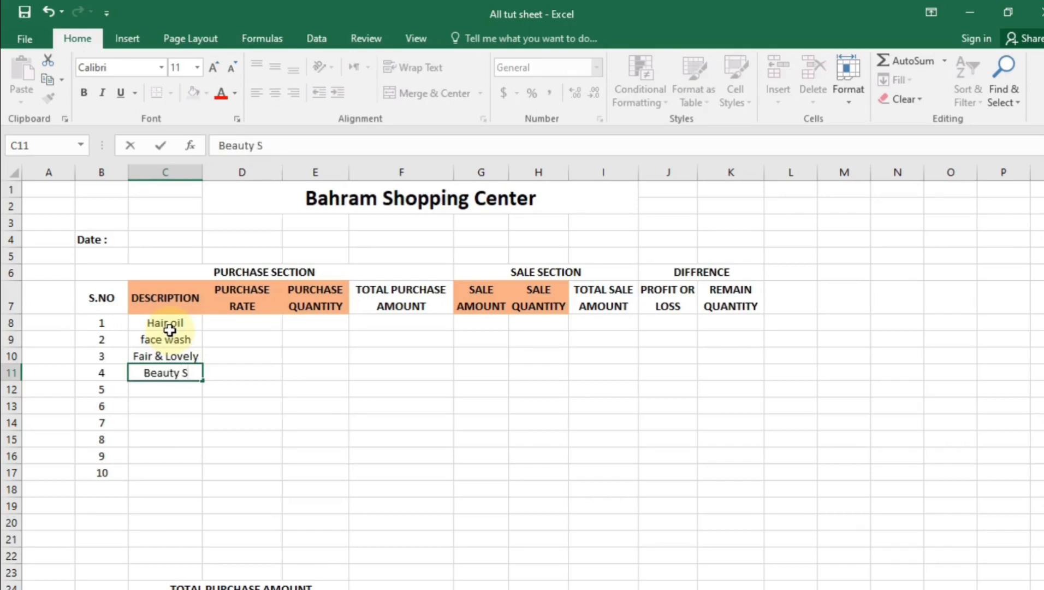
text(oap)
key(Return)
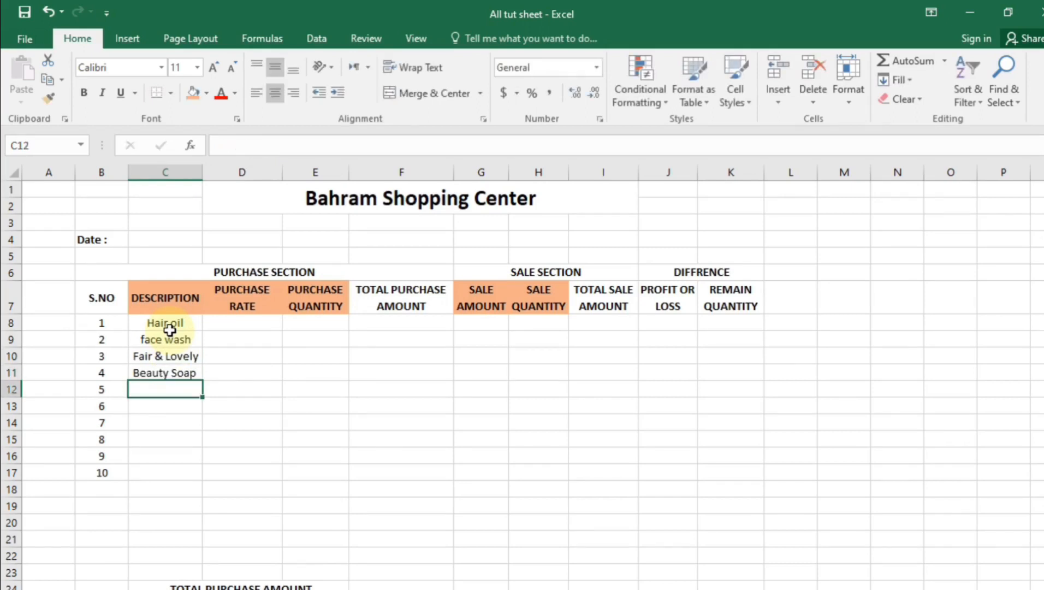
text(Shampo)
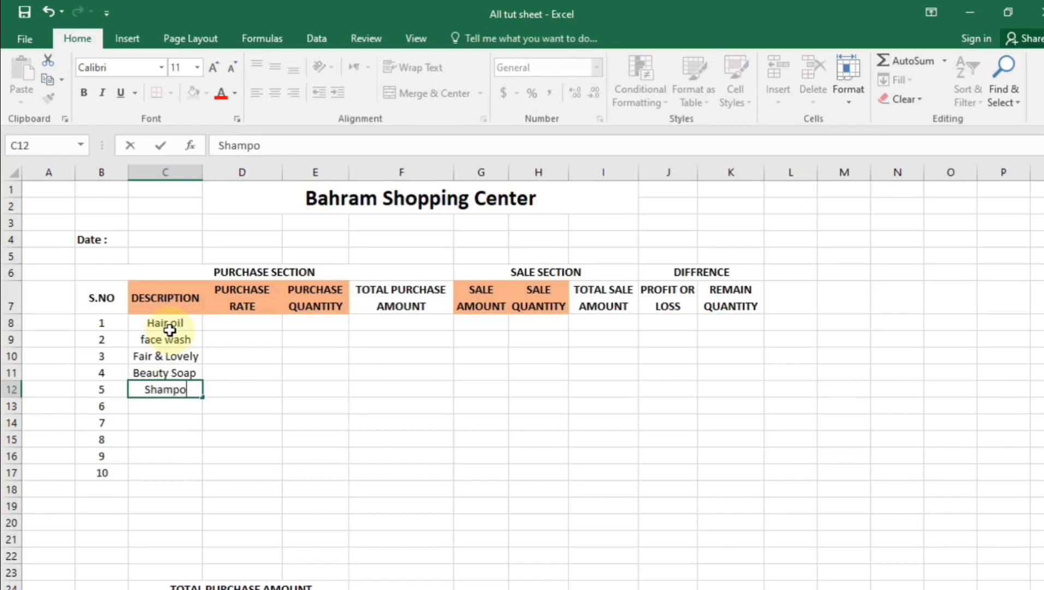
key(Return)
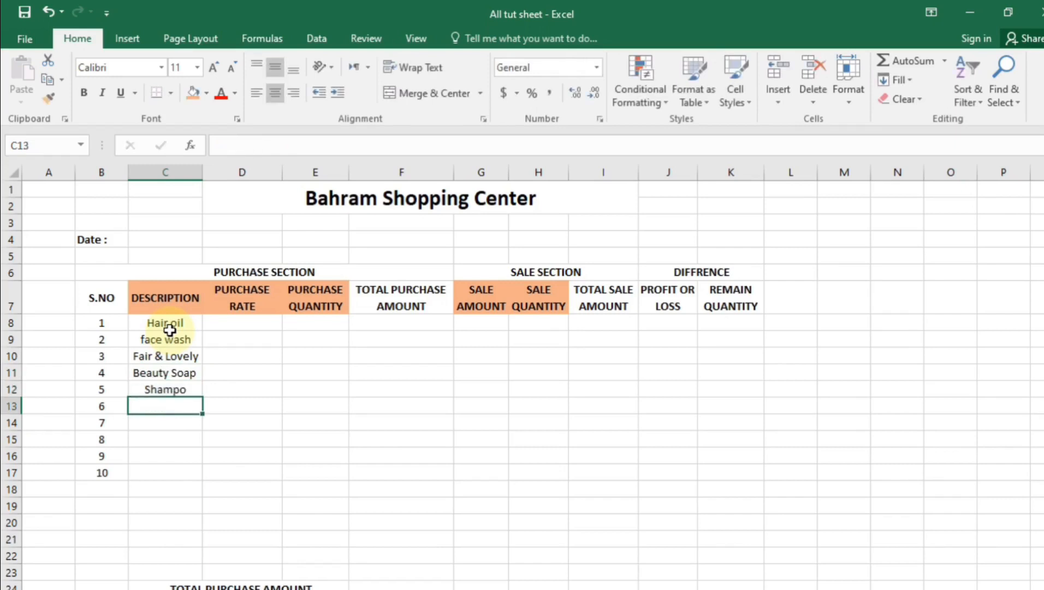
text(Beauty)
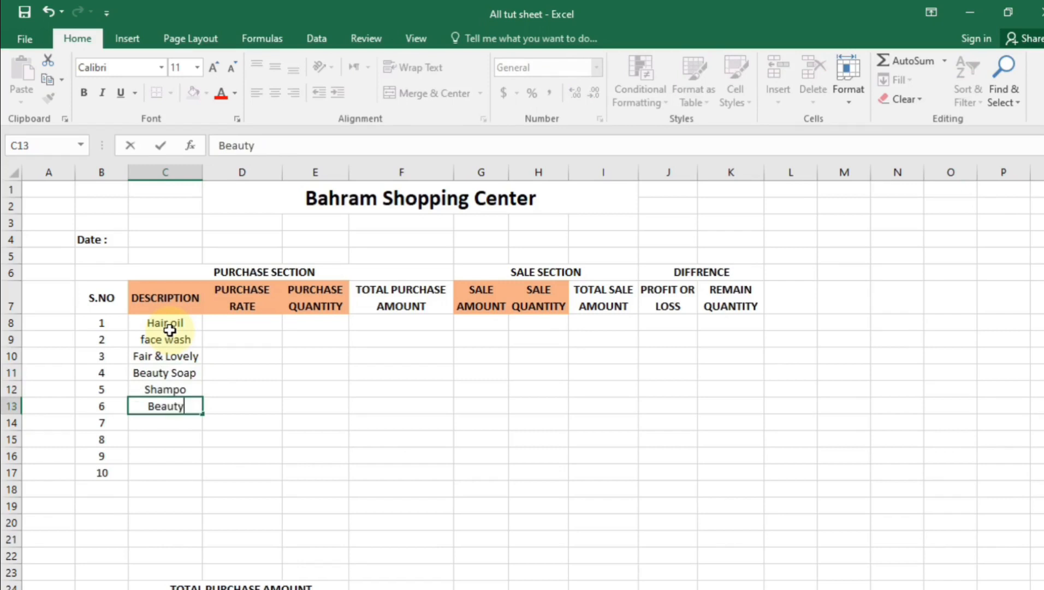
text( cream)
key(ctrl+Return)
key(Return)
Enter Thooth paste, Thoth Brush, Hair gel and Perfume in C14 to C17
text(Thoo)
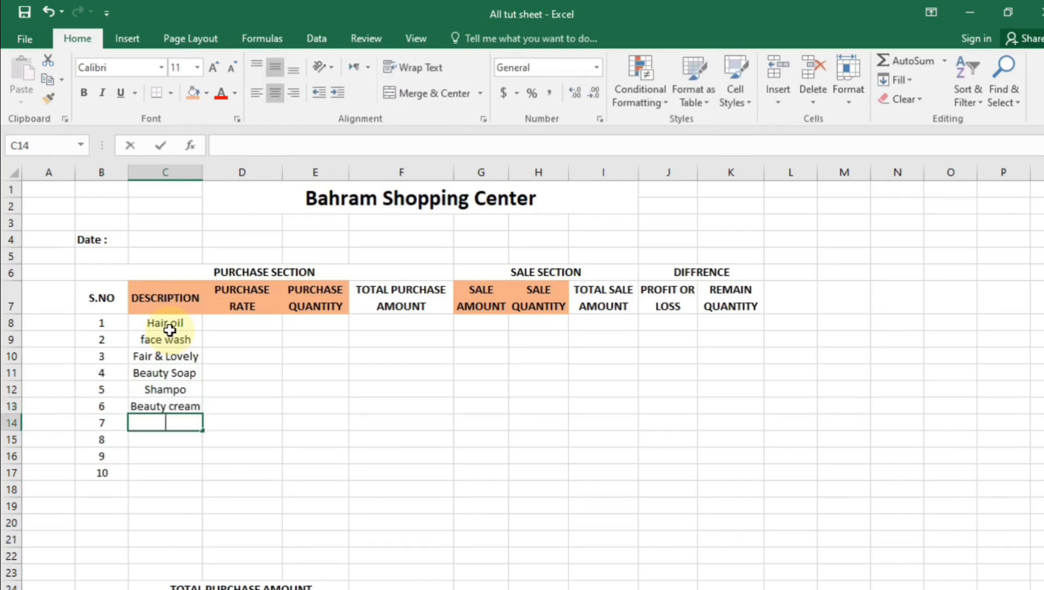
text(th )
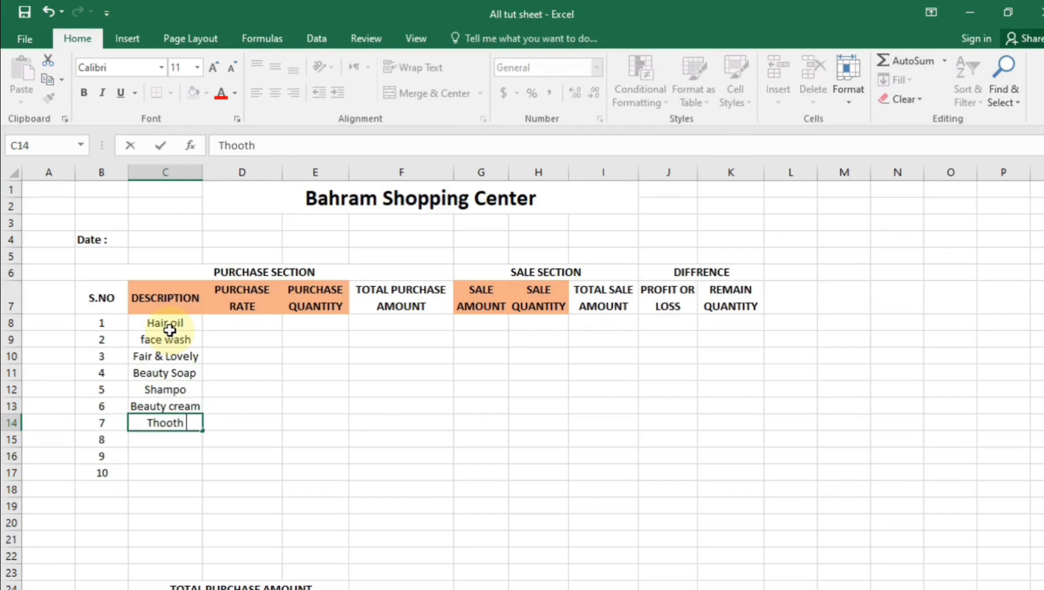
text(paste)
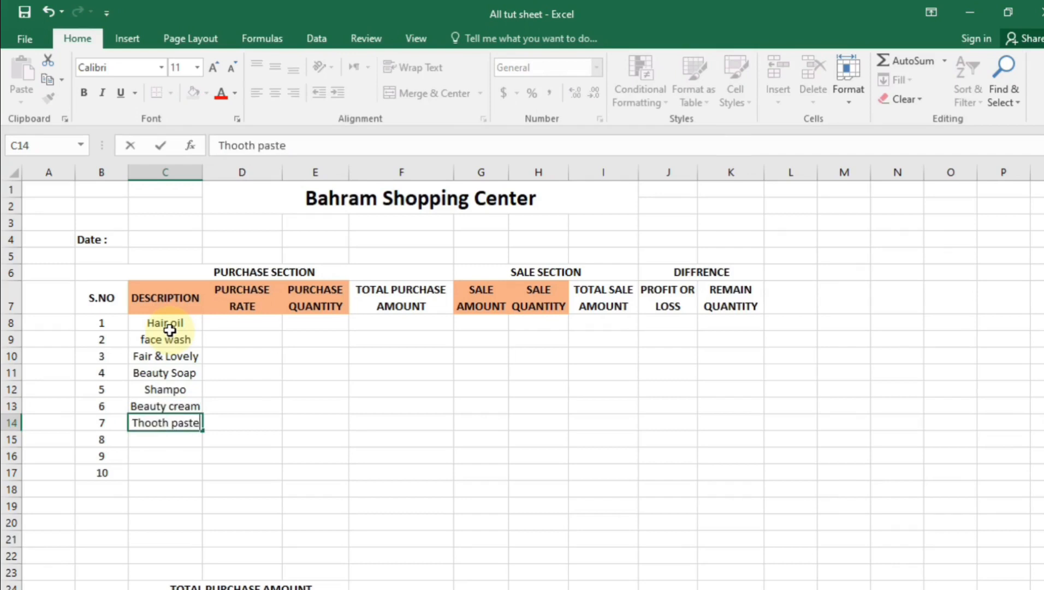
key(Return)
key(BackSpace)
text(Th)
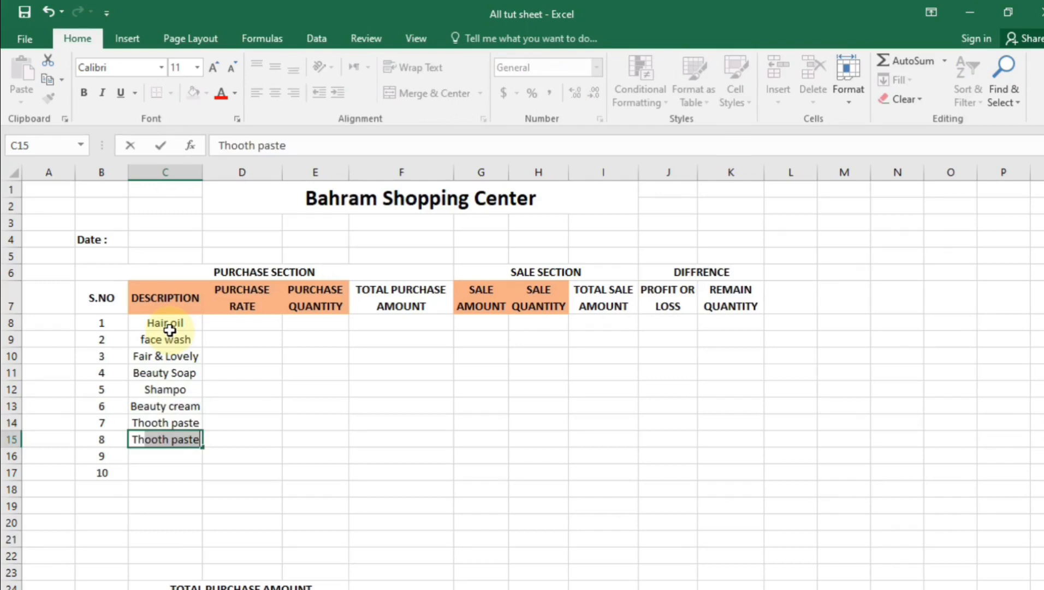
text(oth Brush)
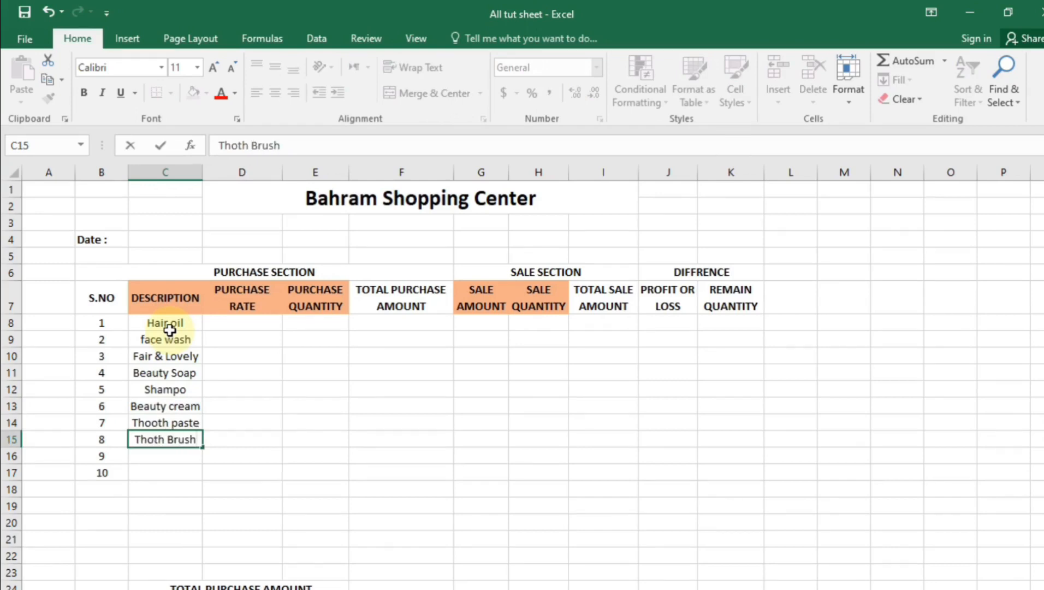
key(Return)
text(HAir)
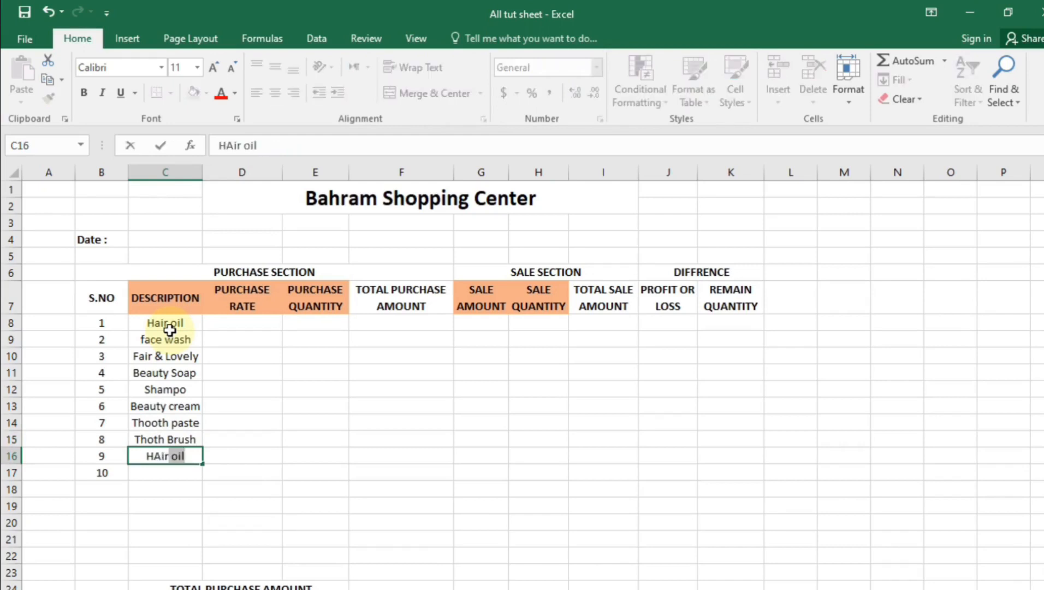
text(gel)
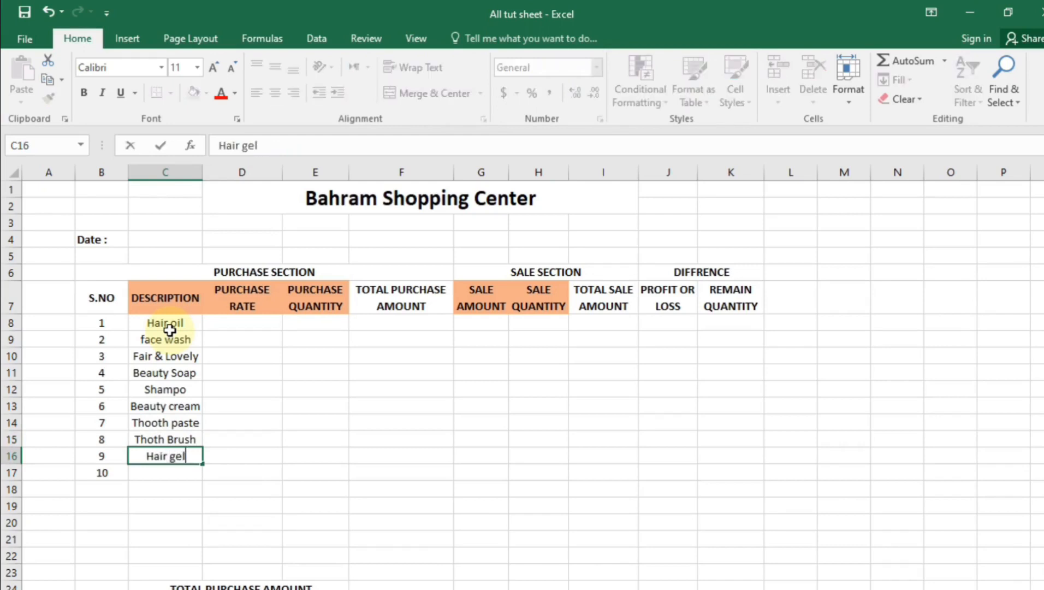
key(Return)
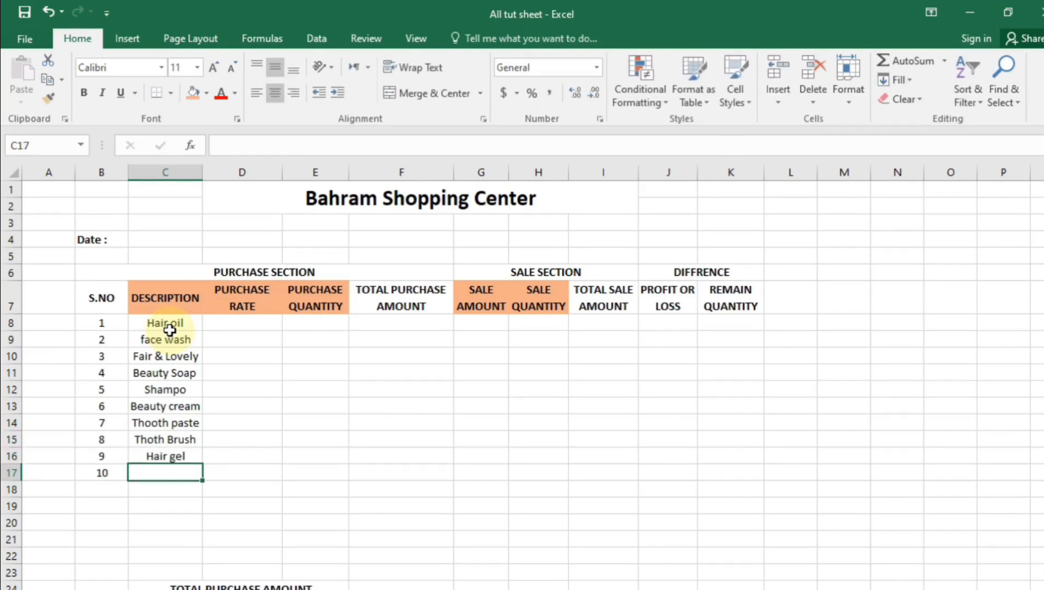
key(BackSpace)
text(Perfume)
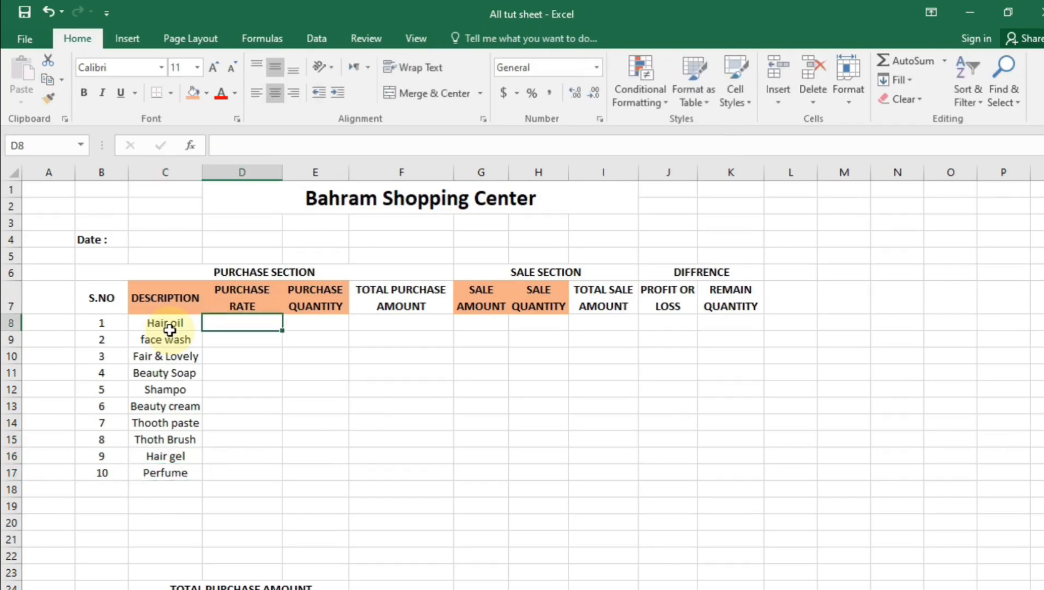
Enter Hair oil's purchase rate 375, quantity 15, sale amount 420 and sale quantity 12
text(375)
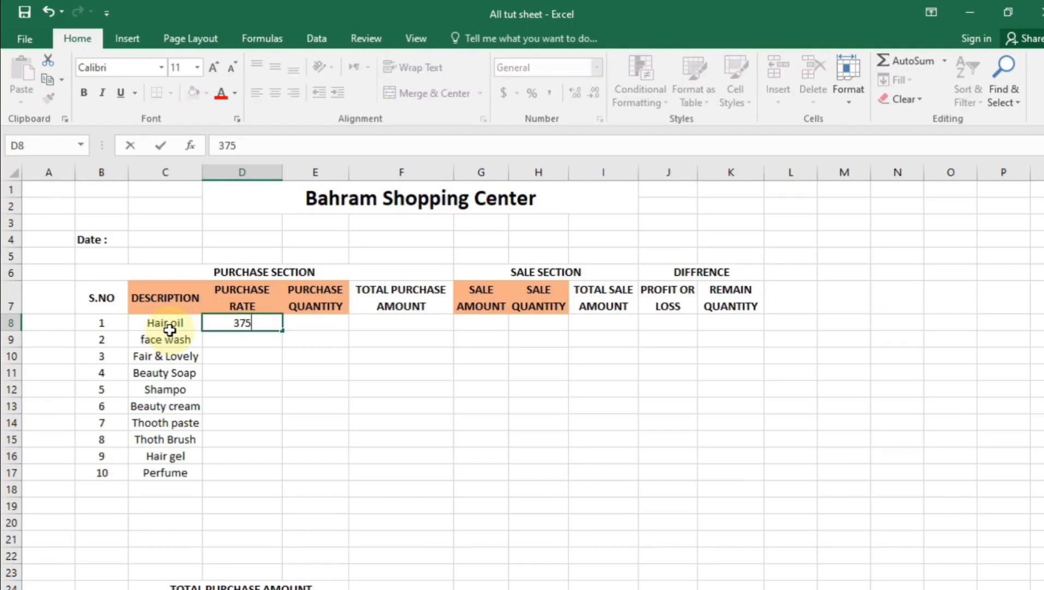
key(Tab)
key(BackSpace)
text(15)
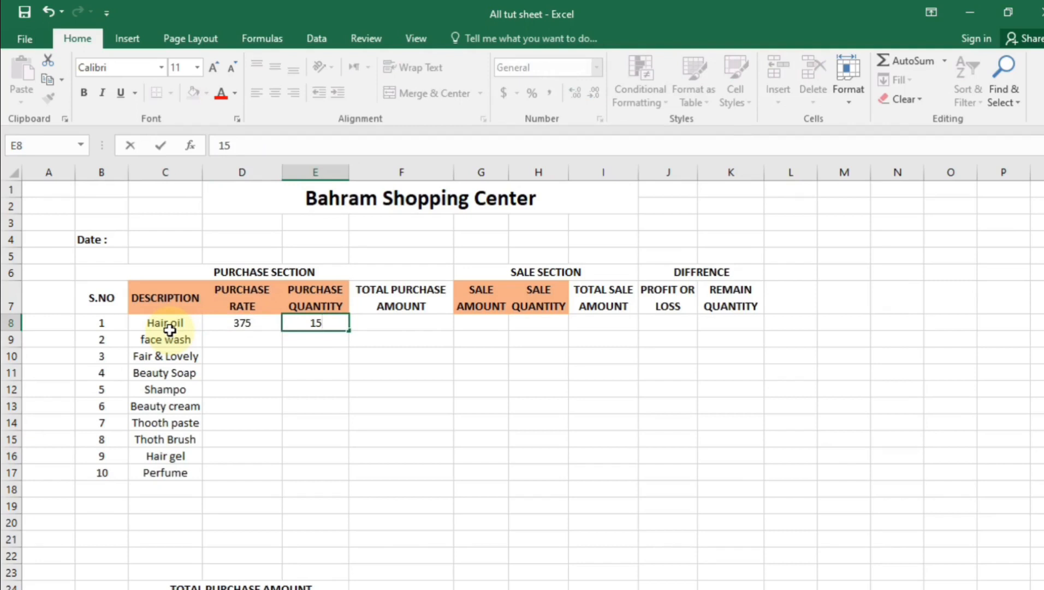
key(Return)
key(Up)
key(Right)
key(Right)
key(Right)
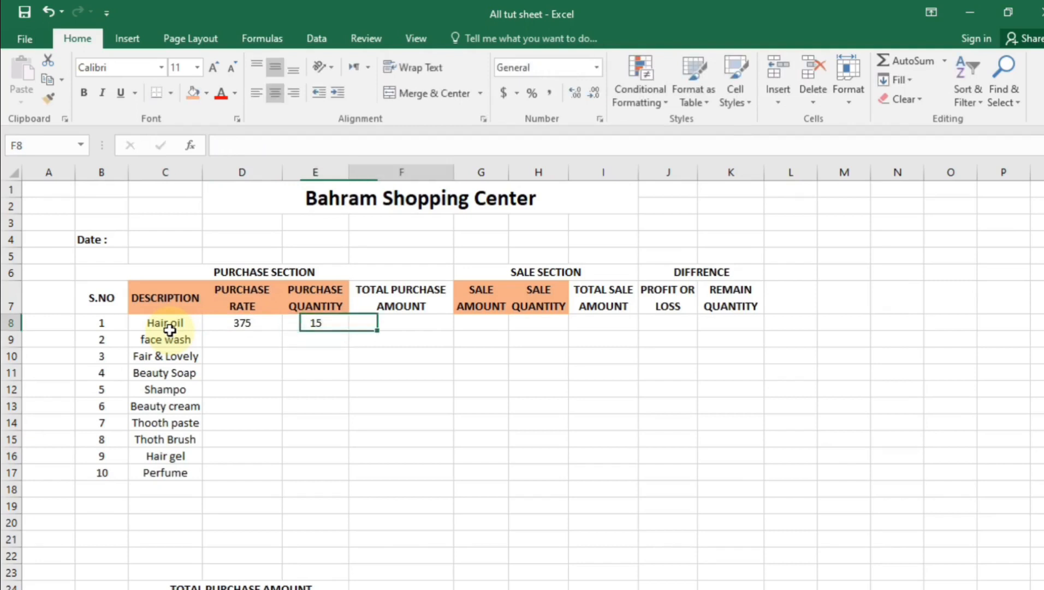
key(Left)
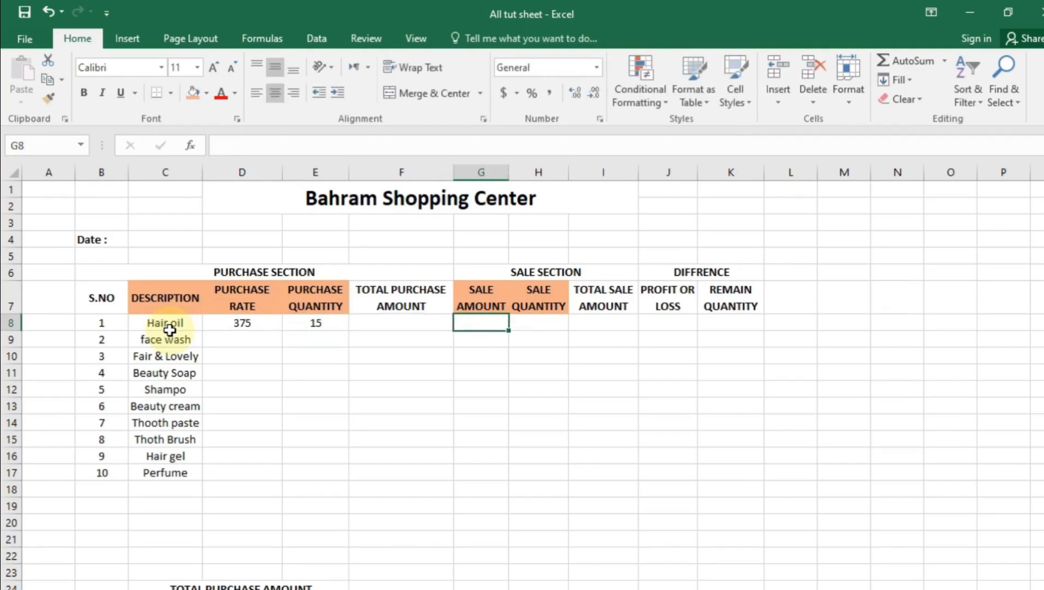
text(420)
key(Tab)
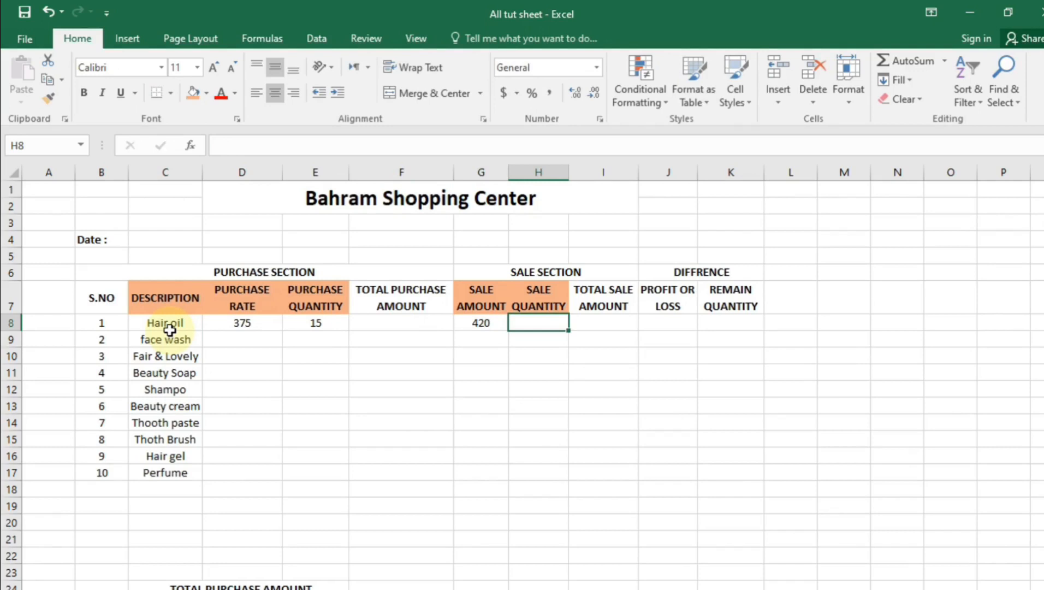
text(12)
key(Return)
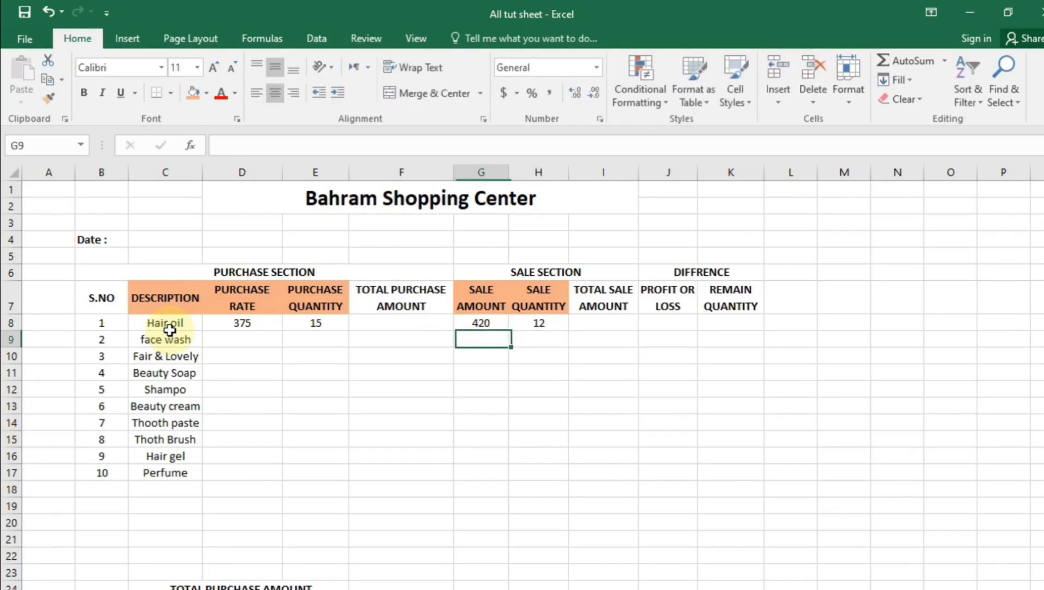
Enter face wash's purchase rate 150, quantity 20, sale amount 170 and sale quantity 17
key(Left)
key(Left)
key(Left)
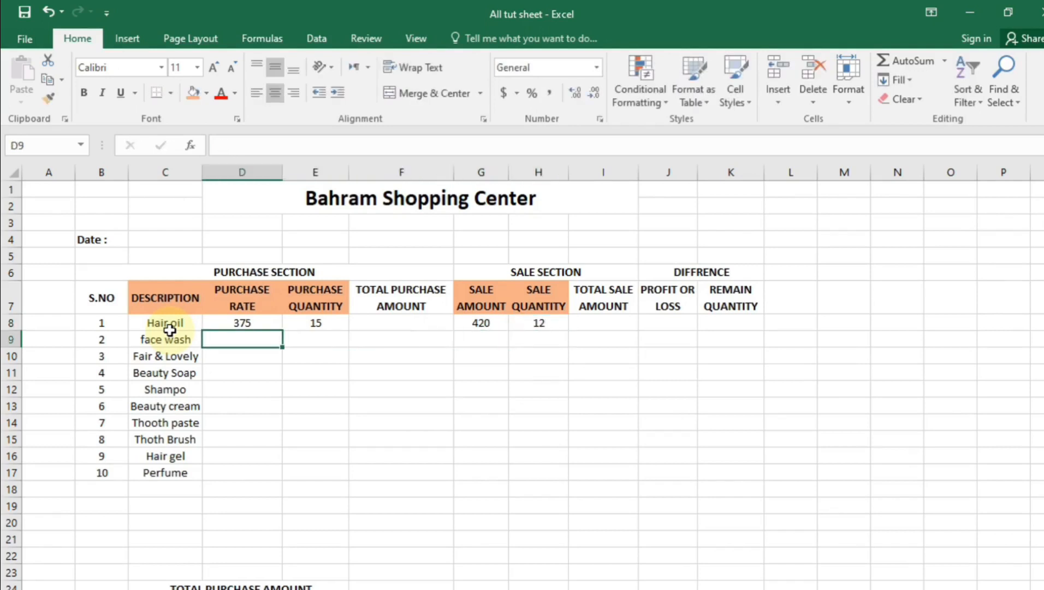
key(F2)
text(150)
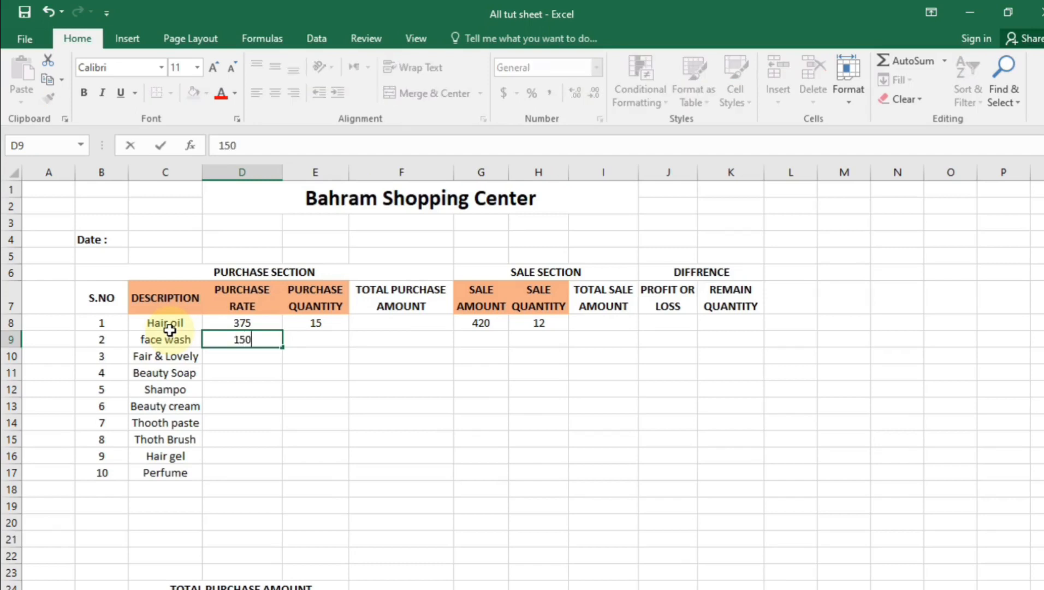
key(Tab)
text(20)
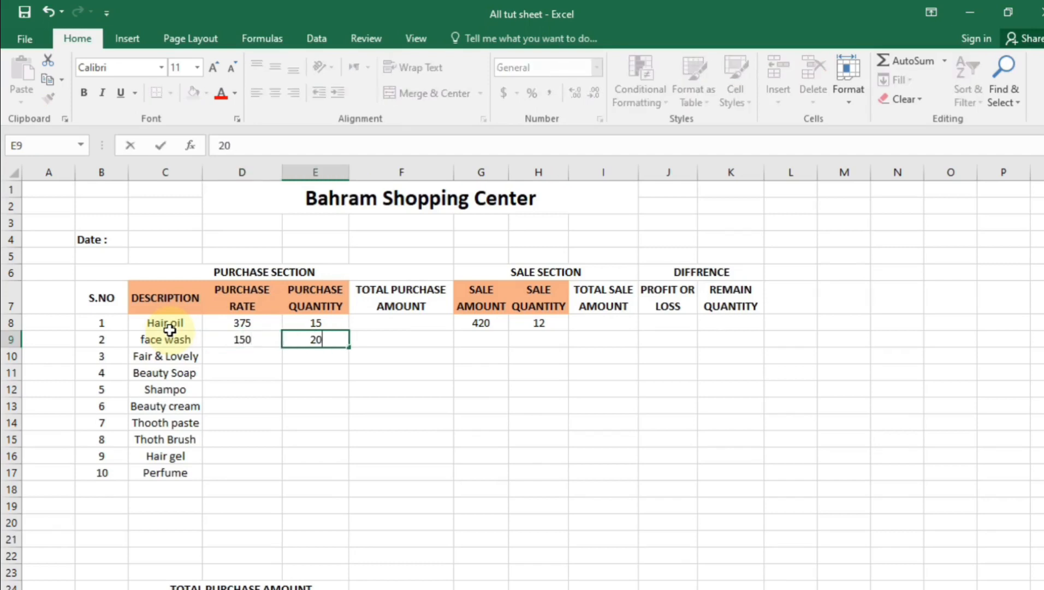
key(Tab)
key(Tab)
key(F2)
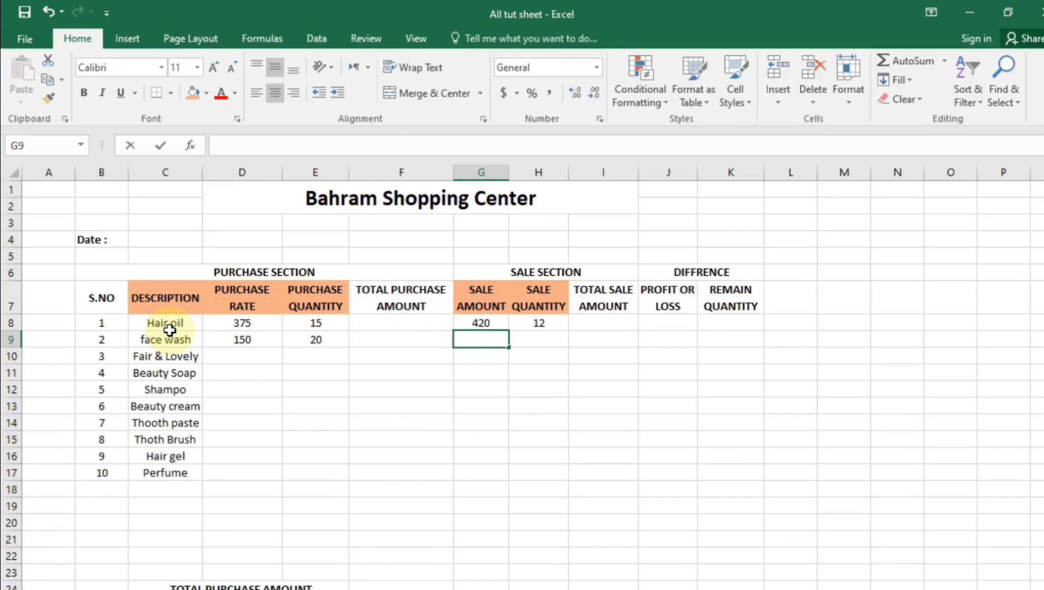
text(170)
key(Tab)
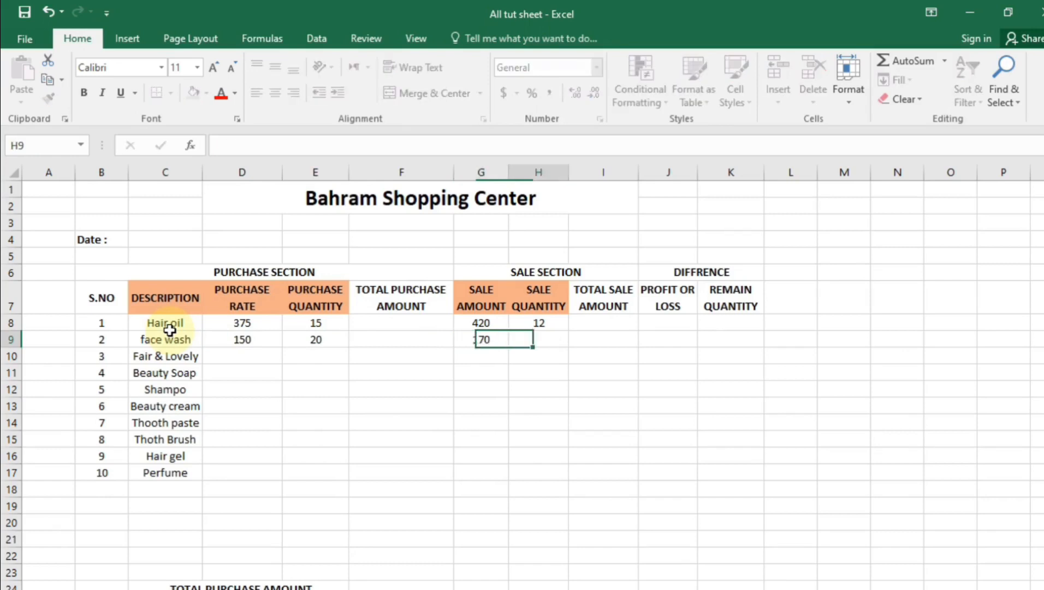
text(17)
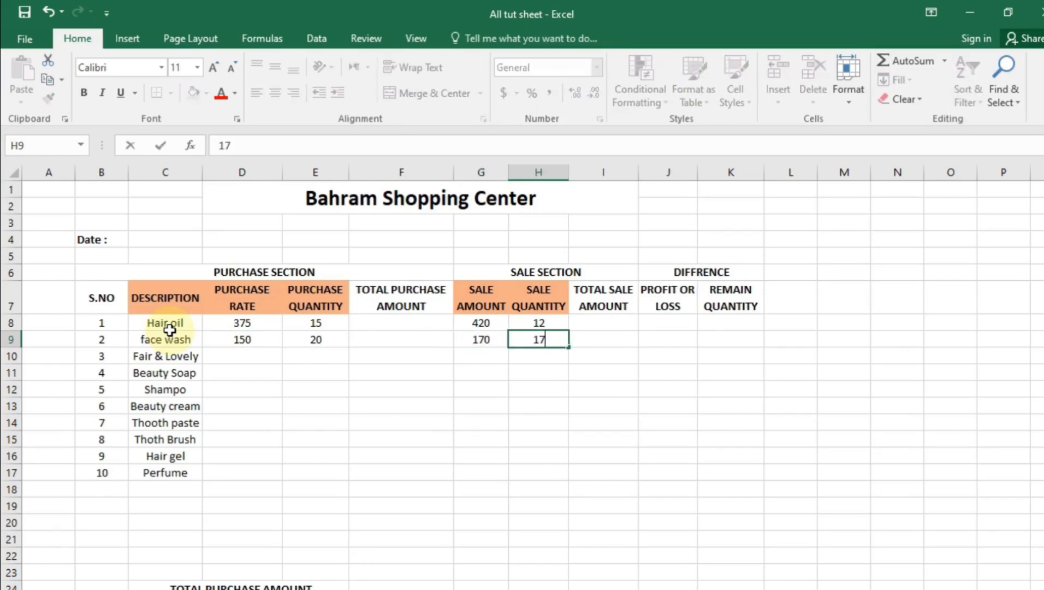
key(Return)
Enter Fair & Lovely's purchase rate 370, quantity 25, sale amount 420 and sale quantity 23
key(Left)
key(Left)
key(Left)
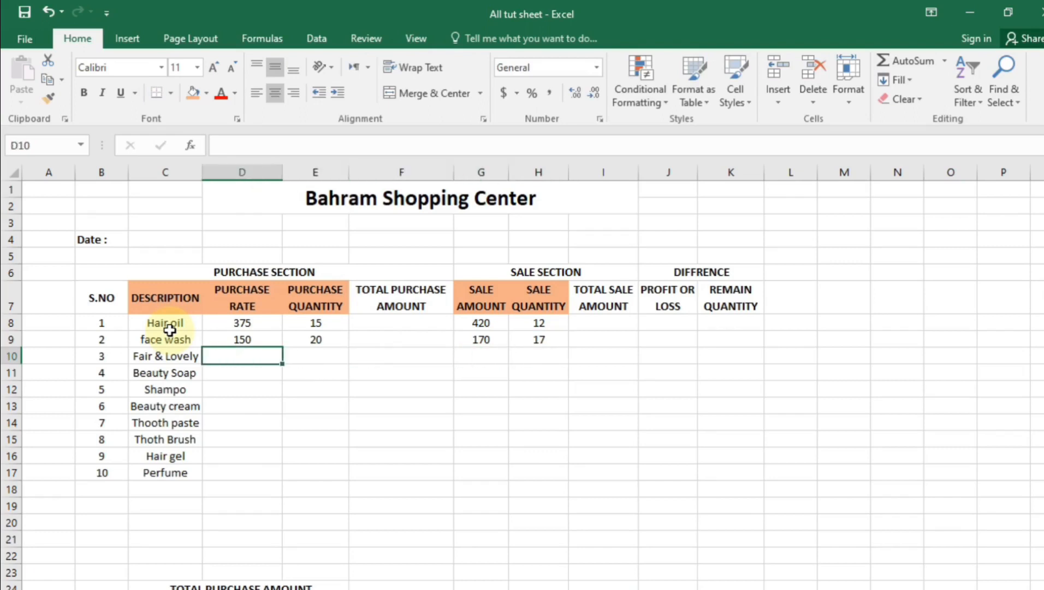
text(370)
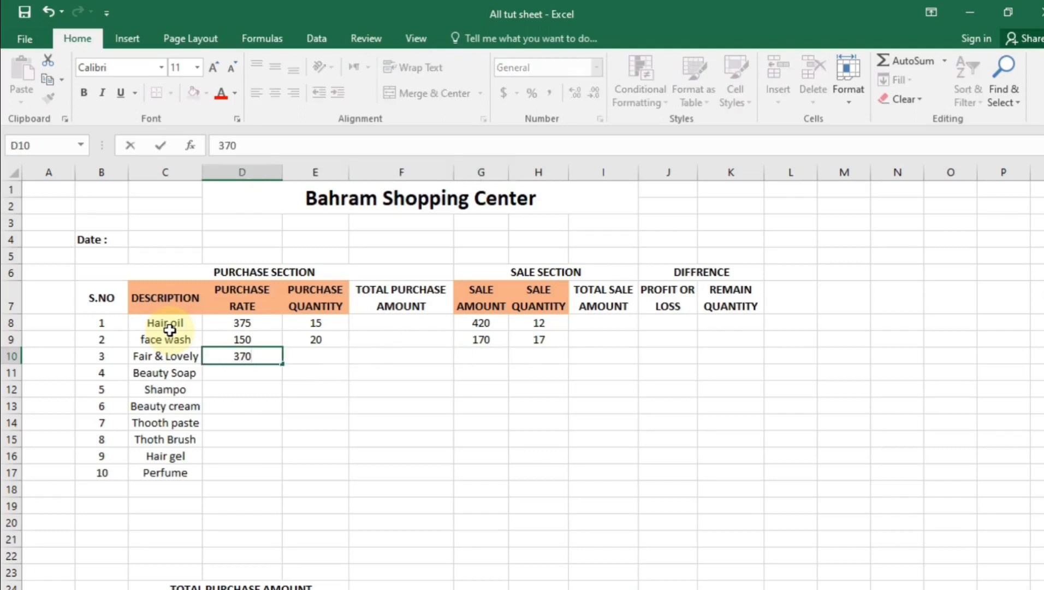
key(Tab)
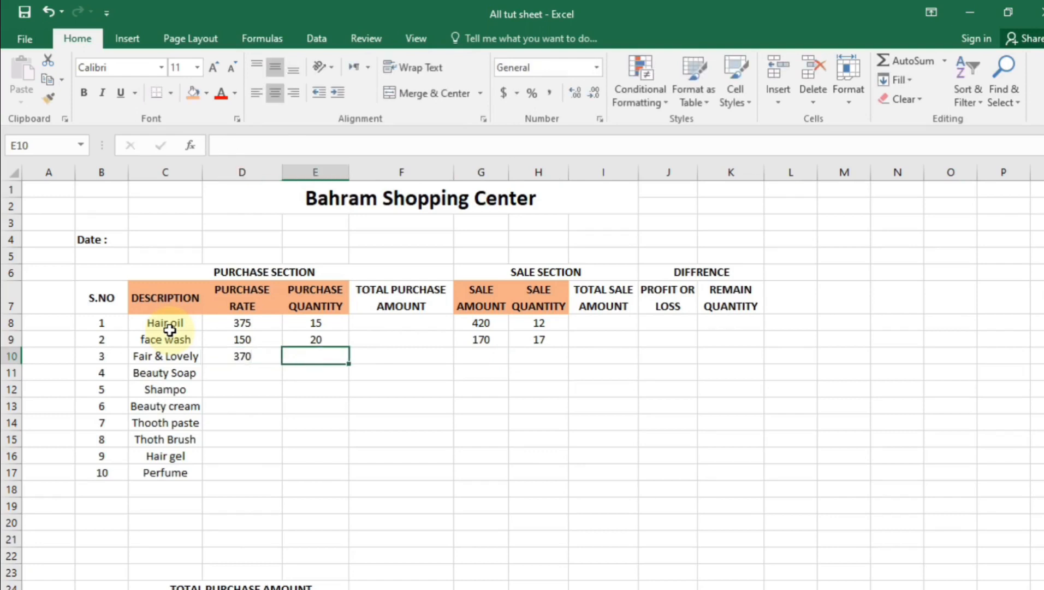
text(25)
key(Tab)
key(Tab)
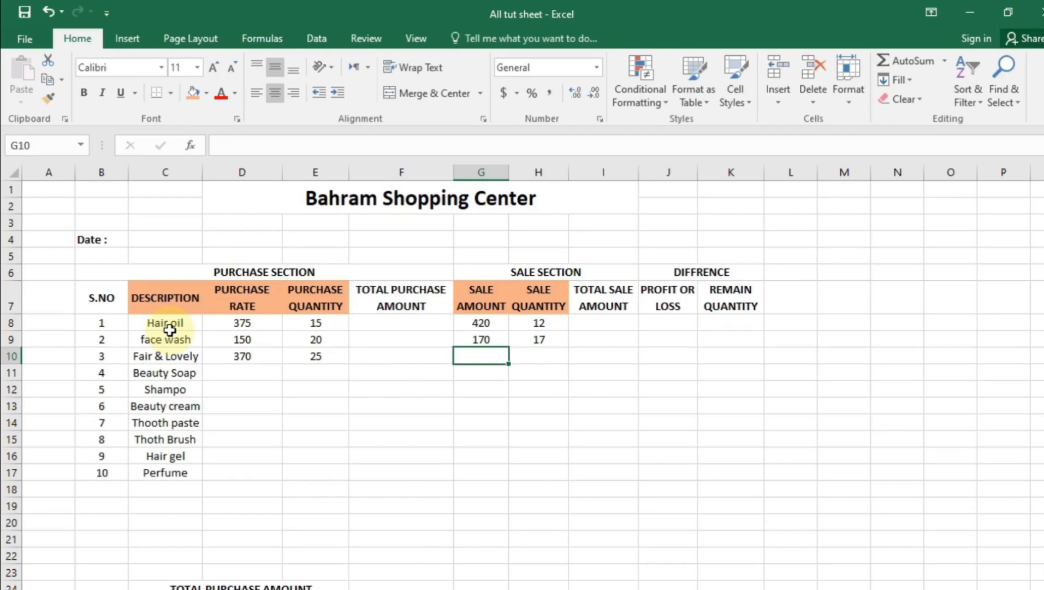
text(420)
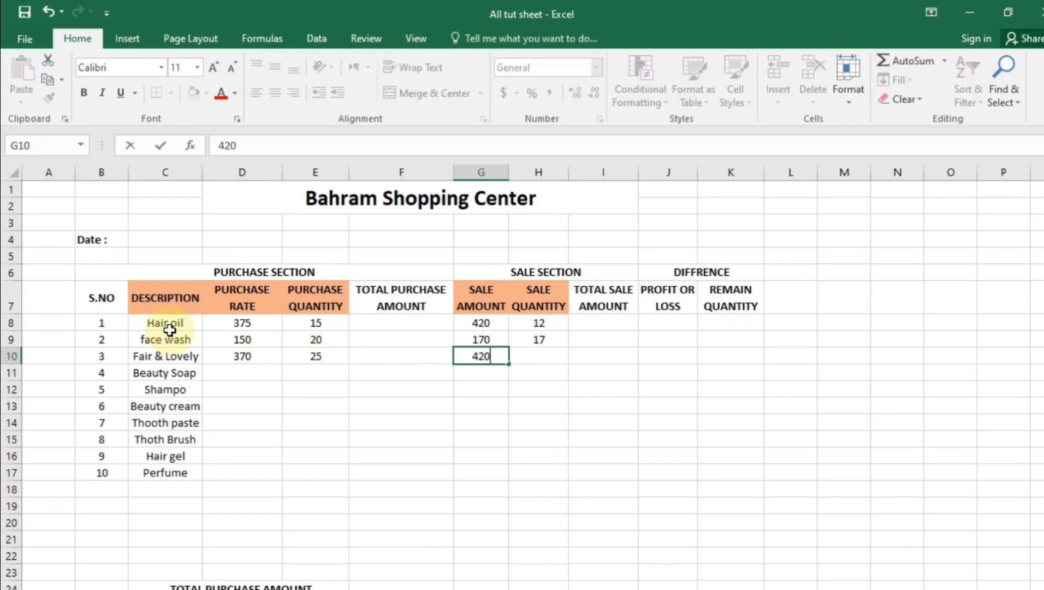
key(Tab)
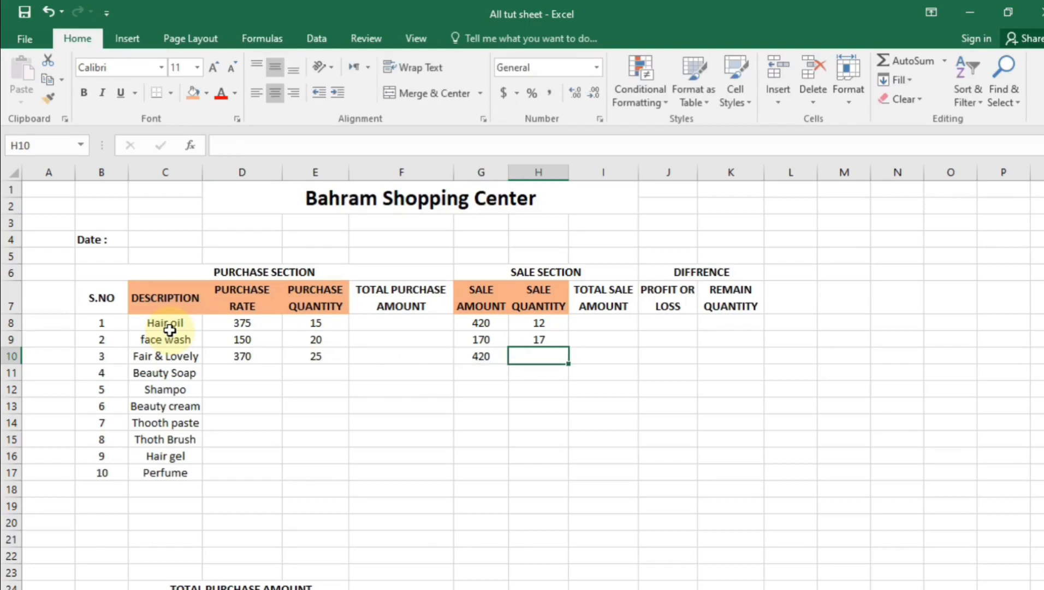
text(23)
key(Return)
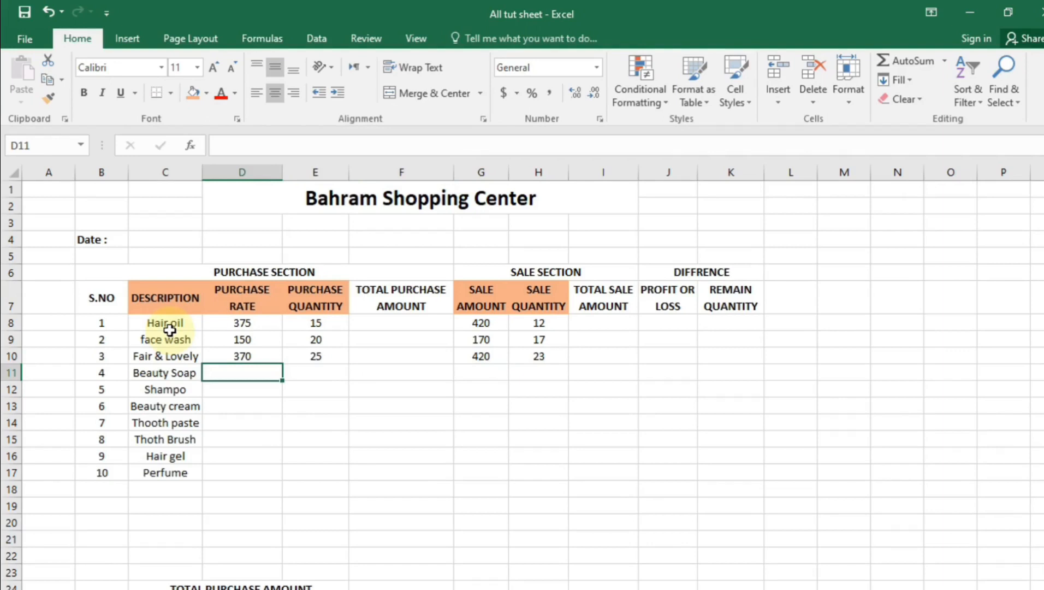
Enter Beauty Soap's purchase rate 170, quantity 22, sale amount 185 and sale quantity 12
text(170)
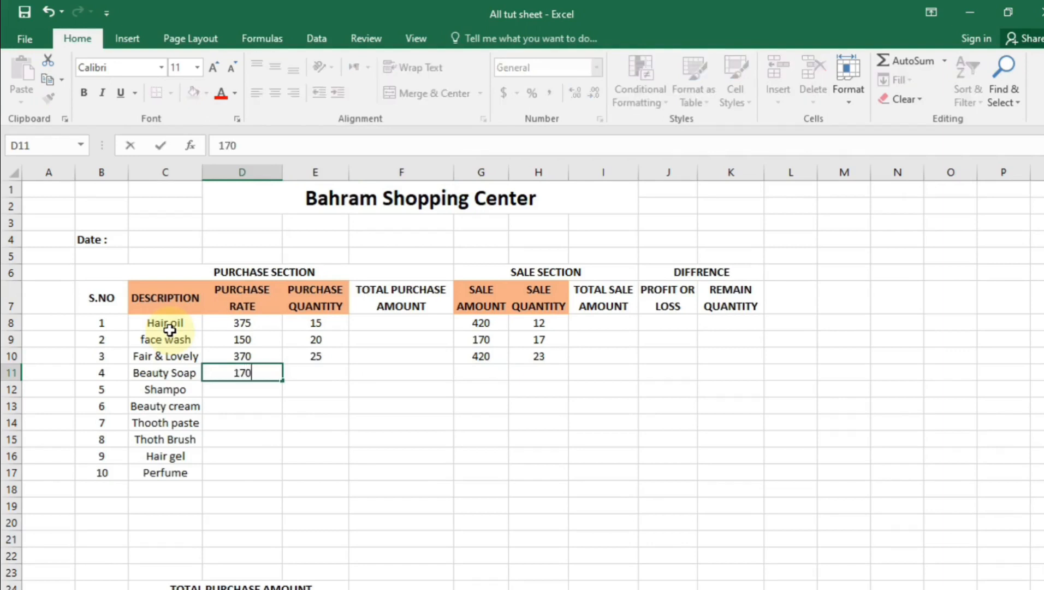
key(Tab)
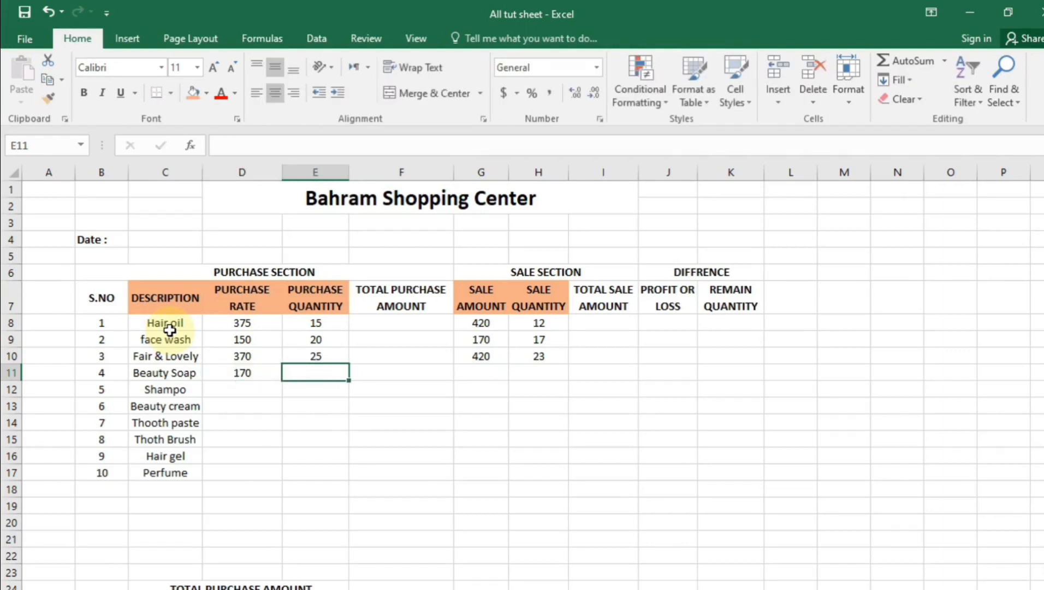
key(BackSpace)
text(22)
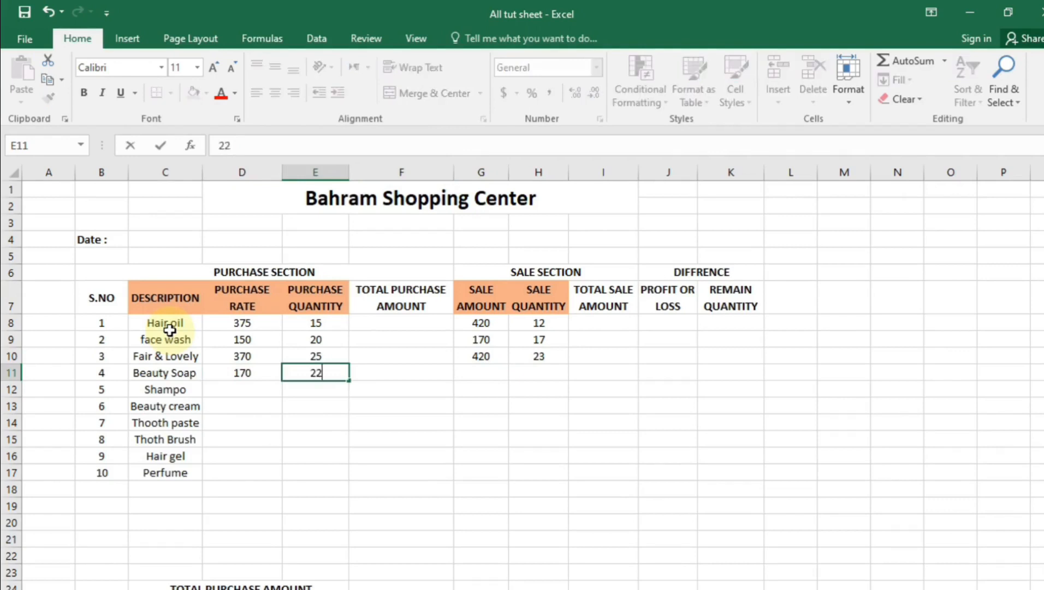
key(Tab)
key(Tab)
key(Tab)
key(shift+Tab)
text(16)
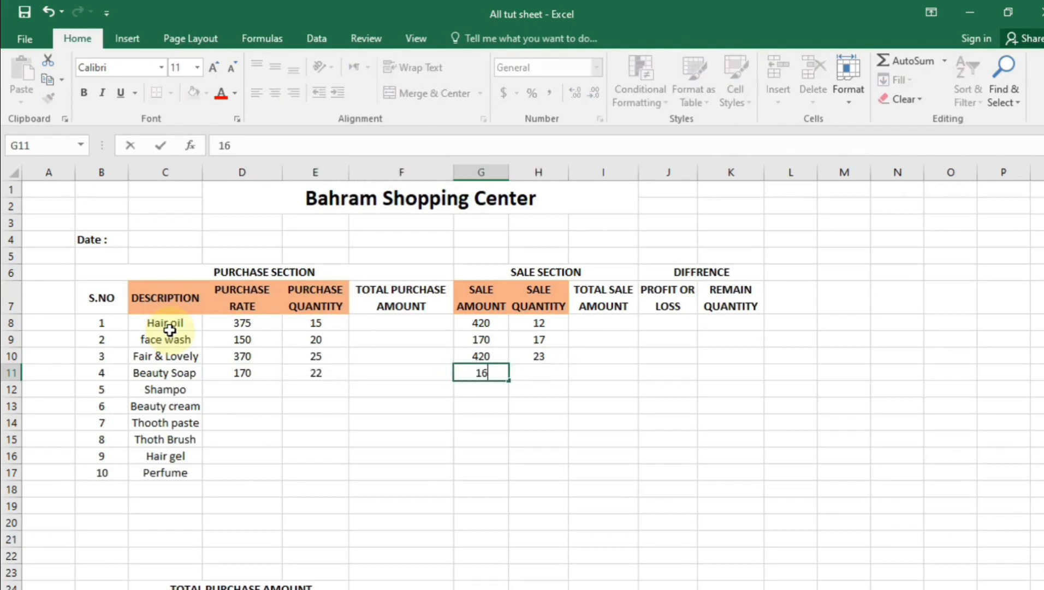
key(Tab)
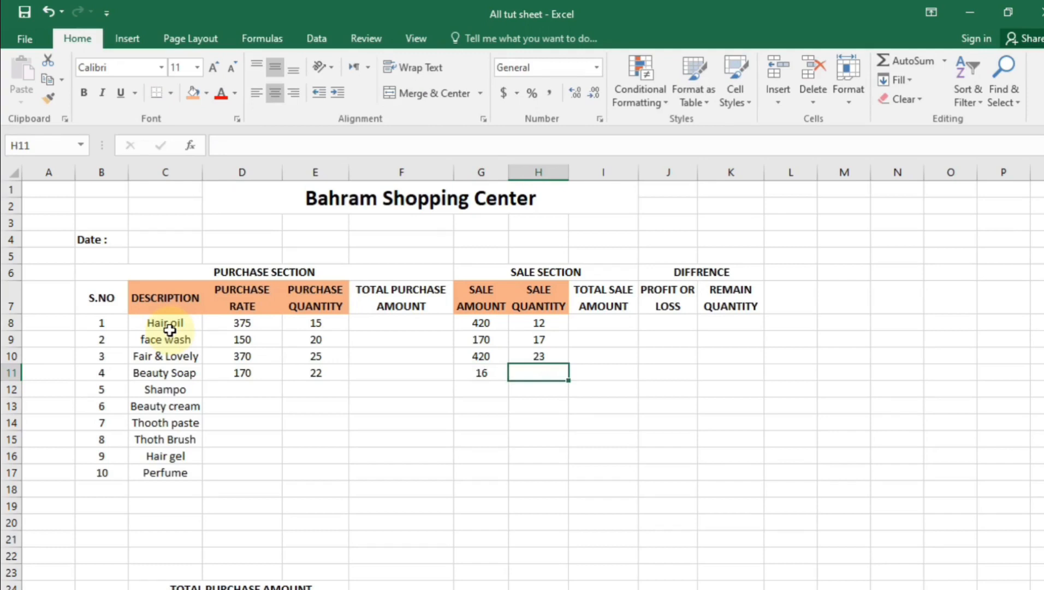
key(shift+Tab)
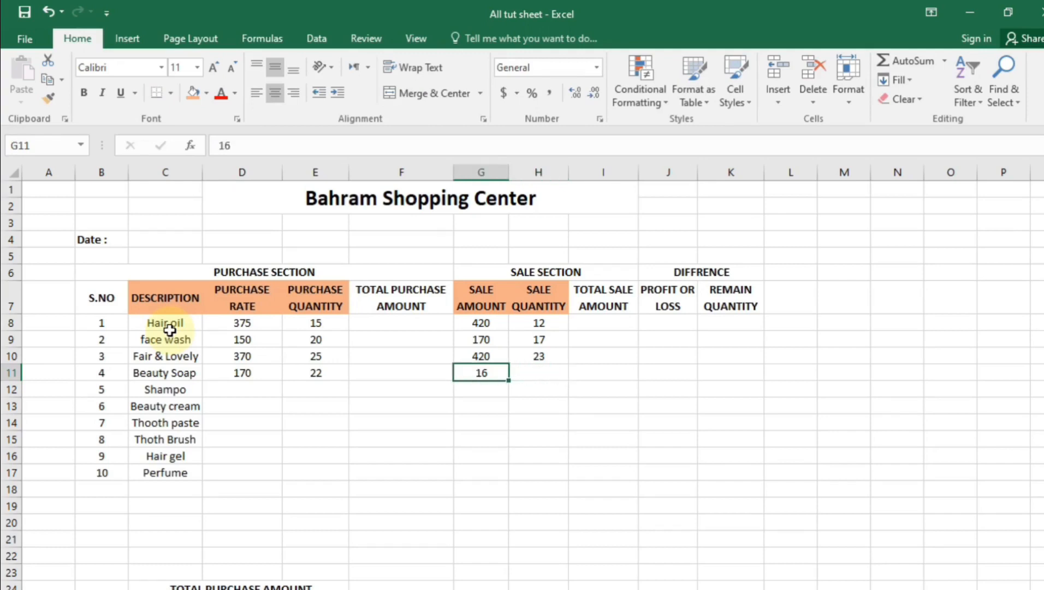
key(F2)
key(BackSpace)
text(85)
key(Tab)
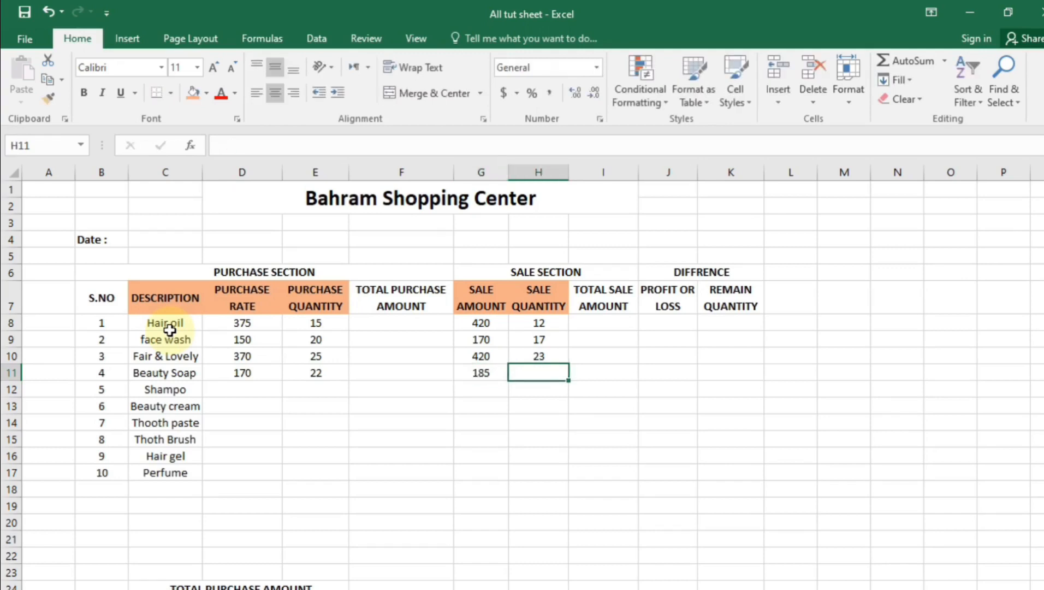
text(12)
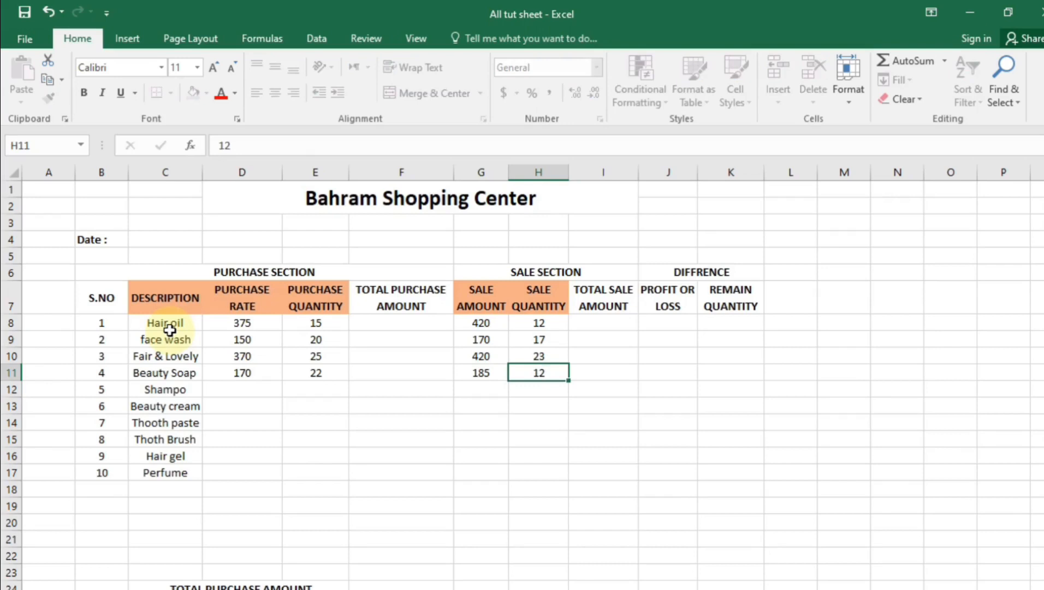
key(Return)
Enter Shampoo's purchase rate 350, quantity 35, sale amount 370 and sale quantity 28
key(Left)
key(Left)
key(Left)
key(Left)
key(F2)
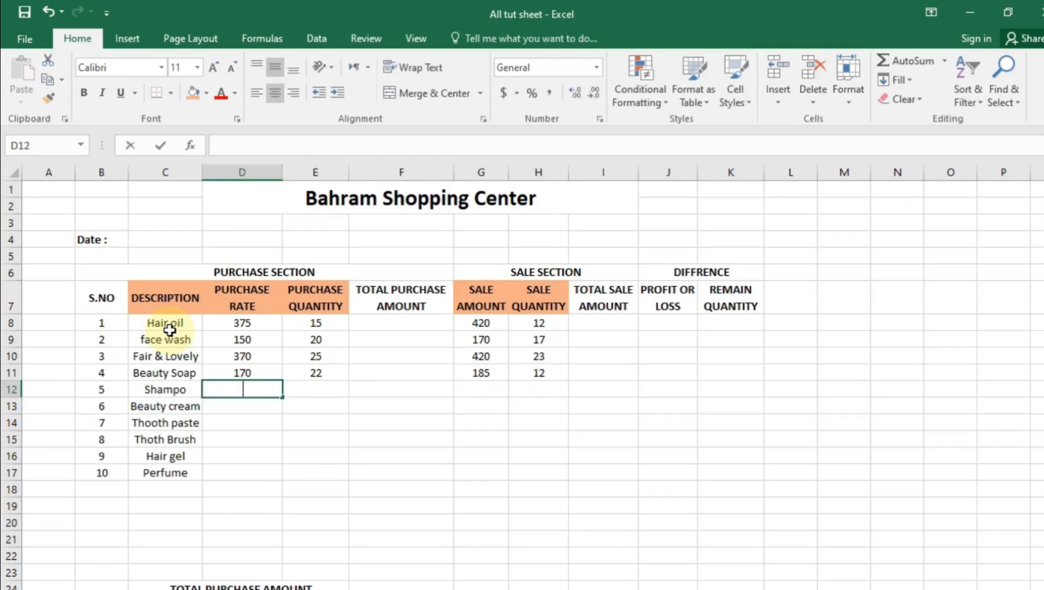
text(350)
key(Tab)
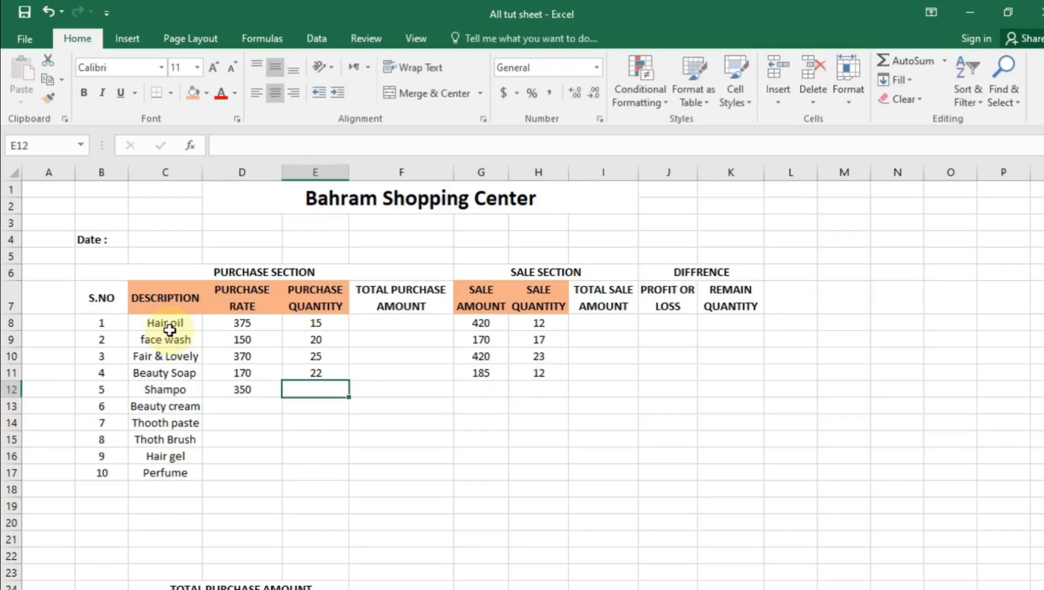
key(F2)
text(35)
key(Tab)
key(Tab)
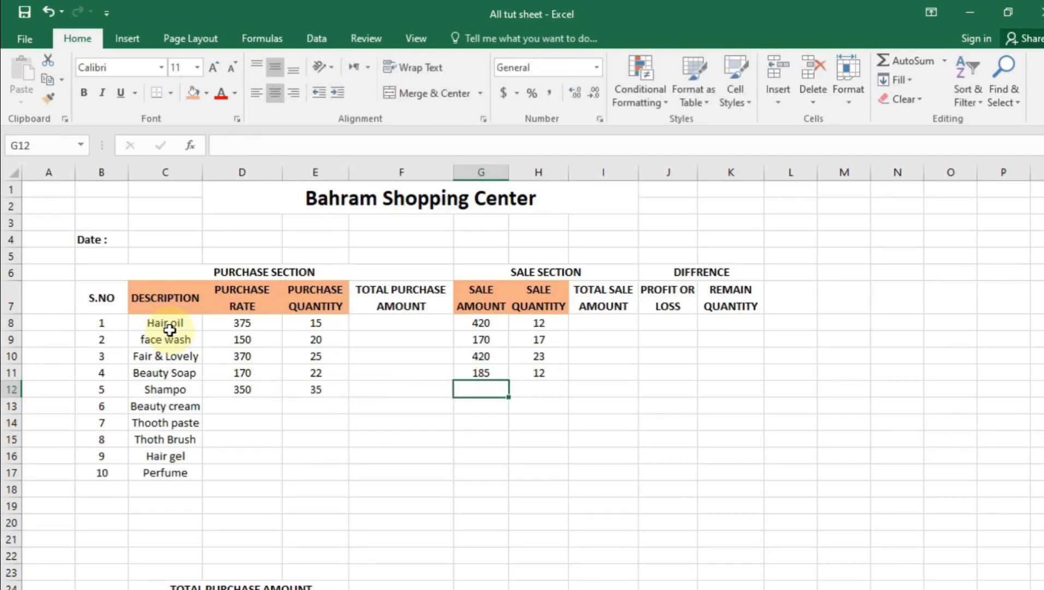
key(F2)
text(370)
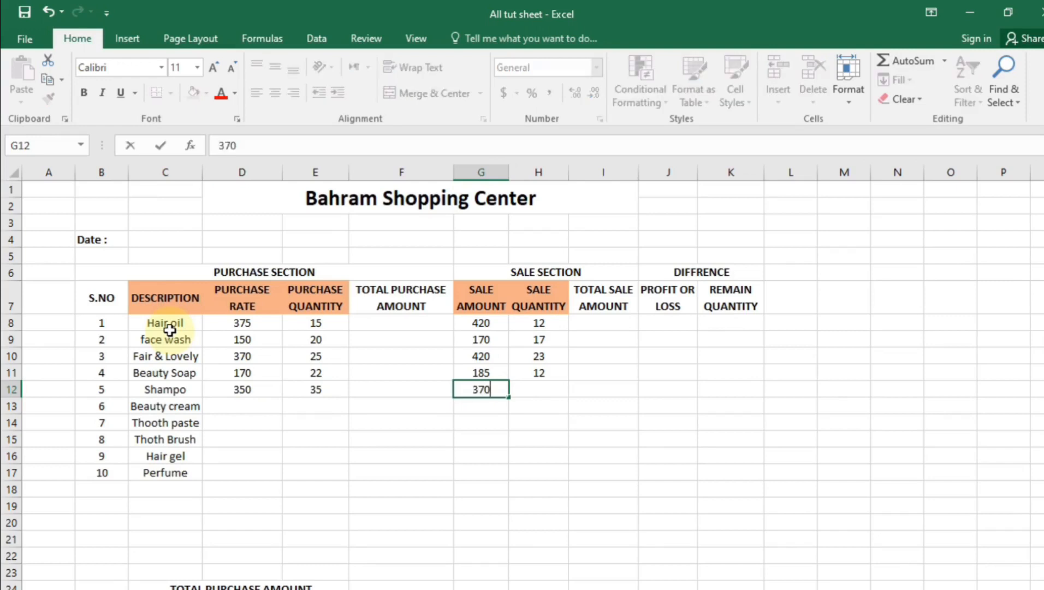
key(Tab)
key(F2)
text(28)
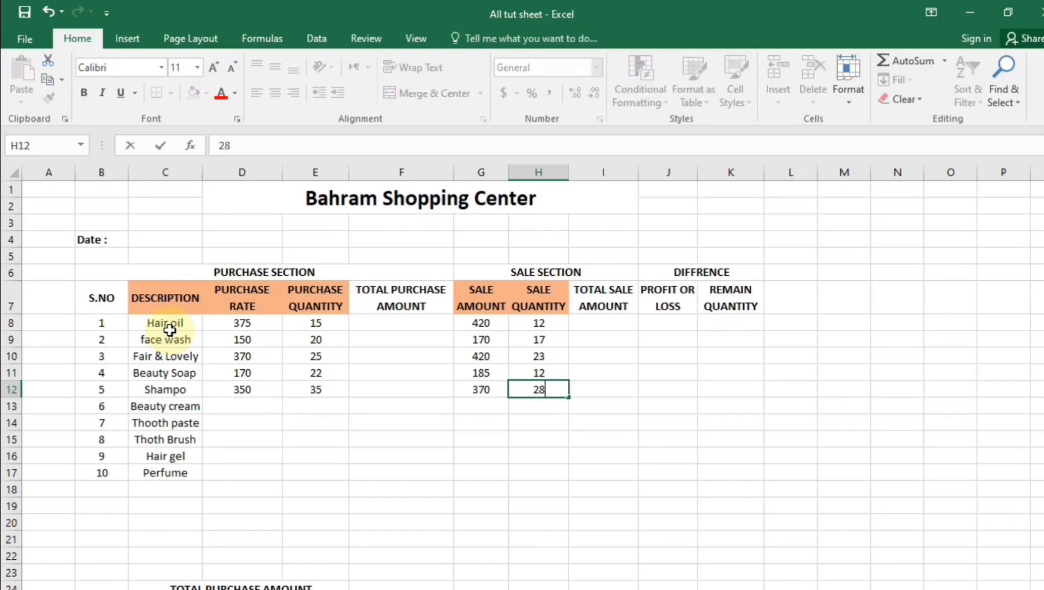
key(Return)
Enter Beauty cream's purchase rate 150, purchase quantity 28 and sale amount 180
key(Left)
key(Left)
key(Left)
key(Left)
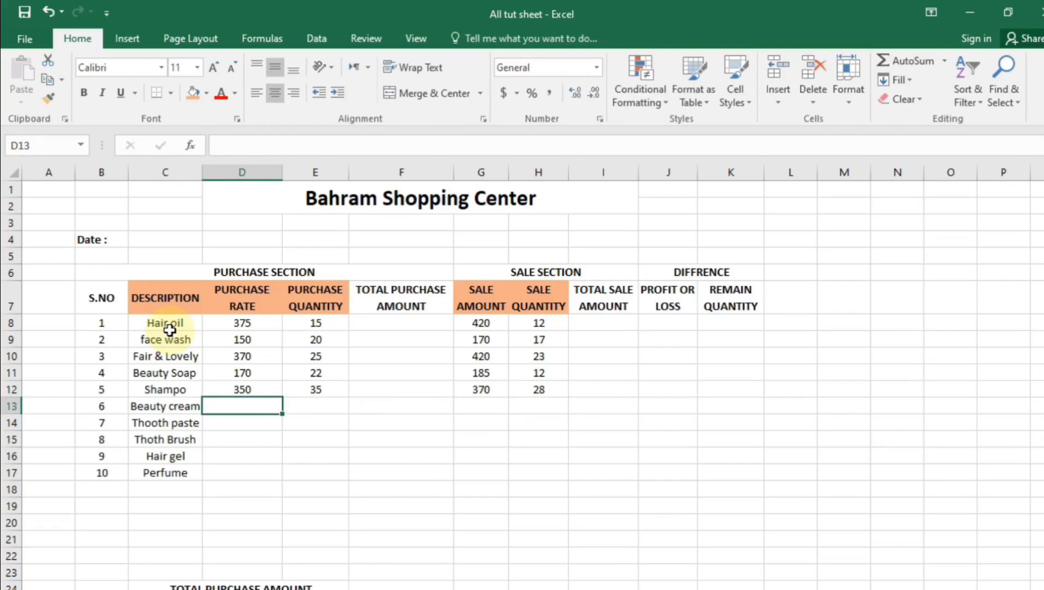
text(150)
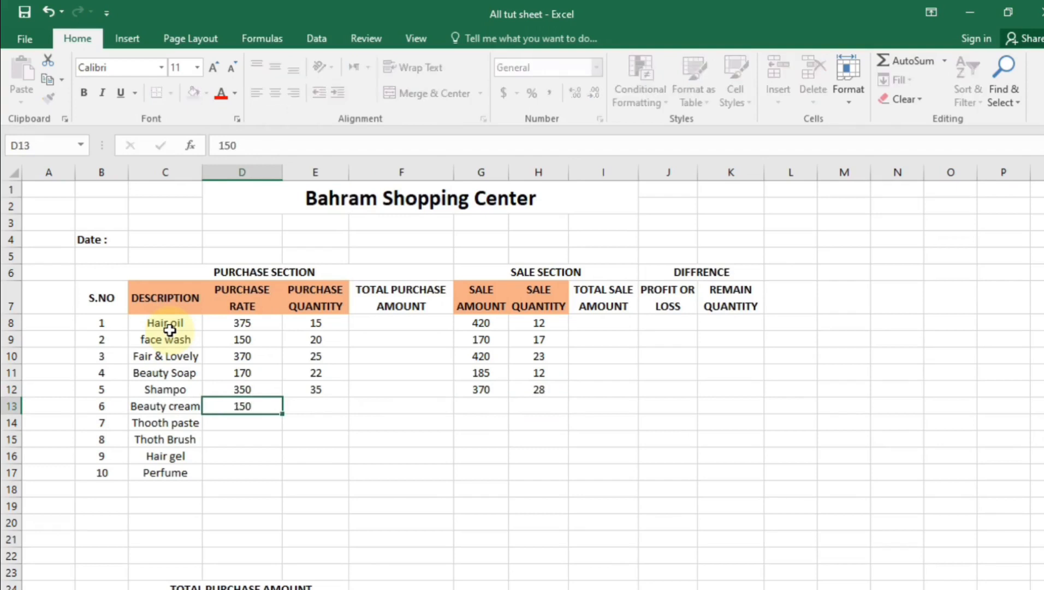
key(Tab)
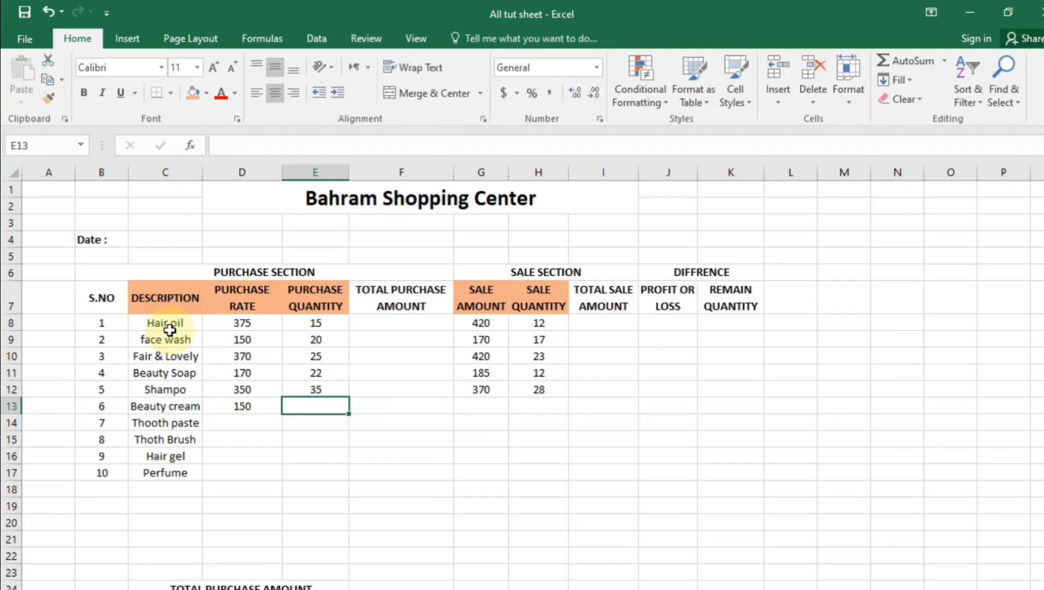
key(BackSpace)
text(28)
key(Tab)
key(Tab)
key(BackSpace)
text(180)
key(Tab)
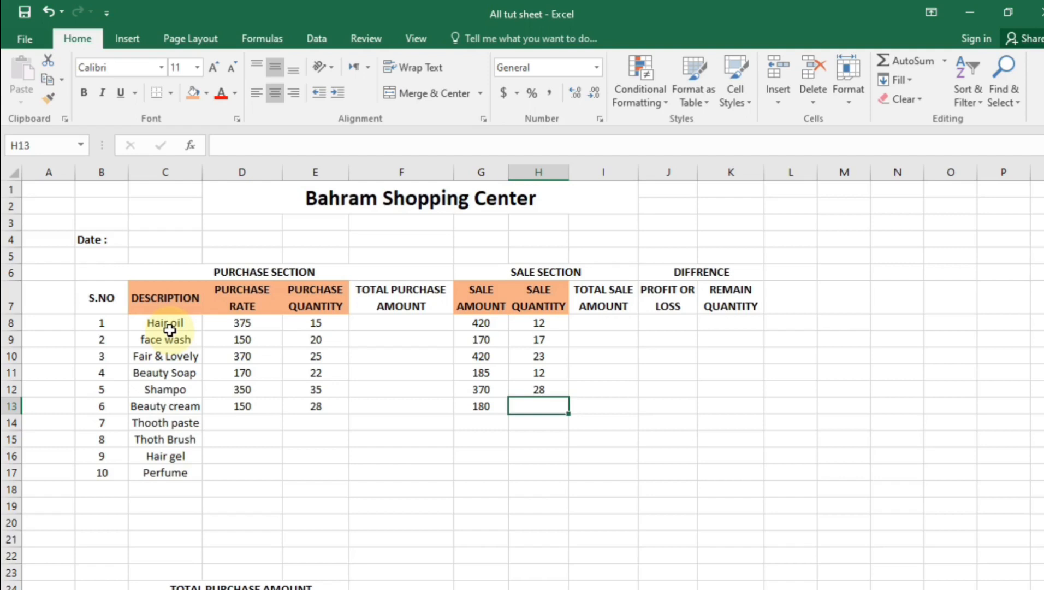
Finish Beauty cream's sale quantity of 24, then enter Thooth paste's figures: 120, 20, 130, 15
text(24)
key(Return)
key(Left)
key(Left)
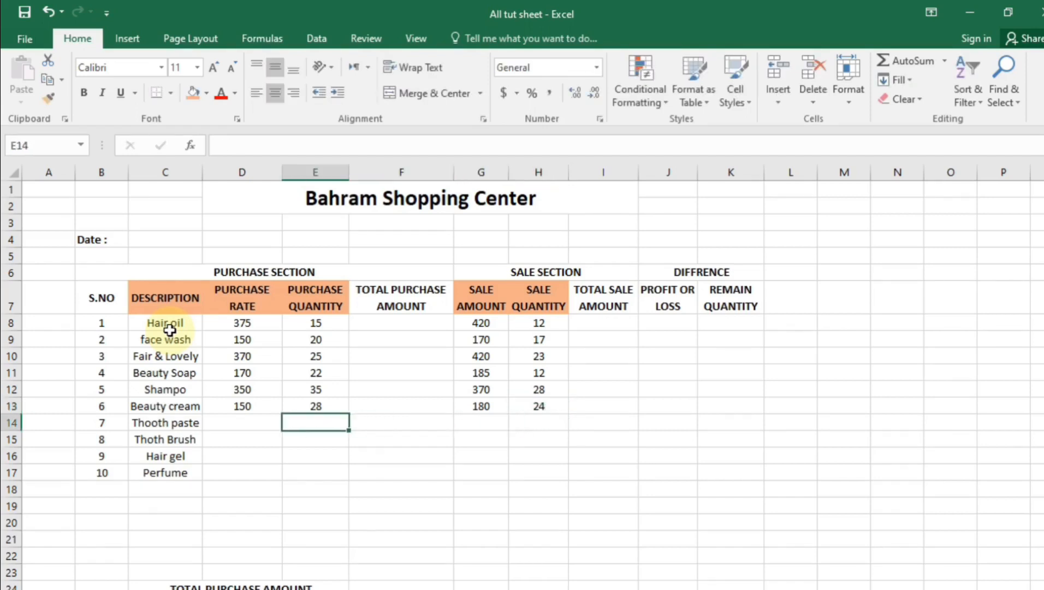
key(Left)
key(Left)
key(Right)
text(120)
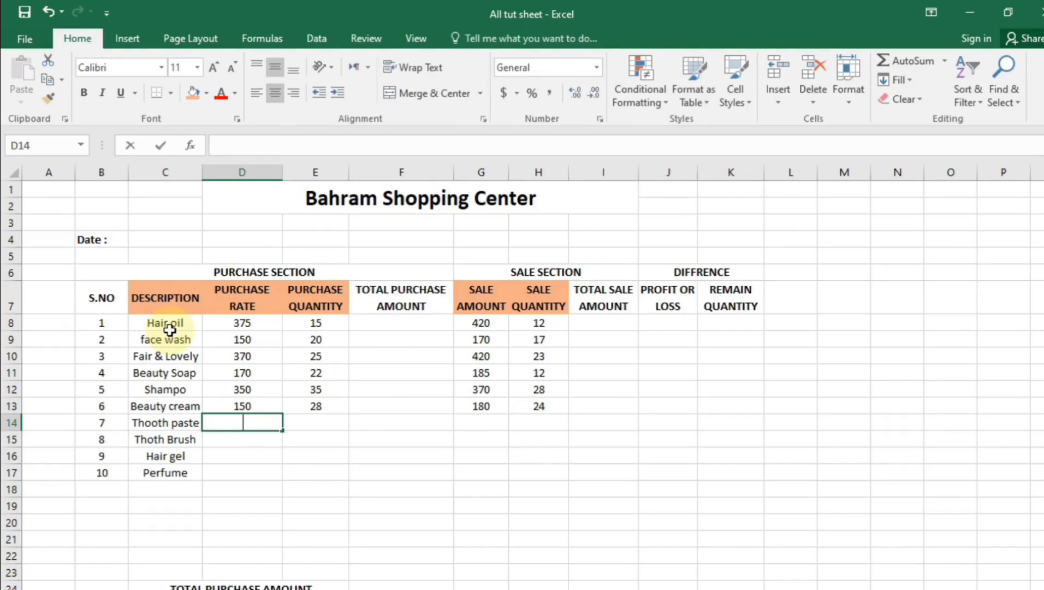
key(Right)
key(Right)
key(Left)
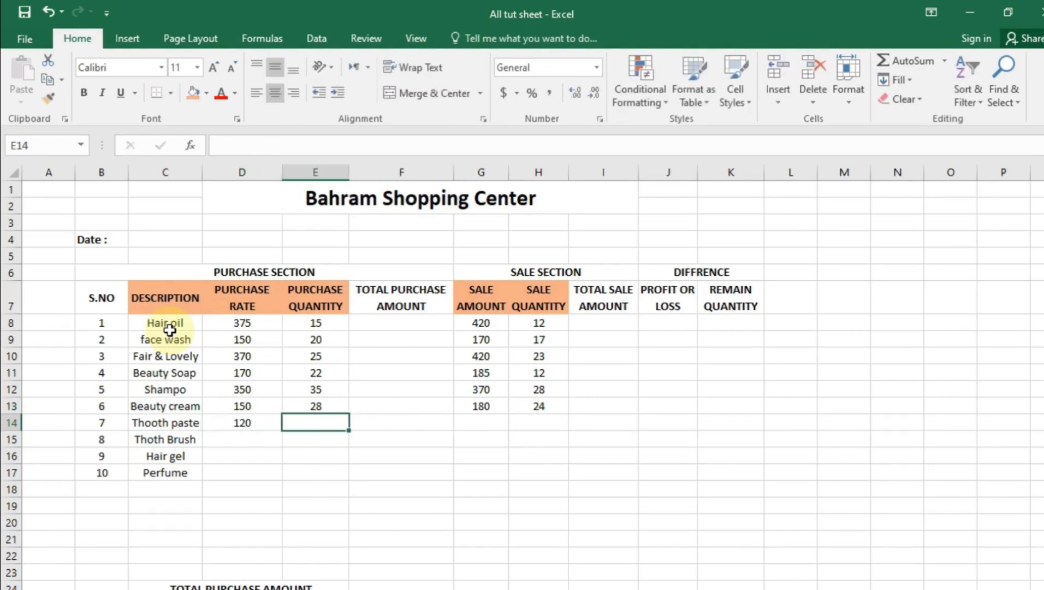
text(20)
key(Right)
key(Right)
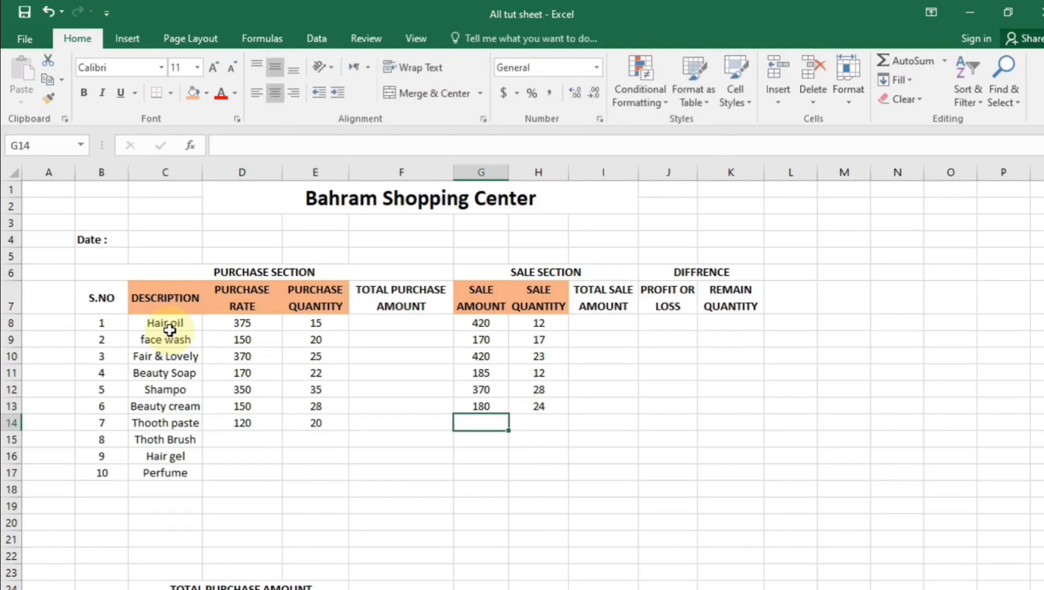
text(130)
key(Right)
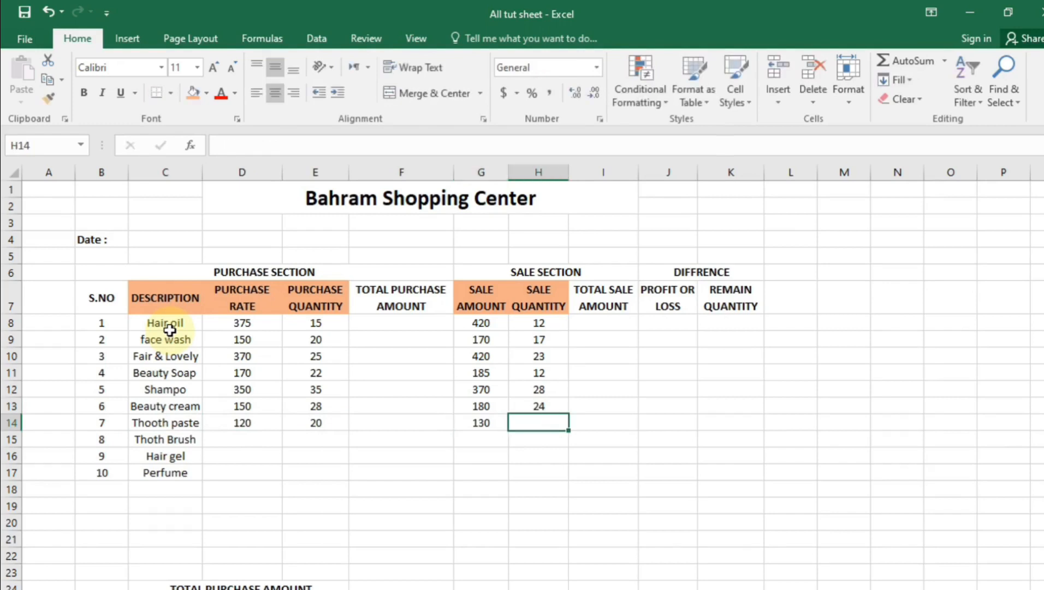
text(15)
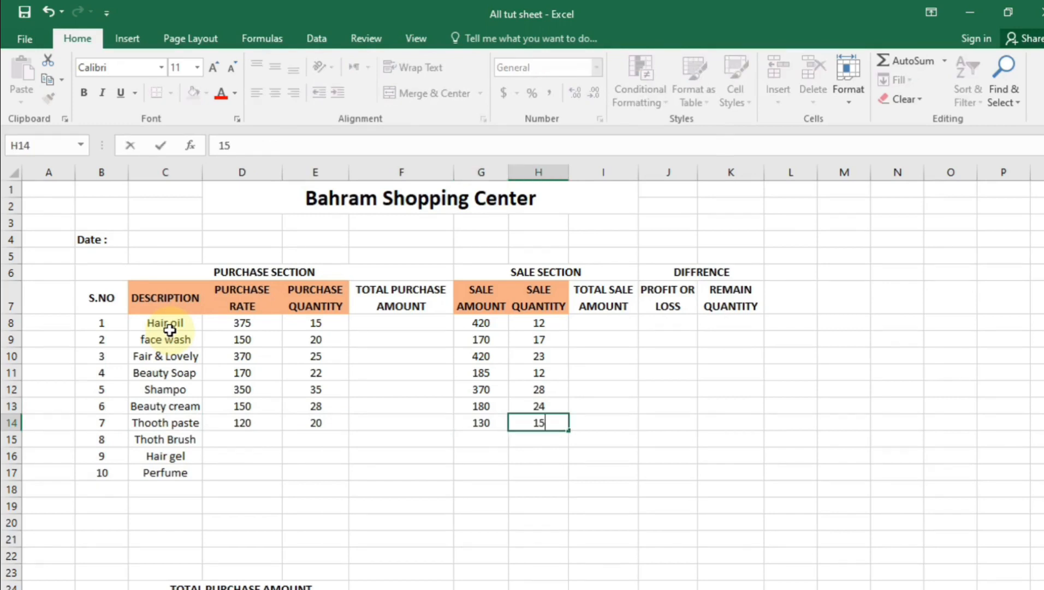
key(Return)
Enter Thoth Brush's purchase rate 70, quantity 25, sale amount 75 and sale quantity 22
key(Left)
key(Left)
key(Left)
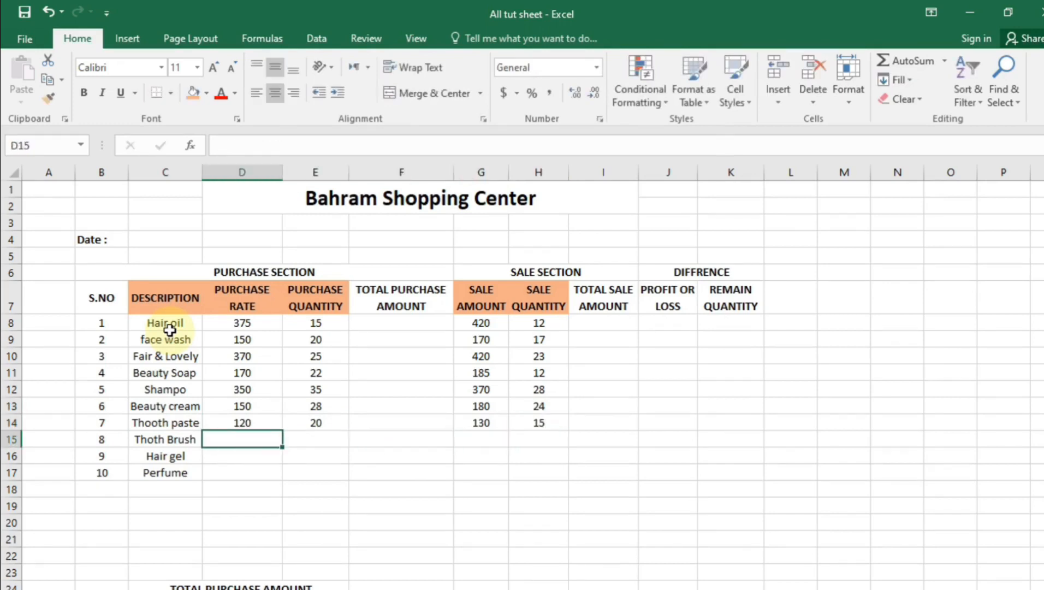
text(70)
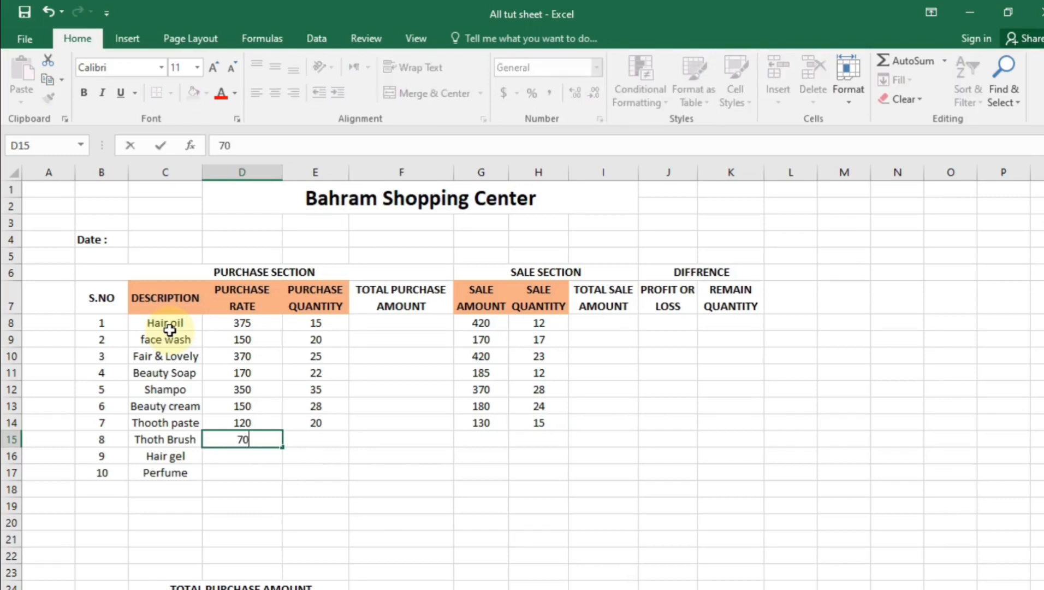
key(Tab)
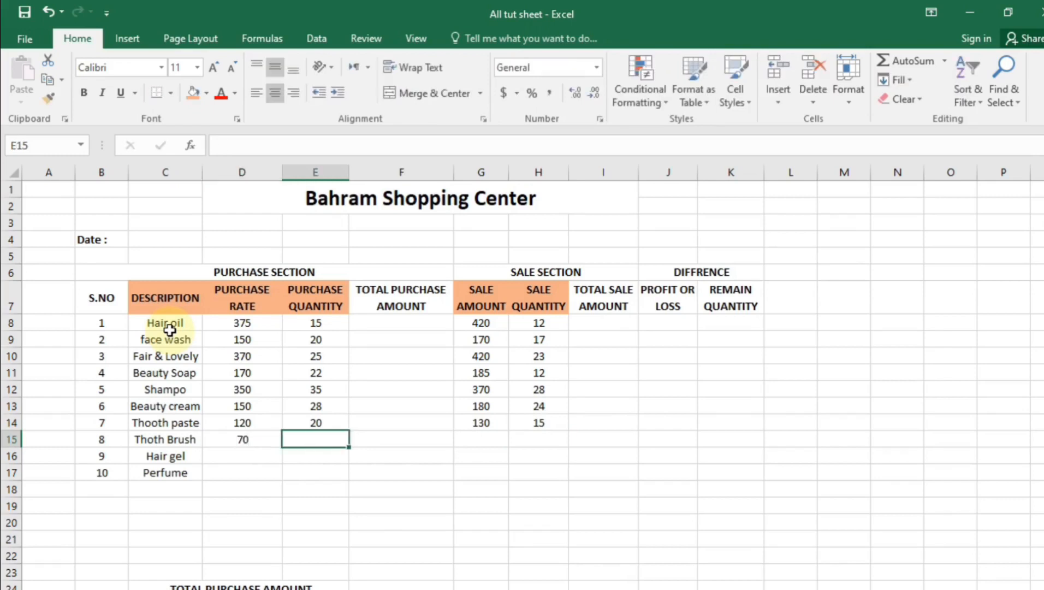
key(F2)
text(25)
key(Tab)
key(Tab)
text(75)
key(ctrl+Return)
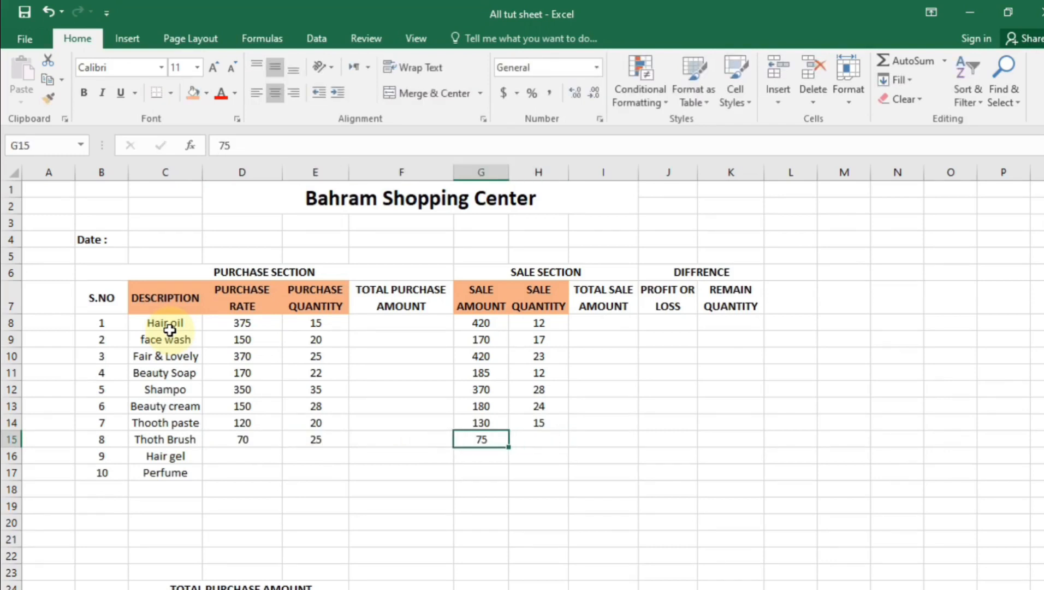
key(Tab)
key(F2)
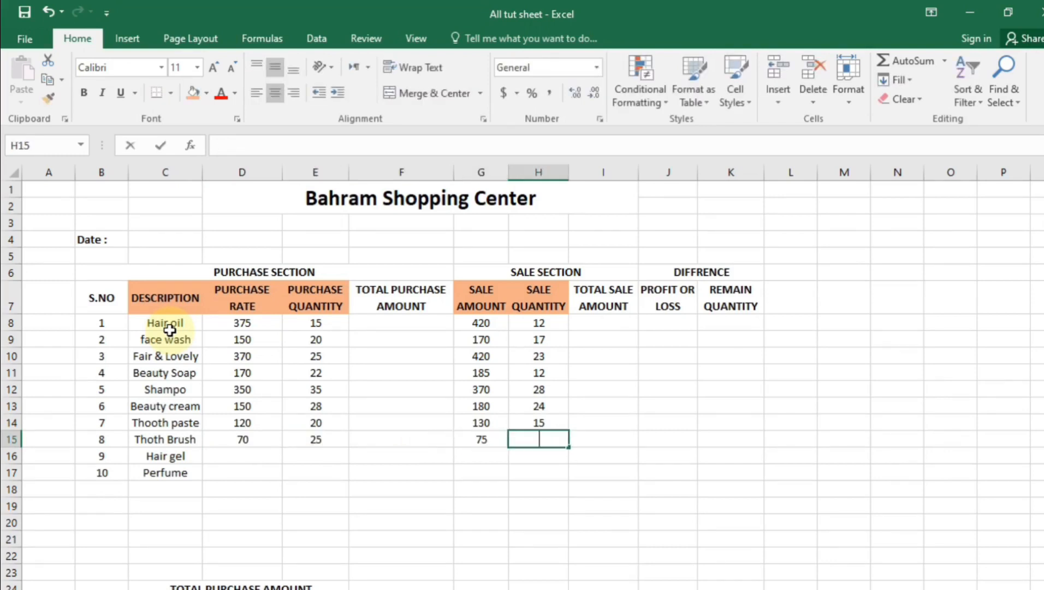
text(22)
key(Return)
Enter Hair gel's purchase rate 450, quantity 30, sale amount 480 and sale quantity 27
text(450)
key(Tab)
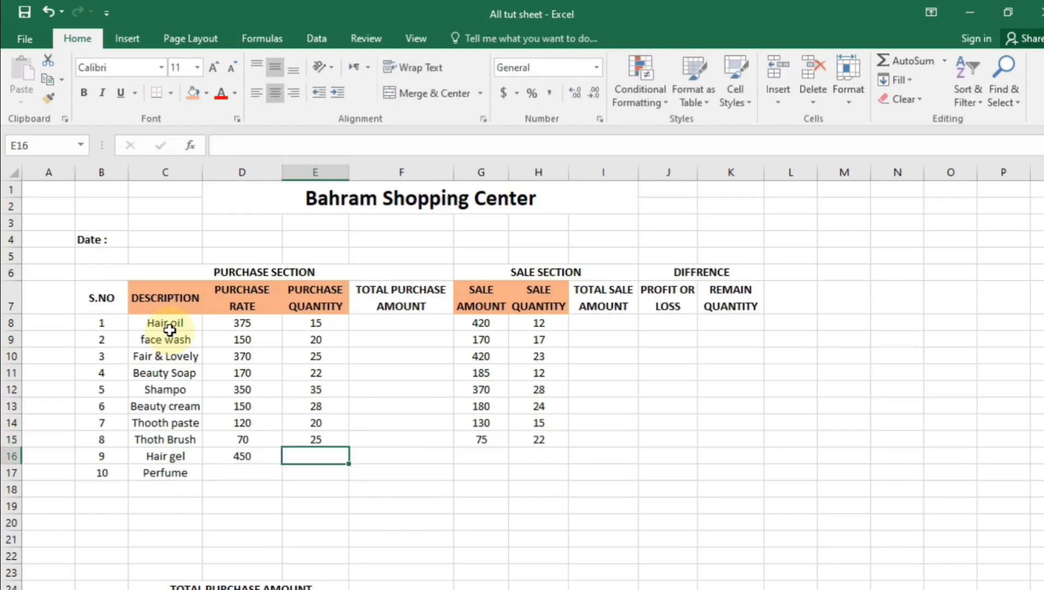
key(F2)
text(30)
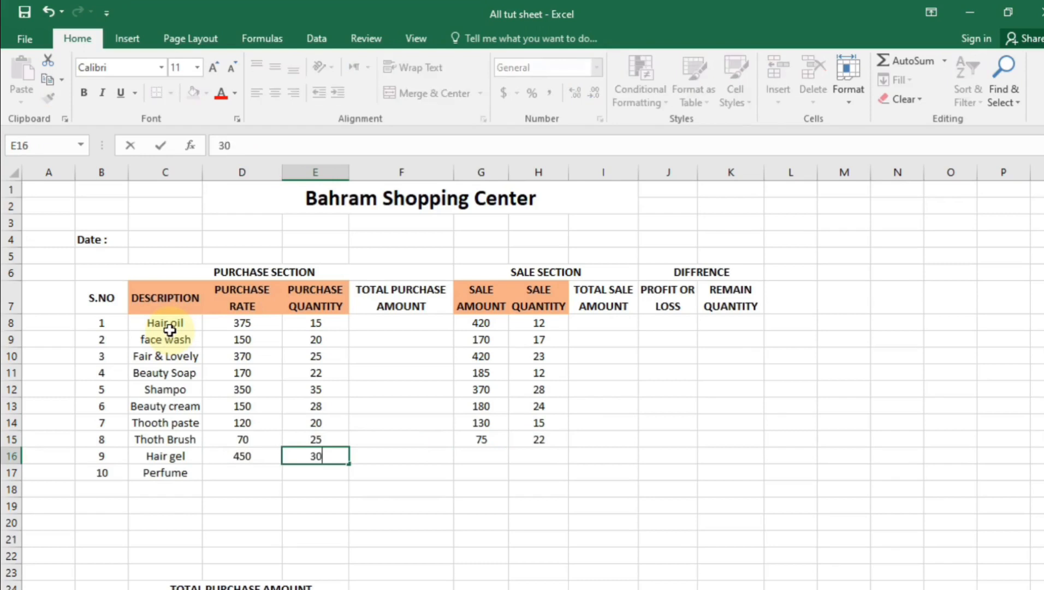
key(Tab)
key(Tab)
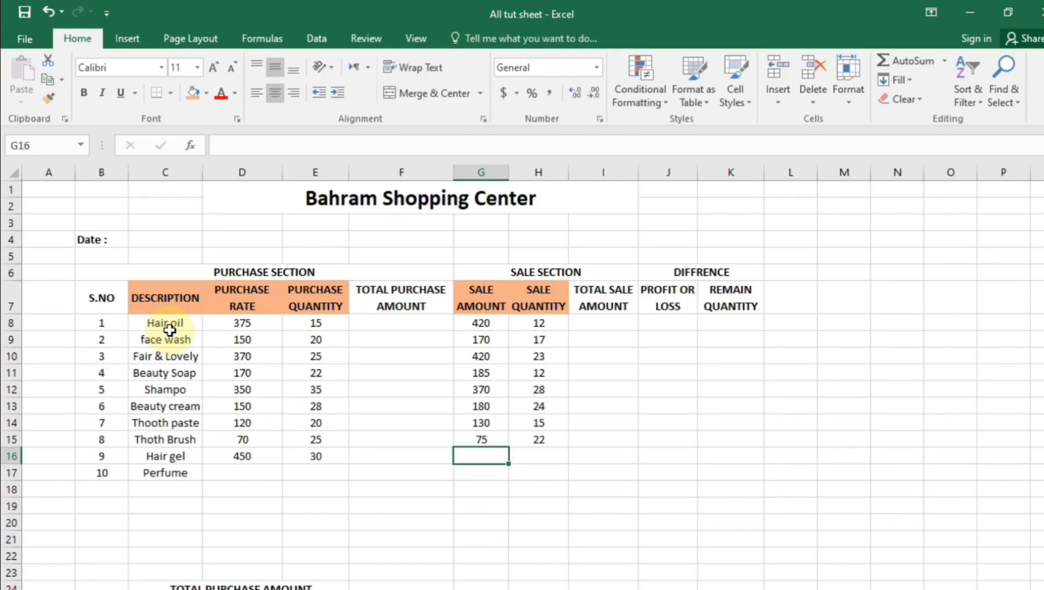
text(480)
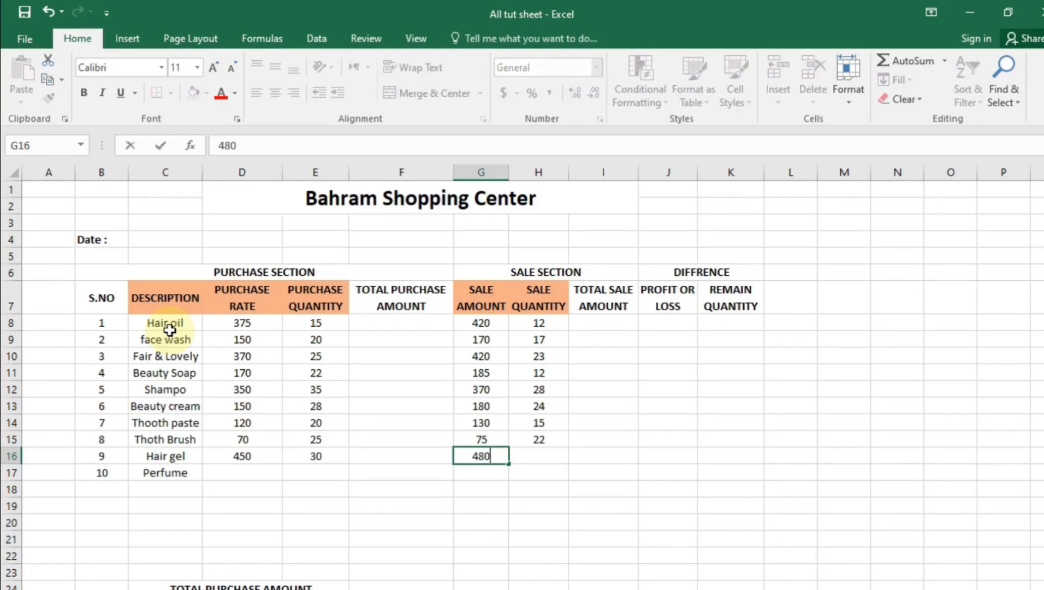
key(Tab)
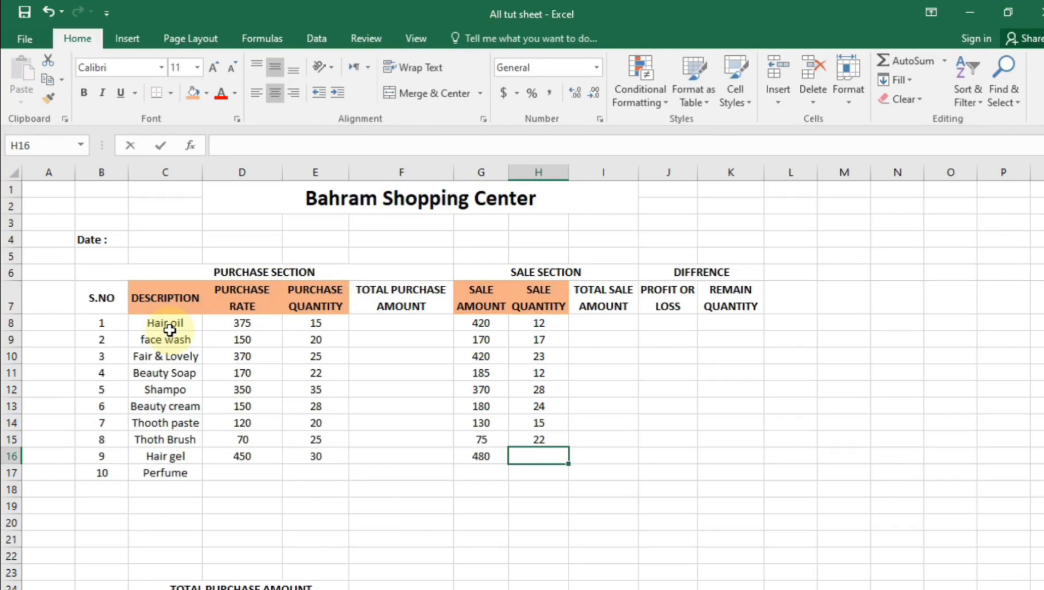
text(27)
key(Return)
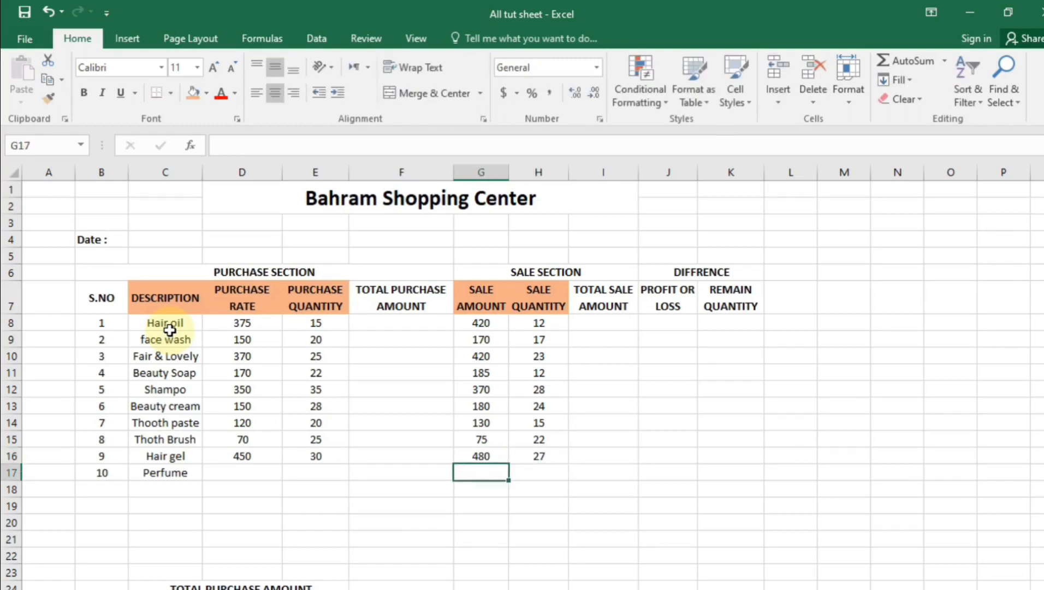
Enter Perfume's purchase rate 500, quantity 25, sale amount 550 and sale quantity 22
key(Left)
key(Left)
key(Left)
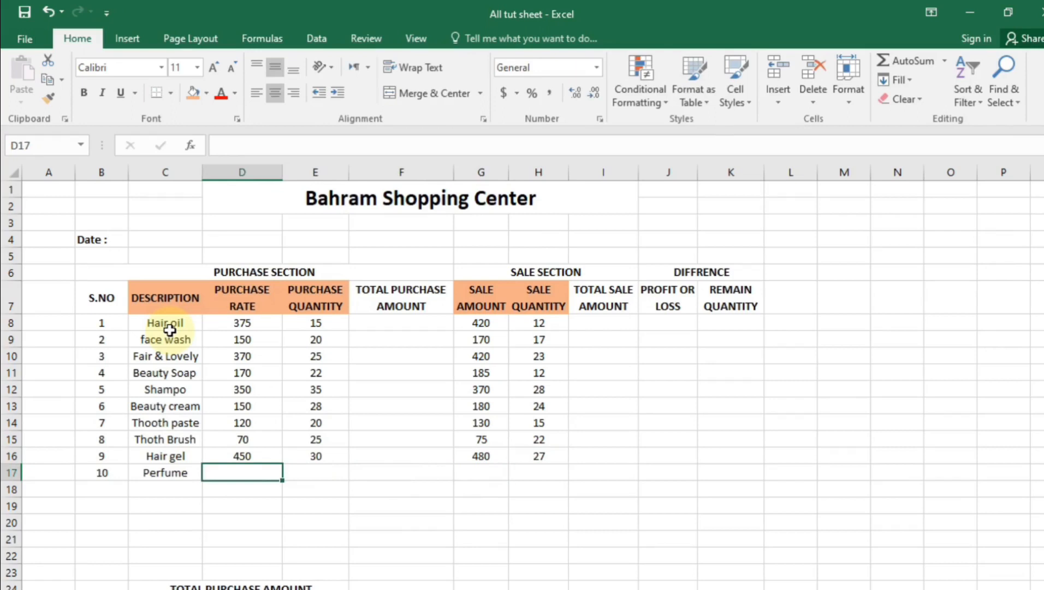
text(500)
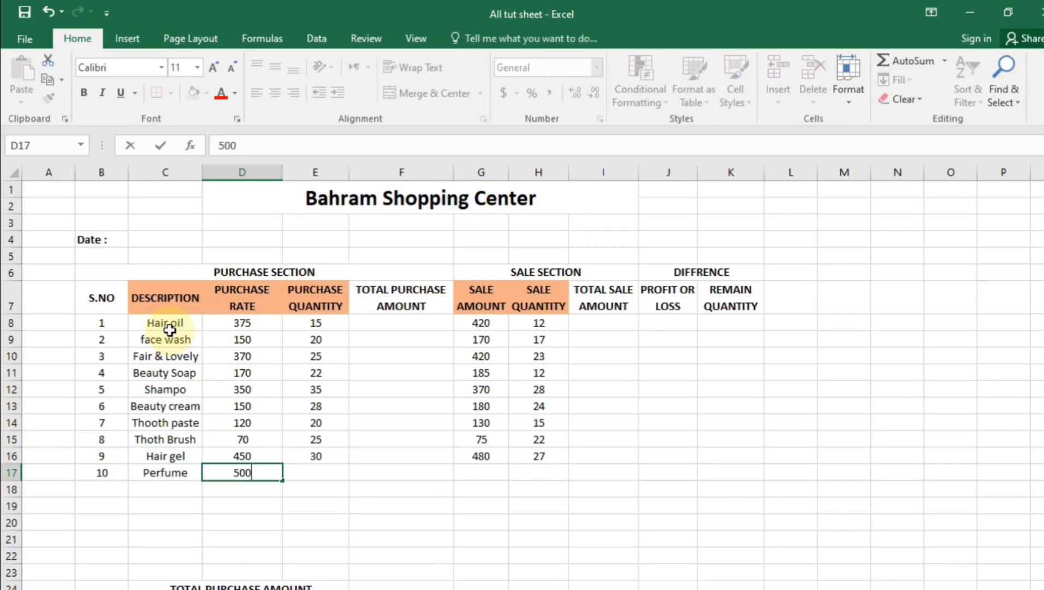
key(Tab)
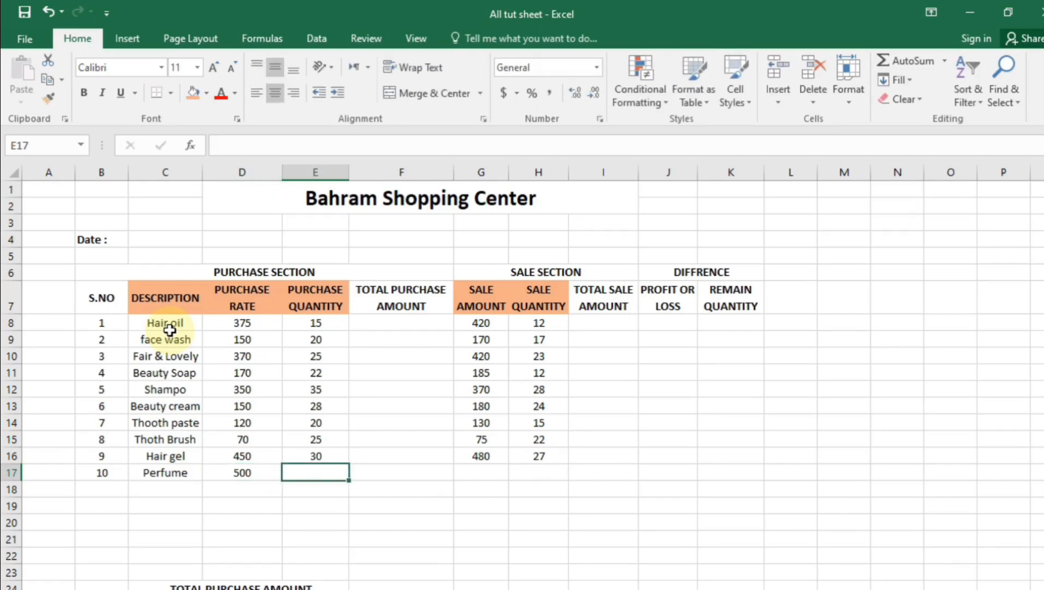
text(25)
key(Tab)
key(Tab)
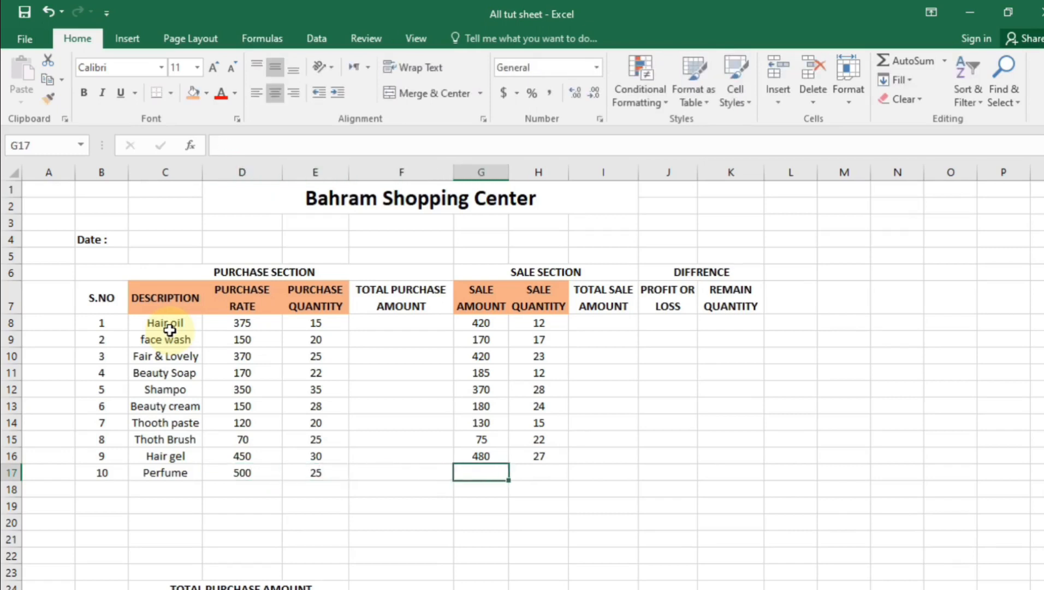
key(BackSpace)
text(550)
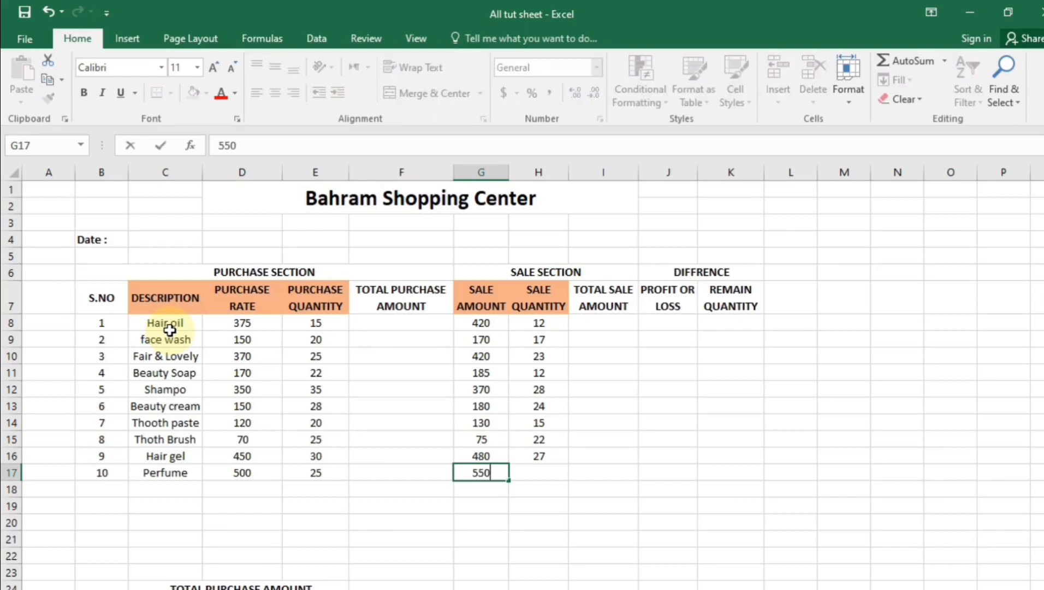
key(Tab)
key(BackSpace)
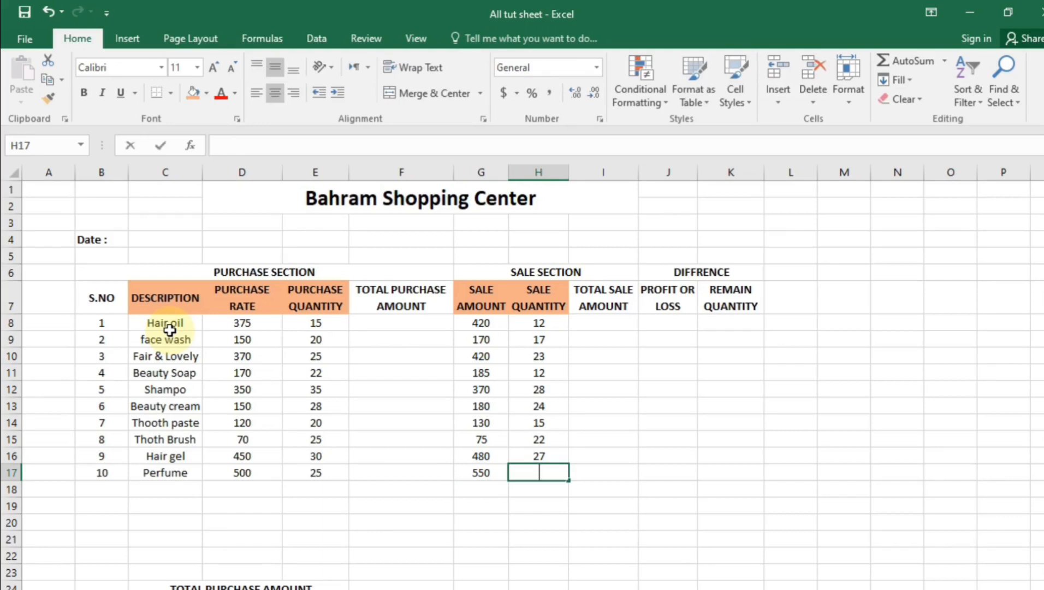
text(22)
key(Return)
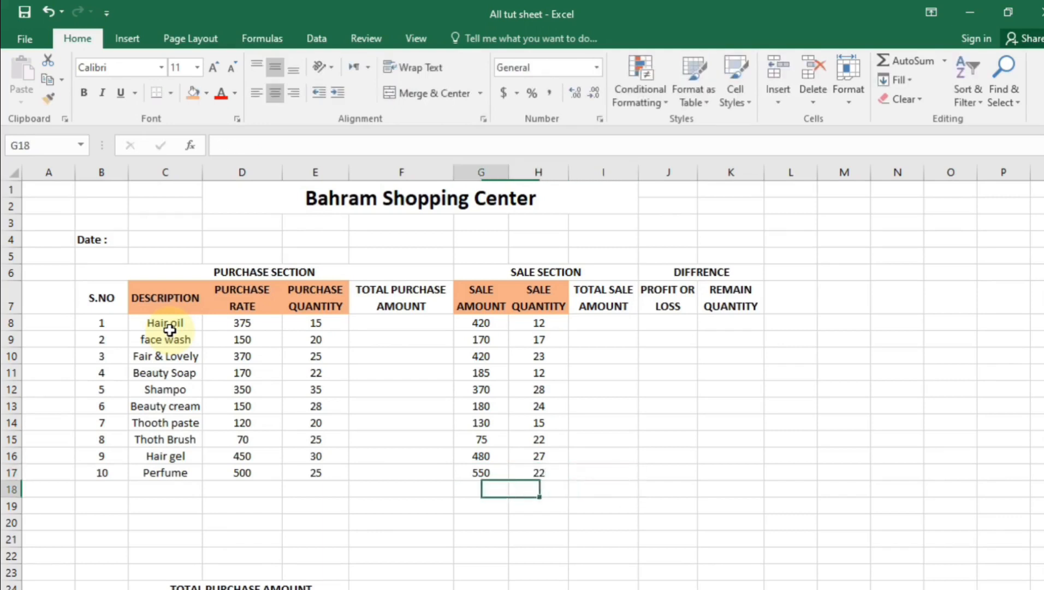
key(Left)
key(Up)
key(Up)
key(Up)
key(Up)
key(Up)
key(Up)
key(Up)
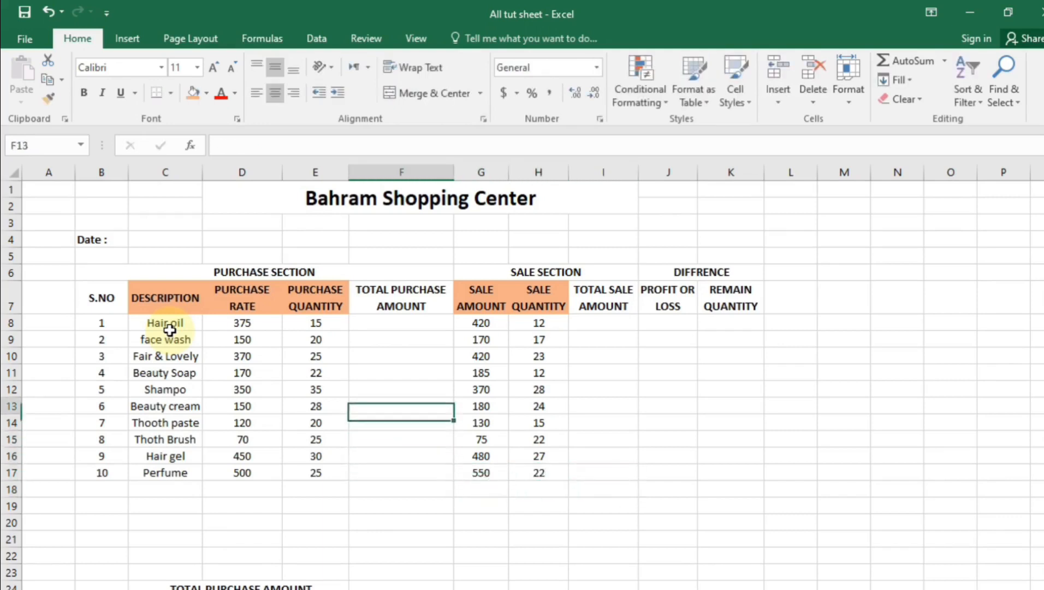
Enter =D8*E8 in F8 and fill it down to F17 for each item's total purchase amount
key(Up)
key(Up)
key(Up)
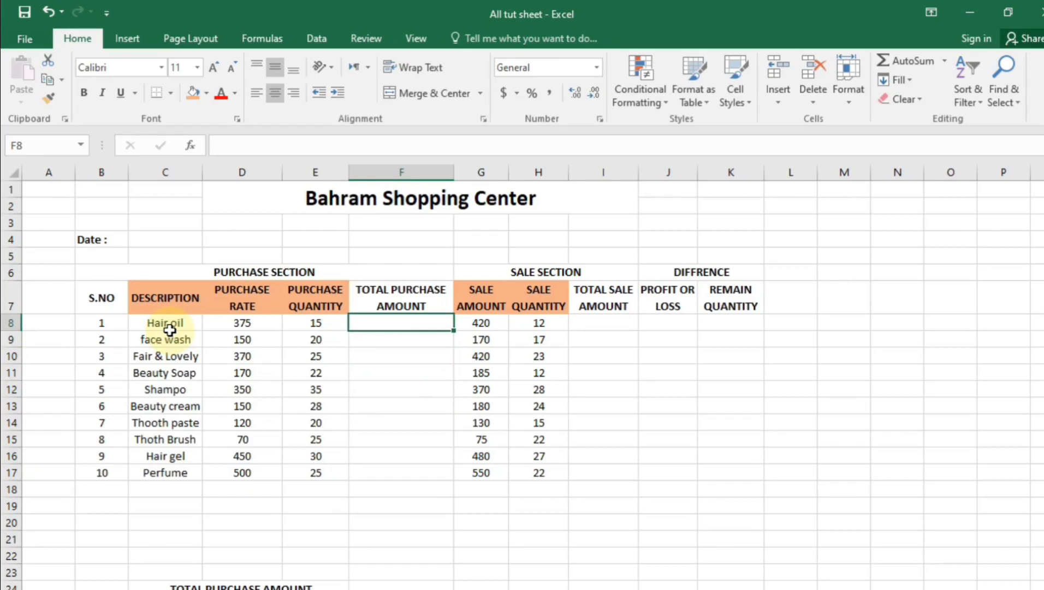
text(=)
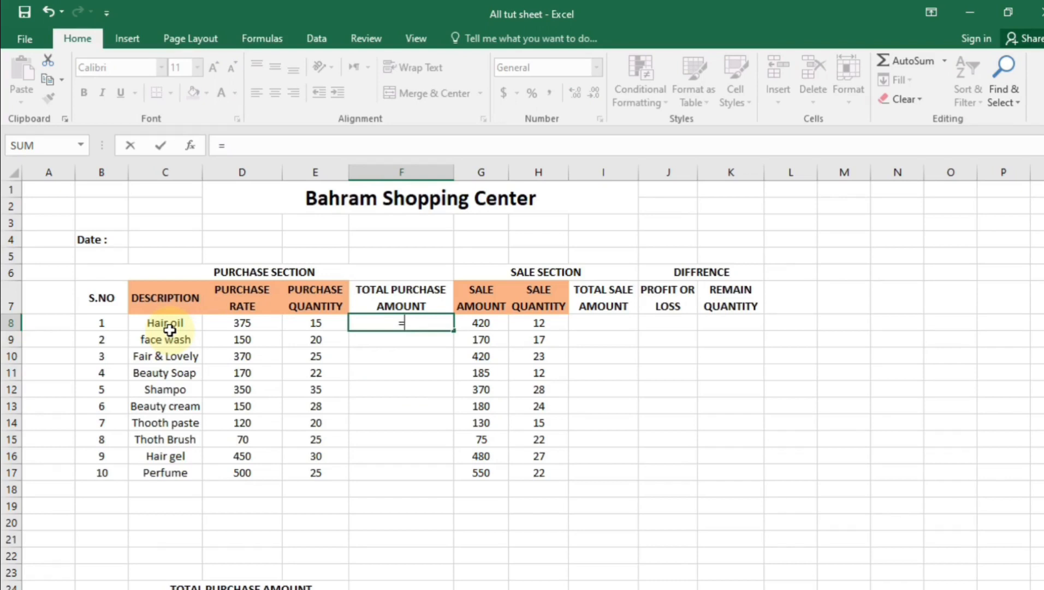
click(226, 325)
text(*)
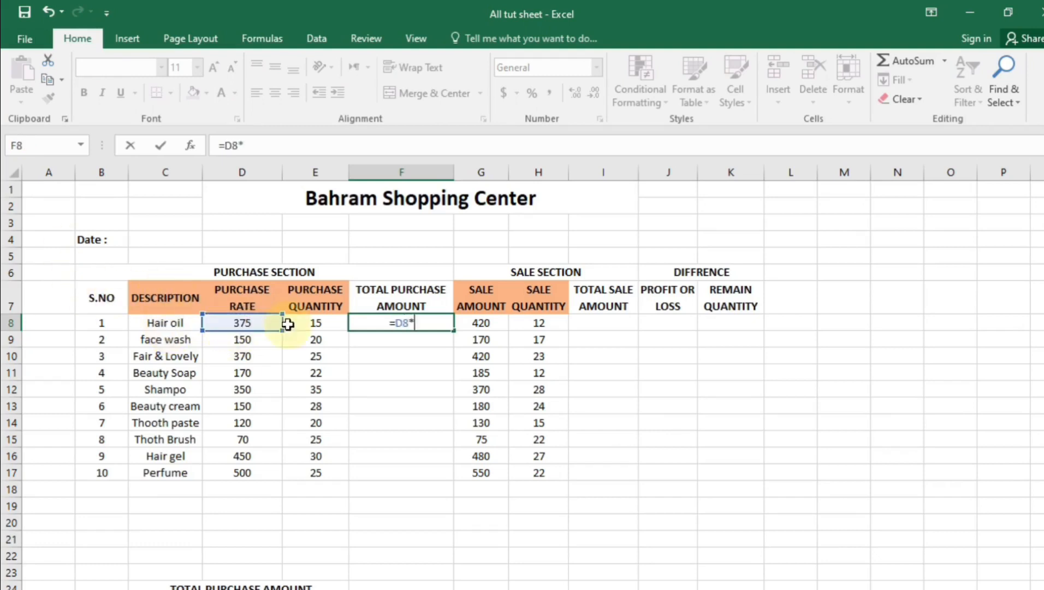
click(321, 324)
key(Return)
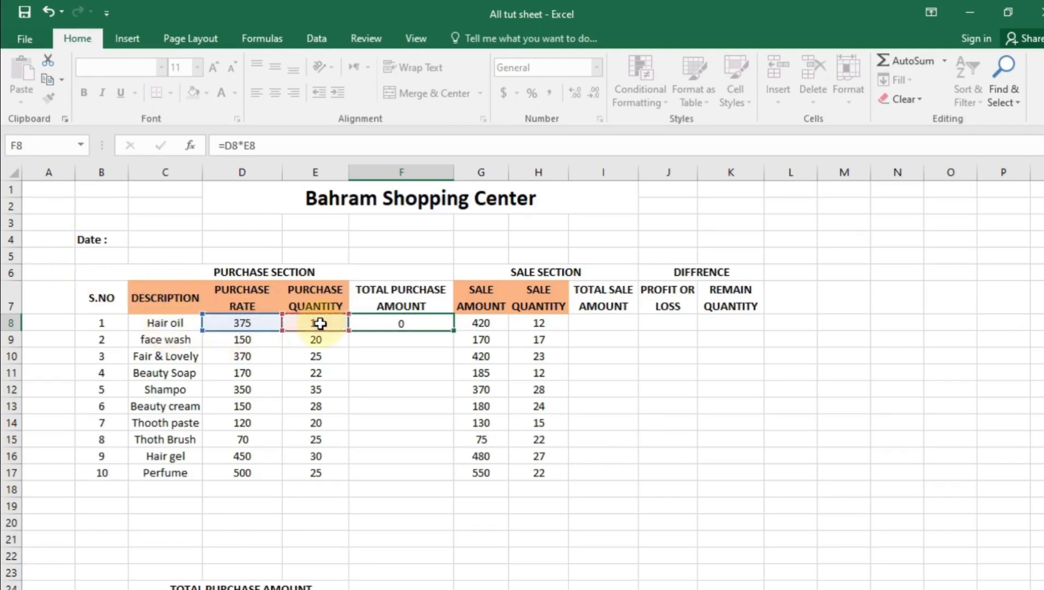
click(444, 324)
drag(453, 330, 455, 473)
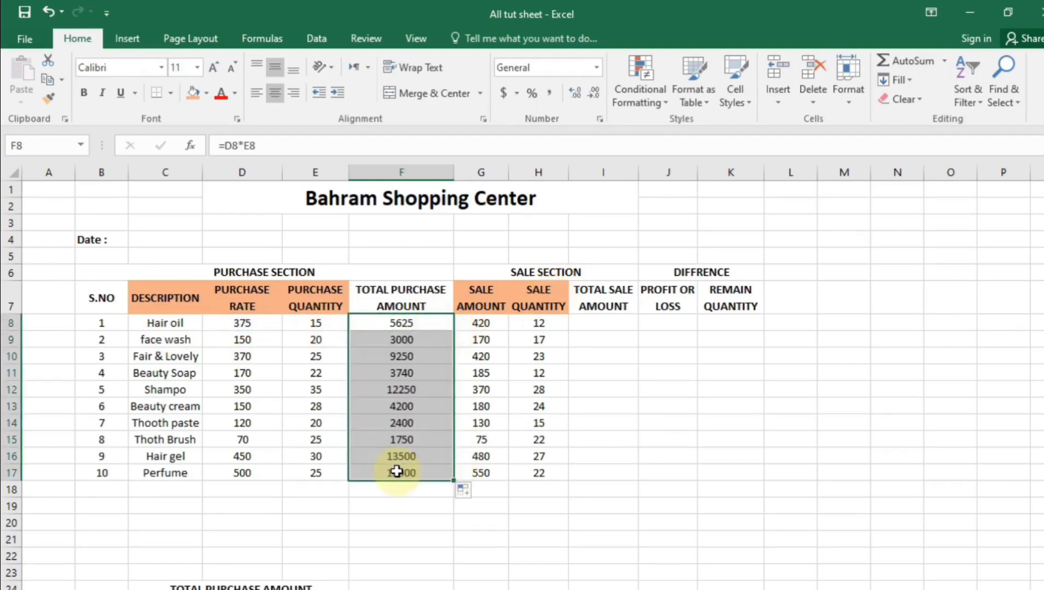
click(602, 322)
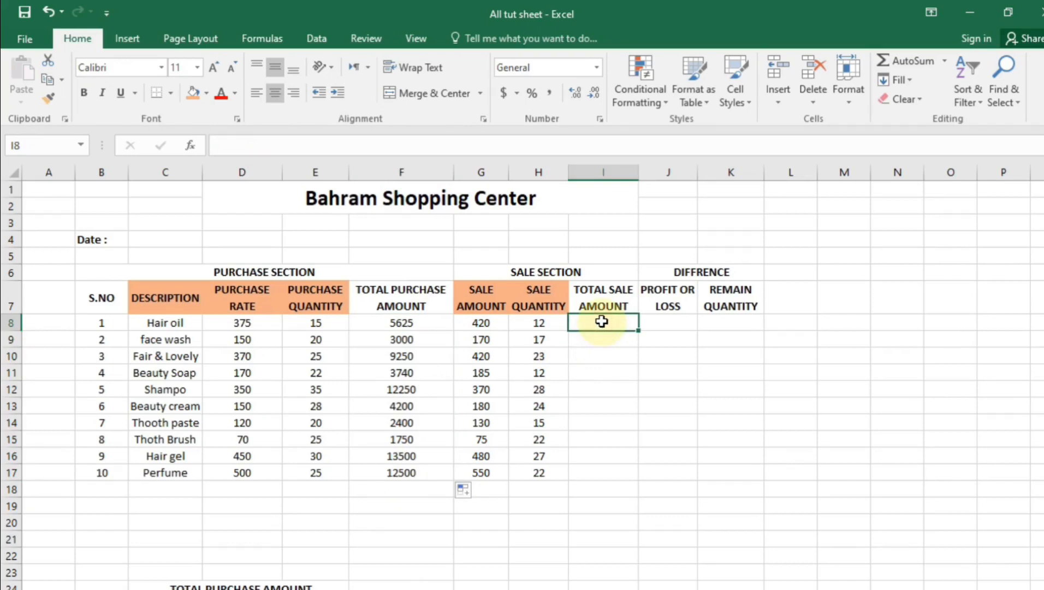
Enter =G8*H8 in I8 and fill it down to I17 for each item's total sale amount
text(=)
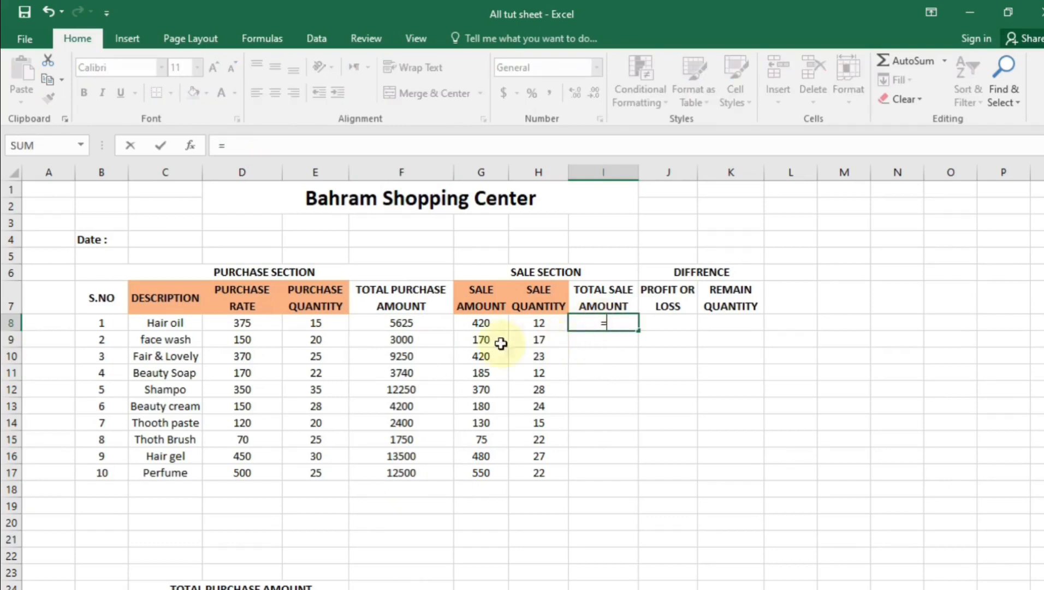
click(473, 326)
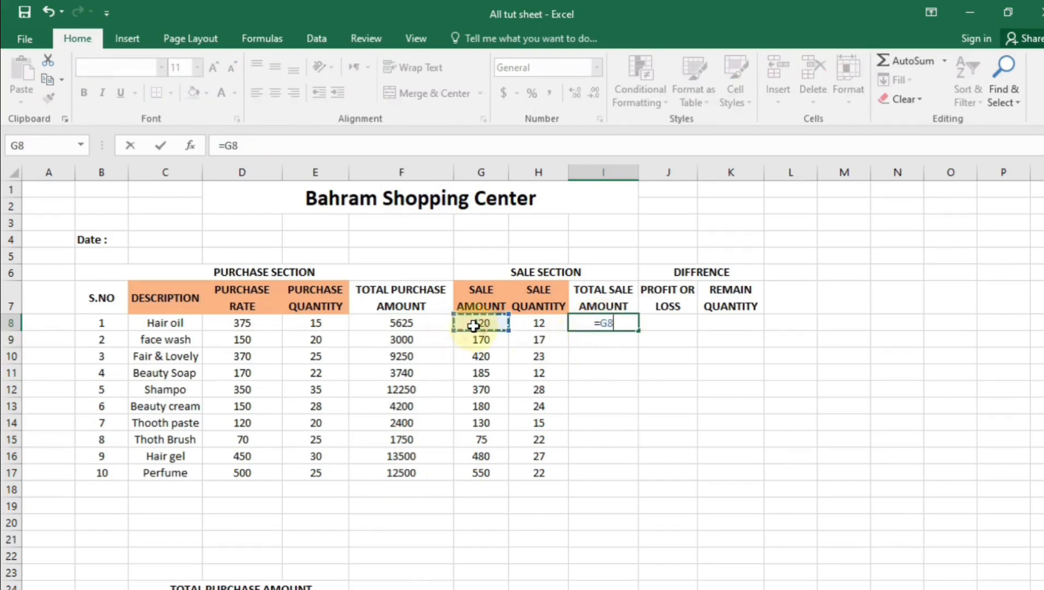
text(*)
click(529, 324)
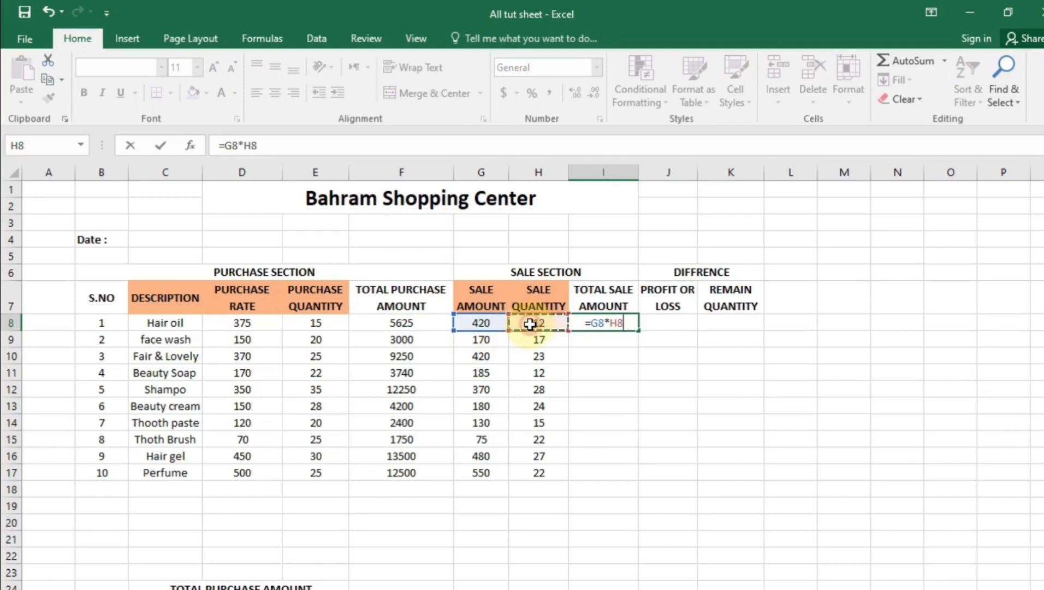
key(Return)
click(611, 324)
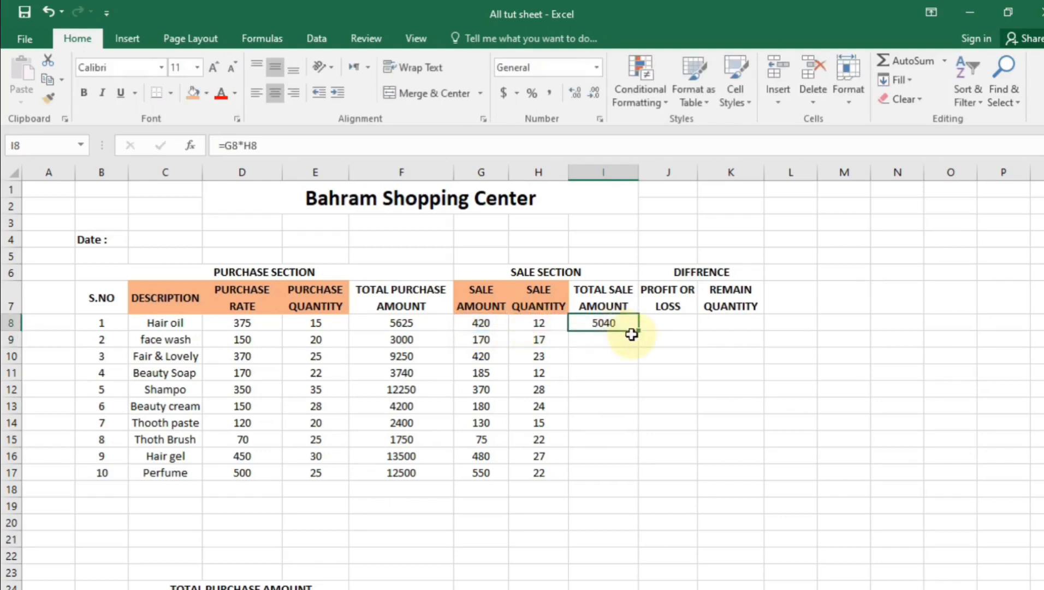
drag(637, 329, 616, 481)
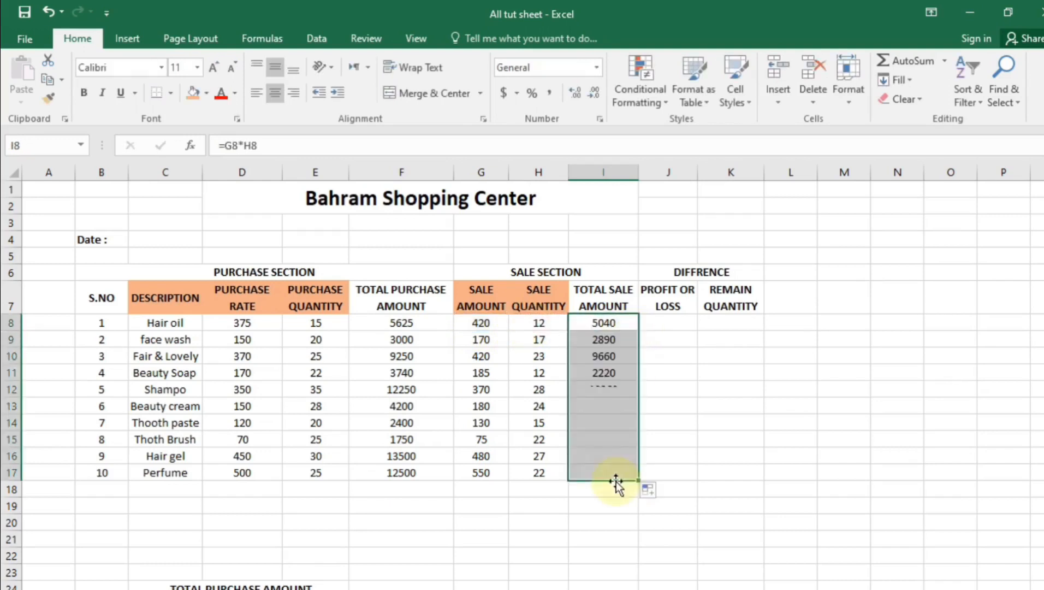
click(663, 323)
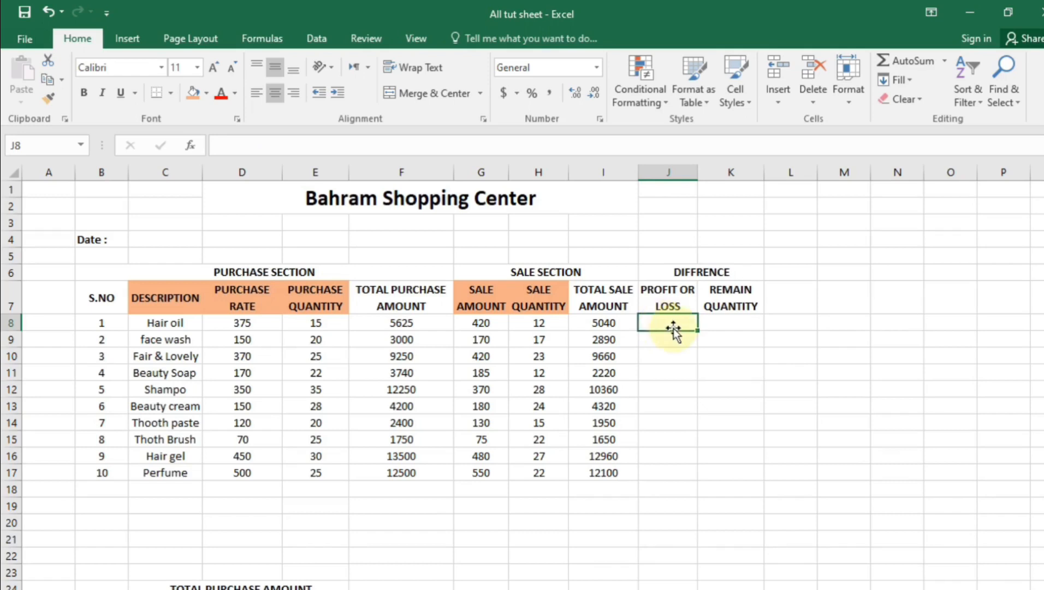
Enter =I8-D8*H8 in J8 to compute Hair oil's profit or loss
double_click(674, 328)
text(=)
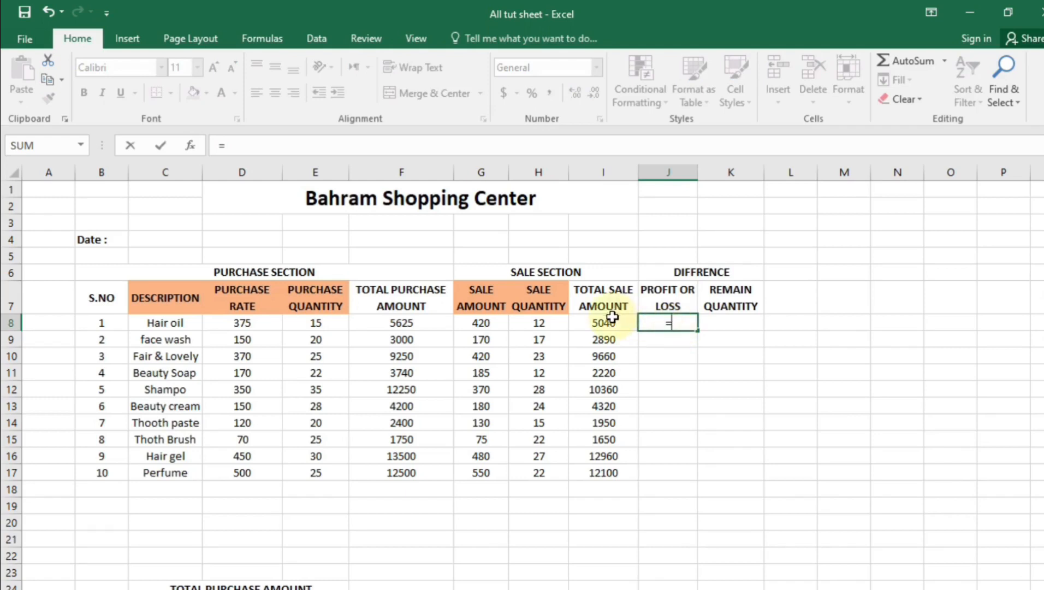
click(626, 325)
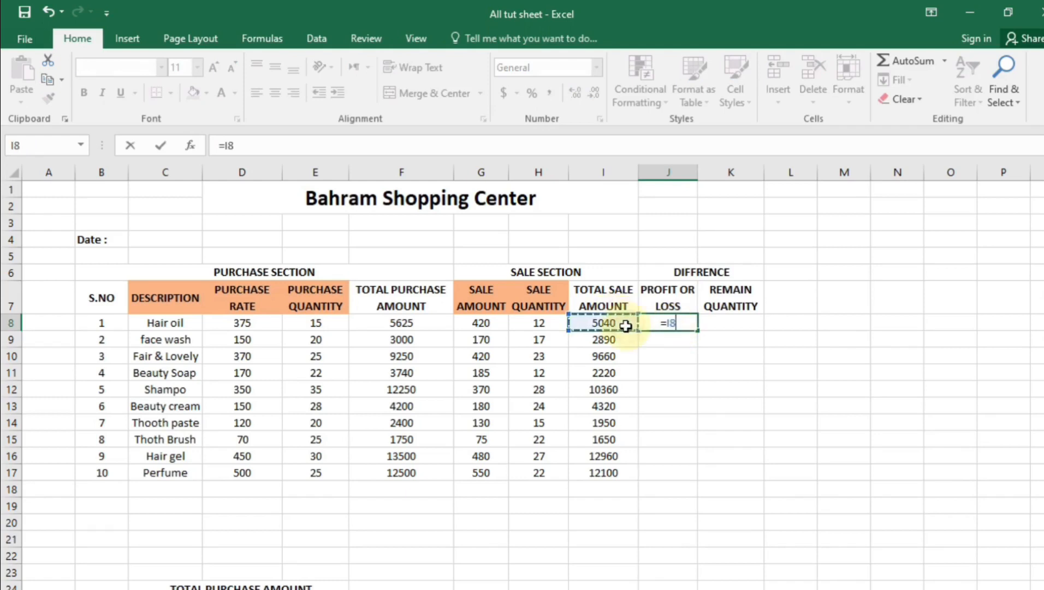
text(-)
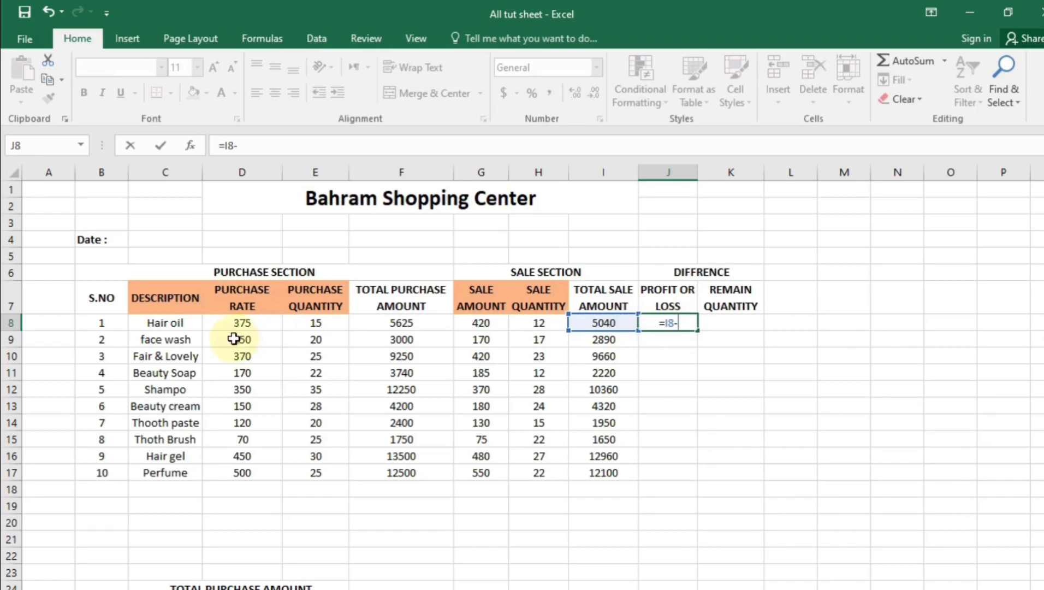
click(245, 318)
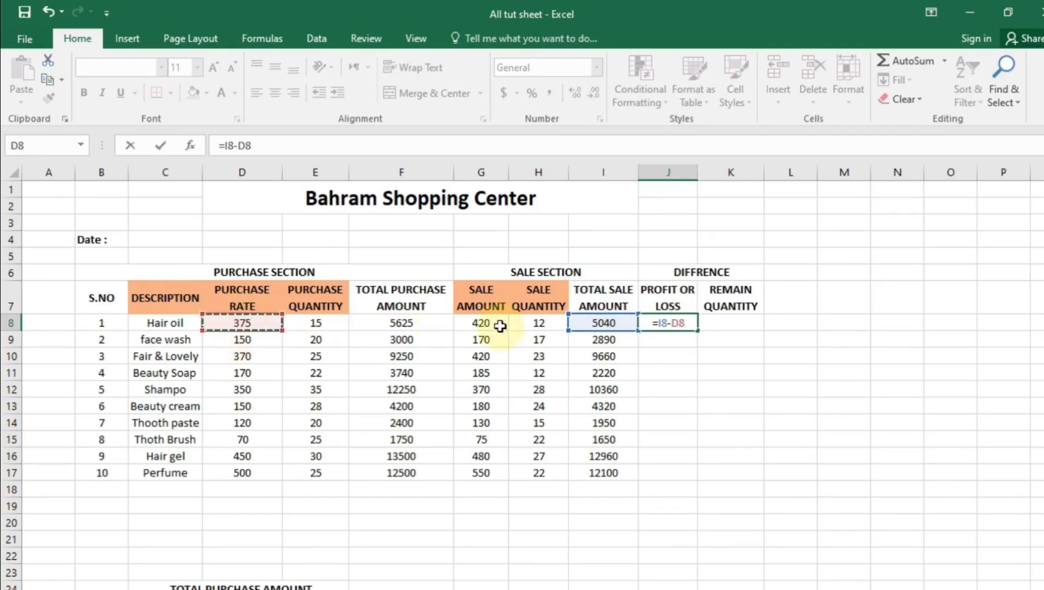
text(*)
click(533, 325)
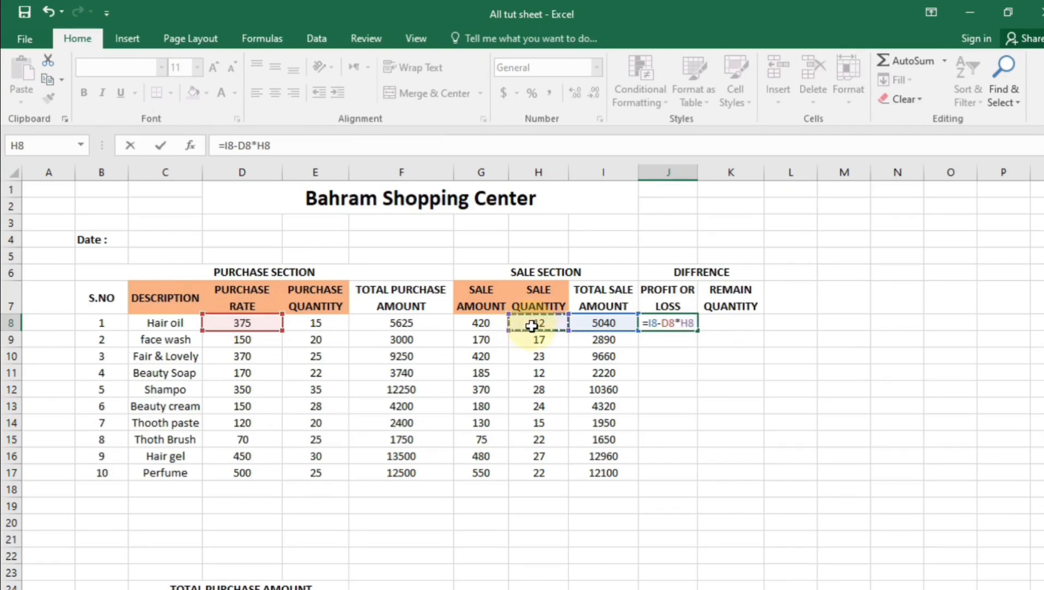
key(Return)
Copy the profit or loss formula from J8 down to J17
click(727, 473)
click(668, 320)
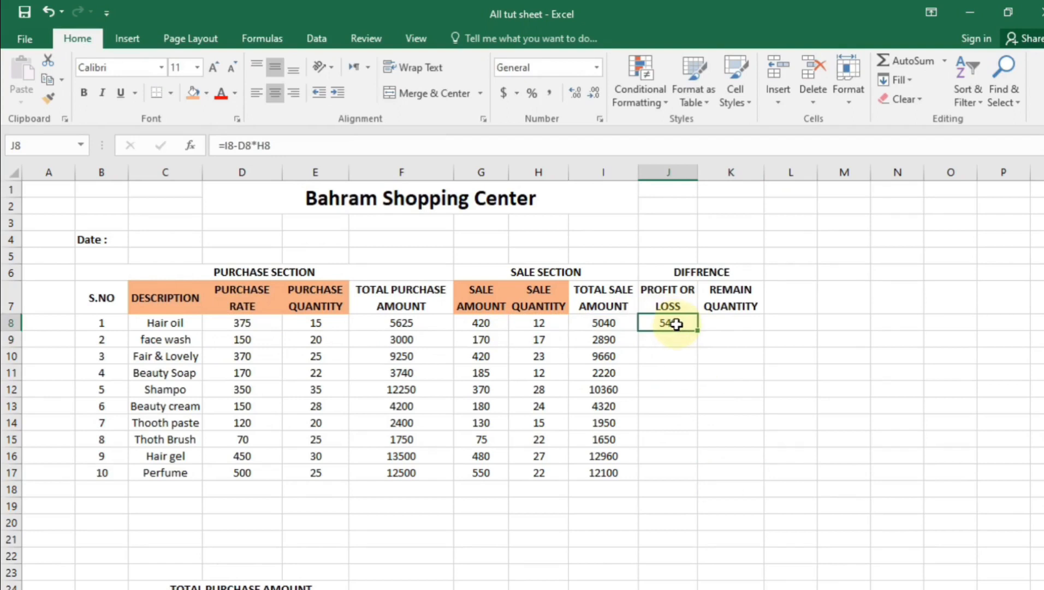
click(662, 403)
click(689, 321)
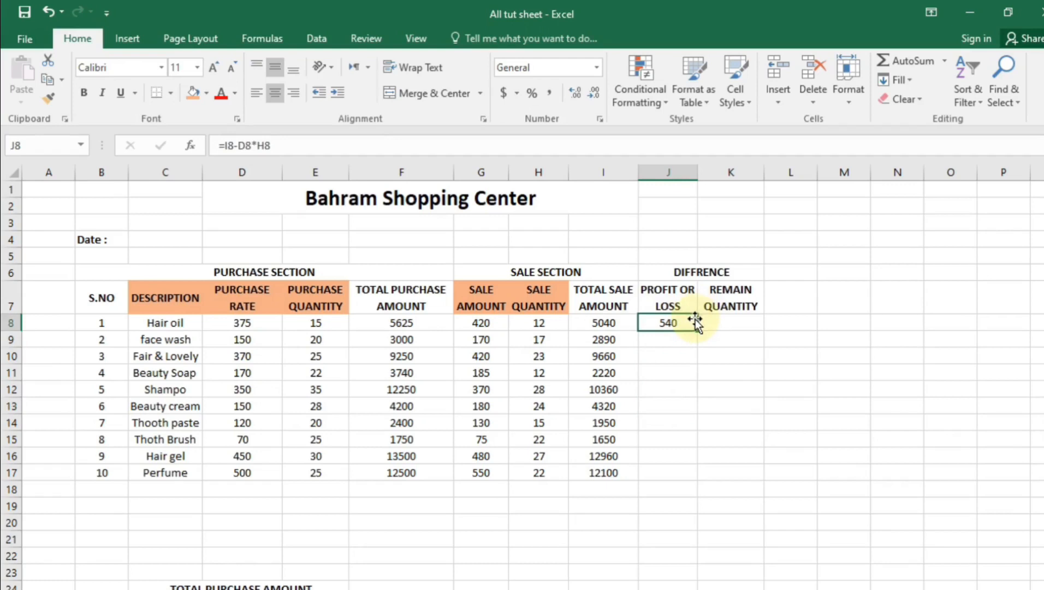
drag(697, 332, 701, 481)
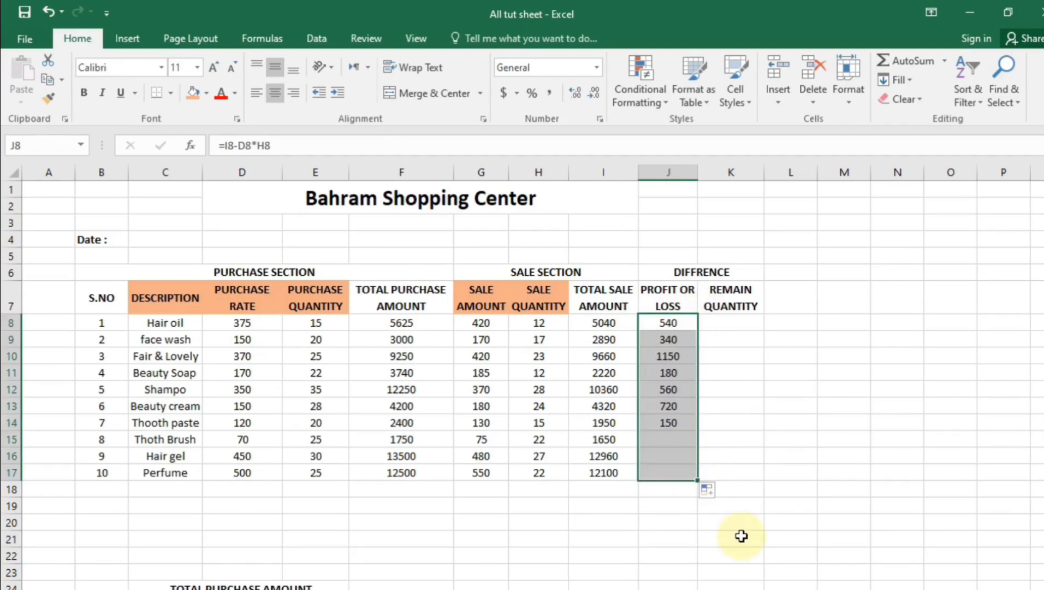
click(740, 535)
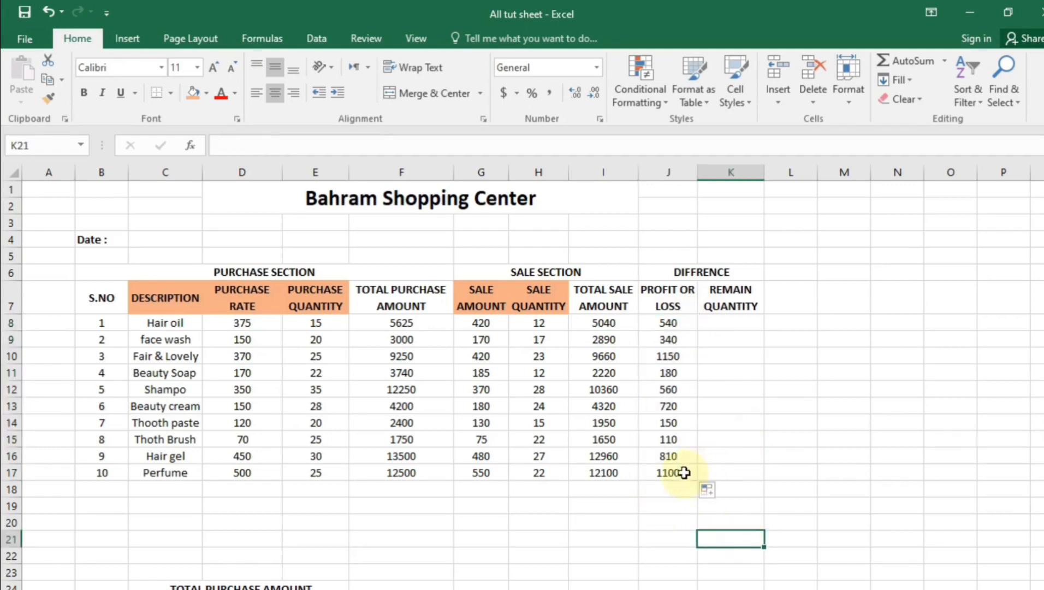
click(726, 328)
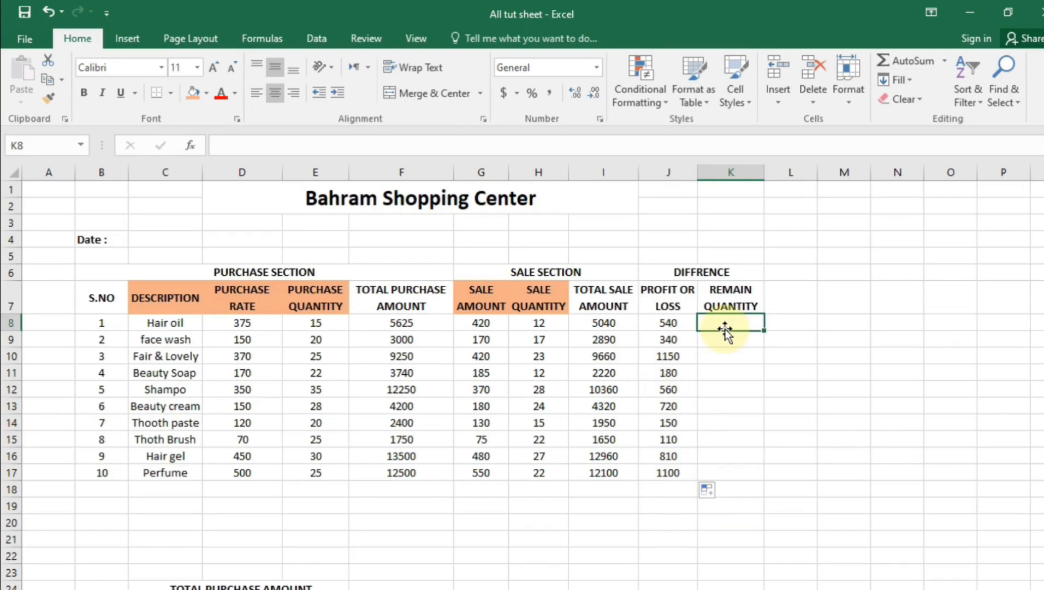
Enter purchase quantity minus sale quantity in K8 and fill it down to K17
text(=)
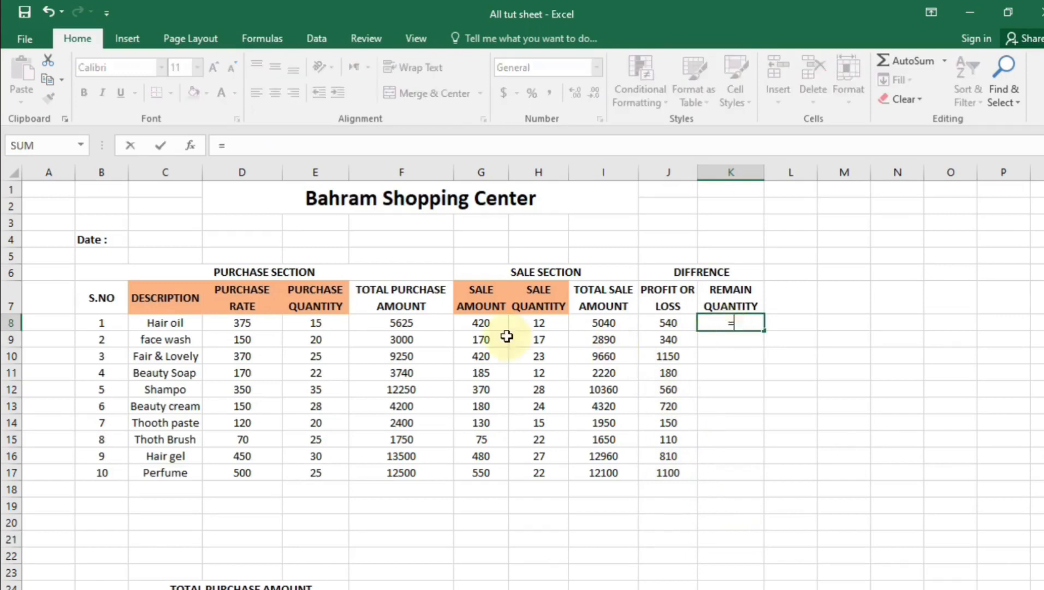
click(318, 325)
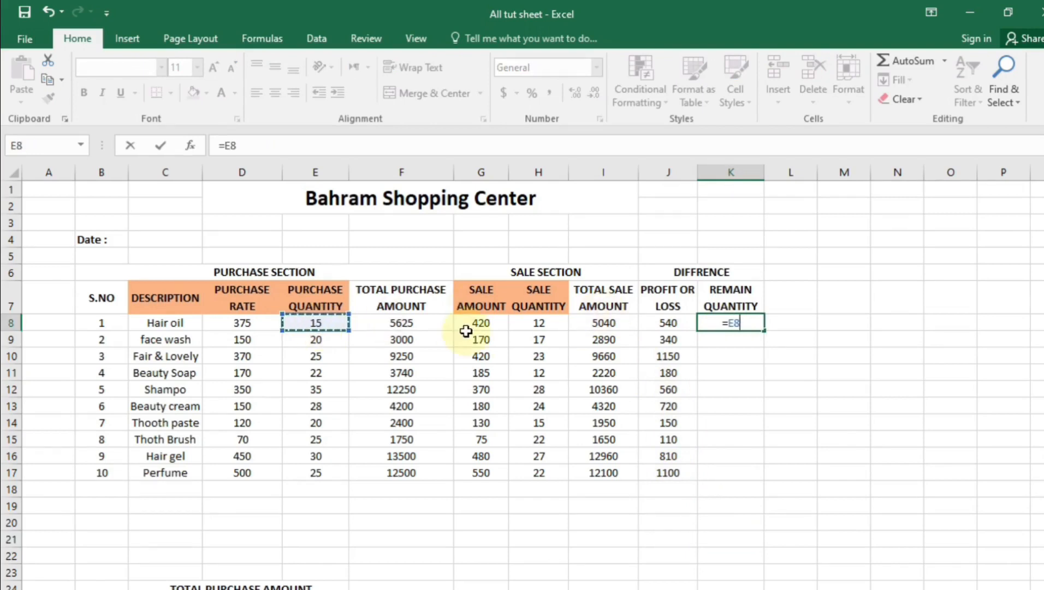
text(-)
click(538, 322)
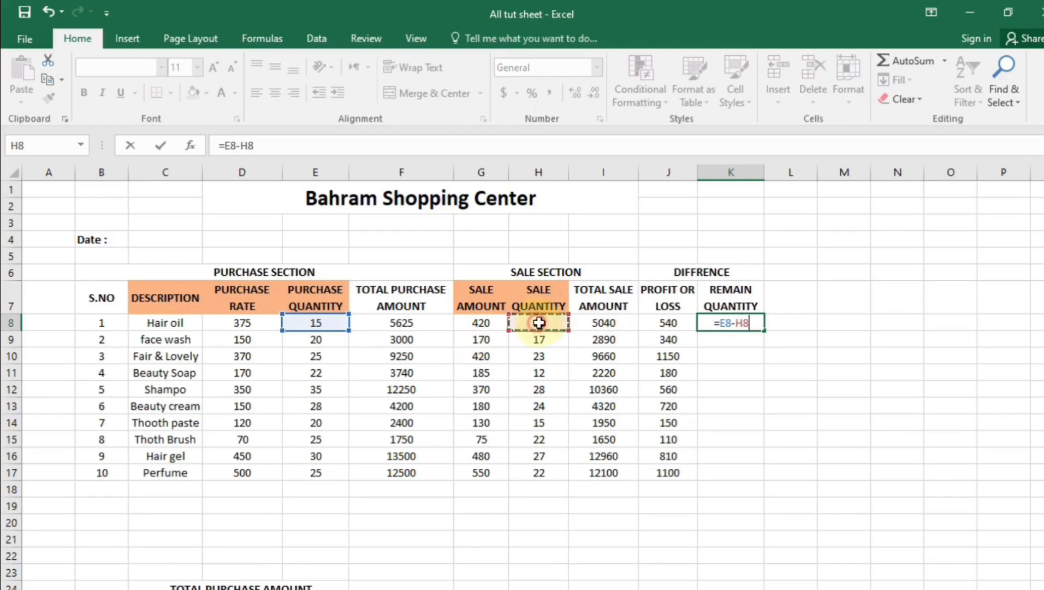
key(Return)
click(731, 325)
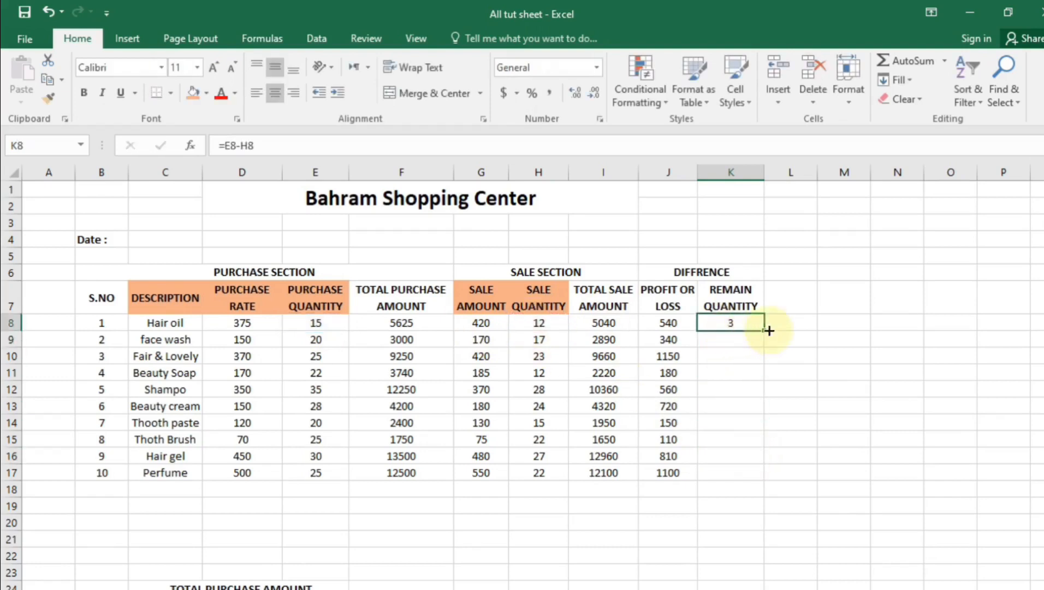
drag(764, 330, 766, 481)
click(736, 582)
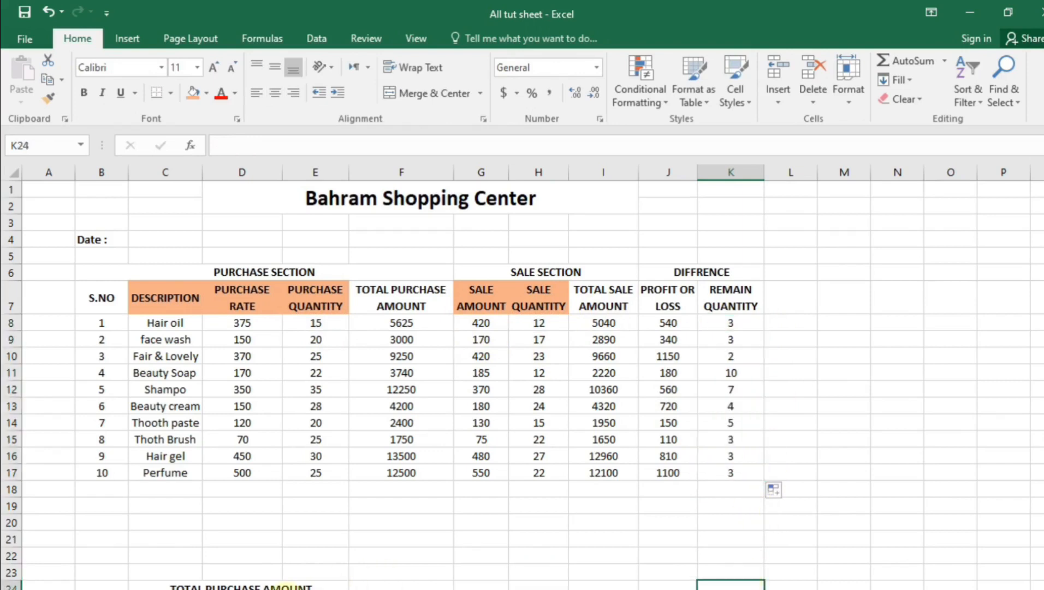
click(257, 585)
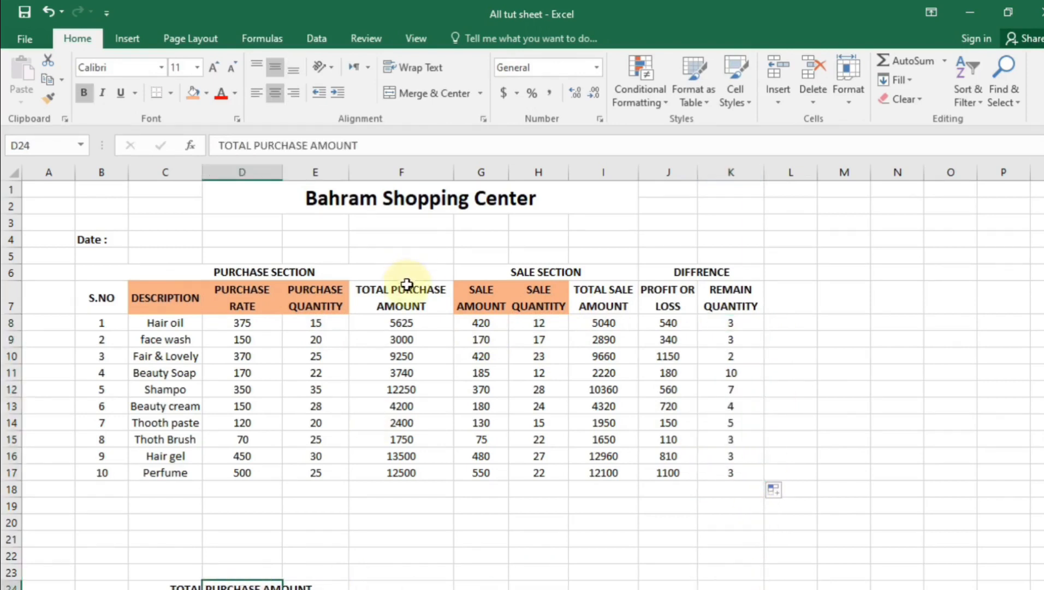
click(575, 503)
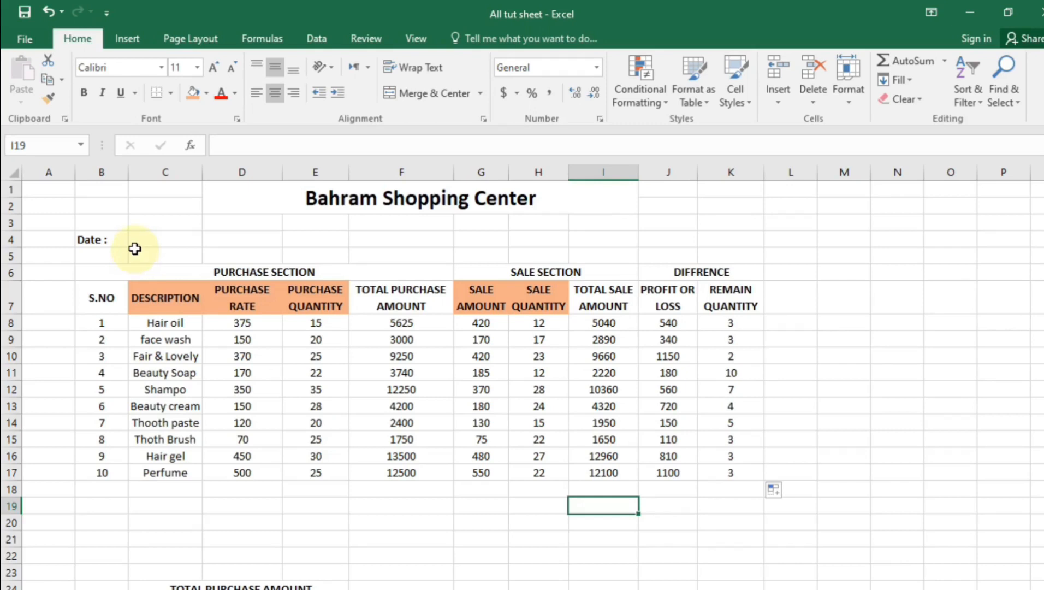
Enter =TODAY() in C4 so it shows 4/21/2022 beside the Date label
click(136, 244)
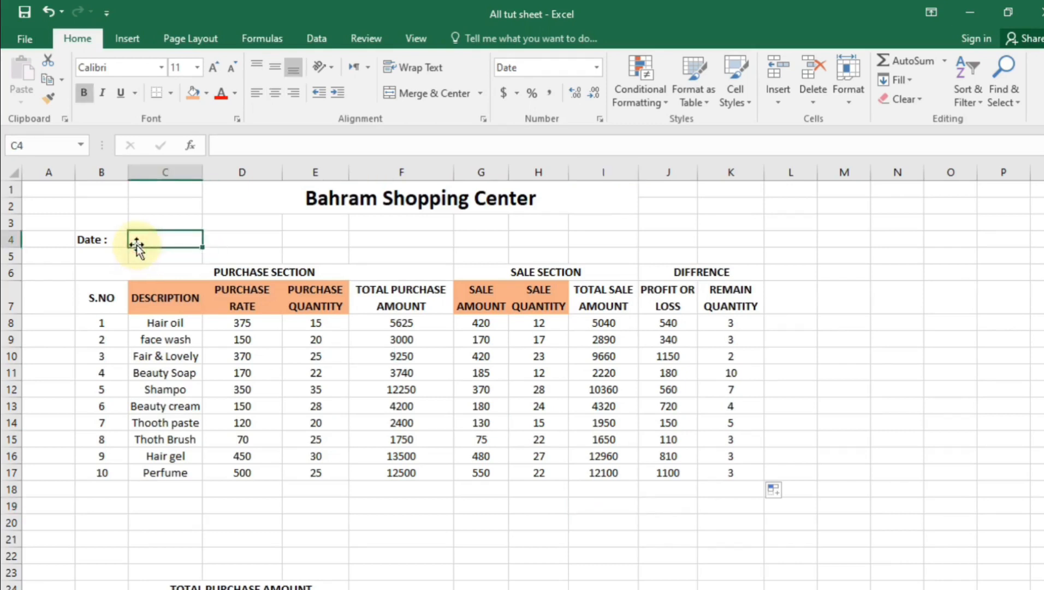
text(=today()
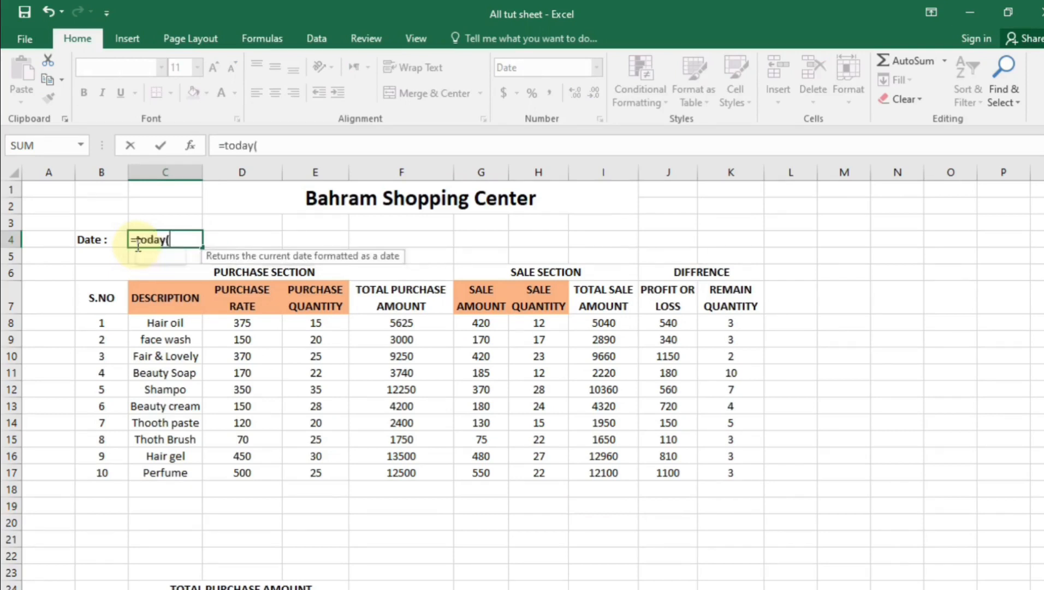
text())
key(Return)
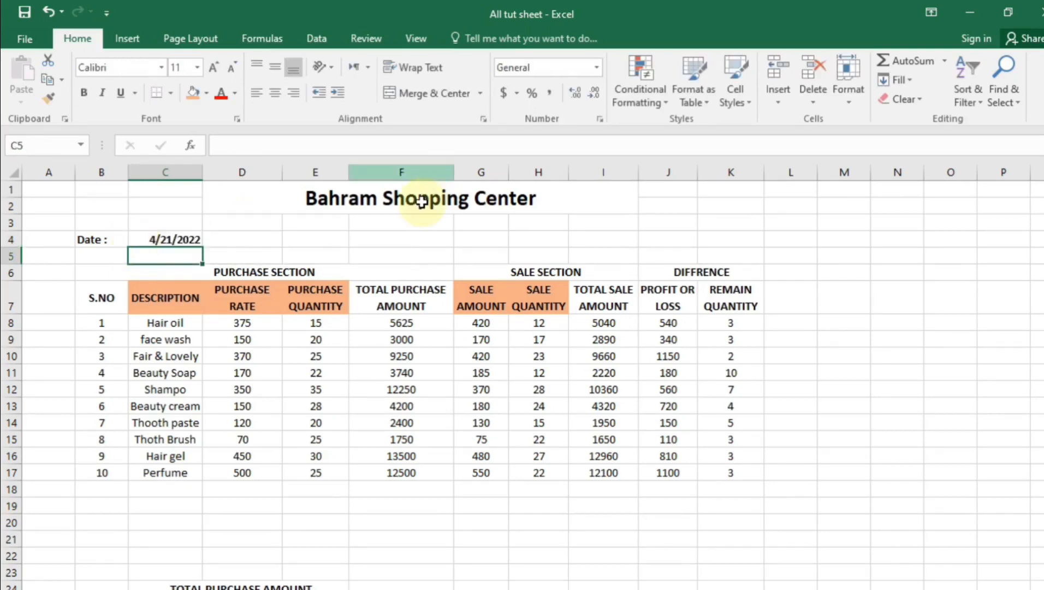
click(174, 239)
click(452, 577)
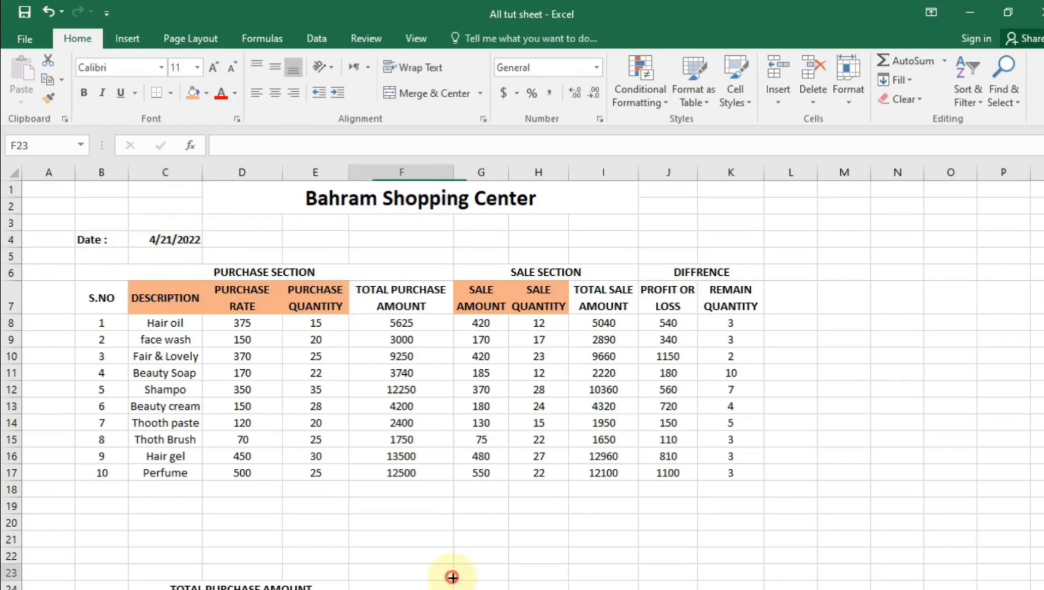
click(481, 589)
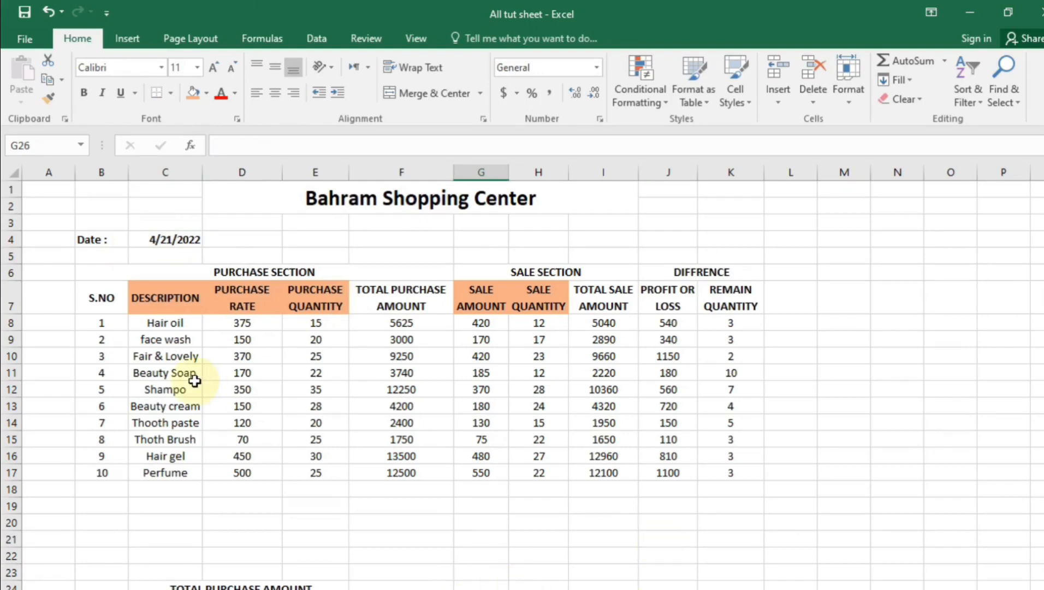
Apply thick outline and inside borders to the table range B6:K17
drag(105, 266, 723, 465)
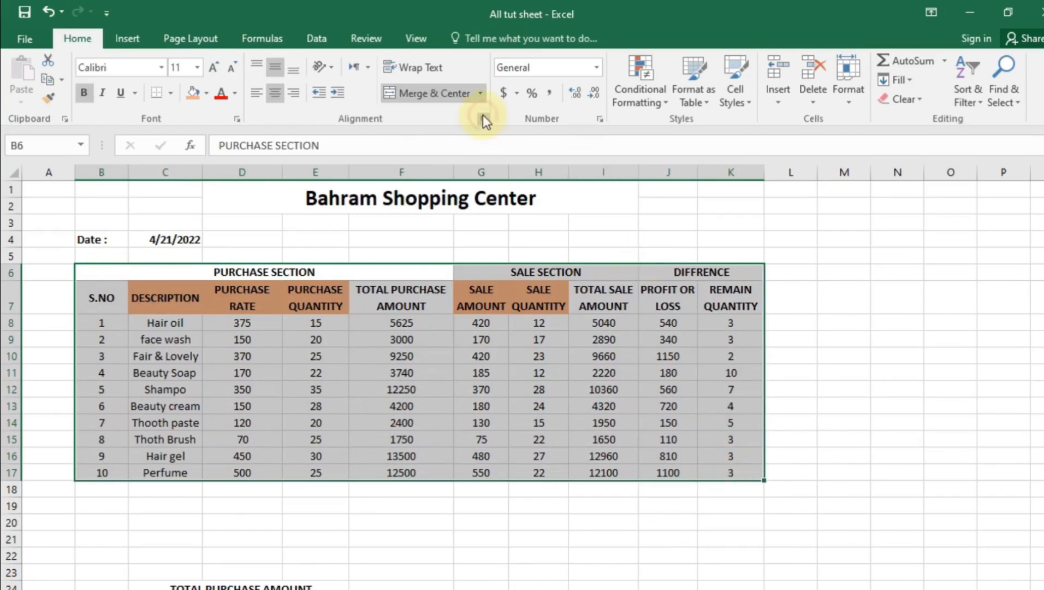
click(483, 118)
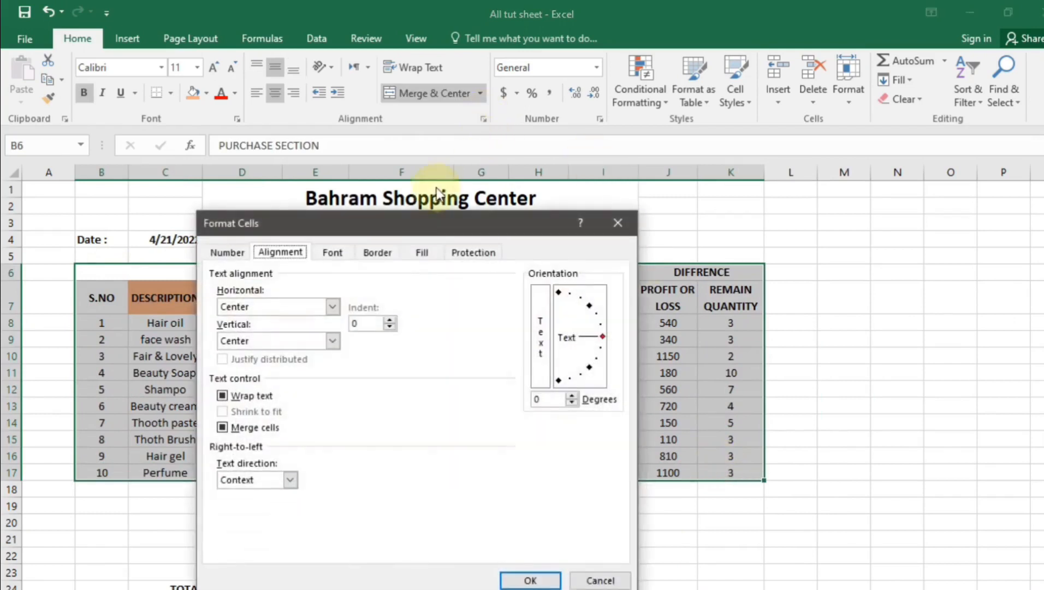
click(384, 254)
click(290, 359)
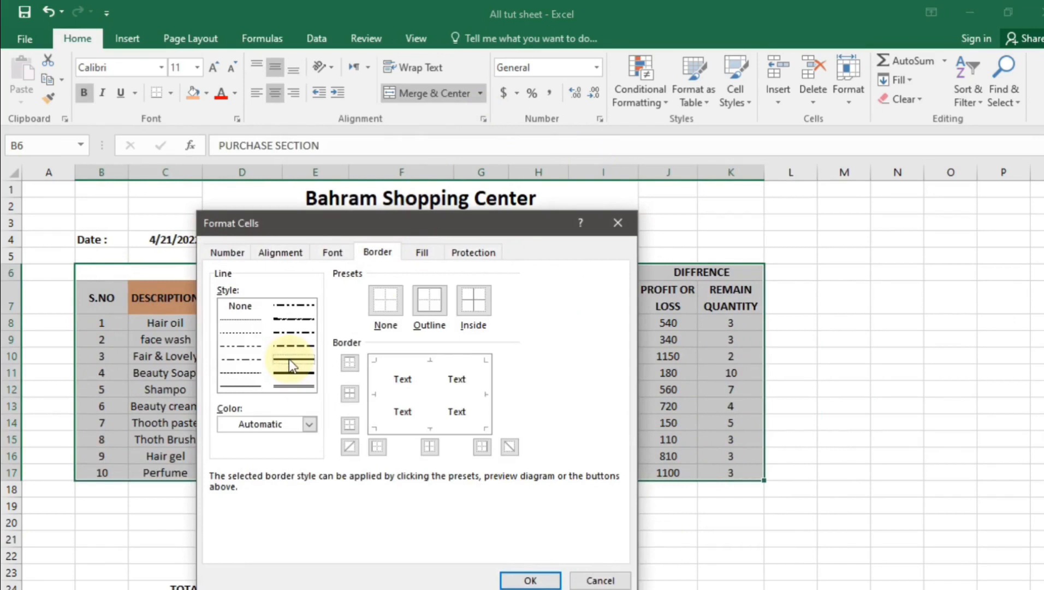
click(430, 301)
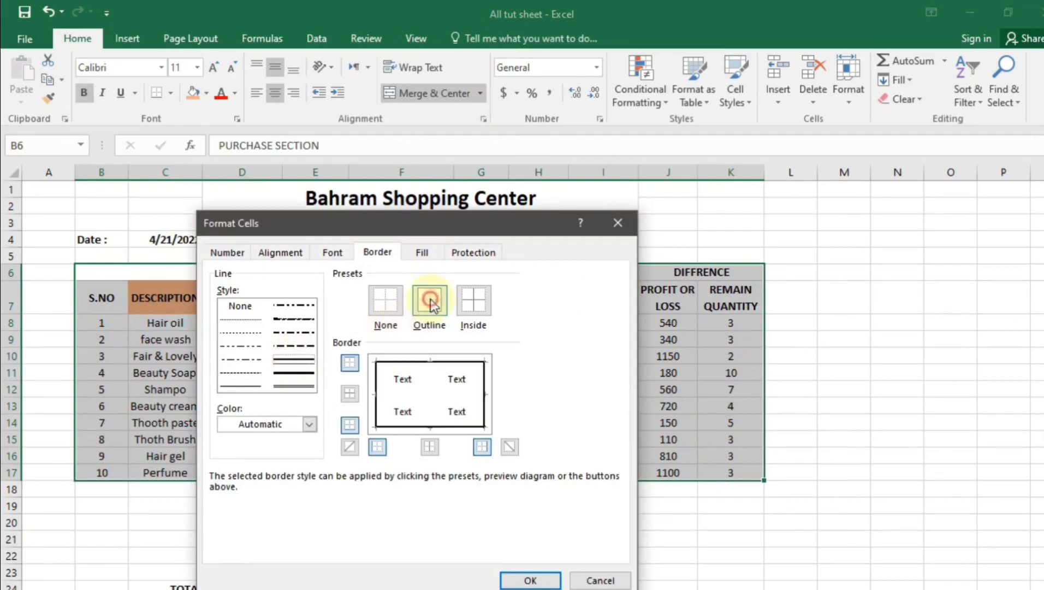
click(474, 298)
click(524, 581)
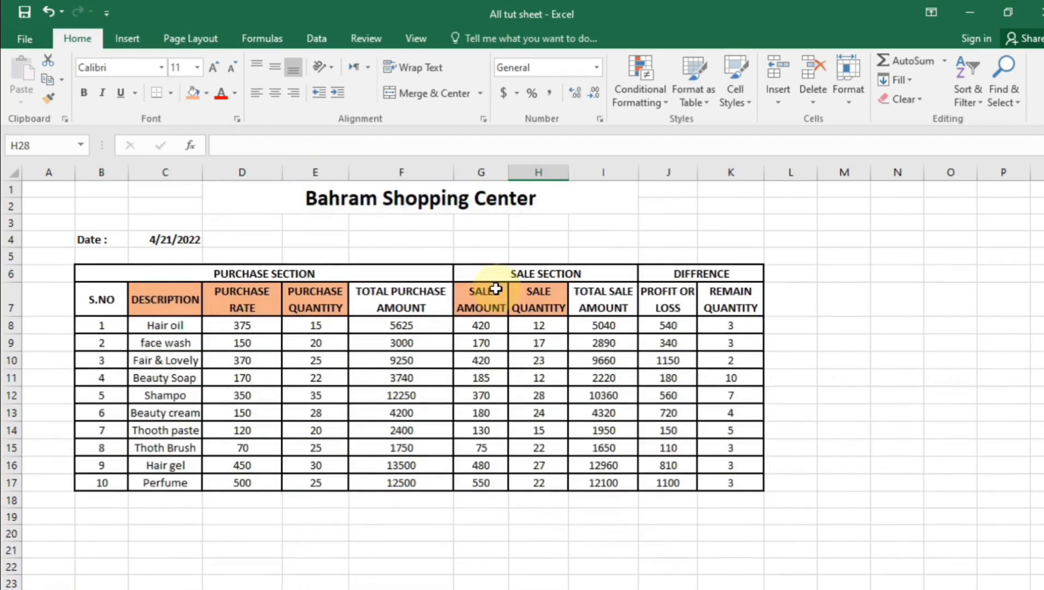
Give the SALE SECTION columns G7:I17 a double-line left border
drag(485, 301, 597, 483)
click(483, 118)
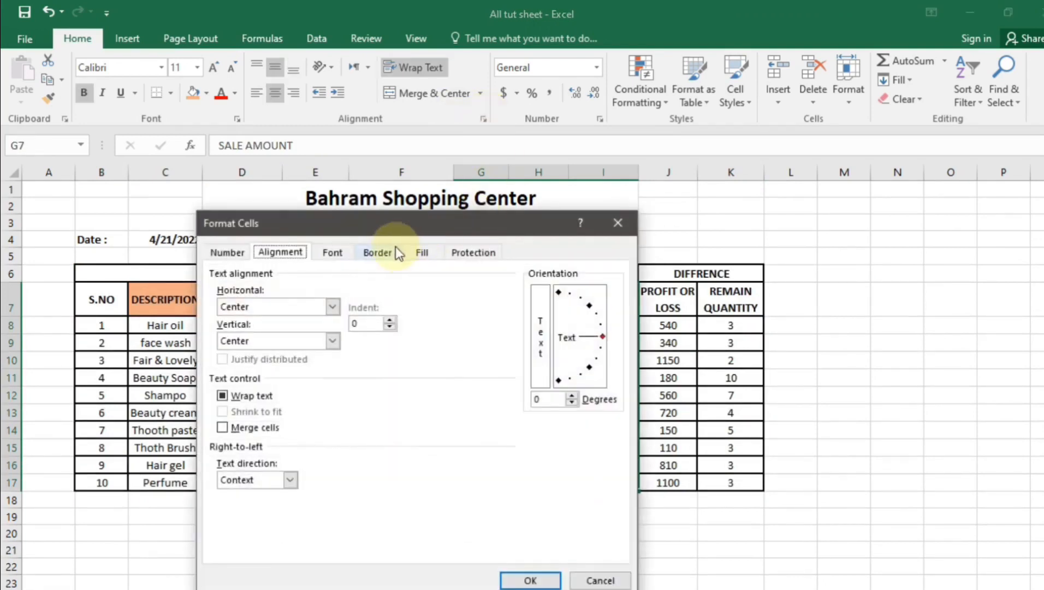
click(384, 251)
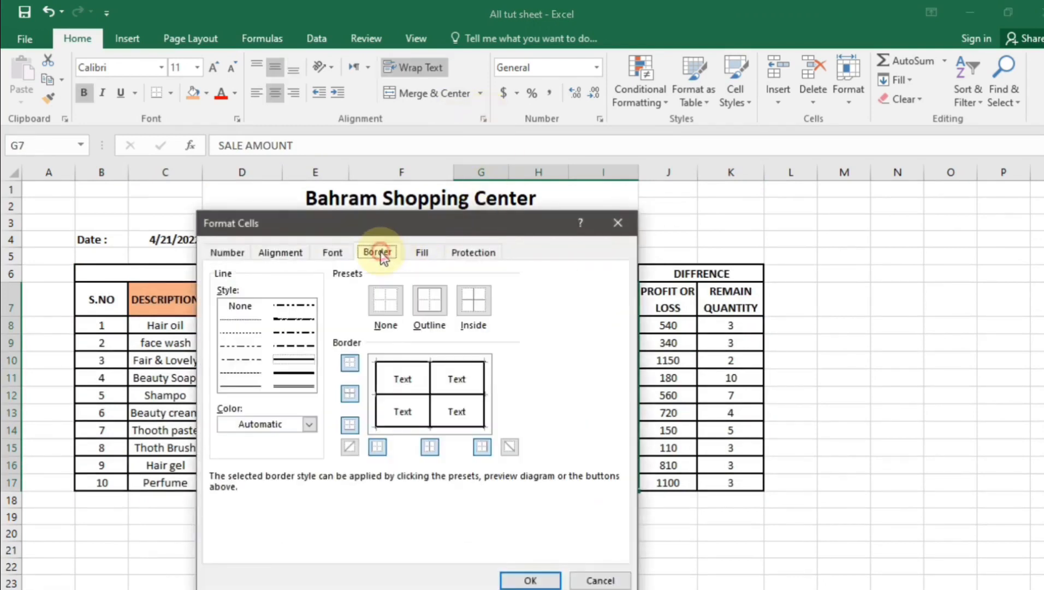
click(376, 386)
click(296, 386)
click(309, 425)
click(309, 425)
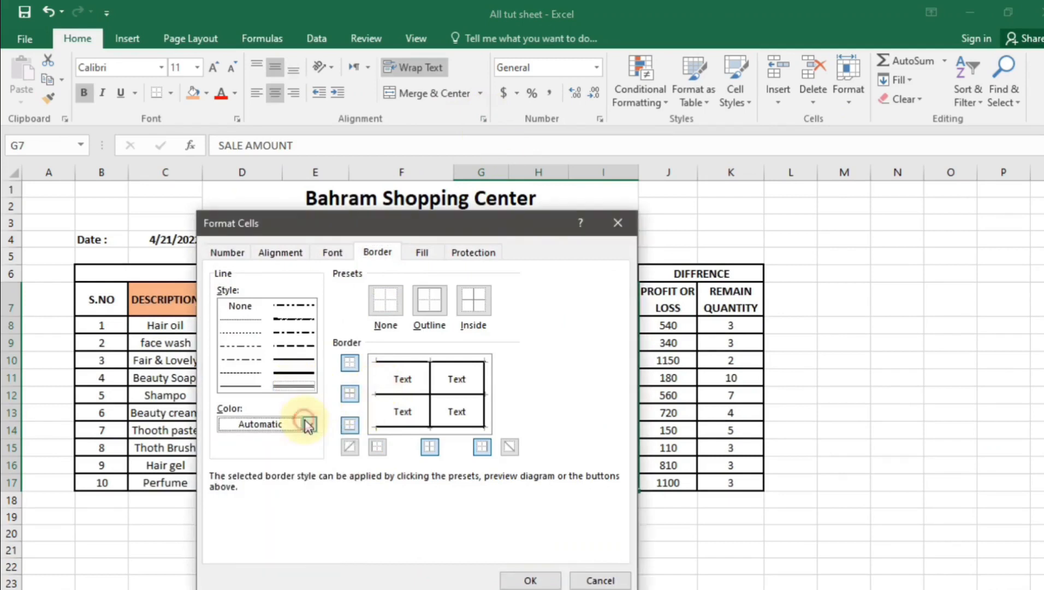
click(375, 381)
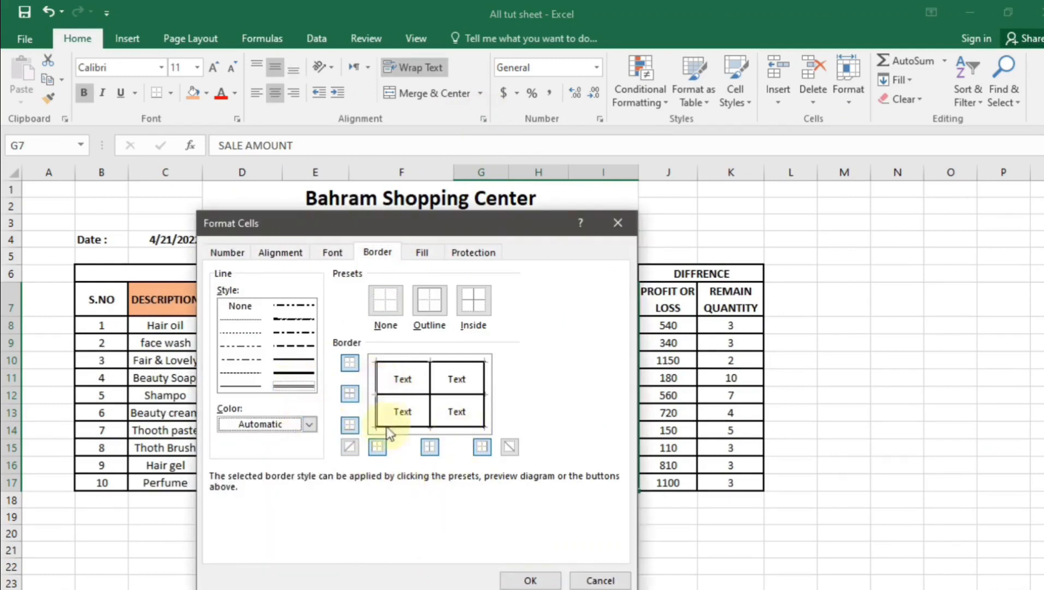
click(541, 579)
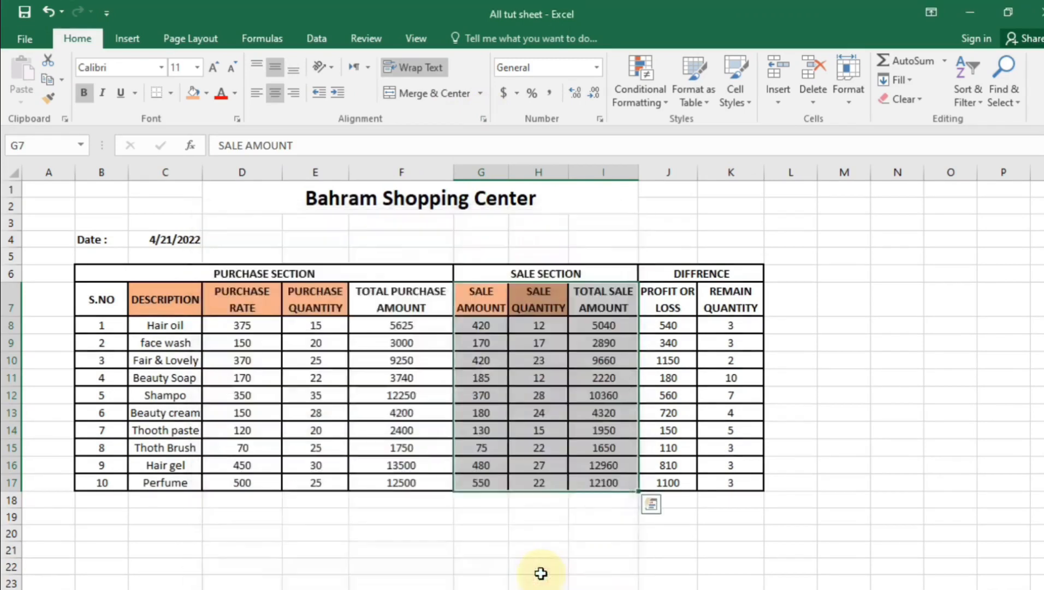
click(601, 588)
Give the DIFFRENCE columns J7:K17 a double-line left border
drag(659, 296, 710, 484)
click(483, 118)
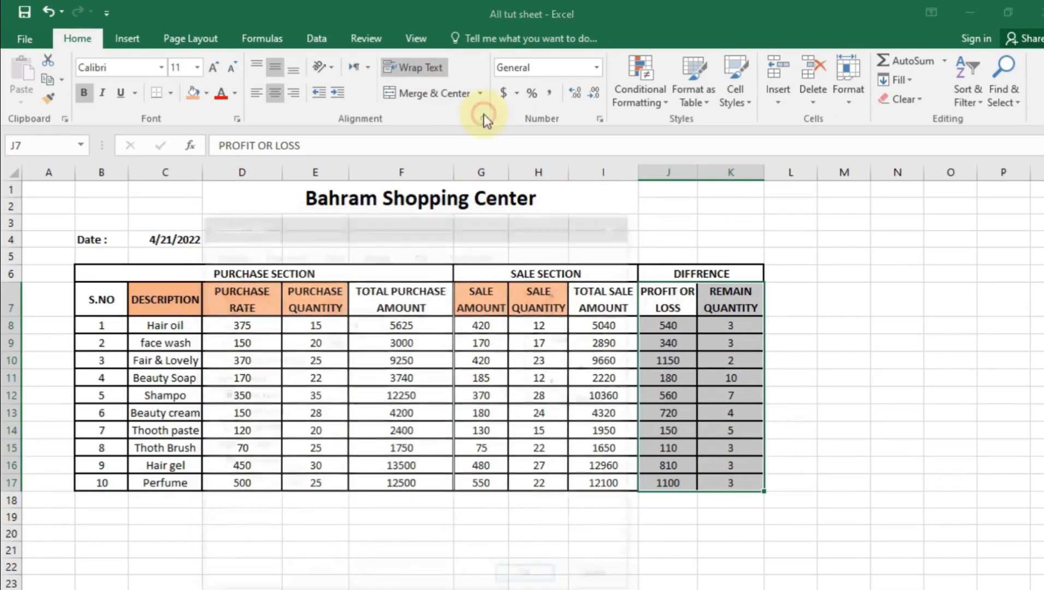
click(382, 252)
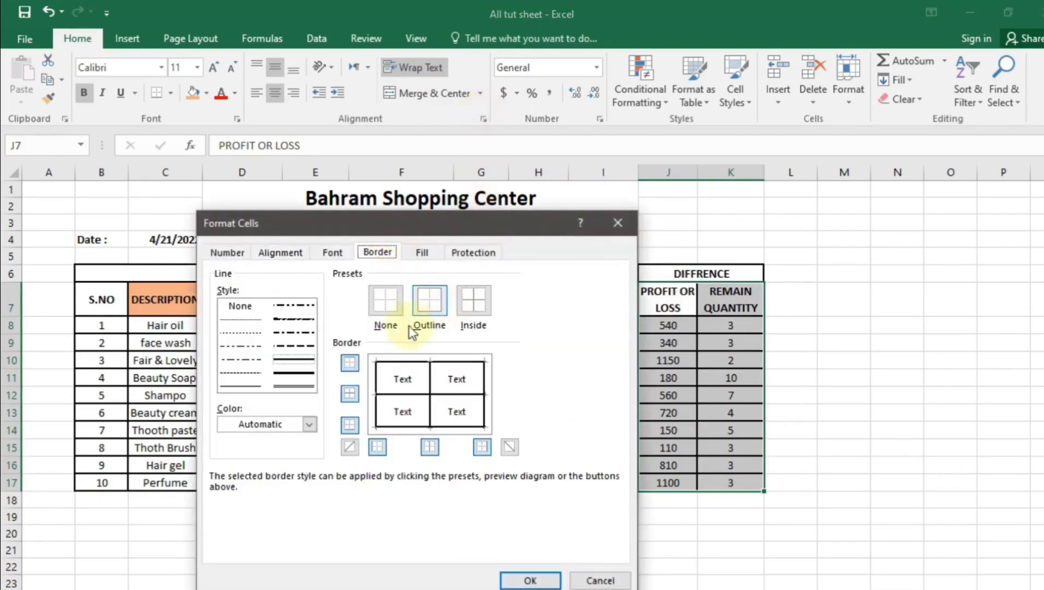
click(306, 384)
click(381, 402)
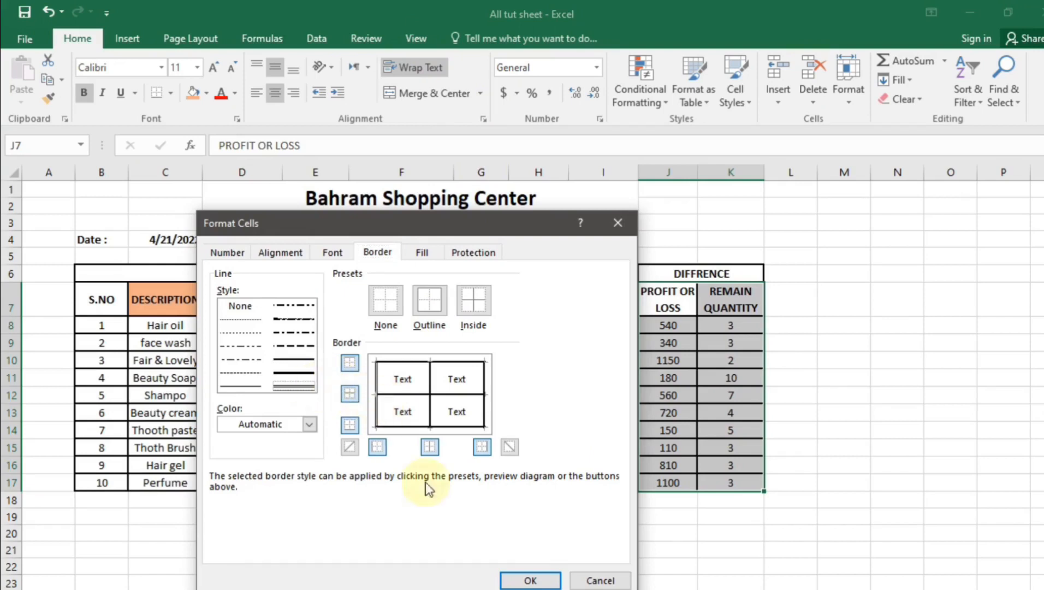
click(540, 579)
click(668, 589)
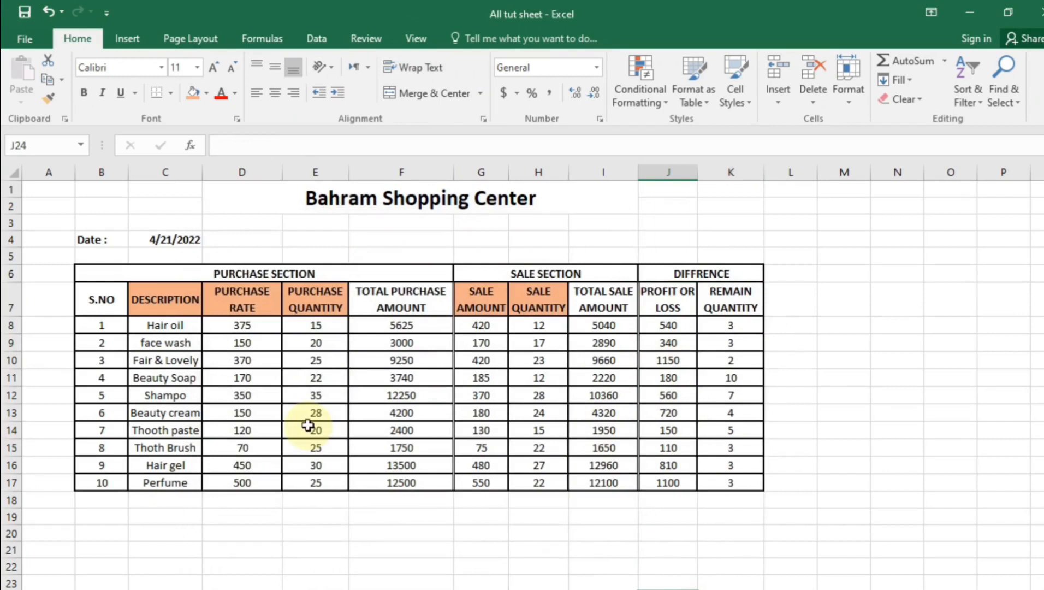
click(415, 569)
drag(121, 298, 730, 303)
Apply the orange fill to the row 7 headers B7:K7
click(193, 92)
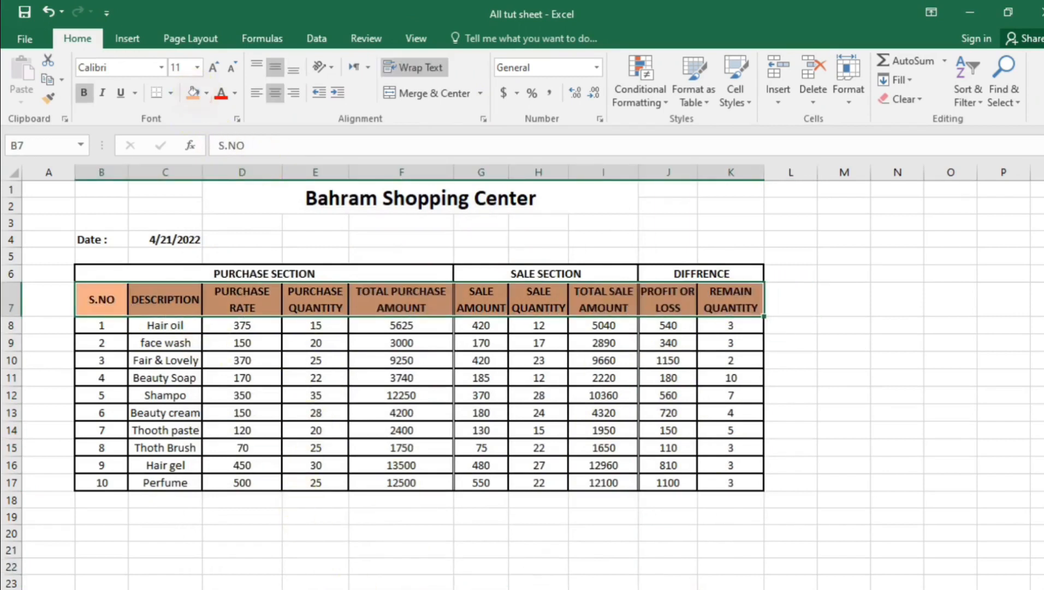
click(442, 531)
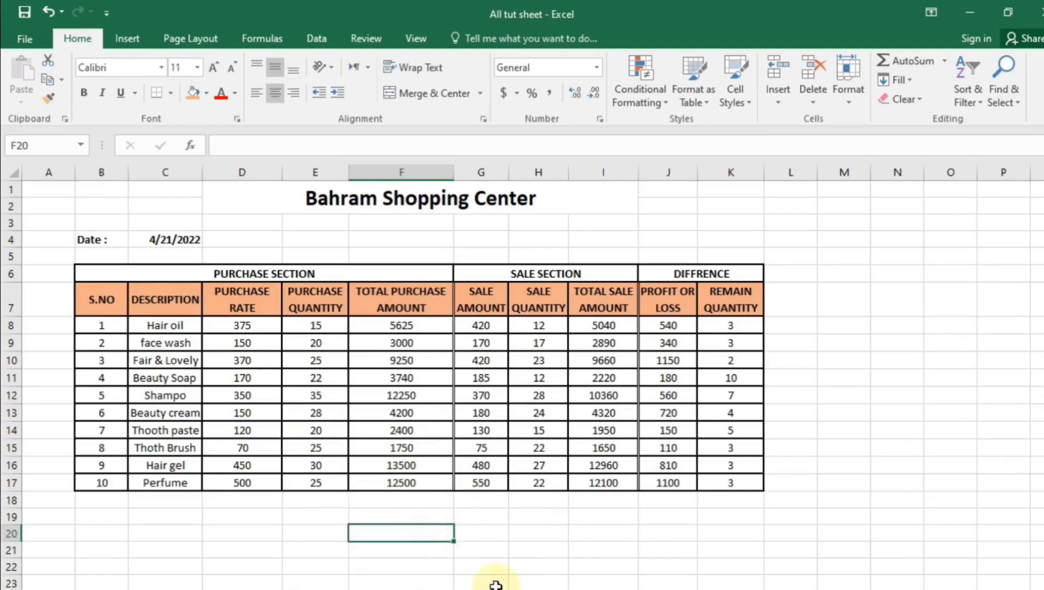
click(496, 583)
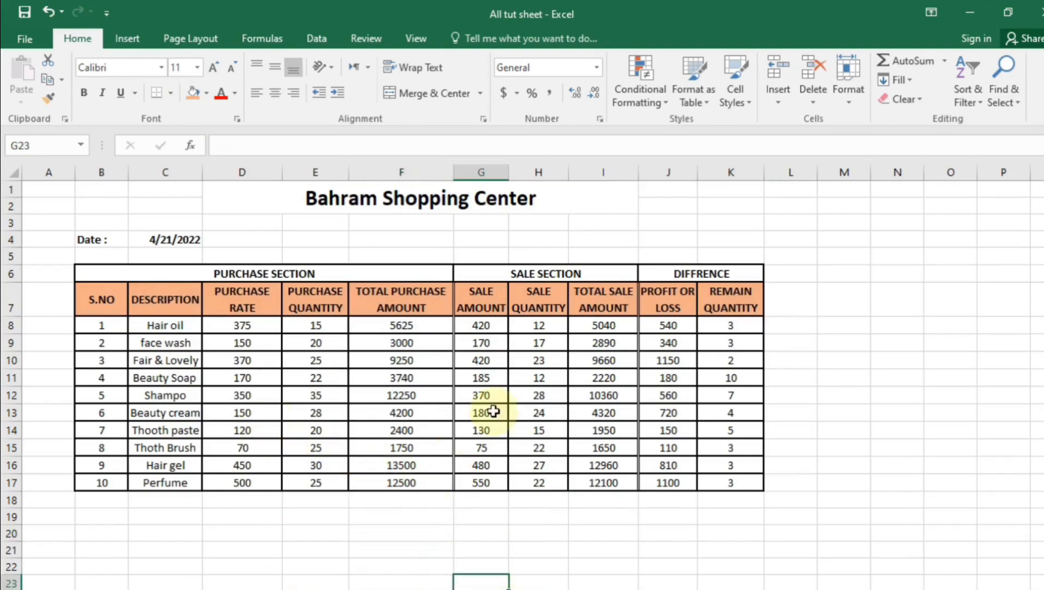
click(464, 203)
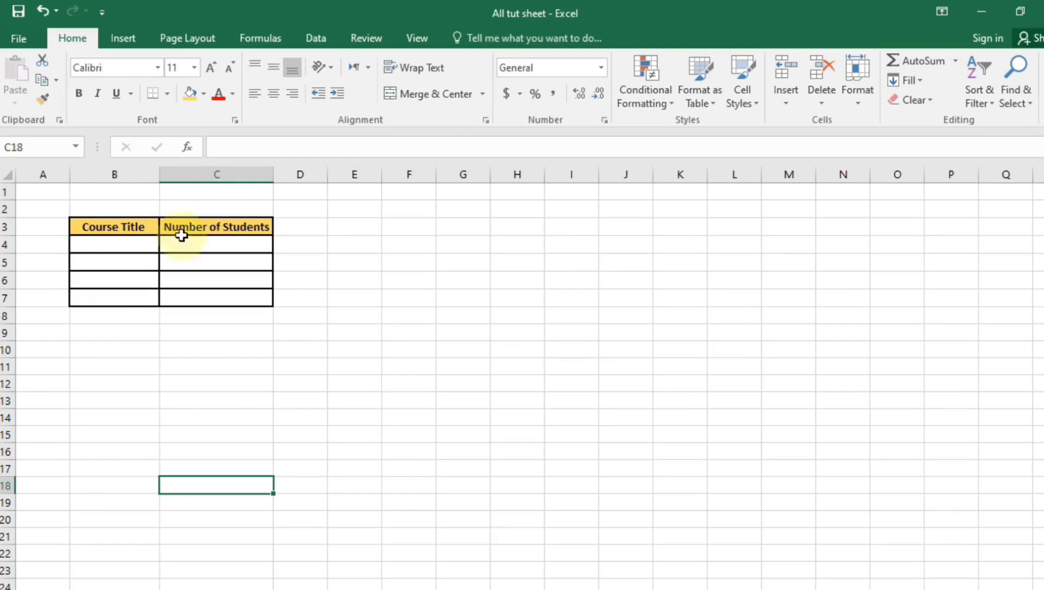
Enter BS-CS with 350 students and BBA with 290 in the first two course rows
click(126, 247)
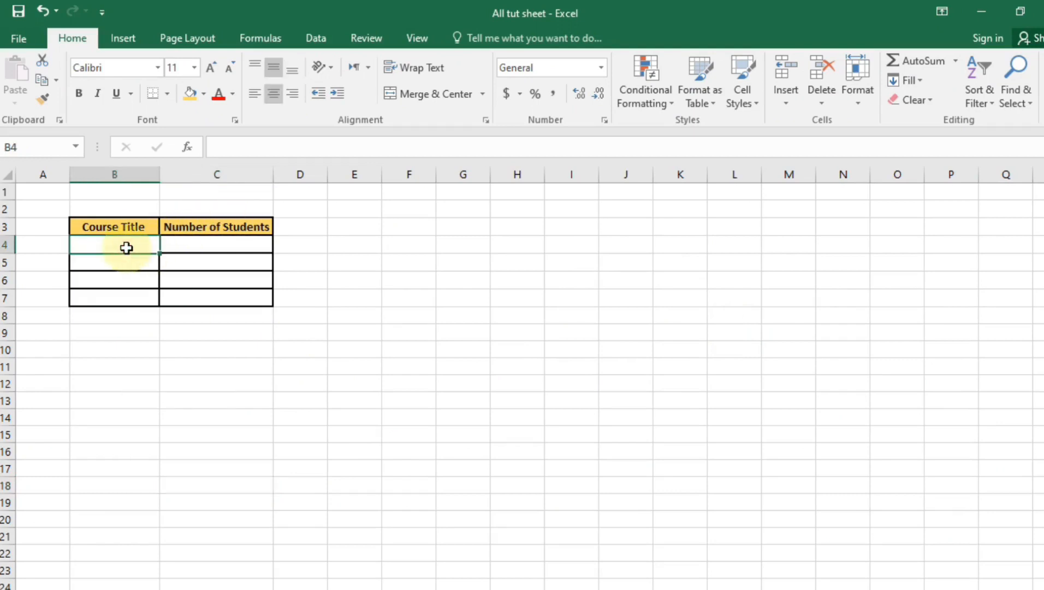
text(BS)
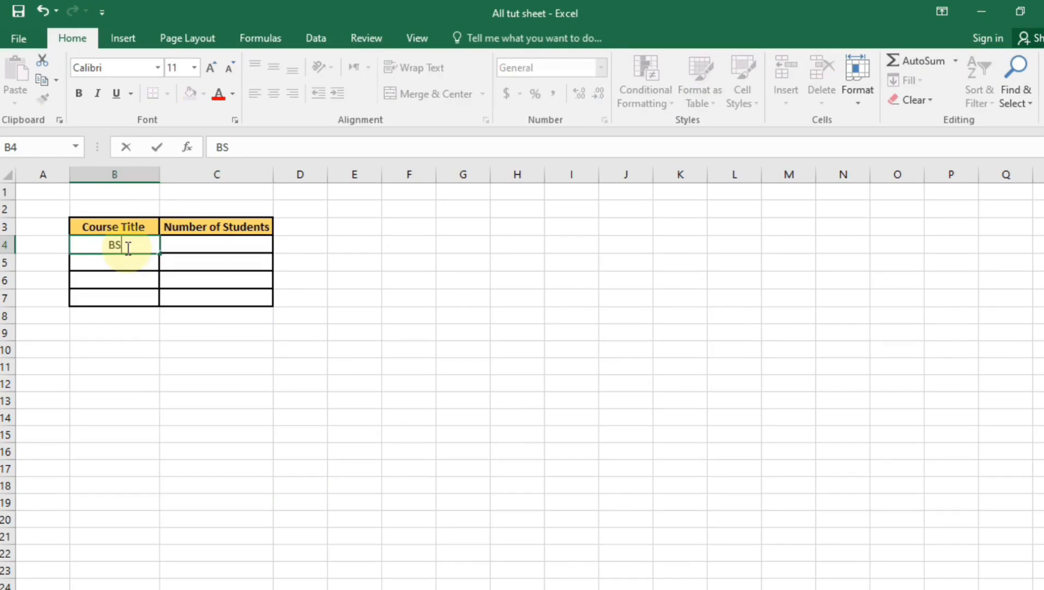
text(-CS)
key(Tab)
text(350)
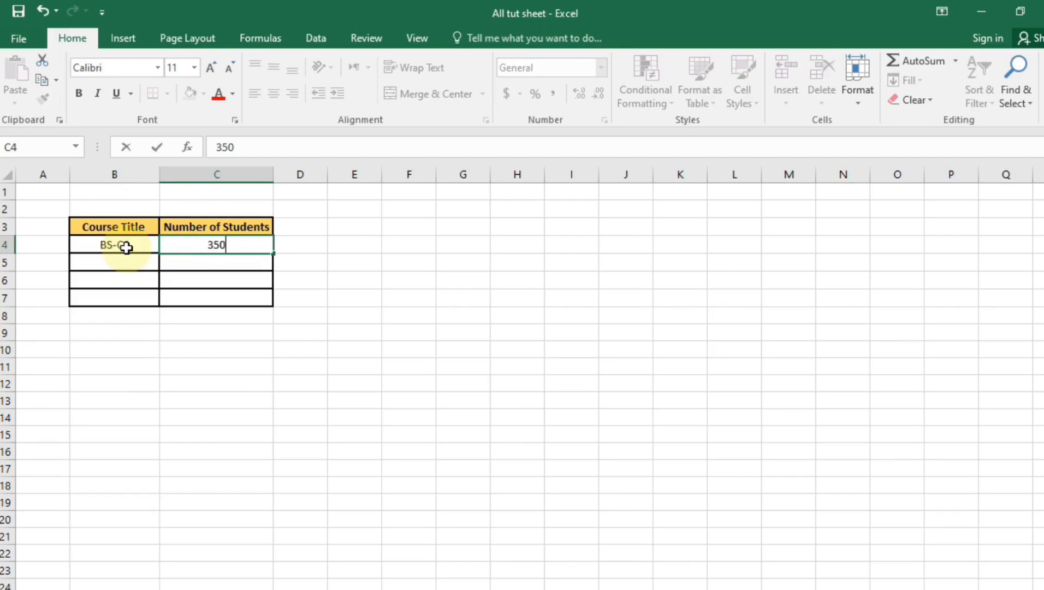
key(Return)
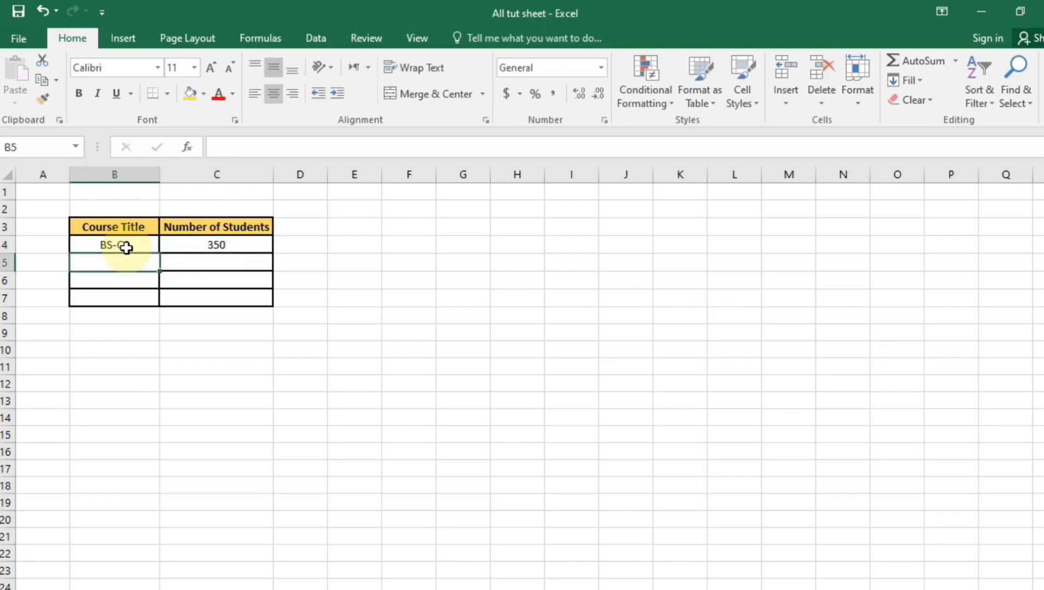
text(BAA)
key(BackSpace)
key(BackSpace)
text(BA)
key(Tab)
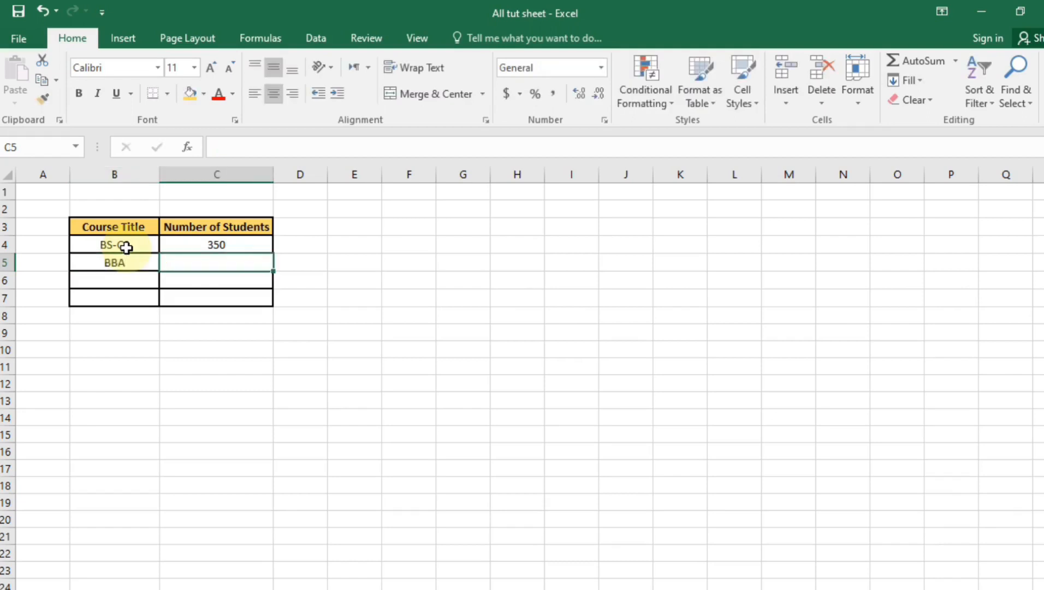
text(290)
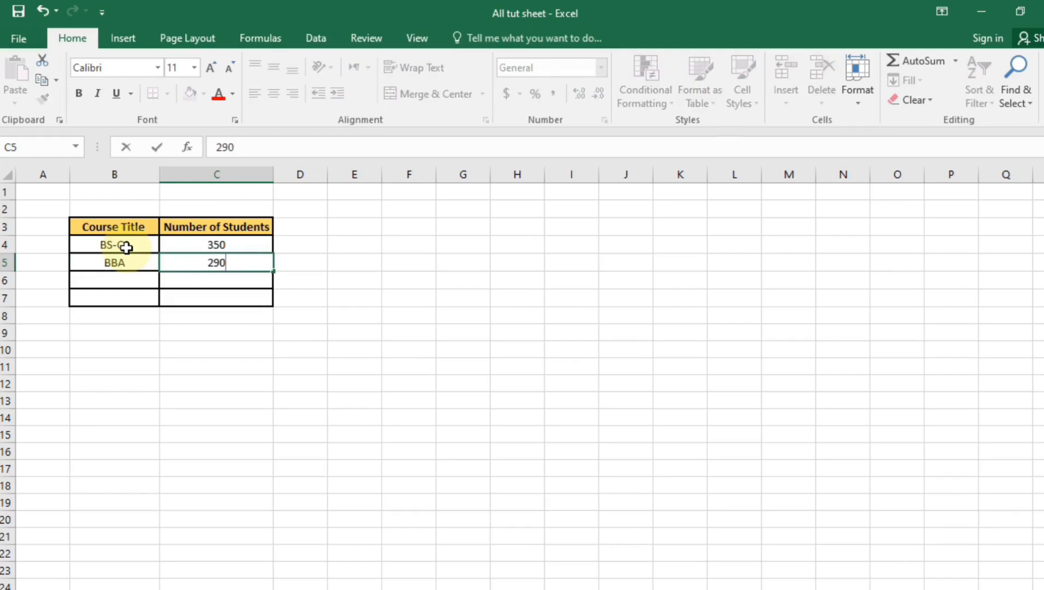
key(Return)
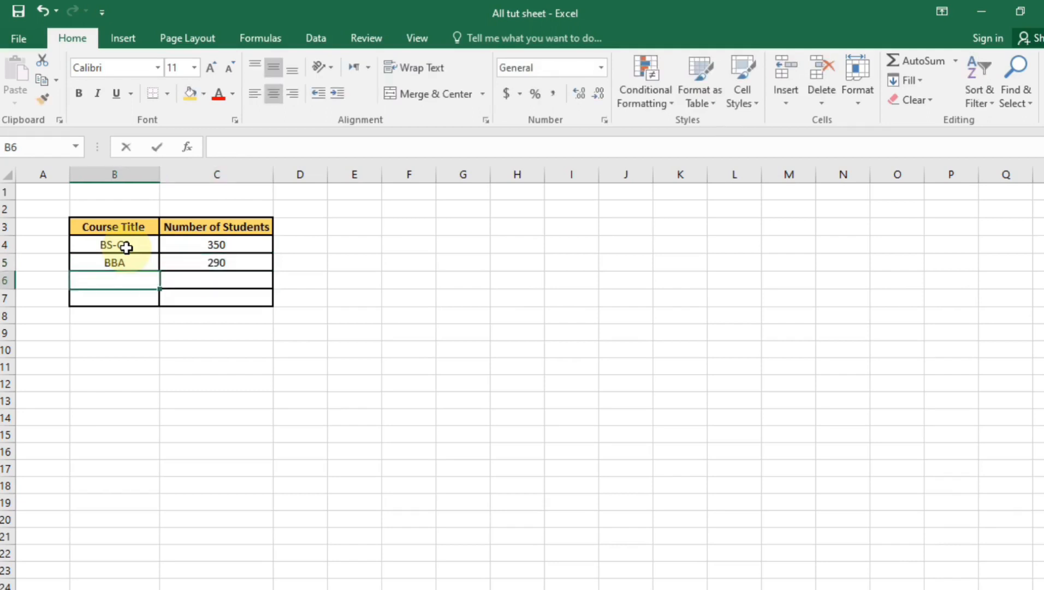
Add BS-PHY with 240 and BS-MATH with 150 to finish the course table
text(BS-PHY)
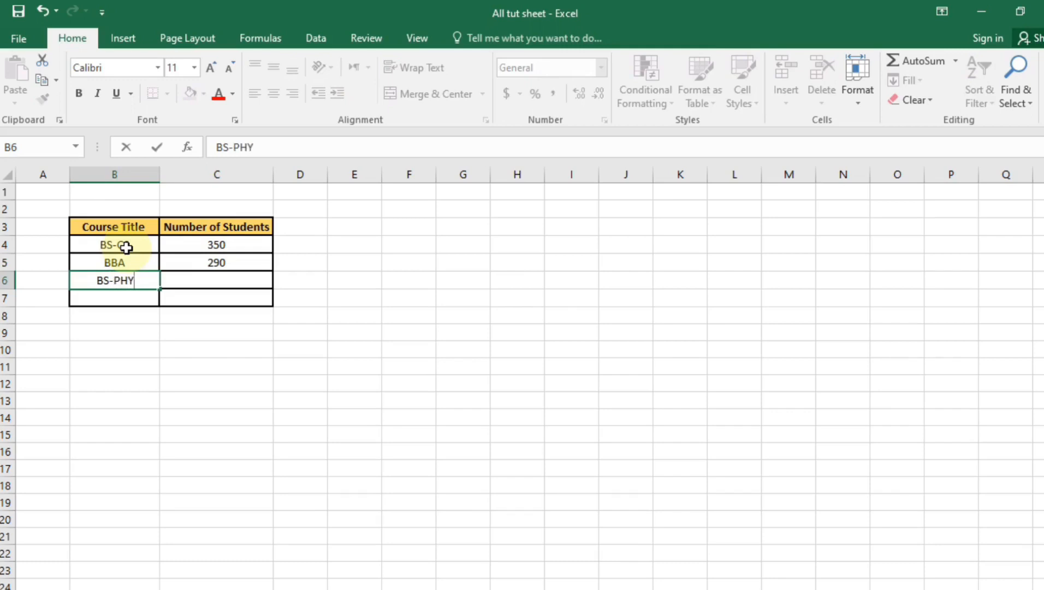
key(Tab)
text(240)
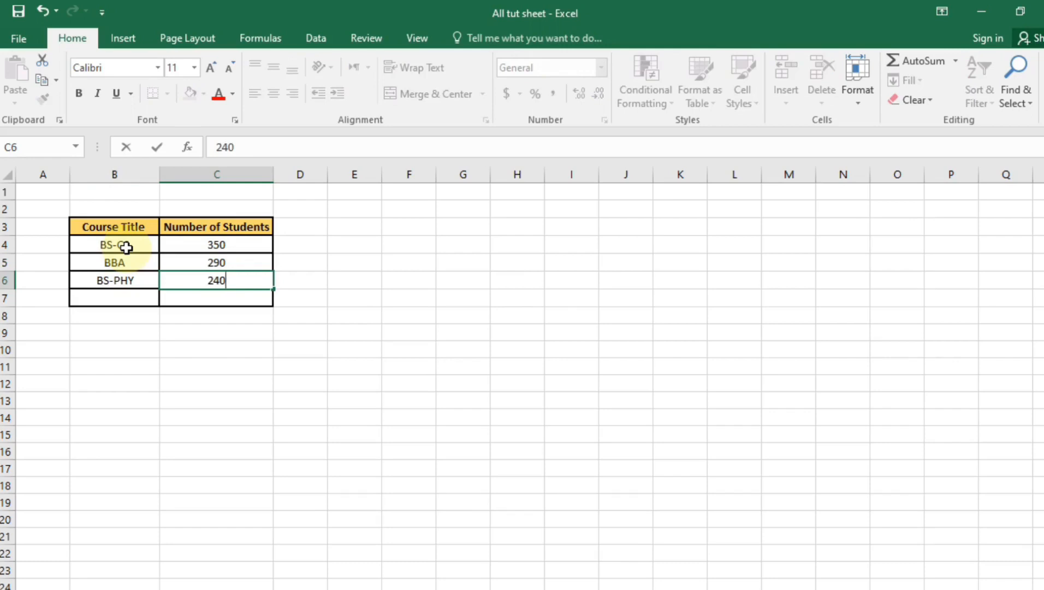
key(Return)
text(BS-MATH)
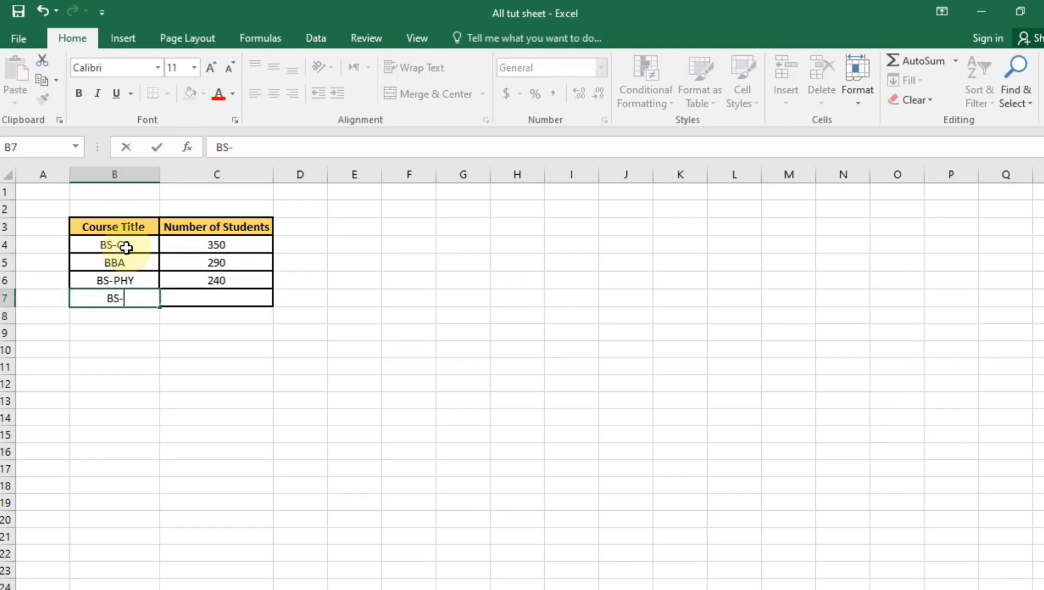
key(Tab)
text(150)
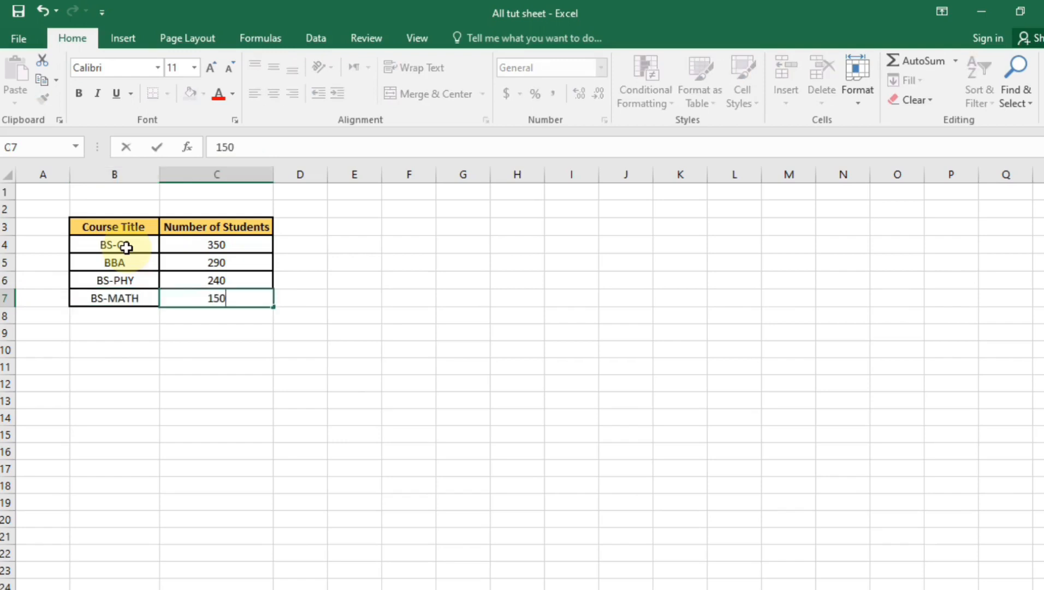
click(242, 450)
click(254, 337)
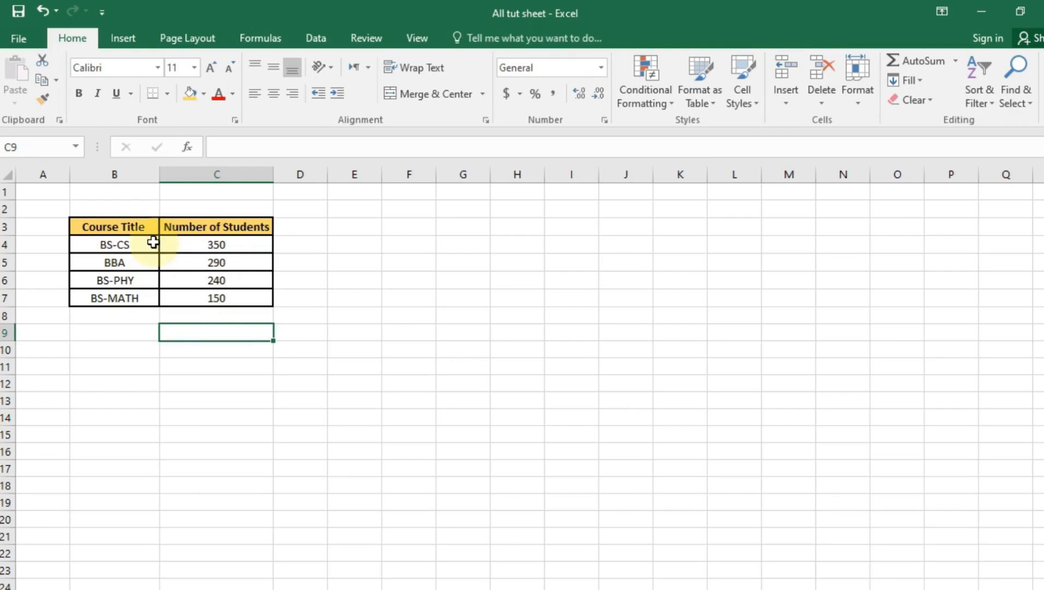
Select the course table B3:C7 and bring up the All Charts list of Recommended Charts
drag(116, 229, 227, 295)
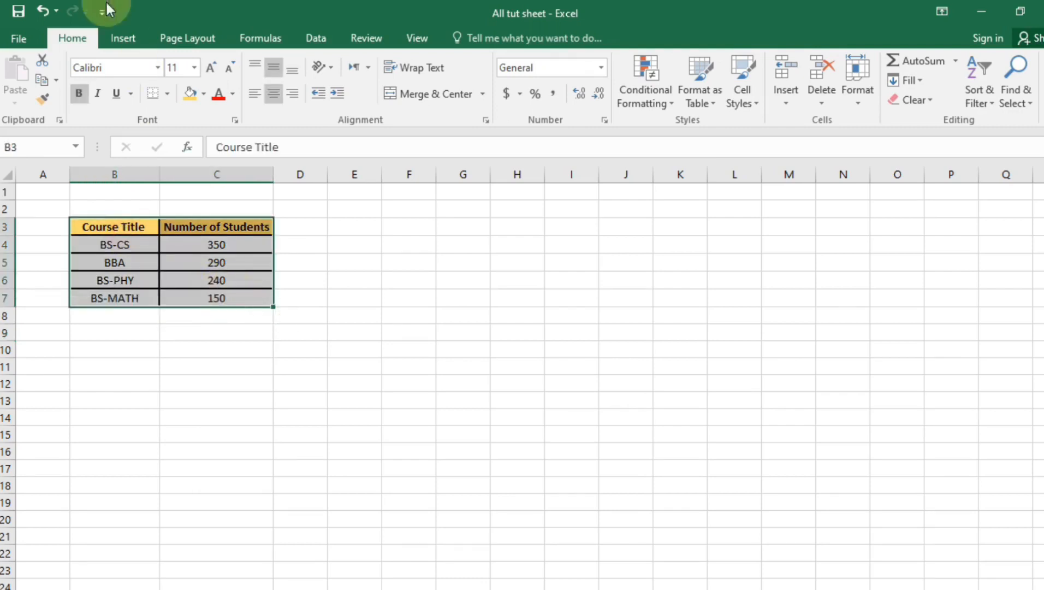
click(130, 38)
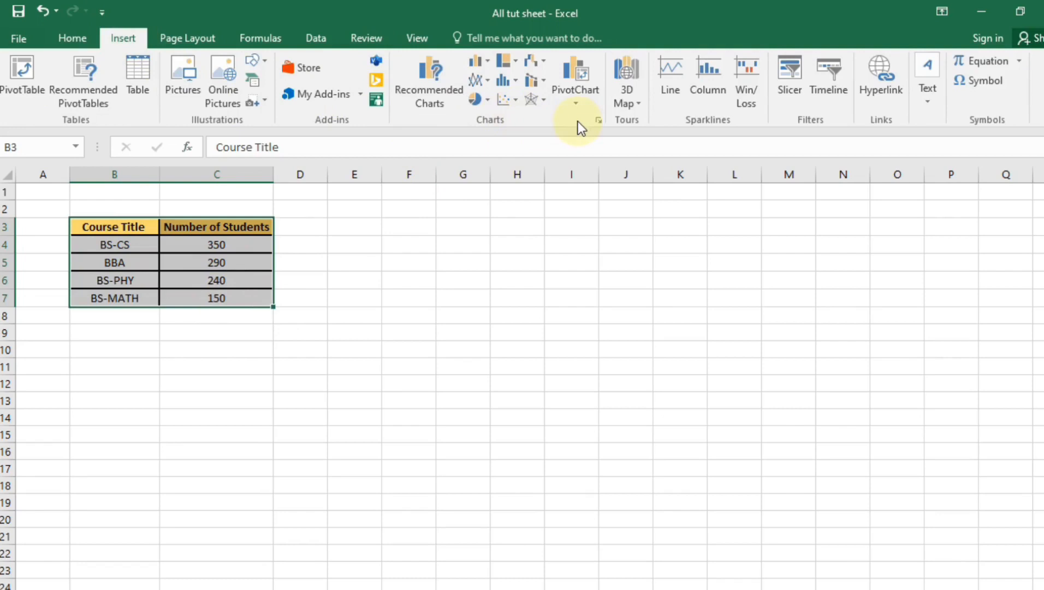
click(599, 120)
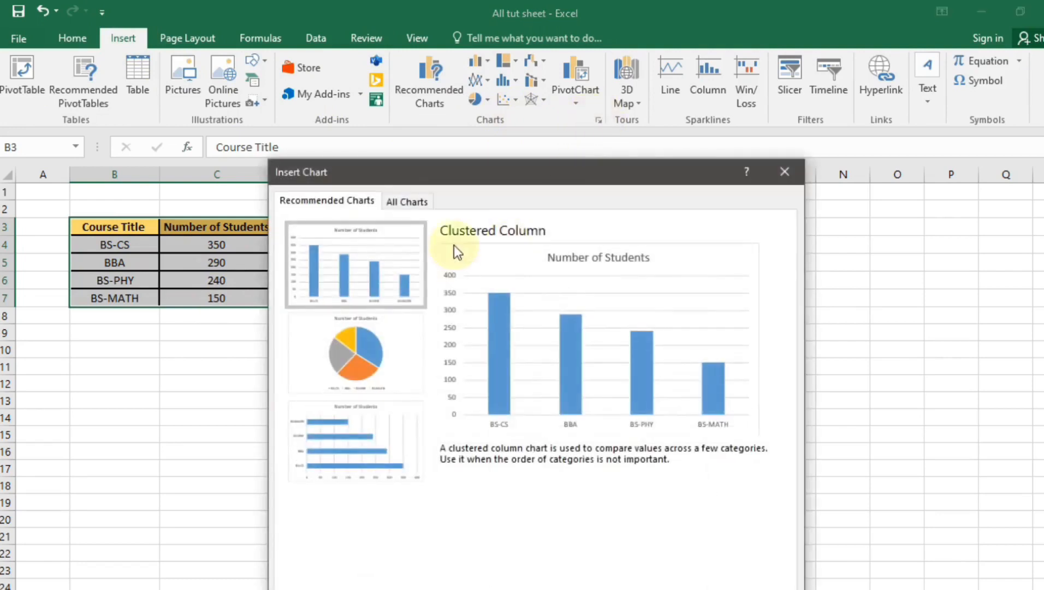
click(393, 204)
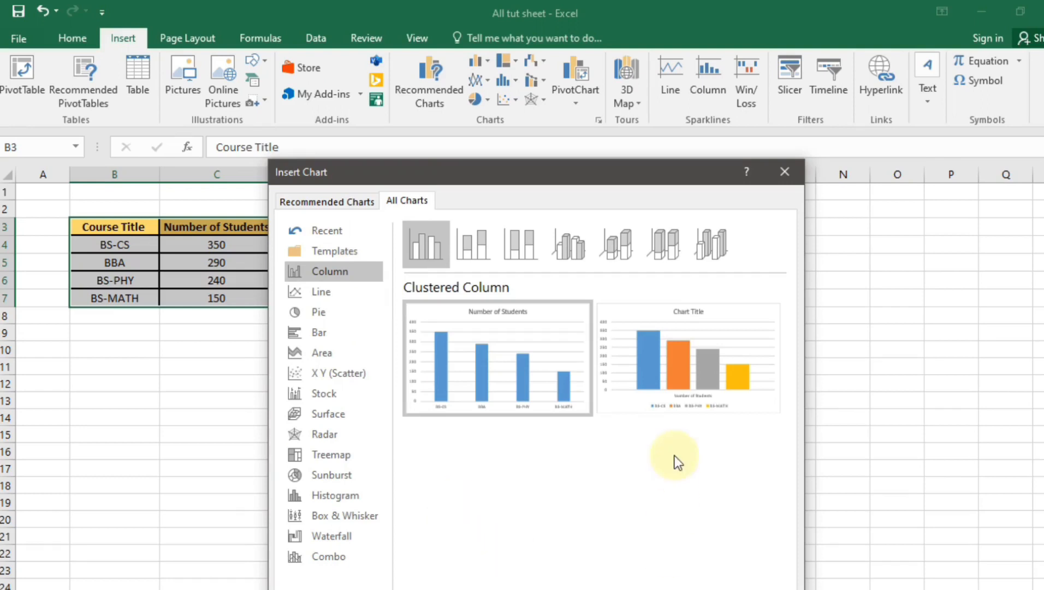
Compare stacked column, 3-D clustered column and bar charts, then close without inserting one
click(482, 250)
click(568, 245)
mouse_move(538, 357)
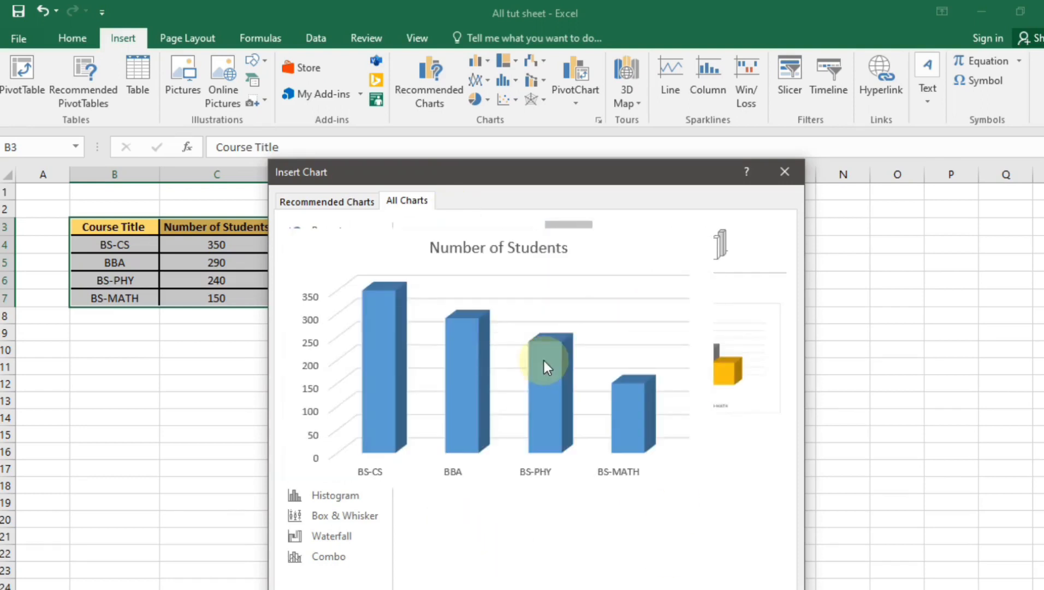
mouse_move(615, 383)
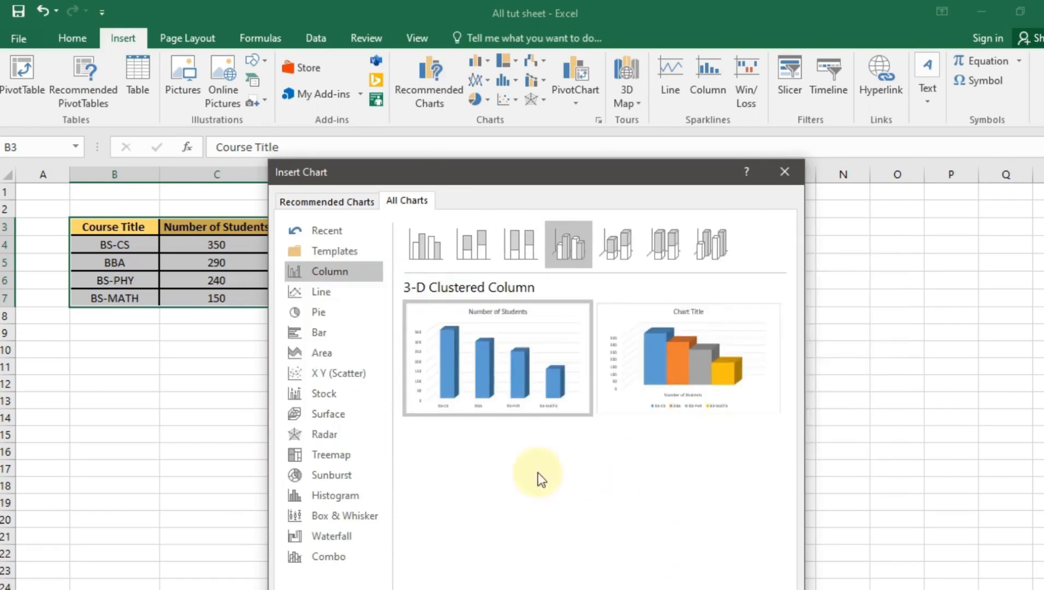
click(333, 332)
mouse_move(722, 339)
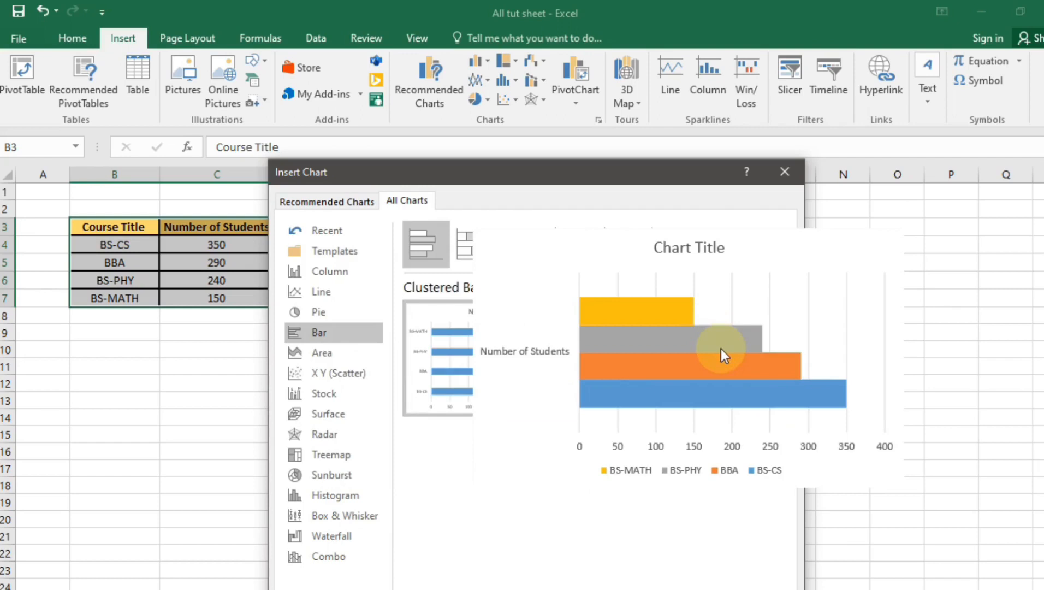
click(329, 273)
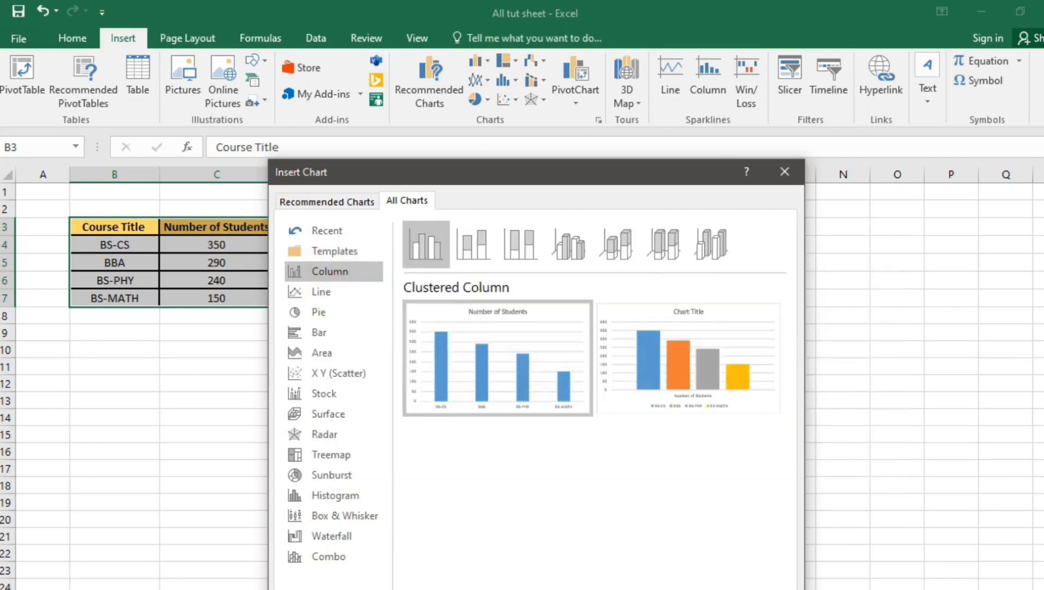
click(759, 589)
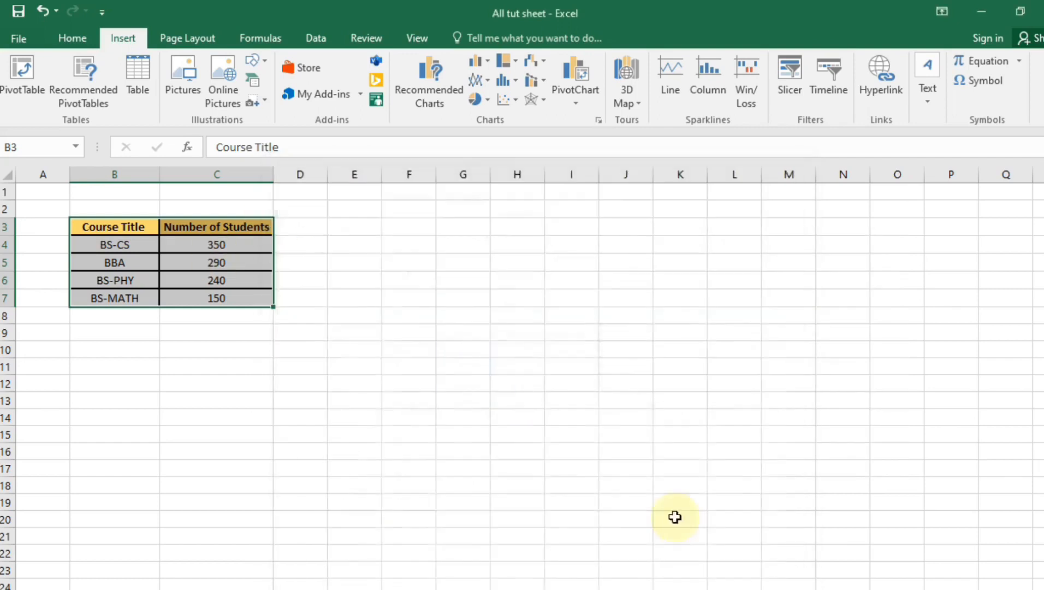
Insert a clustered column chart and place it, resized smaller, below the course table
click(480, 63)
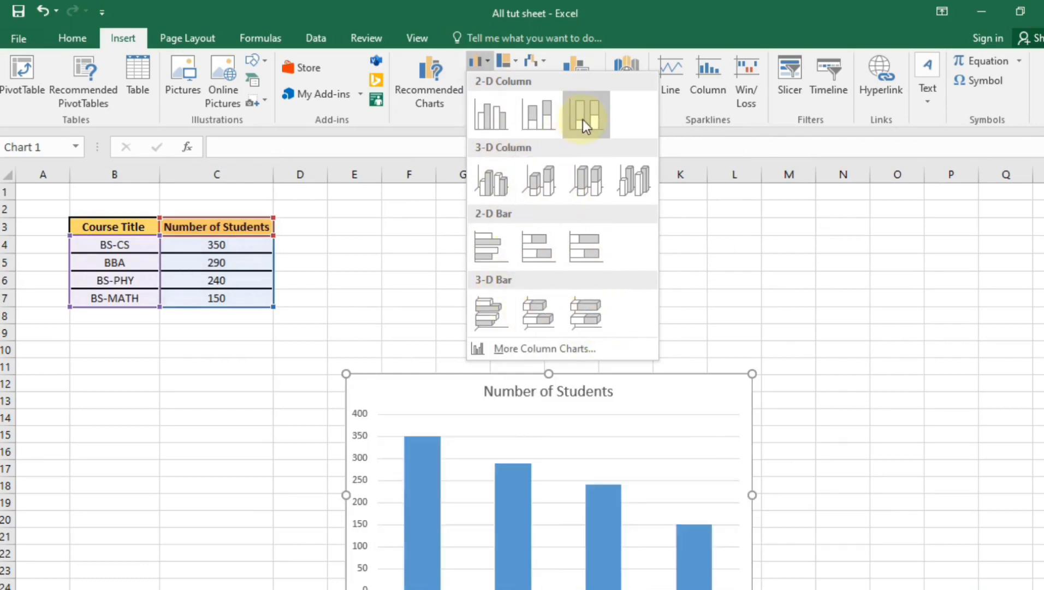
click(500, 114)
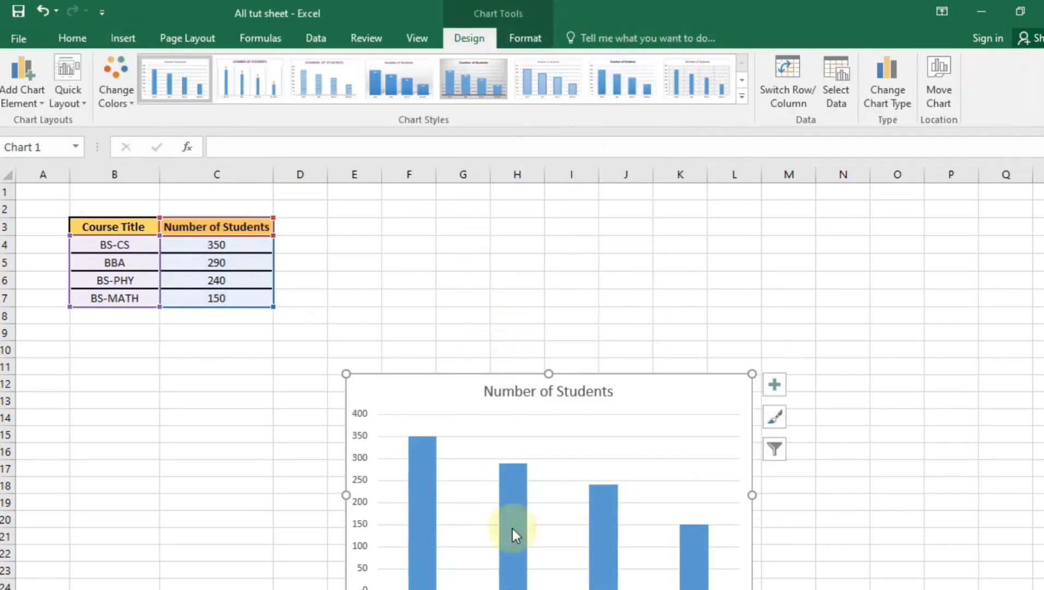
drag(685, 405, 429, 355)
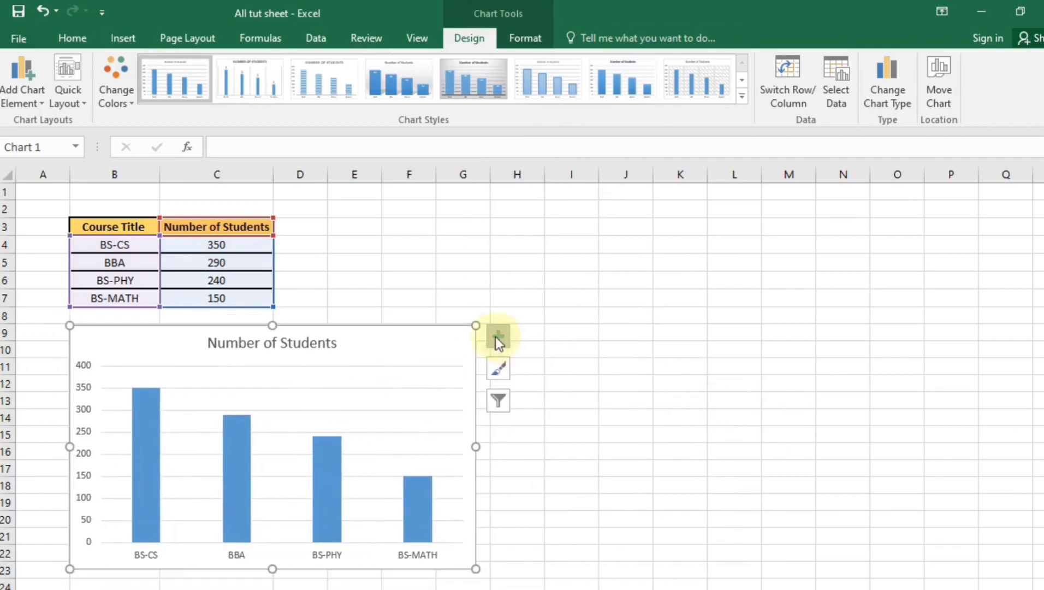
drag(477, 325, 438, 349)
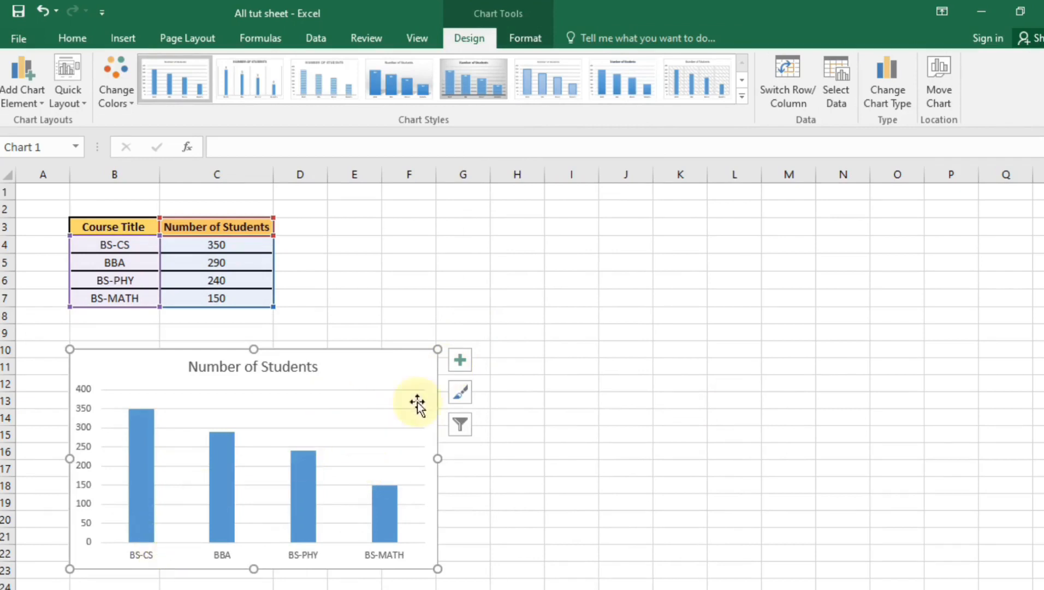
Browse the chart style and colour choices without applying any
click(461, 393)
drag(659, 444, 664, 484)
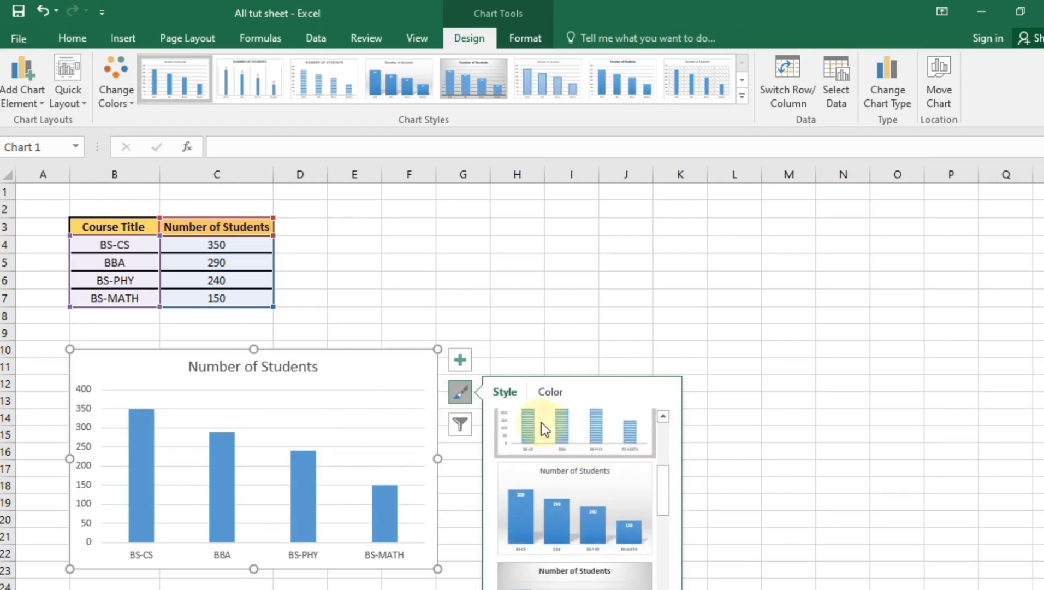
click(460, 390)
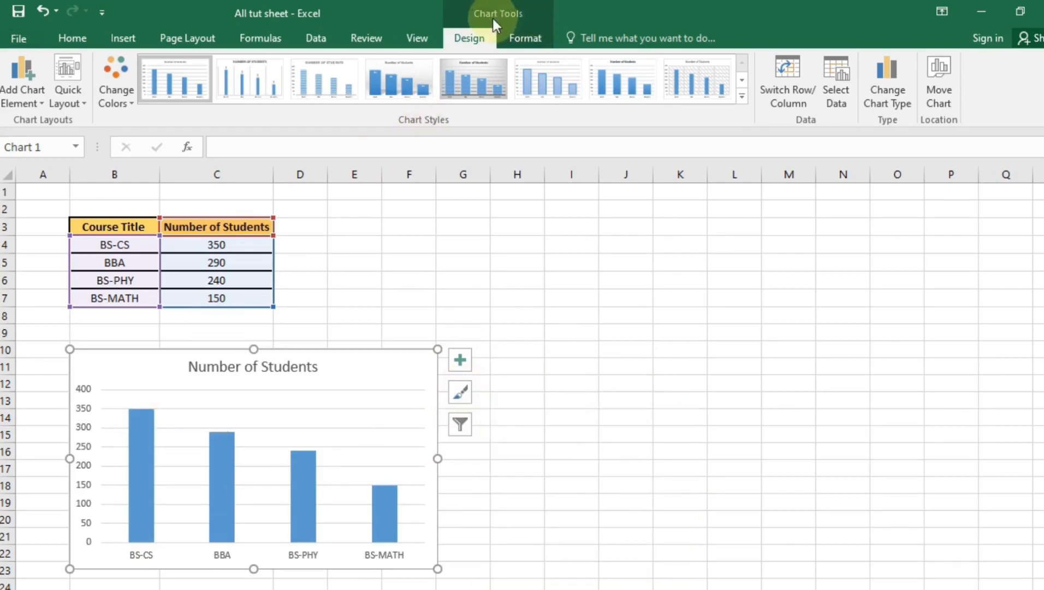
click(103, 38)
Add Outside End data labels showing 350, 290, 240 and 150 above the columns
click(75, 37)
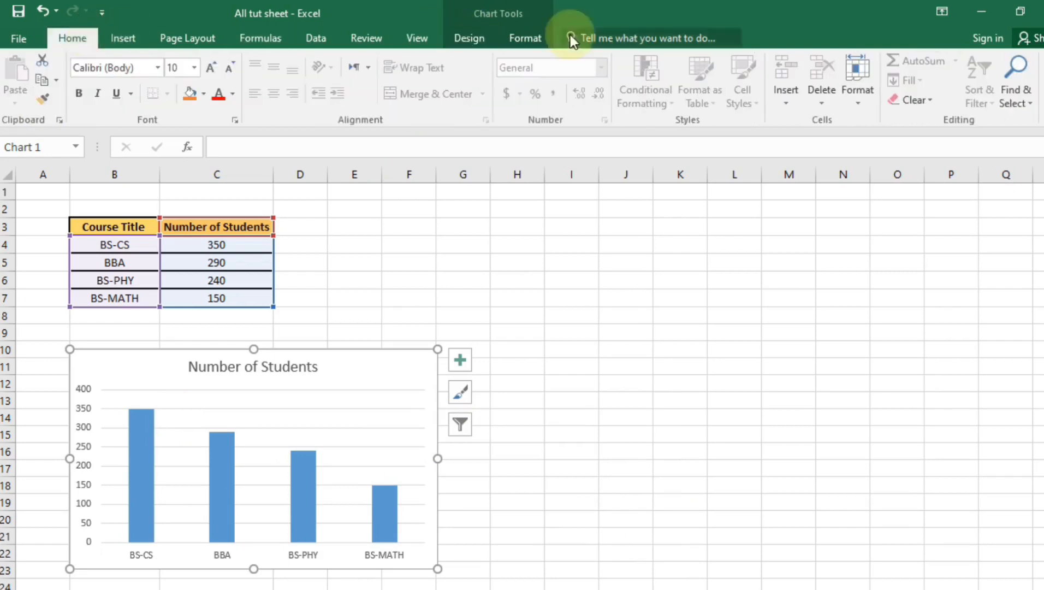
click(473, 39)
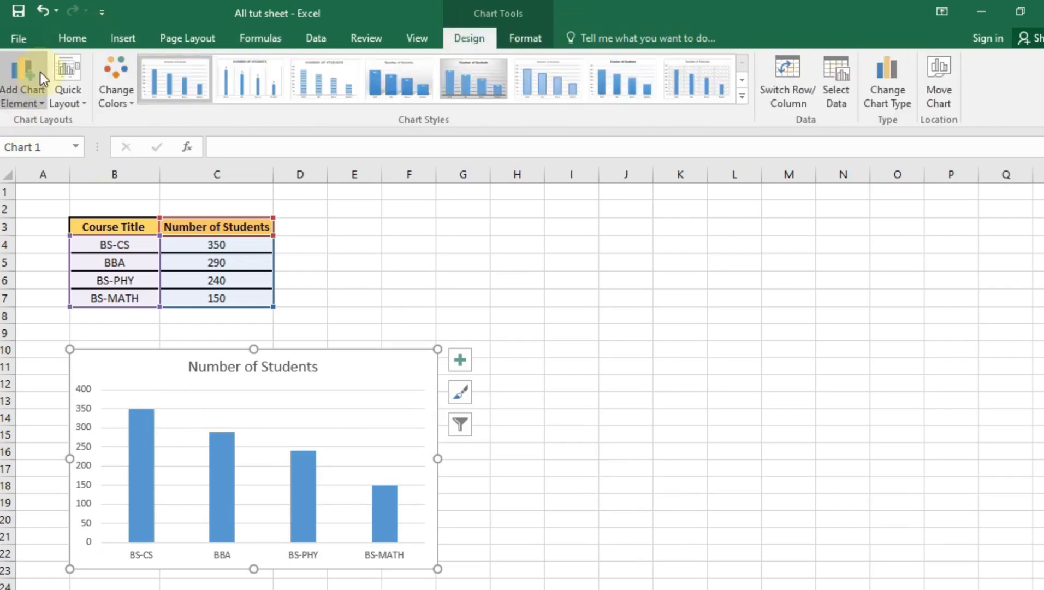
click(42, 97)
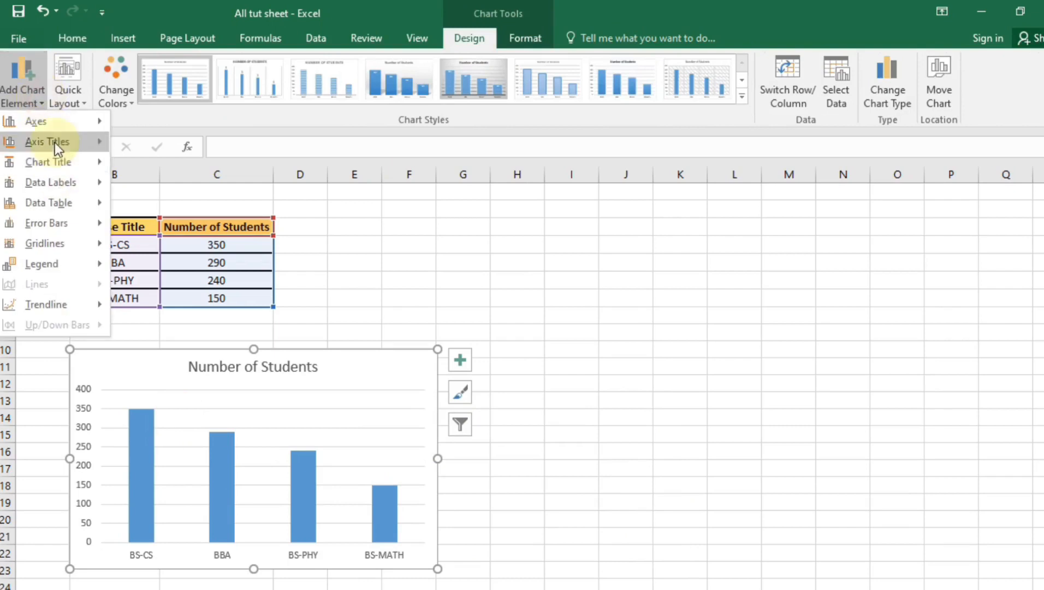
mouse_move(26, 127)
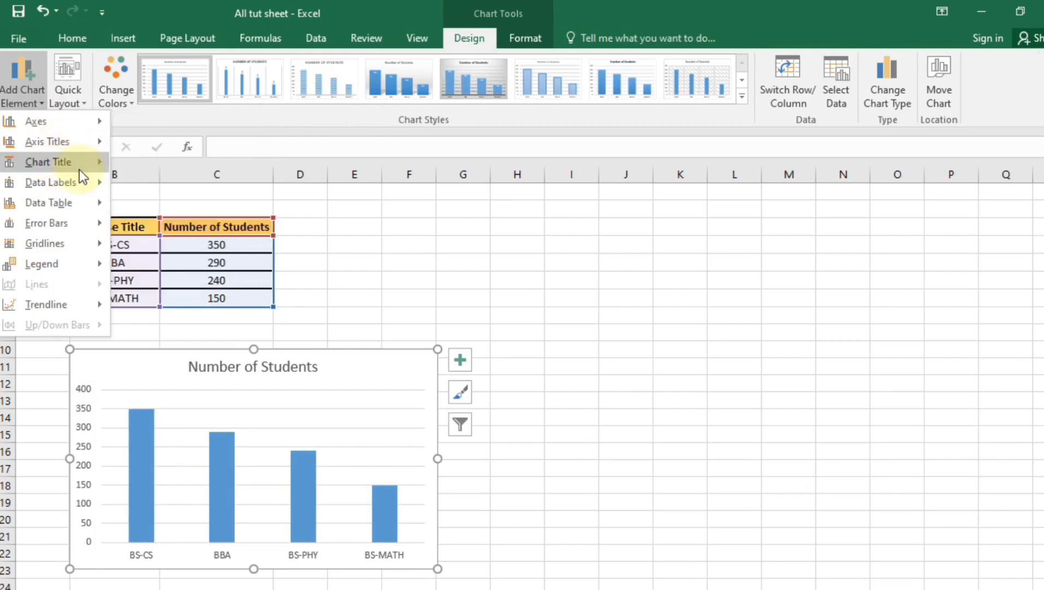
mouse_move(75, 165)
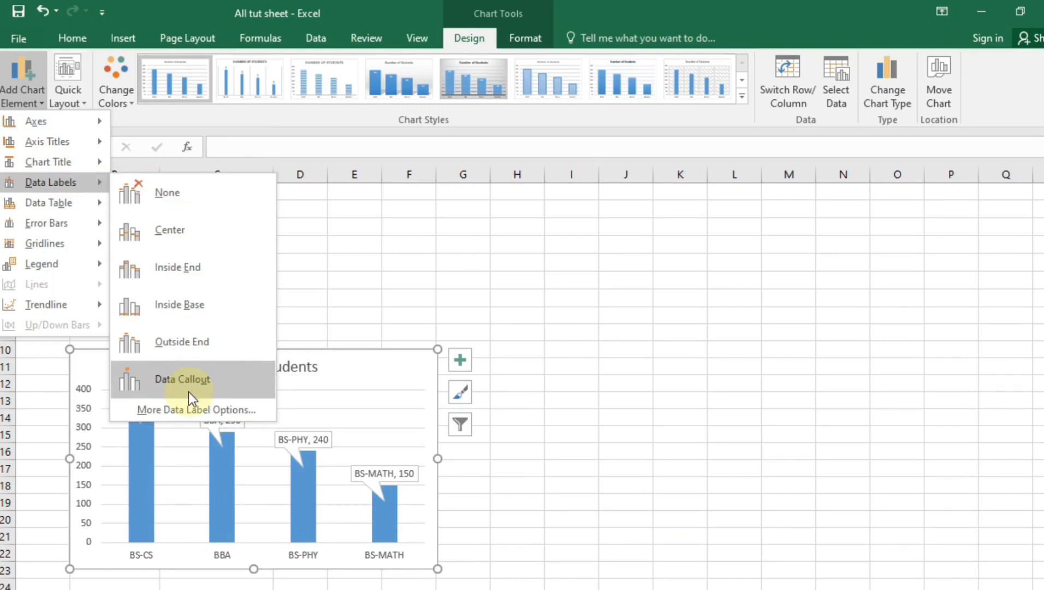
click(159, 328)
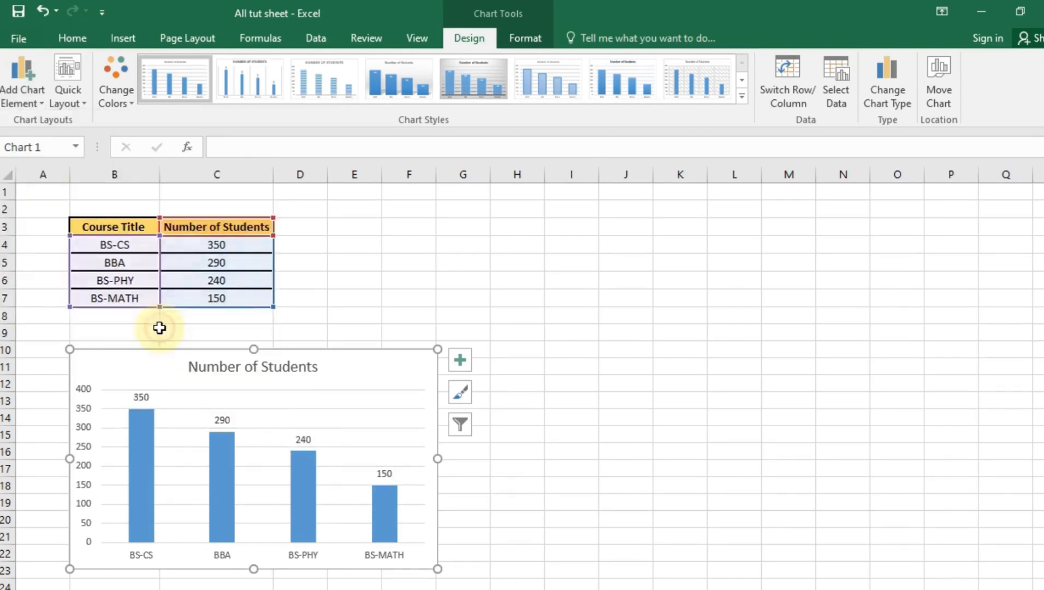
click(73, 99)
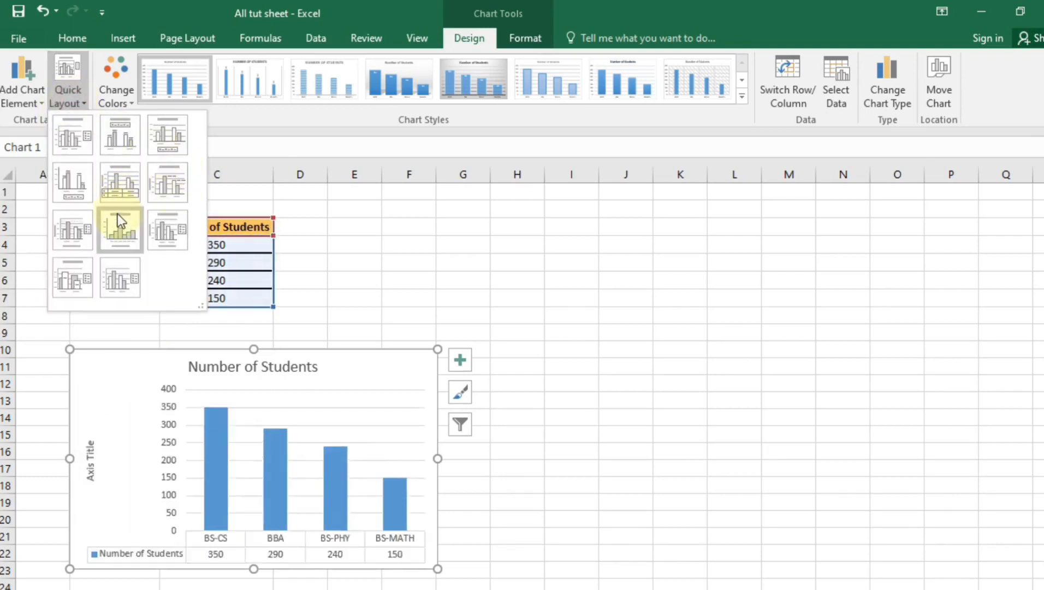
Recolour the columns with the orange palette and apply the dark outlined chart style
click(273, 125)
click(129, 94)
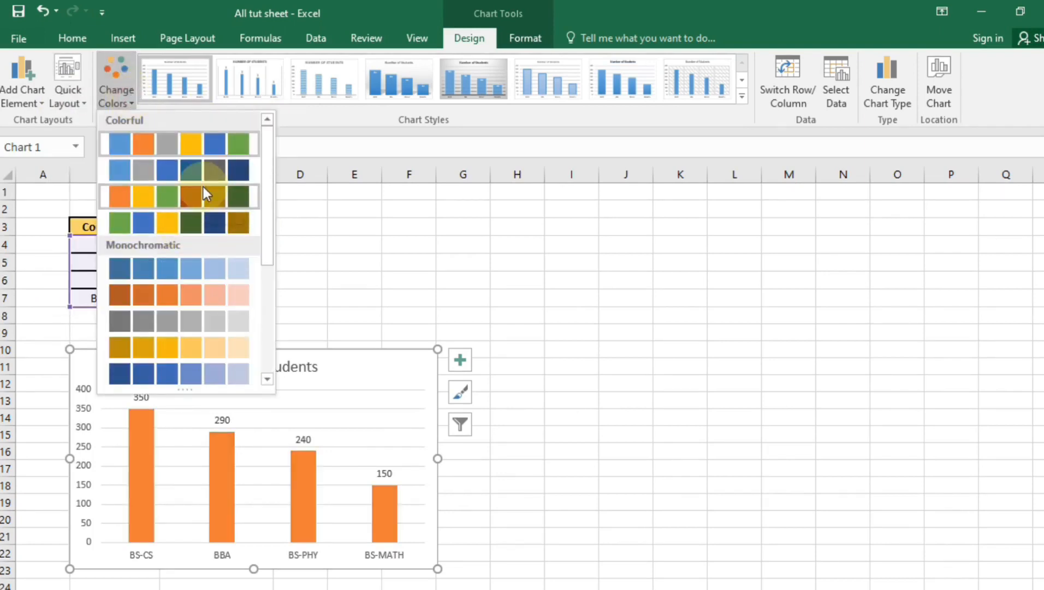
click(206, 194)
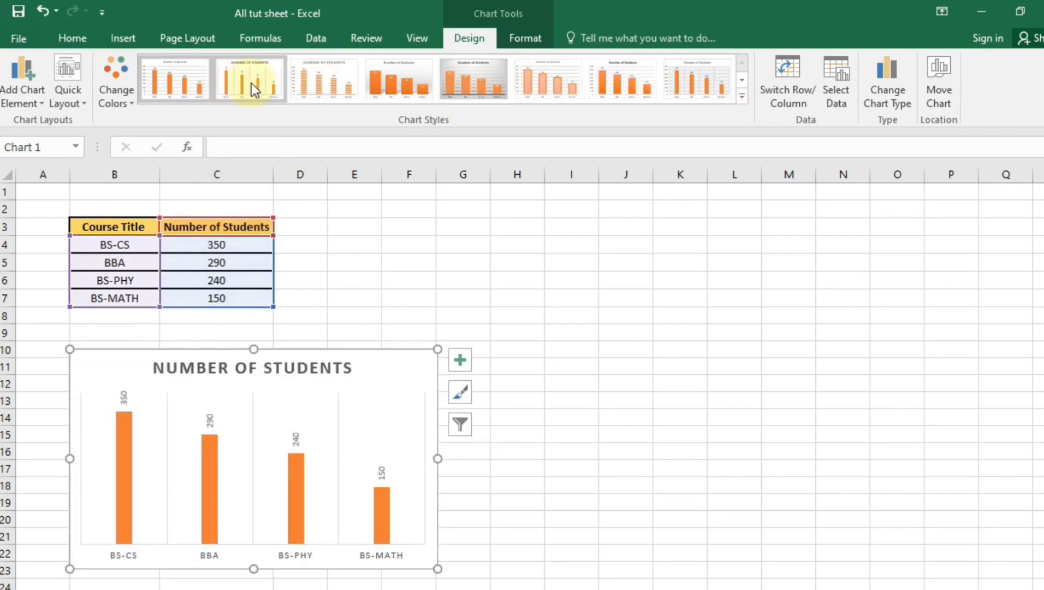
click(742, 96)
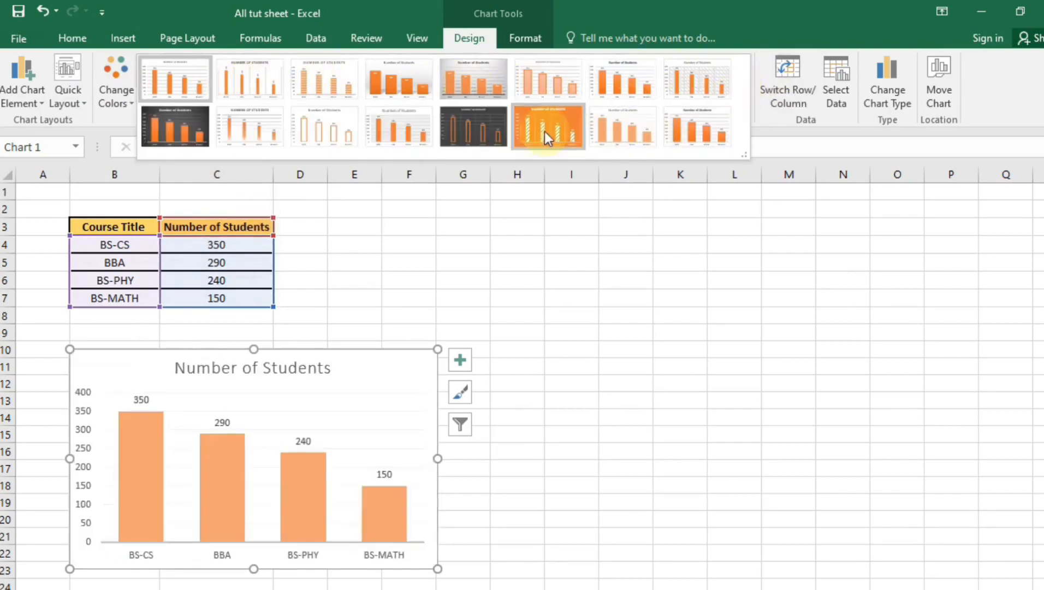
click(488, 130)
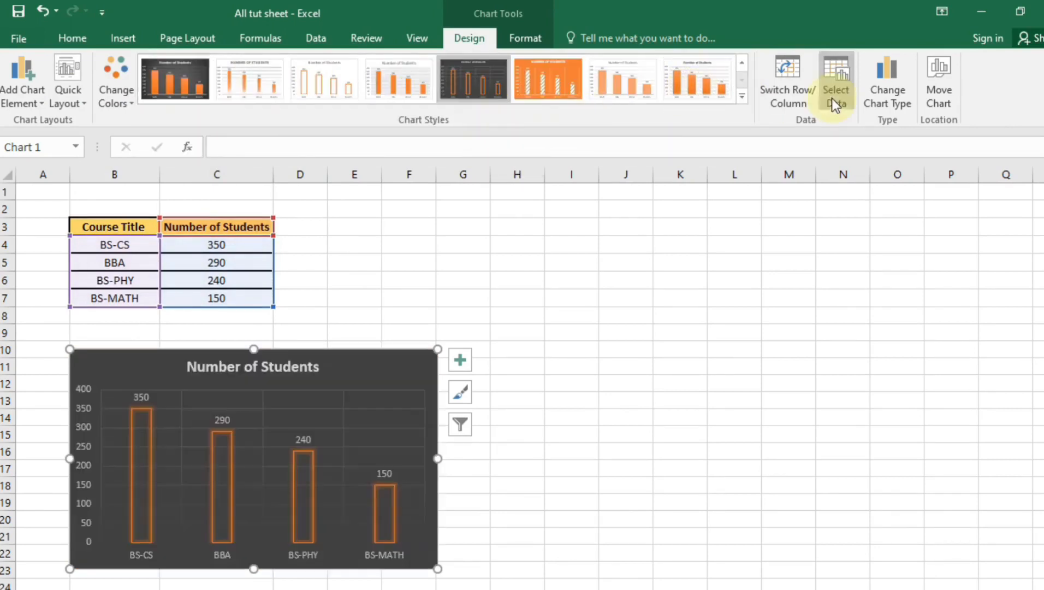
Toggle Switch Row/Column, ending with courses back on the horizontal axis
click(801, 90)
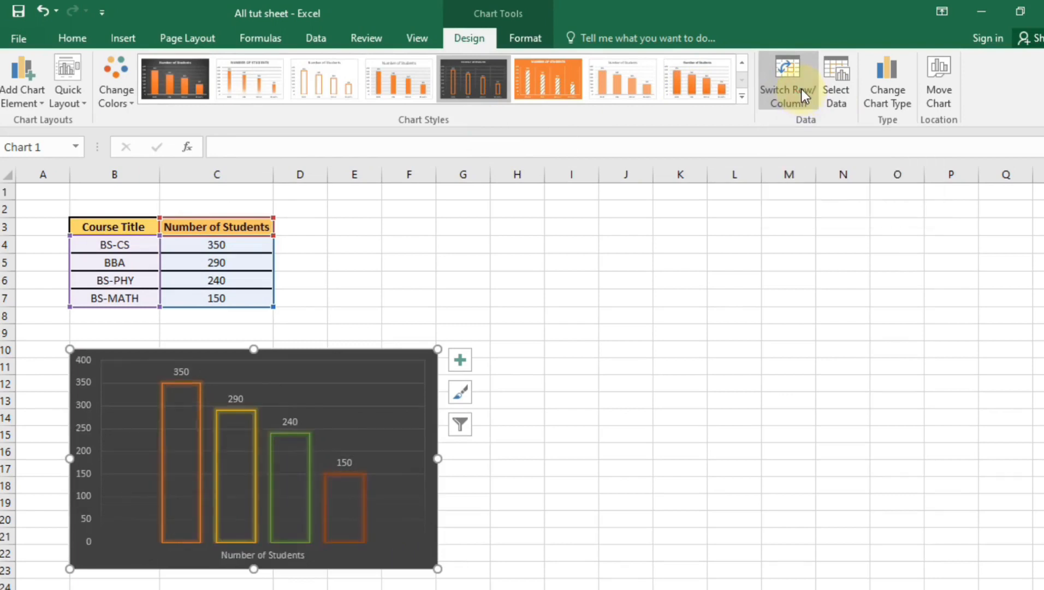
click(802, 89)
click(802, 89)
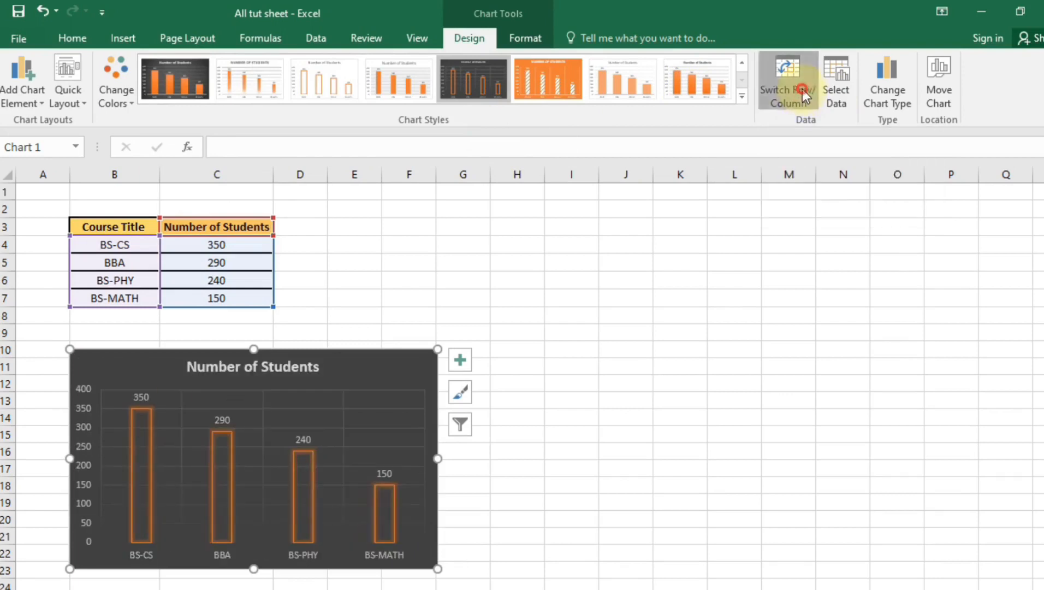
click(800, 91)
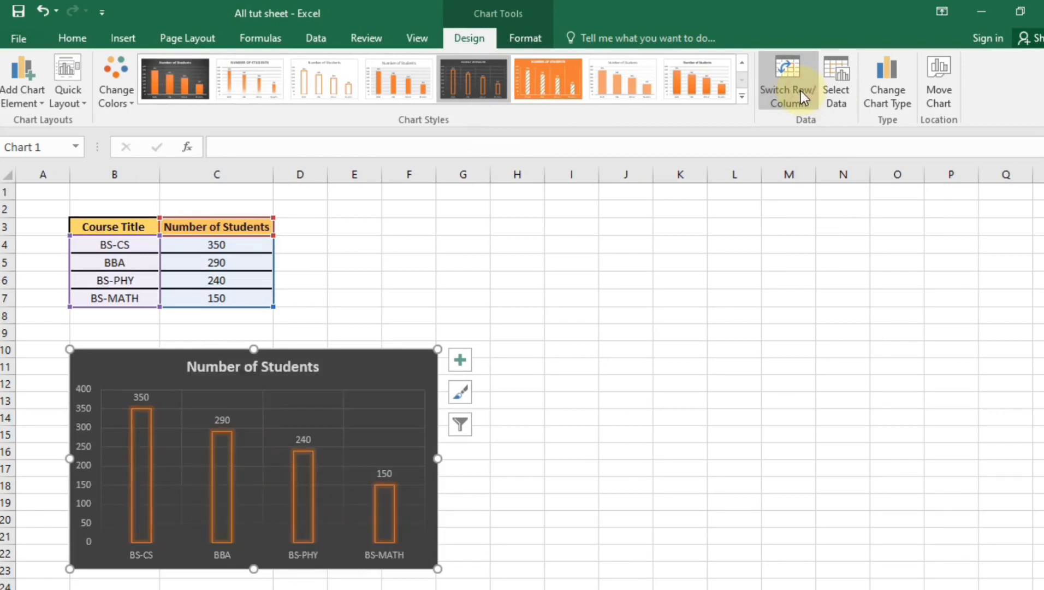
click(877, 92)
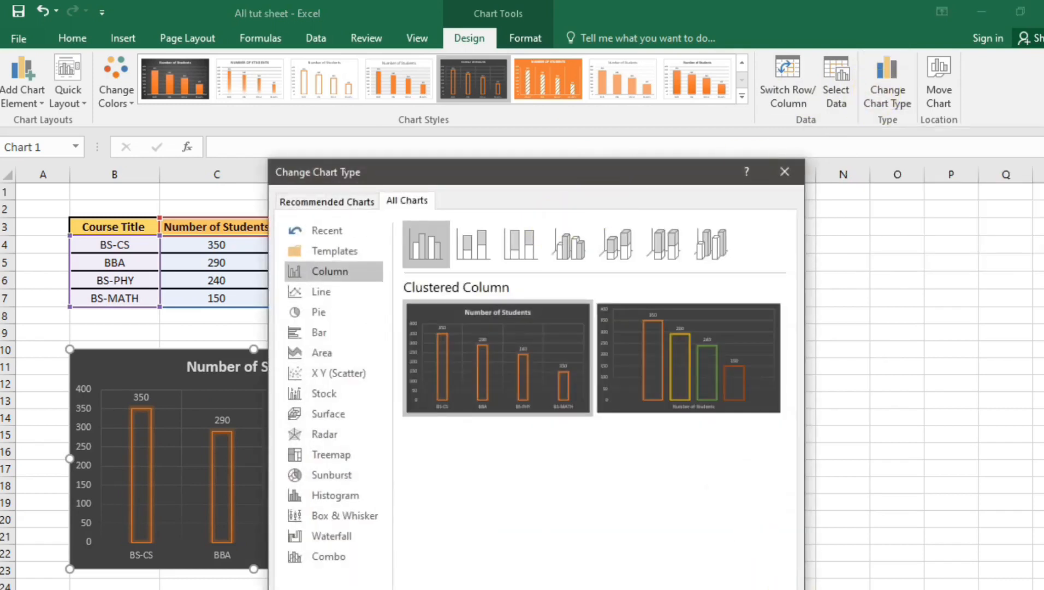
Select the course table B3:C7 and preview it as a line chart
key(Escape)
click(390, 286)
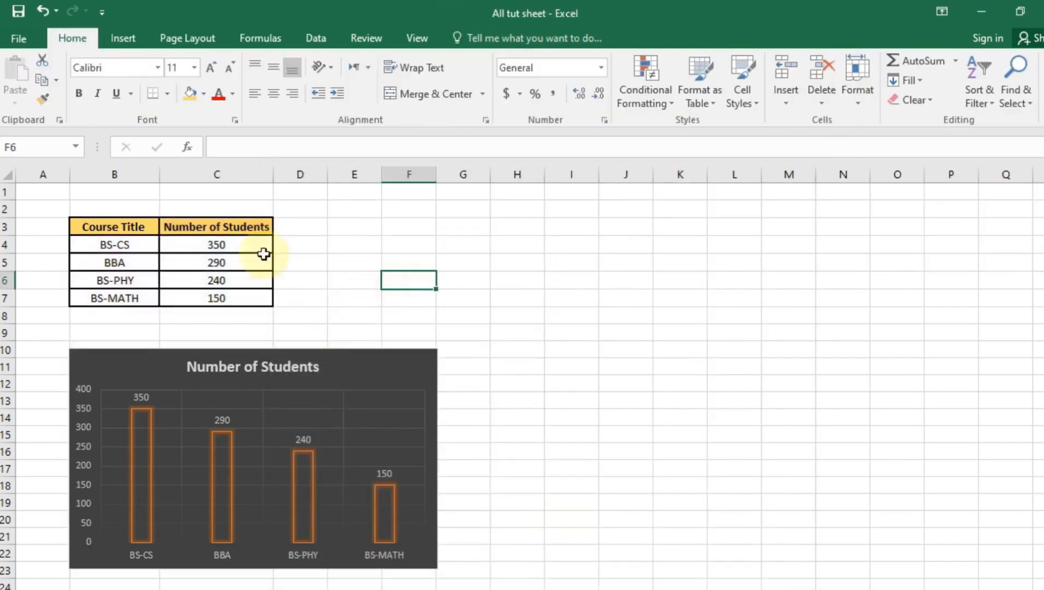
drag(257, 226, 95, 297)
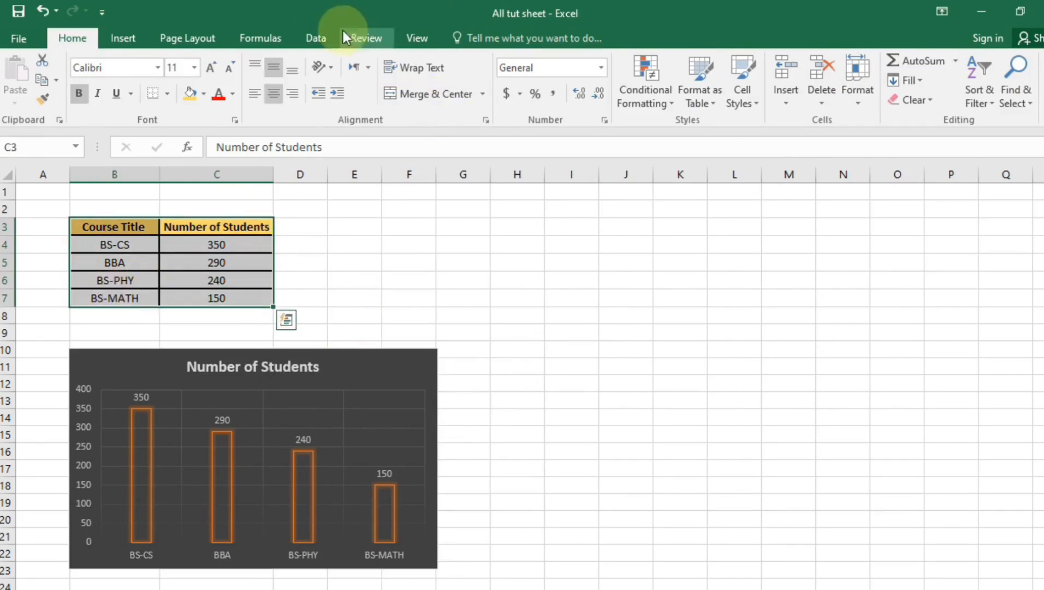
click(134, 38)
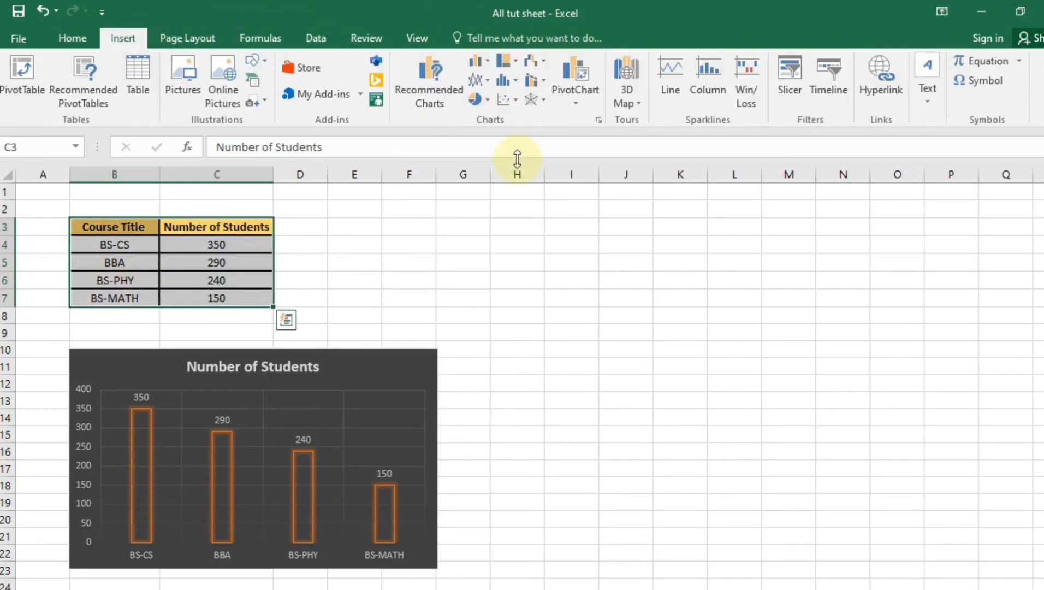
click(481, 79)
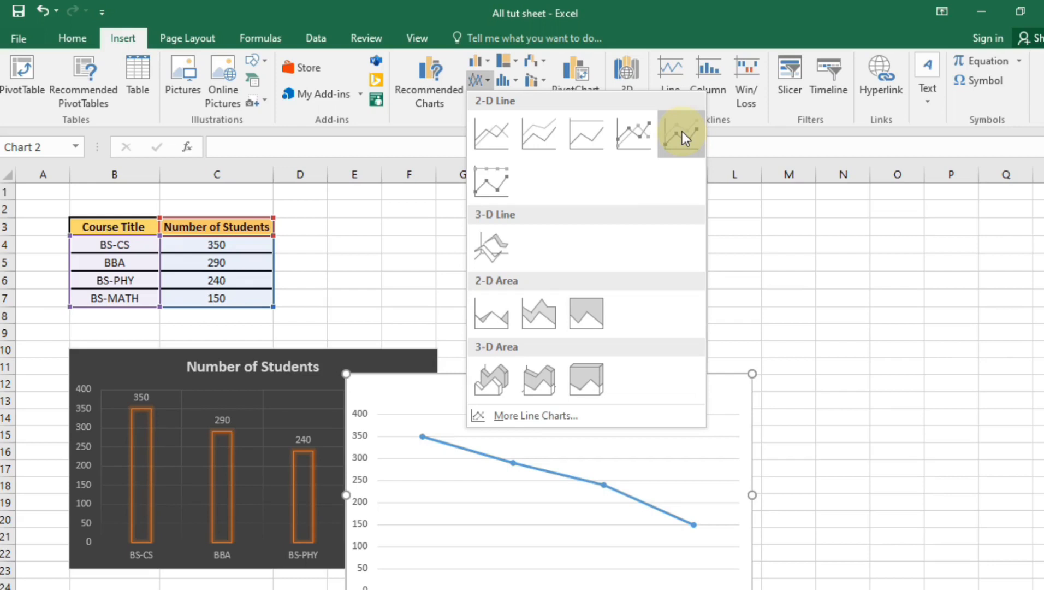
Insert a 2-D pie chart of student numbers and move it right of the column chart
click(652, 24)
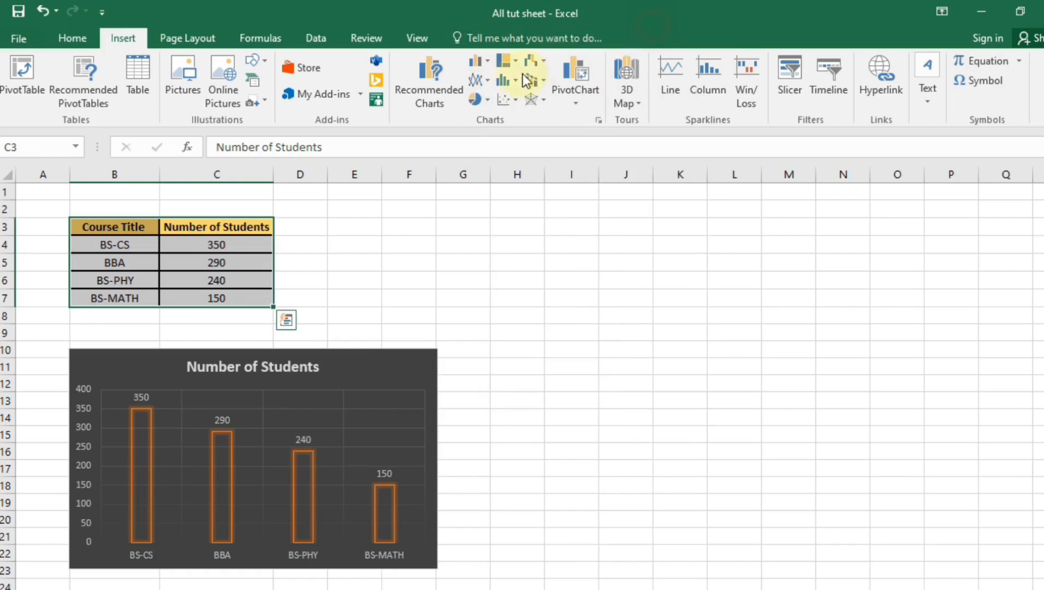
click(488, 97)
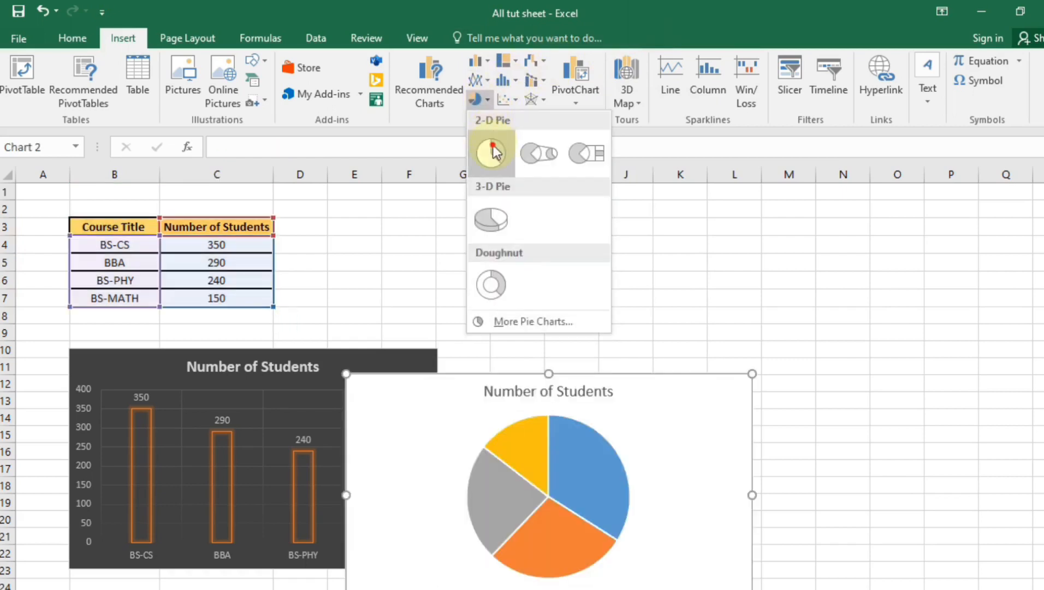
click(493, 152)
drag(681, 468, 802, 387)
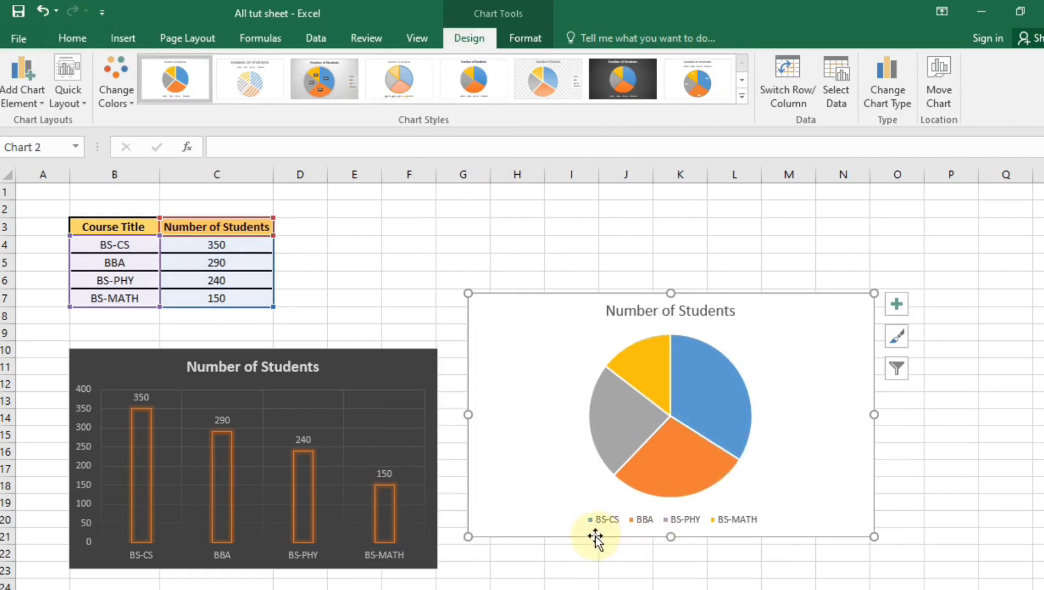
click(699, 412)
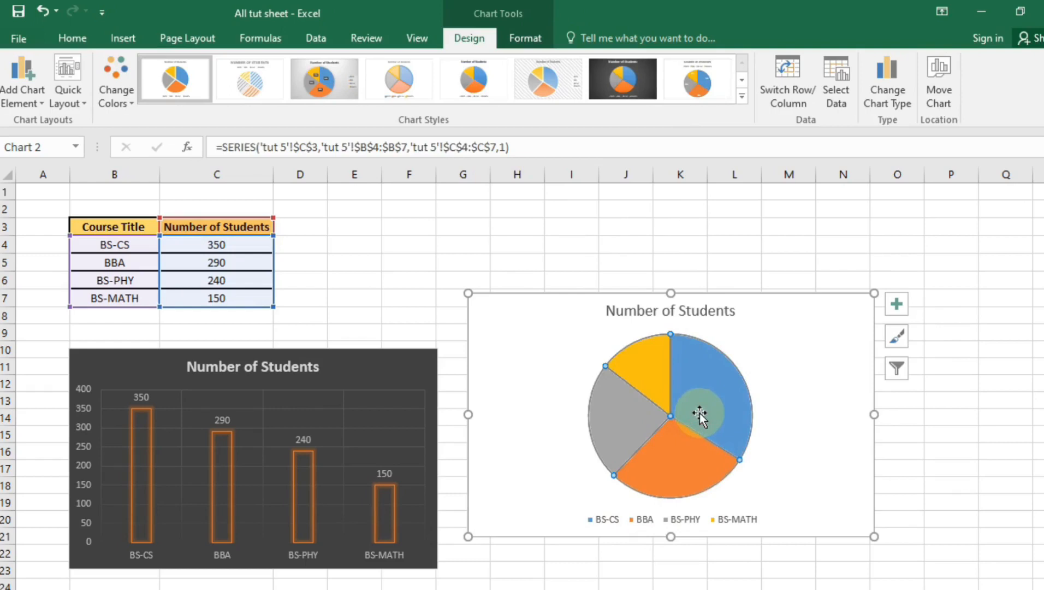
click(822, 453)
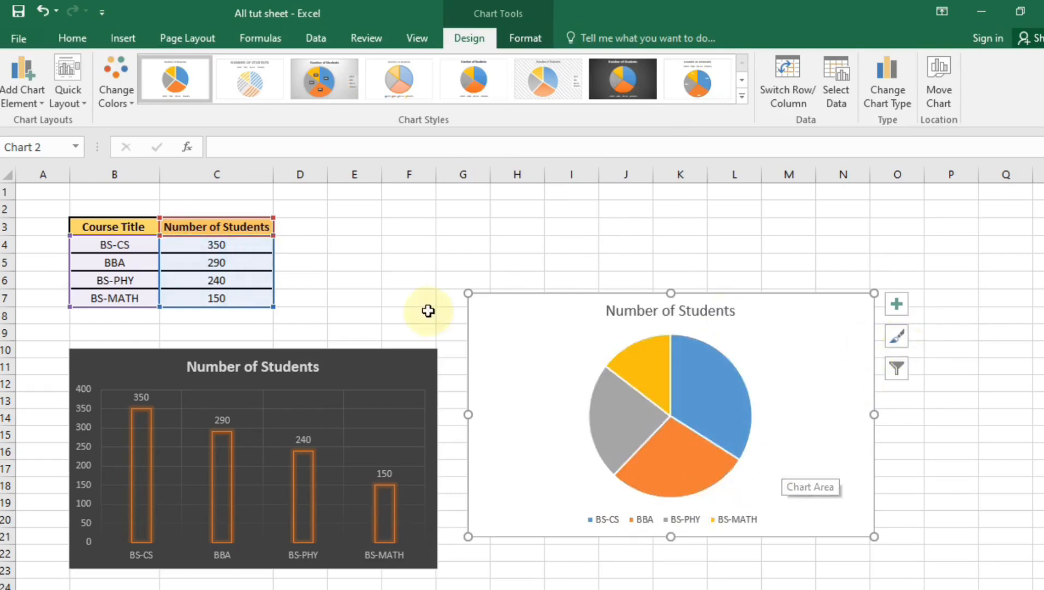
Add Data Callout labels with course names and percentages, and apply the dark chart style
click(23, 77)
mouse_move(67, 146)
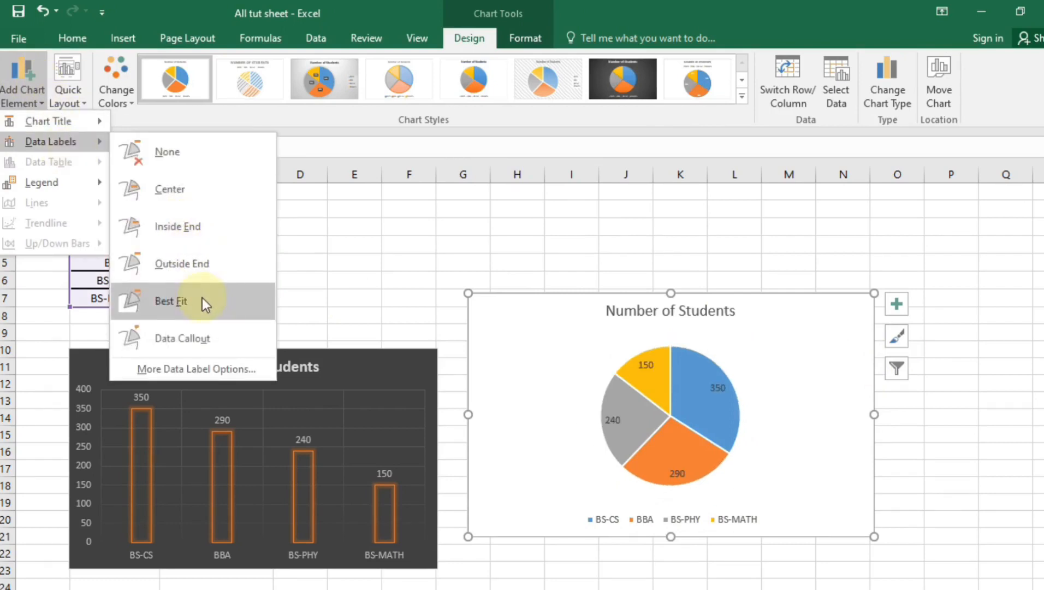
click(200, 328)
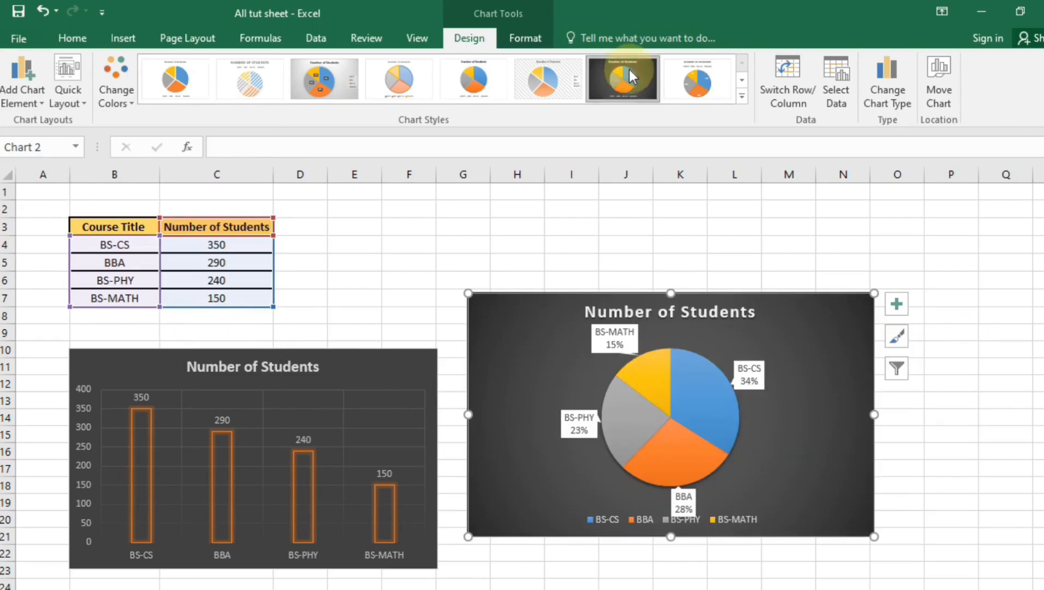
click(630, 70)
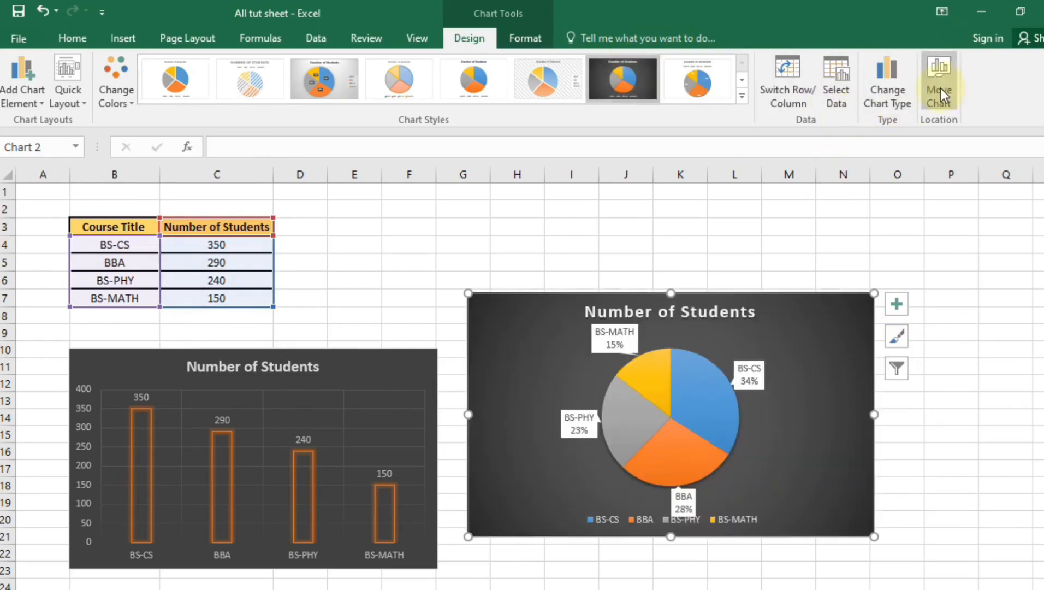
click(123, 38)
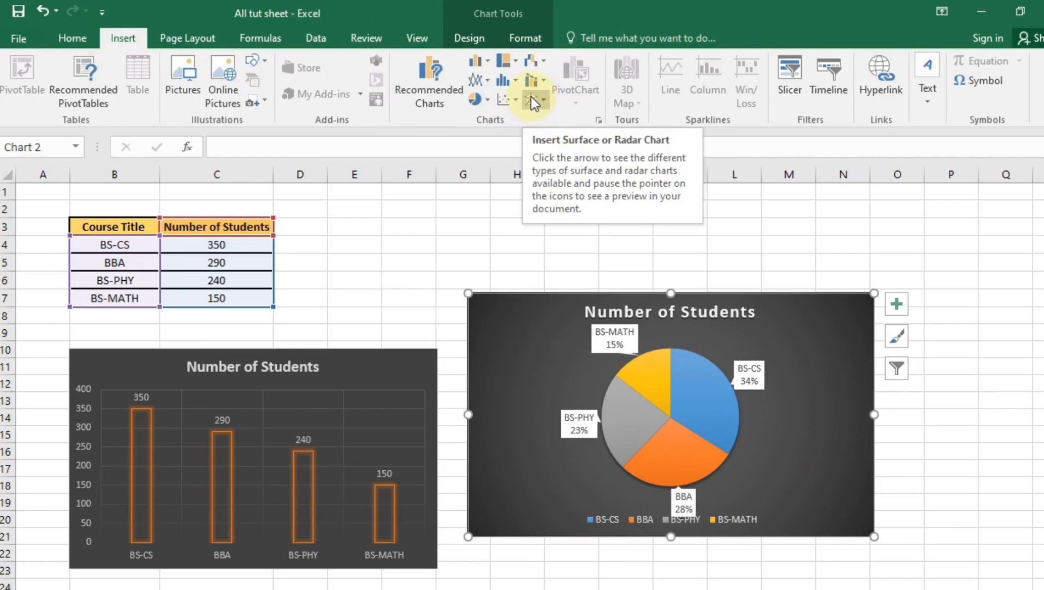
click(513, 62)
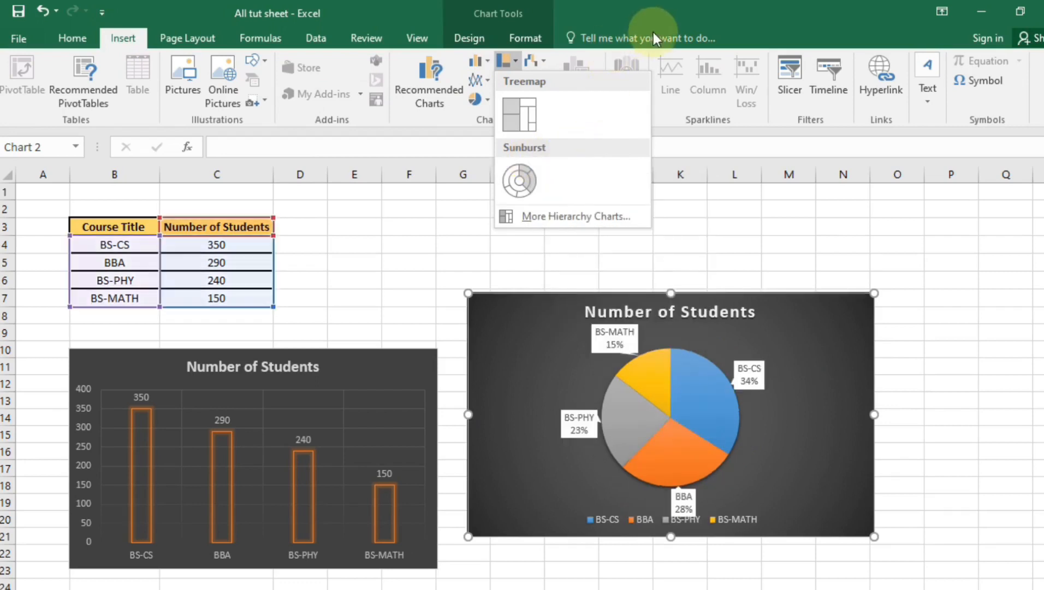
click(644, 13)
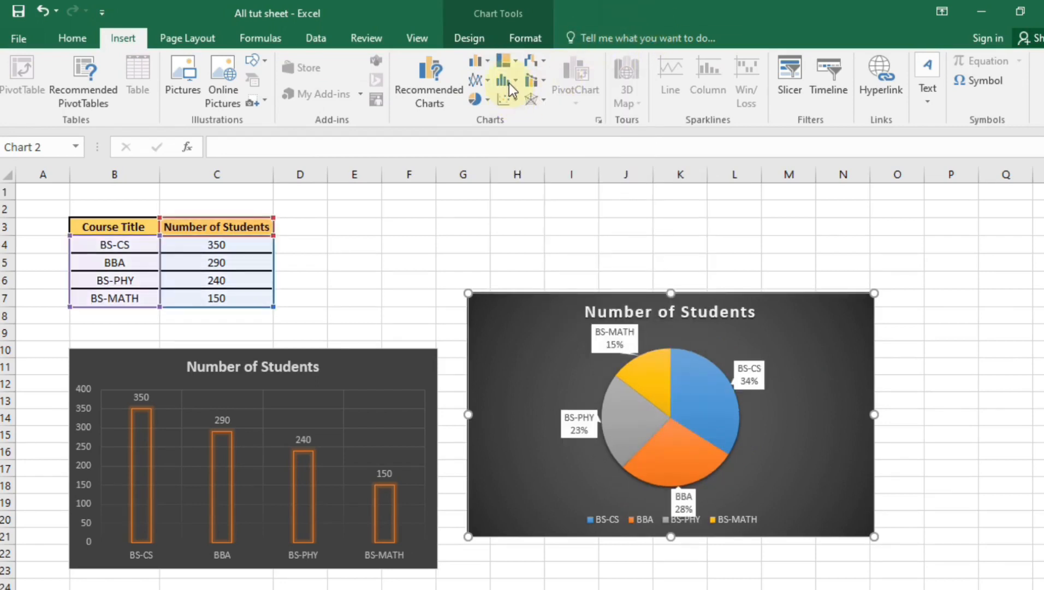
click(509, 83)
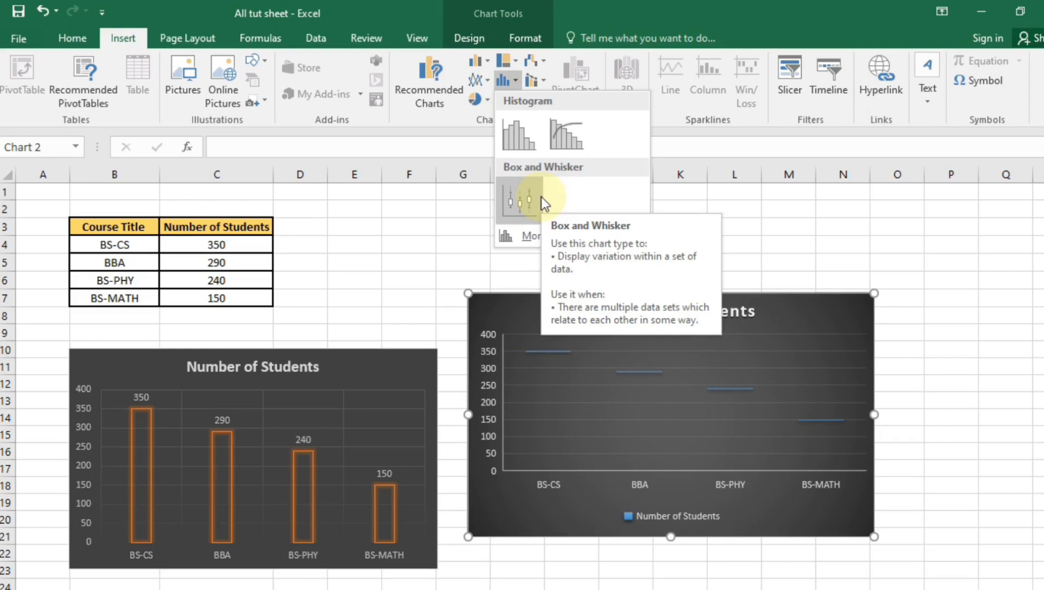
click(487, 57)
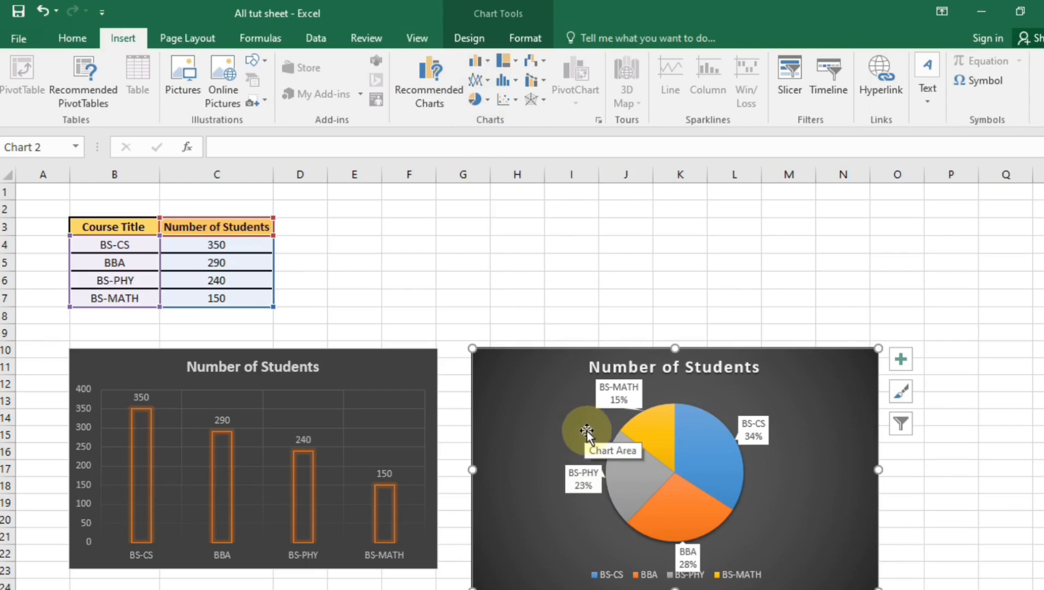
click(513, 61)
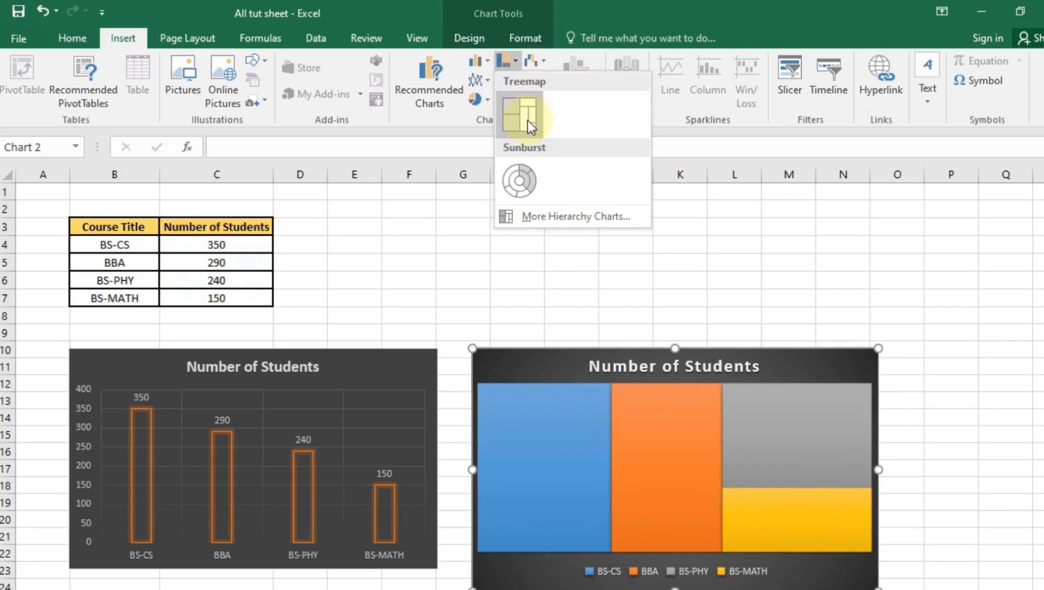
click(461, 131)
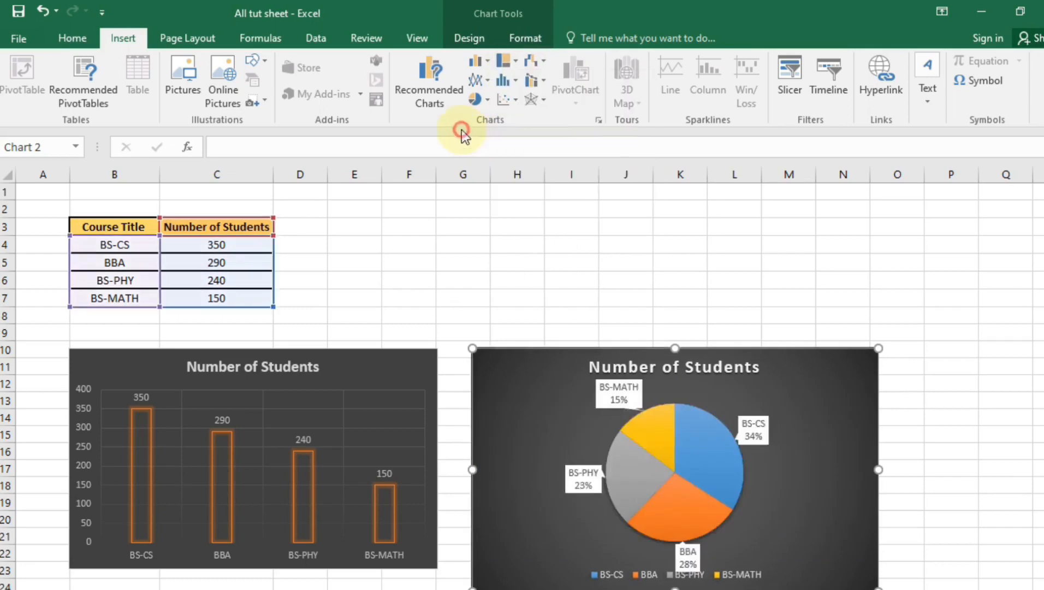
click(511, 59)
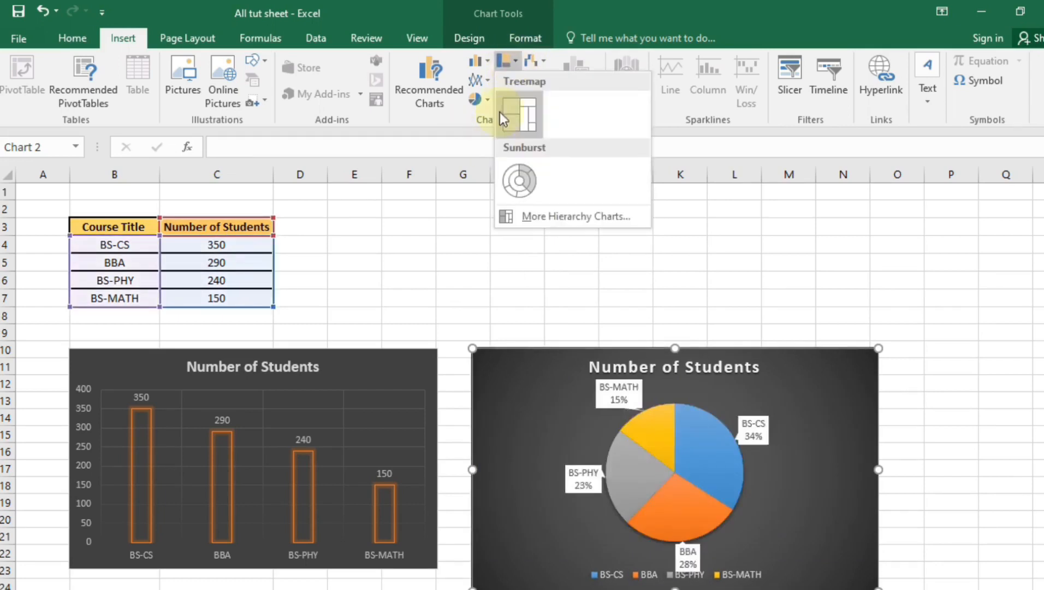
click(462, 142)
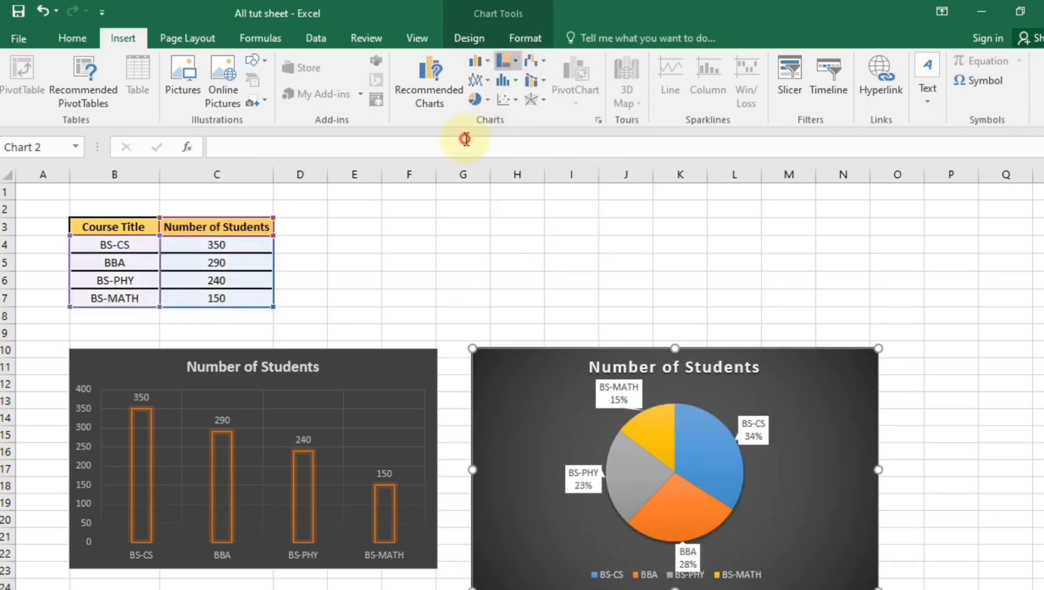
click(517, 77)
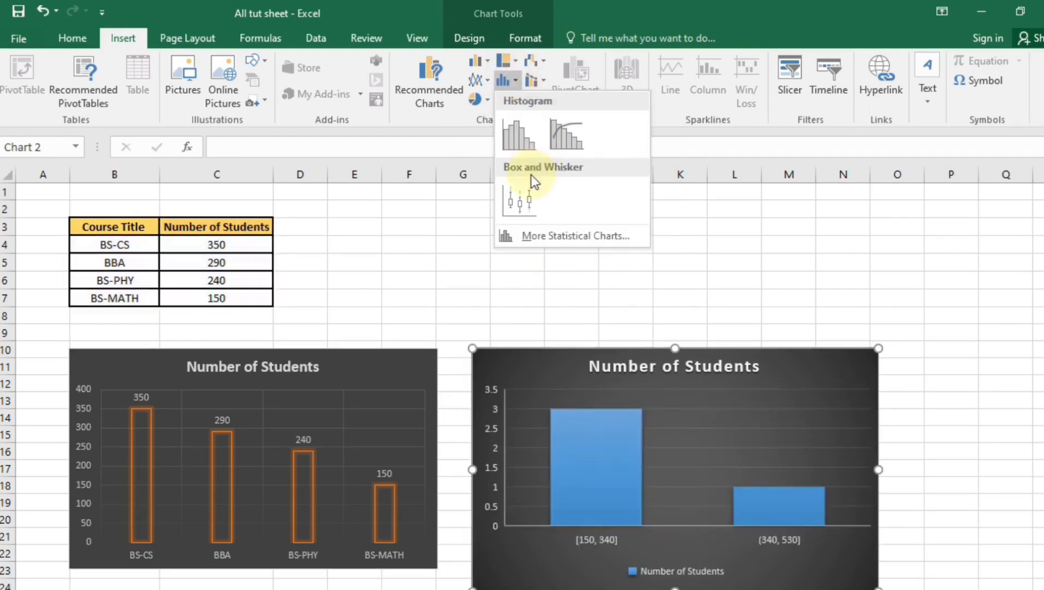
click(630, 435)
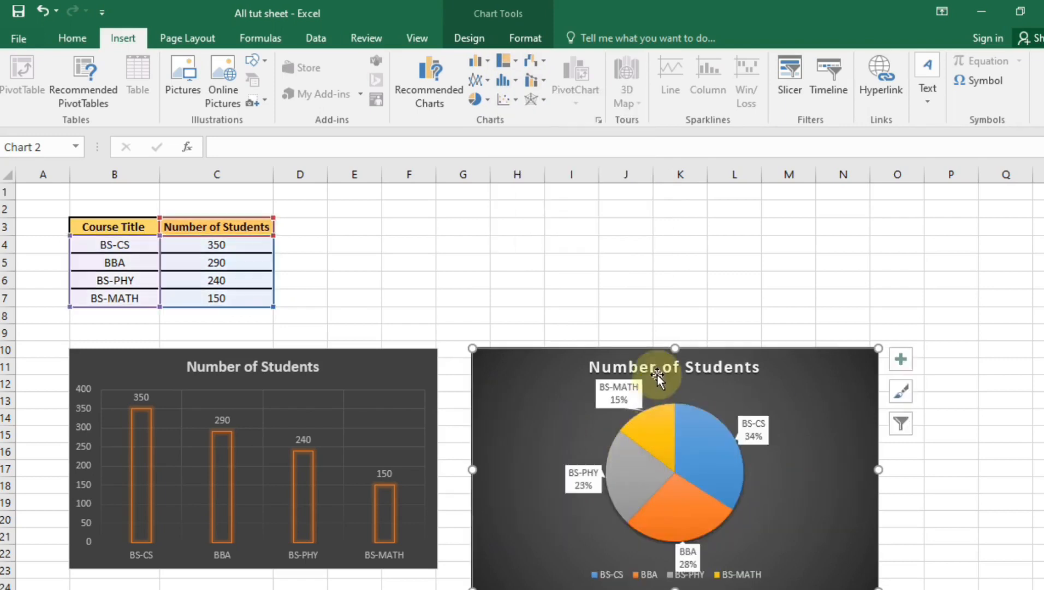
Drag the pie chart up to rows 3–17, leaving its Shape Fill unchanged
drag(723, 391, 698, 270)
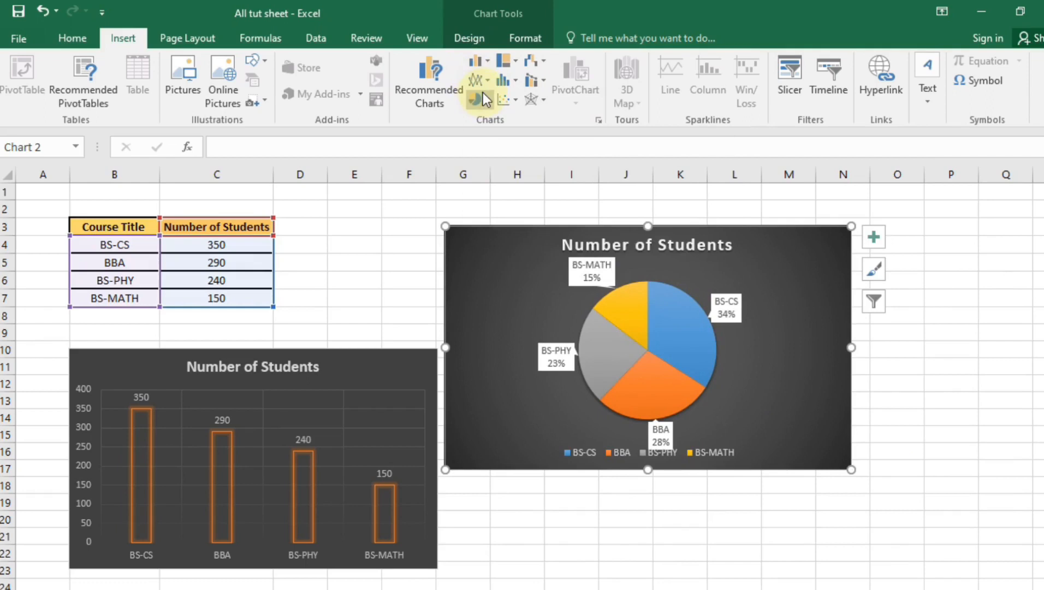
click(539, 34)
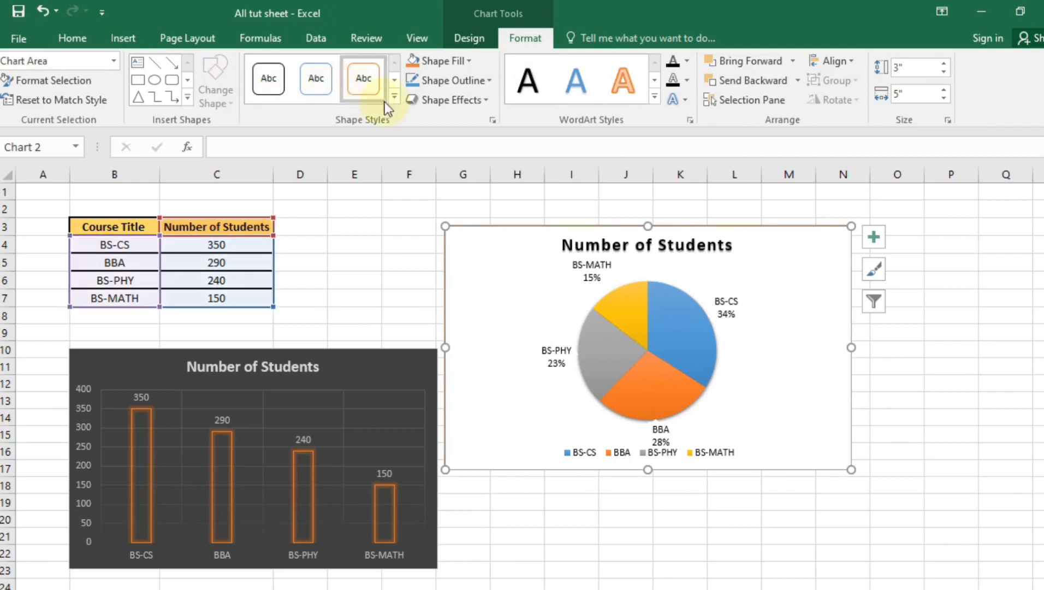
click(452, 68)
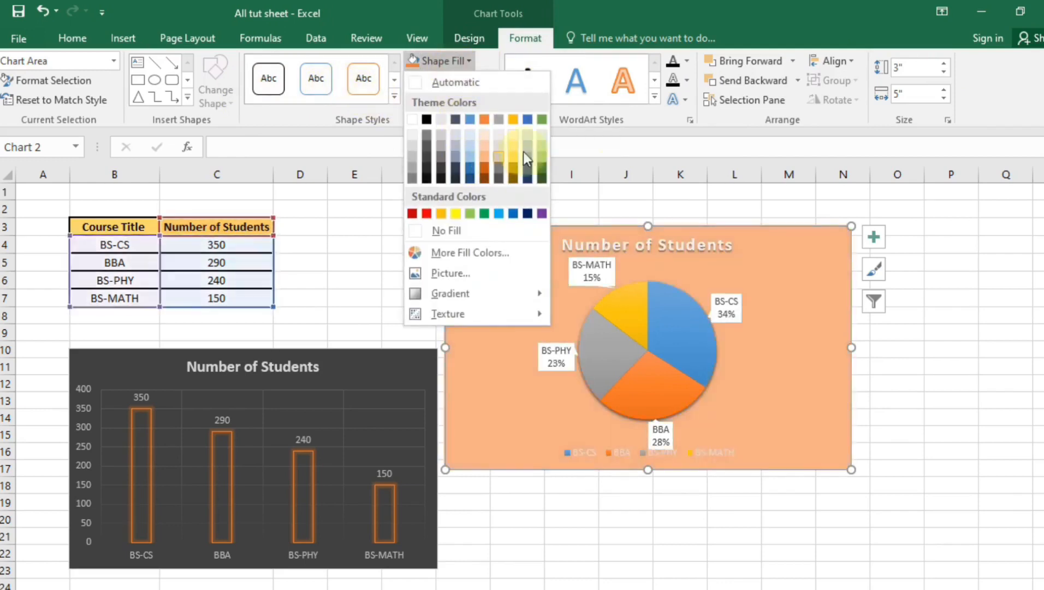
click(773, 70)
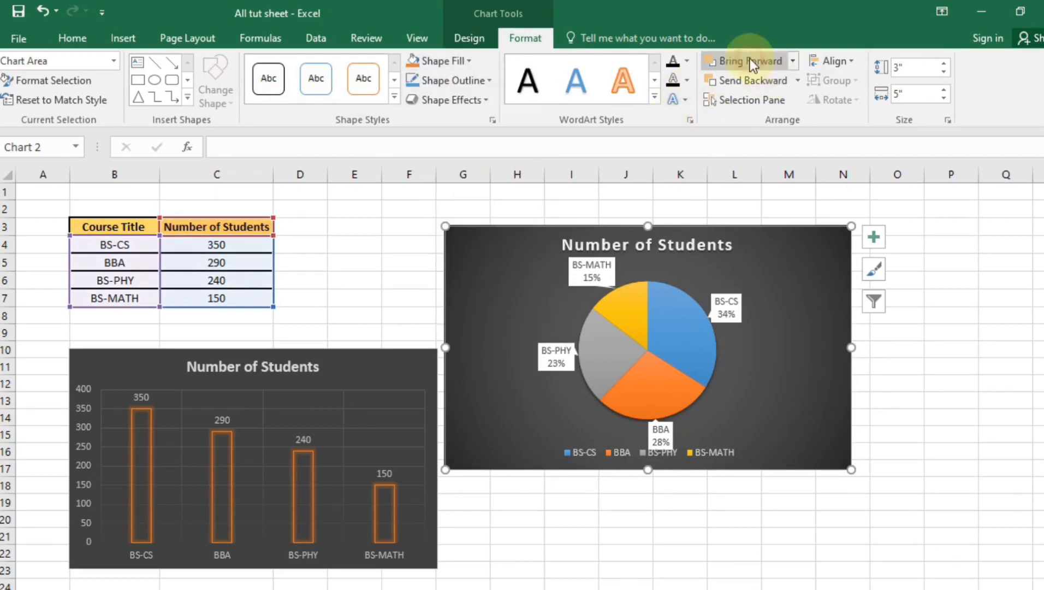
Drag the pie chart slightly lower so it starts at row 8
drag(757, 277, 814, 288)
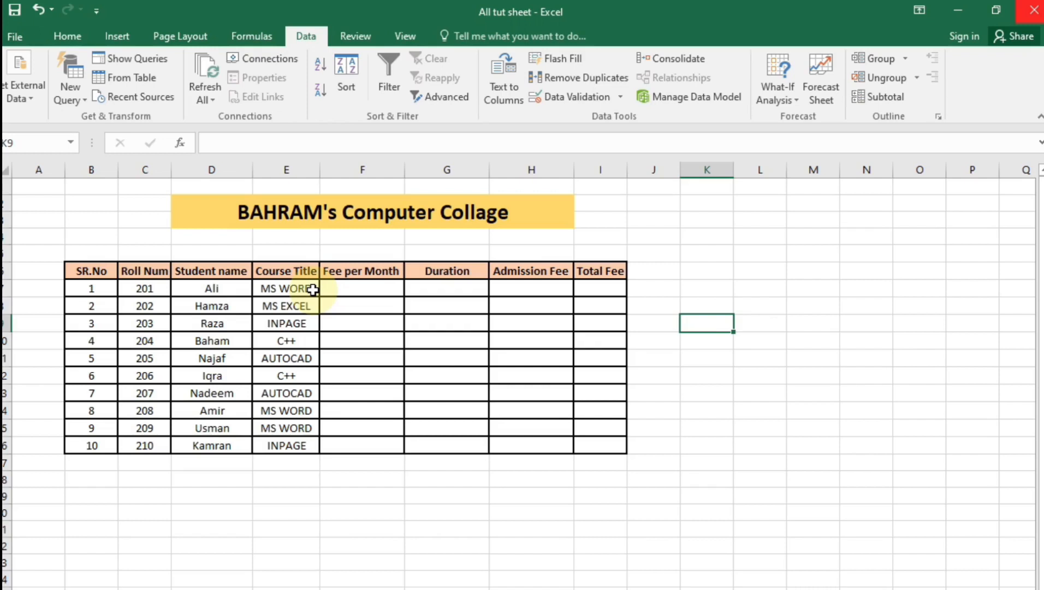
Enter the test value 50 in cell L13
click(751, 393)
double_click(751, 393)
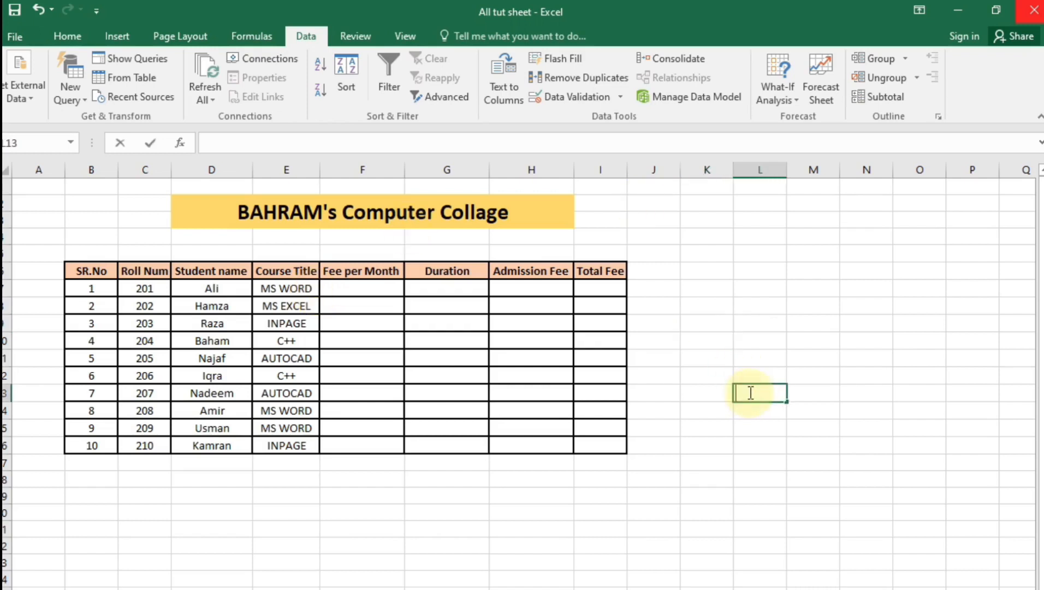
text(50)
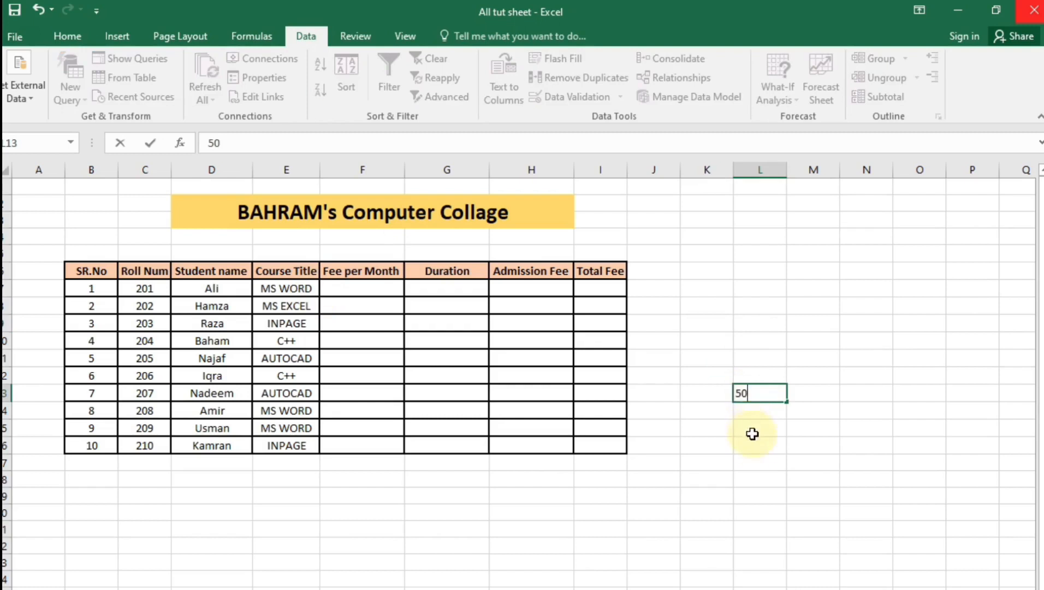
click(756, 444)
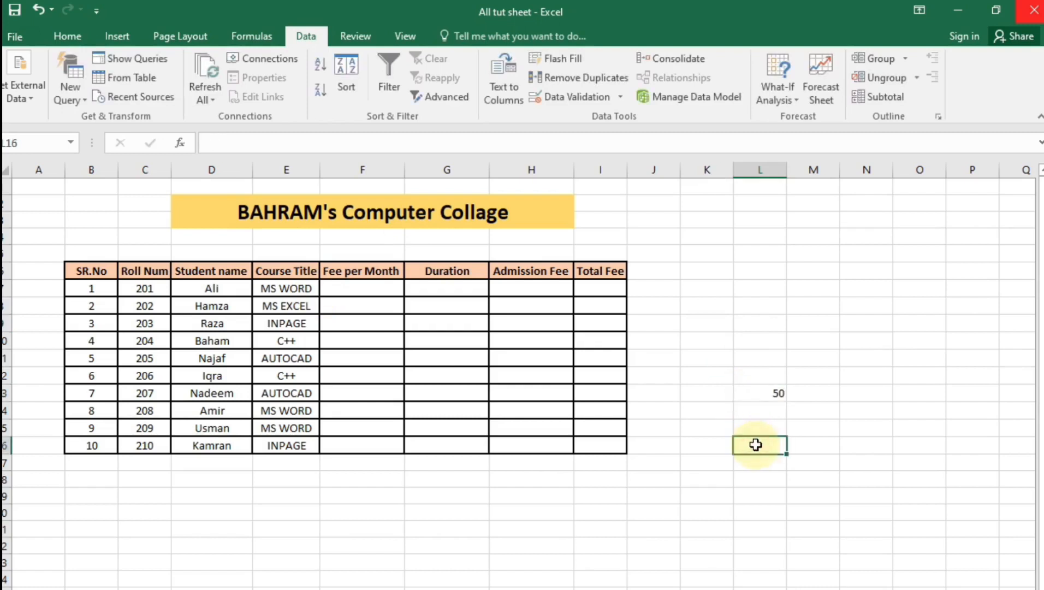
Enter =IF(L13>30,"greater","smaller") in cell L16
double_click(756, 444)
text(=if)
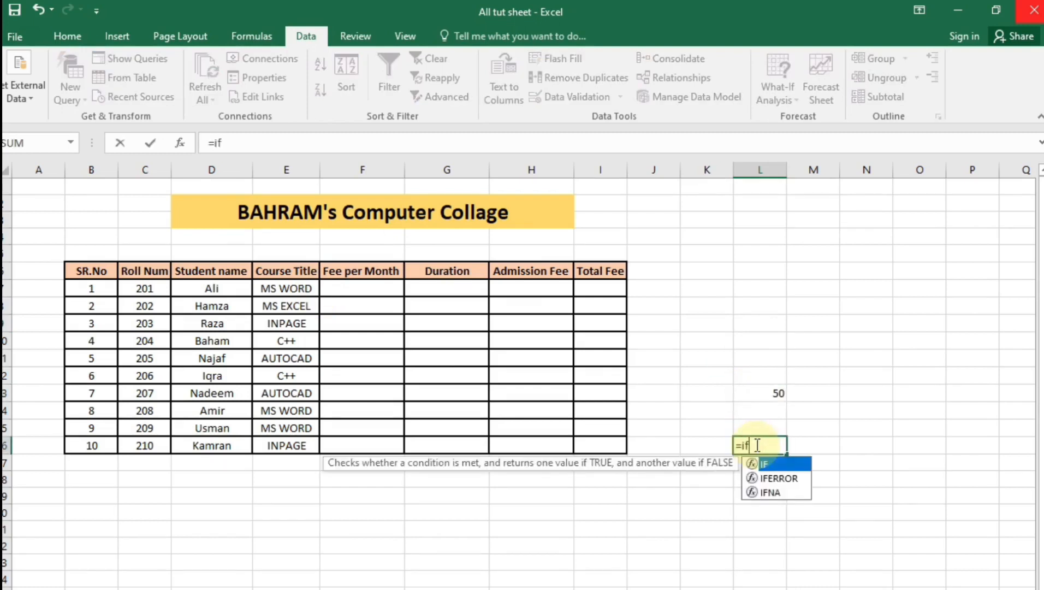
text(()
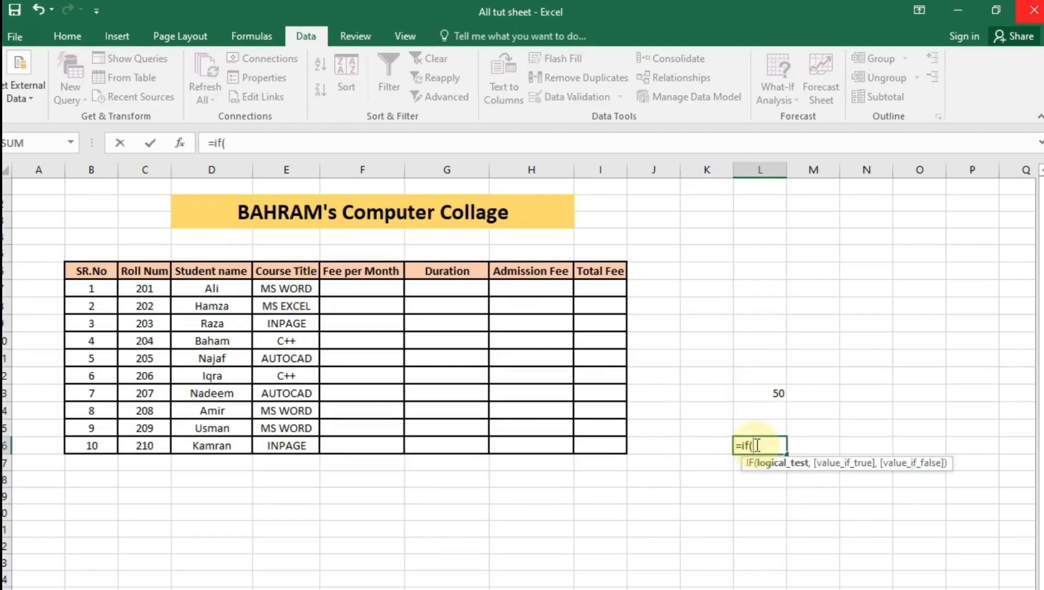
click(747, 399)
text(>)
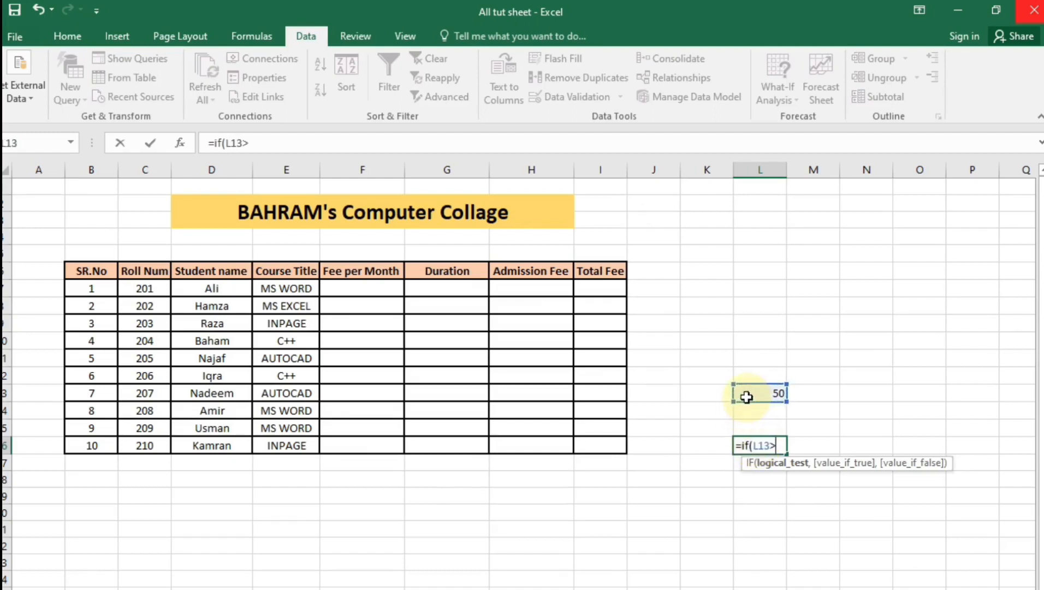
text(30,)
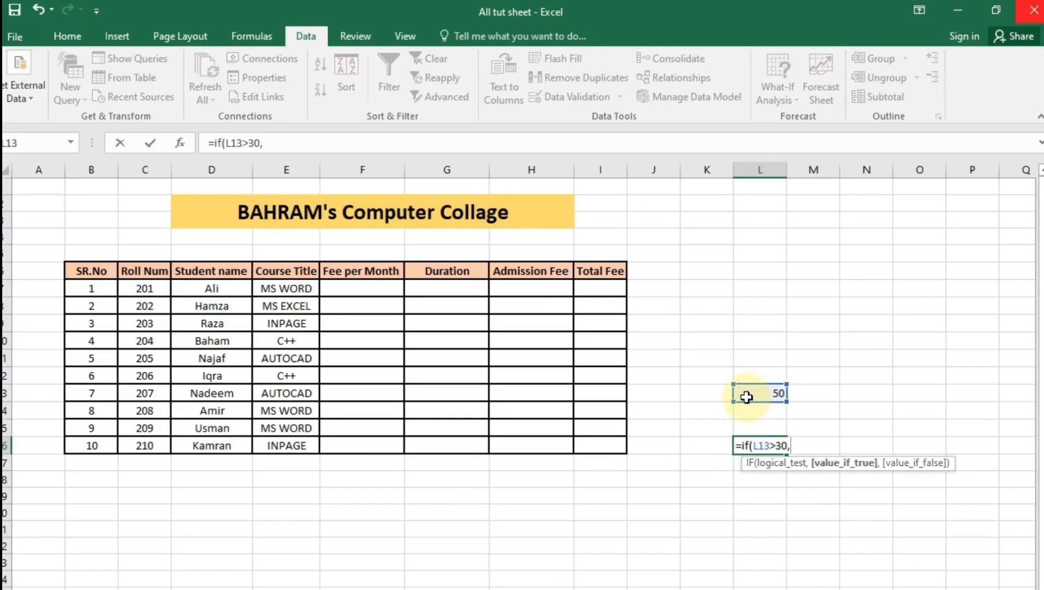
text("greater",)
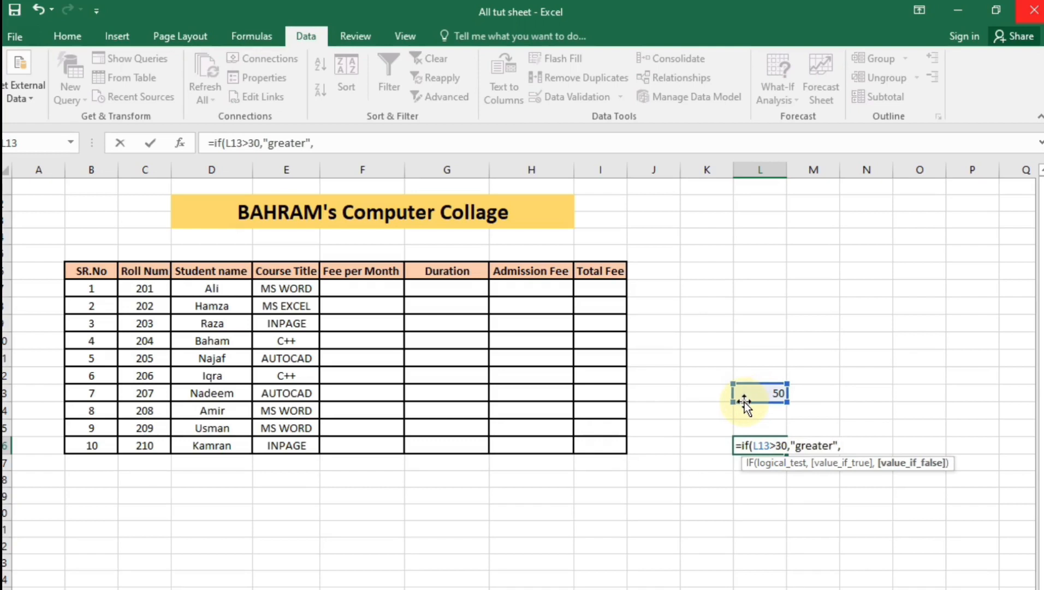
text("fas)
text(le)
key(BackSpace)
key(BackSpace)
key(BackSpace)
key(BackSpace)
key(BackSpace)
text(sma)
key(BackSpace)
text(maller)
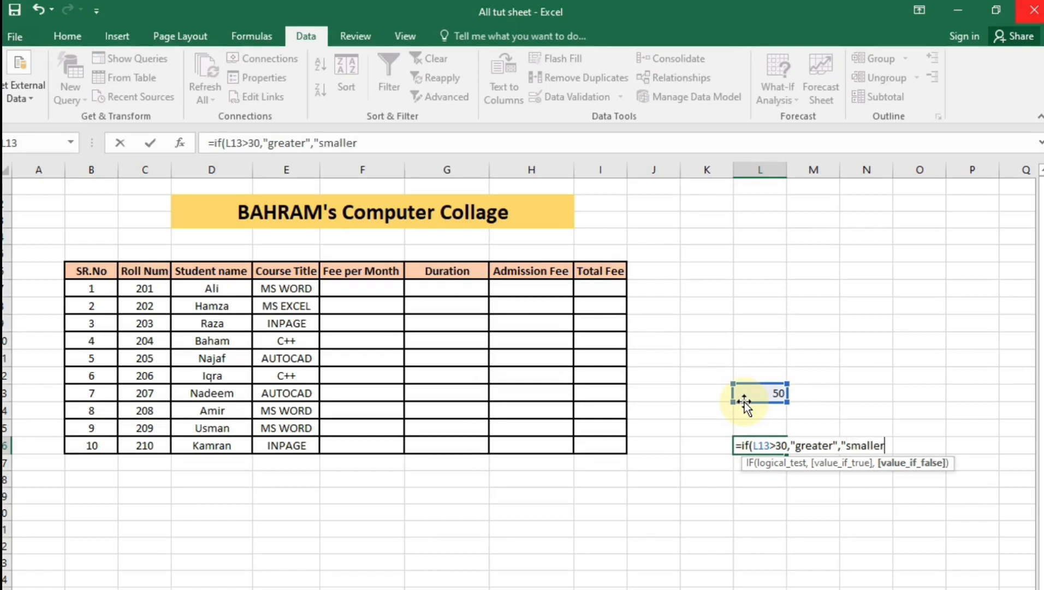
text("))
key(Return)
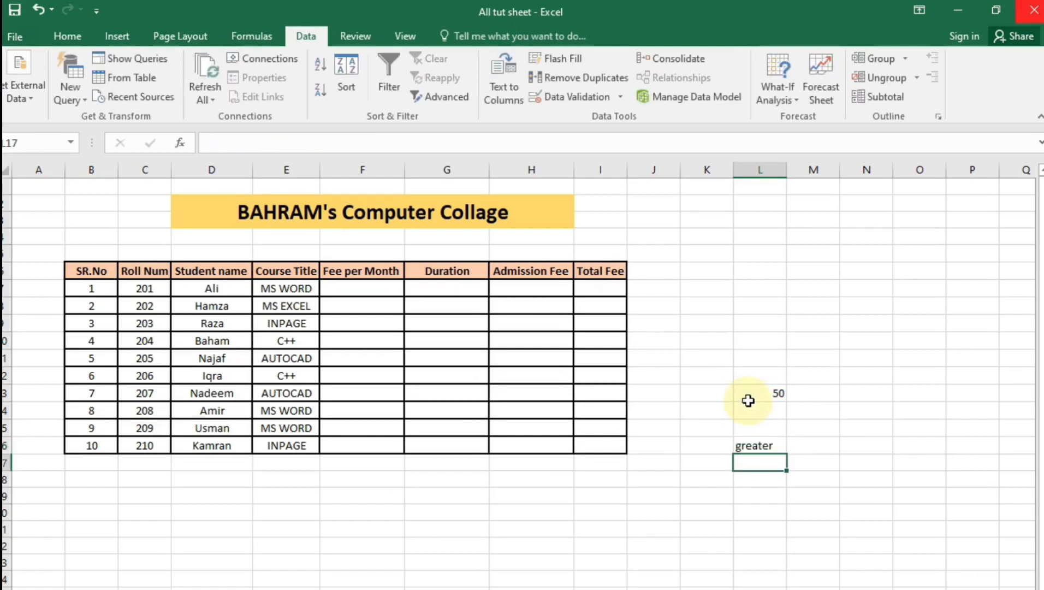
Change L13 to 20 so L16 shows "smaller"
click(770, 402)
double_click(771, 401)
key(Delete)
text(2)
key(Return)
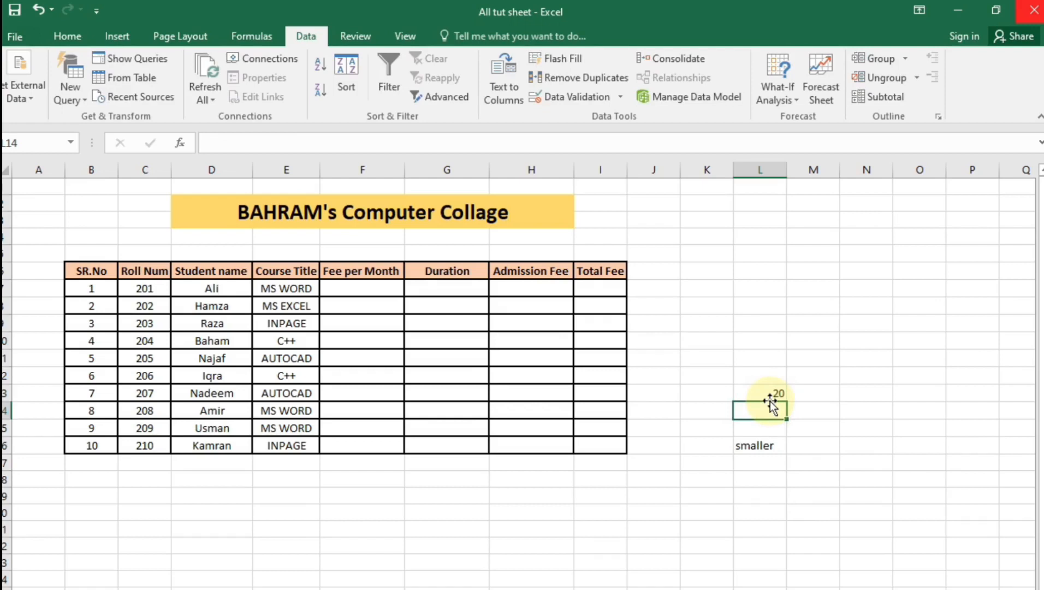
drag(771, 358, 776, 496)
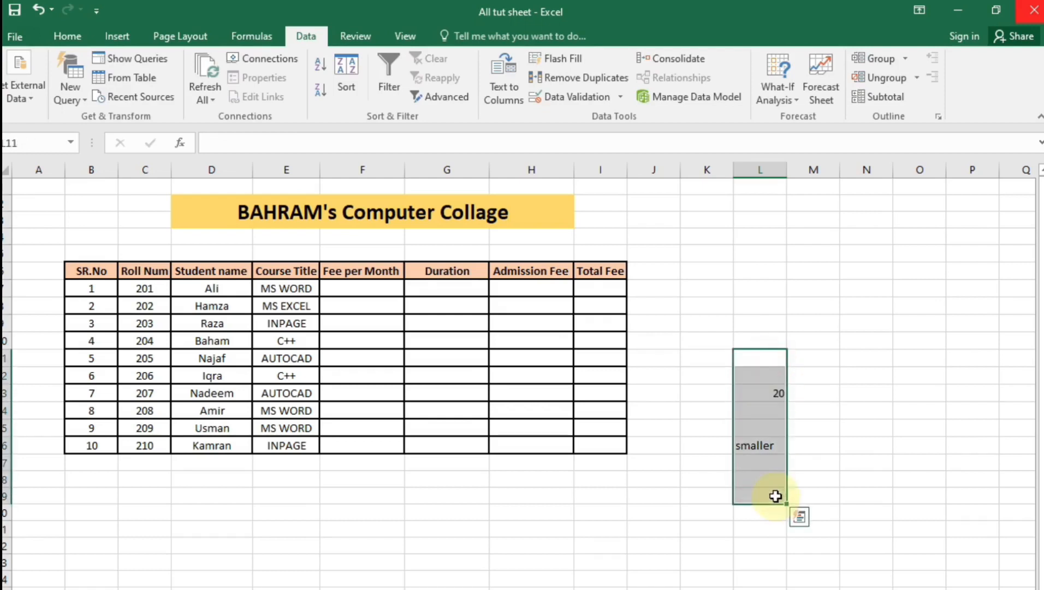
click(707, 529)
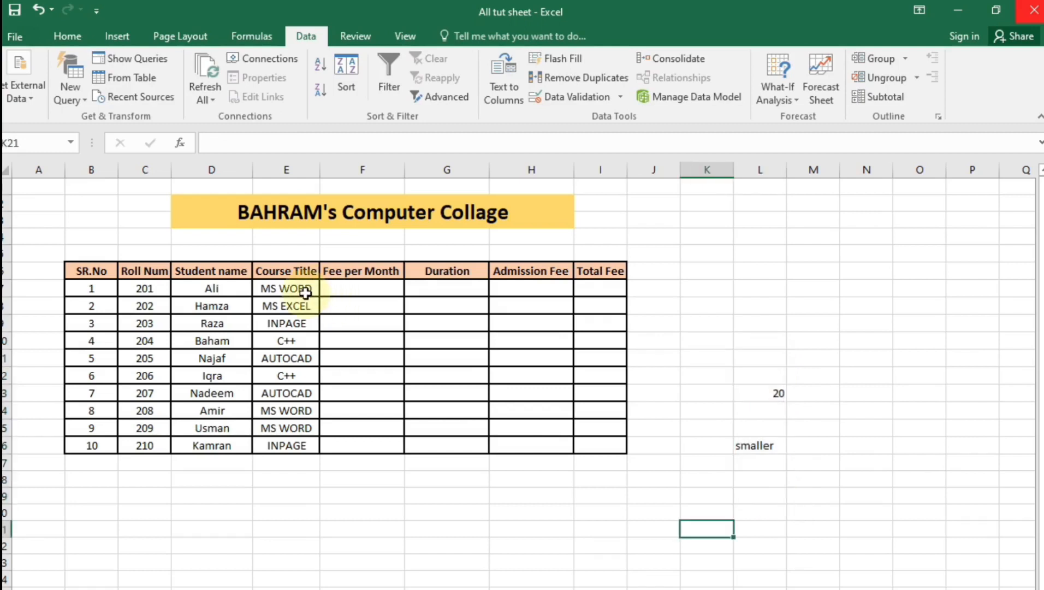
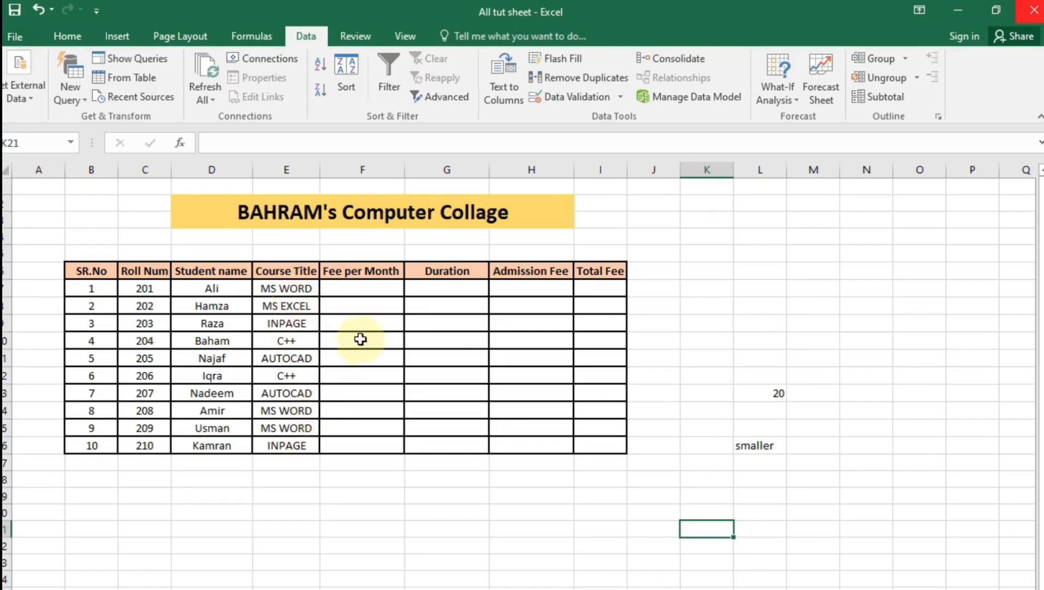
Begin F7's formula as =IF(AND(E7="MS WORD"),1800,IF(AND( for Ali's monthly fee
click(365, 291)
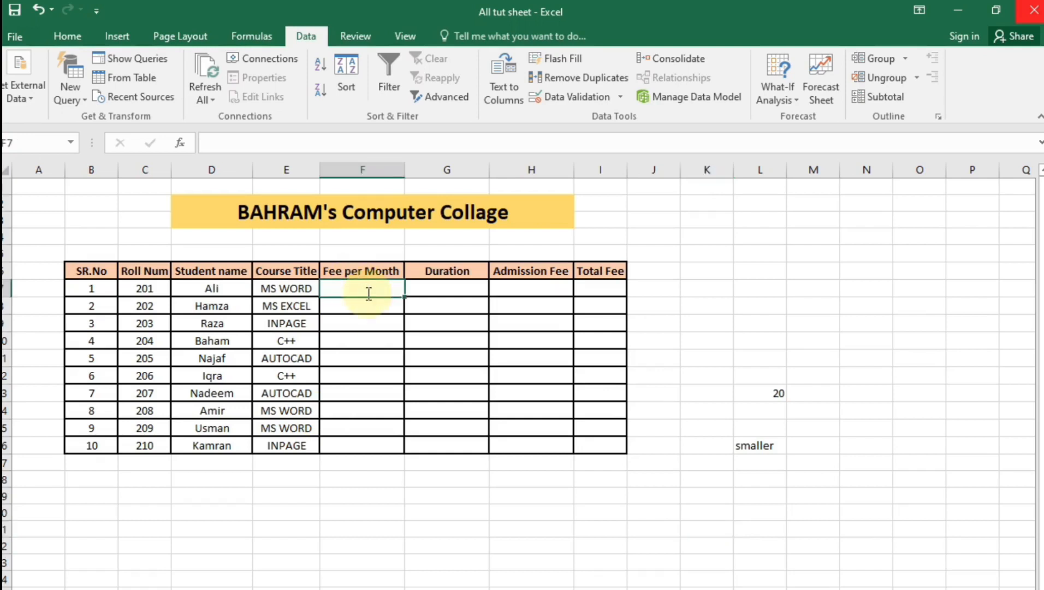
text(=i)
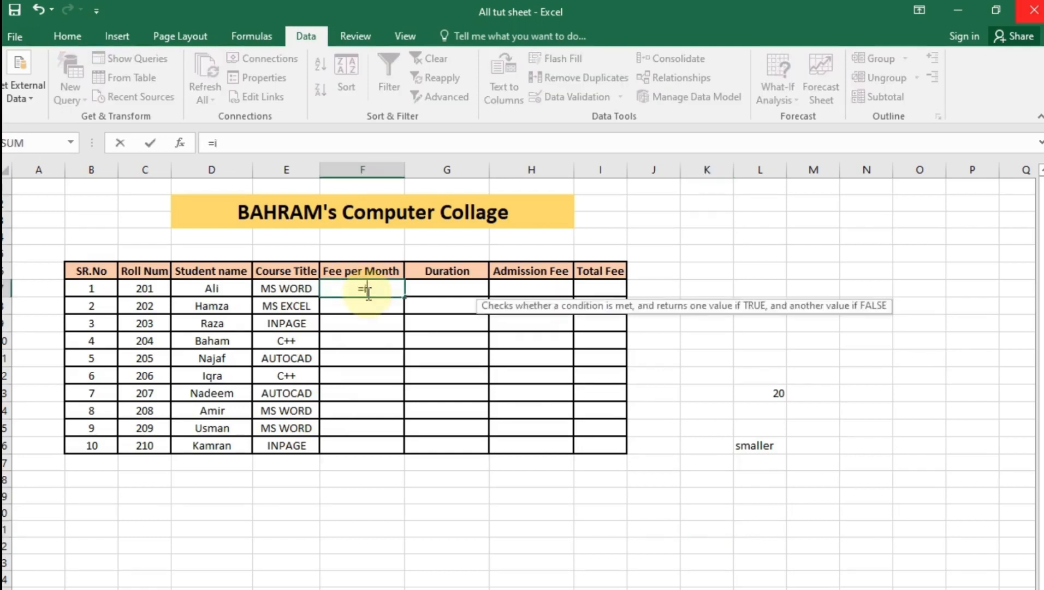
text(f()
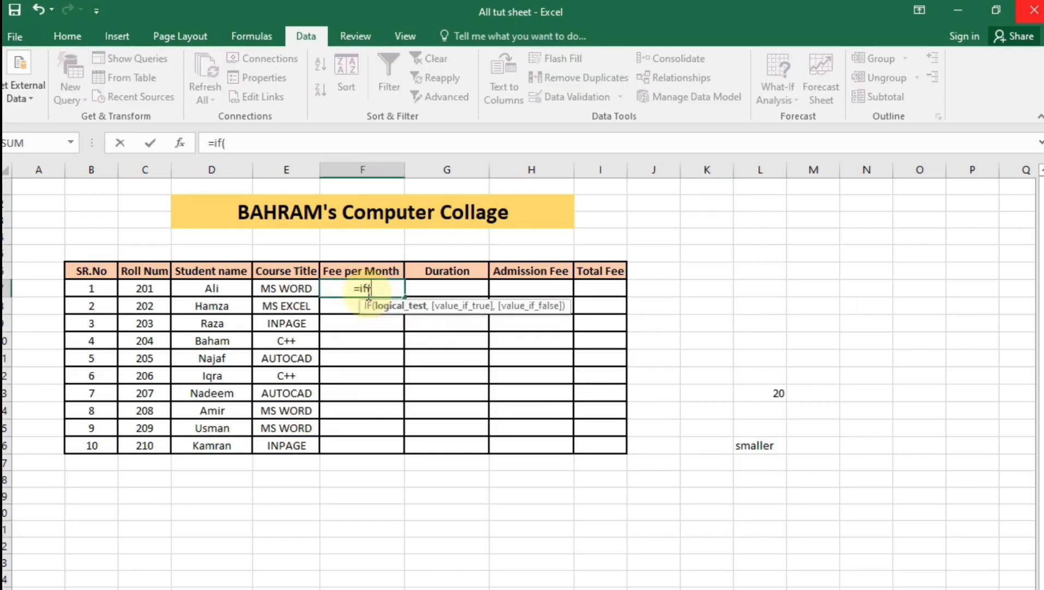
text(and)
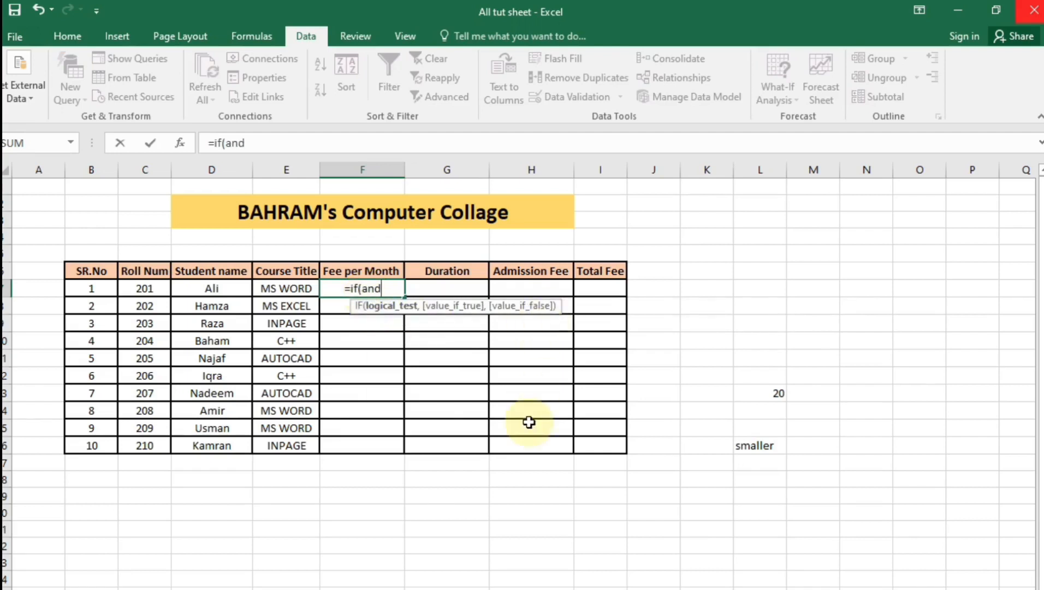
text(()
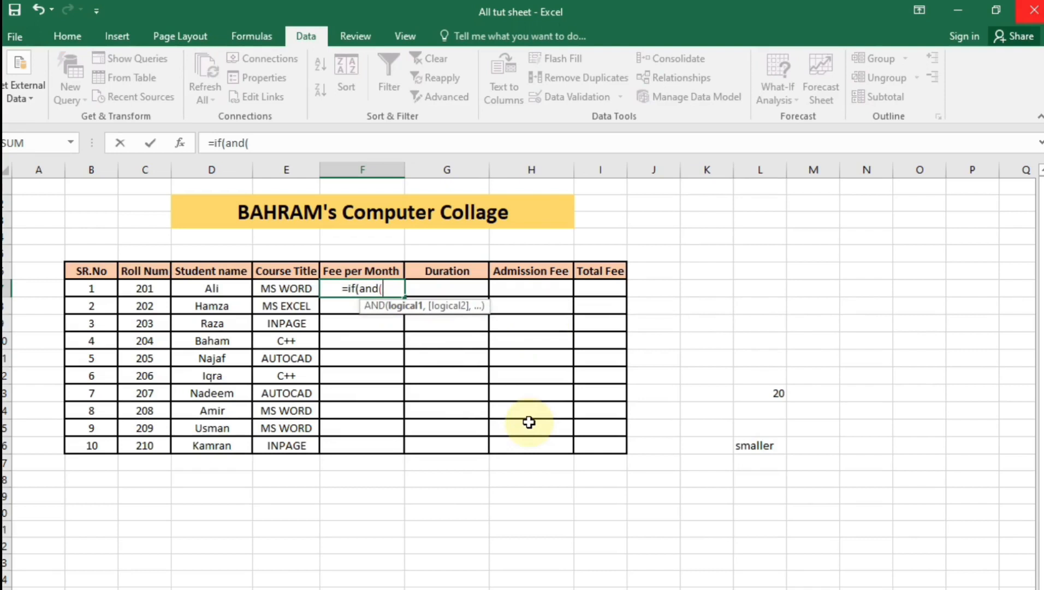
click(280, 289)
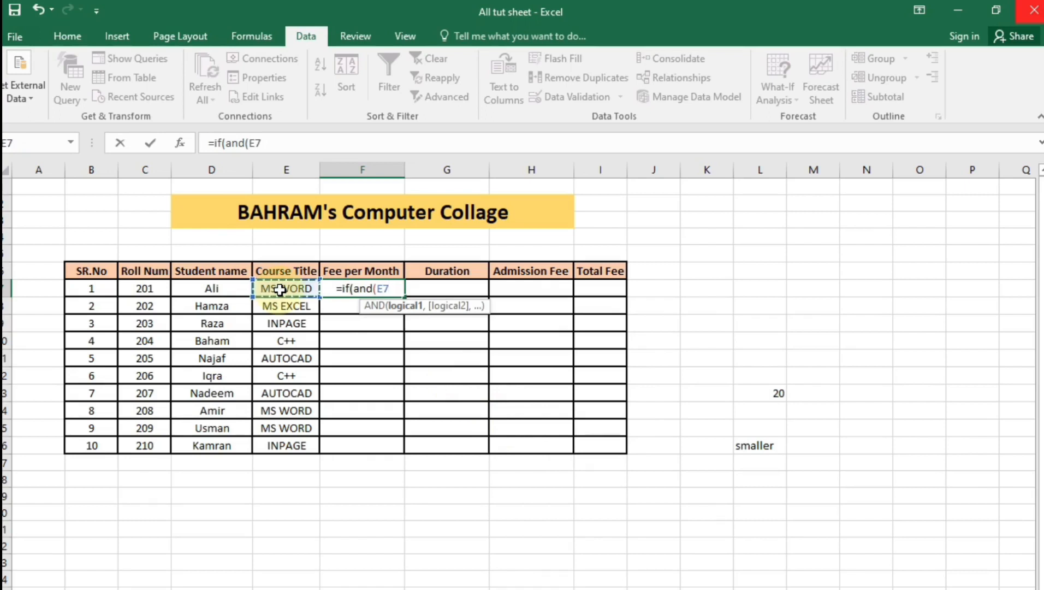
text(+)
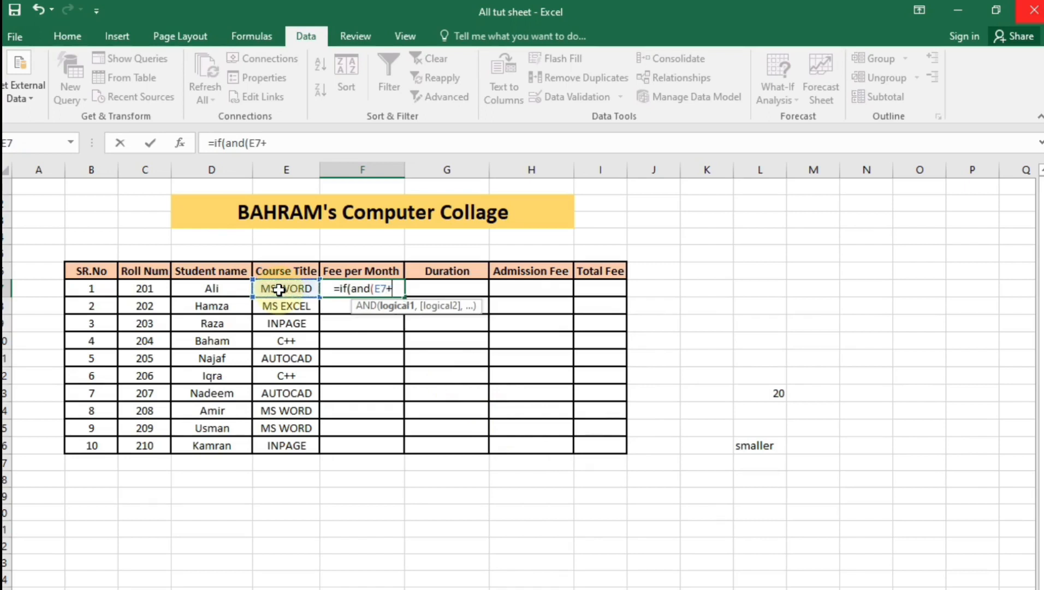
key(BackSpace)
text(=")
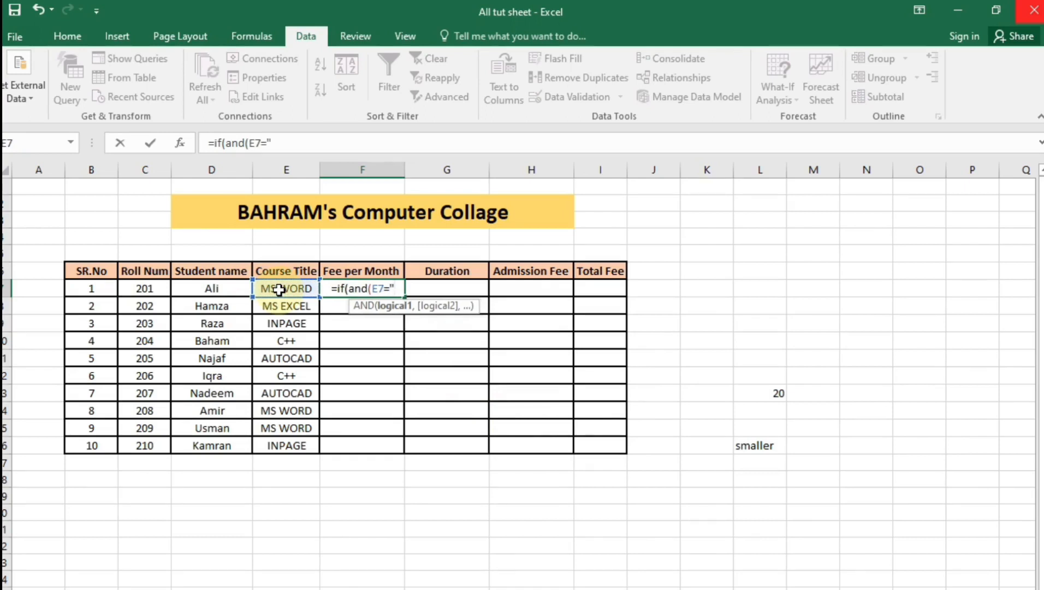
text(MS WORD")
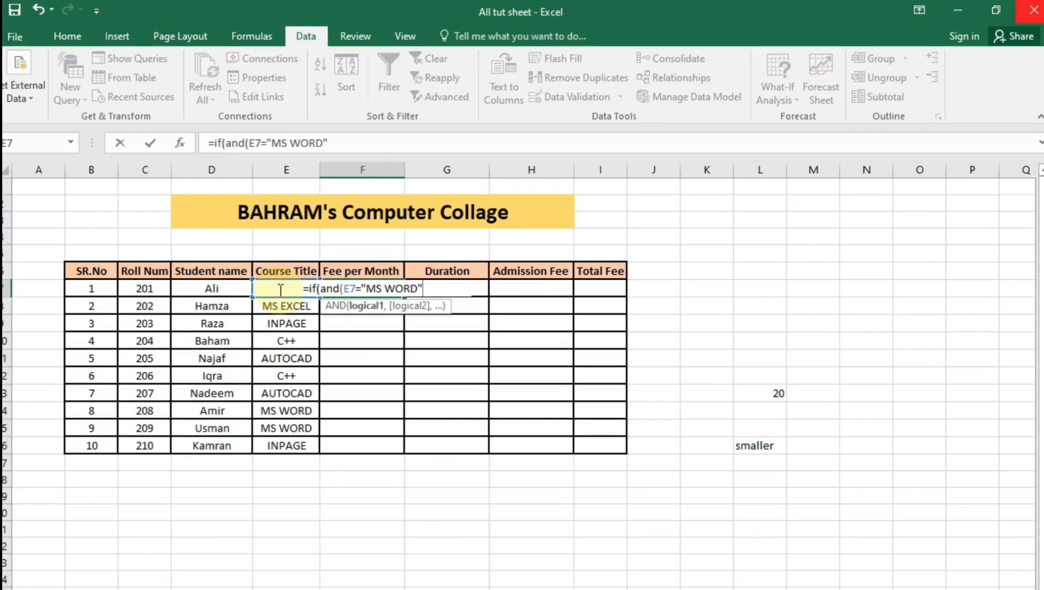
text())
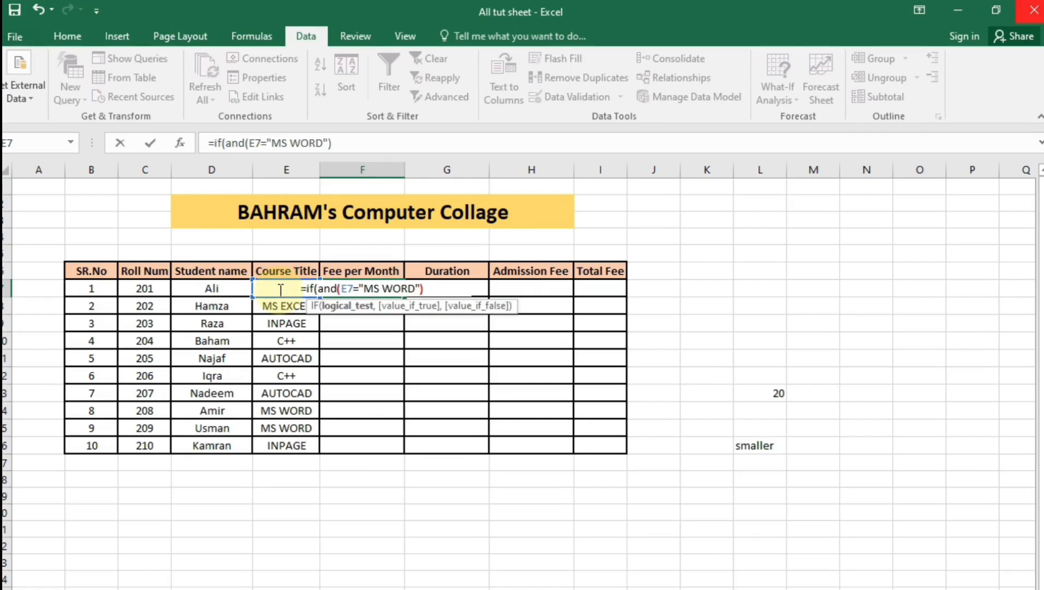
text(,)
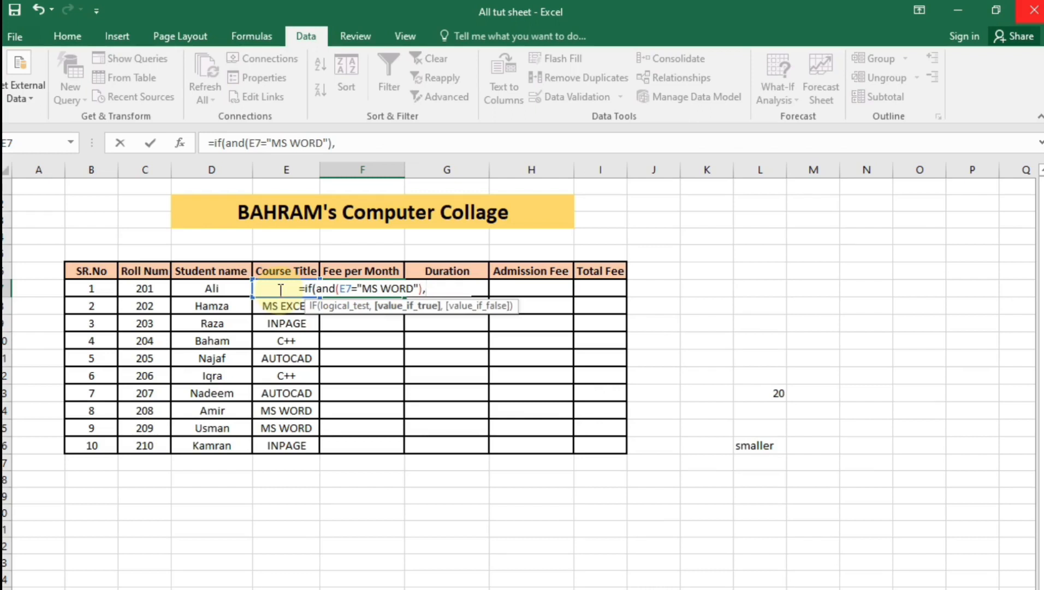
text(18)
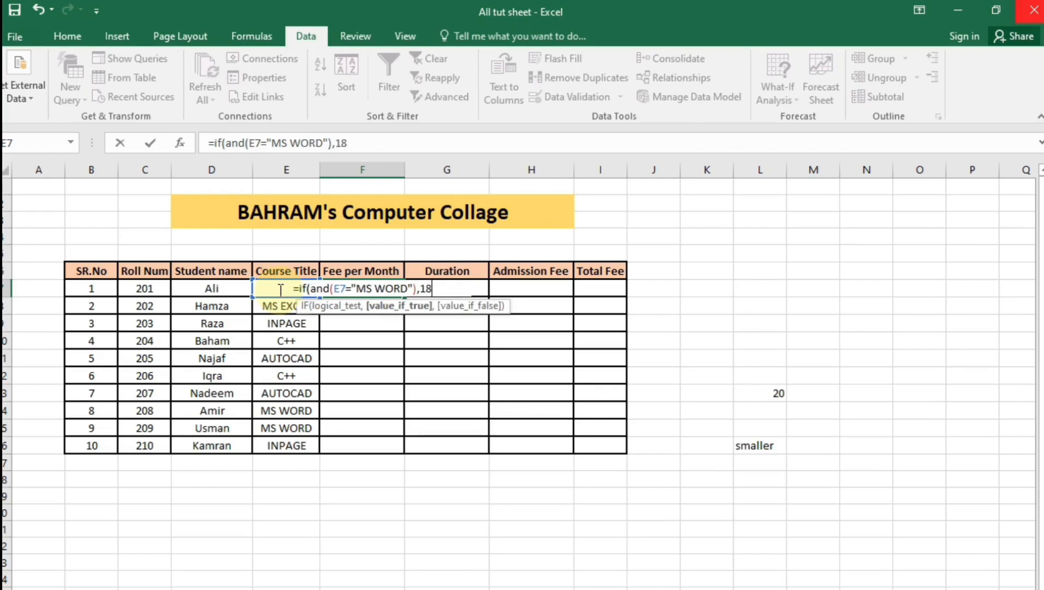
text(00,)
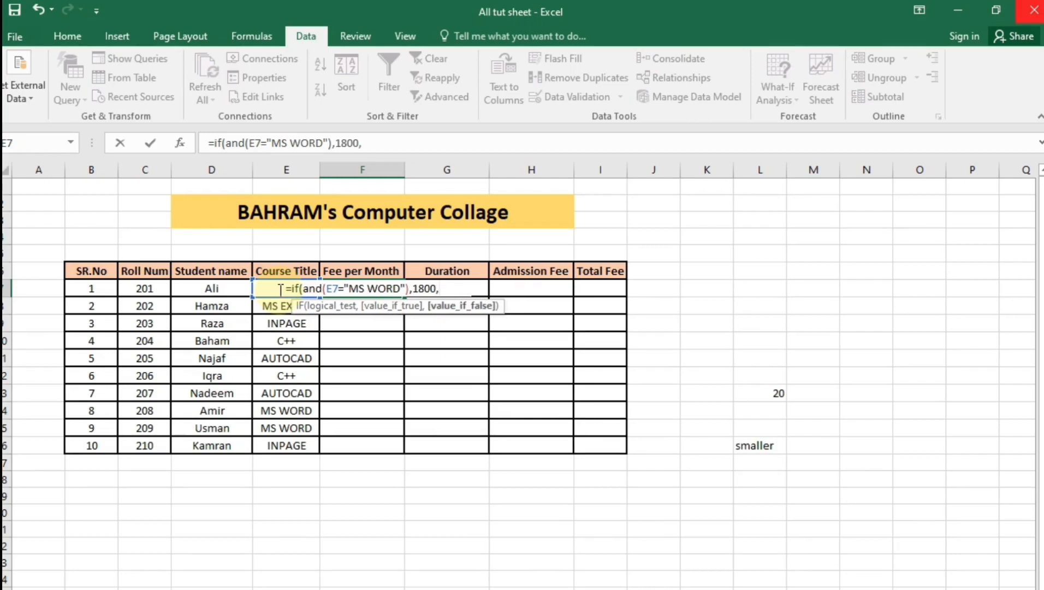
text(IF)
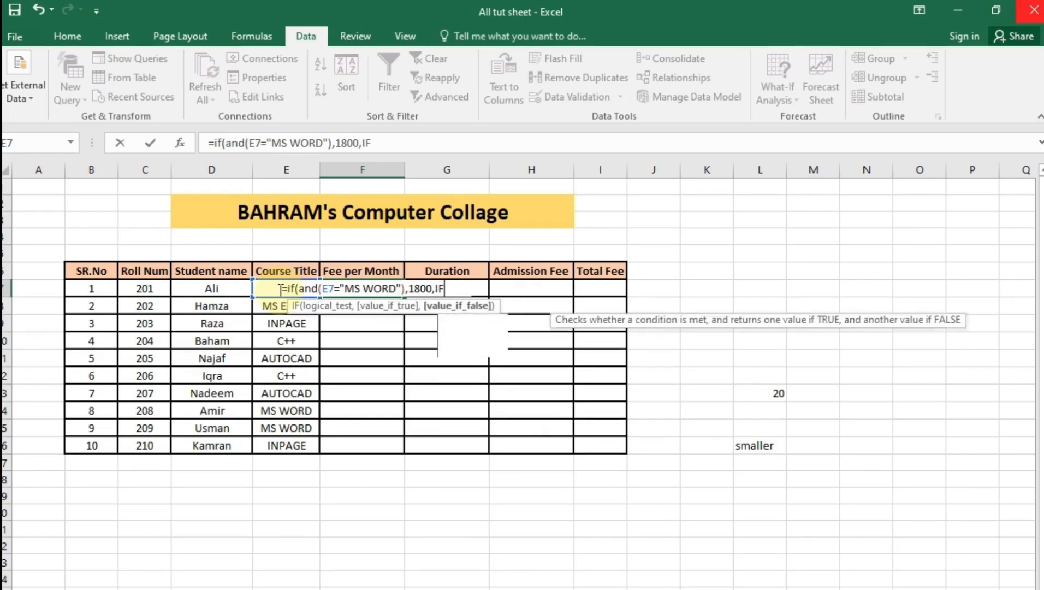
text((AND()
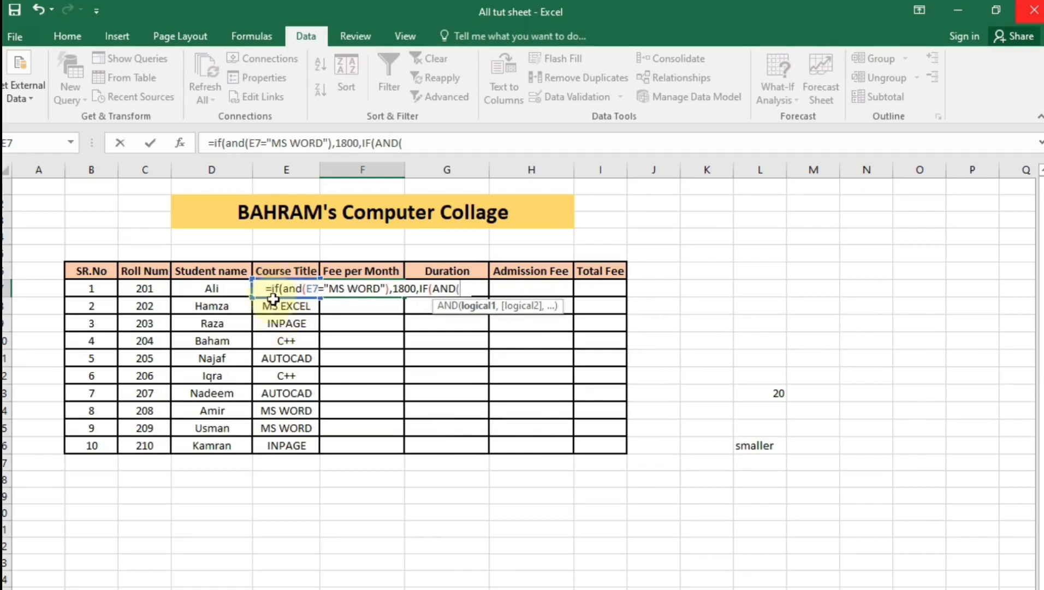
Add conditions to F7's nested IF: MS EXCEL returns 1800, INPAGE 1700, C++ 3000
click(277, 309)
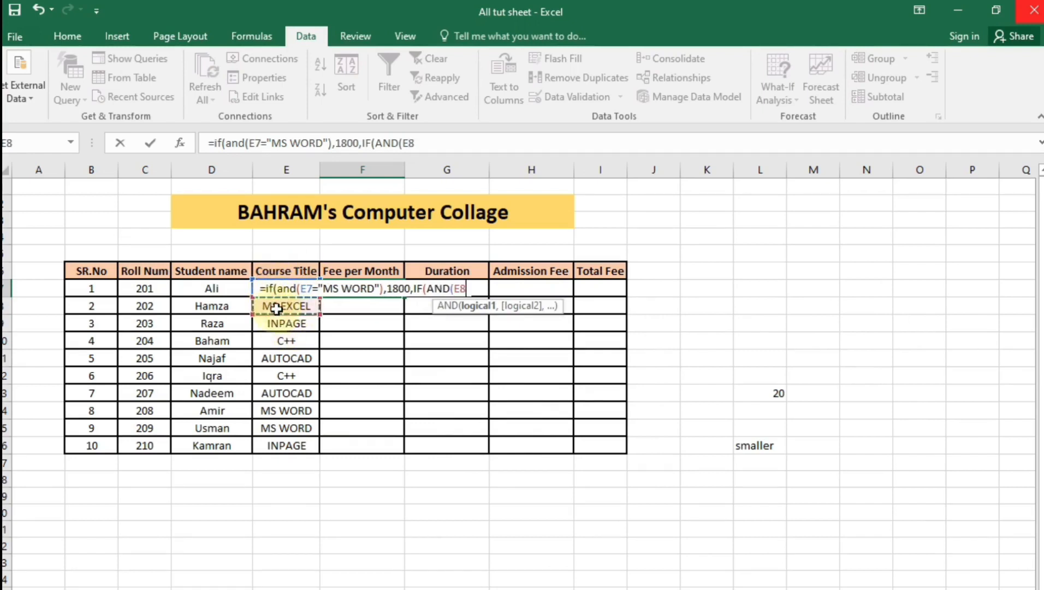
key(Up)
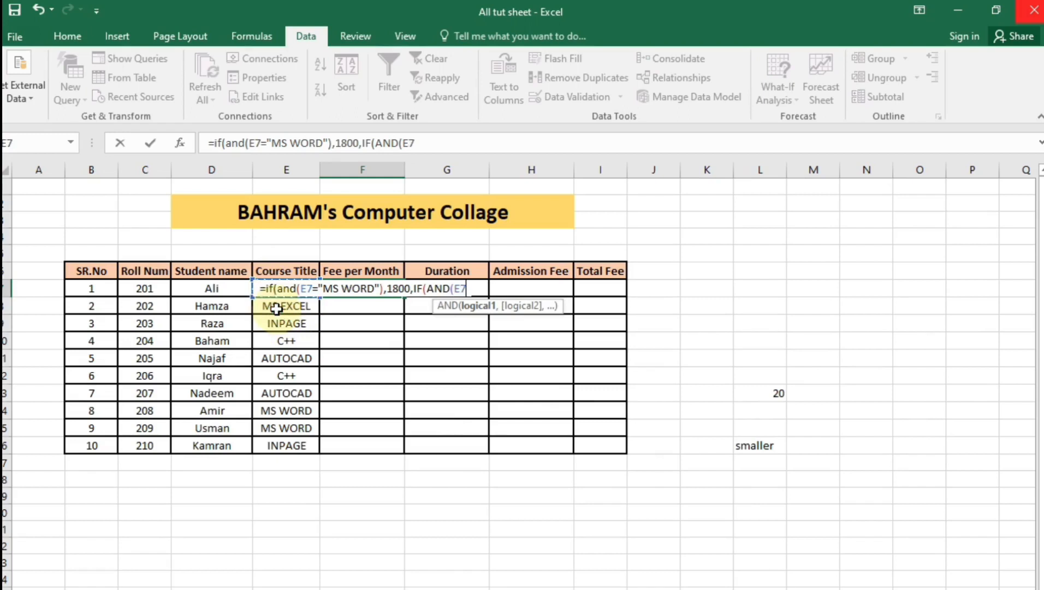
text(=)
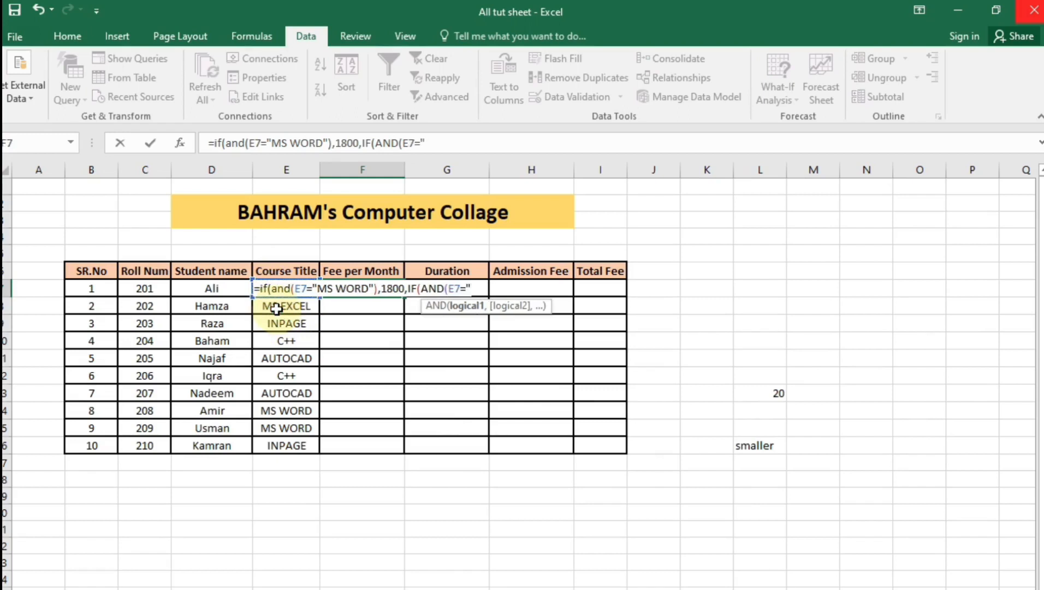
text("MS EX)
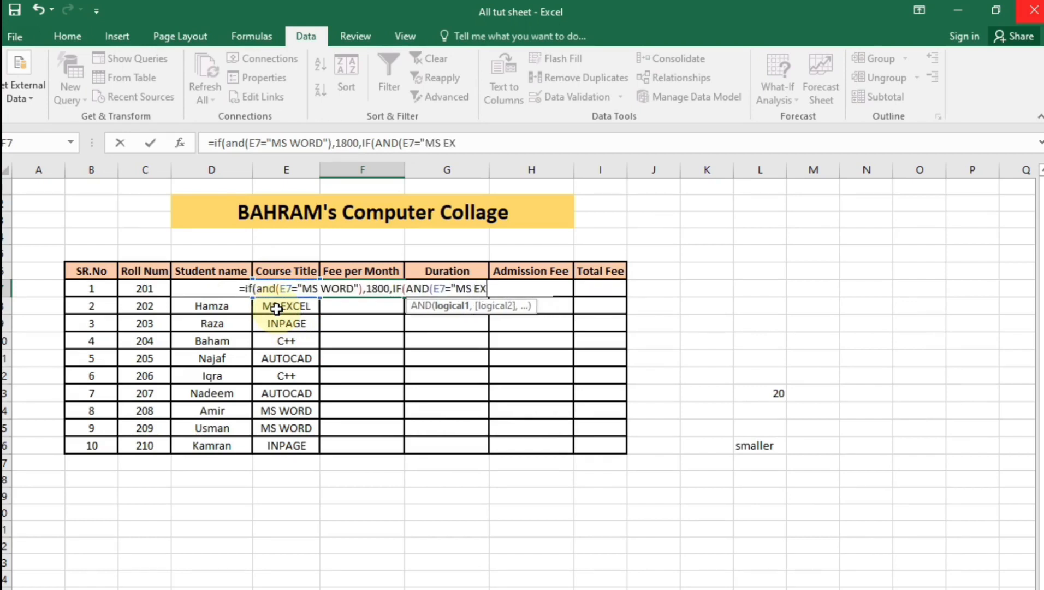
text(CEL"))
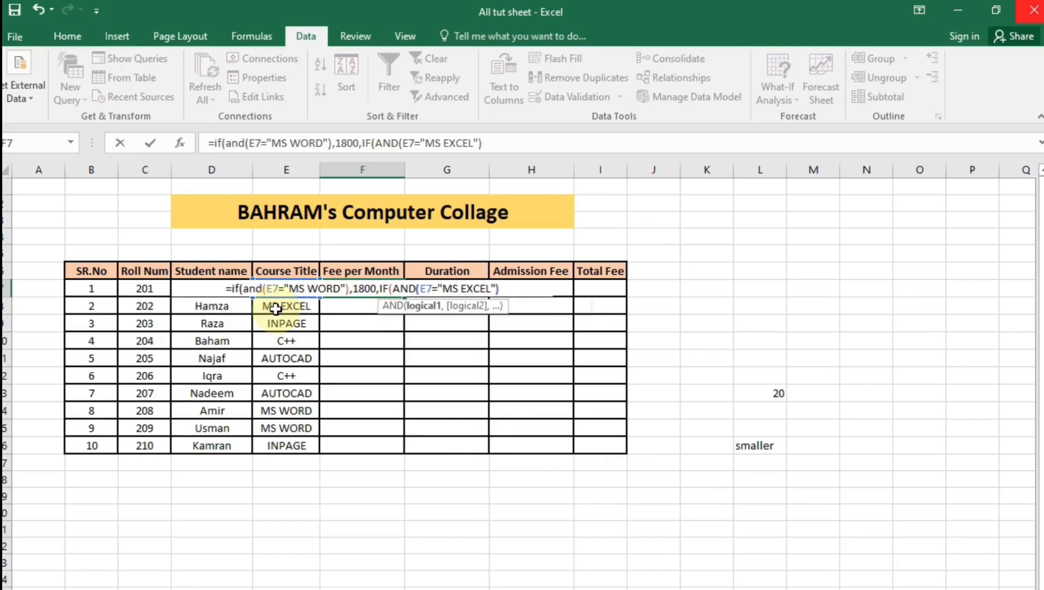
text(,1800)
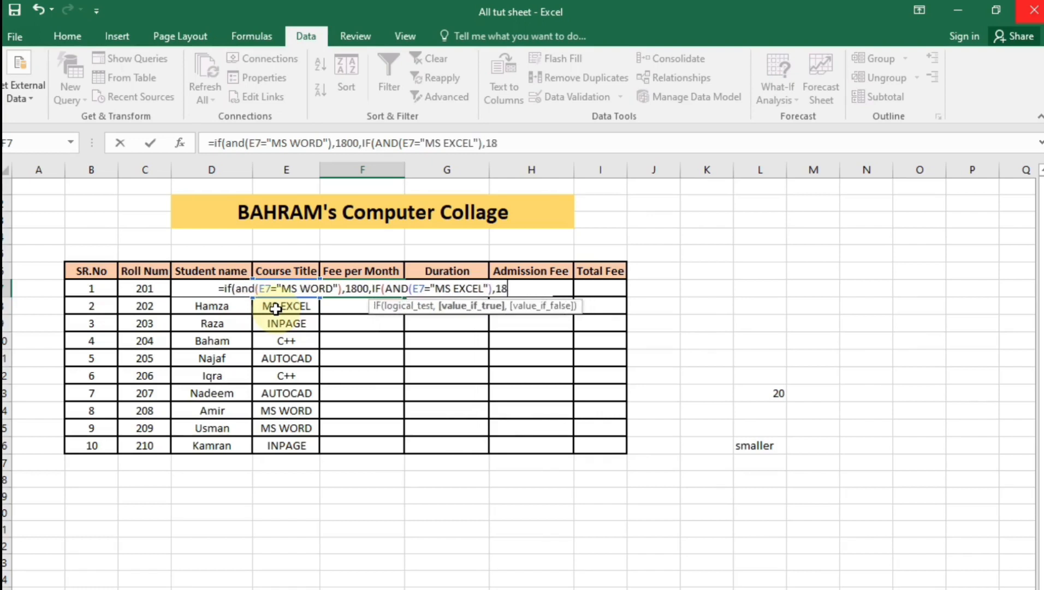
text(,IF(A)
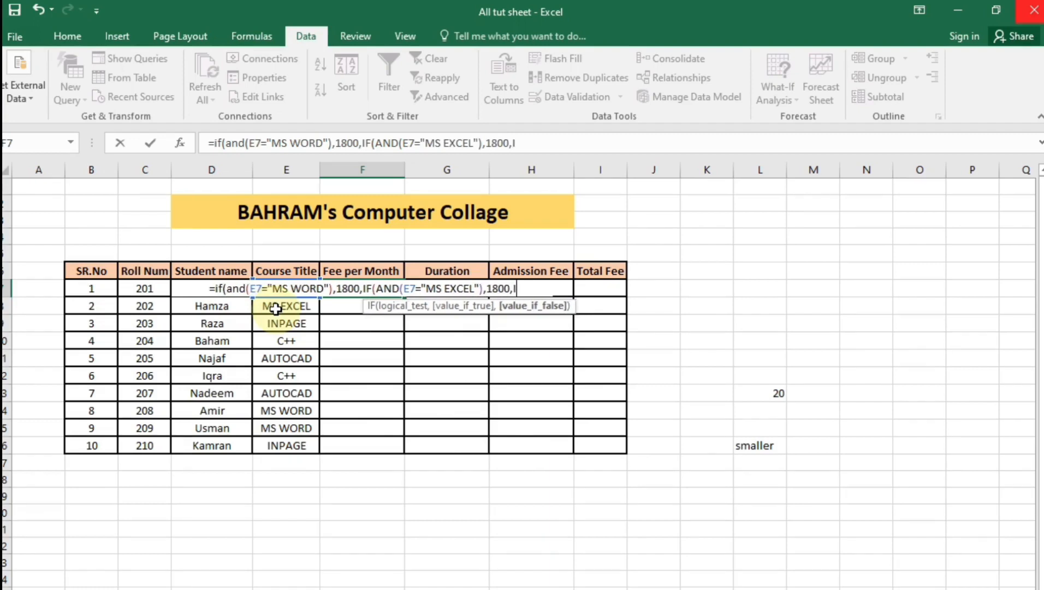
text(ND()
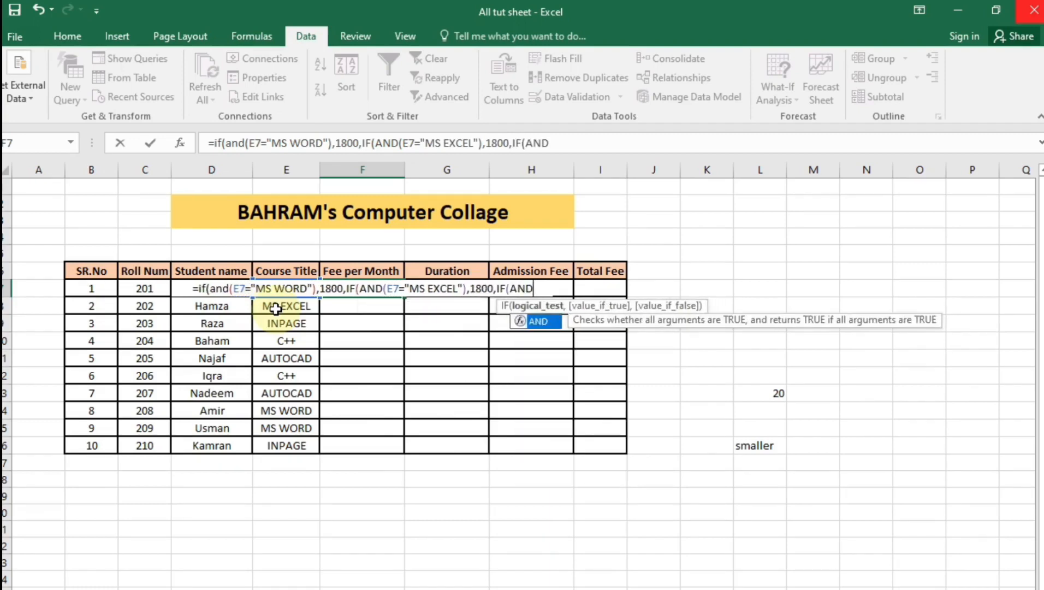
text(E7)
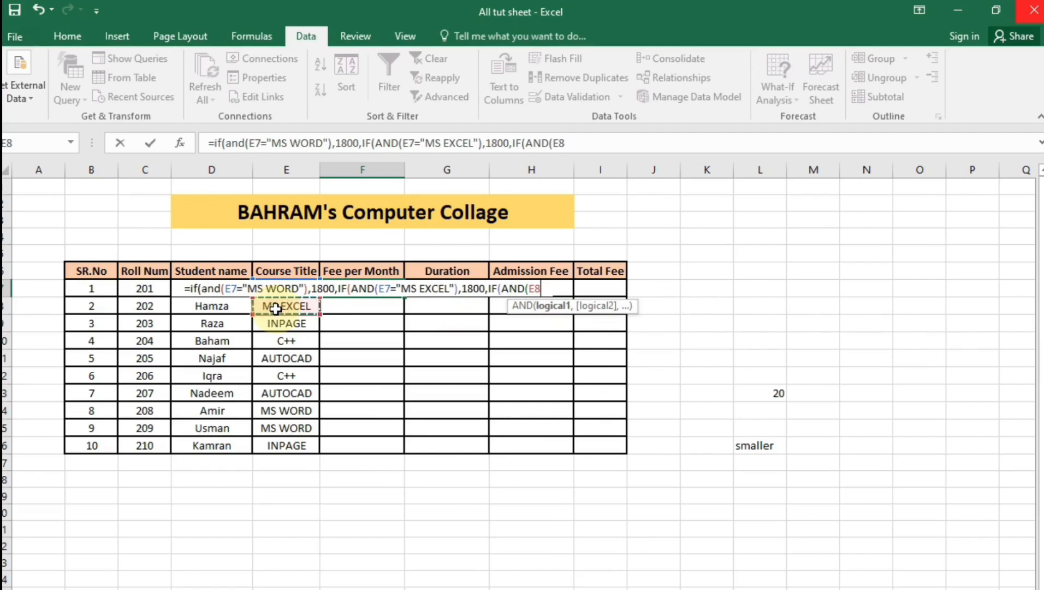
text(")
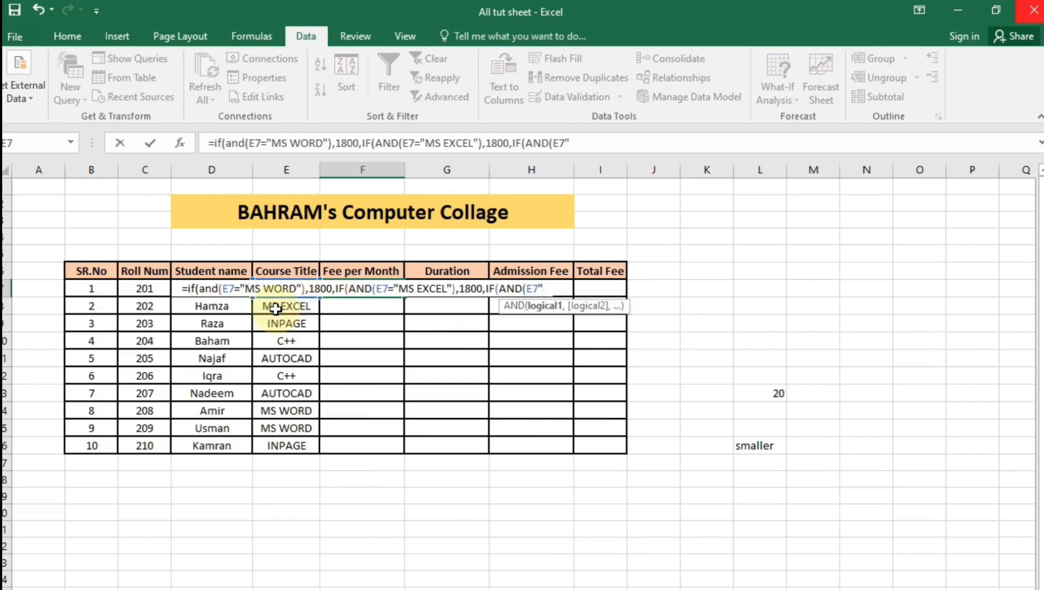
key(BackSpace)
text(="INPAGE)
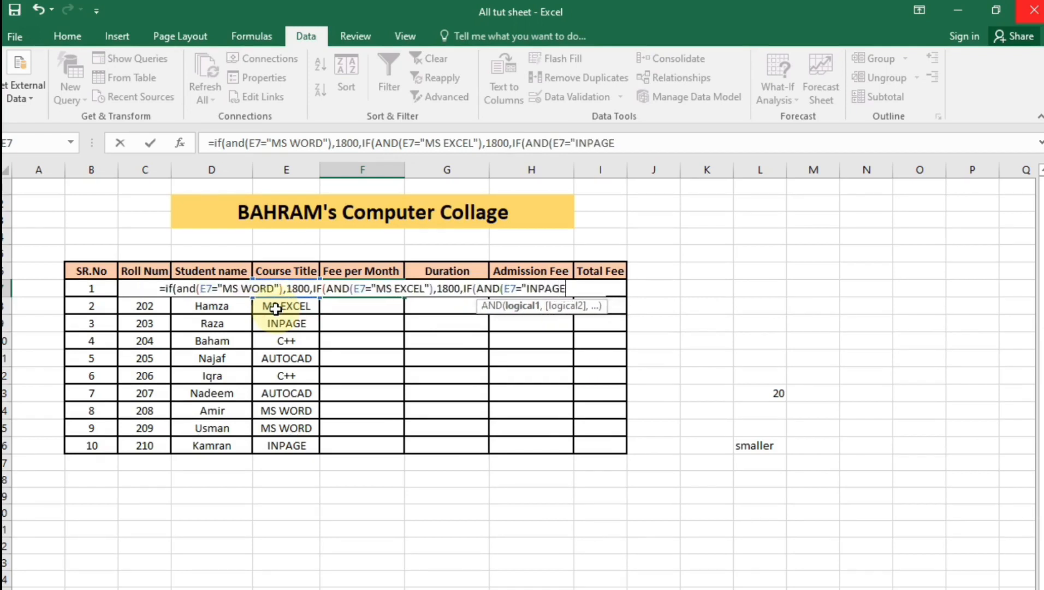
text("))
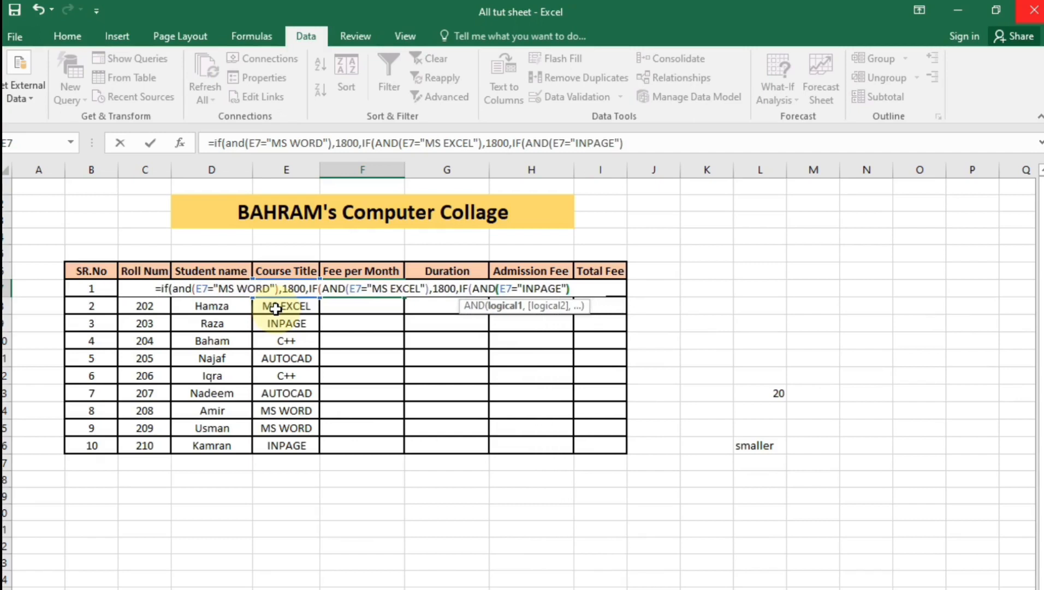
text(,)
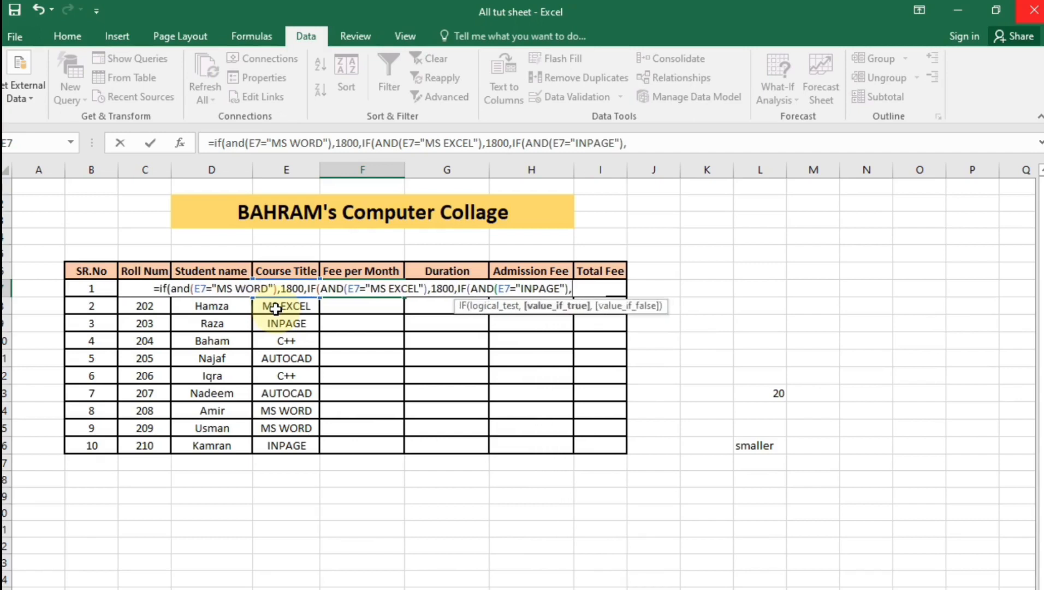
text(1700,)
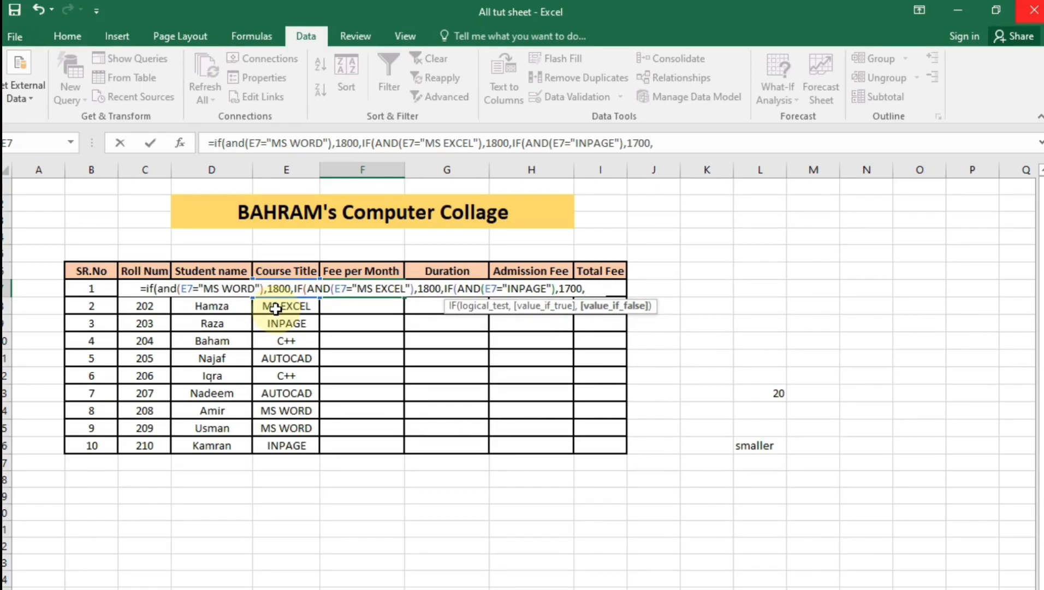
text(IF(AND()
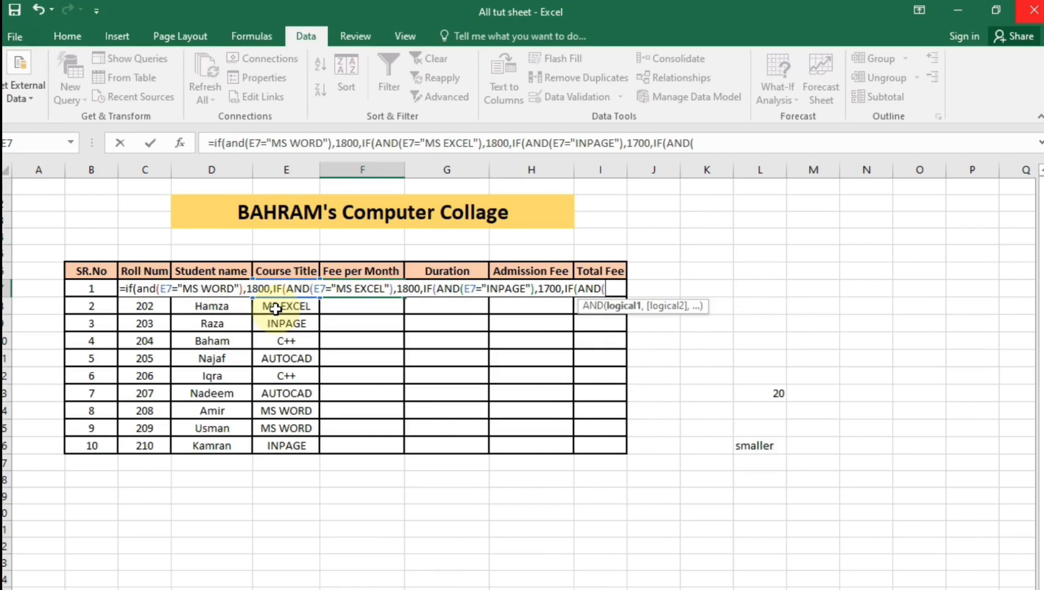
text(E7=")
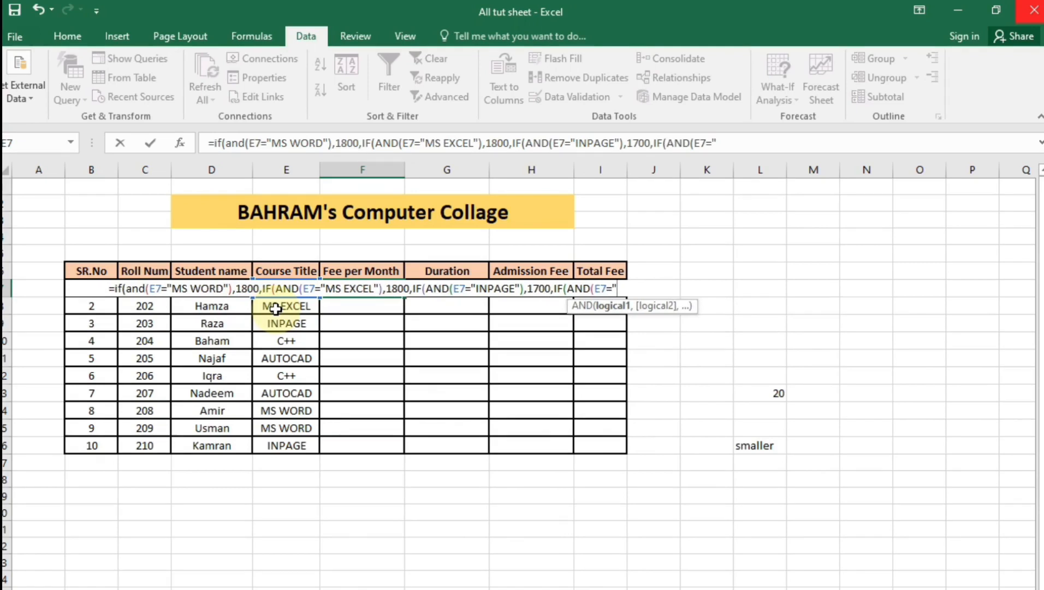
text(C++")
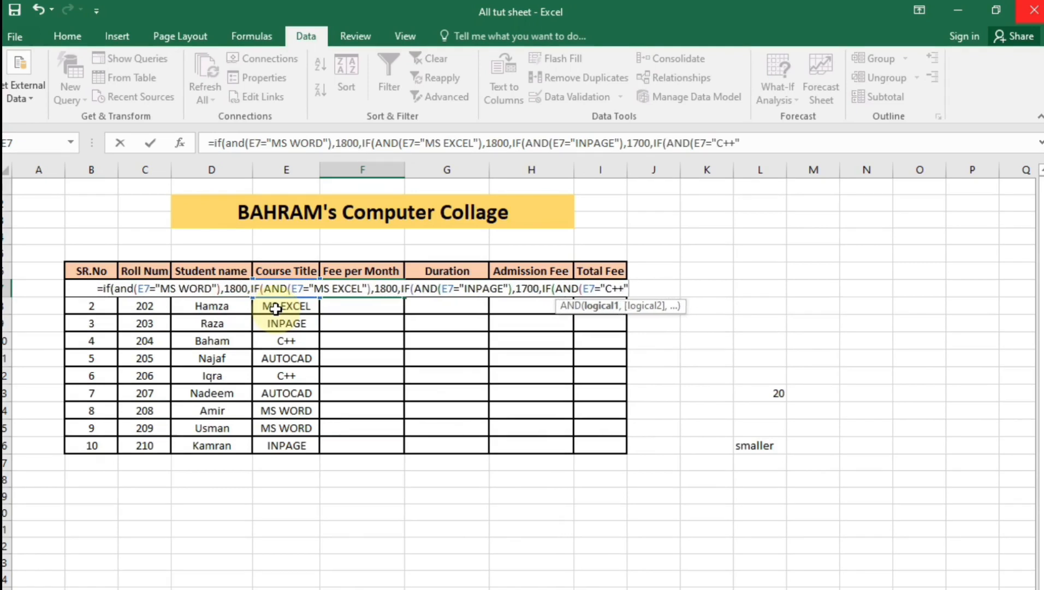
text())
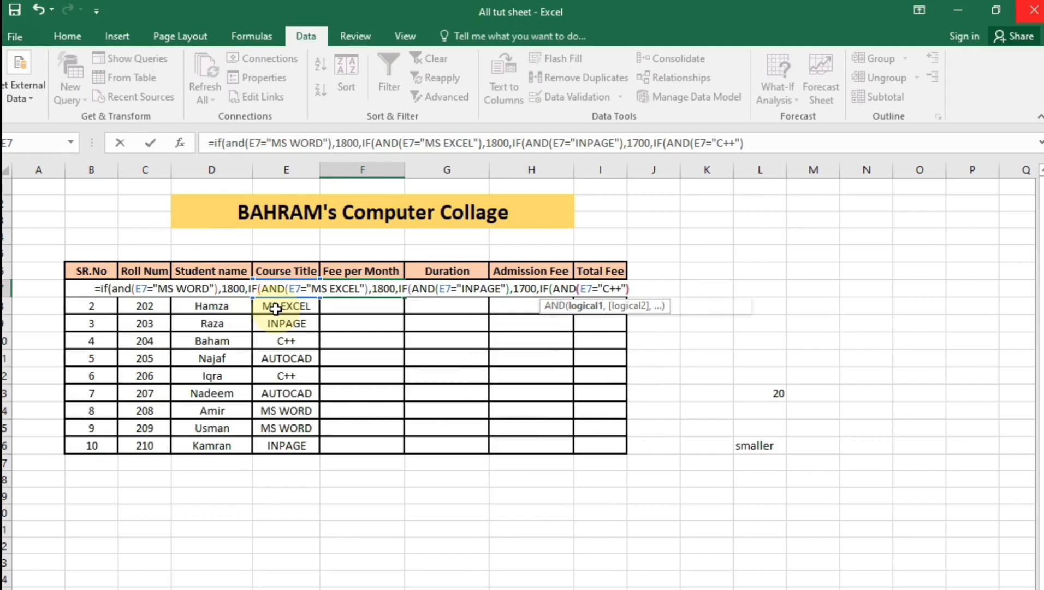
text(,3000)
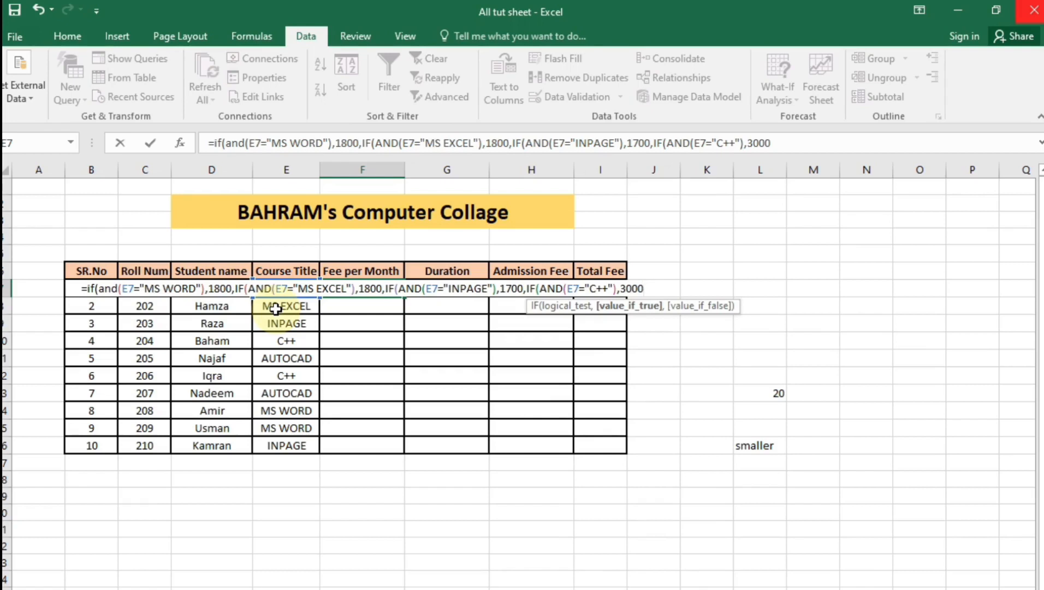
Finish F7's formula with AUTOCAD returning 2500 and 0 otherwise, accepting Excel's bracket correction
text(,)
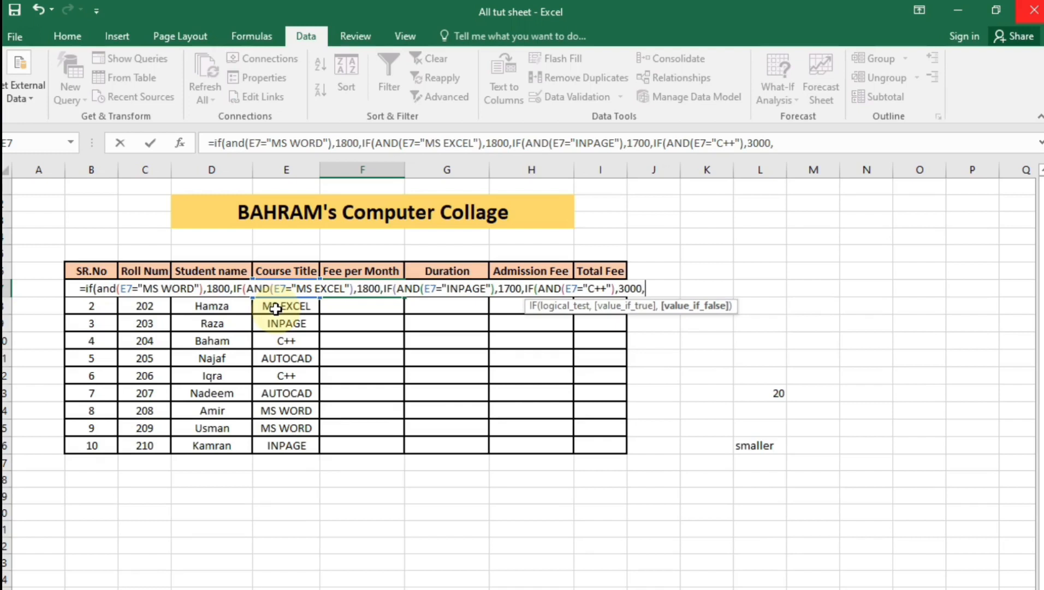
text(IF(AND)
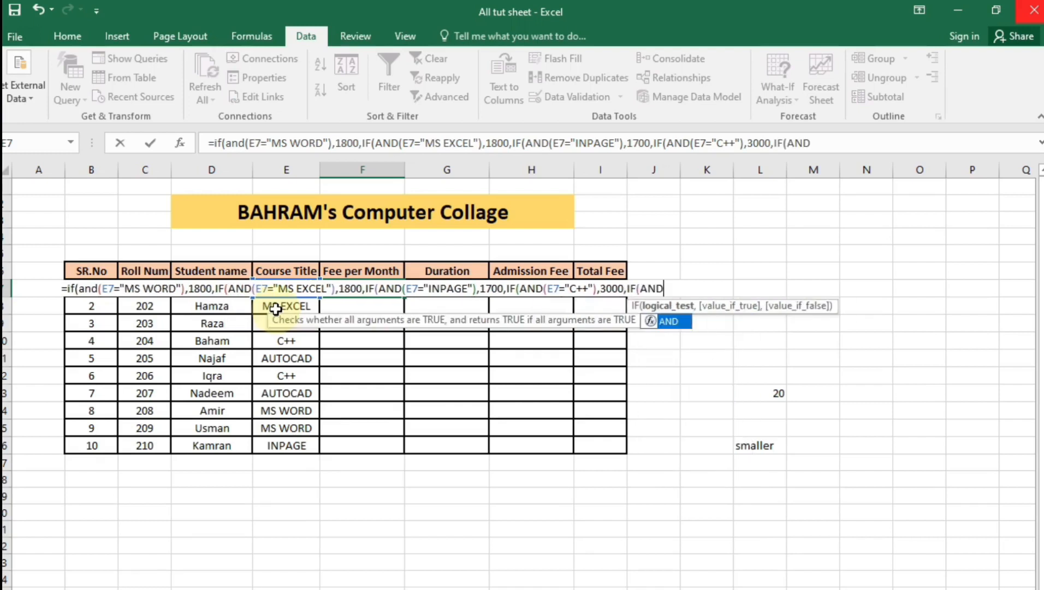
text(()
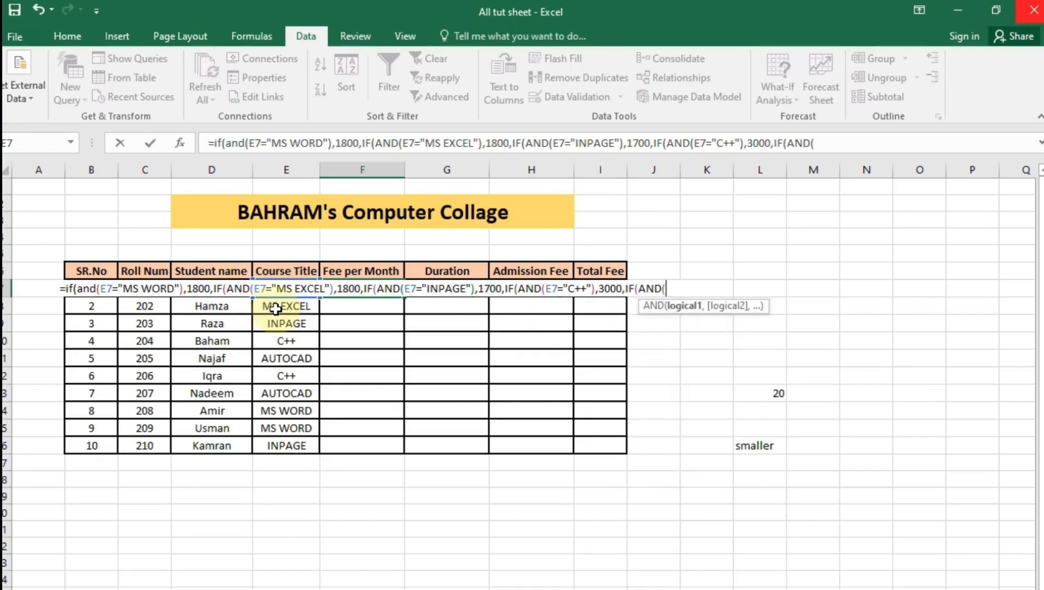
text(A)
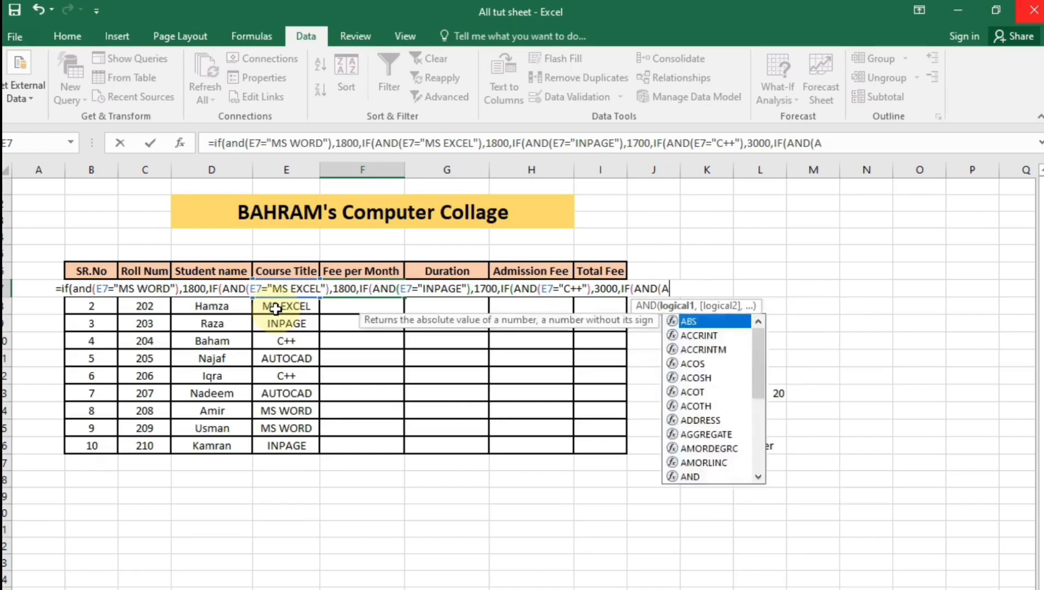
text(UTOCAD)
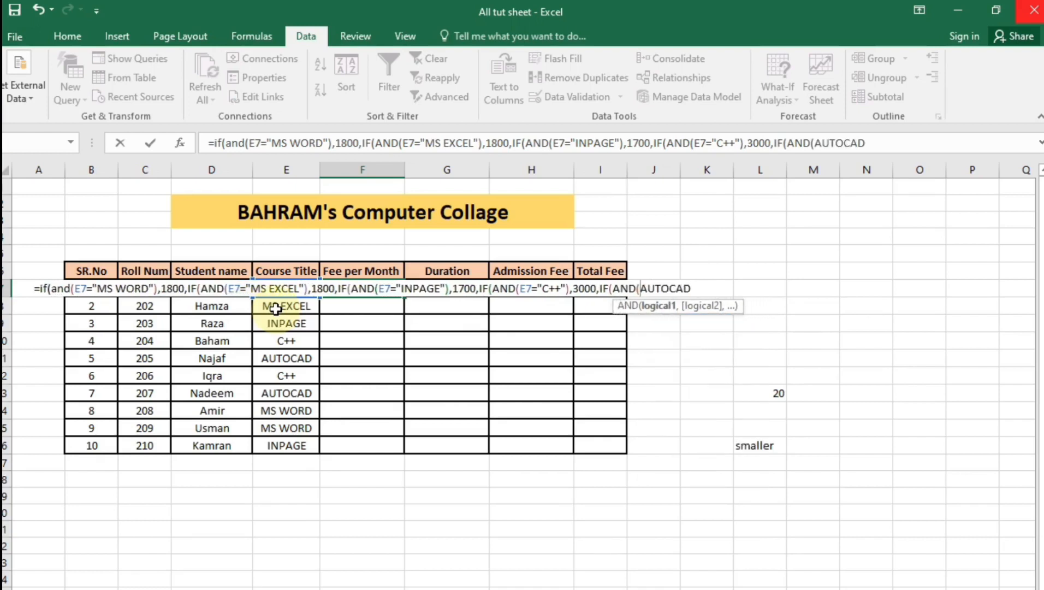
text(E)
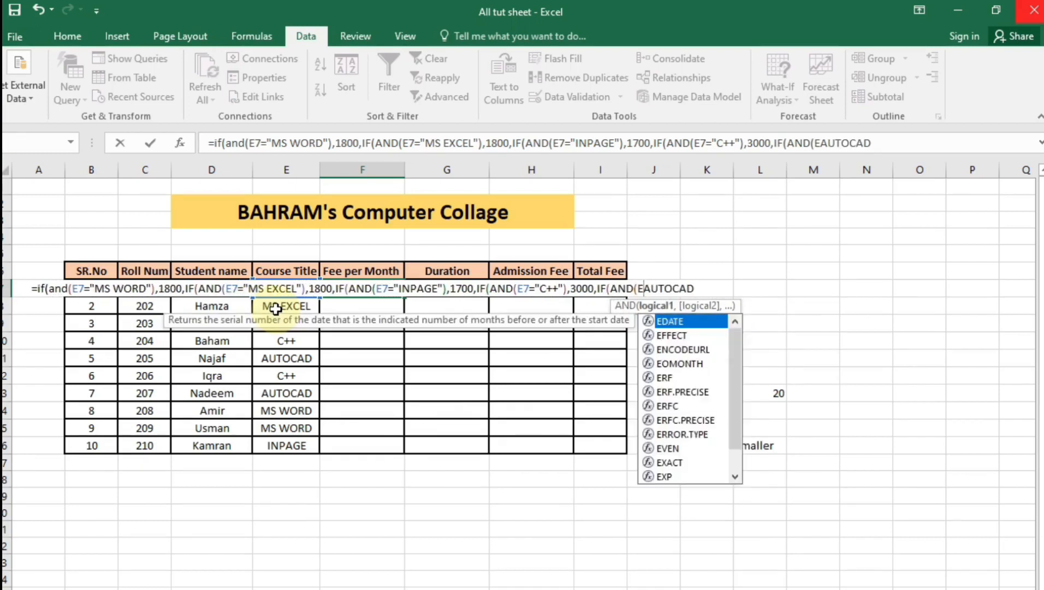
text(7=)
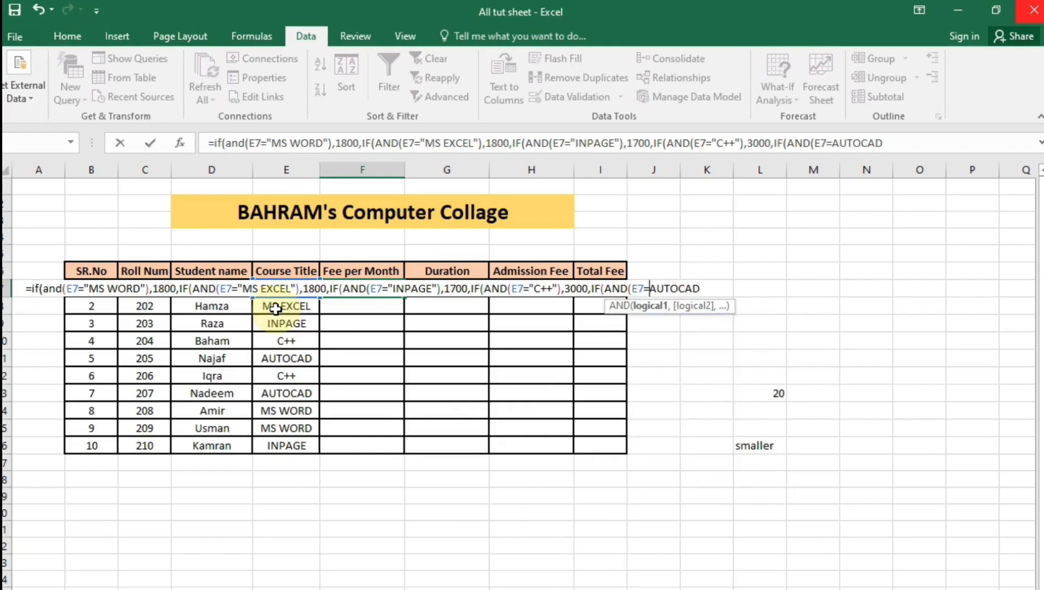
text(")
key(Right)
key(Right)
key(Right)
key(Right)
key(Right)
key(Right)
key(Right)
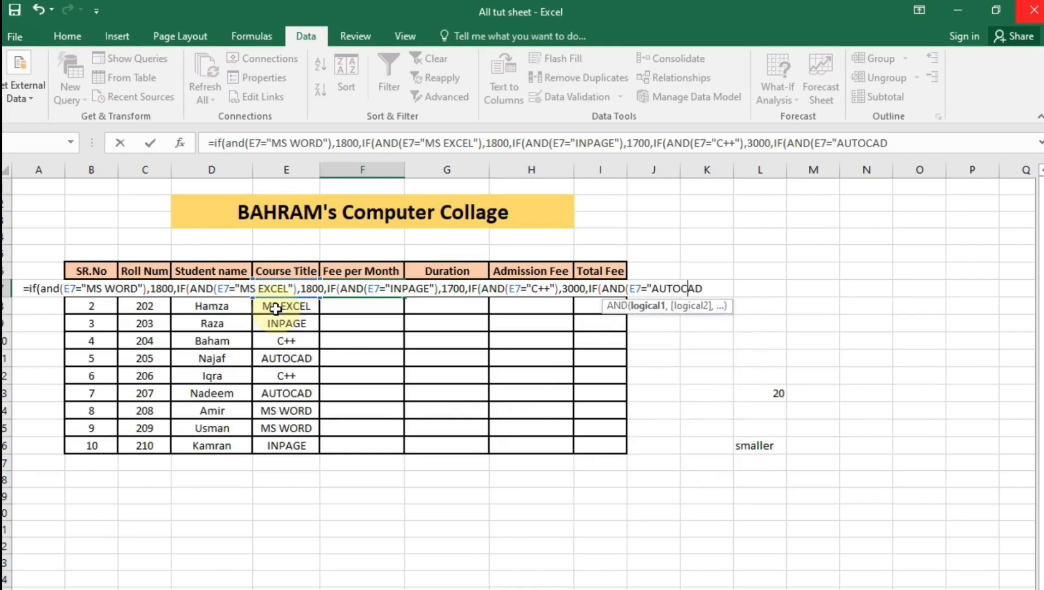
text(")
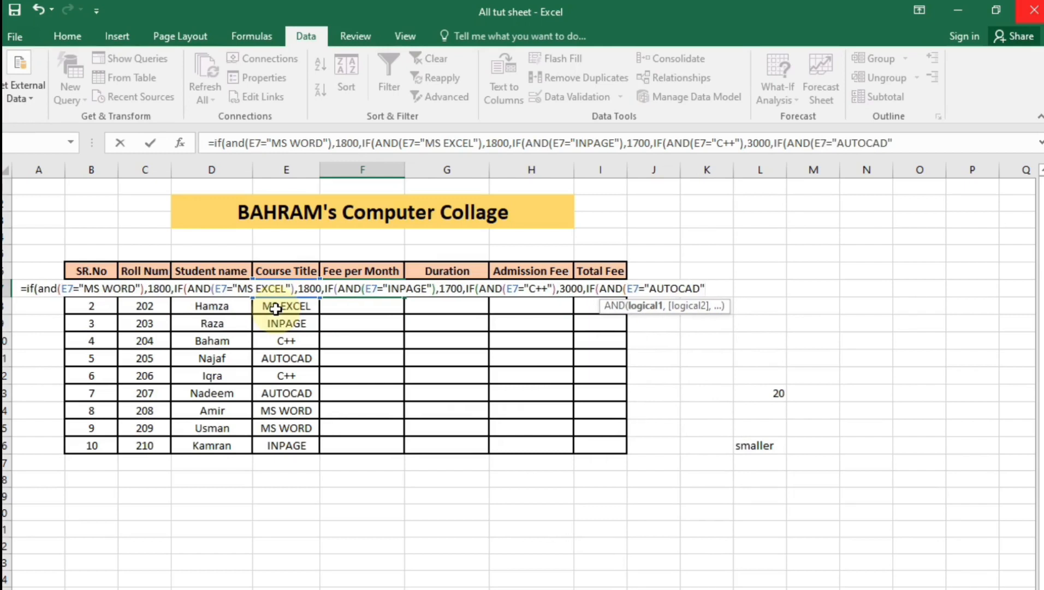
text())
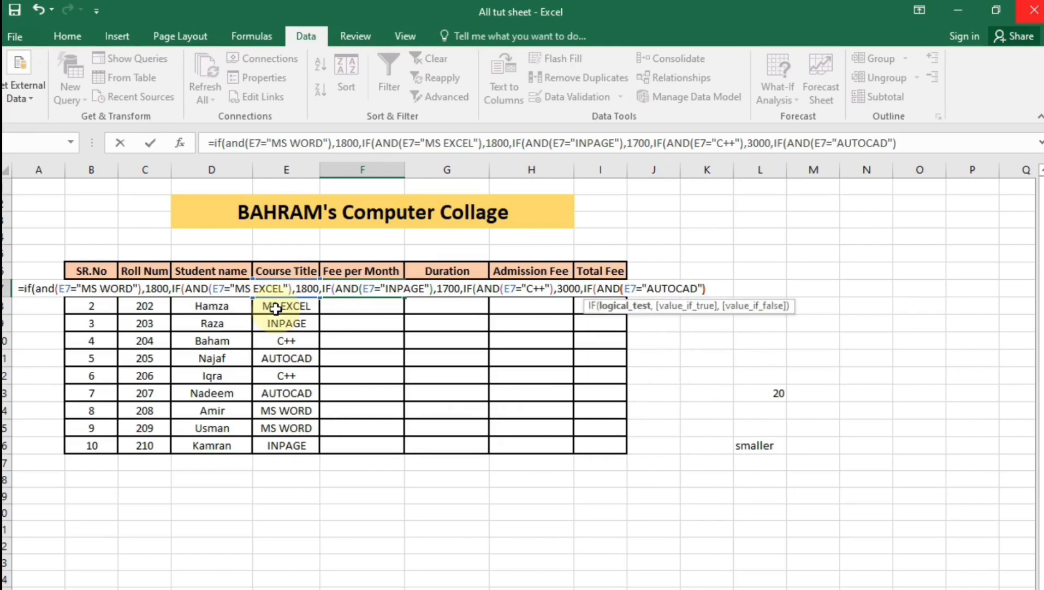
text(,2500)
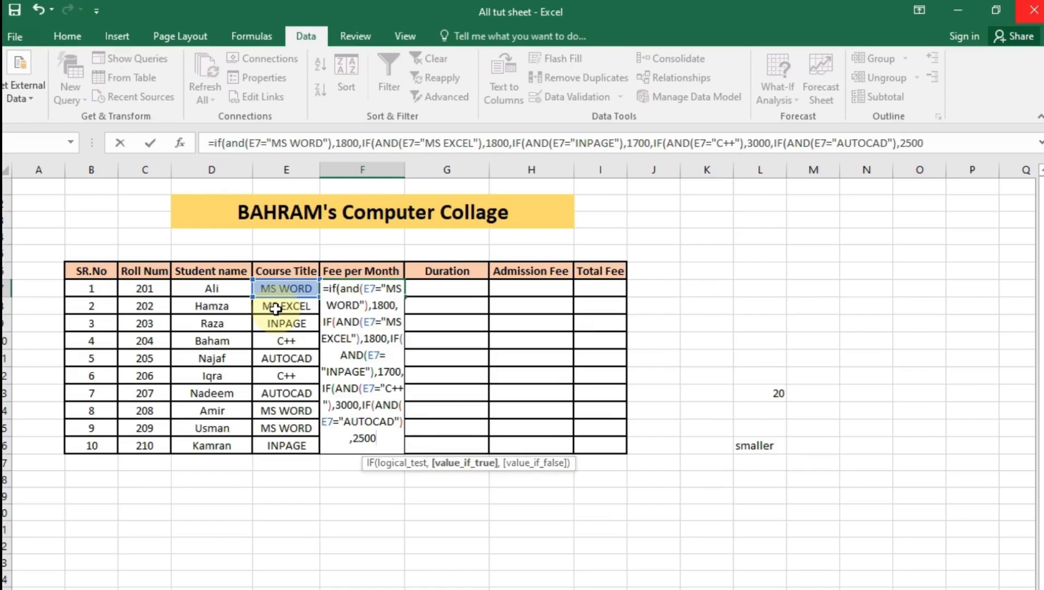
text(,0)
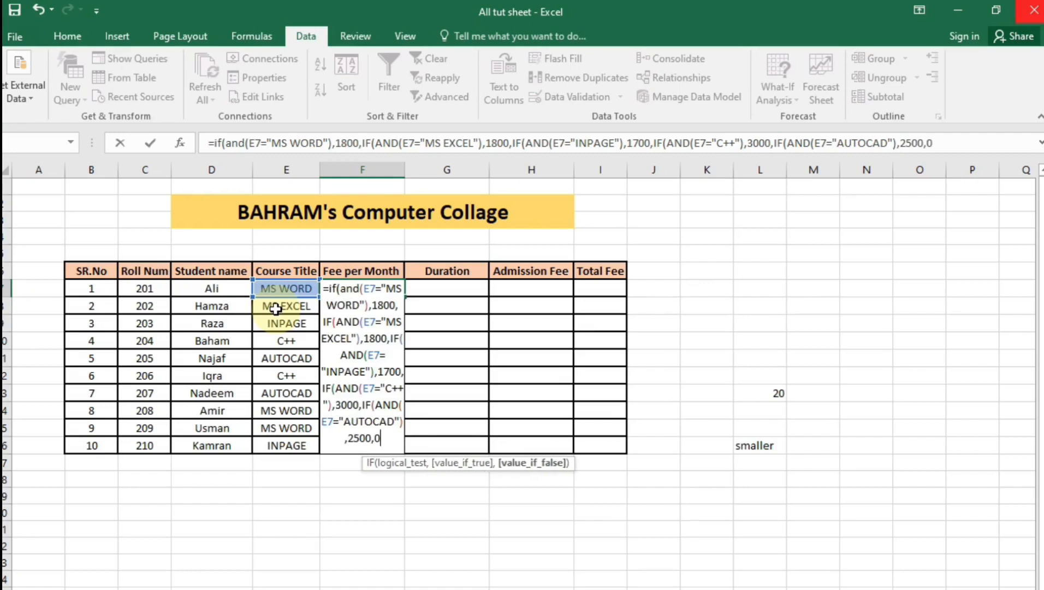
text())
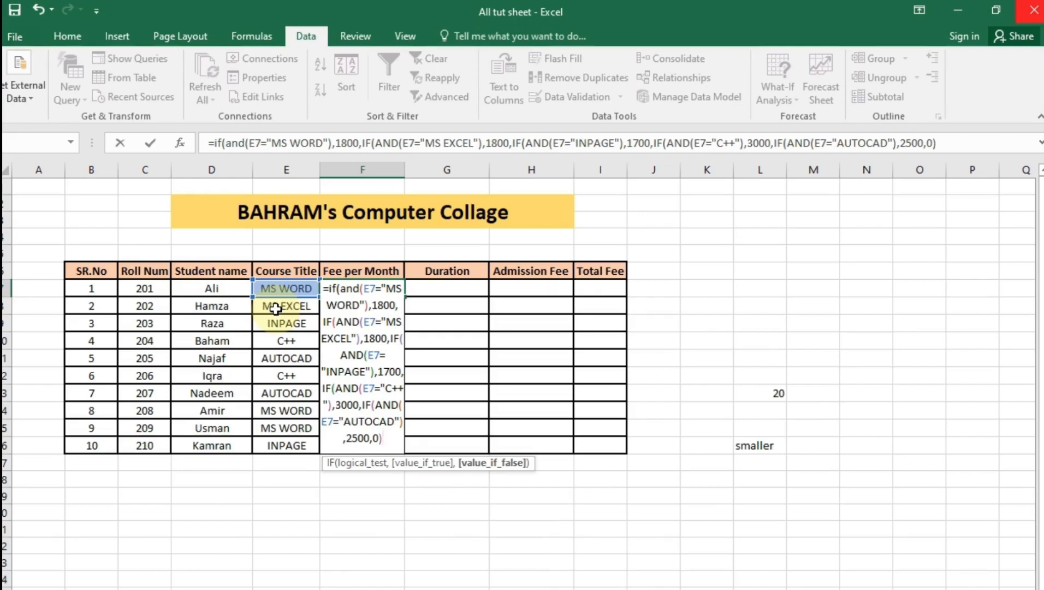
key(Return)
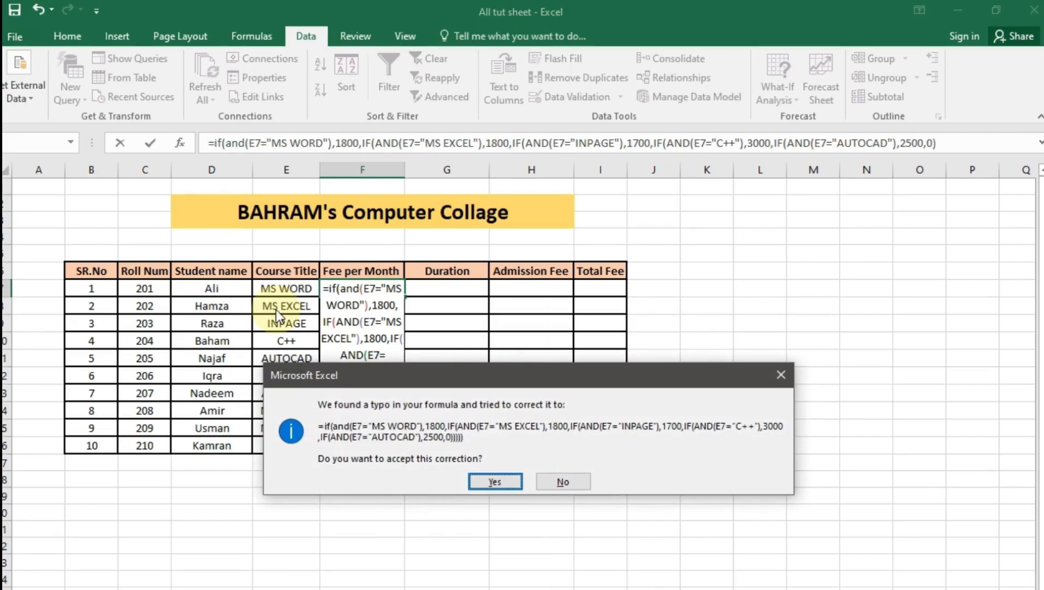
key(Return)
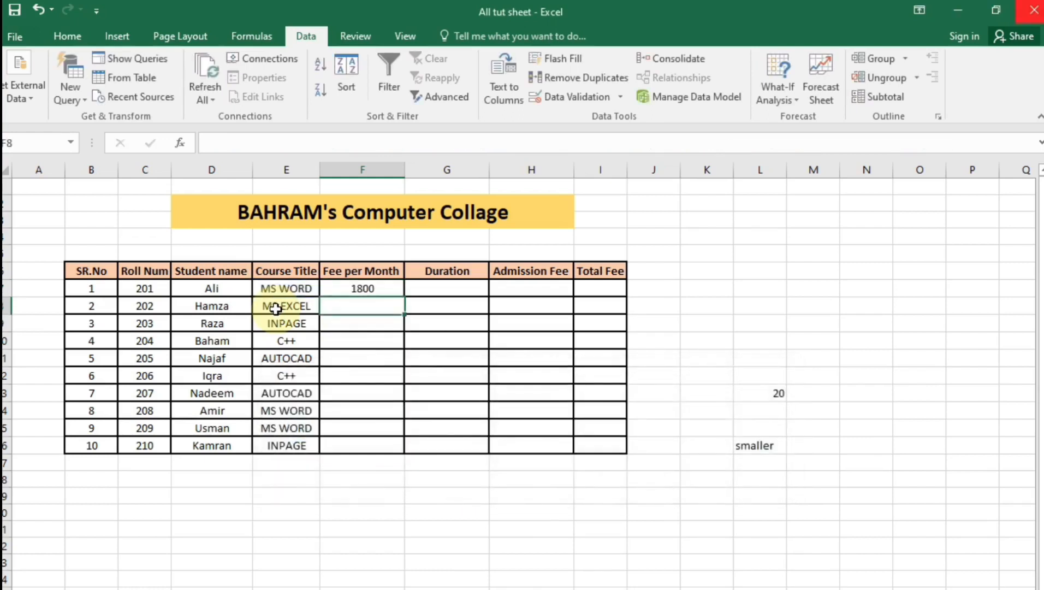
Fill F7's fee formula down to F16
click(374, 294)
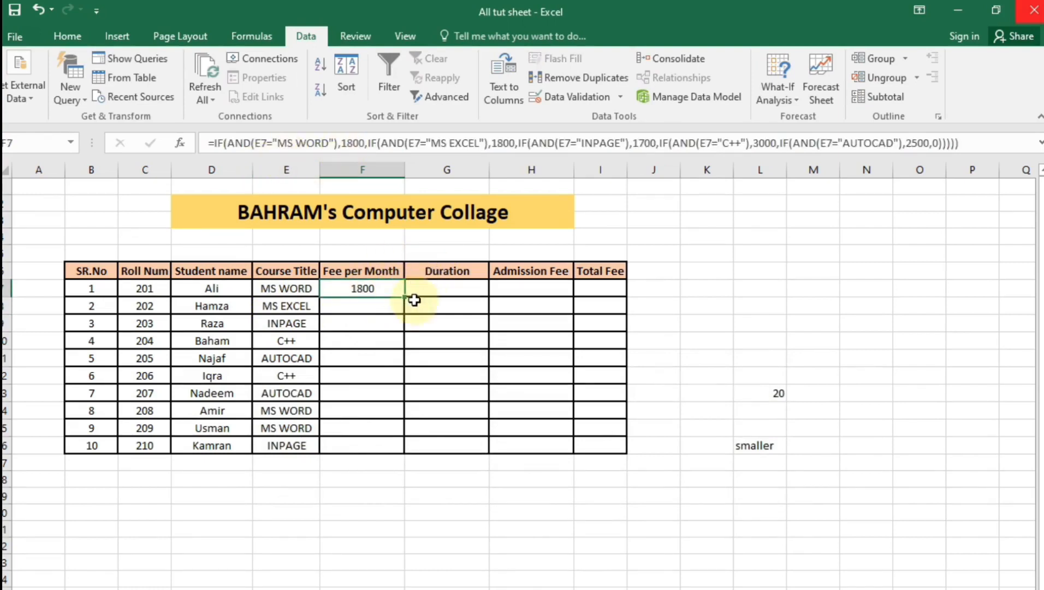
drag(403, 299, 397, 452)
click(384, 526)
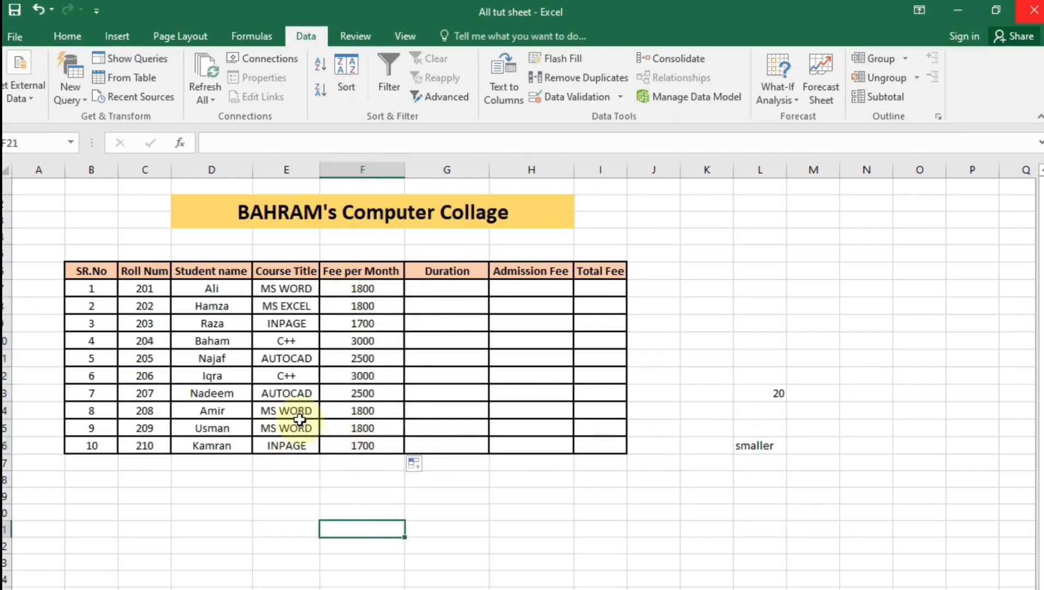
Change the MS WORD fee in F7's formula from 1800 to 1700
click(374, 293)
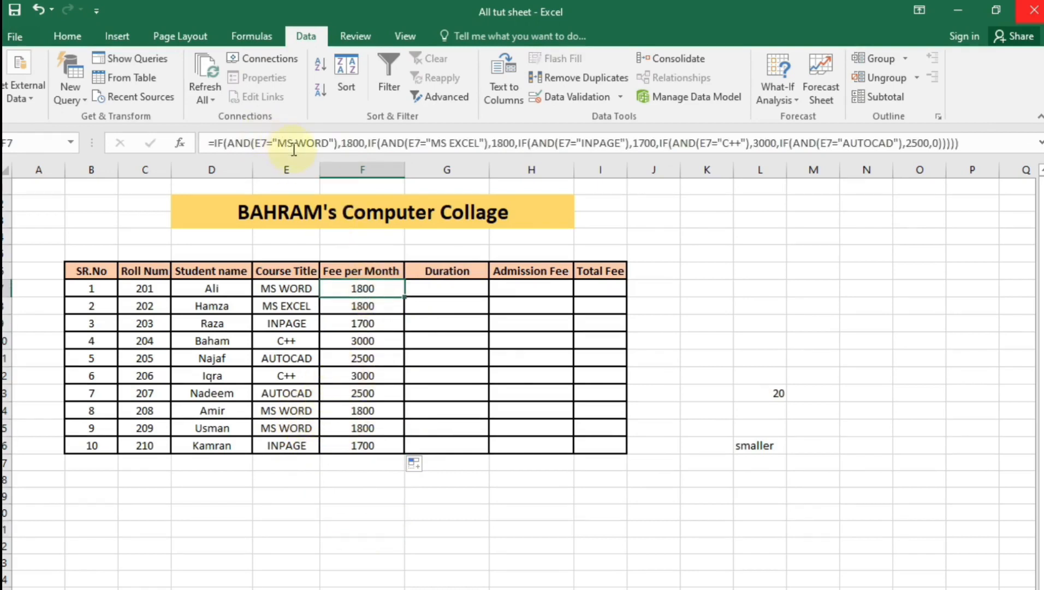
click(358, 143)
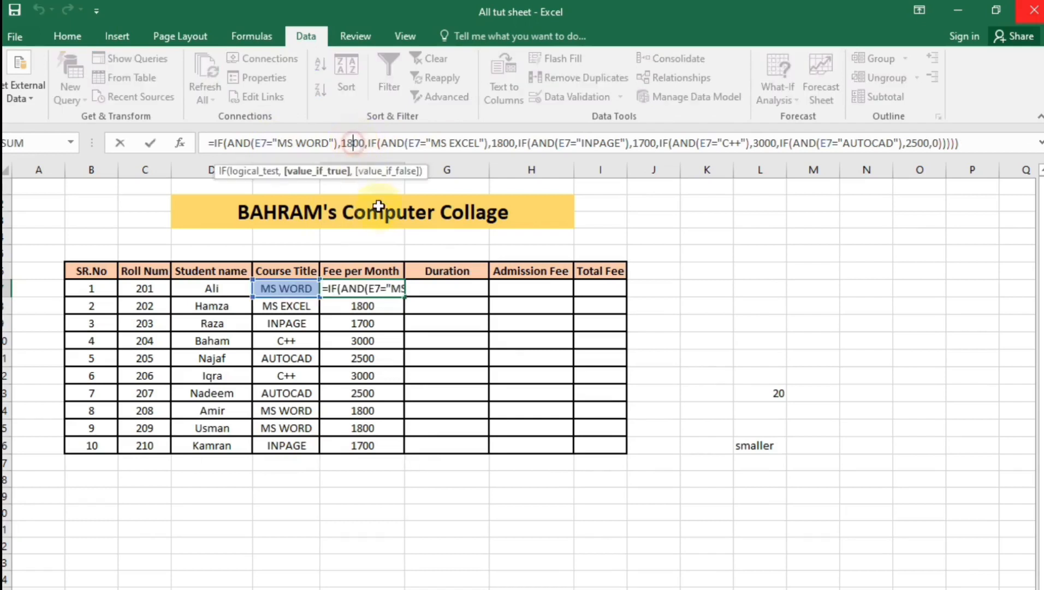
key(BackSpace)
text(7)
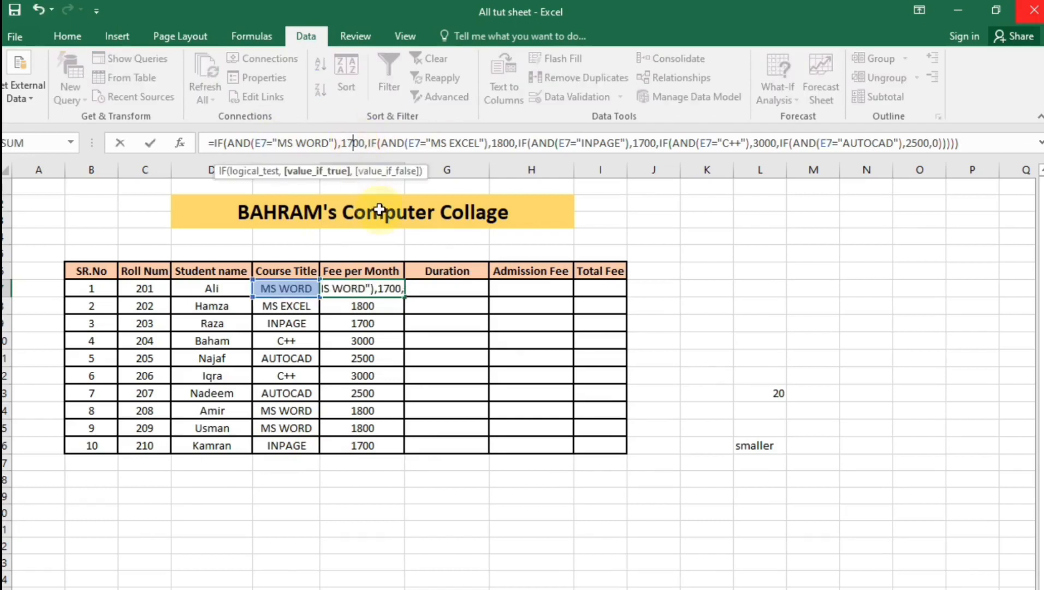
key(Return)
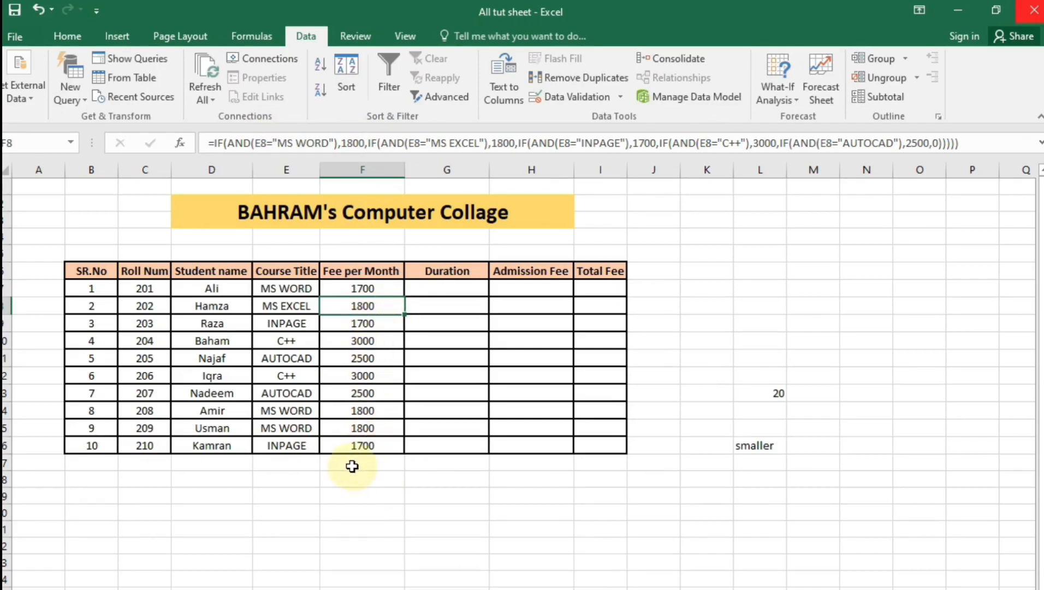
click(368, 290)
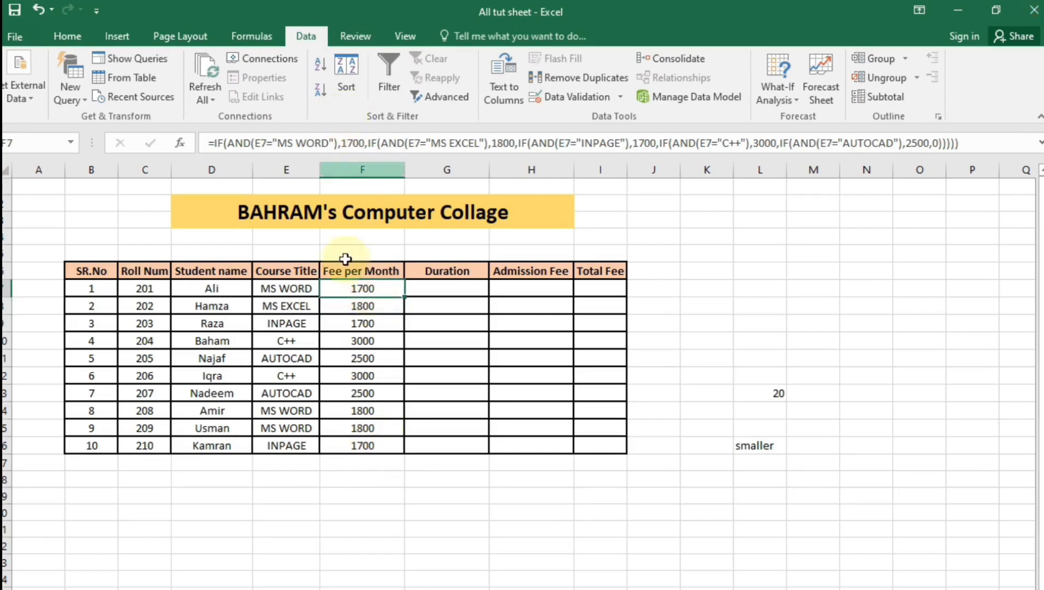
Change the INPAGE fee in F9's formula from 1700 to 1500
double_click(361, 323)
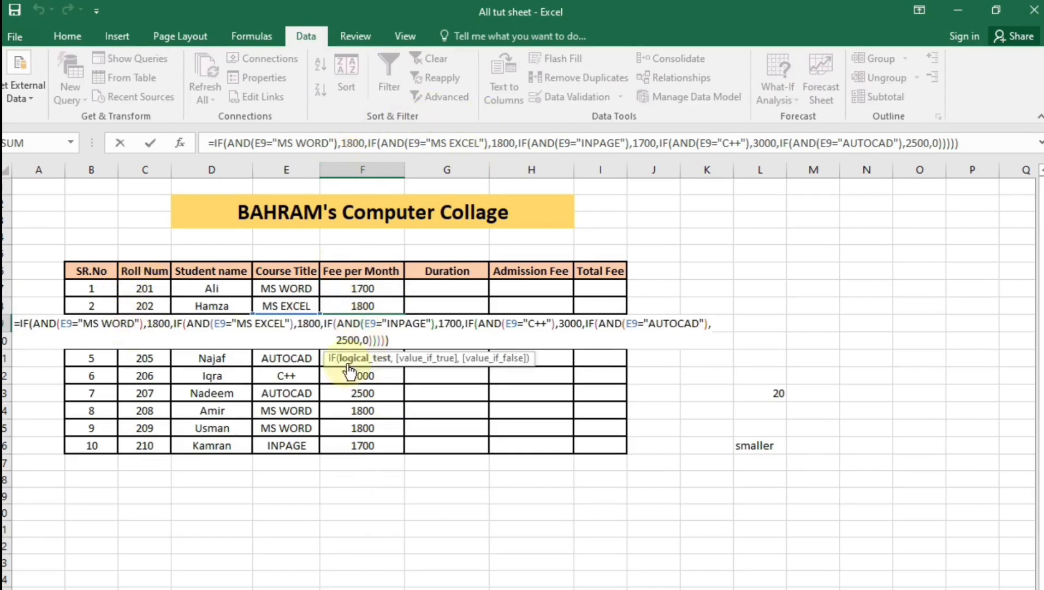
click(331, 143)
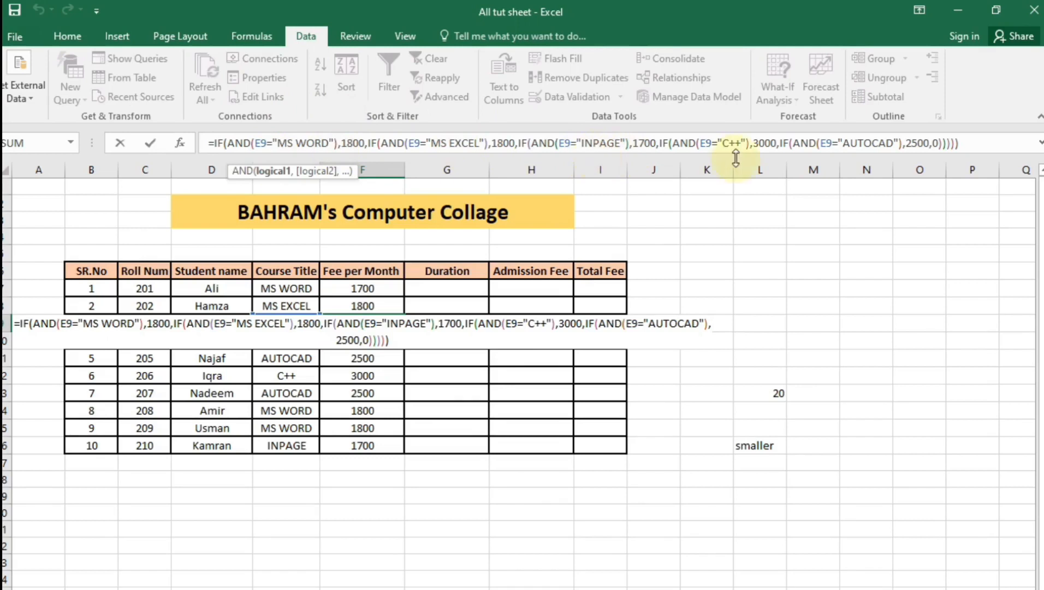
click(644, 143)
key(BackSpace)
text(5)
key(Return)
Ignore the inconsistent formula warning on F9
click(540, 542)
click(388, 308)
drag(397, 401, 403, 463)
click(413, 511)
click(385, 326)
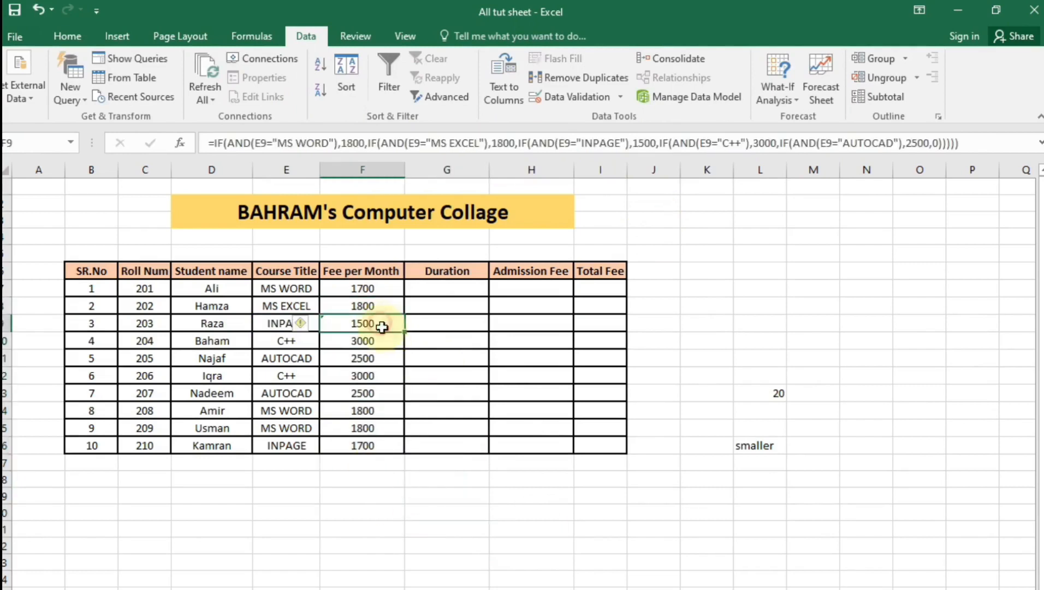
click(303, 325)
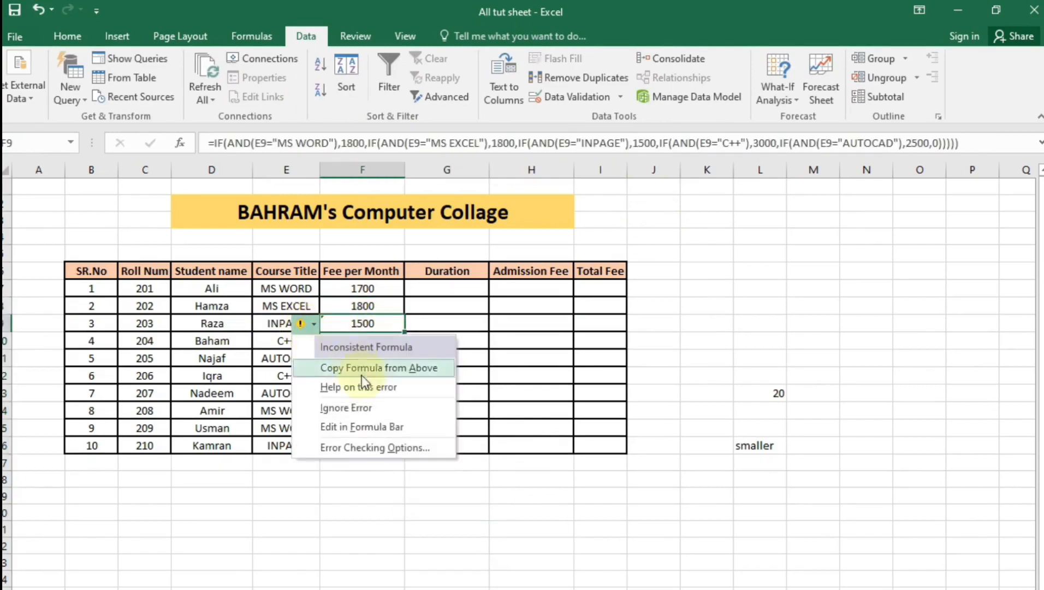
click(386, 409)
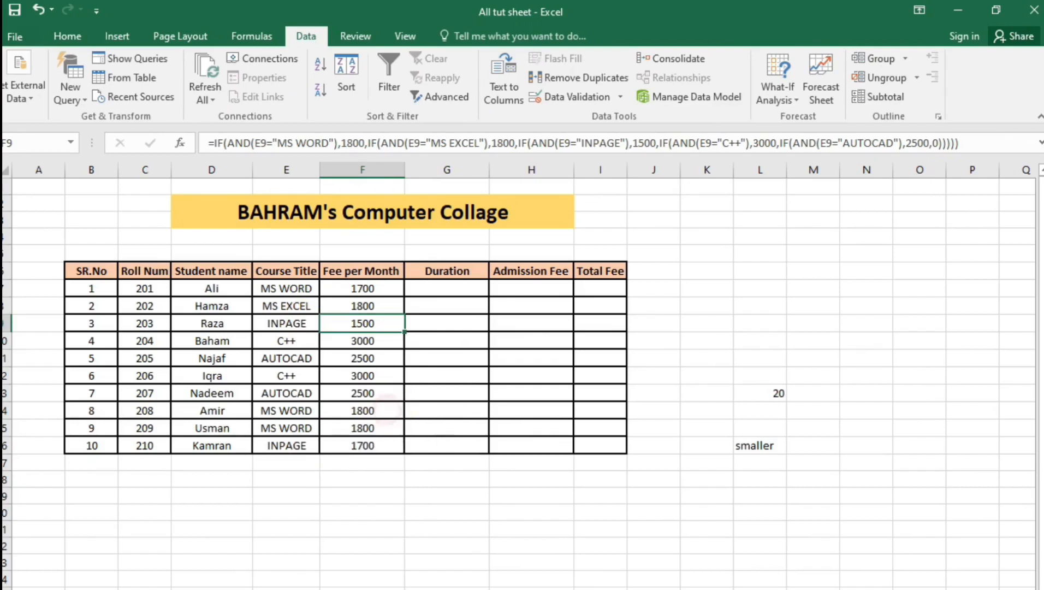
click(435, 293)
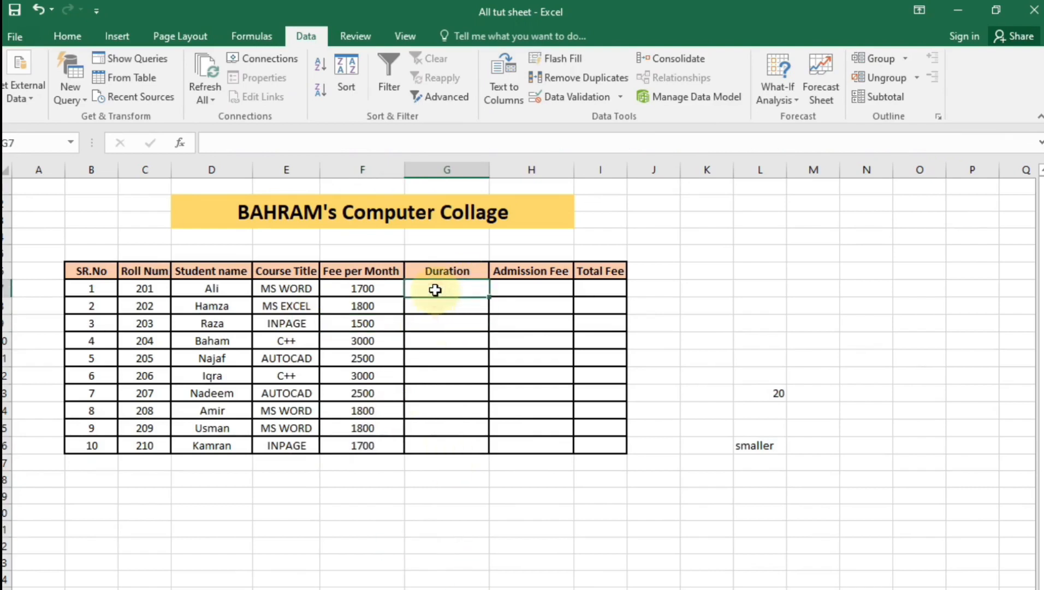
Enter 500 in H7 and fill it down through H16
click(546, 284)
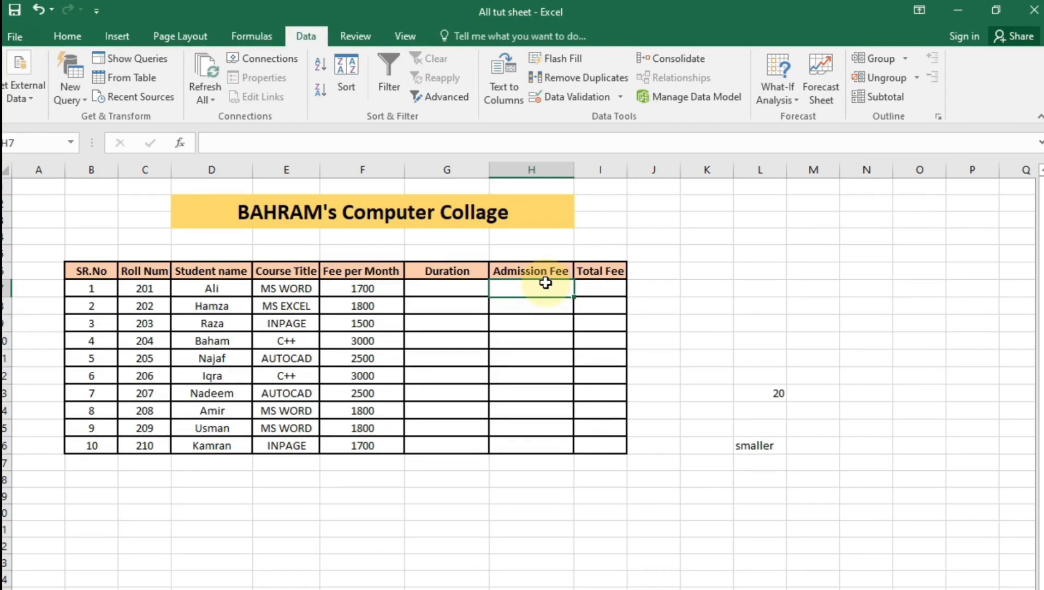
text(500)
key(Return)
click(560, 284)
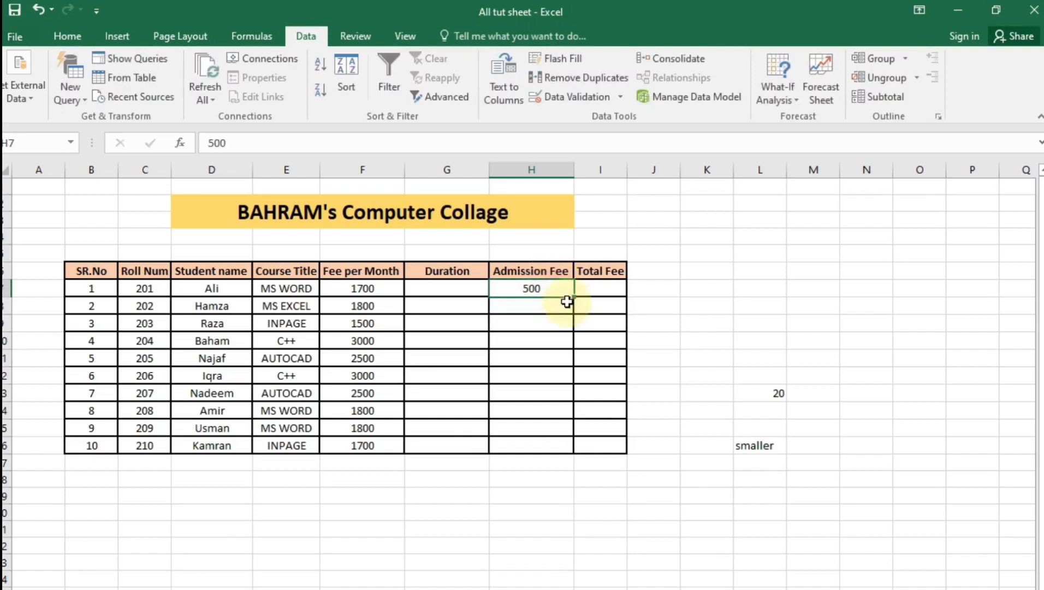
drag(573, 298, 578, 452)
click(552, 553)
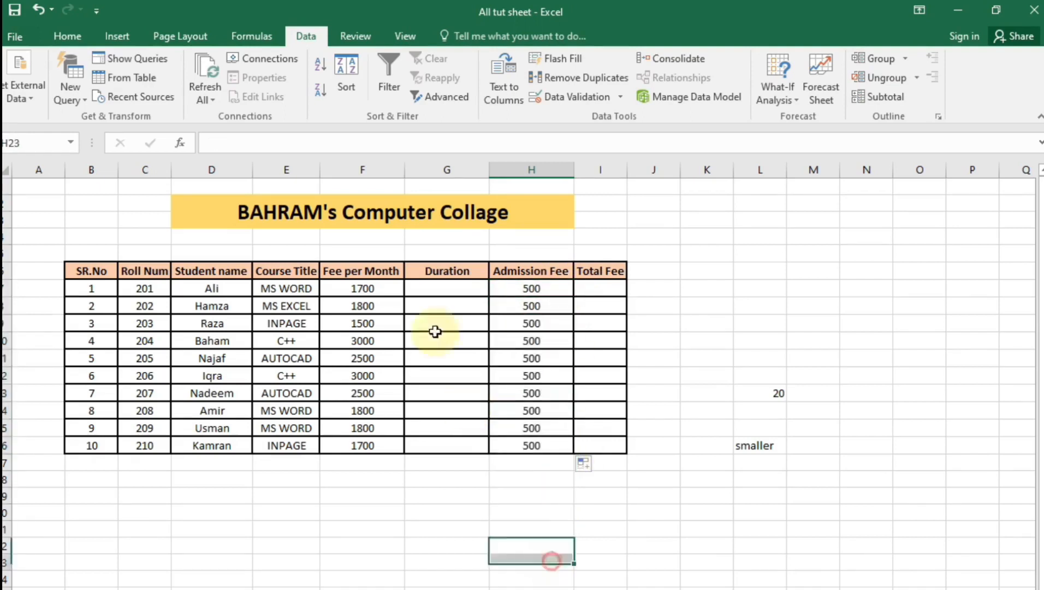
click(444, 273)
click(452, 289)
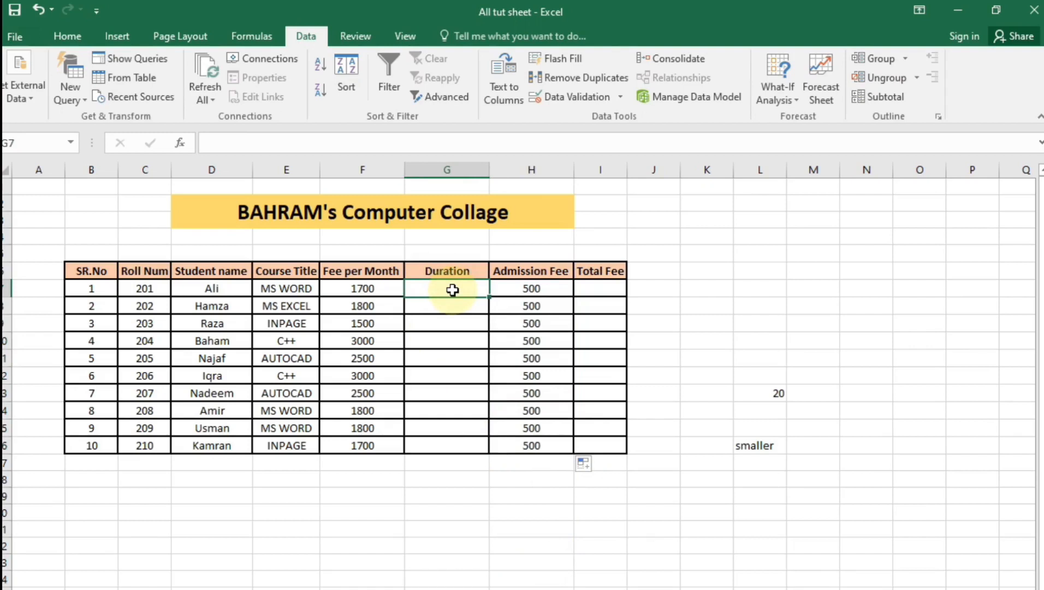
Enter '2 MONTHS' in G7 and =G7*F7 in I7, which returns #VALUE!
text(2)
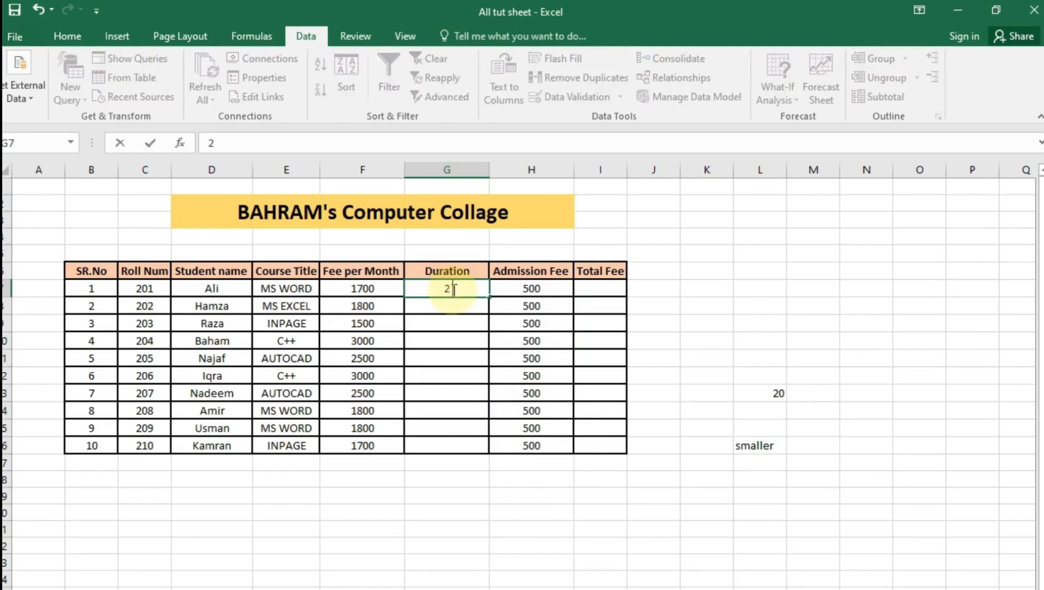
text( MONTHS)
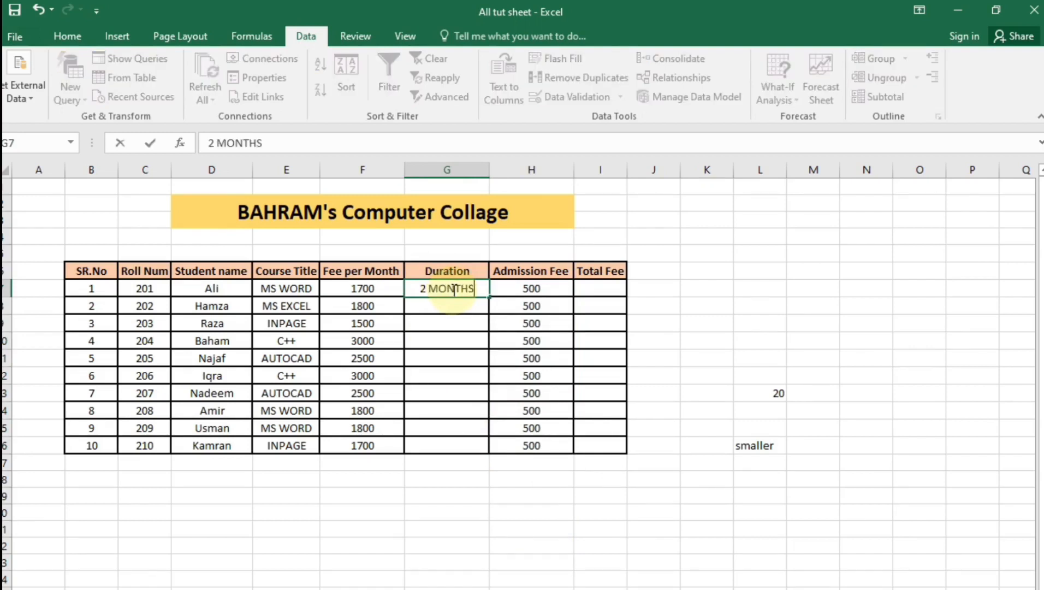
key(Return)
click(601, 295)
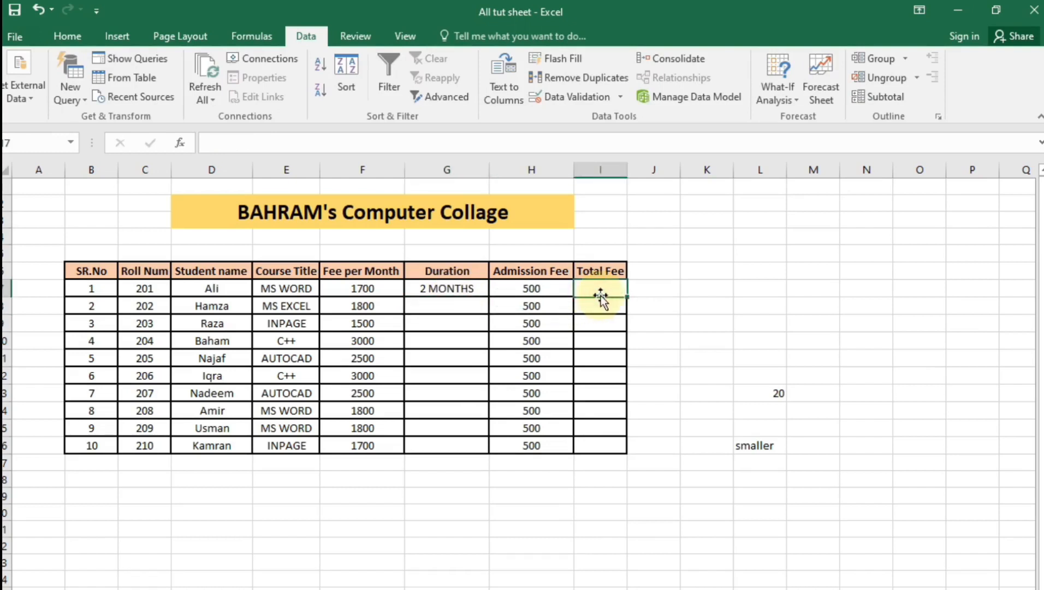
text(=)
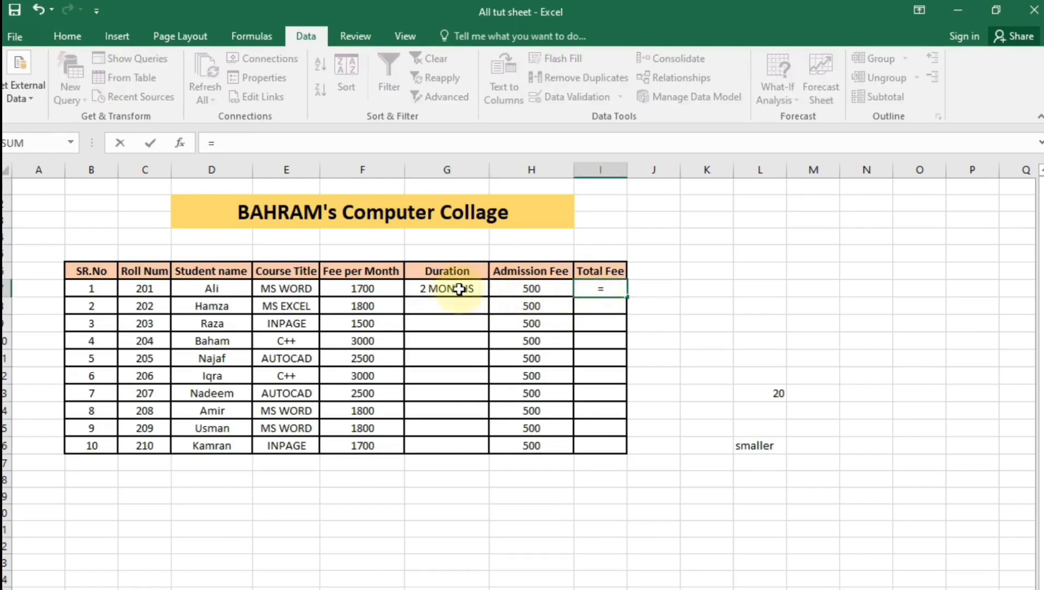
click(424, 296)
text(*)
click(369, 288)
key(Return)
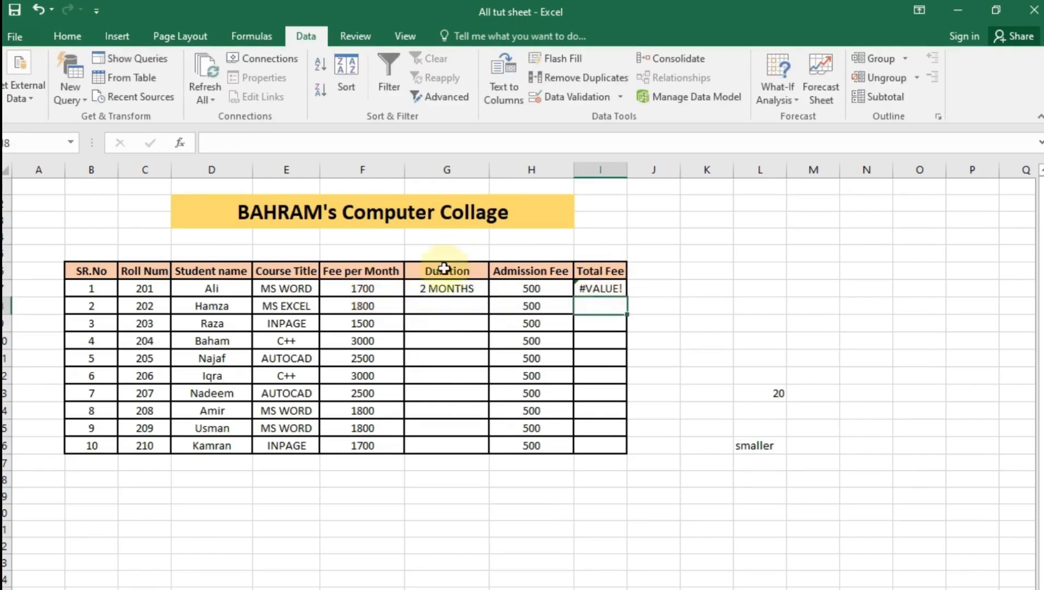
Clear I7 and G7, then enter the plain number 2 as G7's duration
click(446, 288)
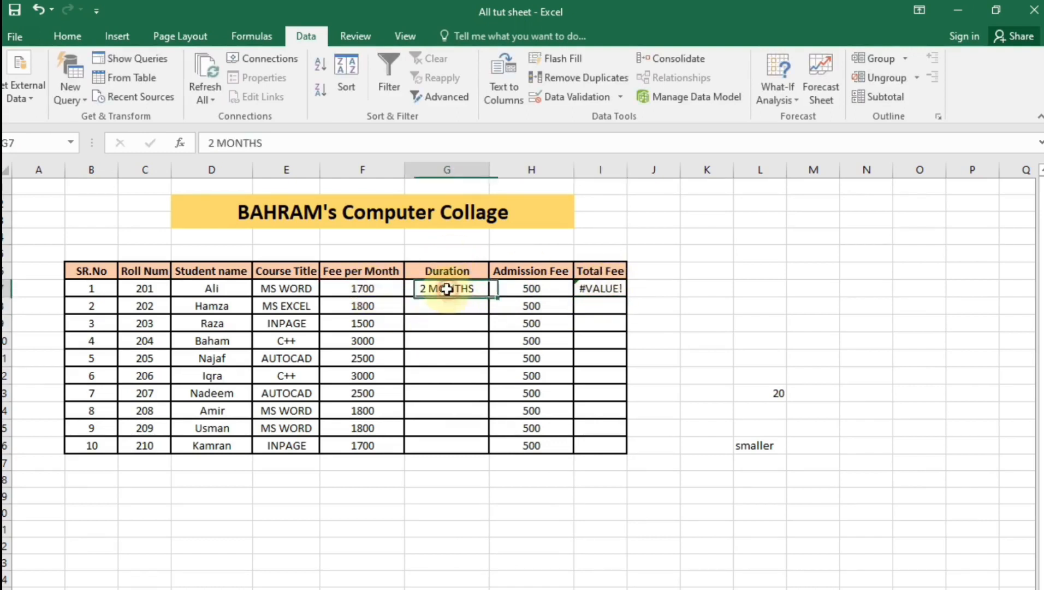
click(590, 287)
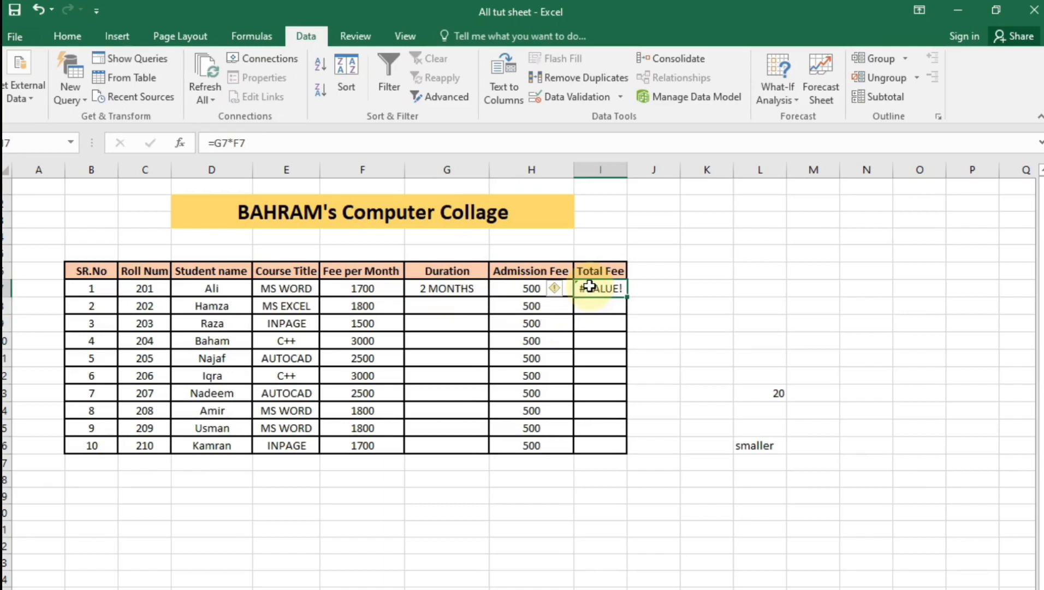
key(Delete)
click(454, 291)
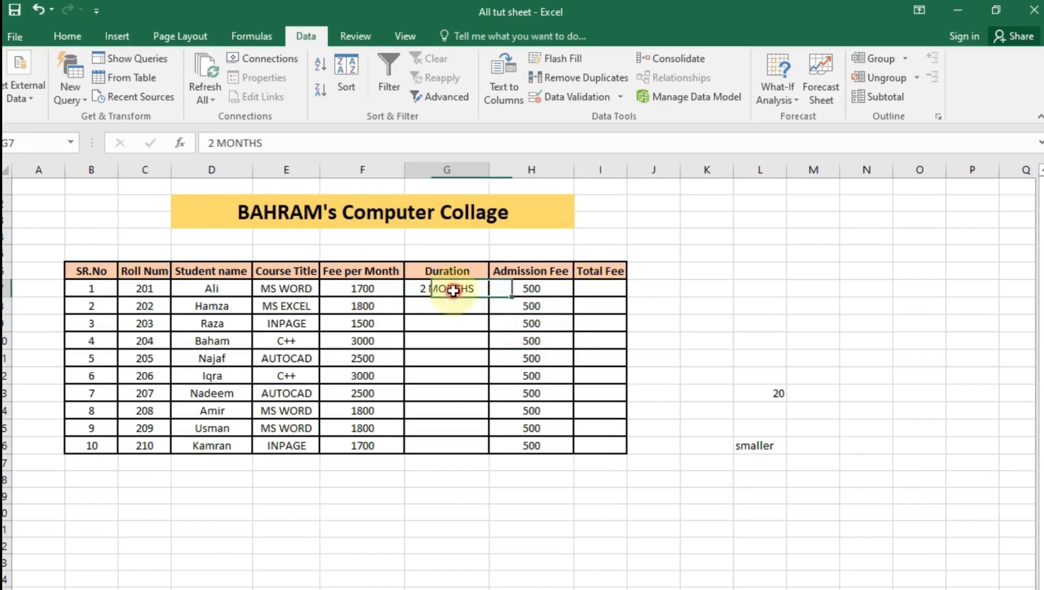
key(Delete)
double_click(454, 290)
text(2)
click(429, 460)
click(465, 287)
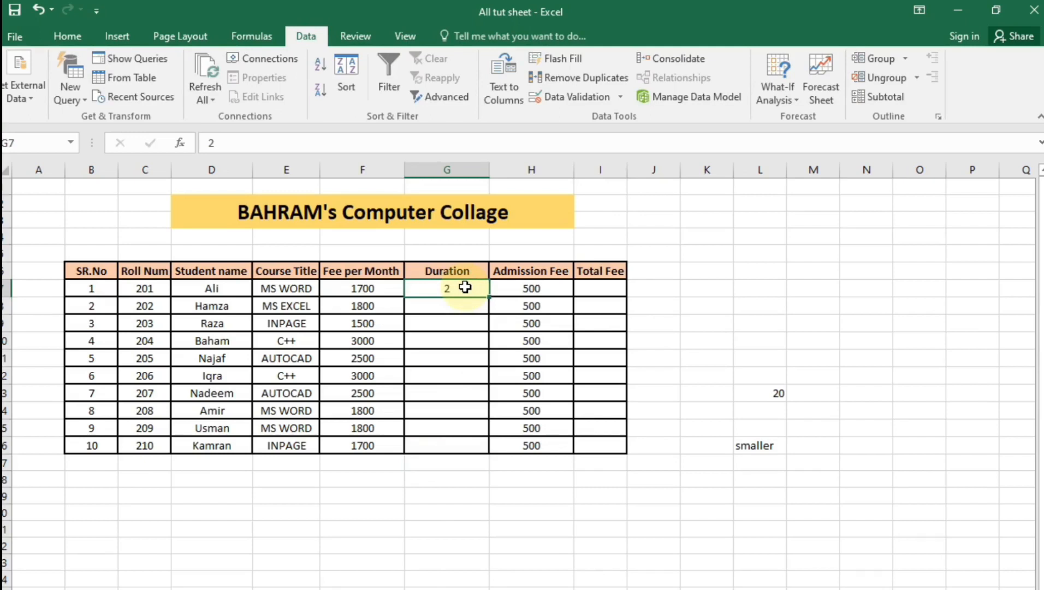
Apply the custom number format # "Months" to G7 so it shows 2 Months
right_click(465, 287)
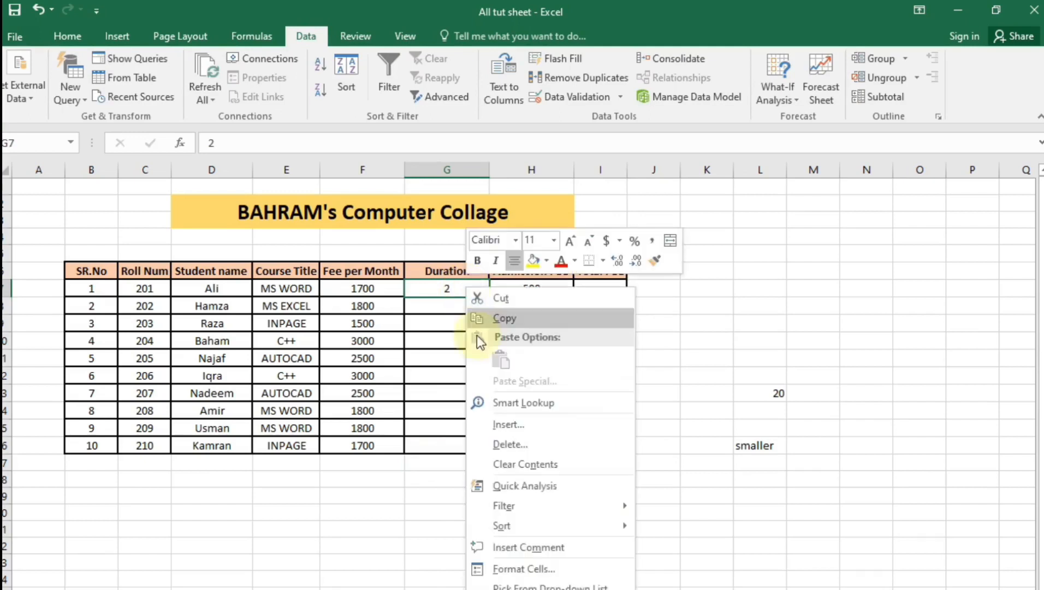
click(422, 292)
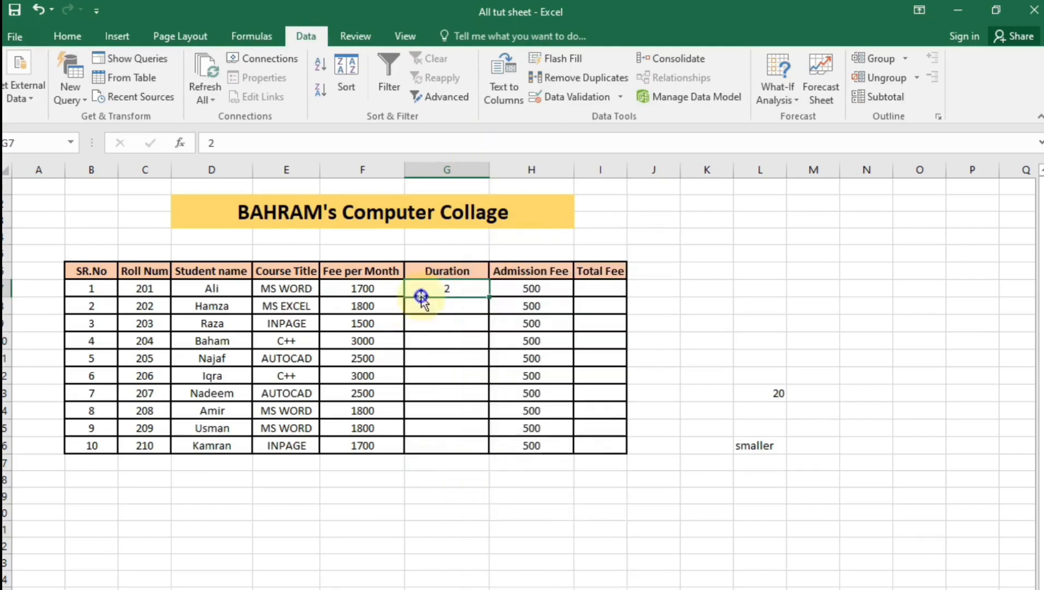
right_click(425, 292)
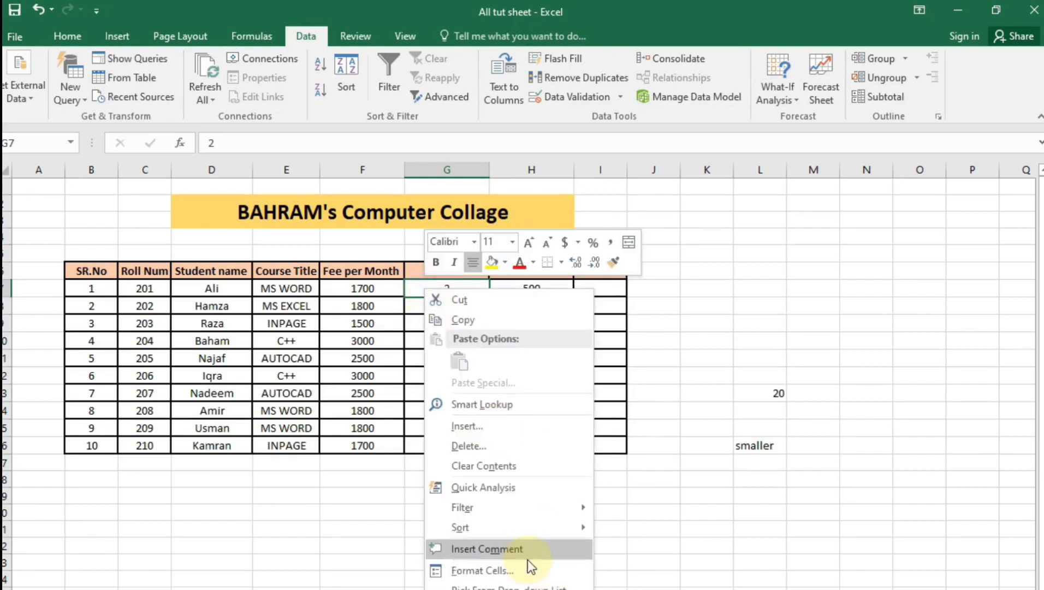
click(530, 568)
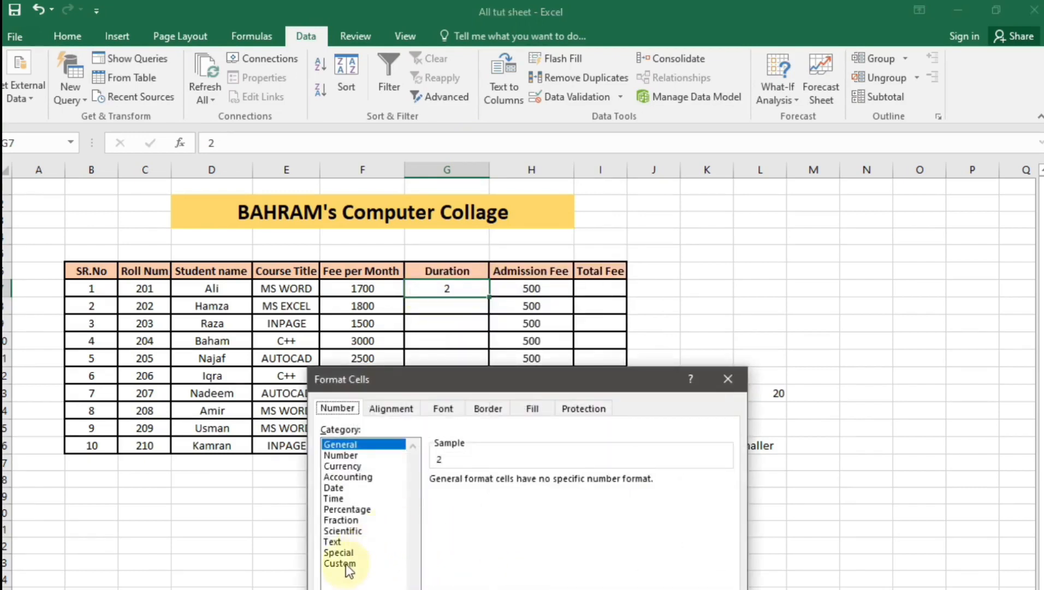
click(346, 564)
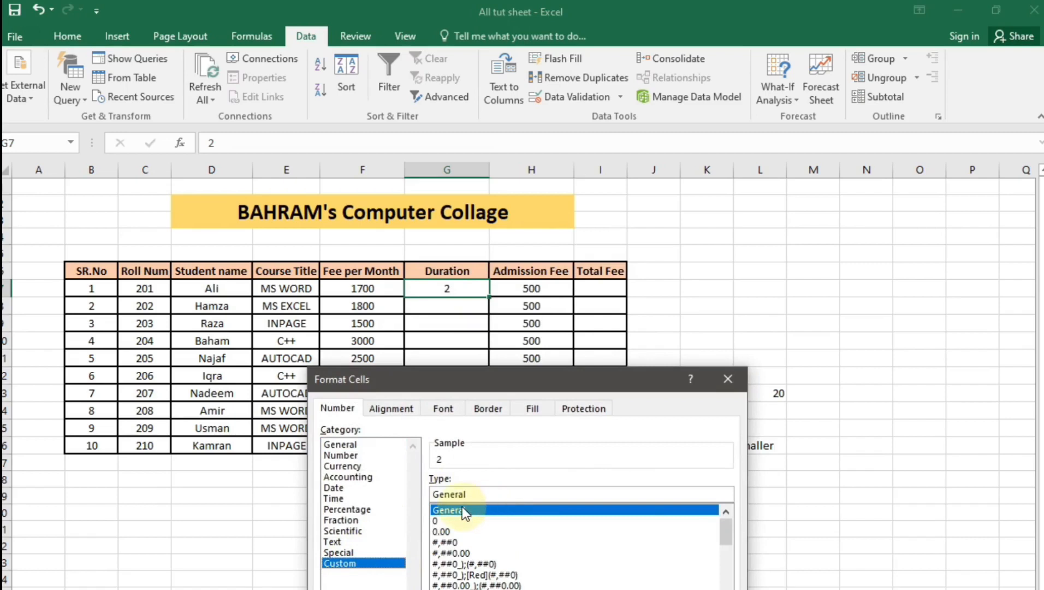
drag(455, 494, 509, 488)
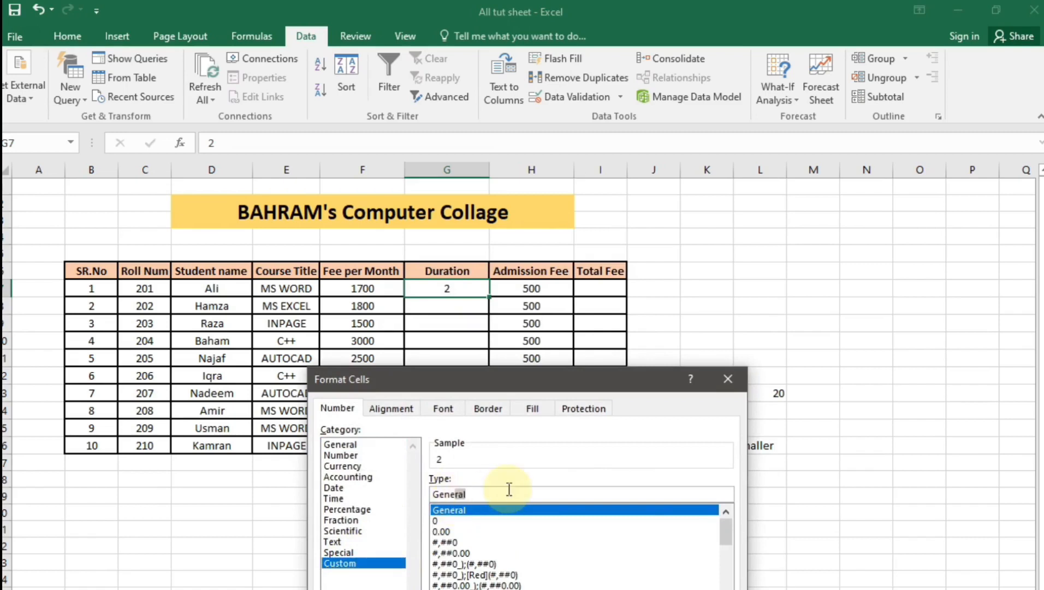
key(BackSpace)
key(BackSpace)
key(BackSpace)
key(BackSpace)
key(BackSpace)
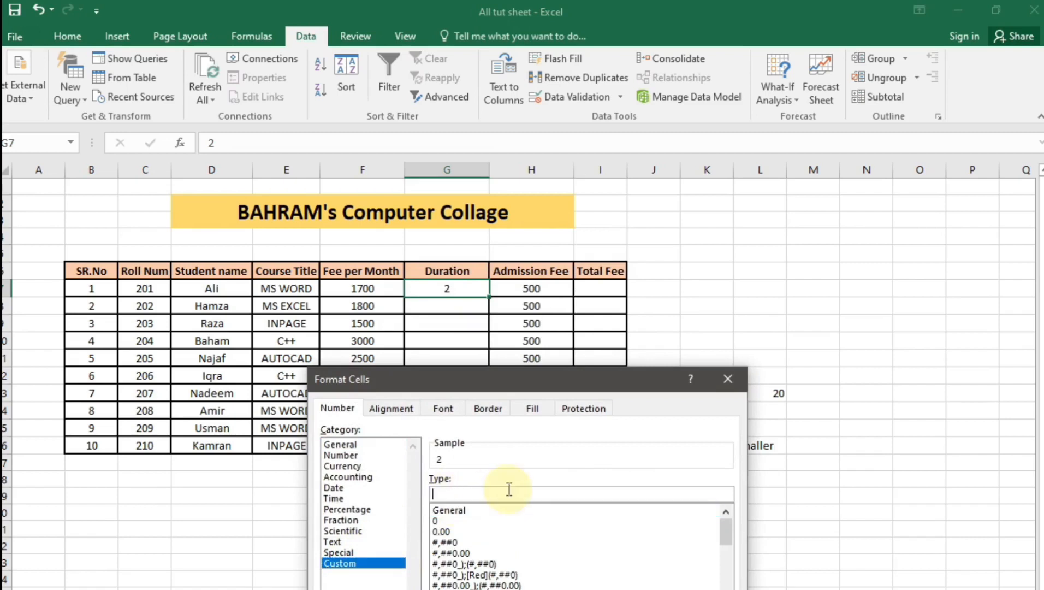
text($)
key(BackSpace)
text(# "mO)
key(BackSpace)
key(BackSpace)
text(Months")
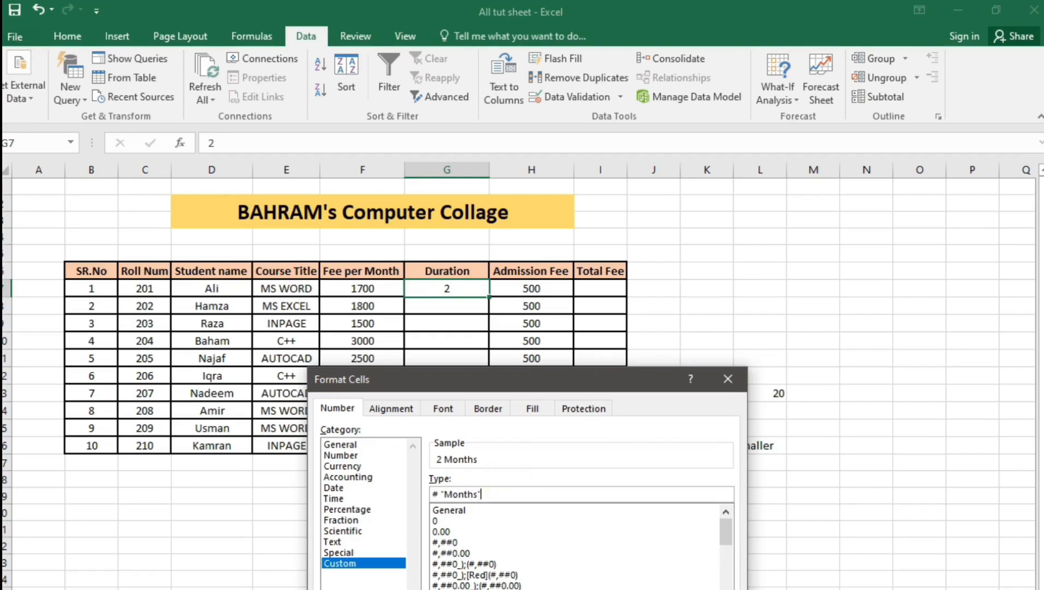
key(Return)
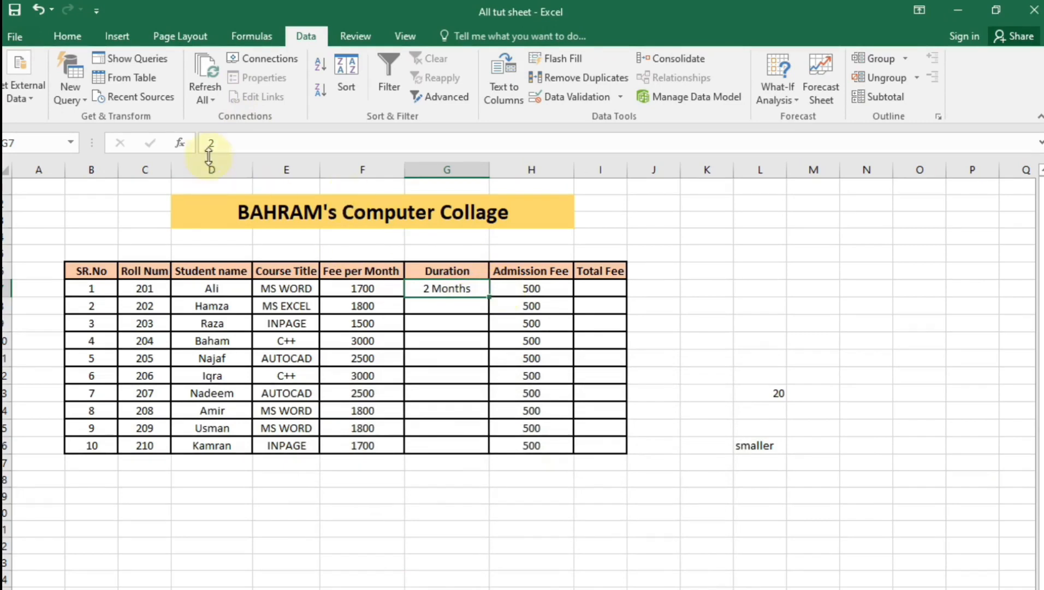
click(459, 304)
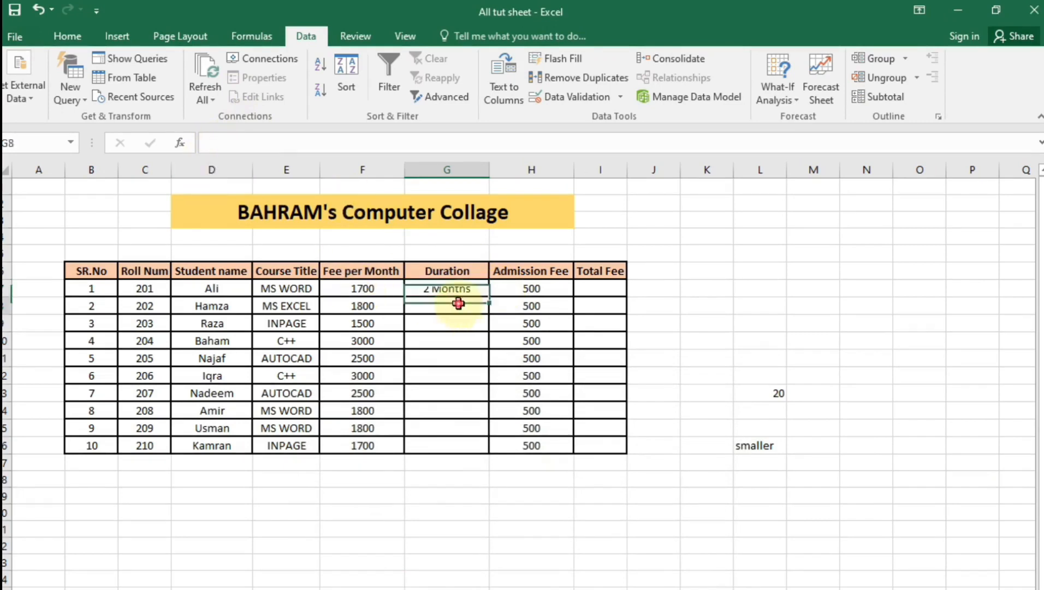
Fill G7's 2 Months duration down to G16
click(431, 289)
drag(489, 297, 476, 452)
click(458, 540)
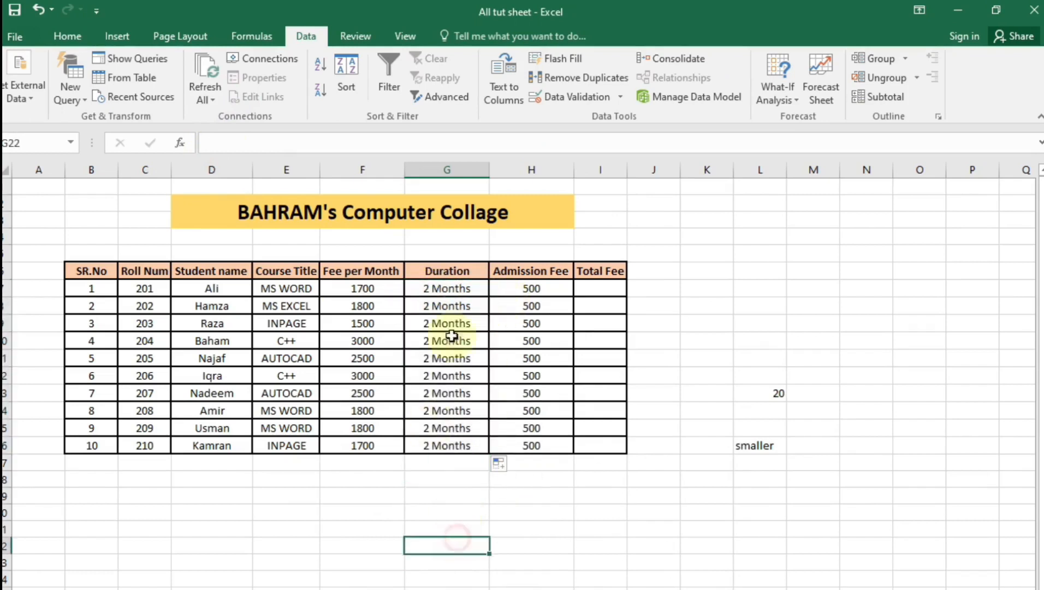
Change the durations in G8, G9, G12, G14 and G15 to 4 Months
click(456, 307)
text(4)
key(Return)
text(4)
key(Return)
click(455, 375)
text(4)
click(459, 411)
text(4)
key(Return)
text(4)
click(468, 497)
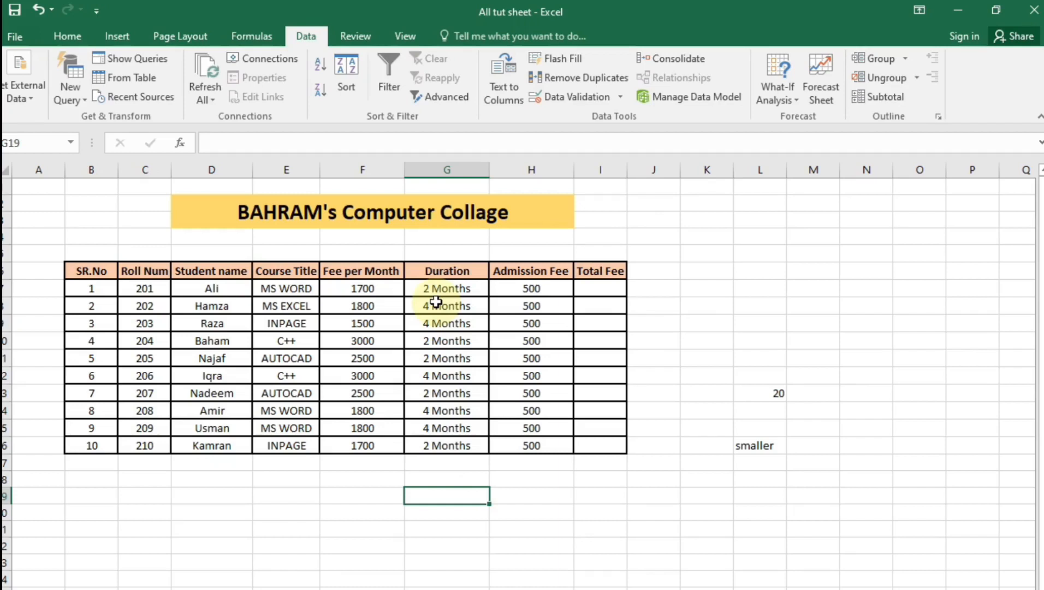
click(592, 288)
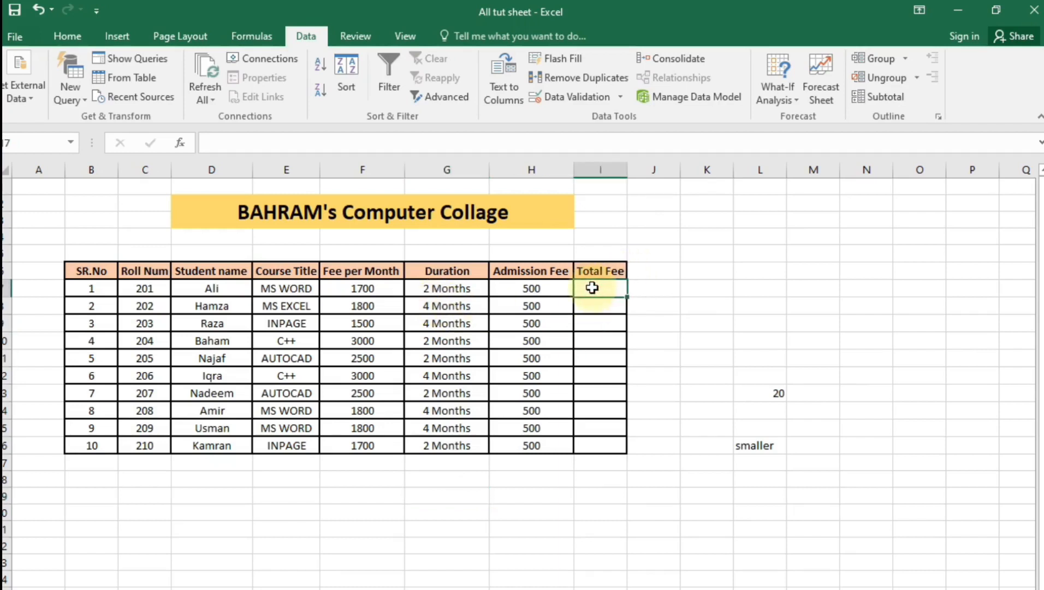
Enter =F7*G7+H7 in I7 for the first student's Total Fee
text(=)
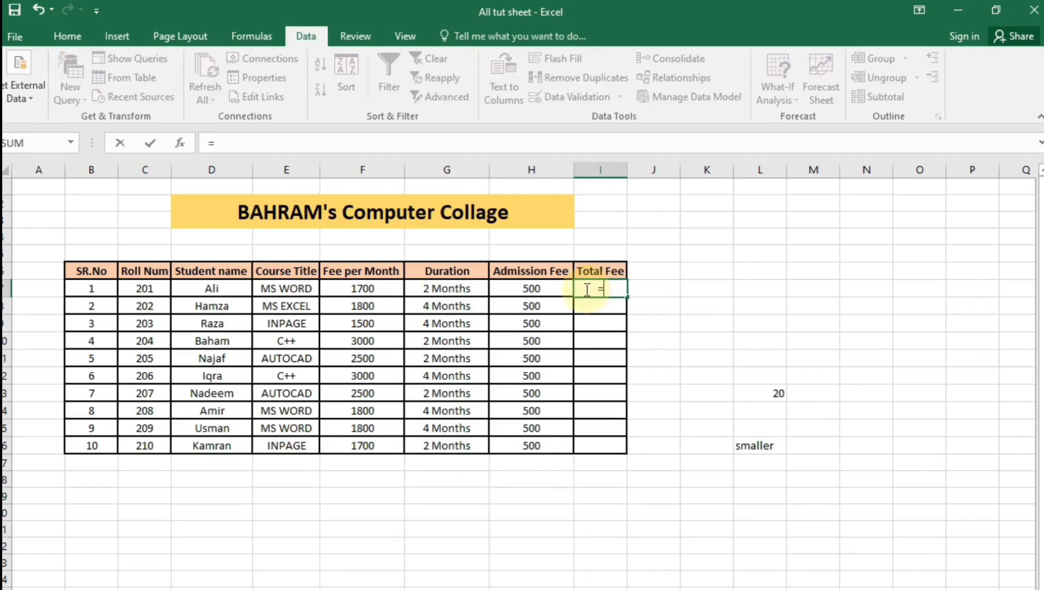
click(376, 292)
text(*)
click(452, 289)
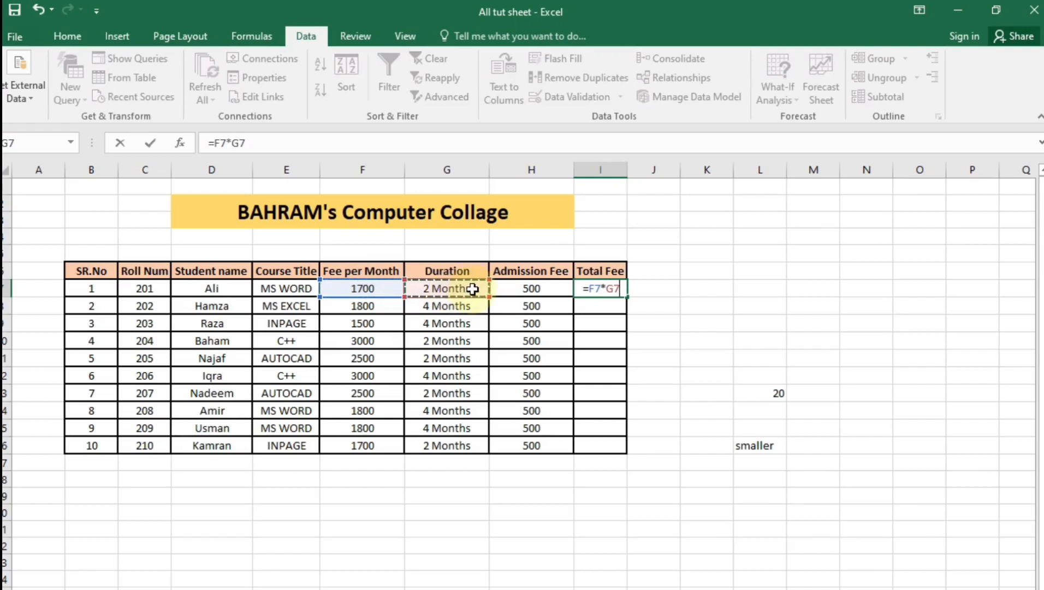
text(+)
click(525, 288)
key(Return)
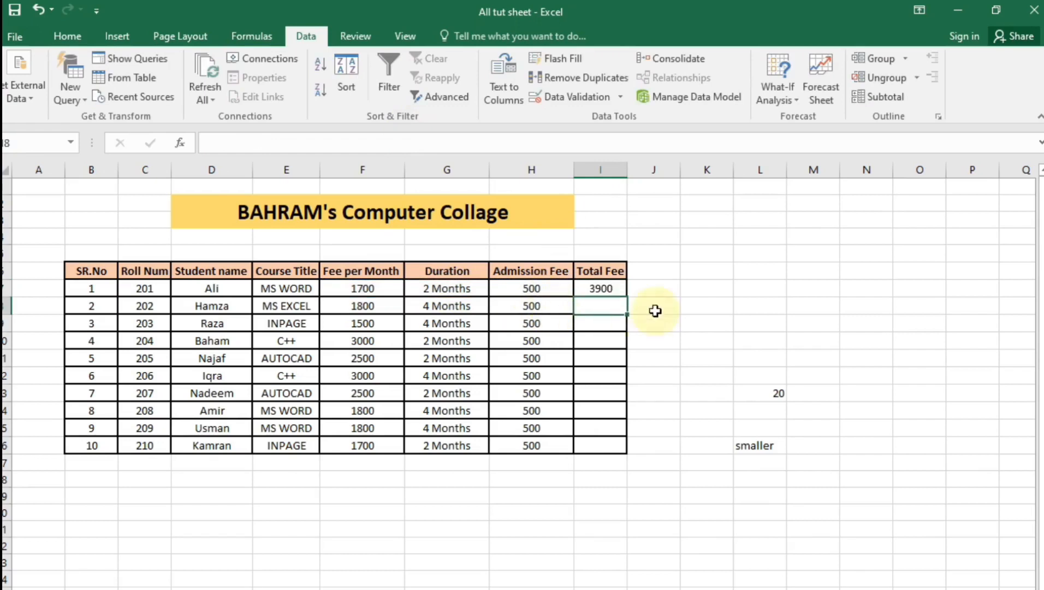
Fill the Total Fee formula down to I16 and select the table B6:I16
click(615, 289)
drag(627, 297, 629, 443)
click(601, 562)
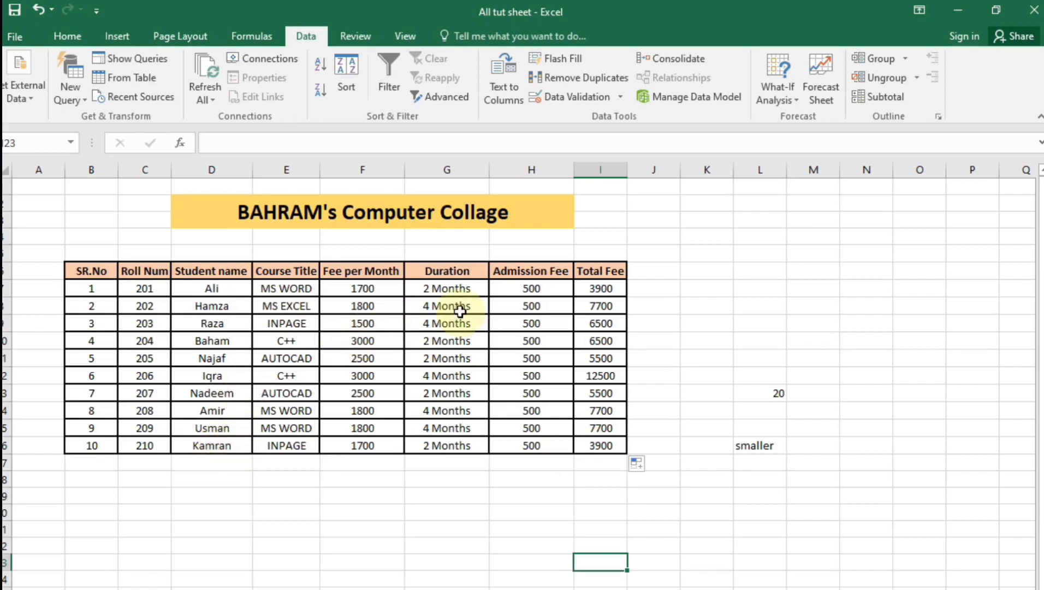
drag(81, 269, 591, 444)
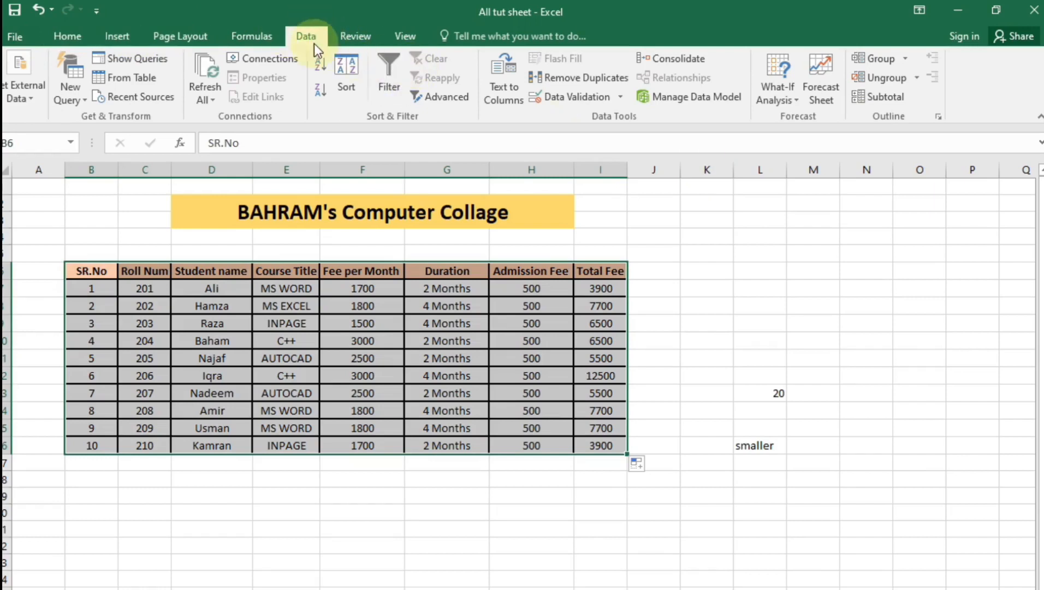
click(65, 36)
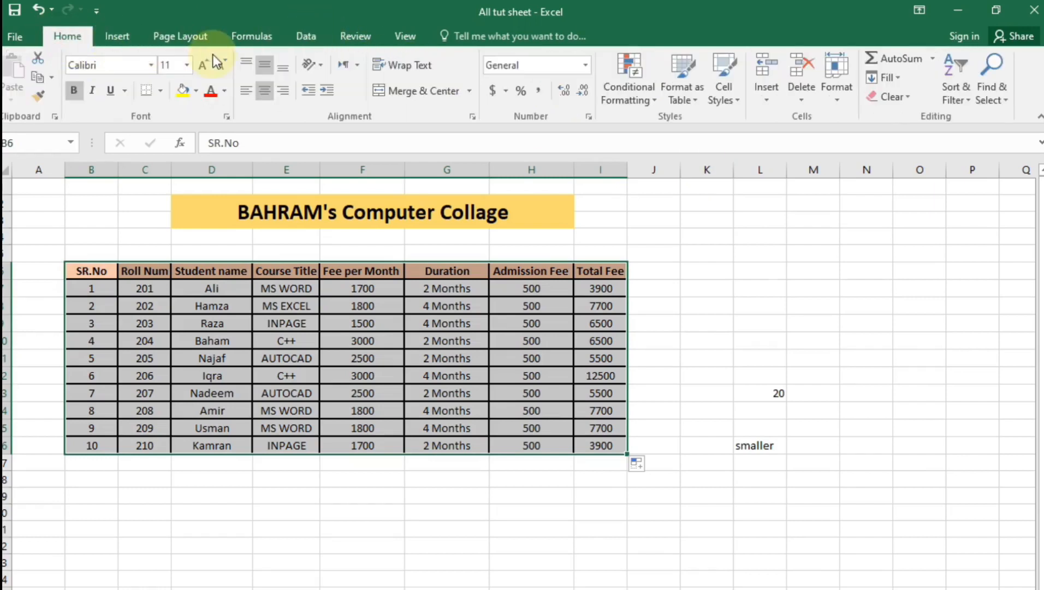
click(309, 35)
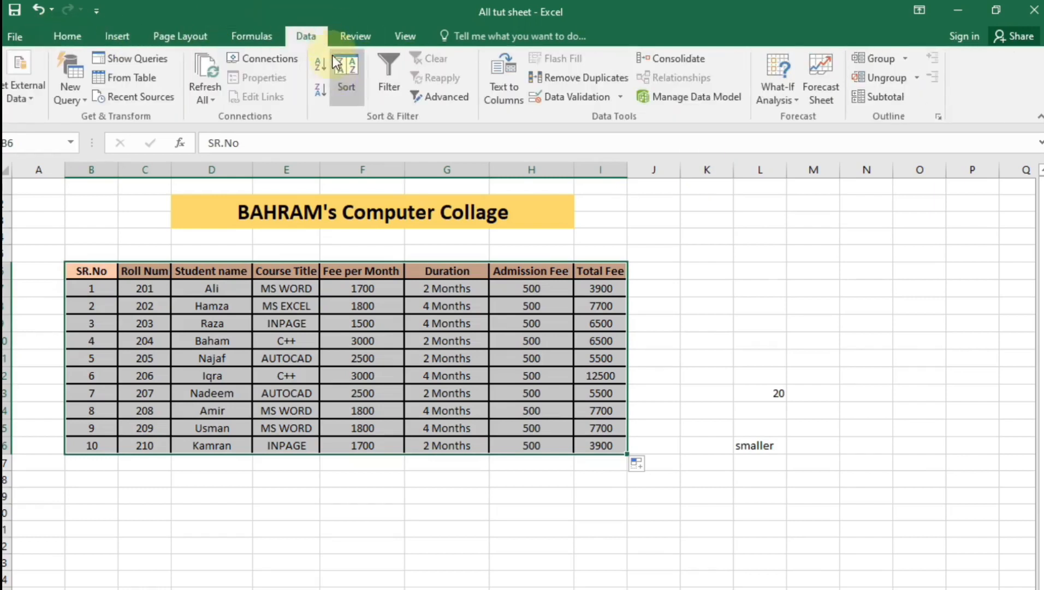
click(397, 83)
click(506, 583)
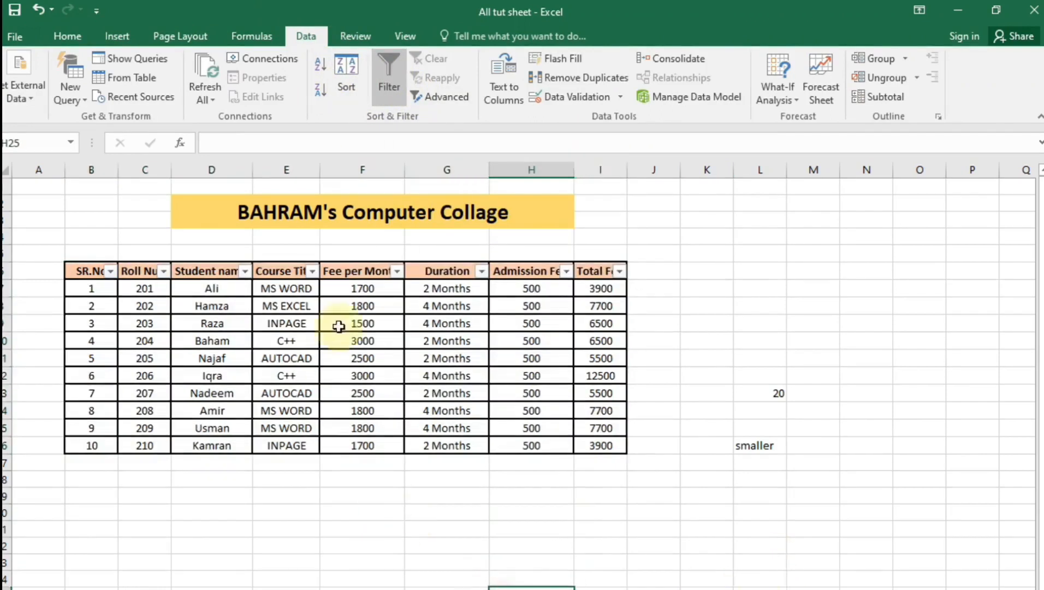
click(418, 496)
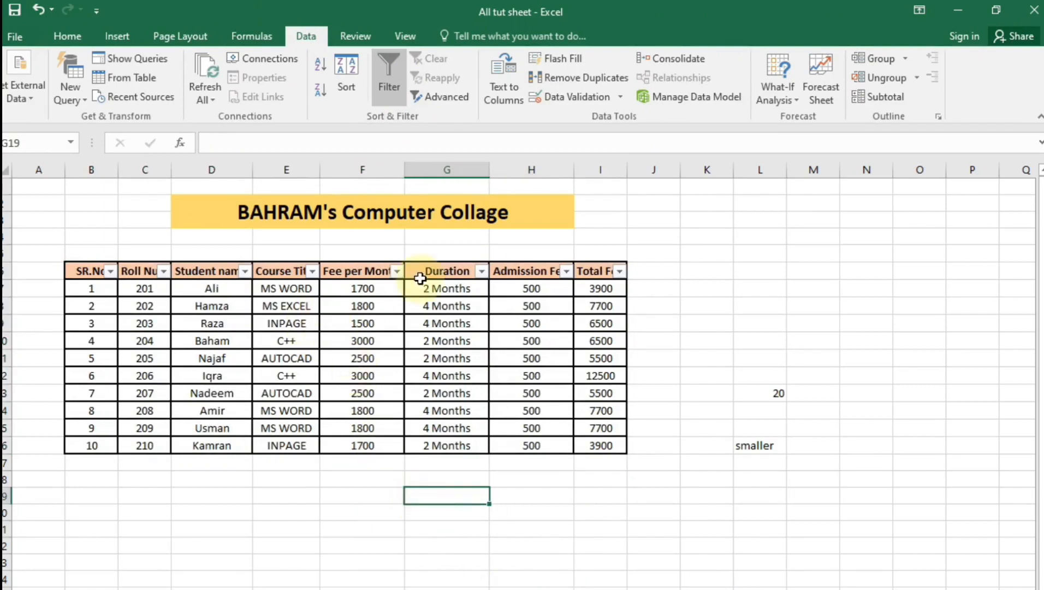
click(481, 272)
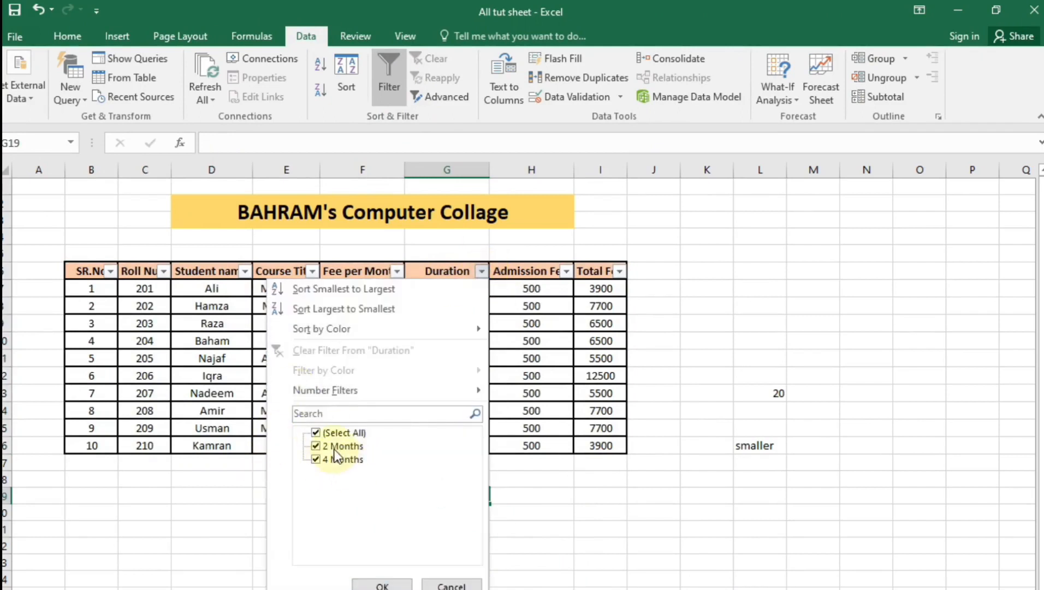
click(316, 434)
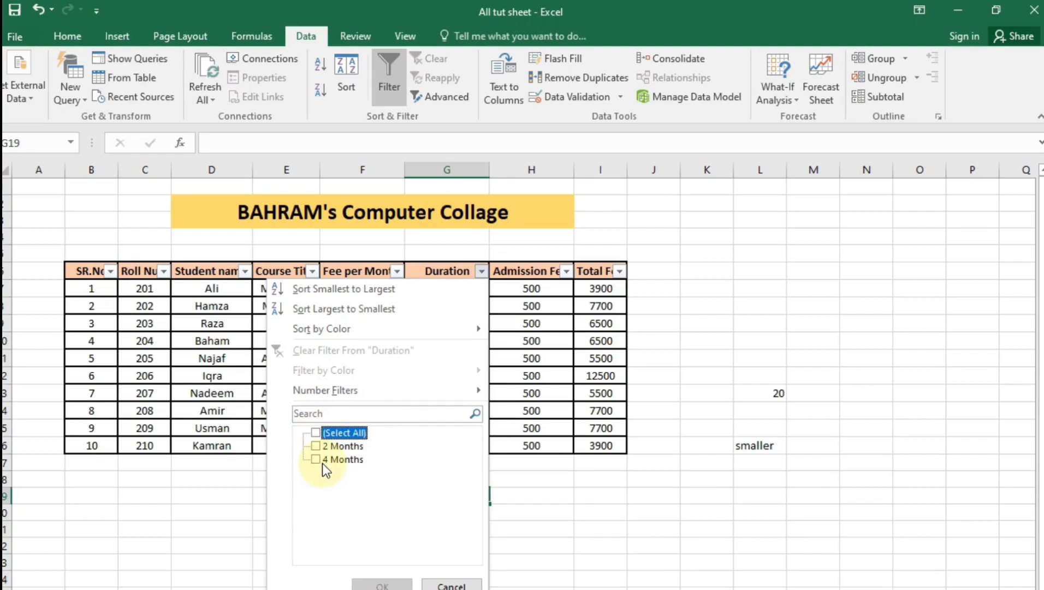
click(317, 445)
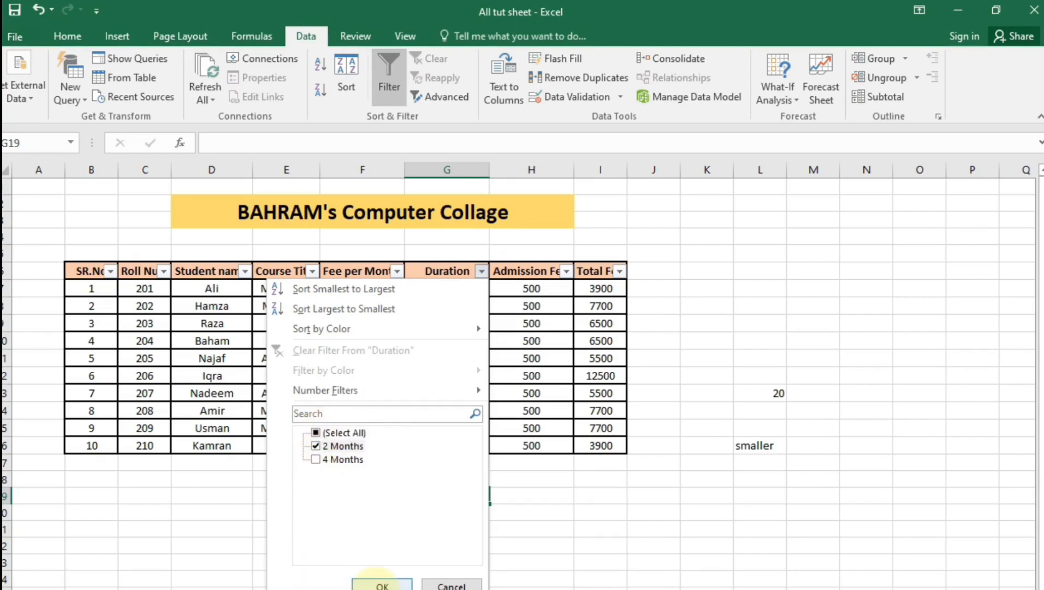
click(381, 584)
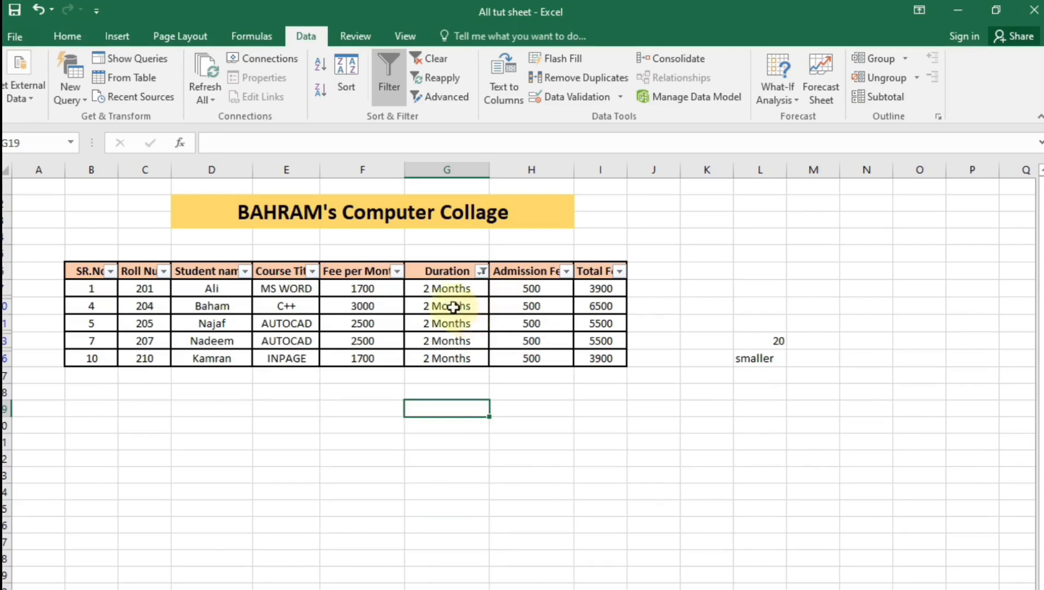
click(482, 272)
click(315, 432)
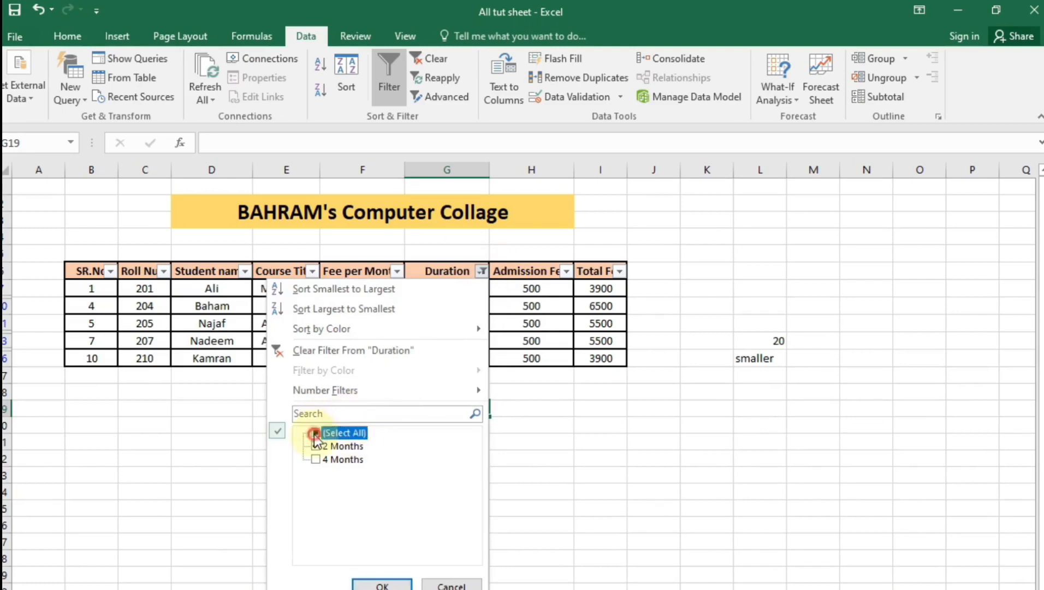
click(383, 585)
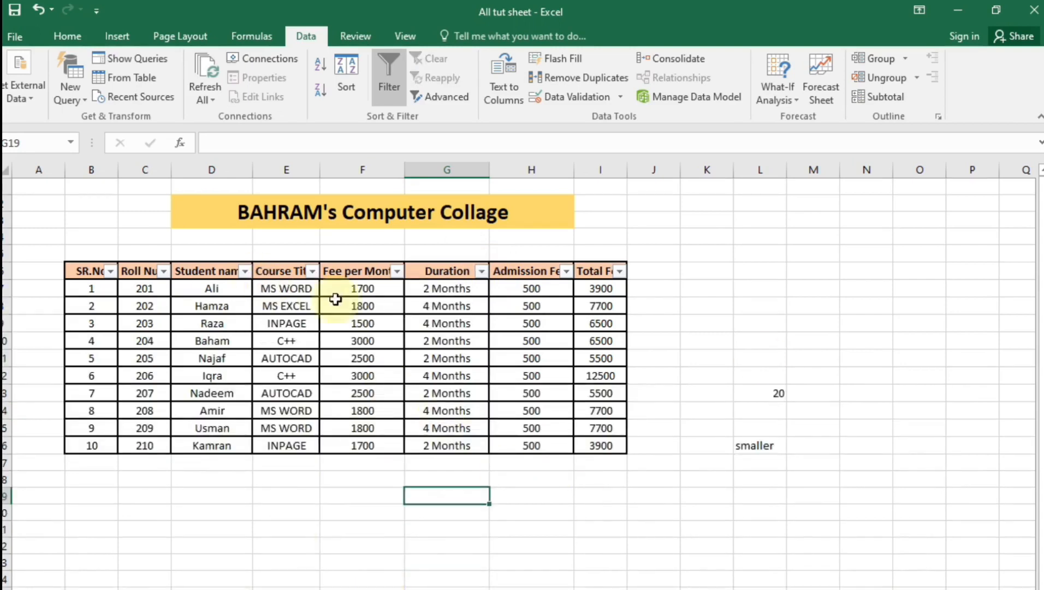
click(312, 272)
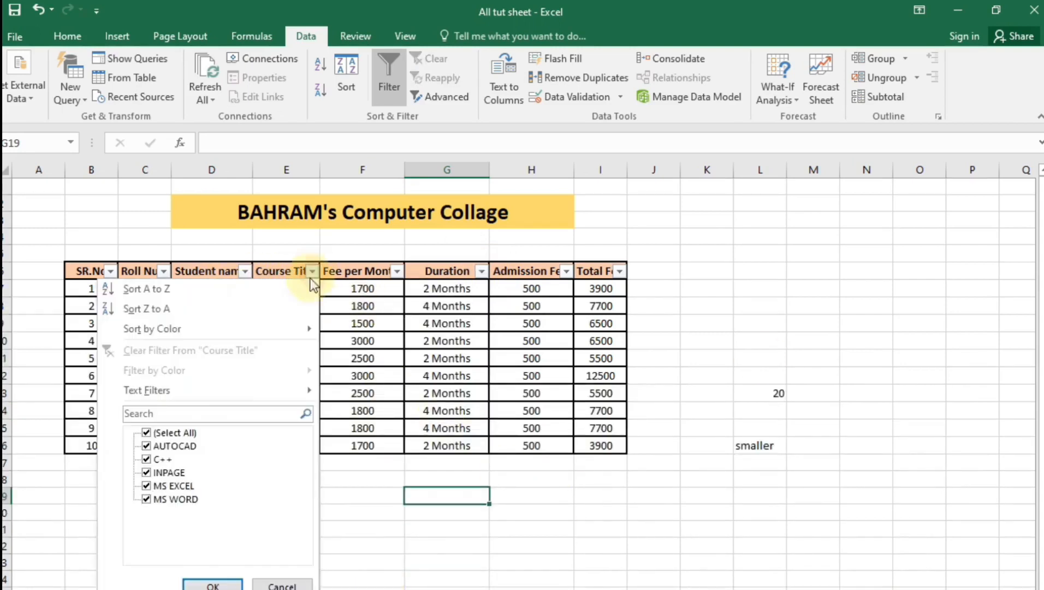
click(146, 432)
click(146, 445)
click(189, 584)
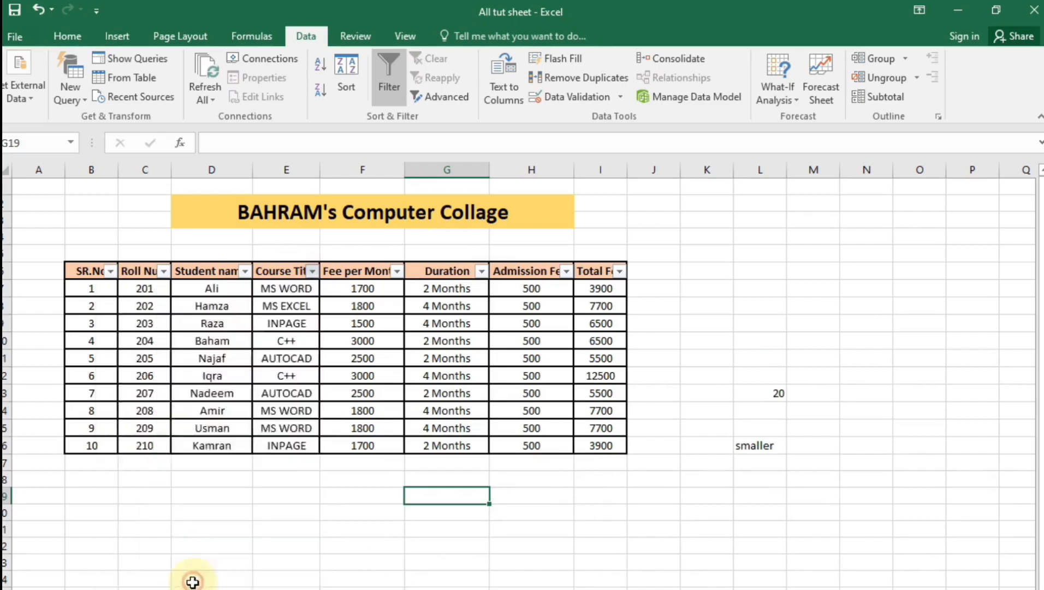
click(313, 272)
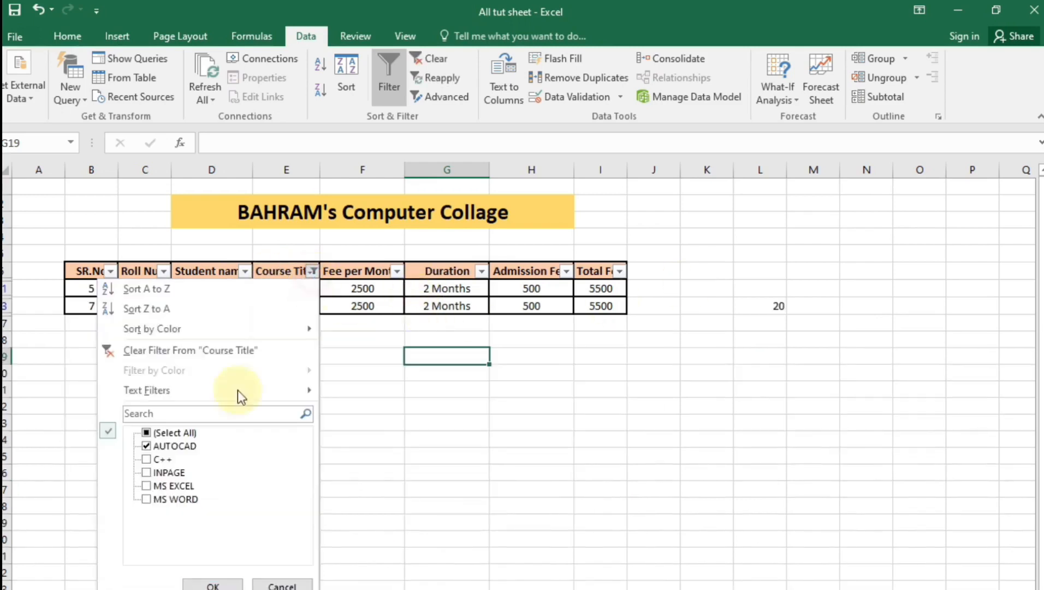
click(146, 486)
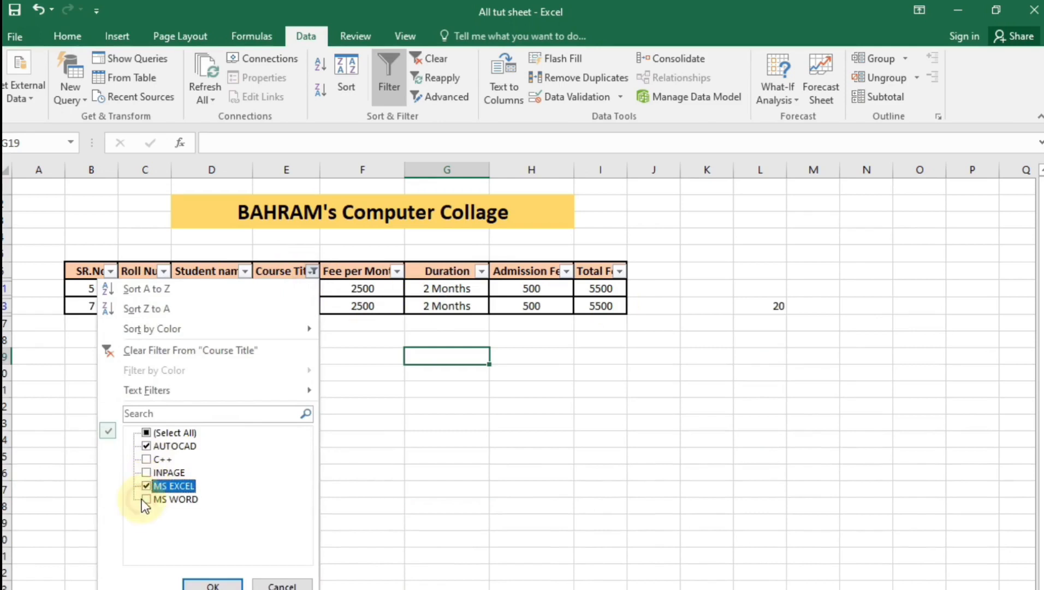
click(211, 583)
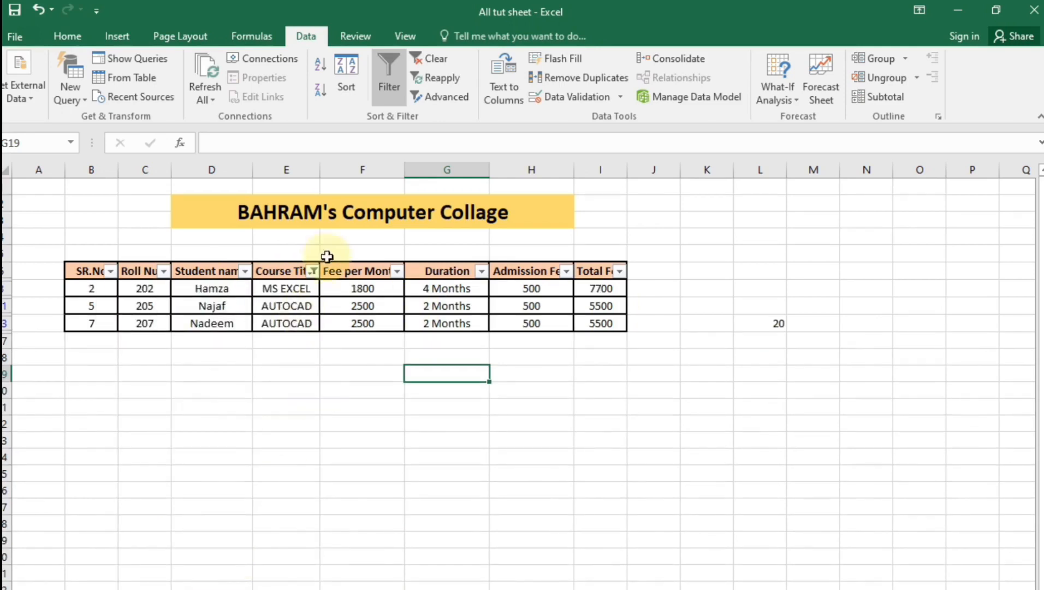
click(313, 272)
click(162, 433)
click(213, 584)
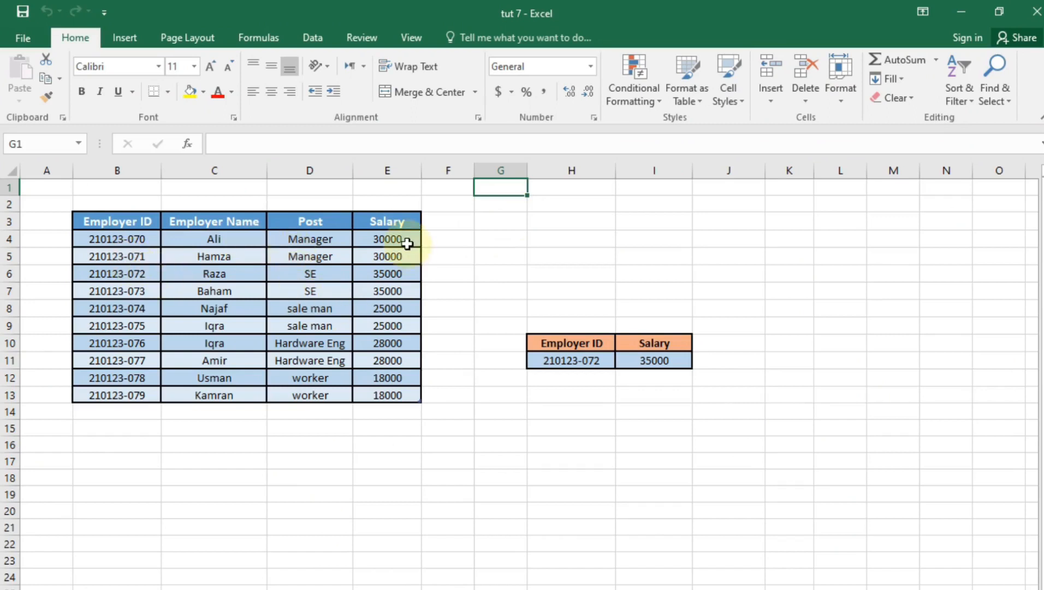
Change the lookup Employer ID in H11 to 210123-074 so the salary shows 25000
click(597, 364)
double_click(590, 361)
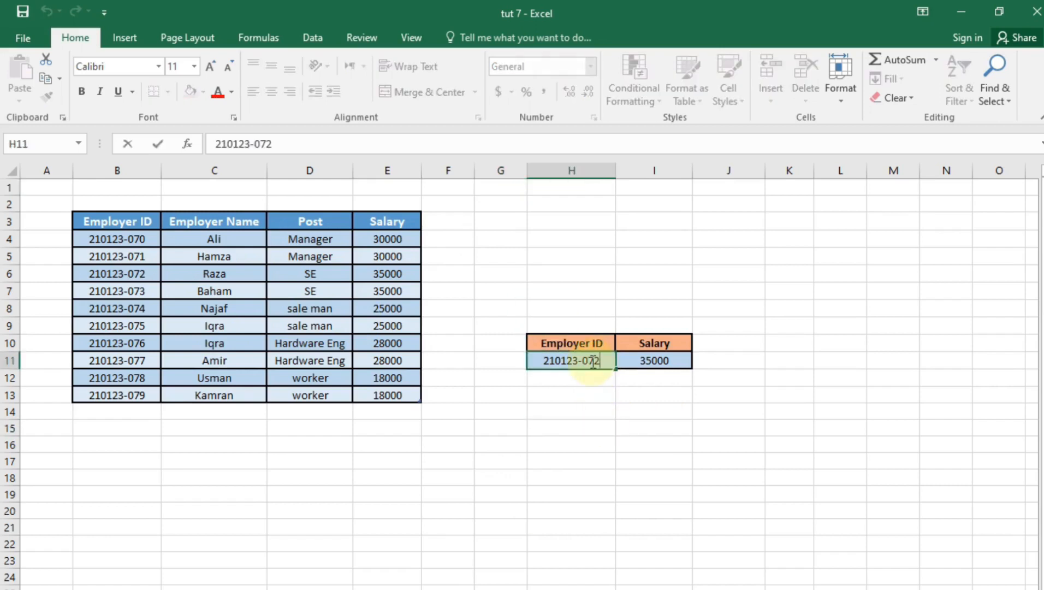
key(BackSpace)
text(4)
key(Return)
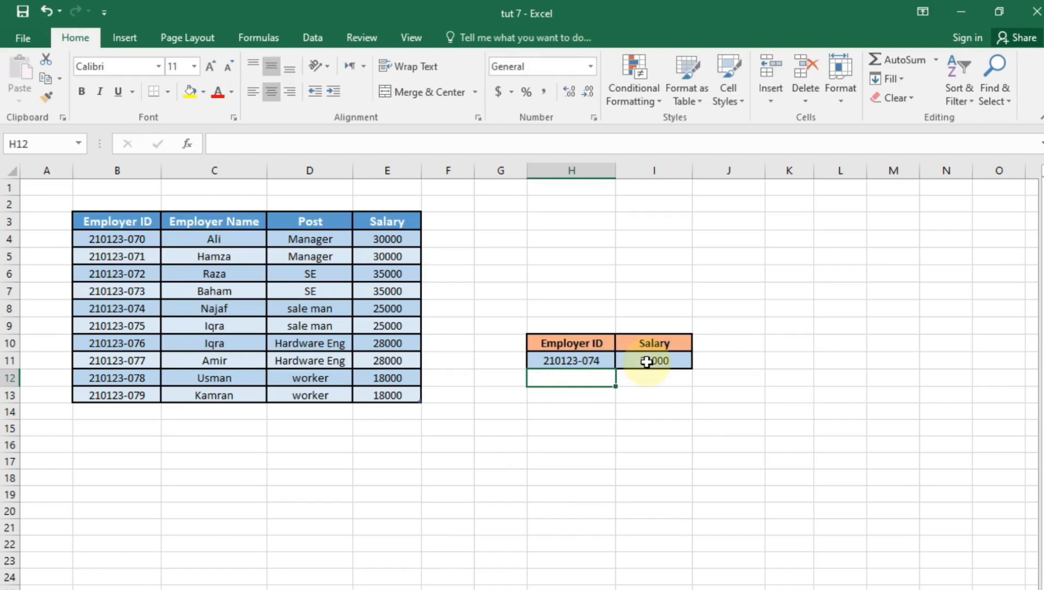
Return to the All tut sheet workbook and select the small Employer ID and Salary table
click(569, 425)
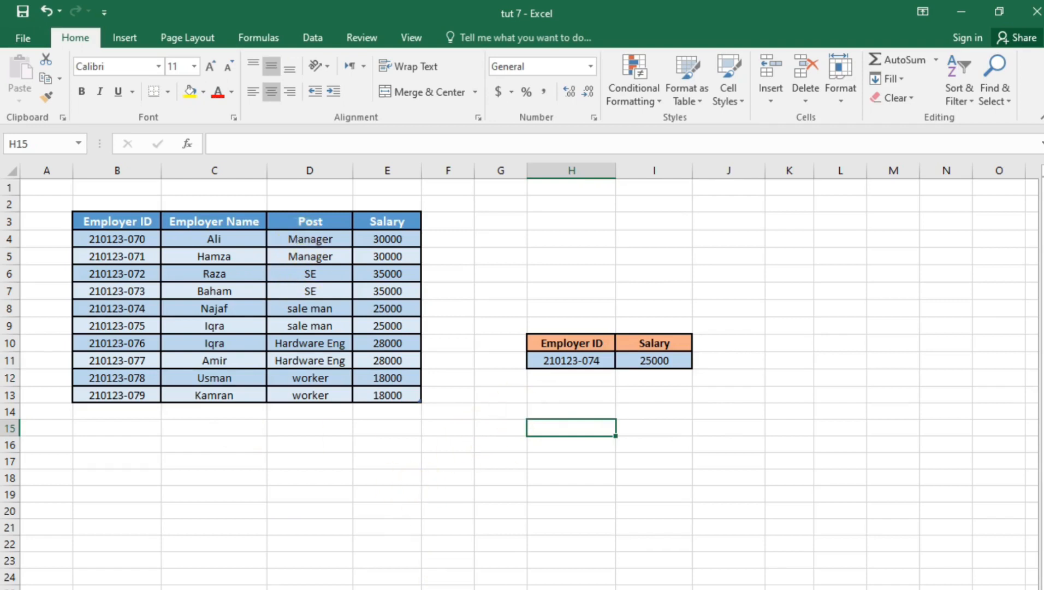
click(737, 343)
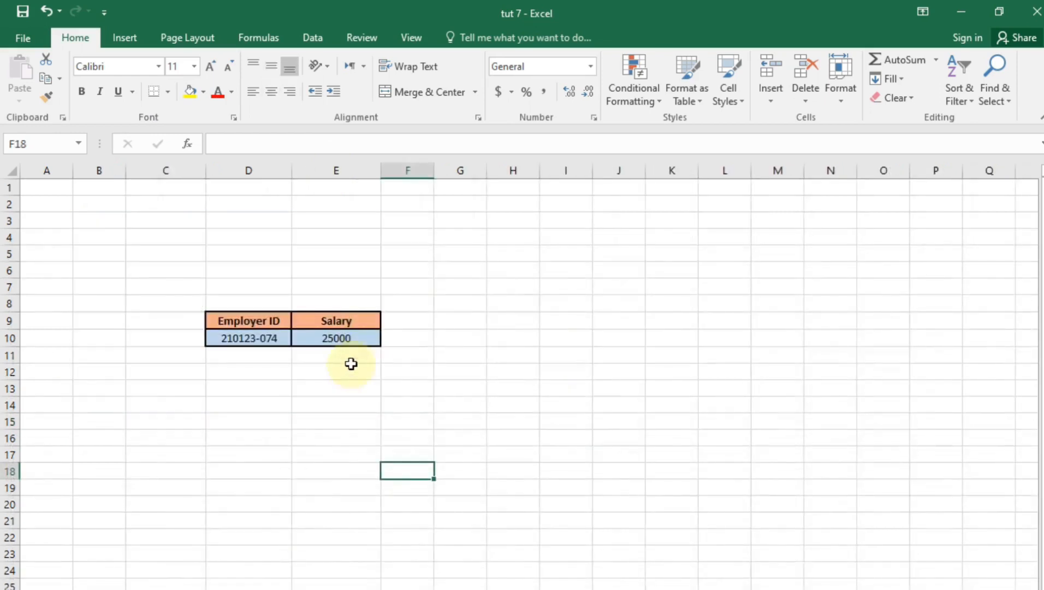
click(349, 366)
drag(250, 320, 392, 349)
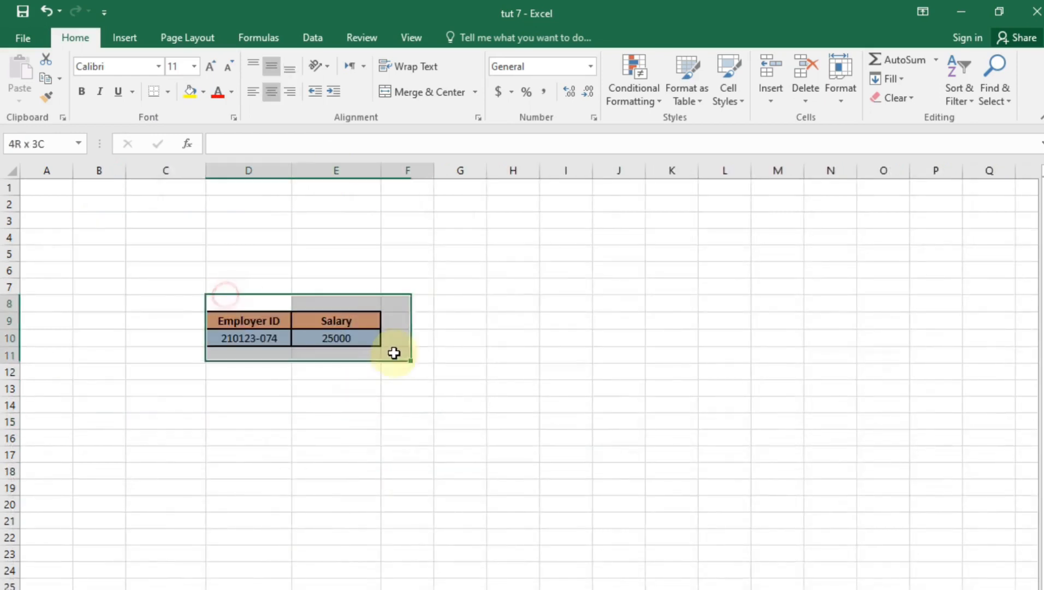
click(398, 484)
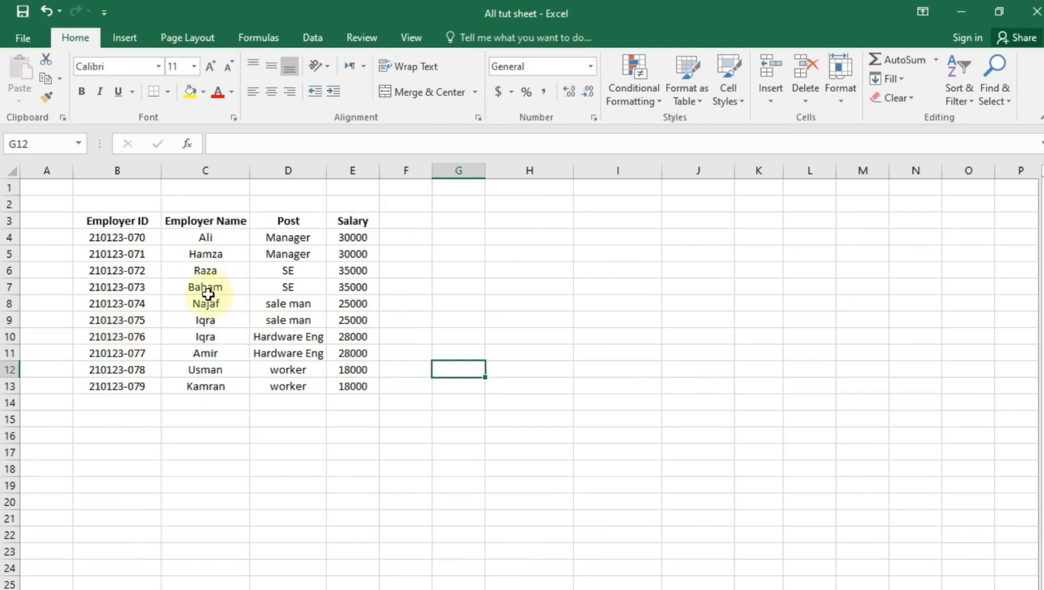
Copy the Employer ID and Salary headings from B3 and E3 into H12:I12
click(515, 407)
click(520, 382)
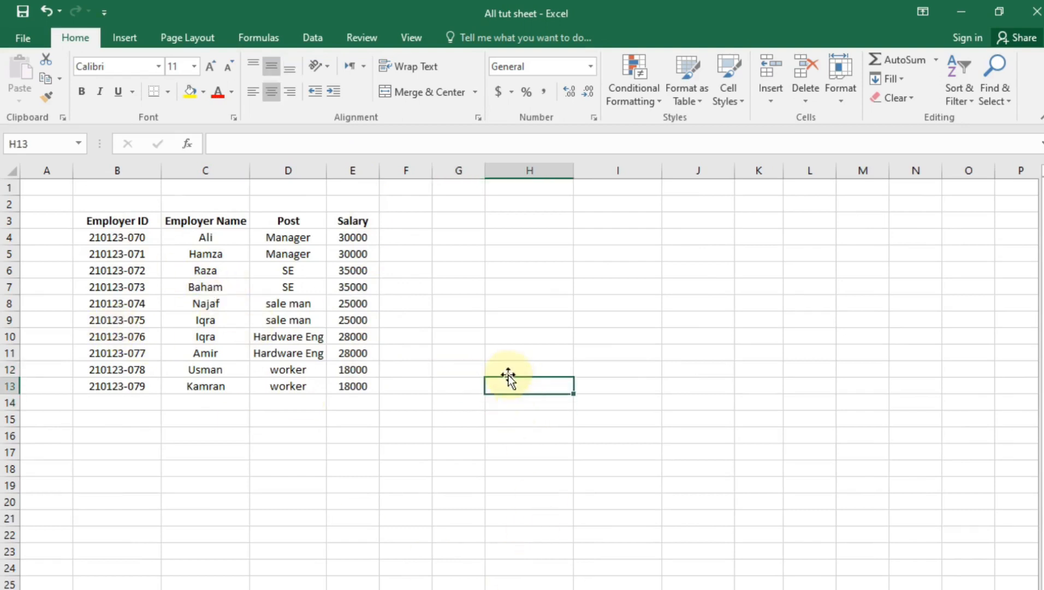
click(516, 353)
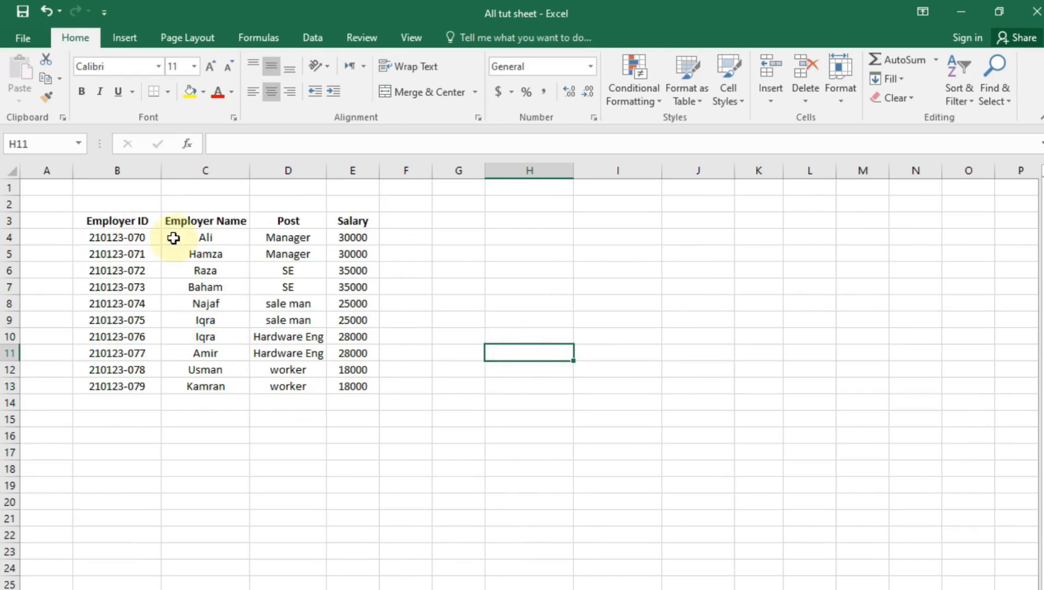
click(140, 220)
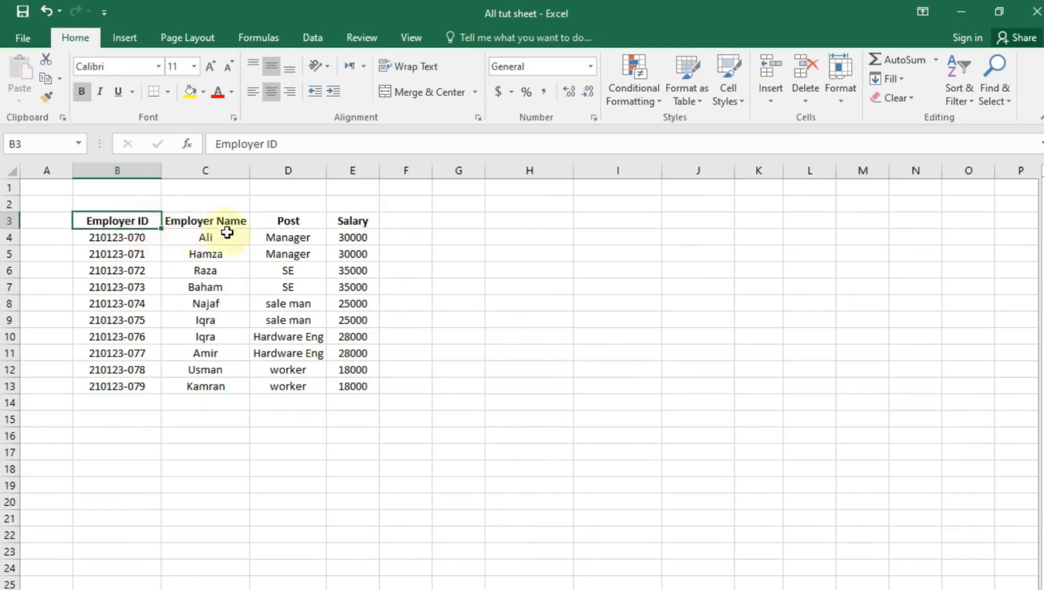
ctrl+click(334, 224)
key(ctrl+c)
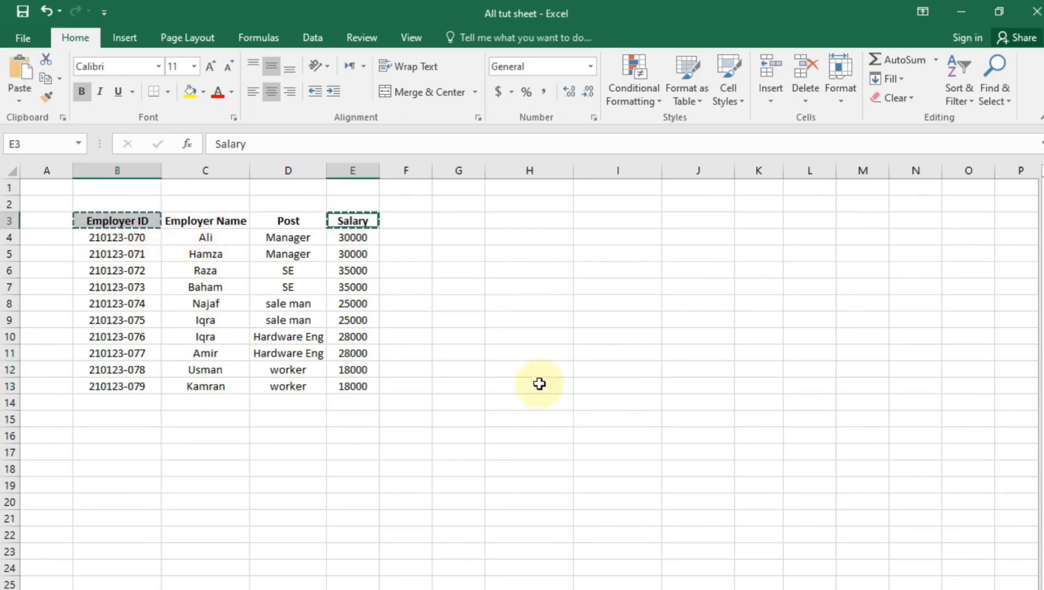
click(543, 368)
key(ctrl+v)
click(683, 503)
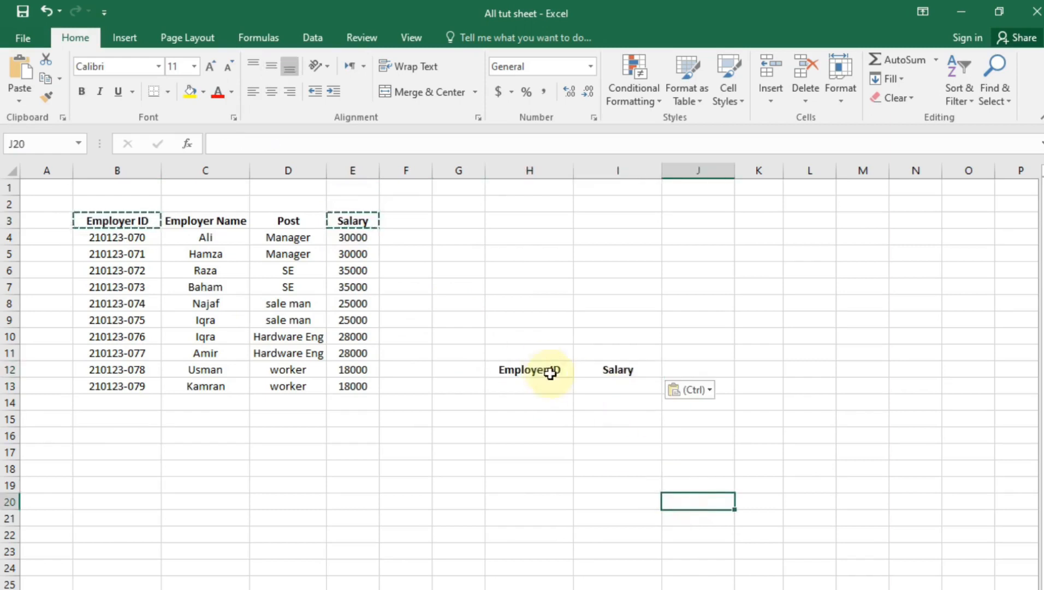
click(548, 372)
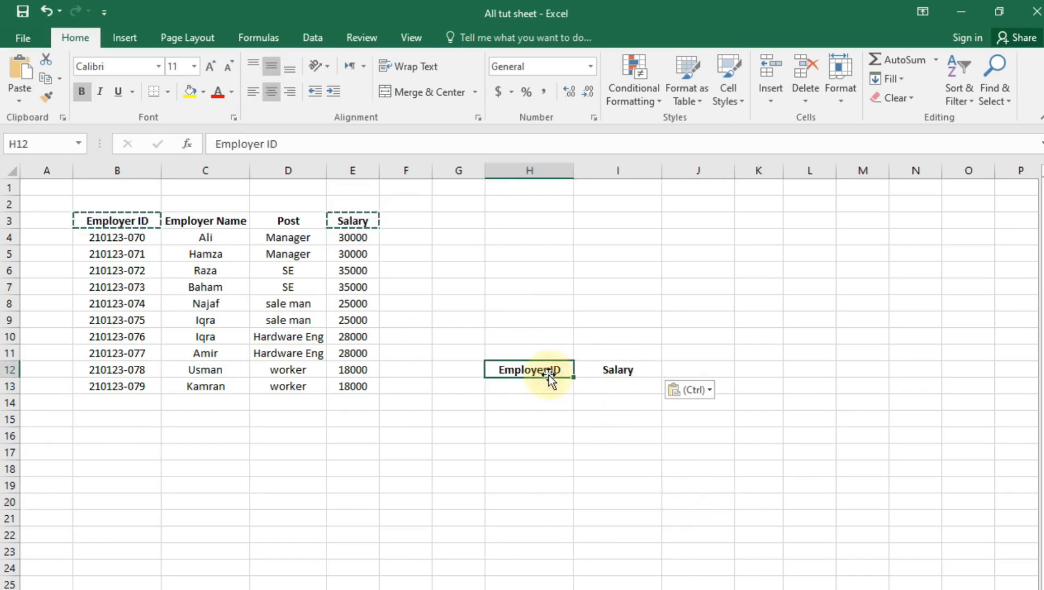
click(619, 369)
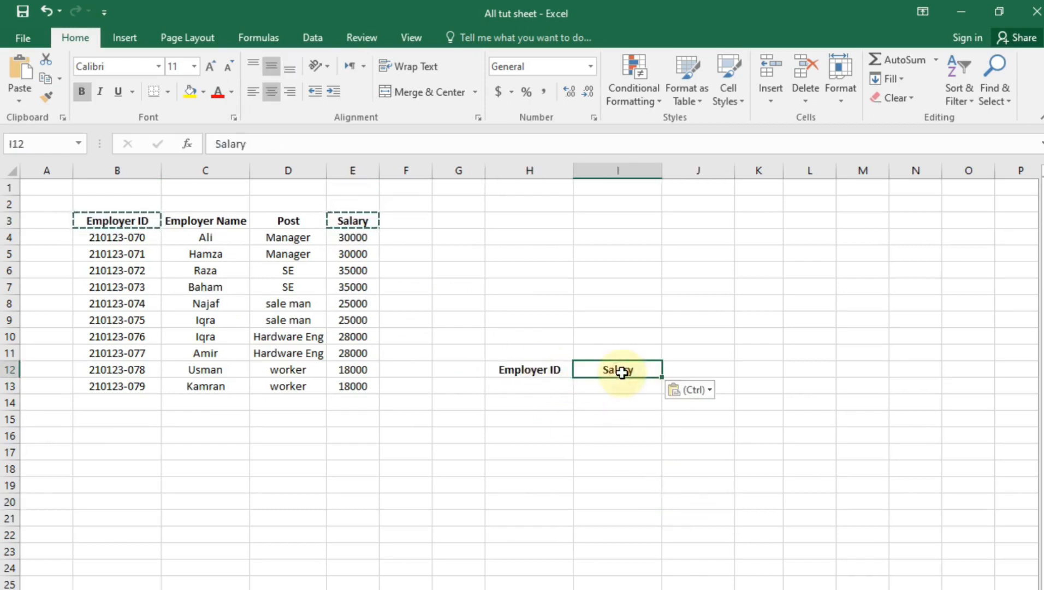
click(557, 446)
Copy ID 210123-072 from B6 into H13 under the Employer ID heading
click(131, 265)
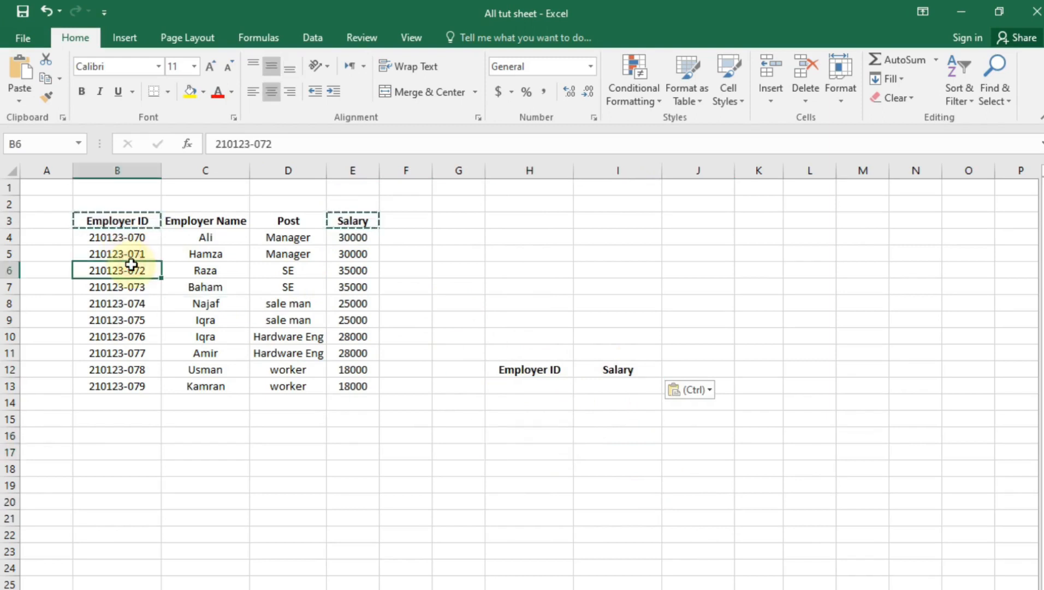
key(ctrl+c)
click(526, 384)
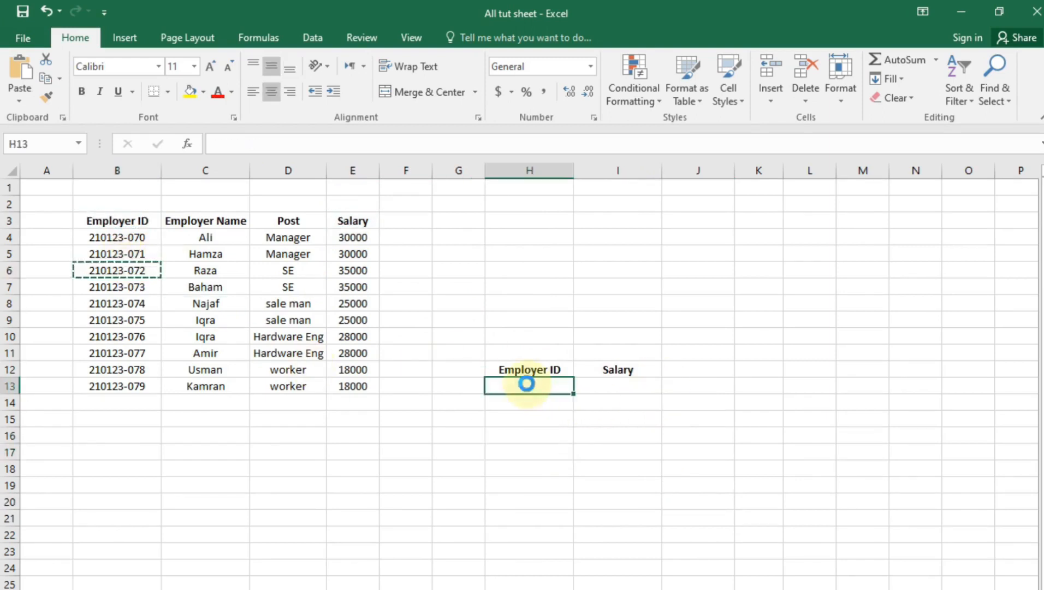
key(ctrl+v)
key(Escape)
click(649, 434)
click(645, 388)
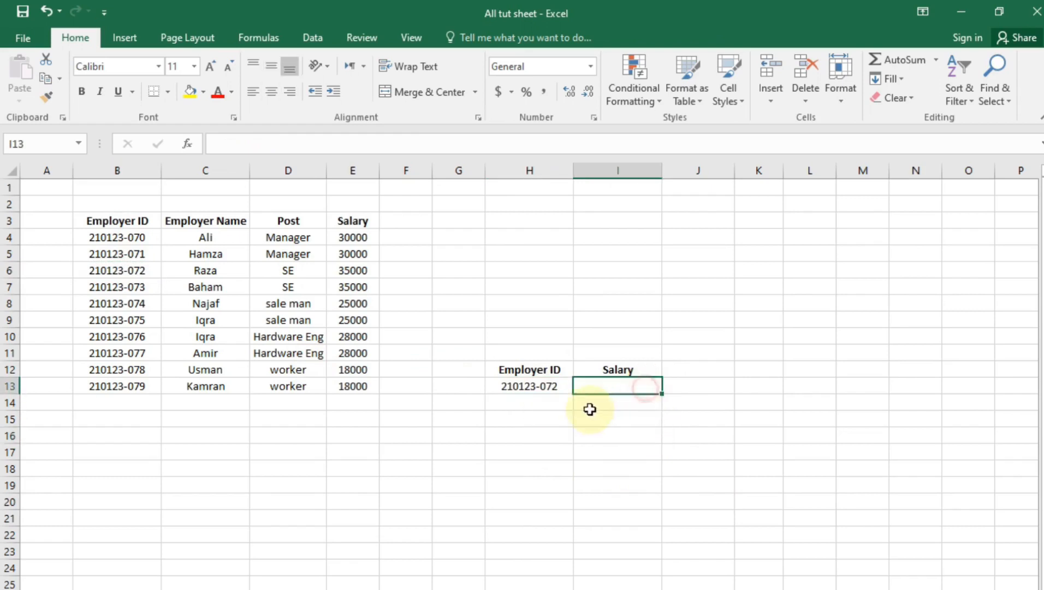
click(546, 389)
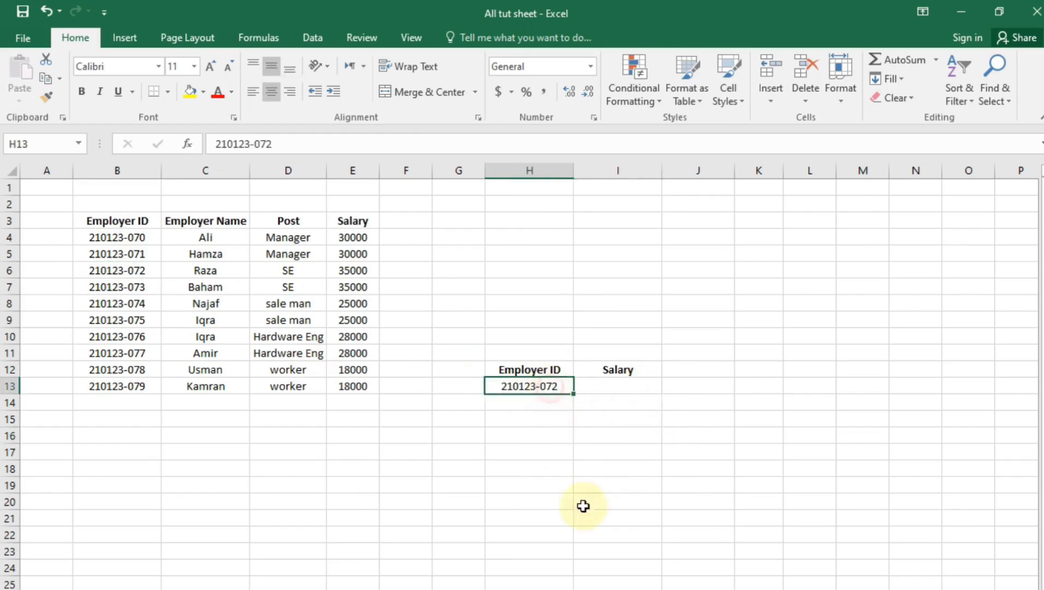
click(618, 395)
click(611, 382)
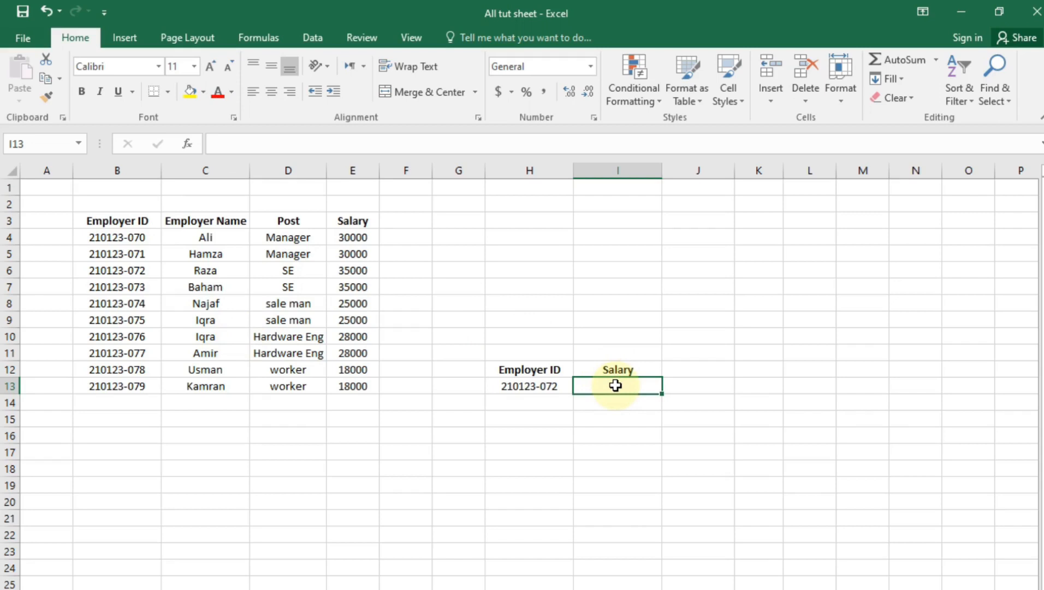
Enter =VLOOKUP(H13,$B$3:$E$13,4,0) in I13 to look up the salary
text(=)
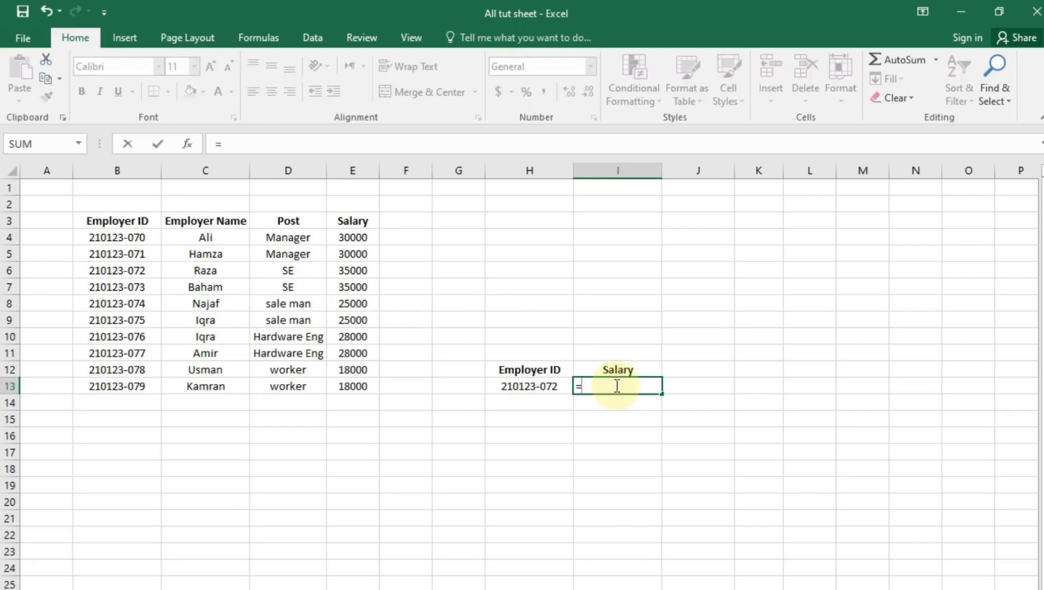
text(vl)
key(Tab)
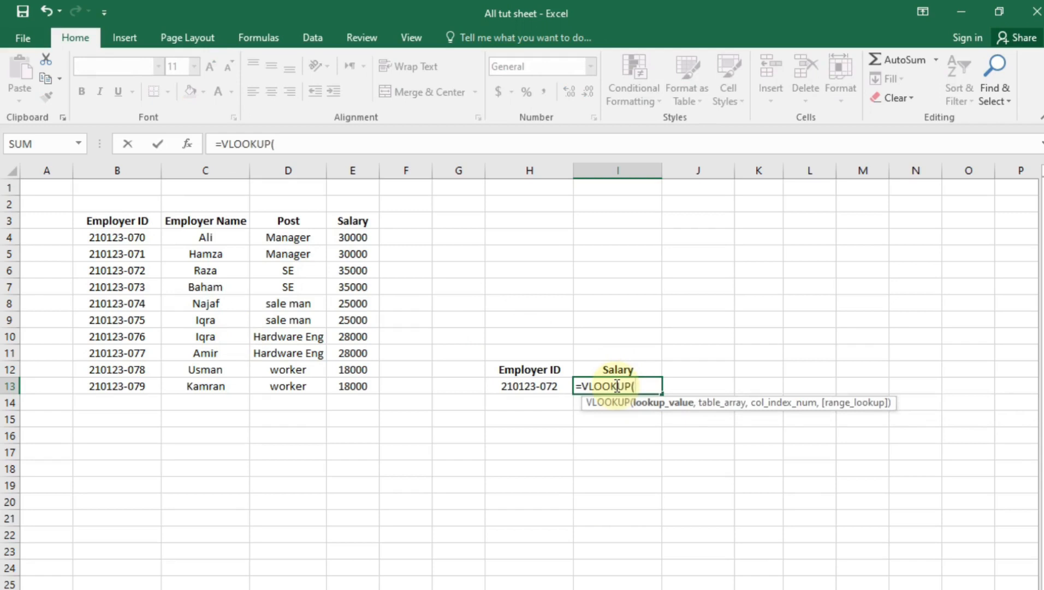
click(539, 386)
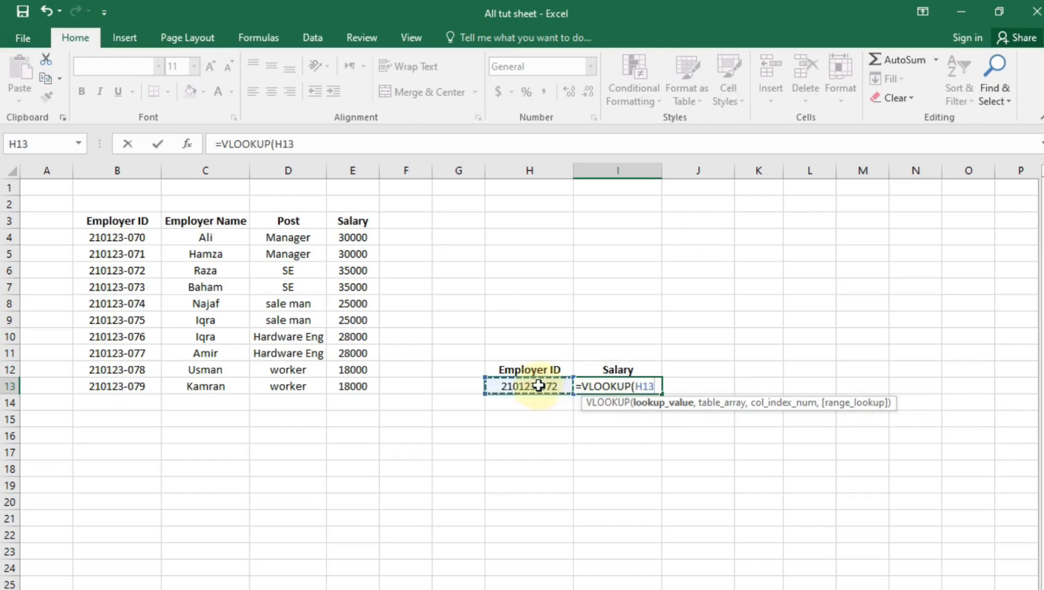
text(,)
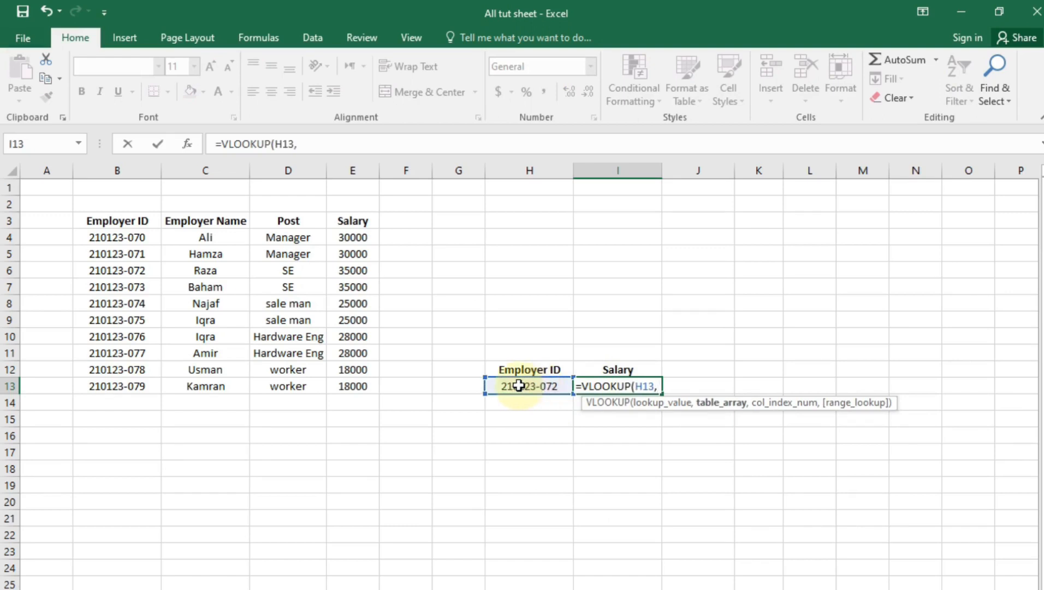
drag(94, 218, 347, 389)
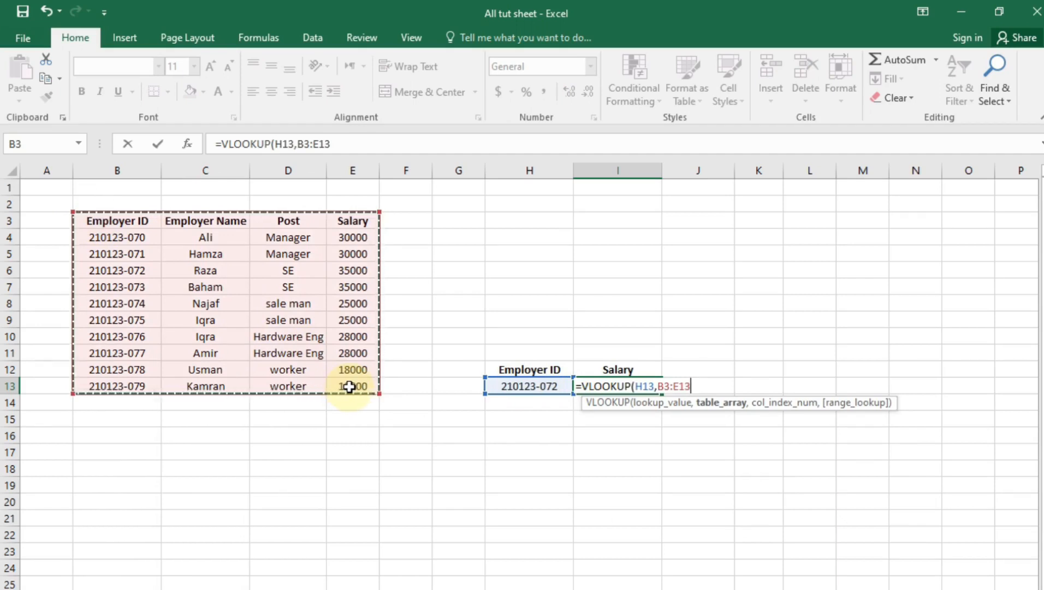
key(F4)
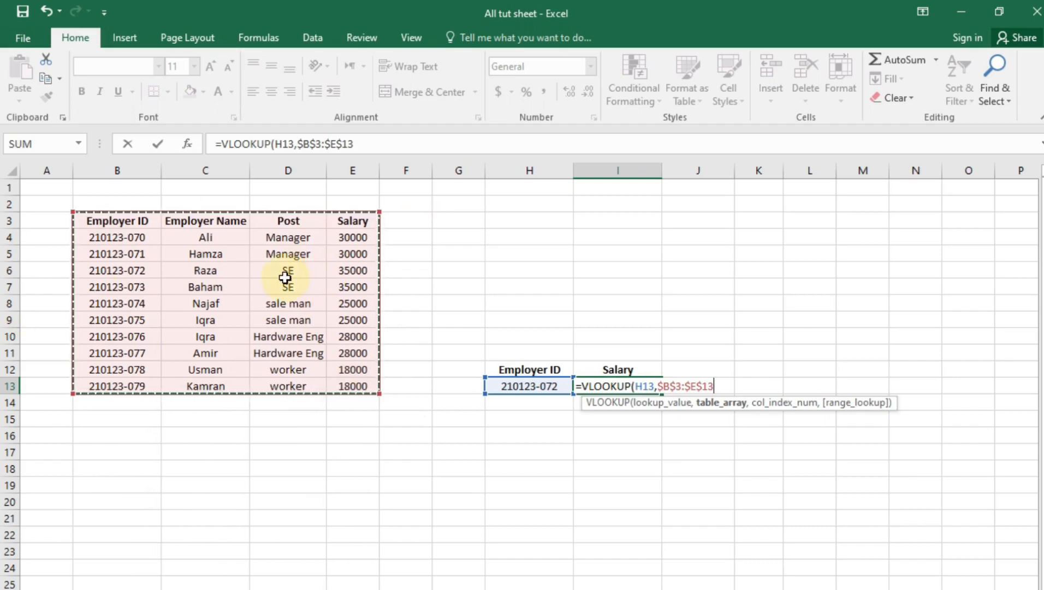
text(,4)
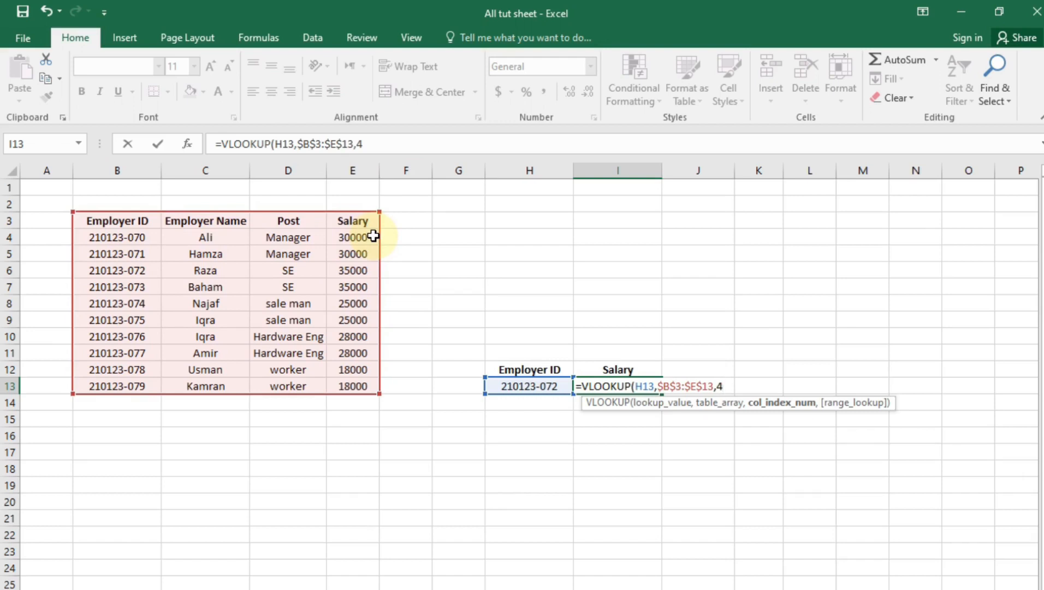
text(,)
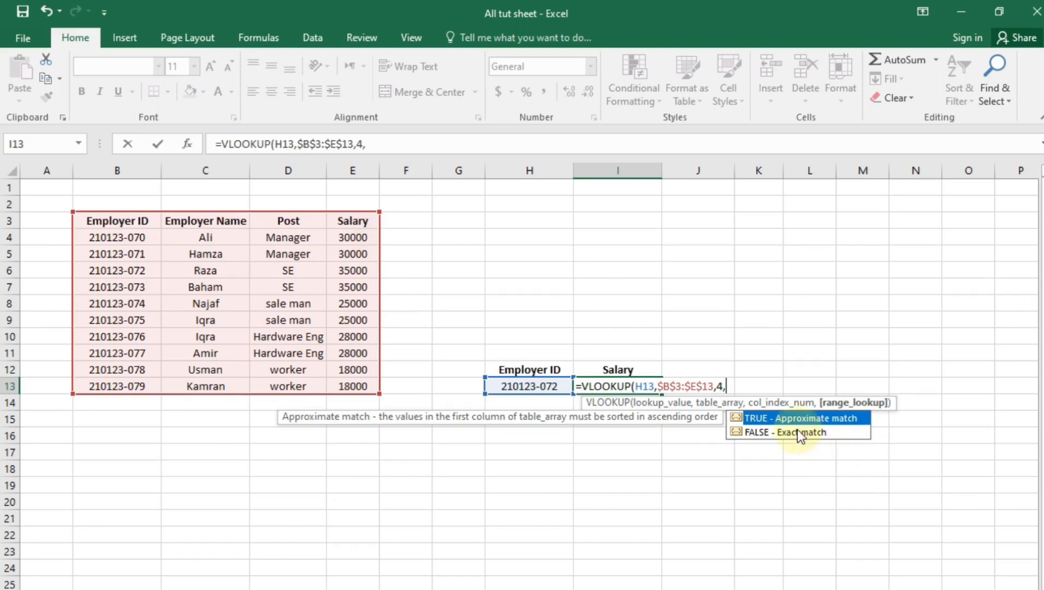
text(0)
key(Return)
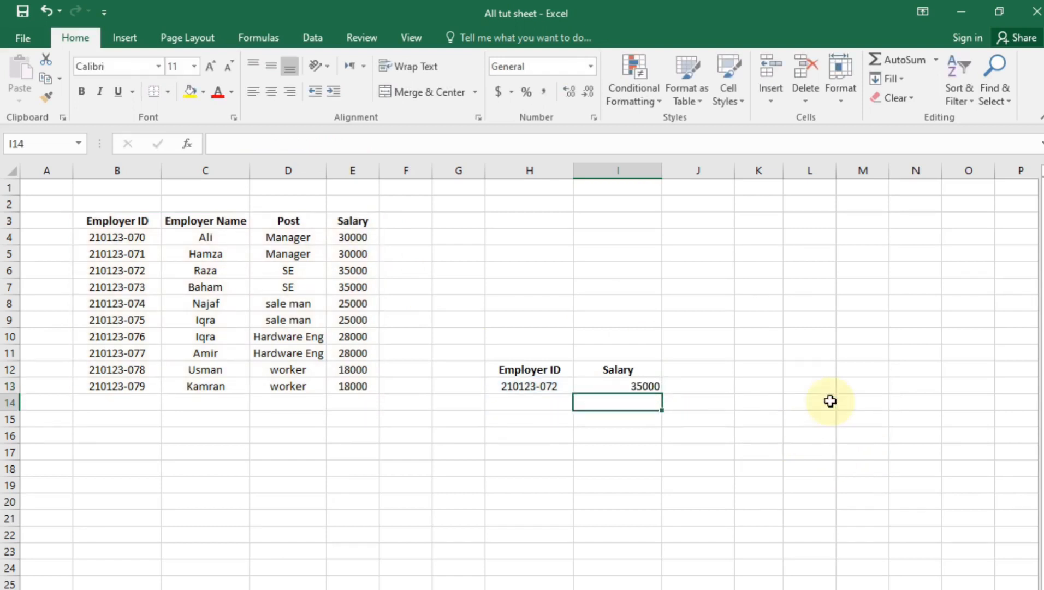
click(619, 387)
Copy the last employee's ID from B13 into H13, so the salary shows 18000
click(556, 387)
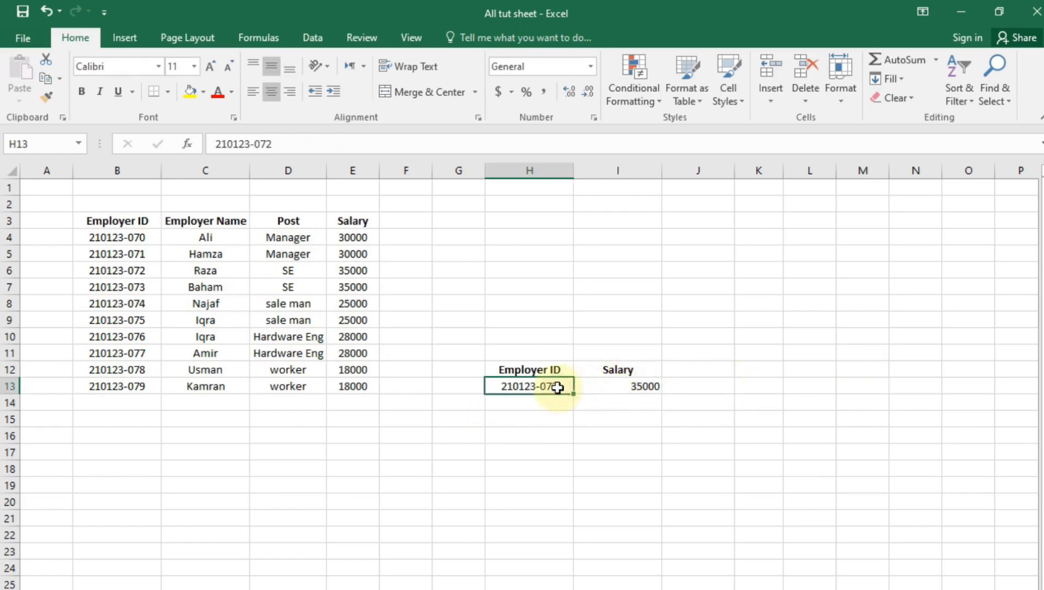
click(148, 389)
key(ctrl+c)
click(516, 399)
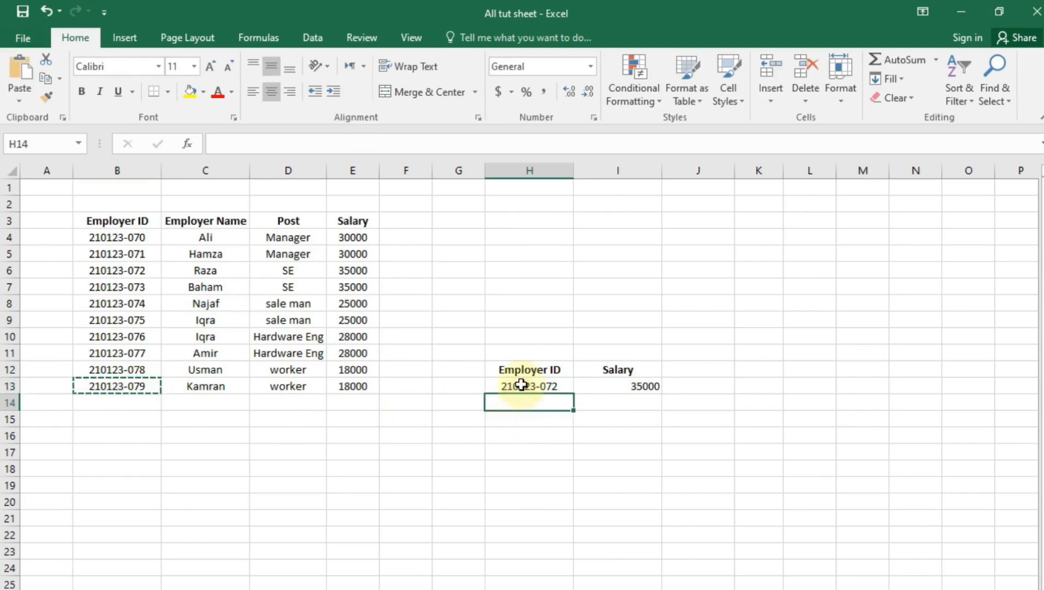
click(518, 382)
key(ctrl+v)
click(601, 485)
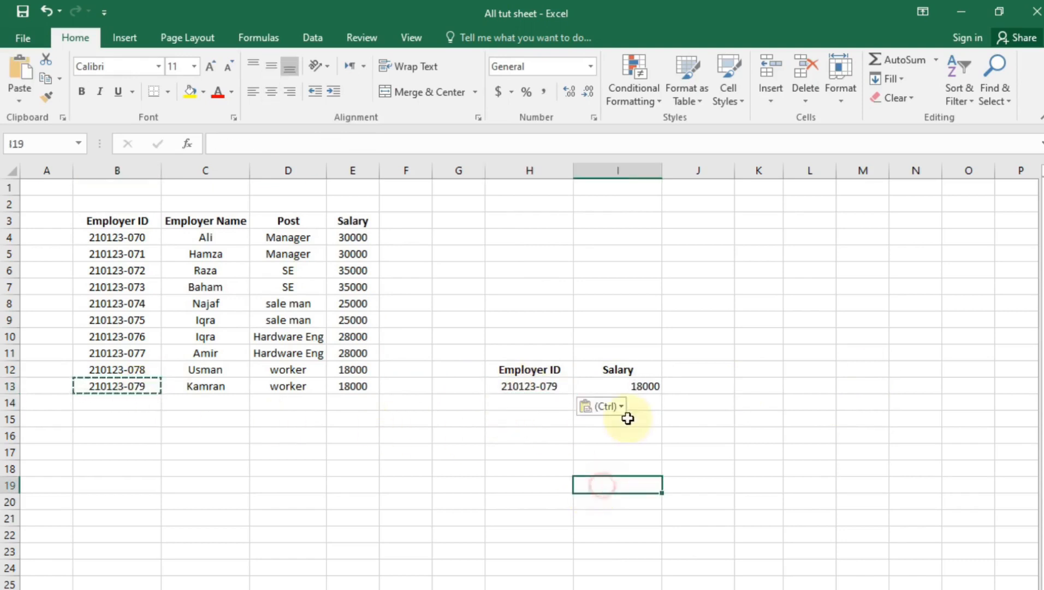
Copy the salary formula from I13 into J13
click(626, 387)
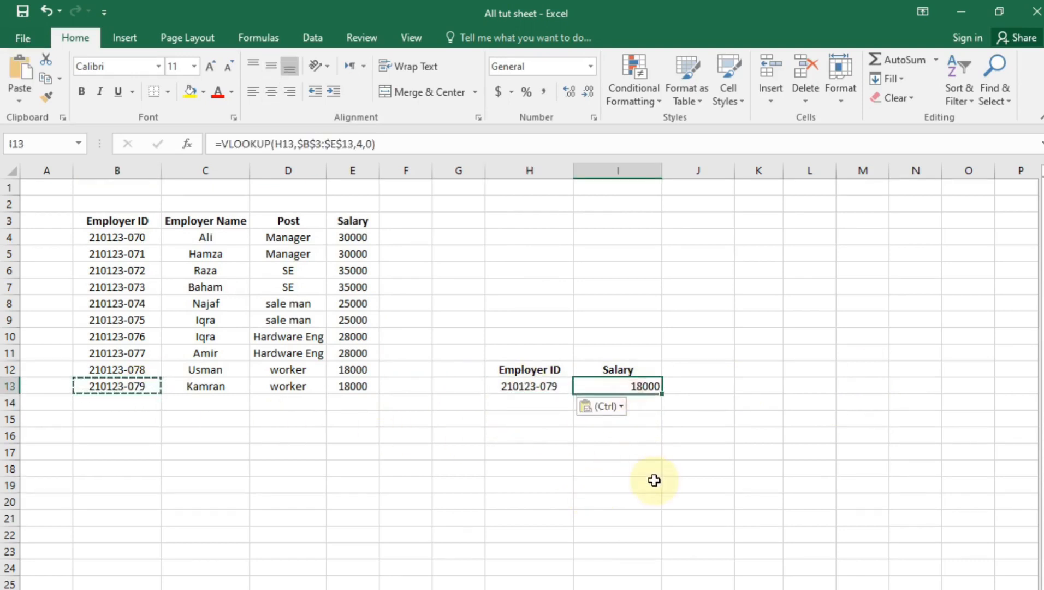
click(668, 435)
click(677, 369)
click(646, 385)
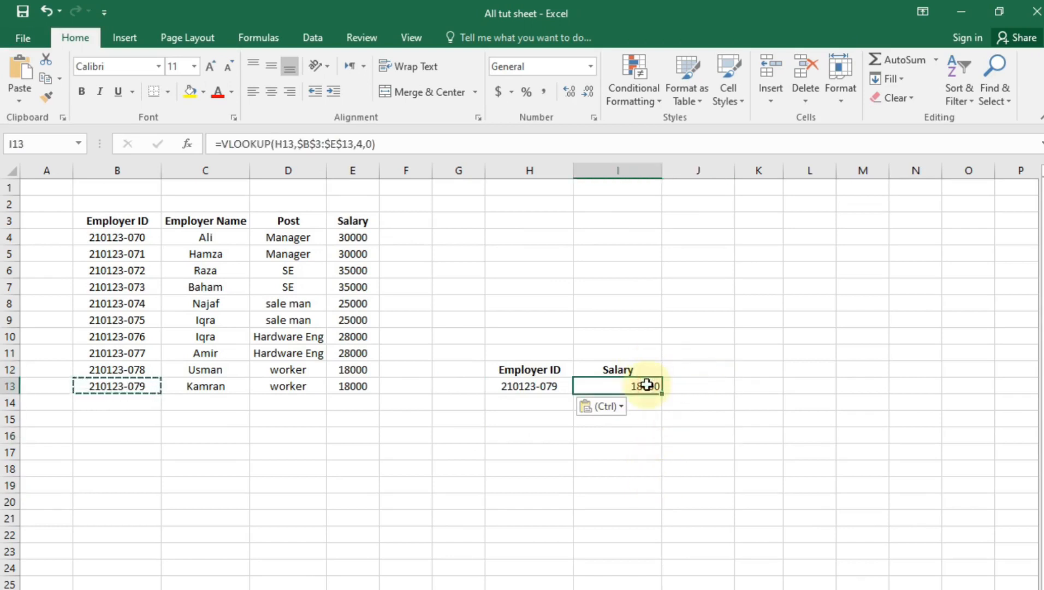
key(ctrl+c)
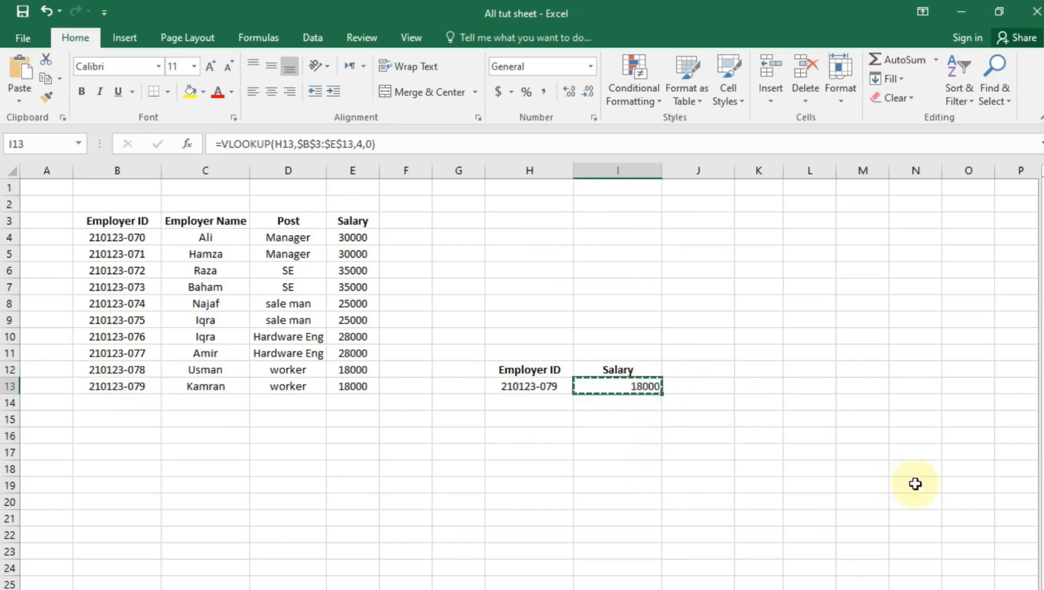
click(703, 384)
key(ctrl+v)
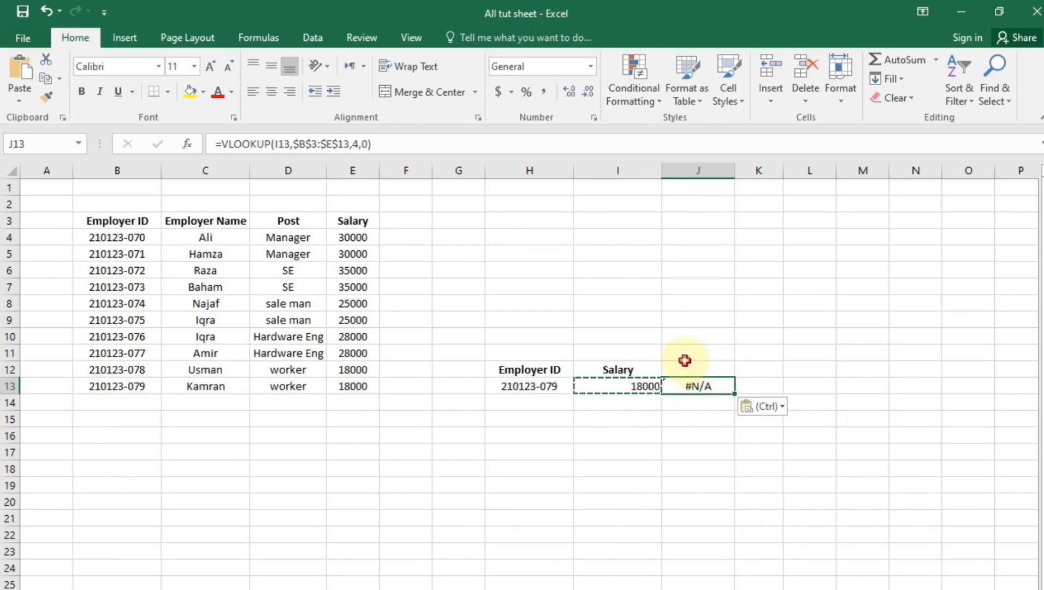
Type the heading 'post' in J12
click(691, 365)
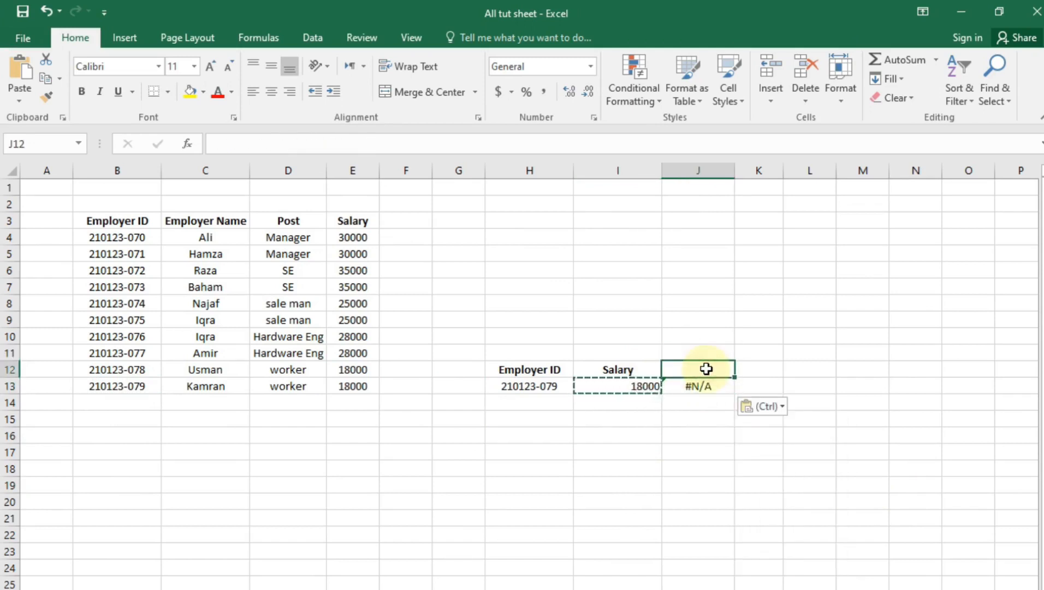
text(post)
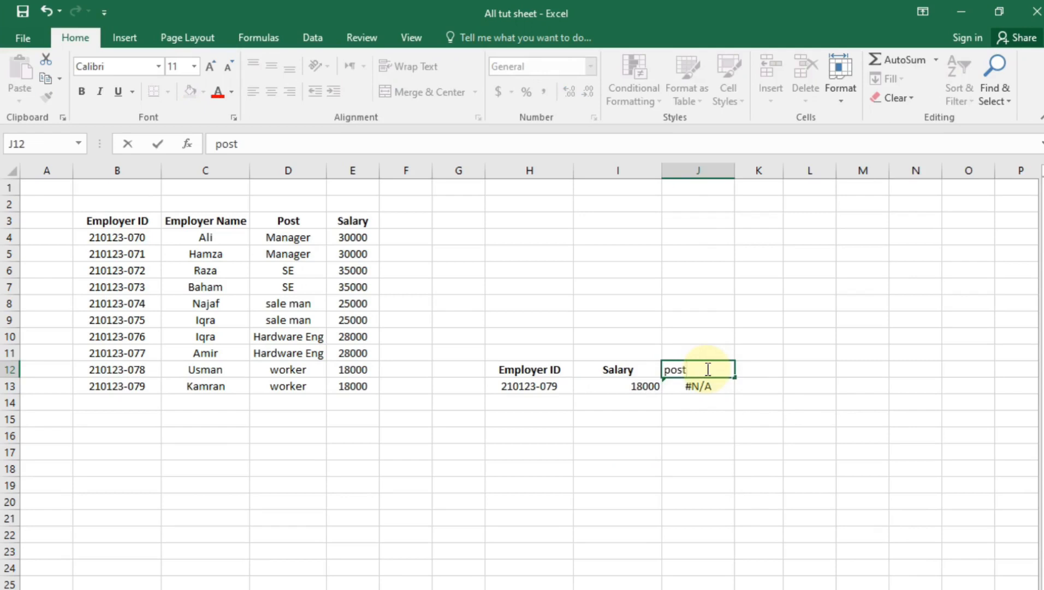
key(Return)
Edit J13's VLOOKUP to use H13 and column 3, returning 'worker'
double_click(704, 382)
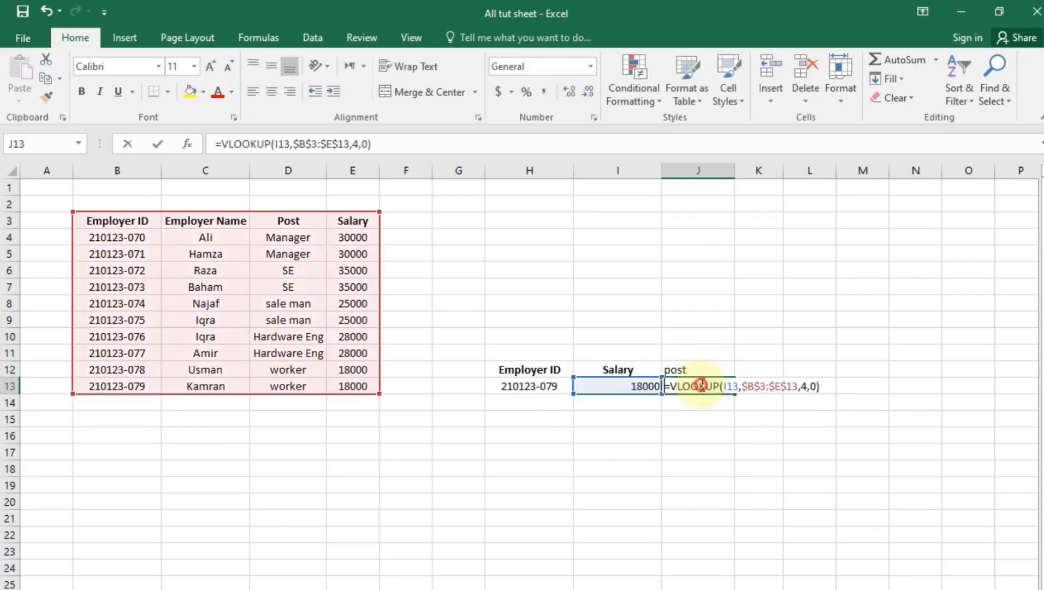
click(732, 387)
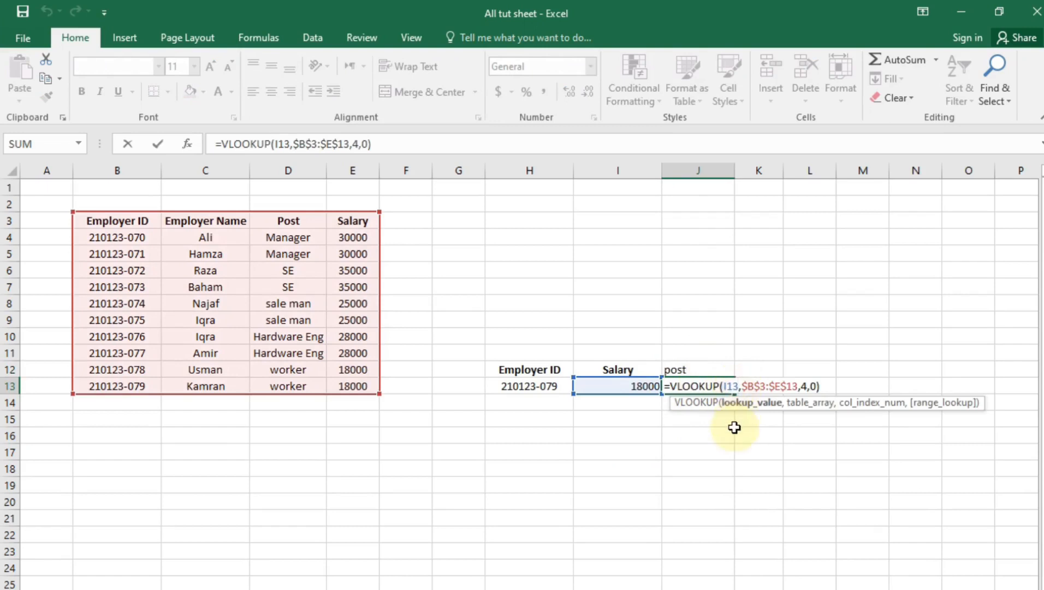
key(BackSpace)
key(BackSpace)
key(BackSpace)
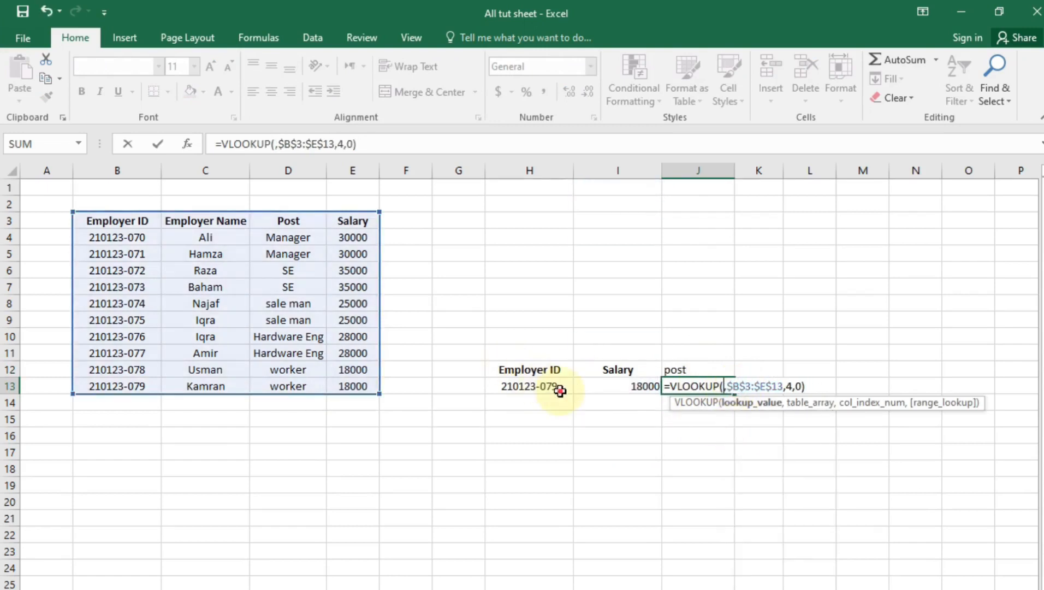
click(561, 391)
click(773, 387)
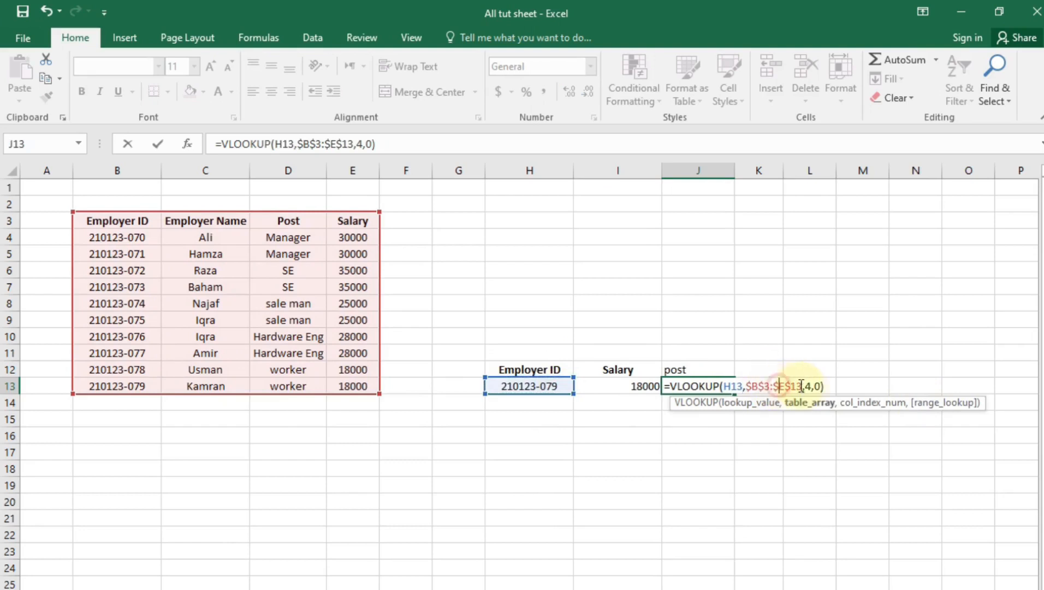
click(809, 386)
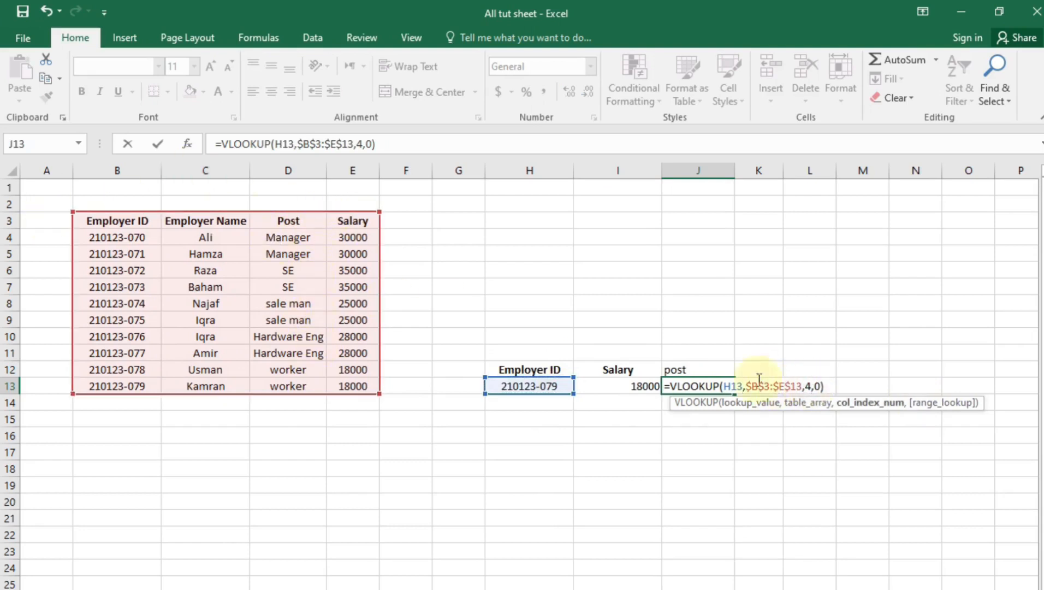
key(BackSpace)
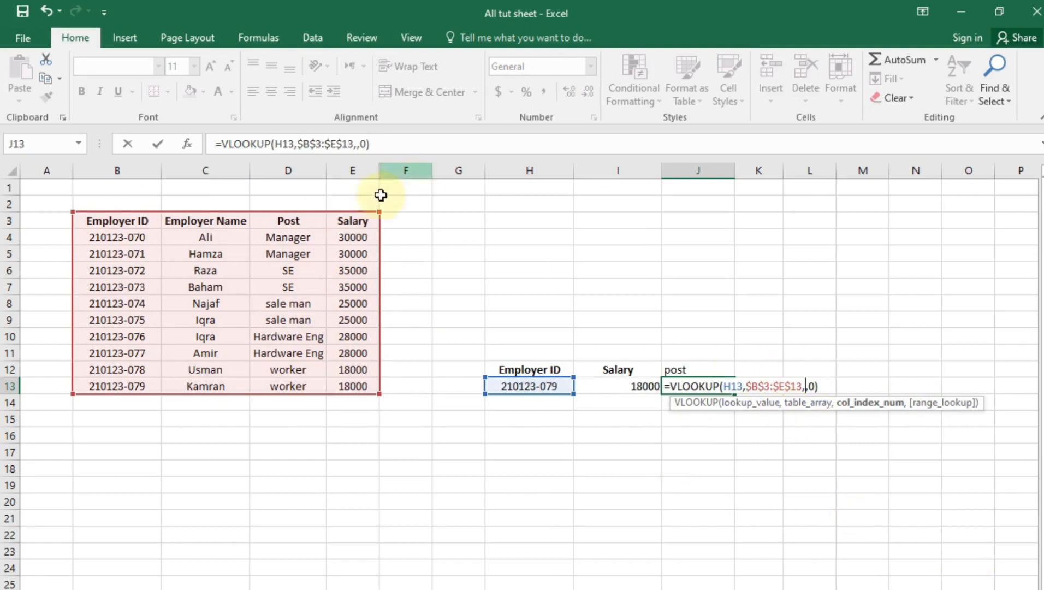
text(3)
key(Return)
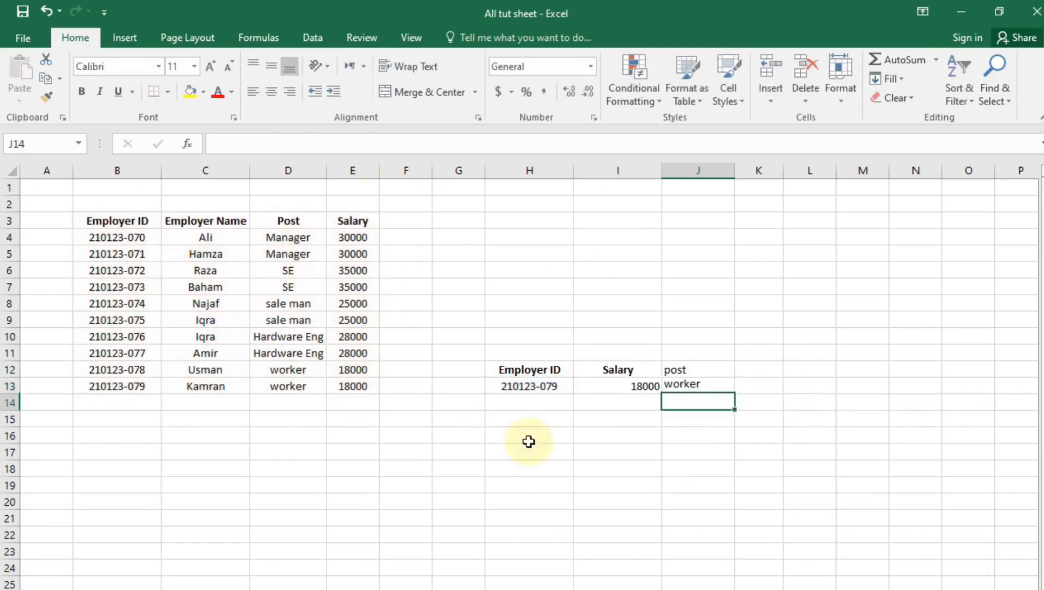
click(716, 389)
Paste ID 210123-076 from B10 into H13, so the lookups show 28000 and Hardware Eng
click(314, 388)
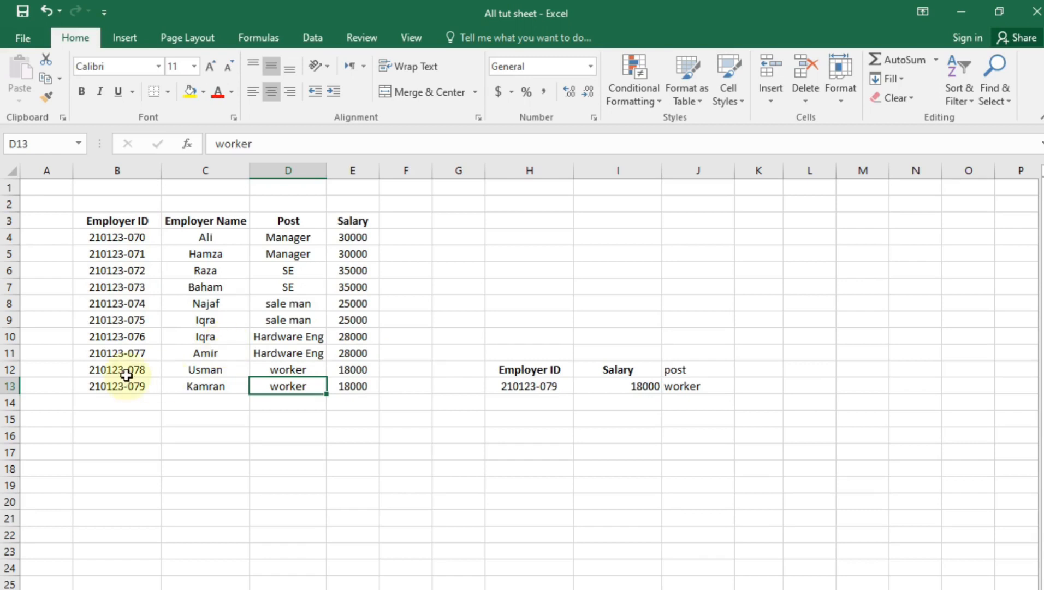
click(134, 339)
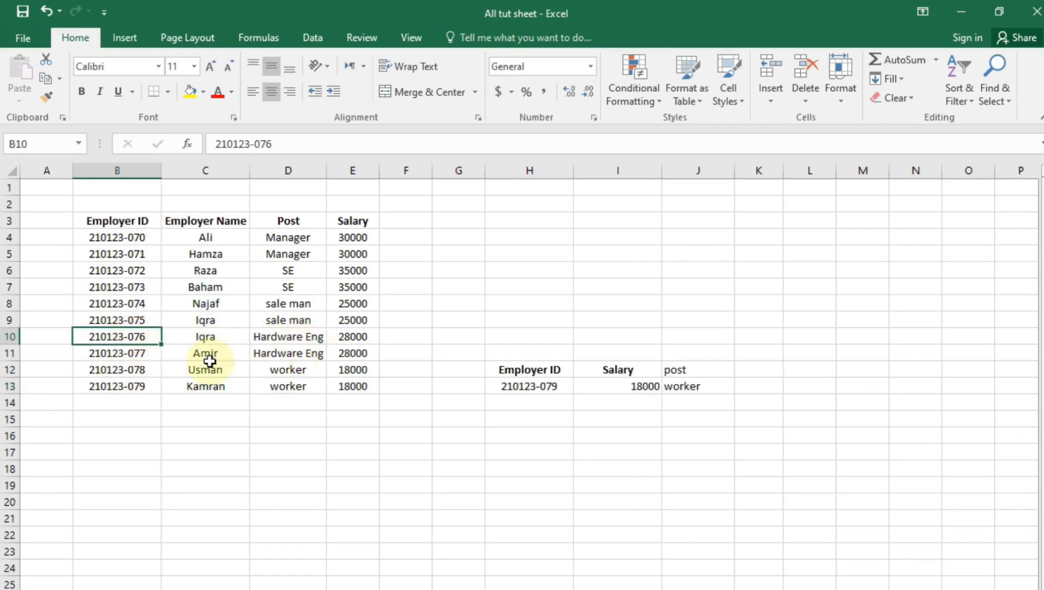
key(ctrl+c)
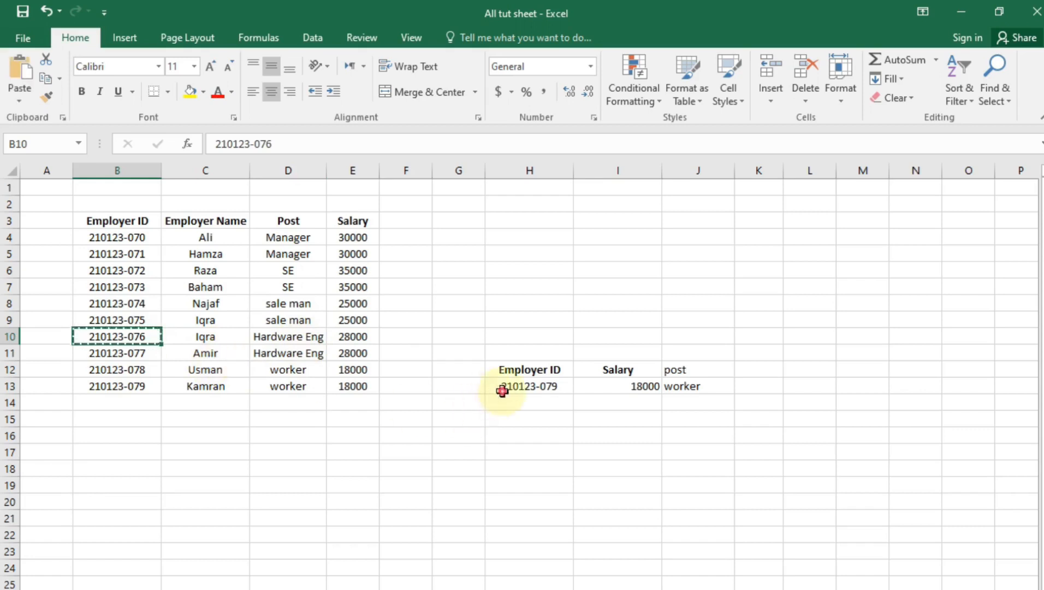
click(504, 389)
key(ctrl+v)
click(530, 447)
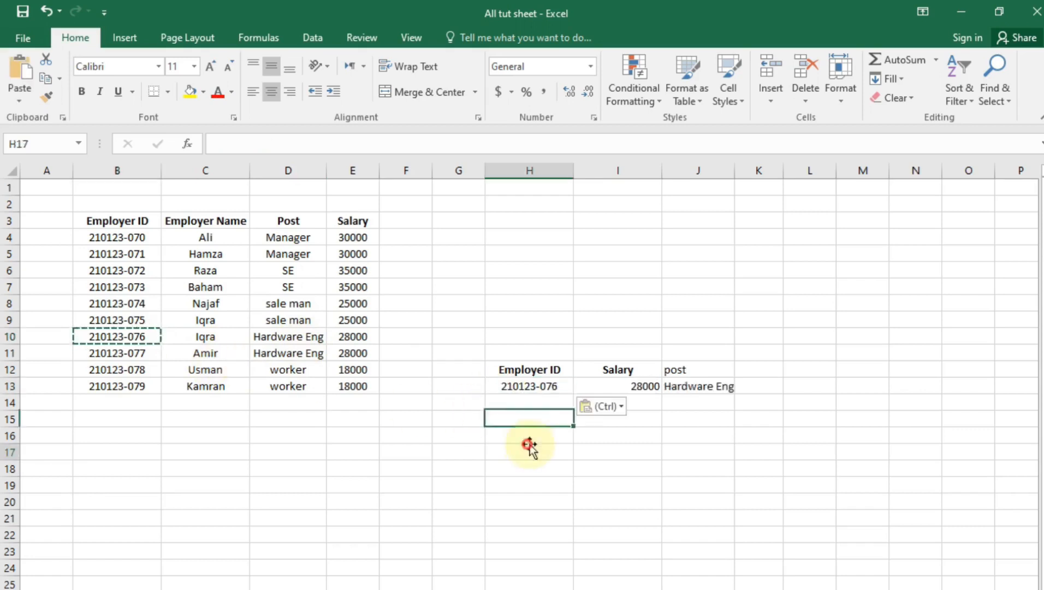
click(635, 387)
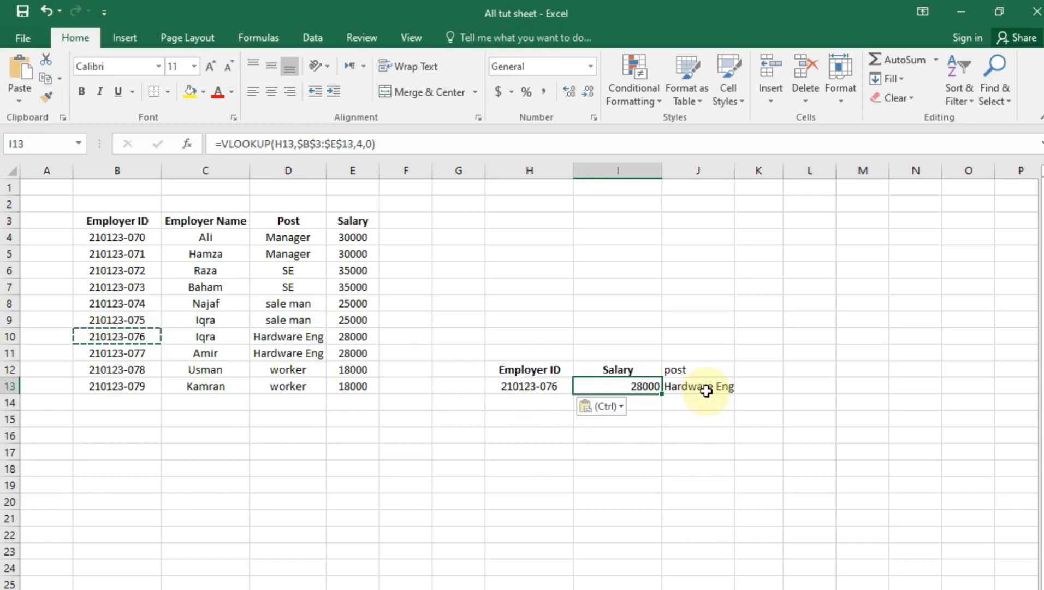
click(706, 445)
click(623, 465)
click(459, 589)
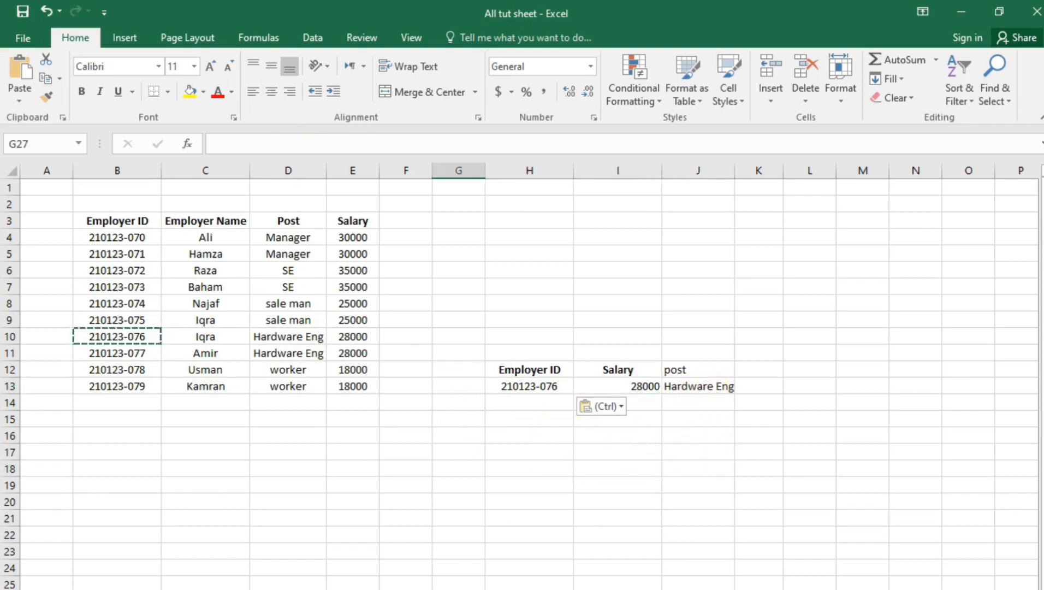
click(398, 497)
click(471, 356)
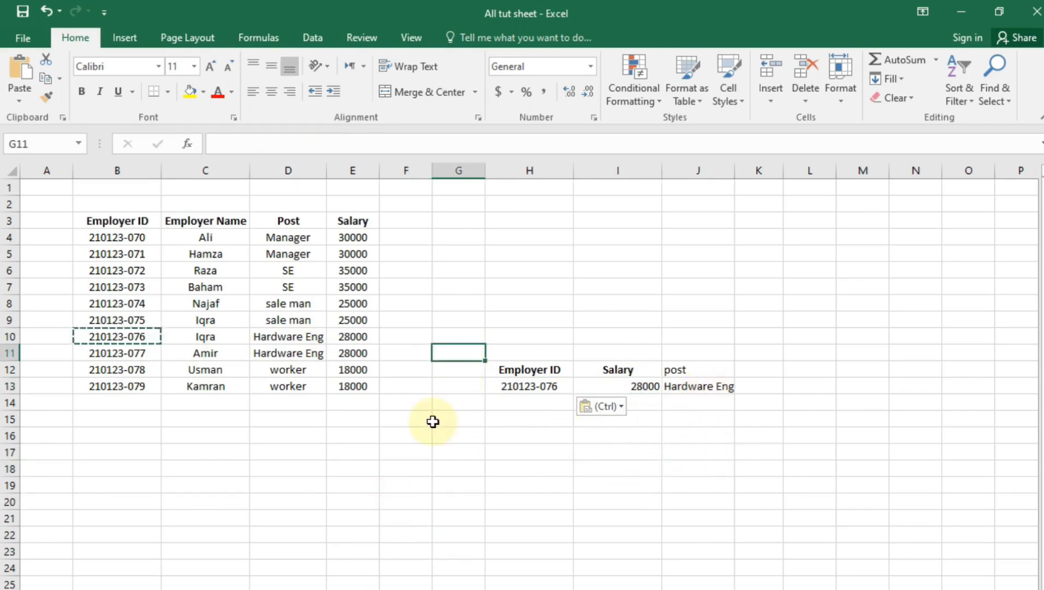
click(411, 417)
key(Escape)
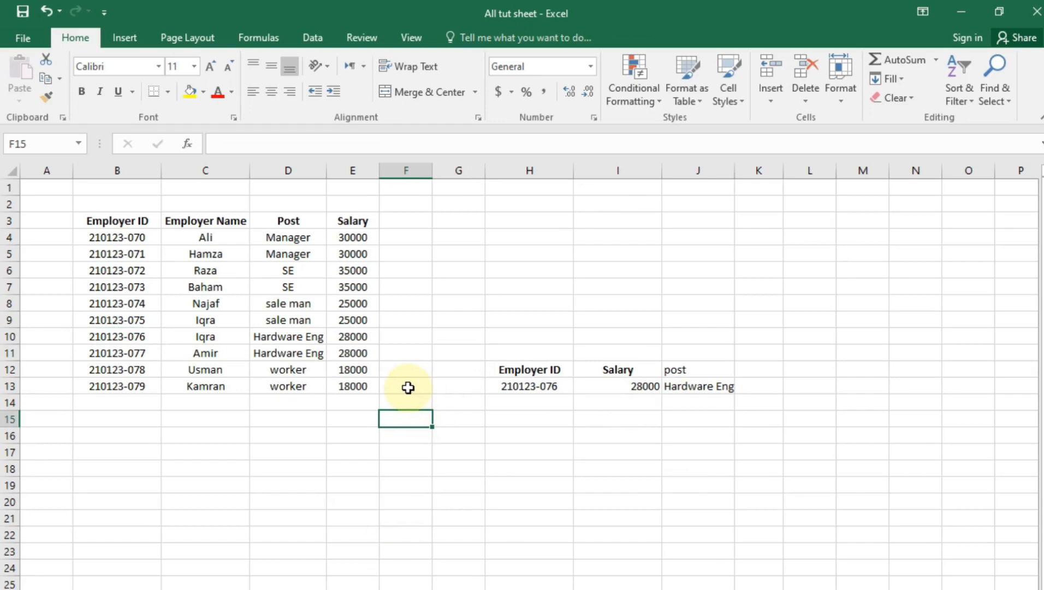
Copy the lookup block H11:J14 and paste it at D10 on the blank sheet
click(426, 589)
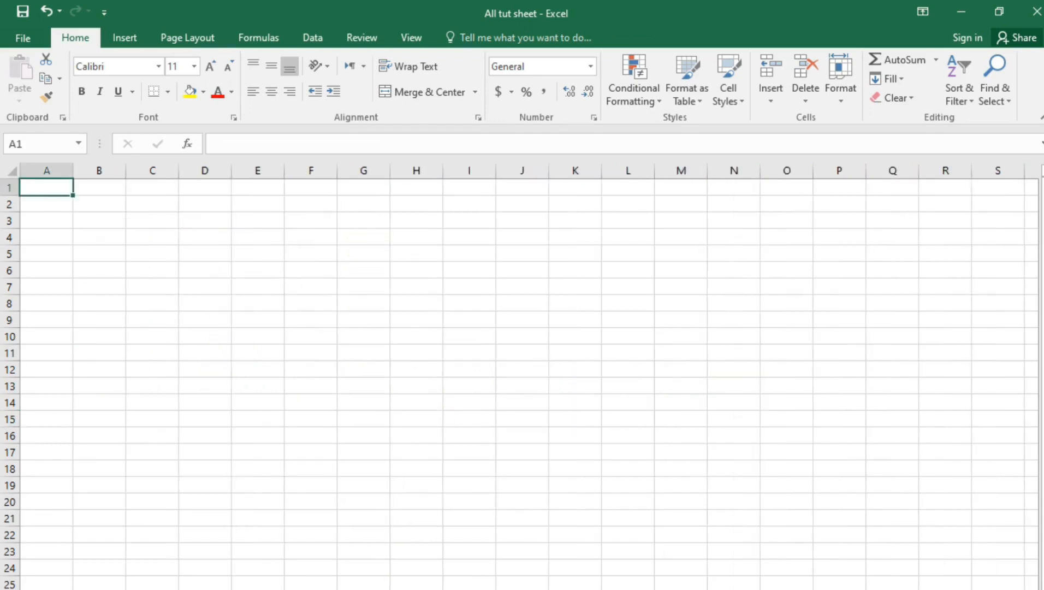
click(404, 589)
drag(737, 397, 720, 387)
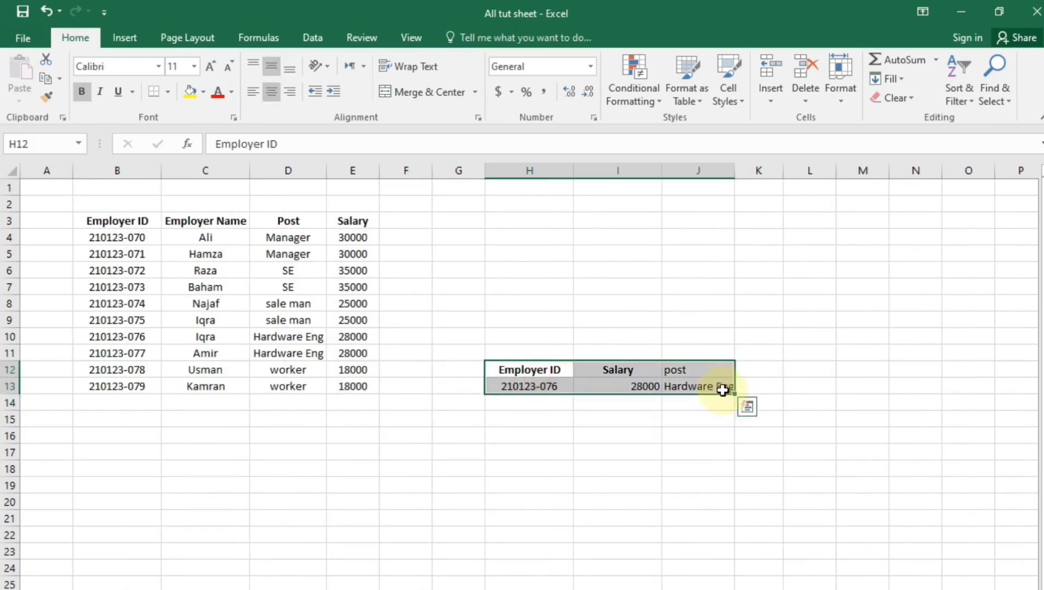
key(ctrl+q)
drag(530, 352, 714, 402)
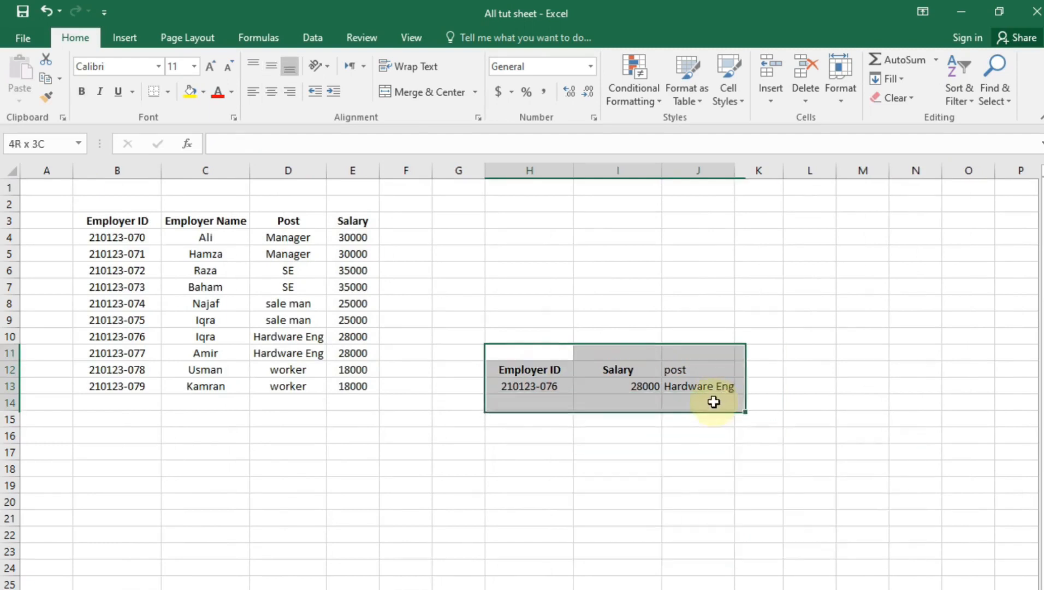
key(ctrl+c)
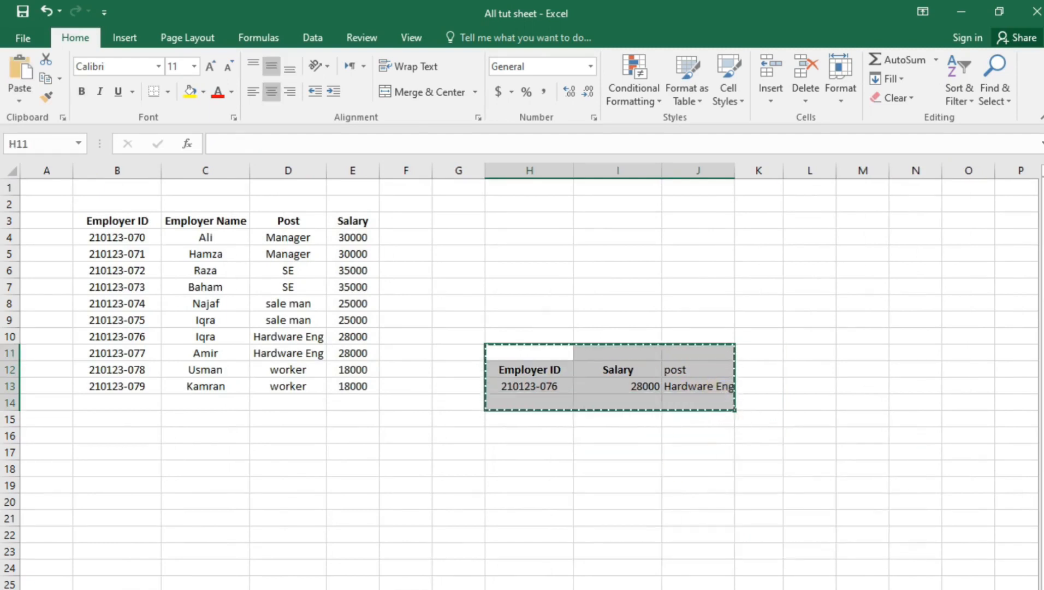
click(191, 588)
click(201, 338)
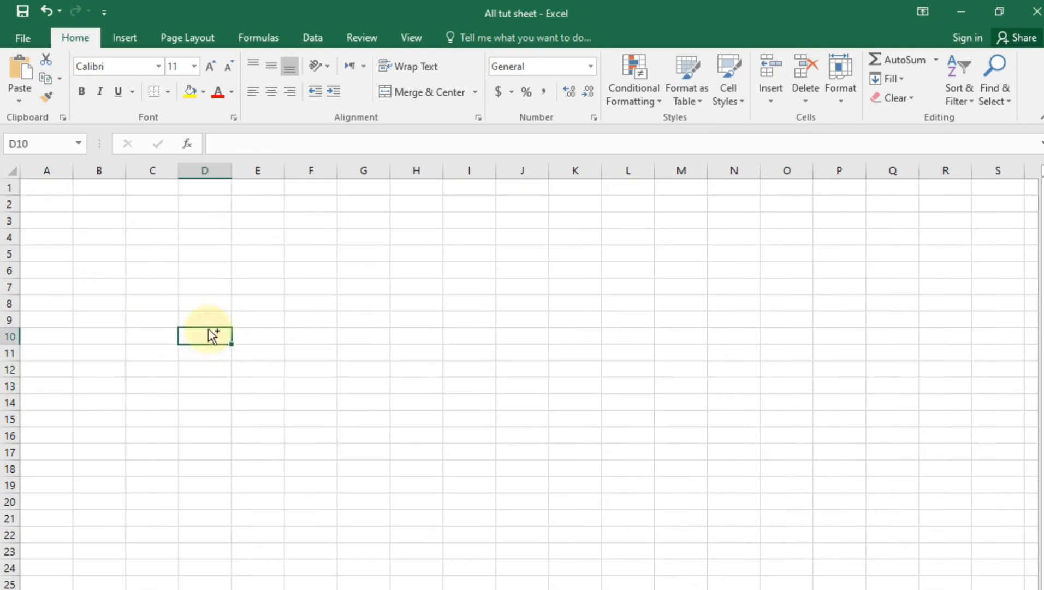
key(ctrl+v)
click(263, 483)
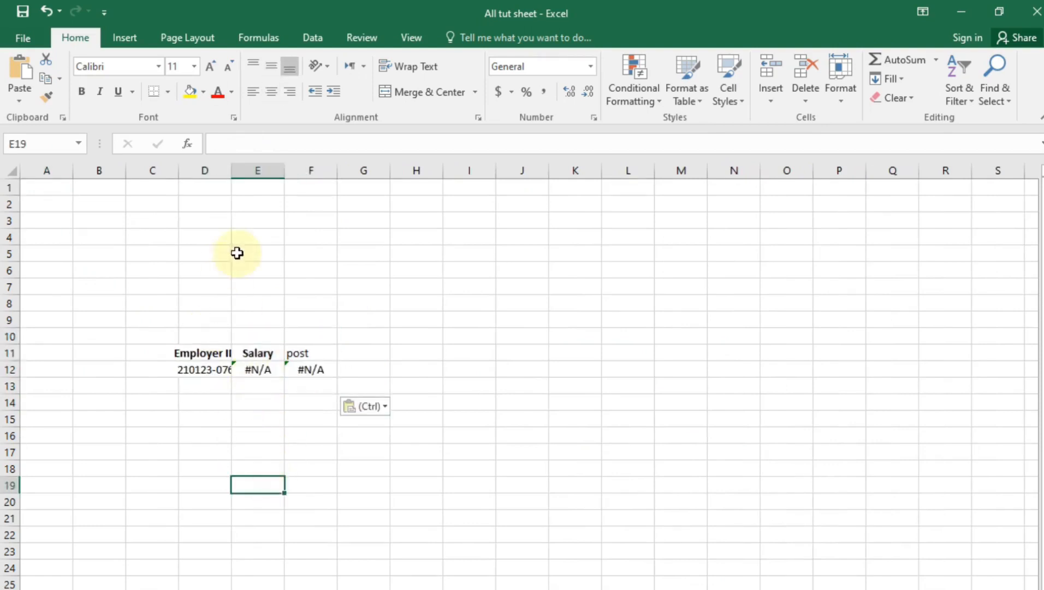
Widen columns D and F, delete the post cells and clear E12's salary formula
drag(235, 168, 451, 196)
drag(390, 298, 457, 474)
key(Delete)
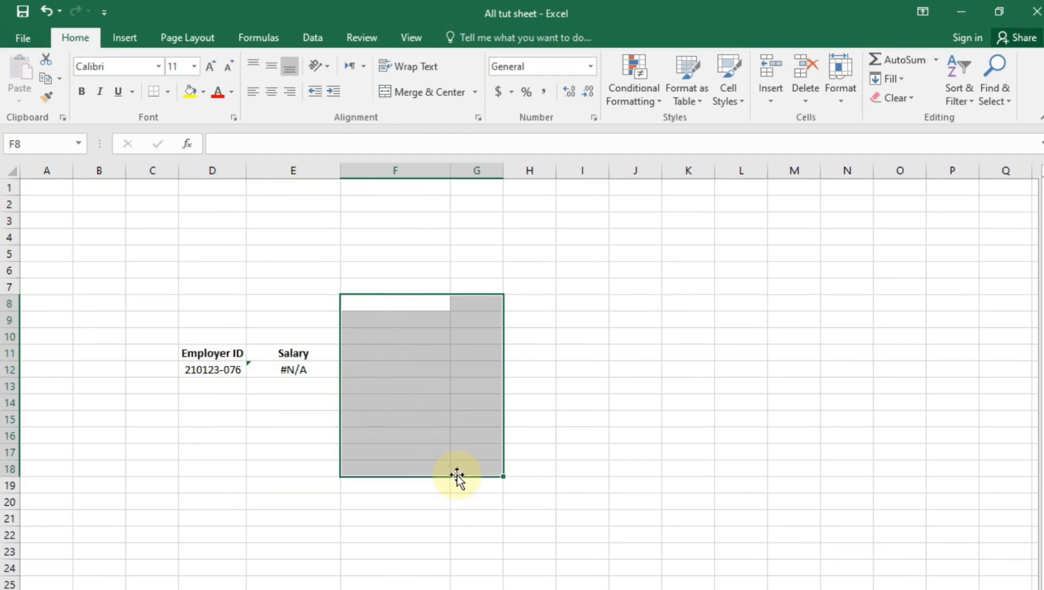
double_click(265, 371)
key(Escape)
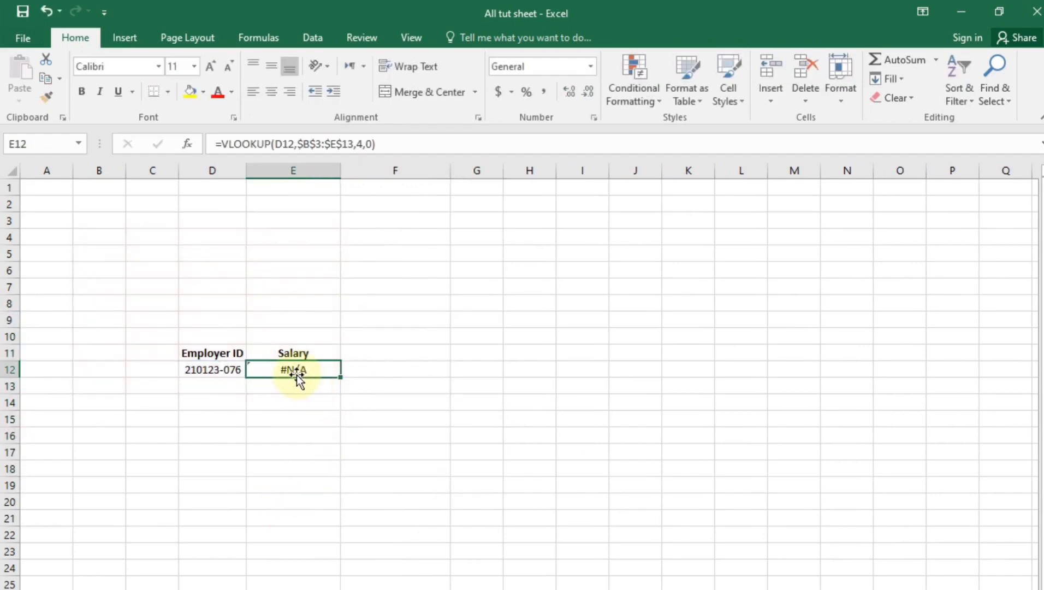
key(Delete)
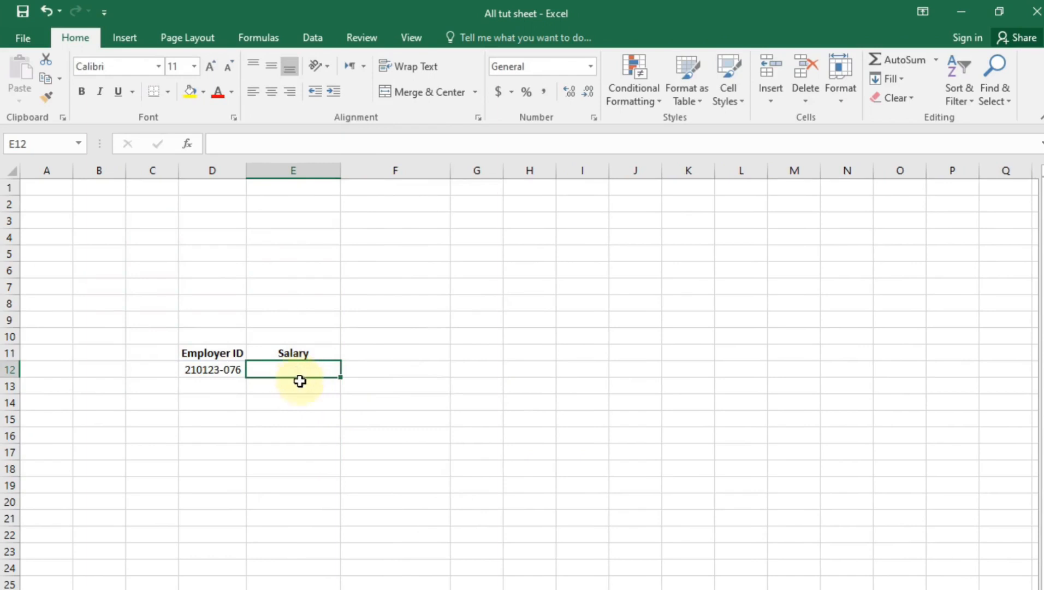
Enter =VLOOKUP(D12,'tut 7'!$B$3:$E$13,4,0) in E12, returning salary 28000
text(=vl)
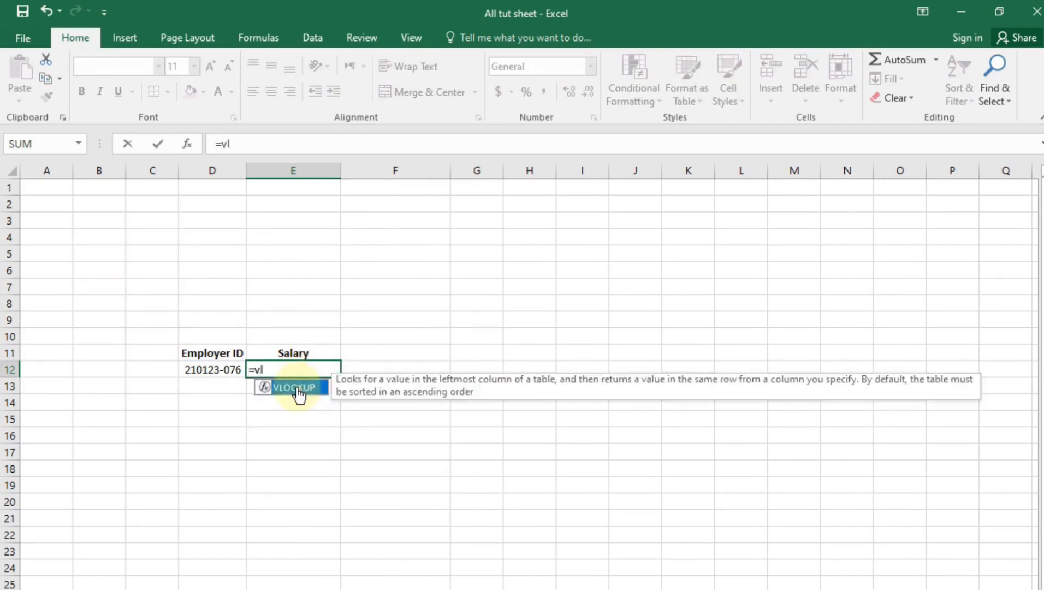
key(Tab)
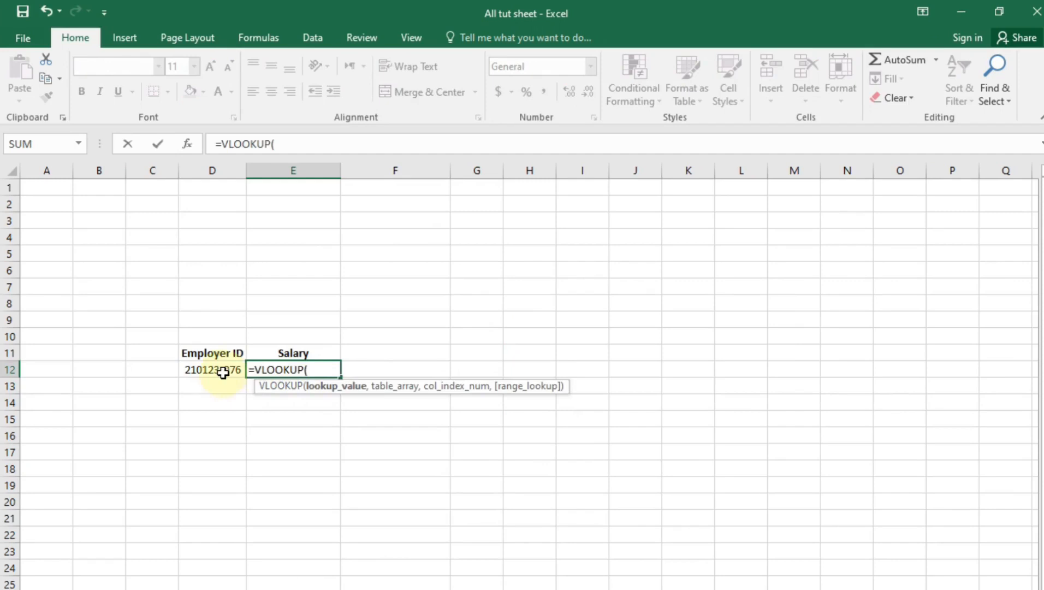
click(200, 373)
text(,)
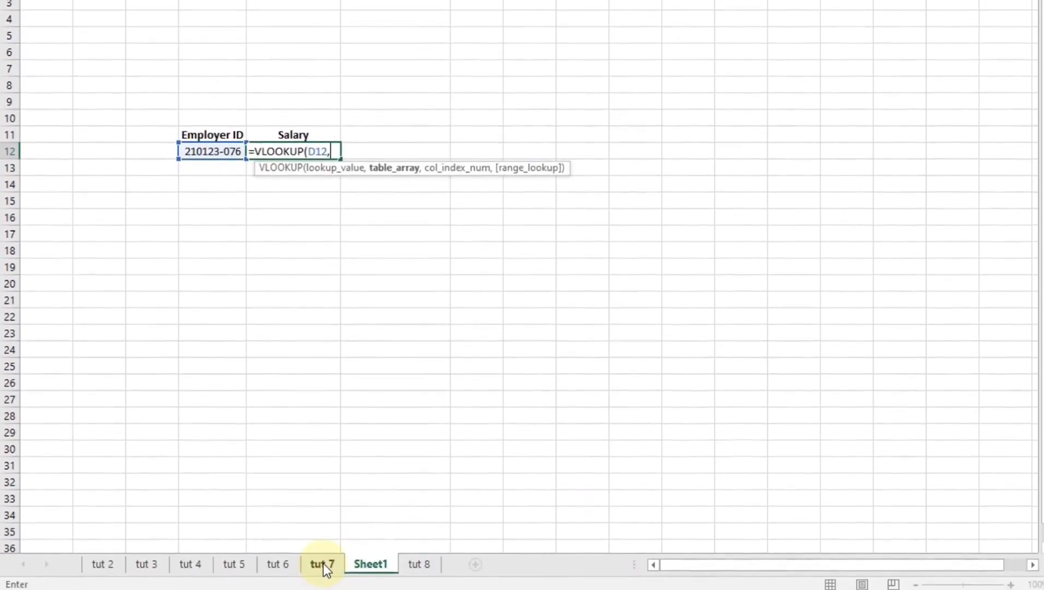
click(323, 565)
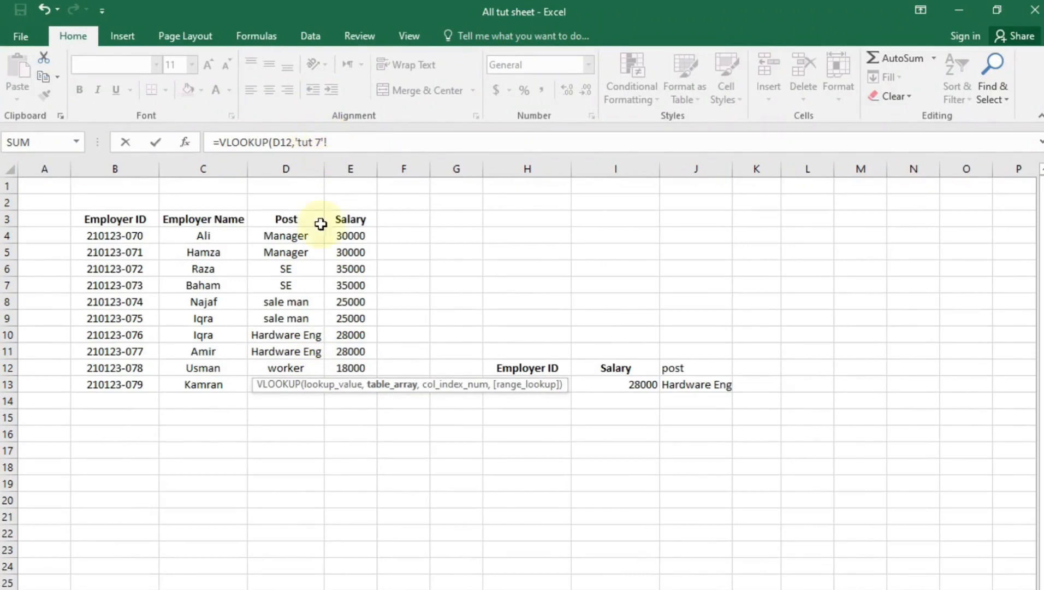
drag(108, 216, 346, 386)
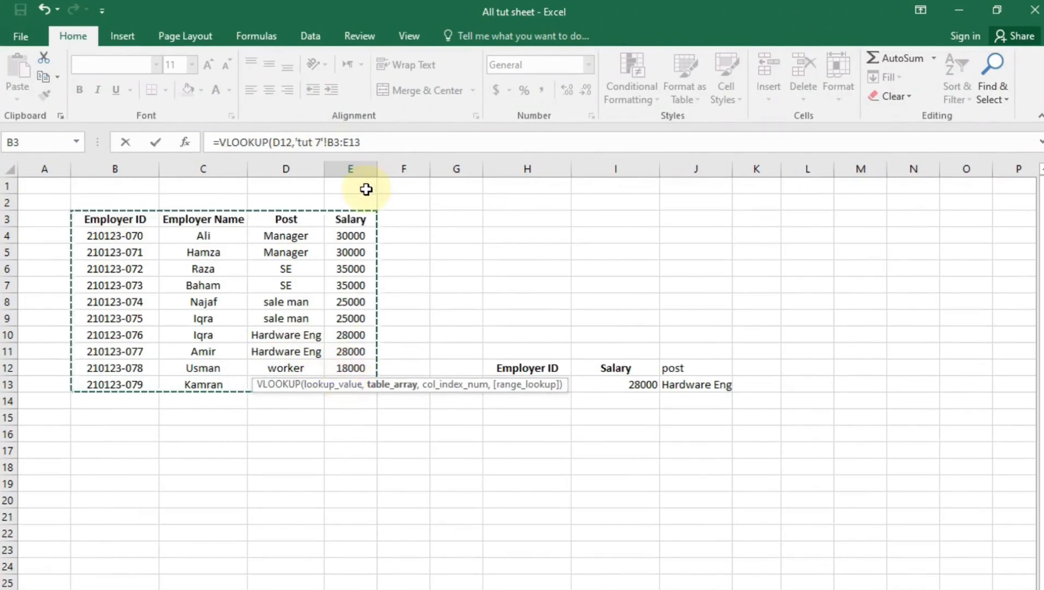
key(F4)
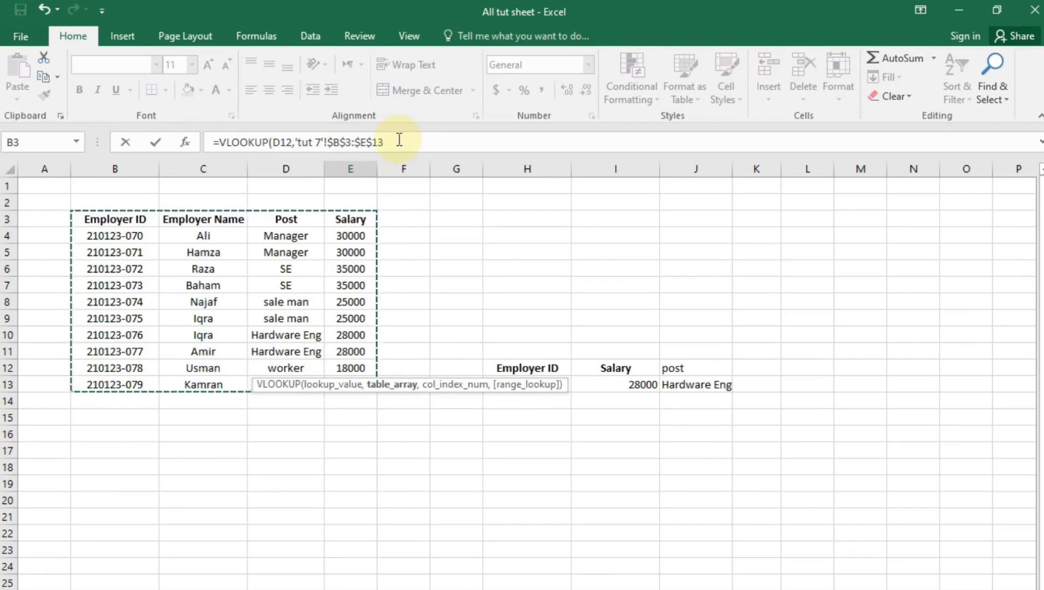
text(,)
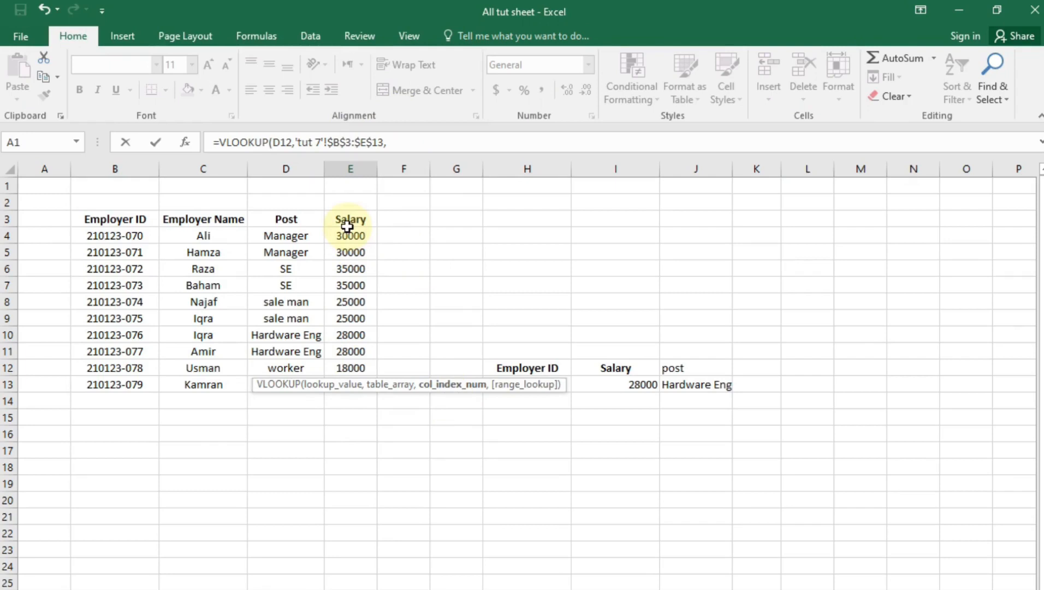
text(4,)
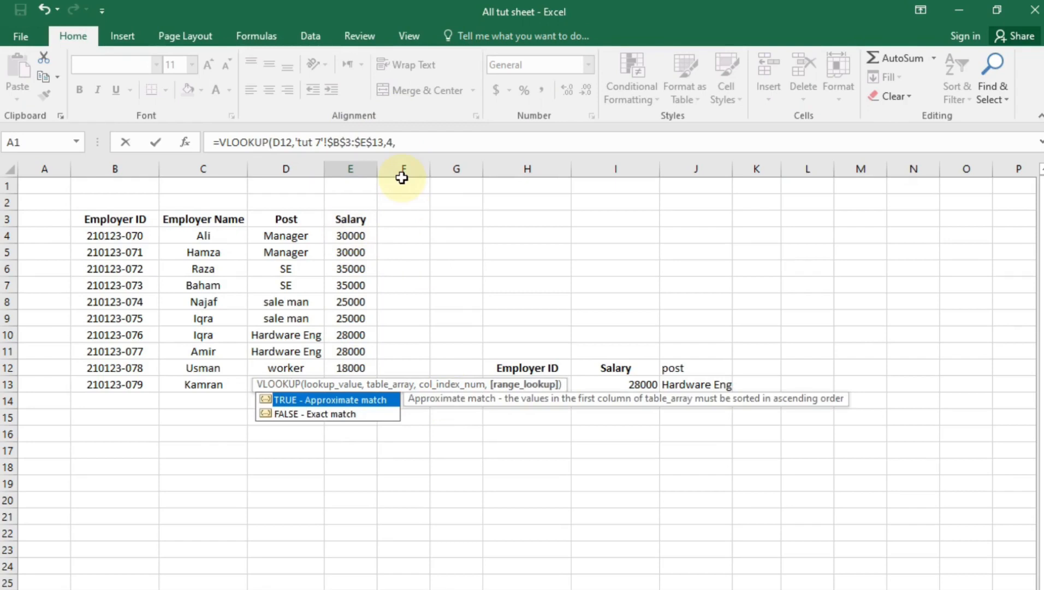
text(0)
key(Return)
Review the salary result and the D9:F12 lookup block
click(323, 368)
click(316, 350)
drag(210, 319, 402, 369)
click(331, 535)
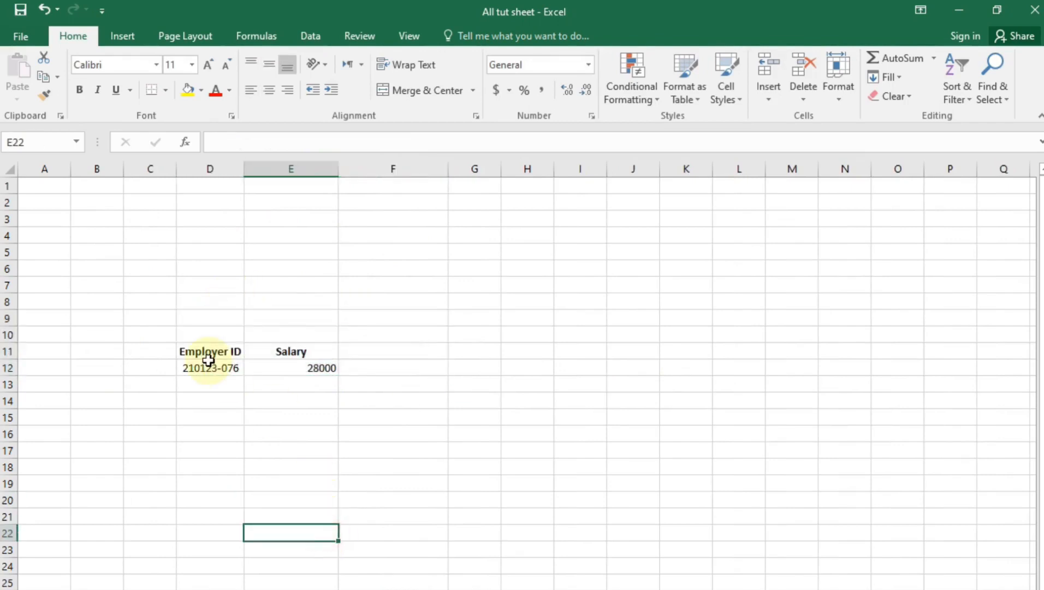
click(228, 433)
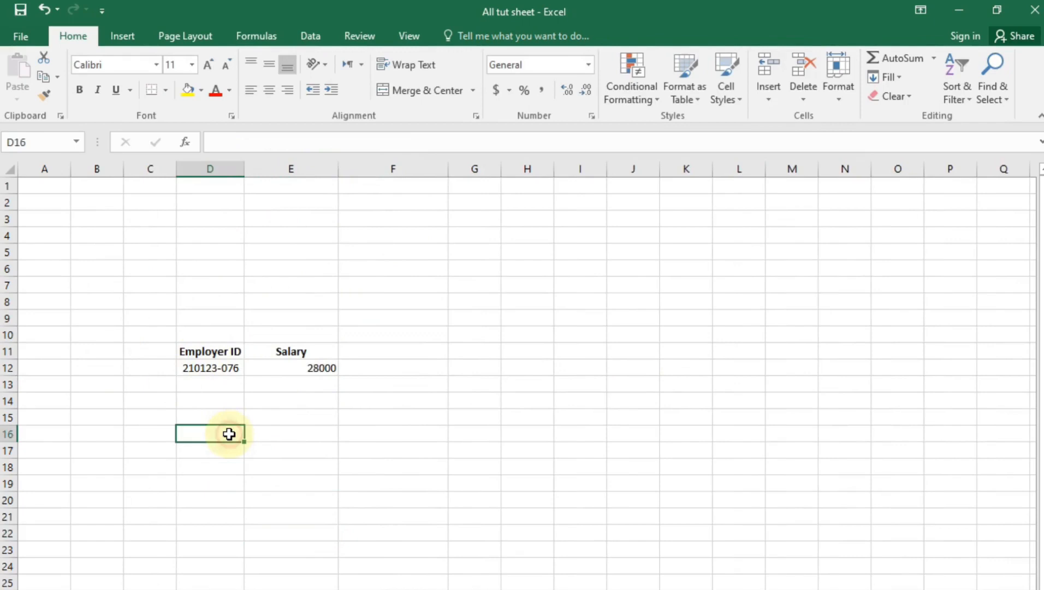
Total the tut 7 salaries E4:E13 in E15 with =SUM, giving 272000
click(307, 420)
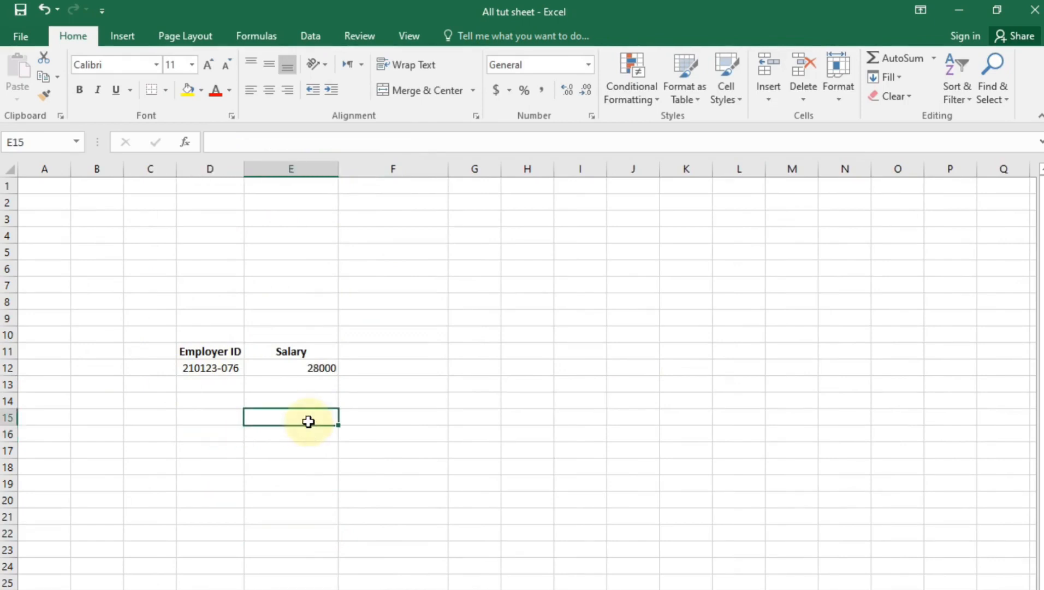
text(=)
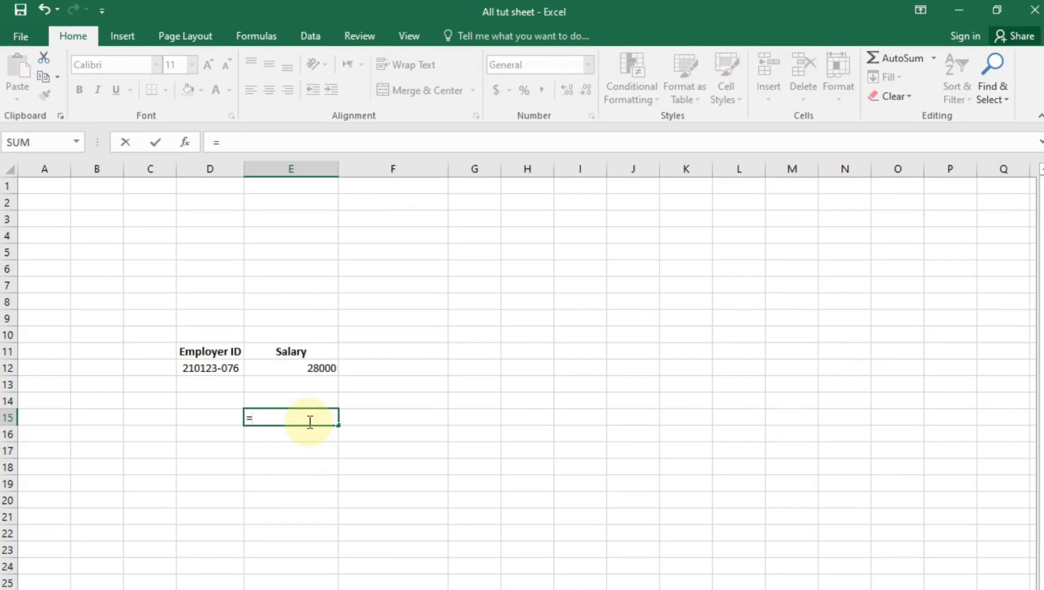
text(sum()
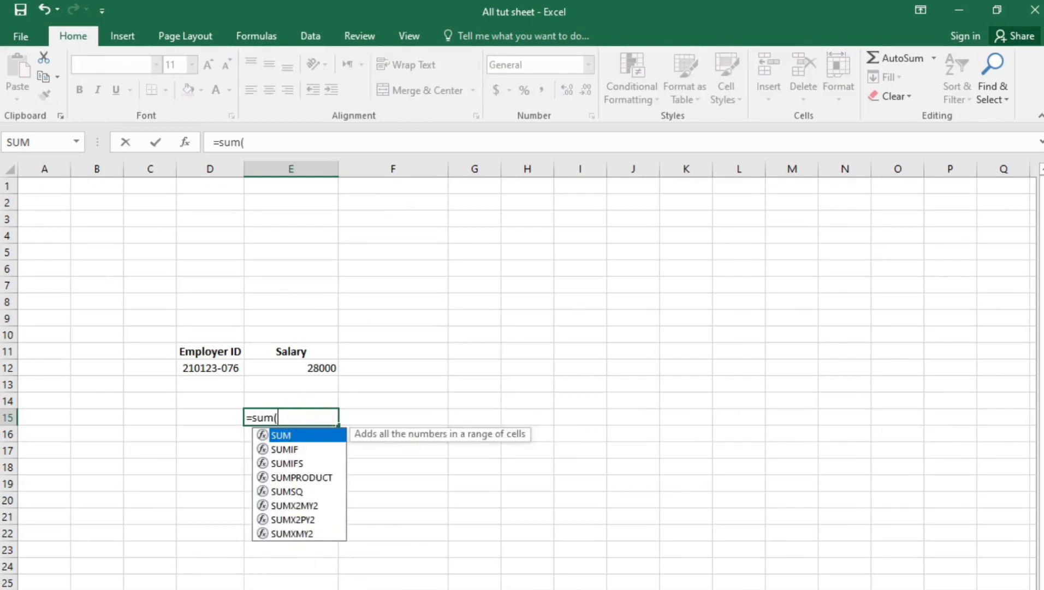
key(ctrl+Page_Up)
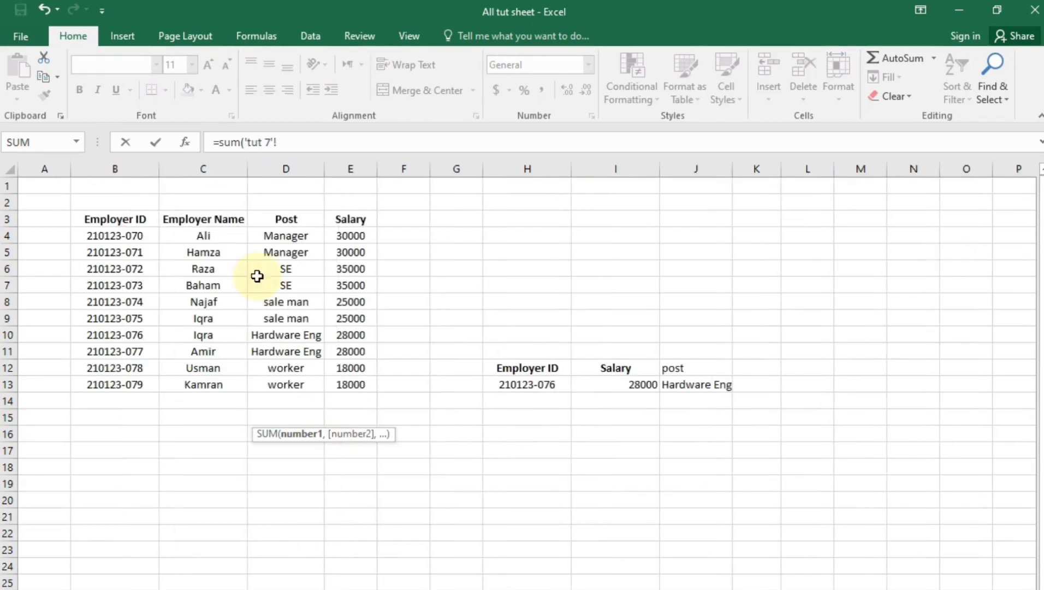
drag(349, 234, 357, 385)
key(Return)
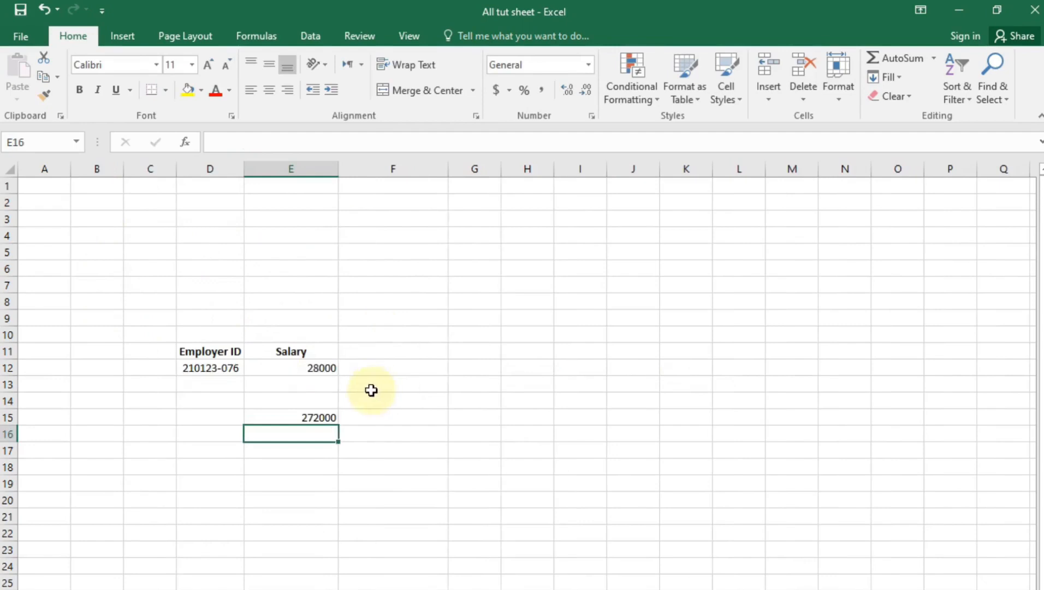
Delete the 272000 total and return to the tut 7 sheet
click(305, 406)
drag(270, 394, 334, 433)
drag(404, 404, 303, 435)
key(Delete)
click(289, 530)
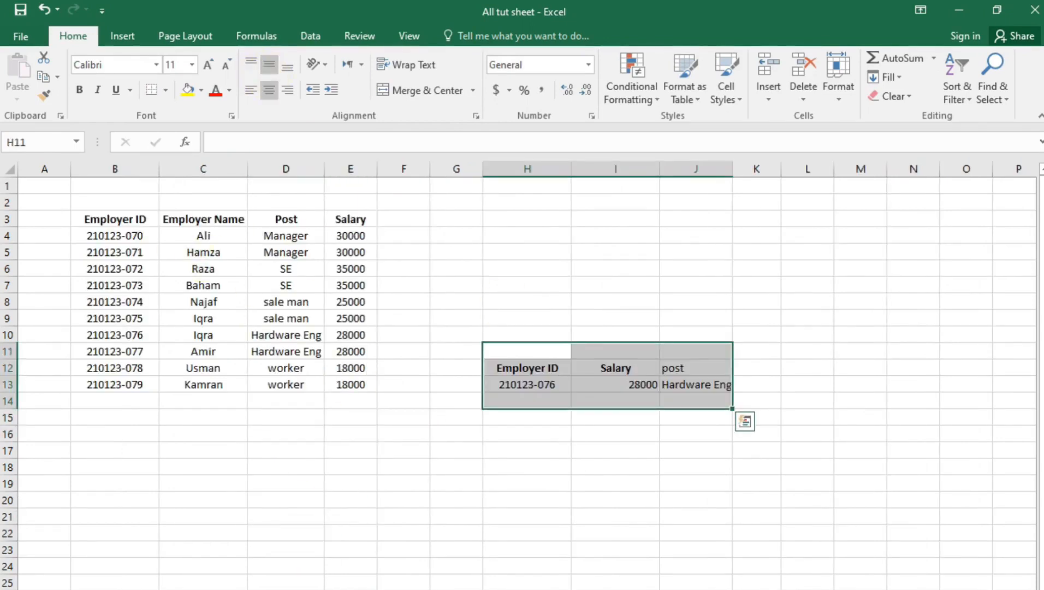
click(399, 555)
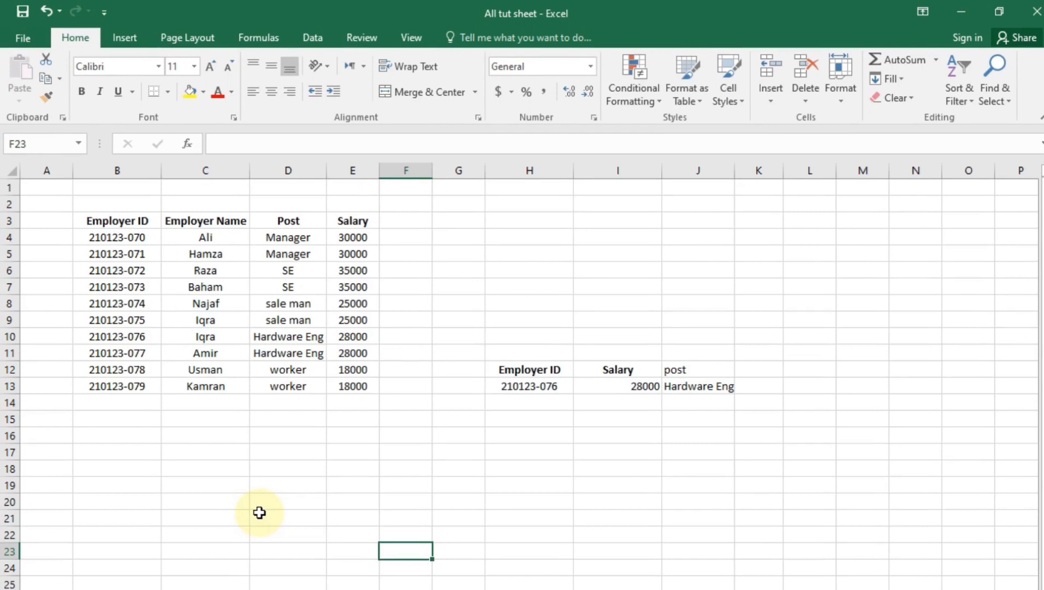
Fill the employee table B3:E13 with orange
drag(133, 221, 351, 417)
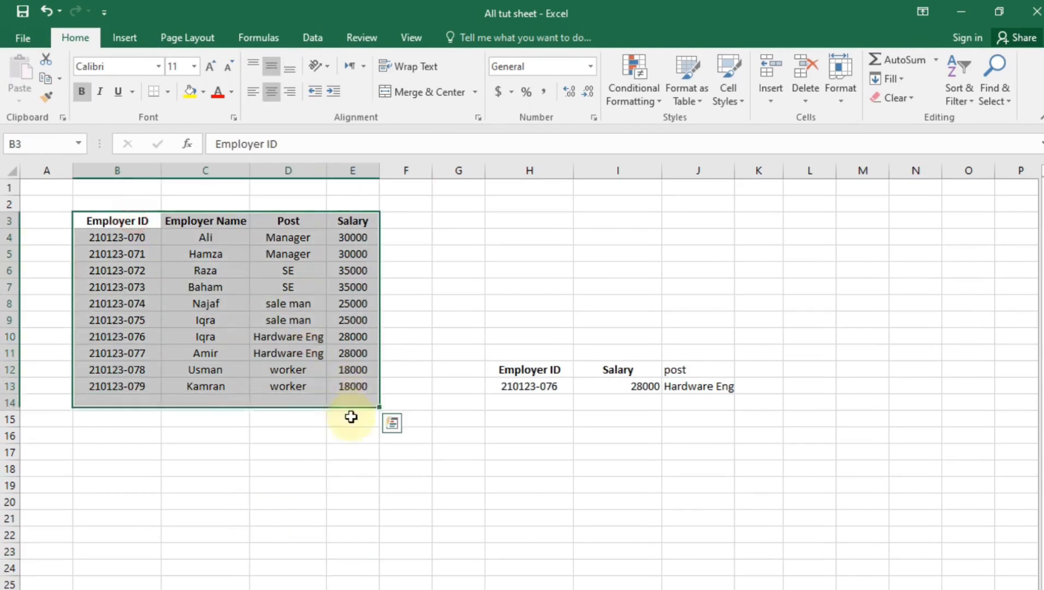
click(404, 520)
drag(121, 222, 350, 385)
click(203, 91)
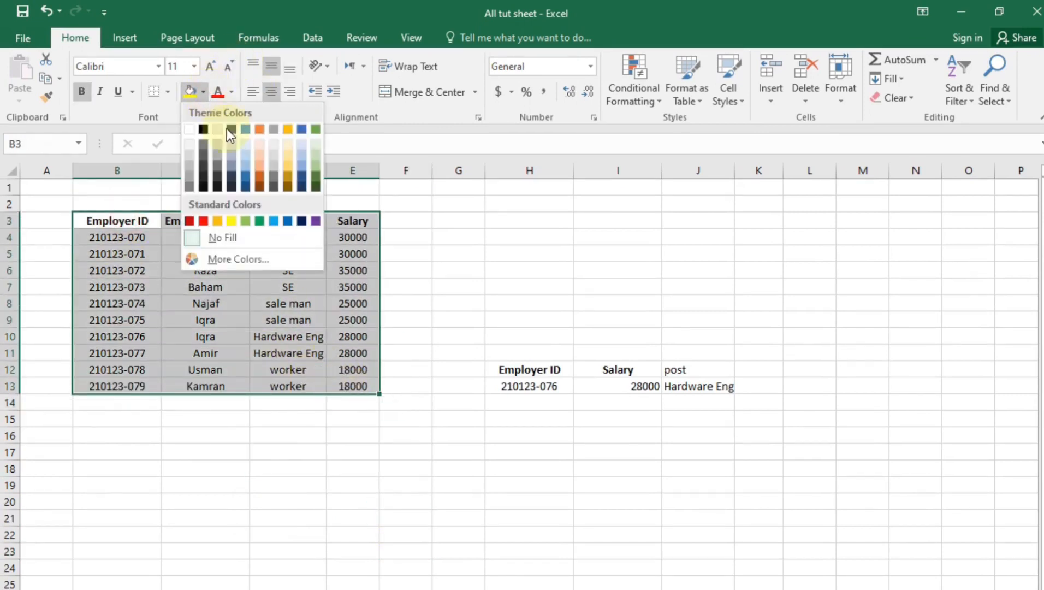
click(260, 164)
click(405, 550)
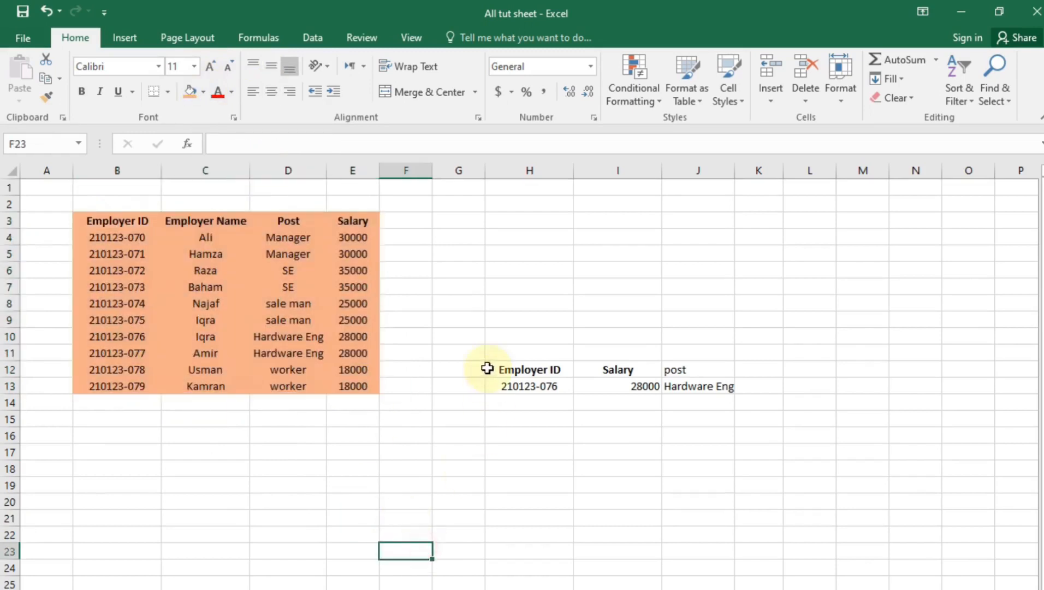
Turn bold off and back on for the lookup block H12:J13
drag(536, 369, 630, 385)
click(592, 416)
drag(538, 370, 690, 389)
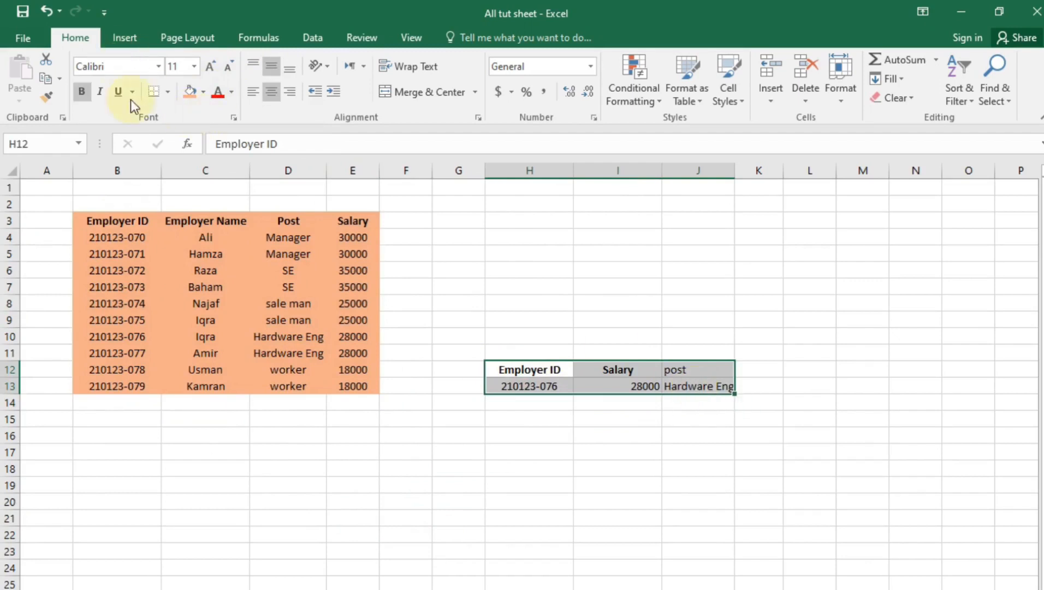
click(83, 92)
click(84, 93)
click(458, 550)
Give B3:E13 medium solid outside and inside borders via Format Cells
drag(115, 223, 369, 387)
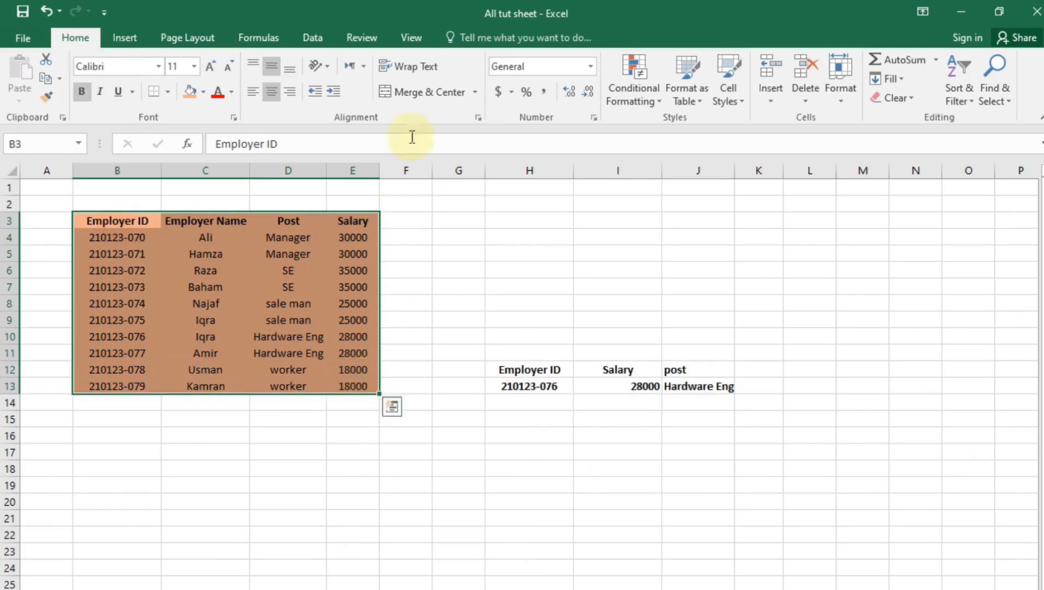
click(478, 118)
click(618, 257)
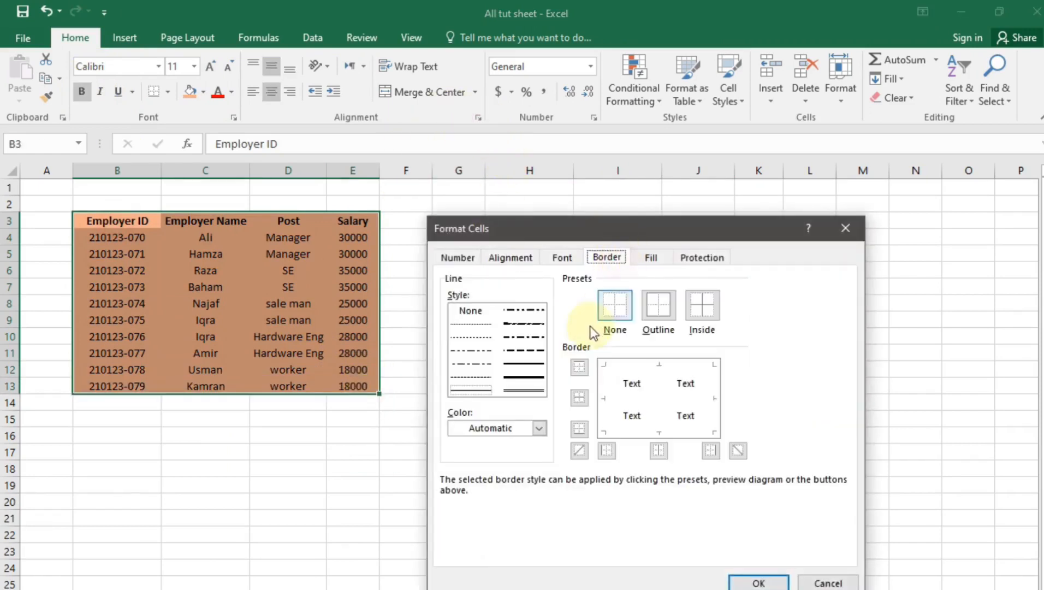
click(524, 363)
click(658, 305)
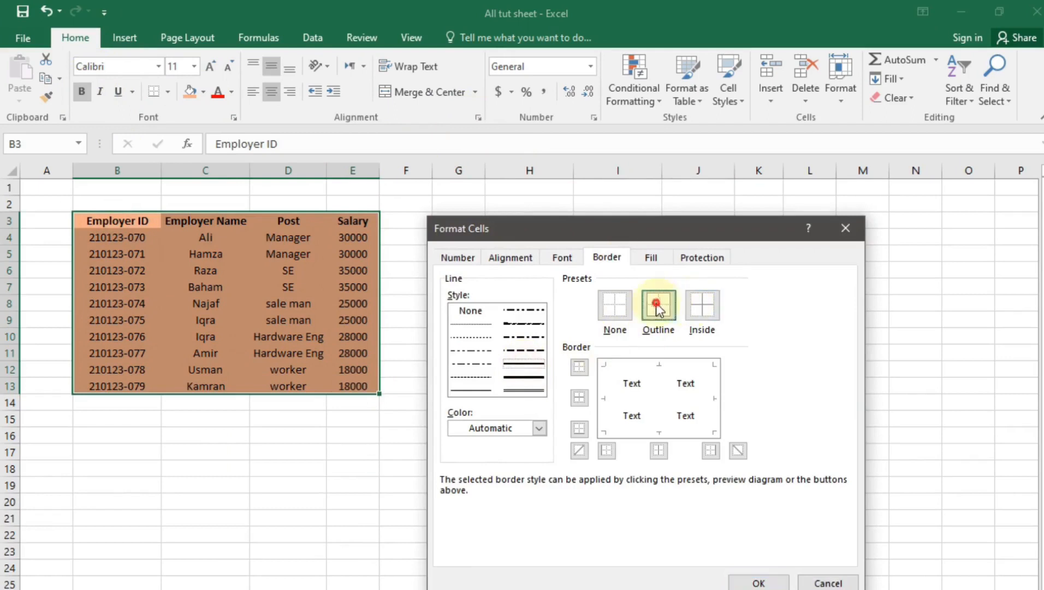
click(702, 304)
click(779, 583)
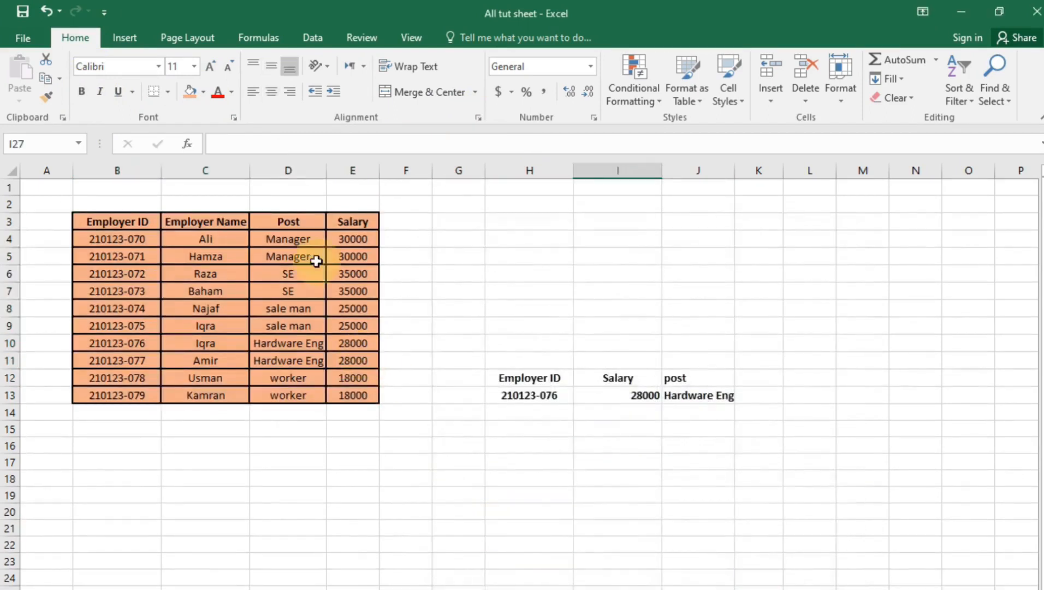
Fill the header row B3:E3 with a darker orange
drag(126, 219, 358, 224)
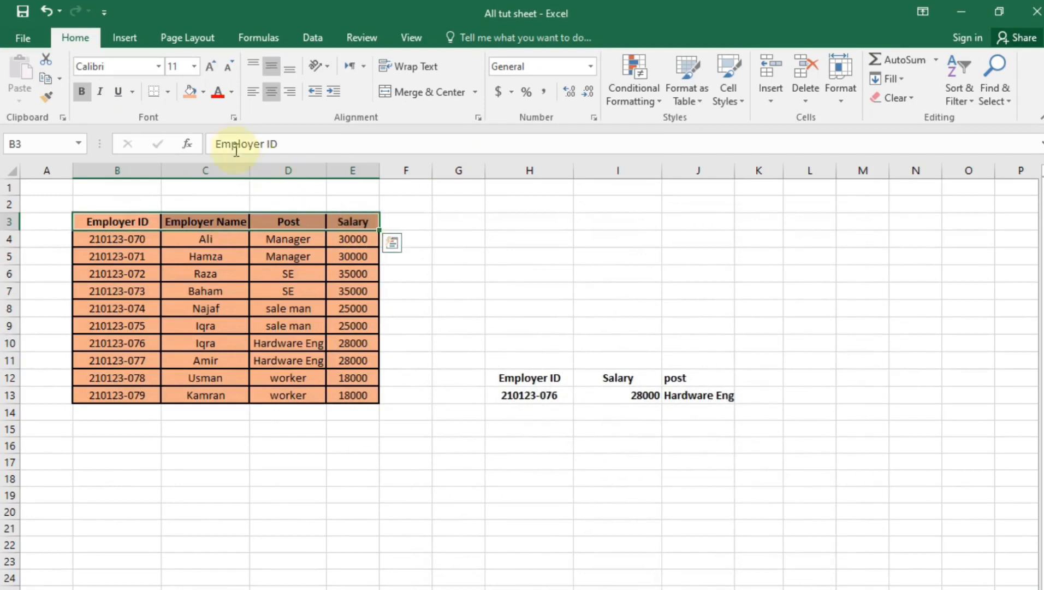
click(203, 92)
click(259, 182)
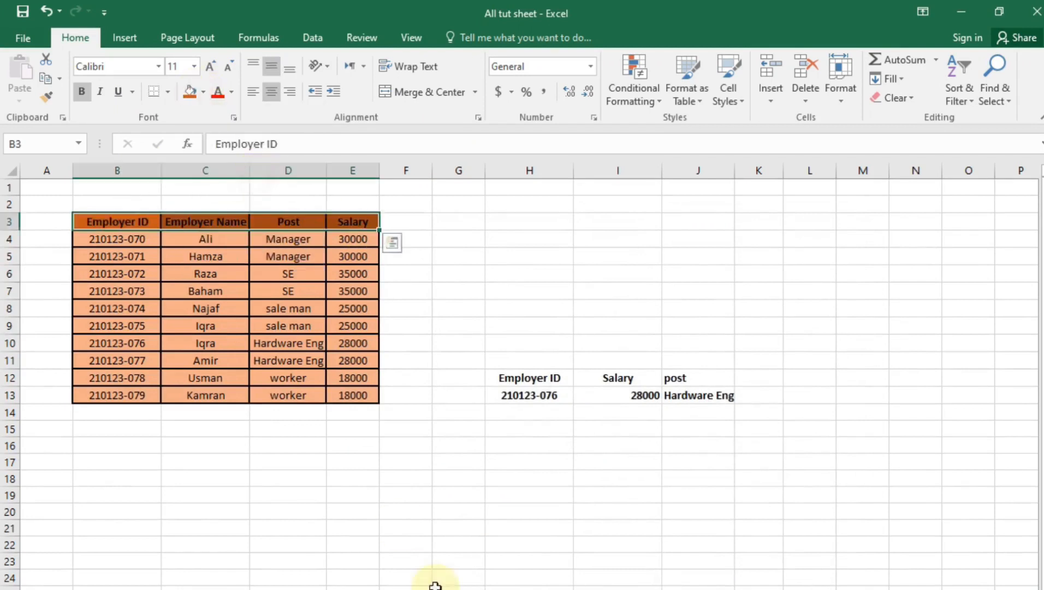
click(433, 584)
click(463, 400)
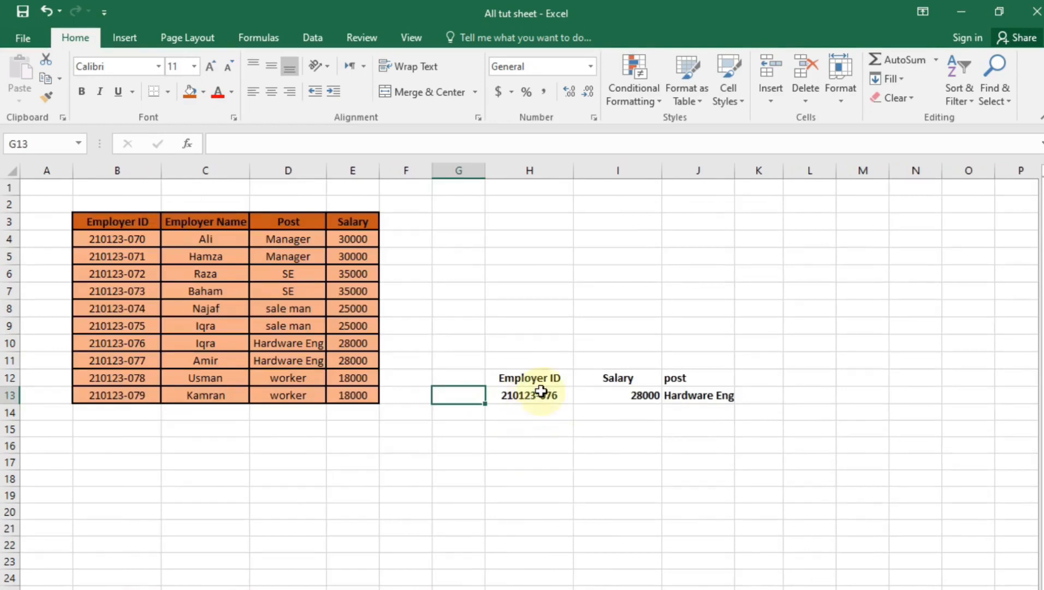
Inspect the existing VLOOKUP formula in I13
click(562, 423)
click(551, 408)
click(548, 492)
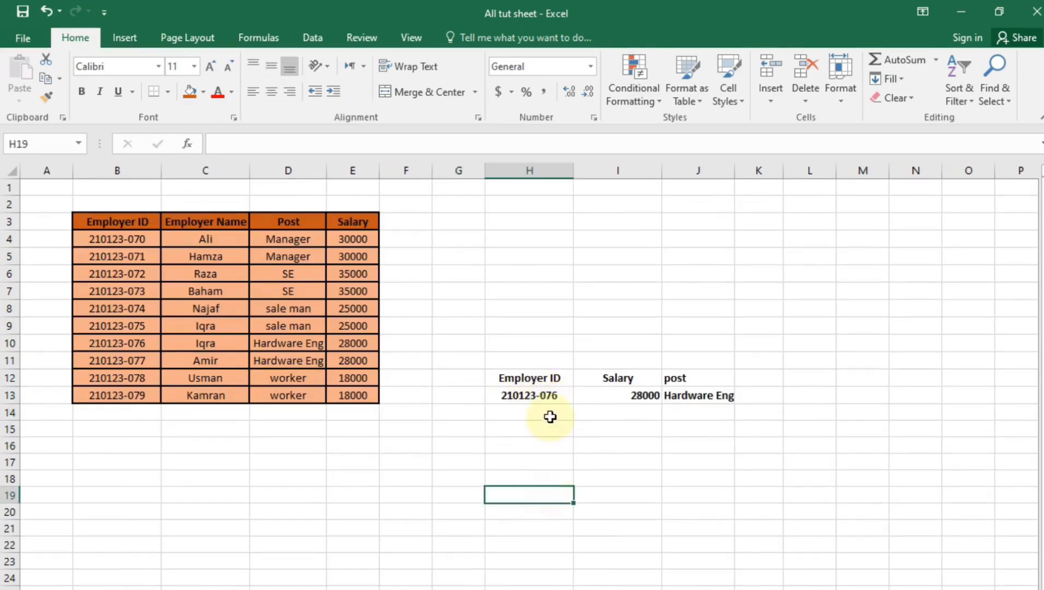
click(633, 404)
click(618, 511)
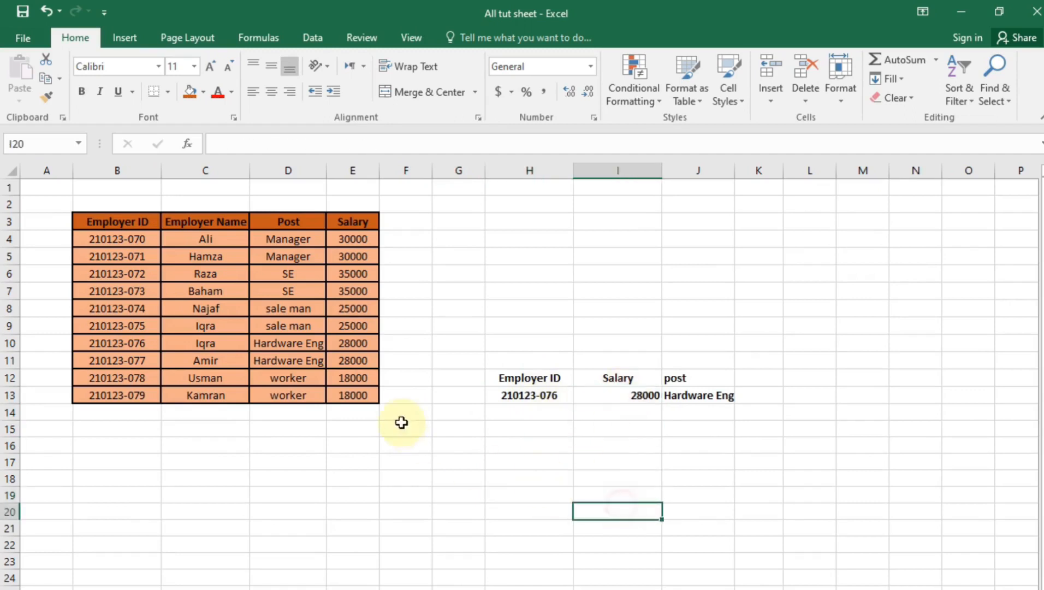
Enter =VLOOKUP in I16 looking up H16 in absolute range $D$3:$E$13, column 2, exact match
click(590, 447)
text(=VLOOKUP()
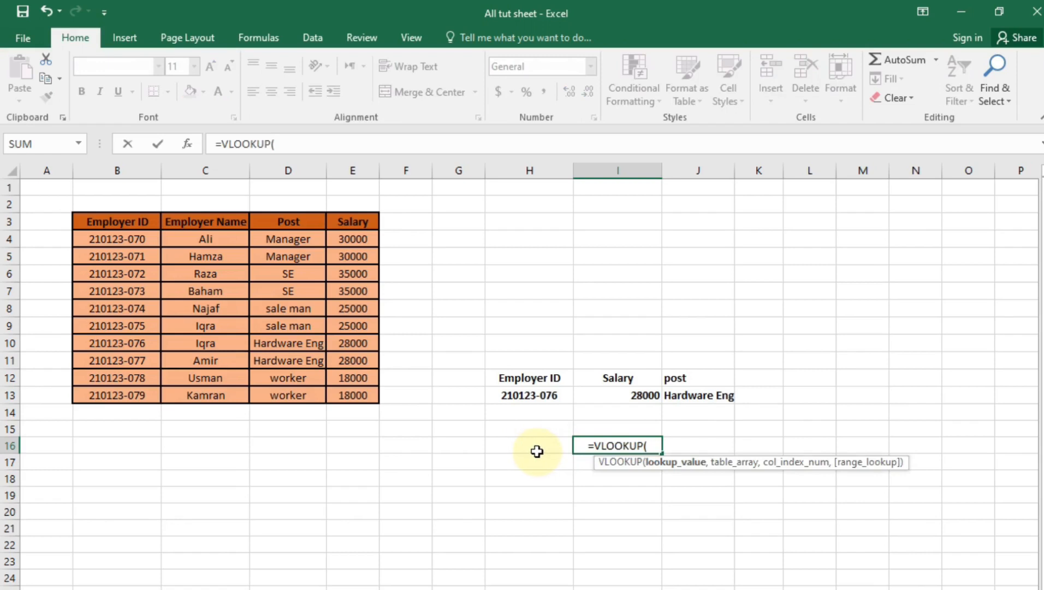
click(531, 451)
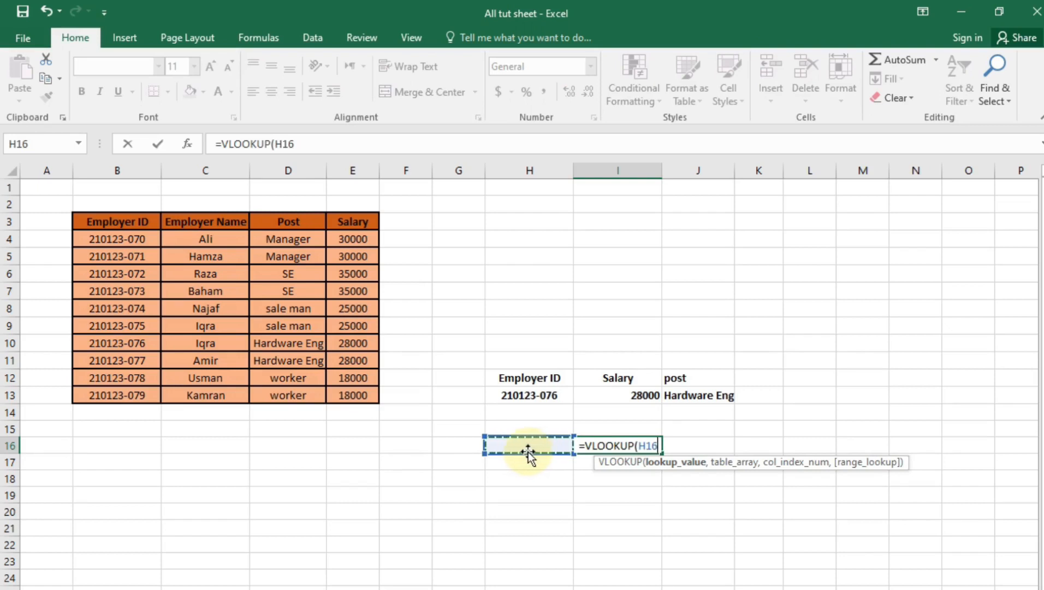
text(,)
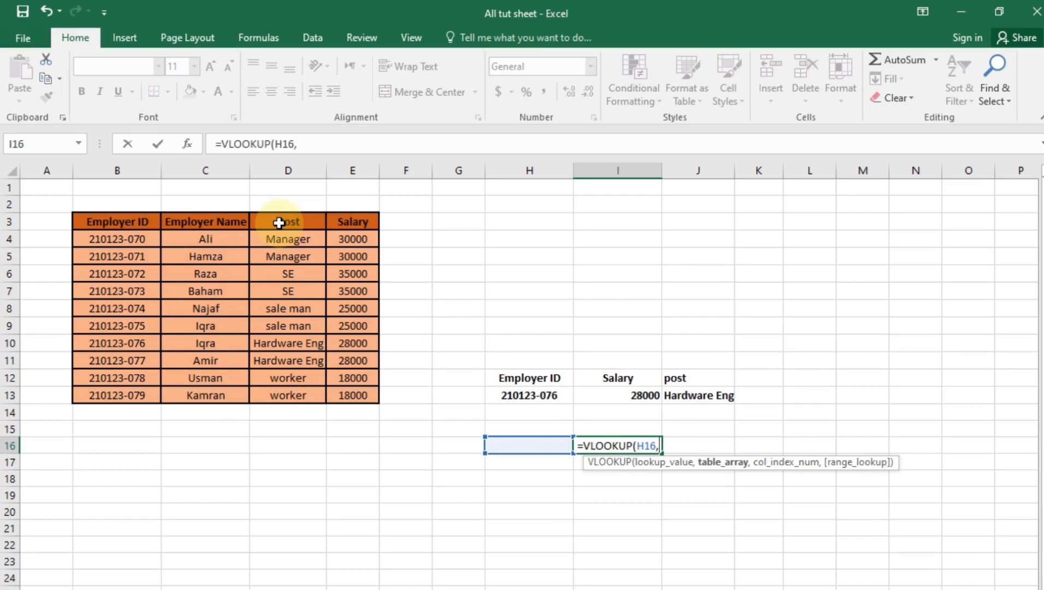
drag(269, 217, 364, 397)
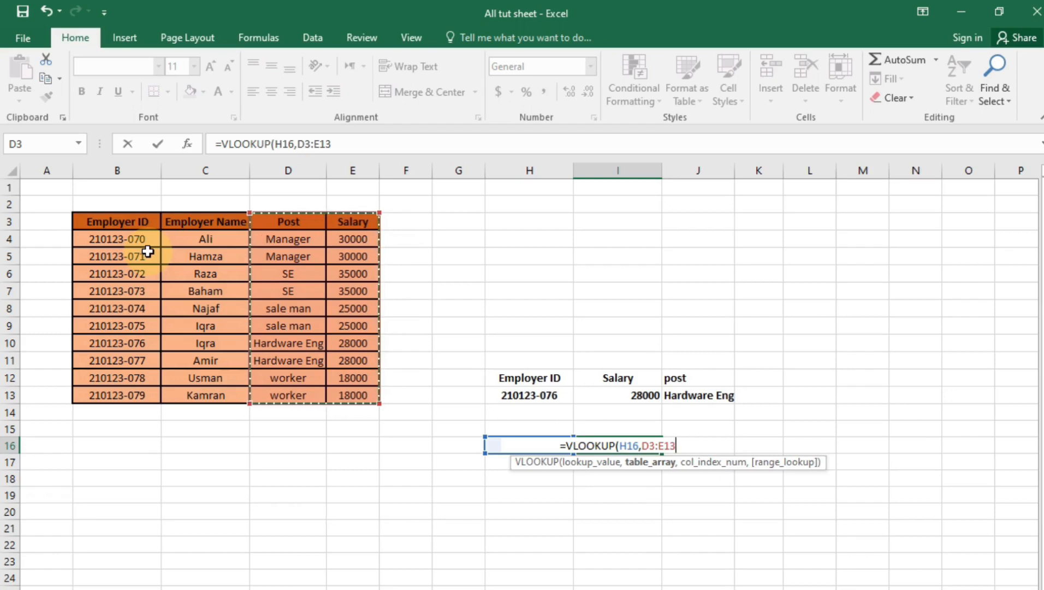
key(F4)
text(,)
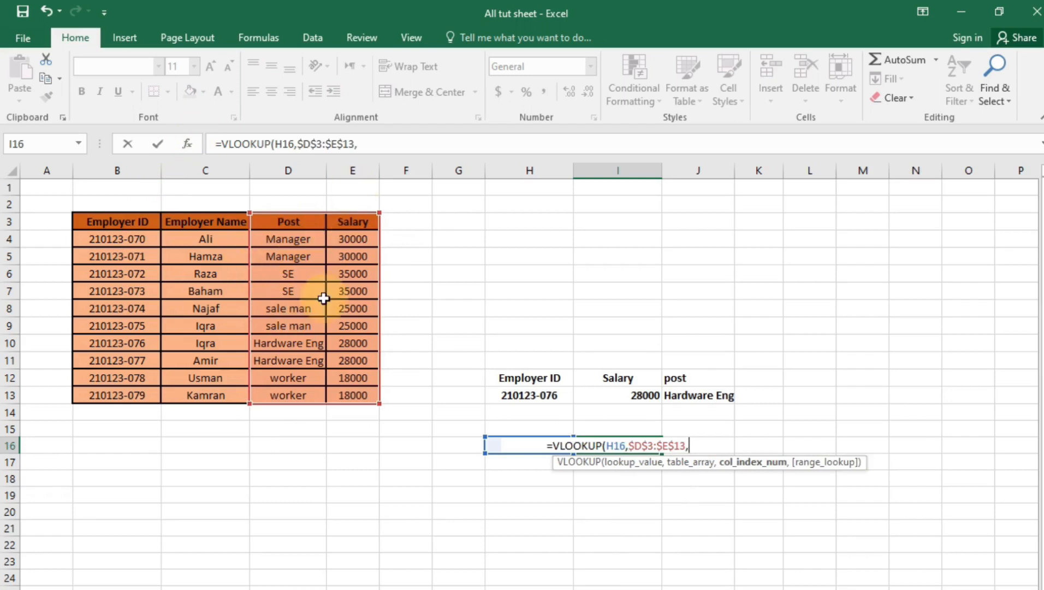
text(2)
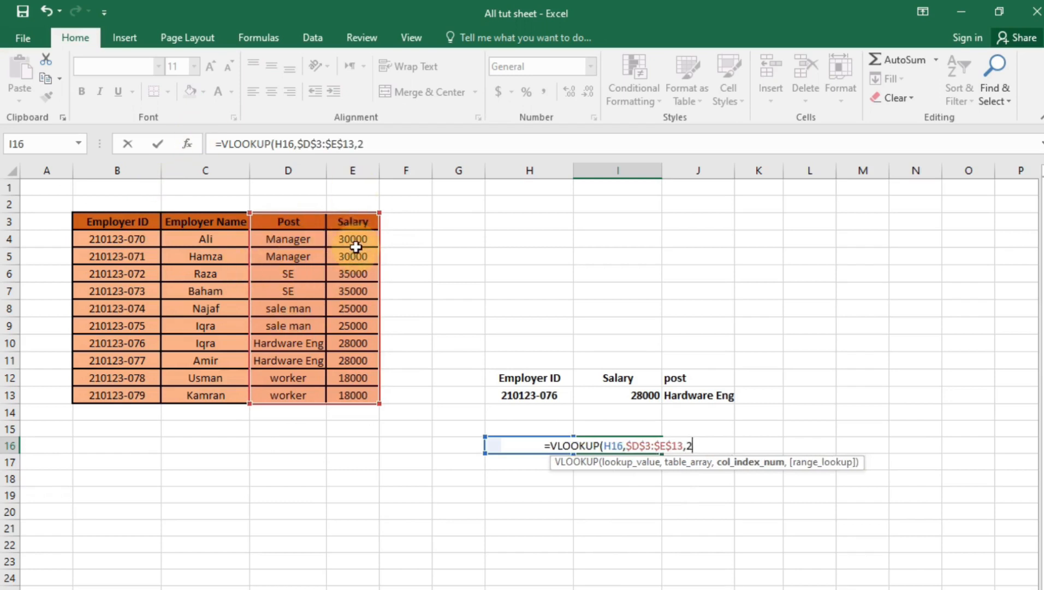
text(,0)
Commit the exact-match VLOOKUP and copy the post SE from D7 into H16 as a test value
key(Return)
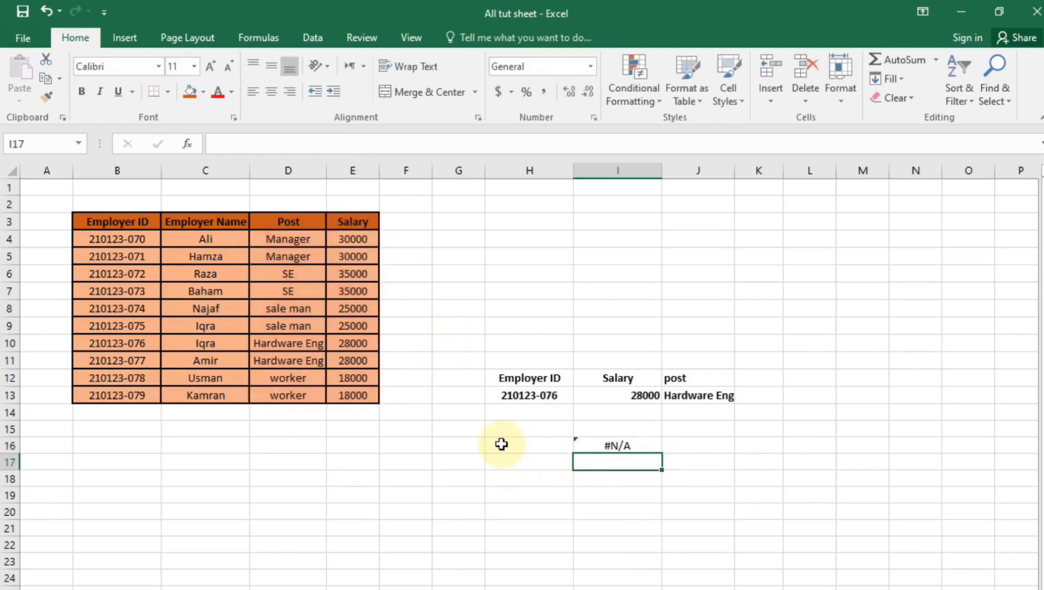
click(508, 445)
click(302, 290)
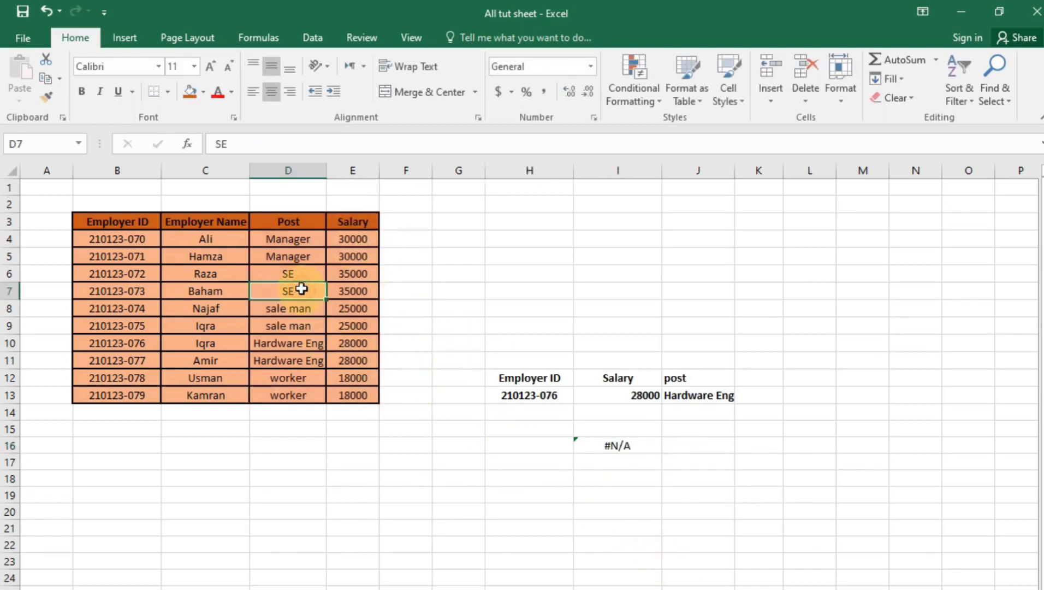
key(ctrl+c)
click(537, 443)
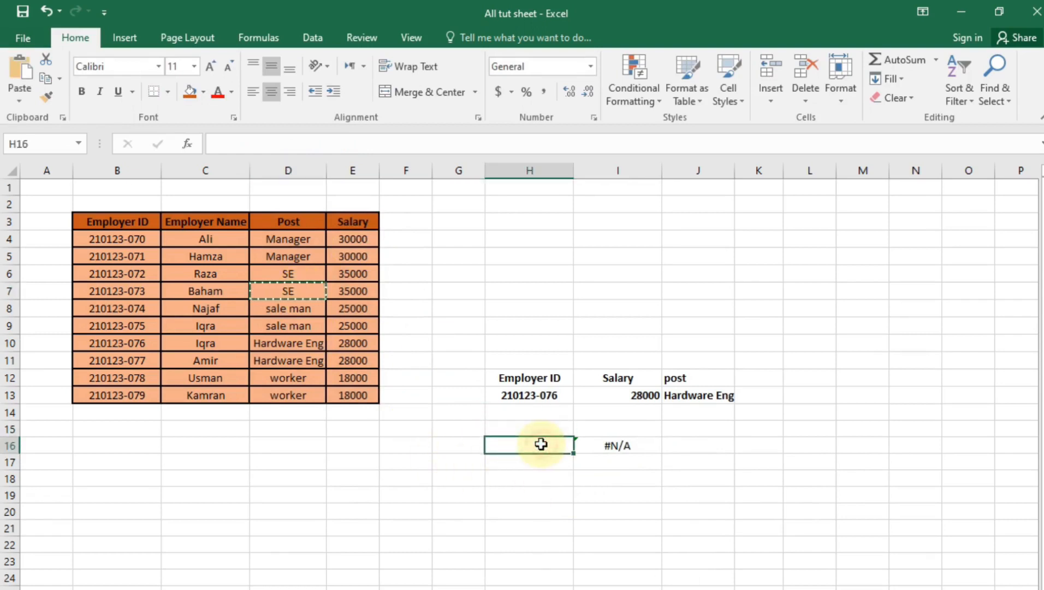
key(ctrl+v)
Confirm I16 returns salary 35000, then clear the H16:I16 test cells
click(606, 578)
click(770, 460)
click(603, 540)
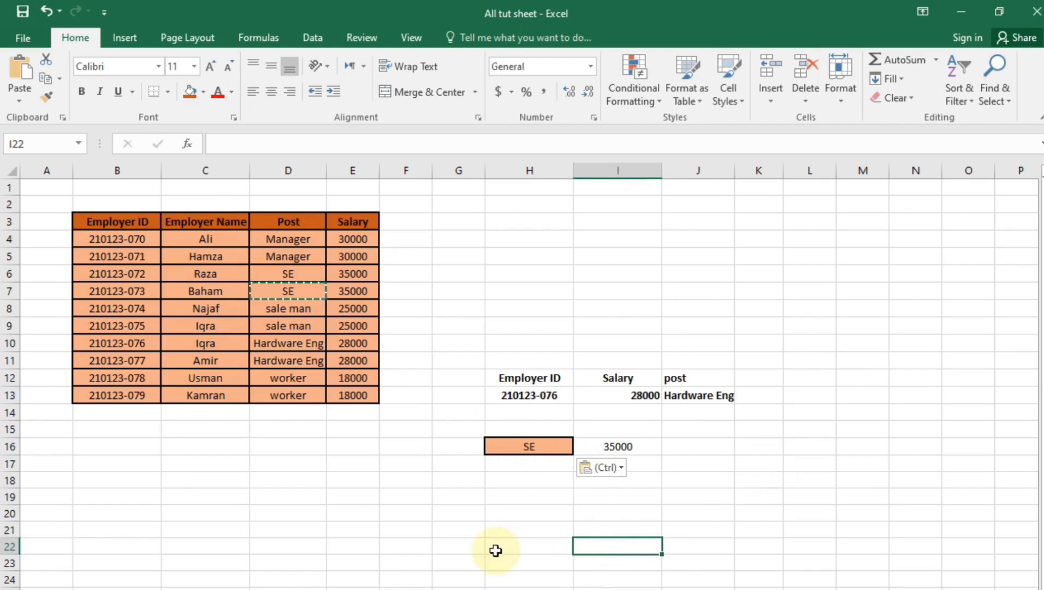
click(495, 528)
drag(462, 430, 685, 453)
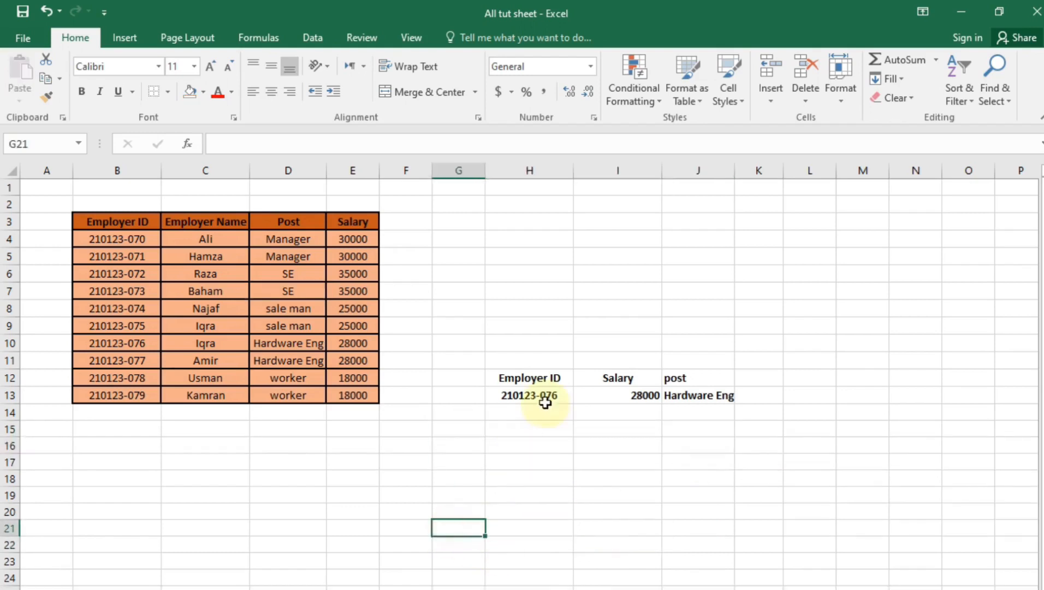
drag(87, 226, 374, 271)
click(669, 543)
Select the H12:J13 lookup block, then the employee table's header and first row as formatting source
drag(543, 376, 719, 400)
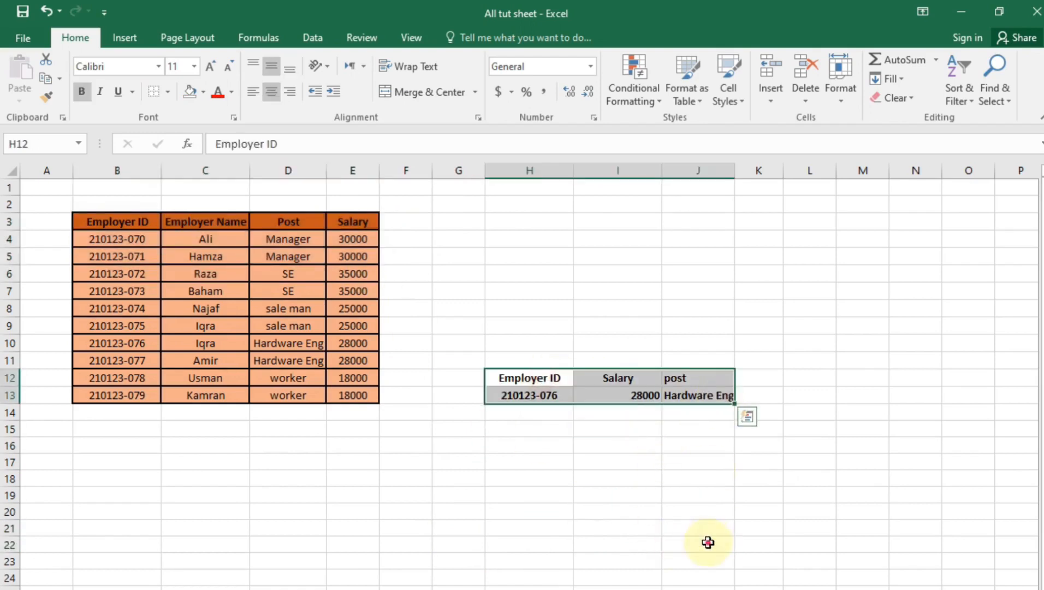
click(529, 462)
drag(533, 374, 686, 392)
drag(557, 407, 656, 413)
click(646, 464)
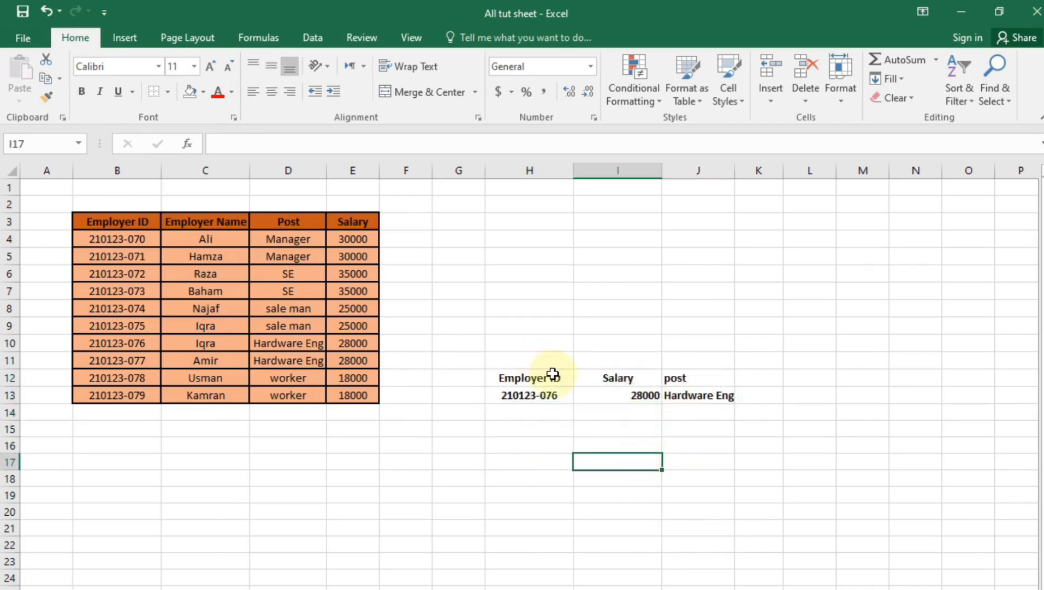
drag(141, 222, 351, 239)
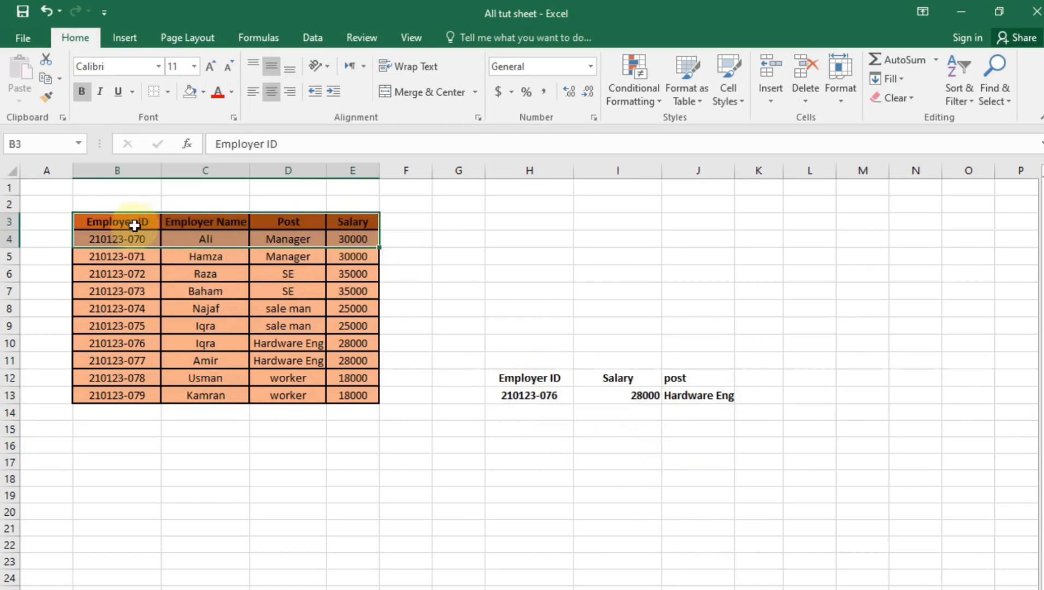
Apply the employee table's orange formatting to the H12:J13 lookup block with Format Painter
click(46, 97)
scroll(566, 378, right, 1)
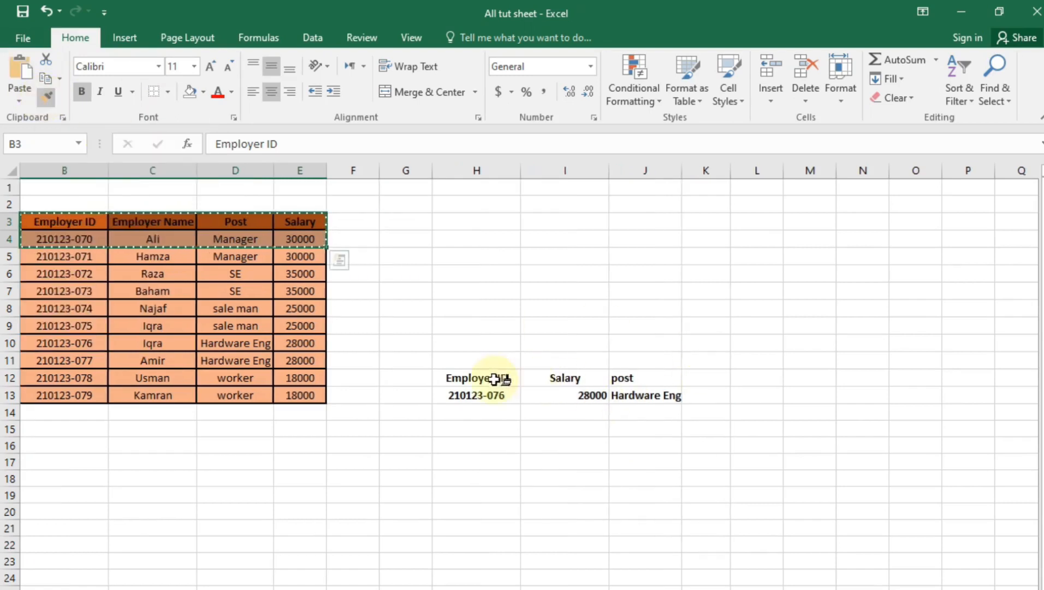
click(476, 378)
drag(494, 391, 635, 392)
click(599, 462)
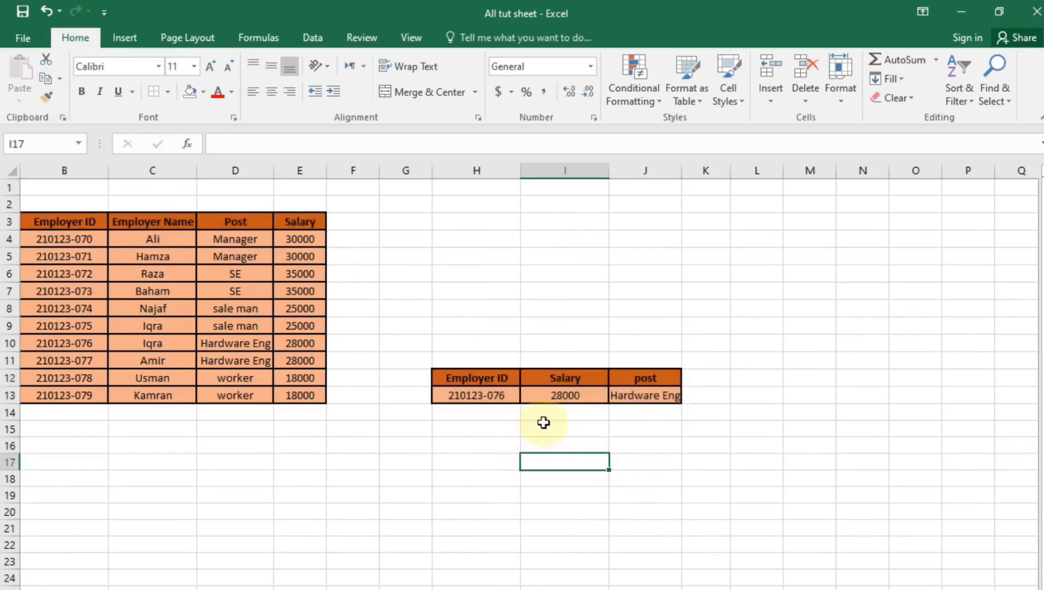
scroll(639, 462, left, 1)
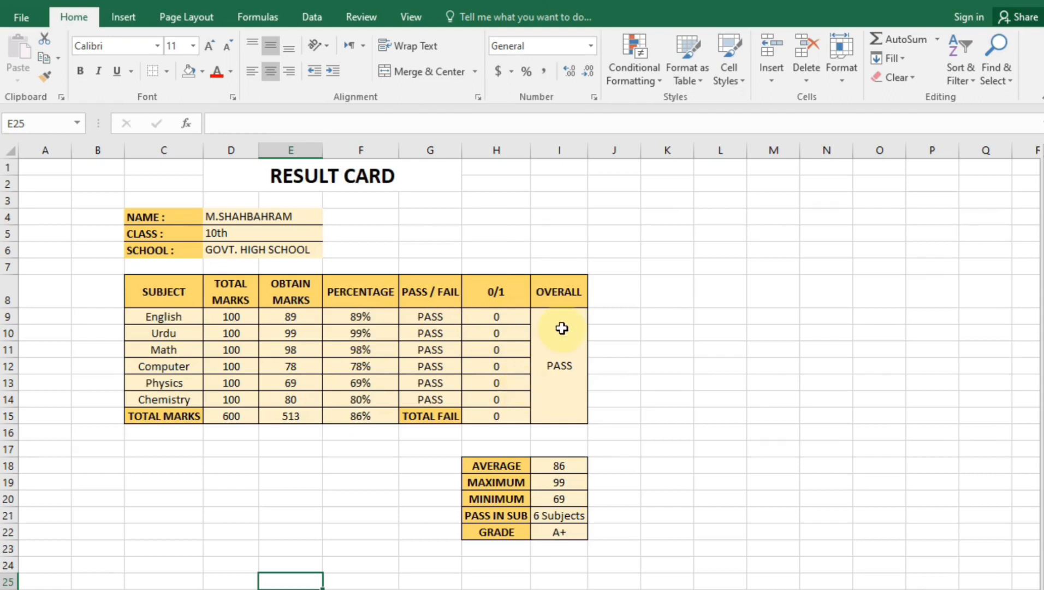
Replace the obtained marks in E9:E14 with 24, 66, 45, 78, 99 and 45
drag(290, 317, 301, 399)
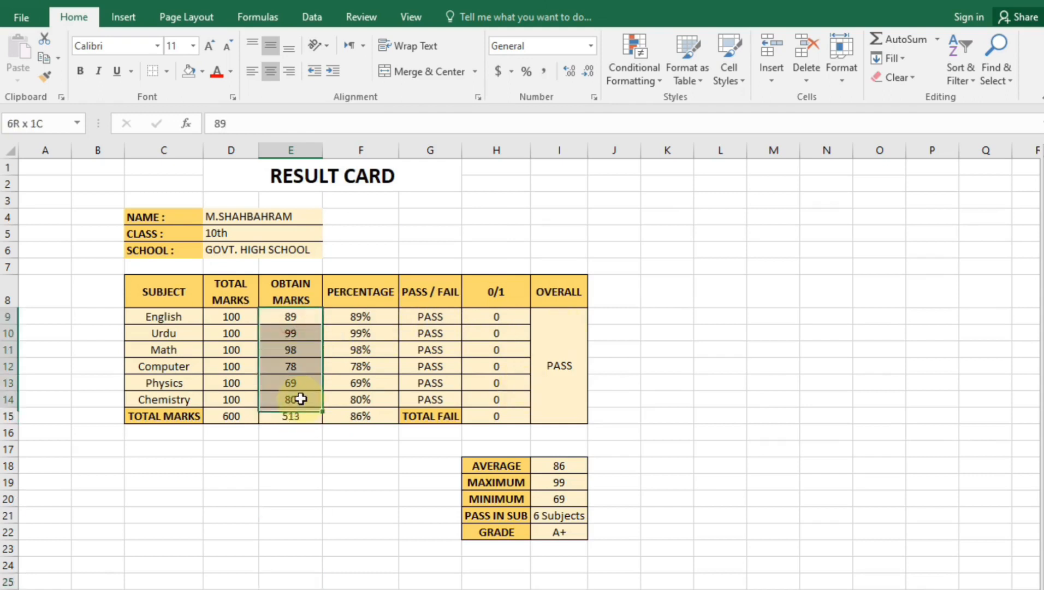
key(Delete)
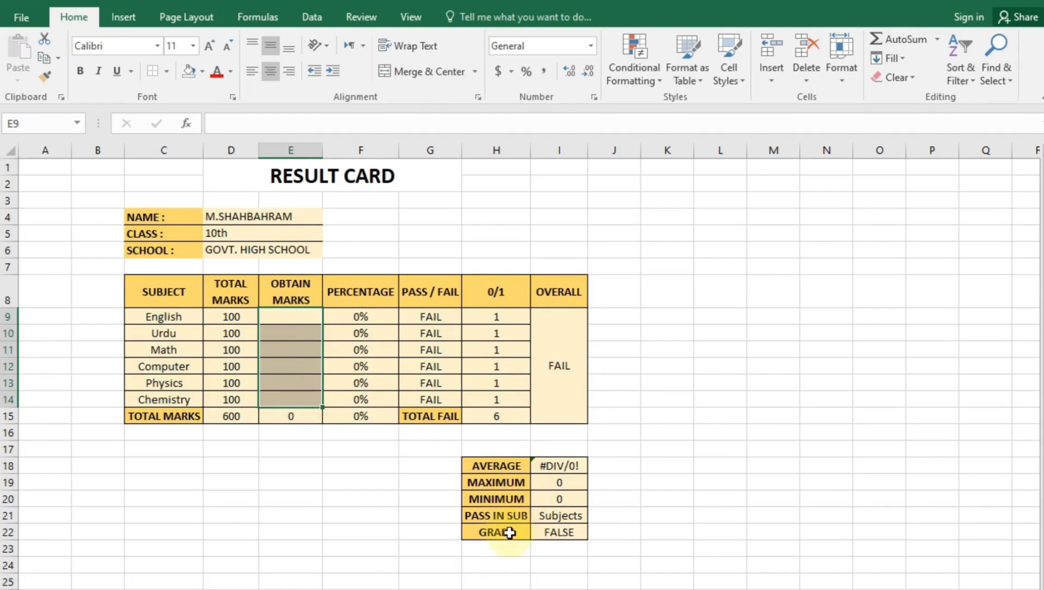
click(303, 315)
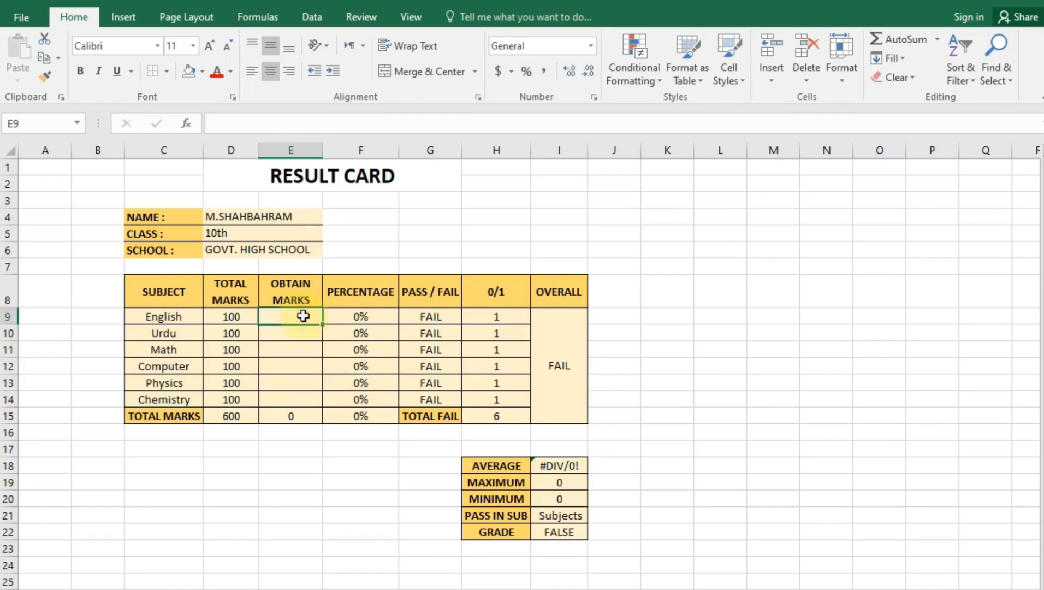
text(24)
key(Return)
text(66)
key(Return)
text(45)
key(Return)
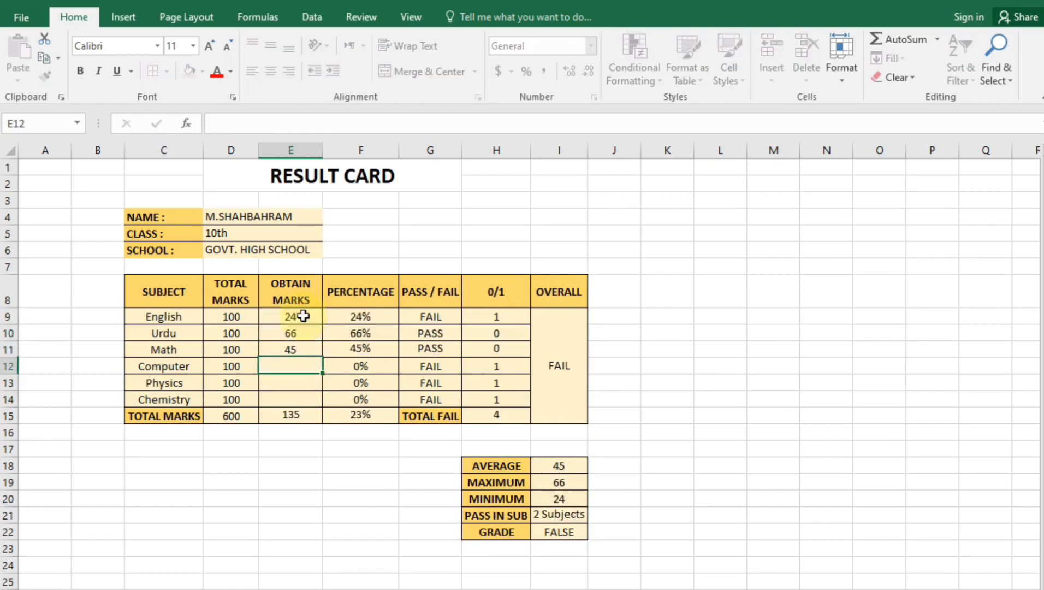
text(78)
key(Return)
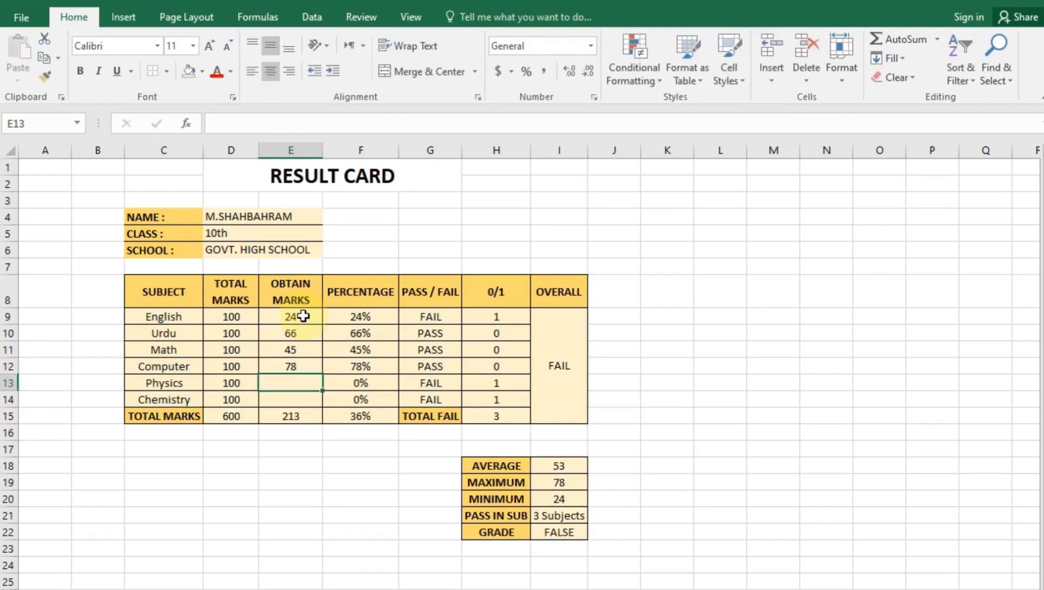
text(99)
key(Return)
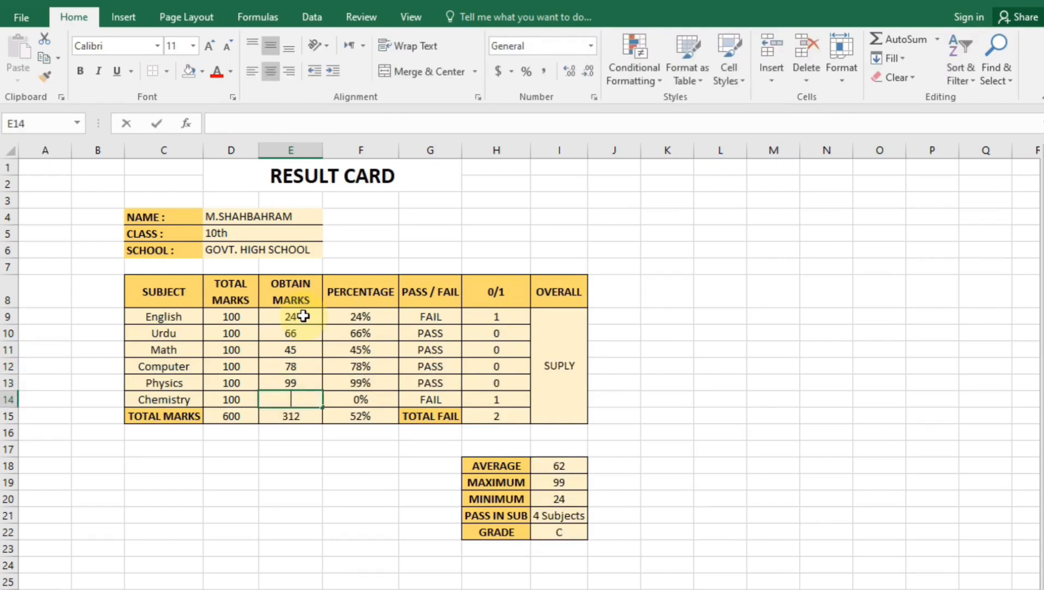
text(45)
key(Return)
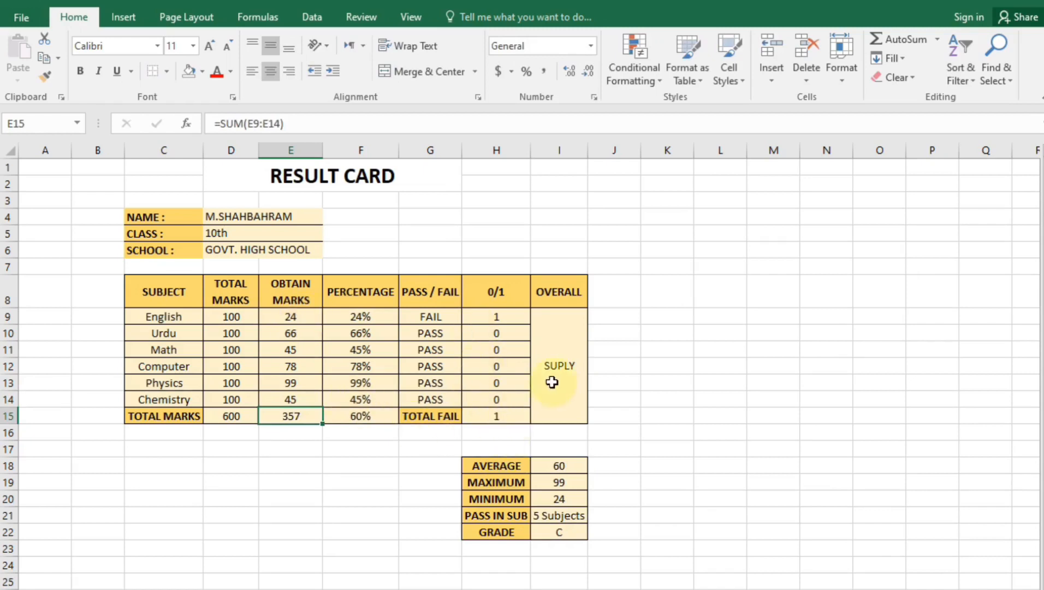
Check the total marks formula in E15 and the percentage formula in F15
click(330, 493)
click(287, 419)
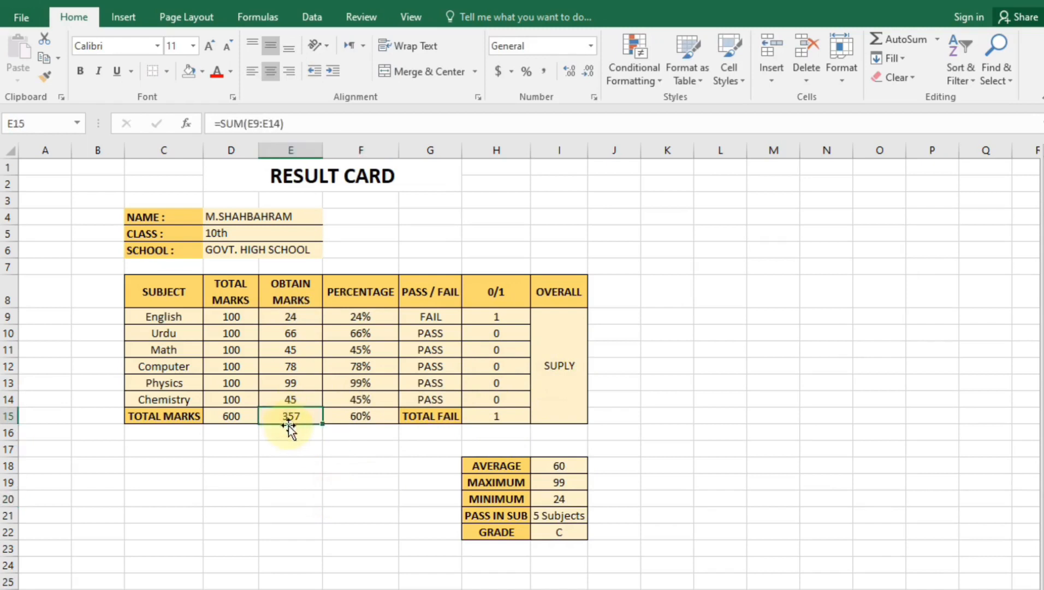
click(365, 415)
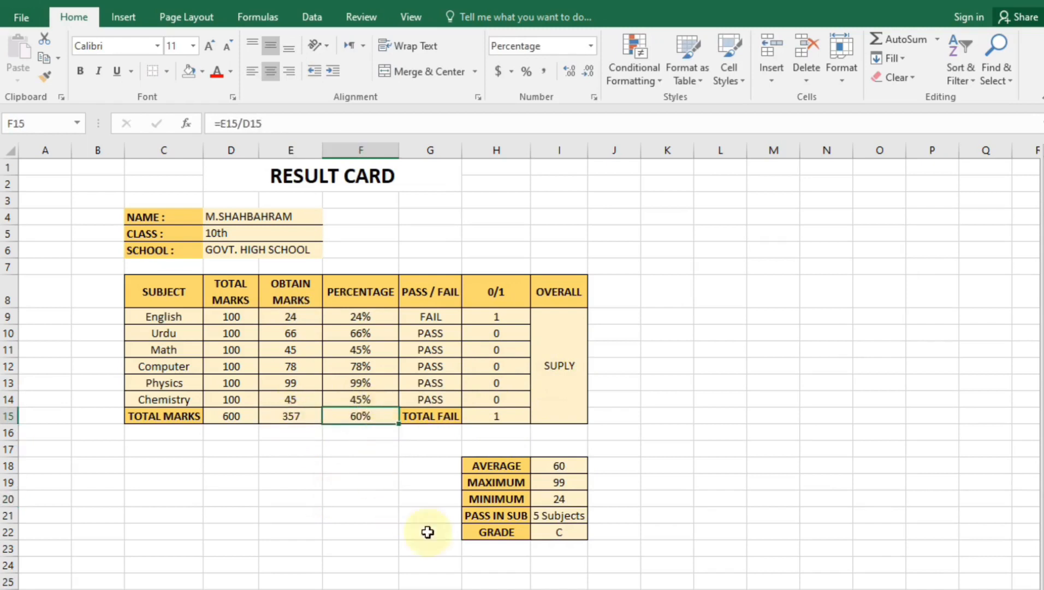
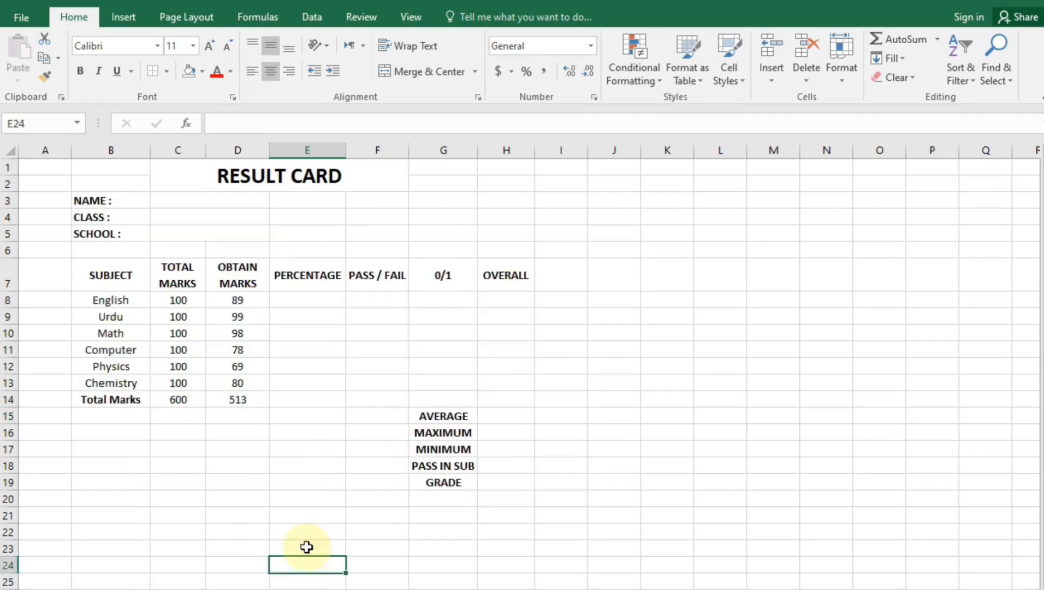
Replace the Total Marks value in C14 with =SUM(C8:C13), giving 600
click(303, 169)
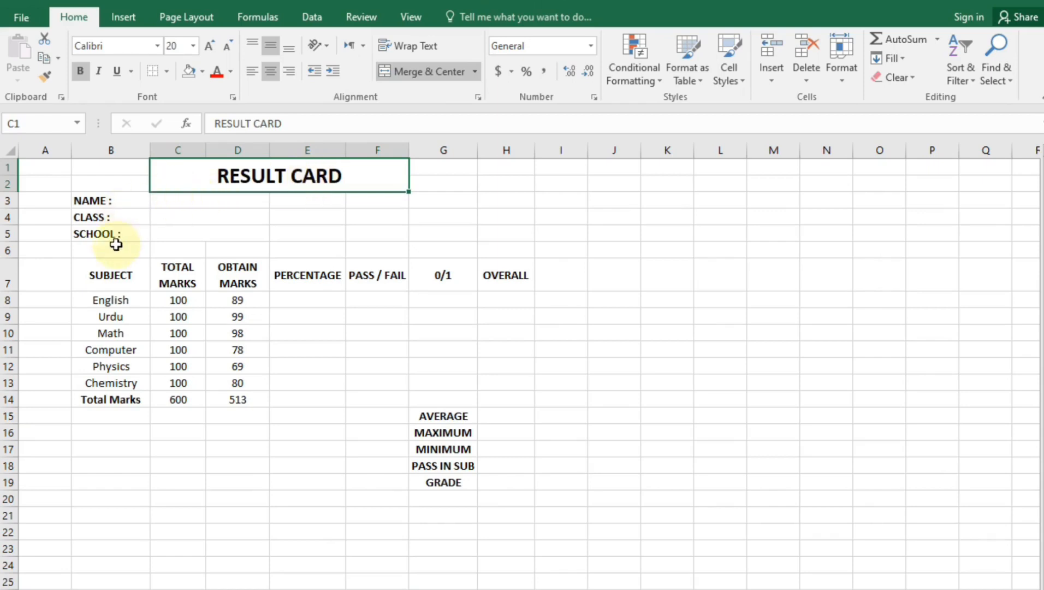
click(191, 201)
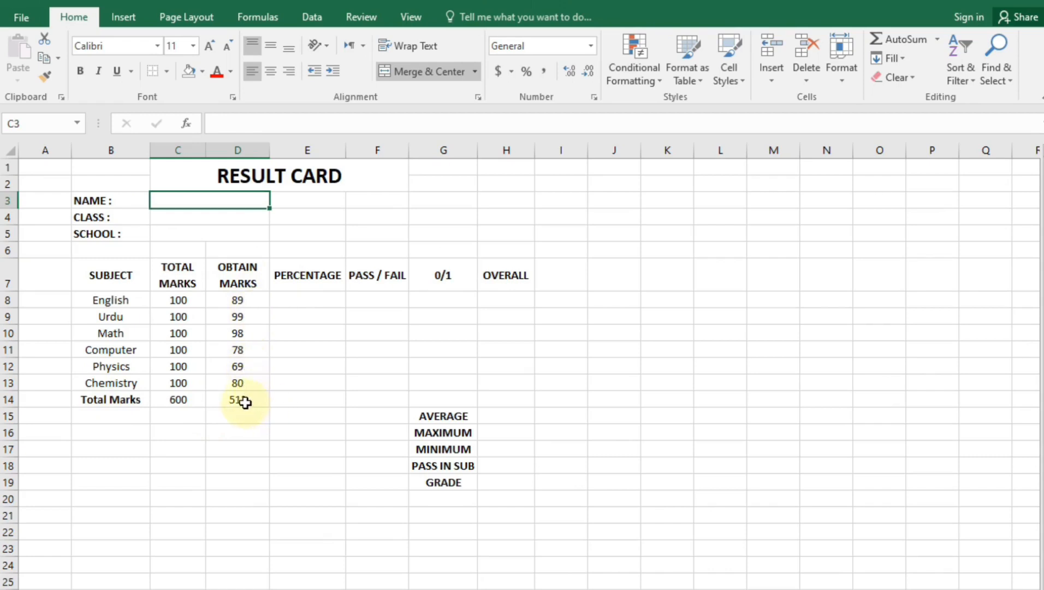
click(172, 414)
drag(167, 404, 259, 400)
key(Delete)
key(BackSpace)
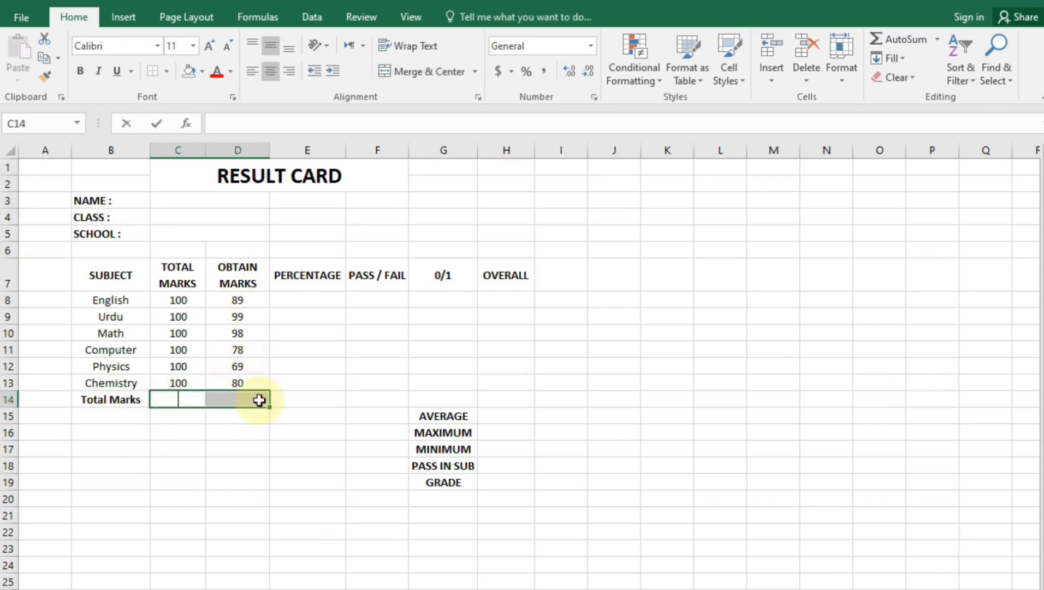
text(=sum)
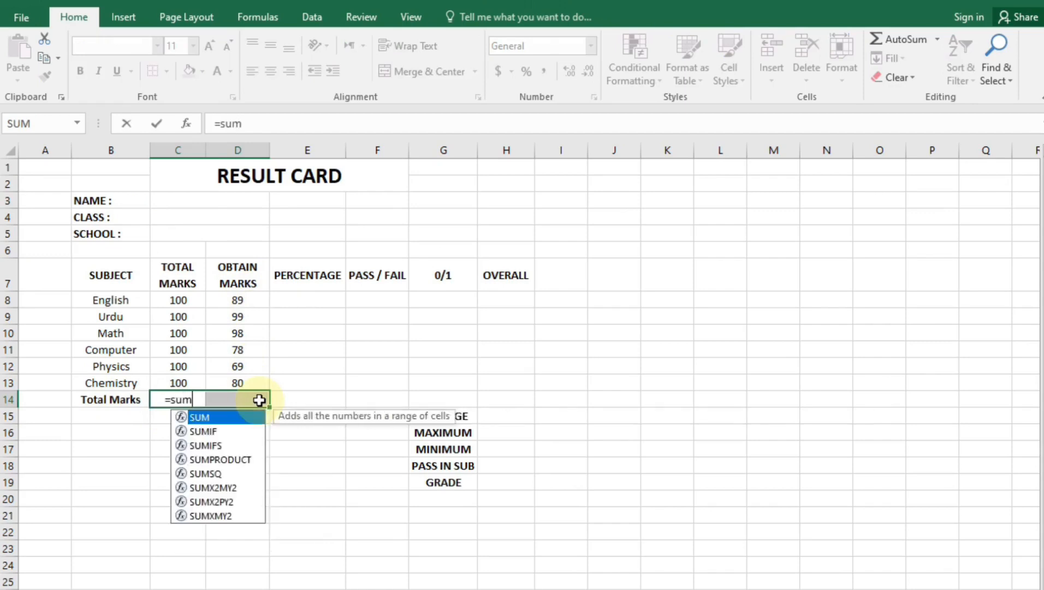
text(()
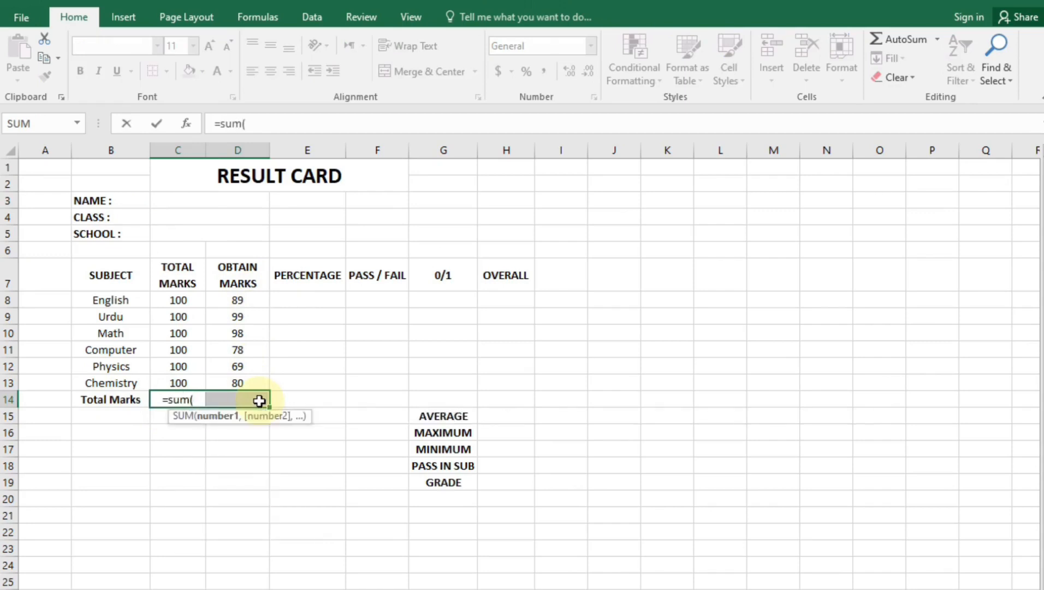
drag(177, 301, 163, 375)
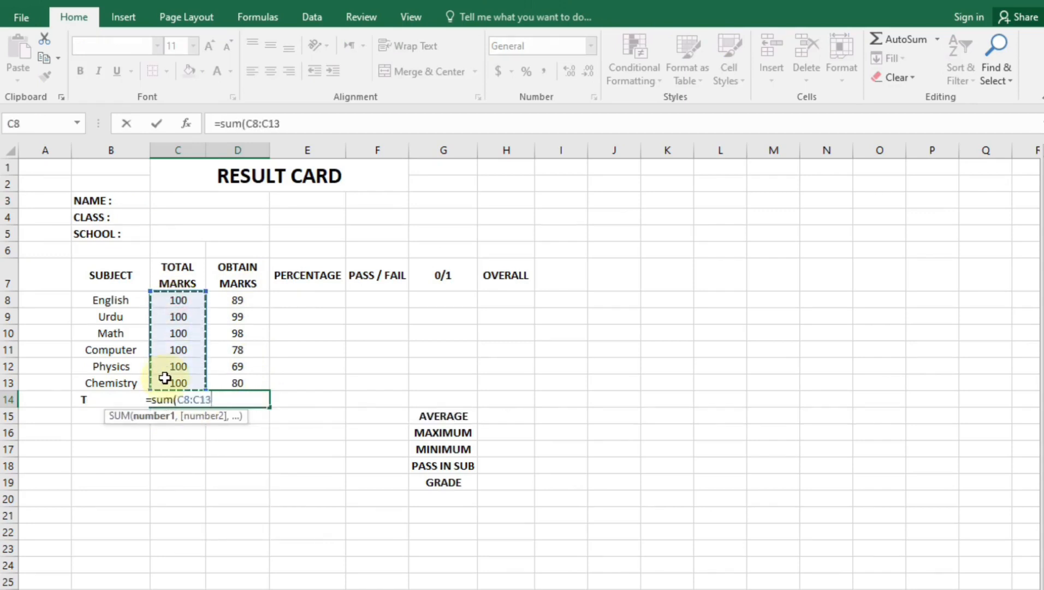
key(Tab)
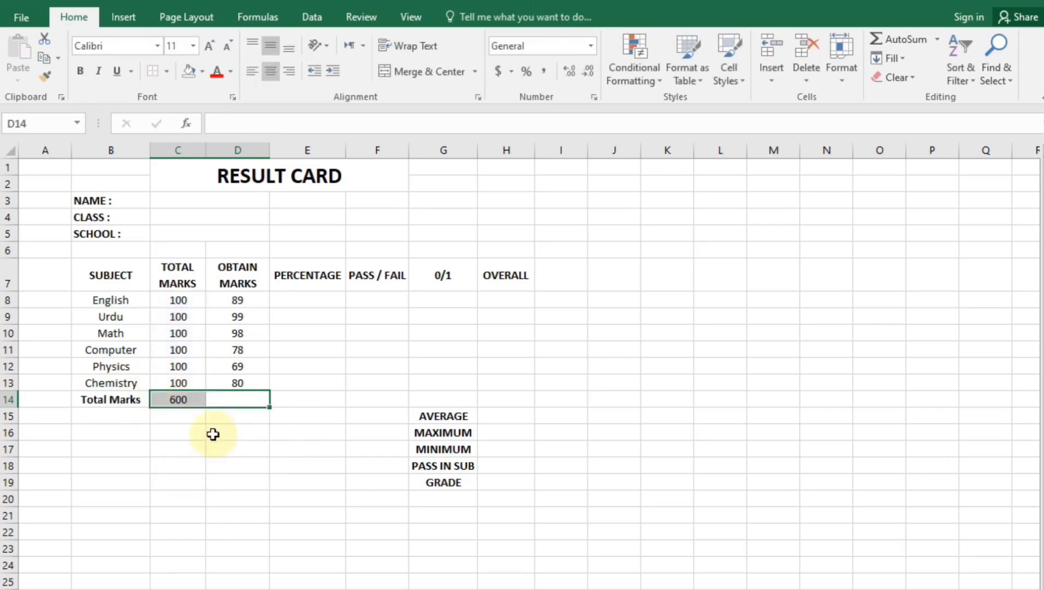
Fill the SUM formula across to D14 so obtained marks total 513
click(154, 501)
click(174, 412)
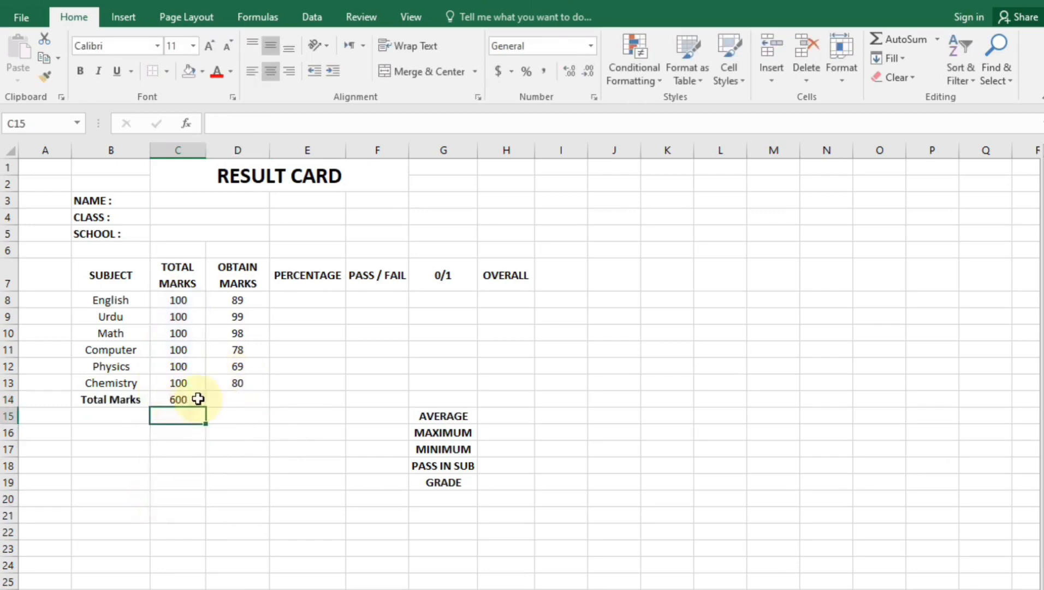
click(197, 399)
drag(207, 408, 251, 398)
click(225, 466)
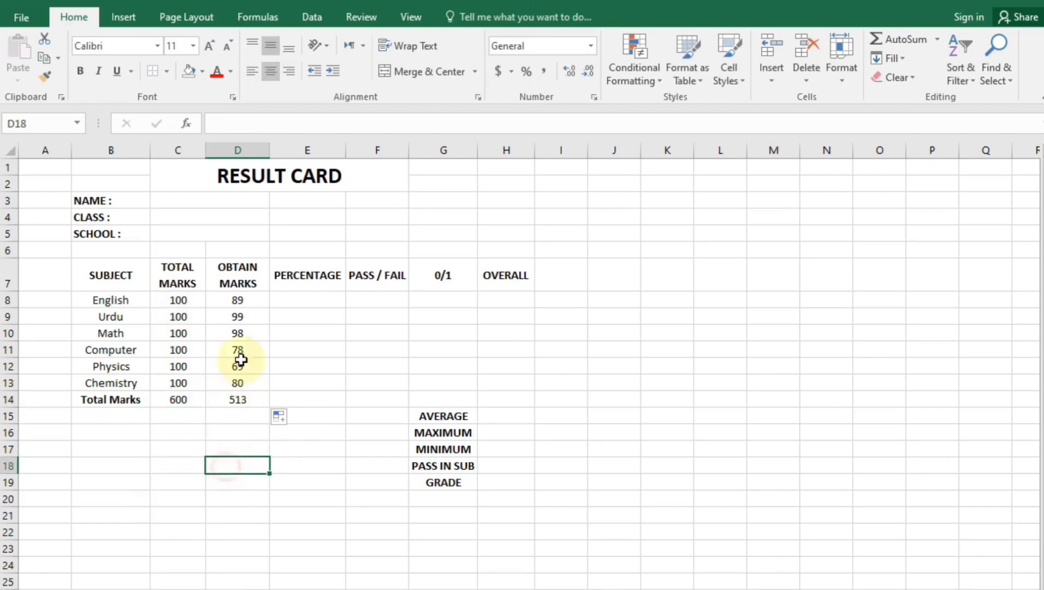
click(266, 463)
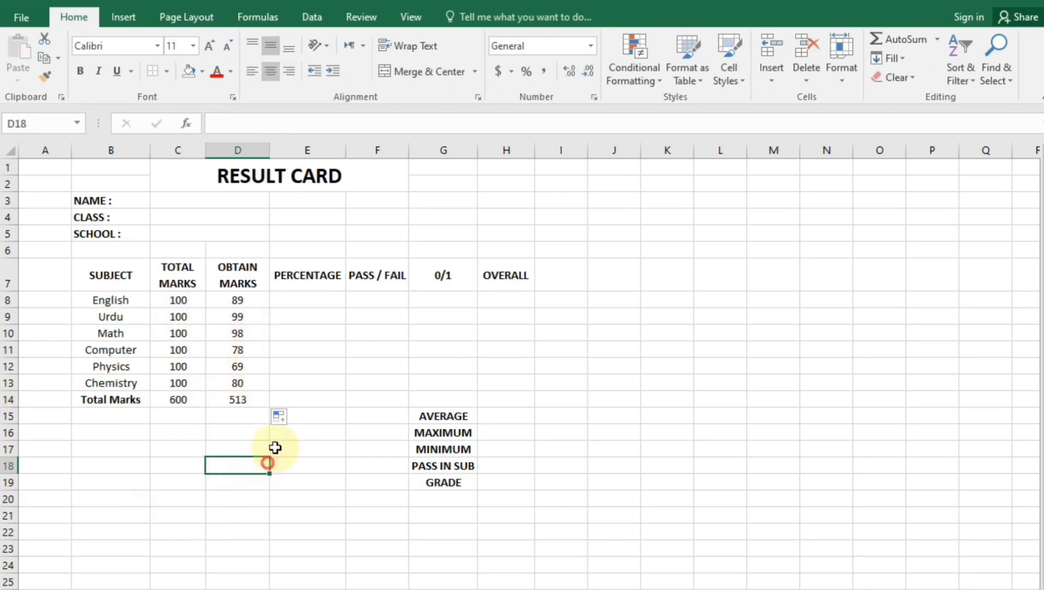
Enter =D8/C8 in E8 for the English percentage
click(301, 297)
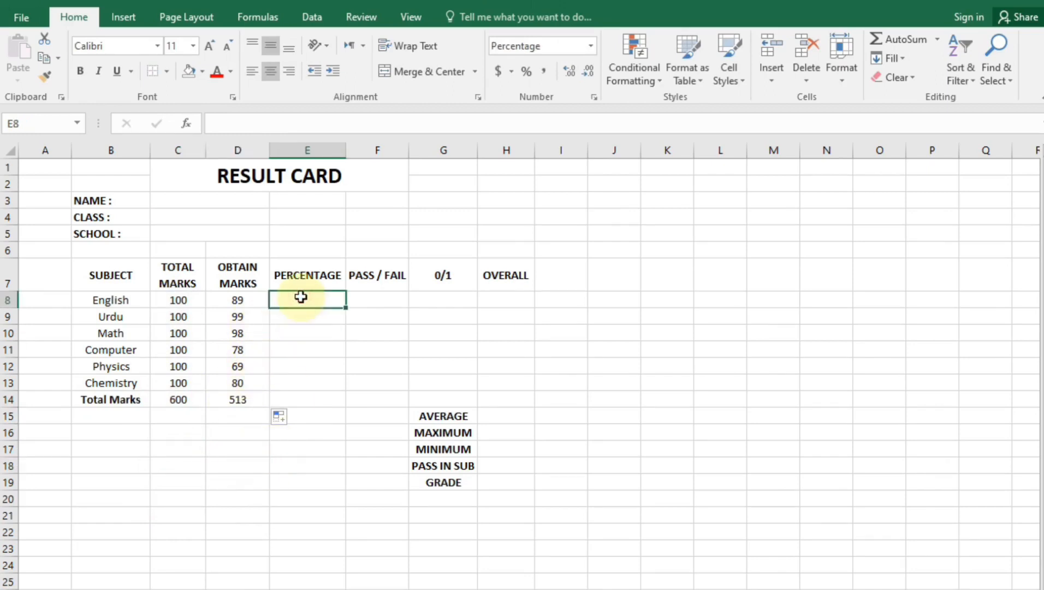
text(=)
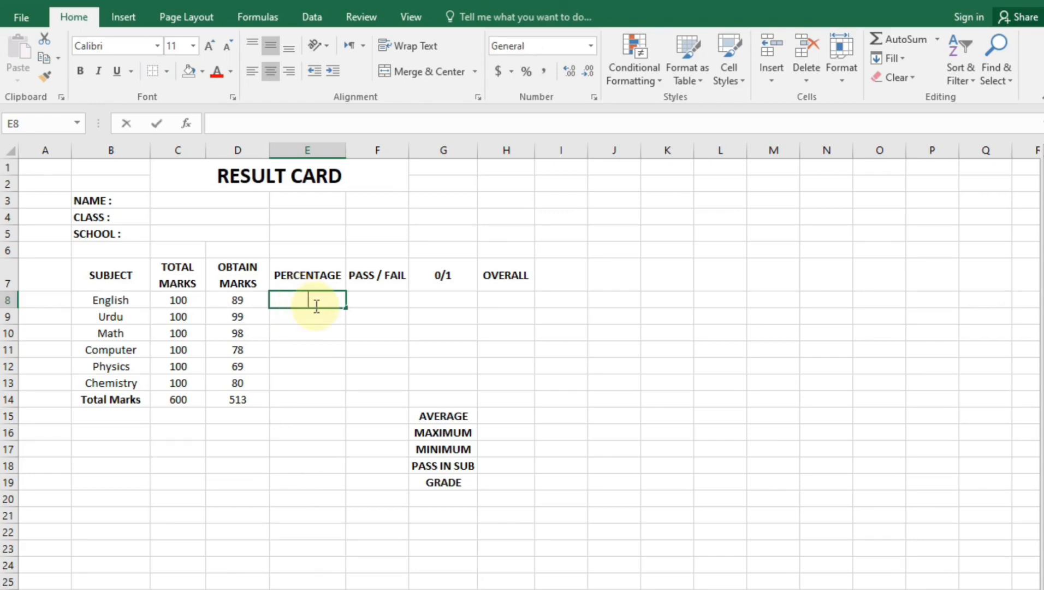
click(241, 298)
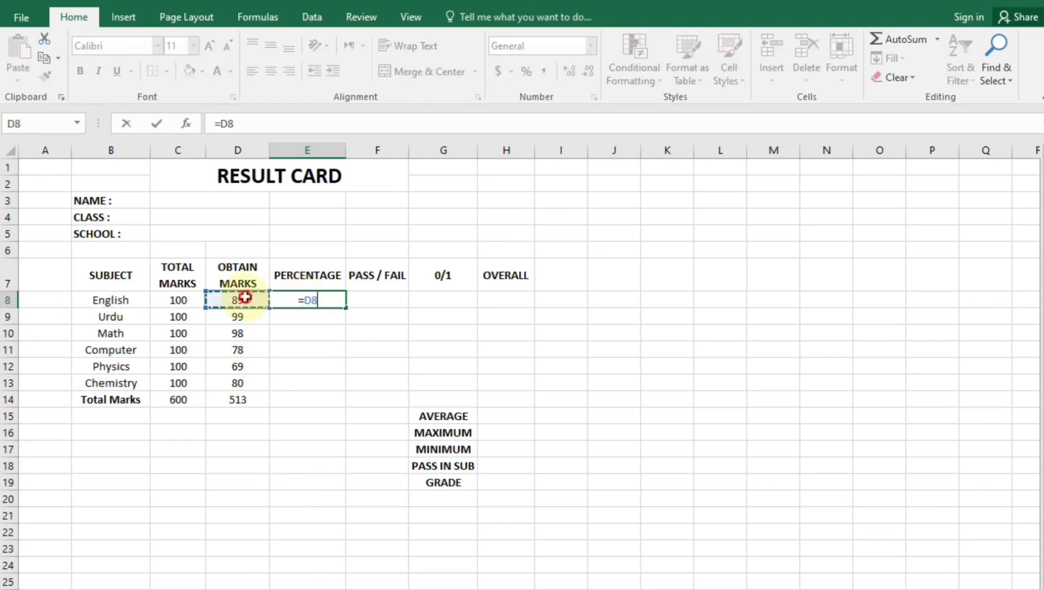
text(/)
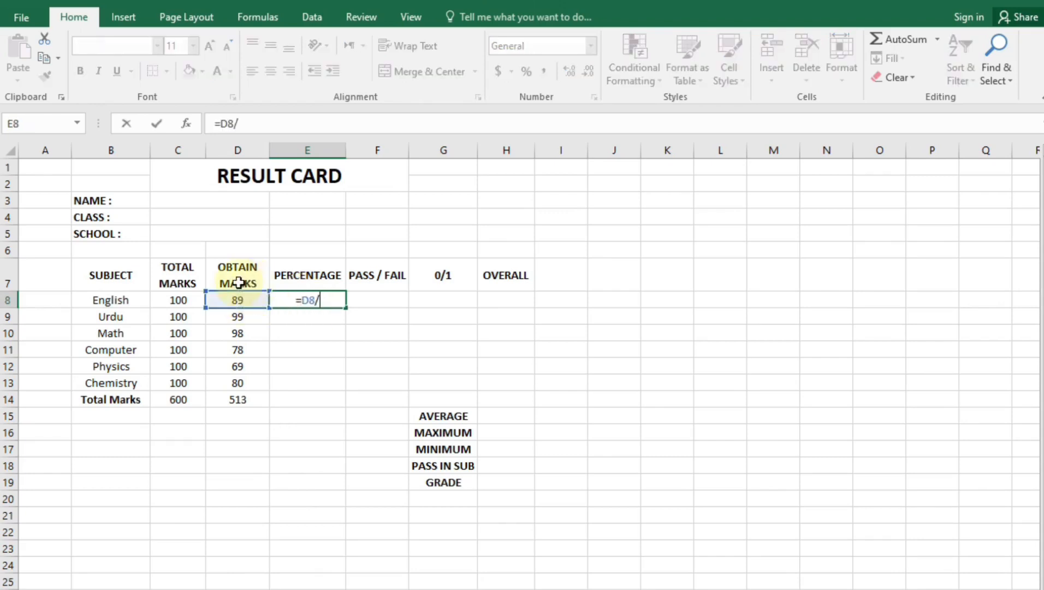
click(167, 305)
key(Return)
Apply Percent Style to E8 and fill it down to E14, showing 89% through 86%
click(311, 299)
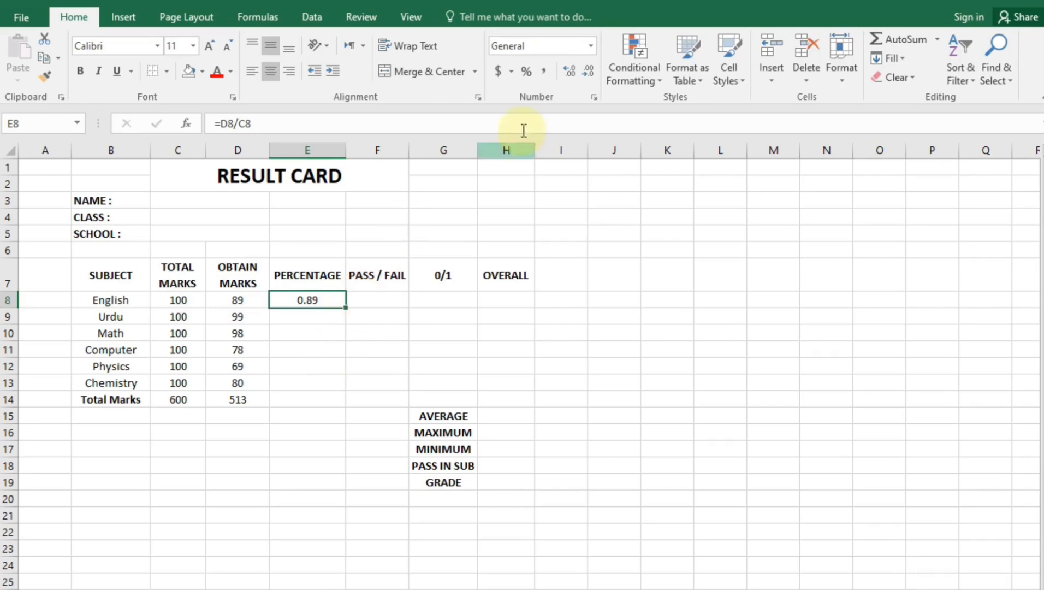
click(523, 80)
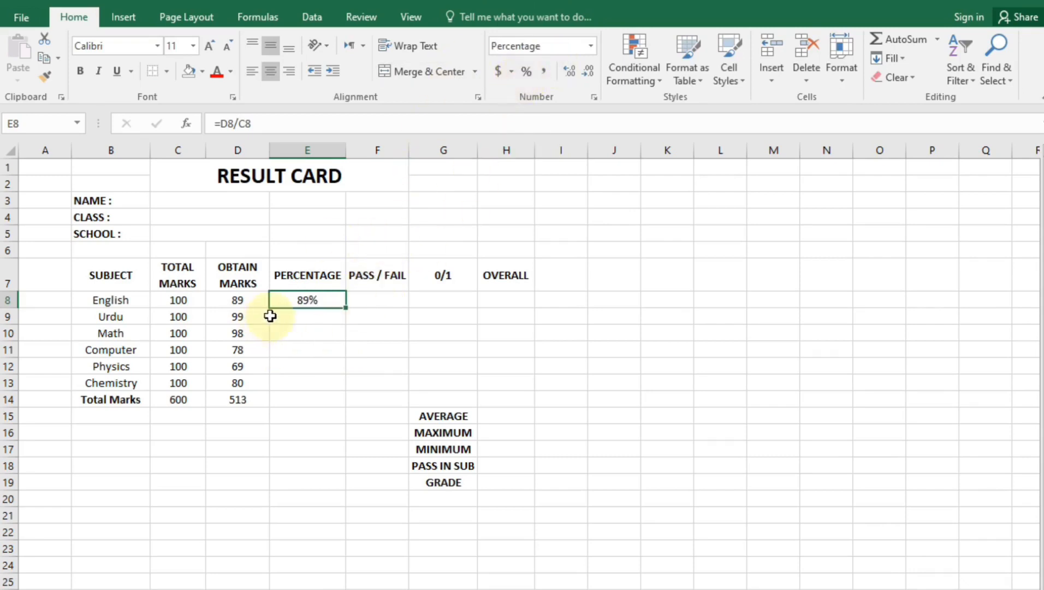
drag(344, 309, 334, 414)
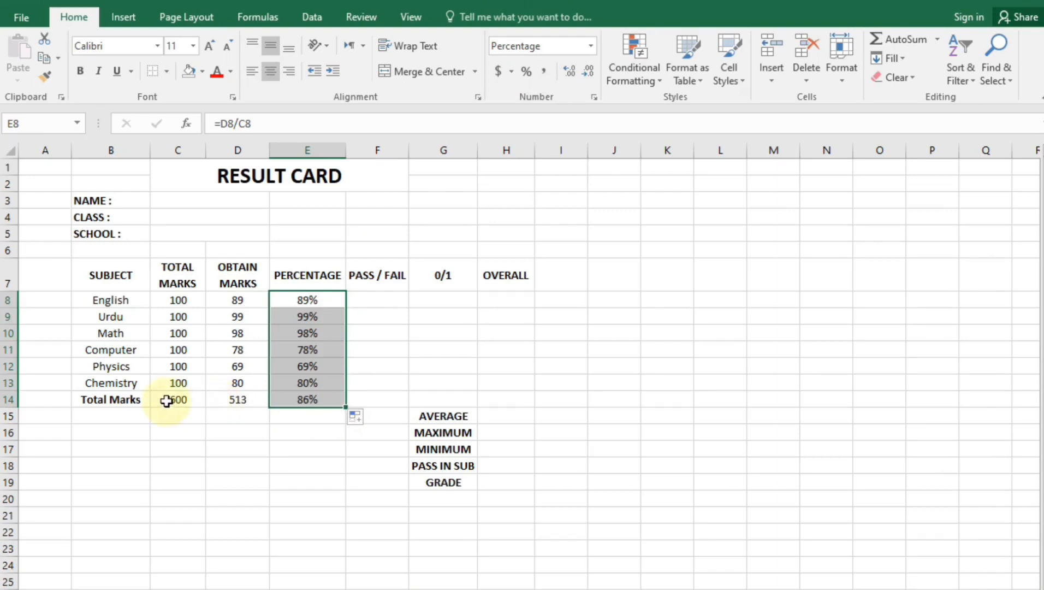
click(298, 432)
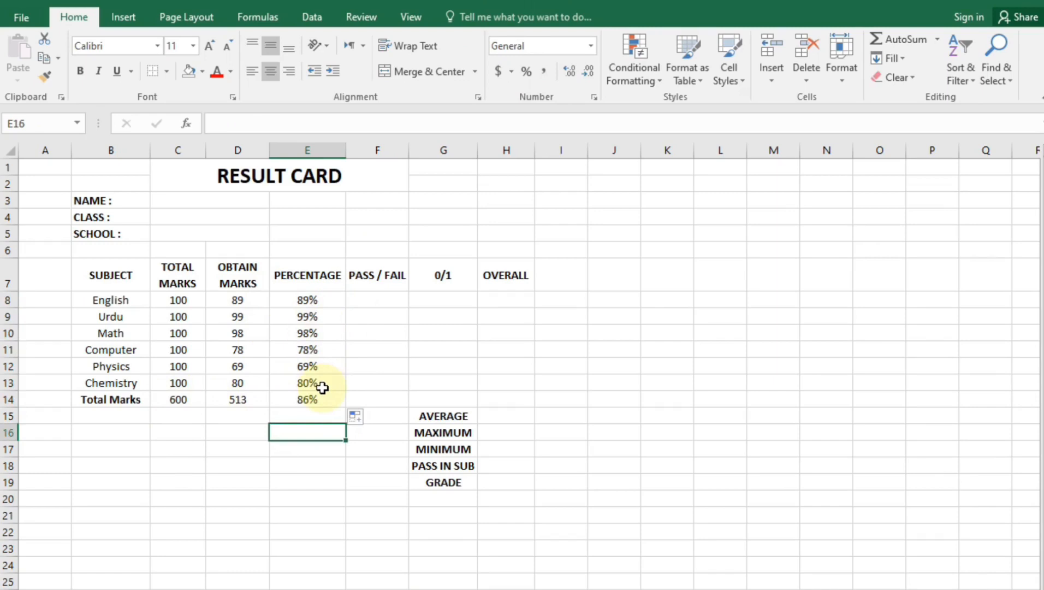
click(376, 298)
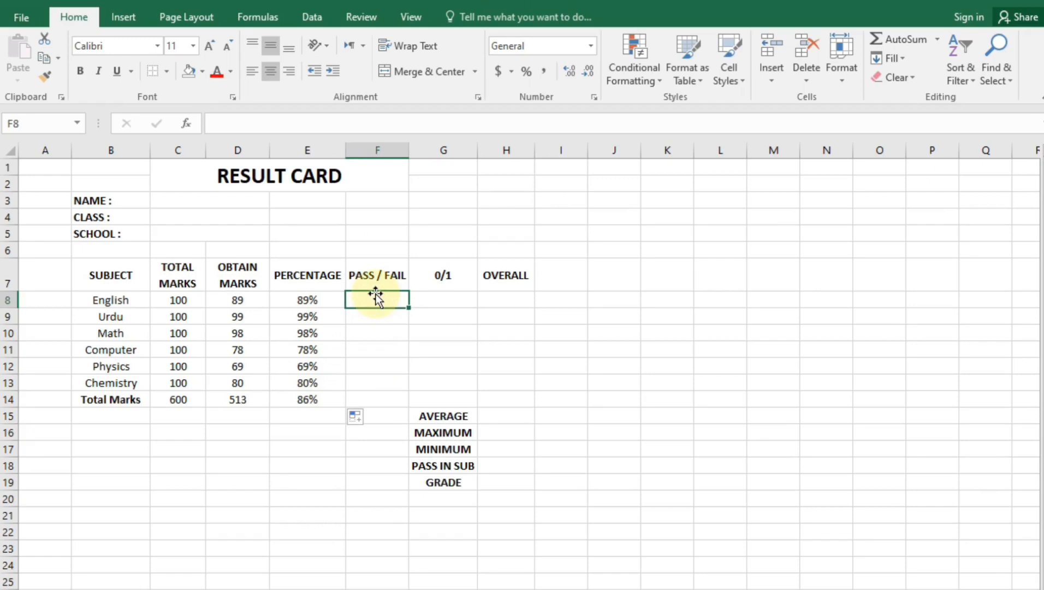
Enter =IF(E8>=33%,"Pass","Fail") in F8 for the English result
text(=)
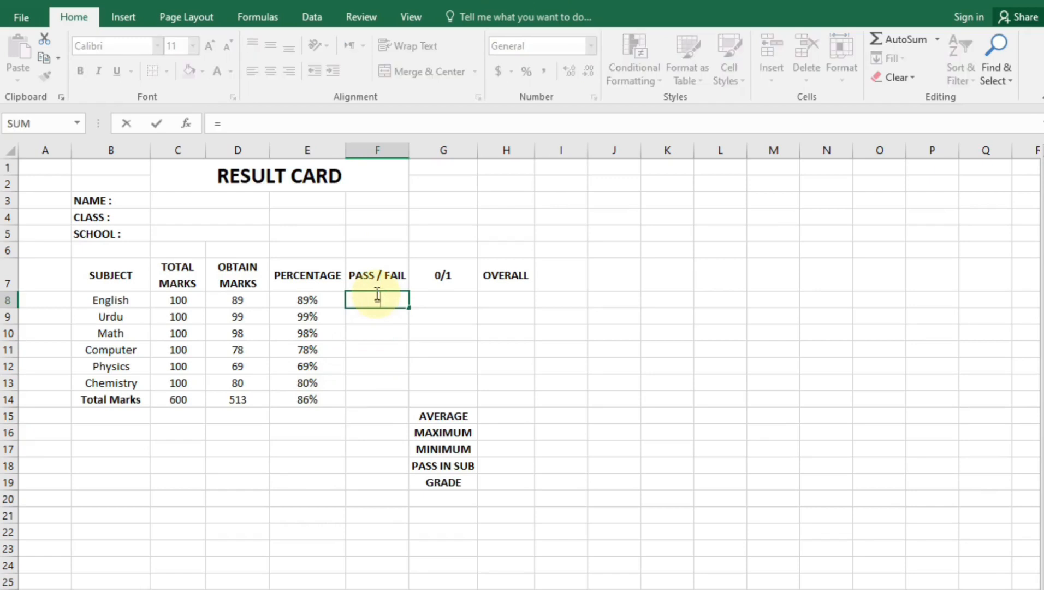
text(if()
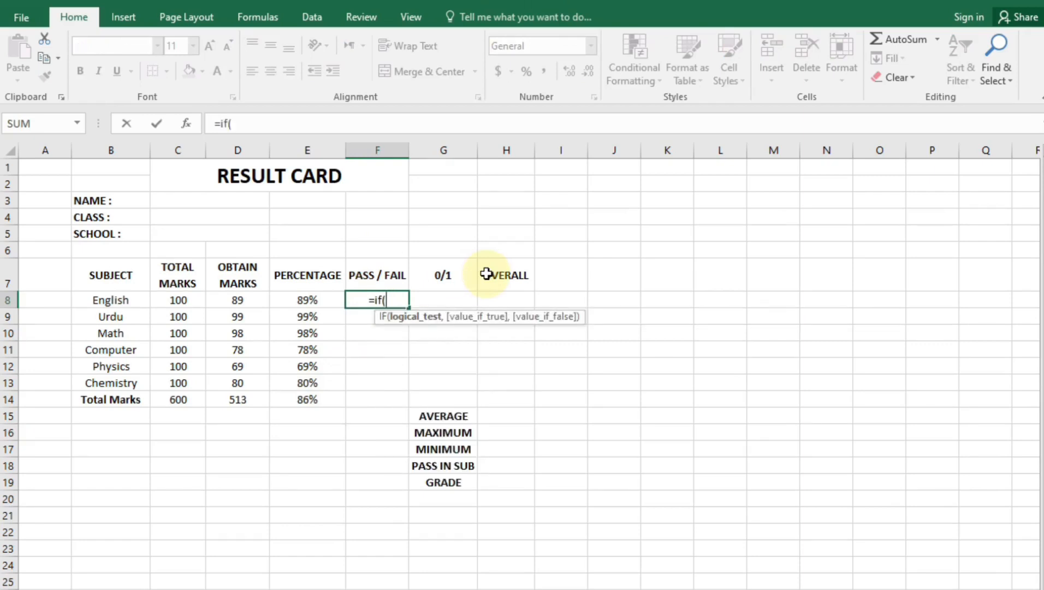
click(296, 300)
text(>)
text(+)
key(BackSpace)
text(=33)
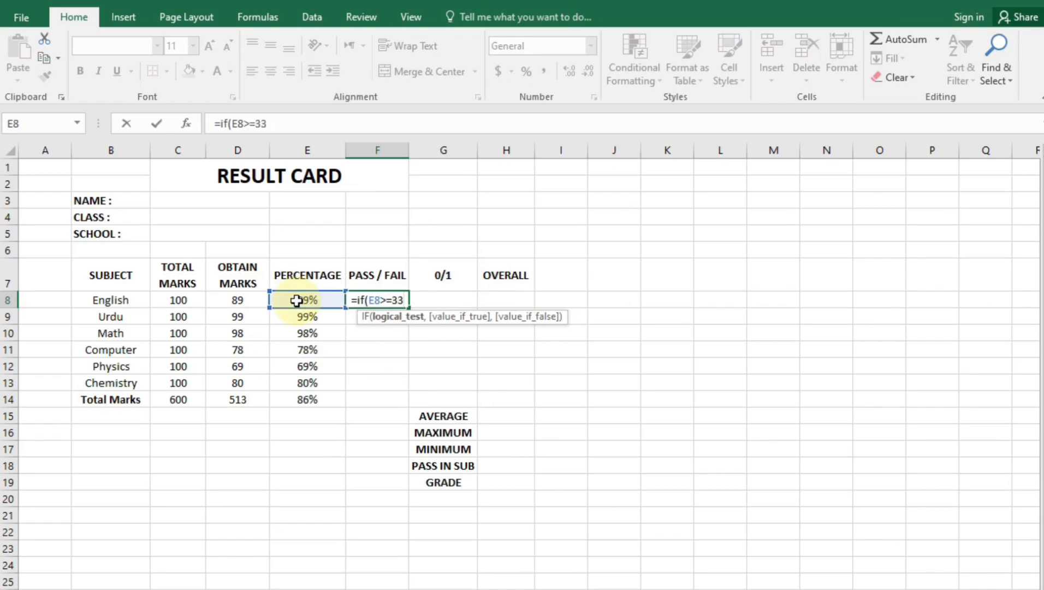
text(%)
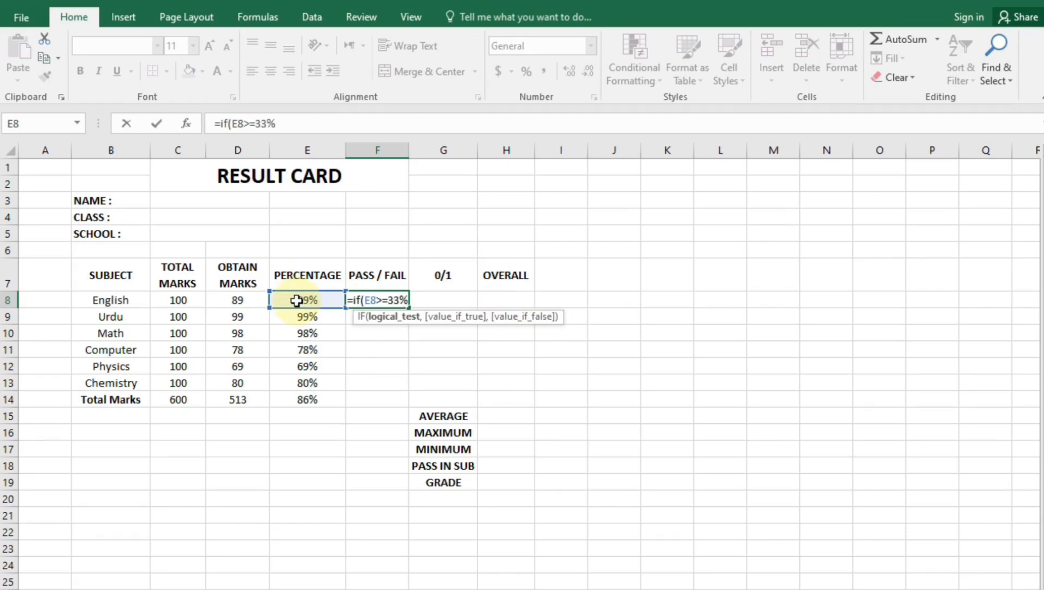
text(,)
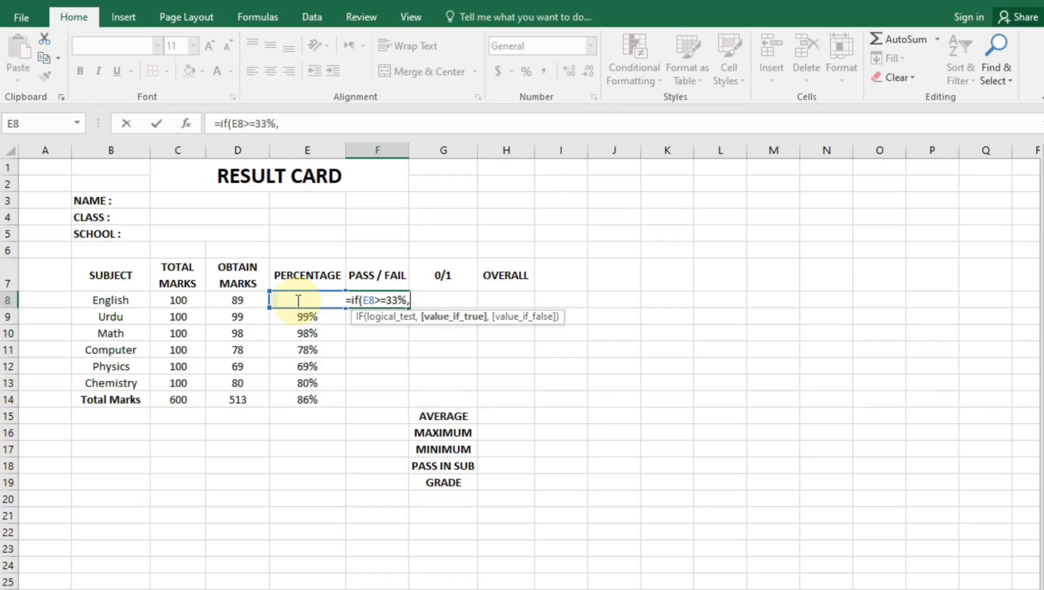
text("Pass","Fa)
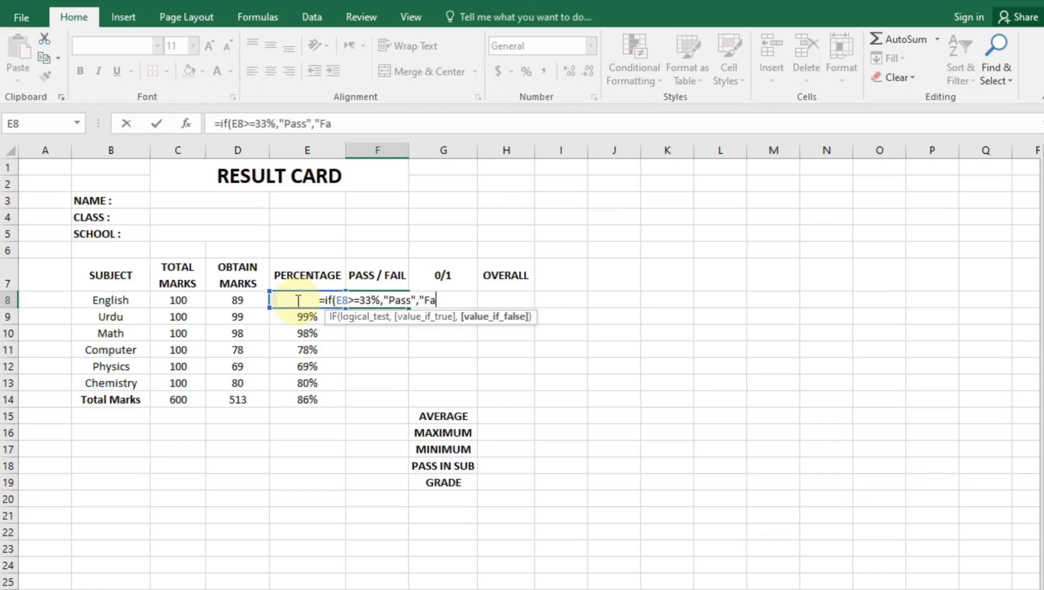
text(il")
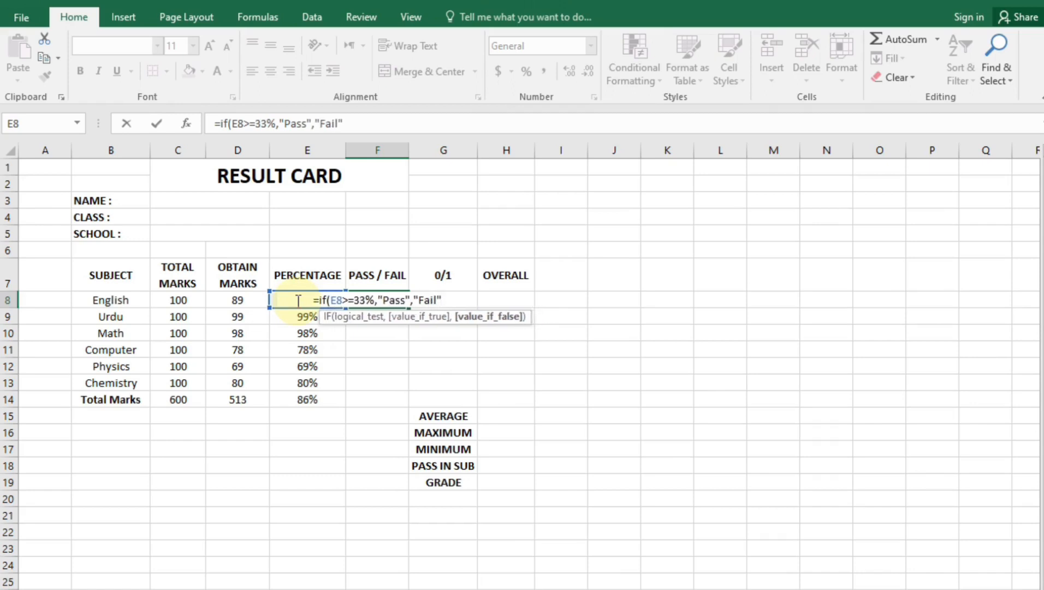
key(Return)
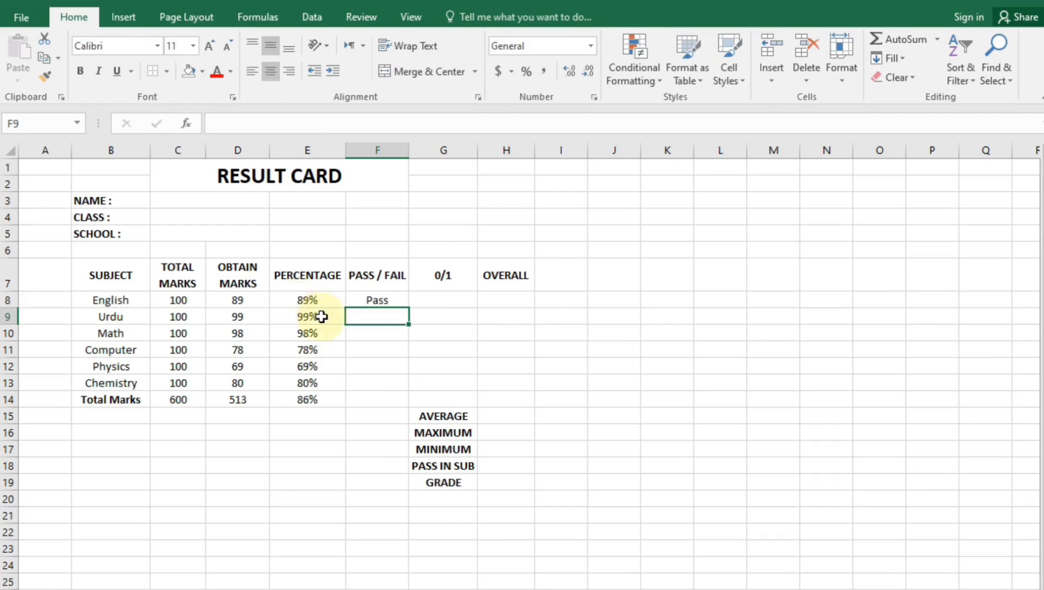
Fill the Pass/Fail formula down to F13 and label F14 'Total Fail'
click(380, 301)
drag(410, 304, 408, 384)
click(389, 399)
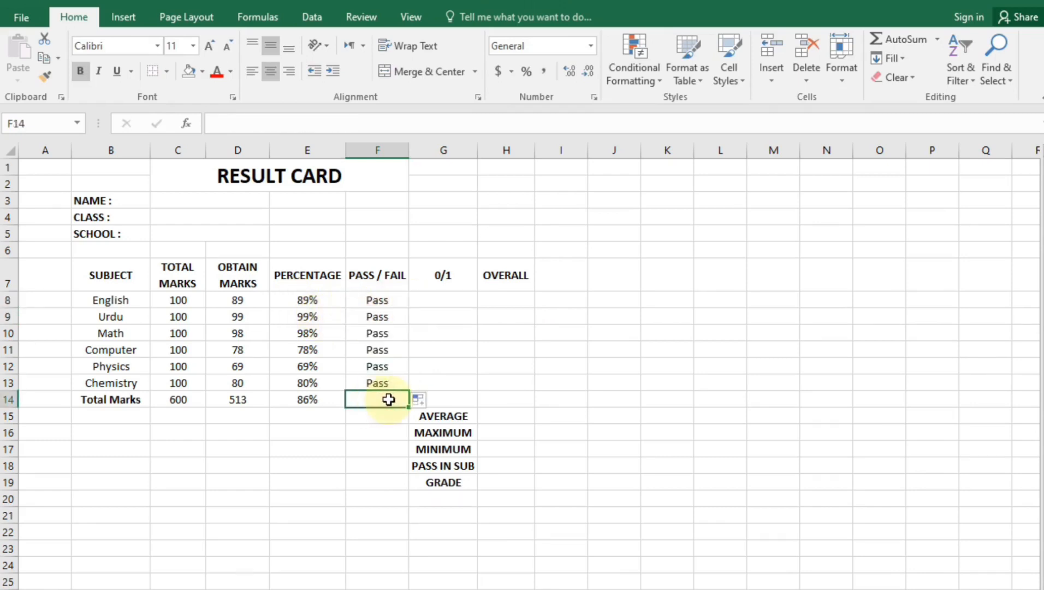
text(Tot)
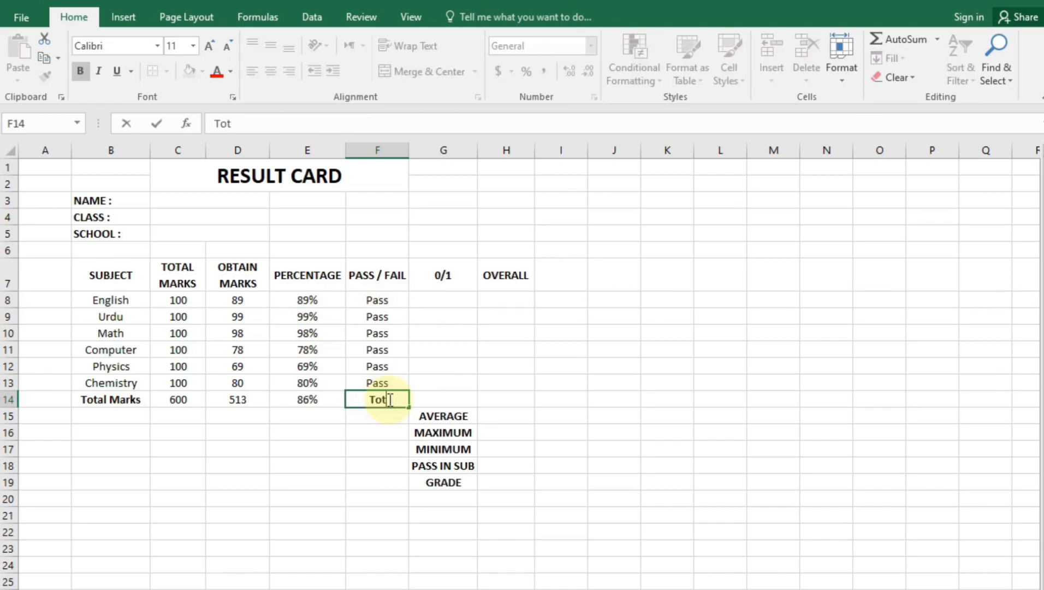
text(al Fail)
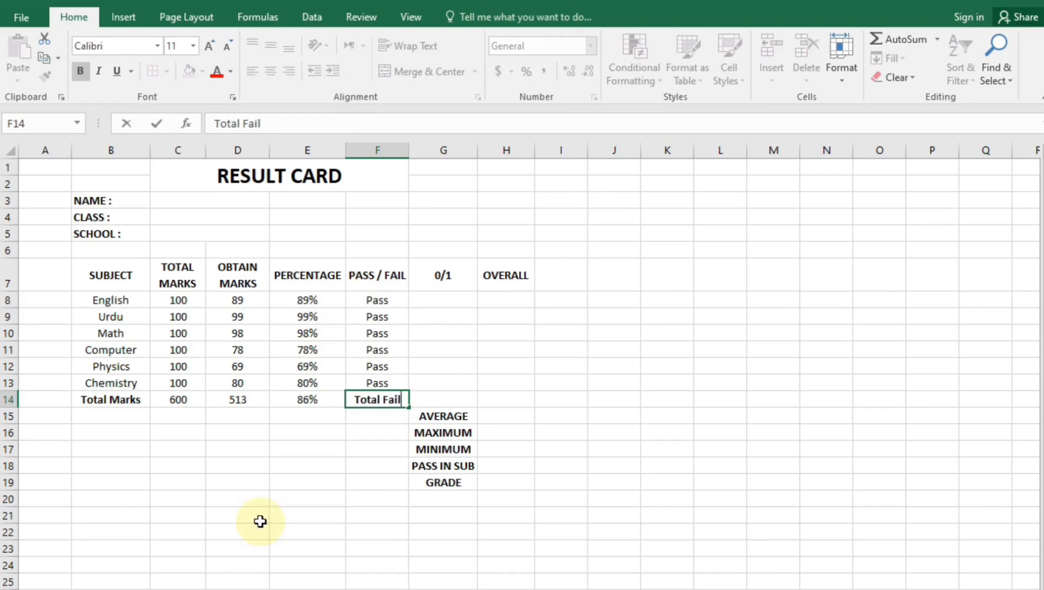
Enter =IF(F8="Pass",0,1) in G8 and fill it down to G13
click(445, 399)
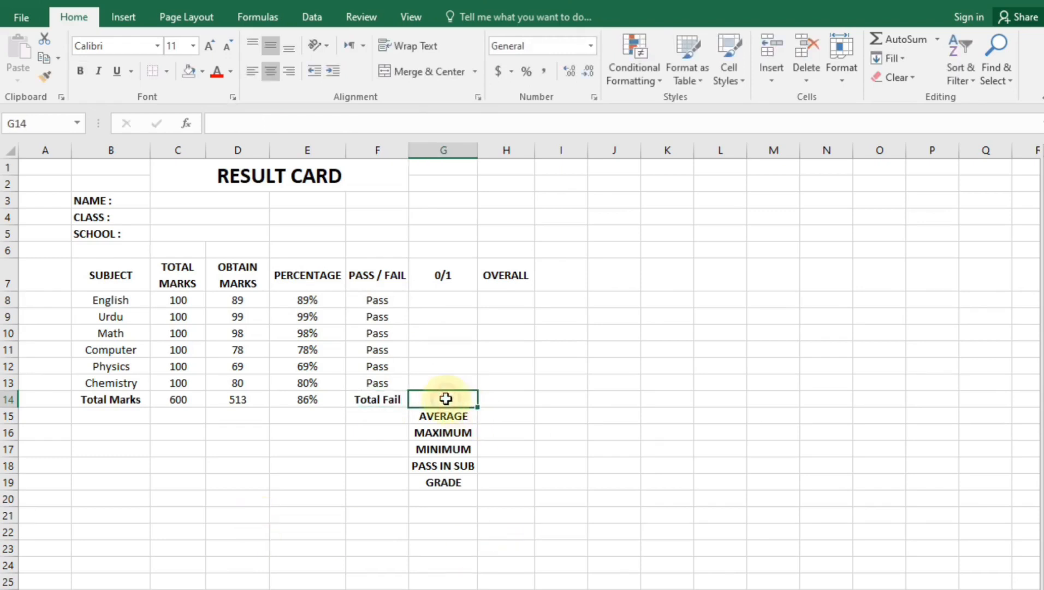
click(462, 302)
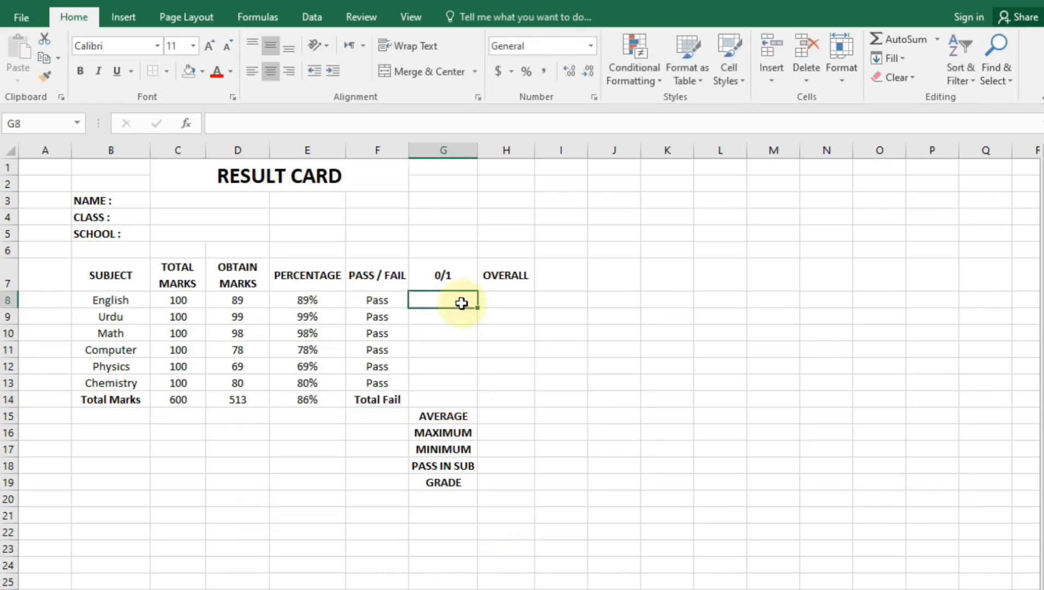
text(=if()
click(375, 302)
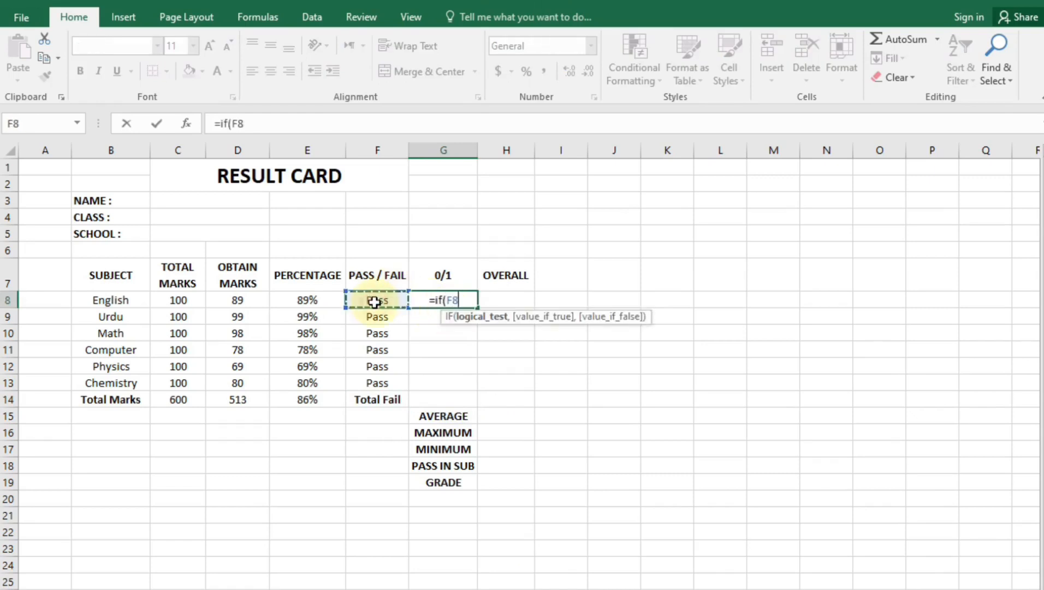
text(=)
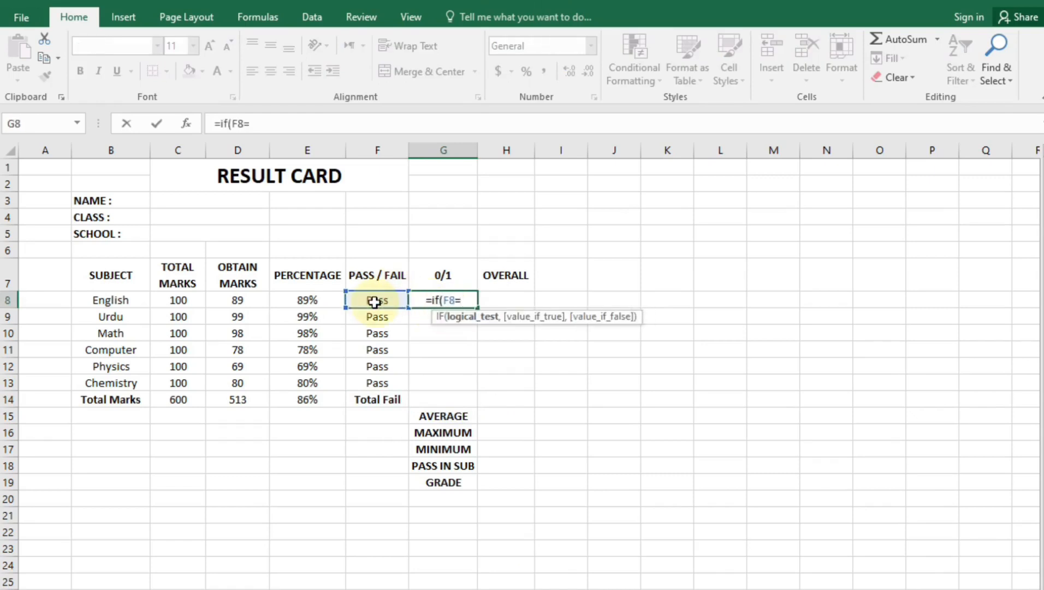
text(")
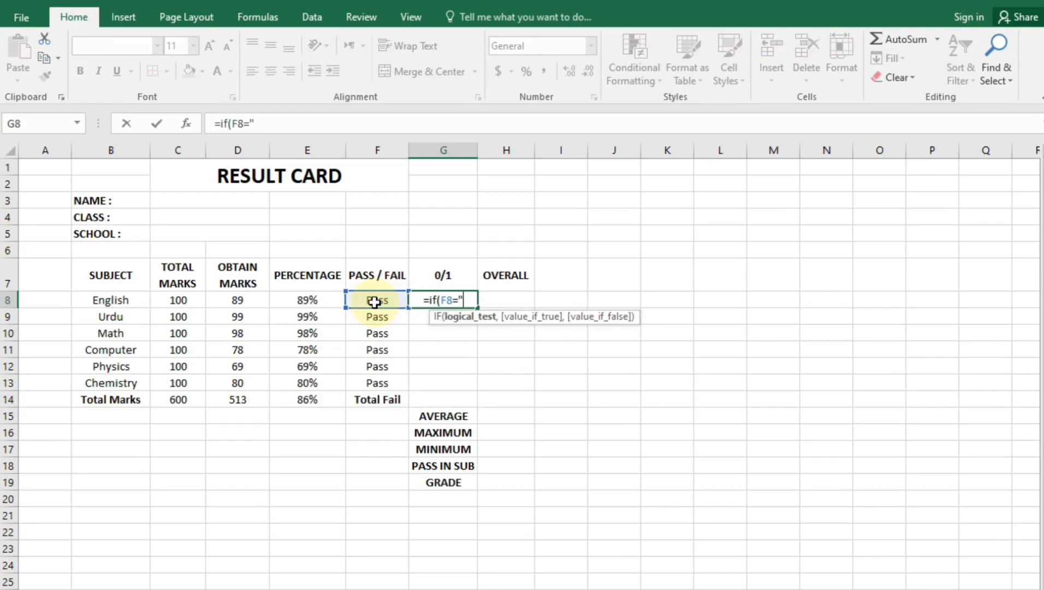
text(P)
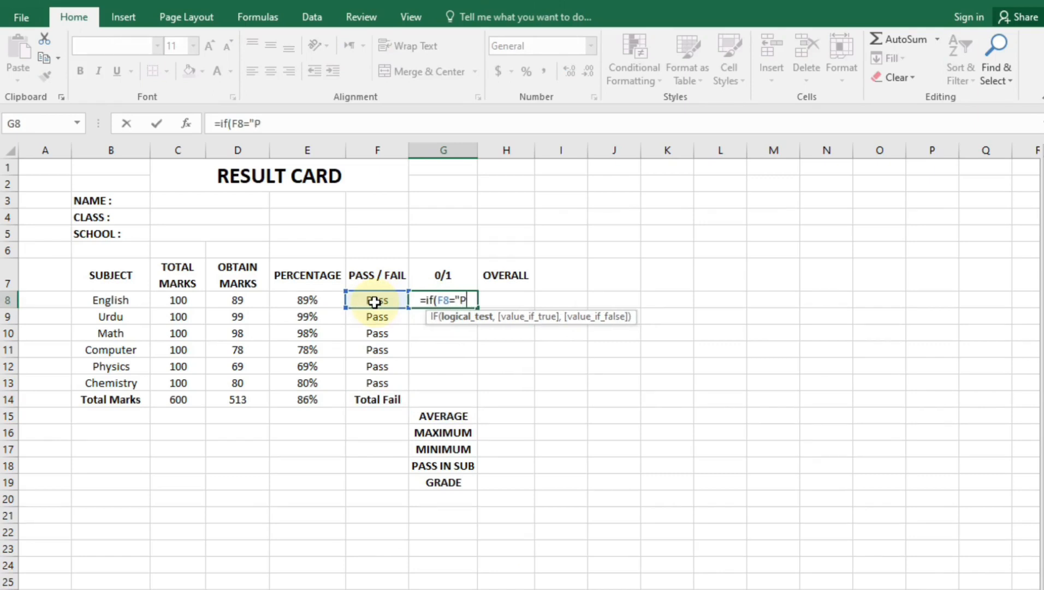
text(ass")
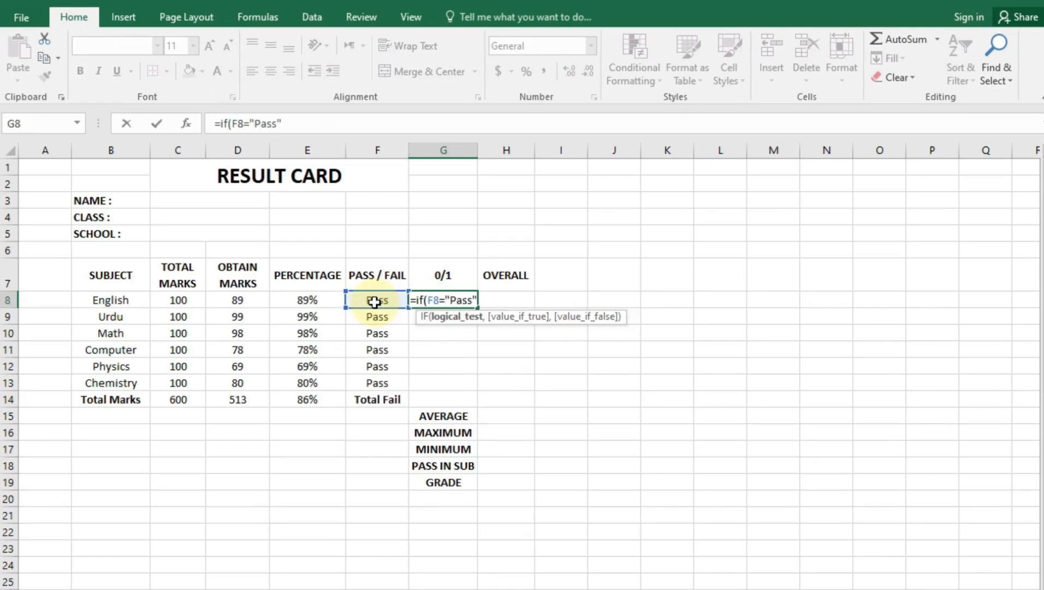
text(,)
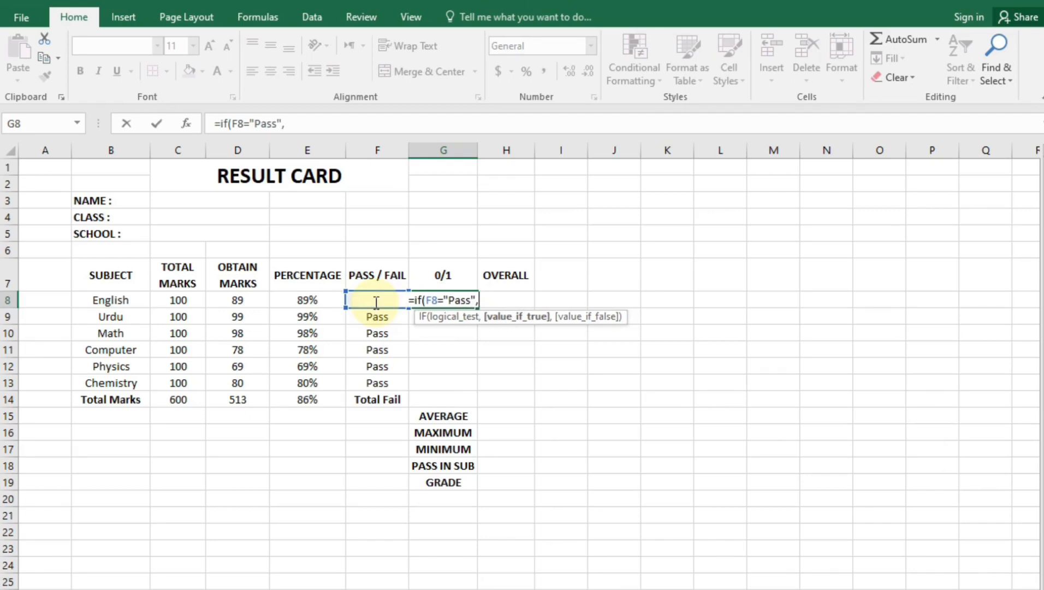
text(0,1)
key(Return)
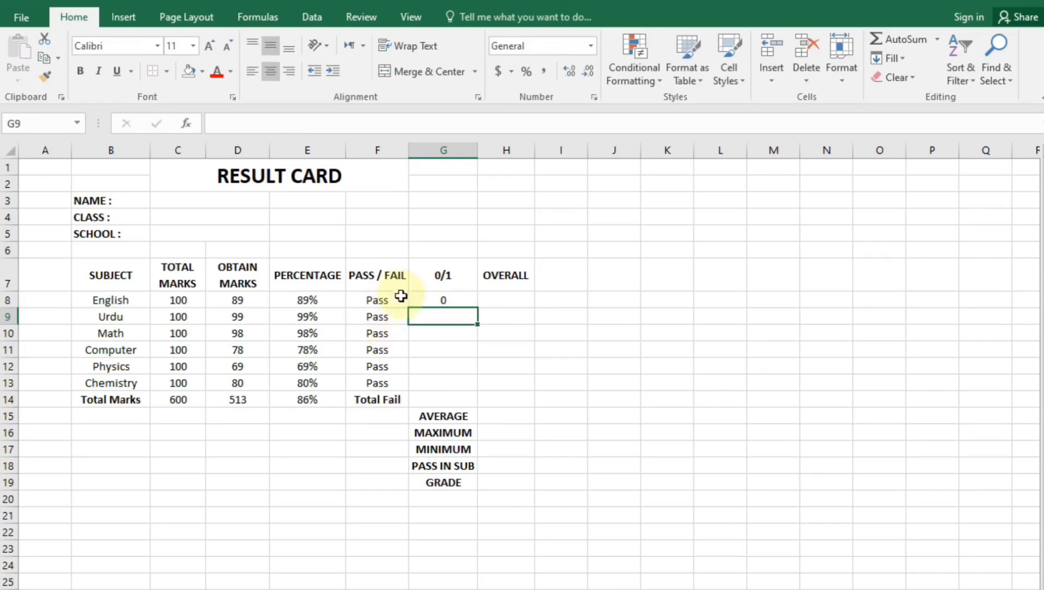
click(448, 299)
drag(477, 307, 460, 395)
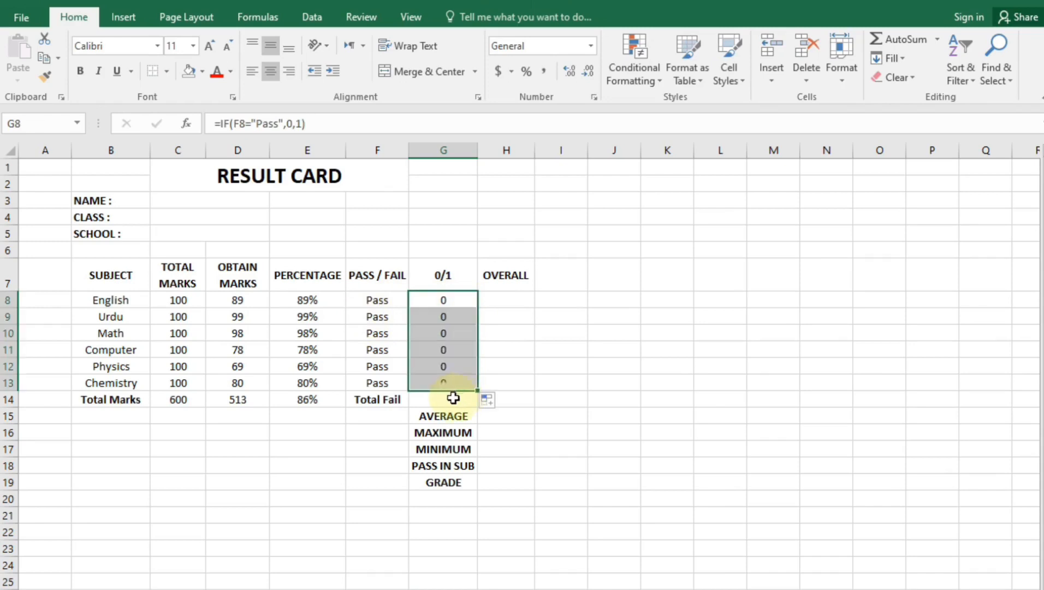
Copy D14's SUM formula into G14 to total the failures
click(452, 400)
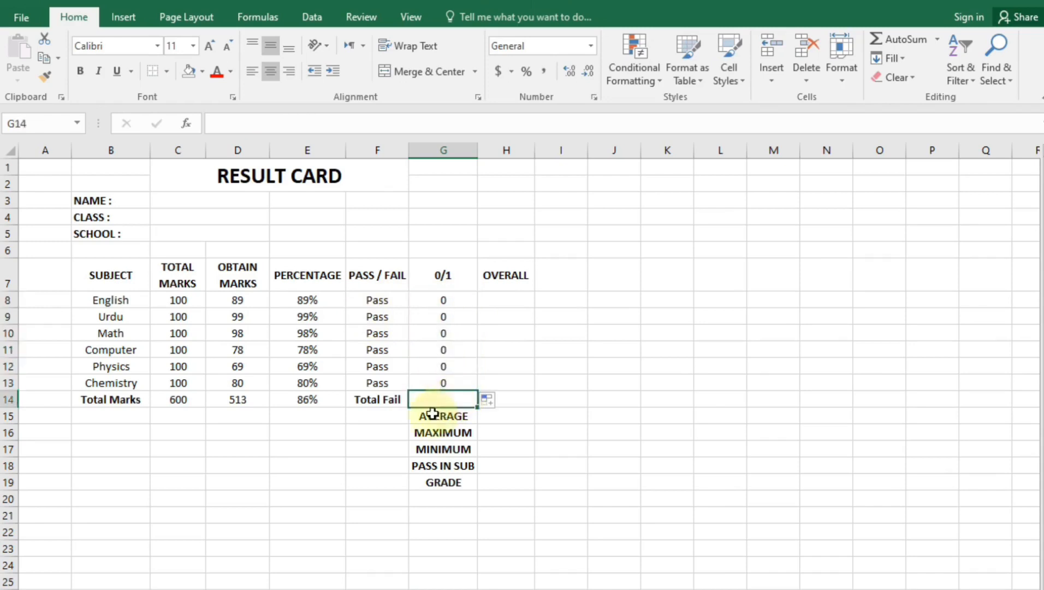
click(308, 399)
click(229, 400)
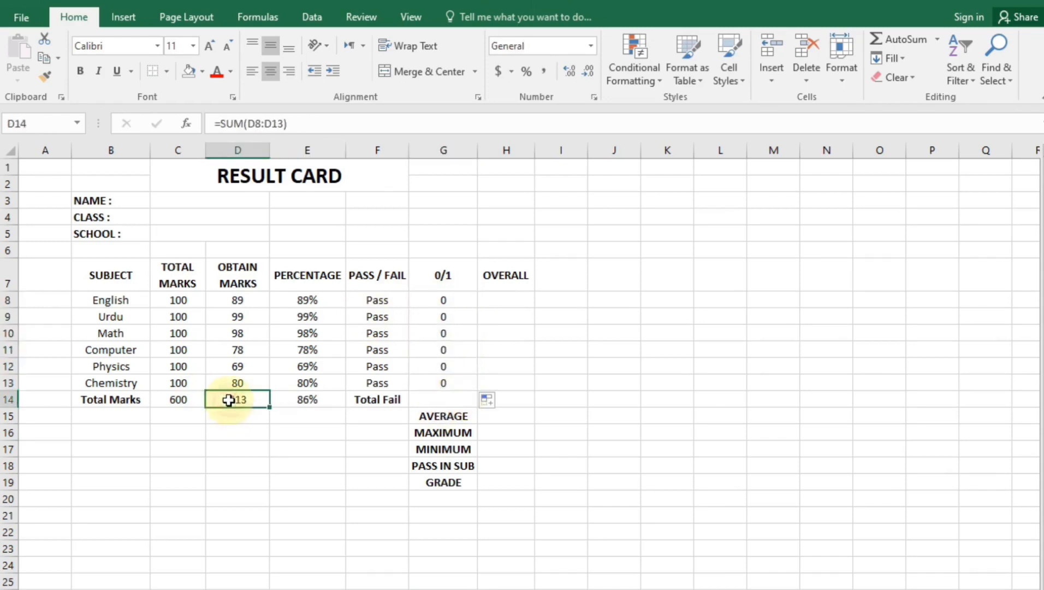
key(ctrl+c)
click(436, 399)
key(ctrl+v)
click(377, 463)
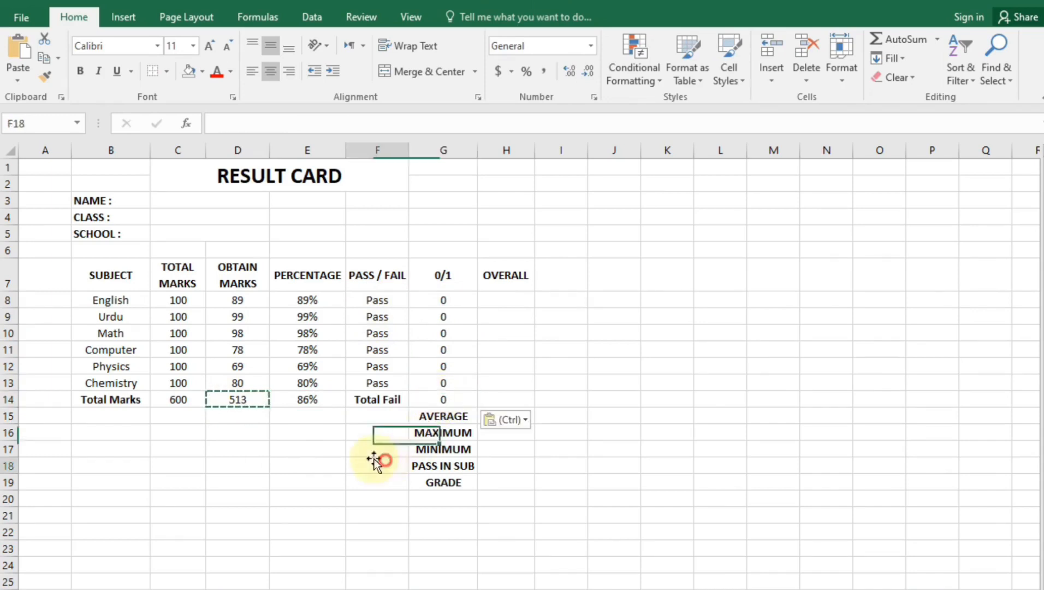
key(Escape)
click(450, 398)
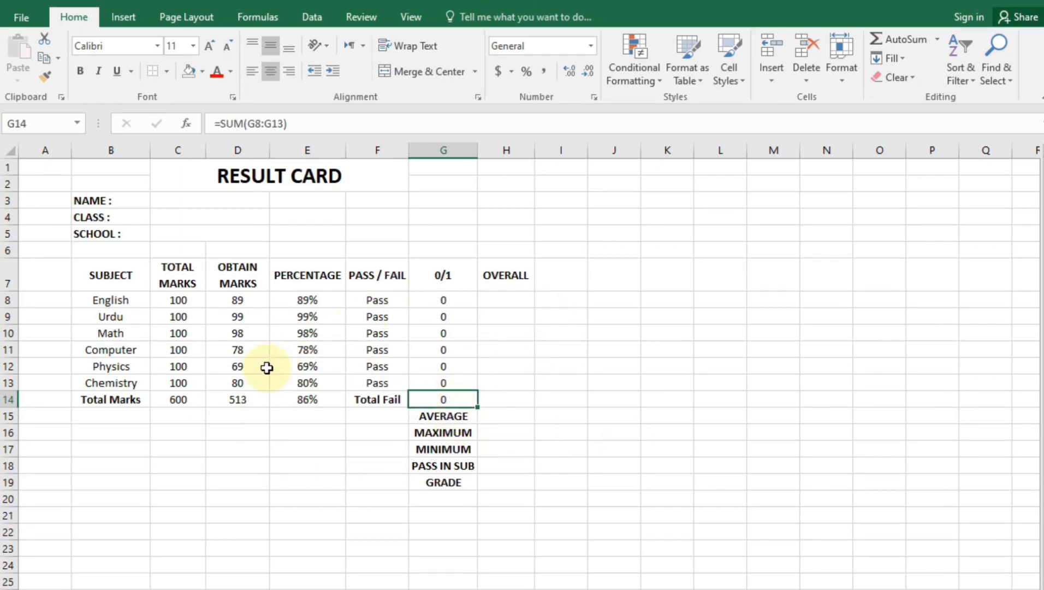
click(243, 316)
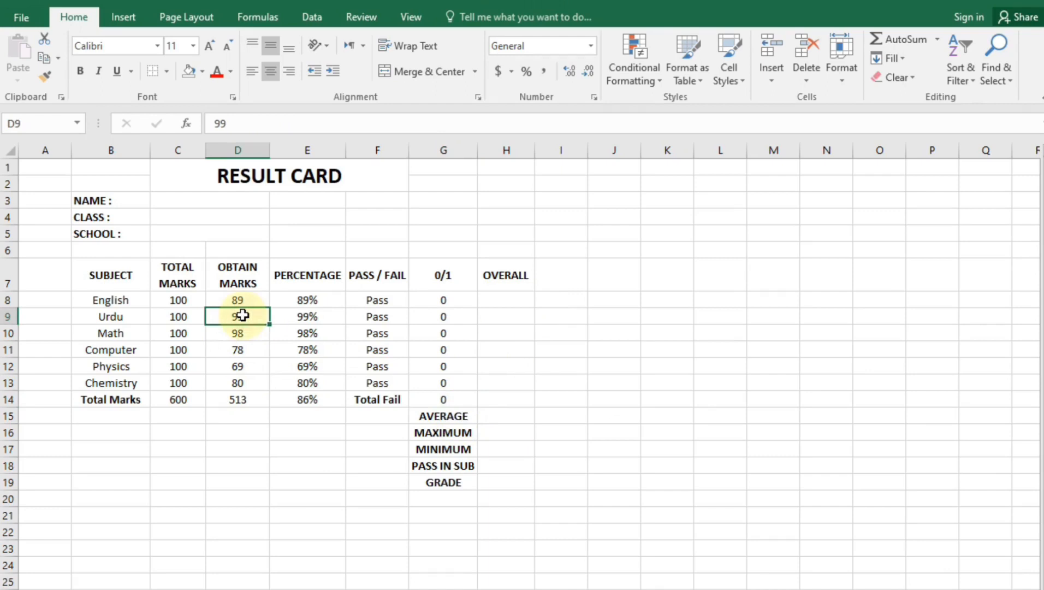
Change the Urdu, Computer and Chemistry marks to 24, 22 and 32
text(24)
key(Return)
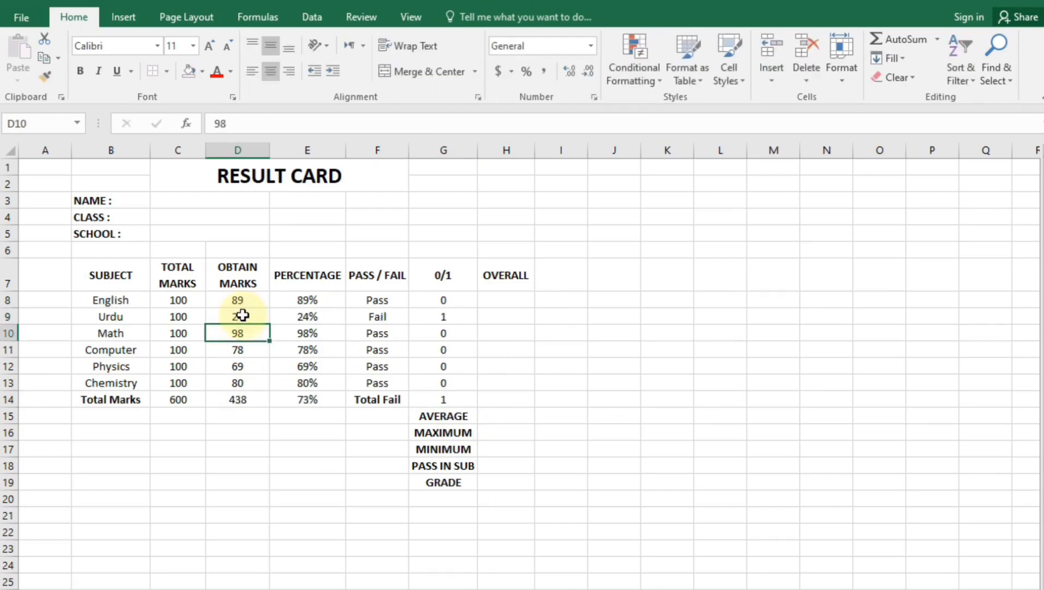
key(Down)
text(22)
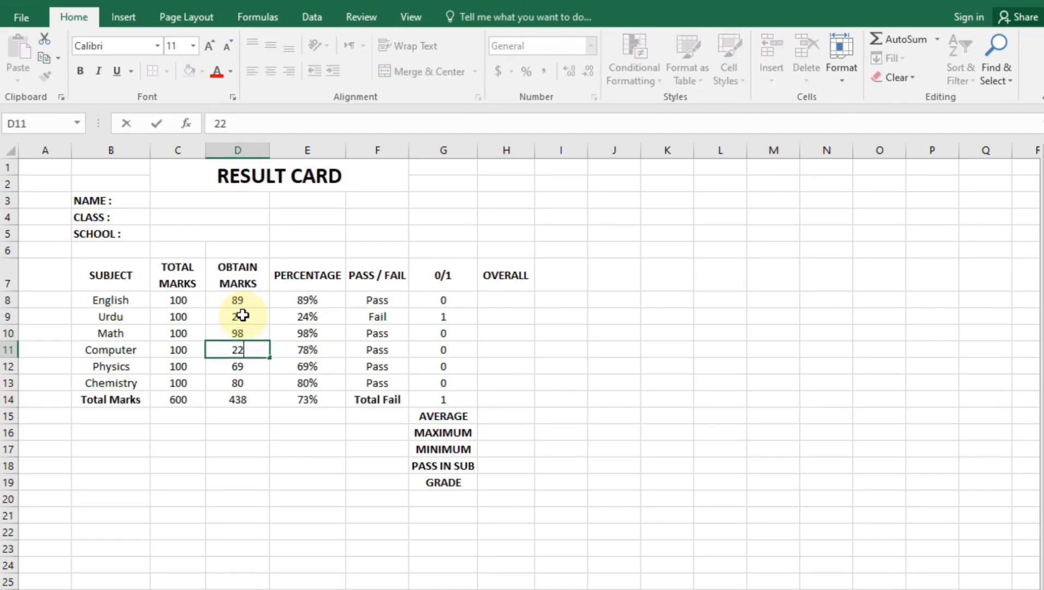
key(Return)
key(Down)
text(33)
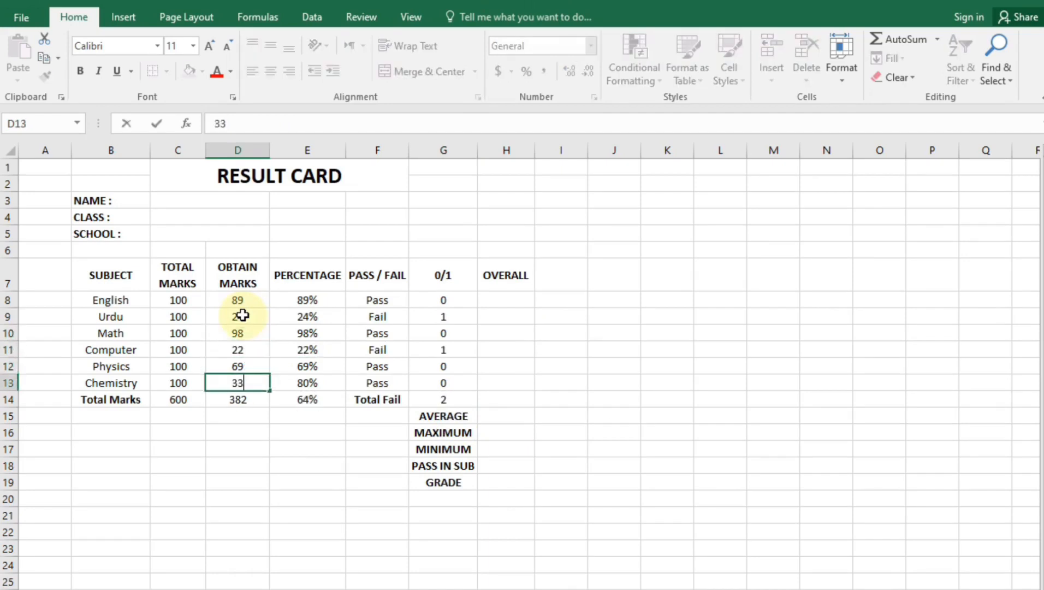
key(BackSpace)
text(2)
key(Return)
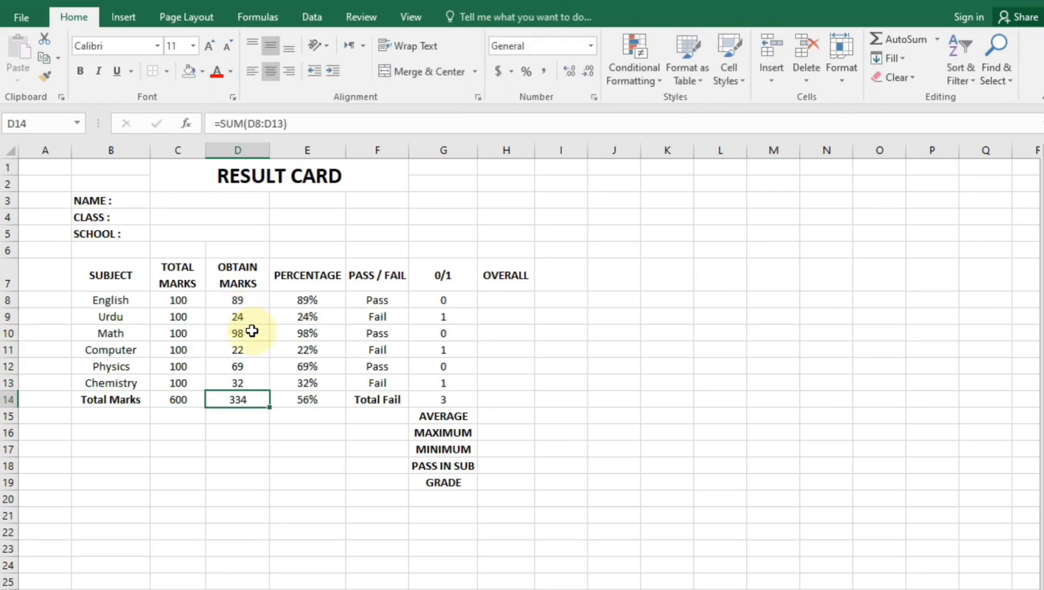
click(464, 403)
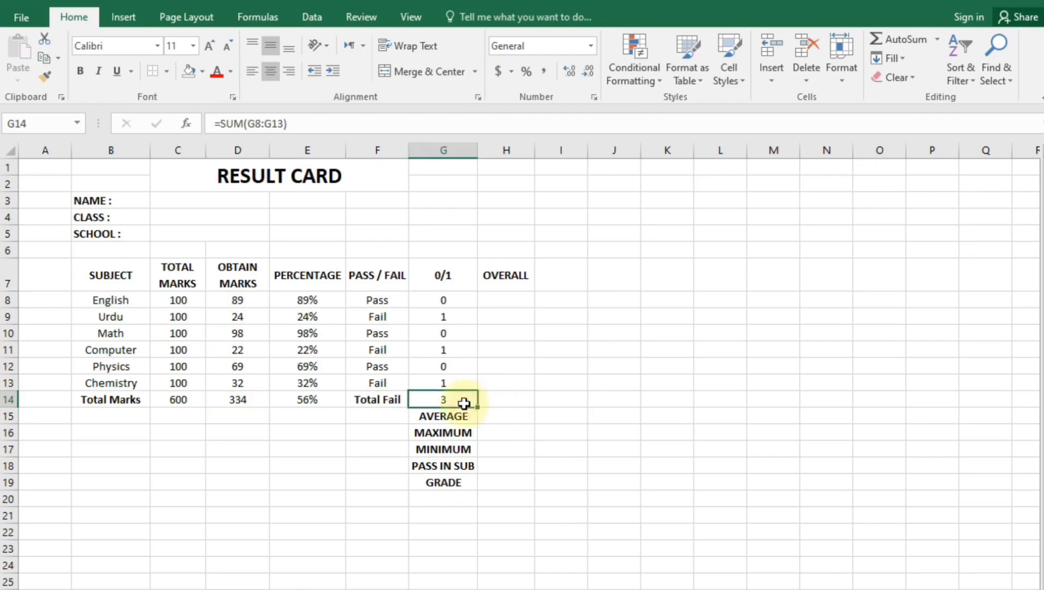
Merge and center the OVERALL cells H8:H14
drag(506, 302, 529, 400)
click(396, 72)
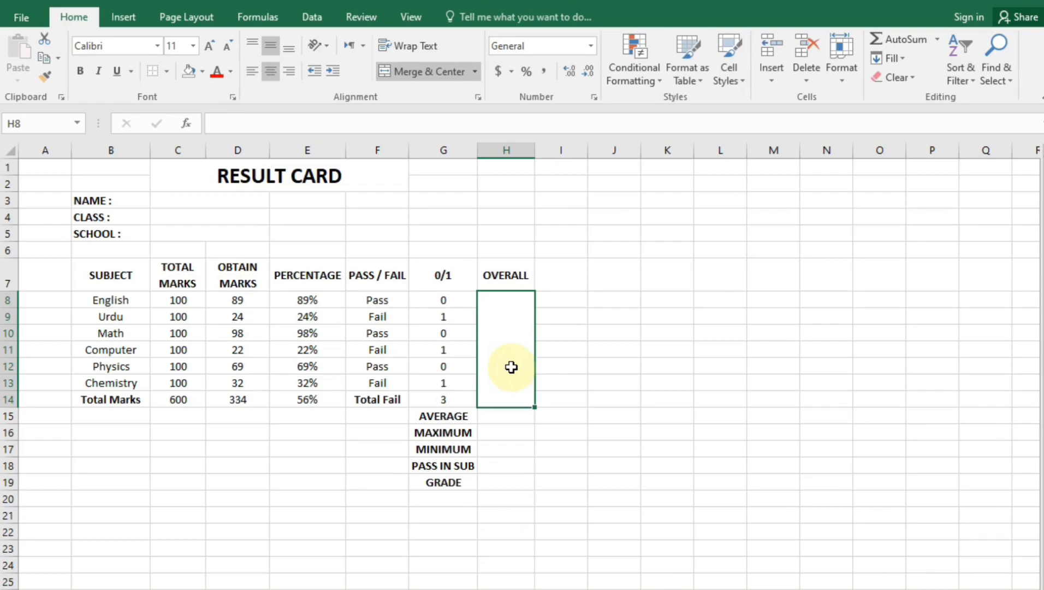
click(453, 405)
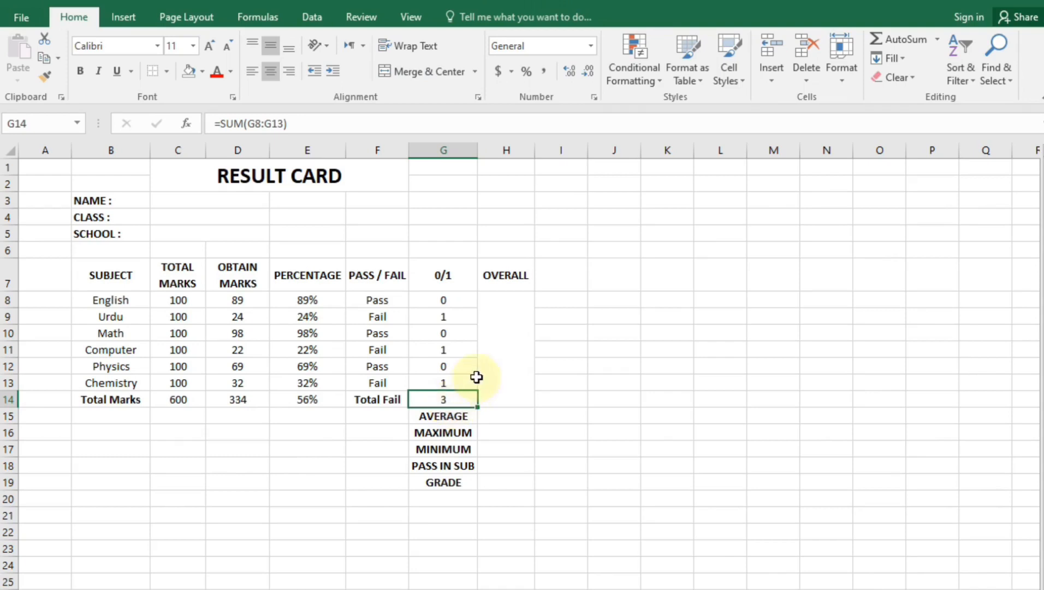
Enter =IF(G14>=3,"Fail",IF(G14=0,"Pass","Supply")) in the merged OVERALL cell, showing Fail
click(501, 366)
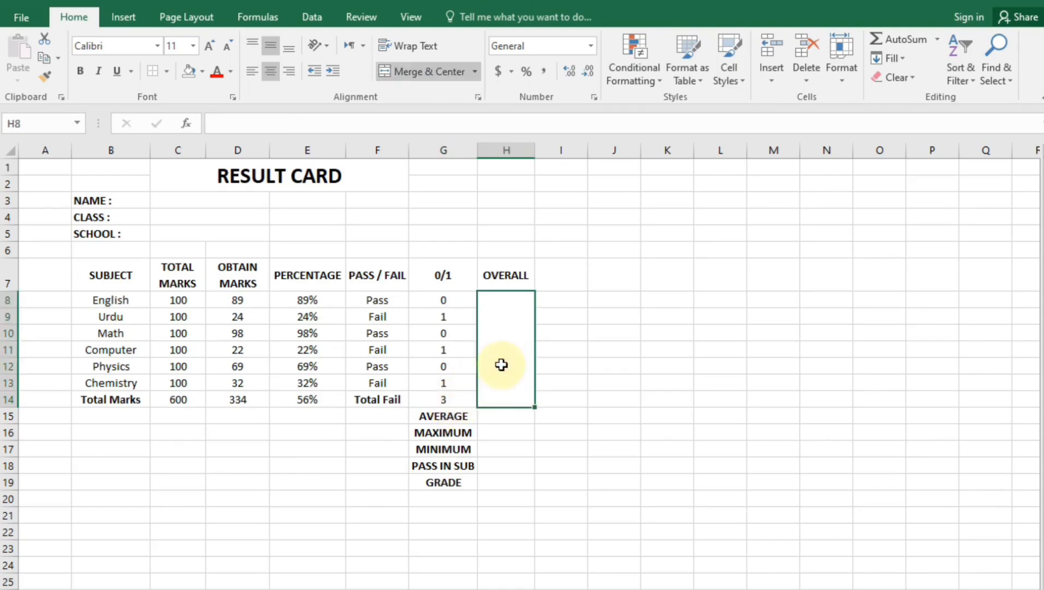
text(=)
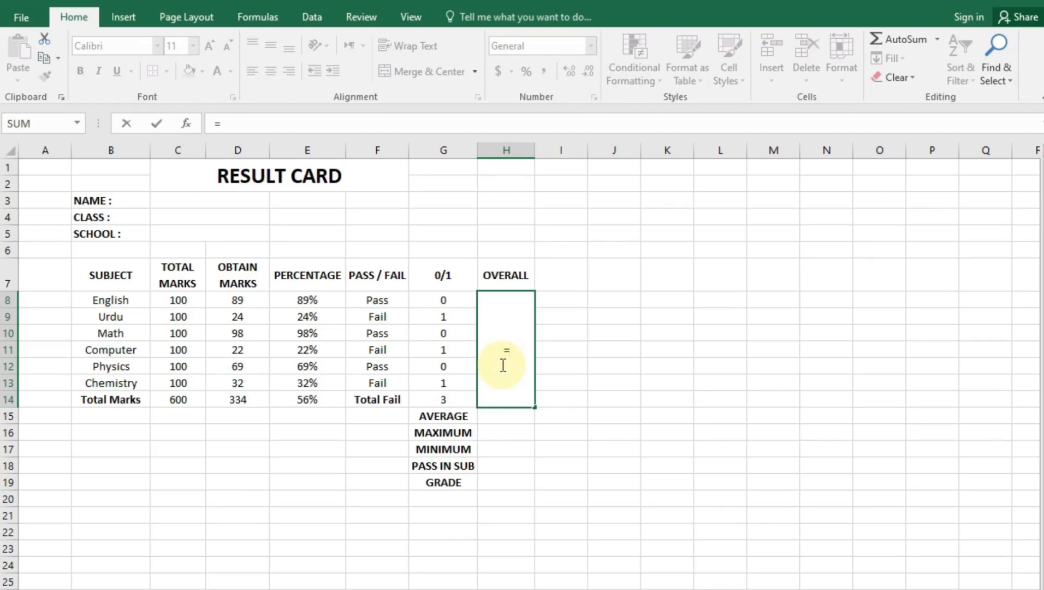
text(if()
click(457, 400)
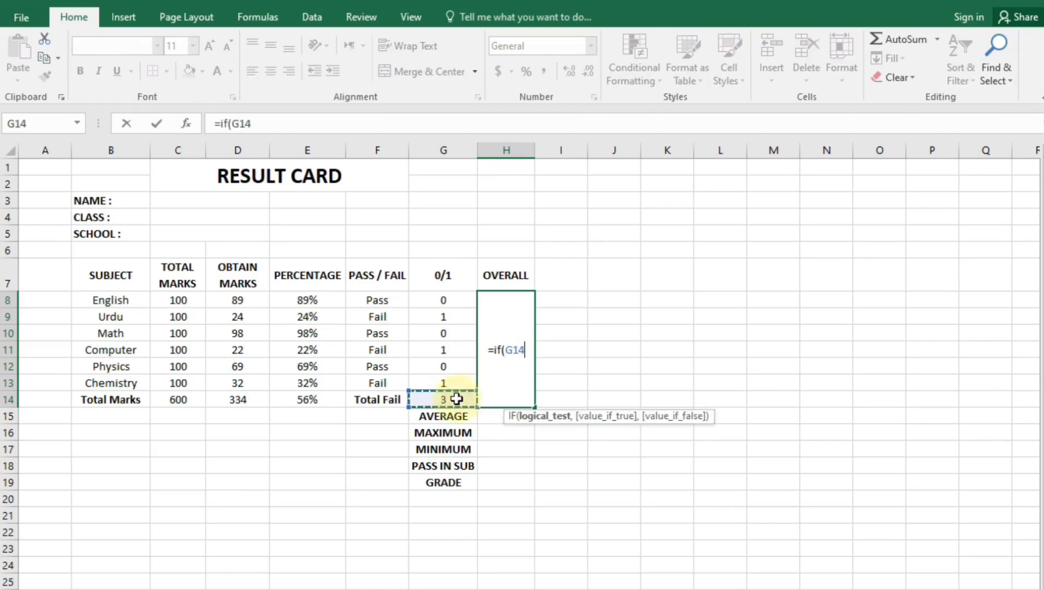
text(>)
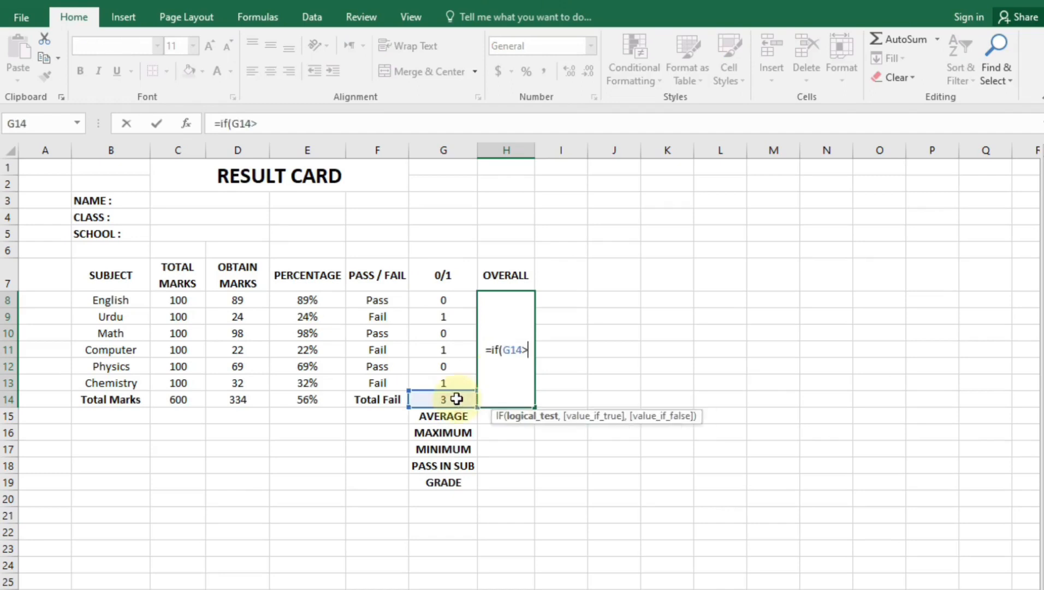
text(=)
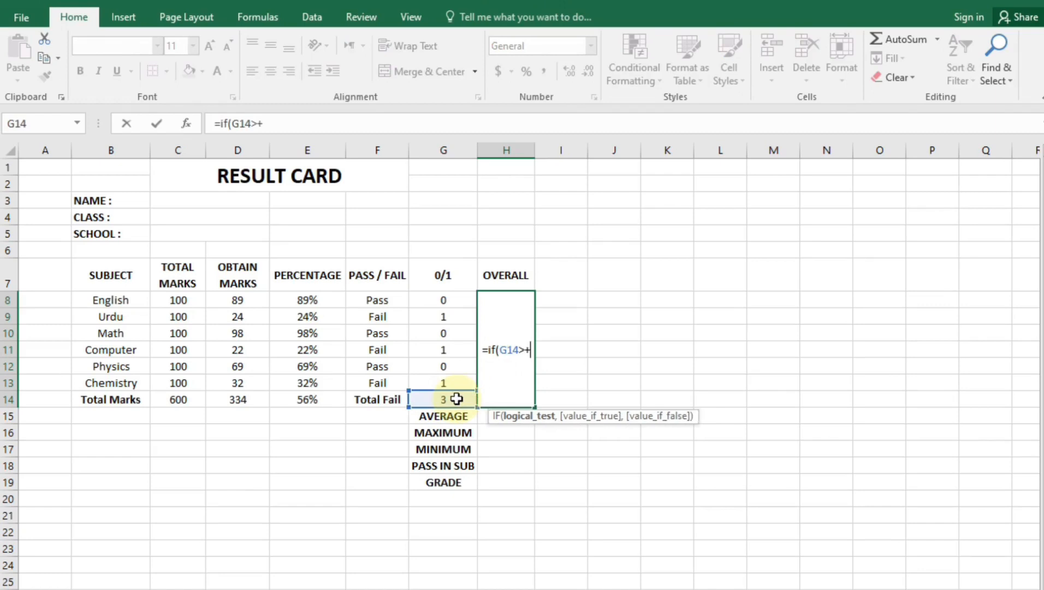
text(3)
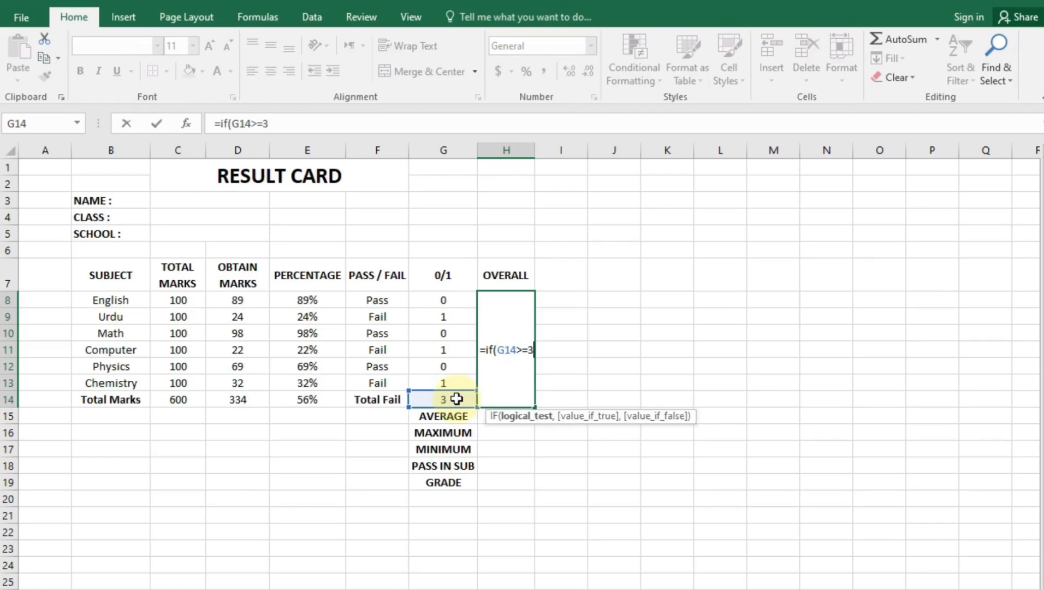
text(,)
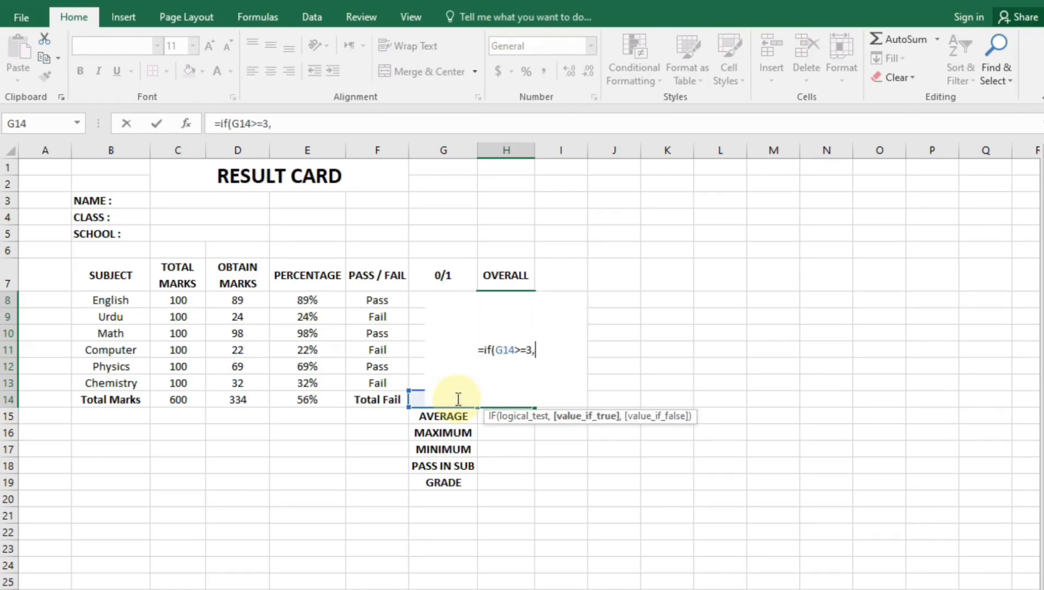
text("F)
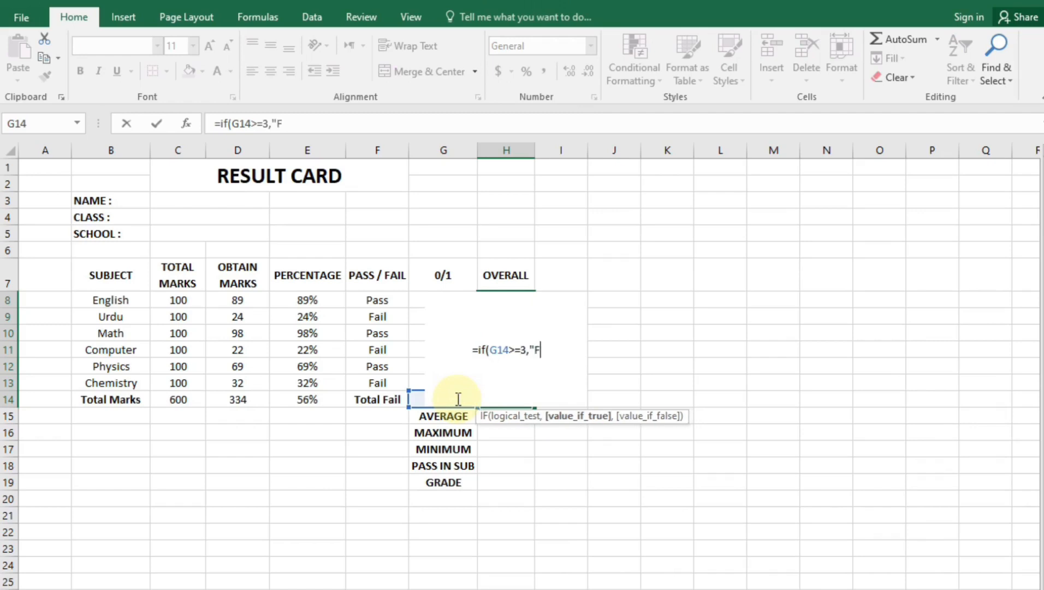
text(ail")
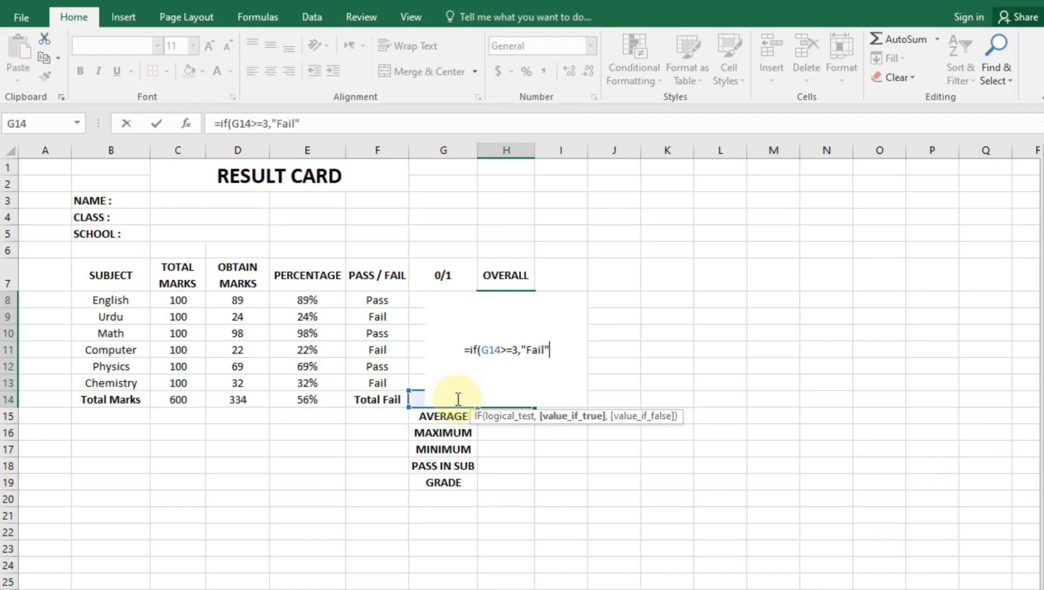
text(,)
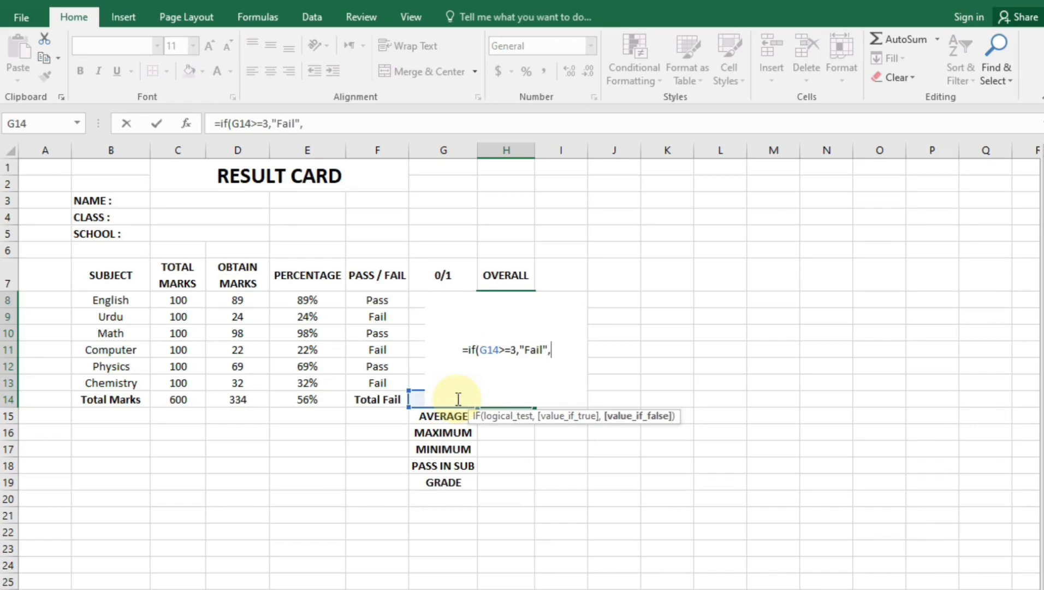
text(if)
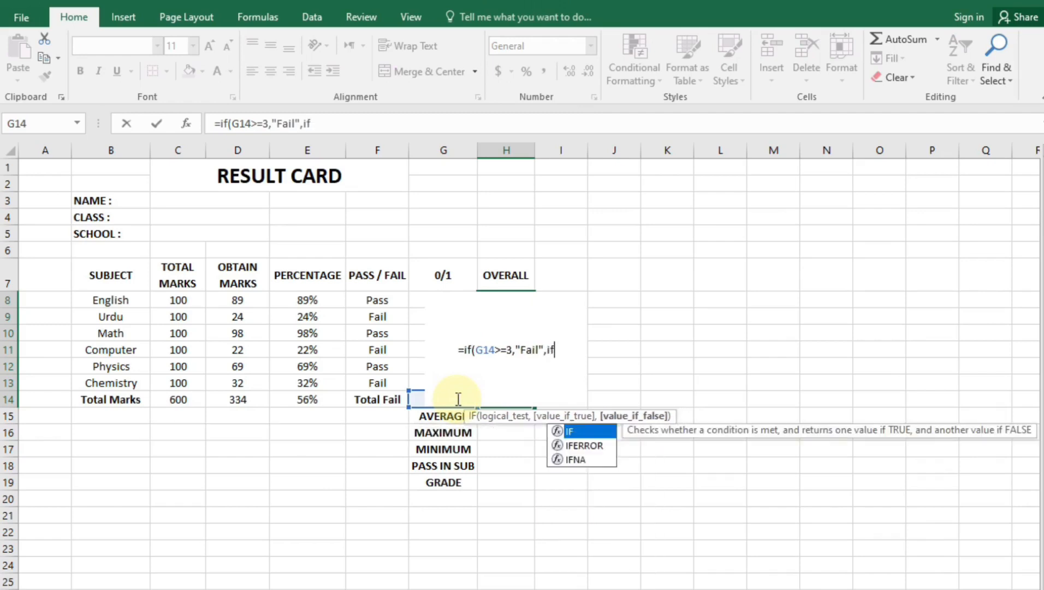
text(()
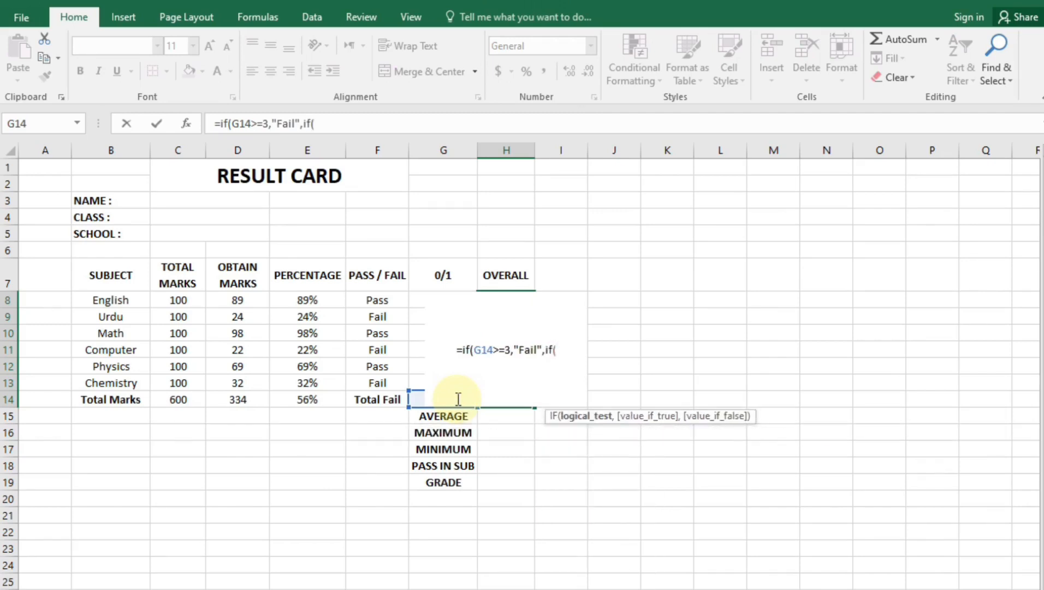
click(421, 400)
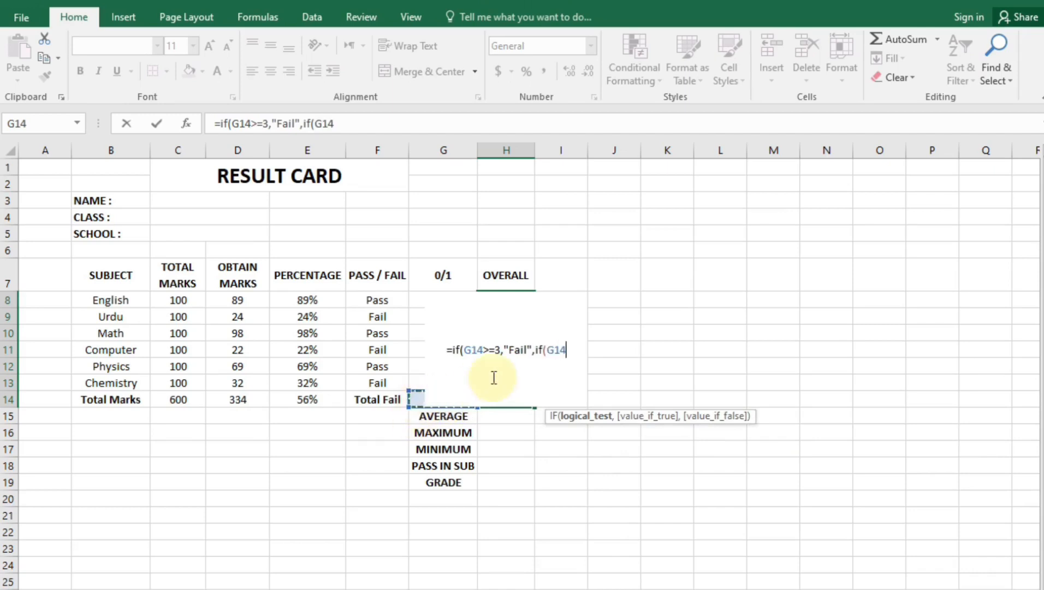
text(=)
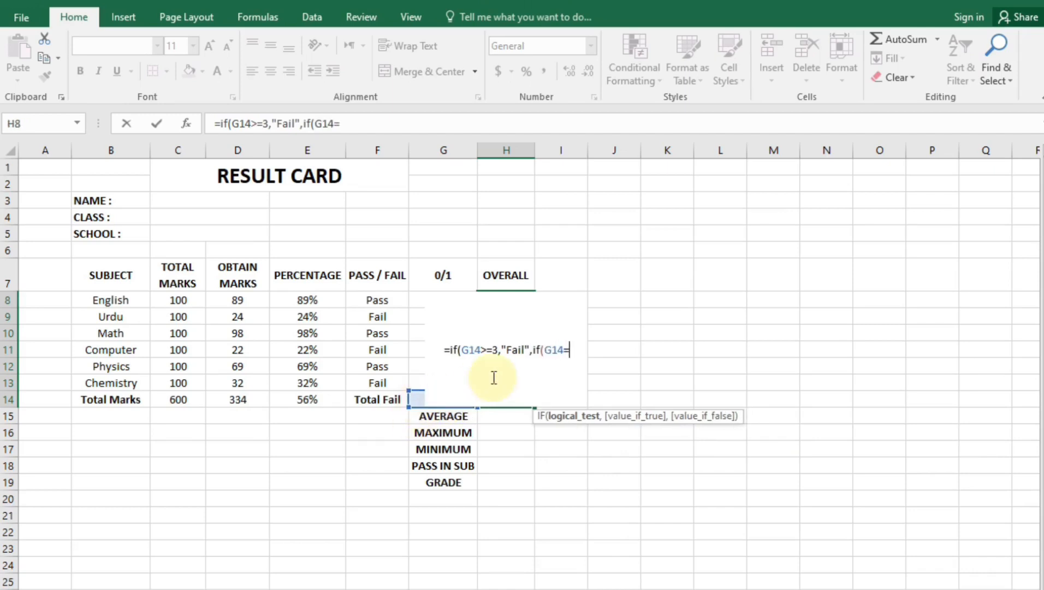
text(0,)
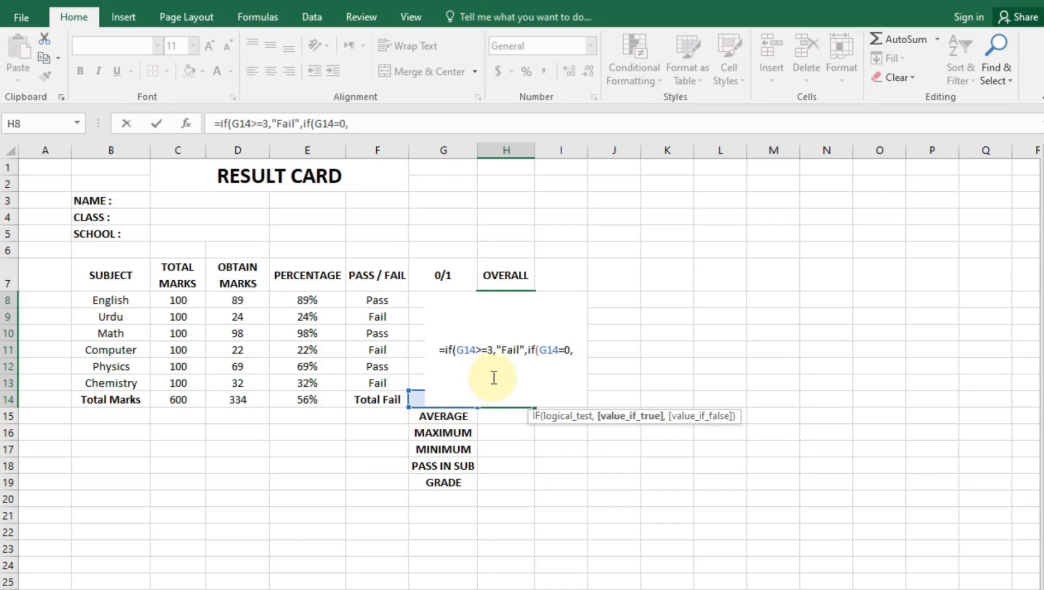
text("pa)
key(BackSpace)
key(BackSpace)
text(Oa)
key(BackSpace)
key(BackSpace)
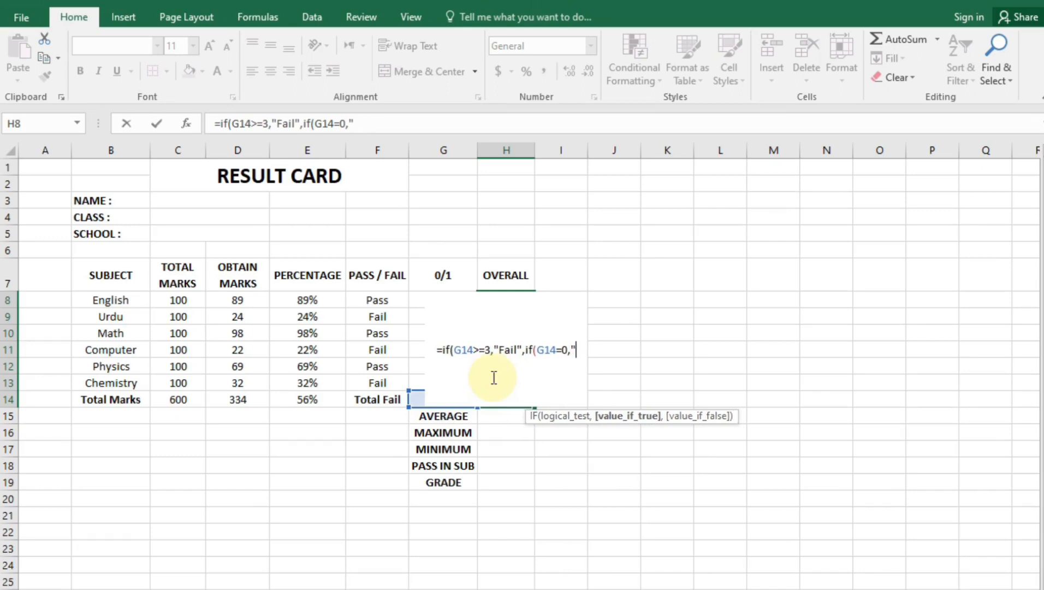
text(Pass)
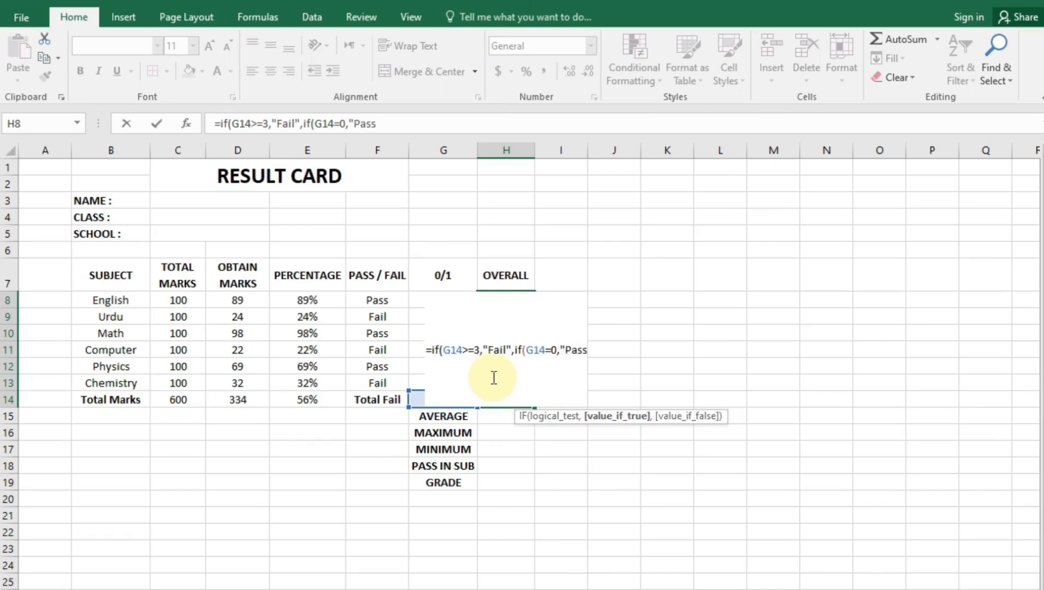
text(",S)
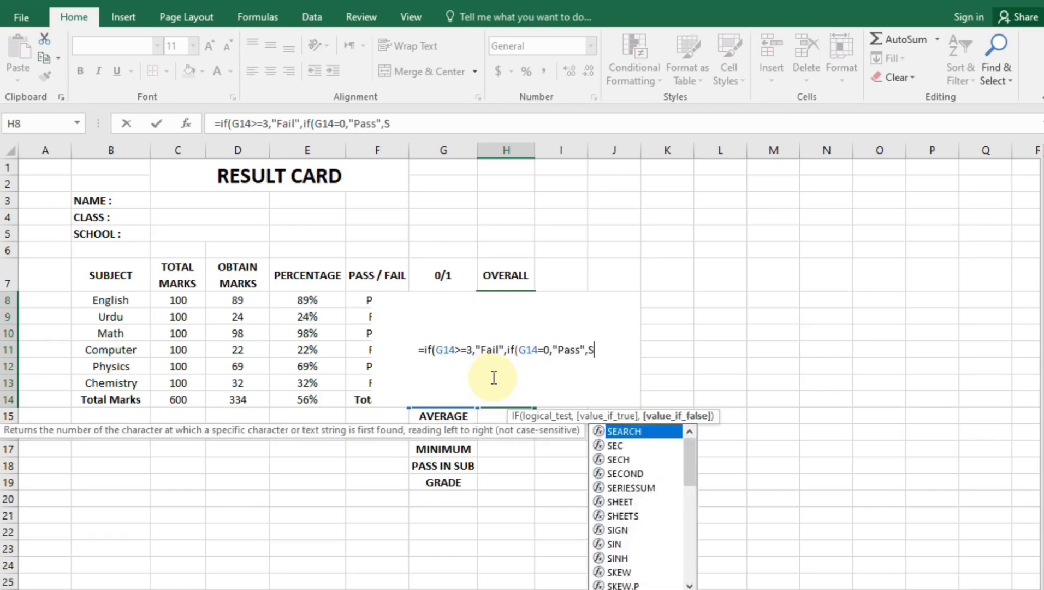
key(BackSpace)
text("Sup)
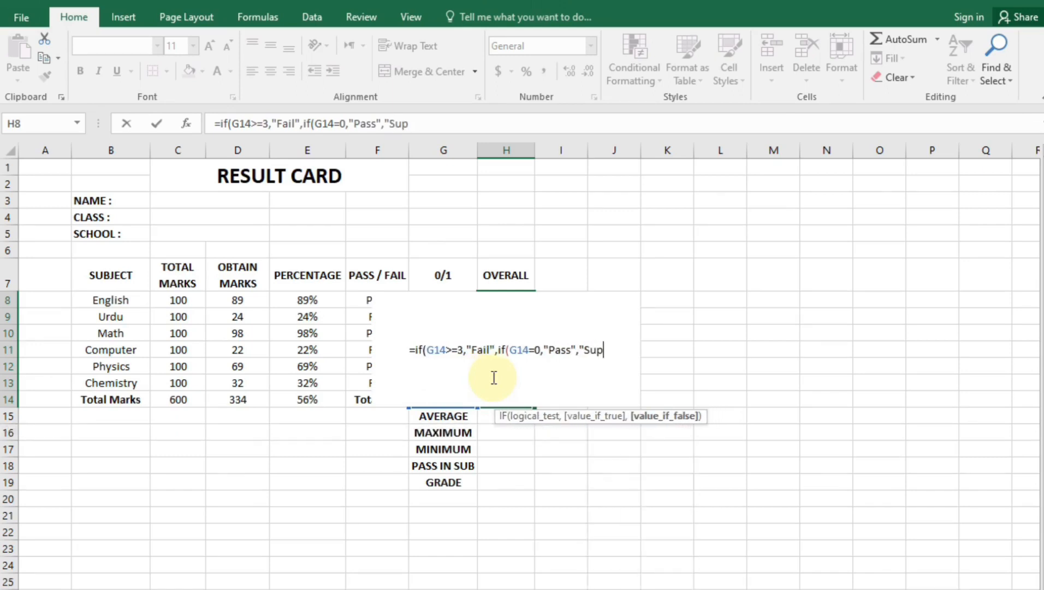
text(ply")
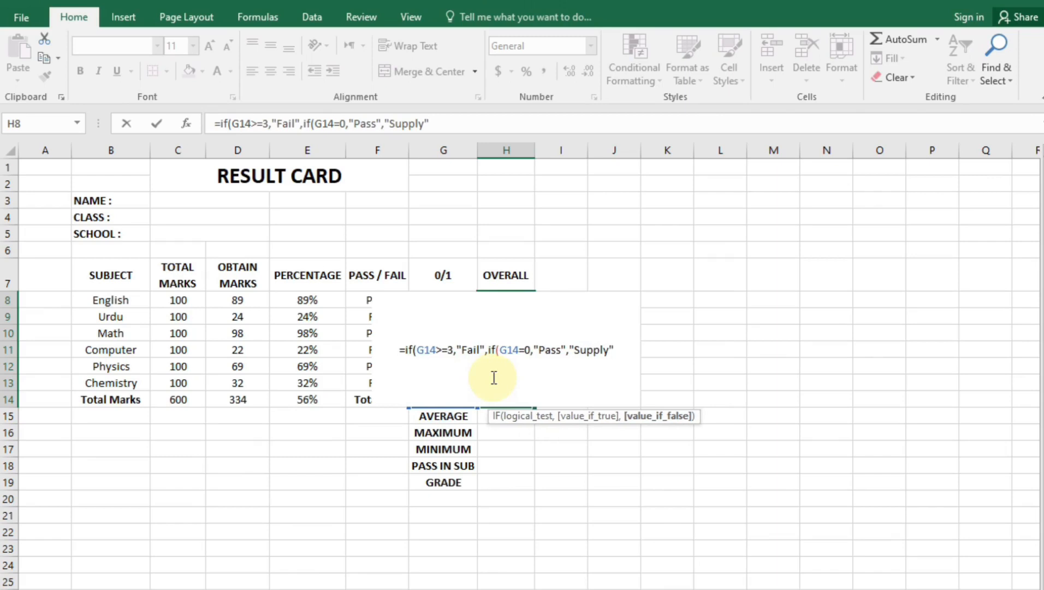
key(Return)
key(Return)
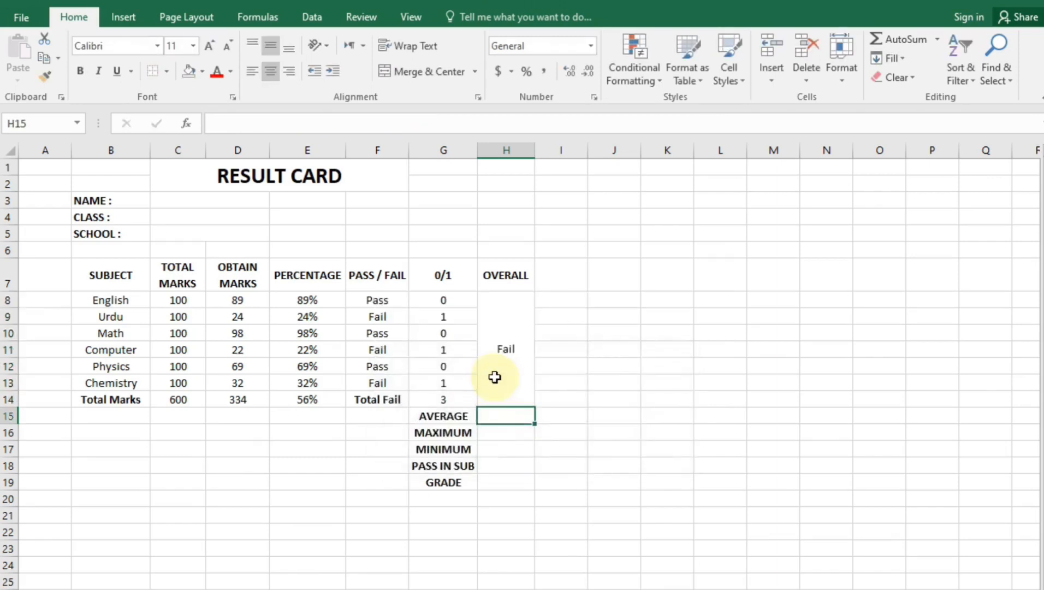
click(495, 377)
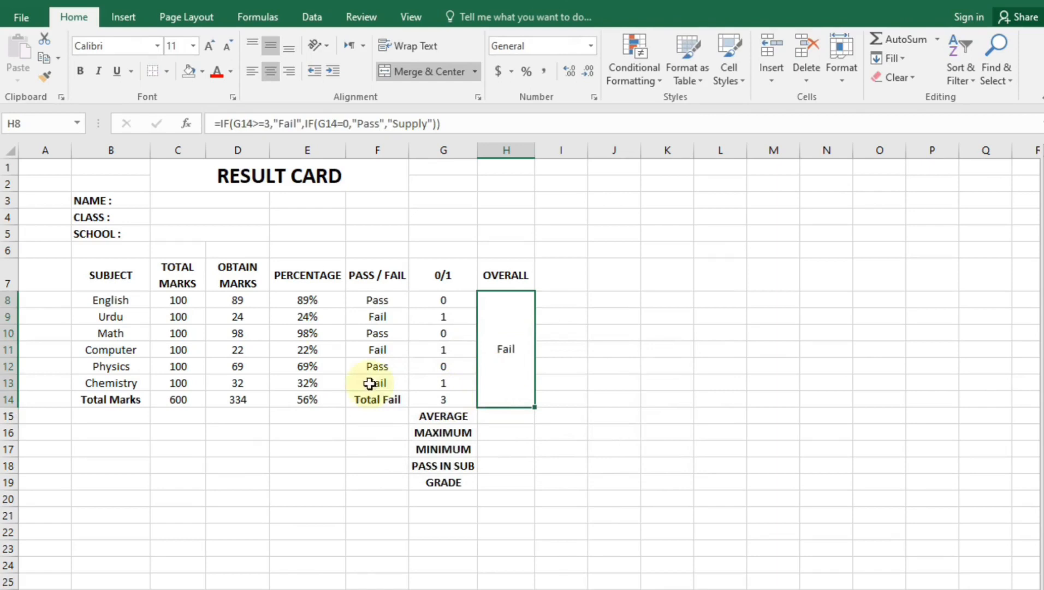
Change Computer's mark to 55 so Total Fail drops to 2 and OVERALL reads Supply
click(243, 353)
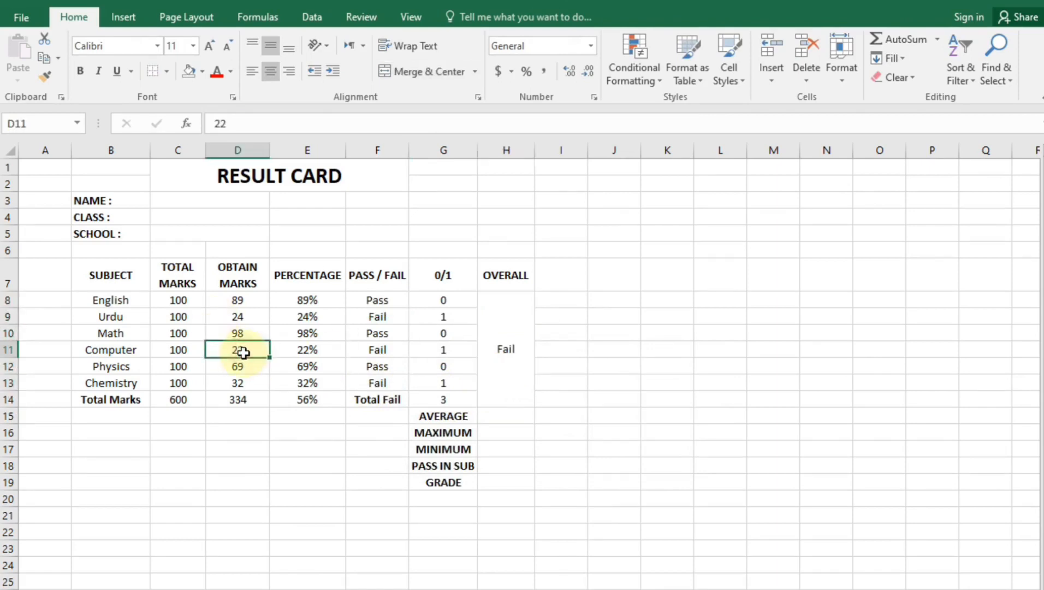
text(55)
key(Return)
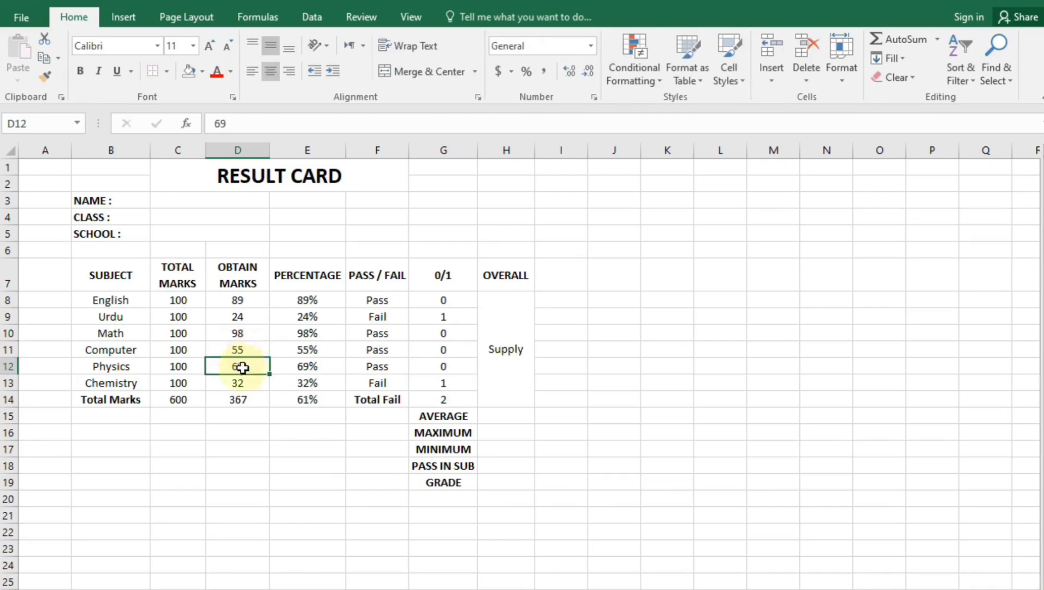
click(440, 401)
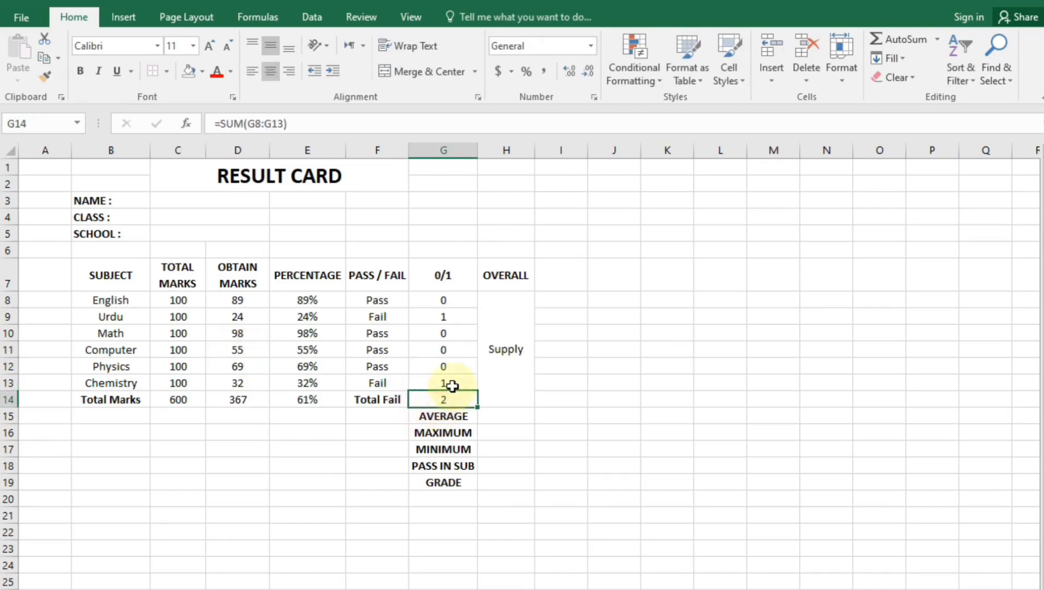
click(523, 372)
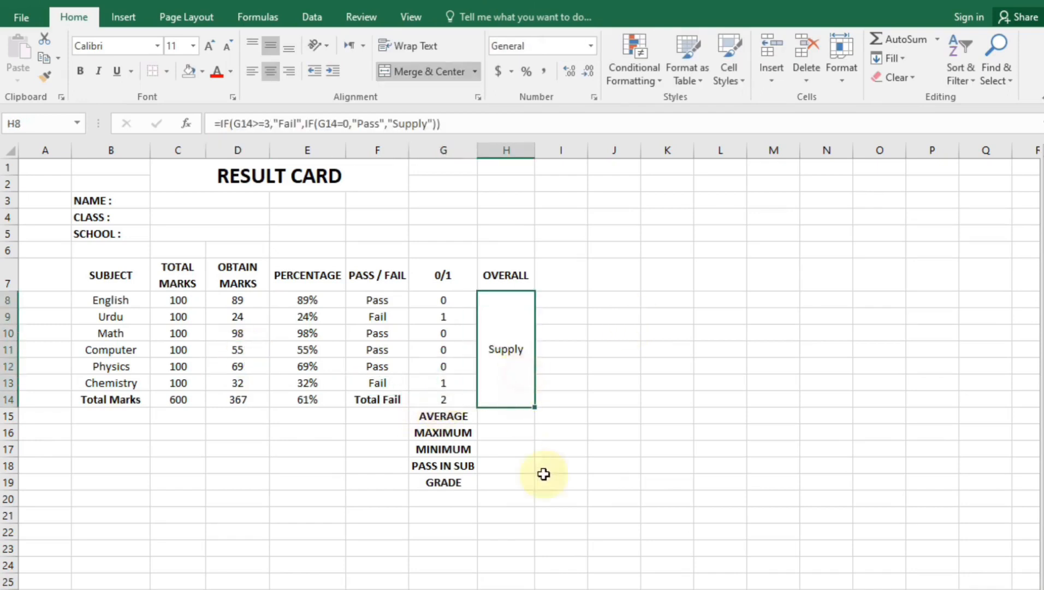
click(509, 417)
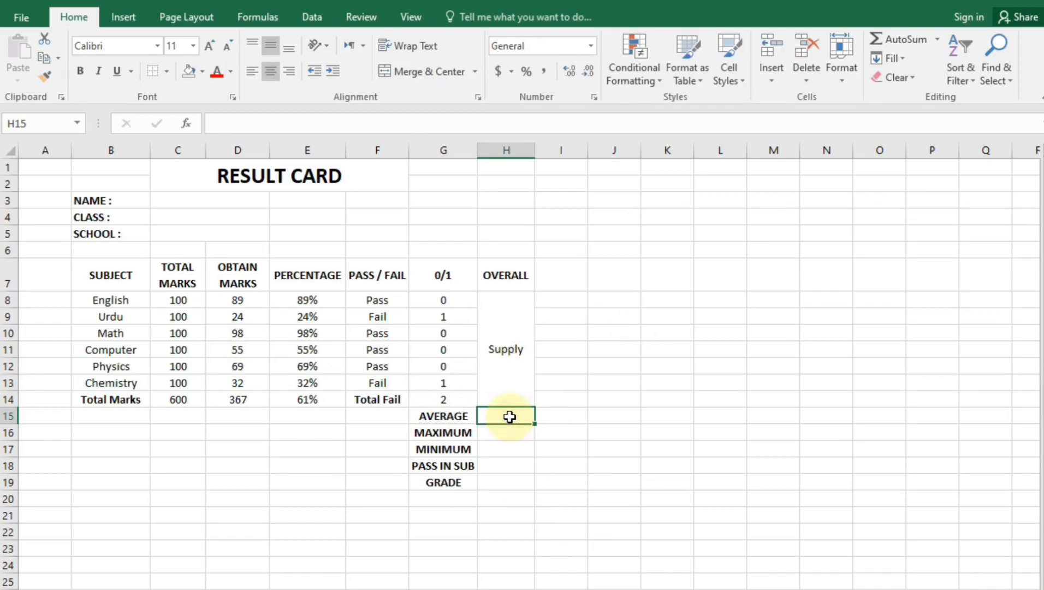
Enter AVERAGE, MAX and MIN of D8:D13 in H15:H17, giving 61.166667, 98 and 24
double_click(510, 417)
text(=)
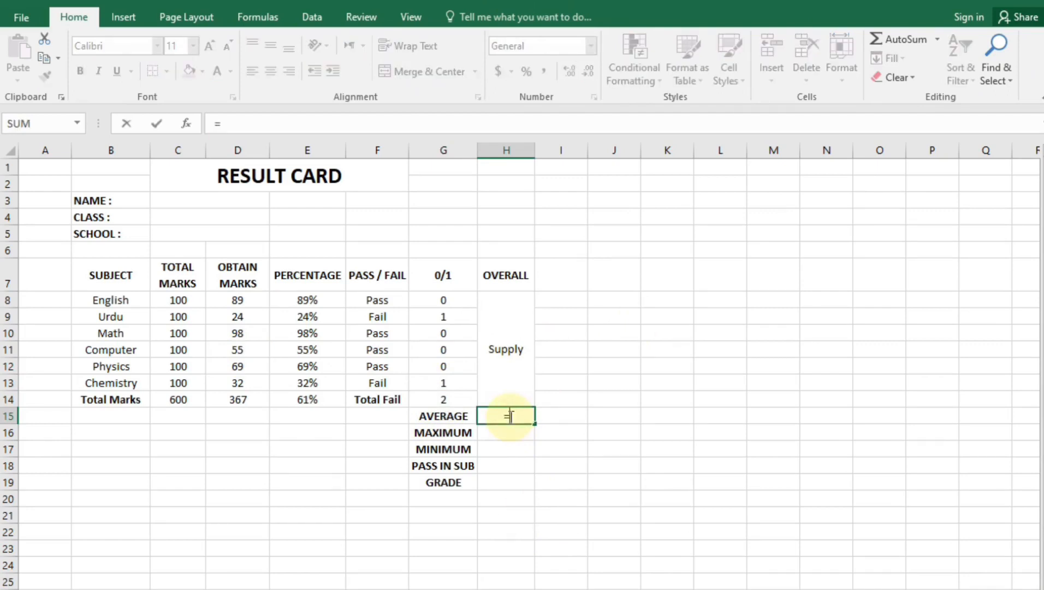
text(aver)
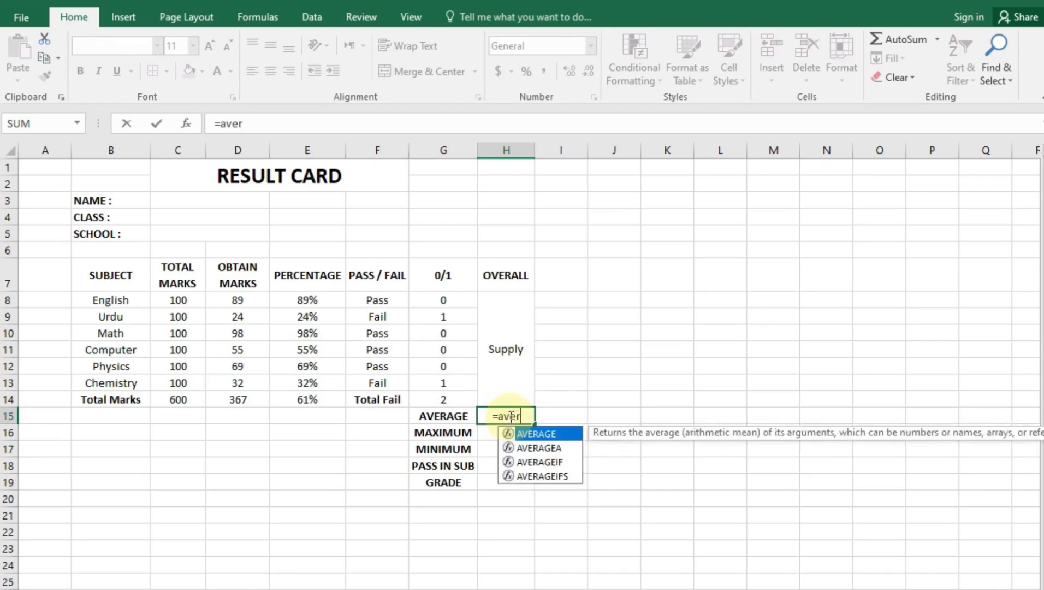
key(Tab)
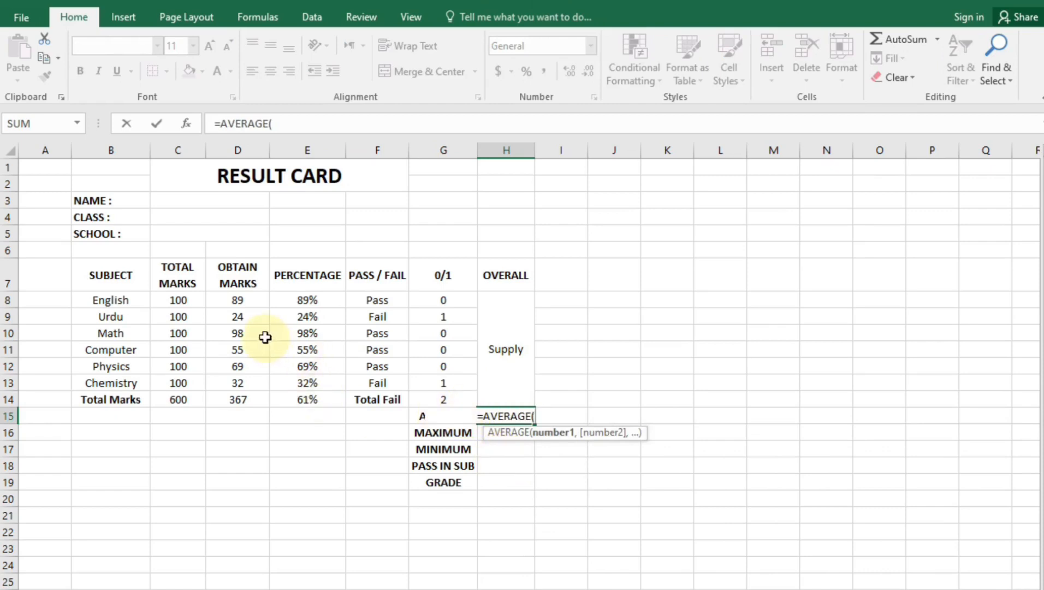
drag(235, 310, 238, 373)
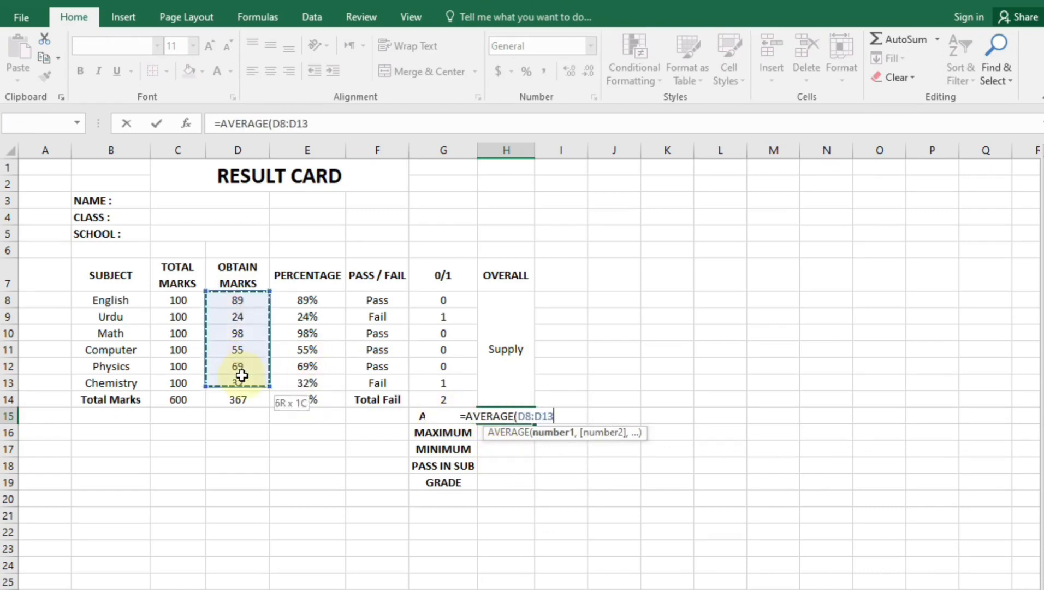
key(Return)
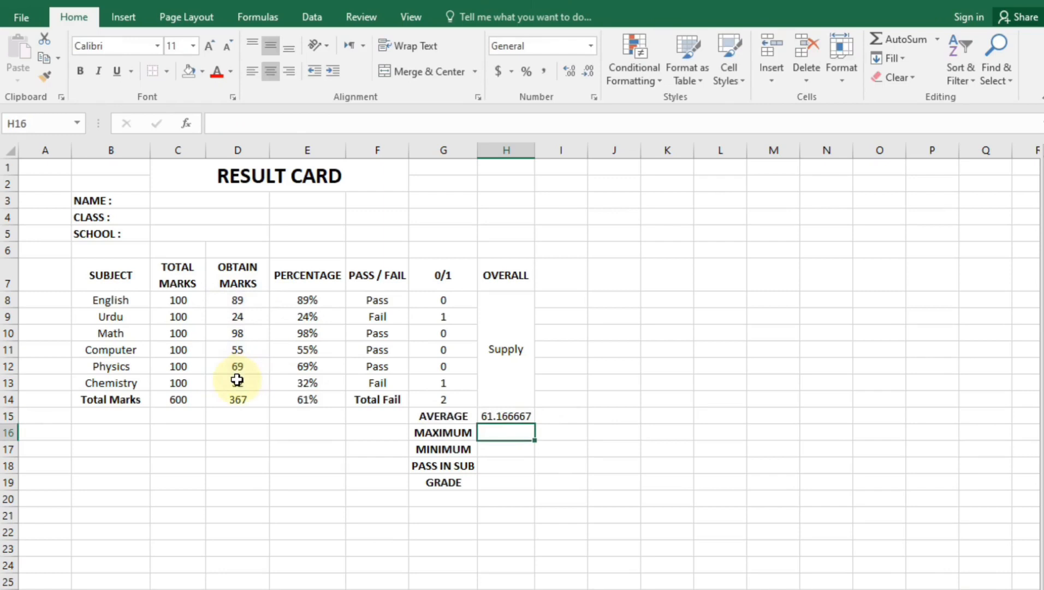
text(=max)
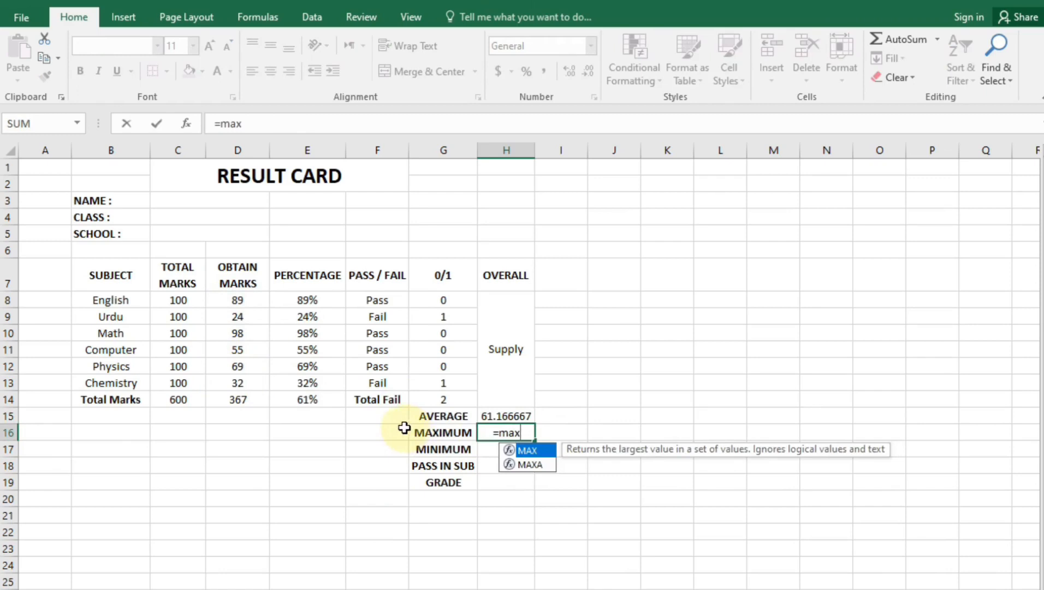
text(()
drag(229, 298, 245, 377)
text())
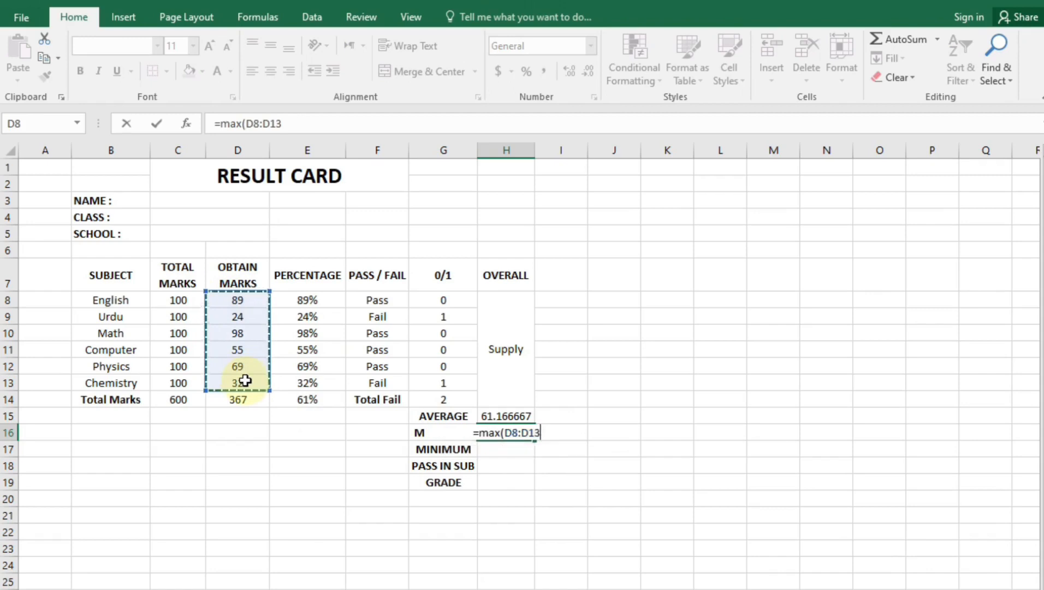
key(Return)
text(=min()
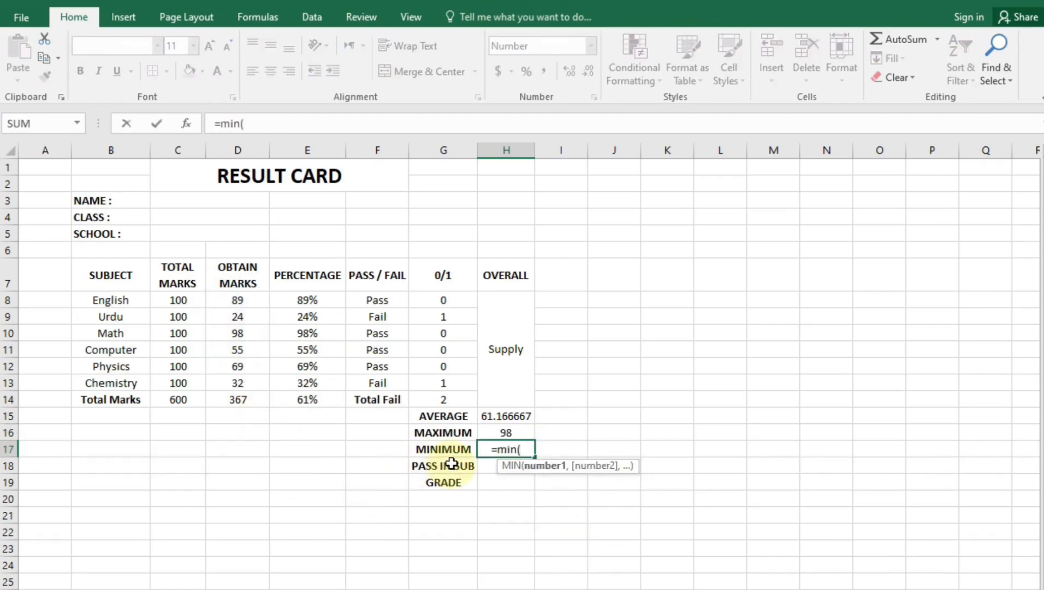
drag(225, 298, 235, 376)
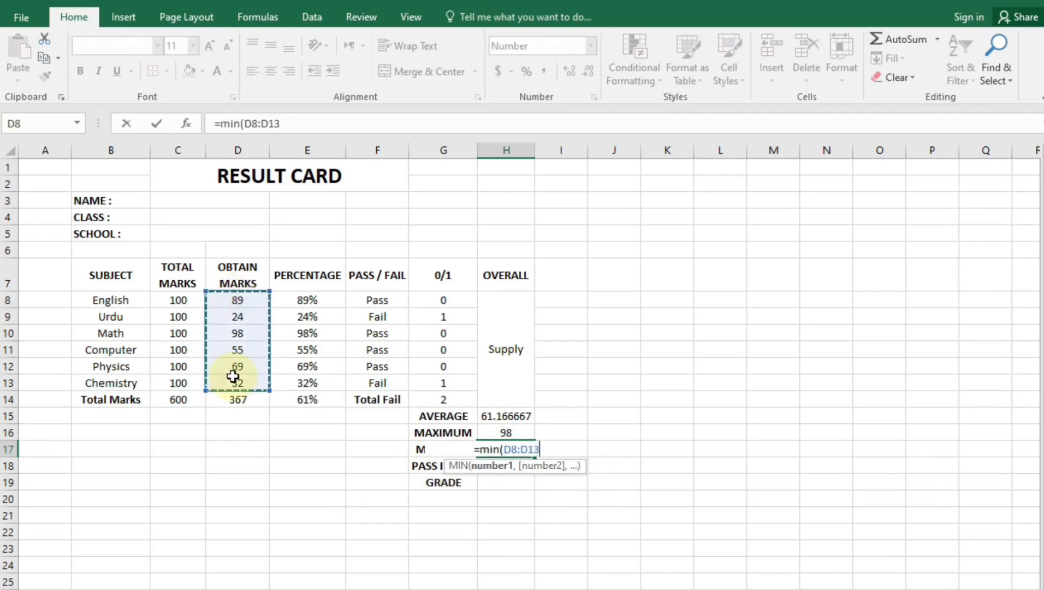
key(Return)
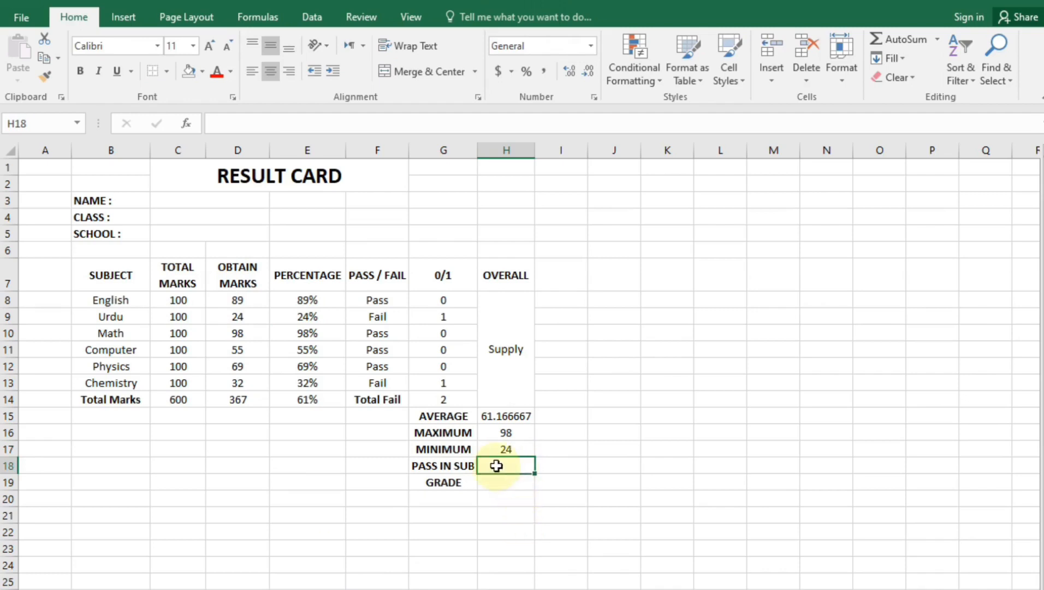
Enter =COUNTIF(F8:F13,"Pass") in H18, counting 4 passed subjects
text(=countif()
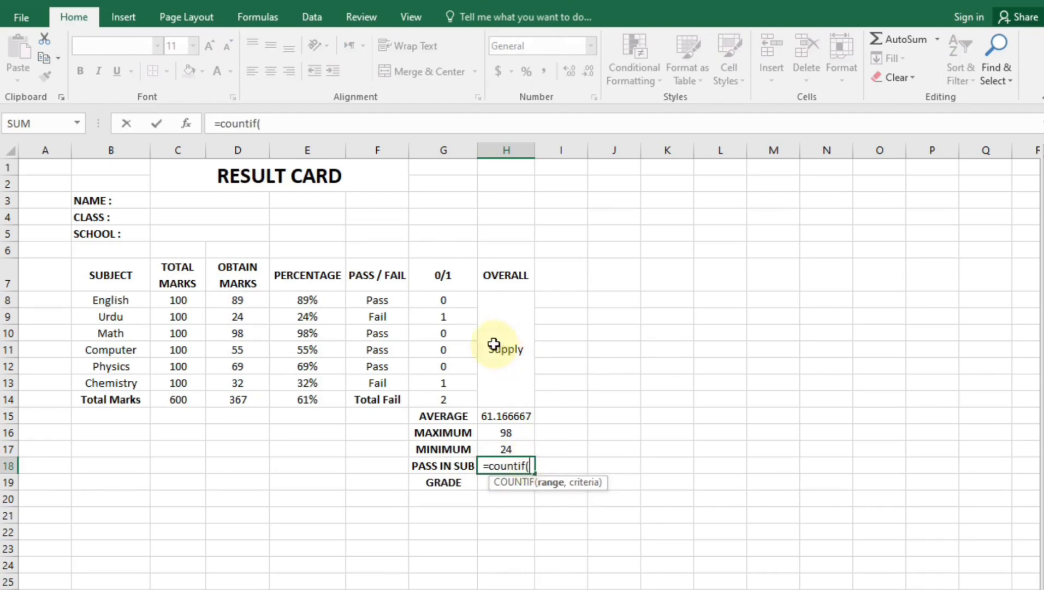
drag(402, 300, 392, 386)
text(,)
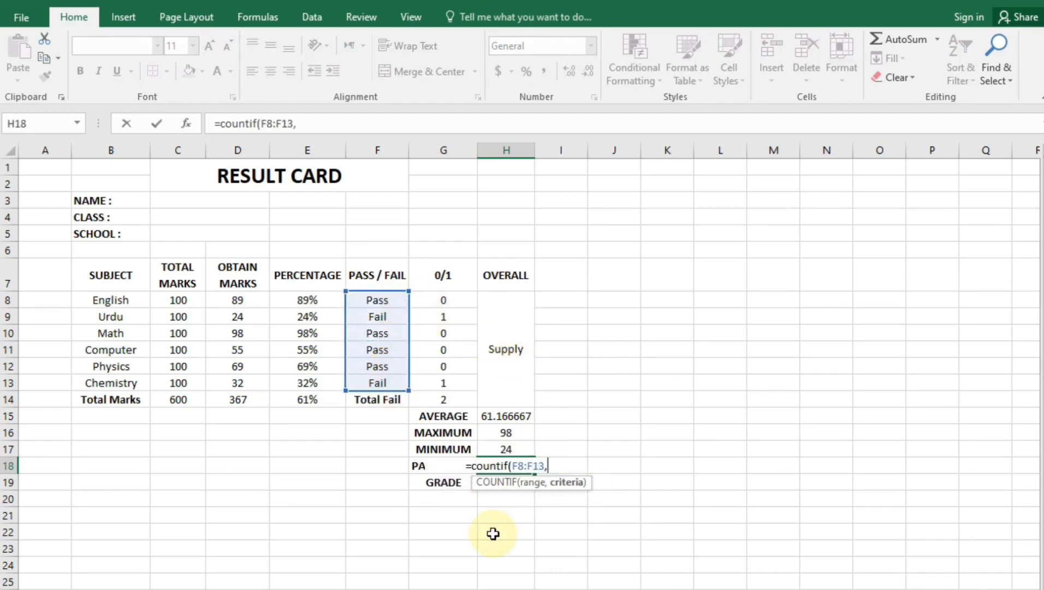
text(")
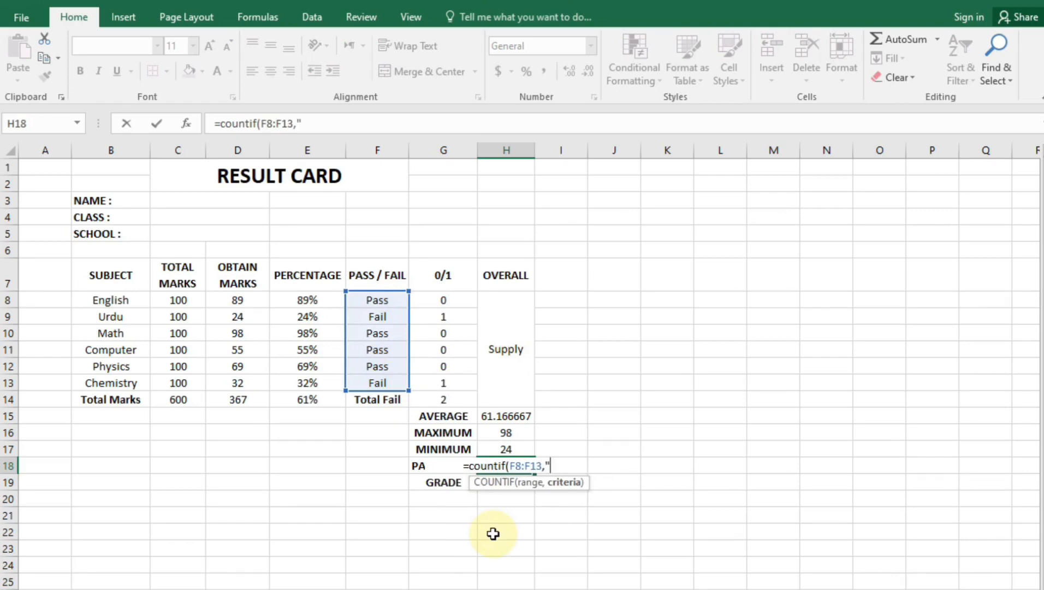
text(Pass")
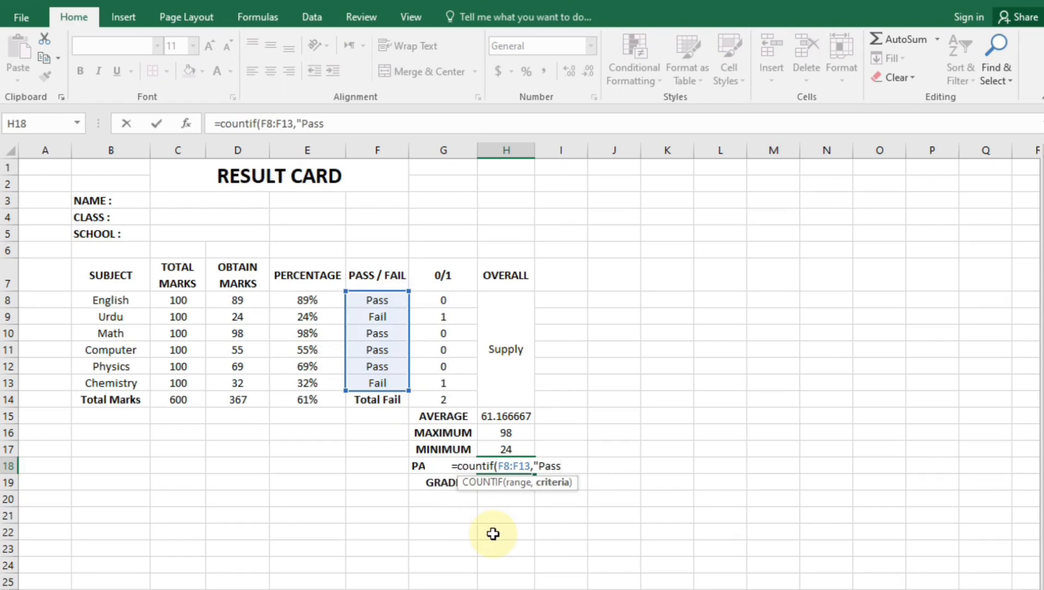
key(ctrl+Return)
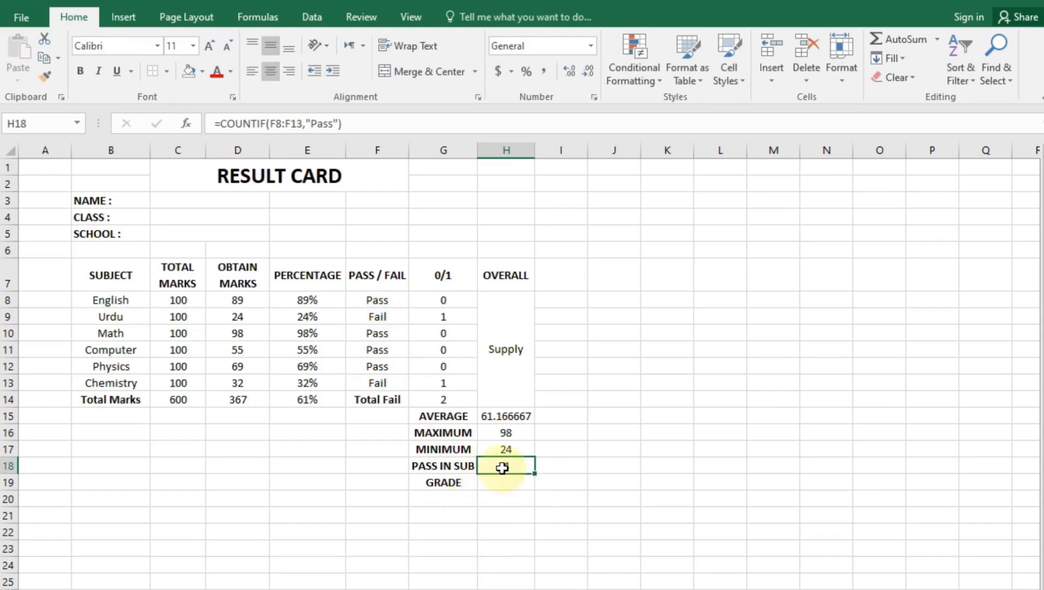
click(510, 528)
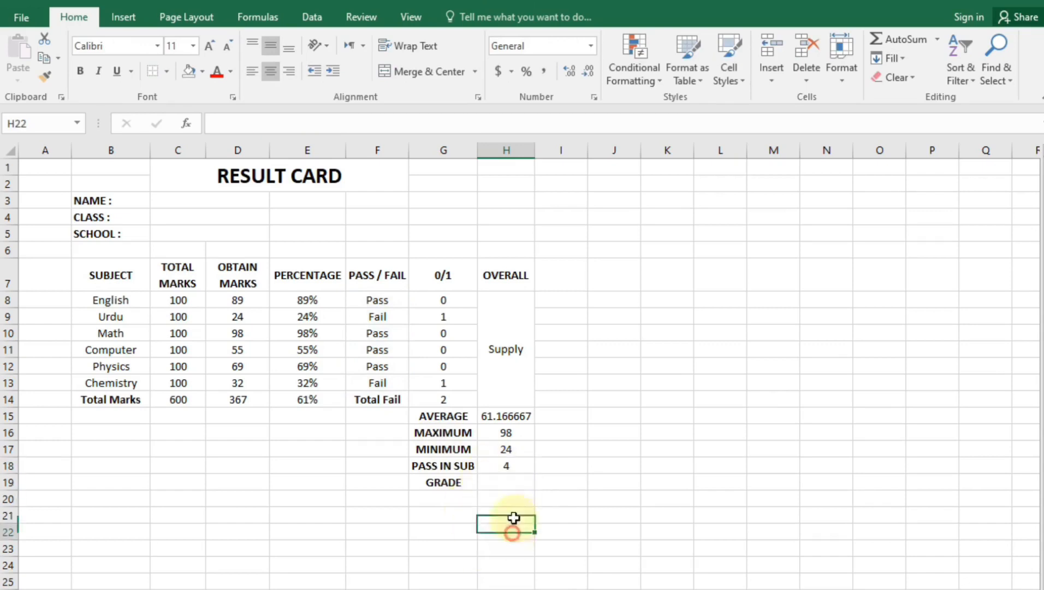
click(513, 467)
Apply the custom number format # "Subject" to H18 so it reads 4 Subject
right_click(514, 467)
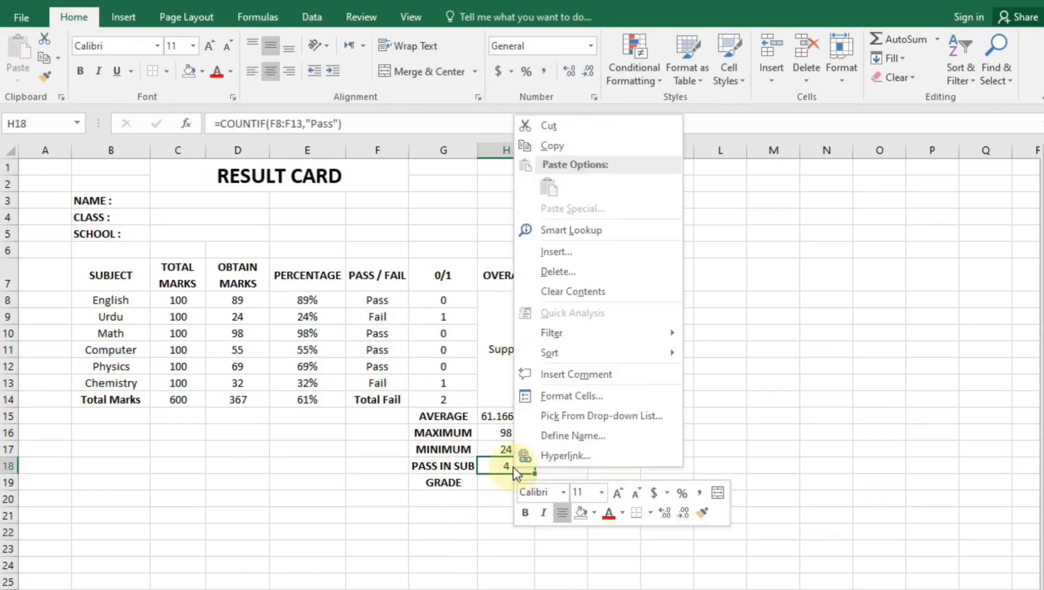
click(572, 396)
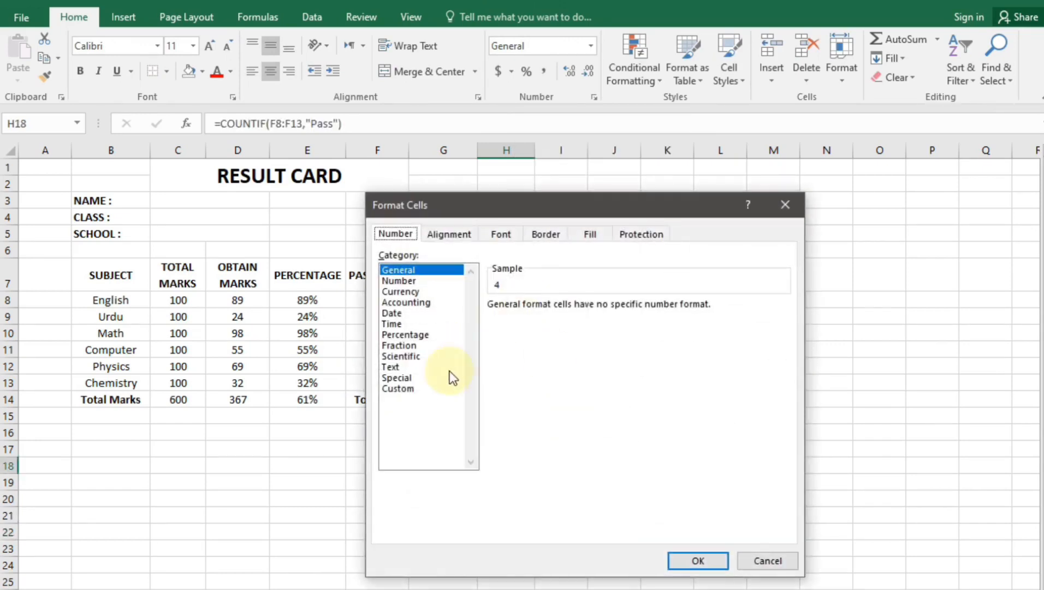
click(405, 388)
click(527, 323)
drag(491, 316, 475, 317)
key(BackSpace)
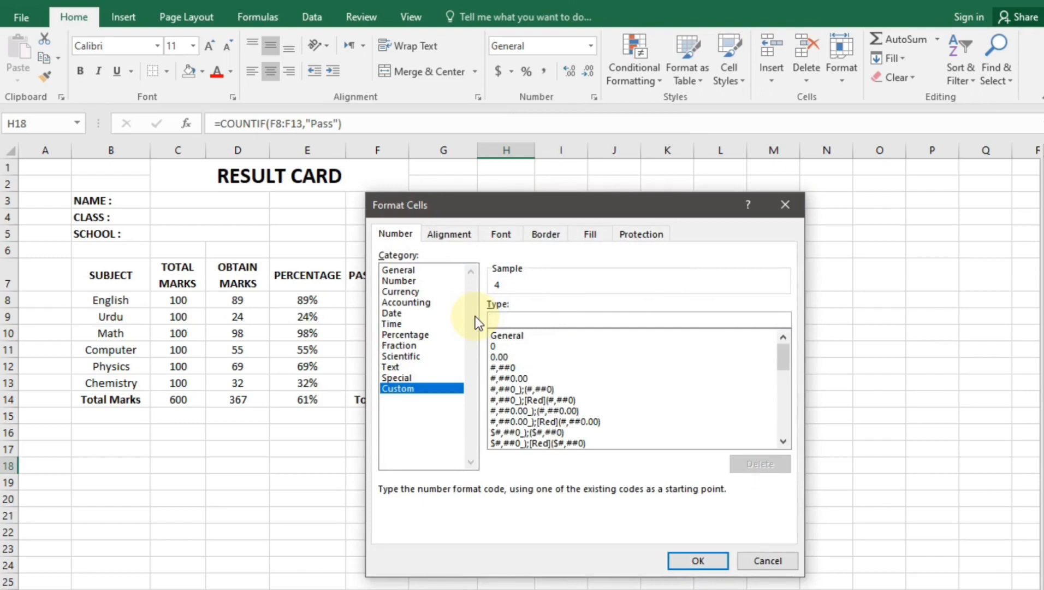
text(#)
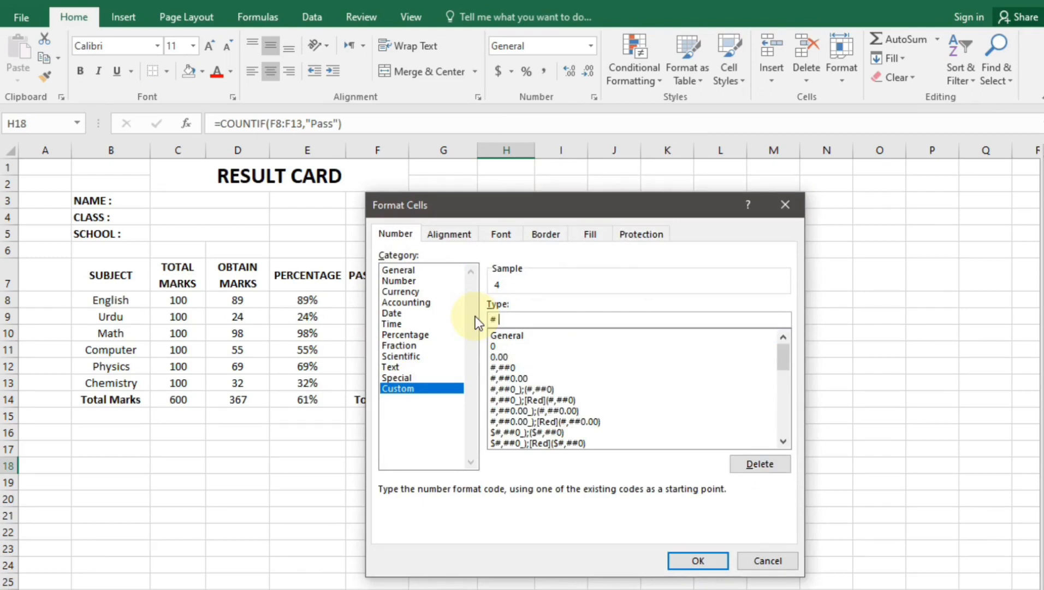
text( "Subject")
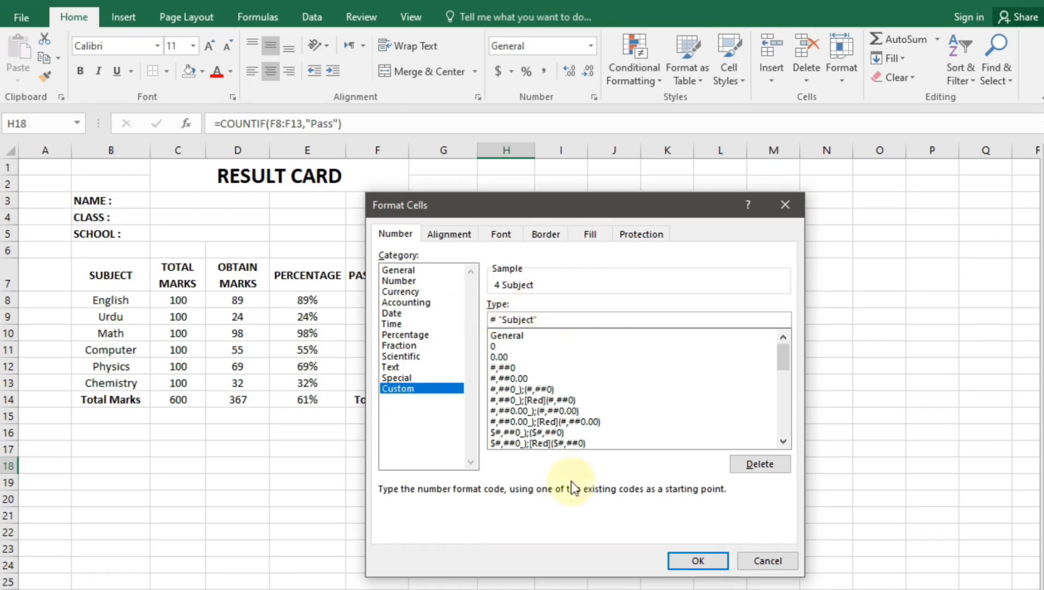
click(701, 568)
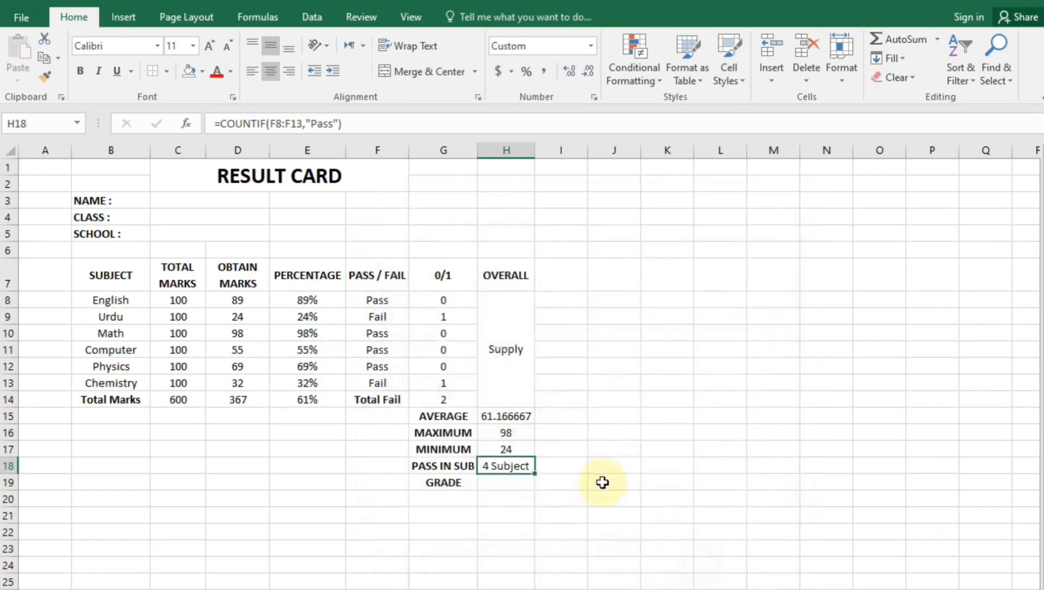
click(554, 514)
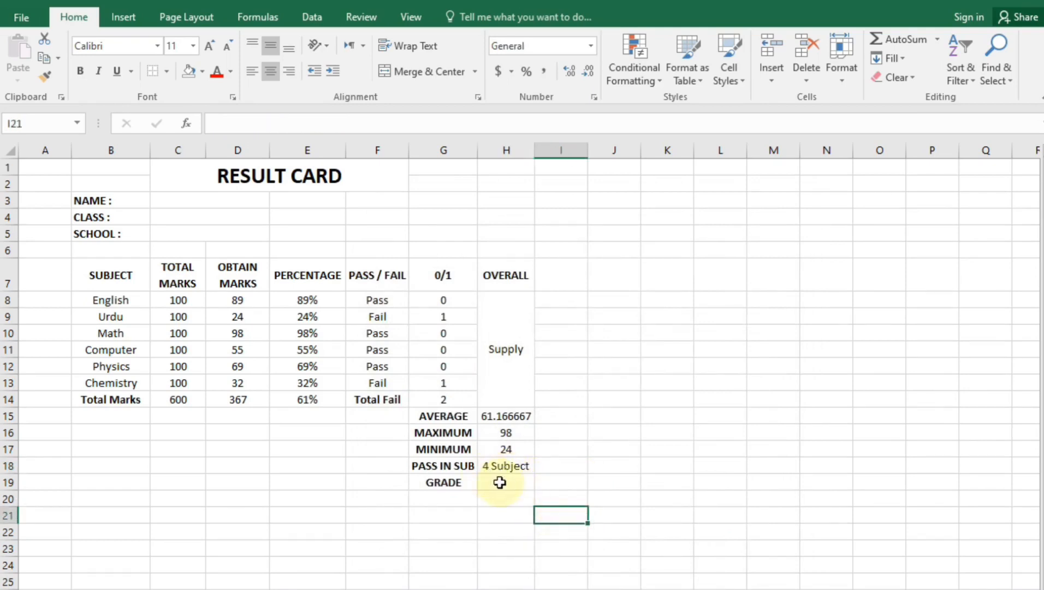
click(502, 483)
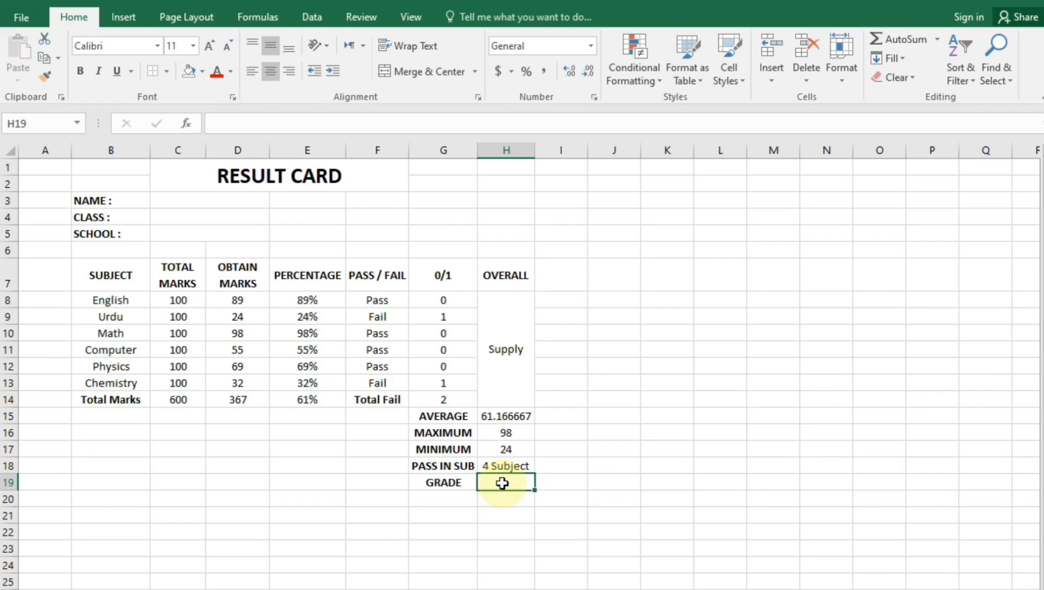
text(=)
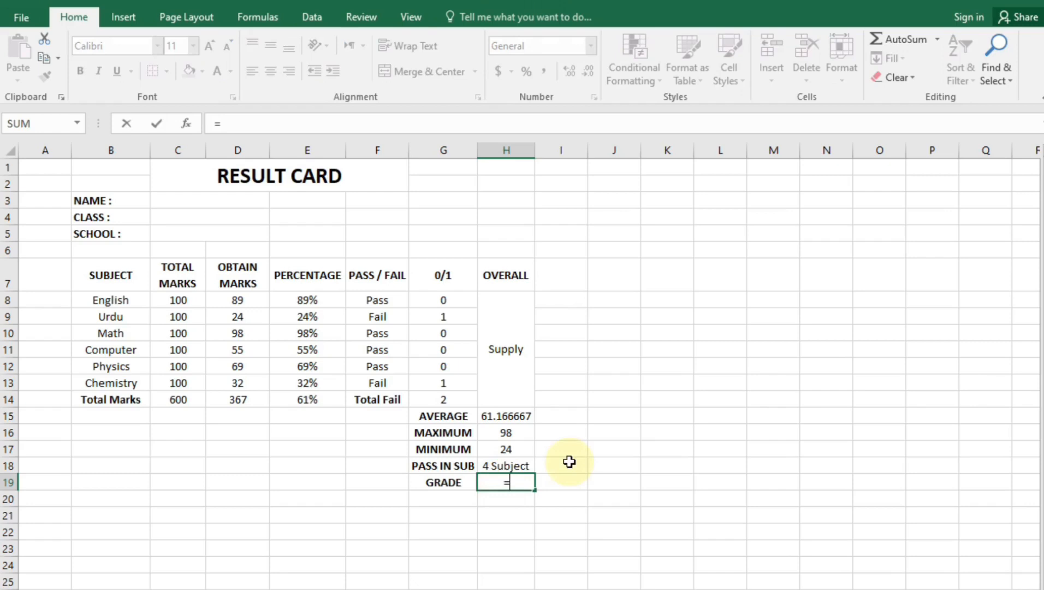
text(if)
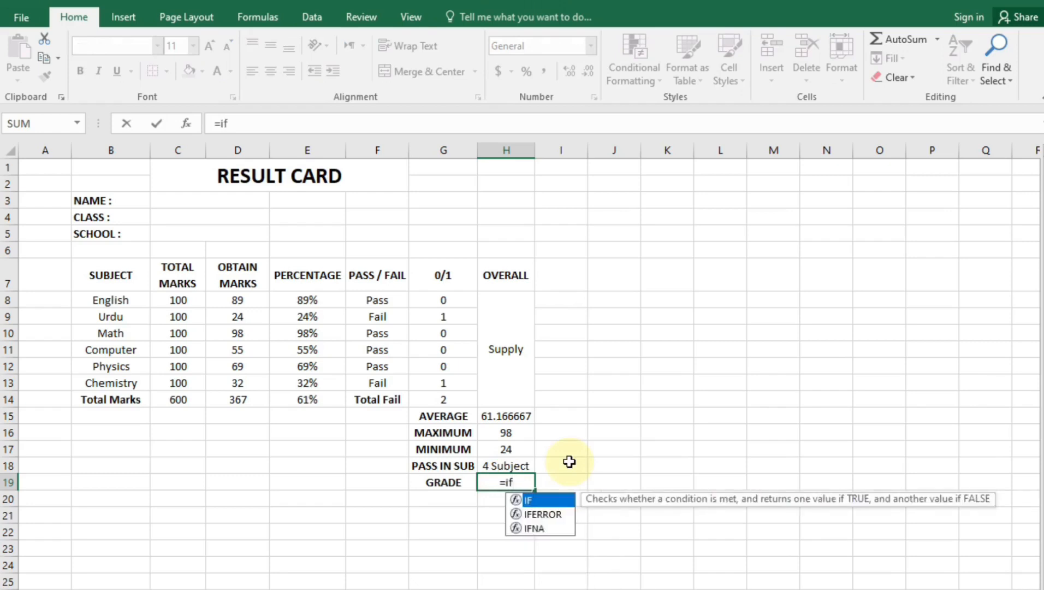
text(()
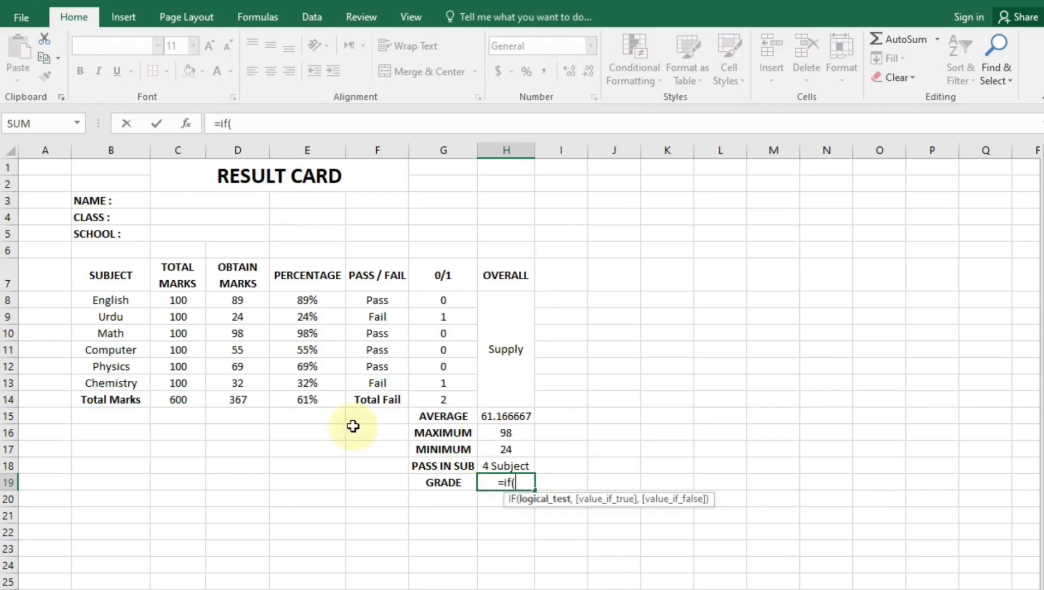
In H19, start the nested IF on E14: A+ at >=80%, A at >=70%, then open a third IF
click(330, 397)
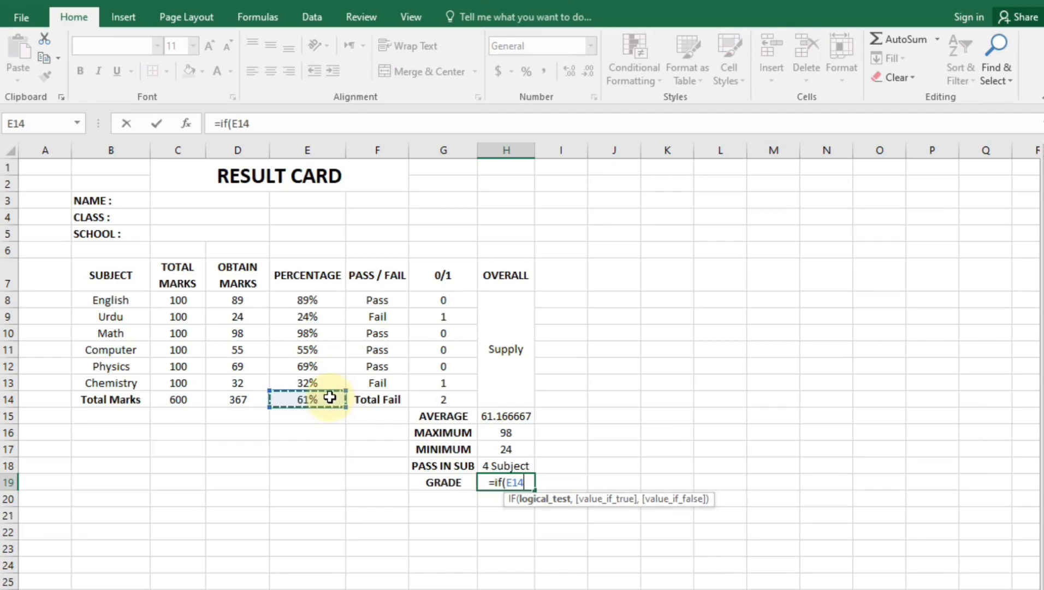
text(>=)
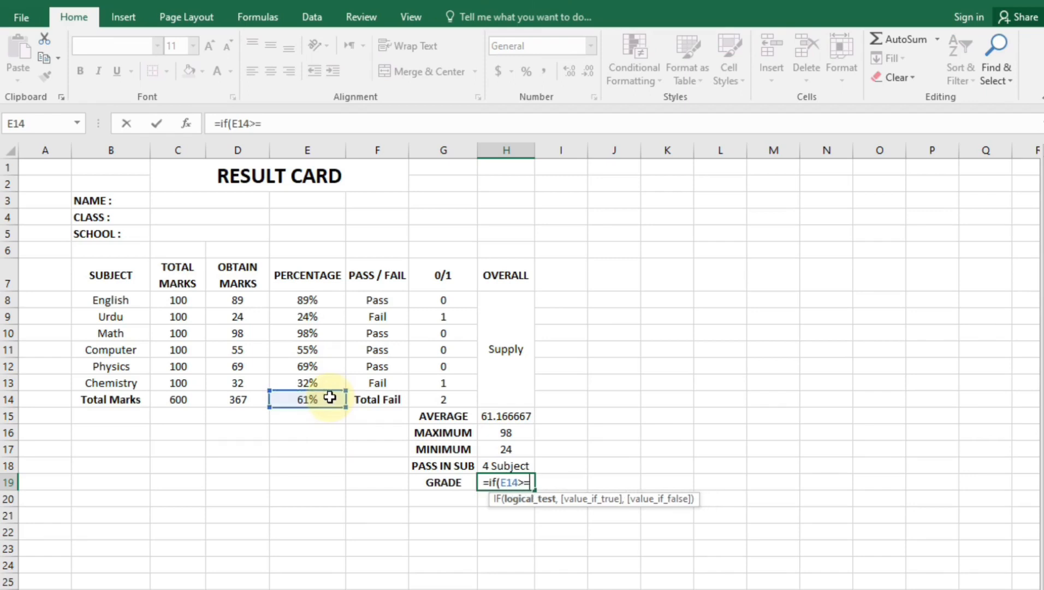
text(80%)
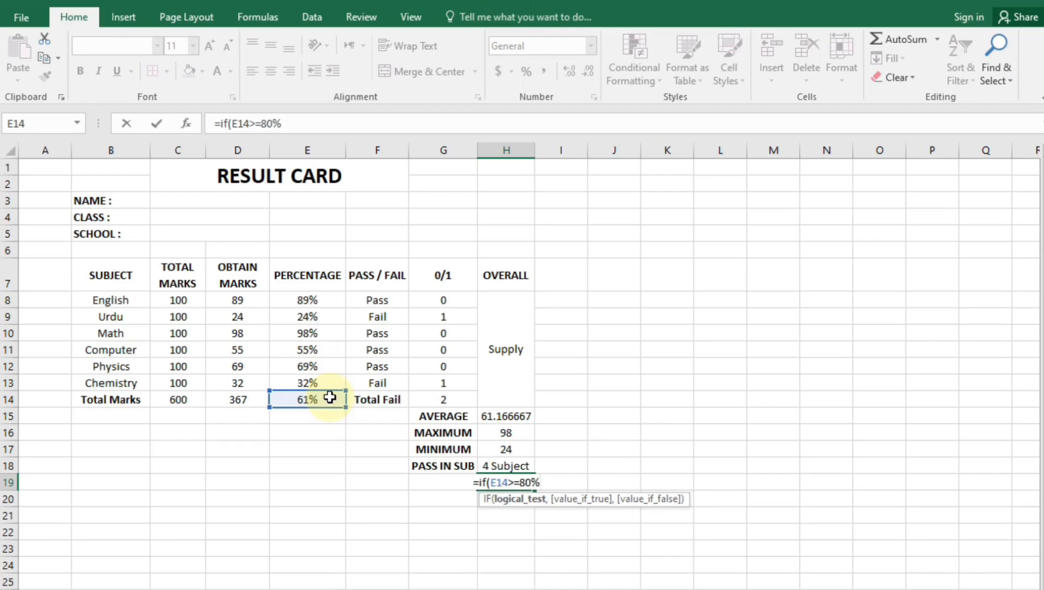
text(,)
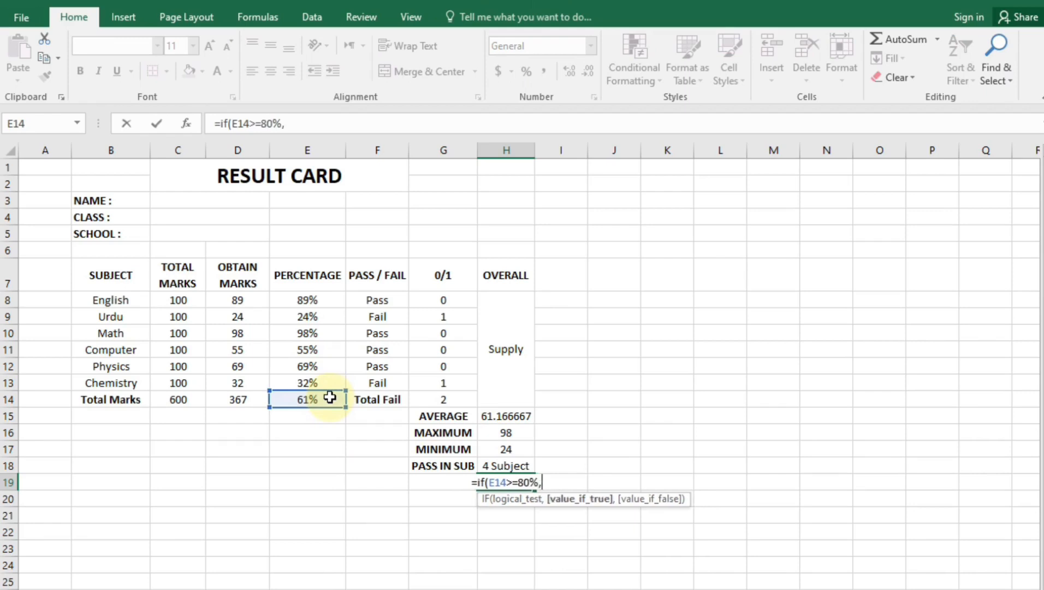
text("a)
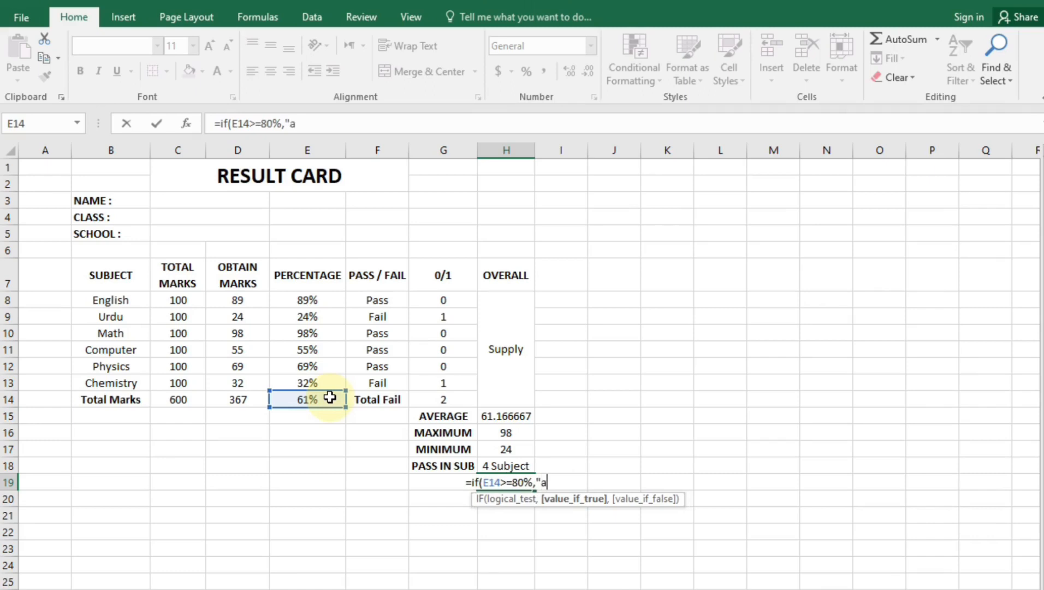
key(BackSpace)
key(BackSpace)
text("A+)
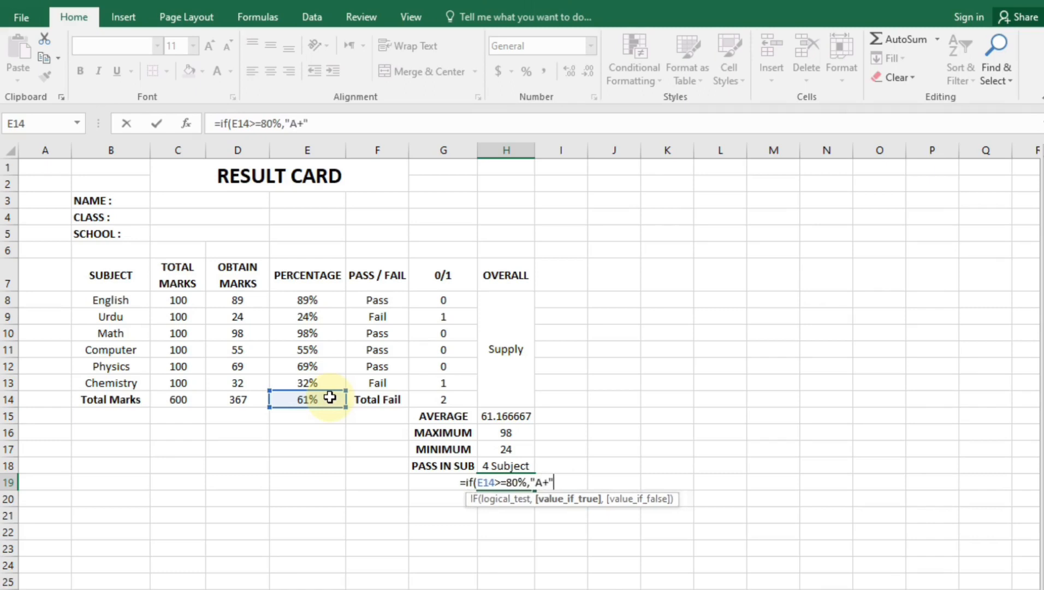
text(",)
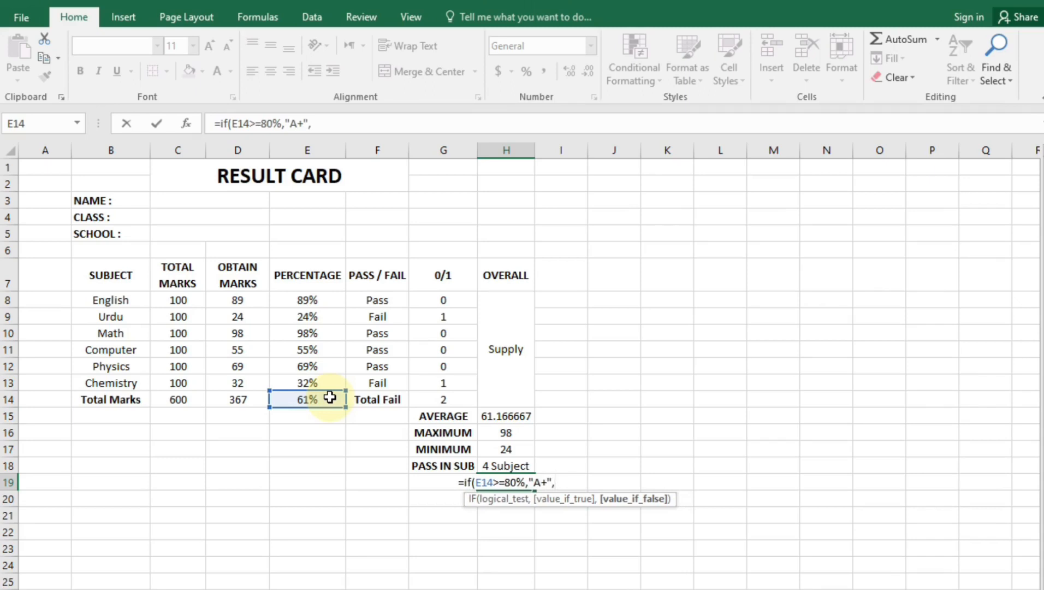
text(if)
key(Tab)
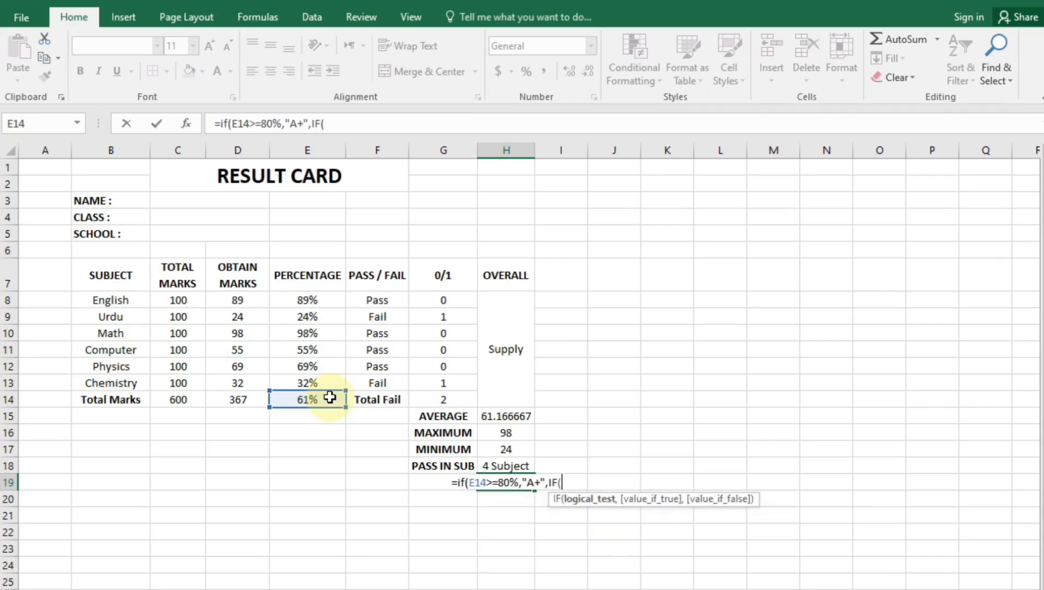
click(330, 397)
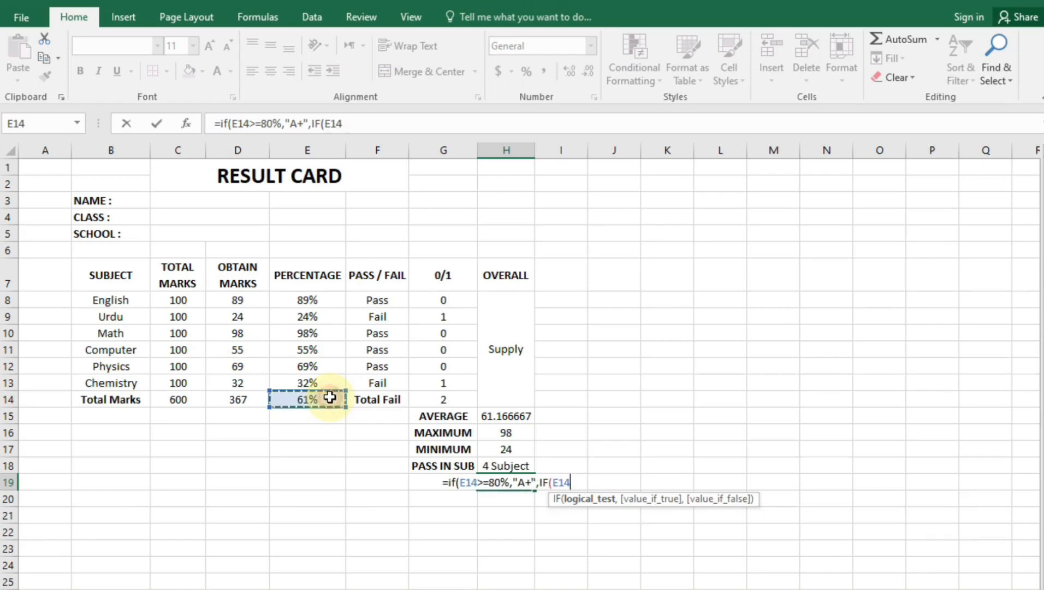
text(>=)
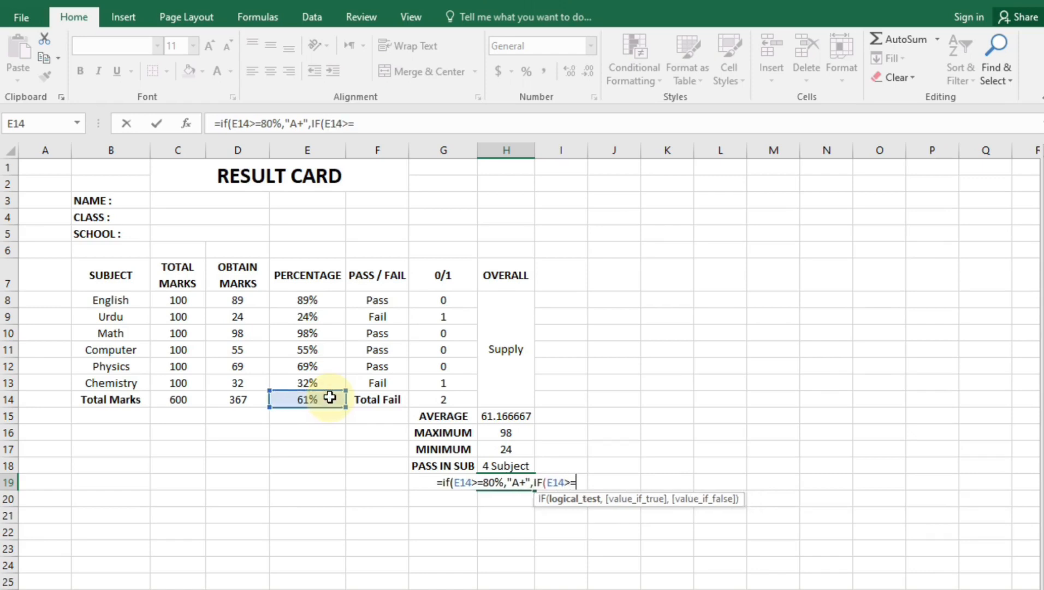
text(70%"A")
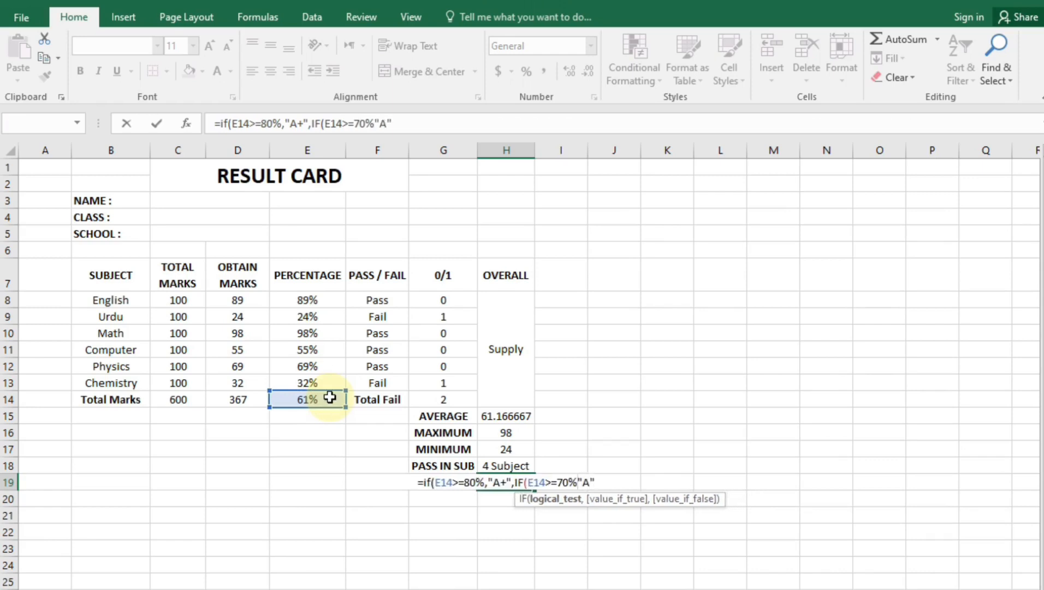
text(,)
key(Right)
key(Right)
key(Right)
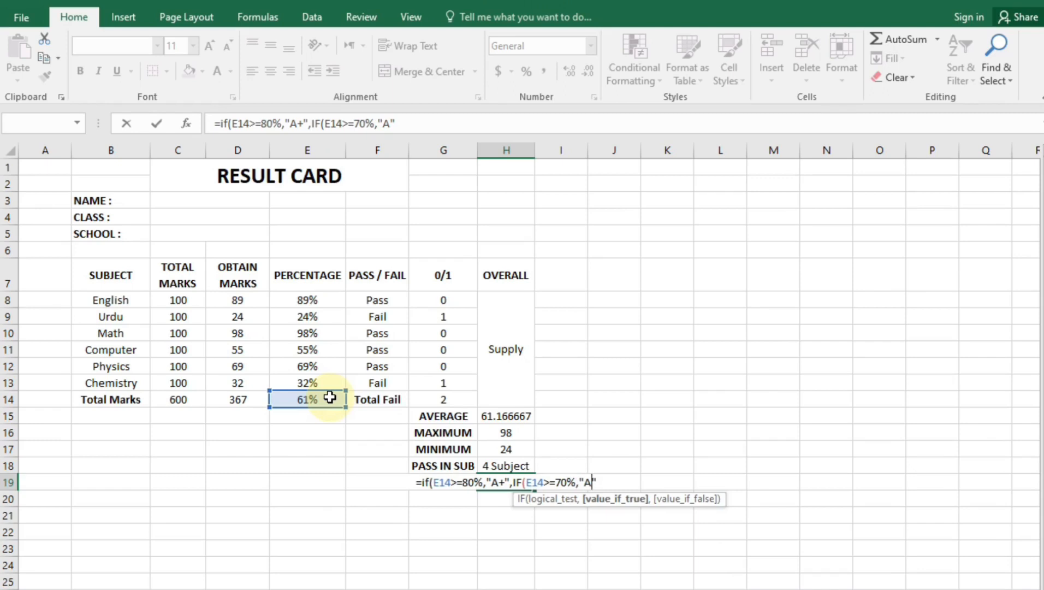
text(,IF()
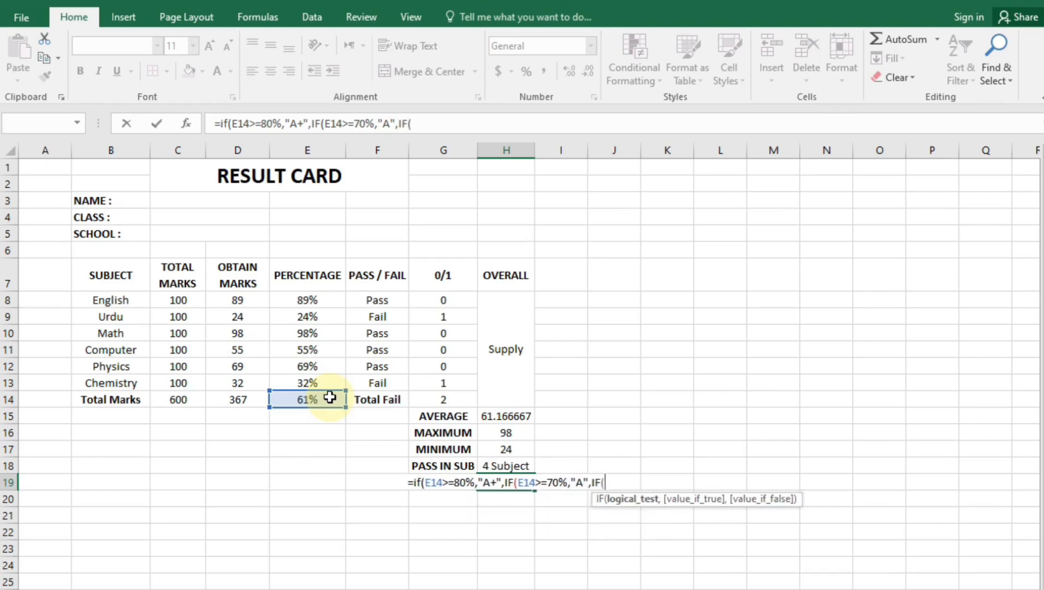
Add the E14 conditions B at >=60% and C at >=50% to the nested IF
click(330, 397)
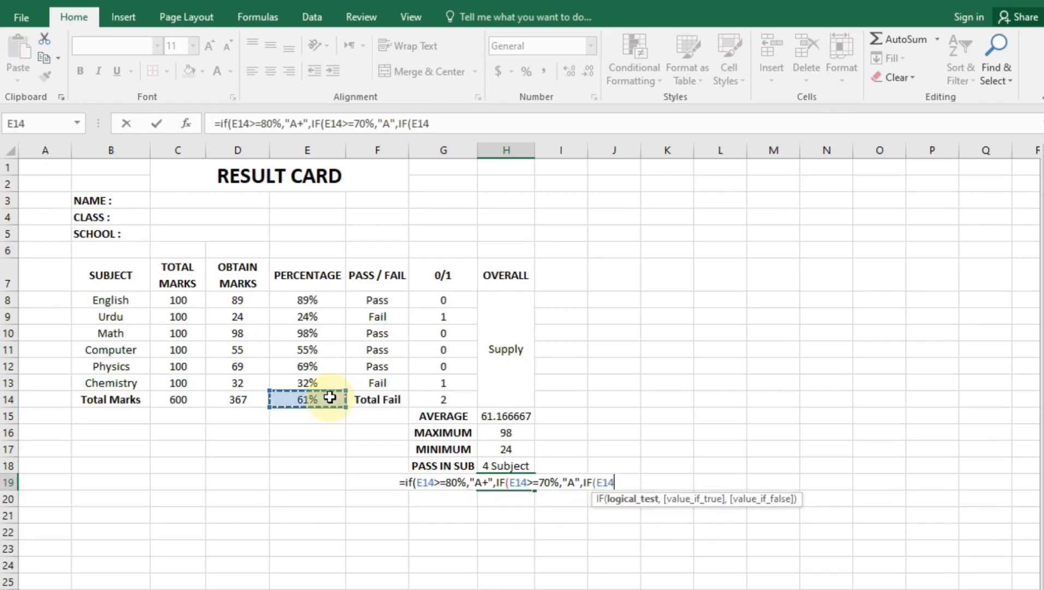
text(>=)
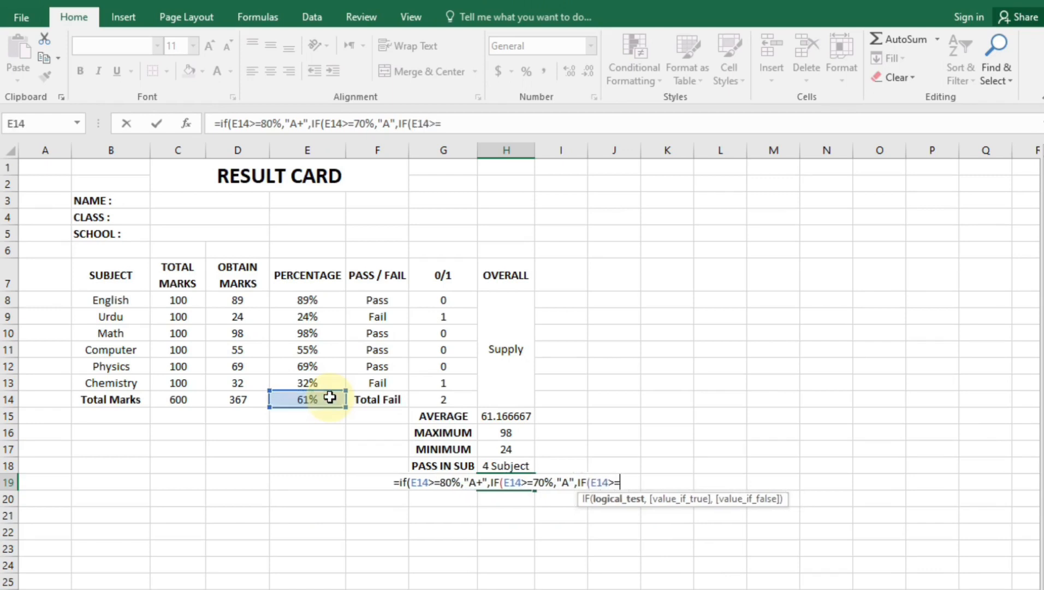
text(60)
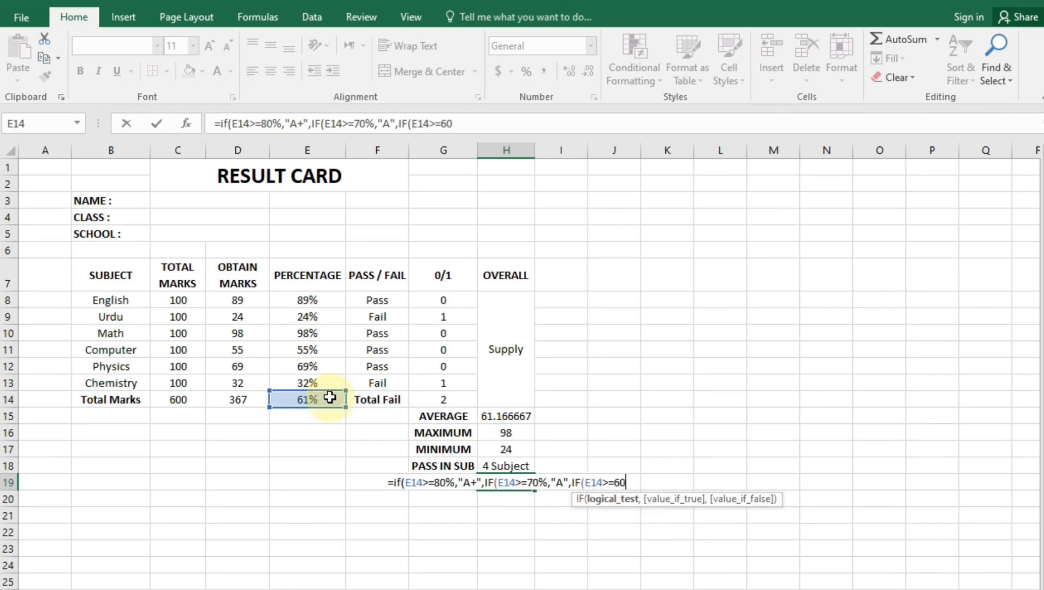
text(%)
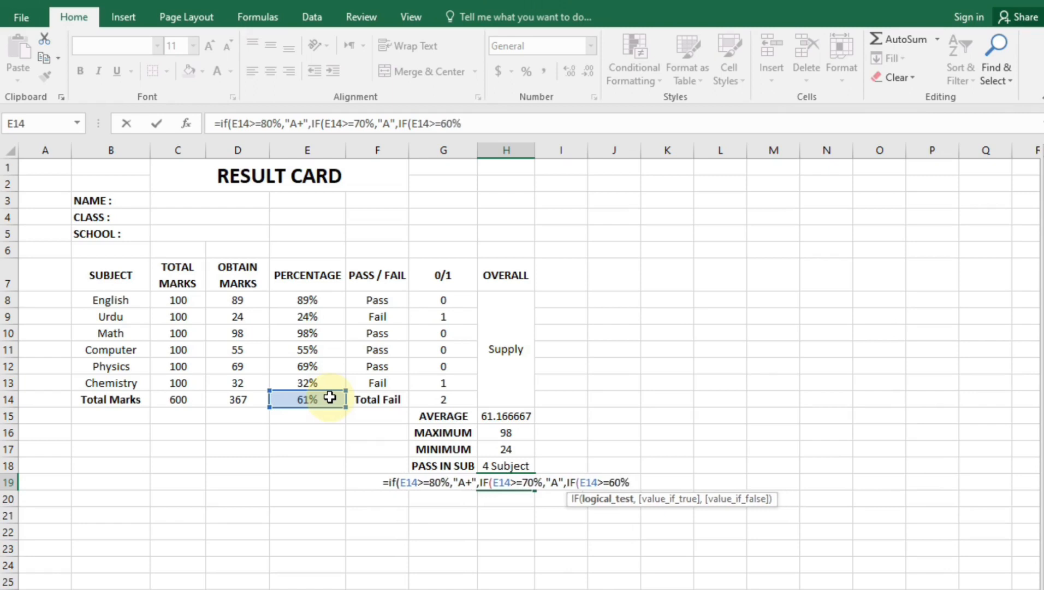
text(,")
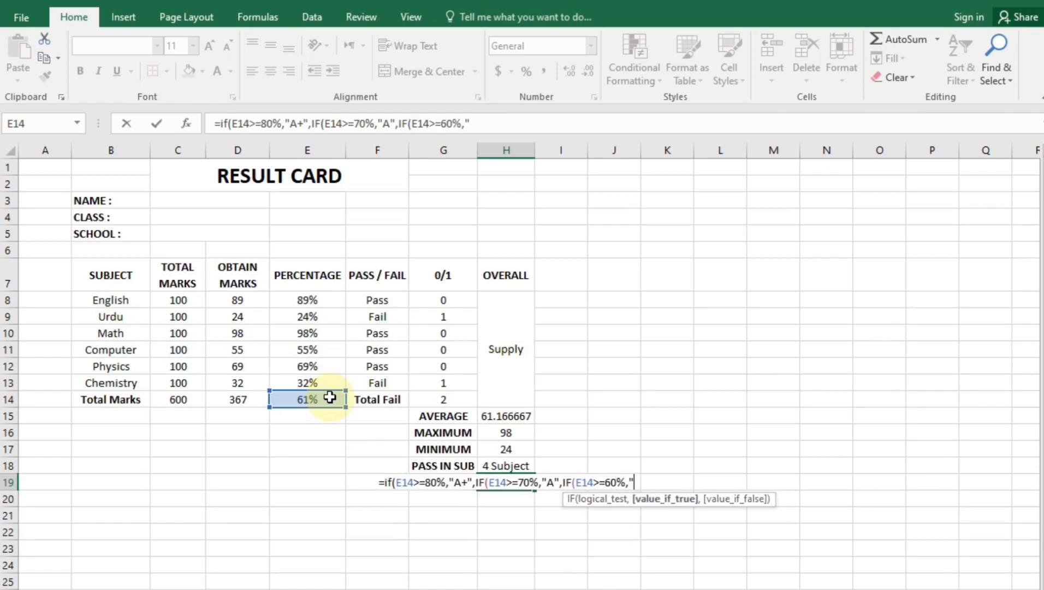
text(B)
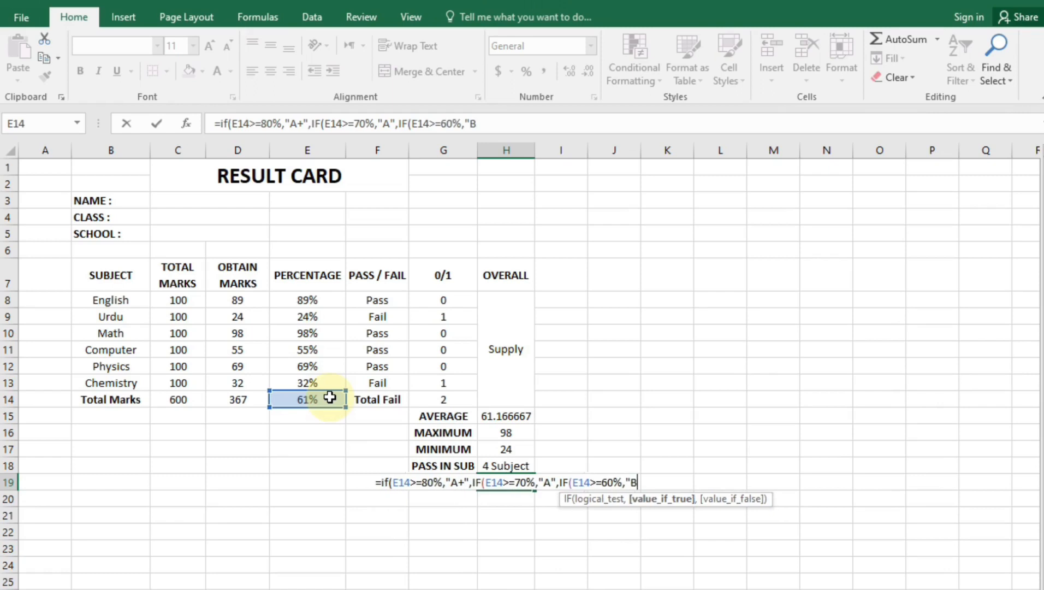
text(",)
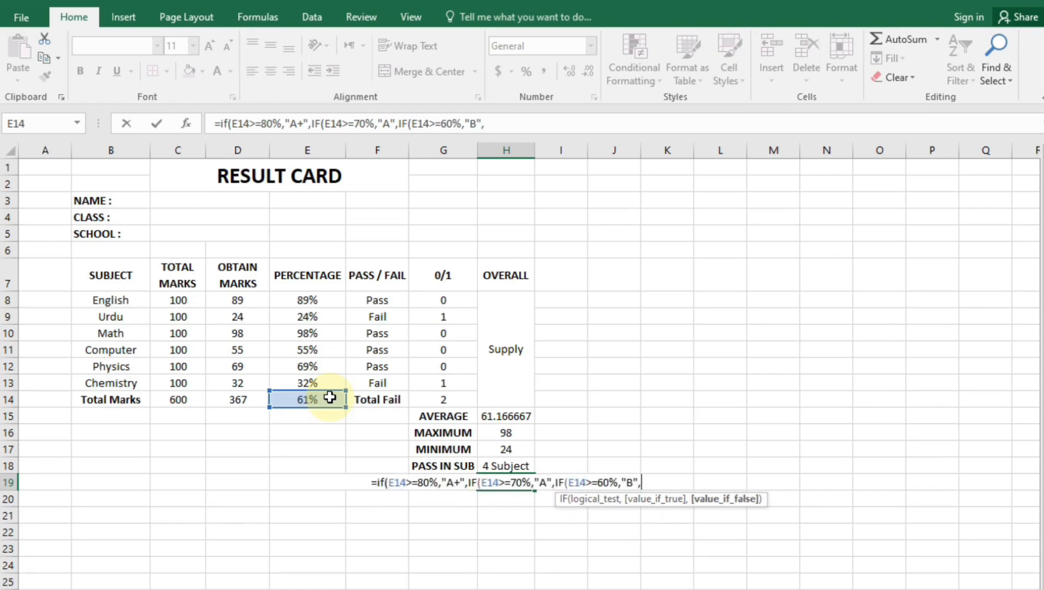
text(IF()
click(330, 397)
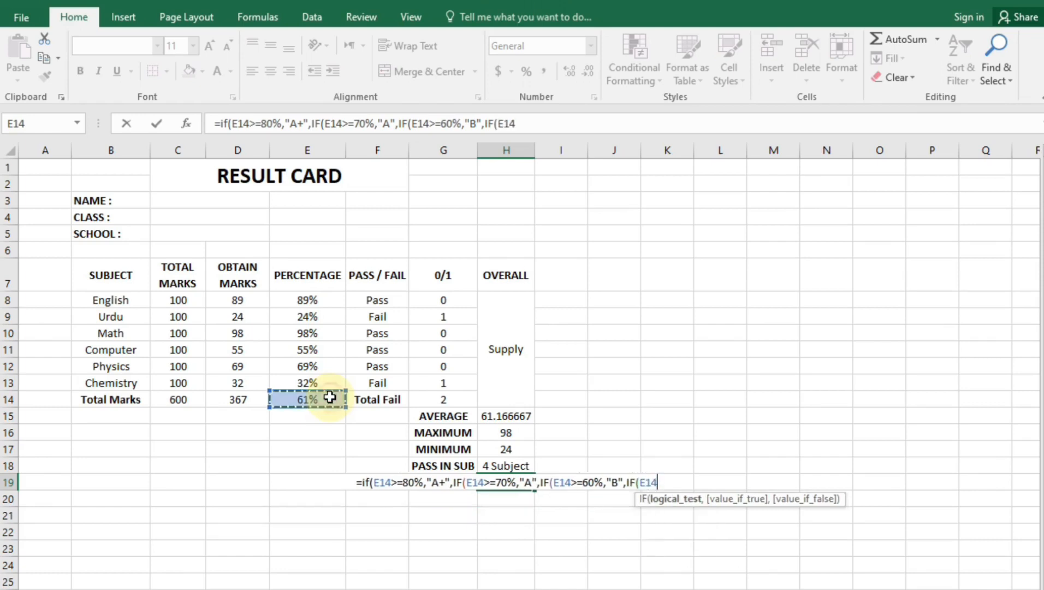
text(>=)
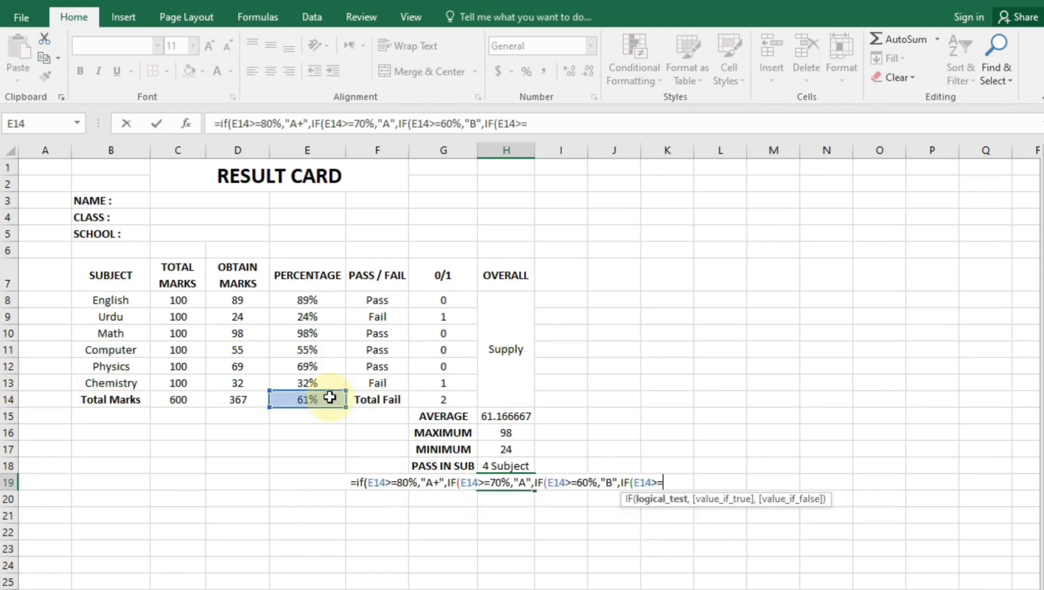
text(50)
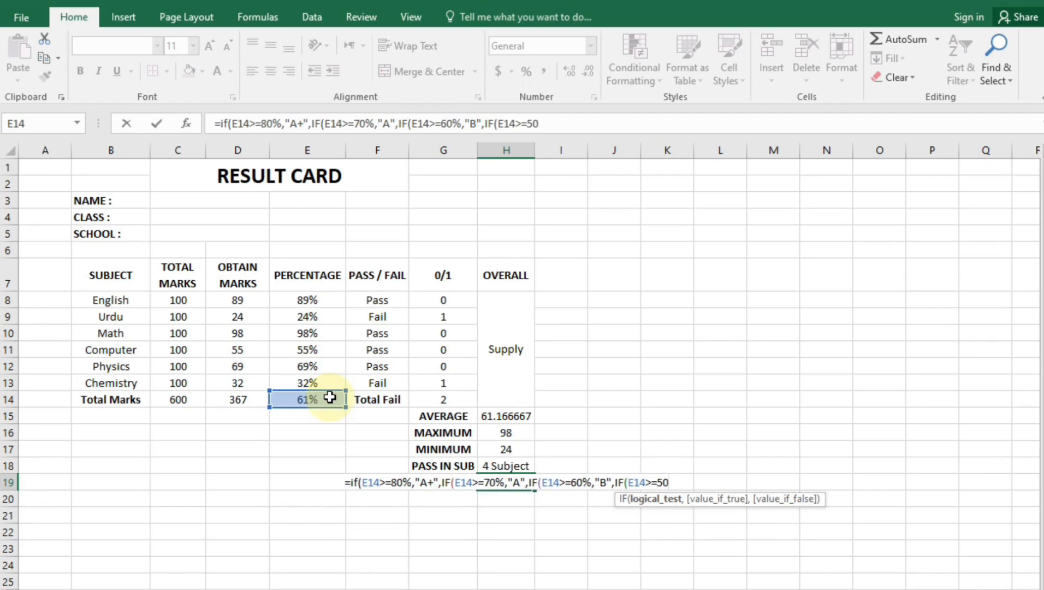
text(%)
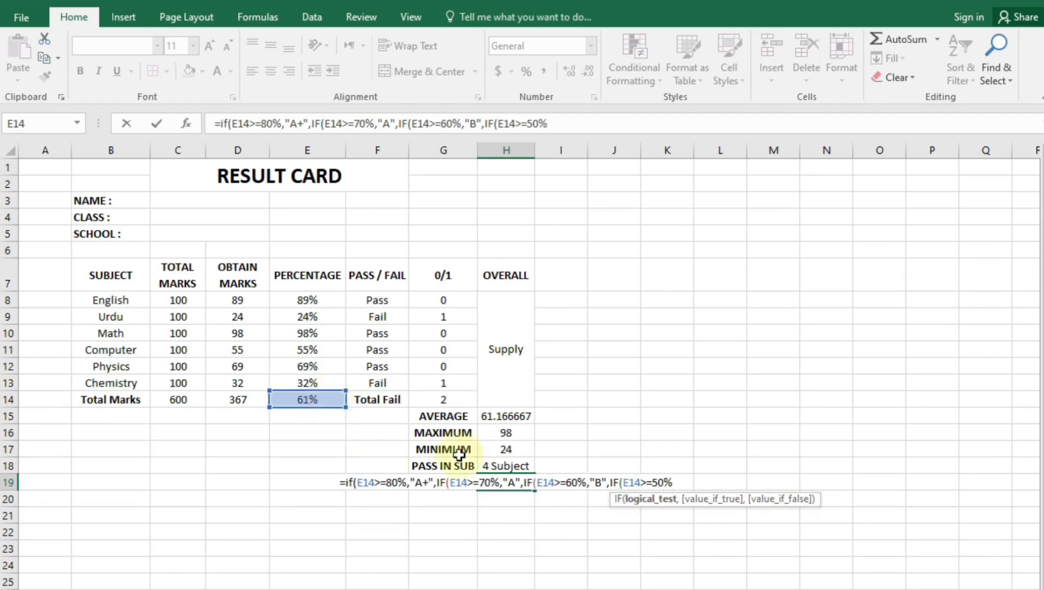
text(,)
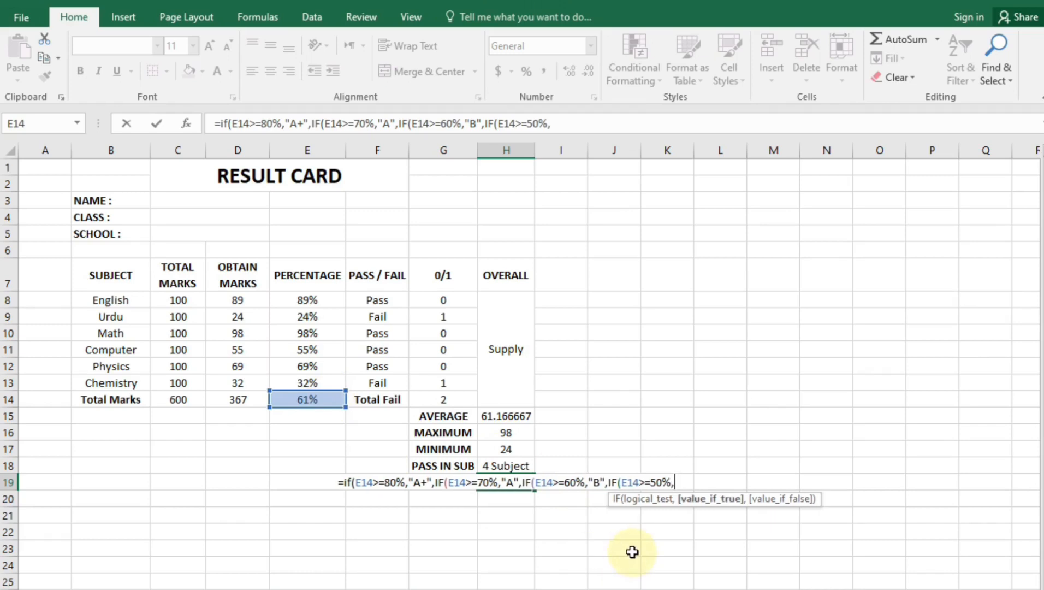
text("C")
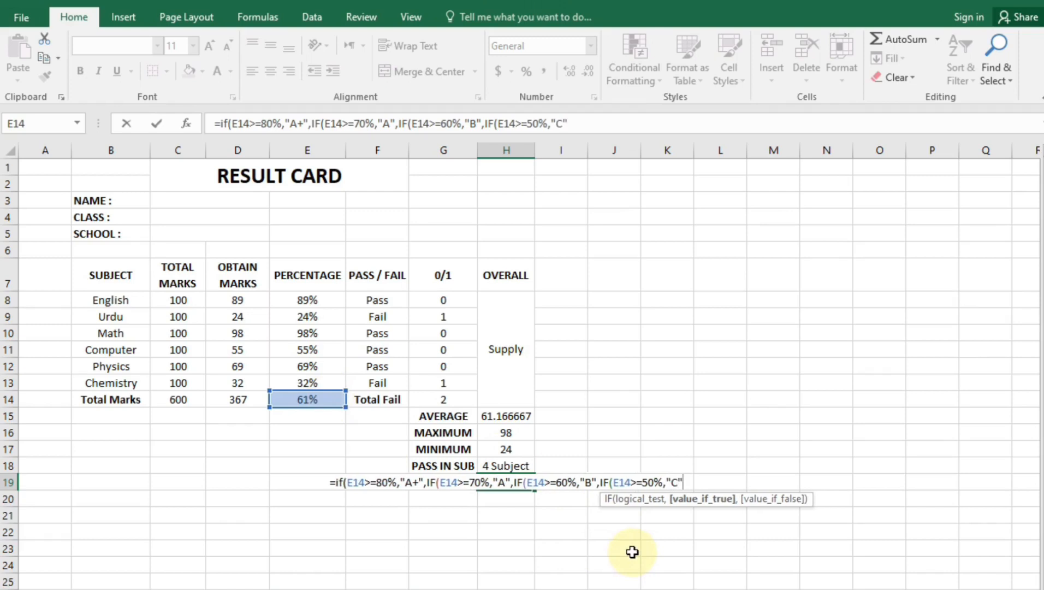
text(,IF()
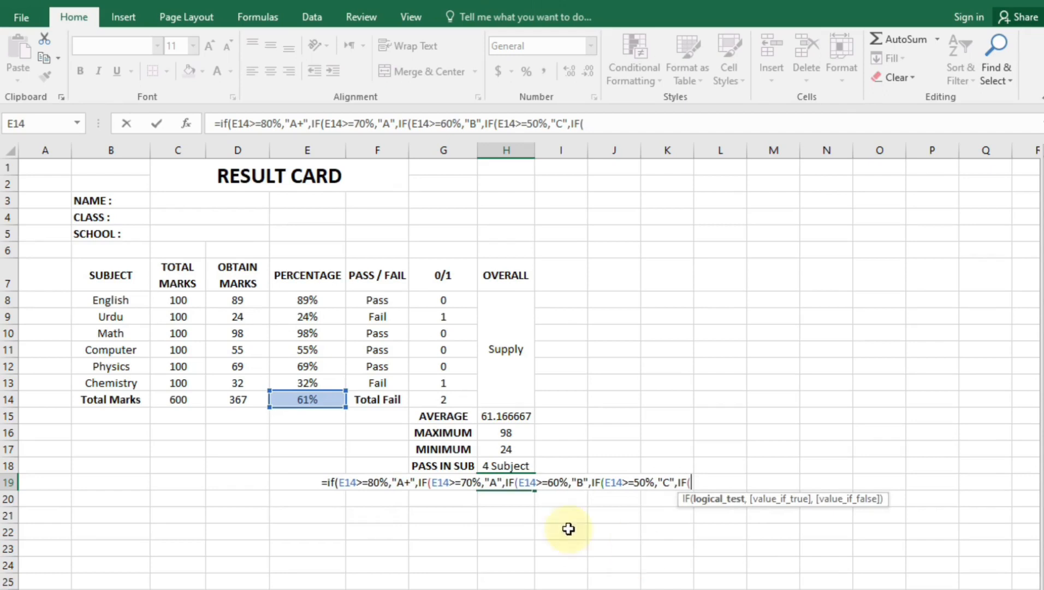
Finish the formula with D at >=40% and FAIL otherwise, and confirm H19 shows B
click(288, 397)
text(>=40)
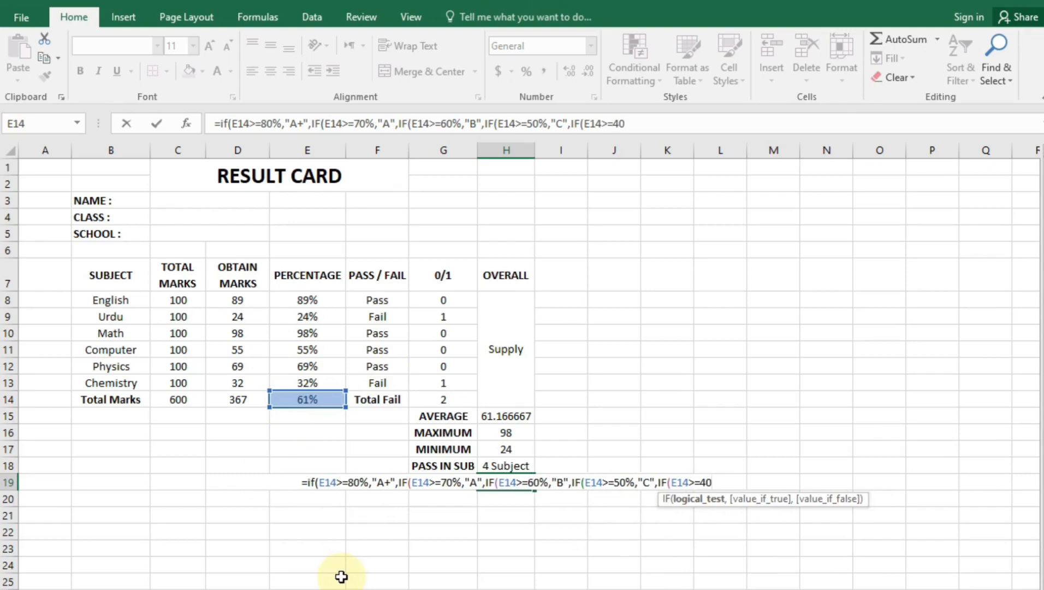
text(%,")
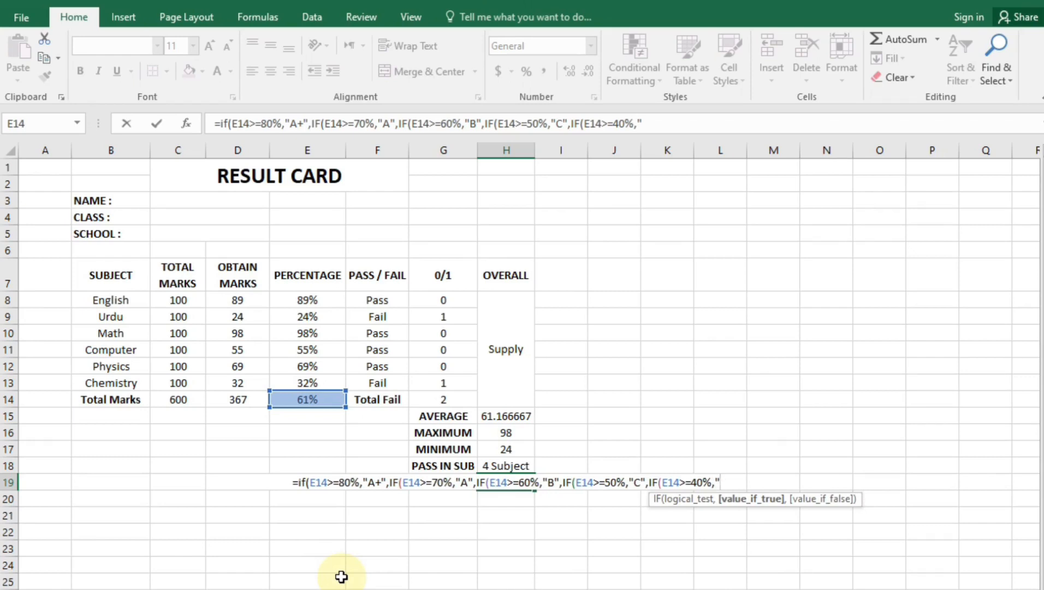
text(d)
key(BackSpace)
text(D)
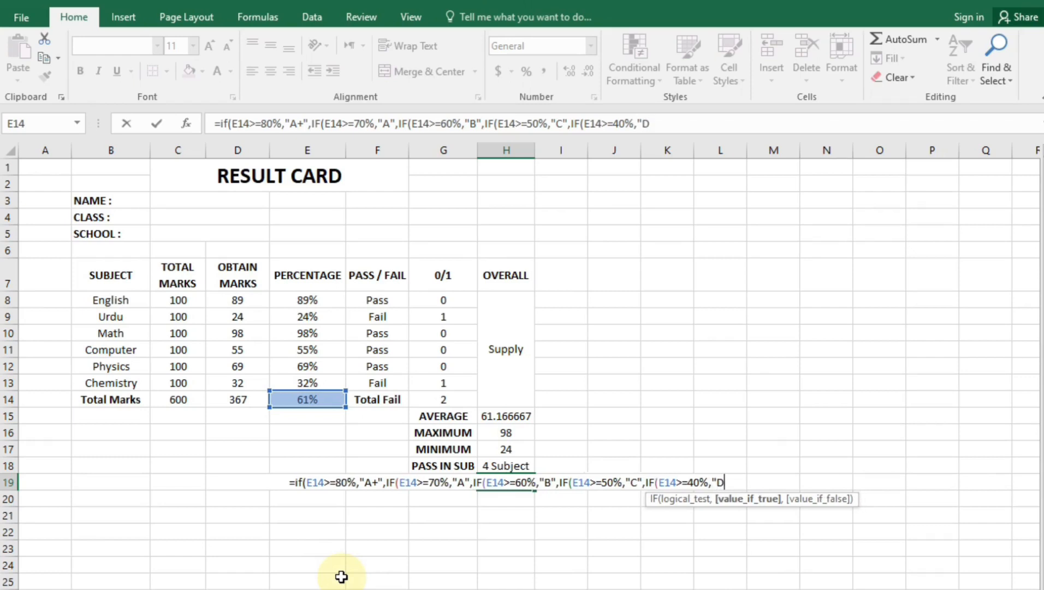
text(")
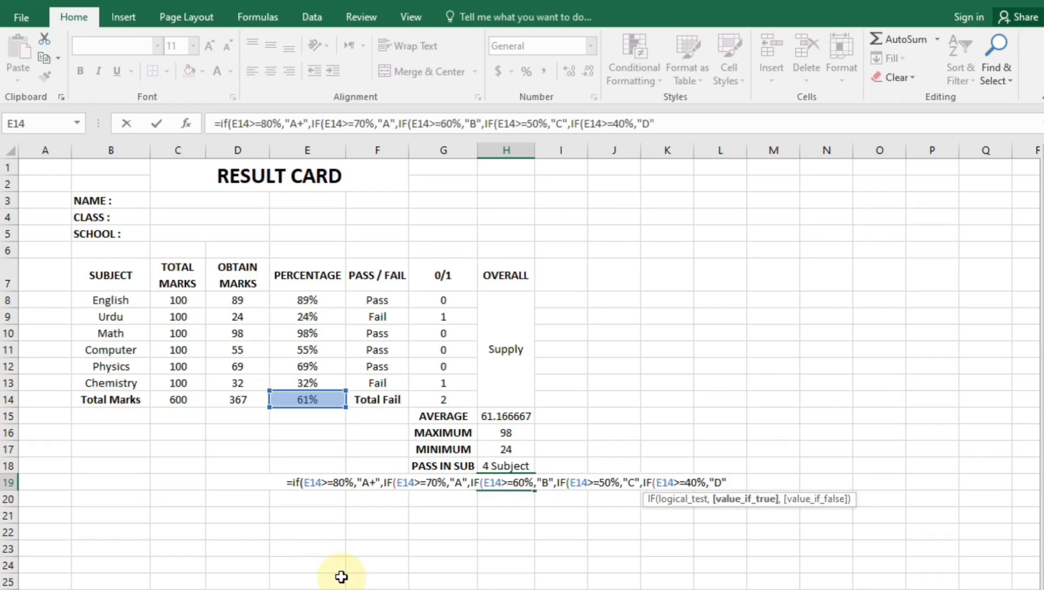
text(,")
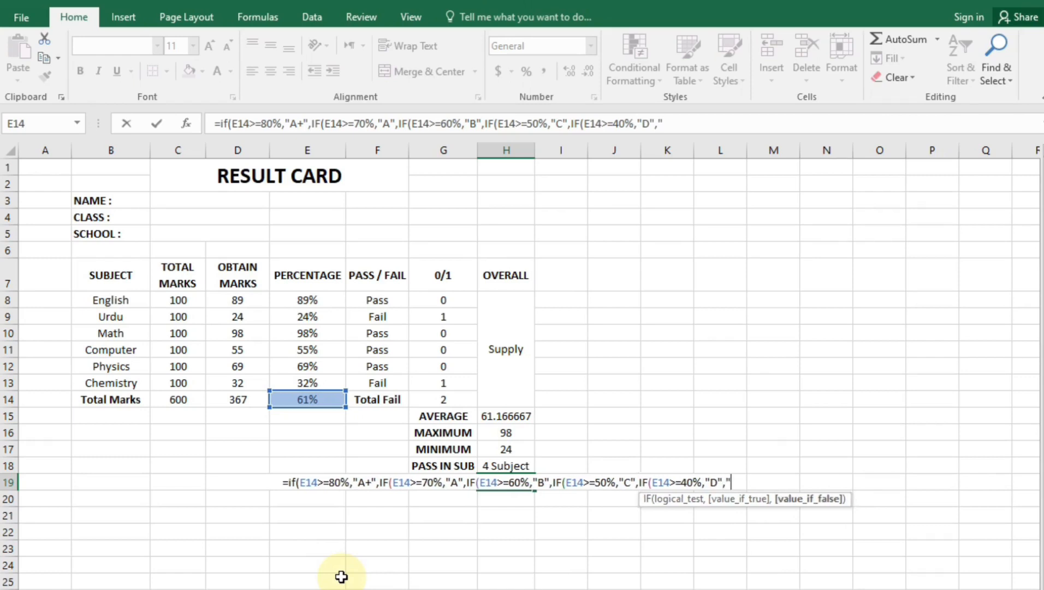
text(FAIL)
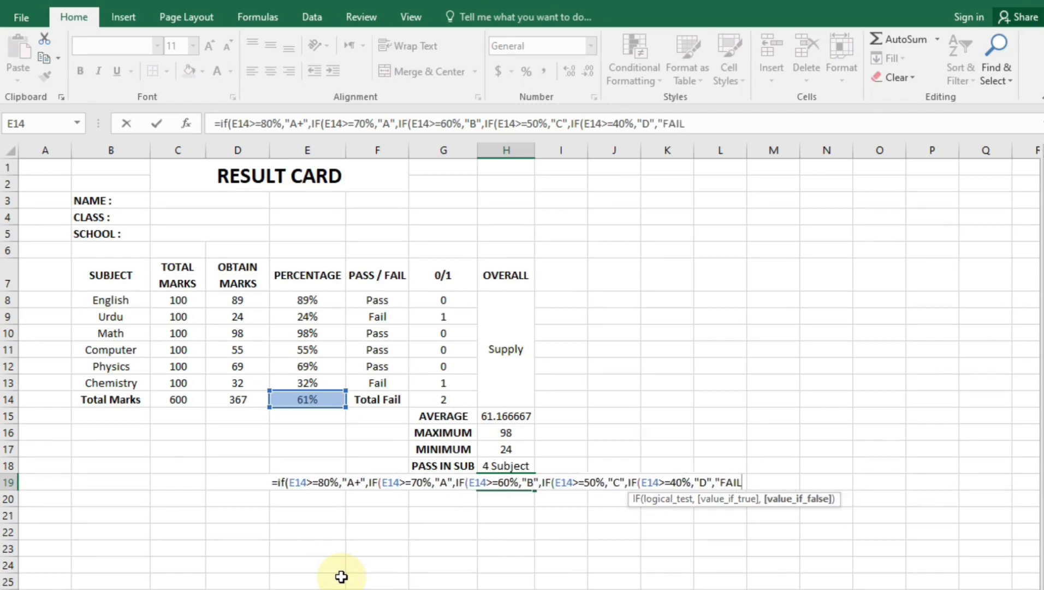
text(")
key(Return)
key(Return)
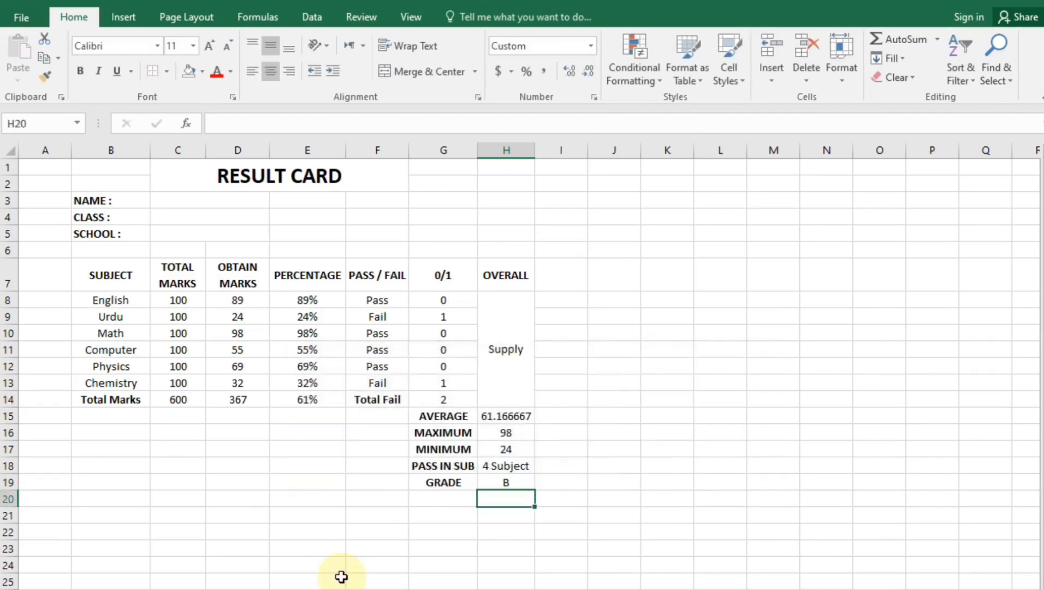
click(501, 483)
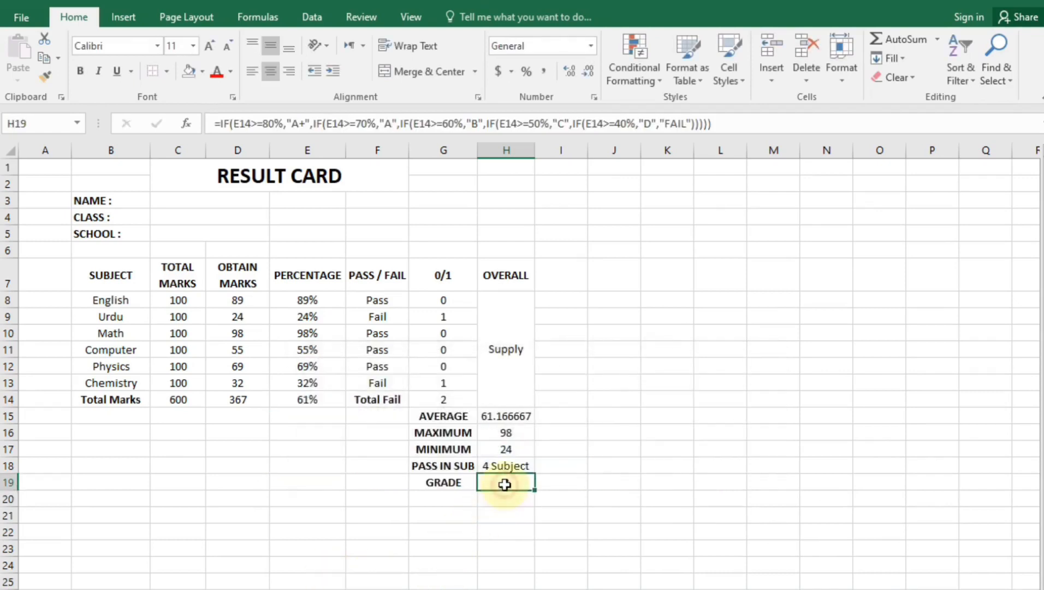
click(515, 586)
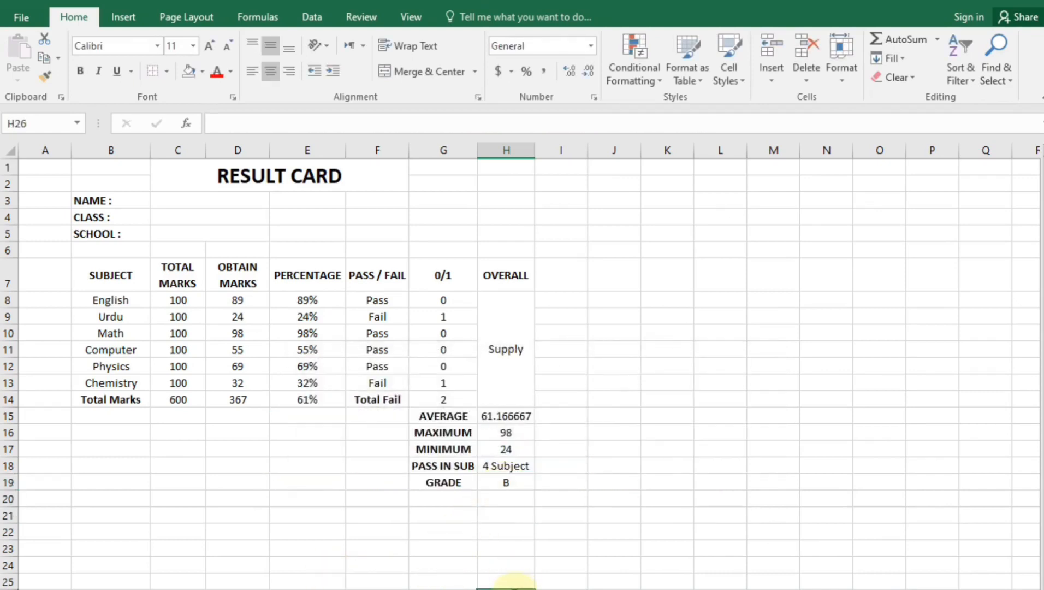
Apply medium-weight outline and inside borders to the whole result table B7:H14
click(460, 555)
click(361, 483)
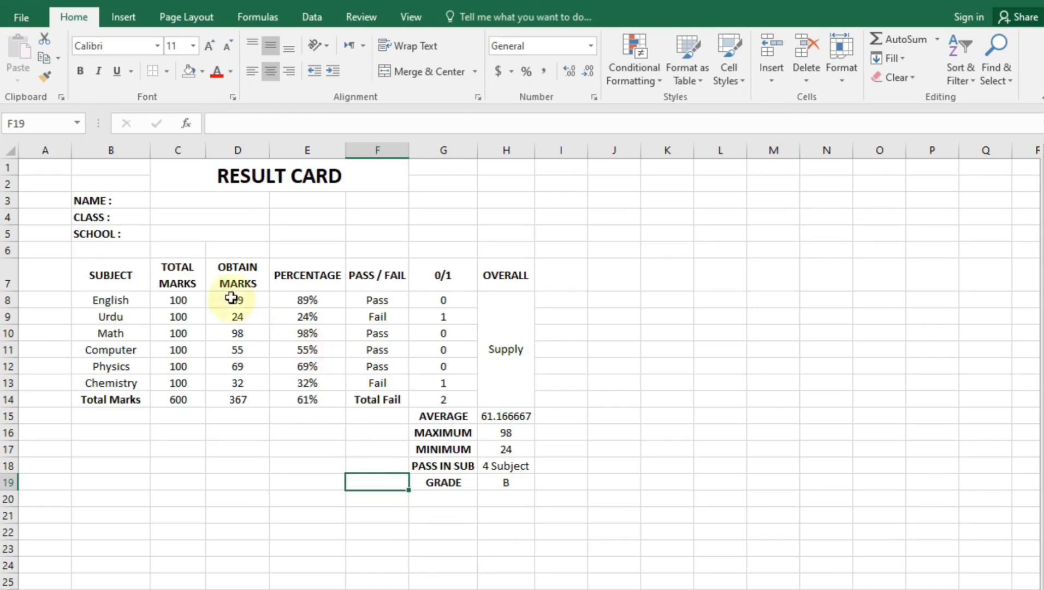
drag(117, 273, 505, 407)
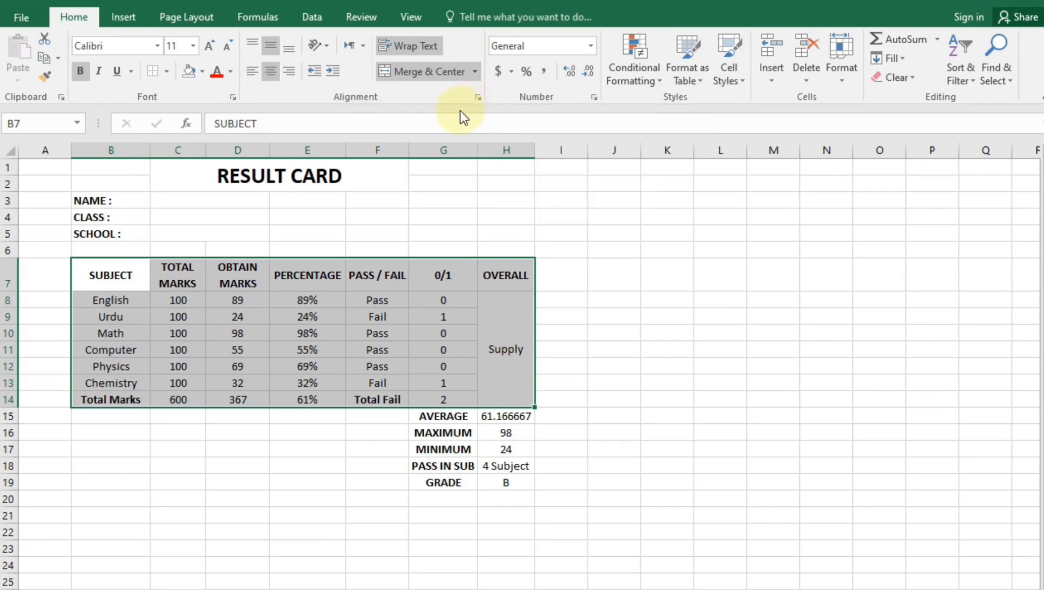
click(477, 98)
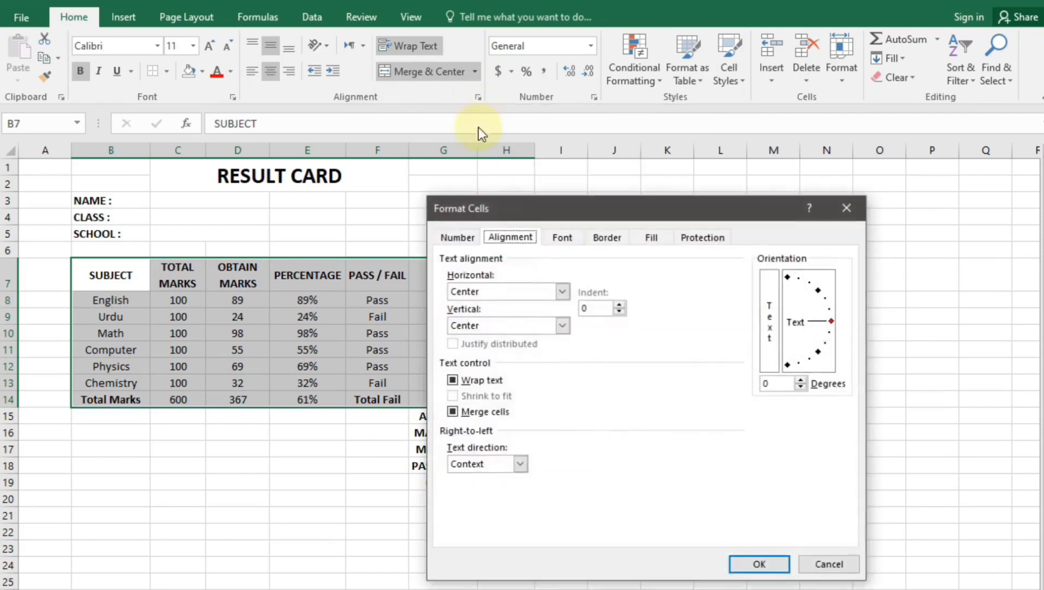
click(618, 232)
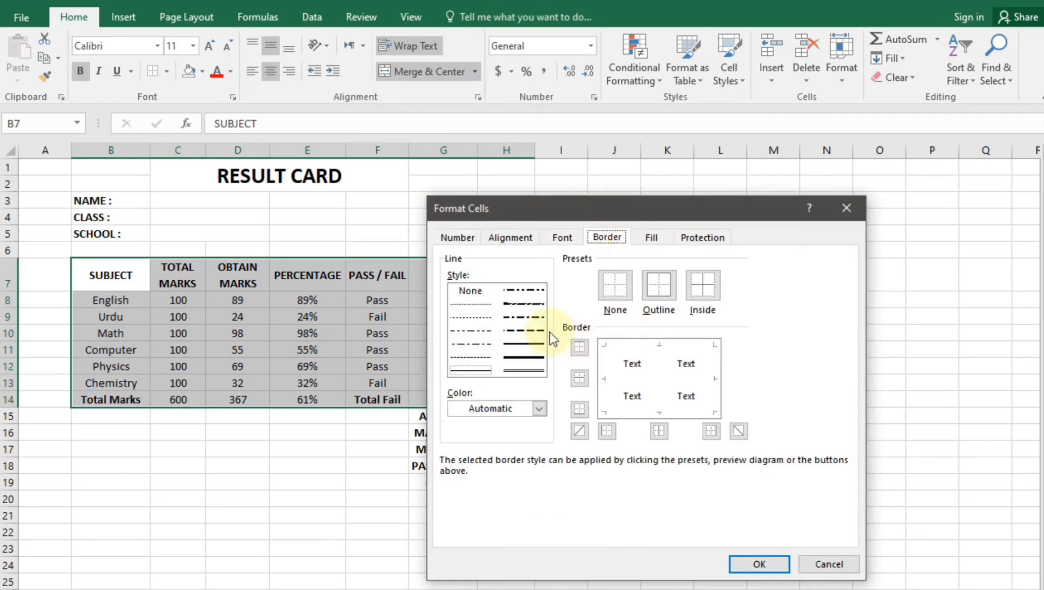
click(509, 348)
click(657, 289)
click(704, 290)
click(758, 564)
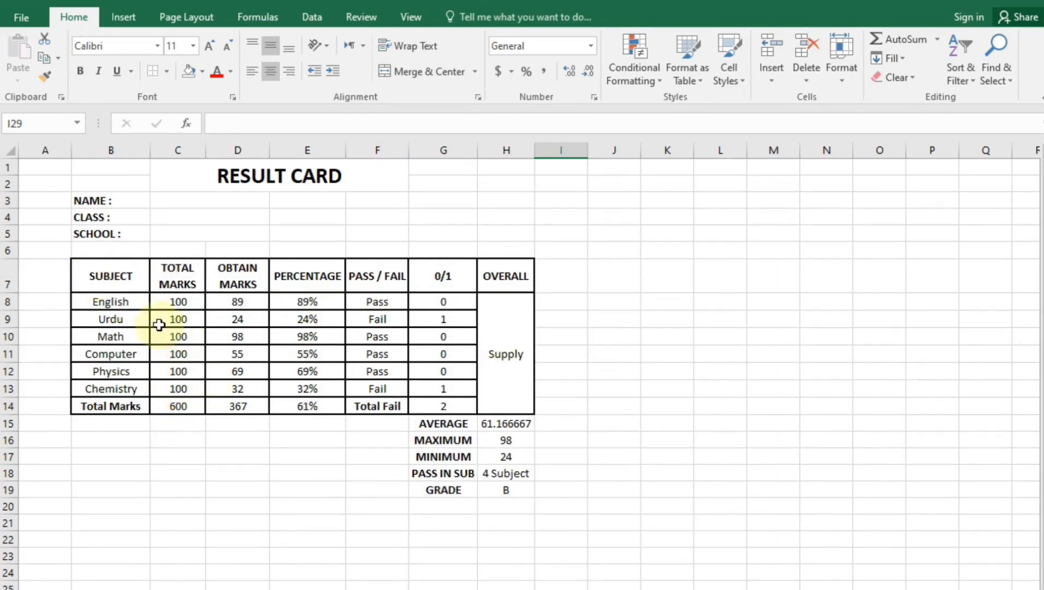
Fill the header row B7:H7 and the Total Marks and Total Fail cells blue
drag(122, 271, 517, 274)
ctrl+click(382, 411)
ctrl+click(128, 405)
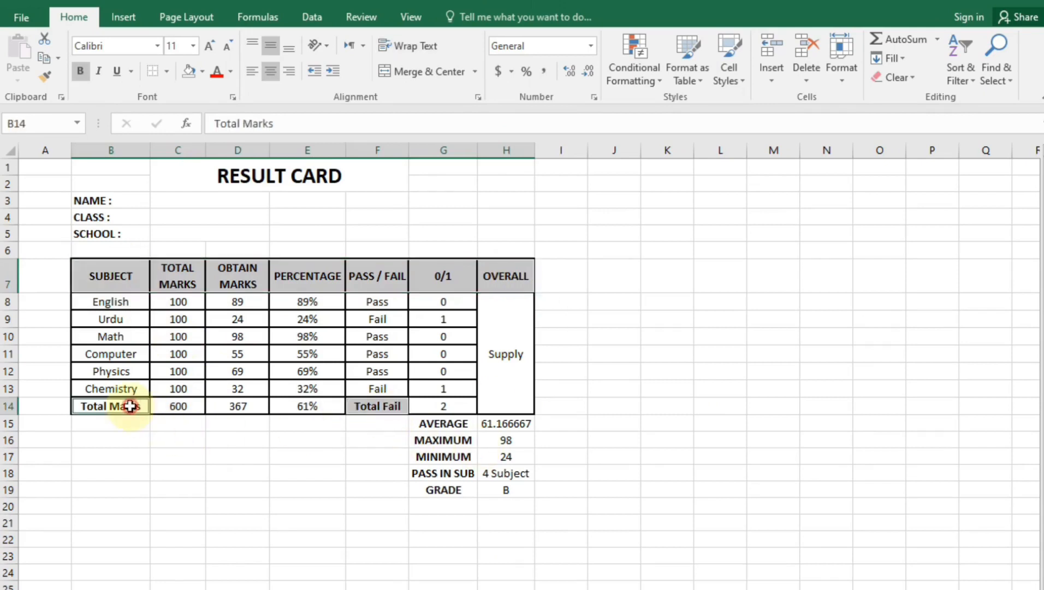
click(203, 72)
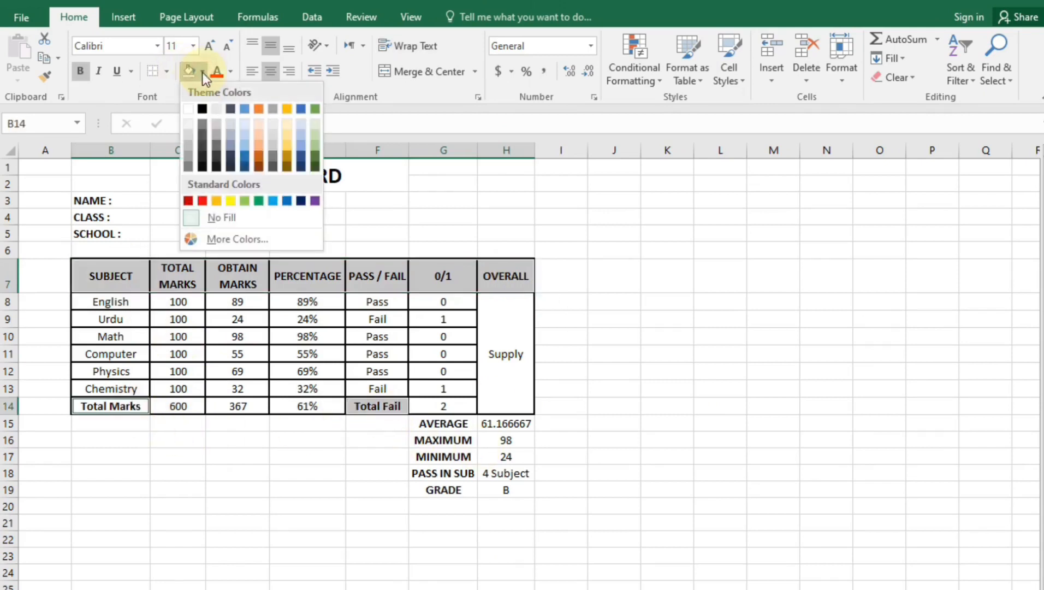
click(246, 146)
click(379, 522)
Give the subject, marks, percentage, pass/fail and 0/1 data cells a pale blue fill
drag(129, 297, 143, 389)
drag(175, 299, 181, 405)
drag(242, 296, 306, 405)
drag(365, 301, 378, 389)
drag(436, 305, 455, 401)
ctrl+click(506, 311)
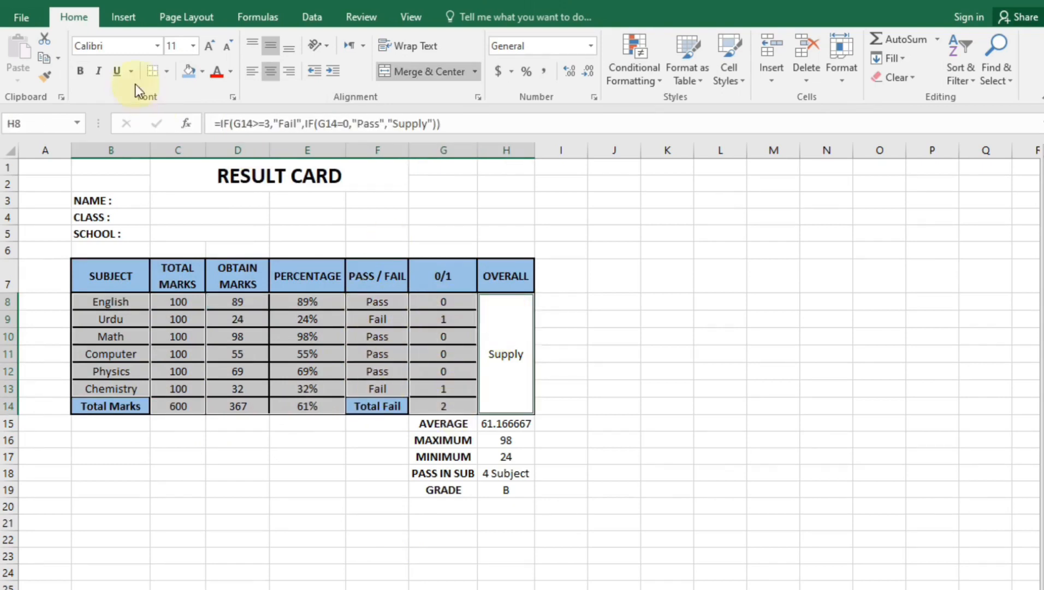
click(206, 71)
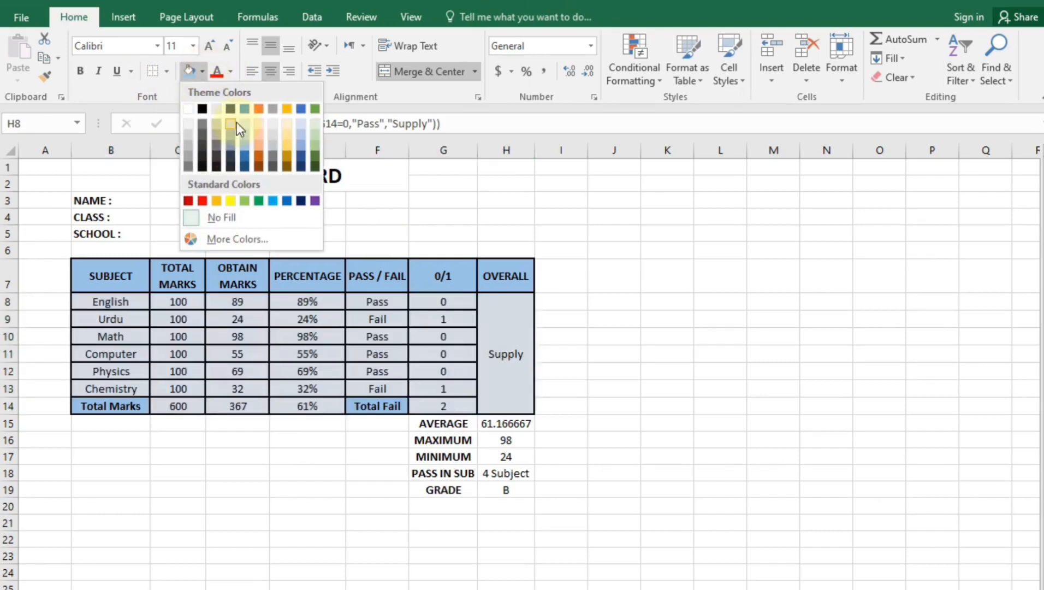
click(246, 125)
click(178, 539)
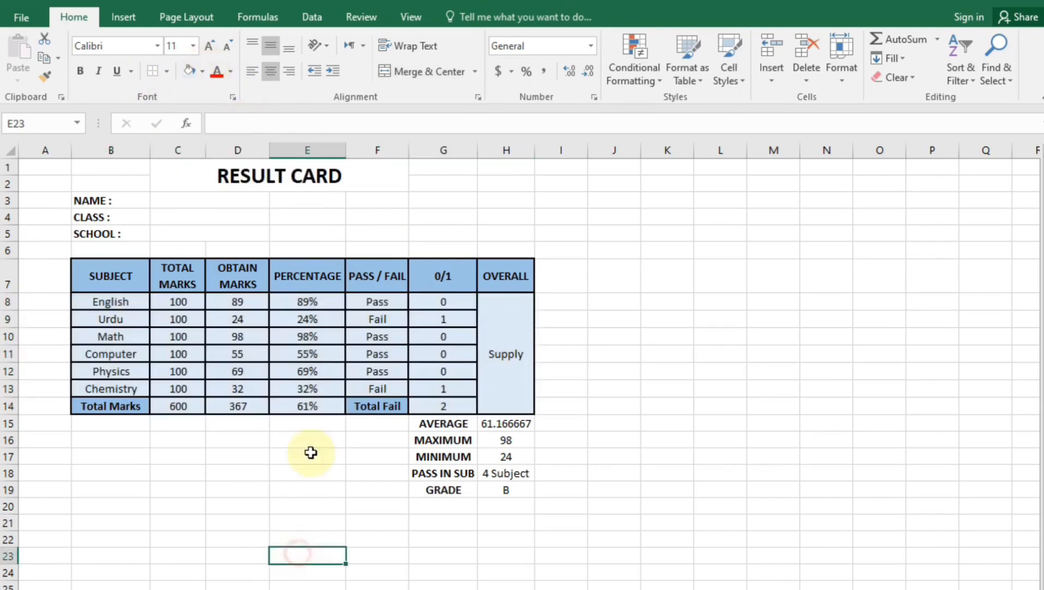
Insert a blank row 15 between the totals and the AVERAGE summary block
click(239, 505)
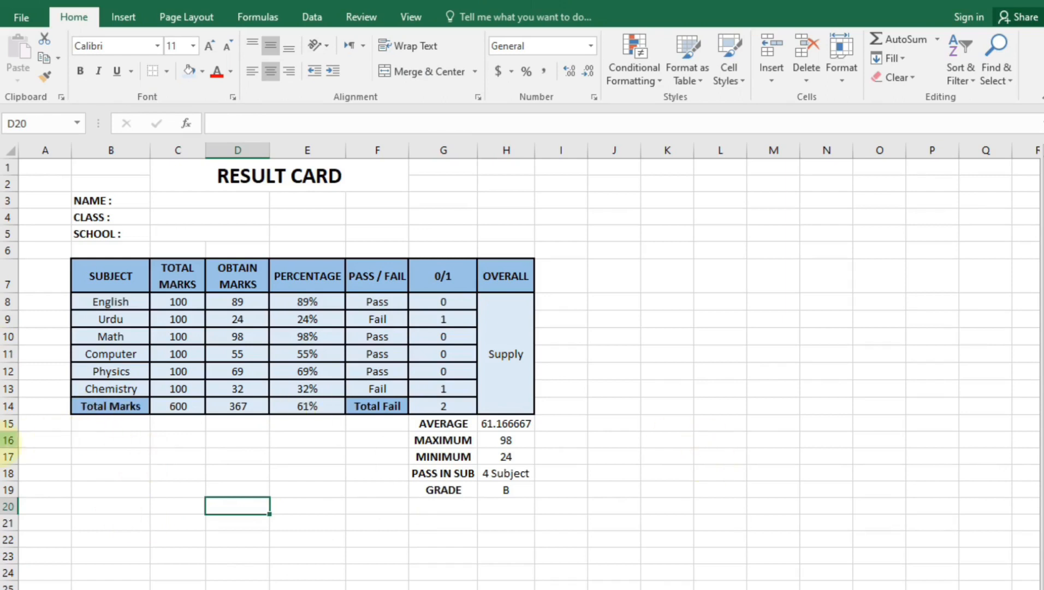
click(472, 429)
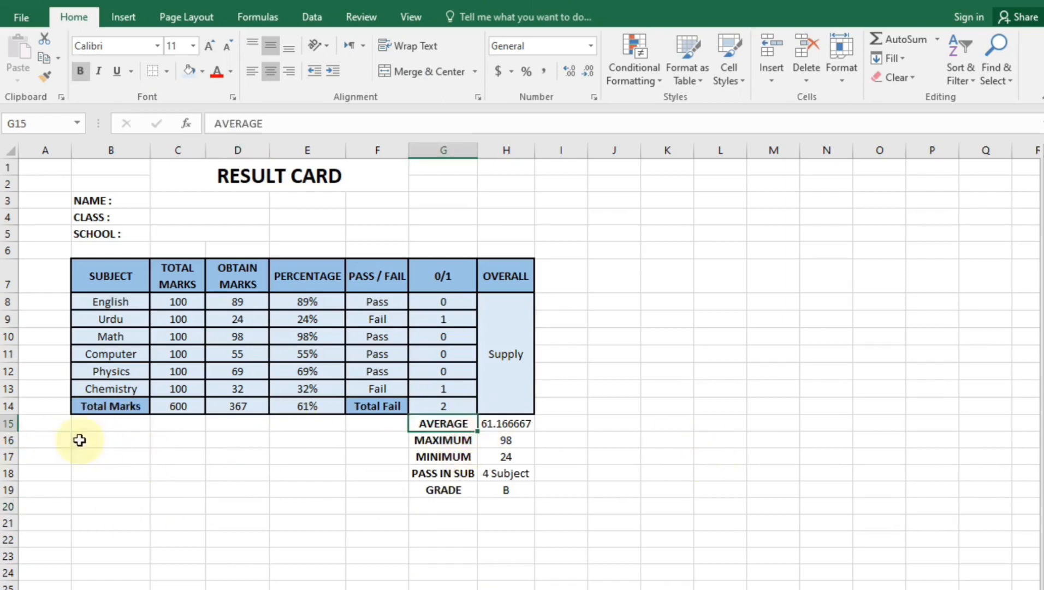
click(5, 424)
right_click(5, 425)
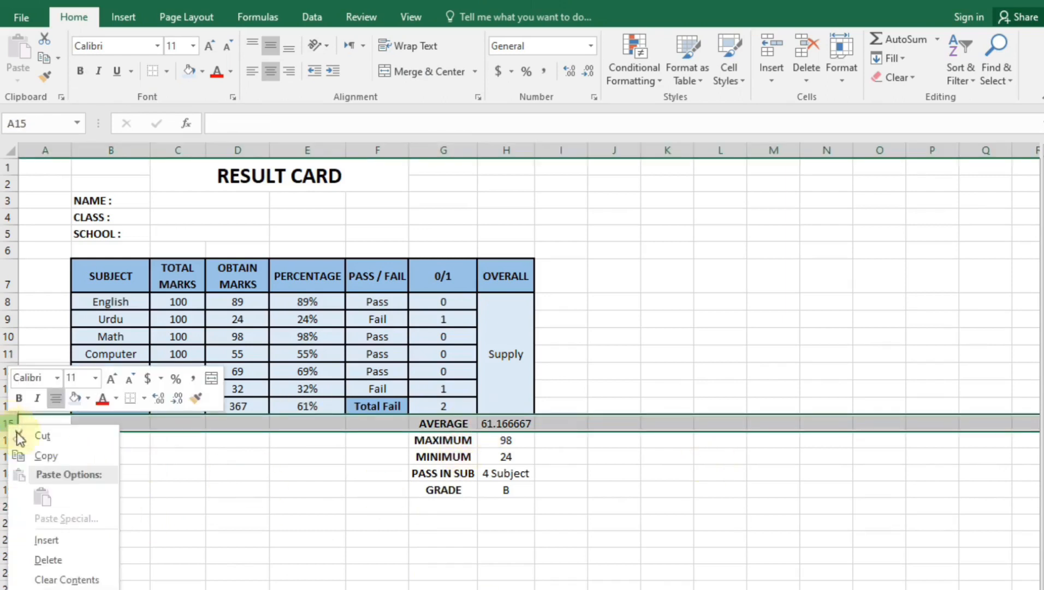
click(47, 541)
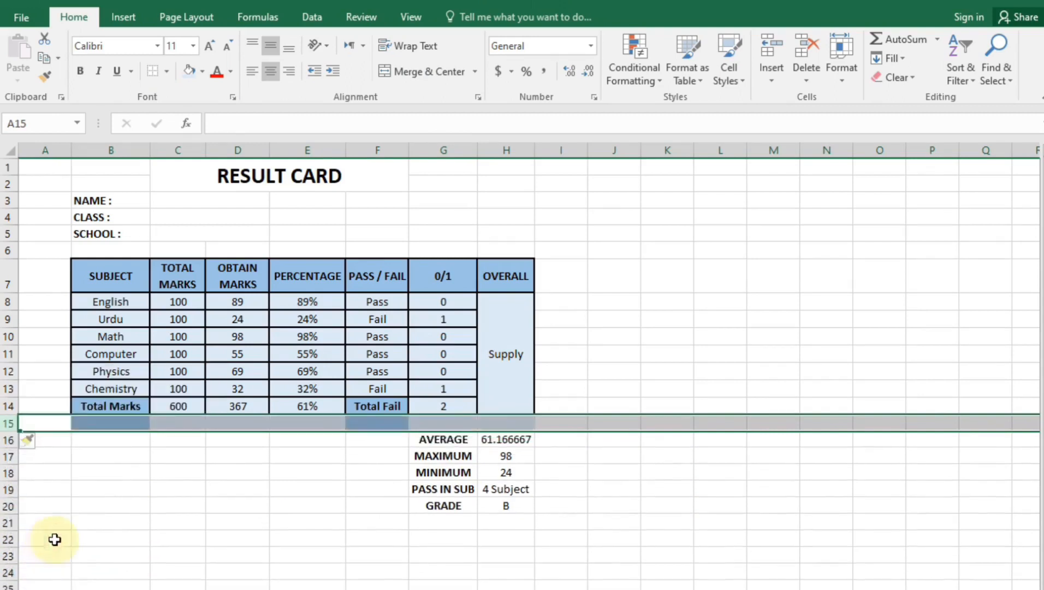
click(298, 492)
Set B15:H15 of the new row to No Fill
drag(94, 418, 524, 424)
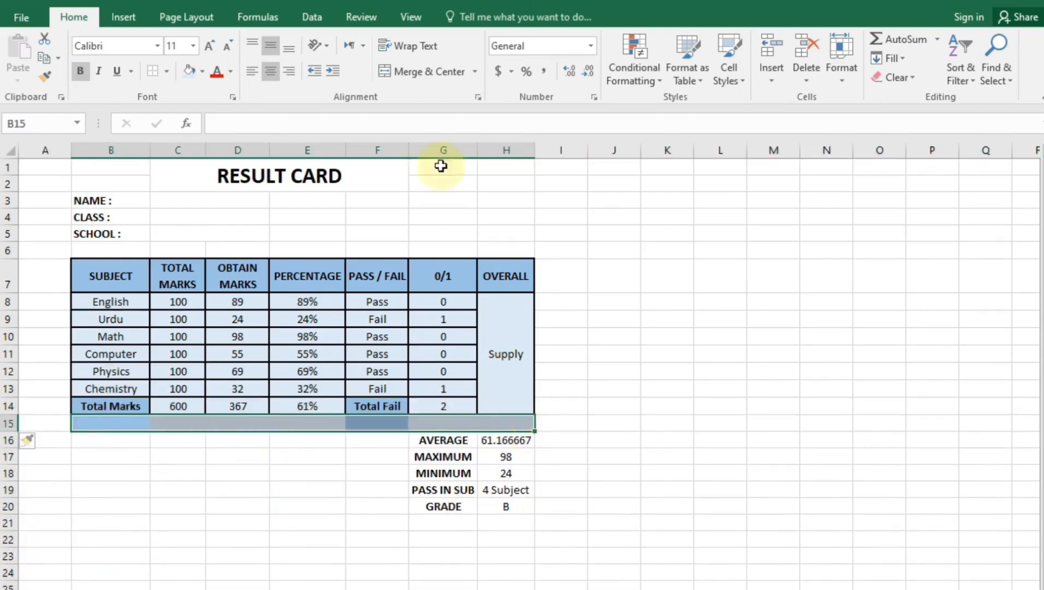
click(206, 68)
click(225, 217)
click(355, 491)
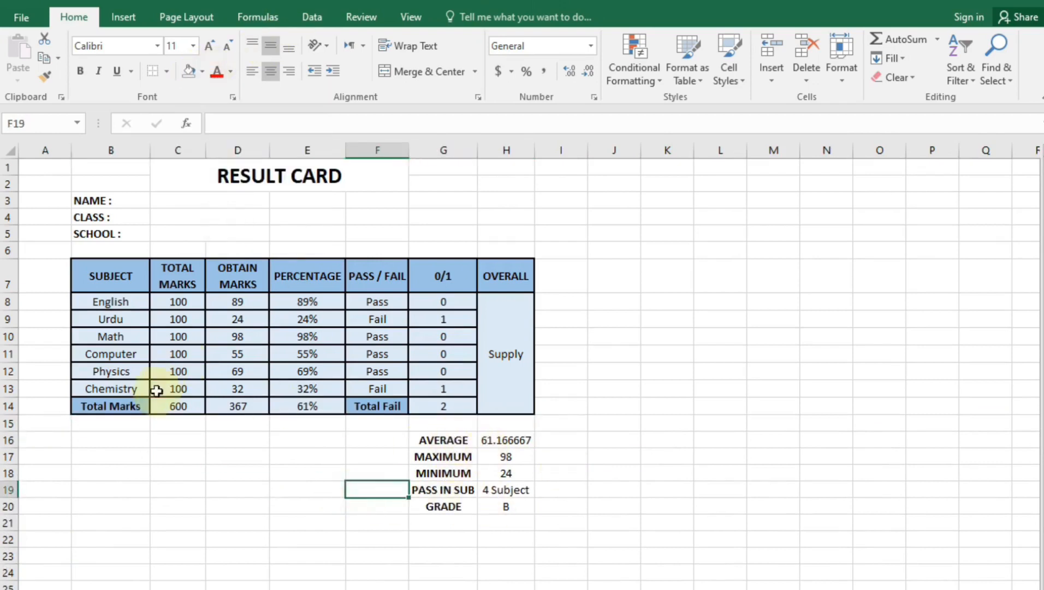
Copy the Total Marks row formatting onto the summary block G16:H20 with Format Painter
click(136, 406)
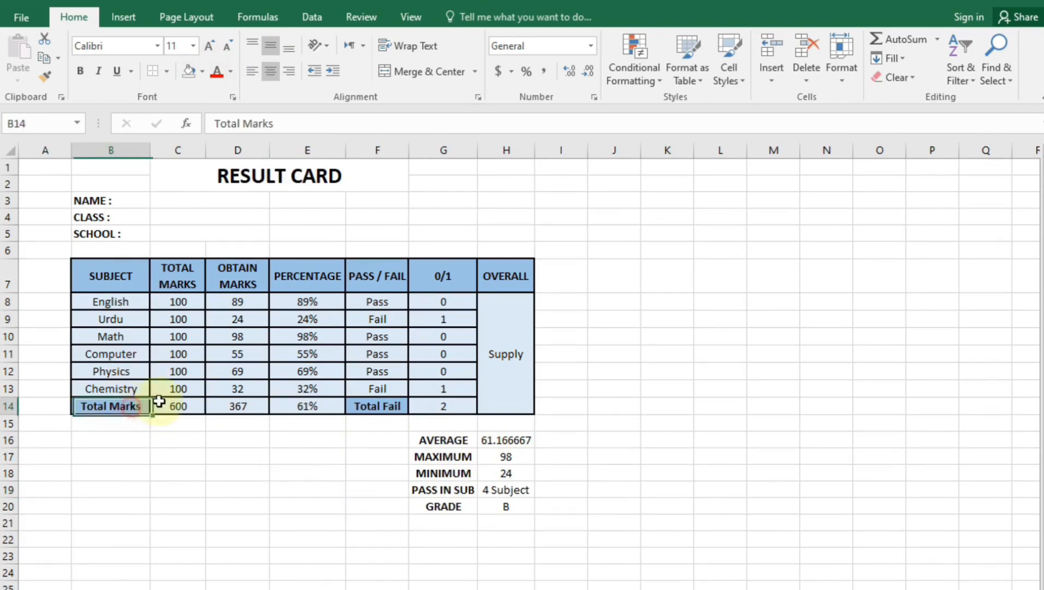
drag(159, 401, 170, 403)
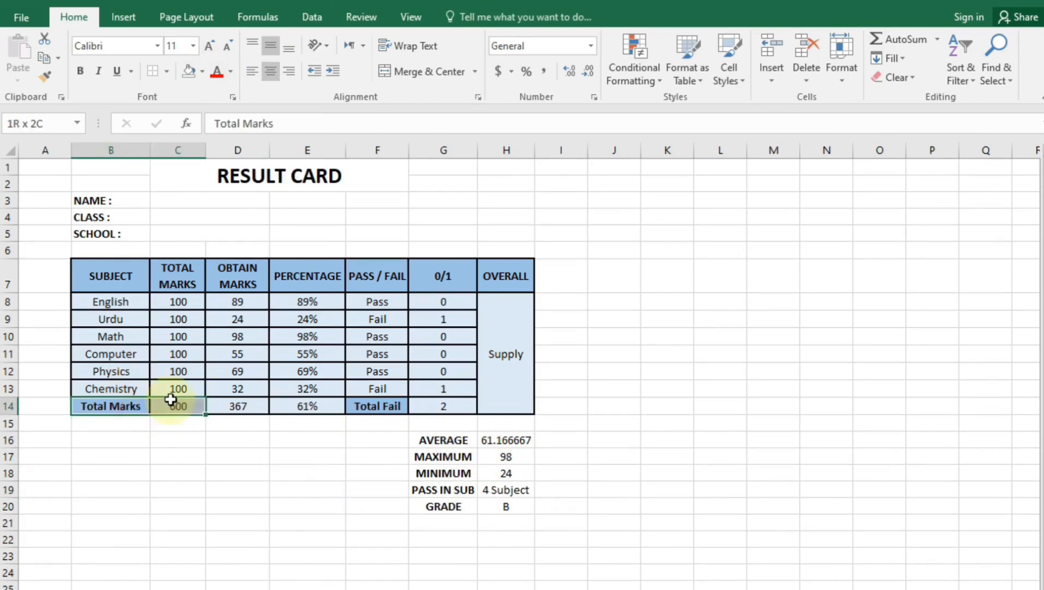
click(46, 82)
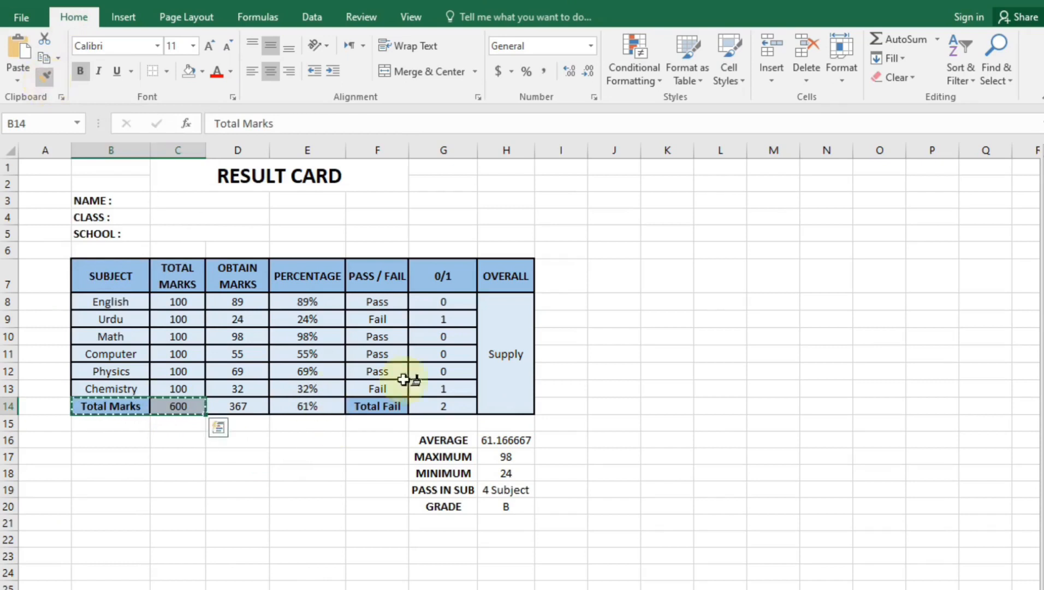
mouse_move(441, 440)
mouse_down()
mouse_move(541, 483)
mouse_move(511, 501)
mouse_up()
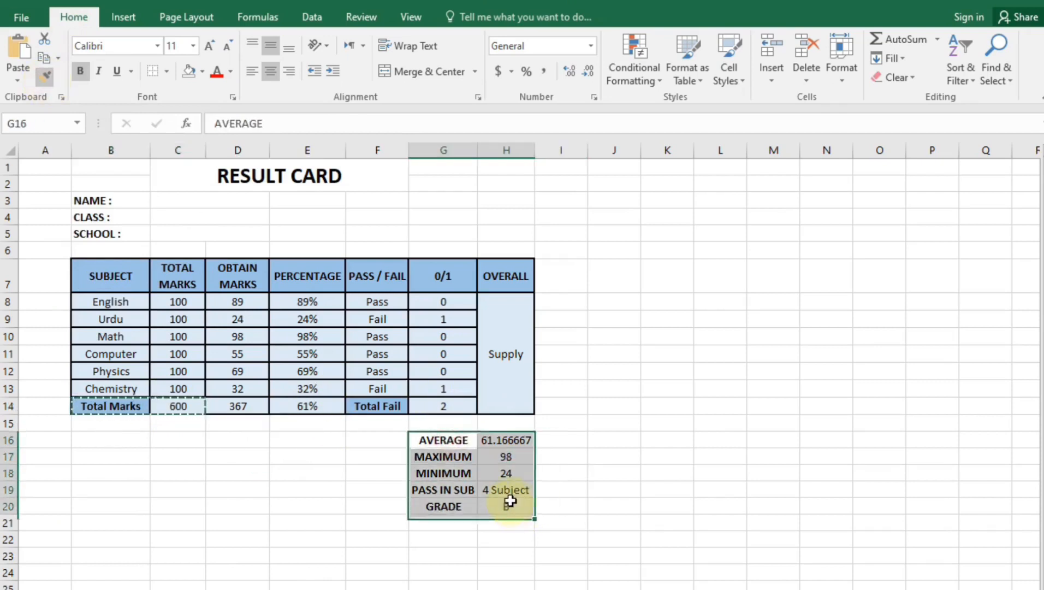
click(512, 582)
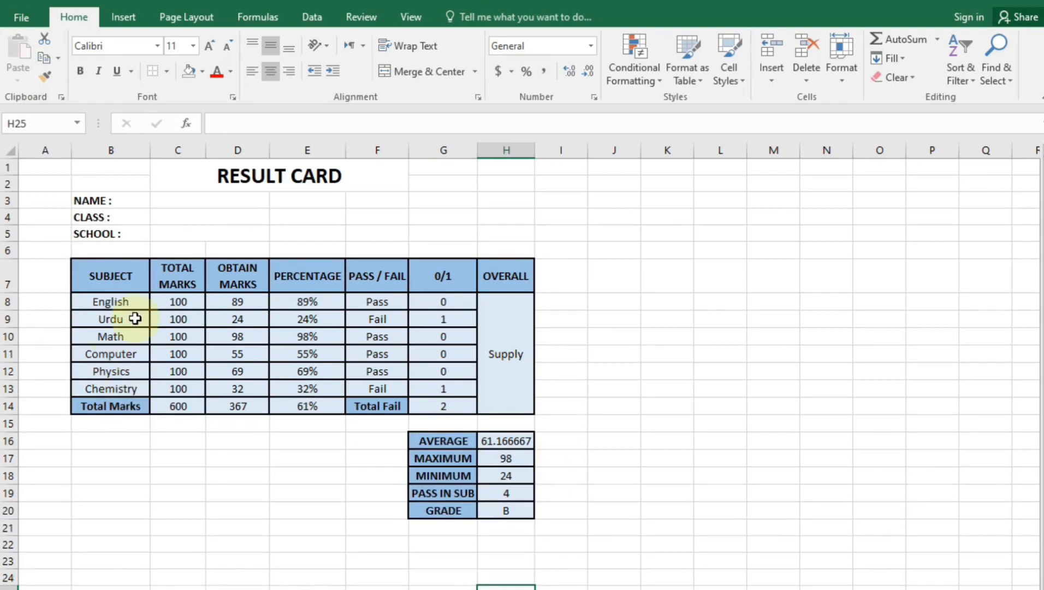
Copy the Total Marks formatting onto the NAME, CLASS, SCHOOL area B3:D5
click(119, 285)
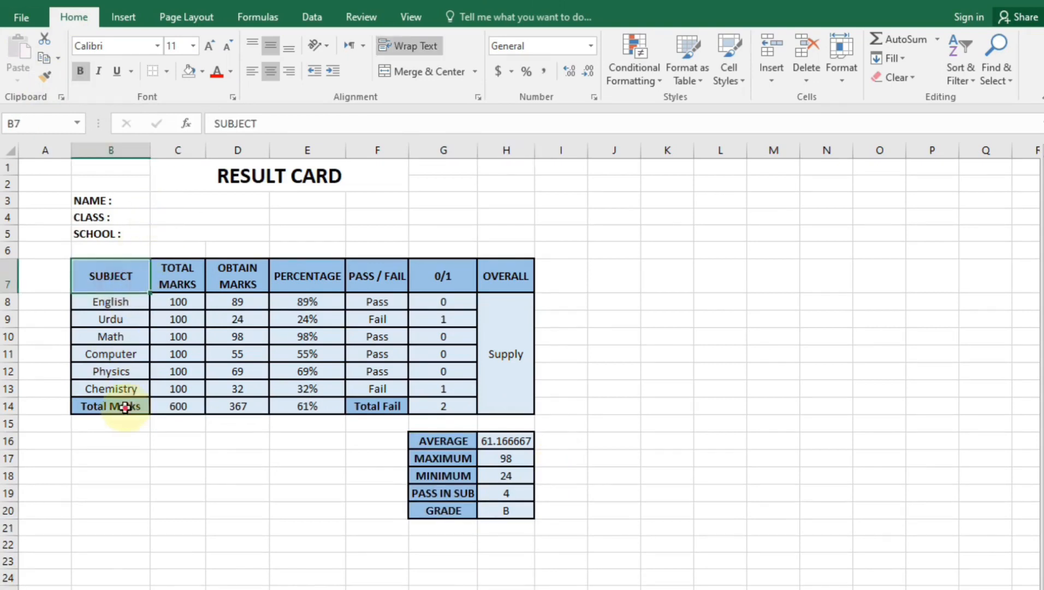
drag(121, 405, 176, 405)
click(39, 77)
drag(104, 201, 236, 235)
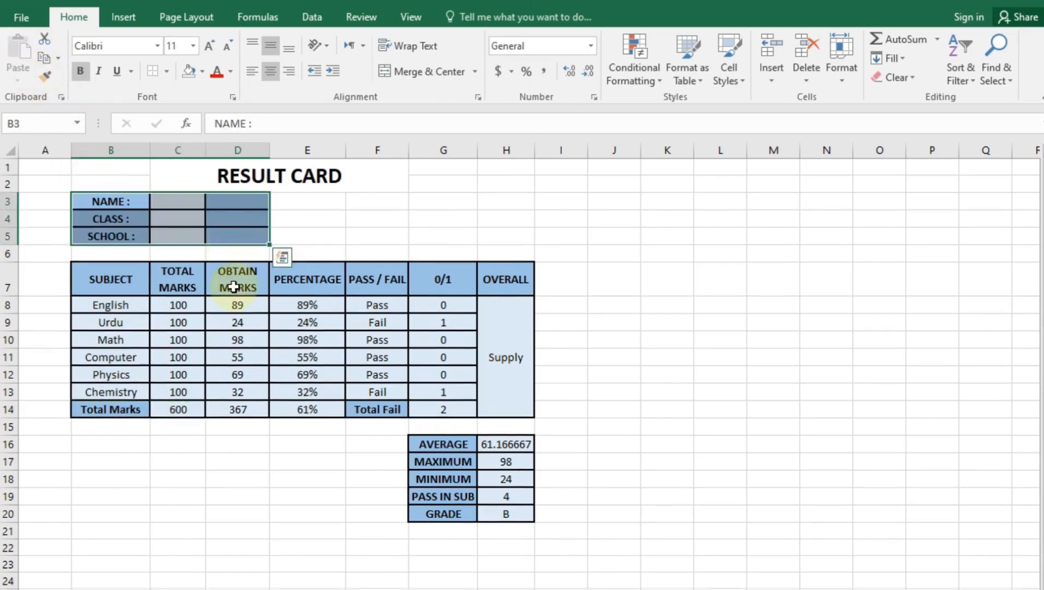
click(185, 497)
Merge C3:D3 beside NAME and copy the merge down to the CLASS and SCHOOL rows
drag(192, 202, 223, 236)
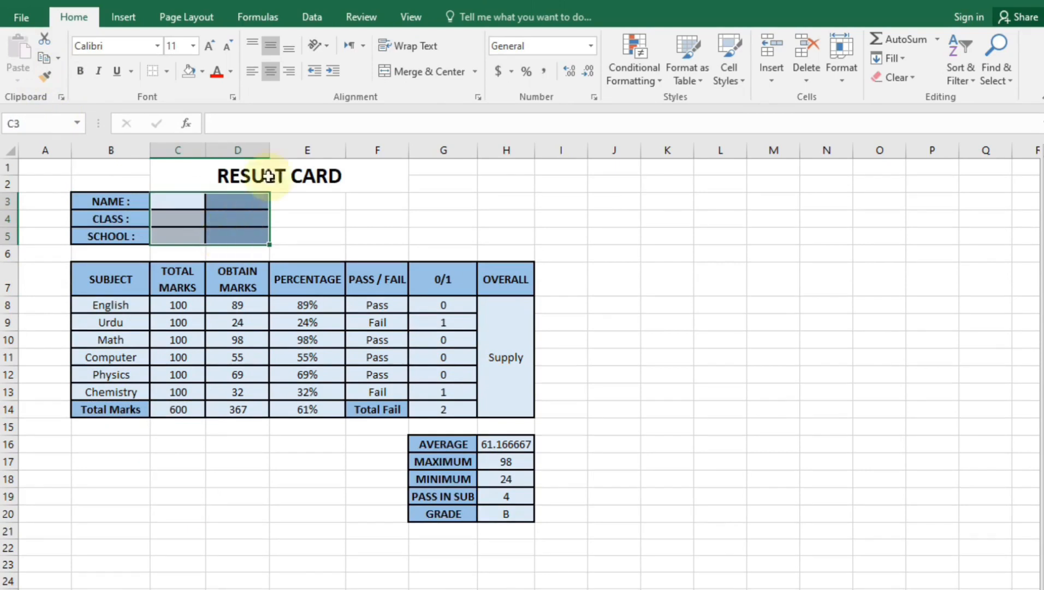
click(399, 75)
click(203, 459)
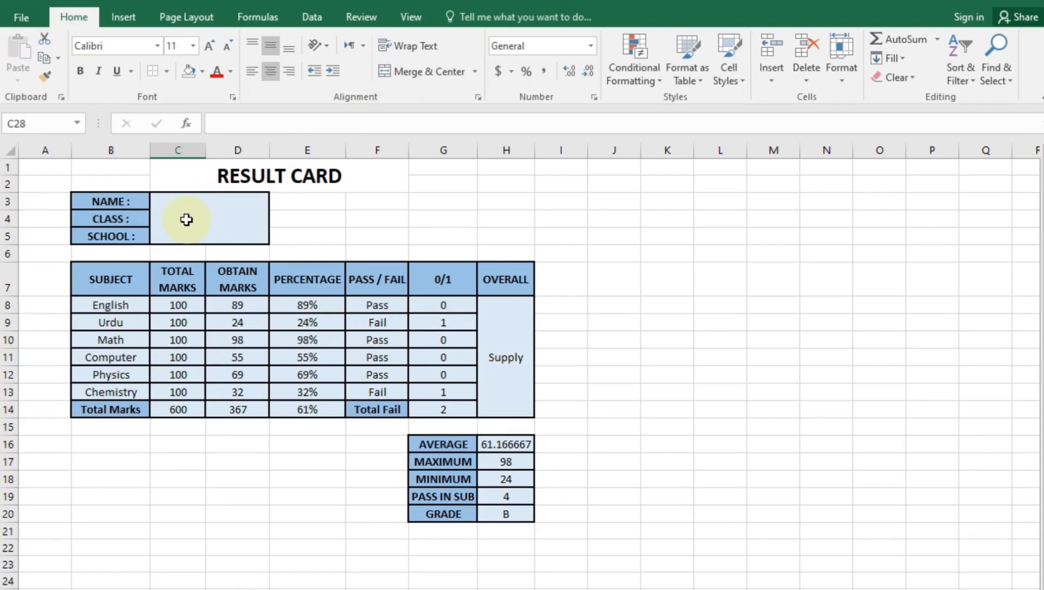
click(186, 220)
click(215, 498)
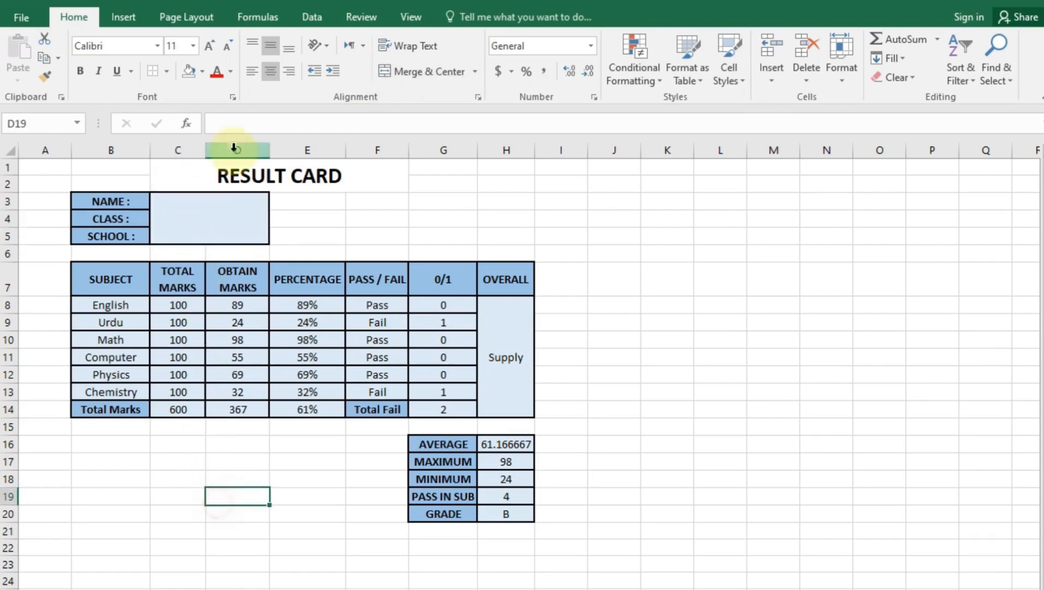
key(ctrl+z)
drag(190, 206, 237, 199)
click(456, 79)
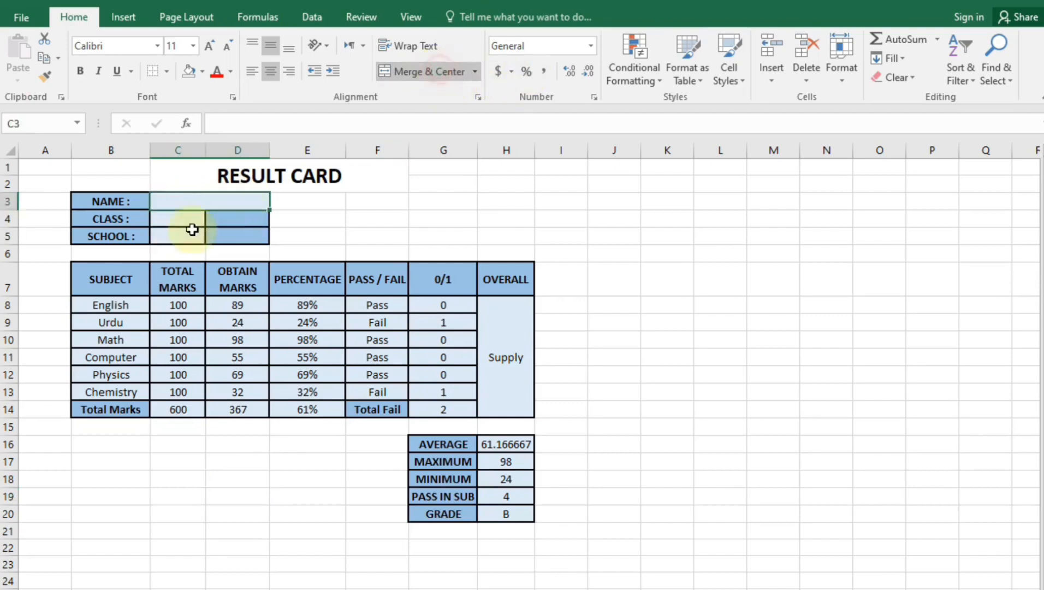
drag(271, 211, 267, 243)
click(248, 392)
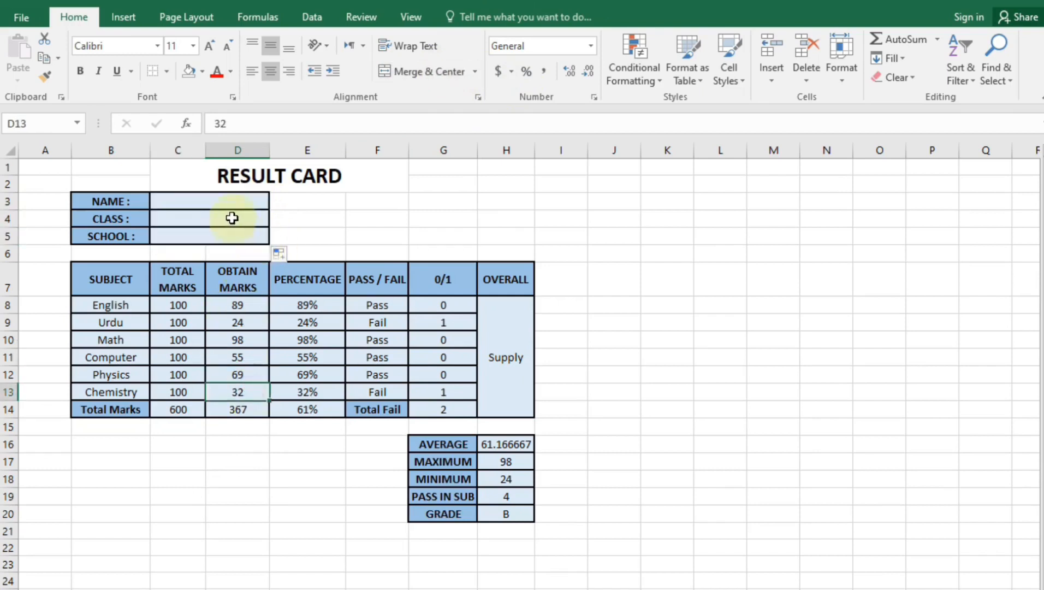
click(275, 515)
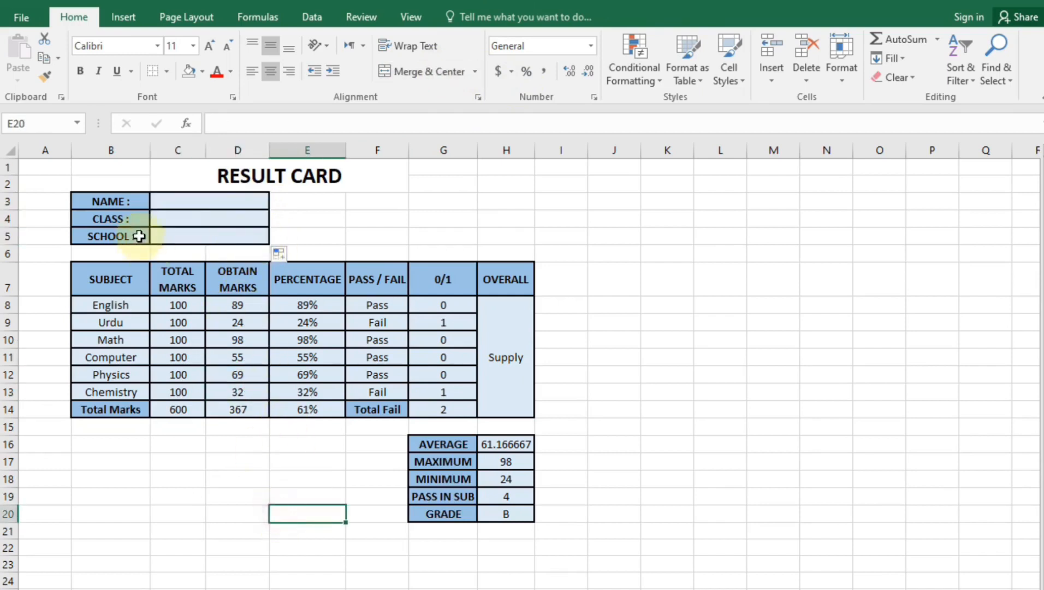
double_click(212, 203)
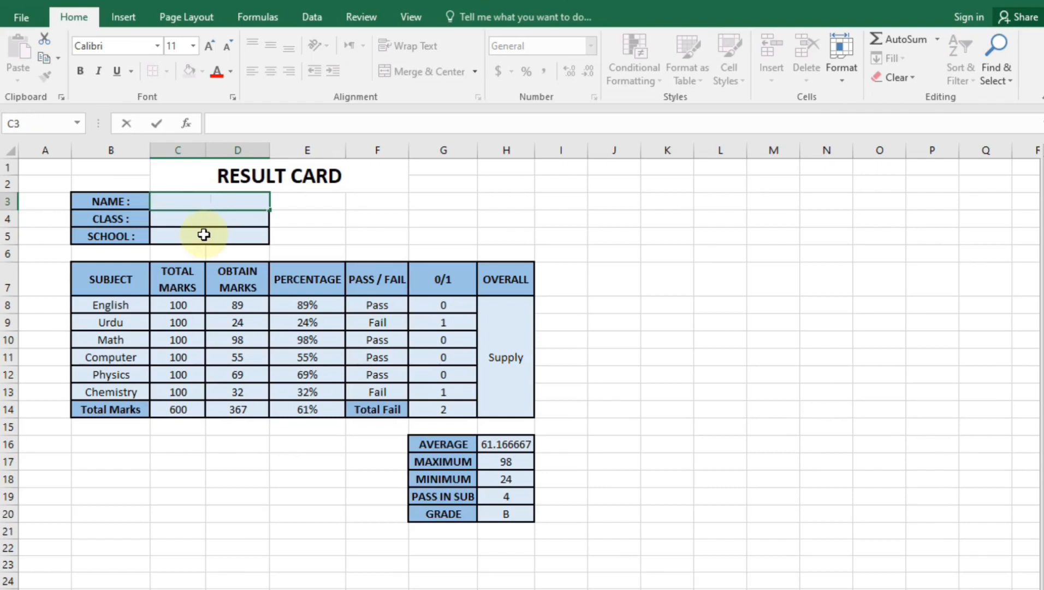
Leave the NAME box empty and preview the result card with Ctrl+P
click(236, 529)
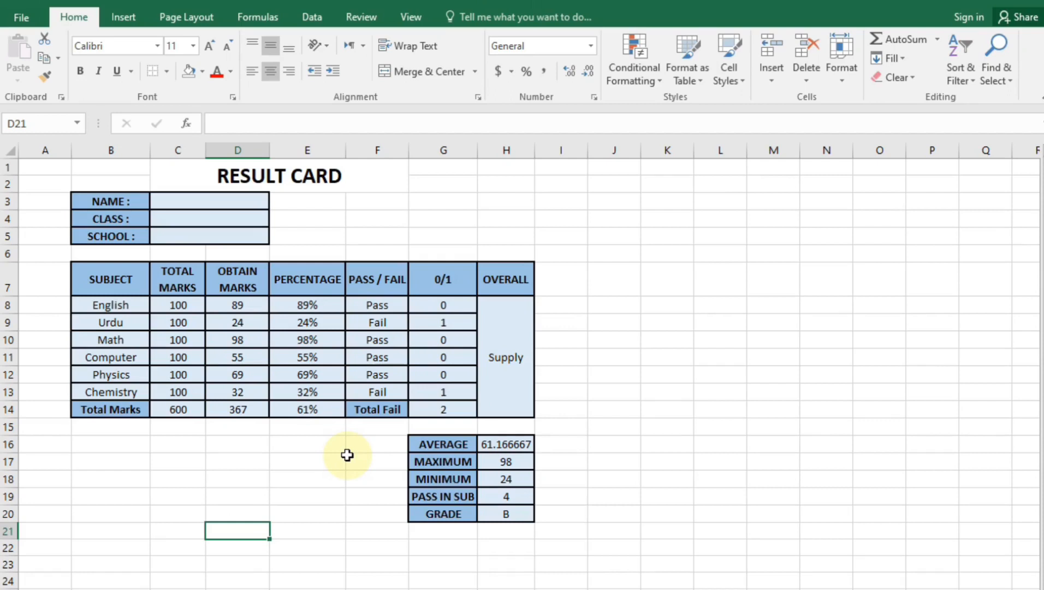
click(258, 464)
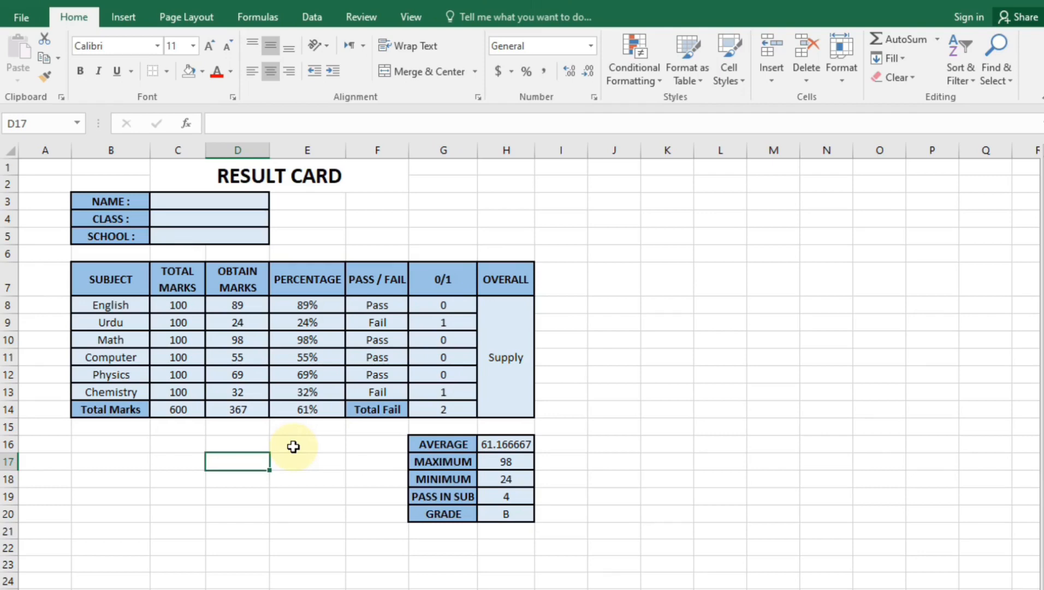
key(ctrl+p)
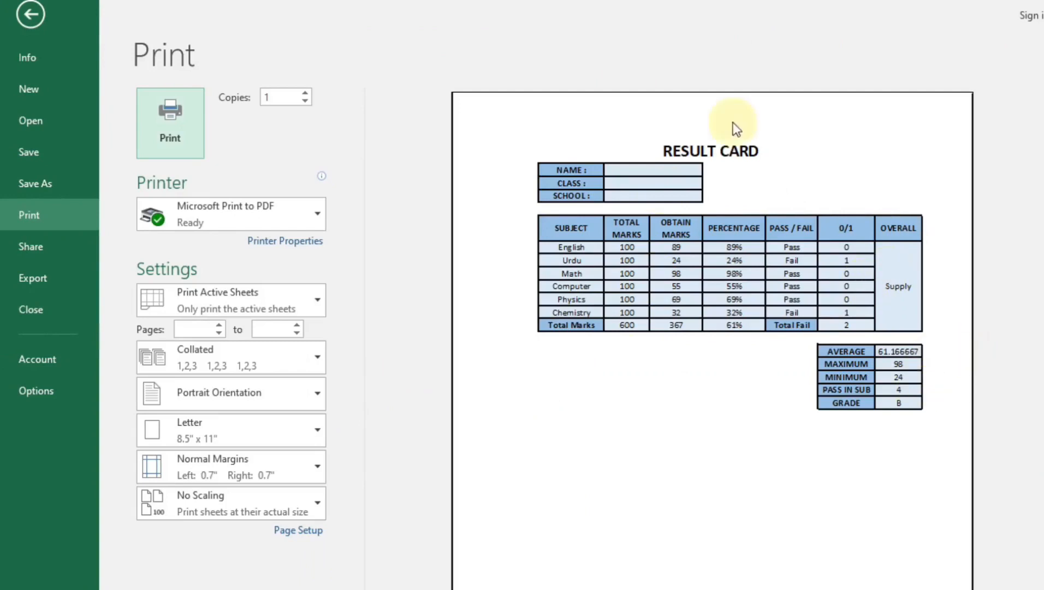
Insert three blank columns before the result card and check its placement in print preview
click(30, 15)
click(58, 145)
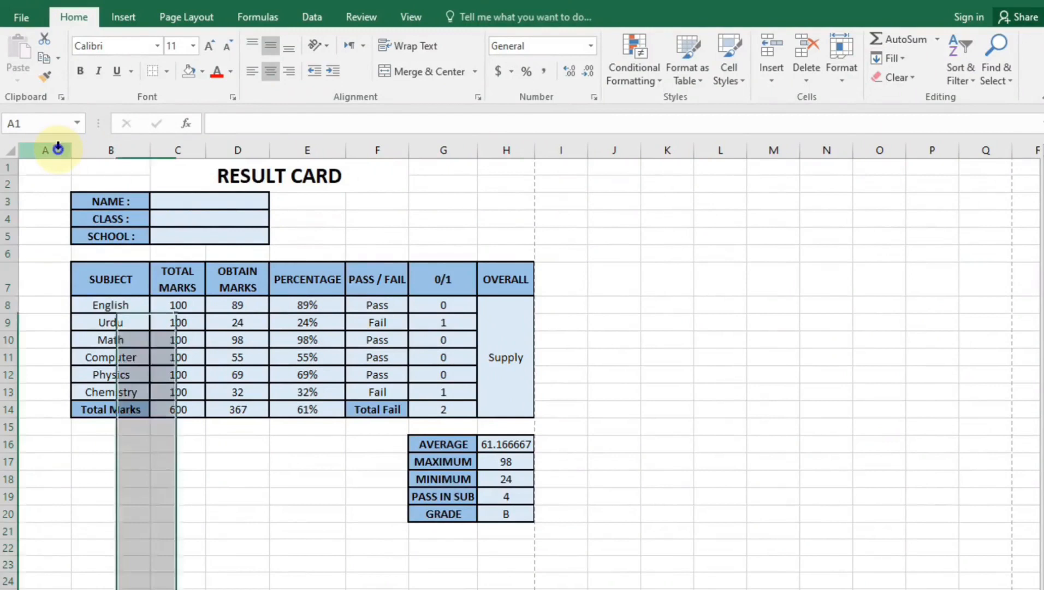
right_click(58, 147)
key(Escape)
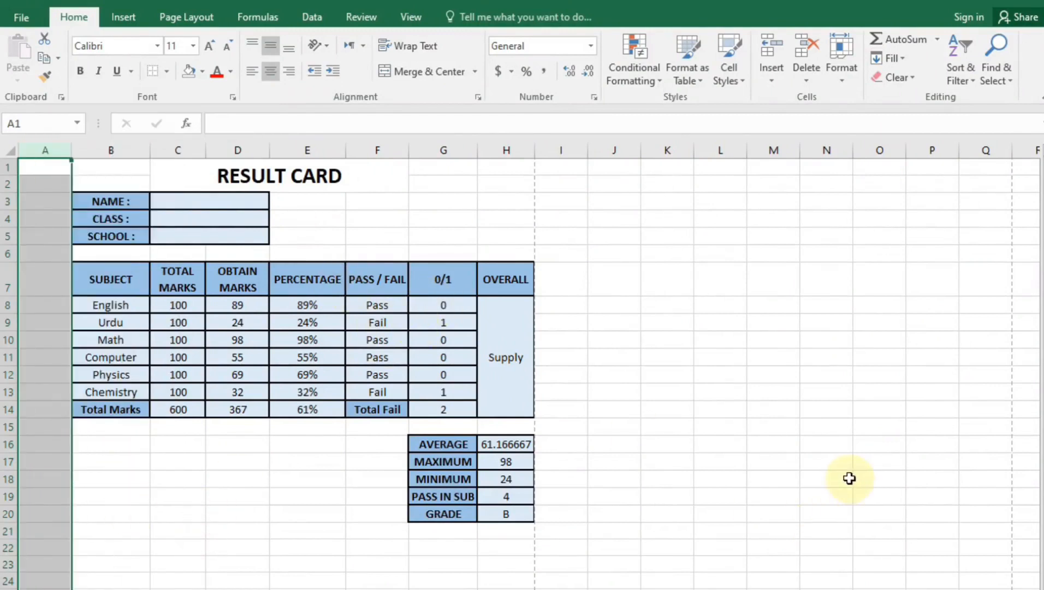
right_click(57, 149)
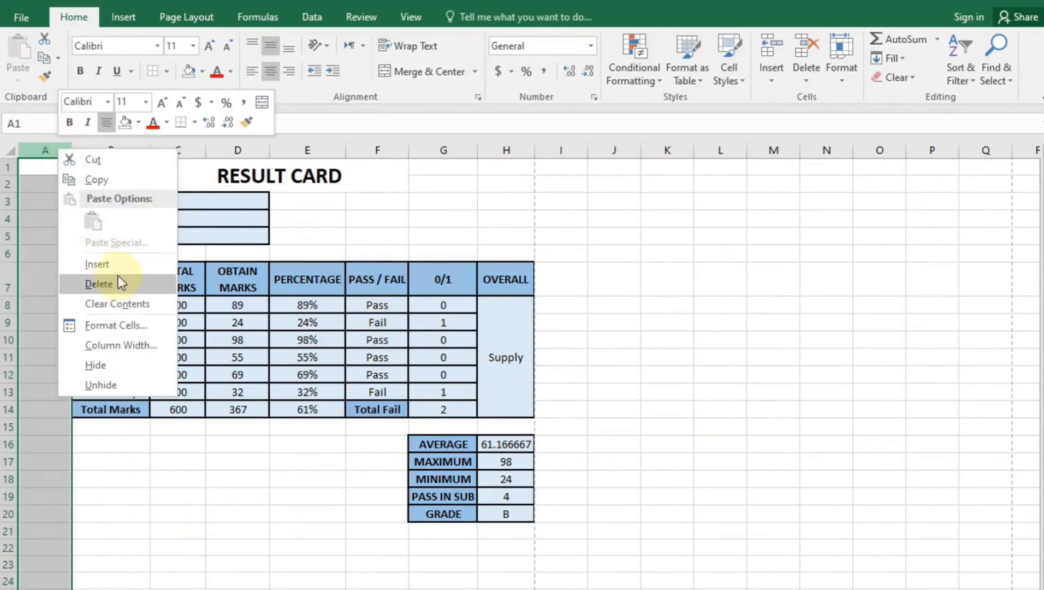
click(104, 264)
right_click(60, 155)
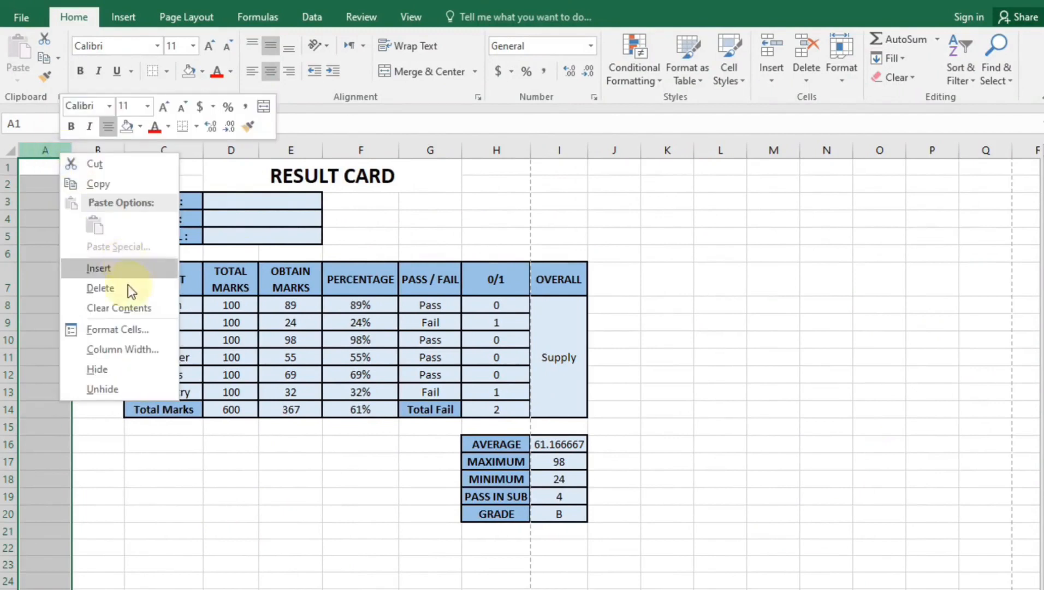
click(101, 268)
right_click(58, 153)
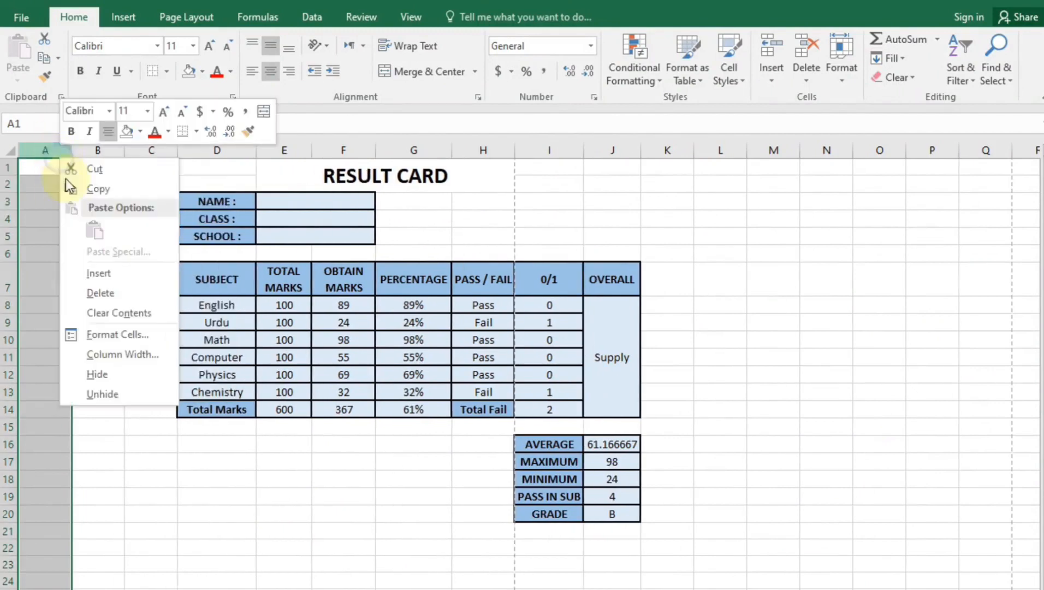
click(100, 271)
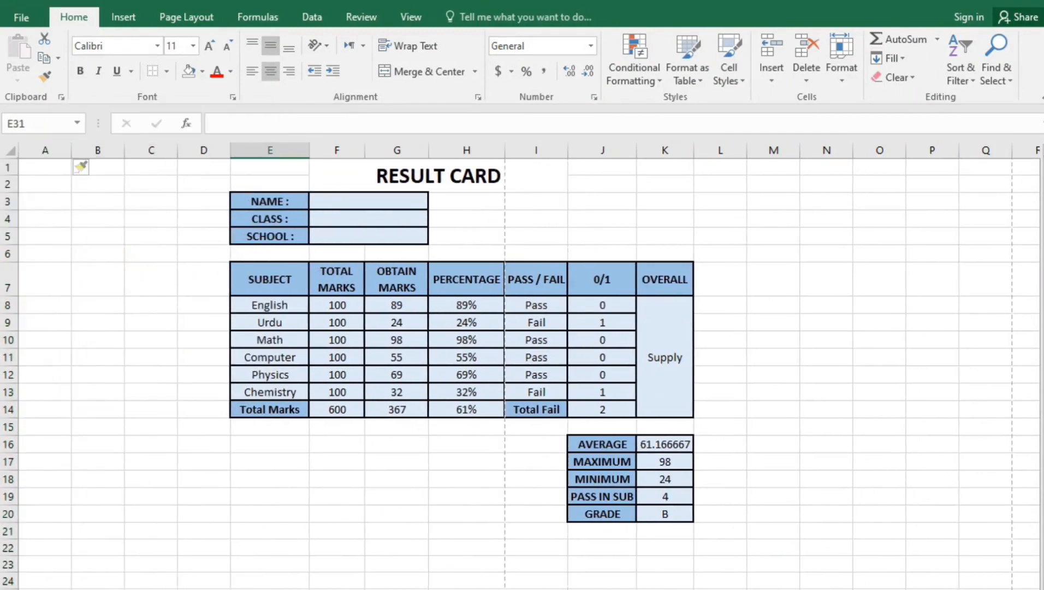
key(ctrl+p)
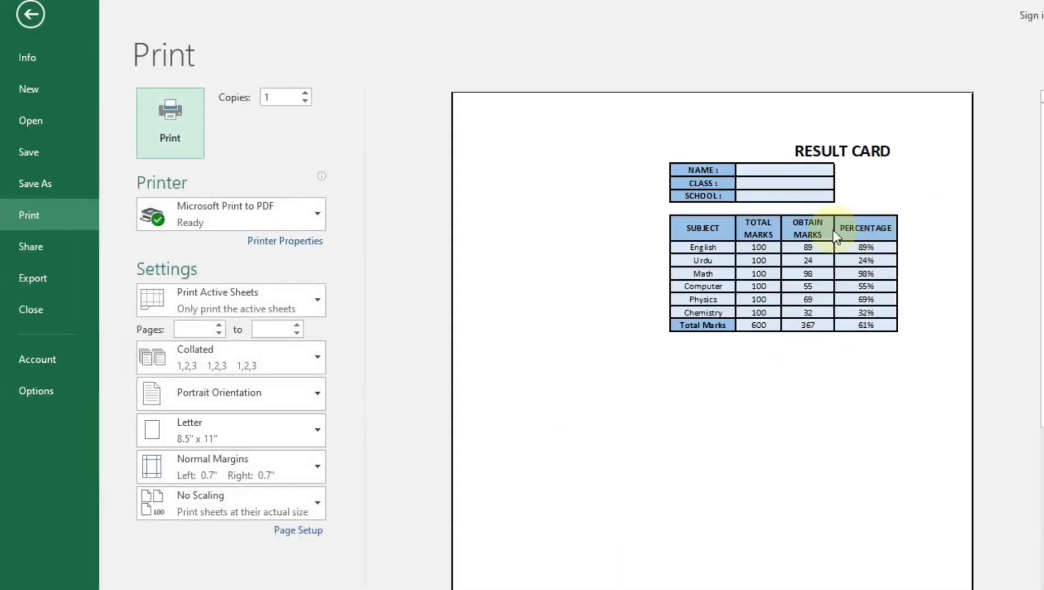
click(30, 14)
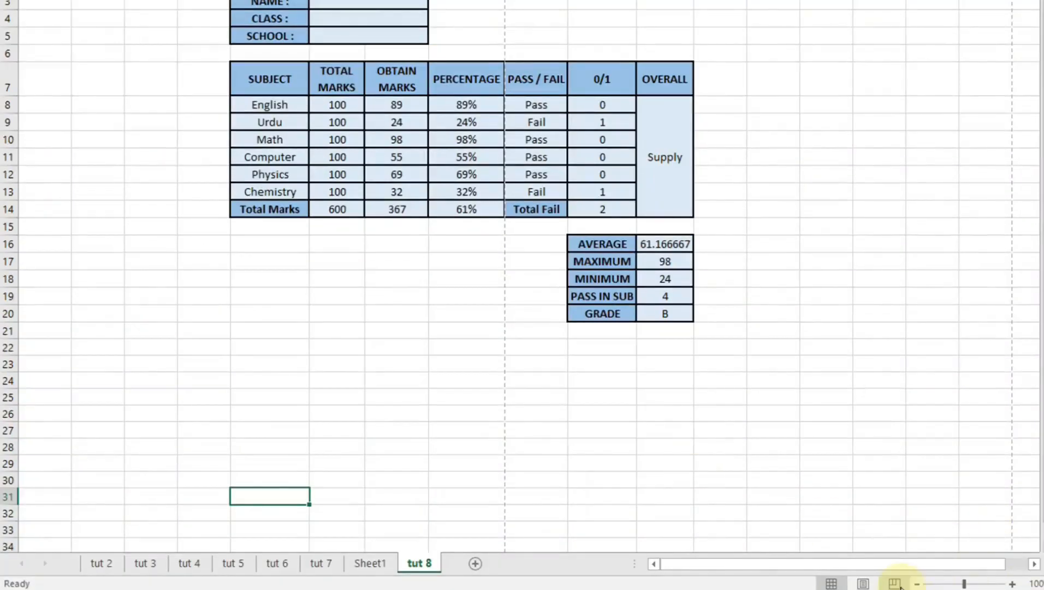
In Page Break Preview, widen the print area to column M and extend it downward
click(899, 583)
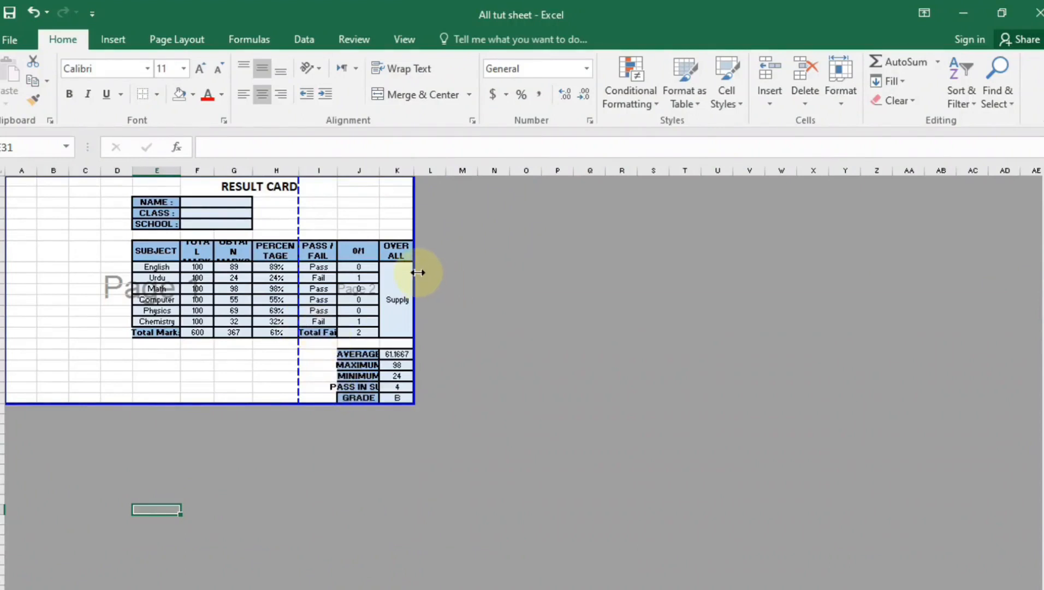
drag(419, 271, 480, 279)
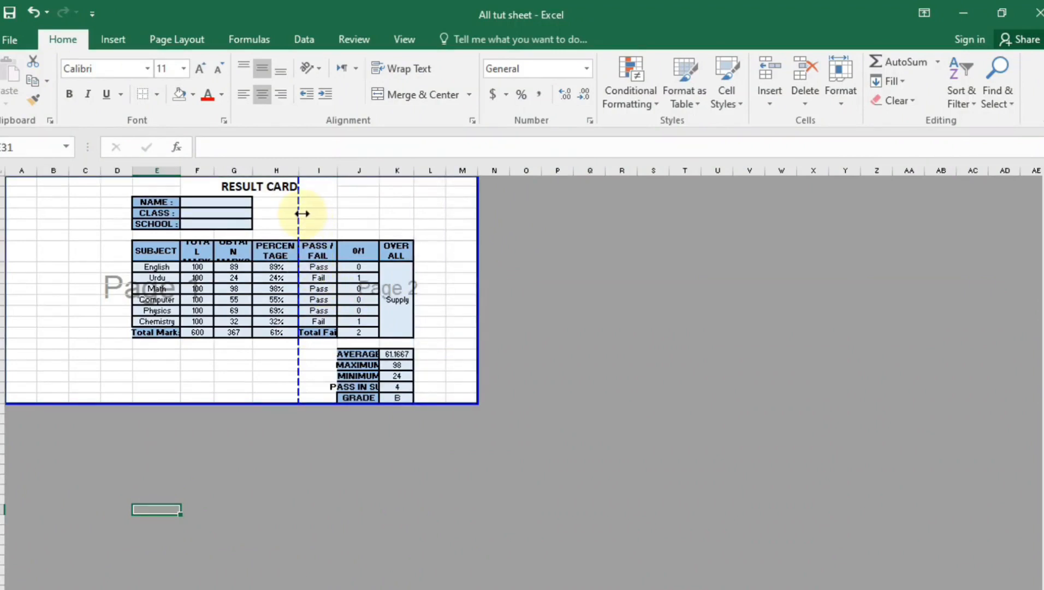
drag(301, 212, 447, 227)
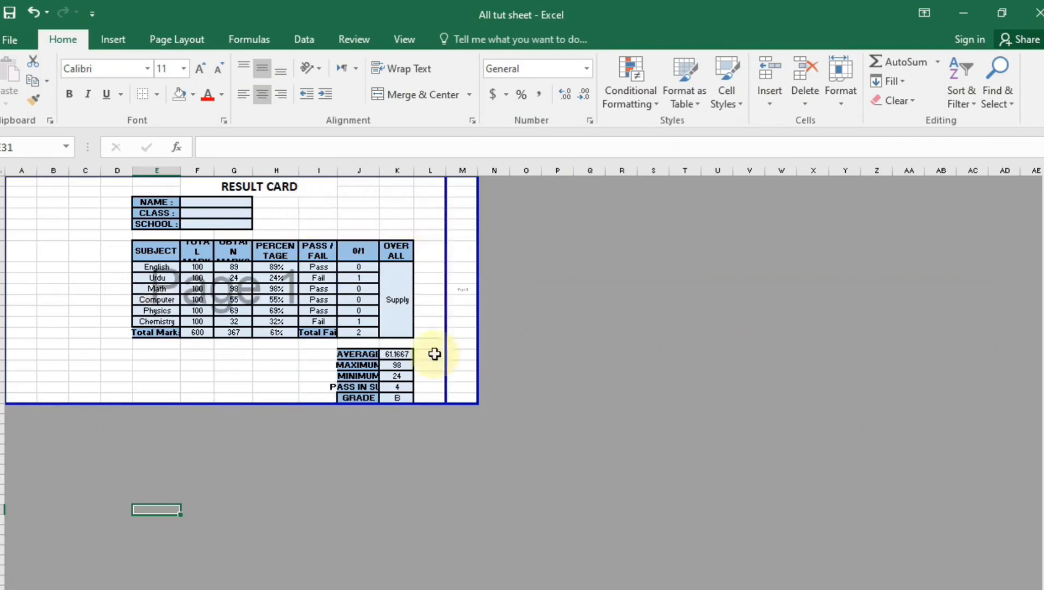
drag(307, 404, 313, 474)
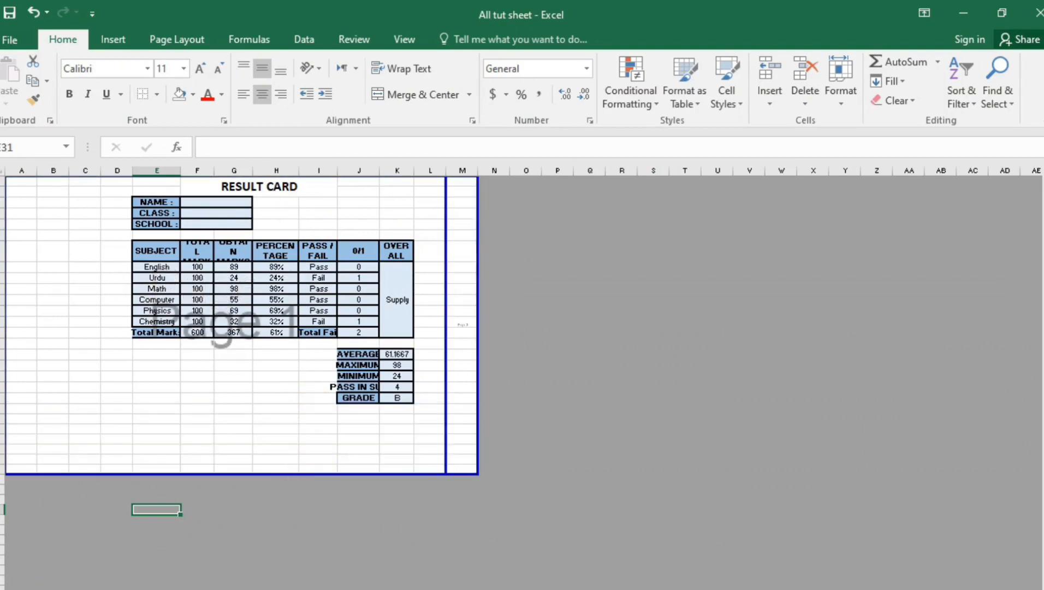
click(874, 589)
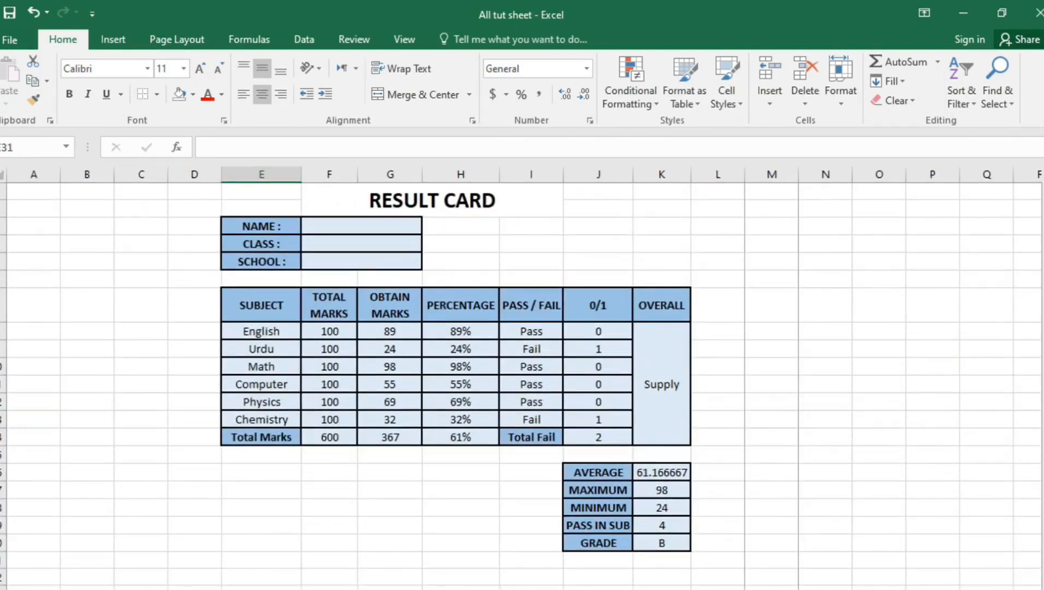
key(ctrl+p)
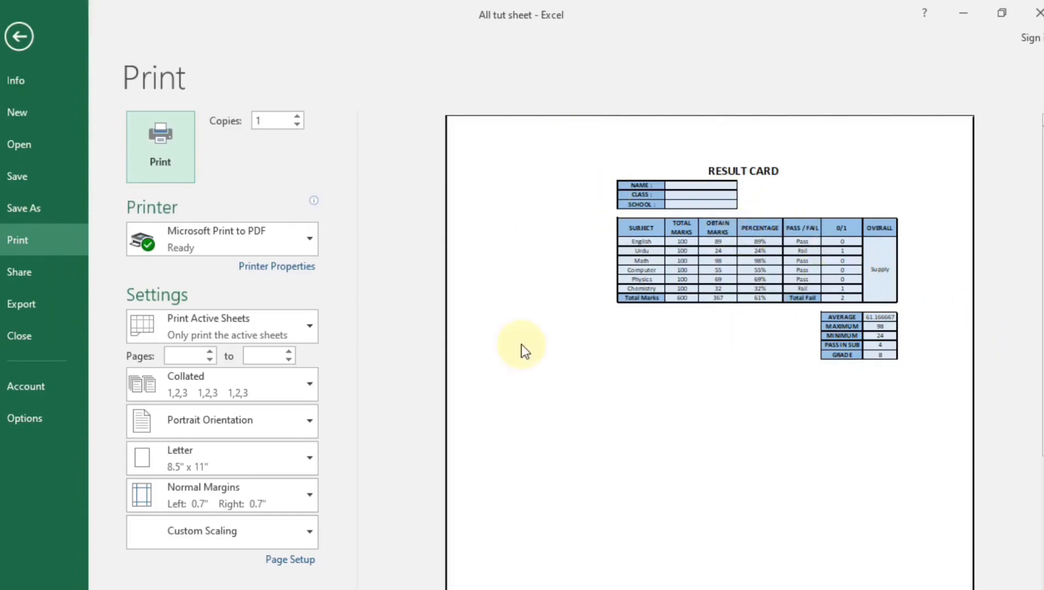
click(24, 34)
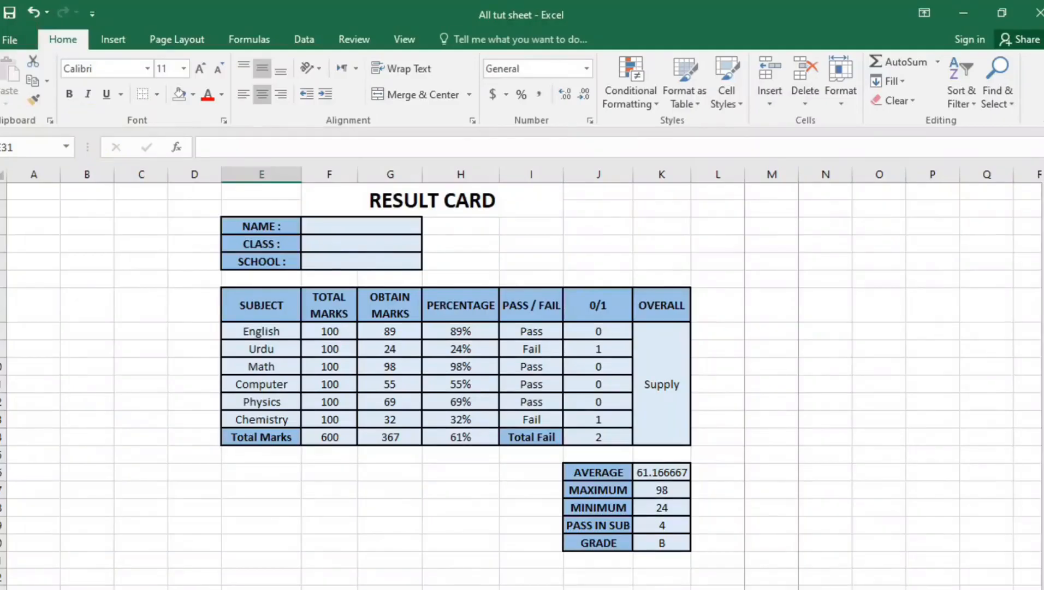
Move the print area's left edge to start at column C and recheck the printed page
click(908, 589)
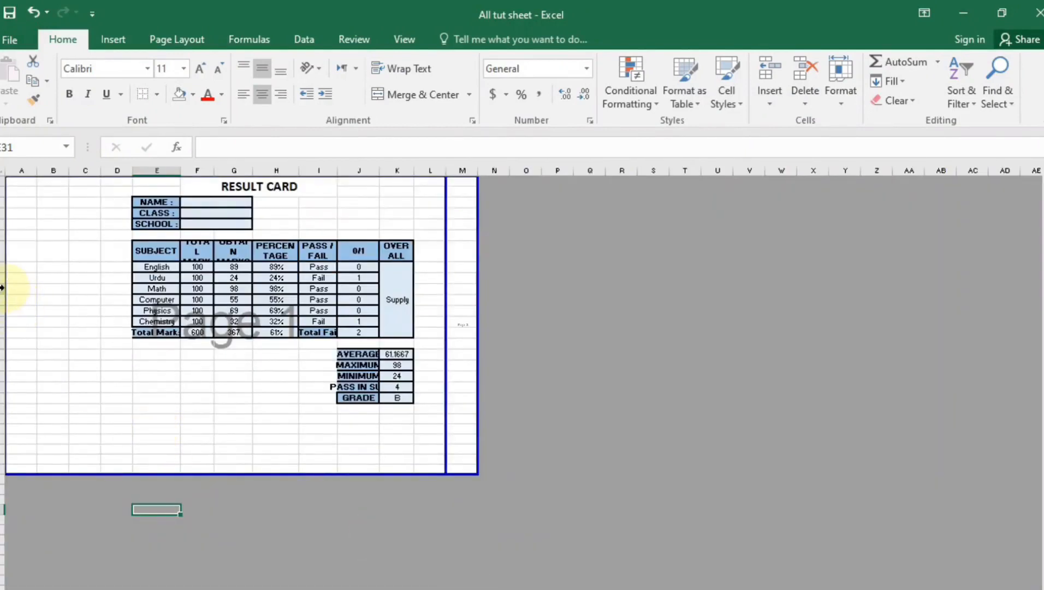
drag(3, 287, 78, 282)
click(157, 509)
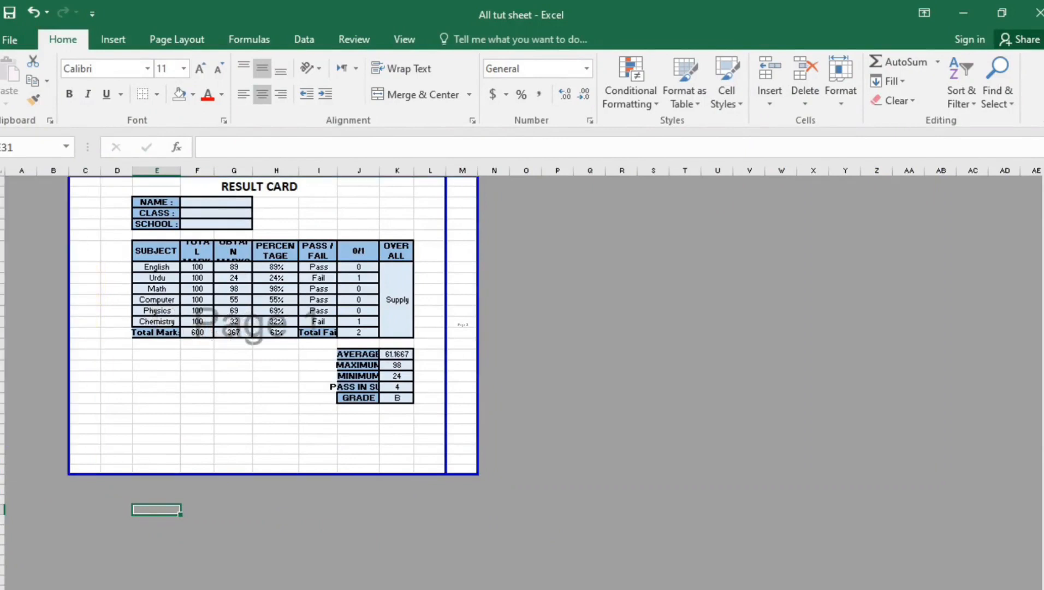
key(alt+w)
key(l)
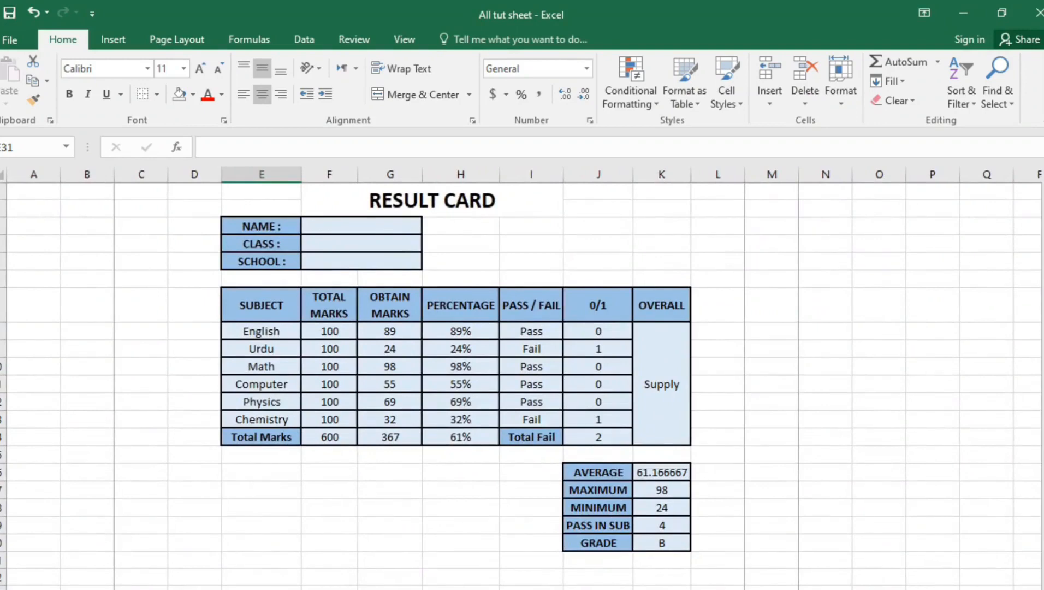
key(ctrl+p)
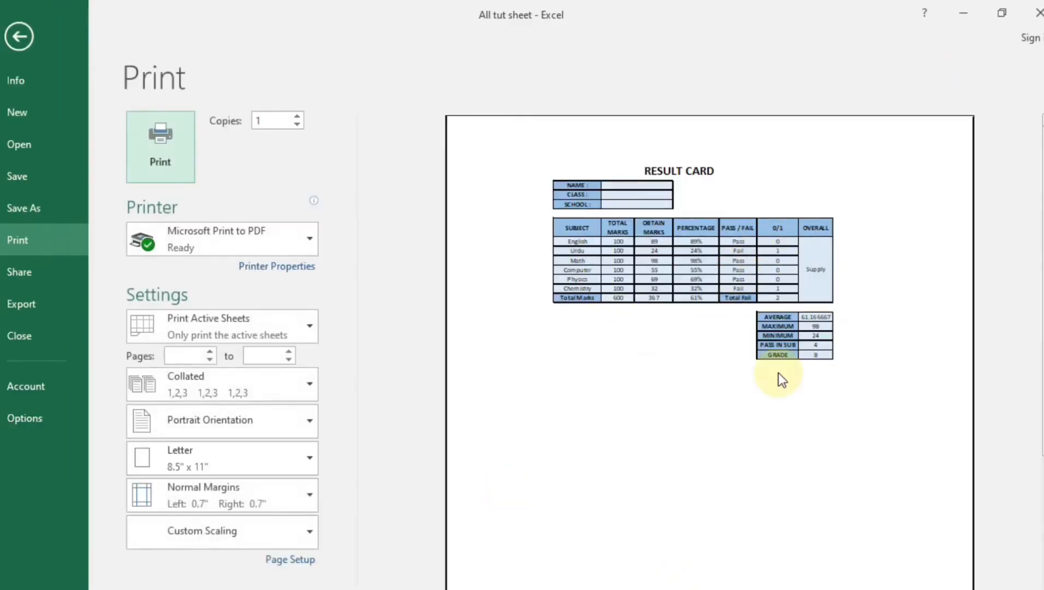
click(27, 29)
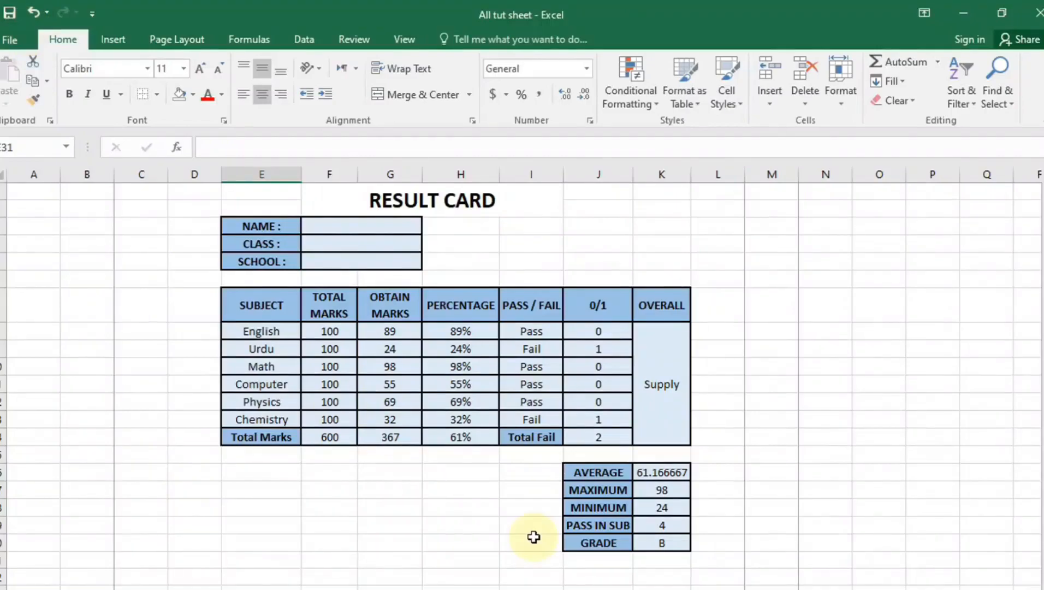
click(42, 190)
key(ctrl+z)
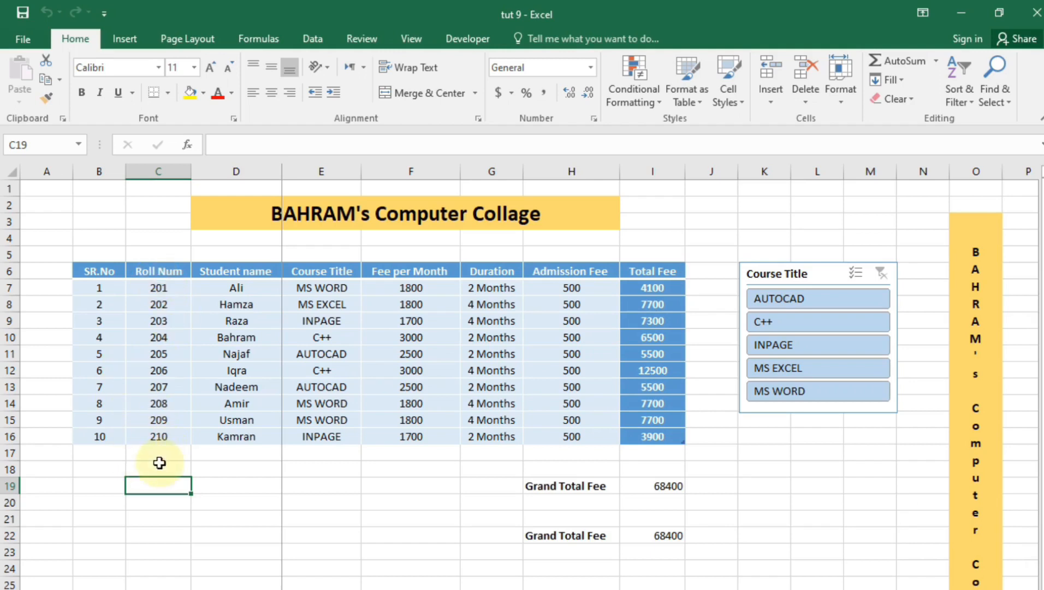
Enter 11 in B17 so the fee table gains a new row
click(101, 450)
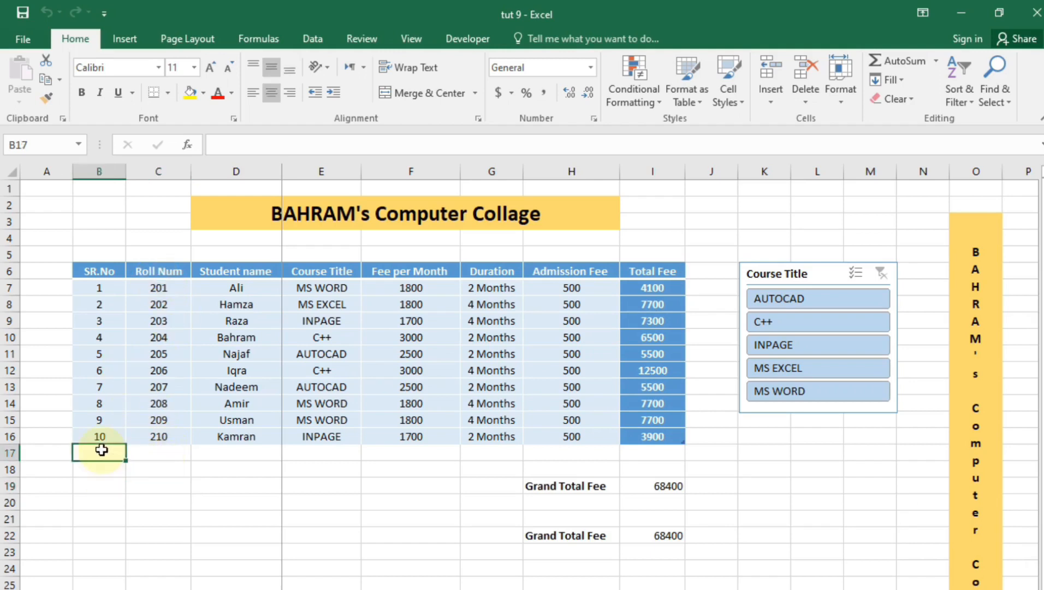
double_click(102, 450)
text(11)
key(Return)
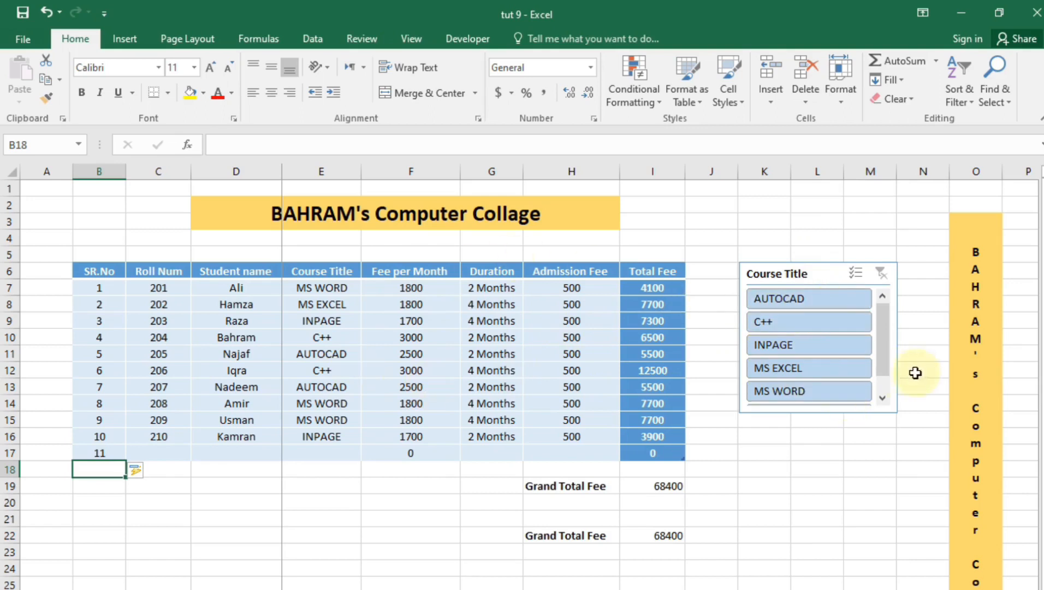
Filter the Course Title slicer to C++ and check the Grand Total Fee in I19 reads 19000
click(847, 322)
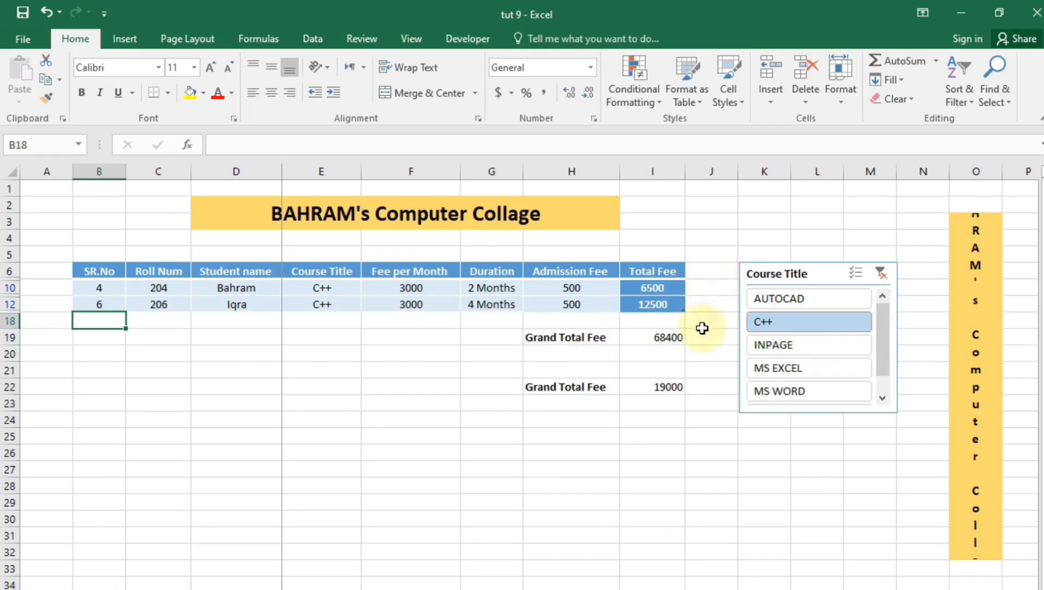
click(669, 340)
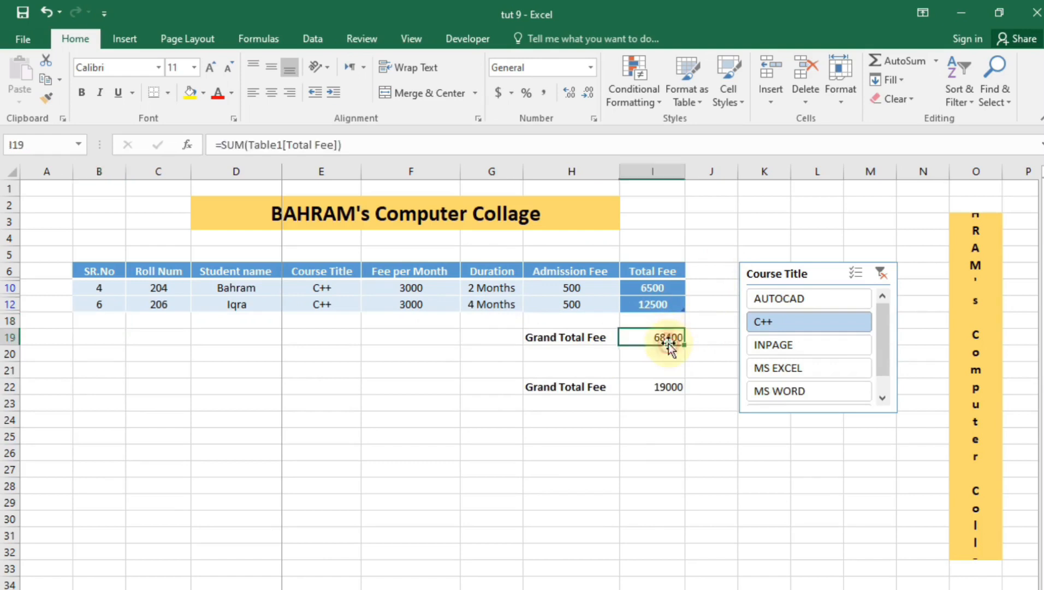
click(667, 422)
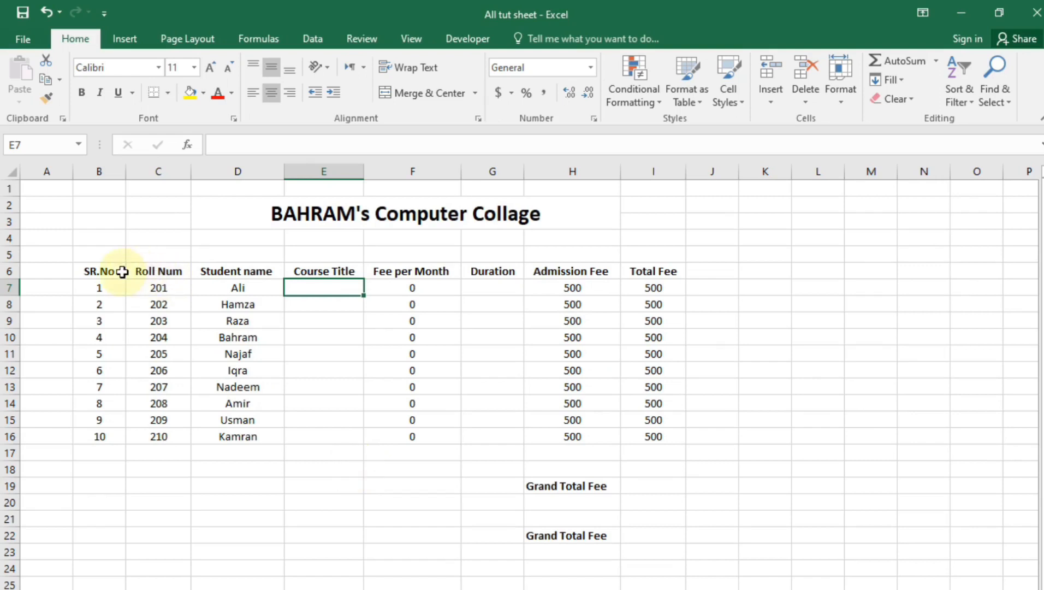
Select the plain fee table from the SR.No header across all ten student rows
drag(122, 272, 650, 437)
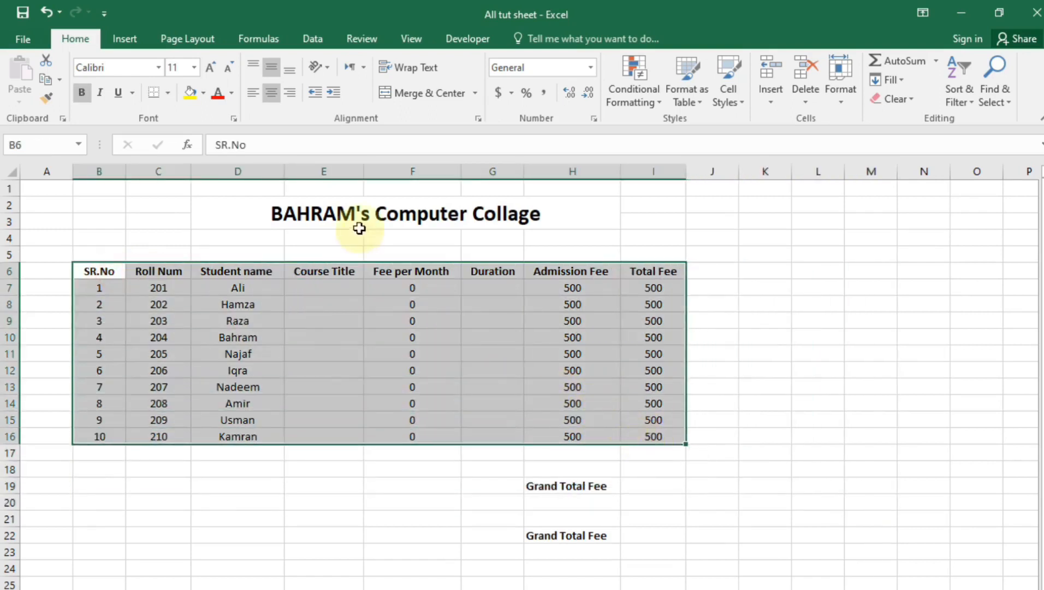
In Format Cells > Border, choose a thick automatic-black line with Outline and Inside borders
click(169, 93)
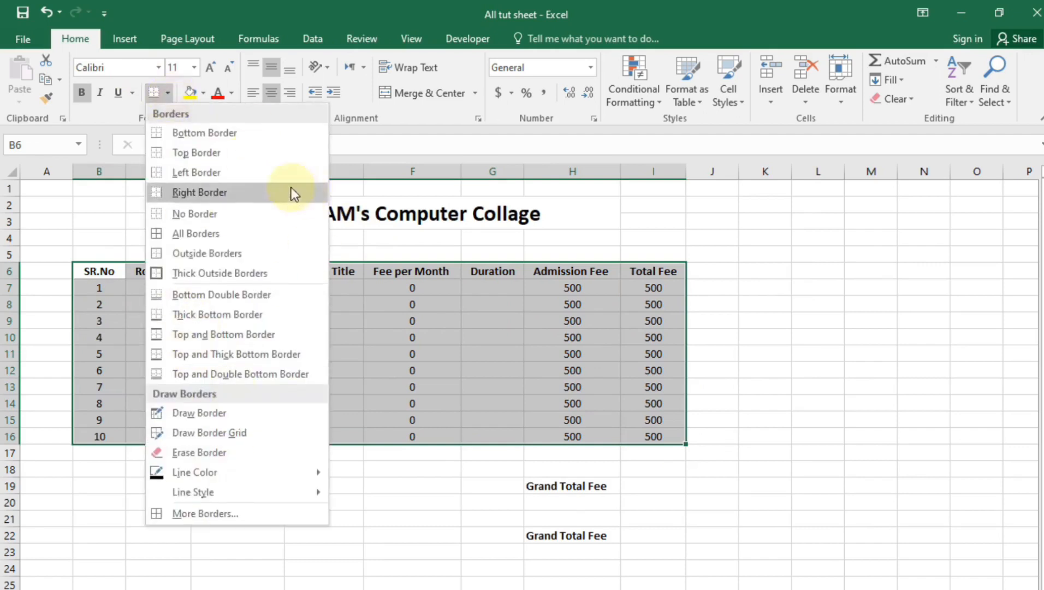
click(116, 120)
click(478, 119)
click(616, 257)
drag(622, 230, 568, 200)
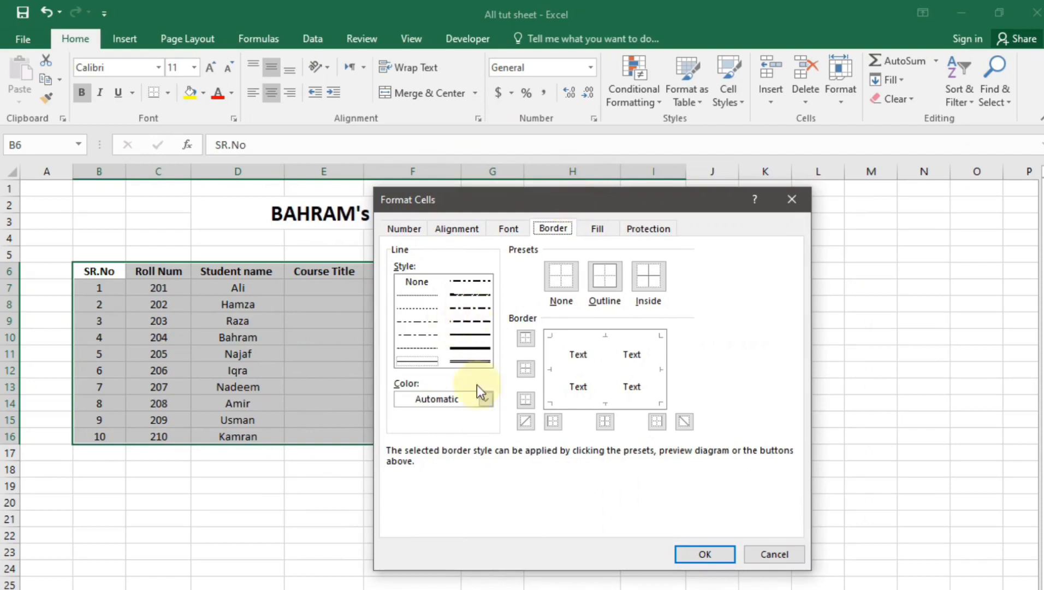
click(464, 361)
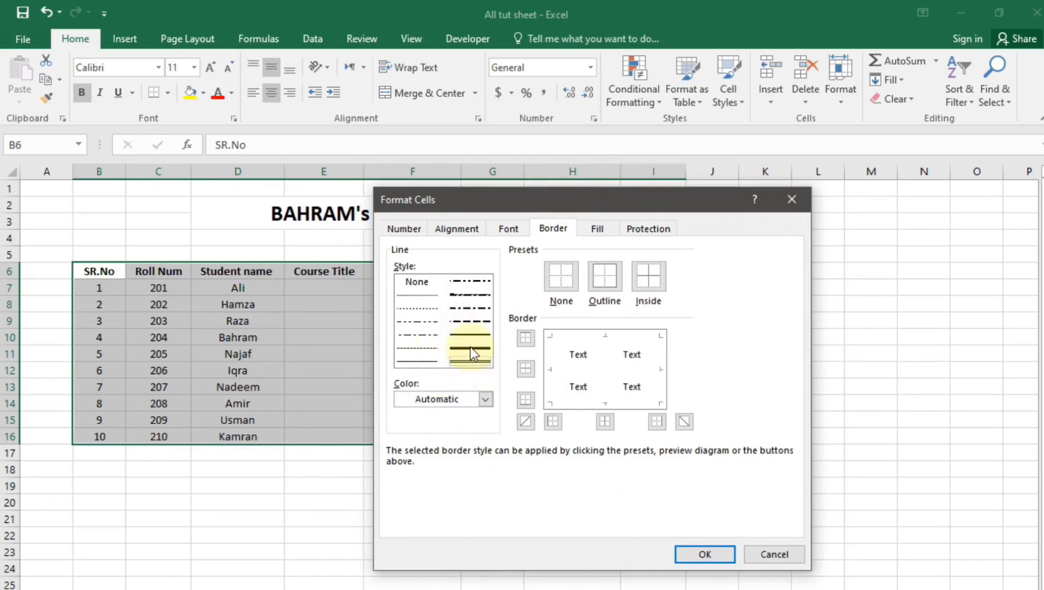
click(485, 400)
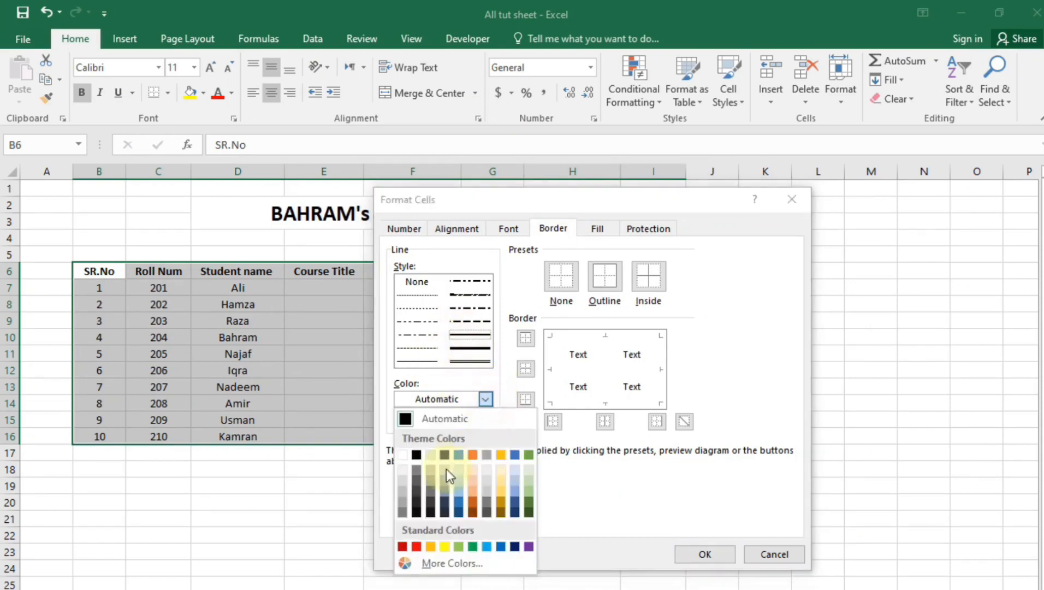
click(493, 399)
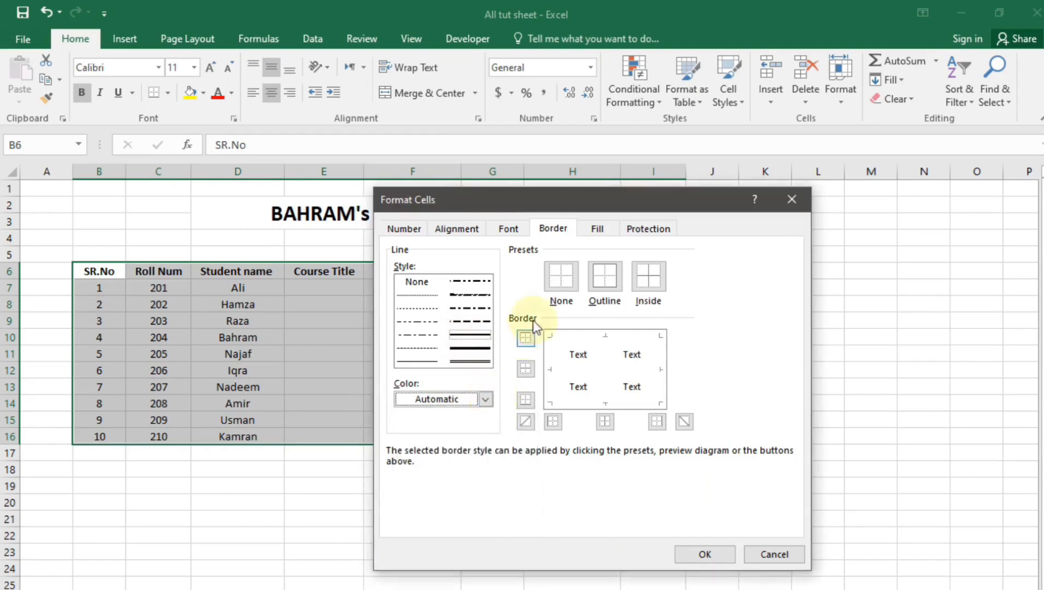
click(571, 285)
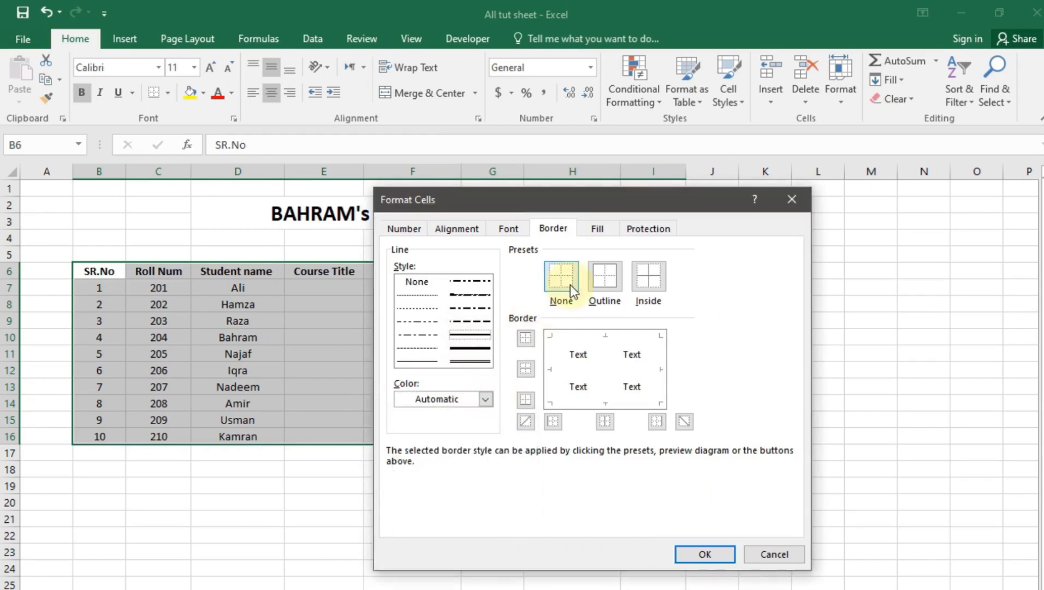
click(611, 282)
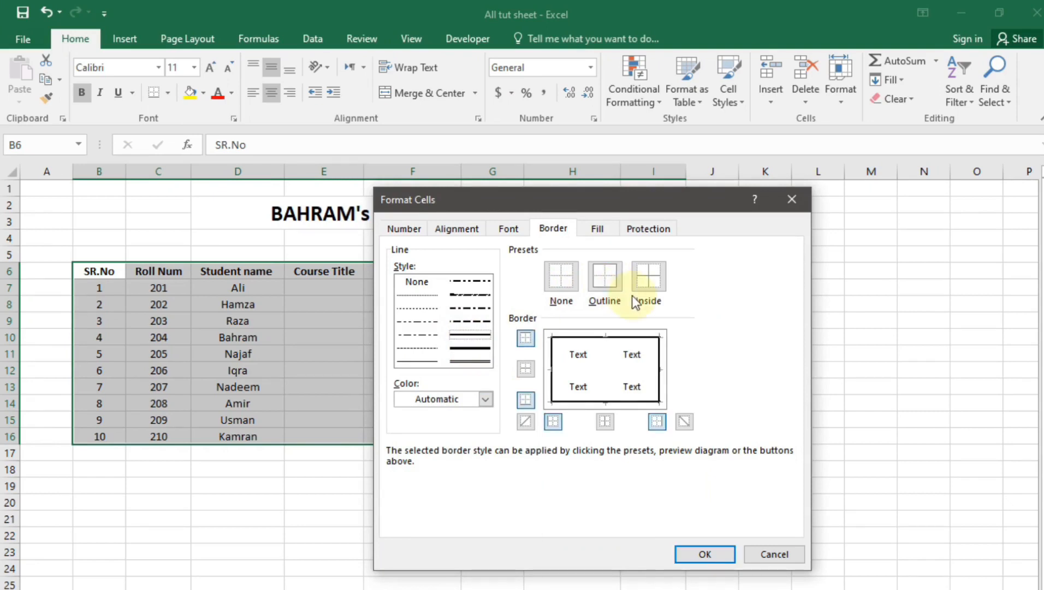
click(649, 279)
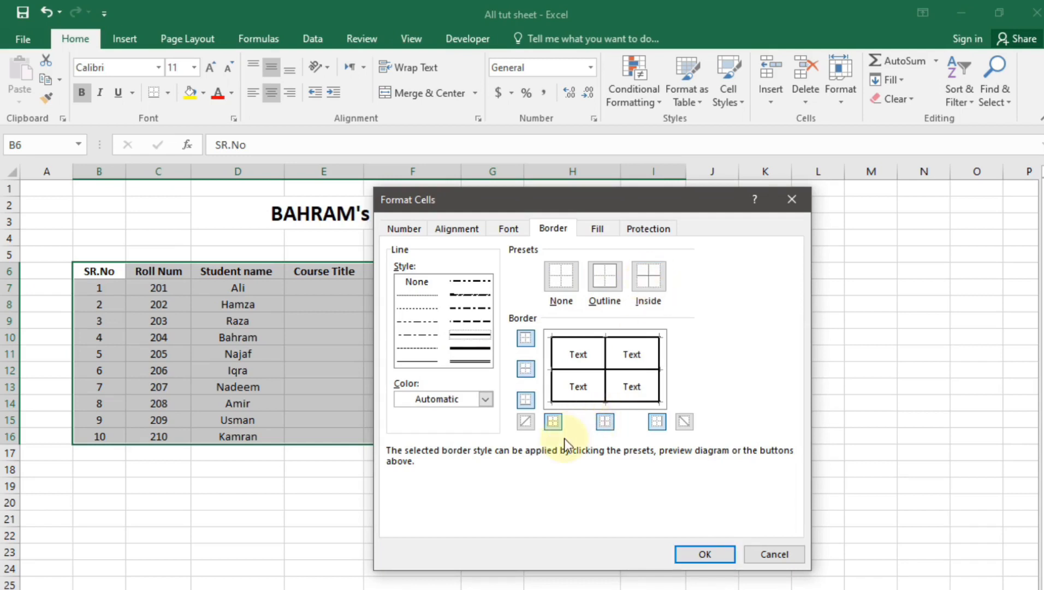
Try diagonal and inside-vertical lines, remove them again, and apply the thick borders
click(527, 427)
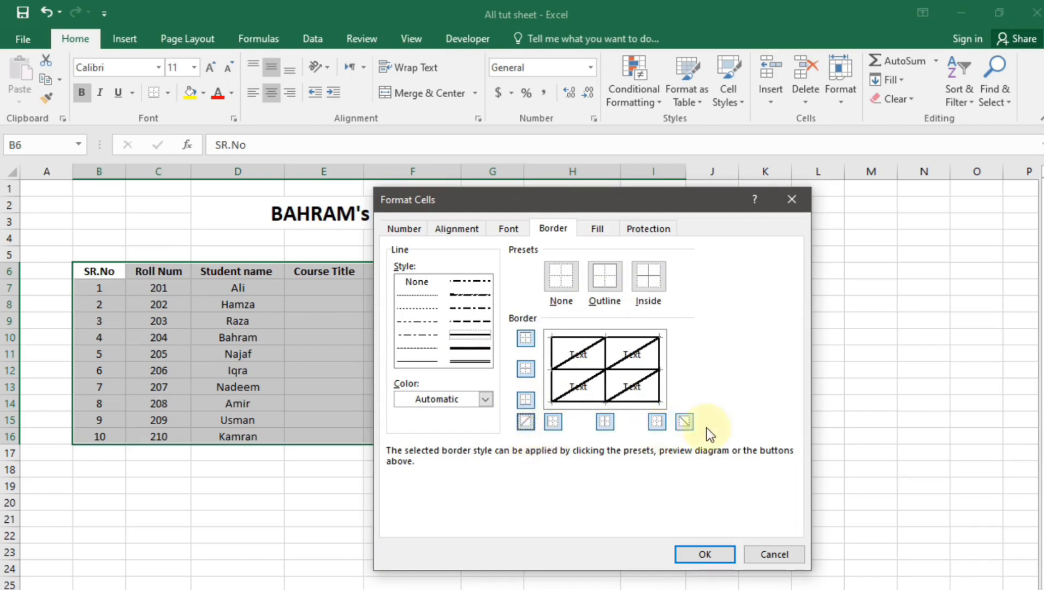
click(687, 424)
click(687, 425)
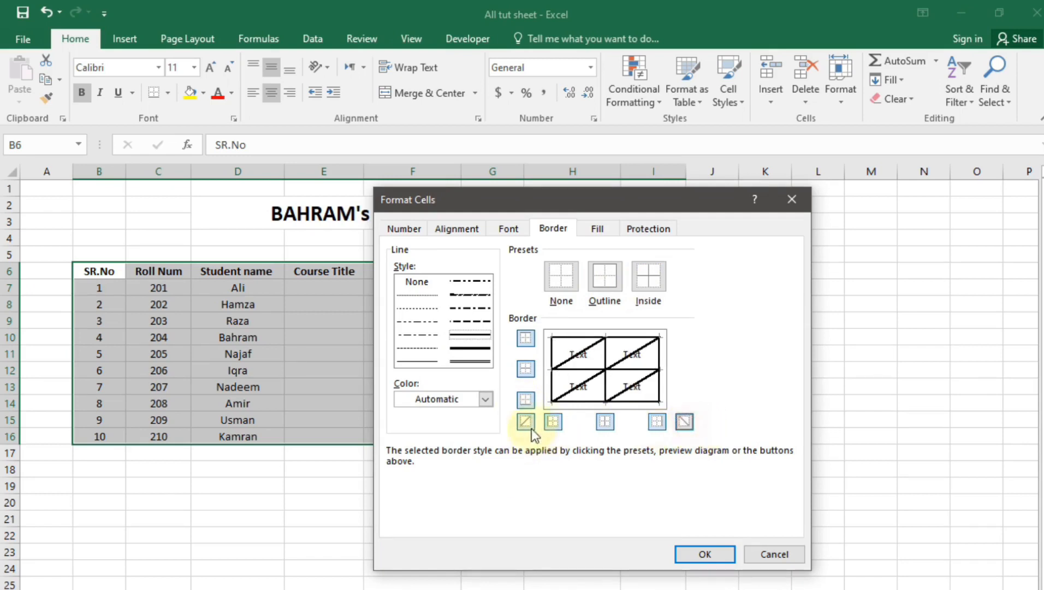
click(532, 427)
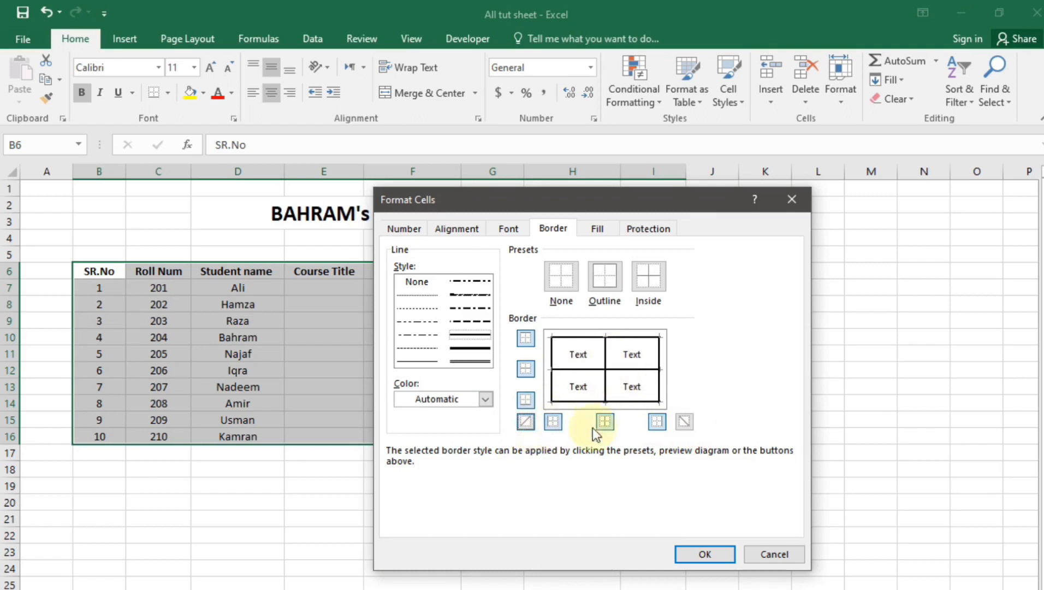
click(605, 356)
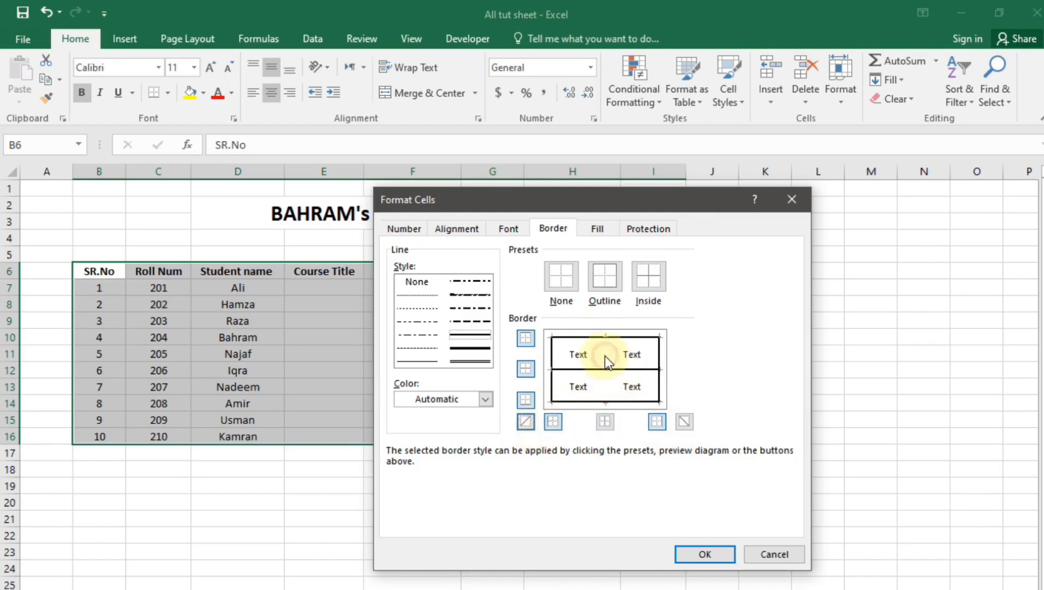
click(608, 358)
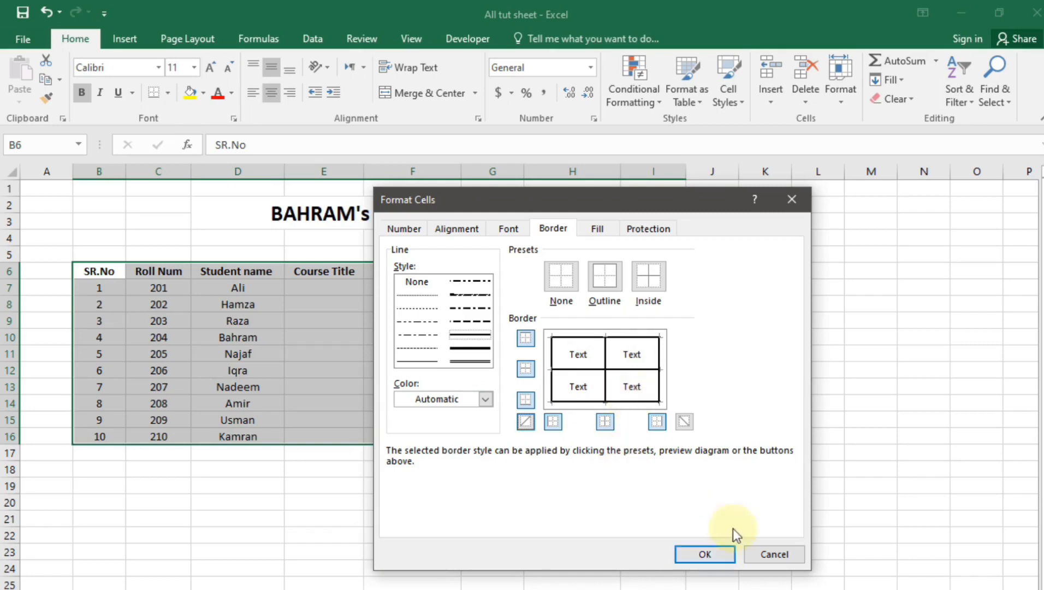
click(711, 553)
click(713, 577)
Select the table's last row, row 16
drag(92, 453, 812, 474)
click(767, 512)
drag(114, 447, 676, 448)
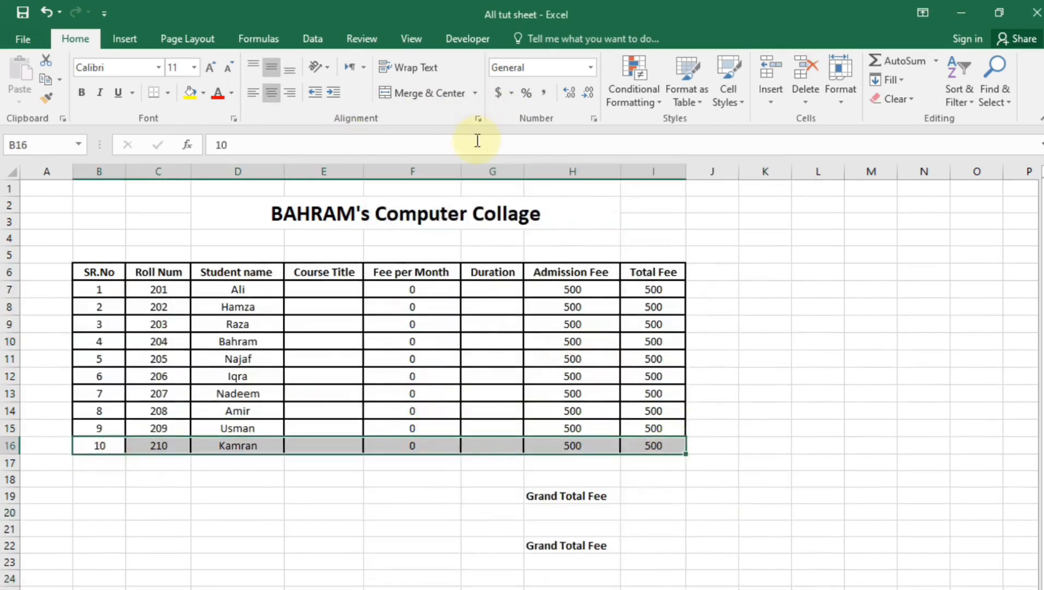
Remove all borders from row 16, then undo the removal
click(478, 119)
click(552, 229)
click(561, 276)
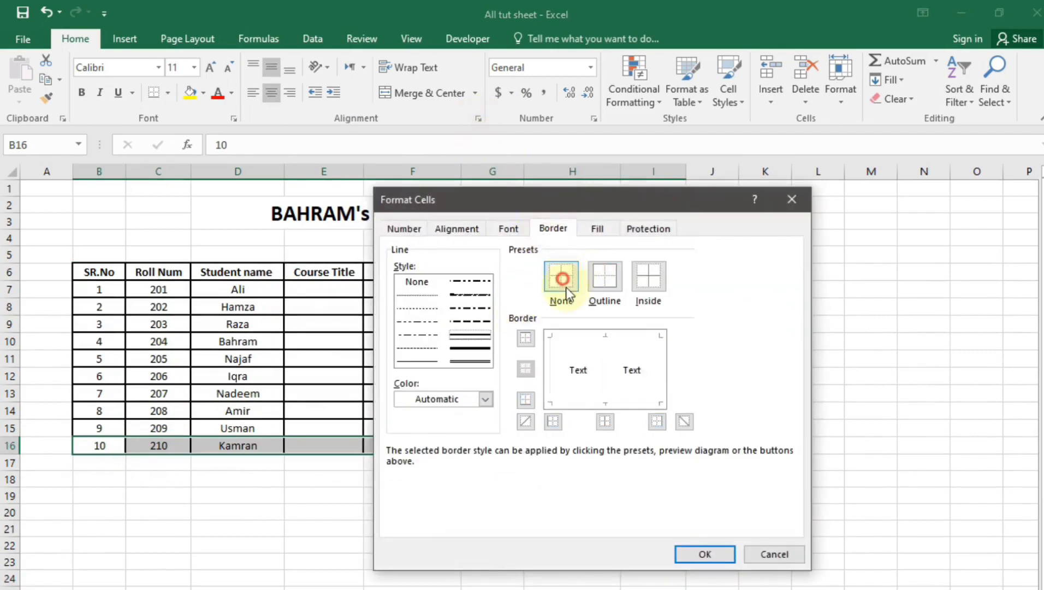
click(721, 558)
click(573, 589)
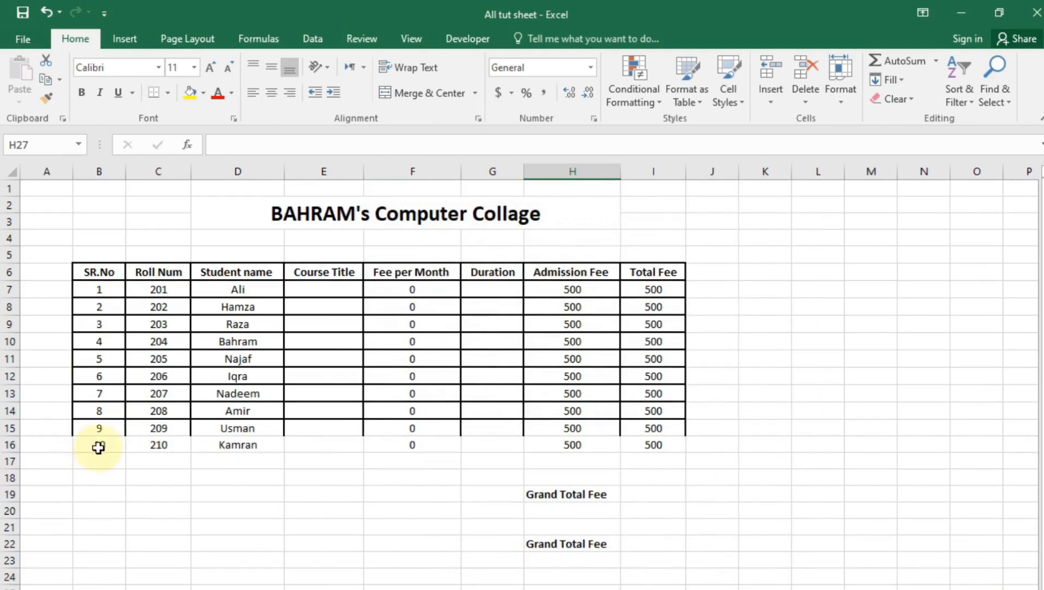
key(ctrl+z)
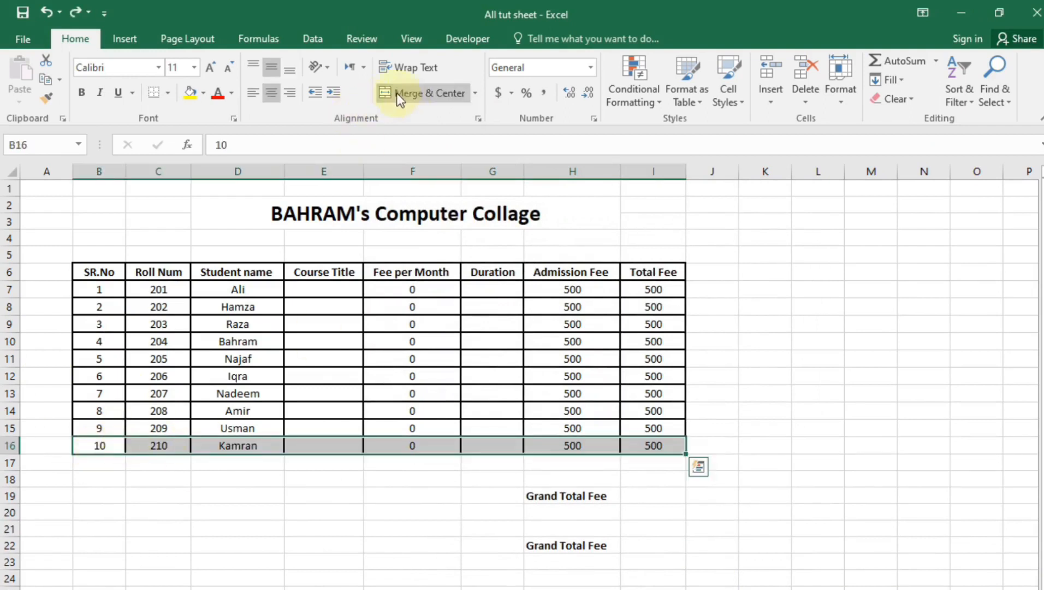
Apply a top-only border to row 16, then undo to restore its full borders
click(478, 119)
click(553, 228)
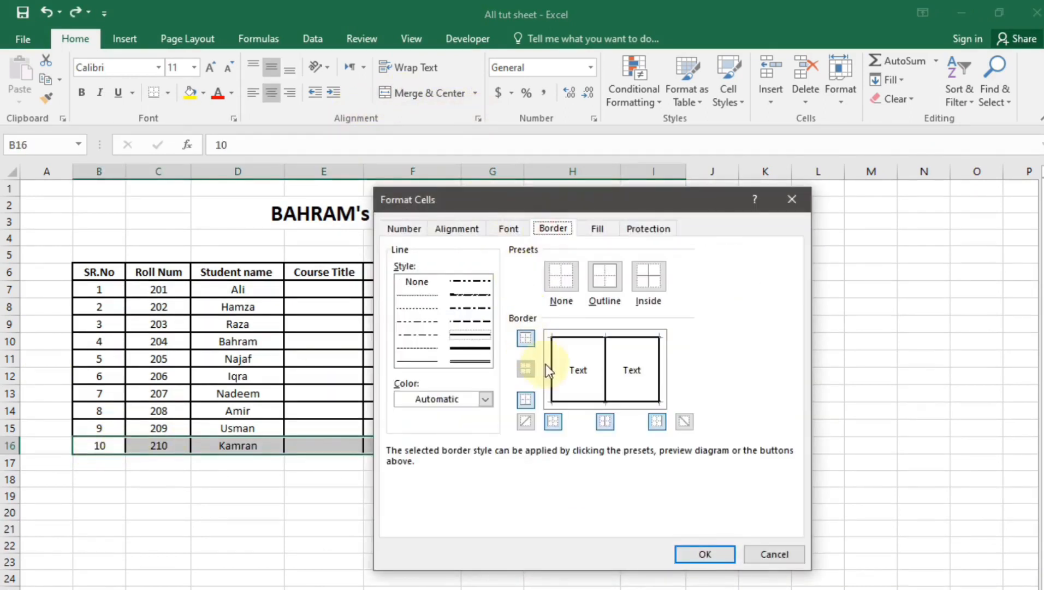
click(548, 271)
click(571, 335)
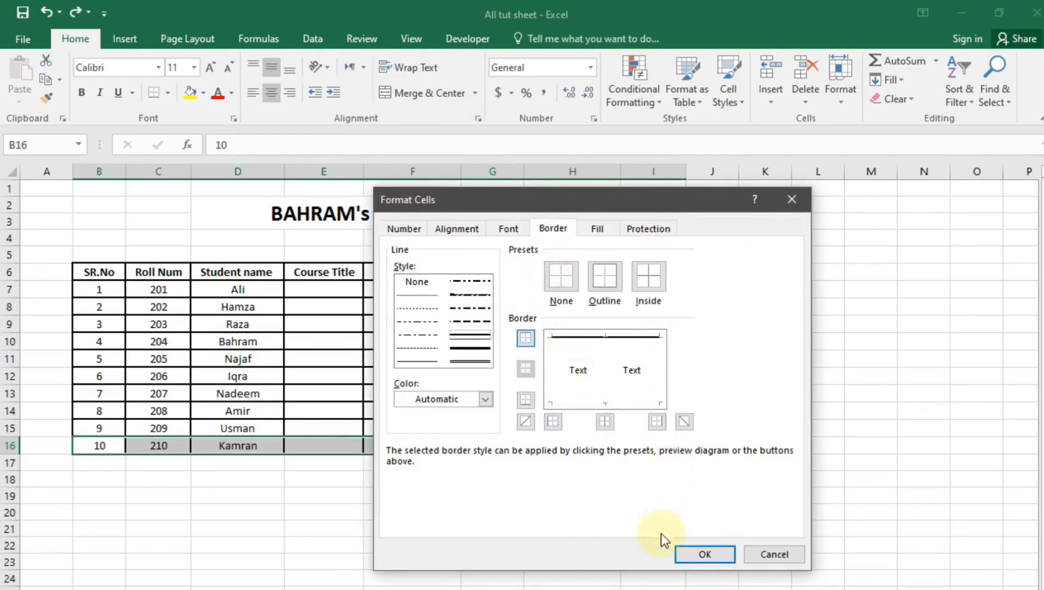
click(710, 555)
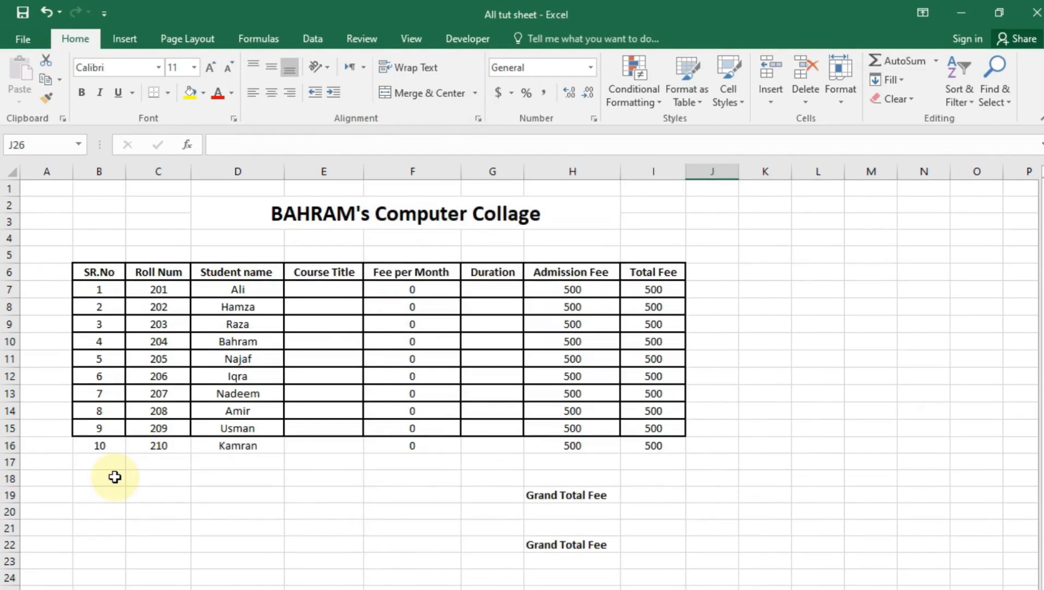
key(ctrl+z)
click(101, 274)
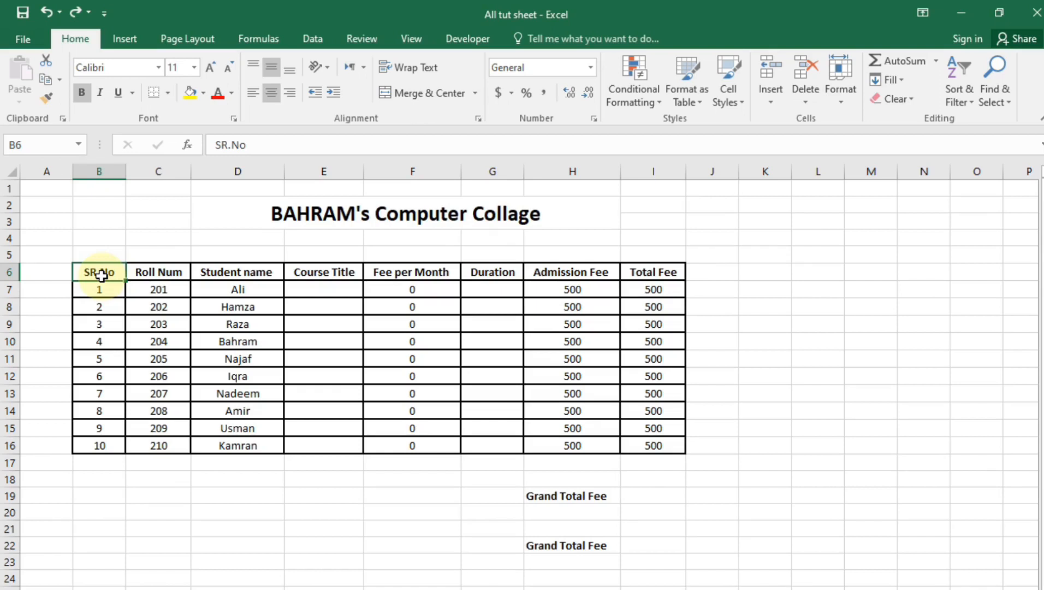
Format B6:I16 as a table in the orange-header style, keeping the header row
mouse_move(100, 274)
mouse_down()
mouse_move(636, 467)
mouse_move(669, 435)
mouse_move(668, 450)
mouse_up()
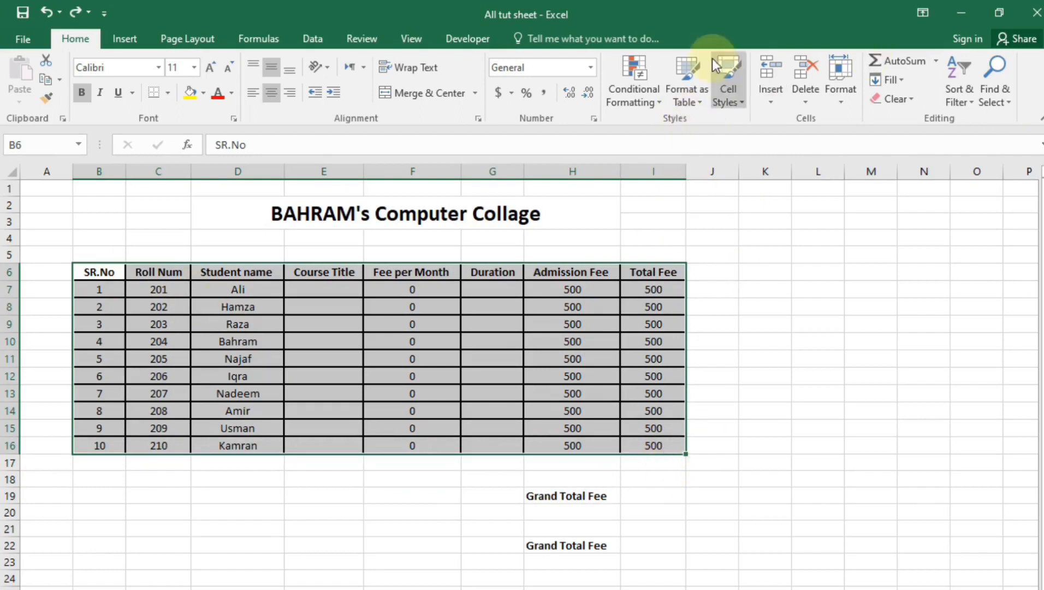
click(687, 76)
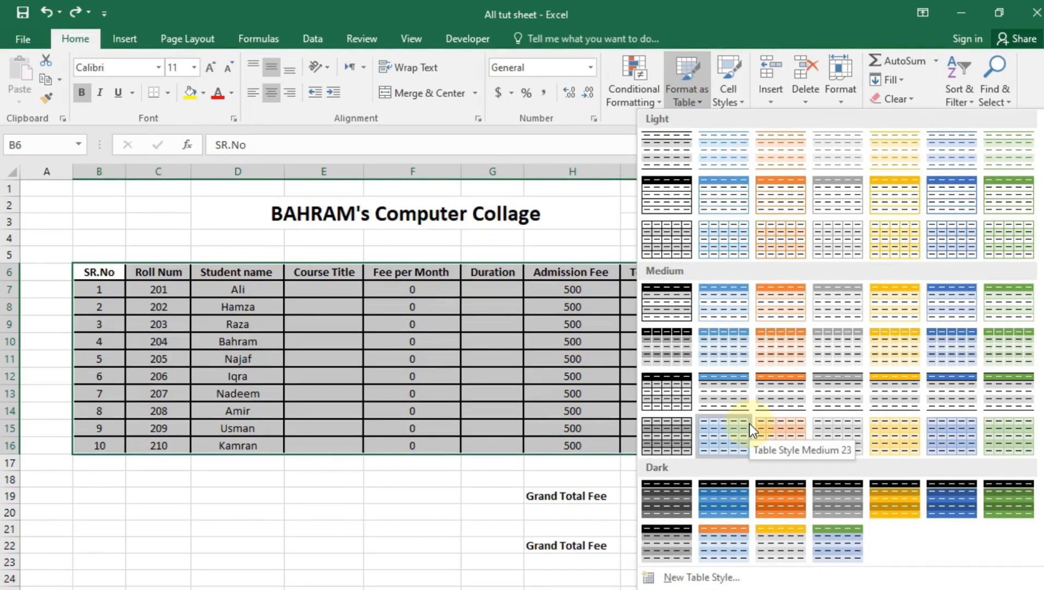
click(735, 547)
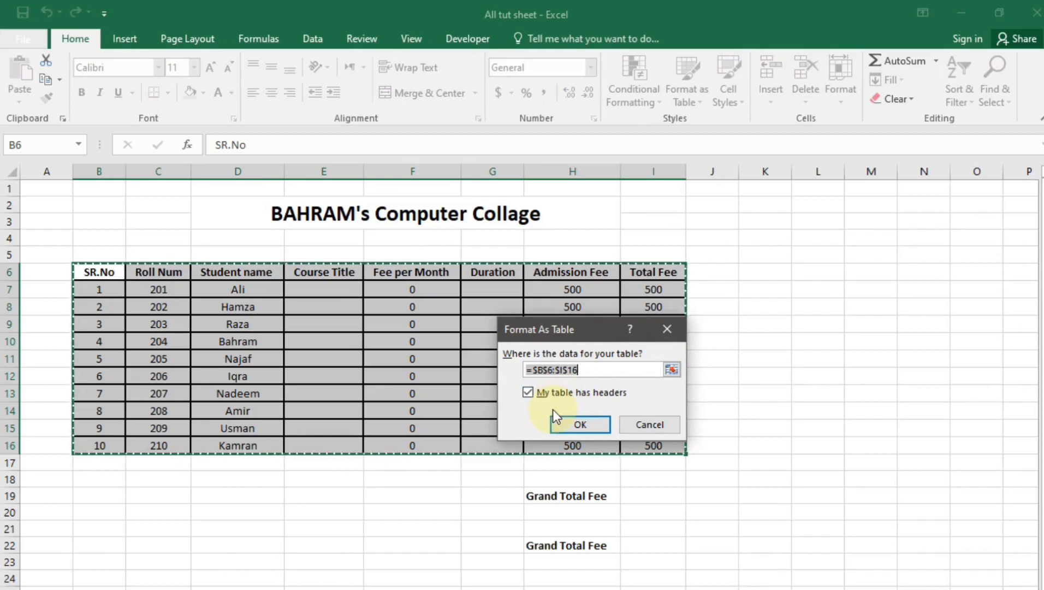
click(579, 426)
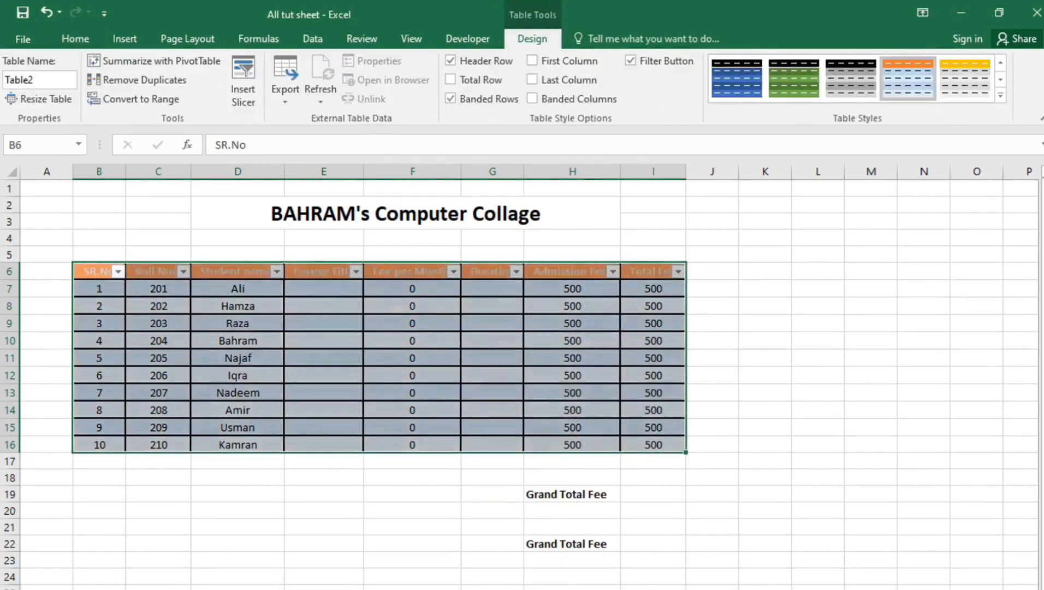
click(492, 589)
click(272, 509)
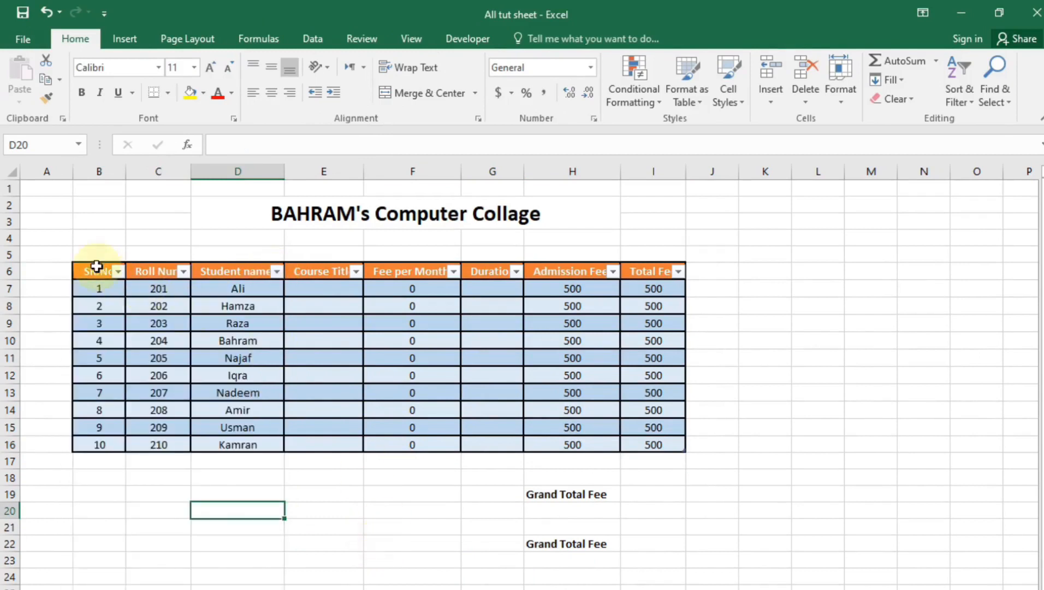
Uncheck Filter Button so the table headers show no dropdown arrows
drag(90, 273, 676, 444)
click(525, 45)
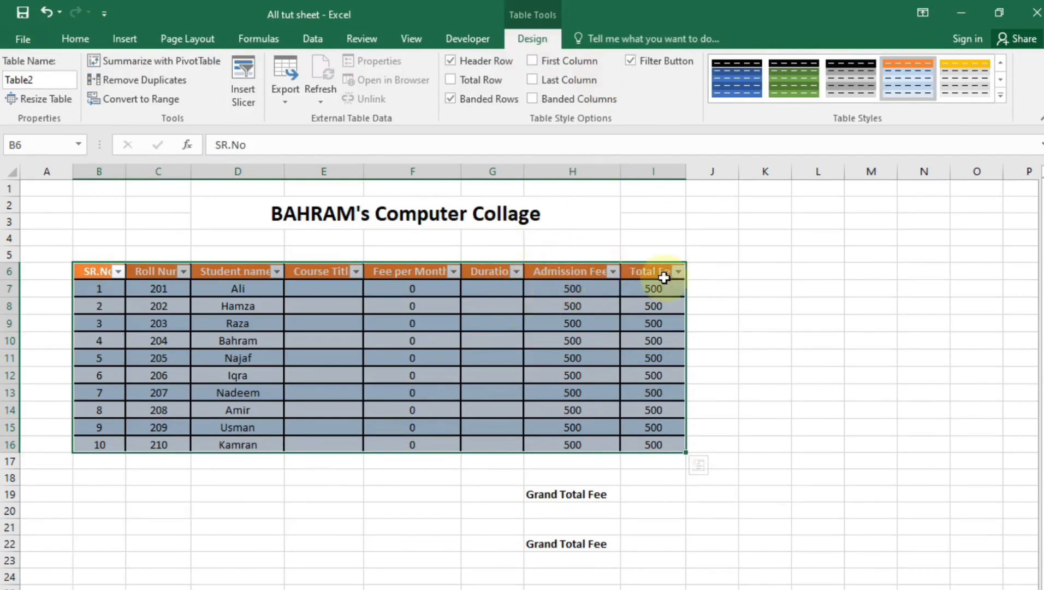
click(664, 62)
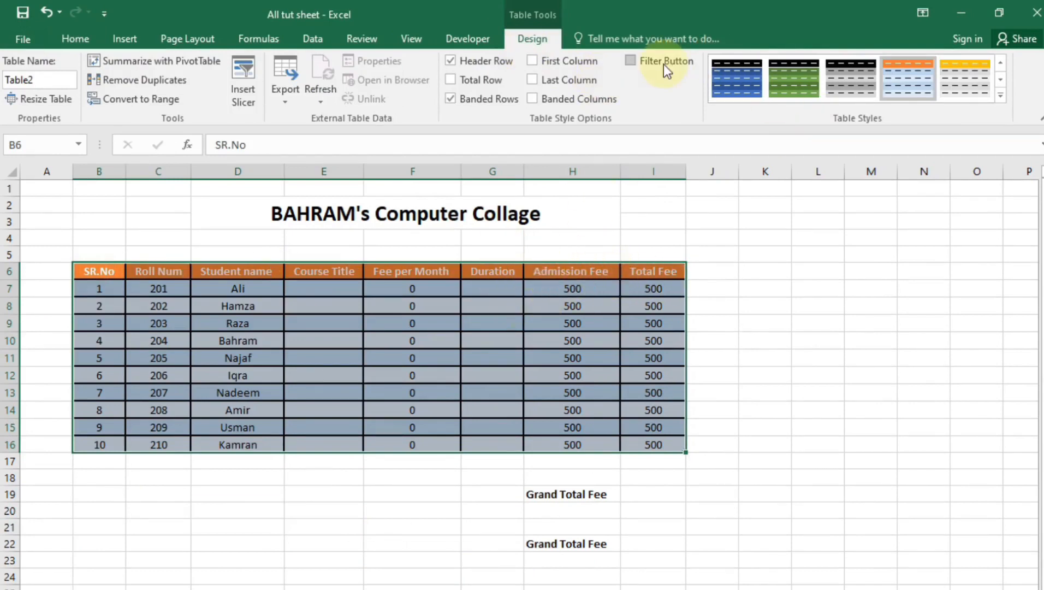
Compare banding and header options, ending with Banded Rows and Columns off and the header shown
click(494, 104)
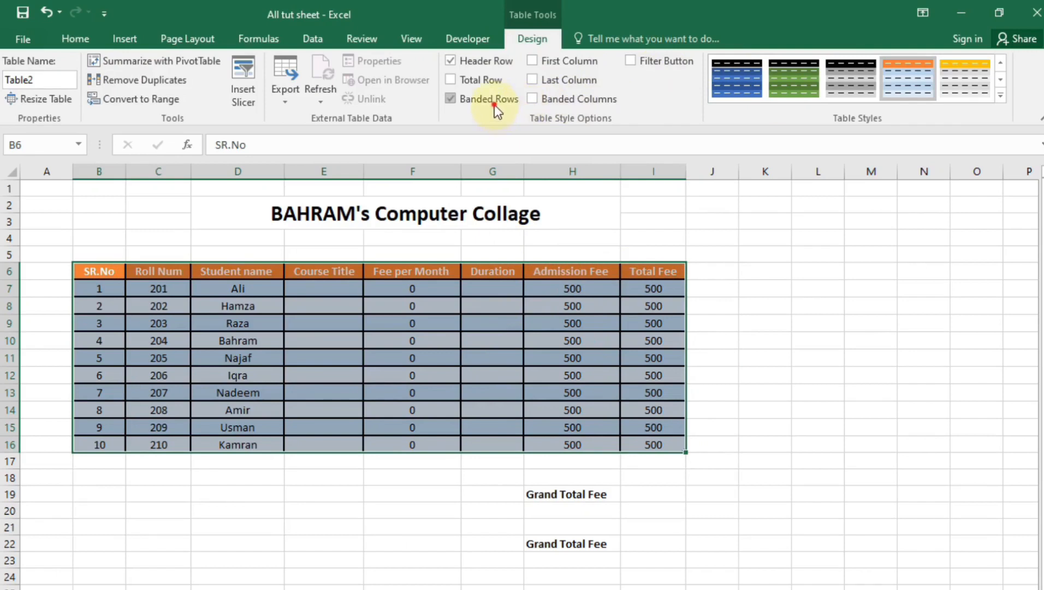
click(467, 107)
click(591, 102)
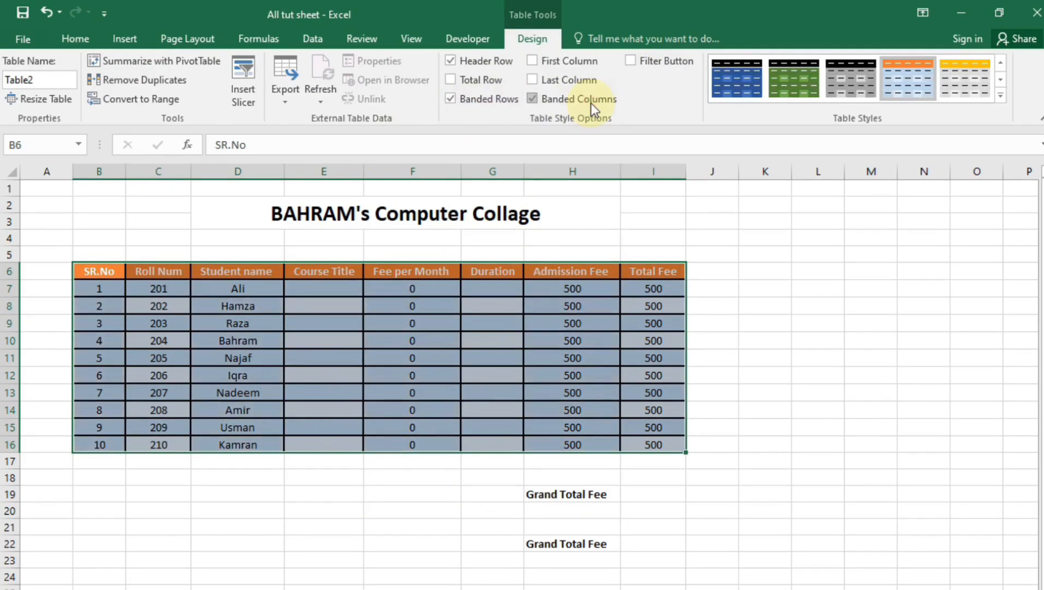
click(589, 104)
click(501, 100)
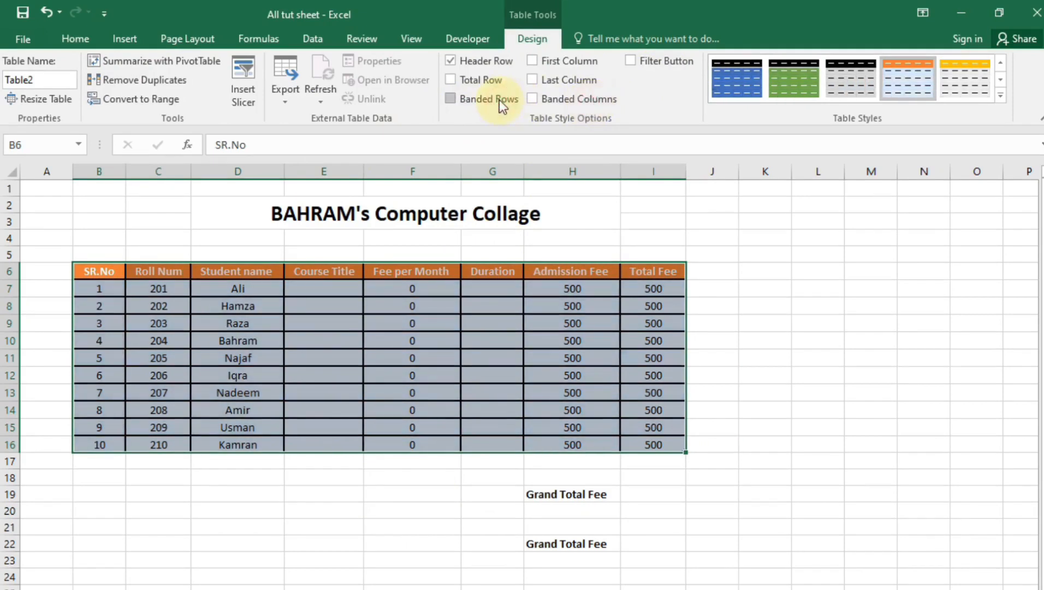
click(458, 62)
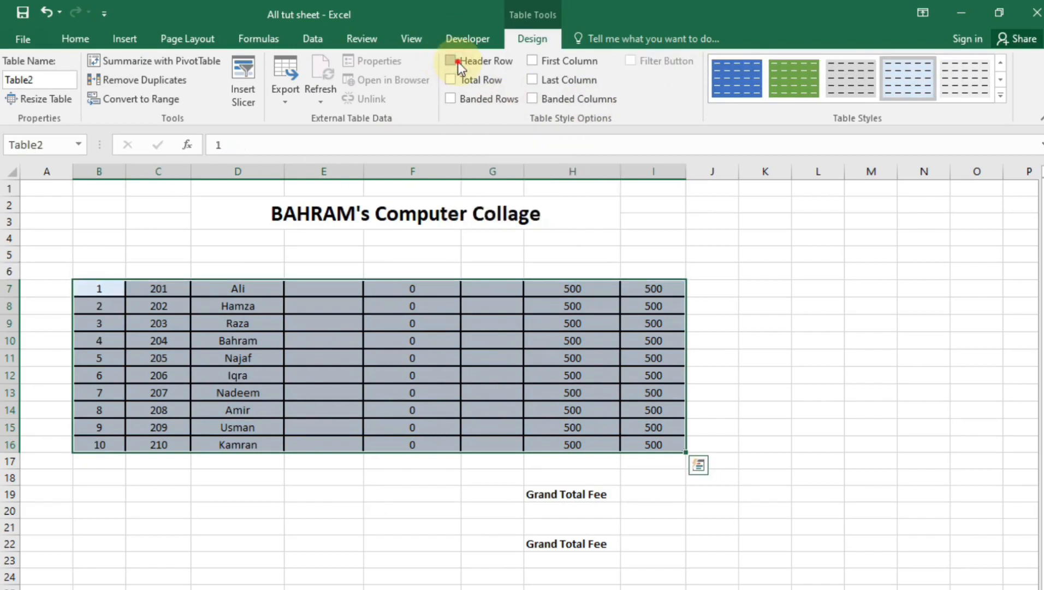
click(458, 62)
click(643, 65)
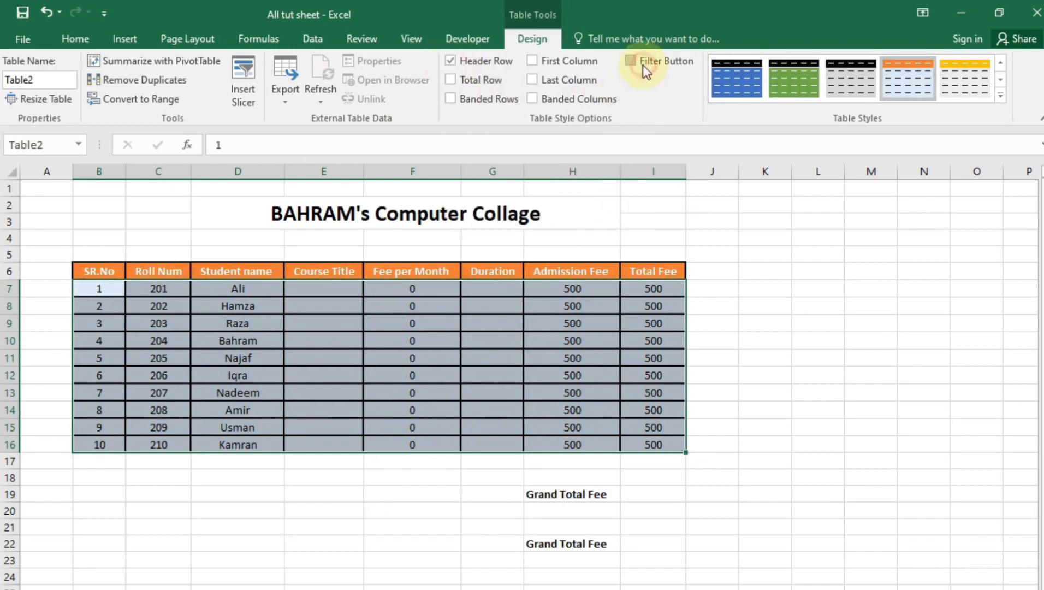
click(327, 531)
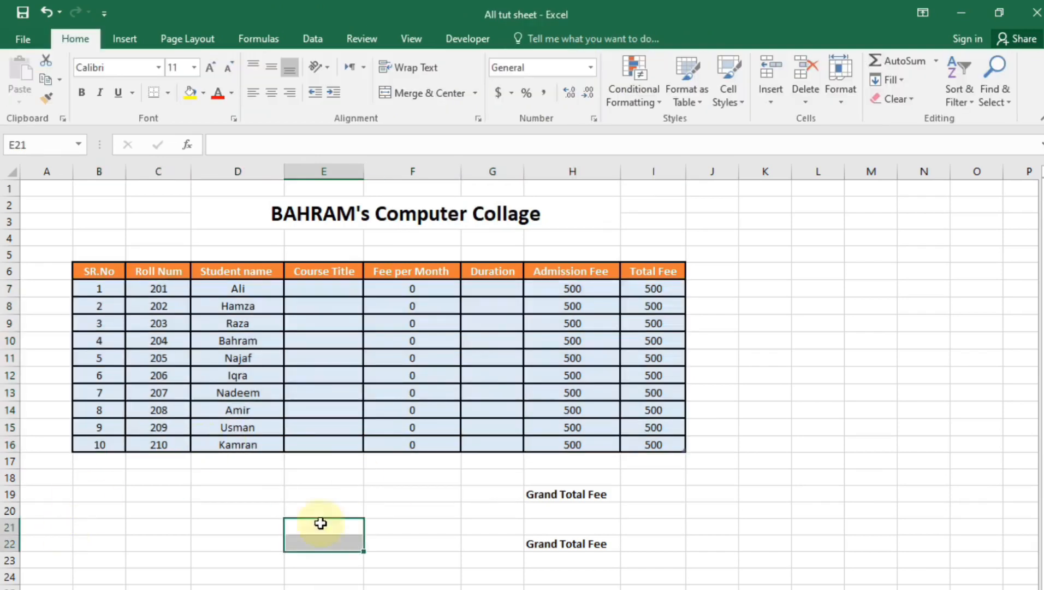
Check the fee cells, then enter 11 in B17 to extend the table
click(574, 304)
click(658, 304)
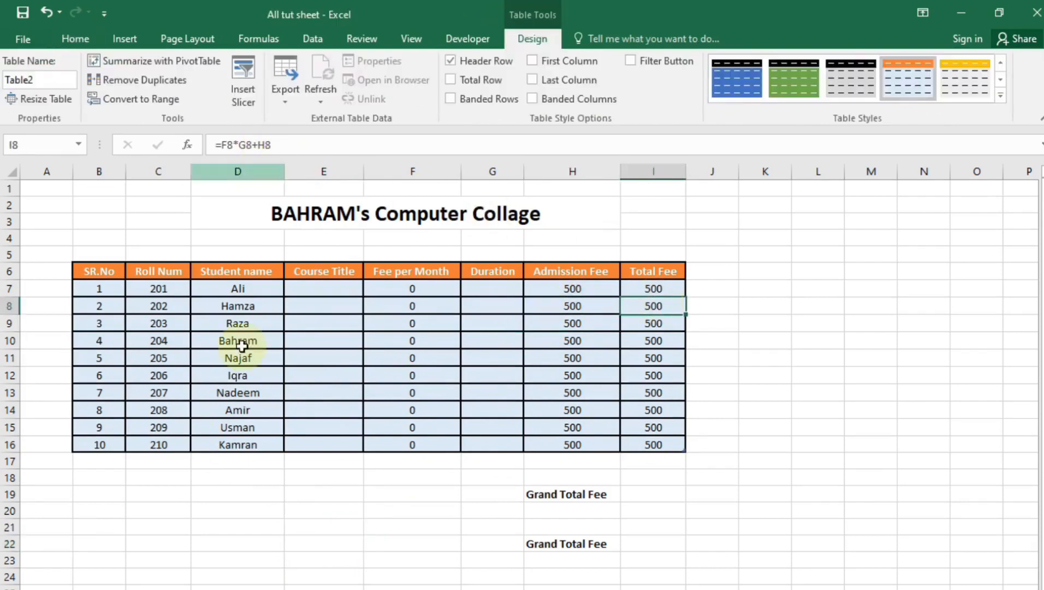
click(109, 533)
click(90, 476)
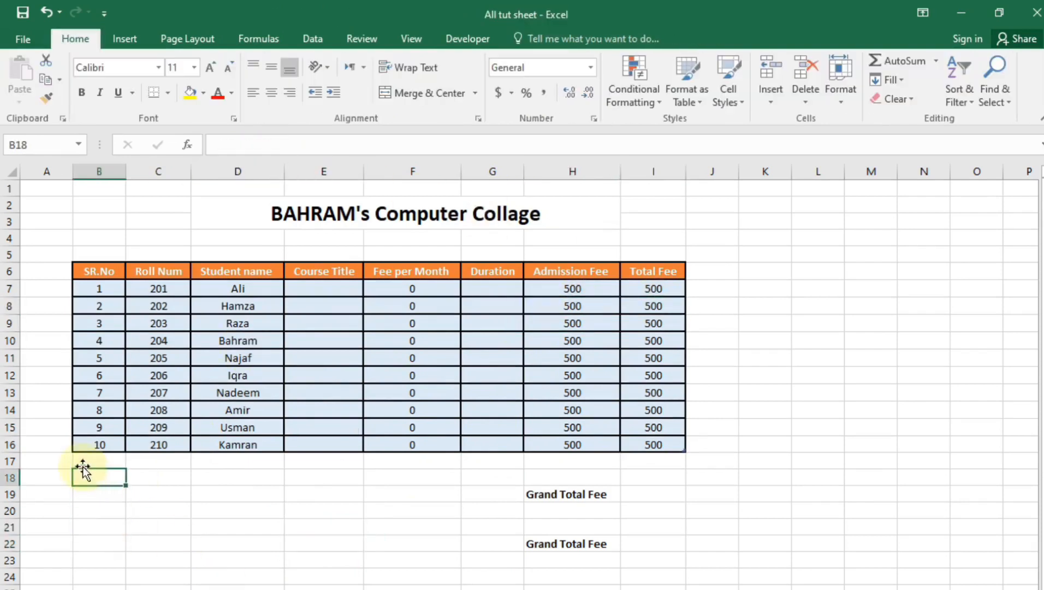
click(113, 462)
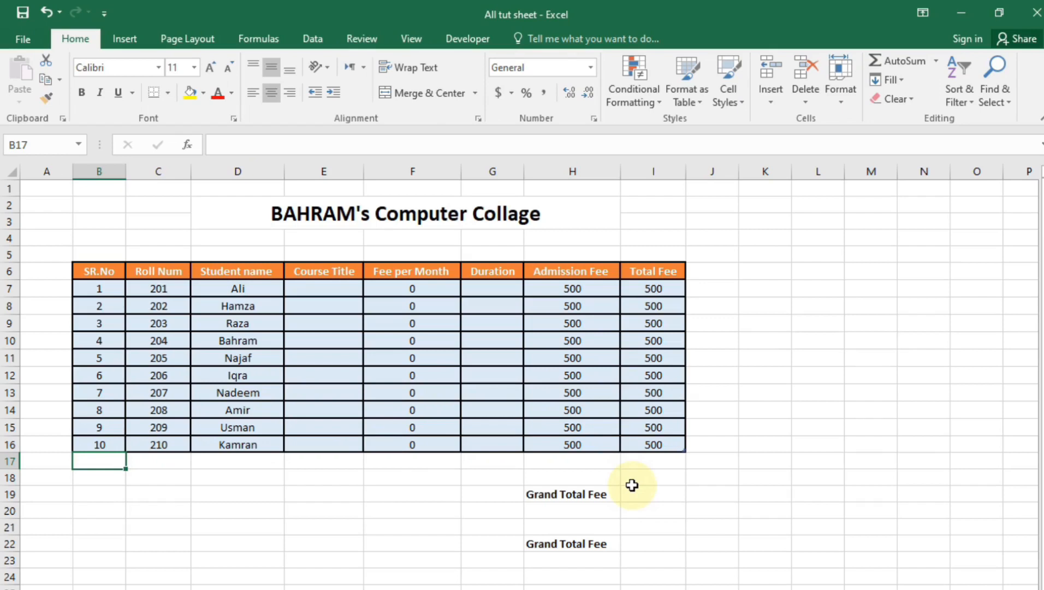
text(11)
key(Return)
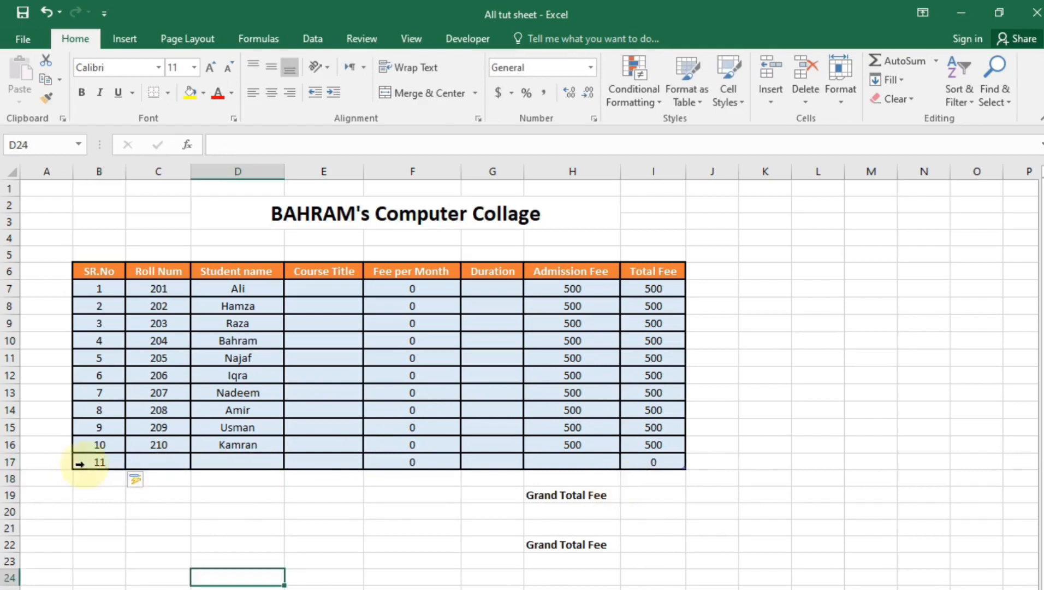
Delete the added row 17 and select Course Title cell E7
click(10, 462)
right_click(10, 462)
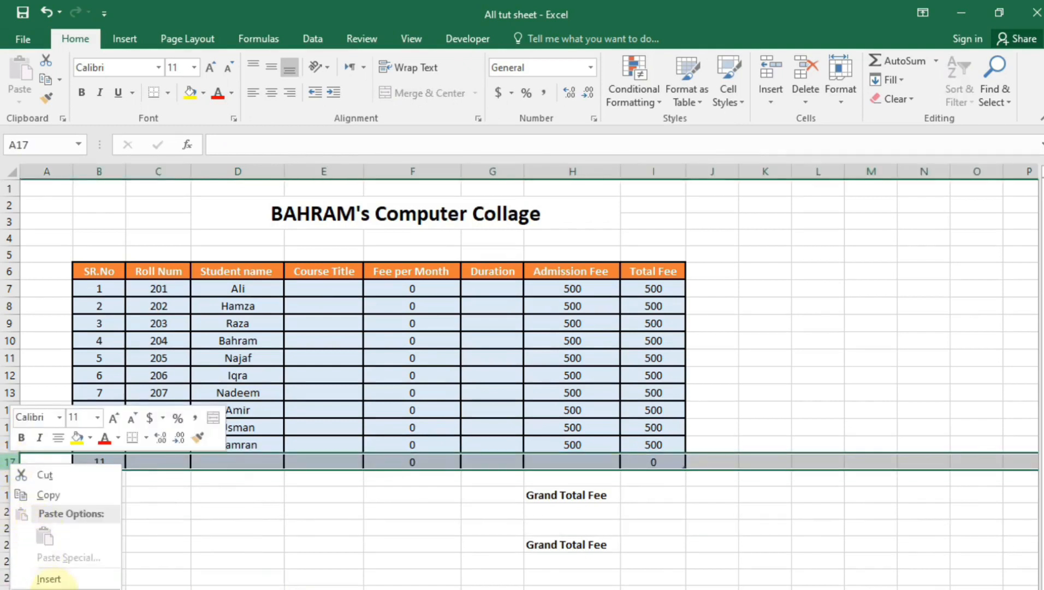
click(46, 587)
click(102, 540)
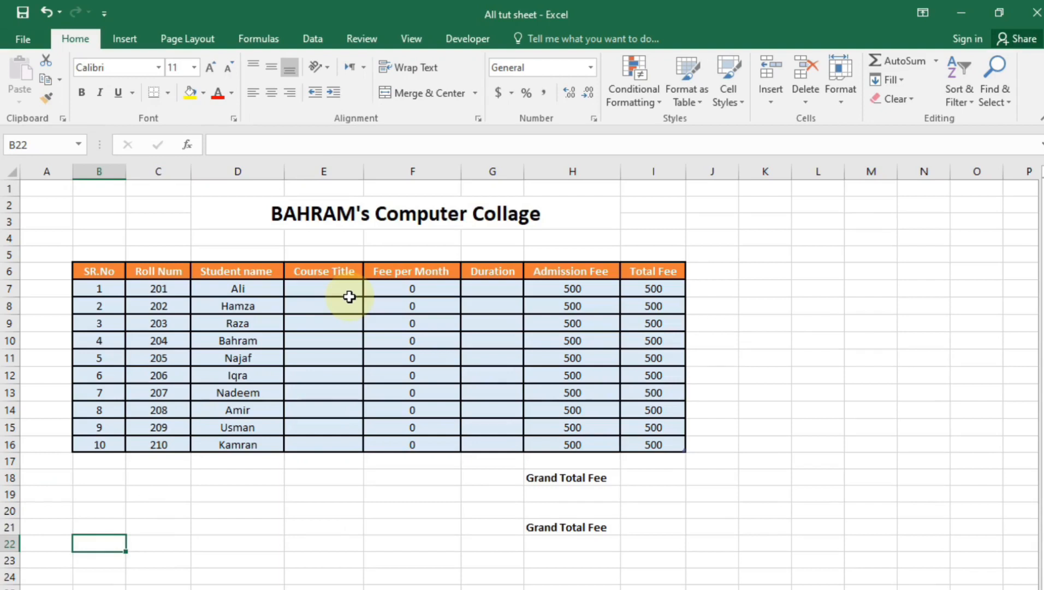
click(333, 287)
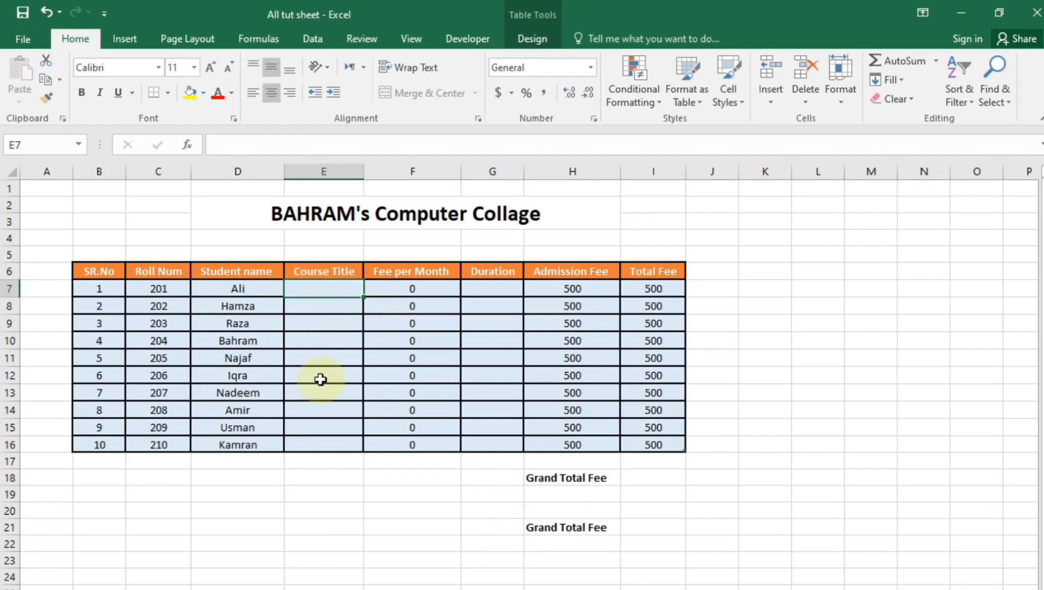
Add a List data validation with source MS WORD,MS EXCEL,C++ to the Course Title cells
click(312, 39)
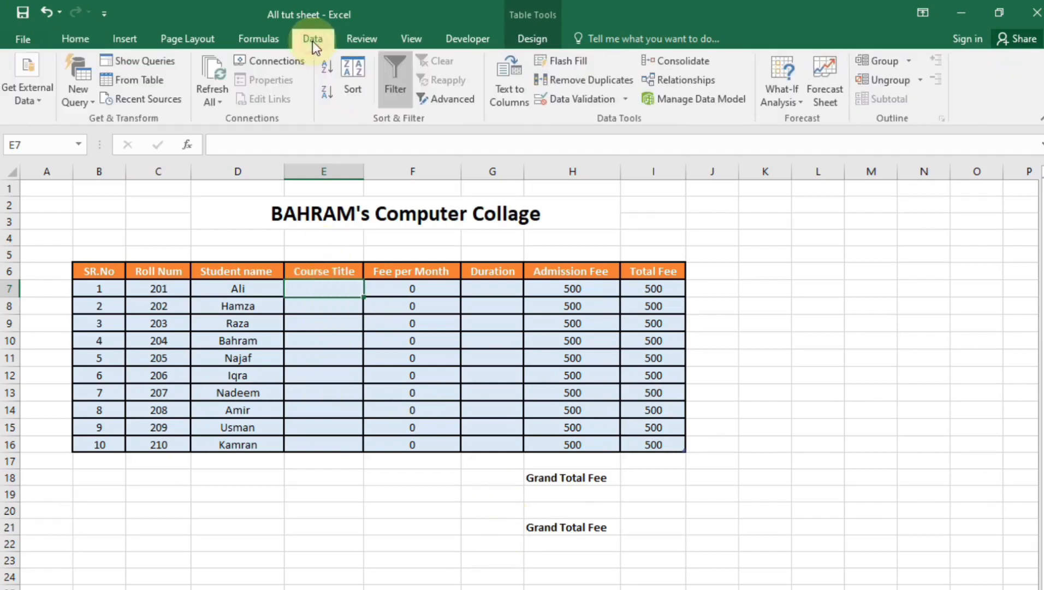
click(575, 97)
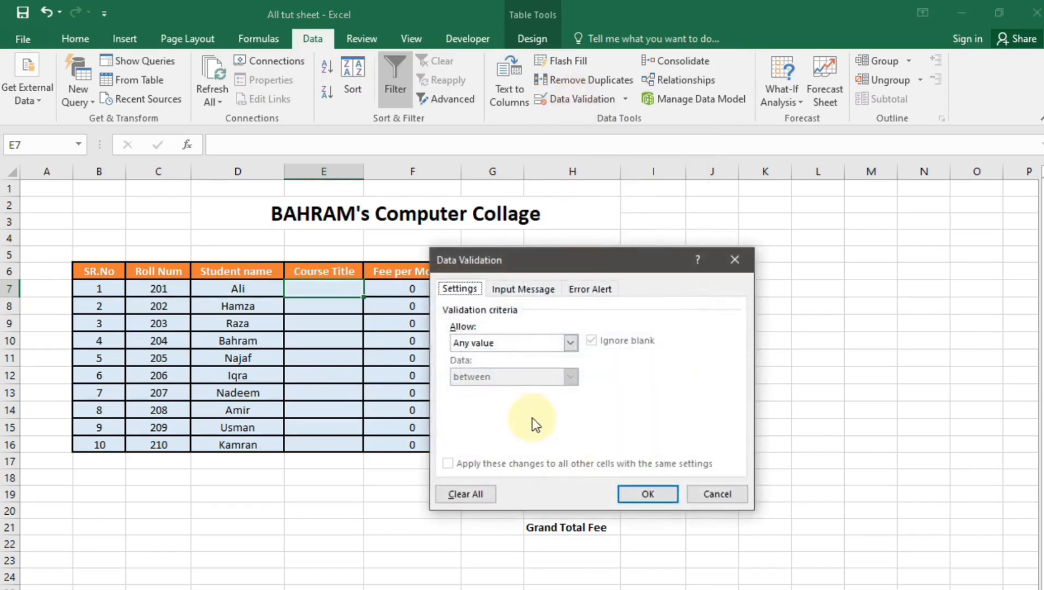
click(568, 343)
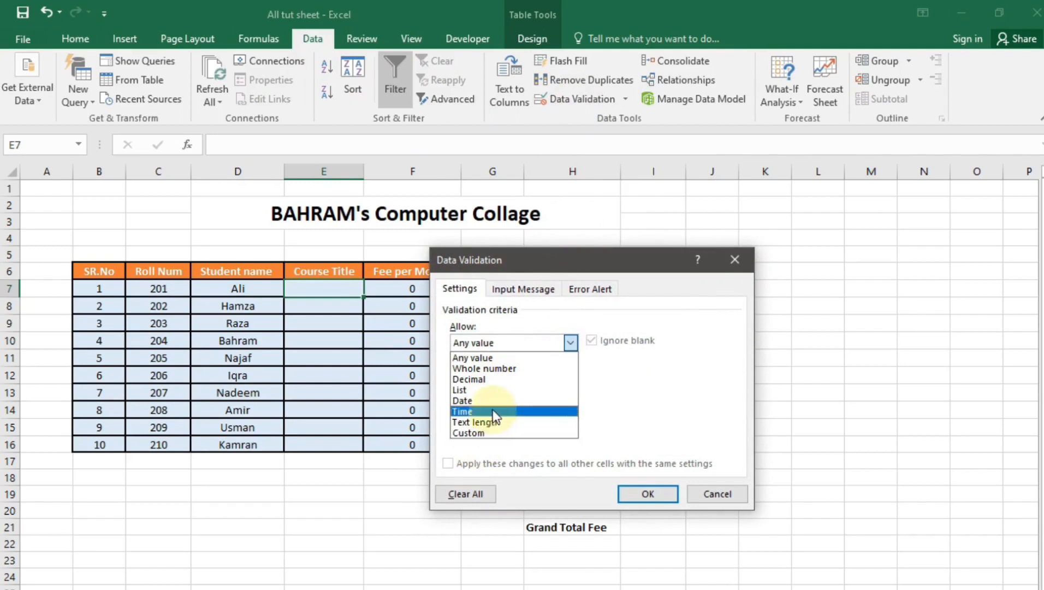
click(473, 389)
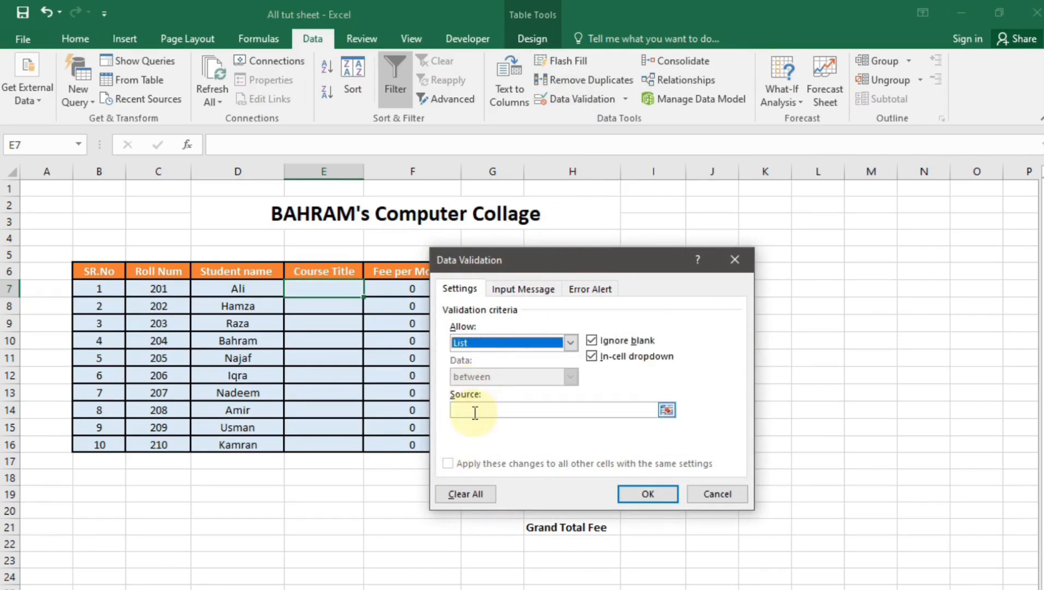
click(474, 413)
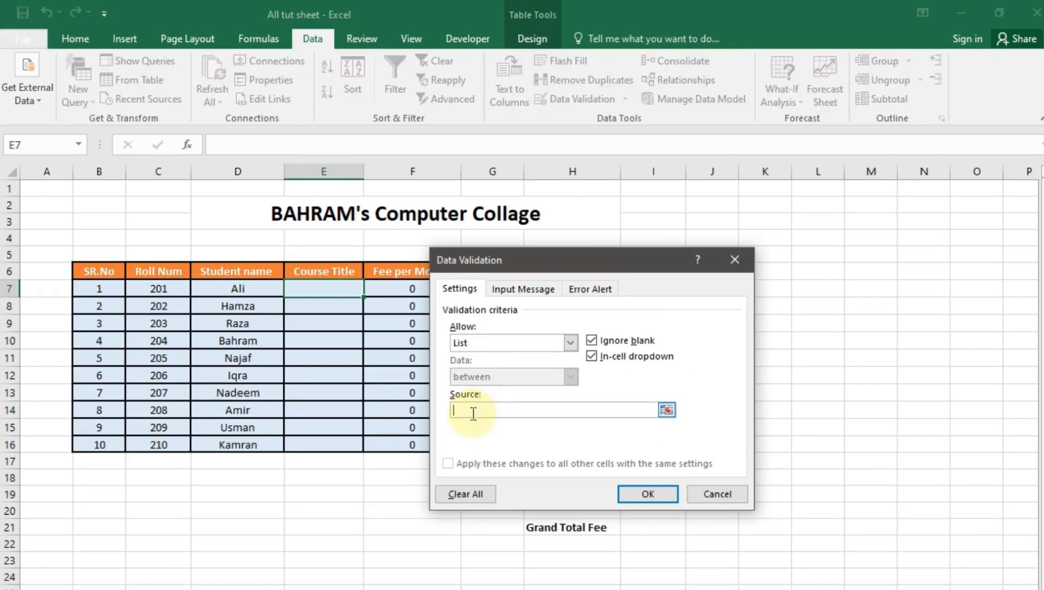
text(MS WORD,MS EXCEL,C)
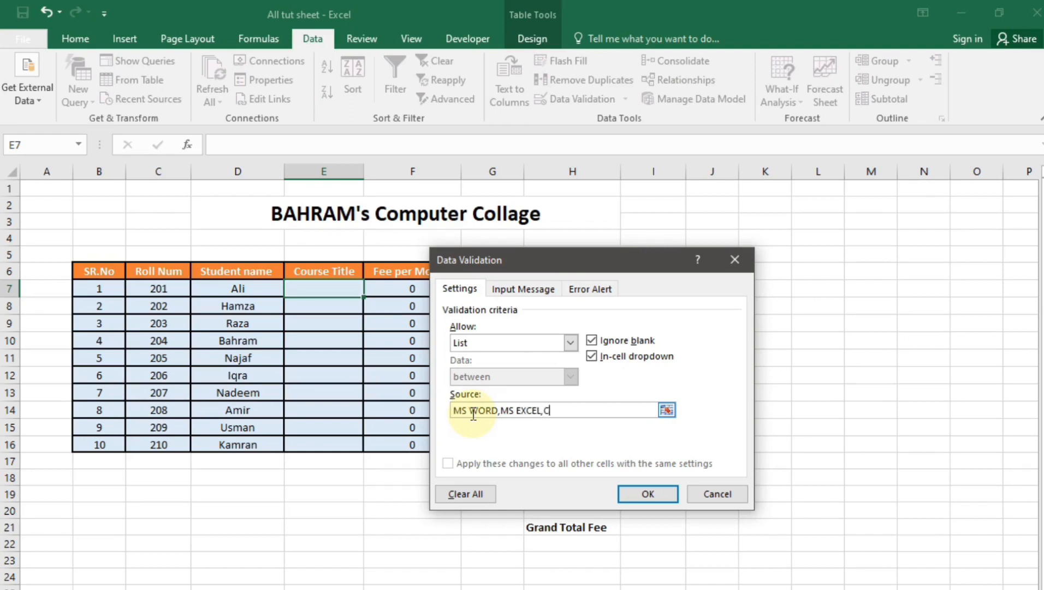
text(++)
click(673, 495)
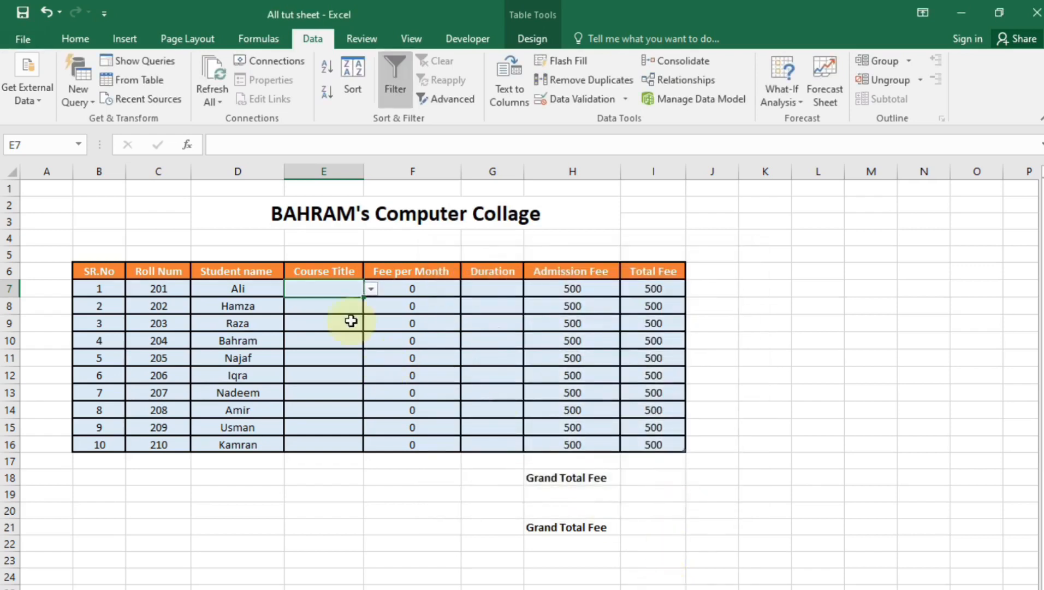
click(257, 509)
Choose C++ for E7 and confirm an invalid course 'ABC' is rejected
click(351, 290)
click(370, 289)
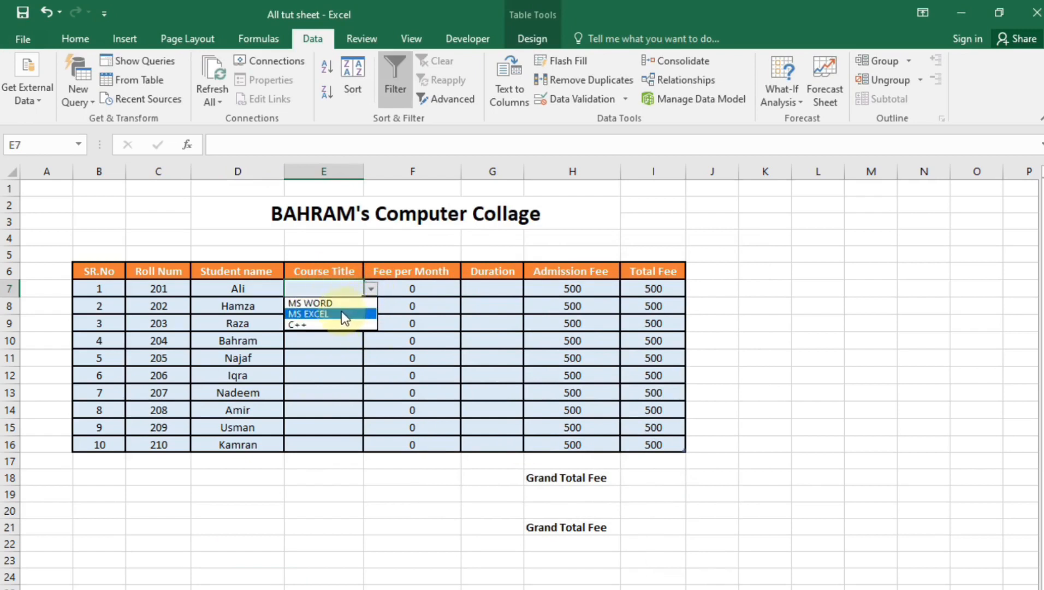
click(333, 326)
click(323, 306)
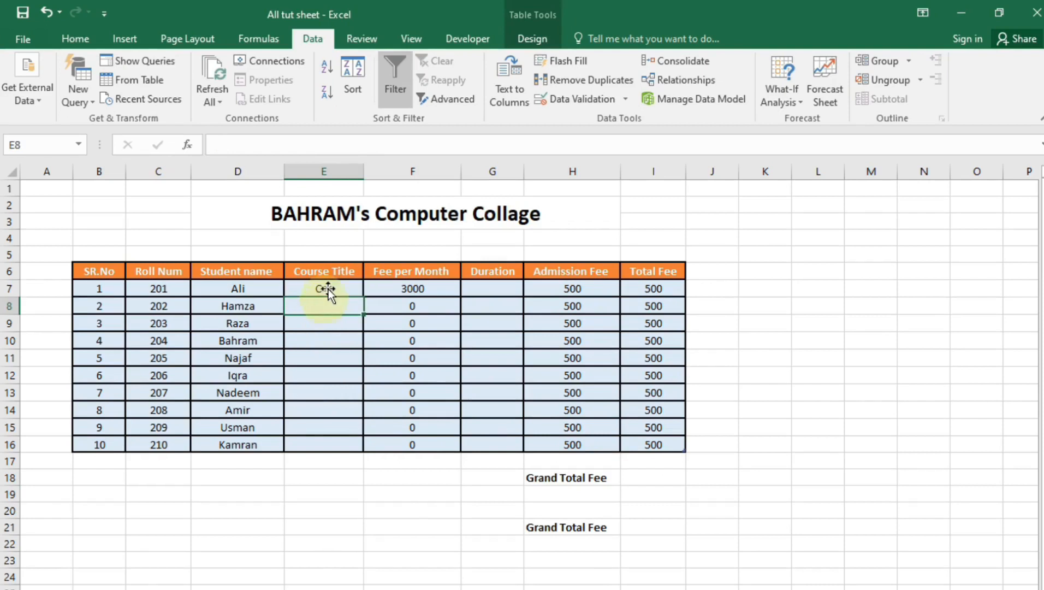
click(327, 289)
drag(364, 298, 366, 451)
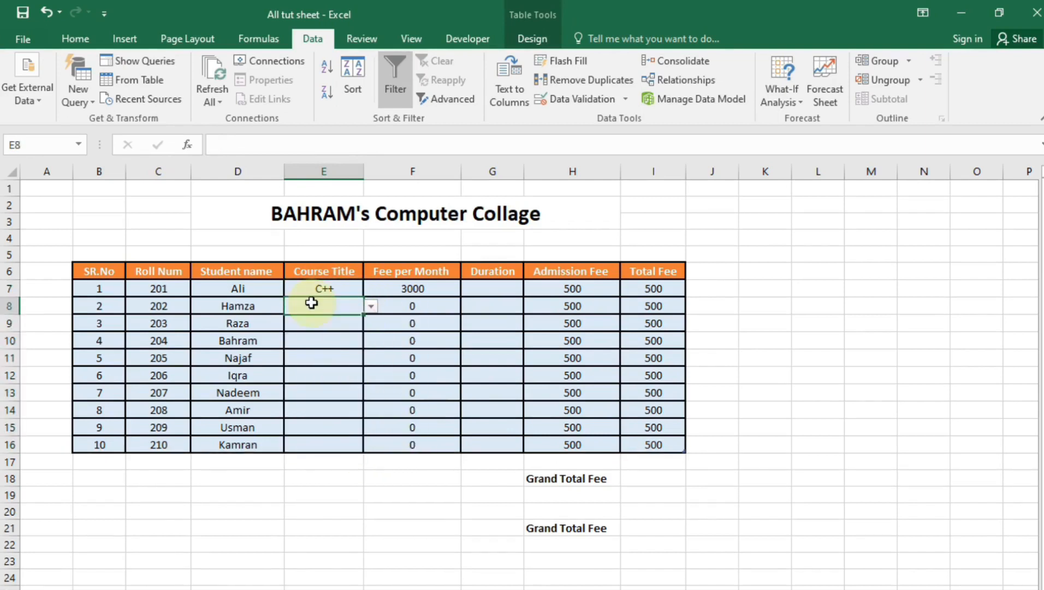
text(ABC)
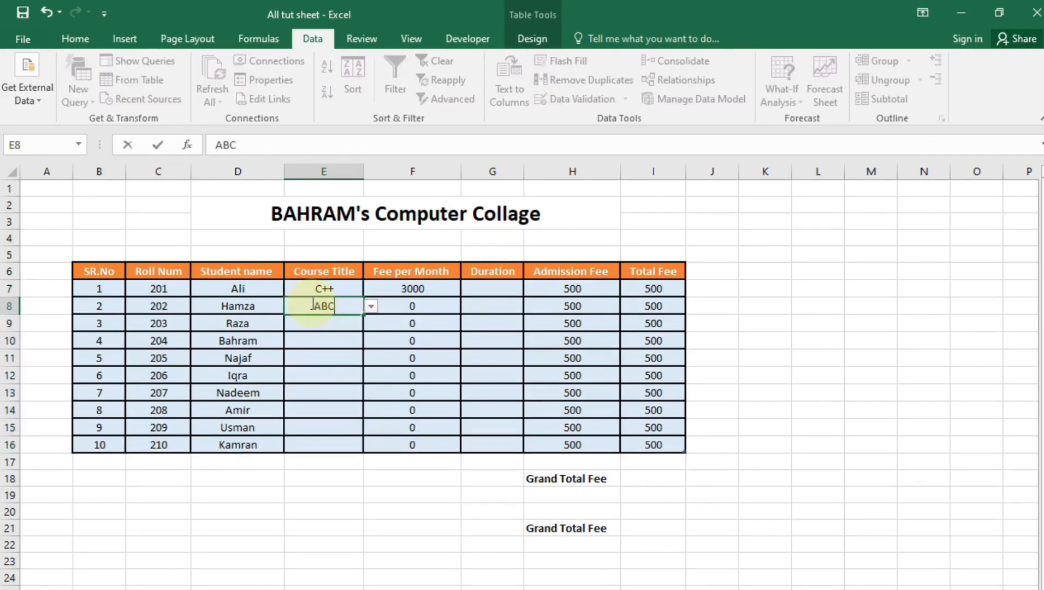
key(Return)
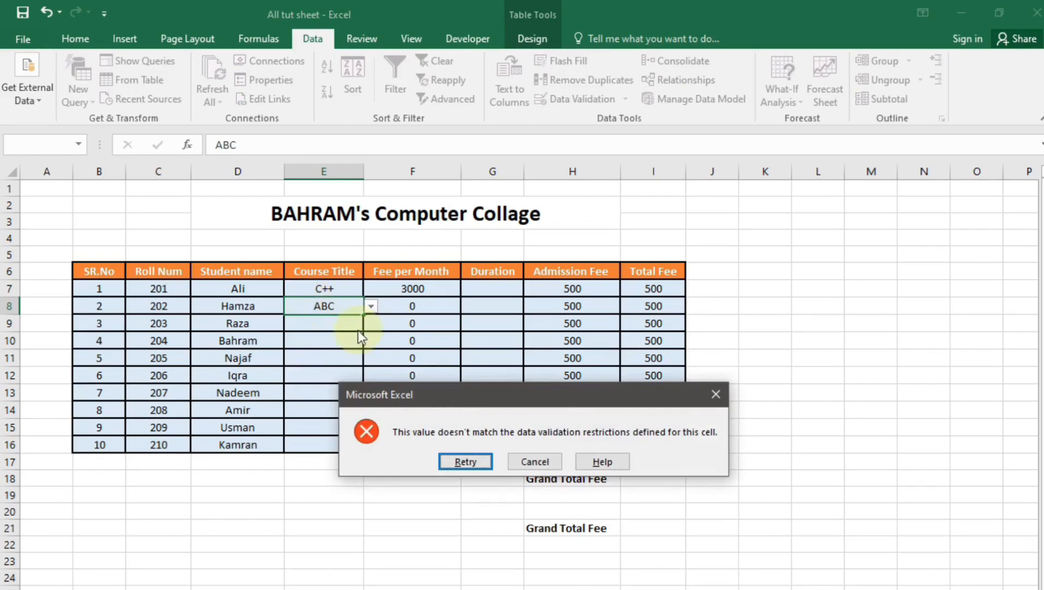
click(535, 462)
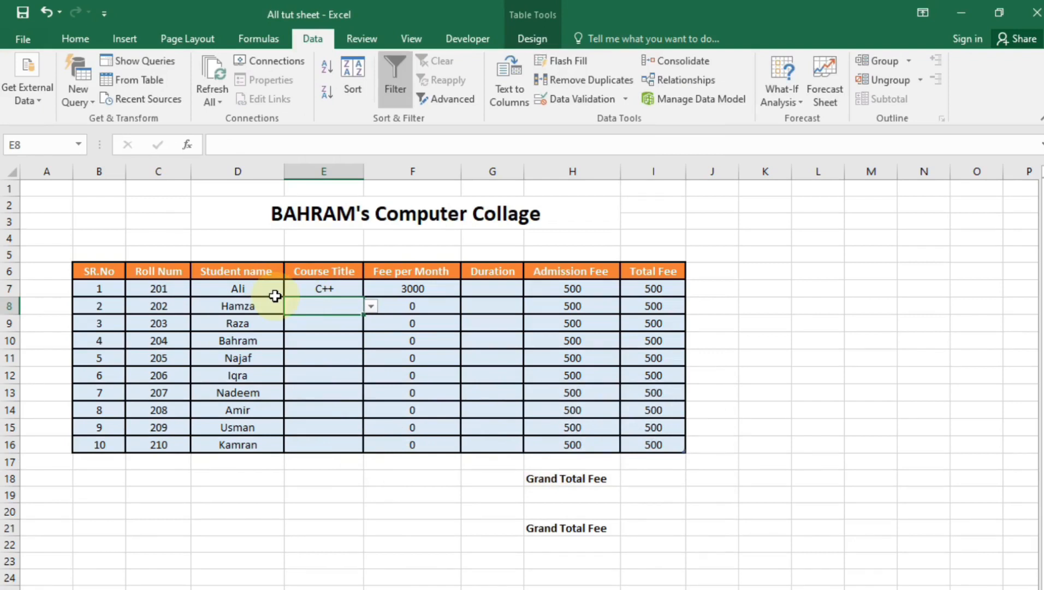
click(371, 306)
Pick courses MS WORD, MS WORD and MS EXCEL for rows 8–10
click(343, 324)
click(357, 327)
click(371, 323)
click(347, 337)
click(342, 343)
click(388, 342)
click(360, 343)
click(370, 341)
click(346, 368)
Enter a Duration of 2 in G7 and fill it down to row 16
drag(484, 288, 494, 444)
click(453, 511)
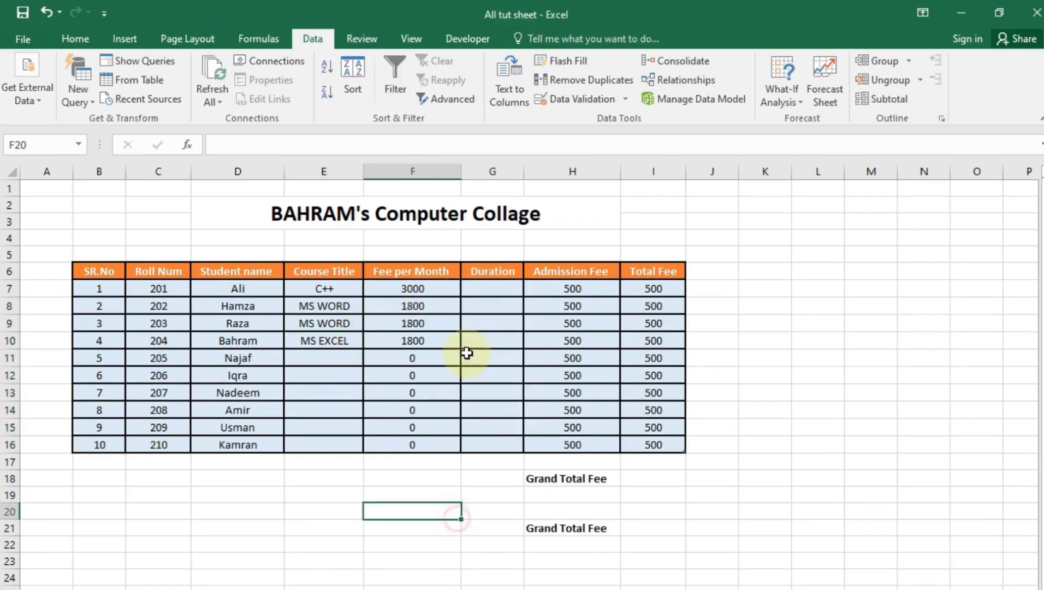
click(488, 292)
text(2)
click(488, 318)
click(489, 307)
click(495, 290)
double_click(524, 297)
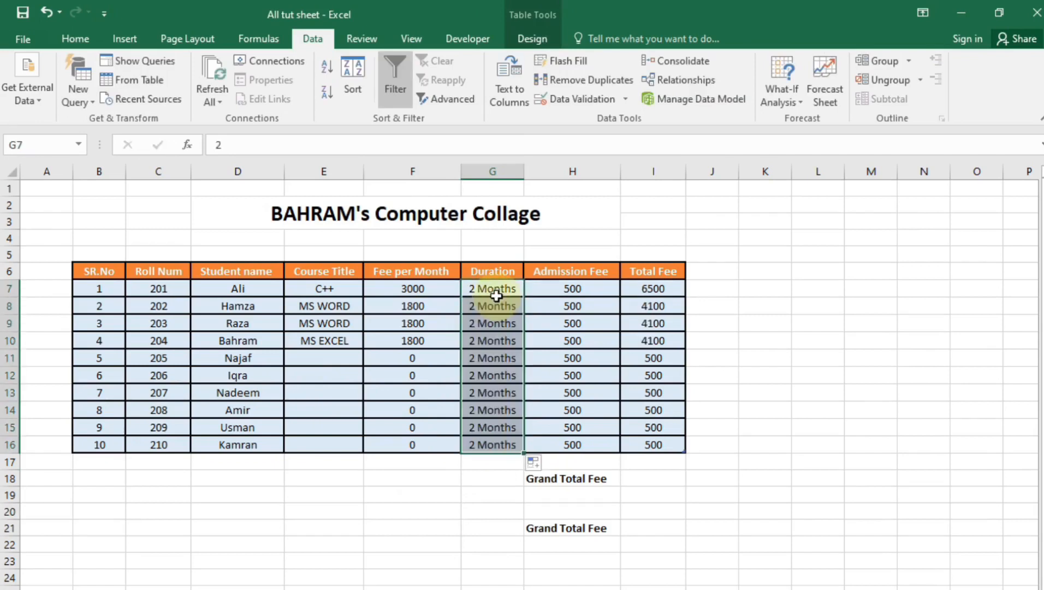
click(440, 582)
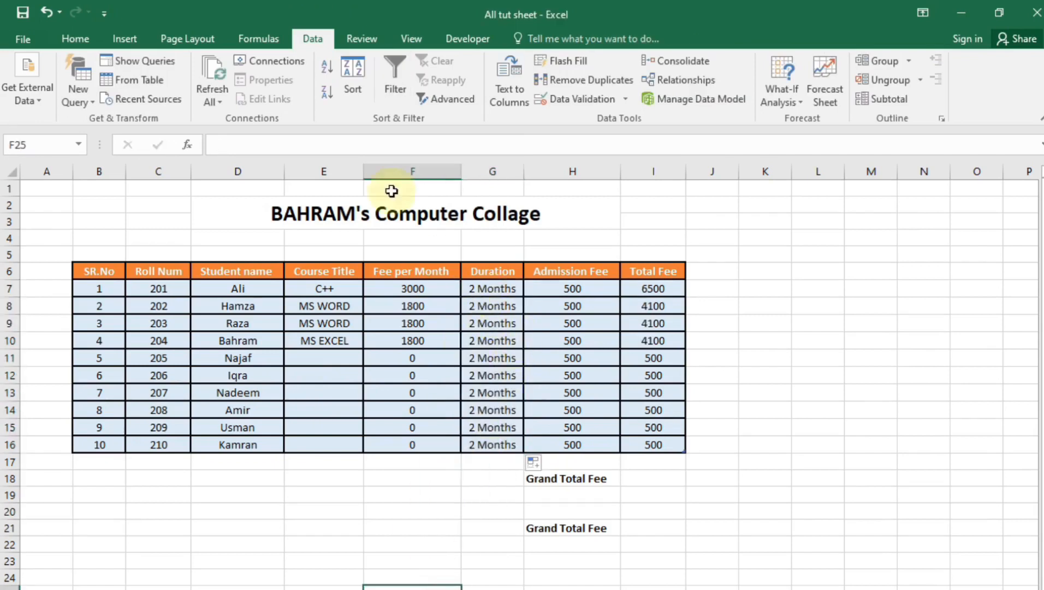
Give the Duration cells the custom number format # "Months"
click(501, 323)
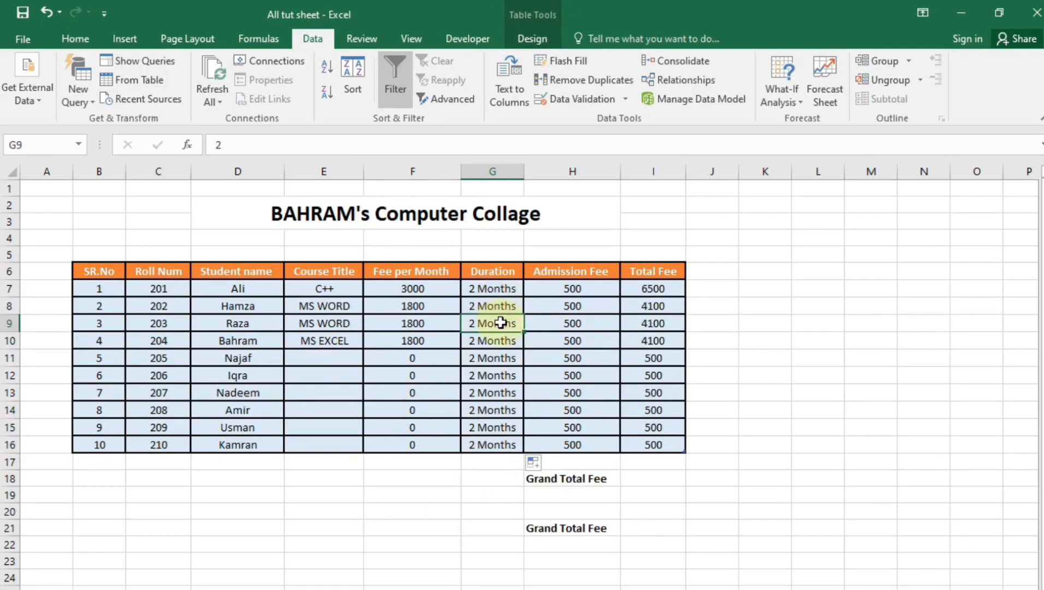
right_click(500, 324)
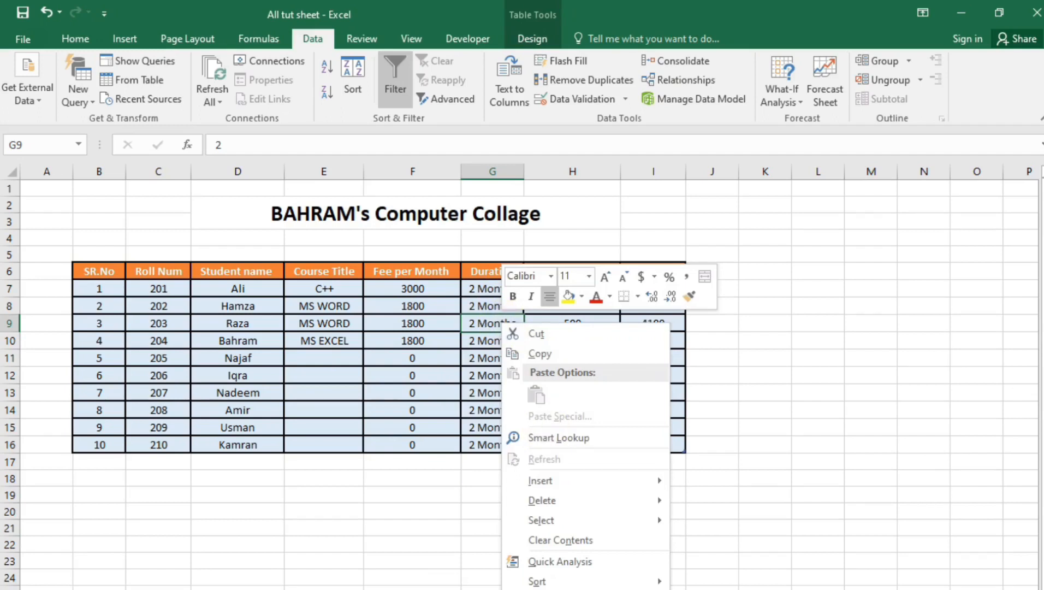
click(557, 438)
click(393, 240)
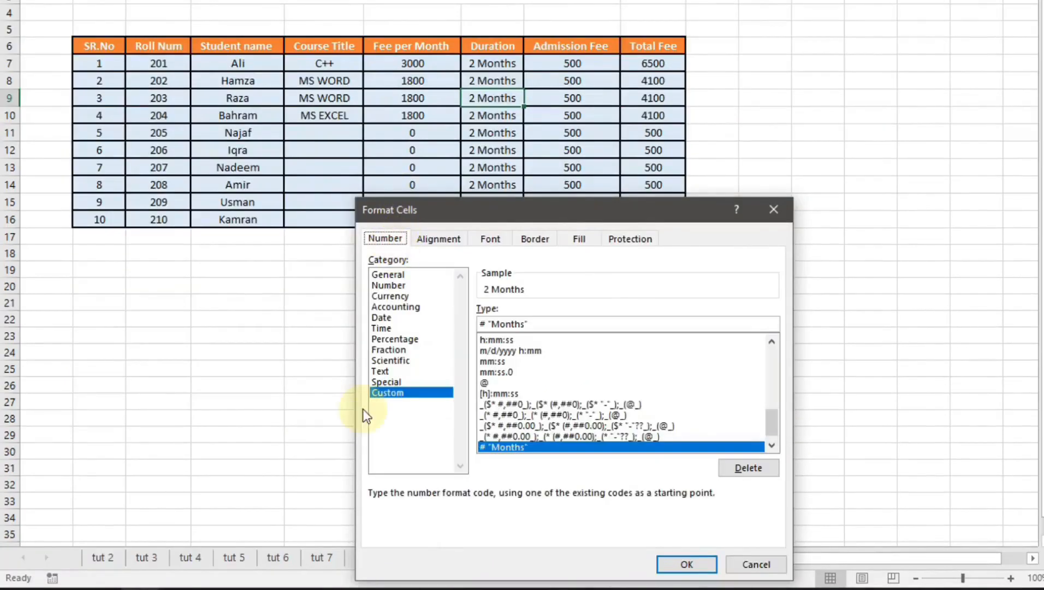
click(382, 395)
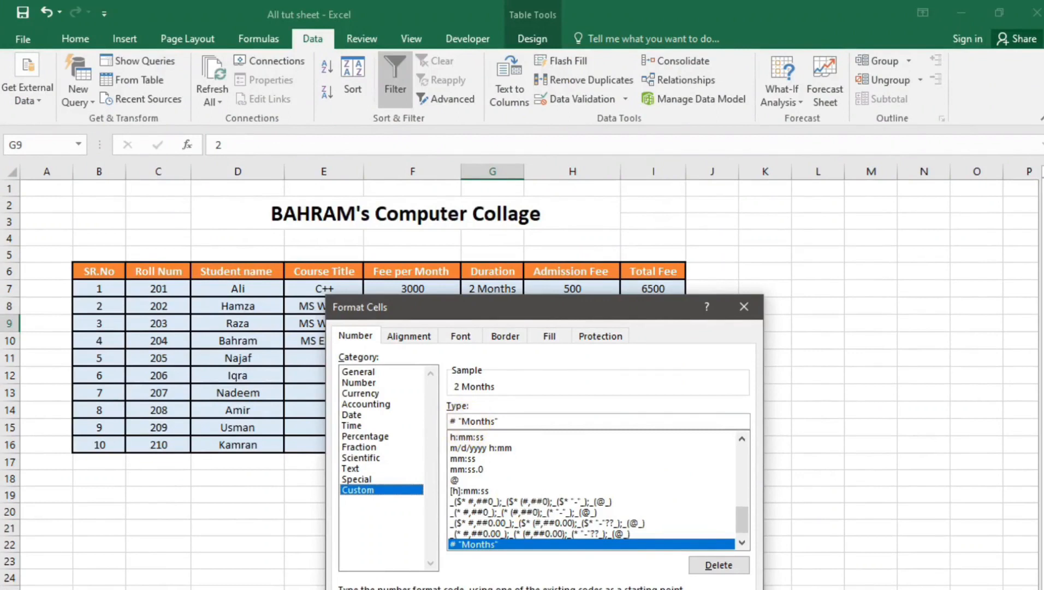
click(642, 588)
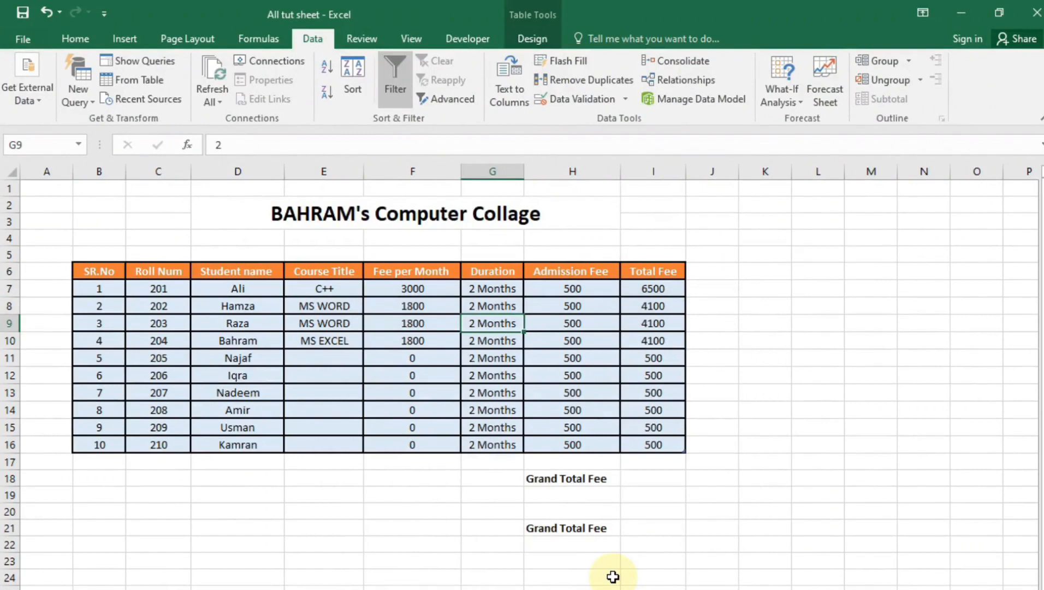
Enter =SUM of Total Fee cells I7:I16 in I18 beside the Grand Total Fee label
click(597, 478)
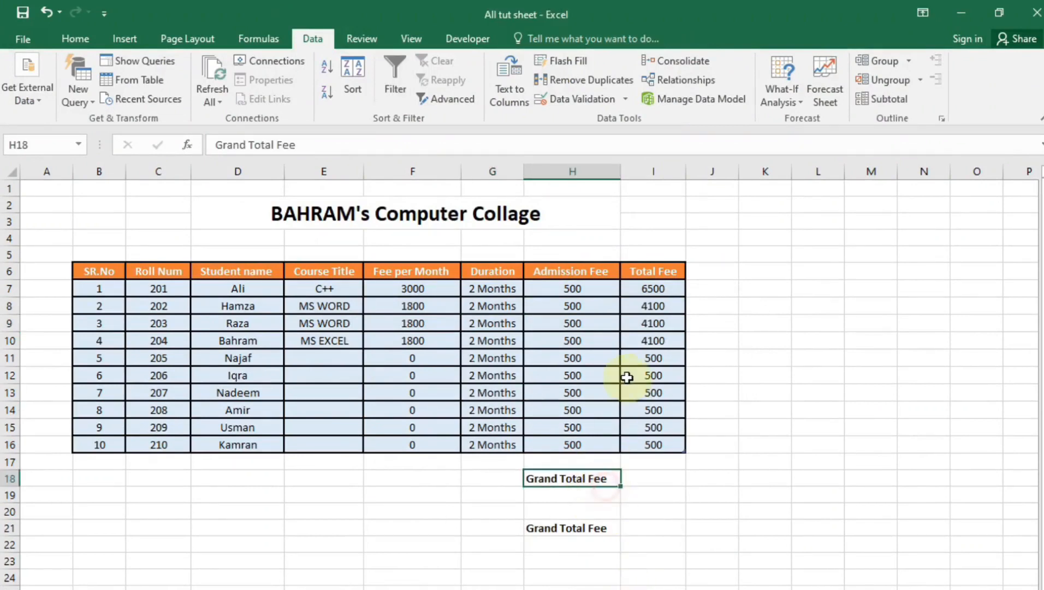
drag(678, 286, 658, 445)
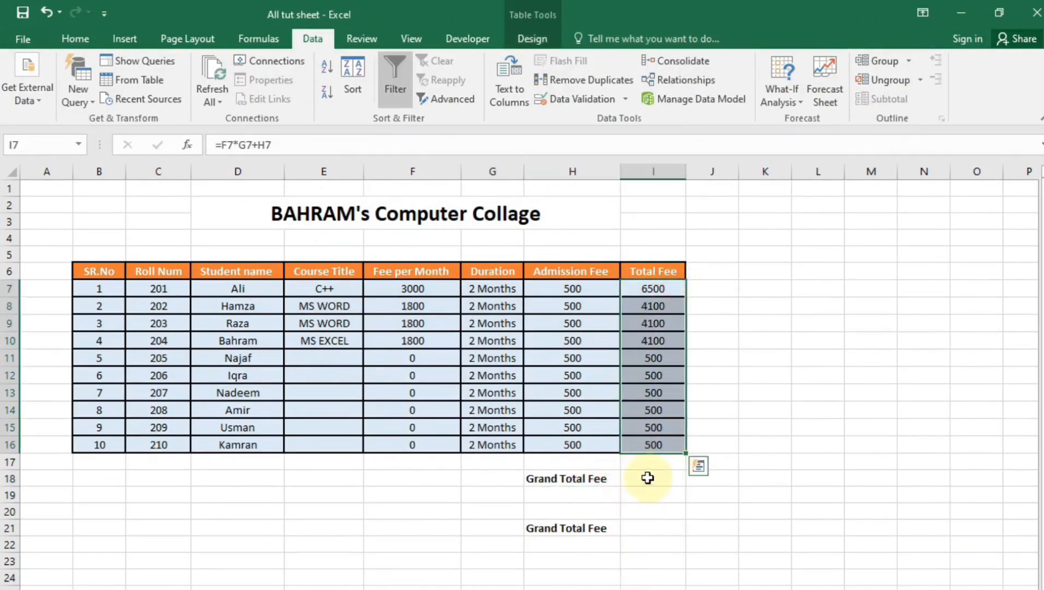
click(649, 479)
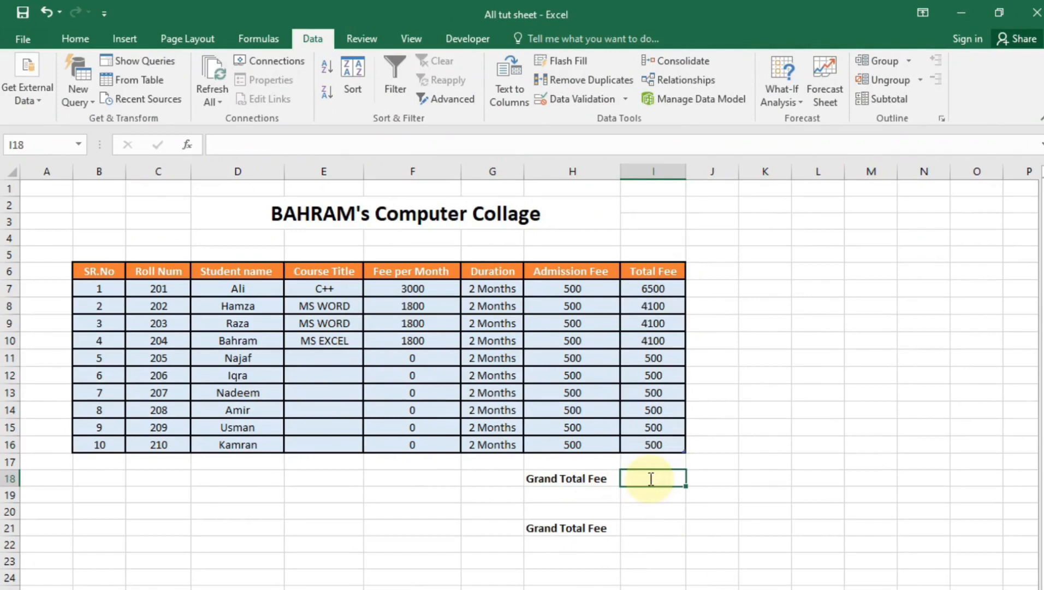
text(=SUM)
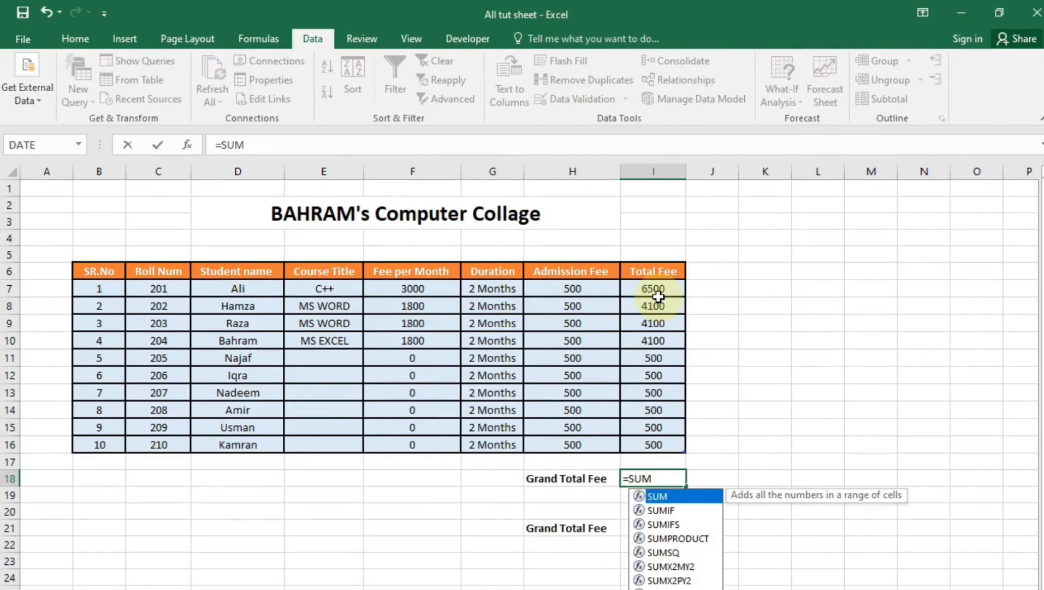
text(()
drag(659, 296, 684, 446)
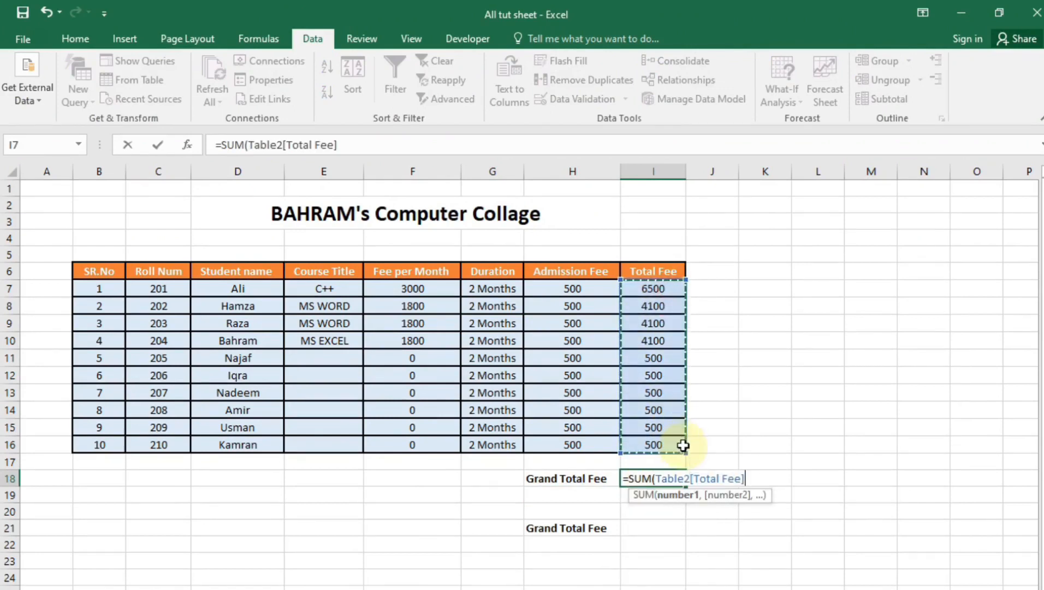
key(Return)
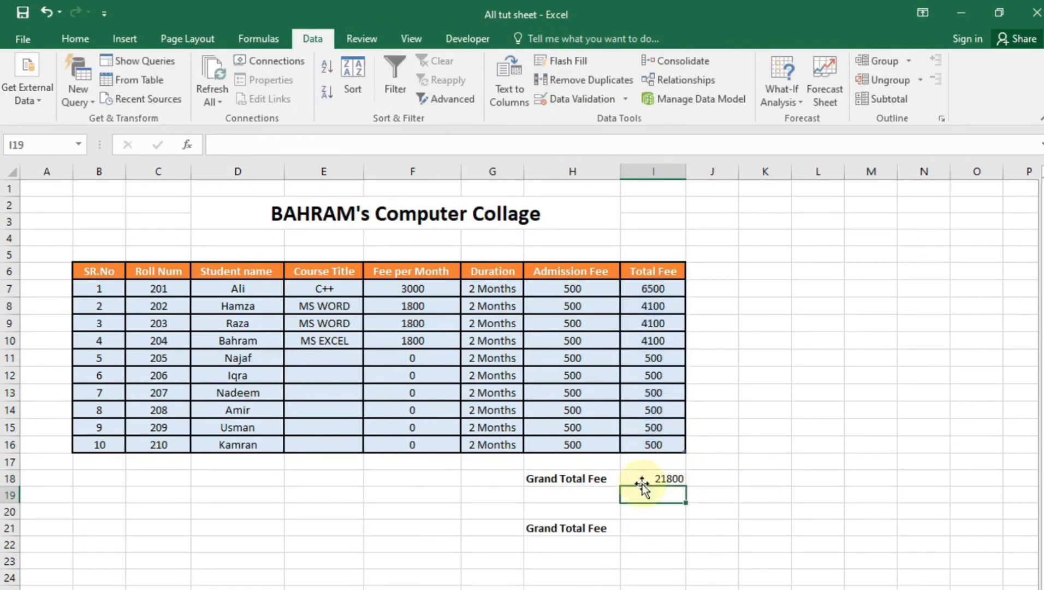
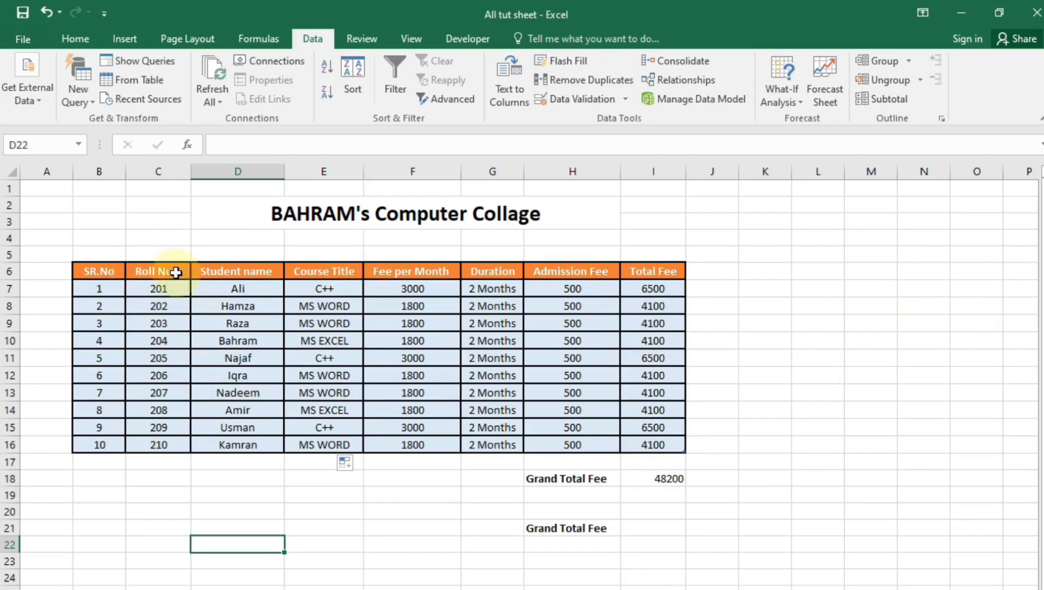
Insert a Course Title slicer for the student table and place it right of the table
click(307, 338)
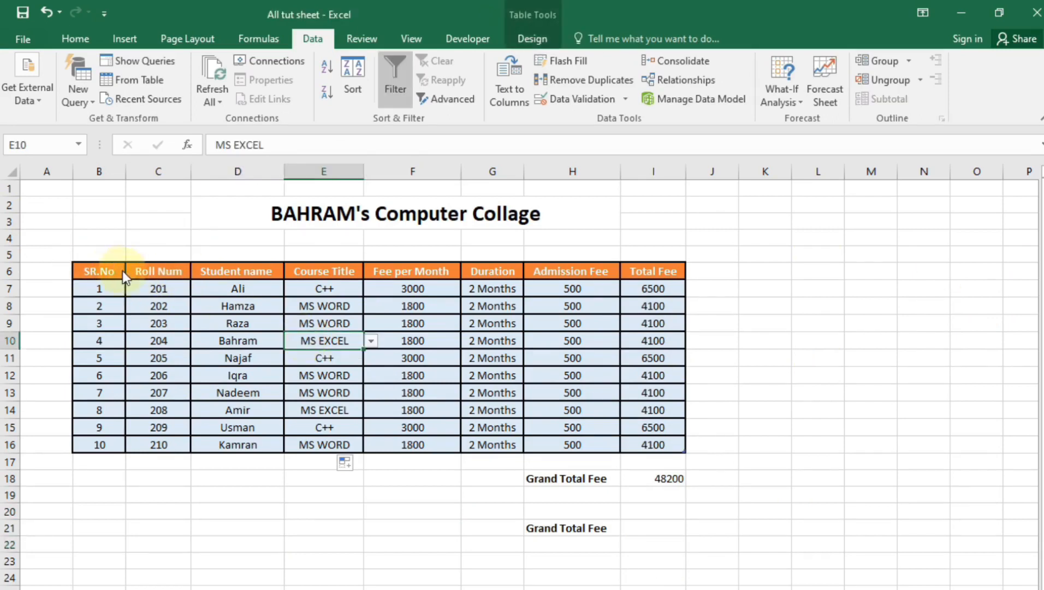
click(531, 42)
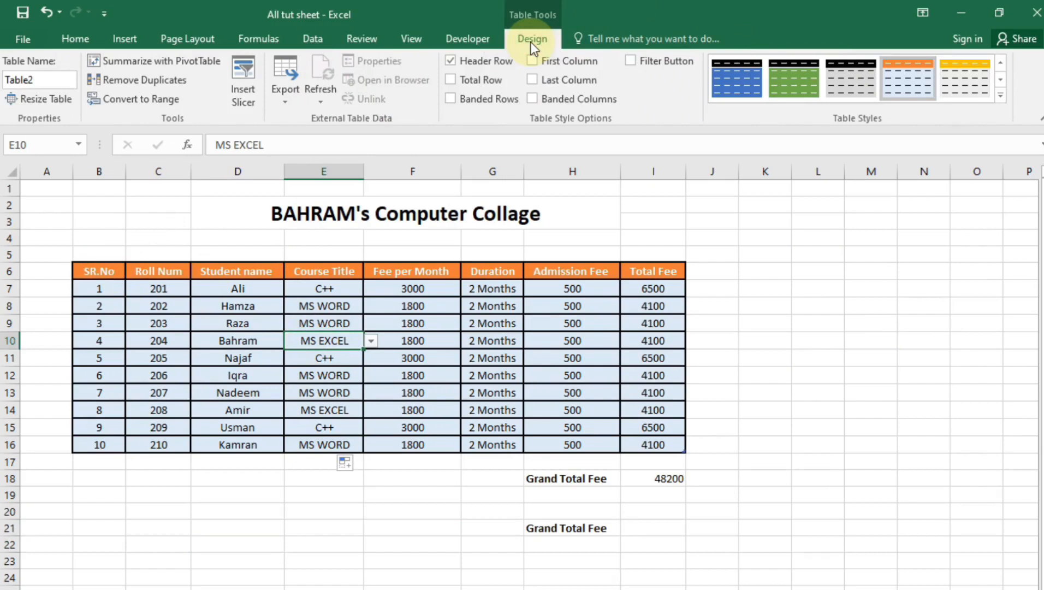
click(235, 80)
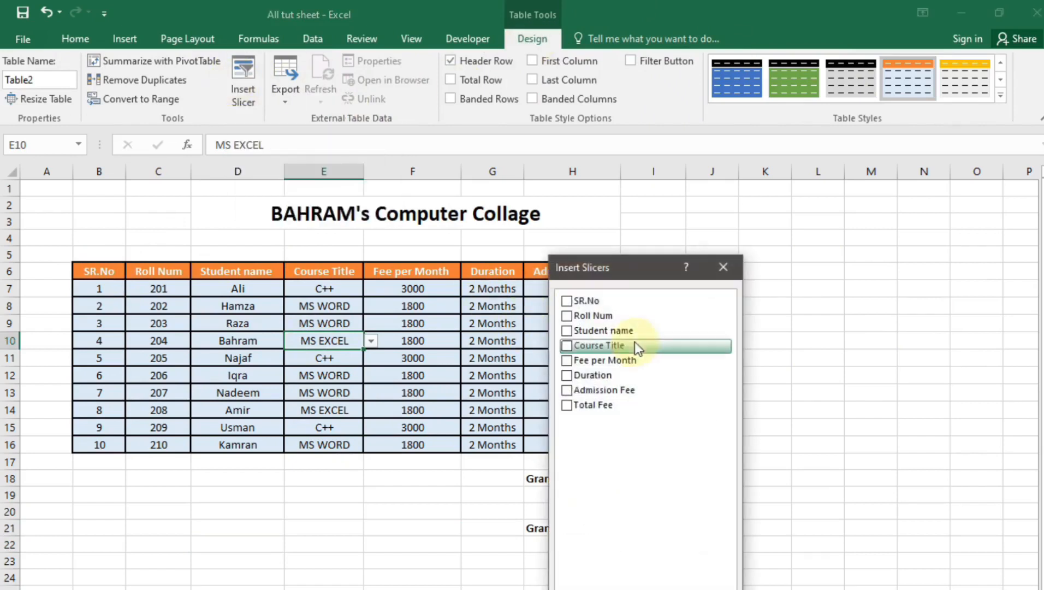
drag(592, 272, 660, 264)
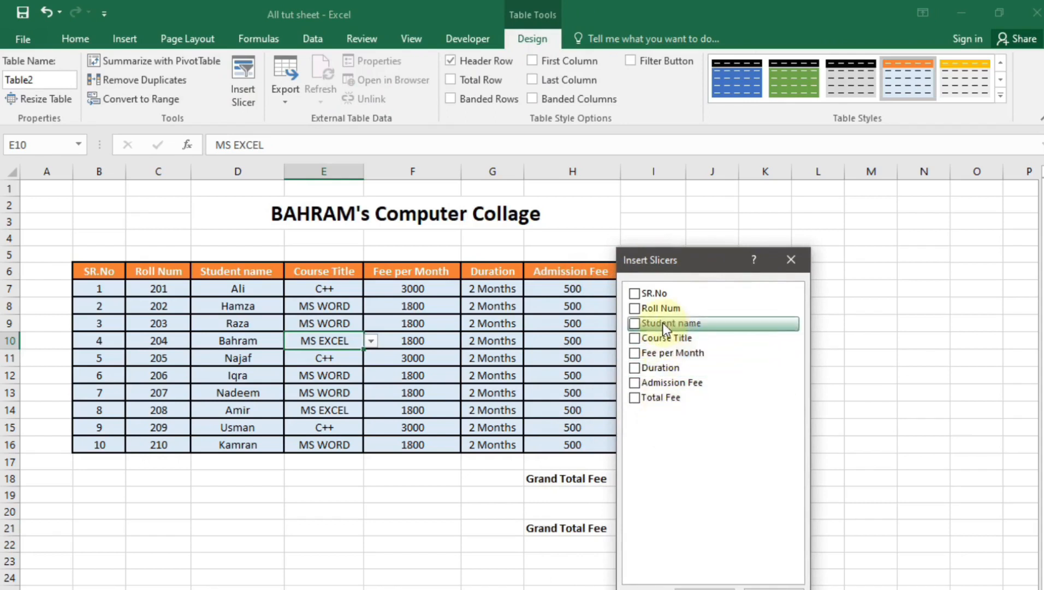
click(634, 338)
key(Return)
drag(516, 386, 758, 274)
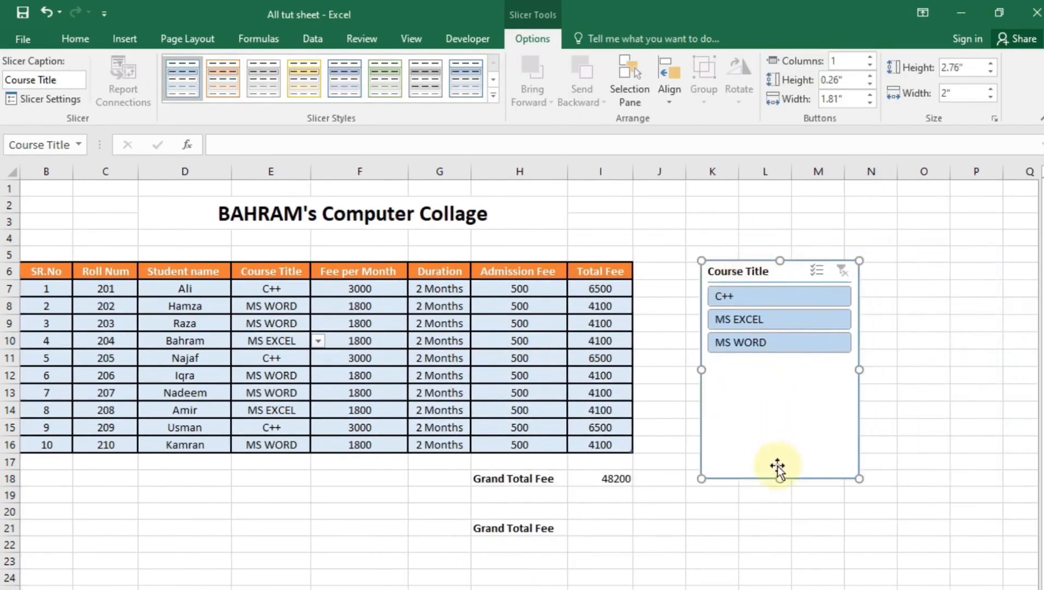
Shorten the slicer to fit its buttons, then filter by C++, MS EXCEL and MS WORD
drag(780, 479, 782, 379)
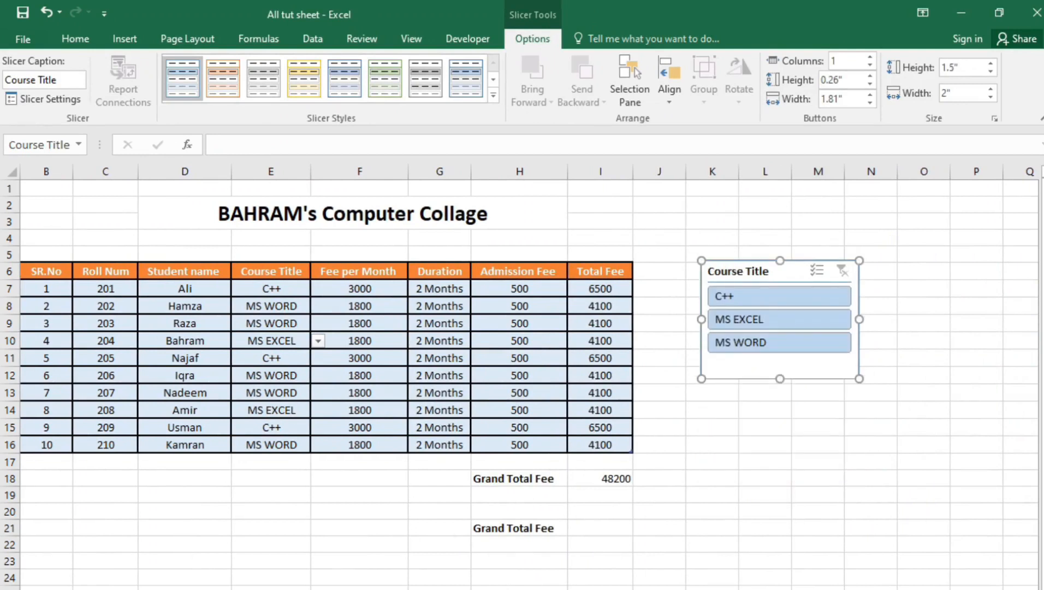
scroll(529, 385, left, 1)
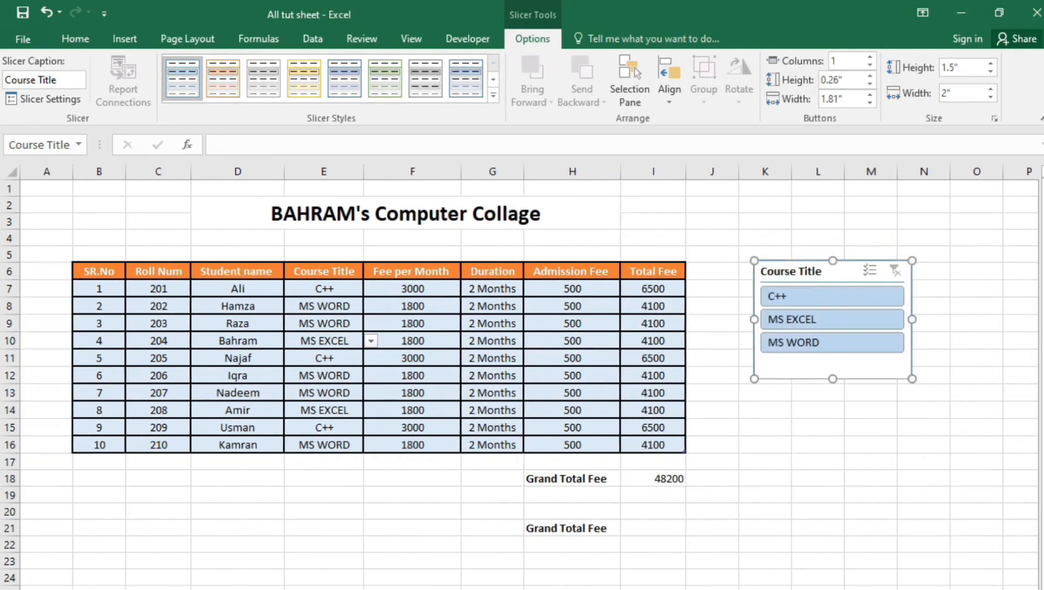
click(821, 299)
click(831, 317)
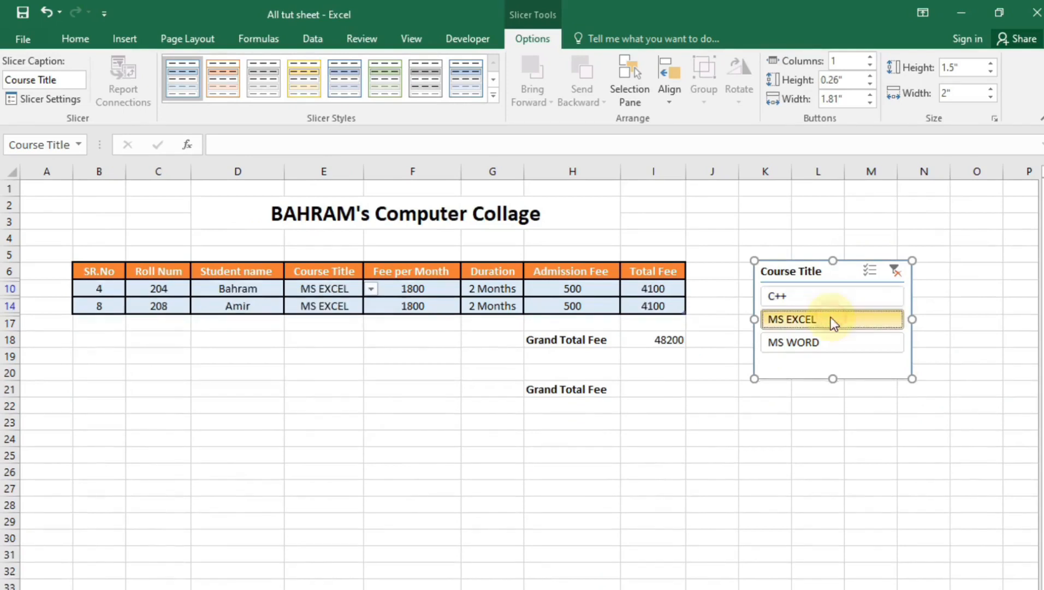
click(835, 341)
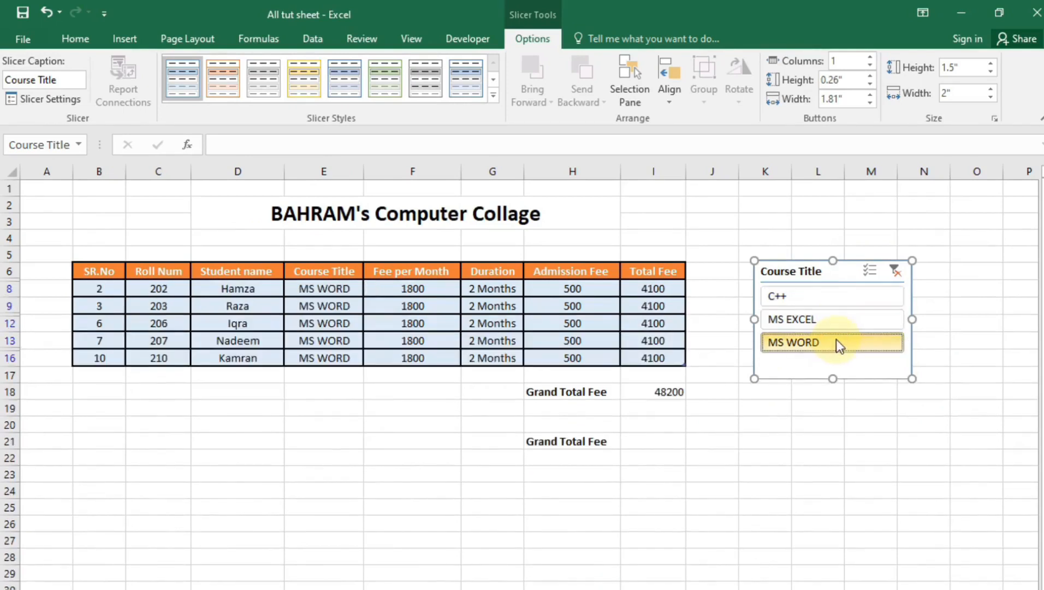
Clear the course filter, retry C++, then clear again so all ten students show
click(895, 278)
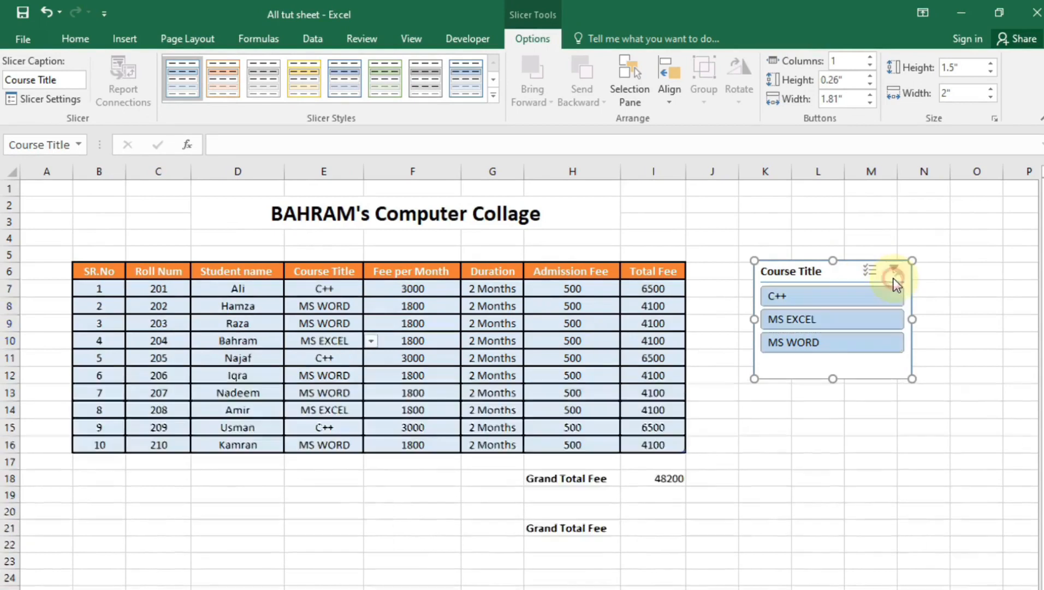
click(870, 292)
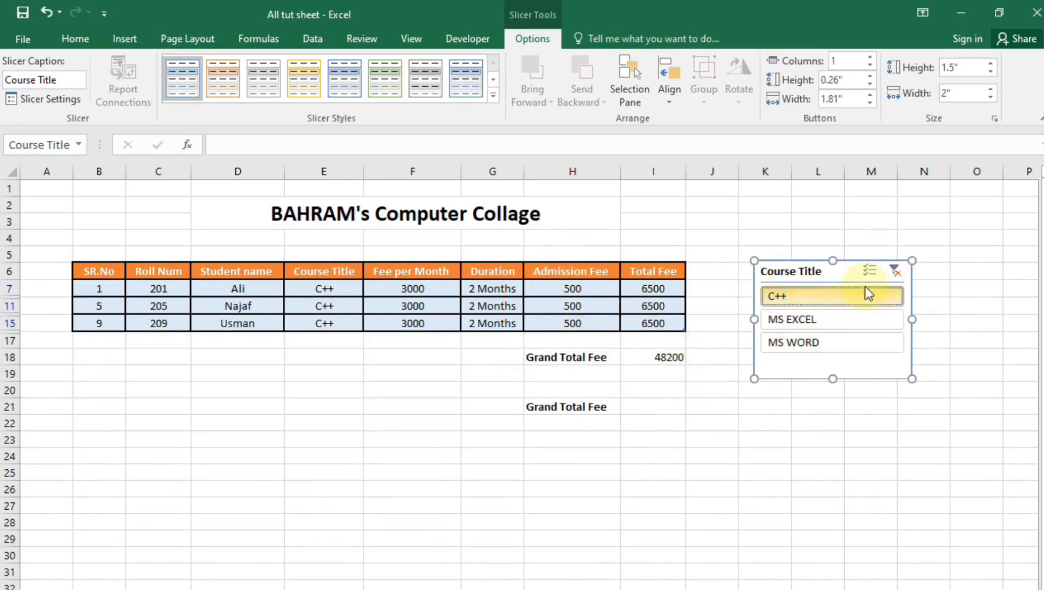
click(894, 270)
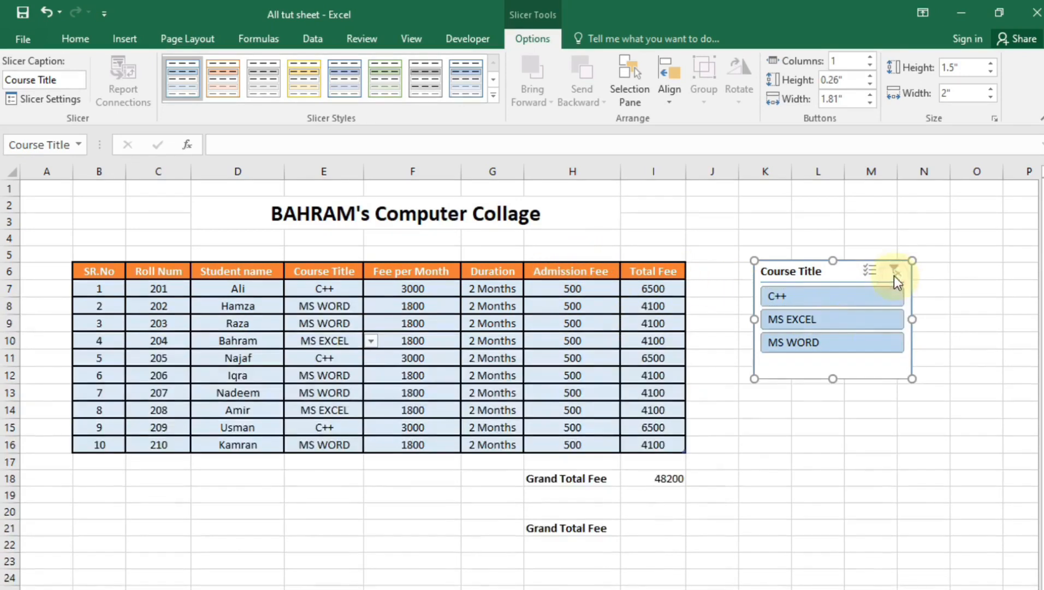
click(660, 535)
Enter =SUBTOTAL(9, I7:I16) in I21 to total only the visible Total Fee values
text(=)
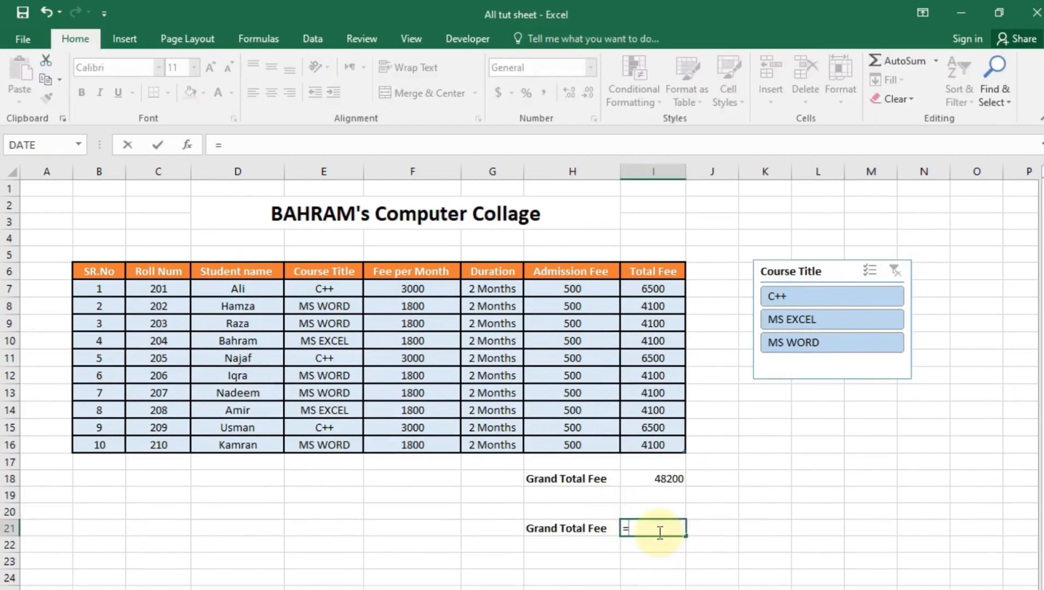
text(SUBT)
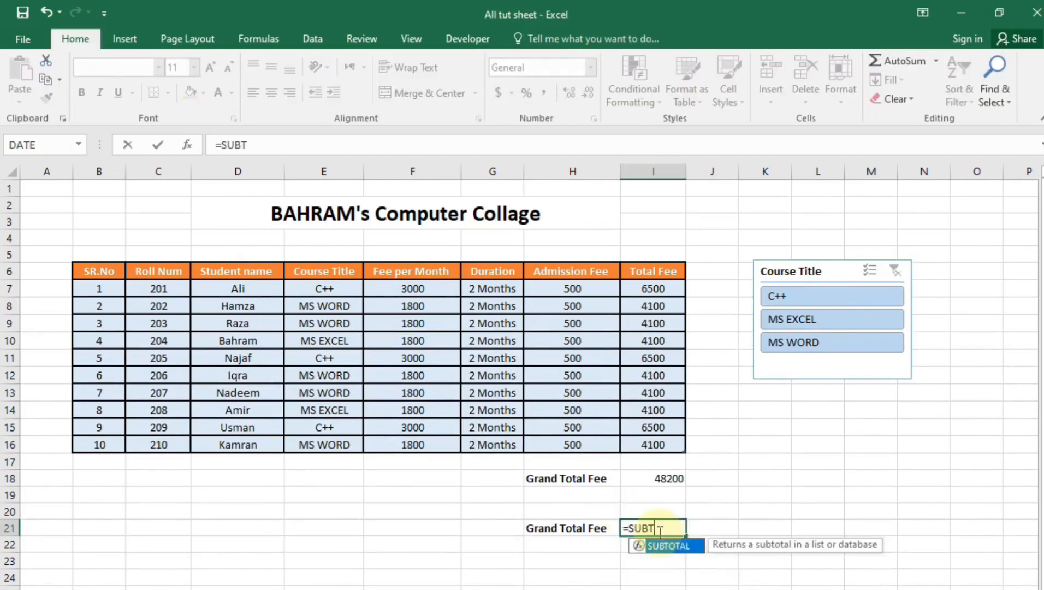
text(OTAO)
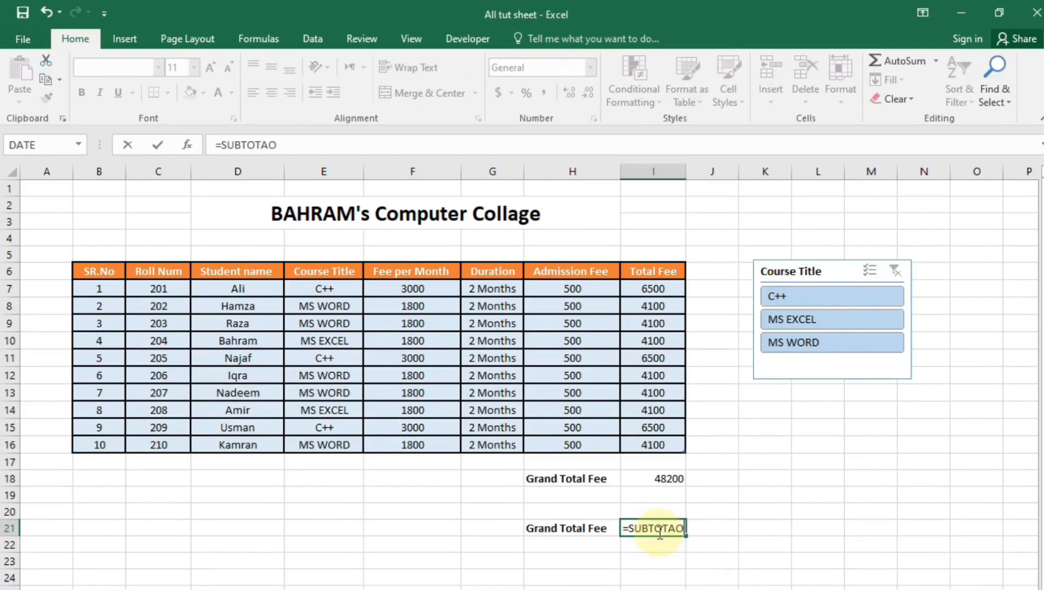
key(BackSpace)
text(L()
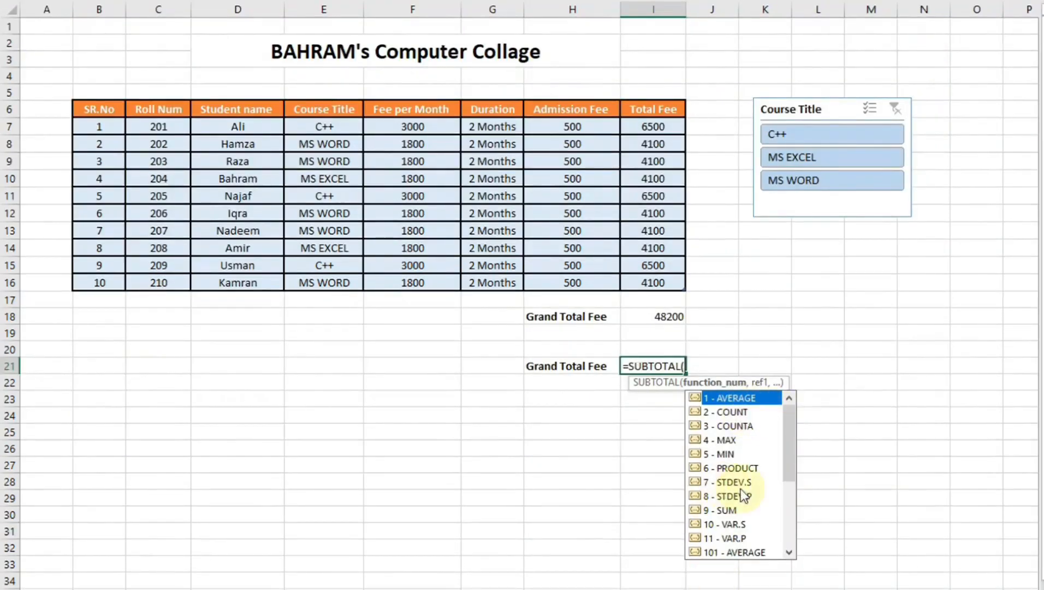
drag(790, 460, 782, 548)
drag(790, 532, 804, 452)
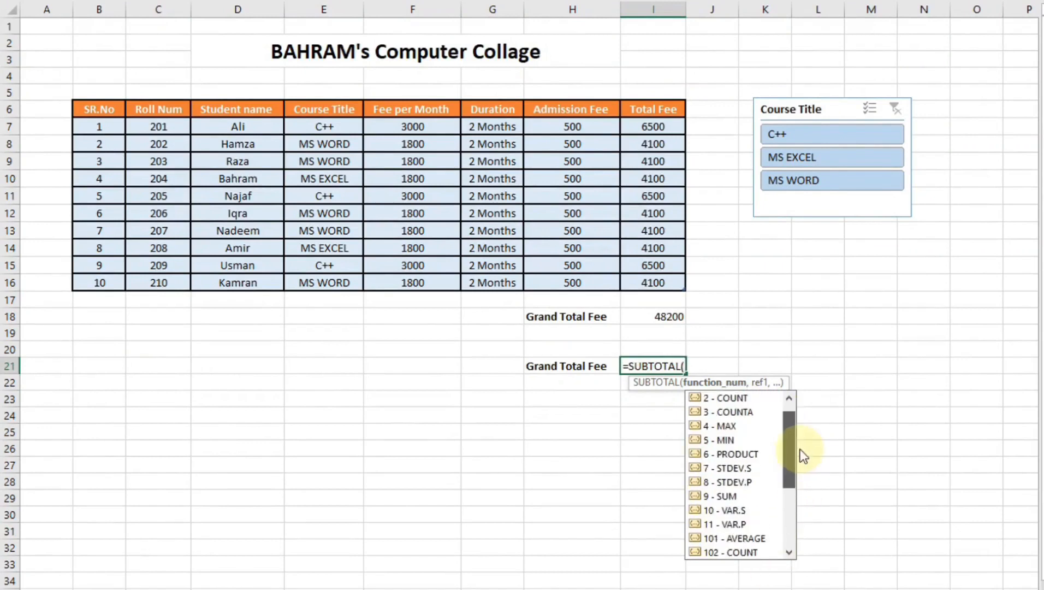
click(731, 497)
double_click(731, 497)
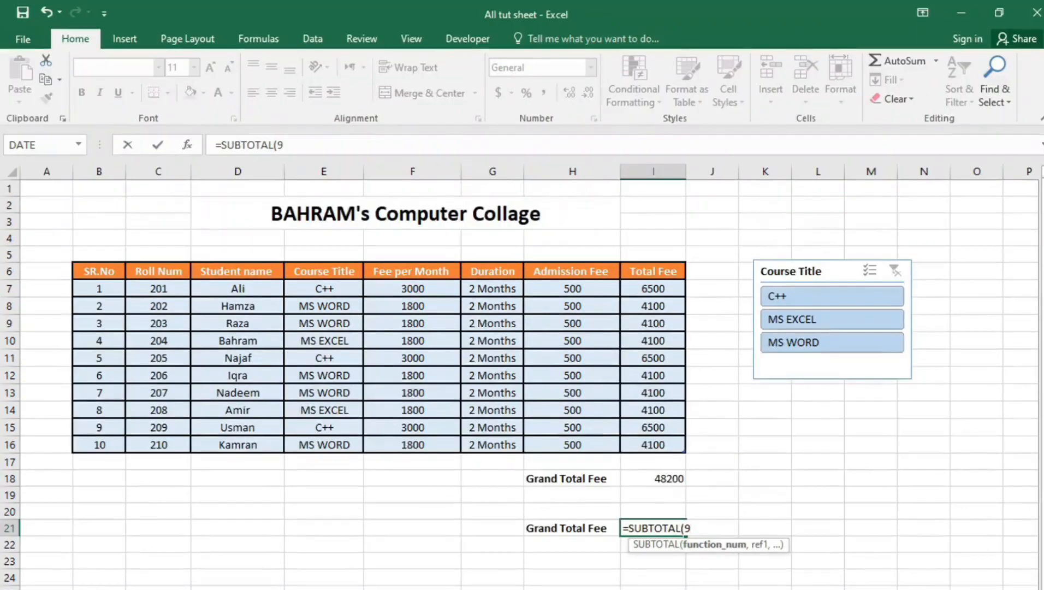
text(,)
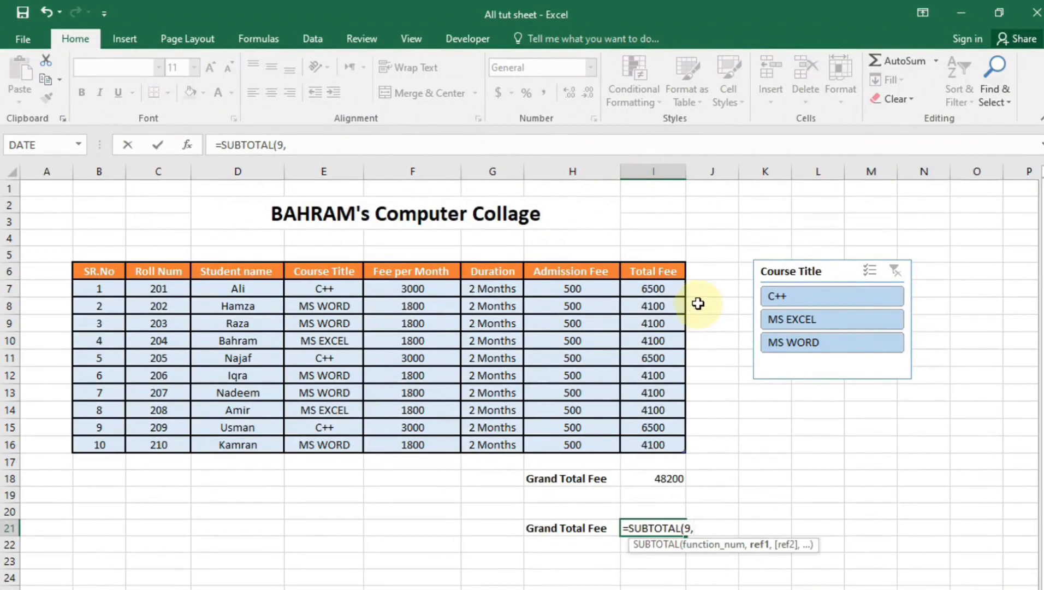
mouse_move(672, 285)
mouse_down()
mouse_move(671, 397)
mouse_move(655, 442)
mouse_up()
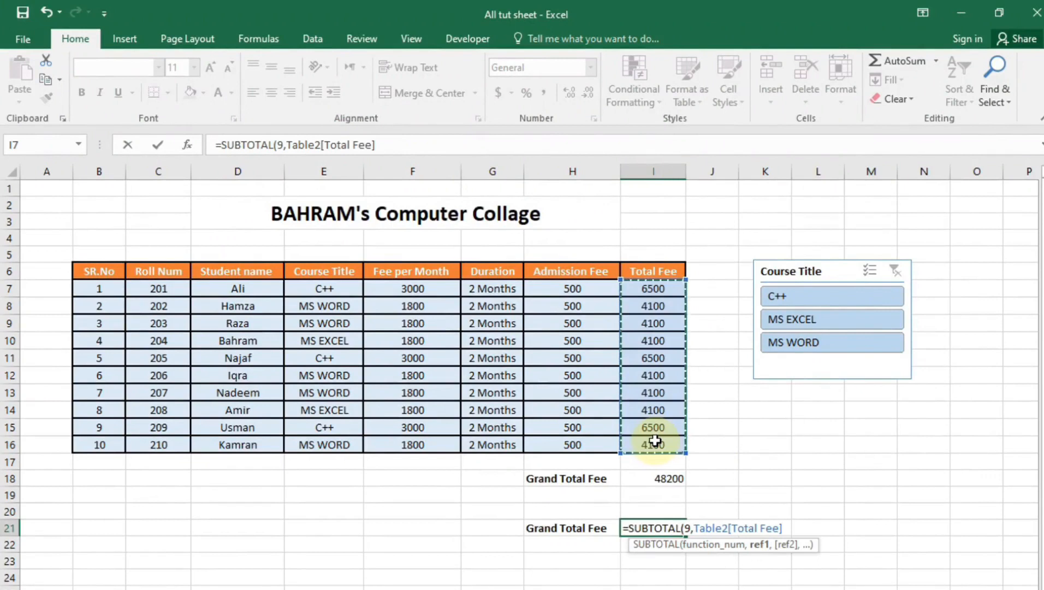
key(Return)
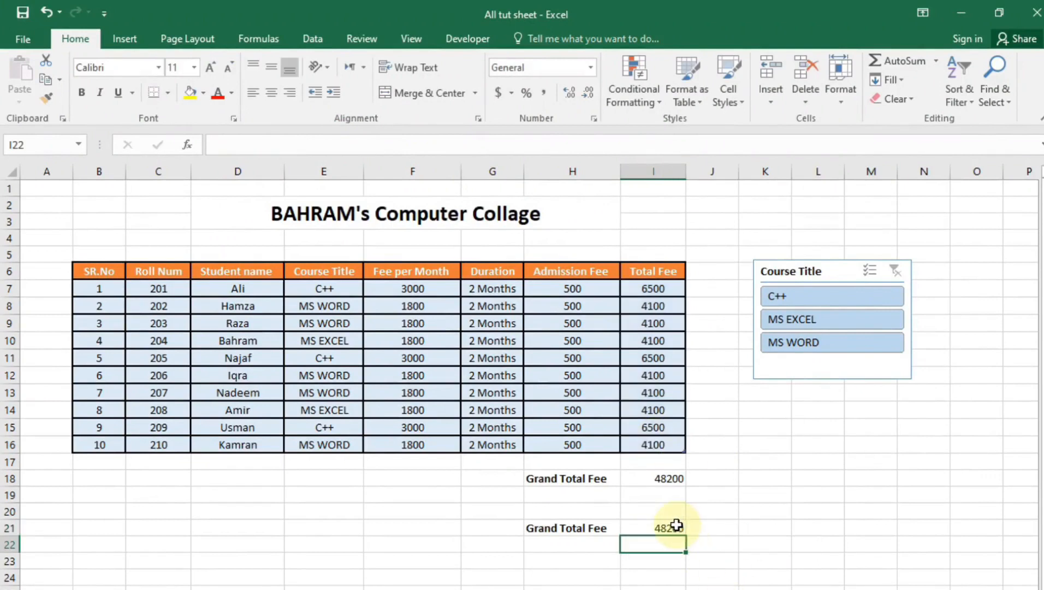
click(795, 325)
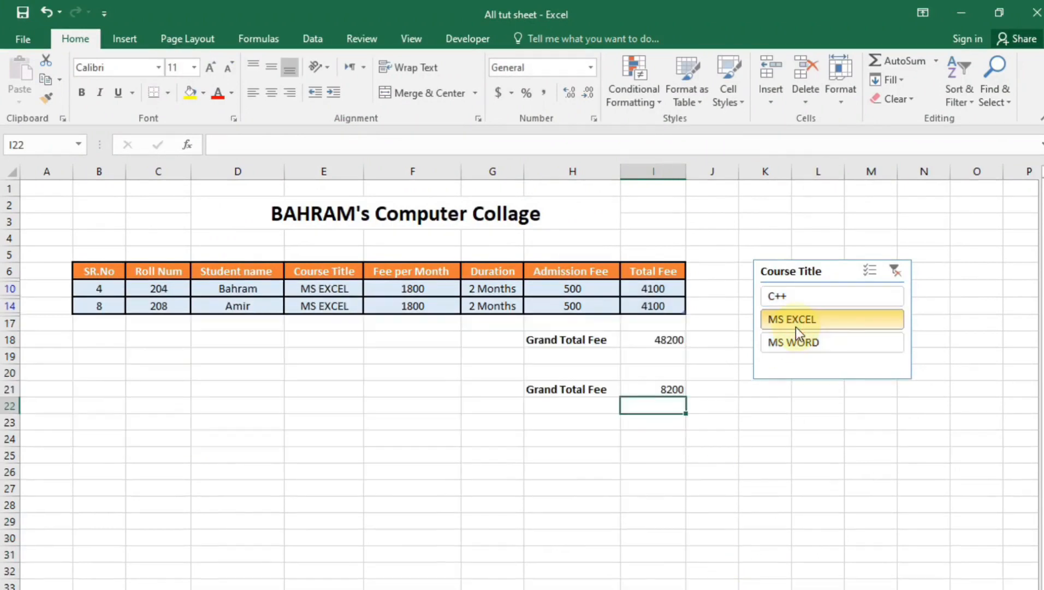
click(780, 300)
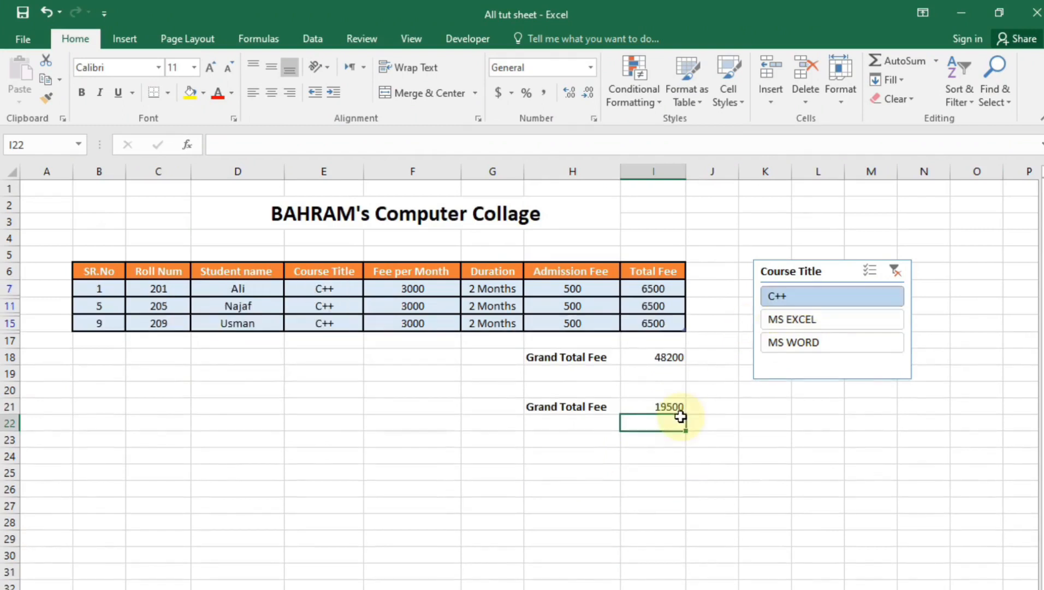
click(806, 344)
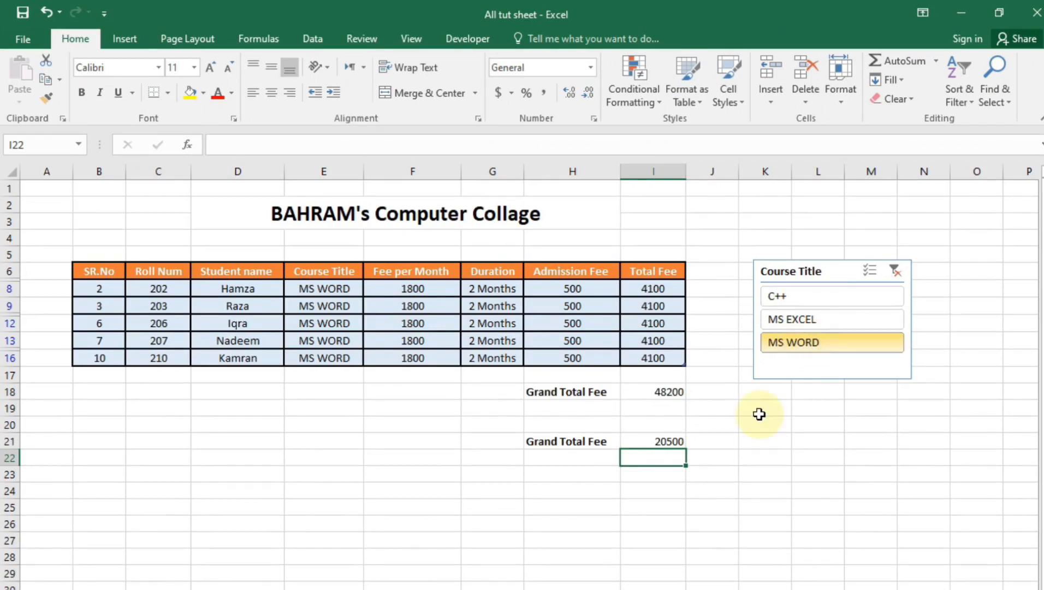
ctrl+click(810, 326)
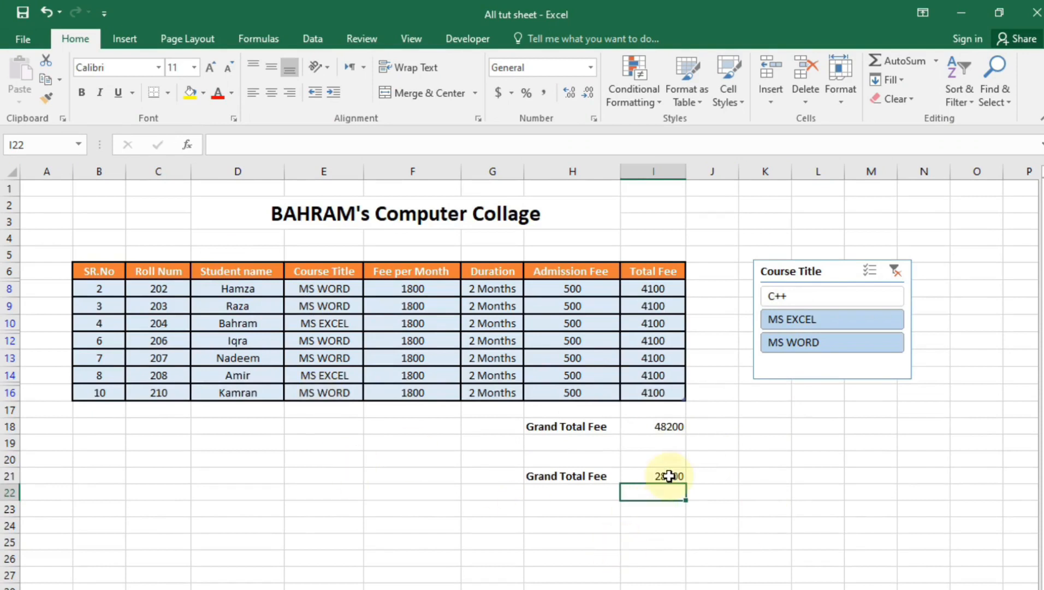
ctrl+click(904, 296)
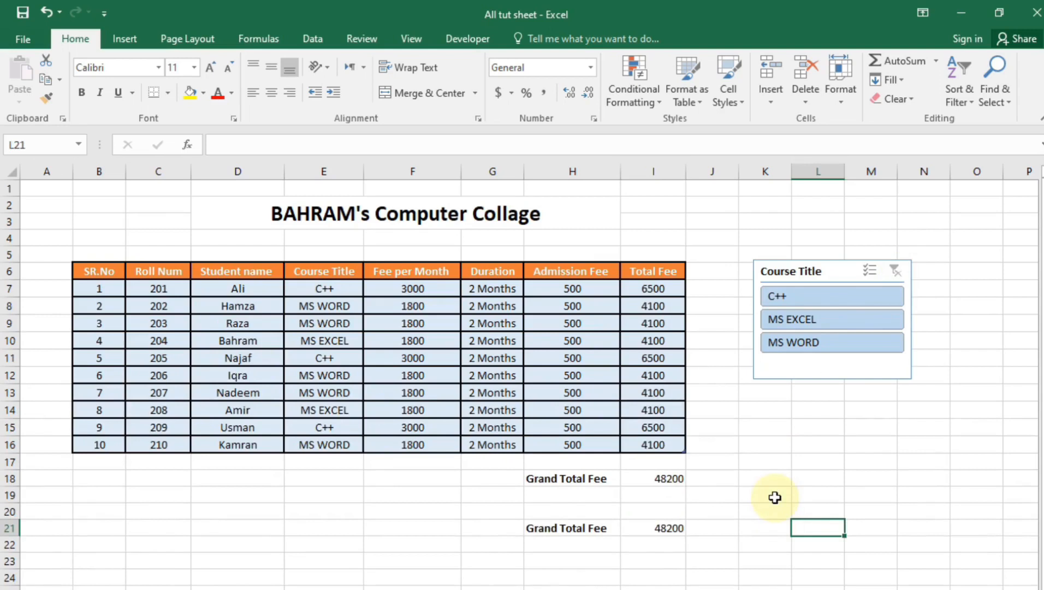
Convert the student table to a normal range from Table Tools Design
click(411, 360)
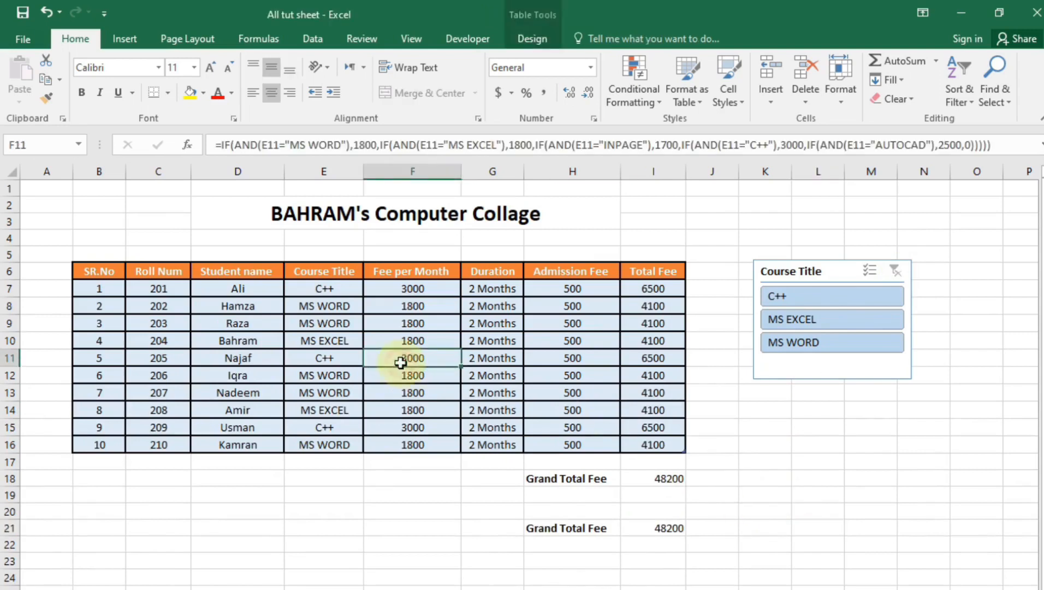
click(524, 37)
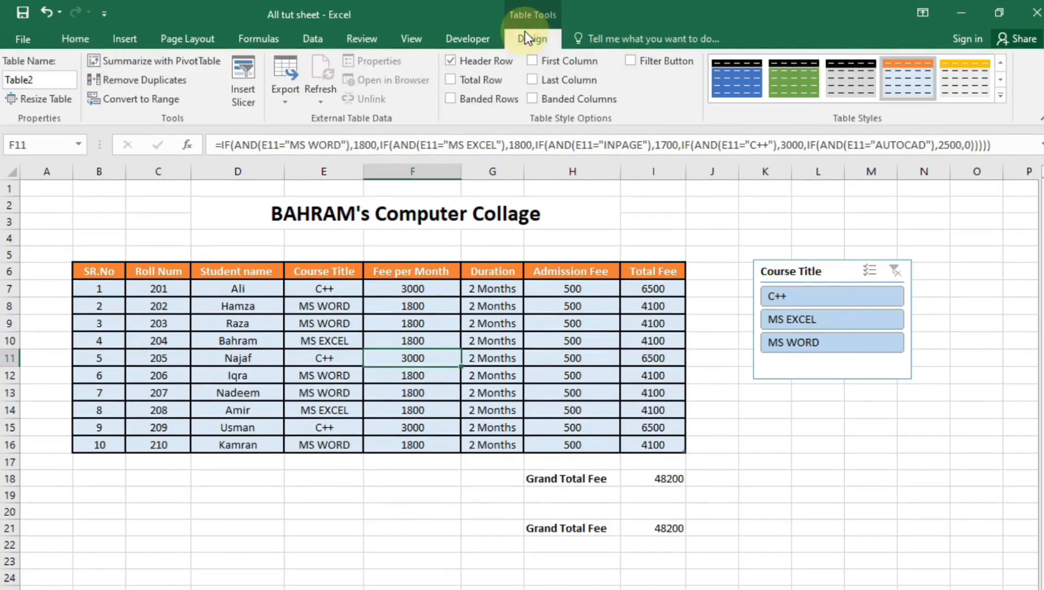
click(161, 97)
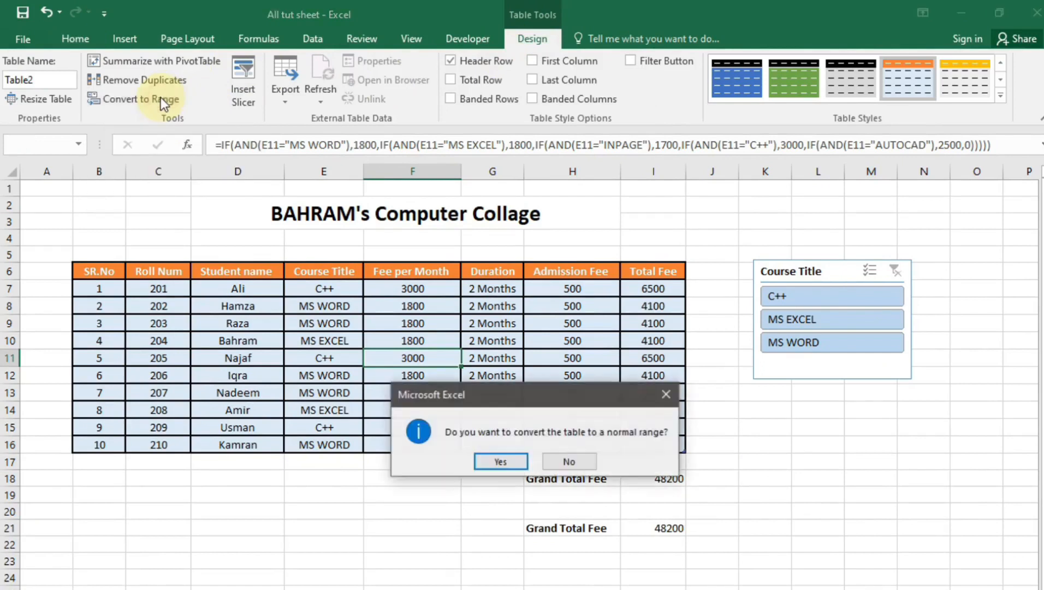
click(526, 461)
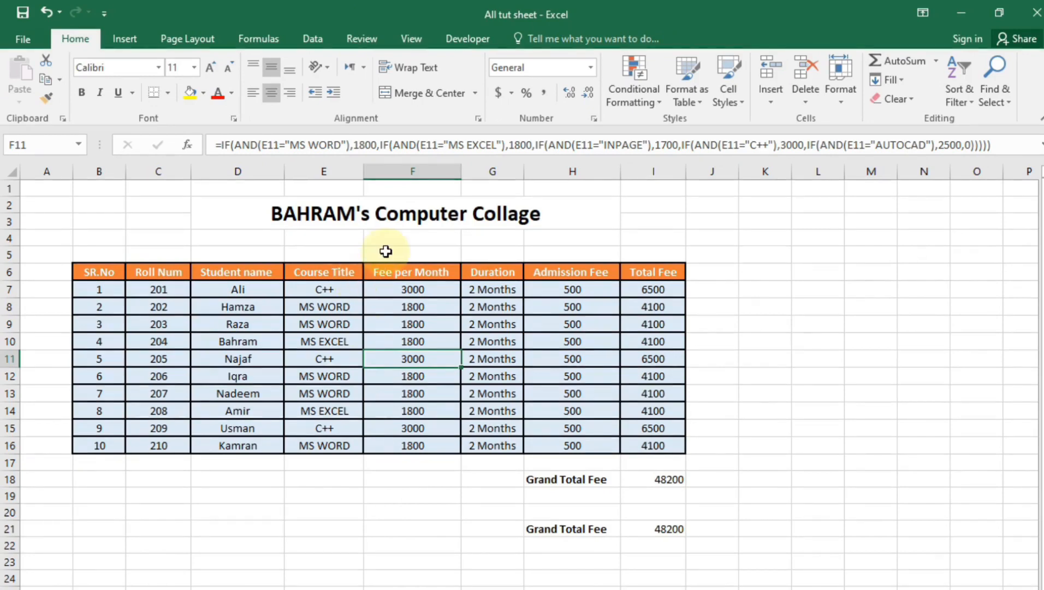
Merge M6:M17 into one cell and type the person's name into it
click(378, 221)
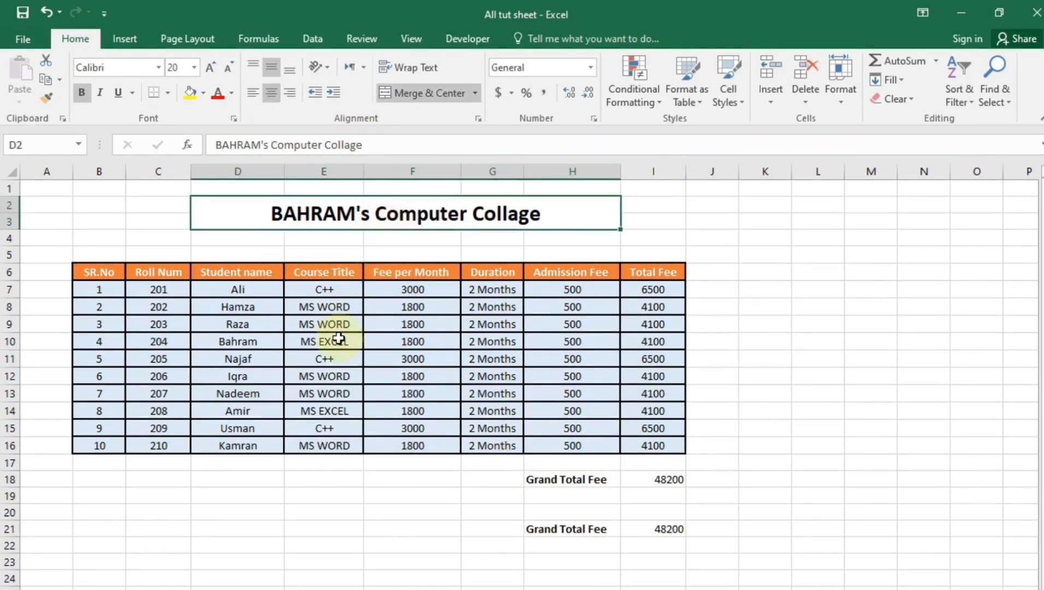
drag(872, 271, 866, 464)
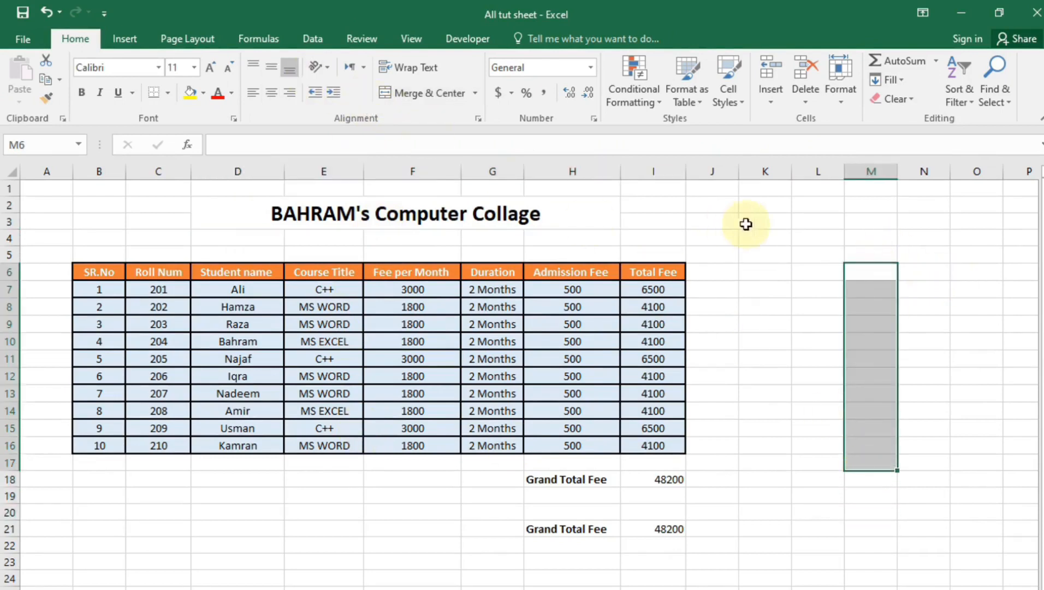
click(415, 94)
double_click(890, 335)
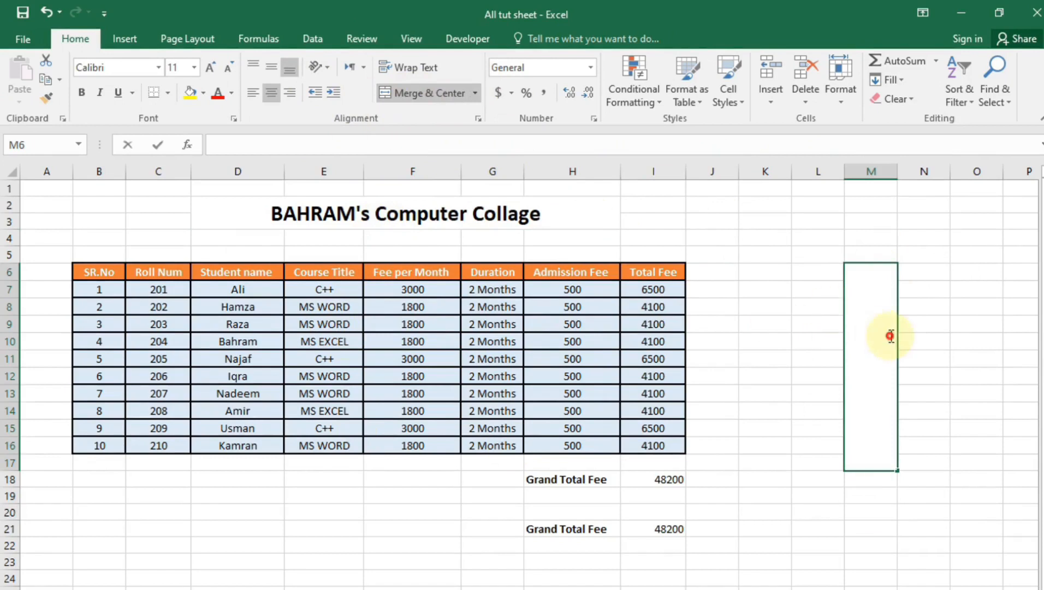
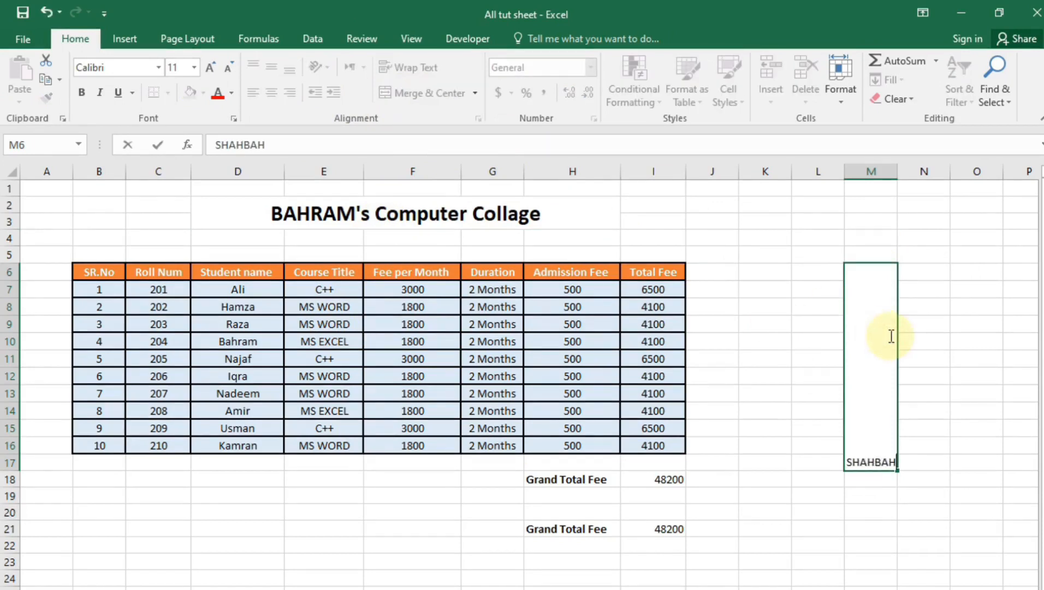
click(905, 549)
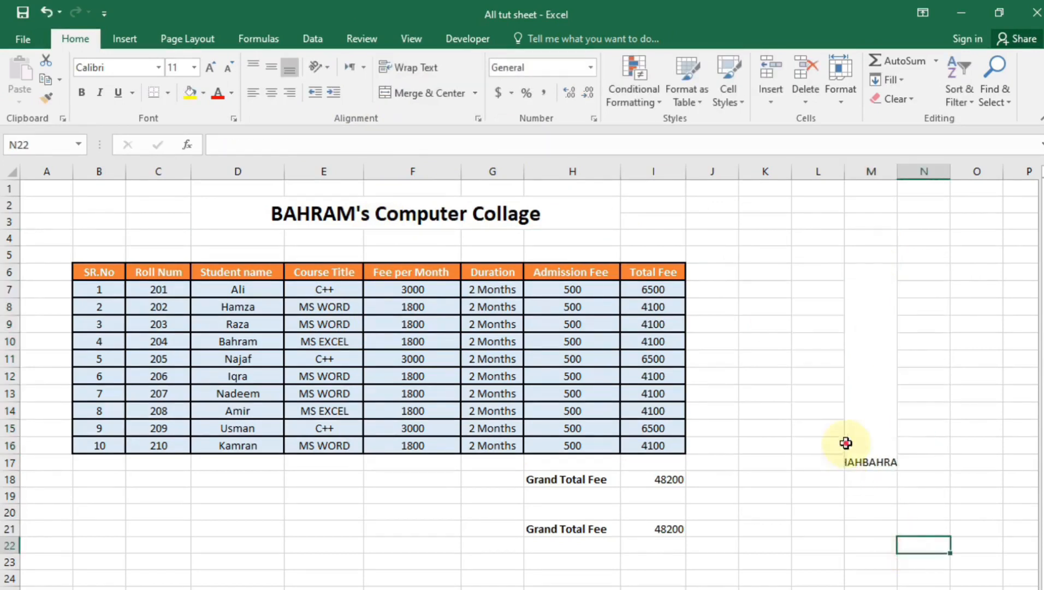
Give the merged name cell Vertical Text orientation and Middle Align
click(847, 442)
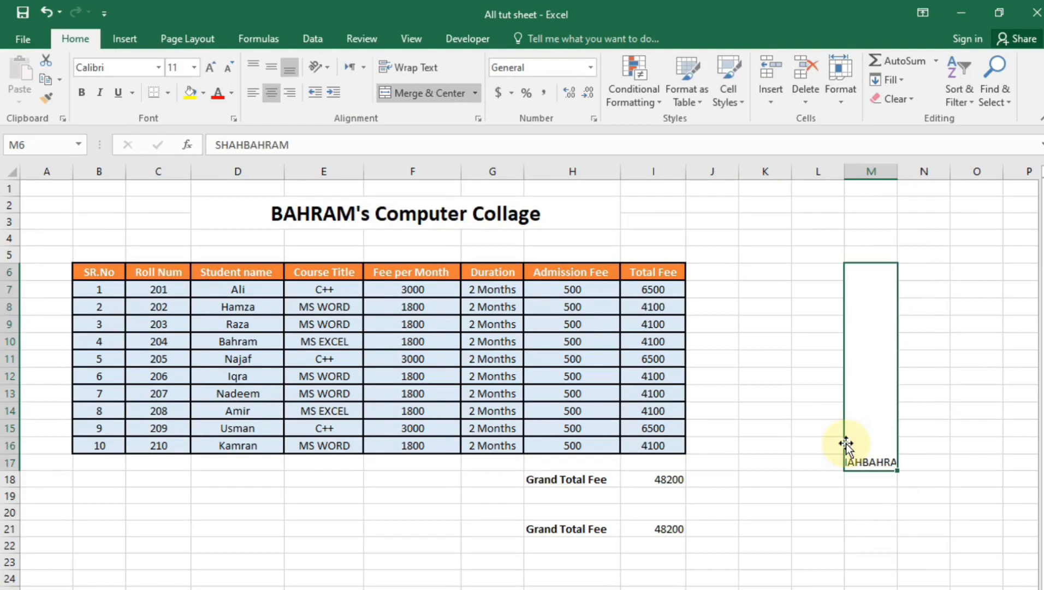
click(328, 68)
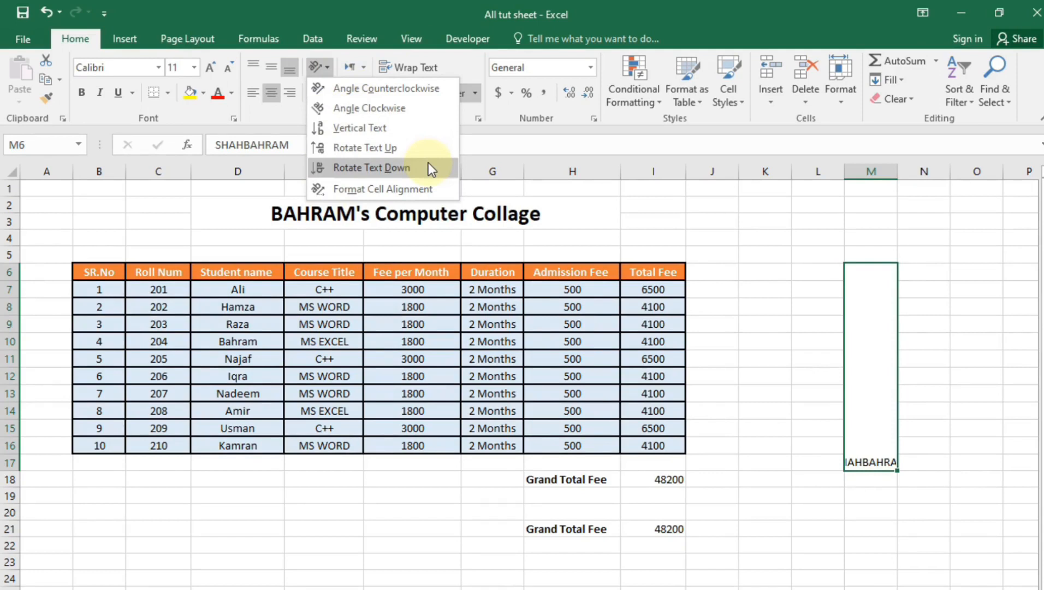
click(394, 134)
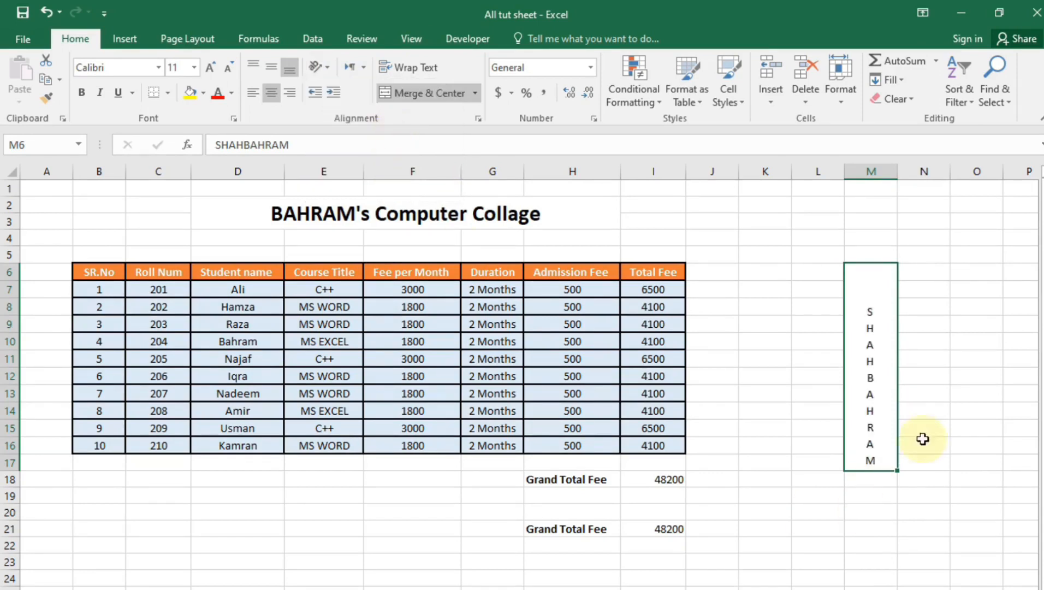
click(271, 67)
click(764, 589)
click(892, 435)
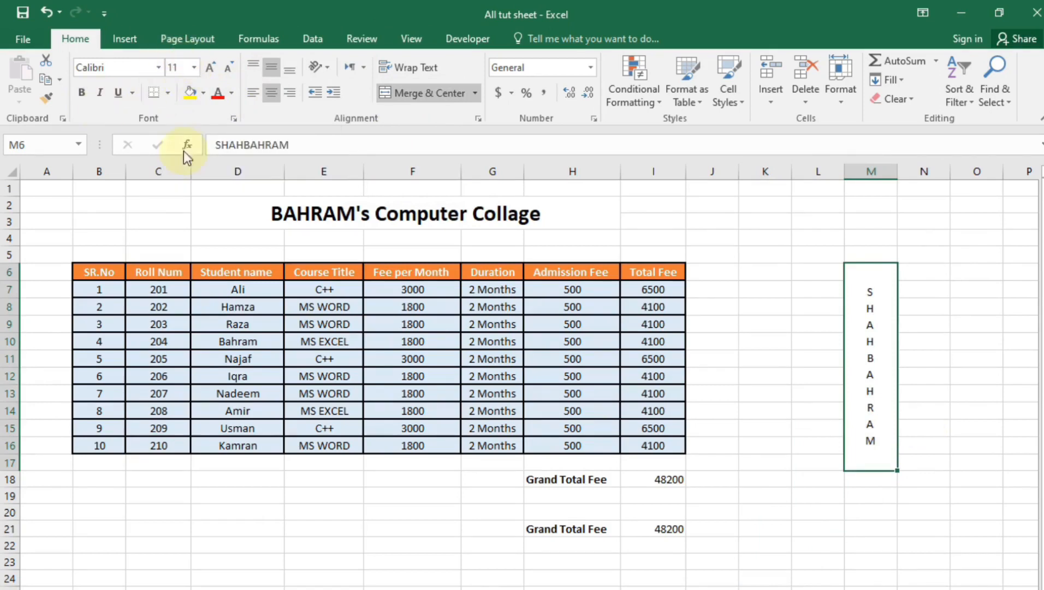
click(321, 325)
click(338, 307)
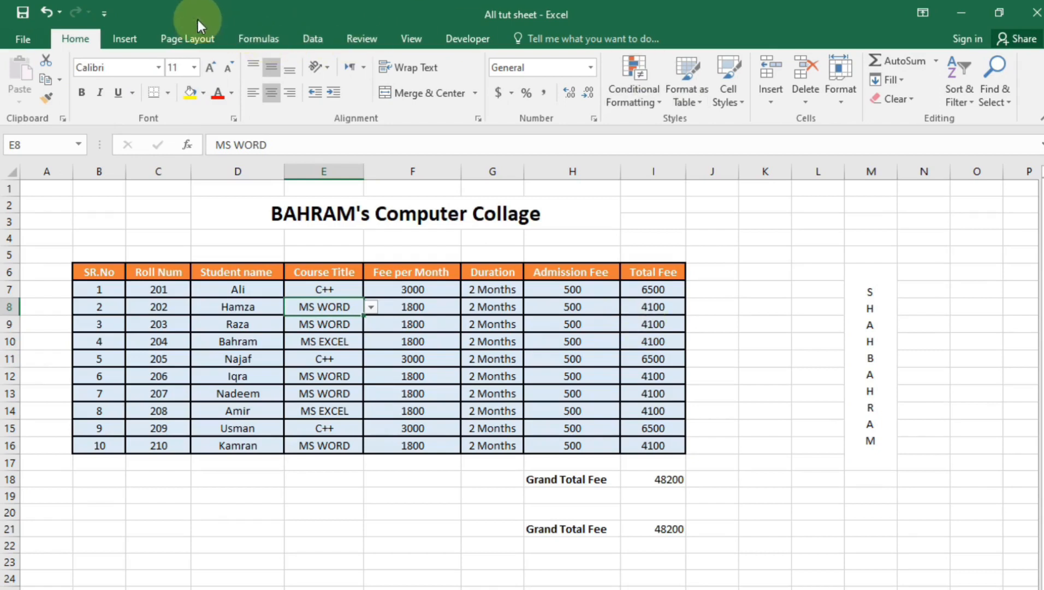
Browse the Page Layout themes without changing them, then toggle gridlines off and on
click(187, 38)
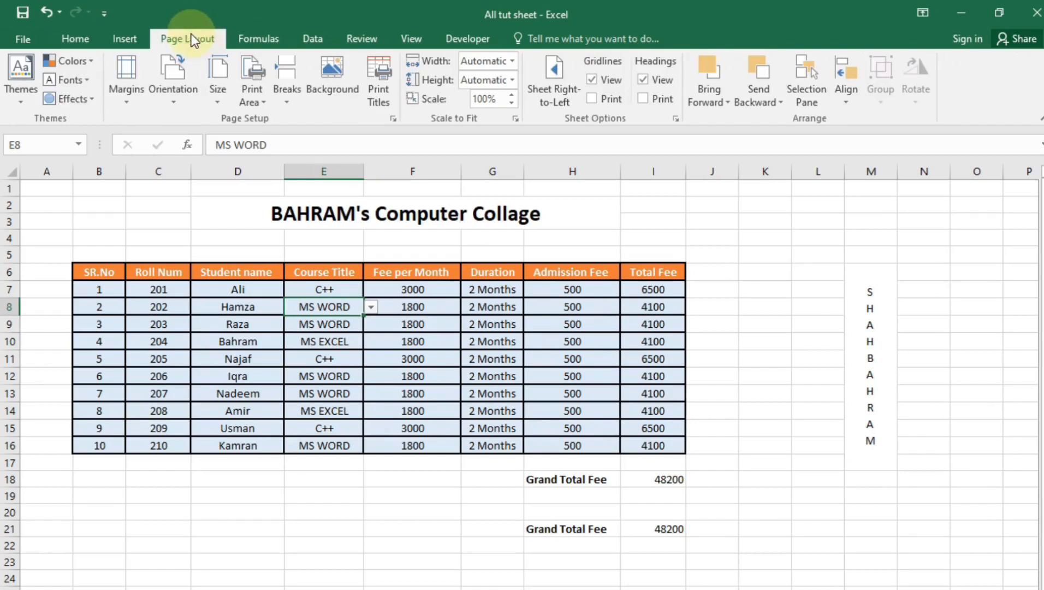
click(16, 101)
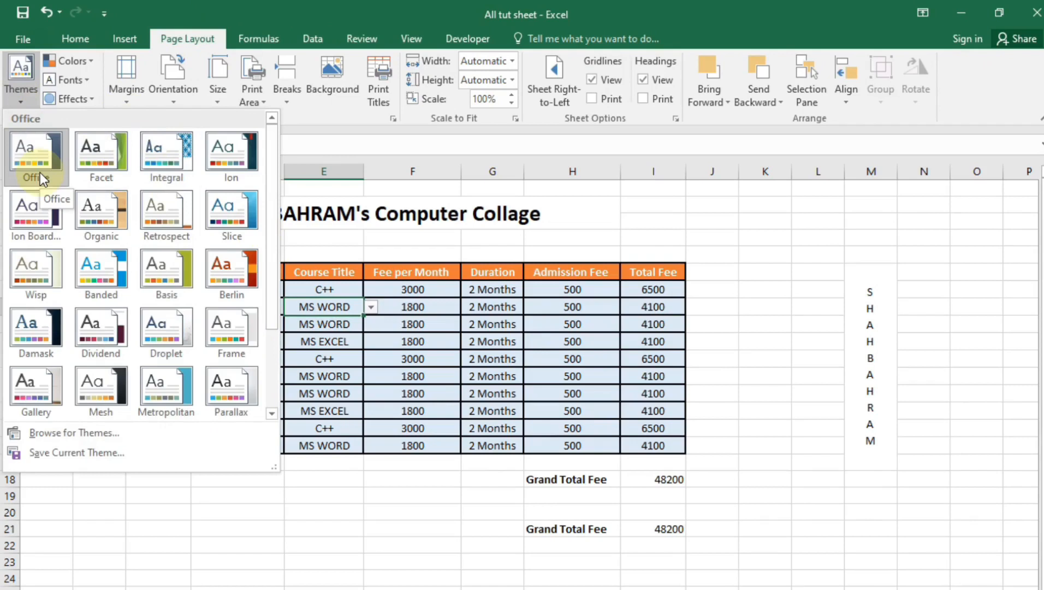
click(732, 2)
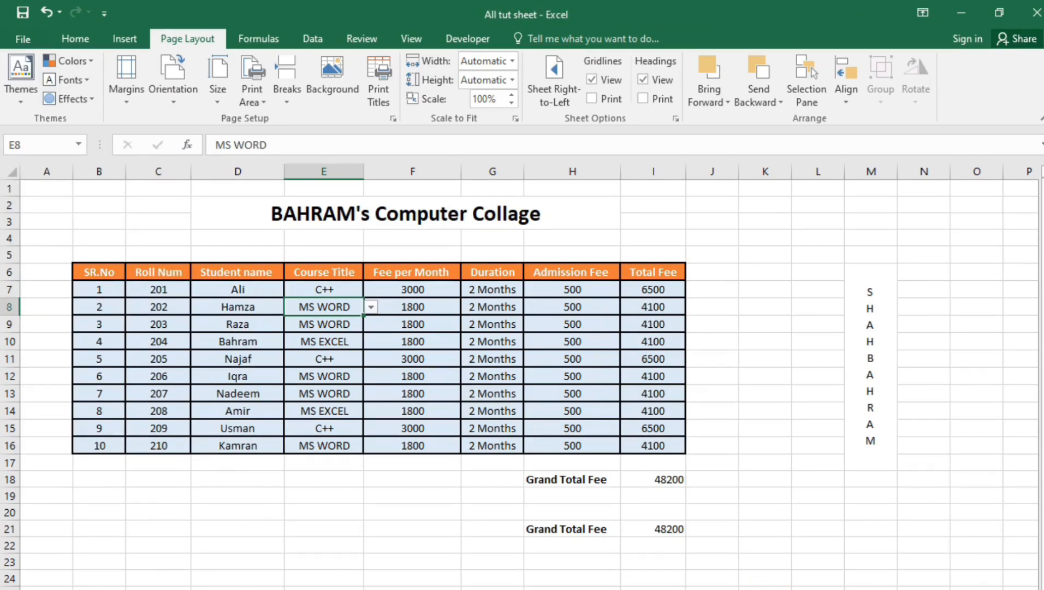
click(592, 81)
click(593, 79)
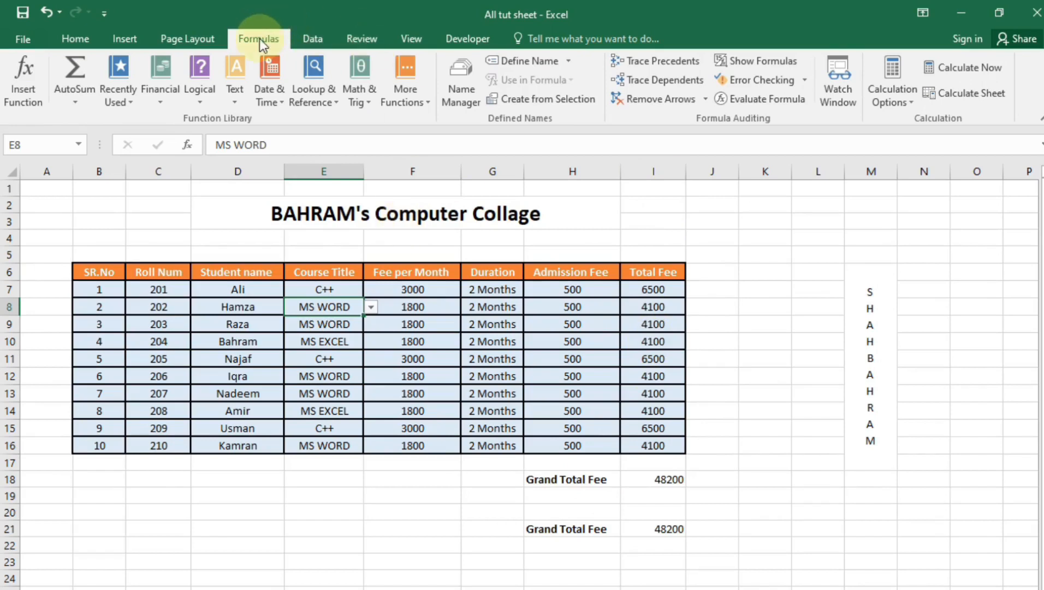
click(774, 62)
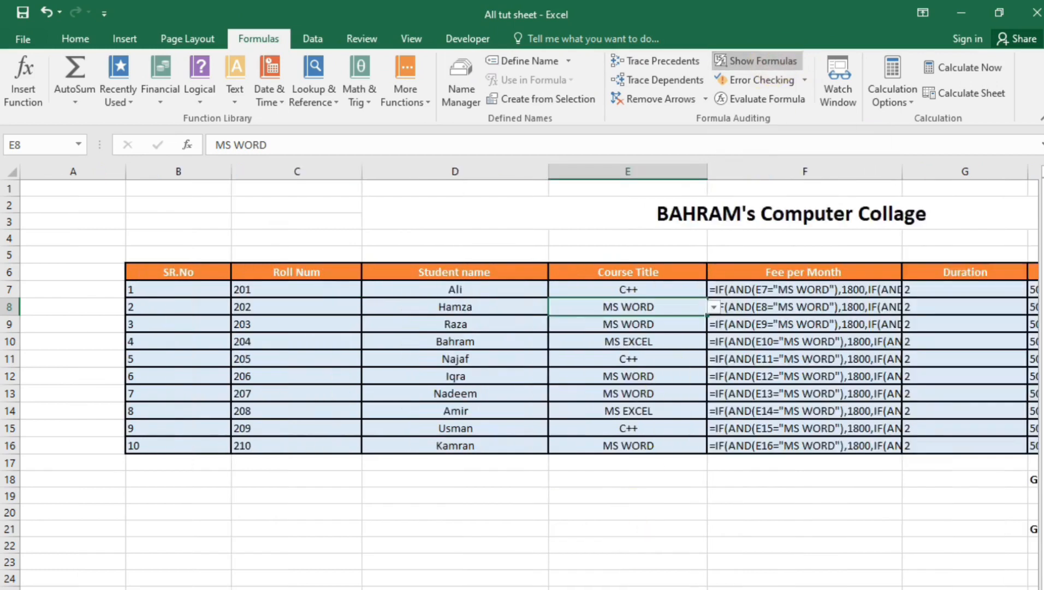
scroll(456, 356, right, 3)
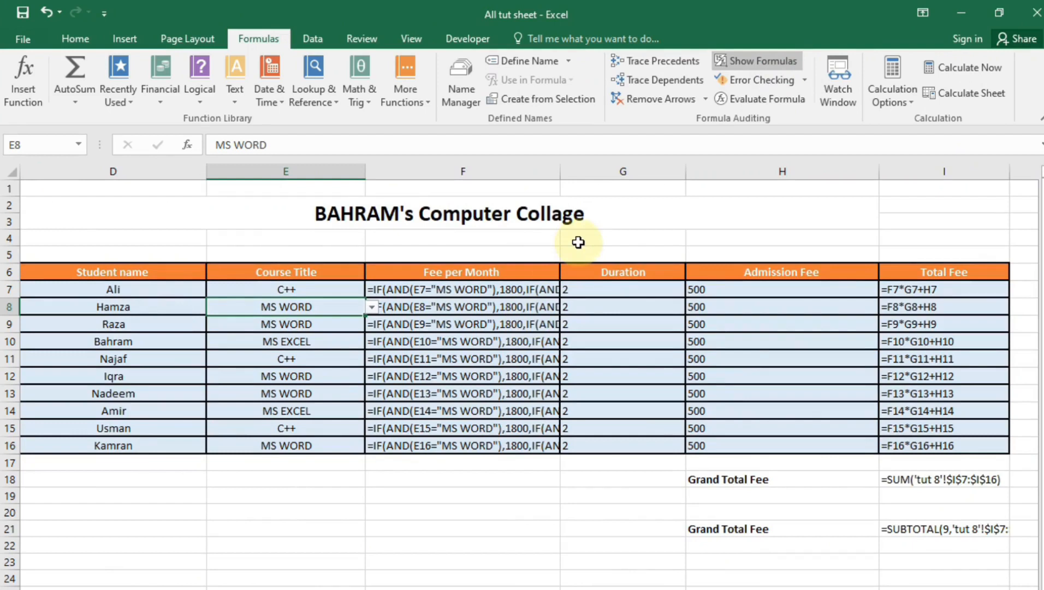
click(743, 59)
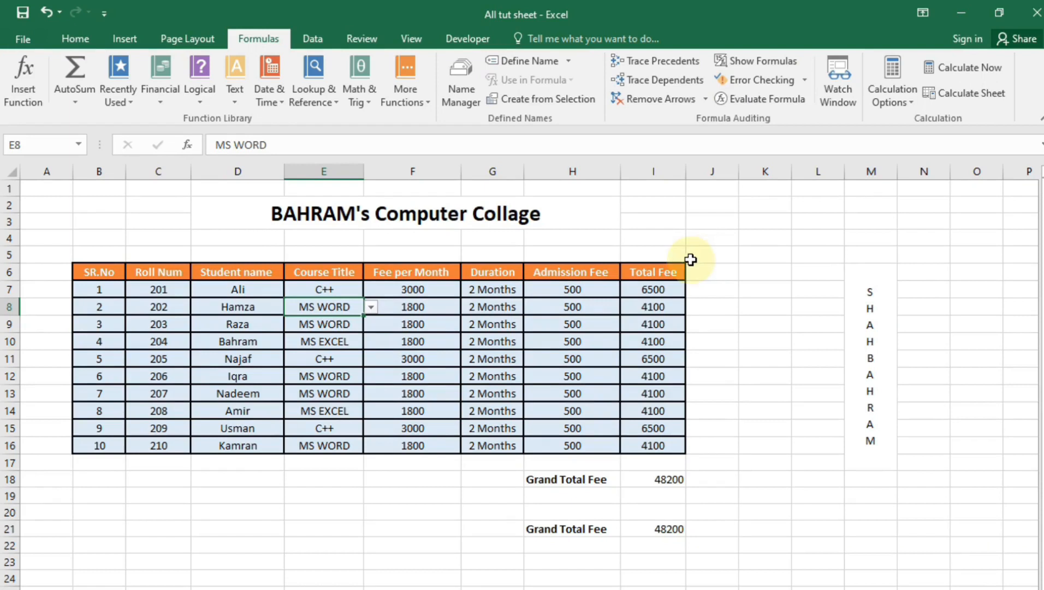
click(345, 47)
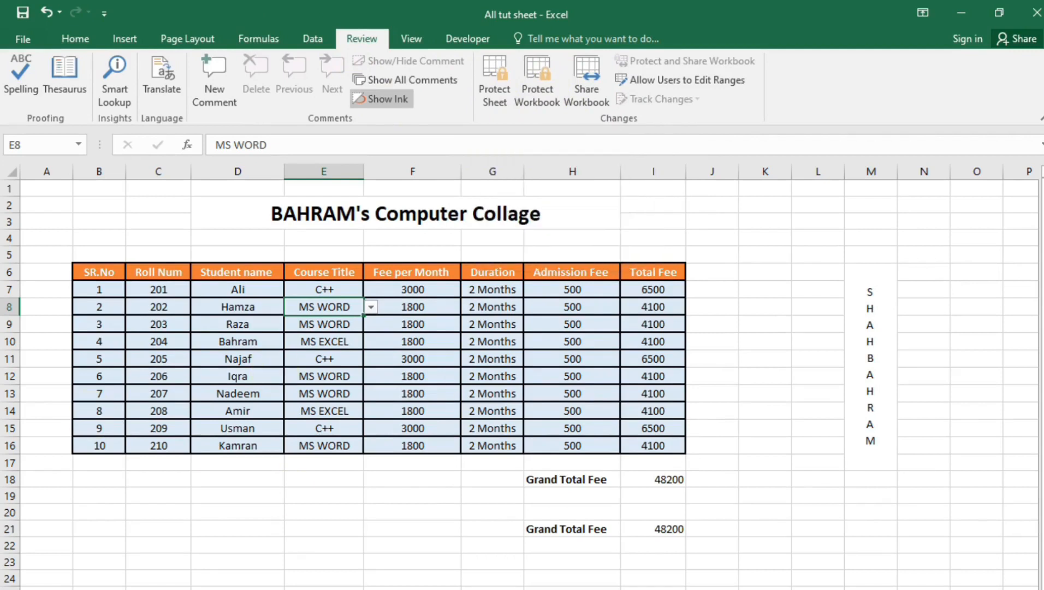
click(494, 82)
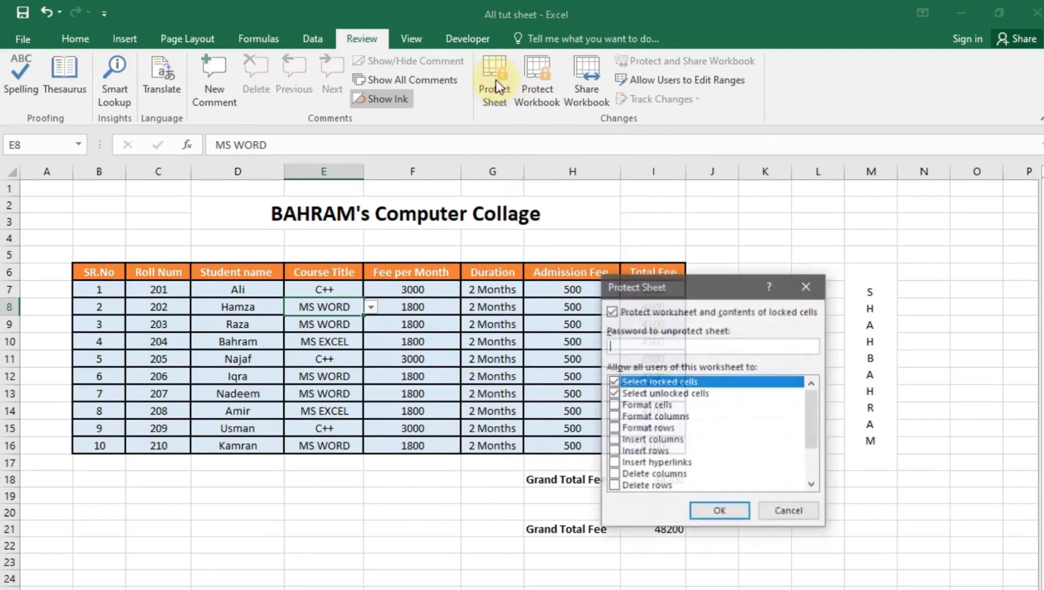
click(633, 350)
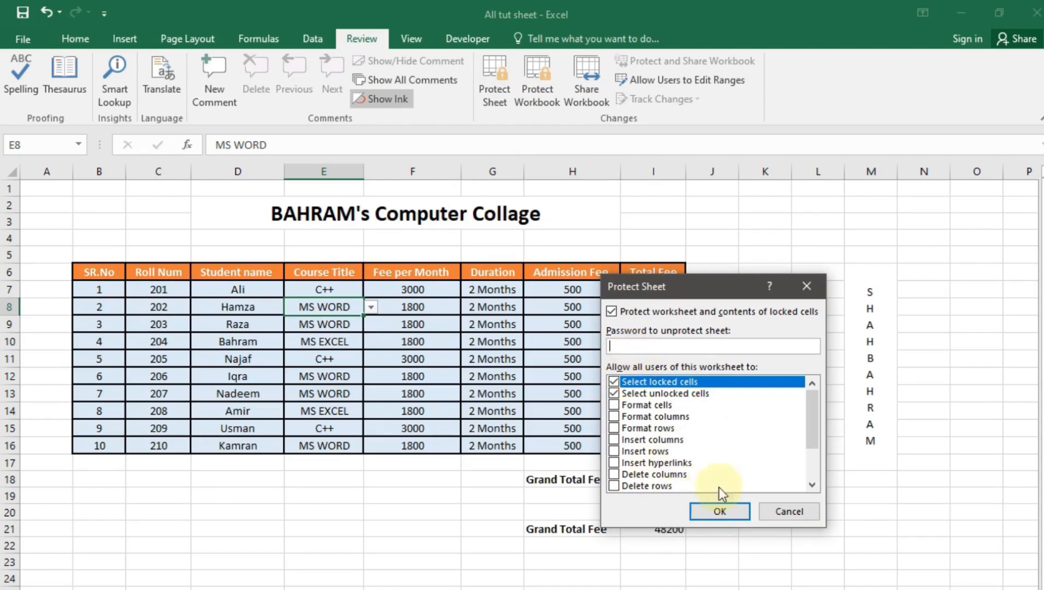
drag(820, 411, 809, 480)
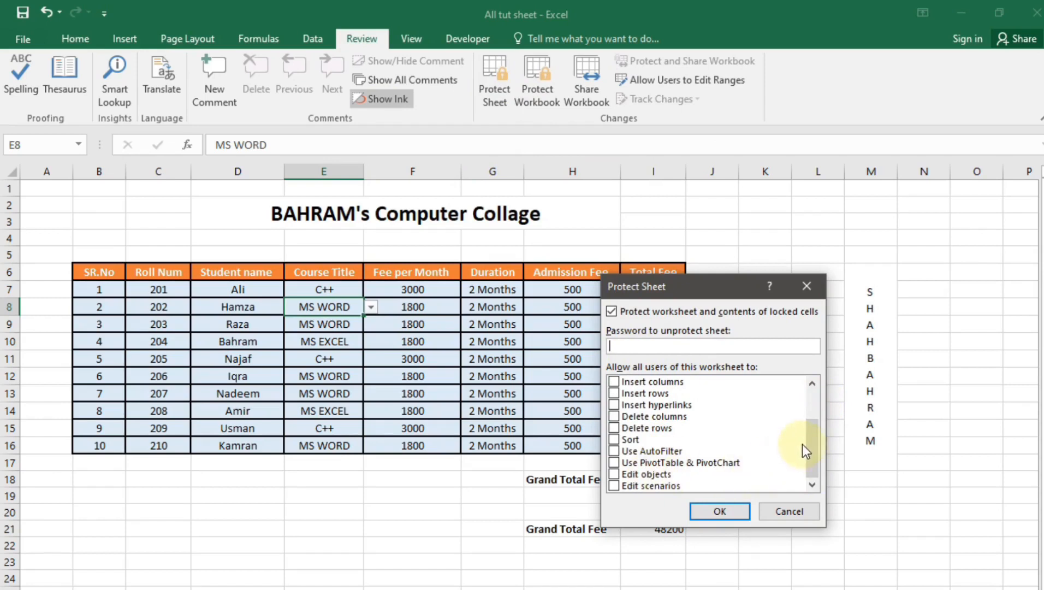
drag(805, 451, 812, 422)
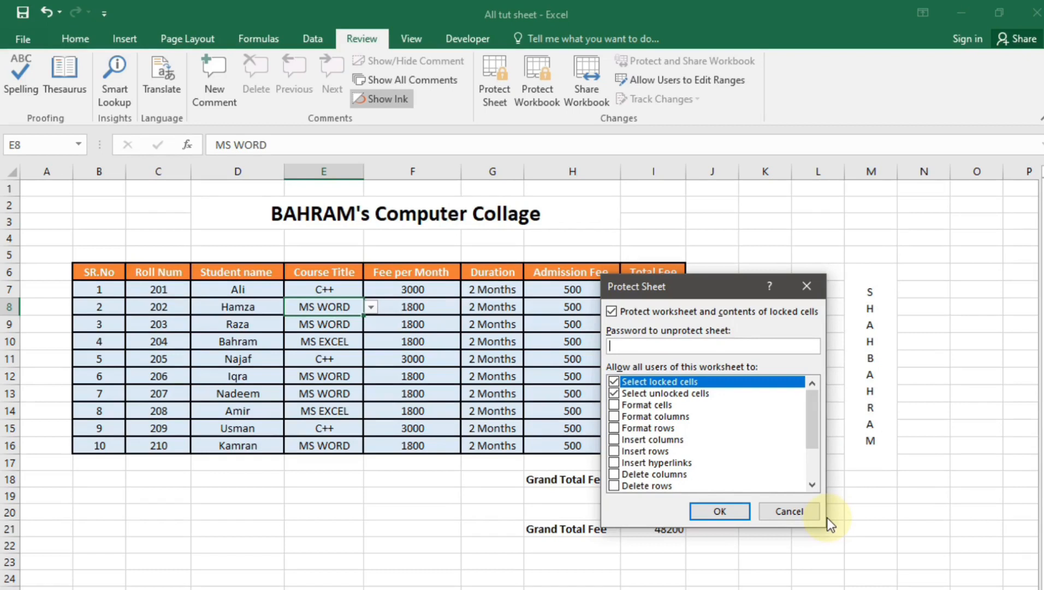
click(805, 510)
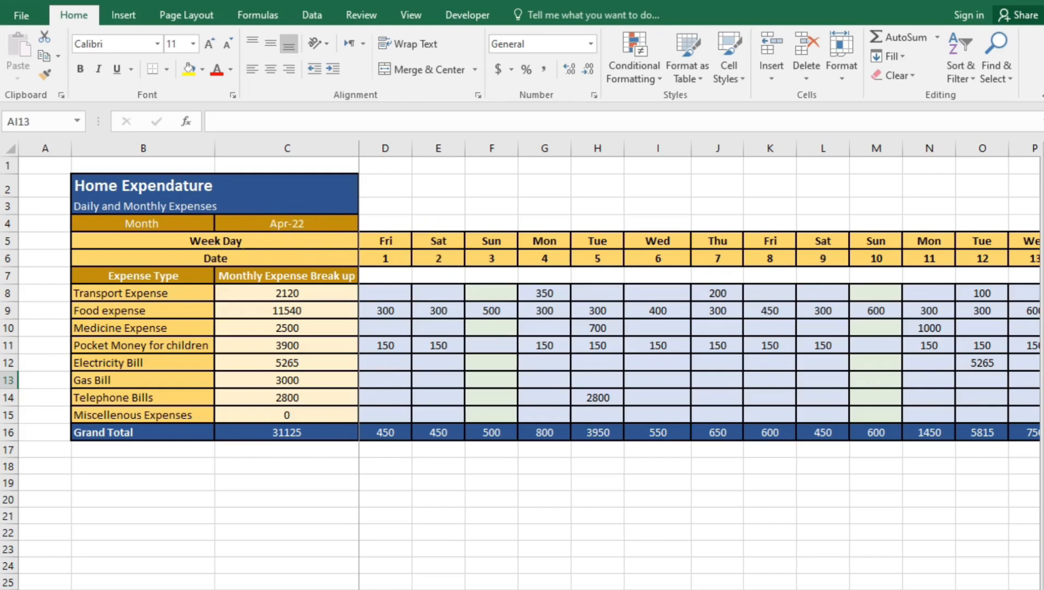
Scroll back and forth across the Home Expendature sheet's date columns to review it
scroll(699, 366, right, 6)
scroll(699, 366, left, 2)
scroll(699, 366, left, 5)
scroll(700, 366, right, 6)
scroll(699, 366, left, 6)
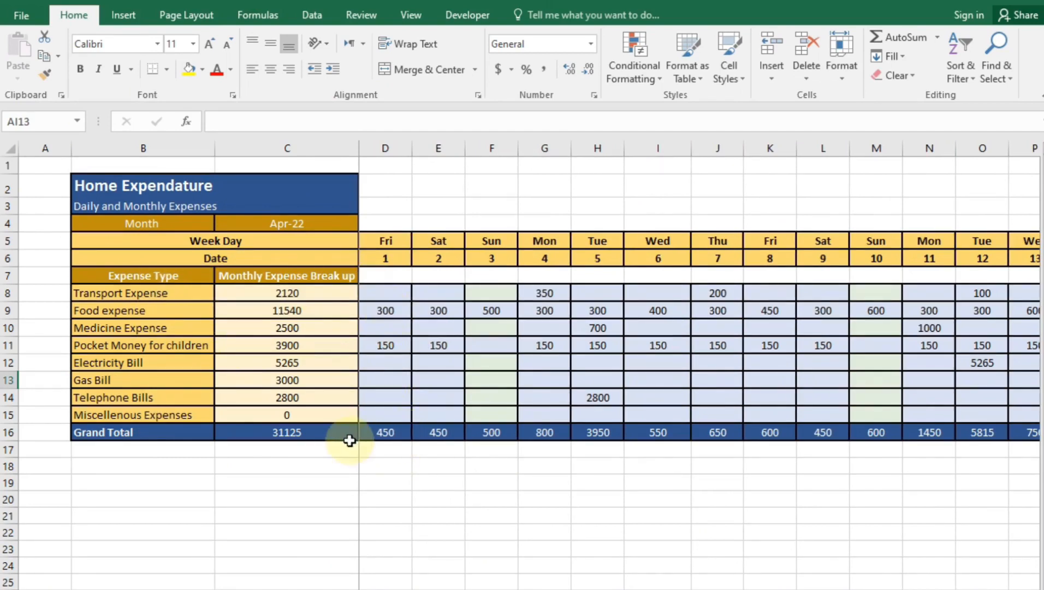
scroll(700, 361, right, 6)
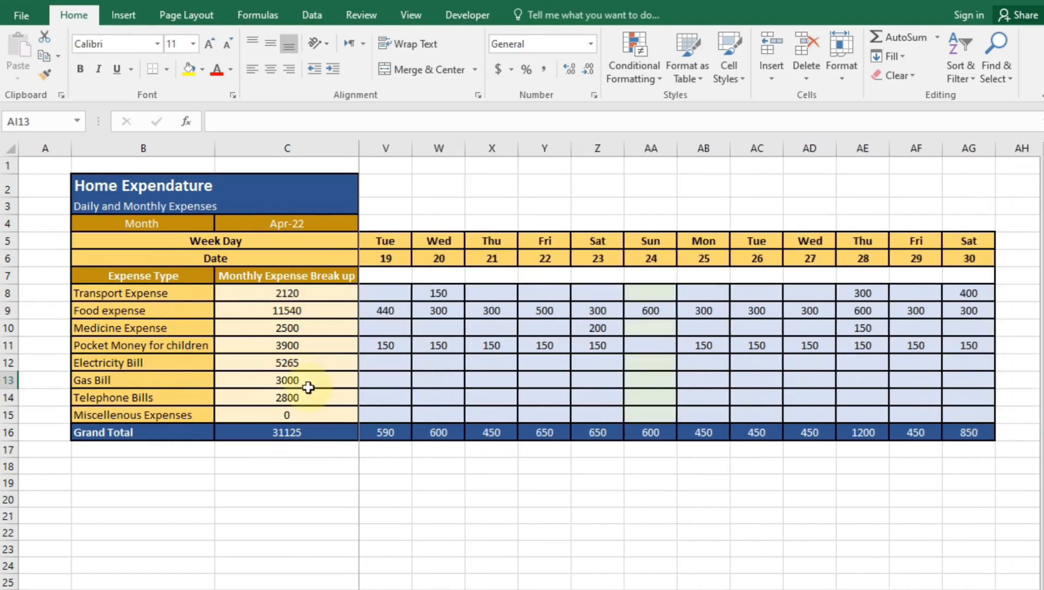
scroll(699, 360, left, 6)
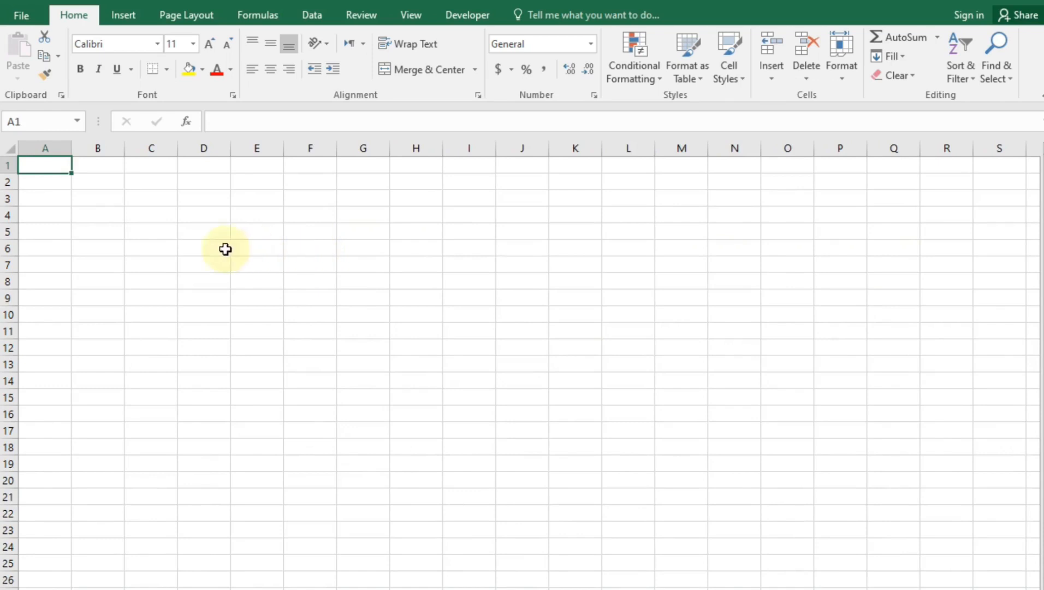
Enter the title Home Expense in B3 and 'Daily Expense and Monthly Expense' below it
click(111, 199)
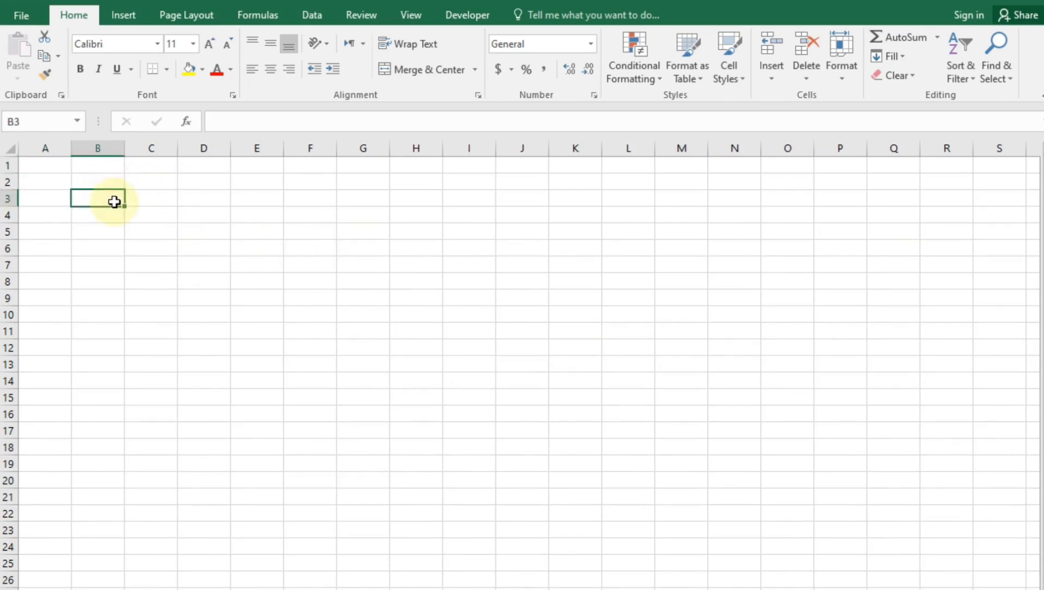
text(Hours)
key(BackSpace)
key(BackSpace)
key(BackSpace)
text(me Expense)
key(Return)
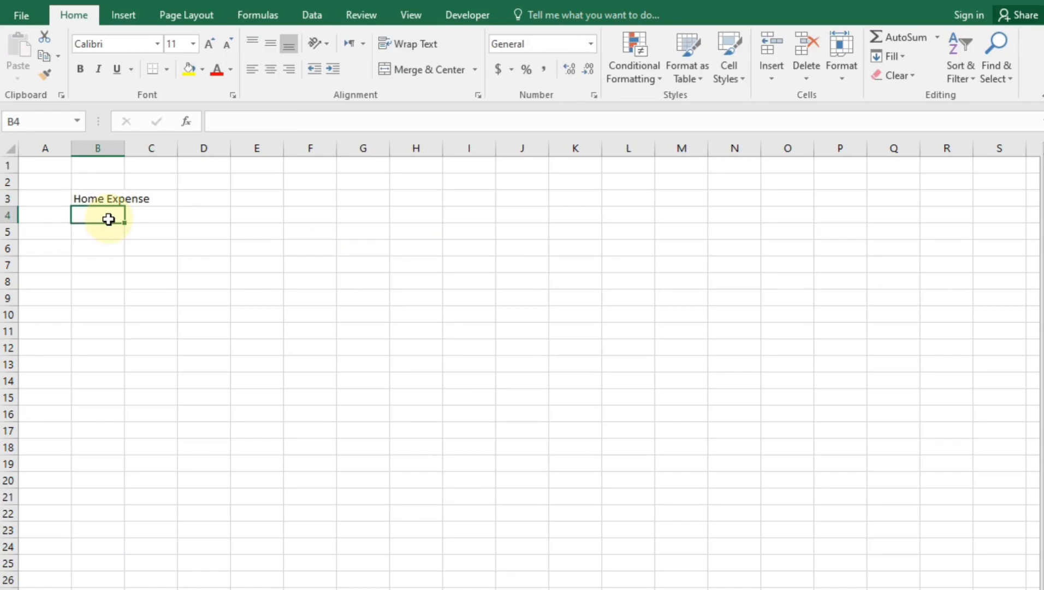
text(Daily E)
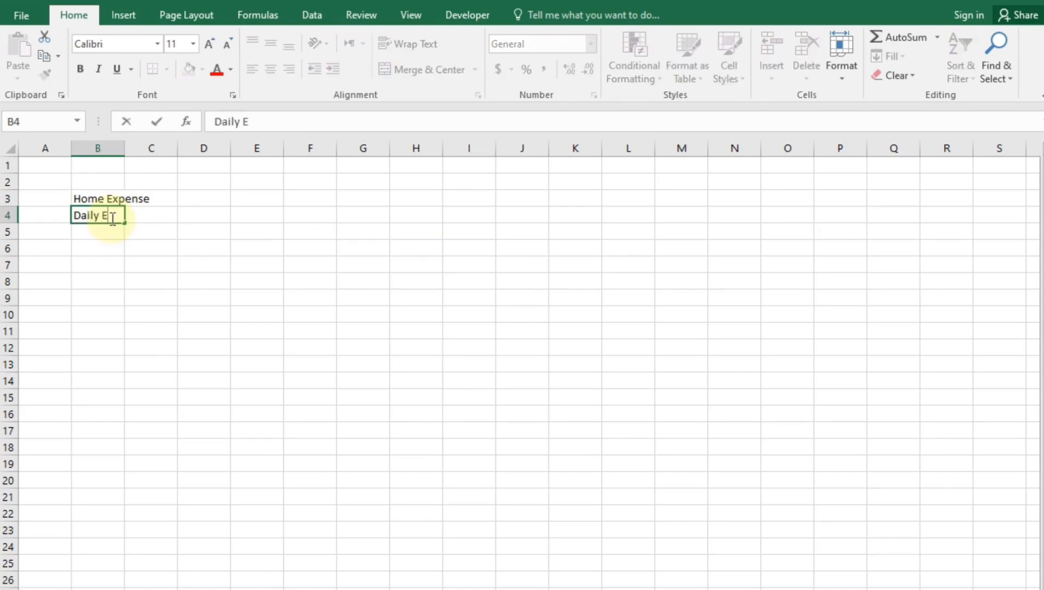
text(xpense and Monthly )
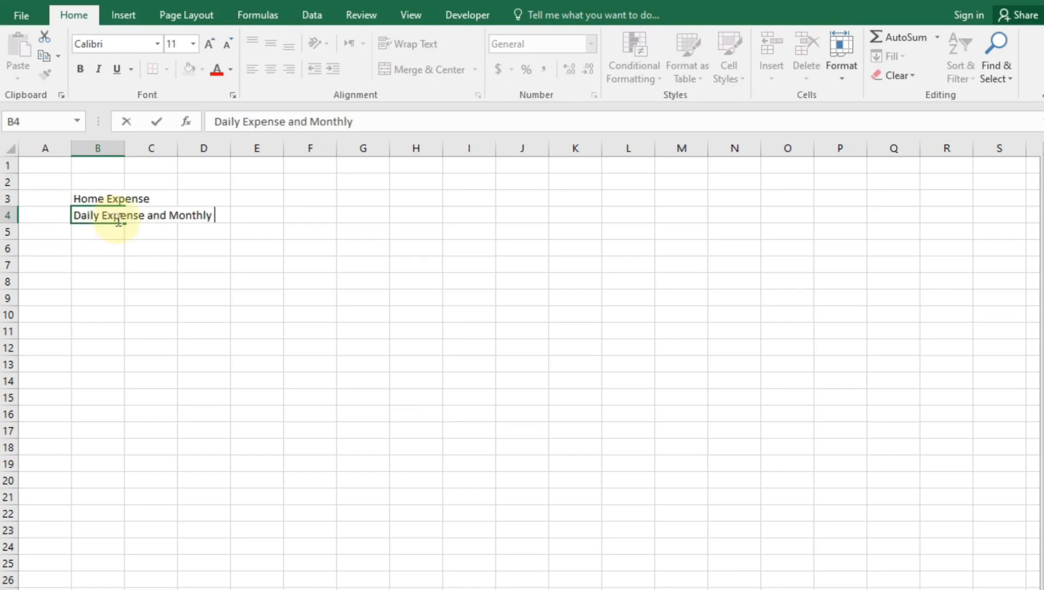
text(Expense)
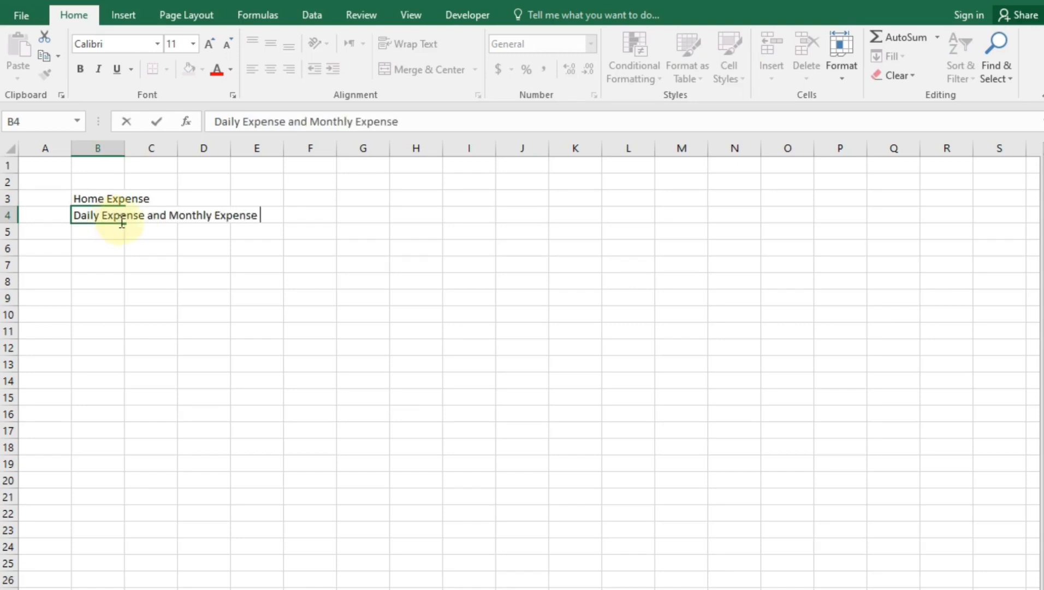
key(Return)
Add Month in B5 and april 22 in C5, custom-formatted as d-mmm (22-Apr)
key(F2)
text(Month)
key(Tab)
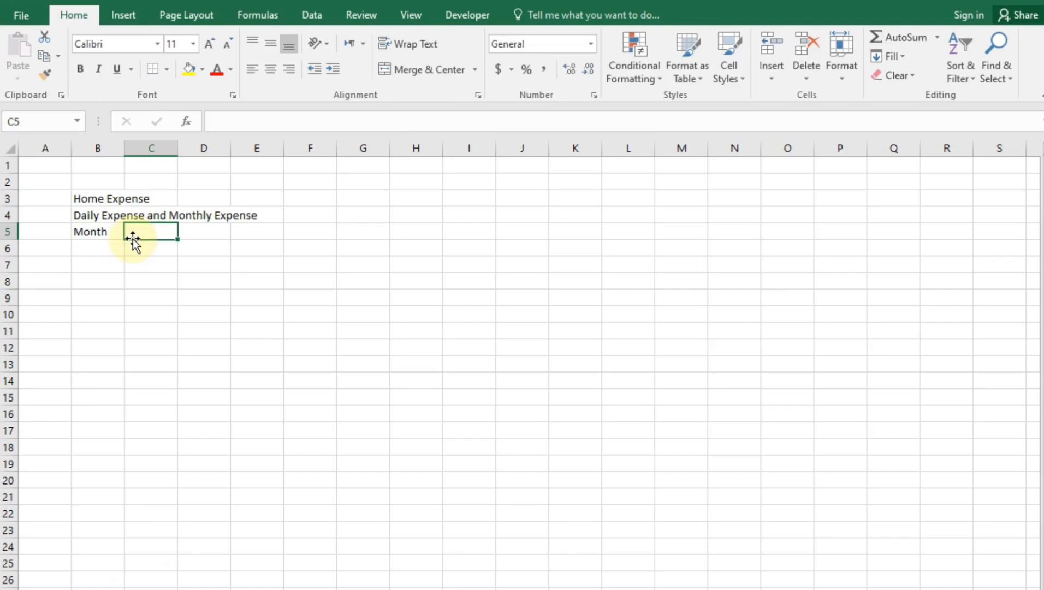
double_click(133, 237)
text(april)
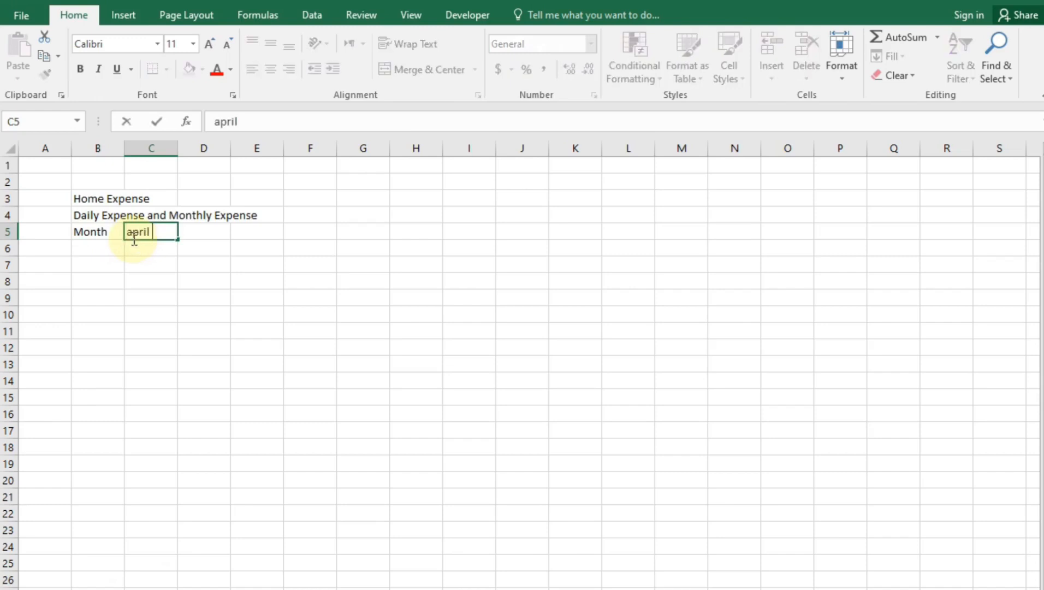
text( 22)
key(Return)
click(151, 233)
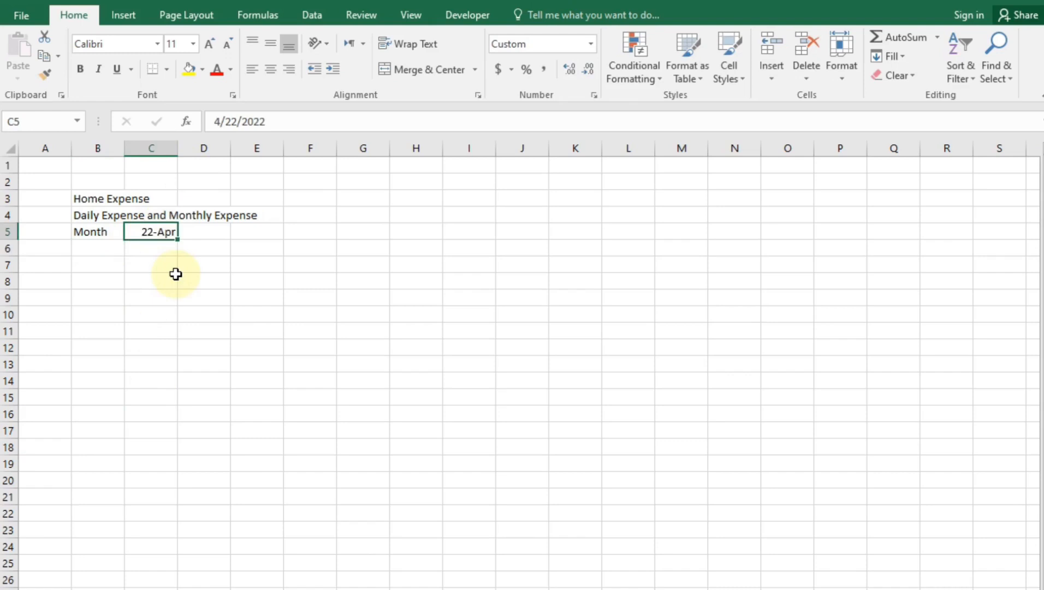
right_click(152, 233)
click(266, 514)
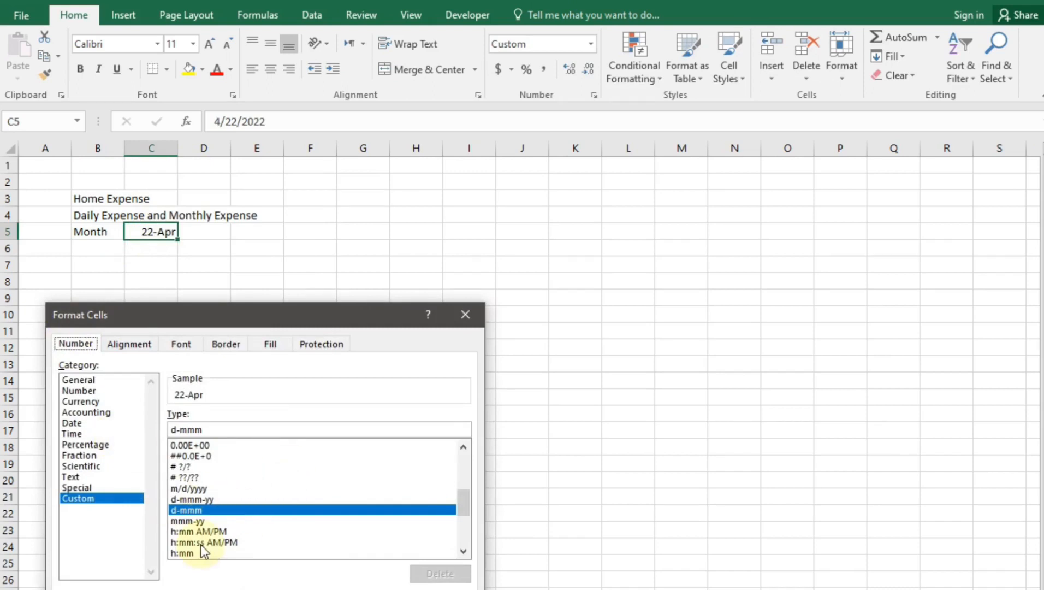
double_click(255, 520)
click(95, 252)
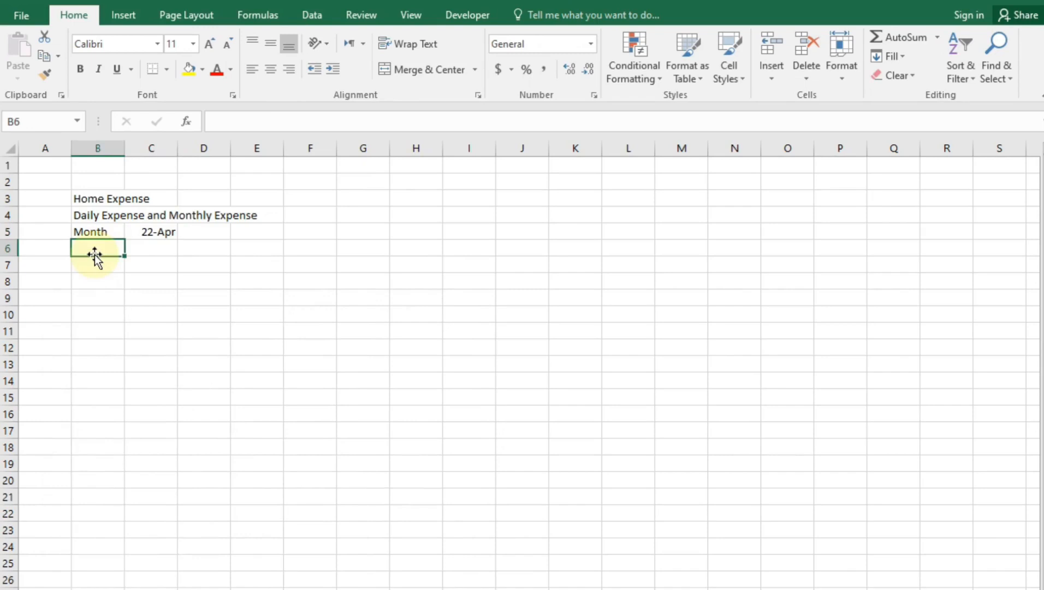
Merge and centre B6:C6 and label it Weekday
drag(107, 247, 146, 247)
click(384, 69)
key(F2)
text(Week)
text(day)
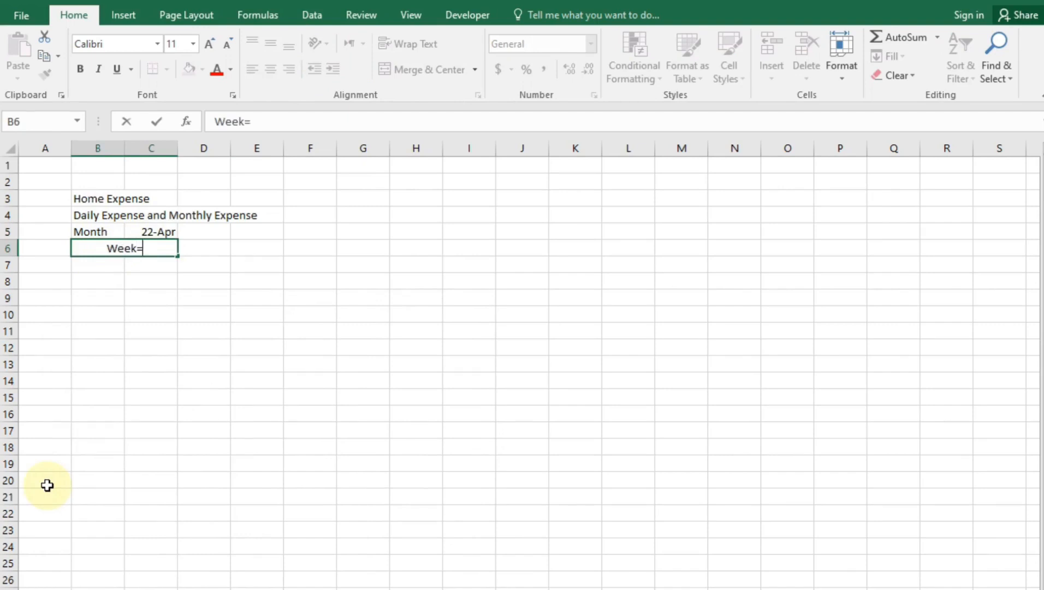
key(Return)
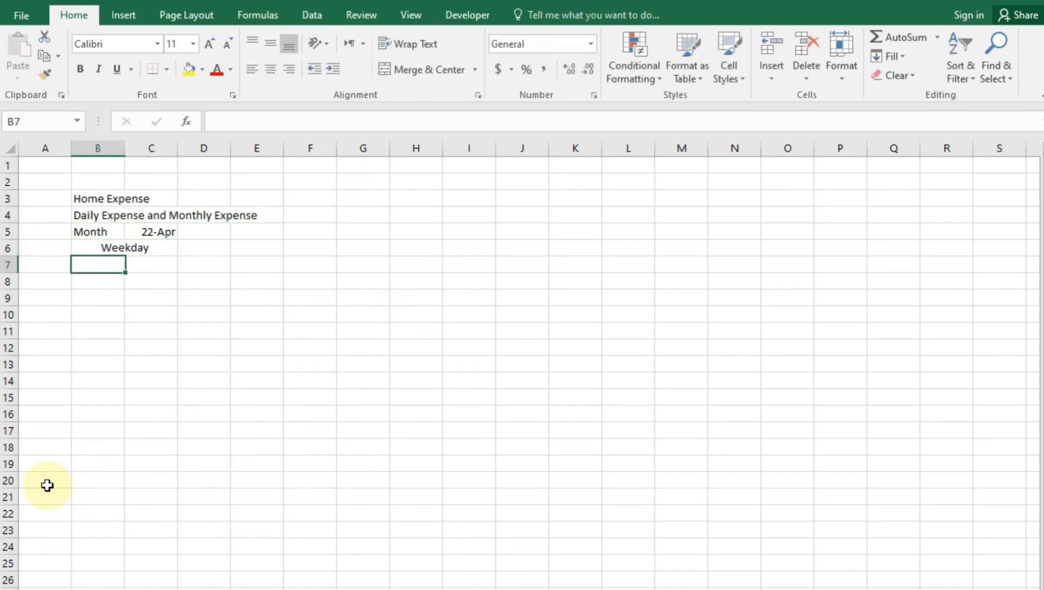
Merge and centre B7:C7, middle-align it, and label it Date
click(94, 267)
drag(127, 267, 132, 266)
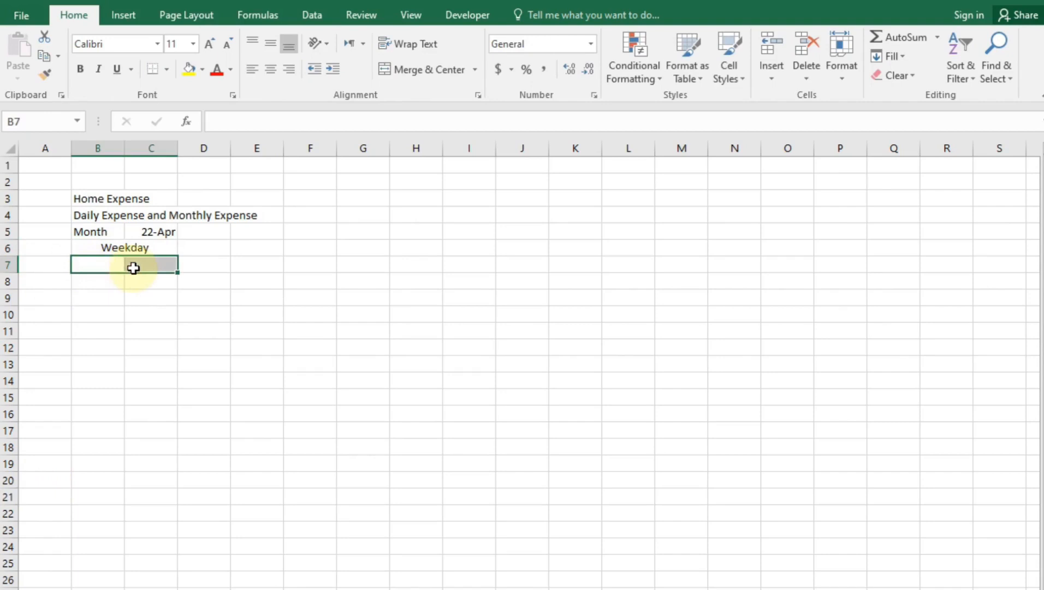
click(415, 69)
click(271, 43)
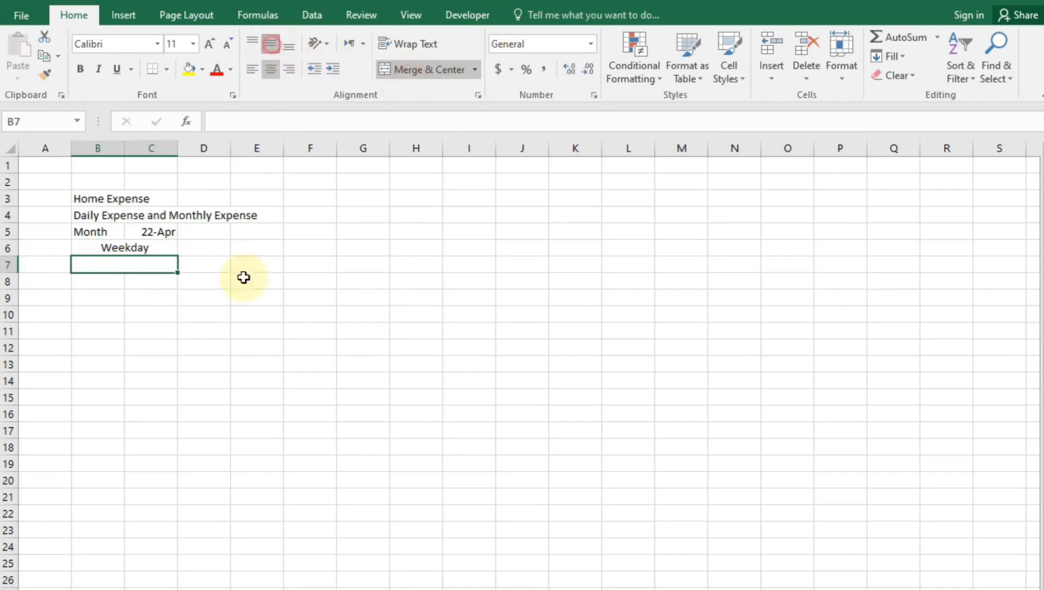
double_click(135, 265)
text(Dwe)
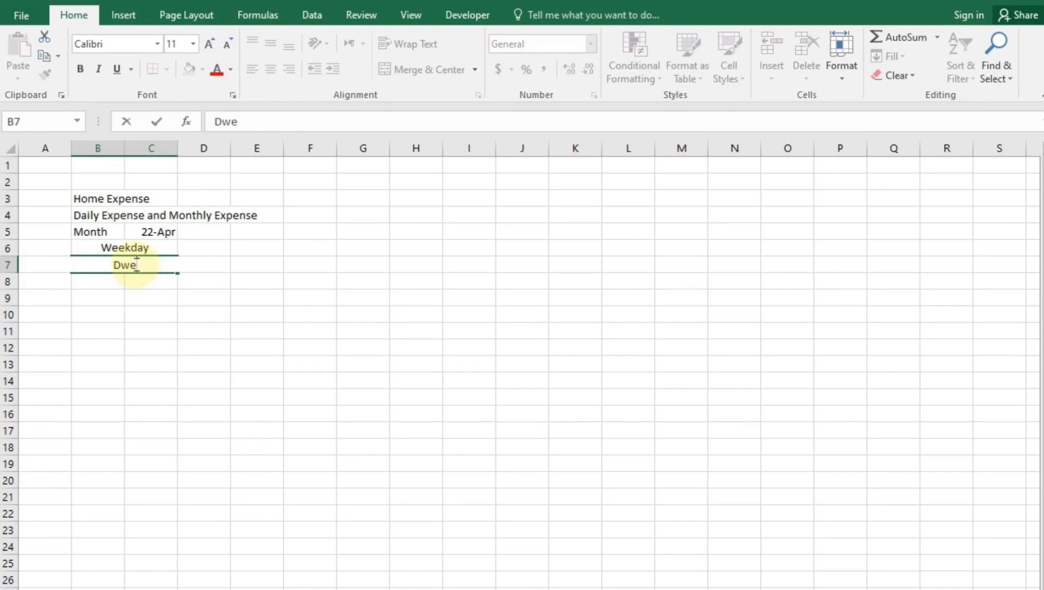
key(BackSpace)
text(at)
click(134, 348)
Left-align the two title rows and centre Month and 22-Apr in row 5
drag(103, 203, 163, 209)
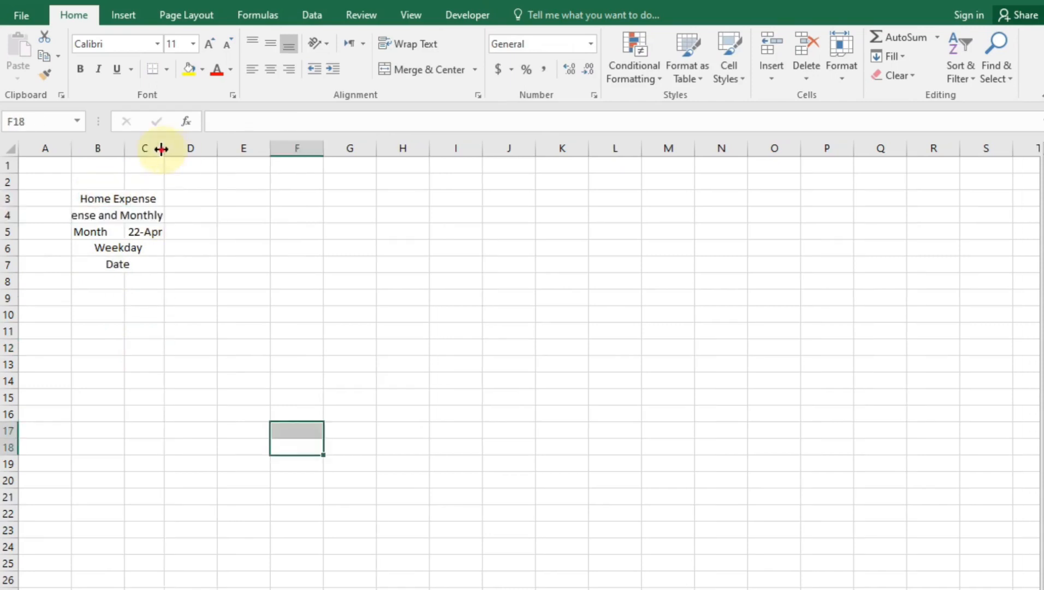
drag(161, 147, 268, 148)
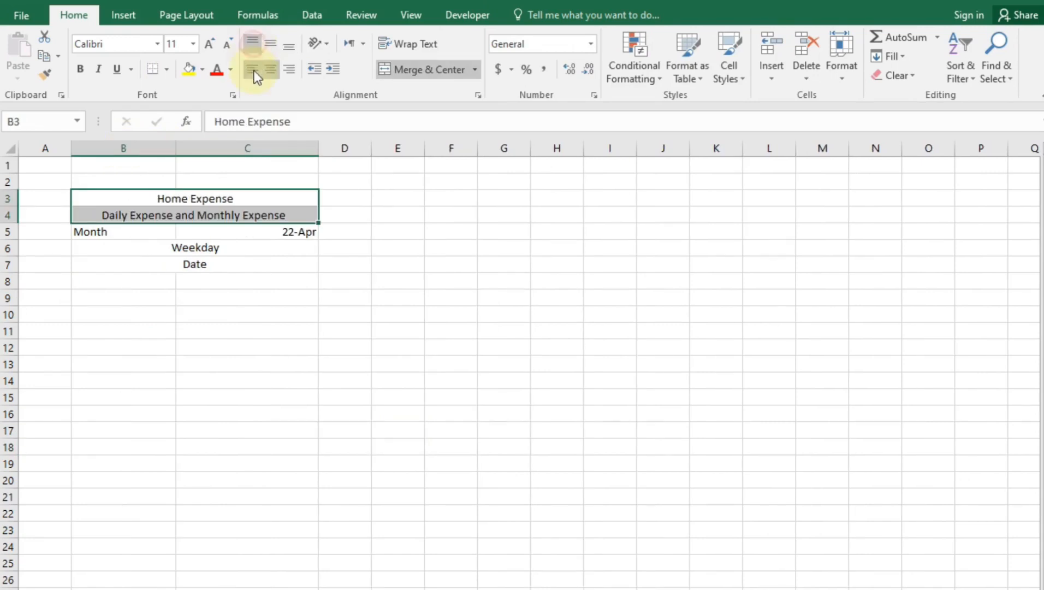
click(253, 71)
click(276, 361)
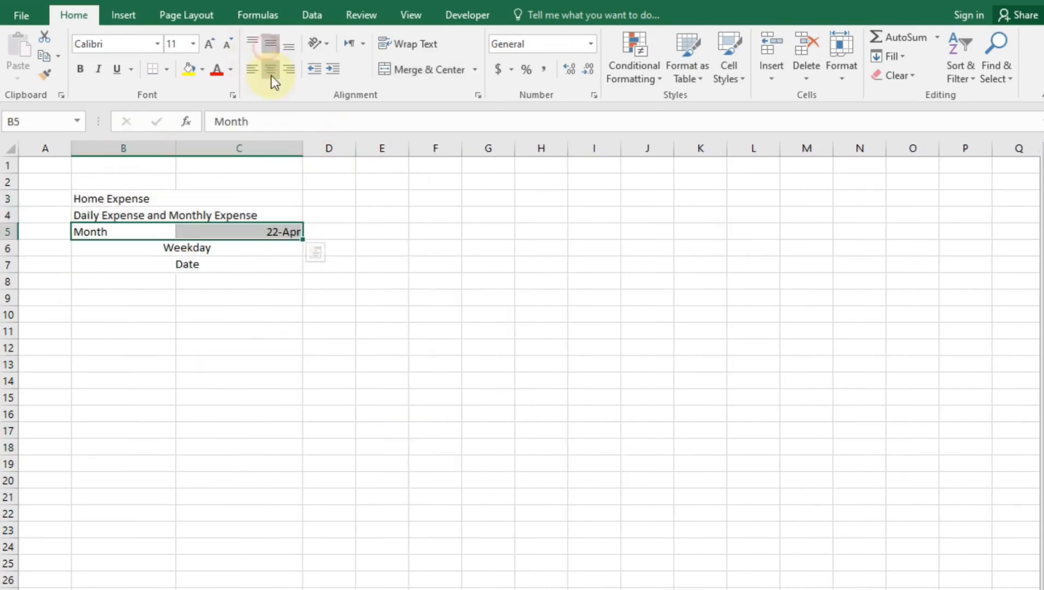
click(271, 70)
click(205, 320)
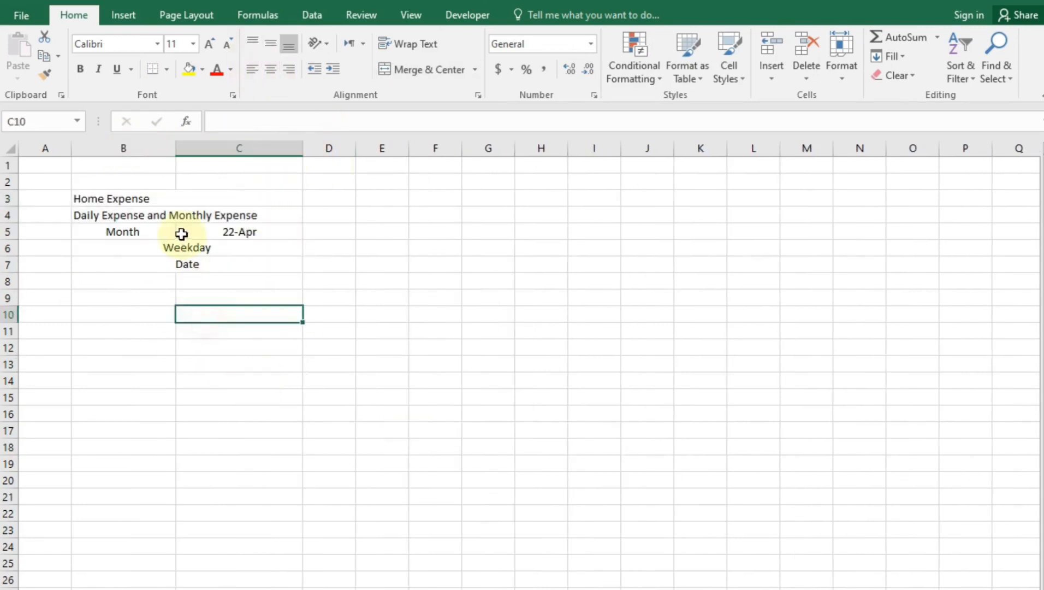
Add the headings Expense in B8 and Monthly Expense Report in C8
click(145, 279)
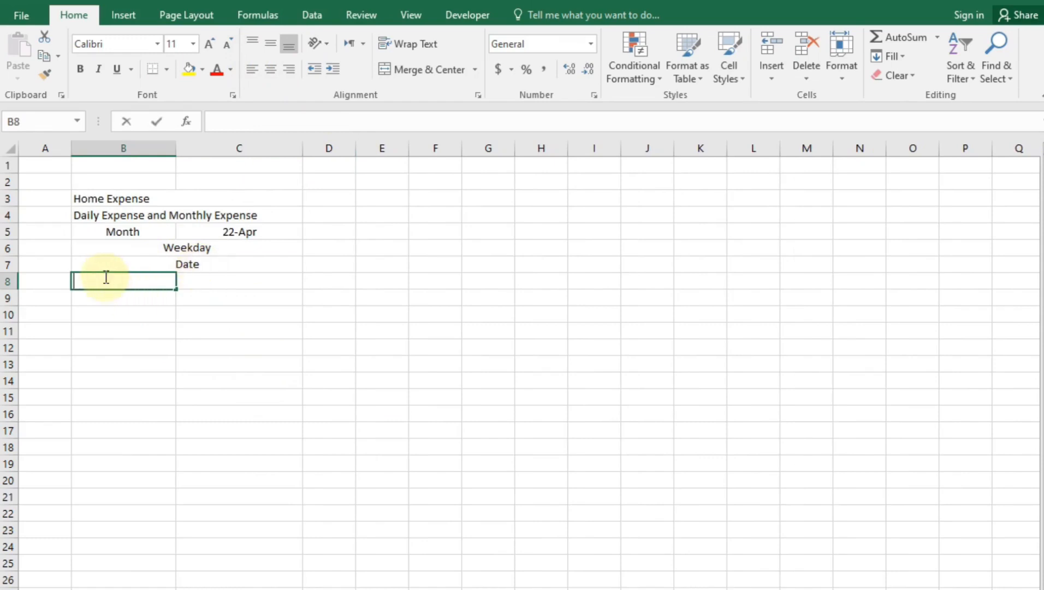
text(Expense)
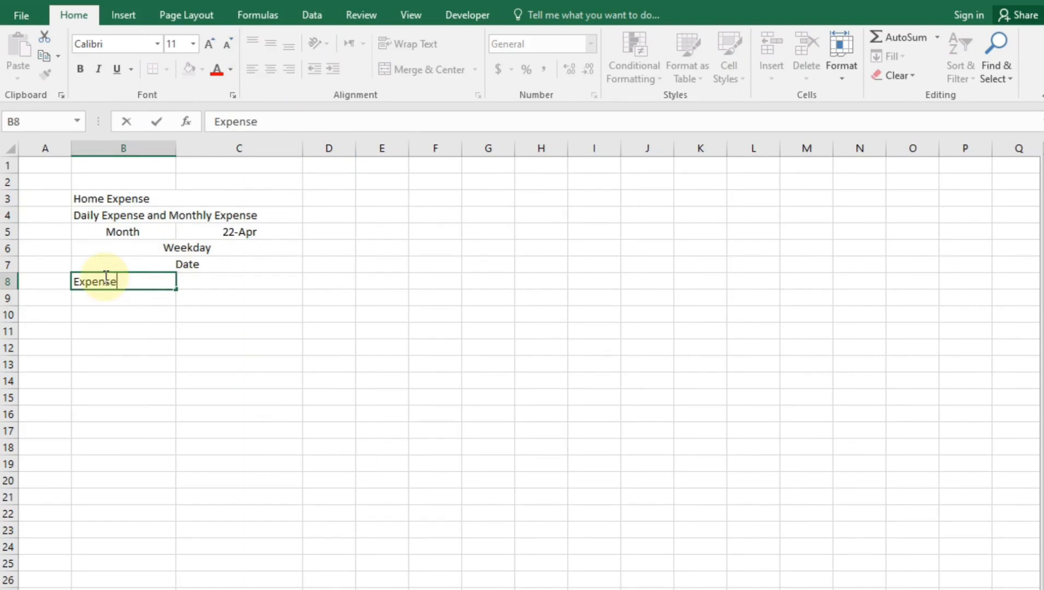
key(Tab)
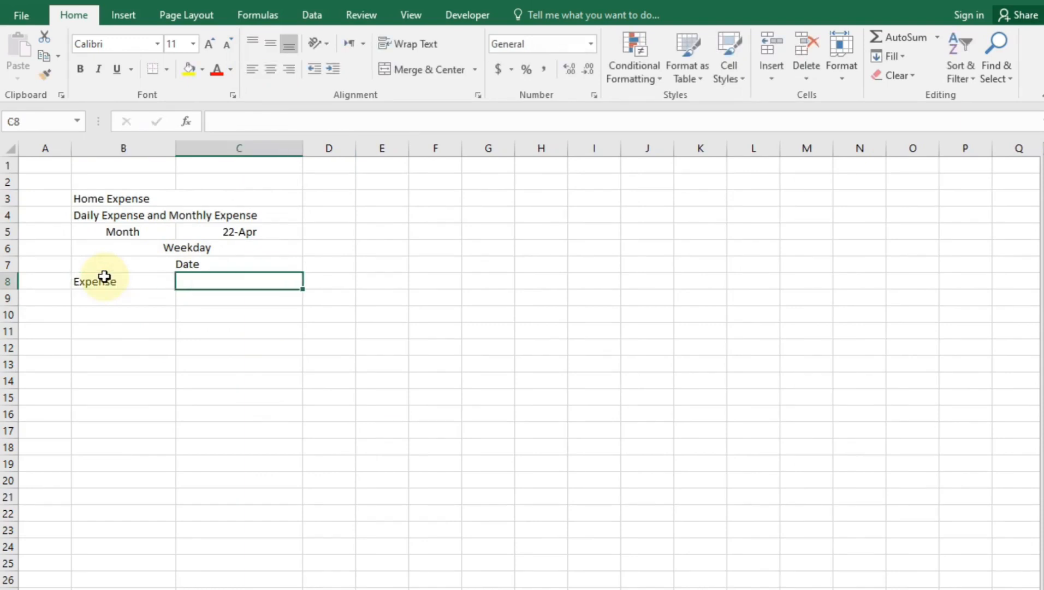
text(m)
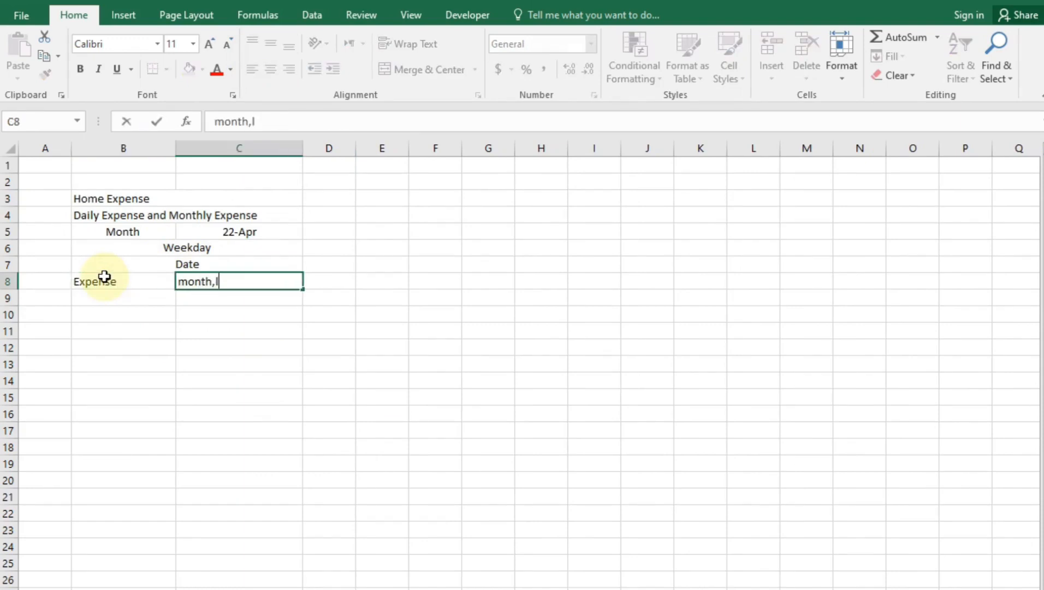
text(on)
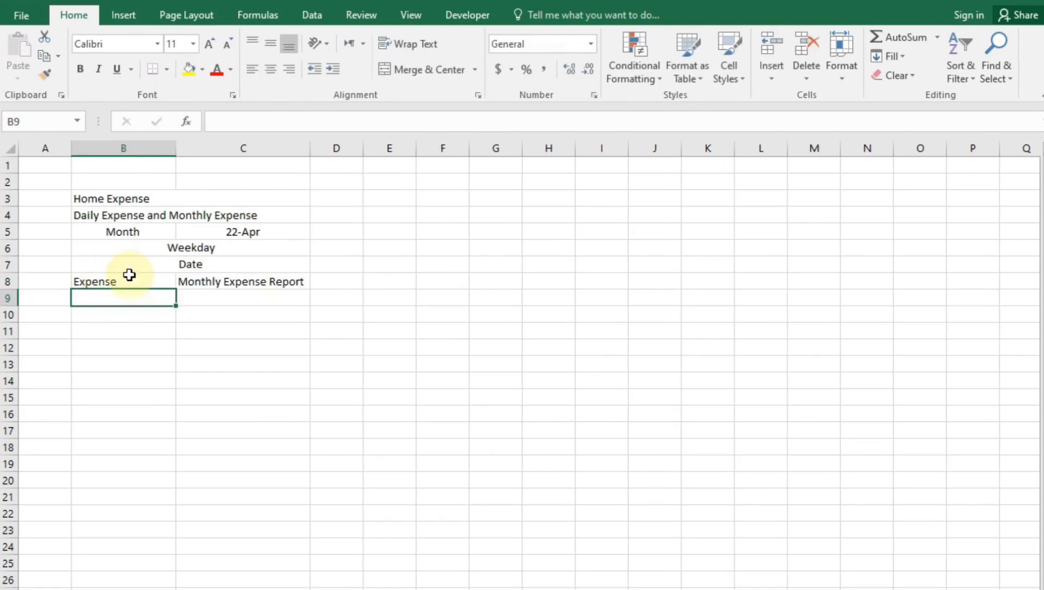
drag(129, 273, 249, 277)
Centre the row 8 headings and add a centred Grand Total label in B17
click(271, 69)
click(255, 494)
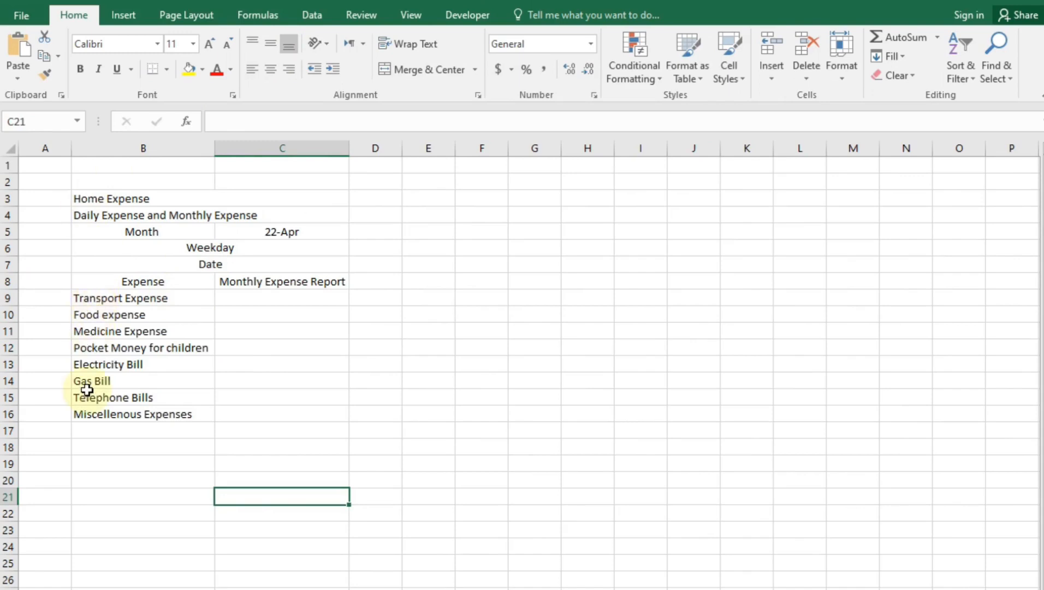
click(141, 431)
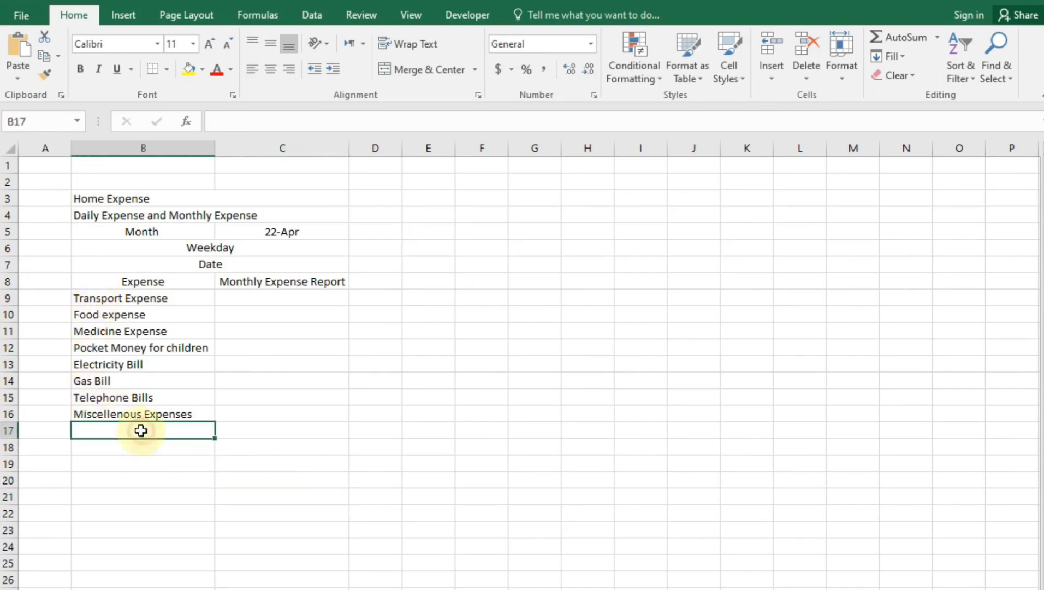
text(GRan)
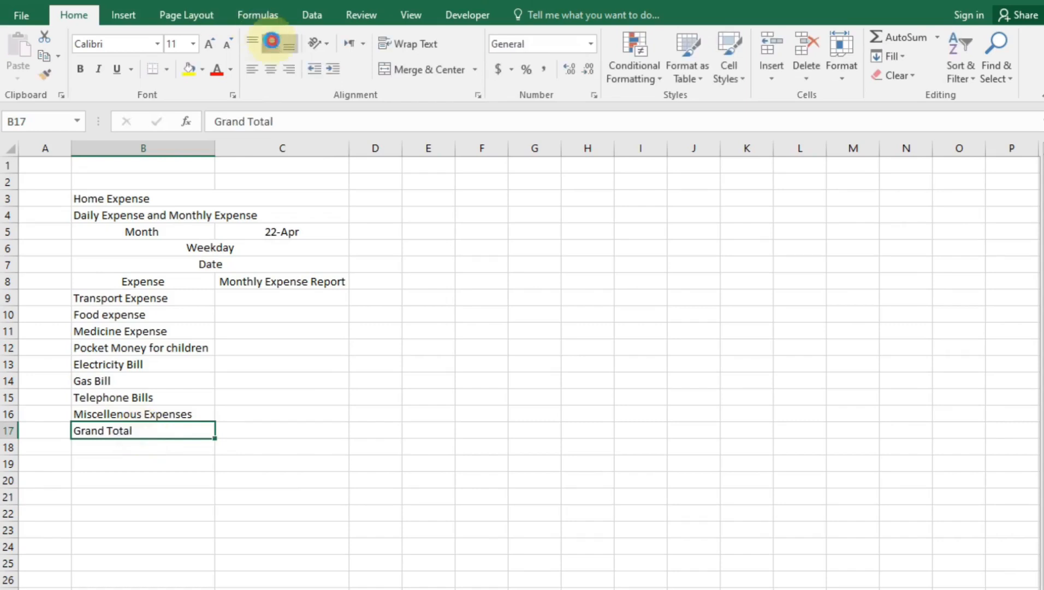
click(272, 68)
Enter =SUM(C9:C16) in C17 as the Grand Total
click(268, 437)
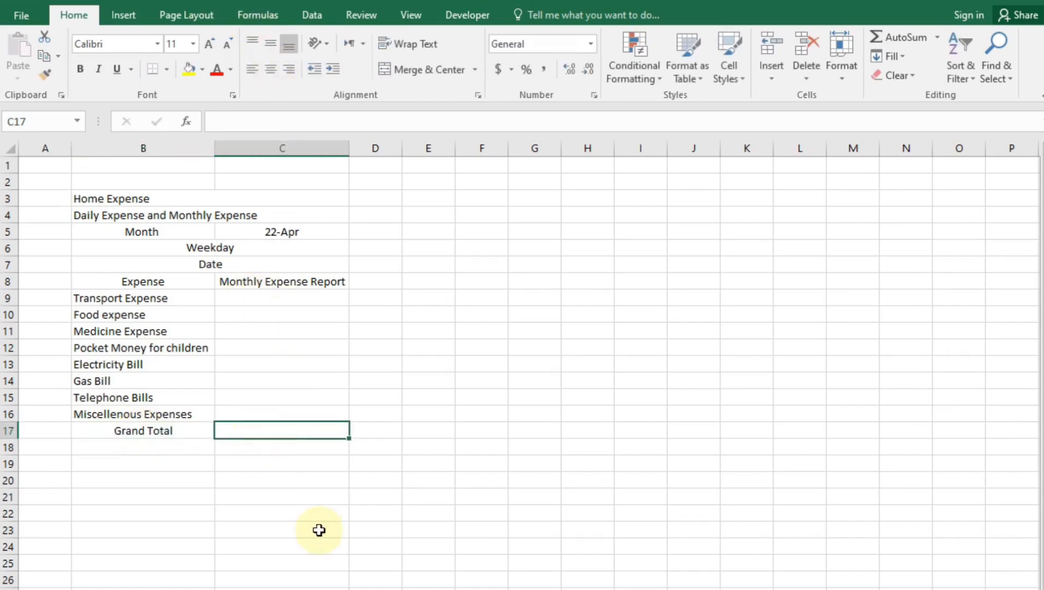
text(=sum()
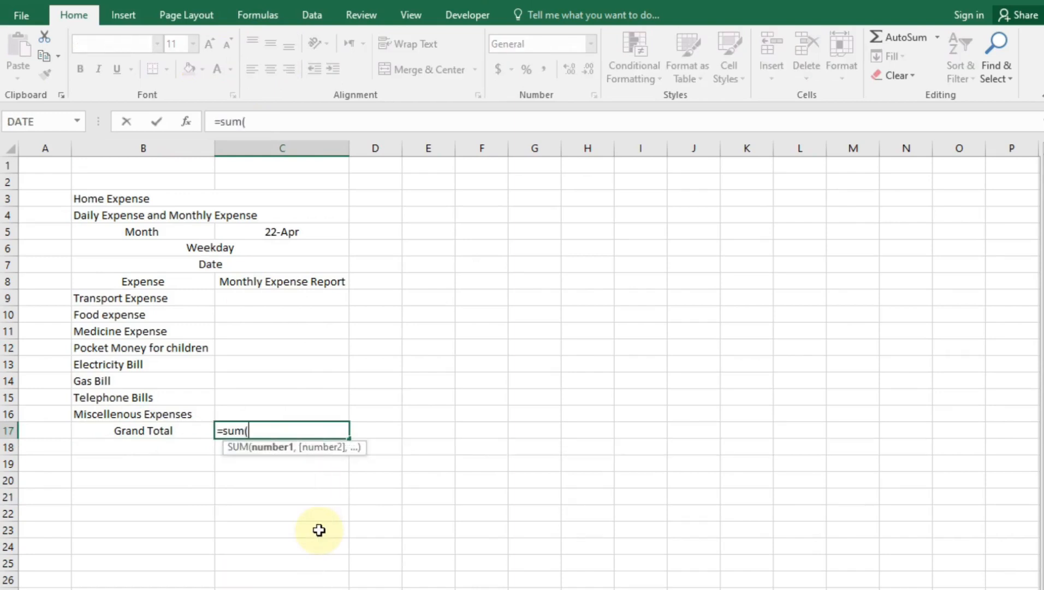
click(279, 299)
drag(311, 391, 320, 412)
key(Return)
click(319, 548)
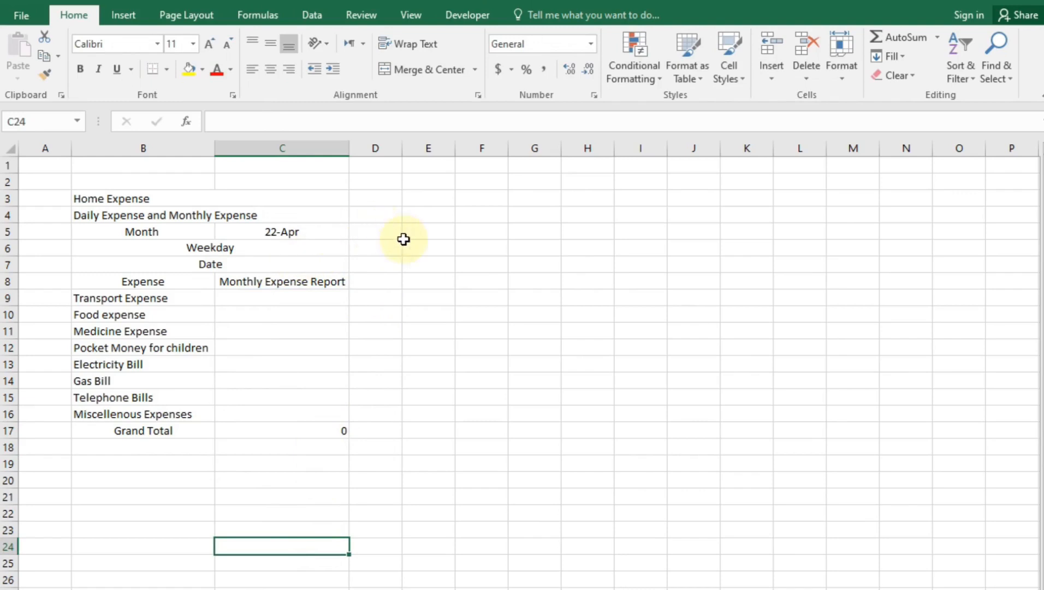
Enter sun and mon in D6:E6 and fill the repeating weekday names across row 6 to column W
click(380, 247)
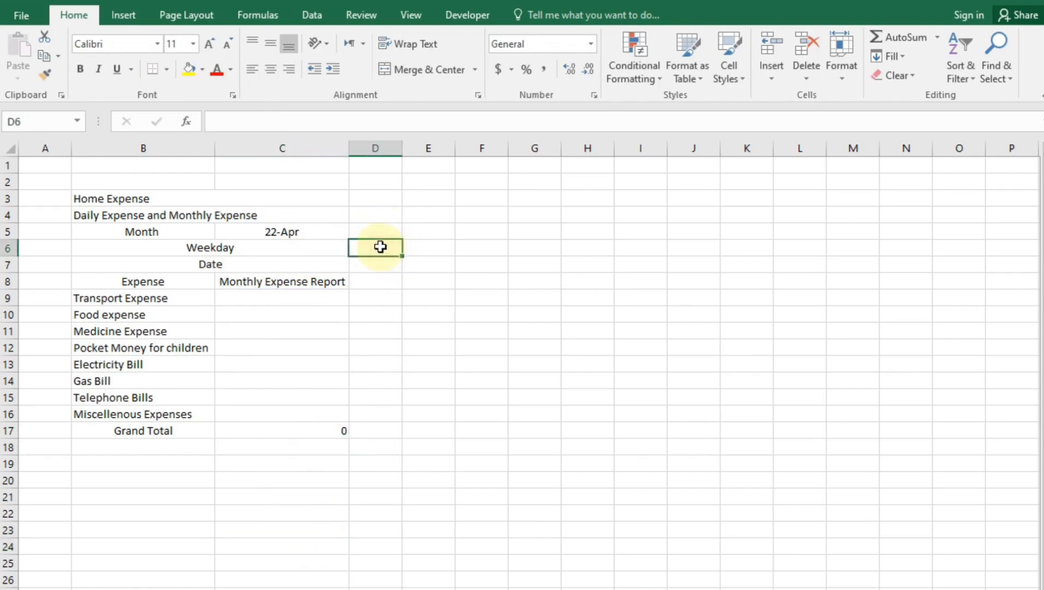
text(sum)
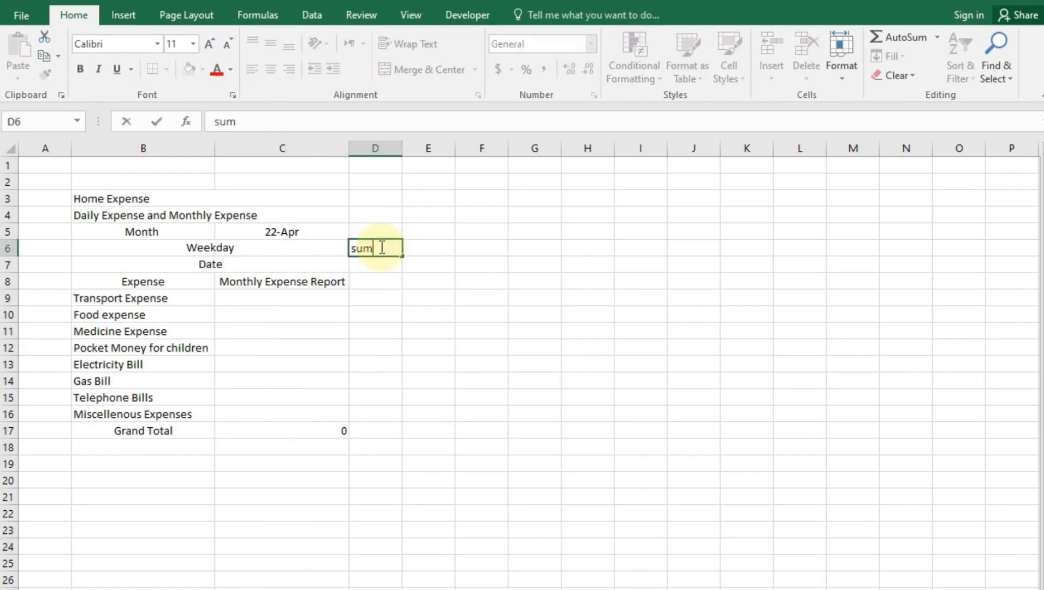
text(n)
key(Tab)
text(mo)
key(Tab)
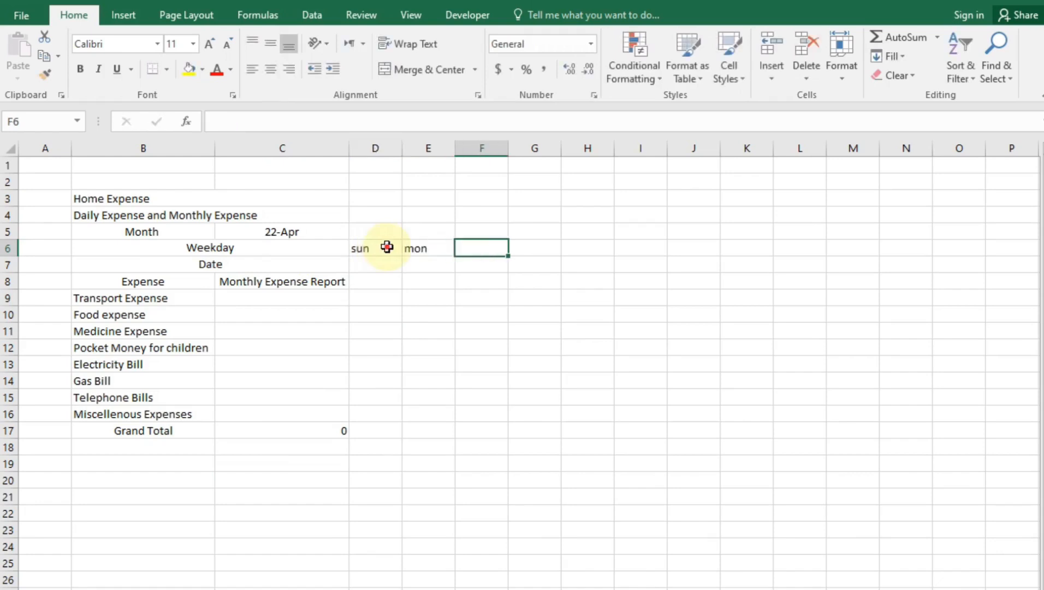
drag(387, 247, 841, 256)
drag(1041, 284, 866, 276)
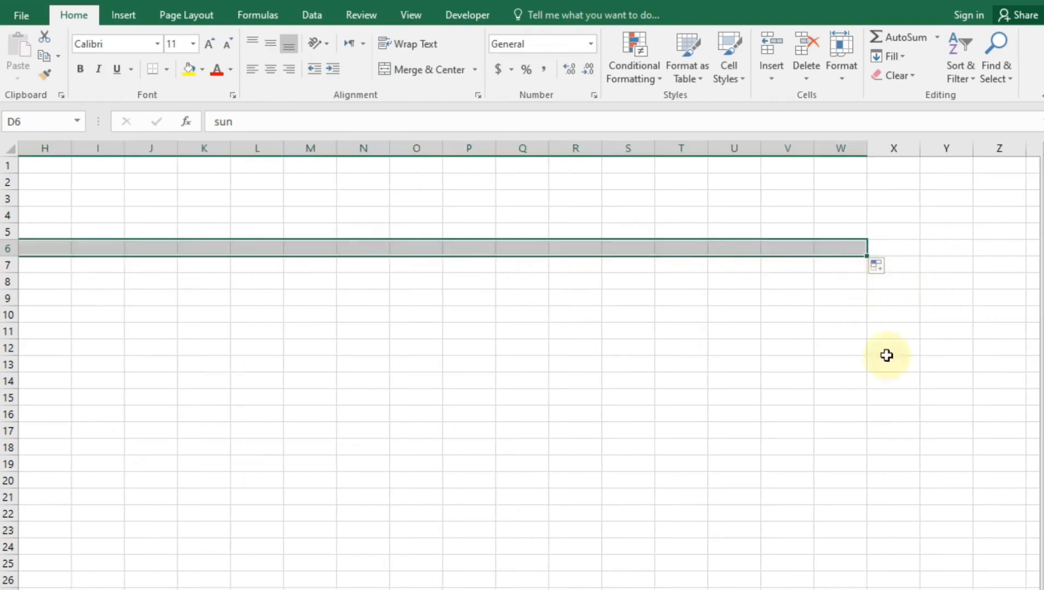
scroll(529, 365, left, 7)
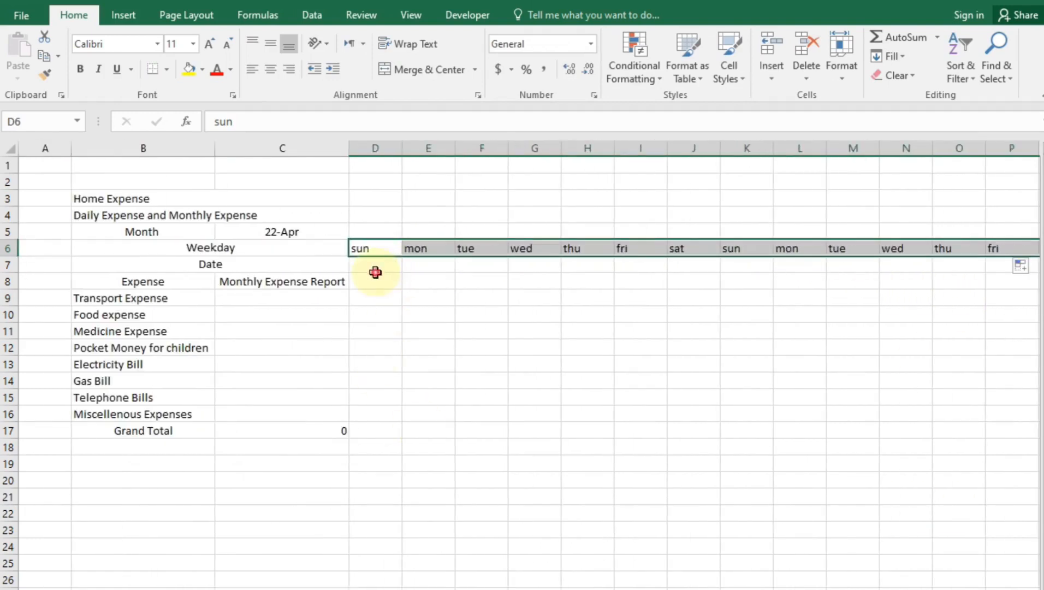
click(377, 269)
Enter 1 and 2 in D7:E7 and fill the dates through 20 across to W7
text(1)
key(Tab)
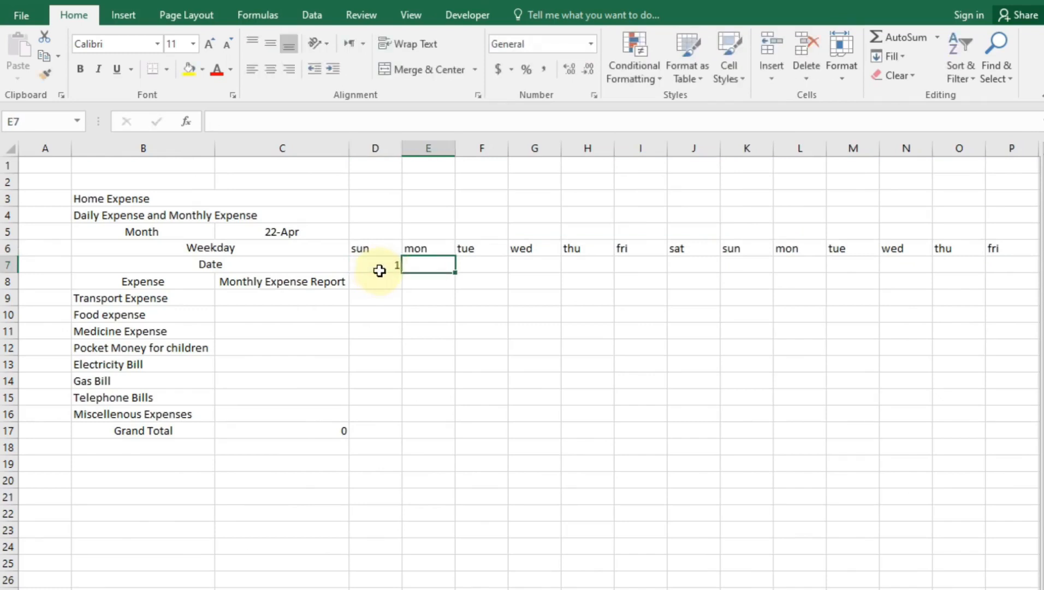
text(2)
key(Tab)
drag(383, 265, 956, 275)
drag(1041, 342, 963, 279)
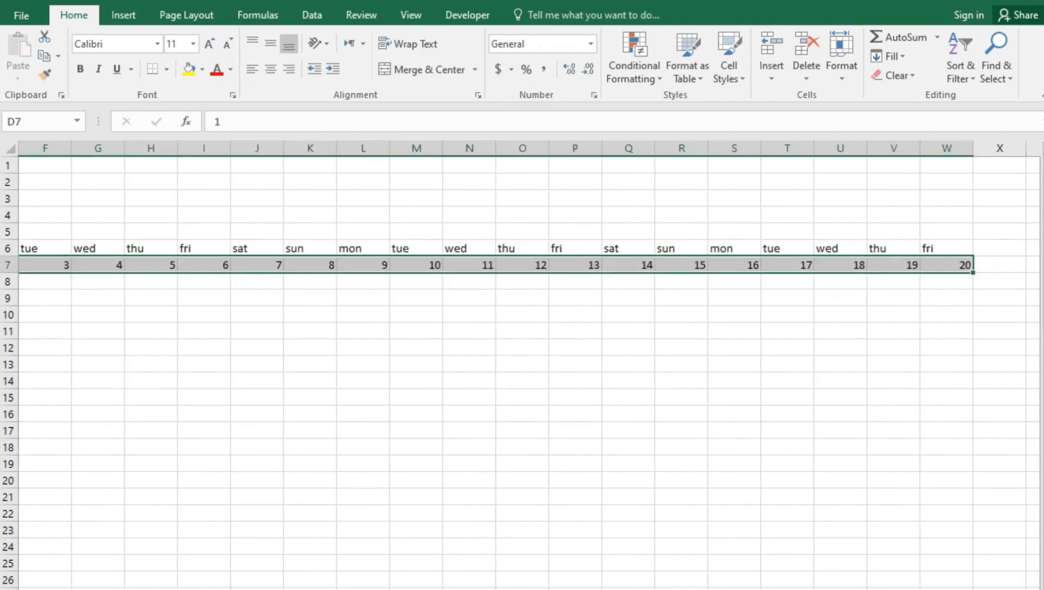
scroll(525, 366, left, 3)
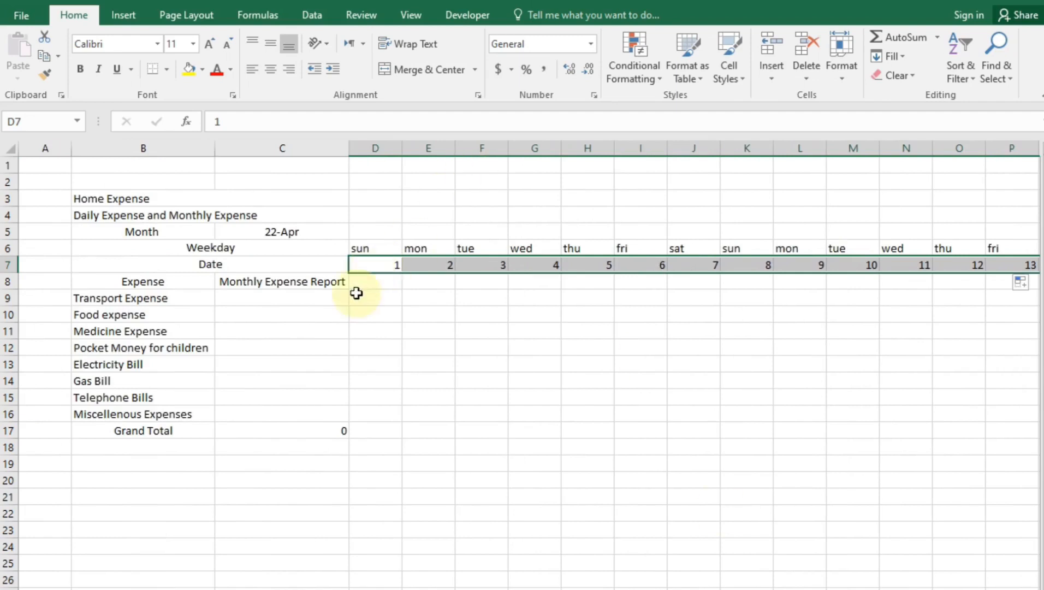
click(361, 298)
Centre the weekday and date rows D6:W7 both vertically and horizontally
click(370, 253)
drag(371, 252, 949, 257)
click(270, 43)
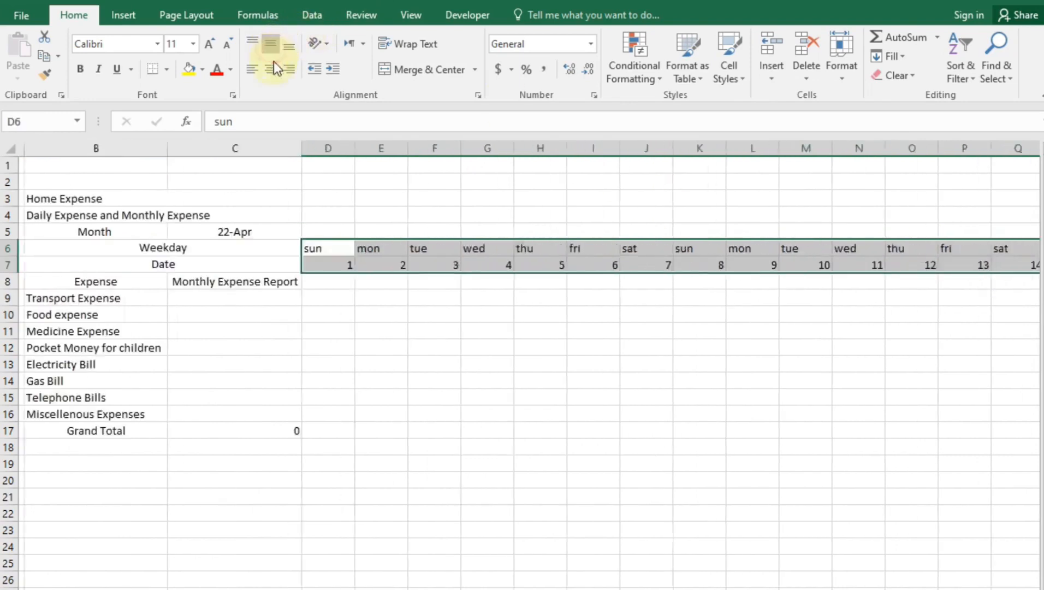
click(271, 68)
click(341, 362)
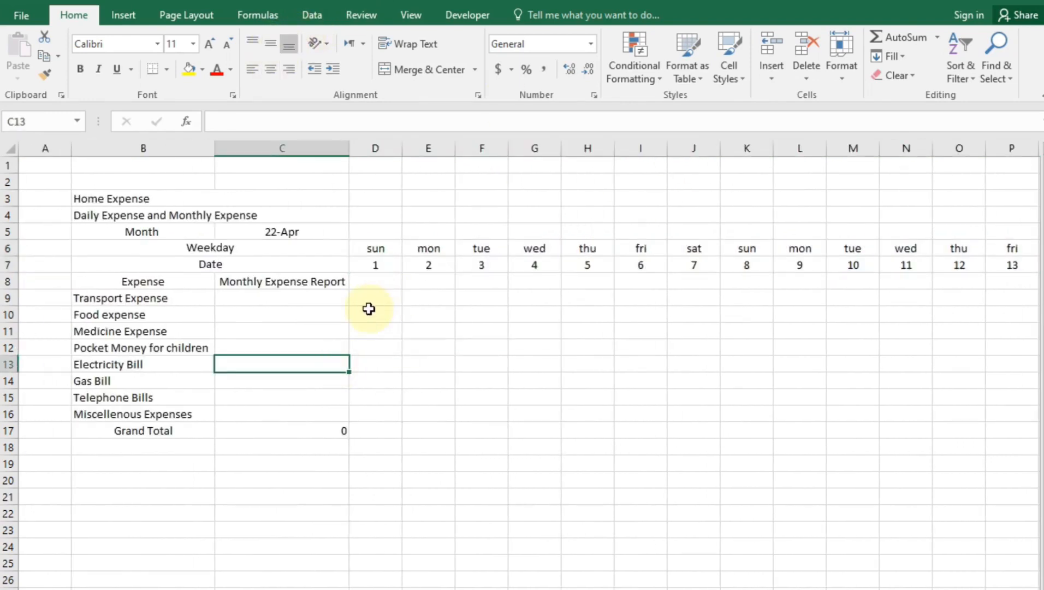
key(Down)
key(Down)
key(Down)
key(Down)
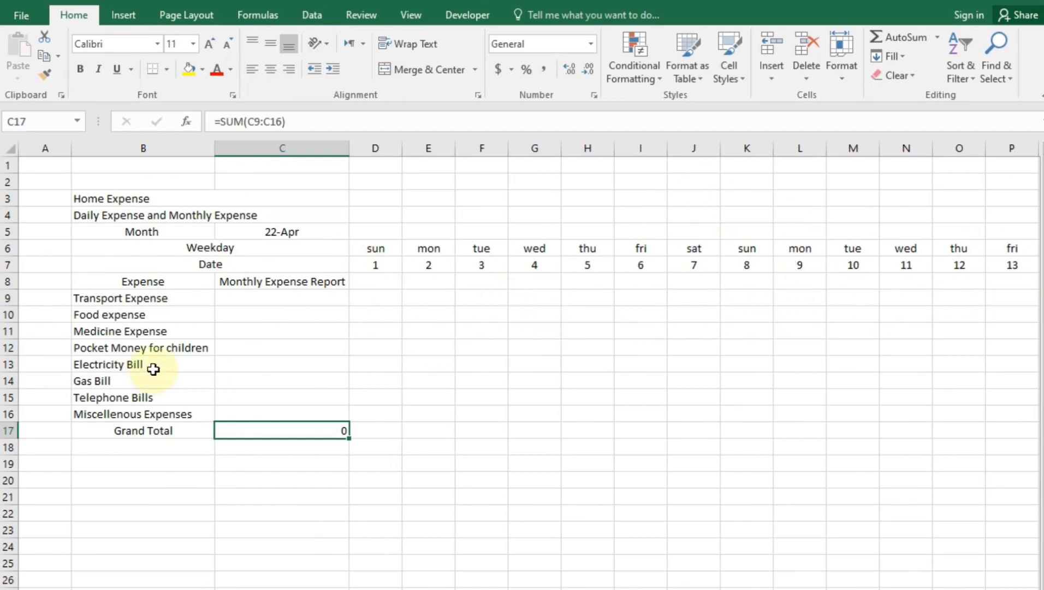
Enter =SUM(D9:W9) in C9 and fill it down to C16 to total each expense row
click(278, 299)
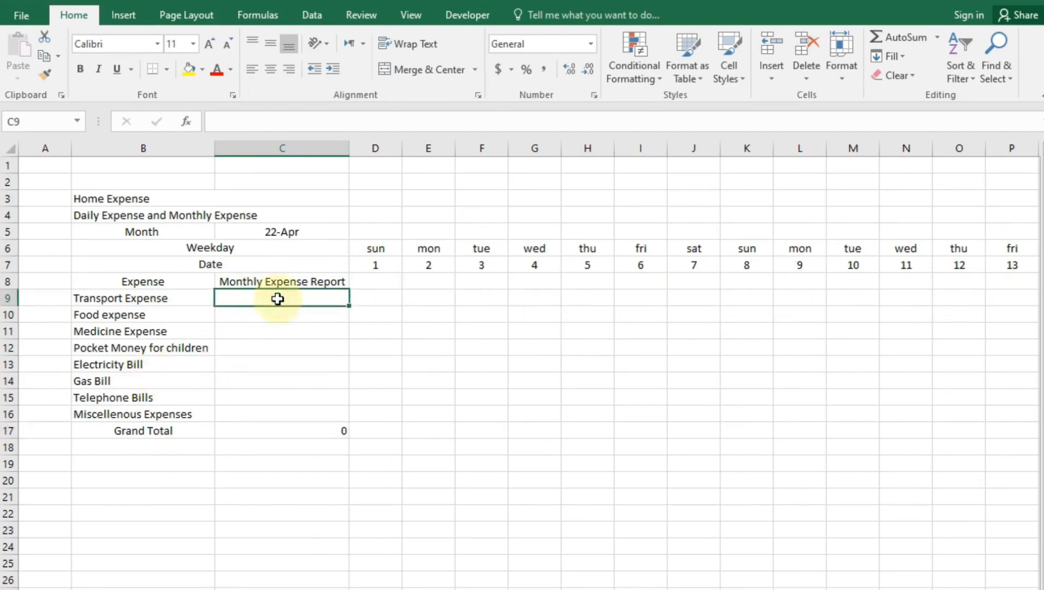
text(=sum()
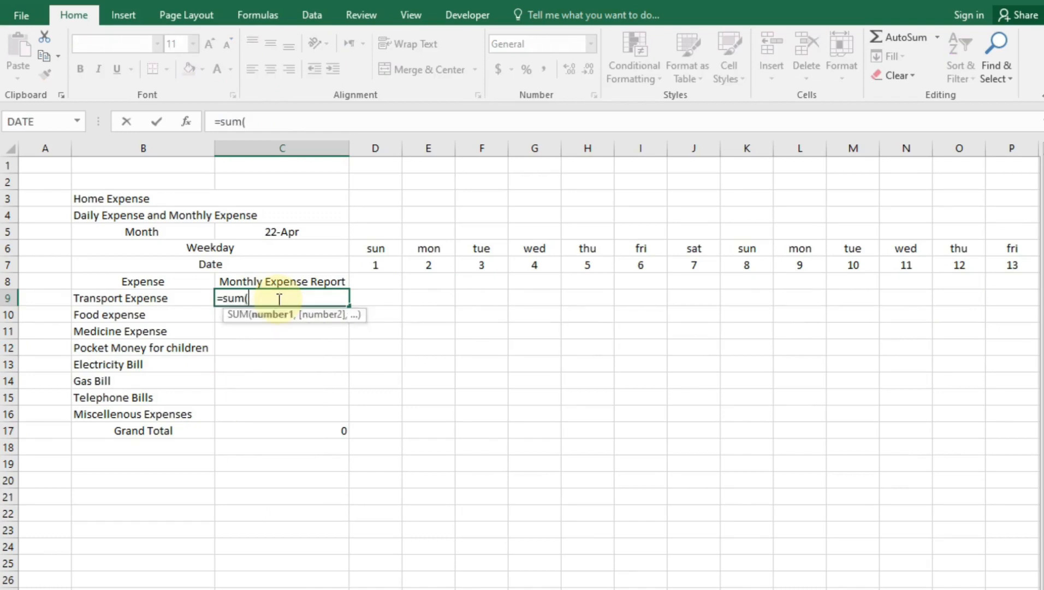
drag(373, 296, 426, 305)
key(Return)
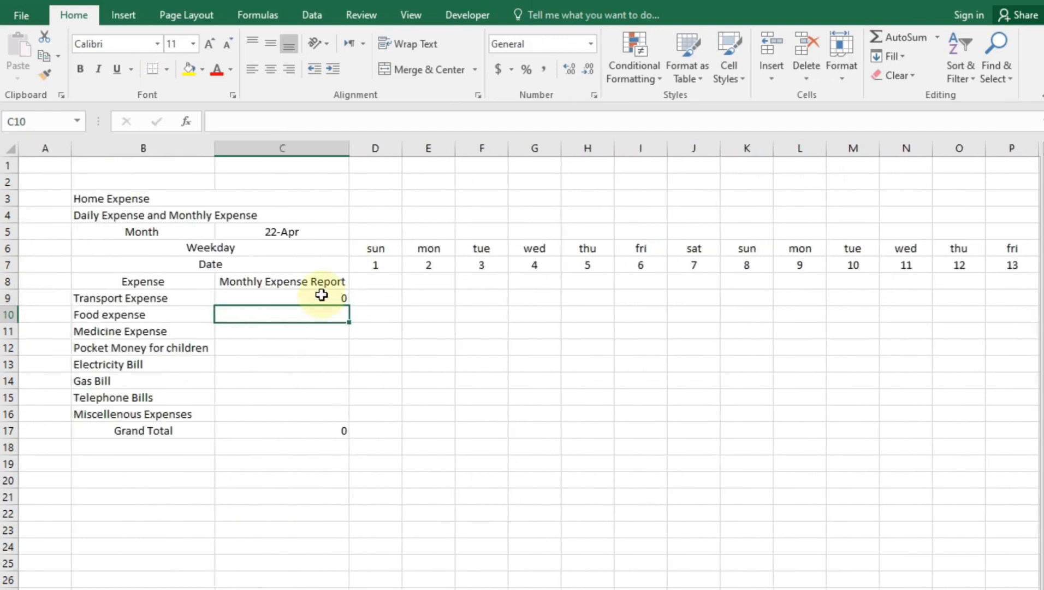
click(346, 298)
drag(348, 304, 341, 421)
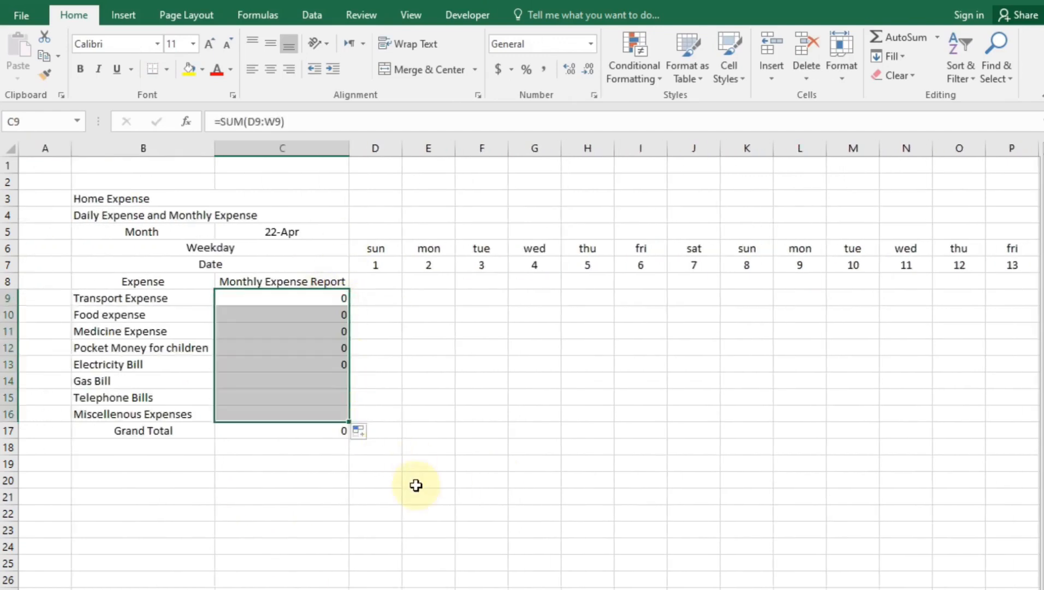
click(416, 485)
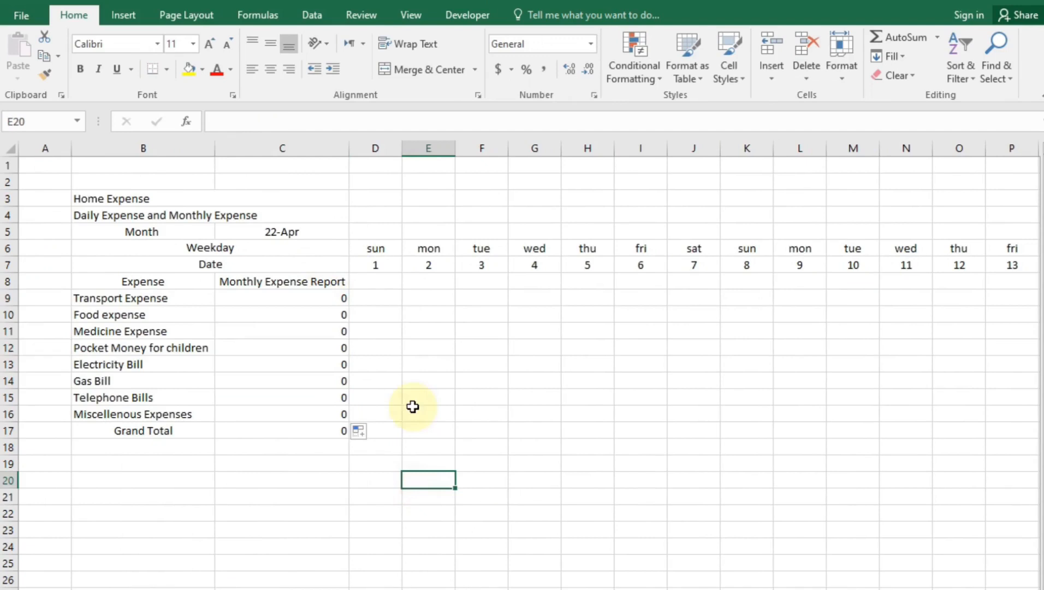
click(373, 302)
Enter =SUM(D9:D16) in D17 and fill it across to W17 for daily Grand Totals
click(382, 435)
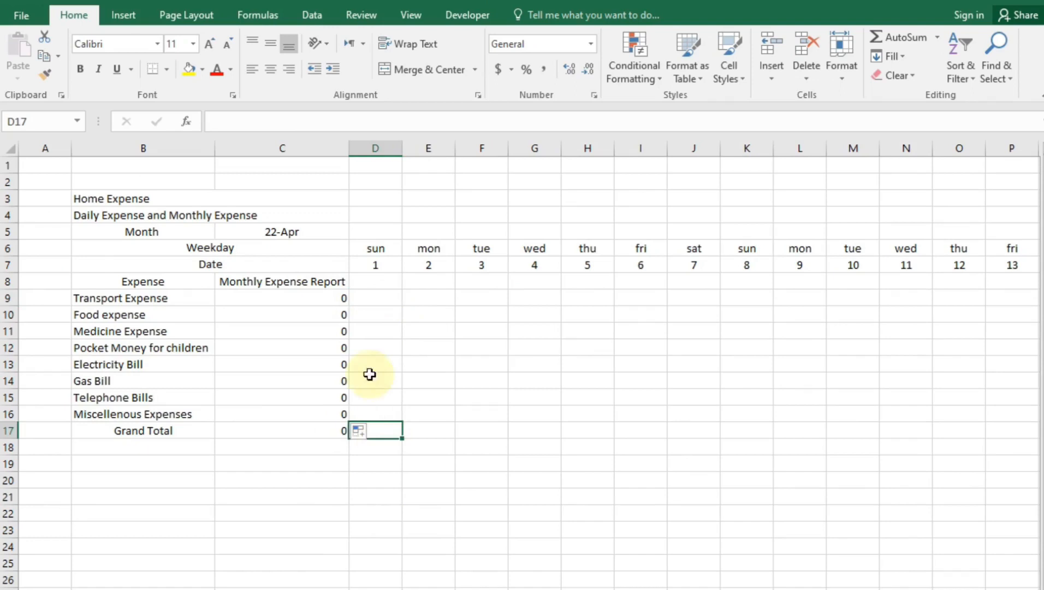
text(=s)
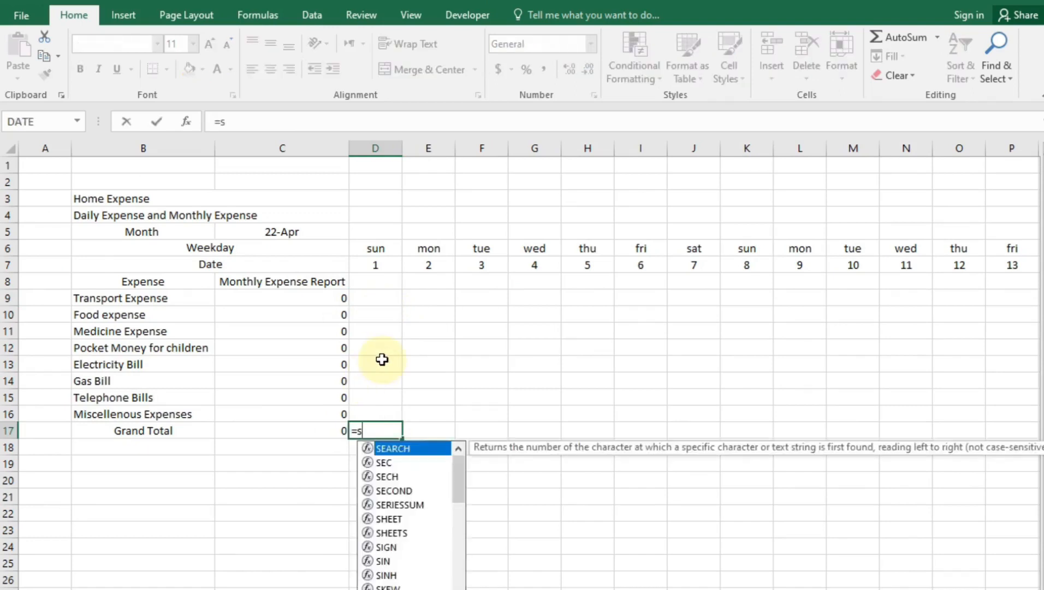
text(um()
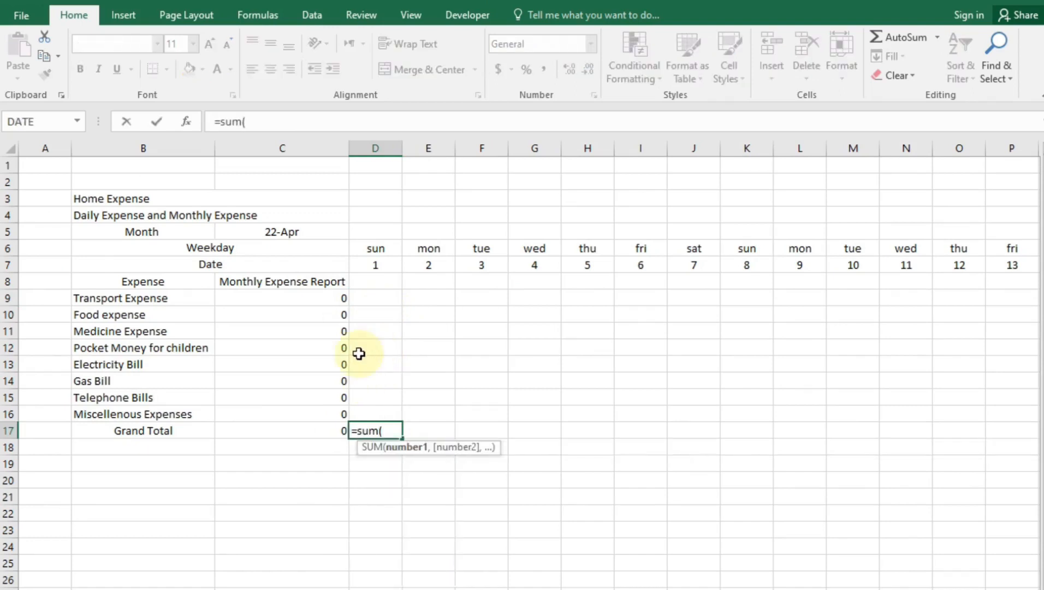
drag(373, 298, 387, 411)
key(Return)
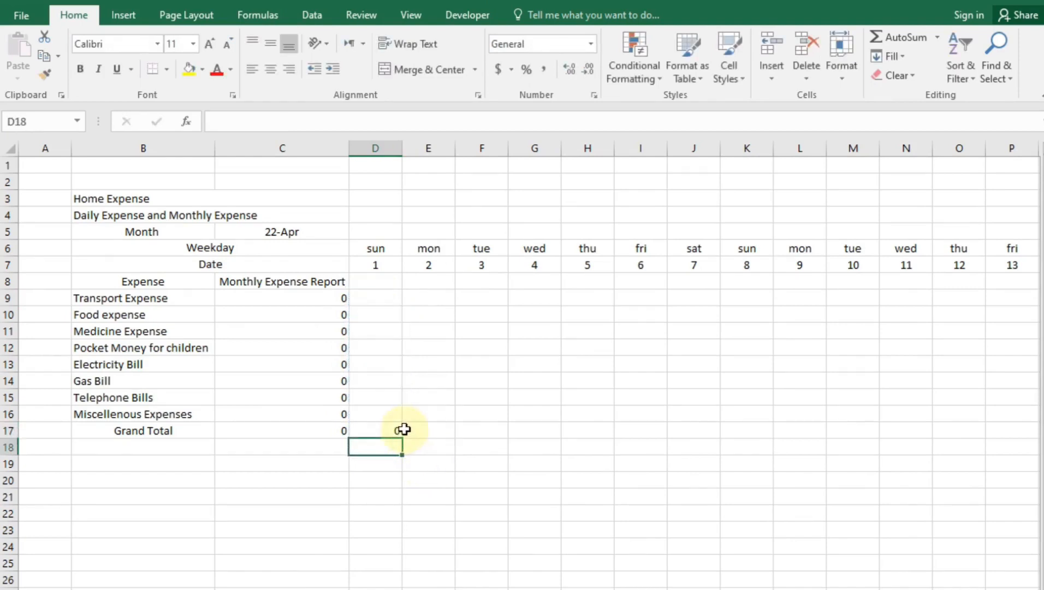
click(401, 430)
drag(404, 437, 962, 431)
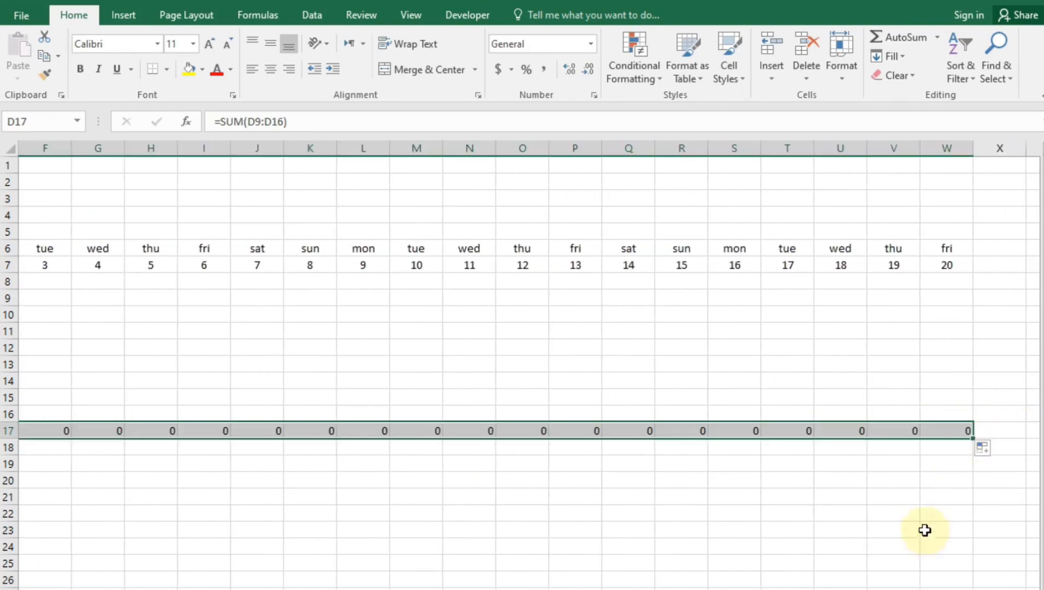
click(908, 528)
scroll(660, 522, left, 5)
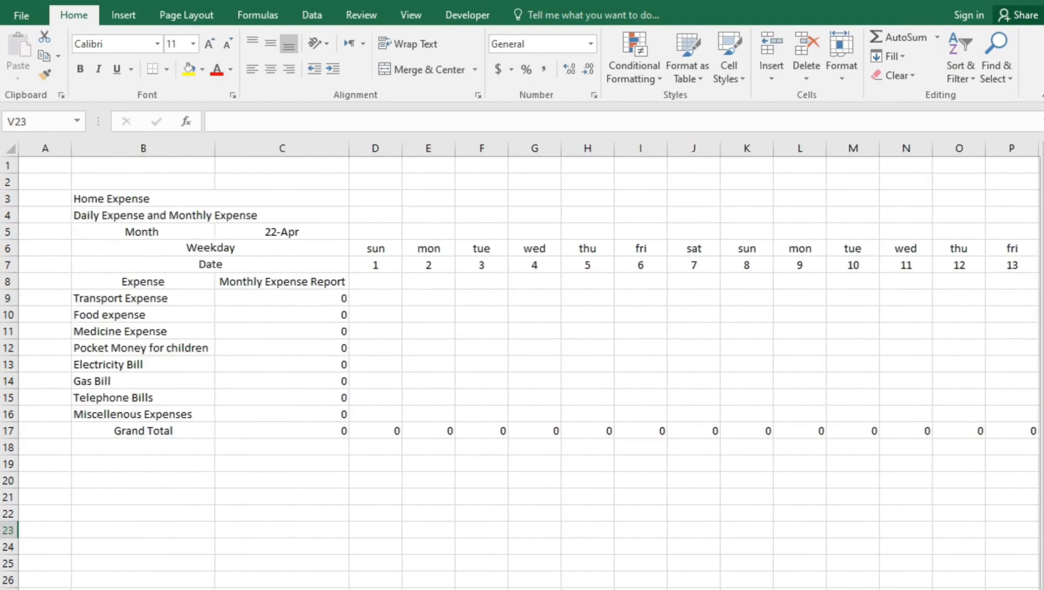
click(661, 521)
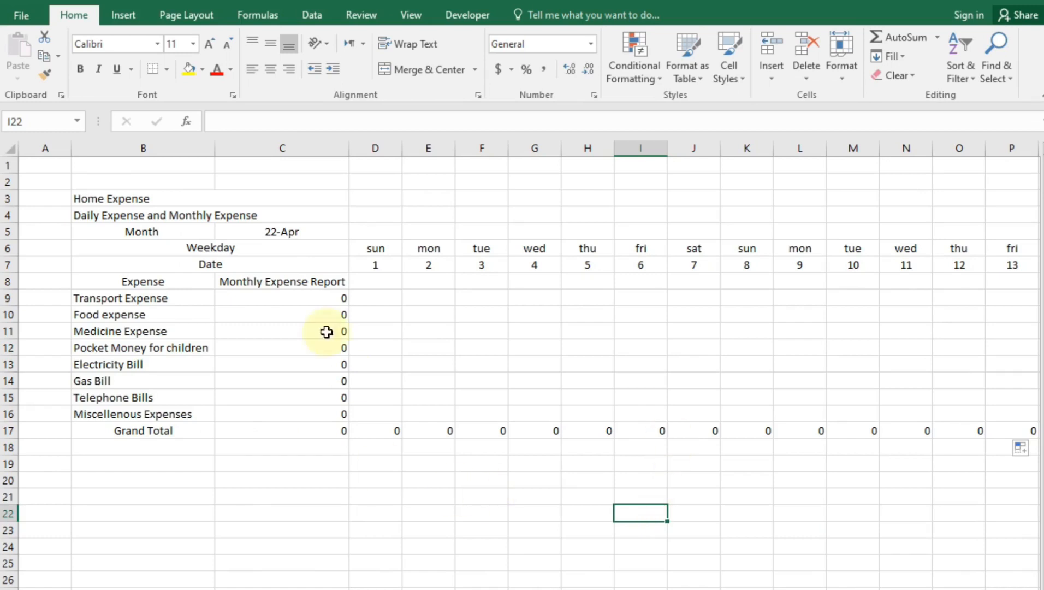
Centre the monthly totals in C9:C17
drag(316, 296, 314, 430)
click(272, 69)
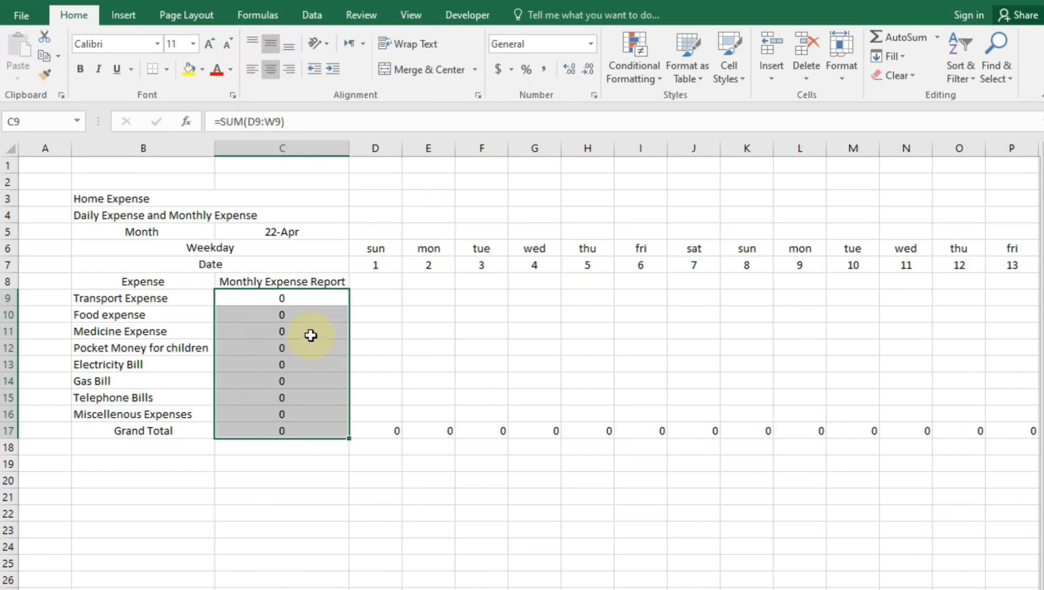
click(357, 548)
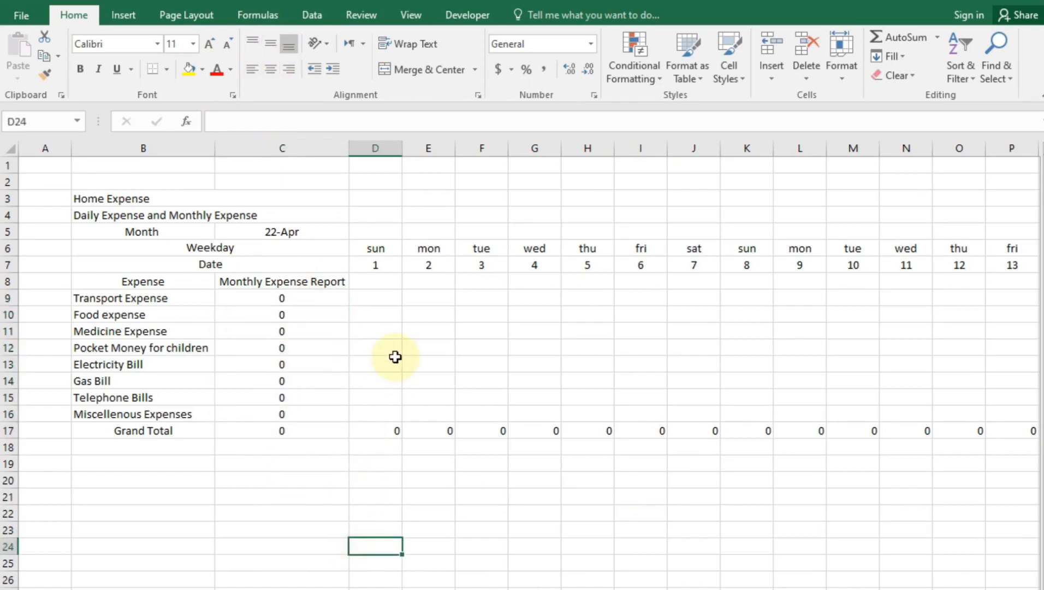
Type sample daily amounts like 45, 545, 54 and 5 into the expense grid, bringing the Grand Total to 793
click(423, 295)
text(45)
click(487, 332)
text(545)
click(642, 330)
click(727, 396)
text(54)
click(814, 344)
text(5)
click(694, 315)
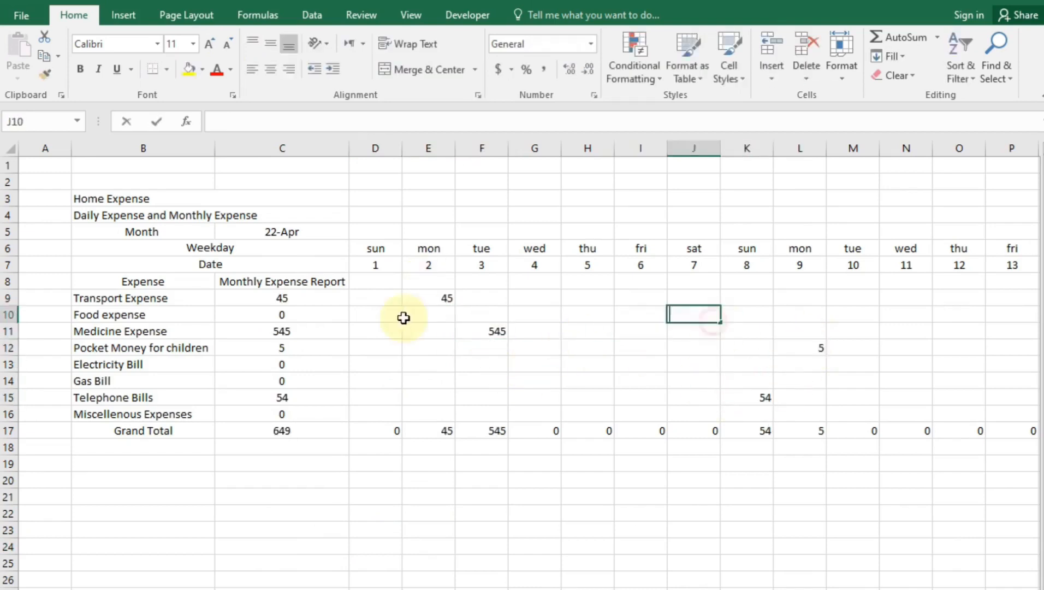
text(45)
click(590, 332)
text(45)
click(707, 358)
click(864, 300)
text(54)
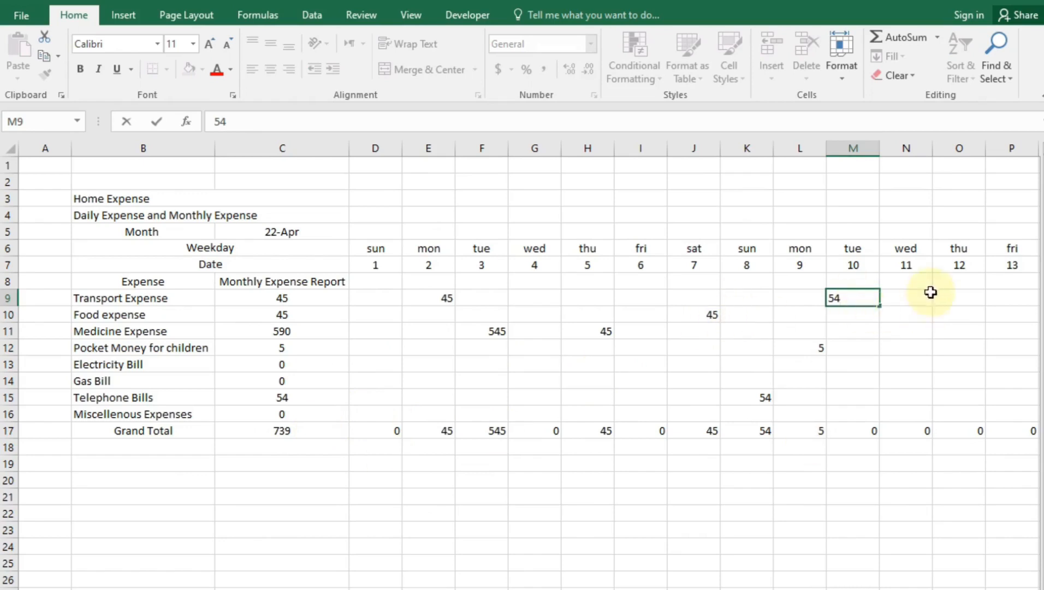
click(375, 480)
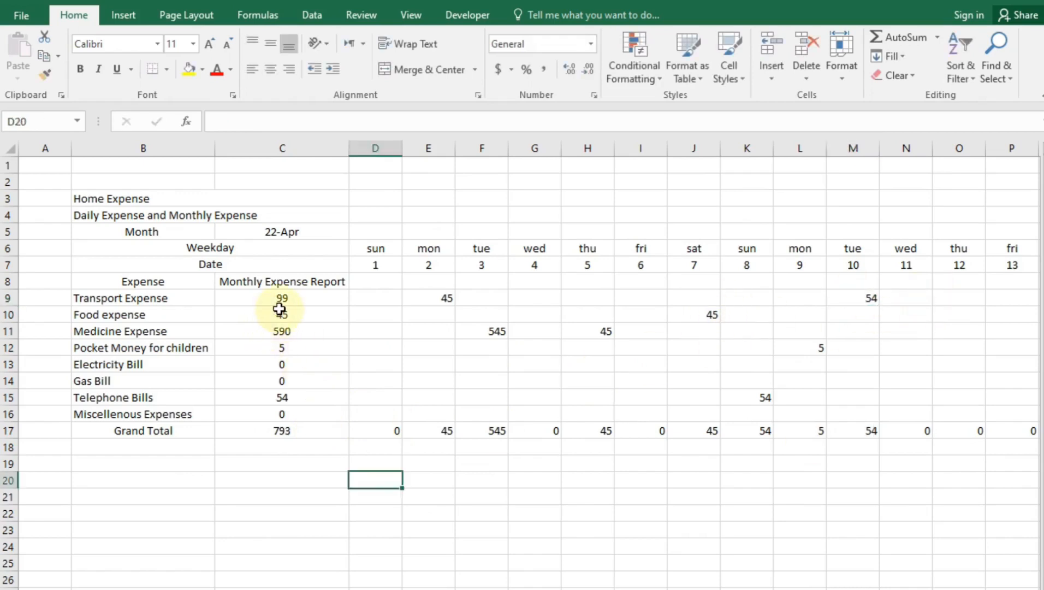
drag(150, 198, 312, 438)
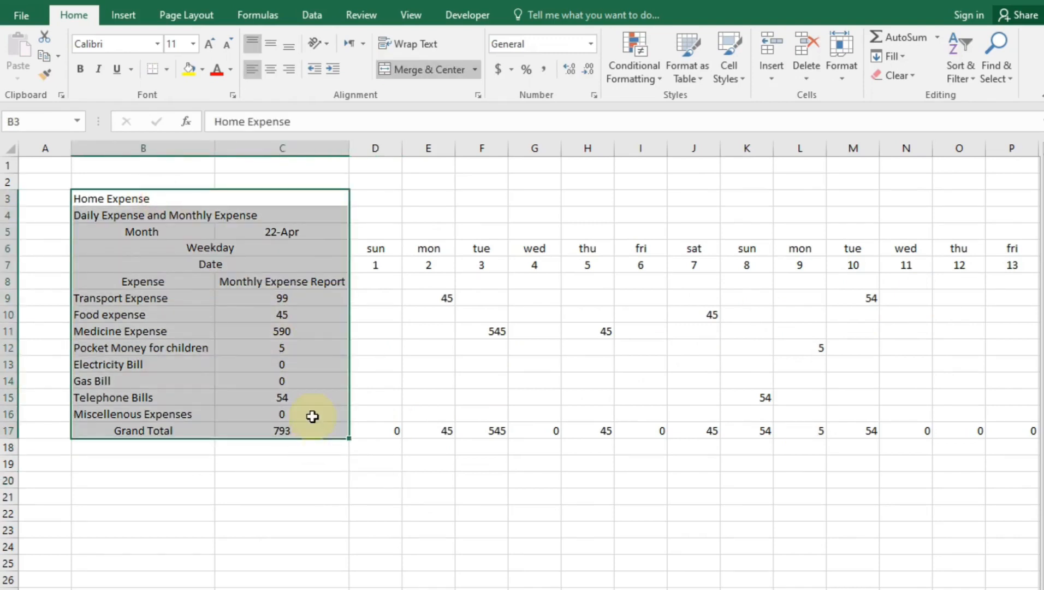
Give B3:C17 outline and inside borders through Format Cells
click(478, 95)
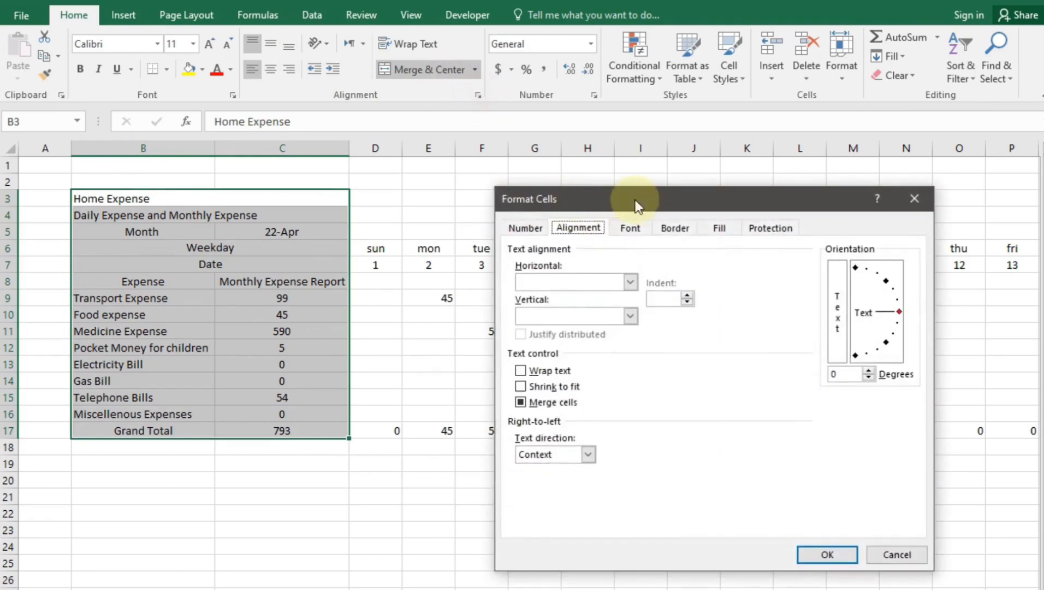
click(687, 232)
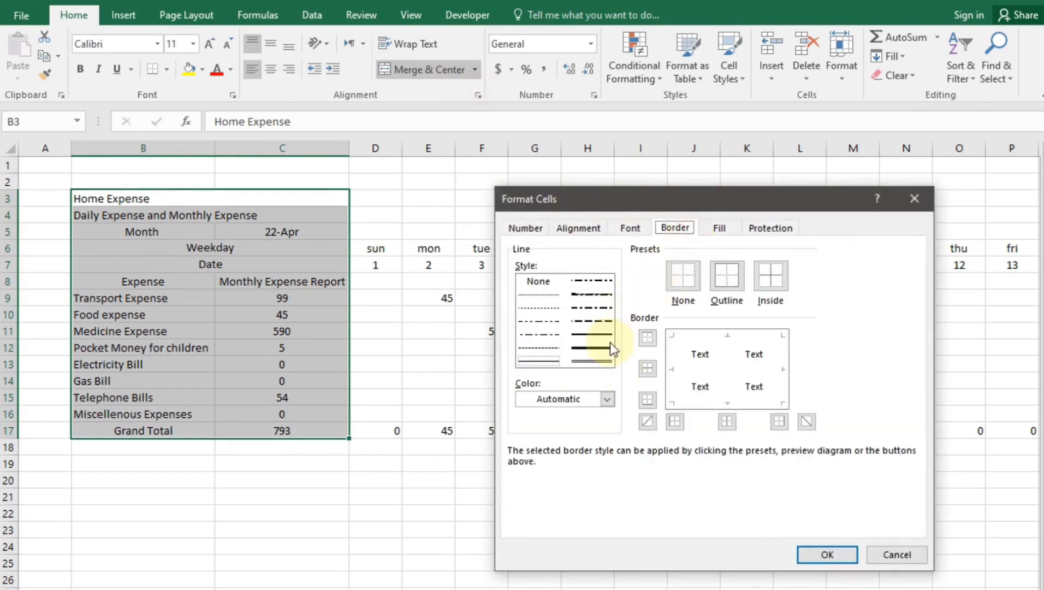
click(728, 276)
click(771, 276)
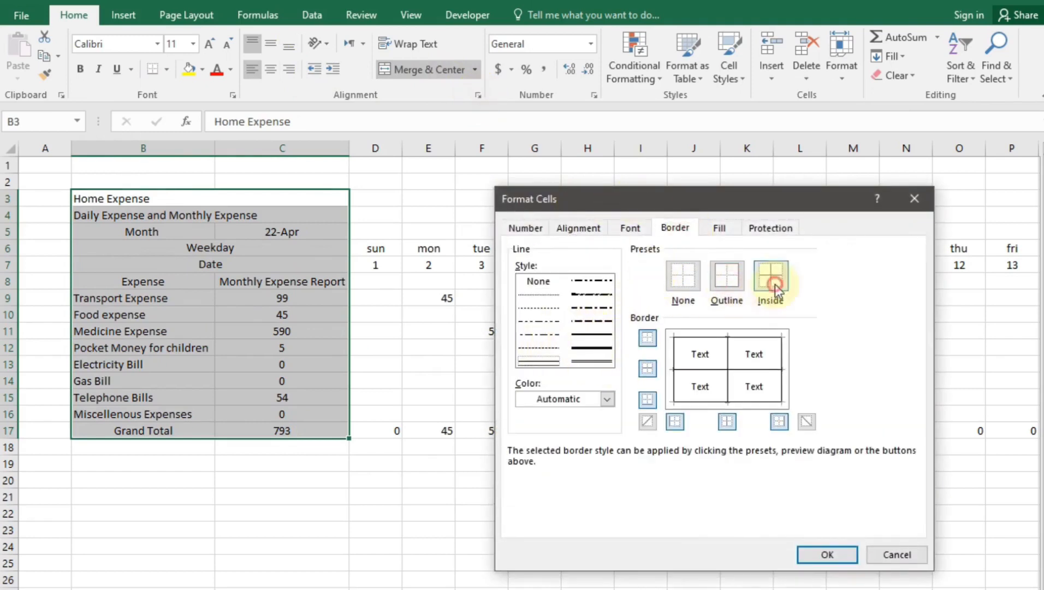
click(826, 553)
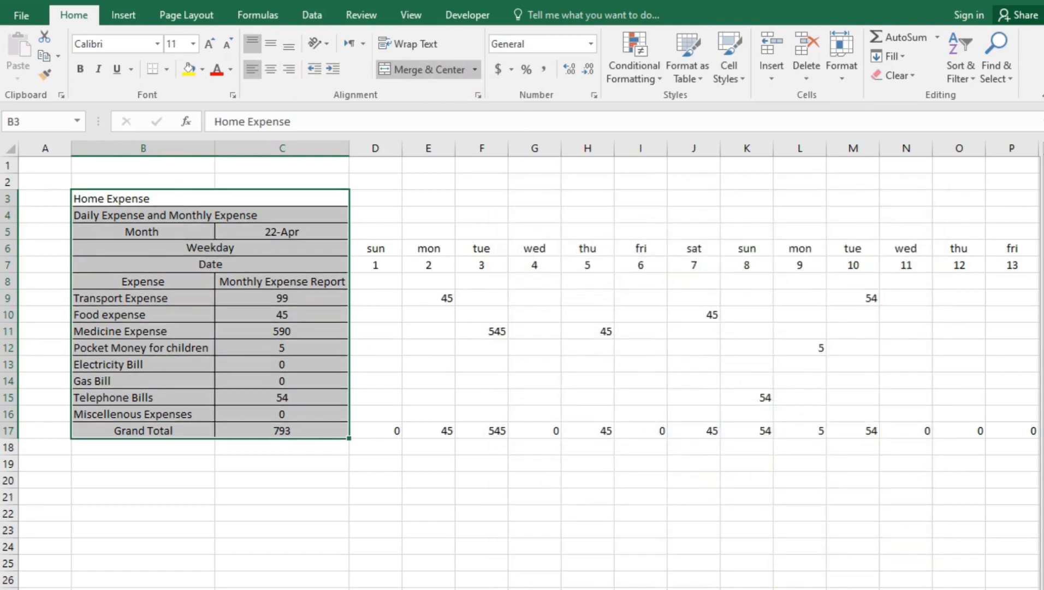
Reapply the B3:C17 outline and inside borders using the medium line style
click(478, 96)
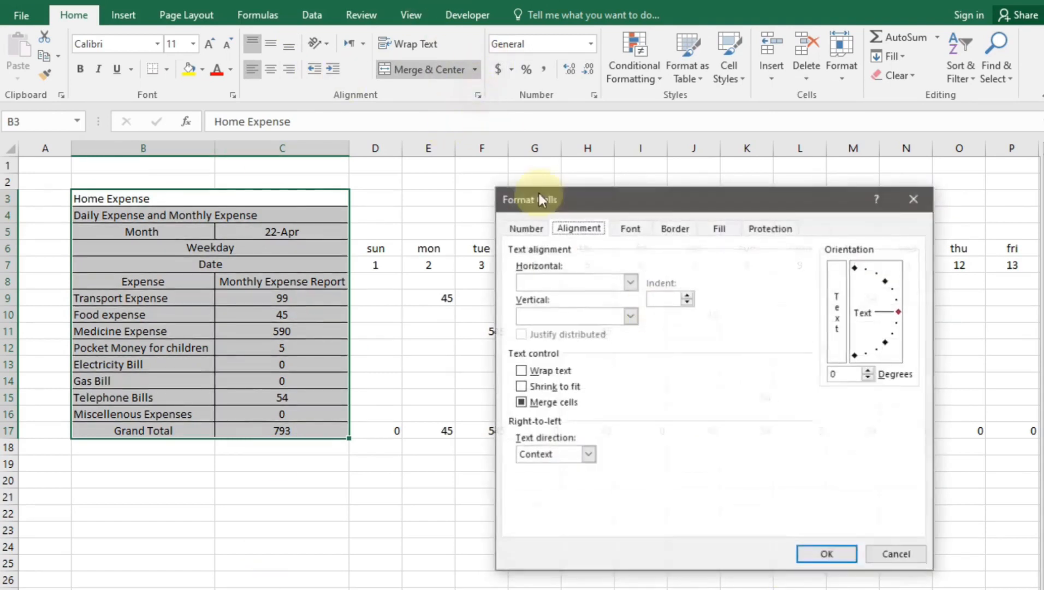
click(674, 230)
click(592, 334)
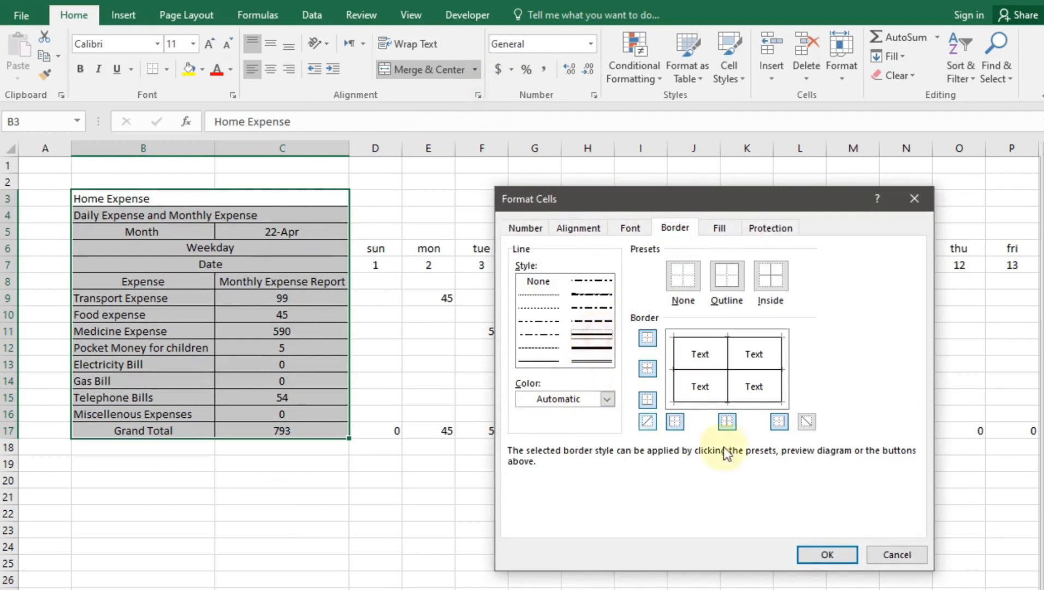
click(729, 279)
click(770, 275)
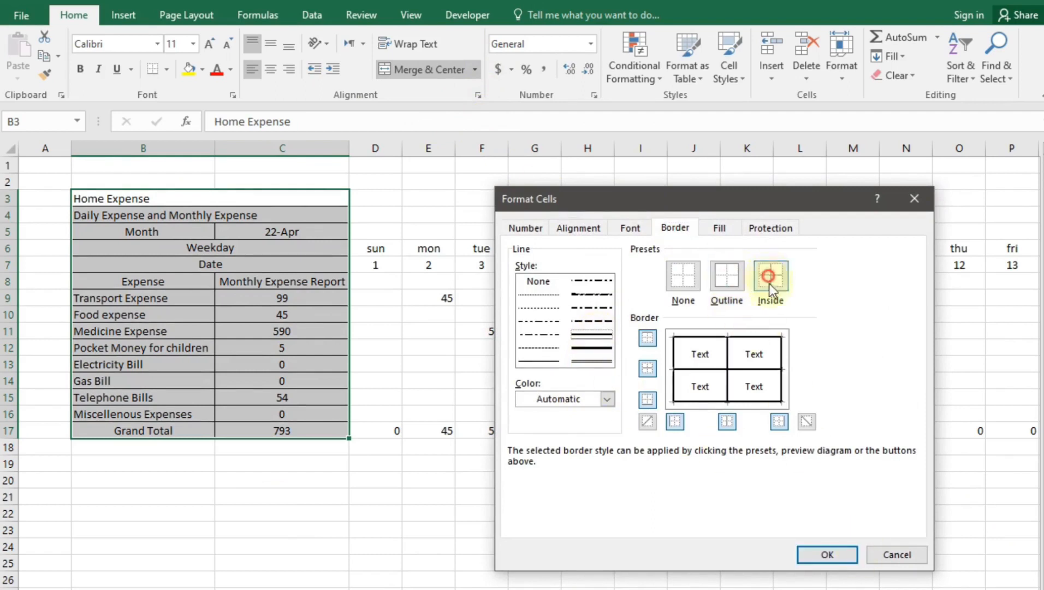
click(846, 553)
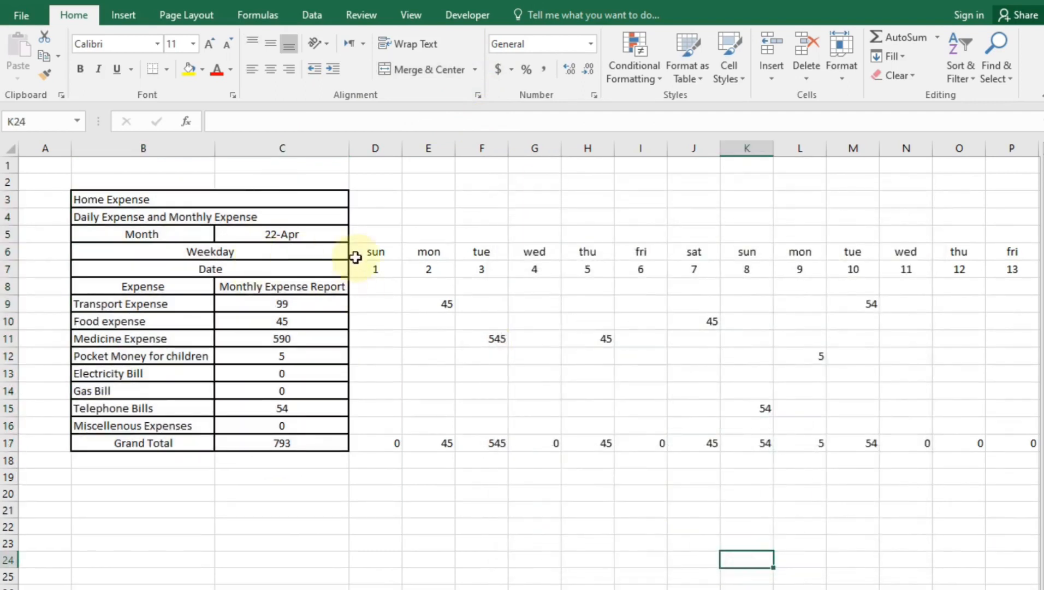
Add outline and inside borders to the daily grid D6:W17
drag(375, 254, 956, 443)
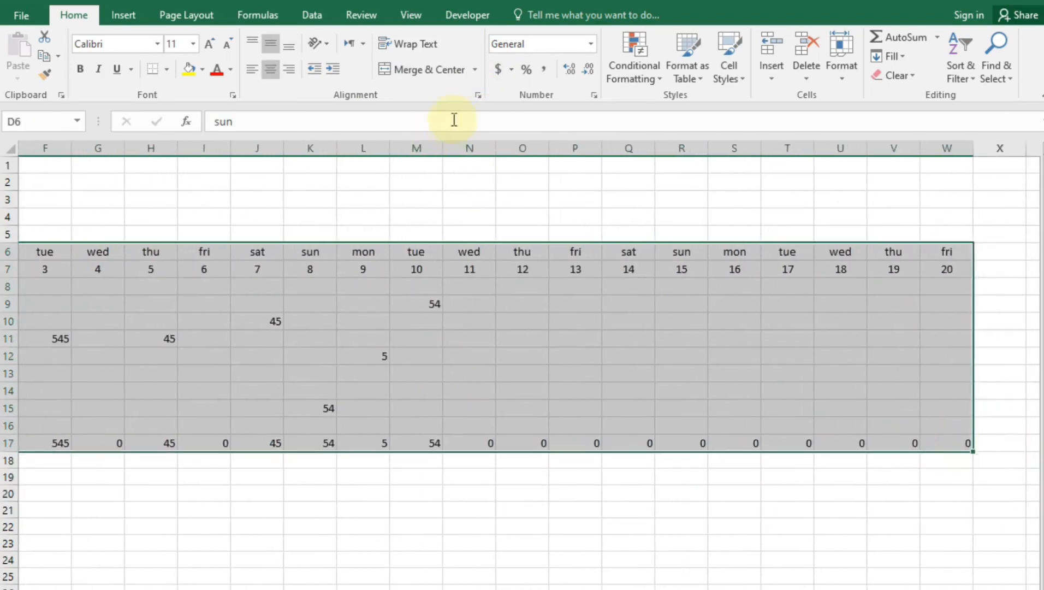
click(478, 93)
click(675, 228)
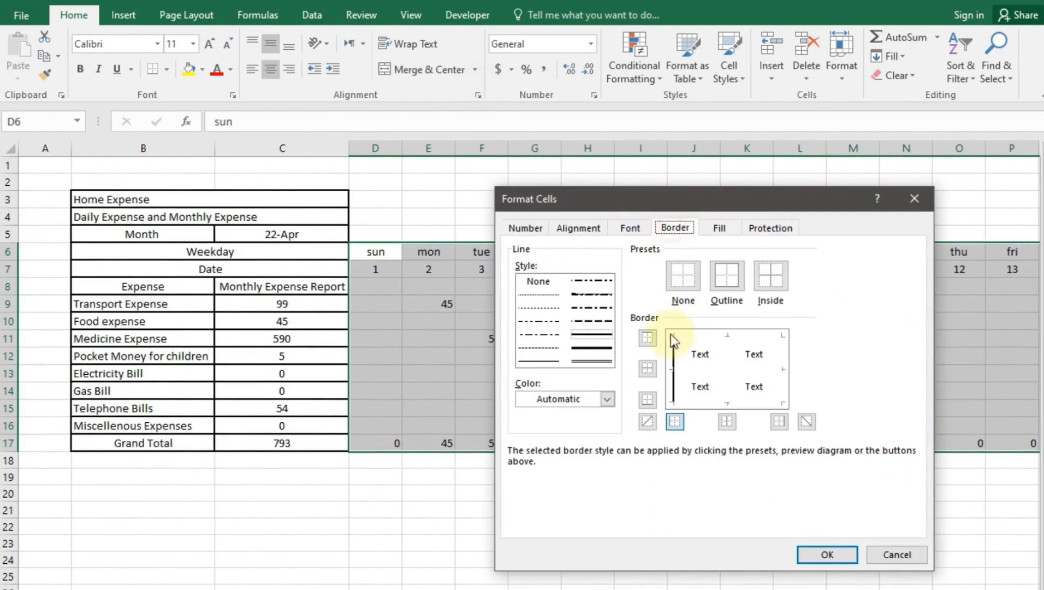
click(727, 275)
click(771, 276)
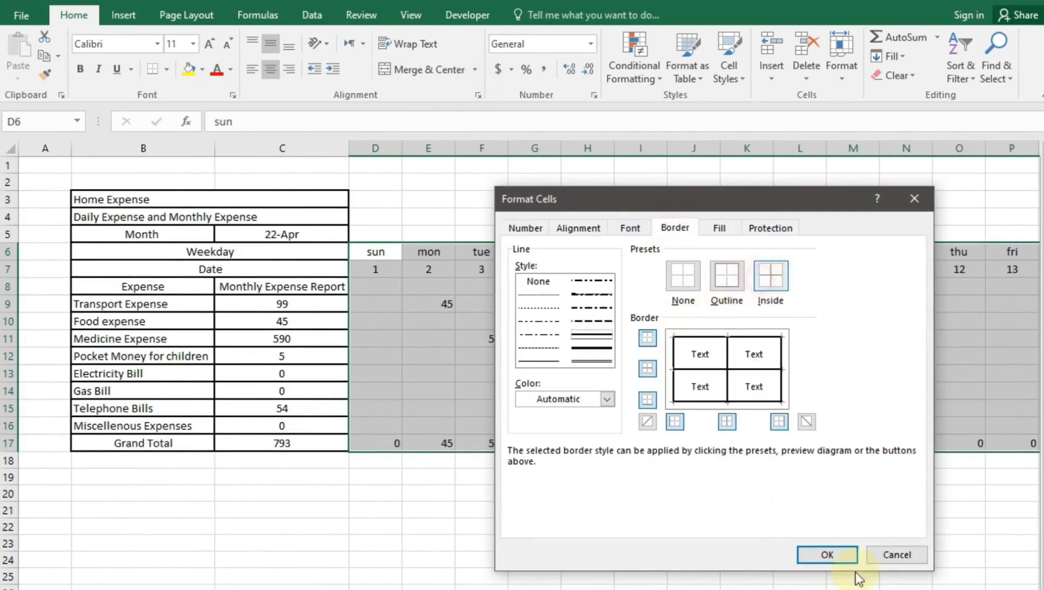
click(828, 554)
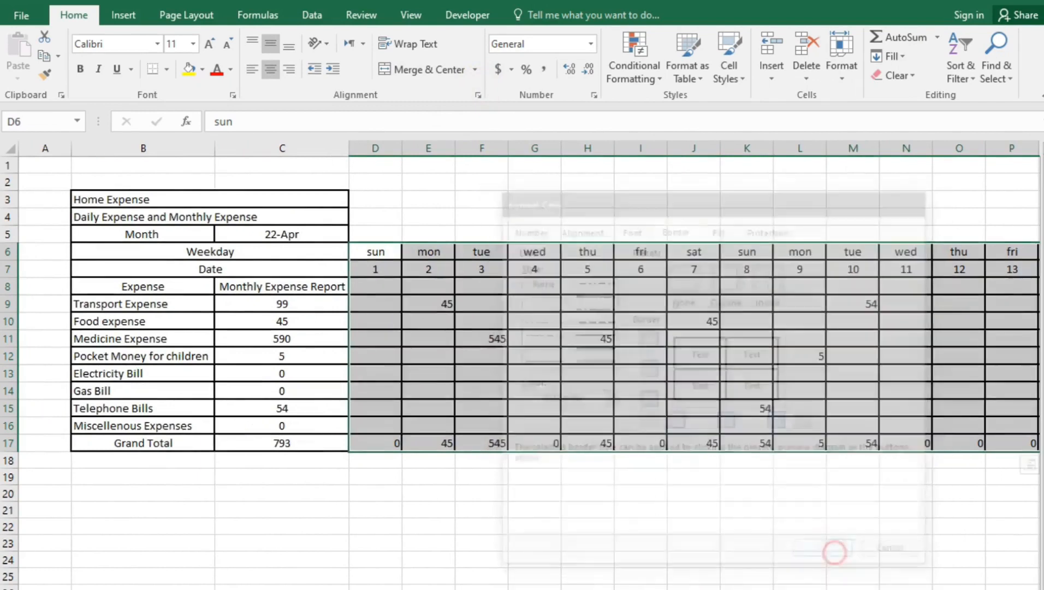
click(833, 553)
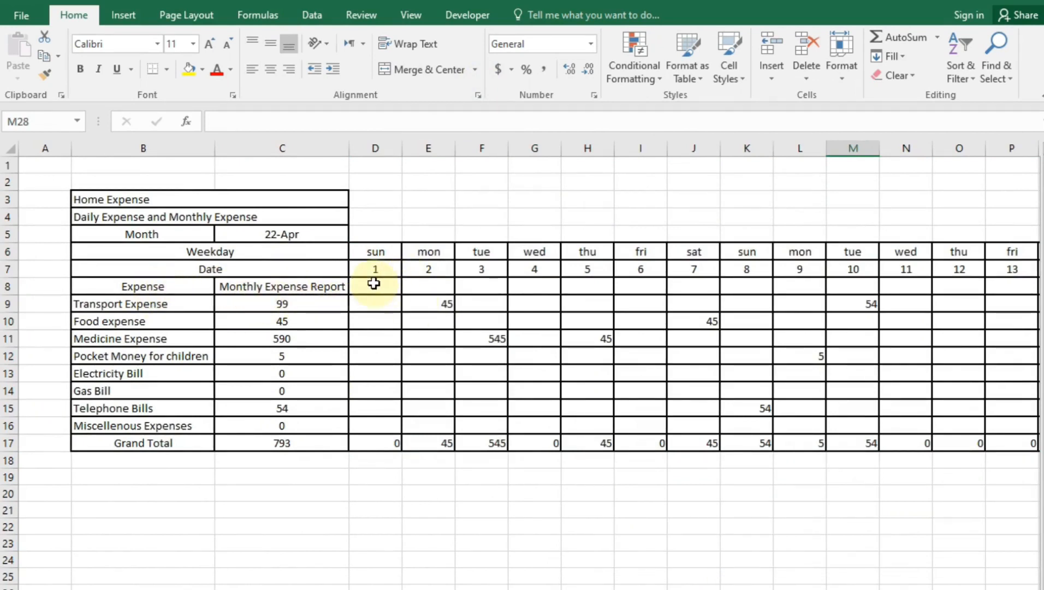
Remove the inner vertical dividers from row 8 of the daily grid
drag(374, 283, 947, 269)
click(102, 558)
scroll(522, 365, left, 3)
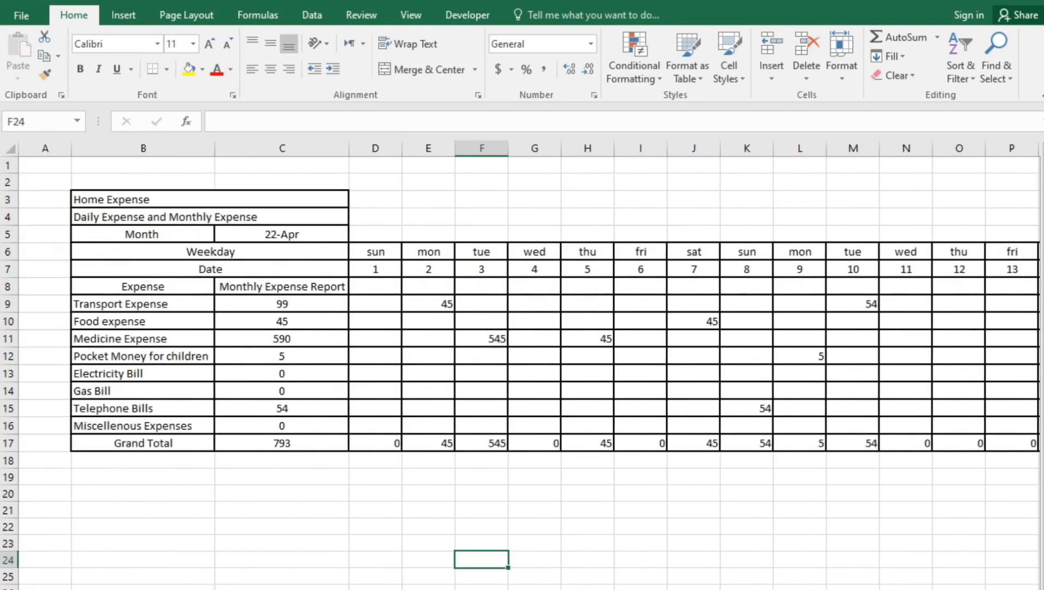
drag(361, 286, 958, 279)
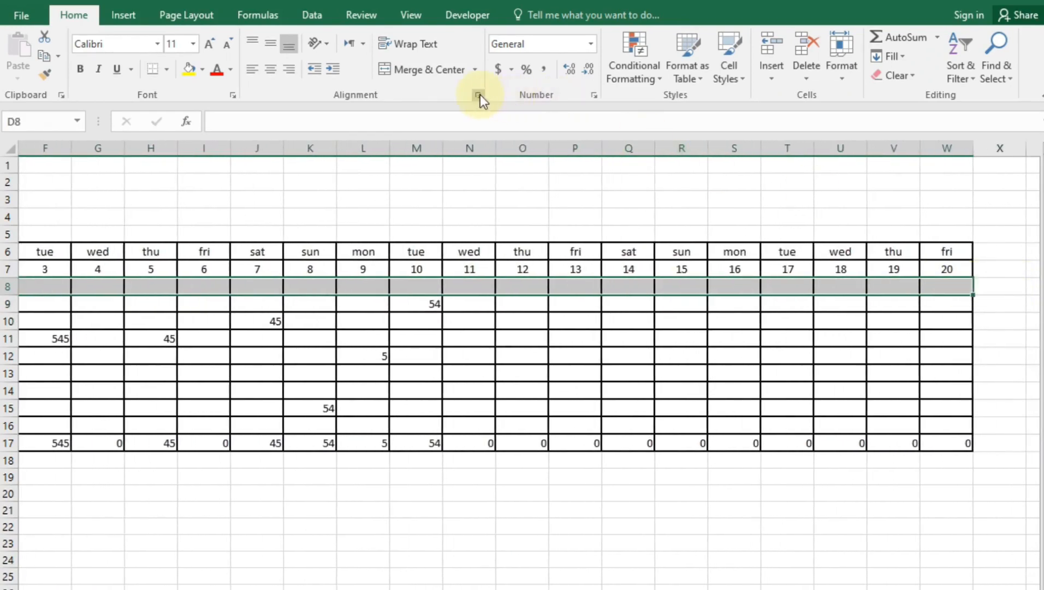
click(479, 95)
click(678, 229)
click(730, 373)
click(729, 367)
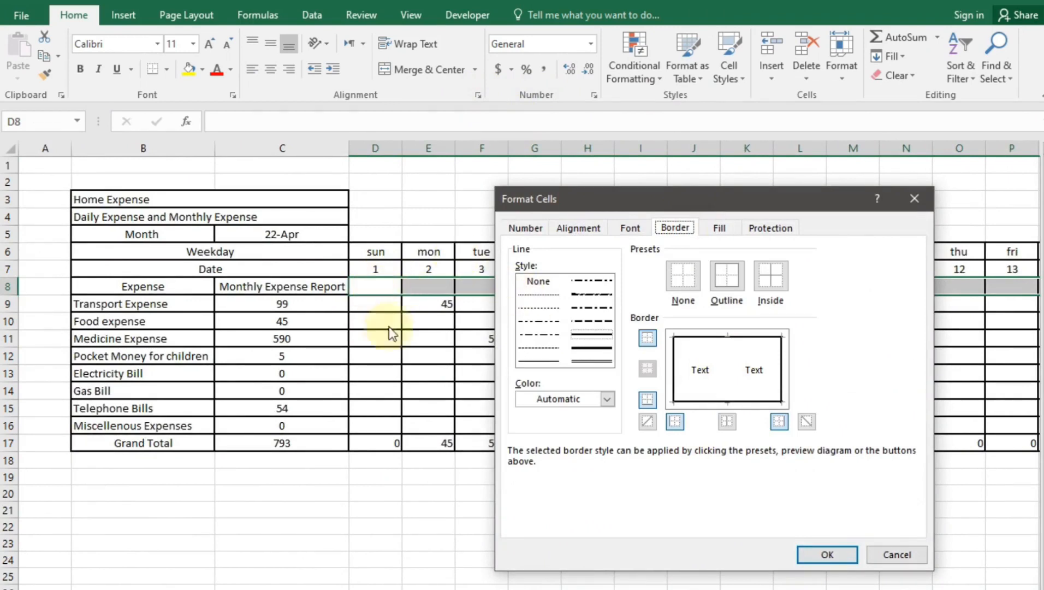
click(822, 555)
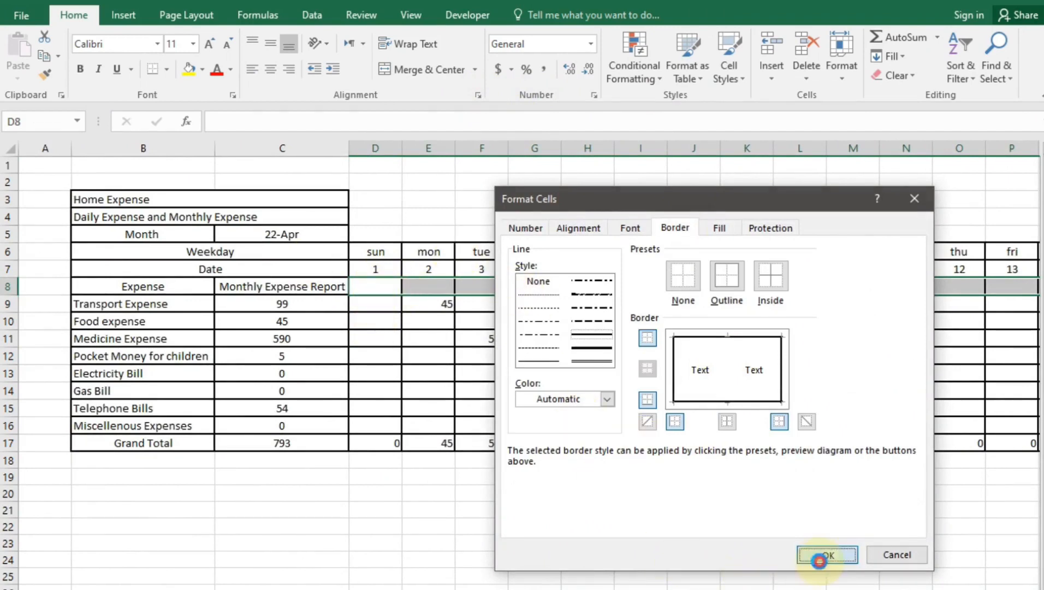
click(746, 480)
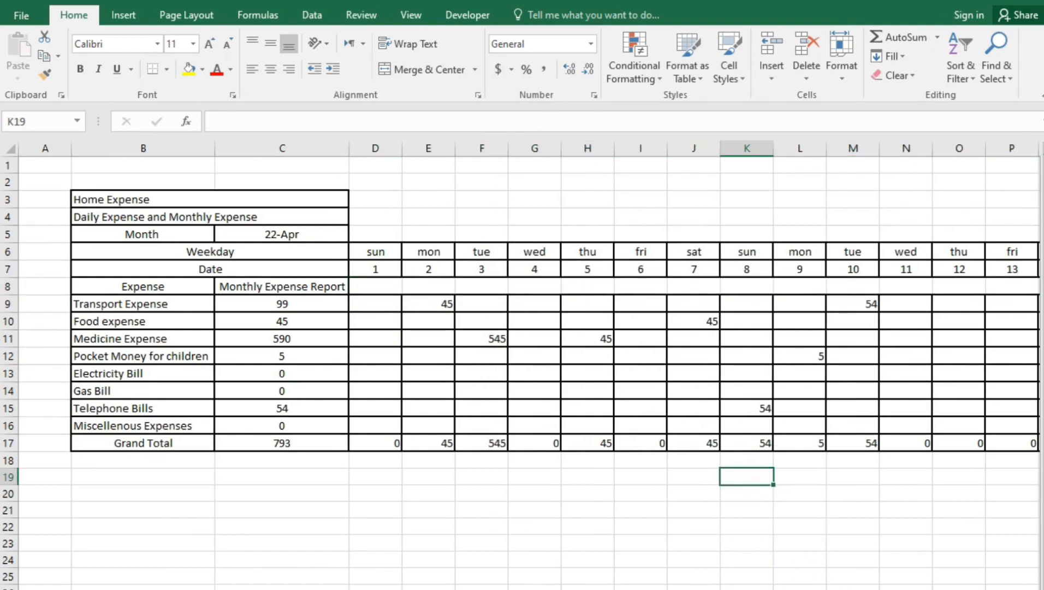
scroll(530, 366, right, 4)
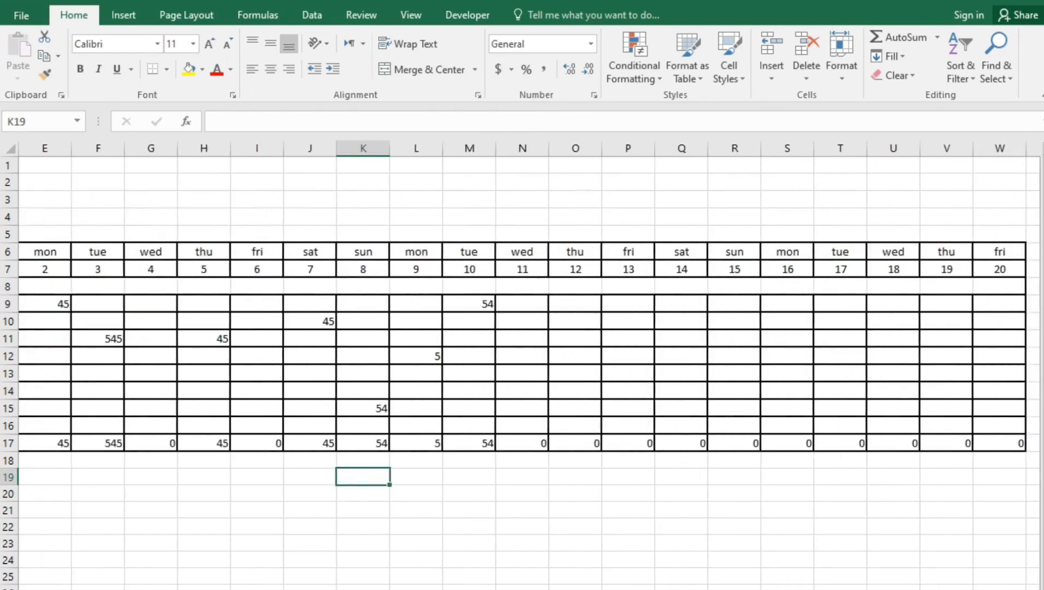
scroll(625, 560, left, 4)
click(626, 560)
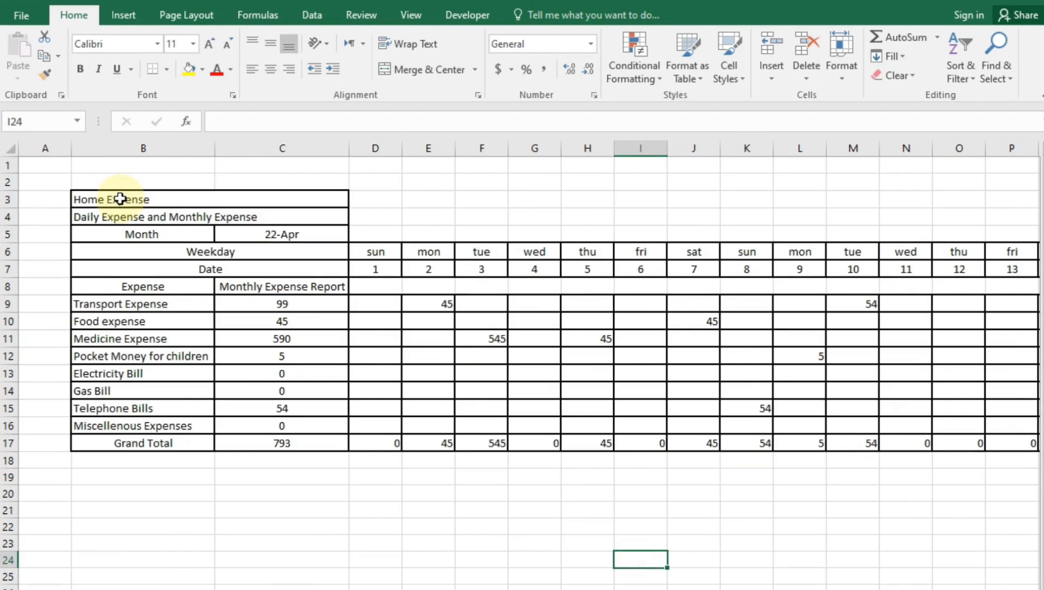
drag(121, 199, 215, 229)
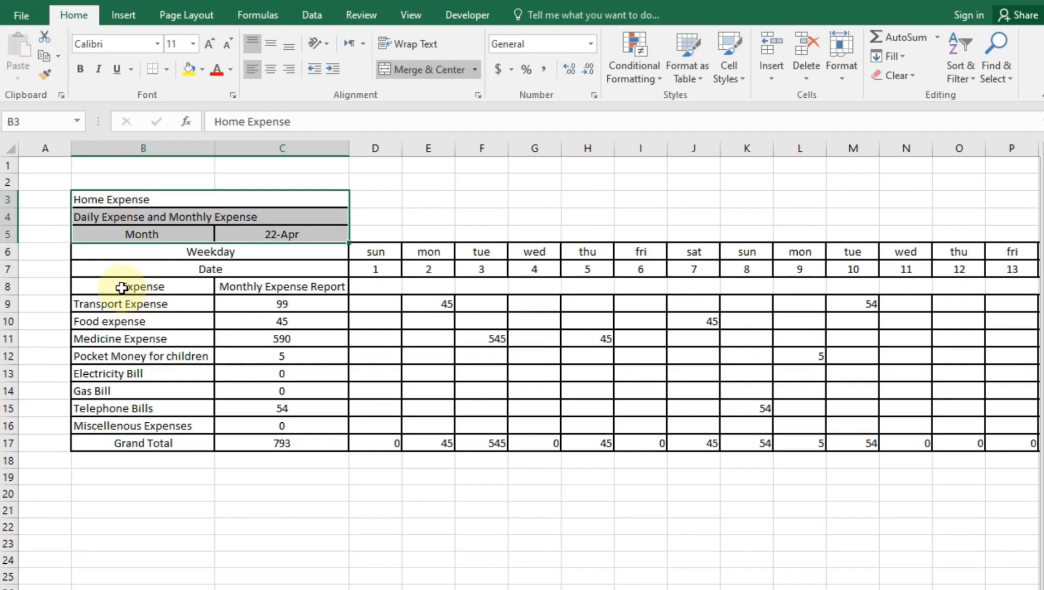
drag(121, 288, 271, 284)
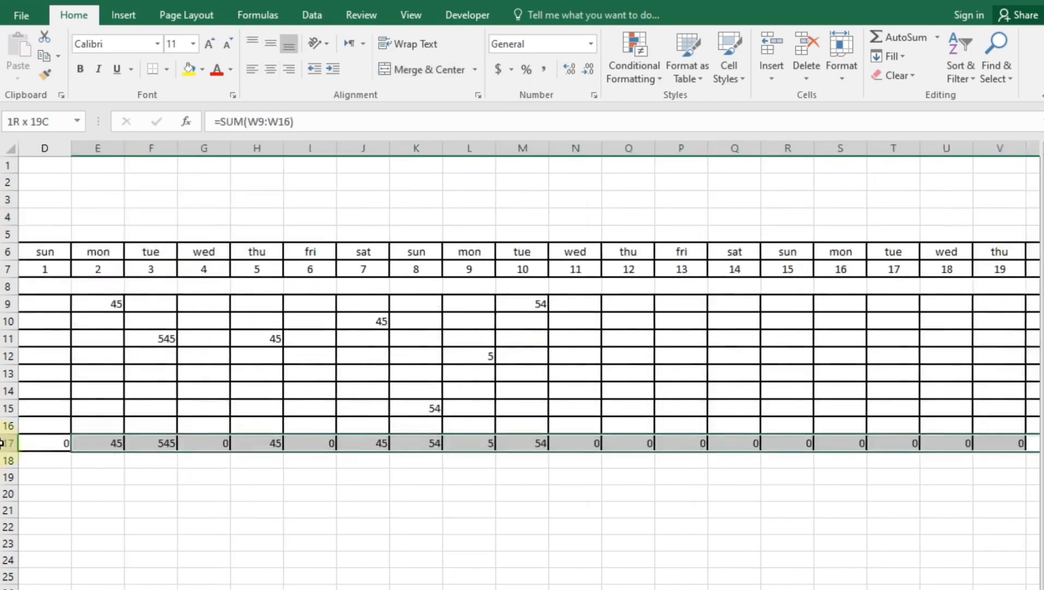
Fill the title rows, Weekday/Date headers and Grand Total row with orange
drag(1, 441, 106, 441)
drag(151, 285, 249, 280)
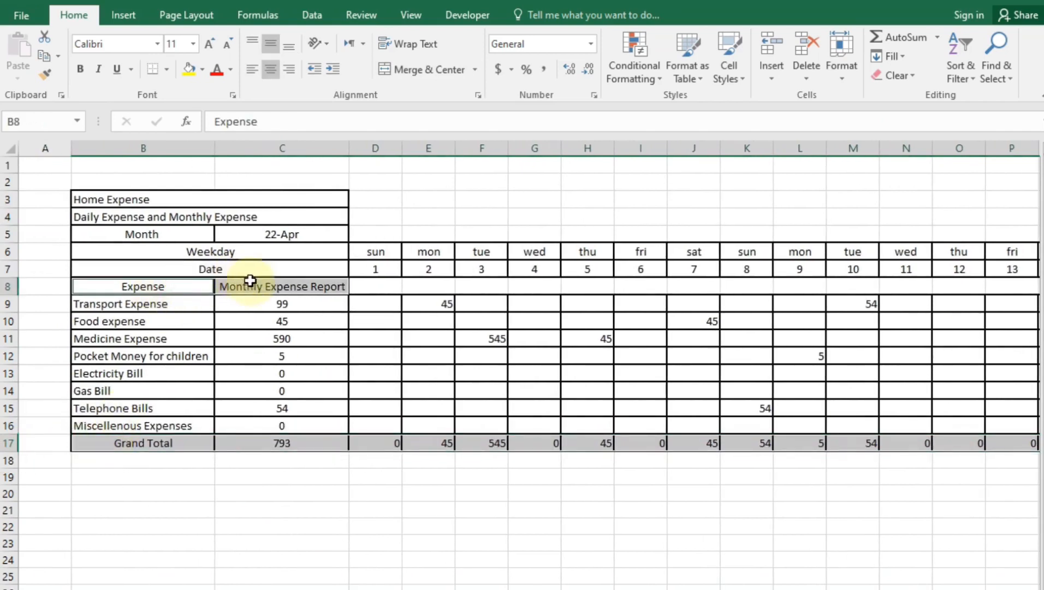
drag(103, 201, 249, 267)
drag(373, 248, 949, 270)
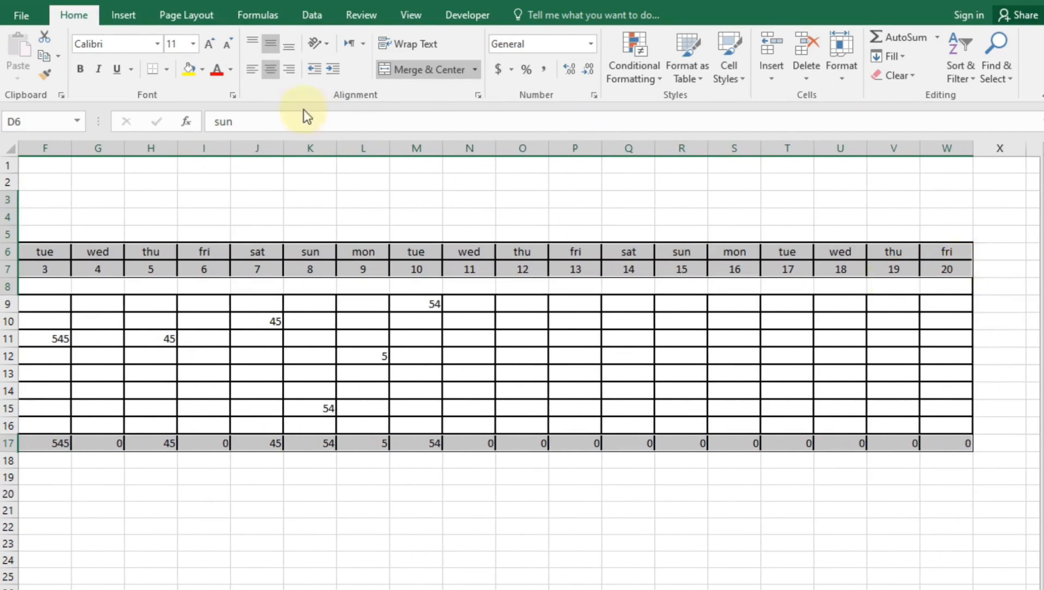
click(203, 69)
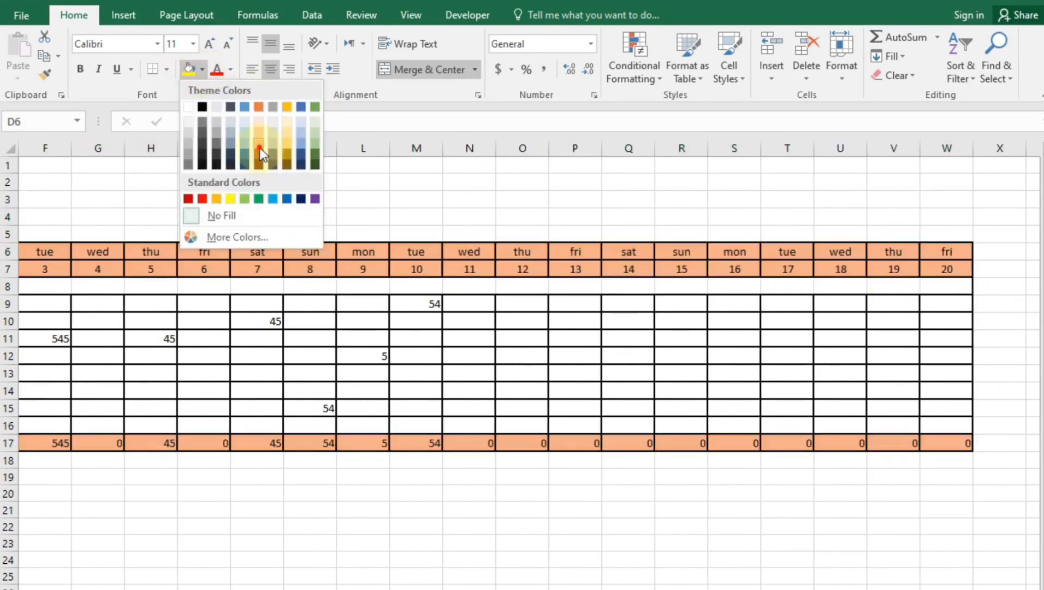
click(260, 147)
click(694, 588)
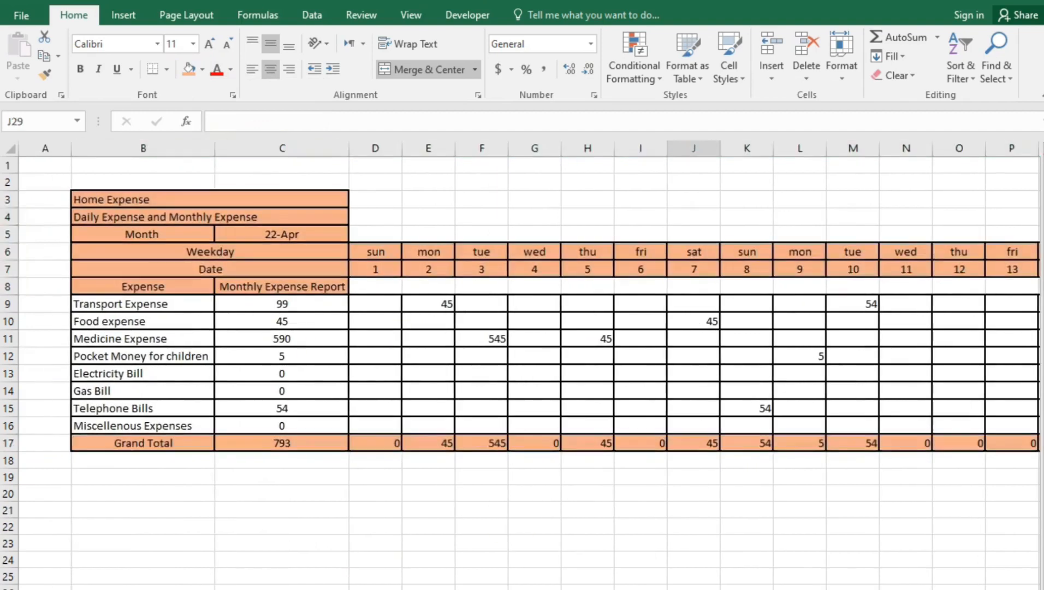
Shade the expense names and amounts B9:C16 light orange
drag(118, 303, 282, 420)
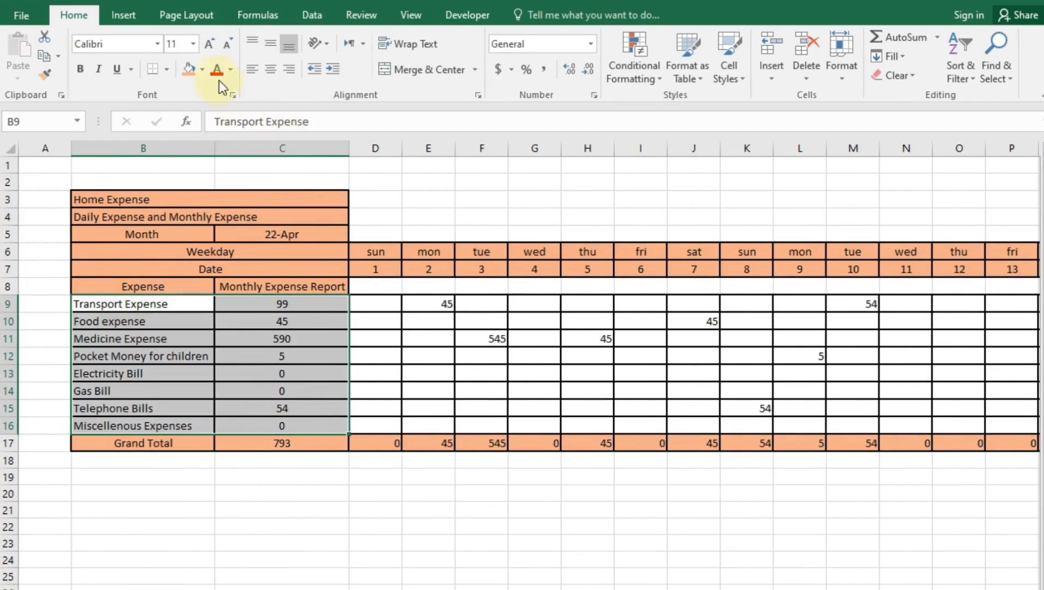
click(204, 69)
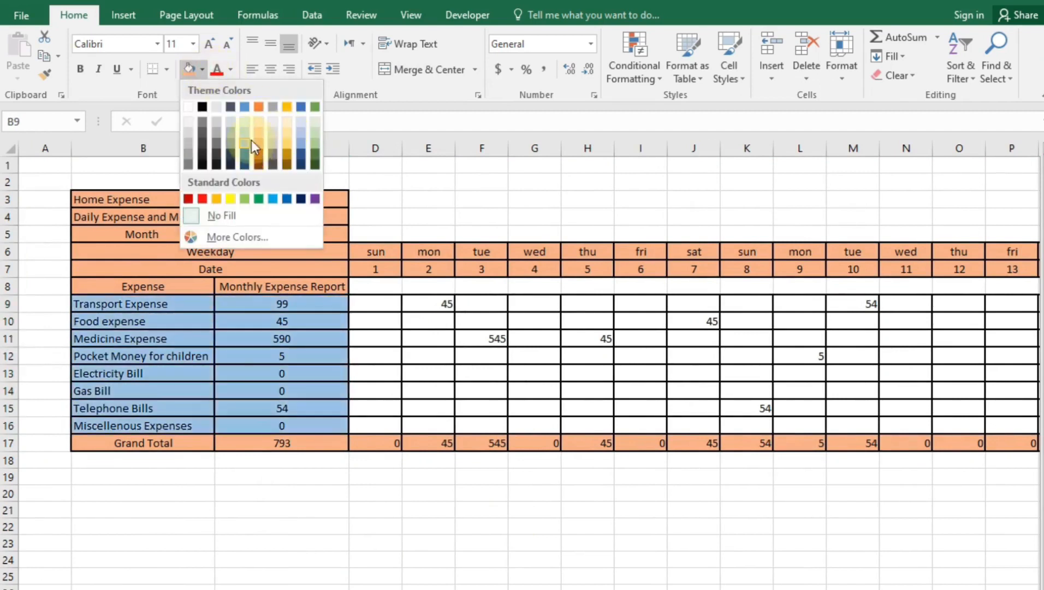
click(258, 135)
Fill the daily entry cells D9:W16 with the lightest orange
drag(366, 305, 428, 389)
drag(525, 460, 846, 430)
click(203, 64)
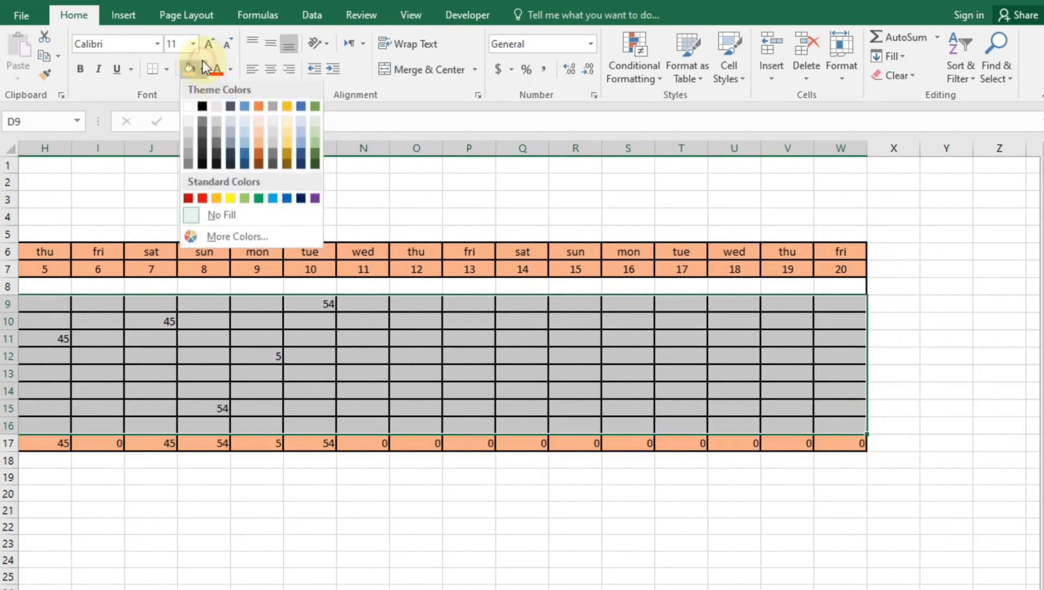
click(257, 123)
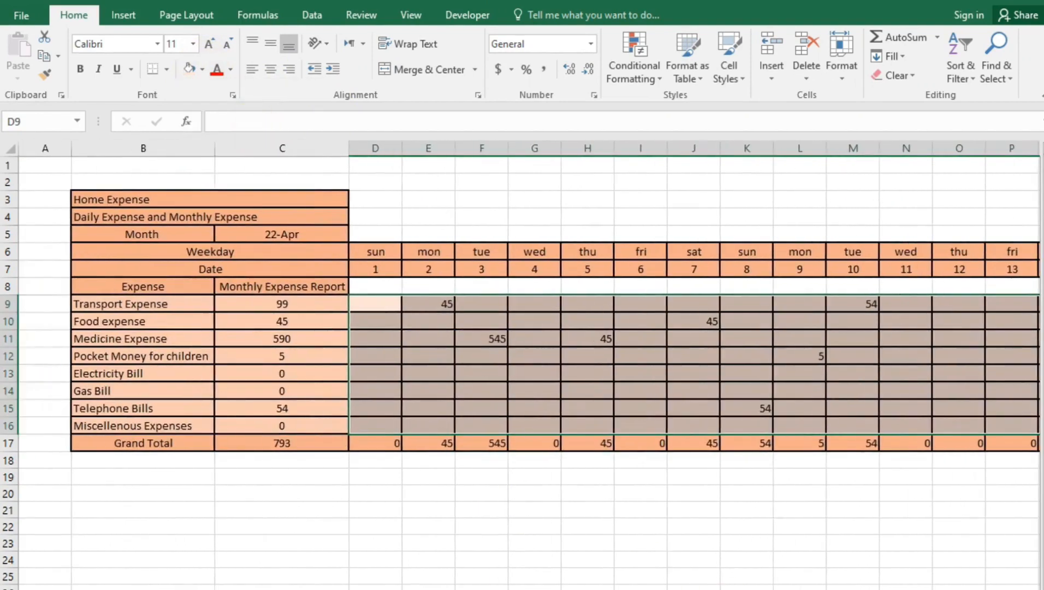
click(694, 589)
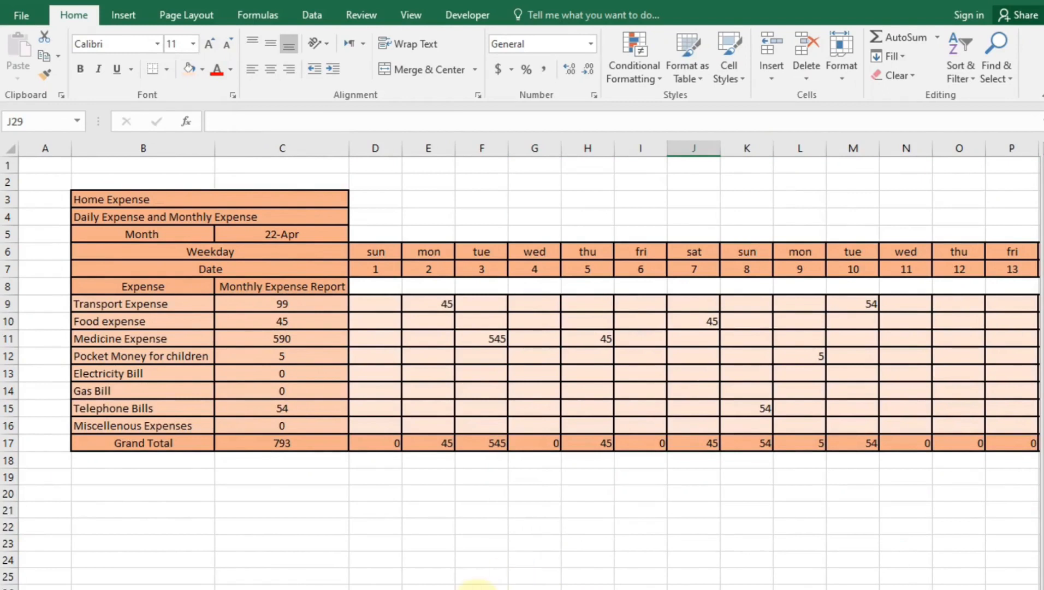
drag(145, 201, 156, 216)
click(82, 68)
drag(154, 290, 282, 287)
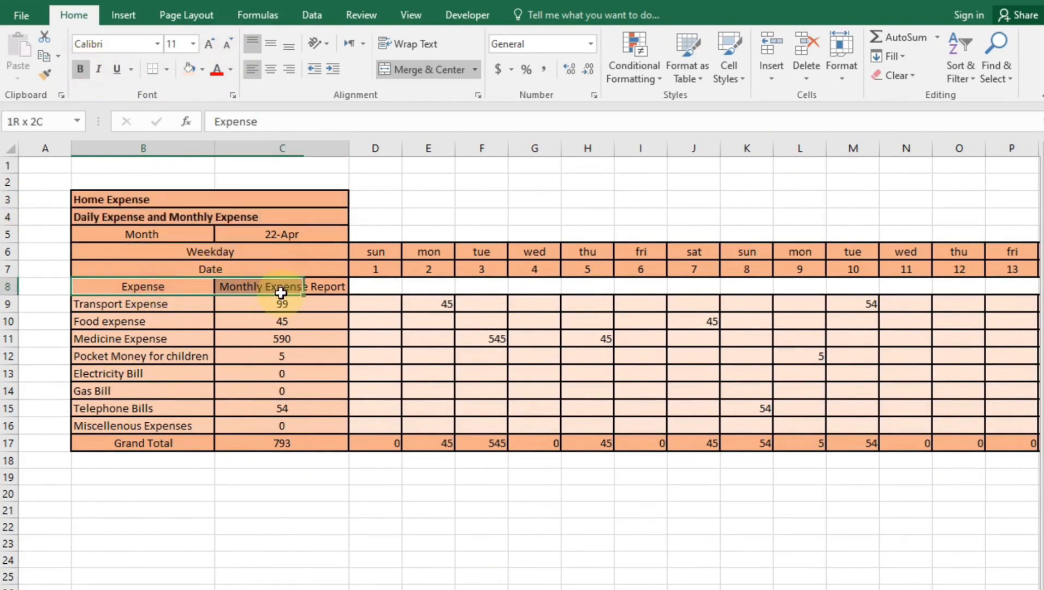
click(81, 69)
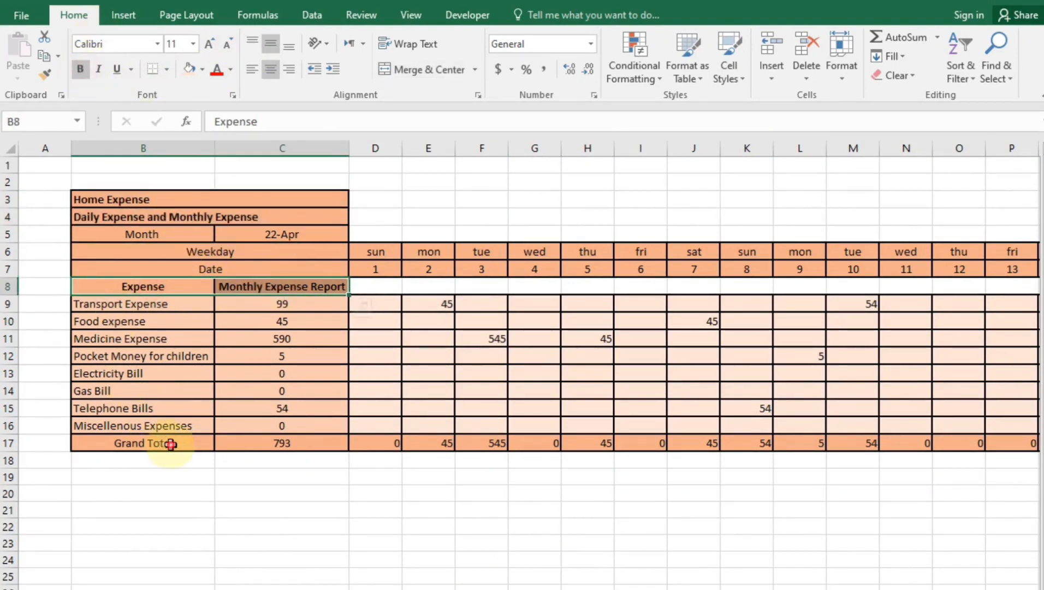
click(164, 443)
click(83, 71)
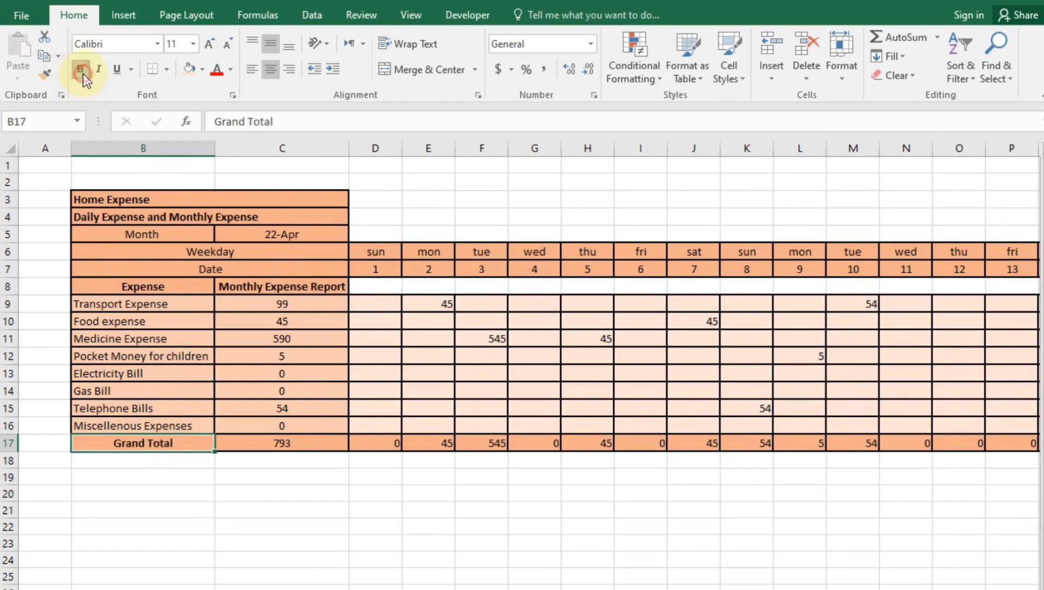
click(200, 523)
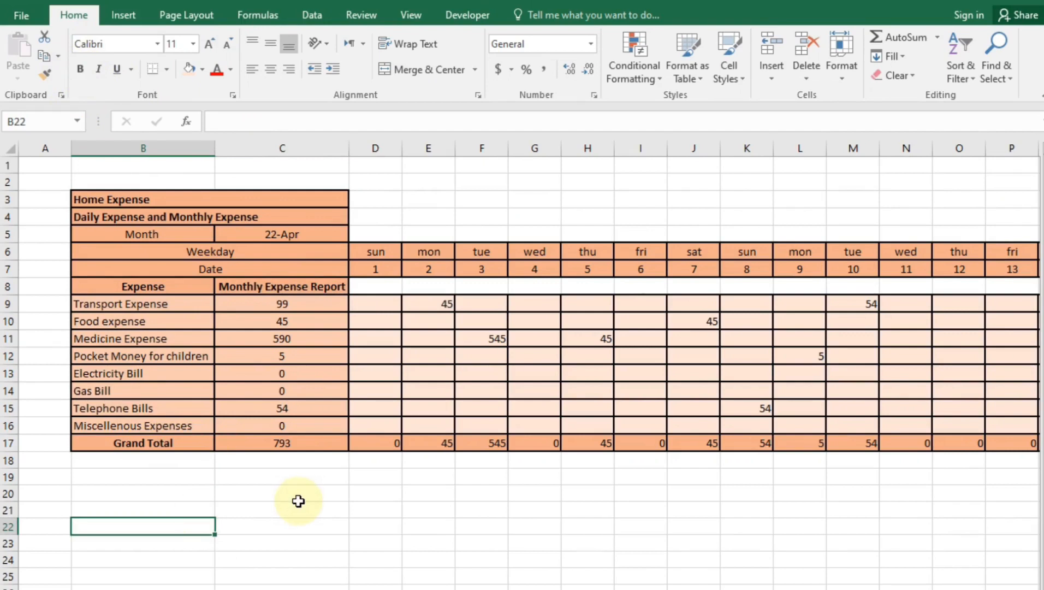
click(278, 354)
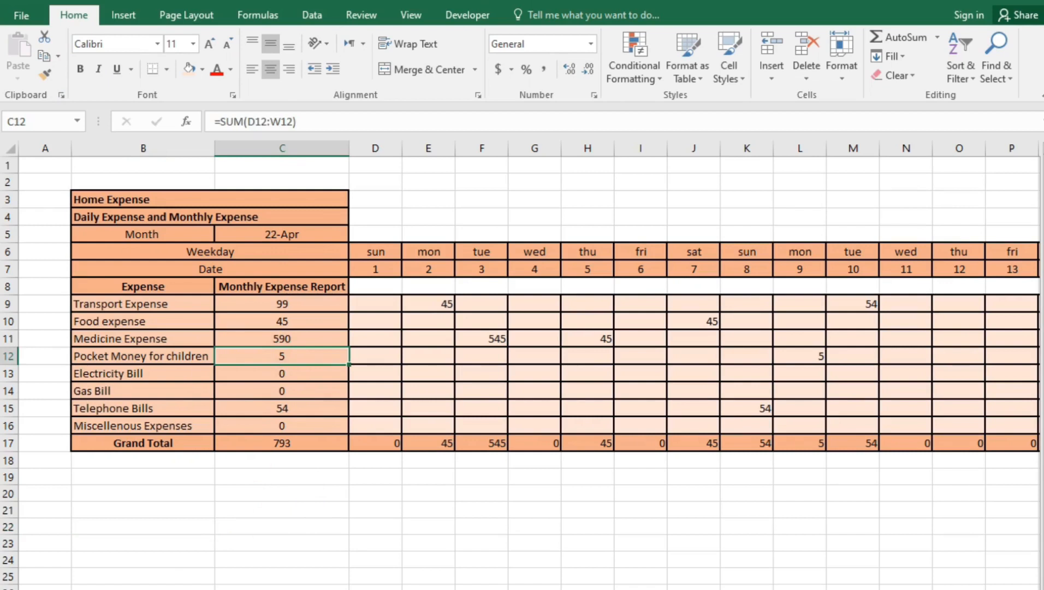
scroll(530, 365, right, 4)
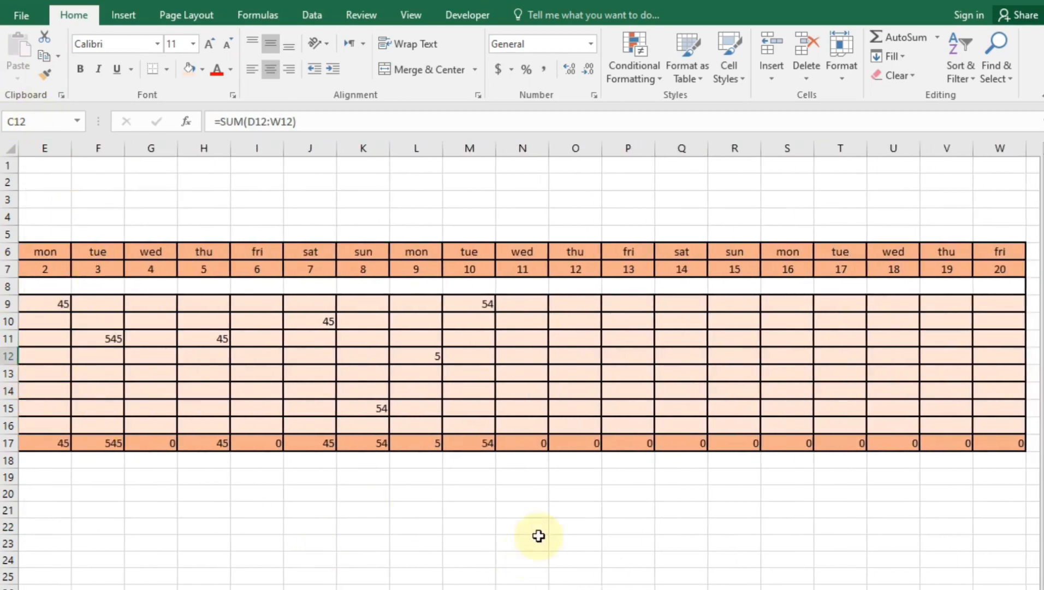
scroll(529, 365, left, 4)
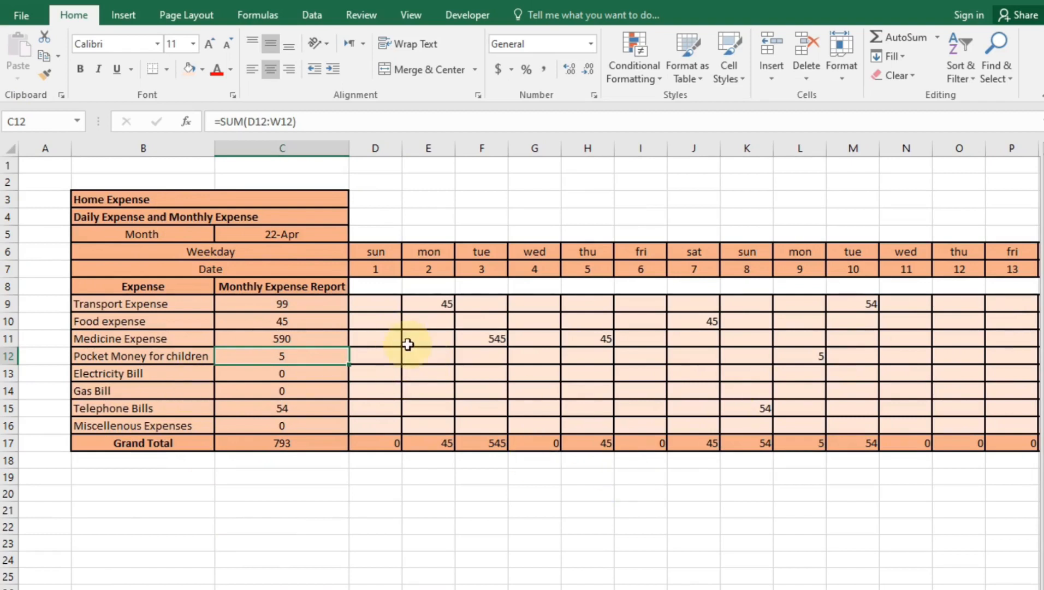
Select column D and apply View > Freeze Panes to lock columns A–C
click(378, 164)
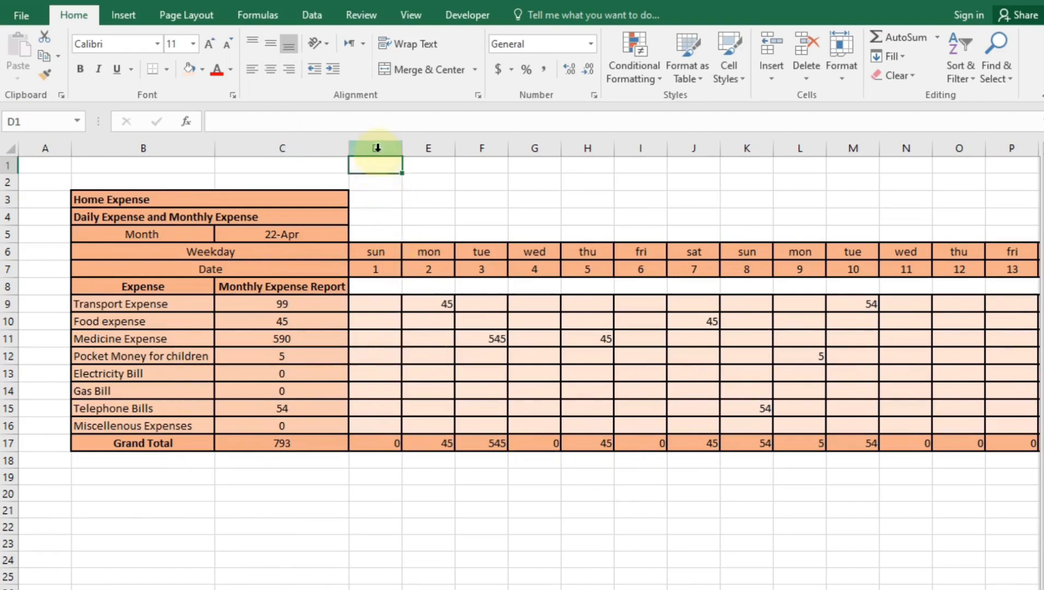
click(378, 147)
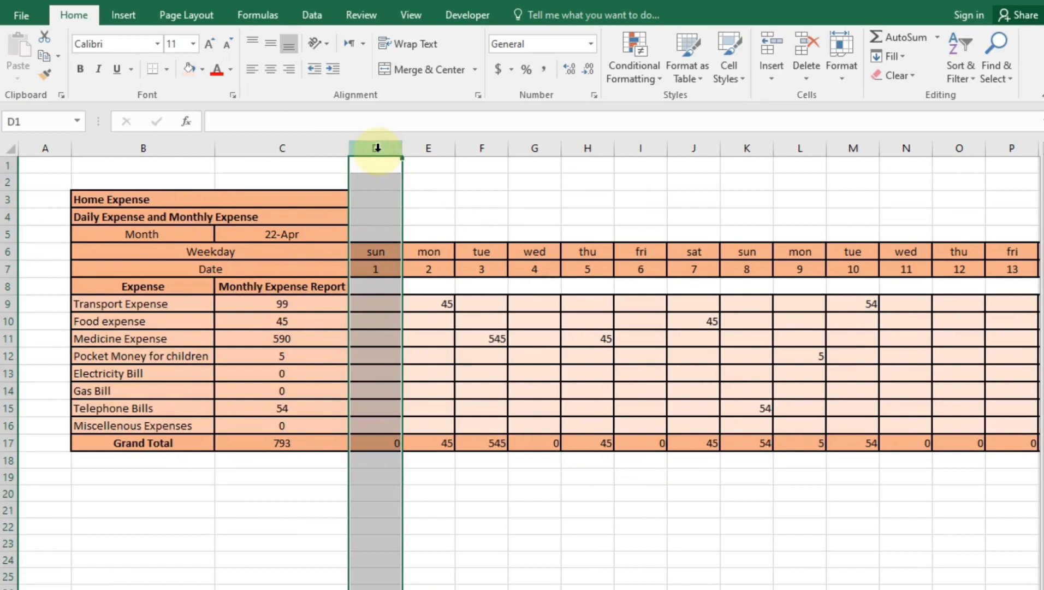
click(368, 17)
click(410, 16)
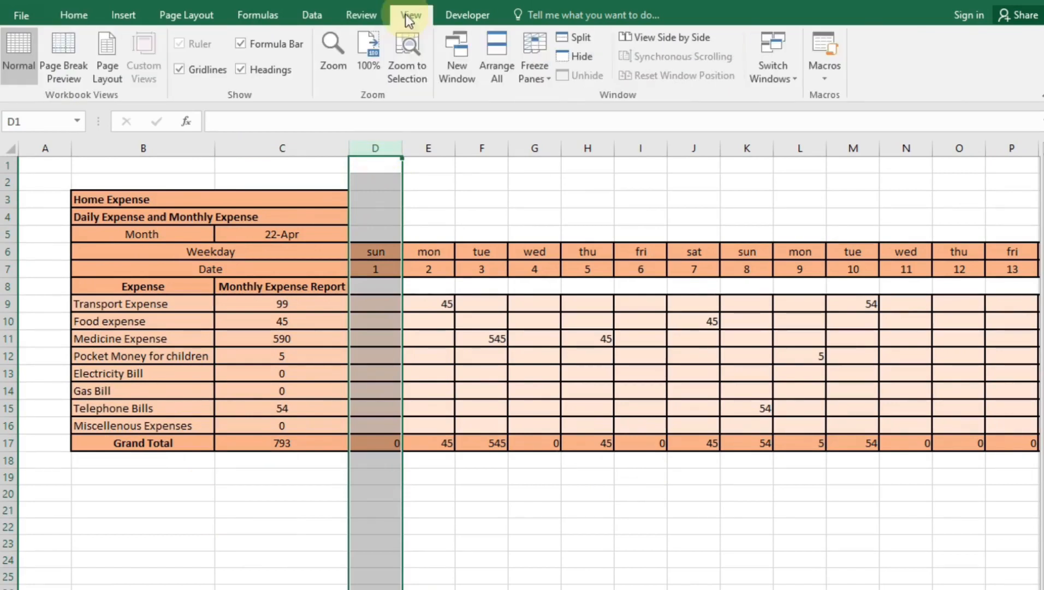
click(543, 81)
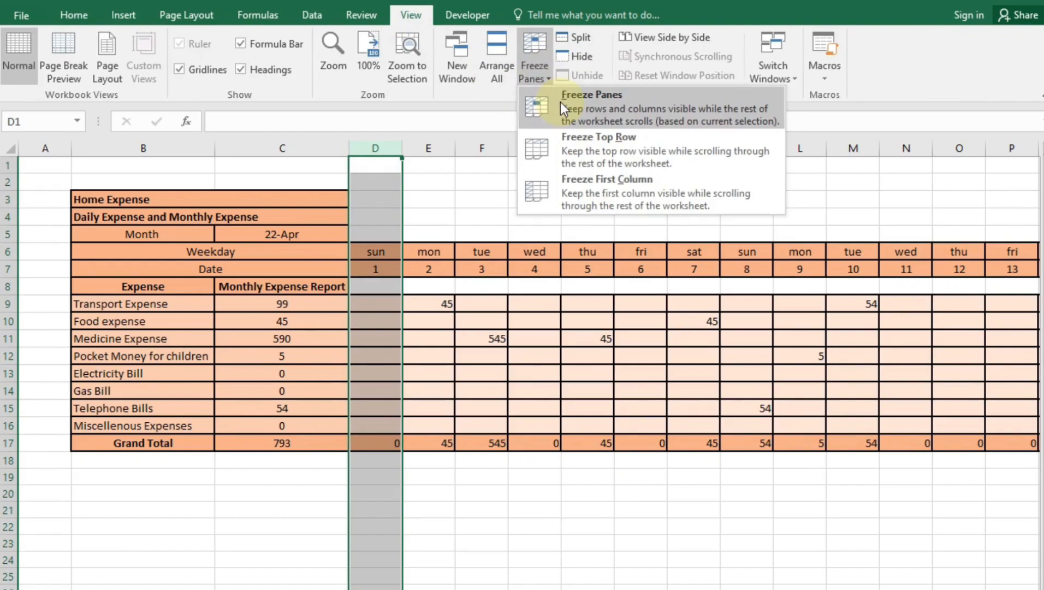
click(560, 103)
click(451, 535)
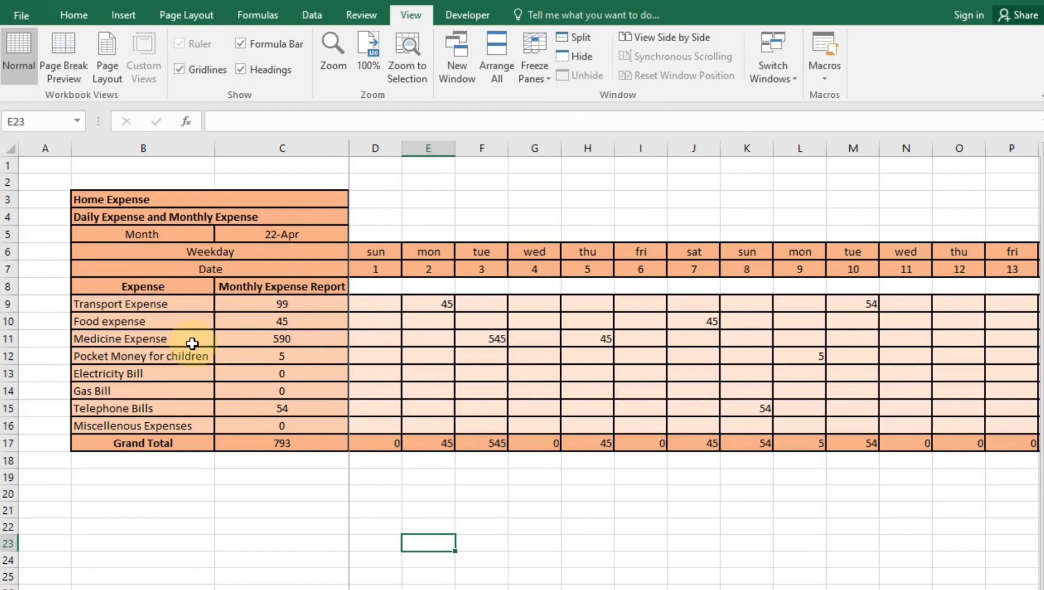
Scroll sideways to confirm columns A–C stay fixed while the date columns move
scroll(695, 360, right, 3)
scroll(629, 572, left, 3)
scroll(629, 571, right, 3)
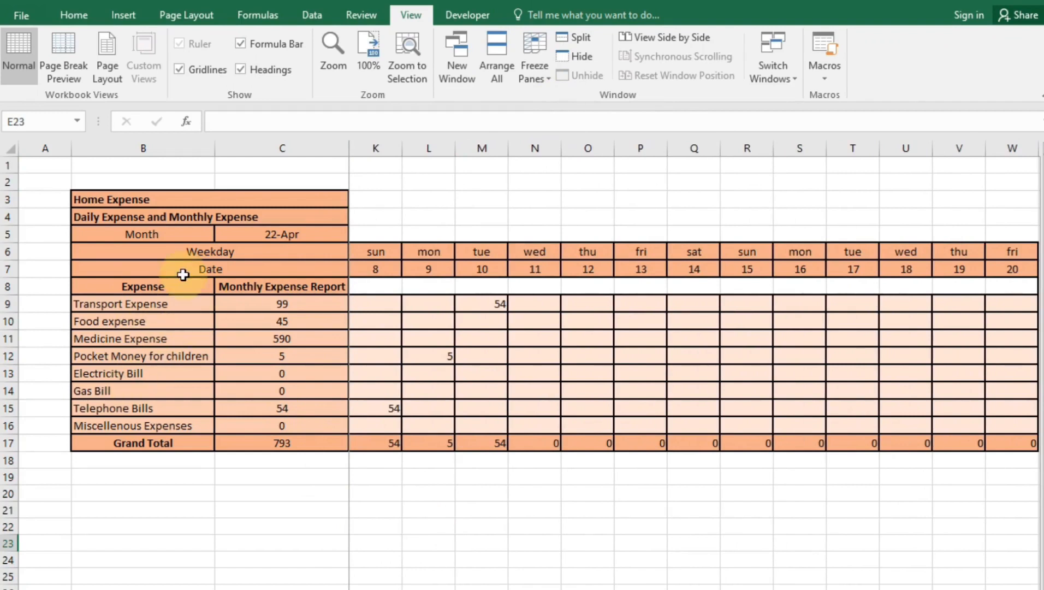
scroll(856, 389, left, 3)
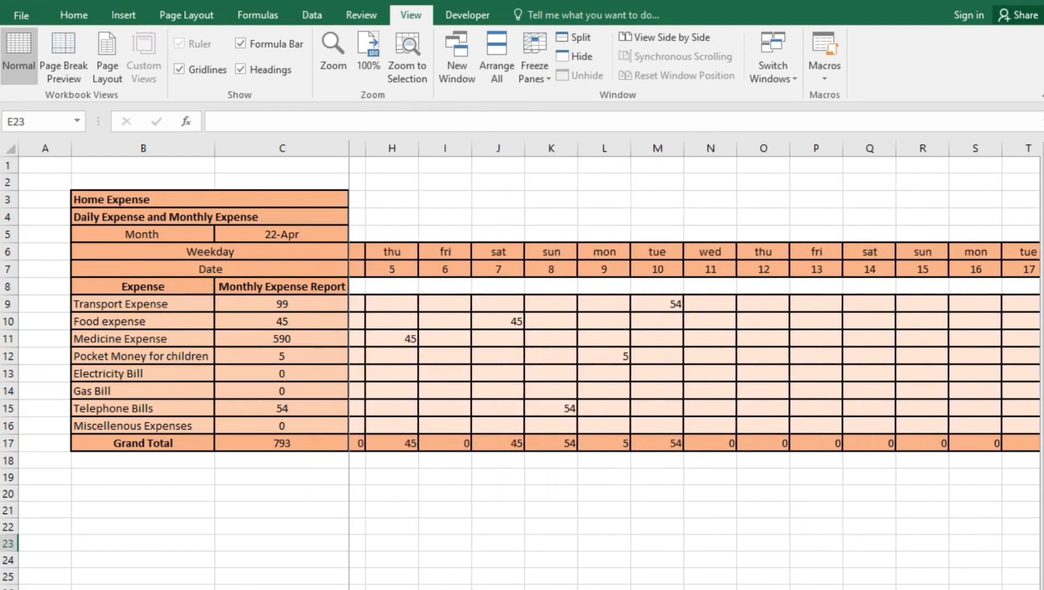
scroll(695, 361, left, 3)
scroll(695, 366, right, 7)
scroll(695, 366, left, 7)
scroll(695, 366, right, 7)
scroll(695, 366, left, 5)
scroll(694, 366, left, 2)
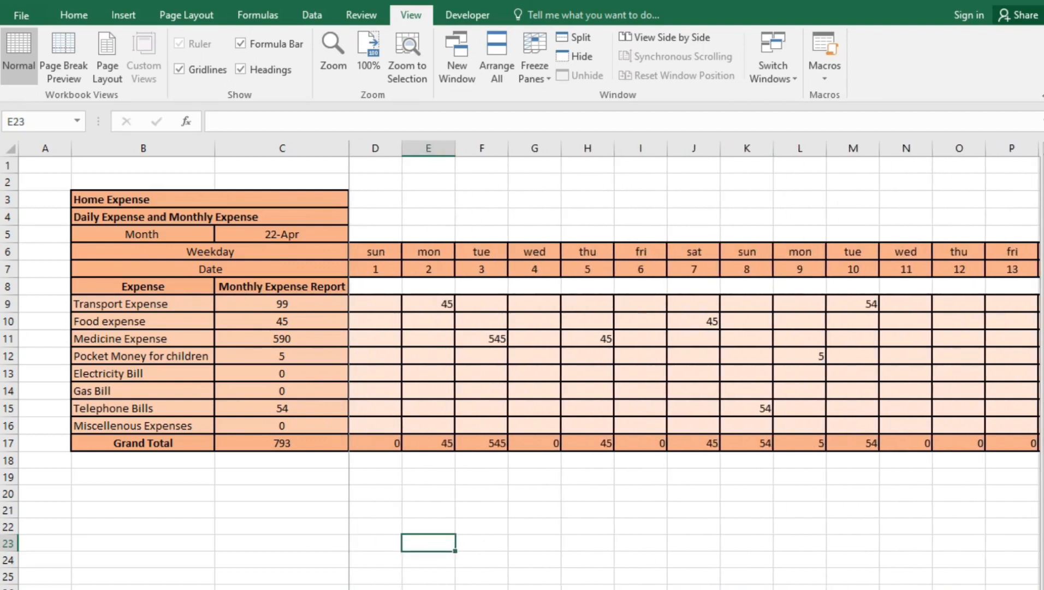
click(581, 542)
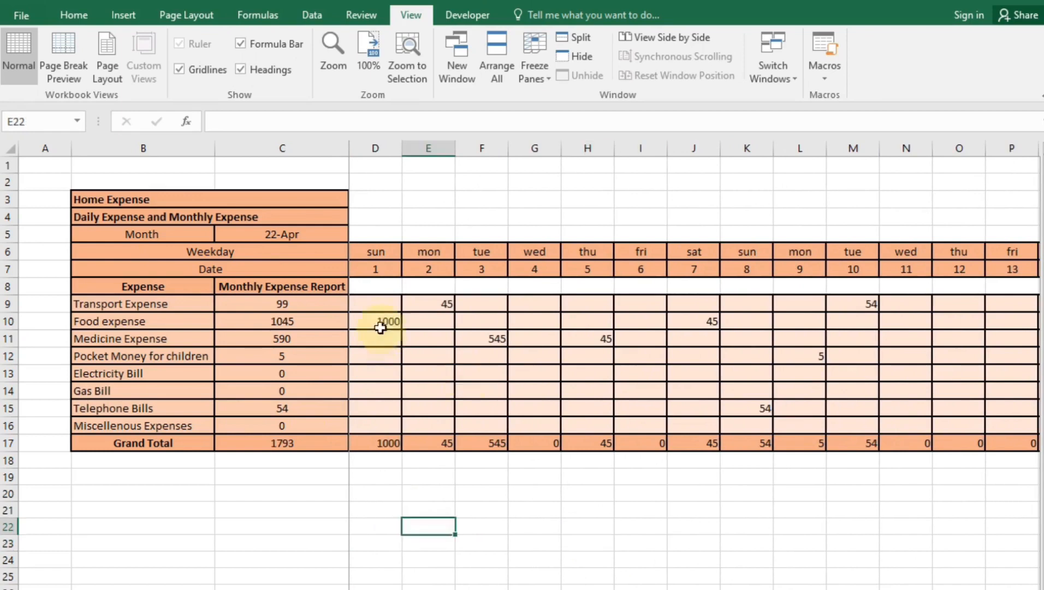
Enter 5000 as the day-1 Food expense in D10
click(380, 322)
text(5000)
key(Return)
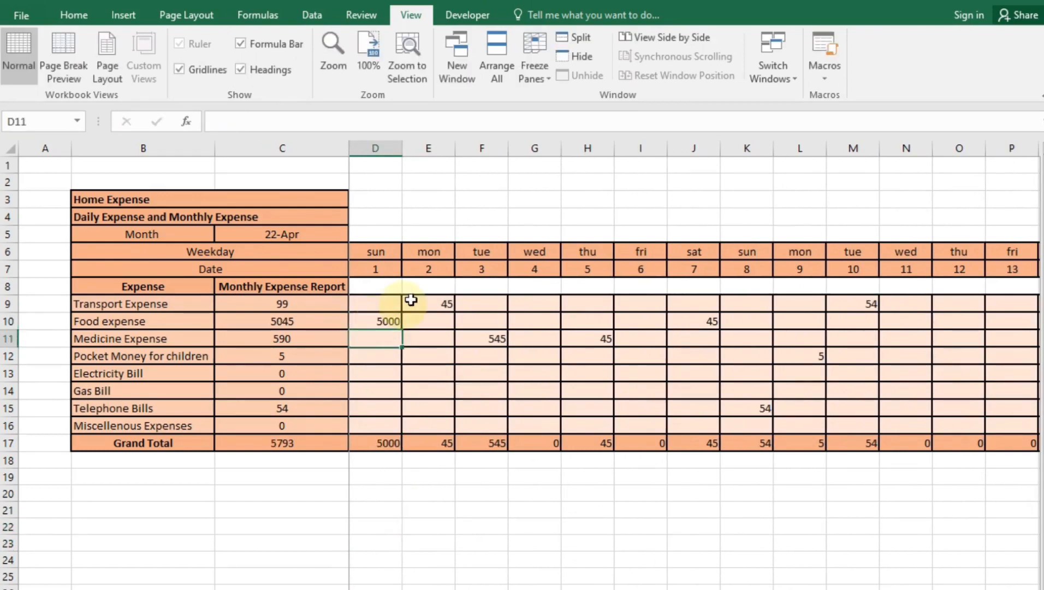
Attach a 'pizza party' comment to cell D10
click(378, 321)
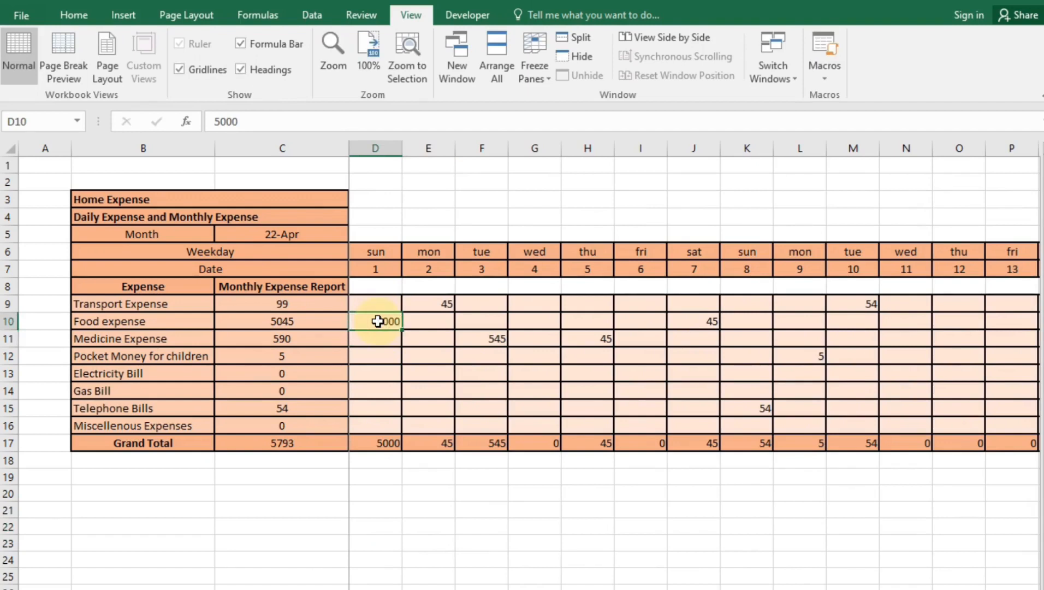
right_click(378, 321)
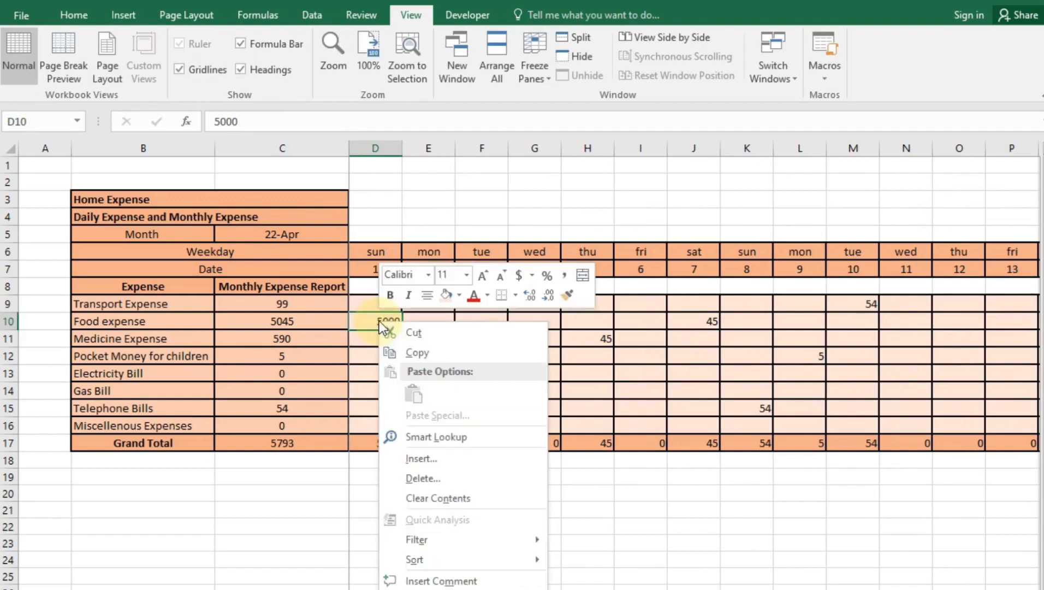
click(437, 583)
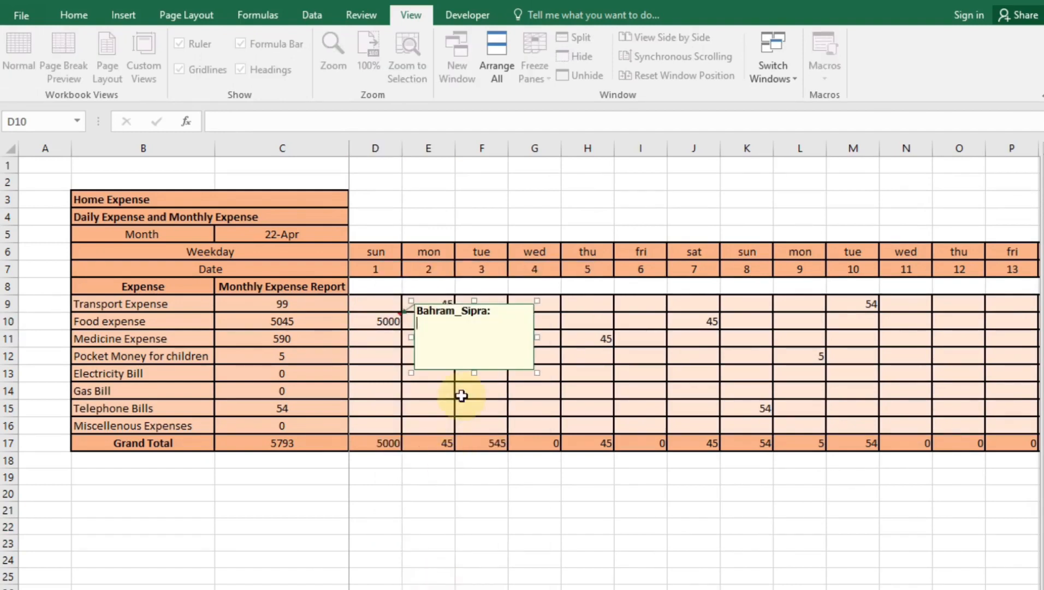
text(pizza party)
click(535, 587)
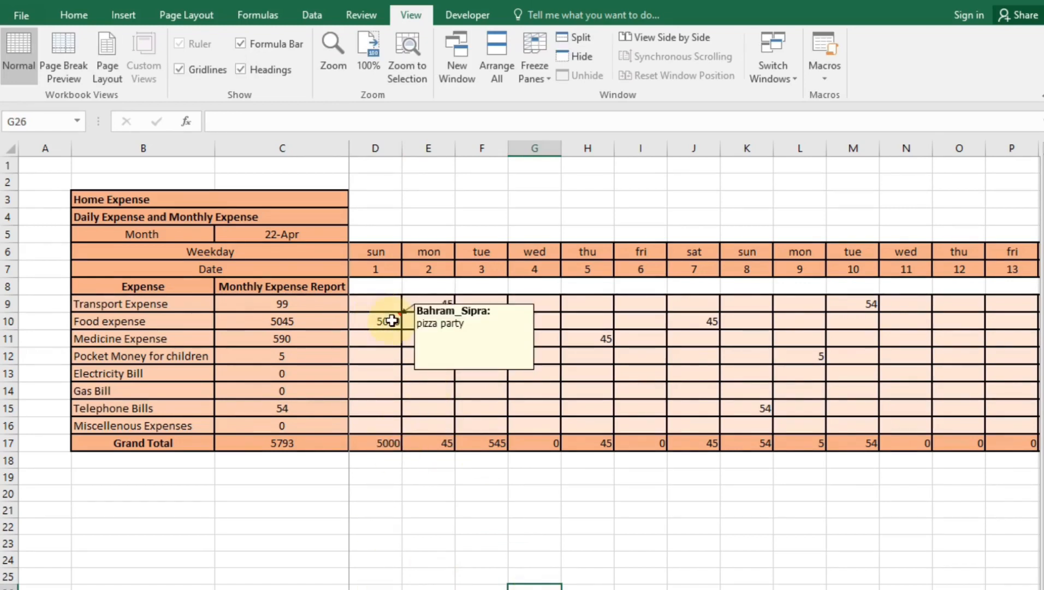
Bring up the finished MY TASK list workbook showing its 93% progress bar
mouse_move(379, 326)
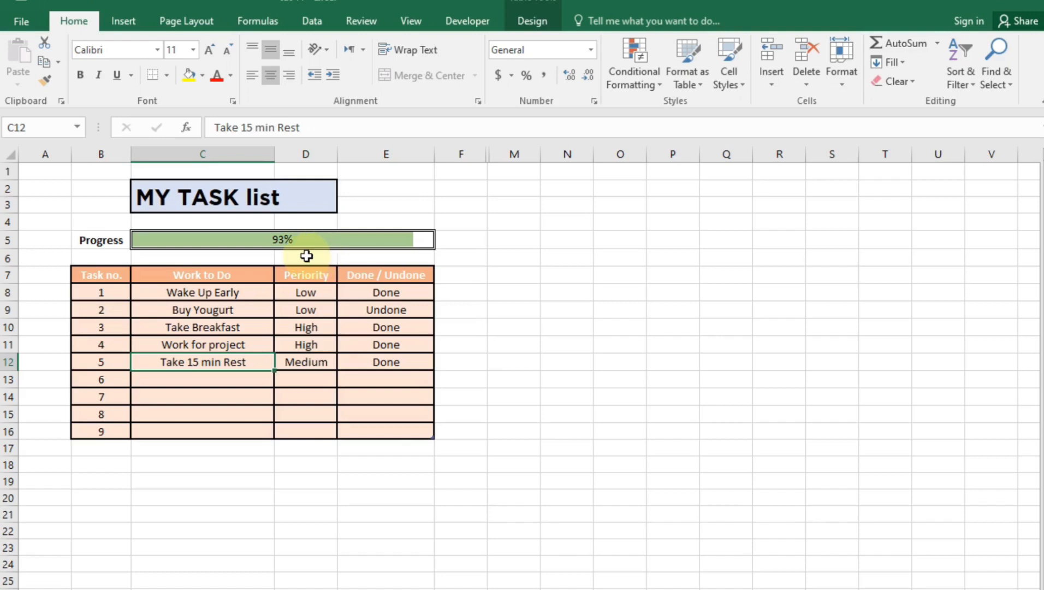
Preview task 1's Low/Medium/High and task 2's Done/Undone dropdowns, leaving both unchanged
click(223, 309)
click(306, 293)
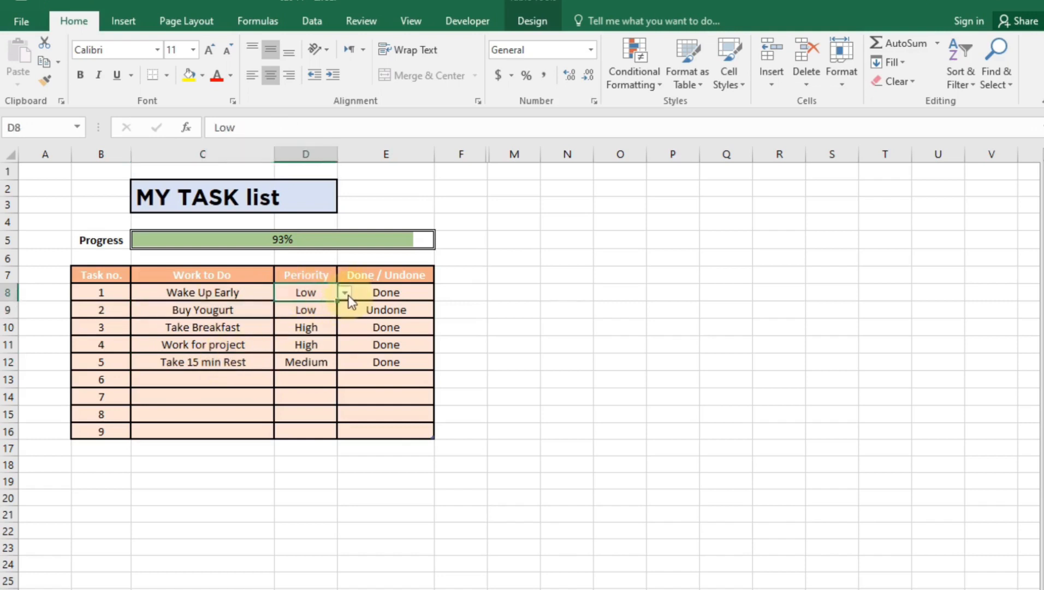
click(346, 293)
key(Escape)
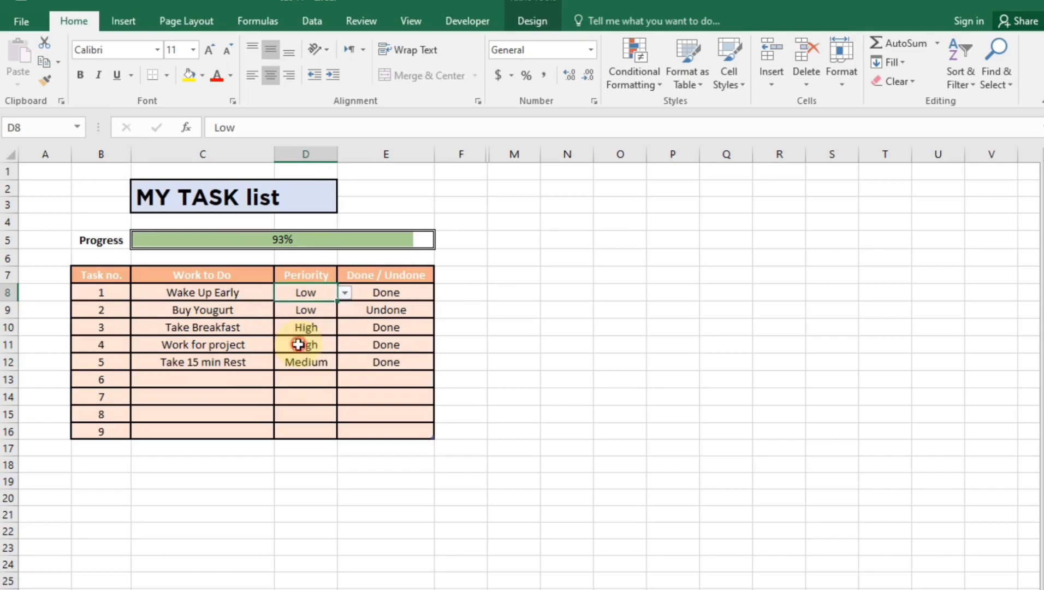
click(366, 309)
click(441, 310)
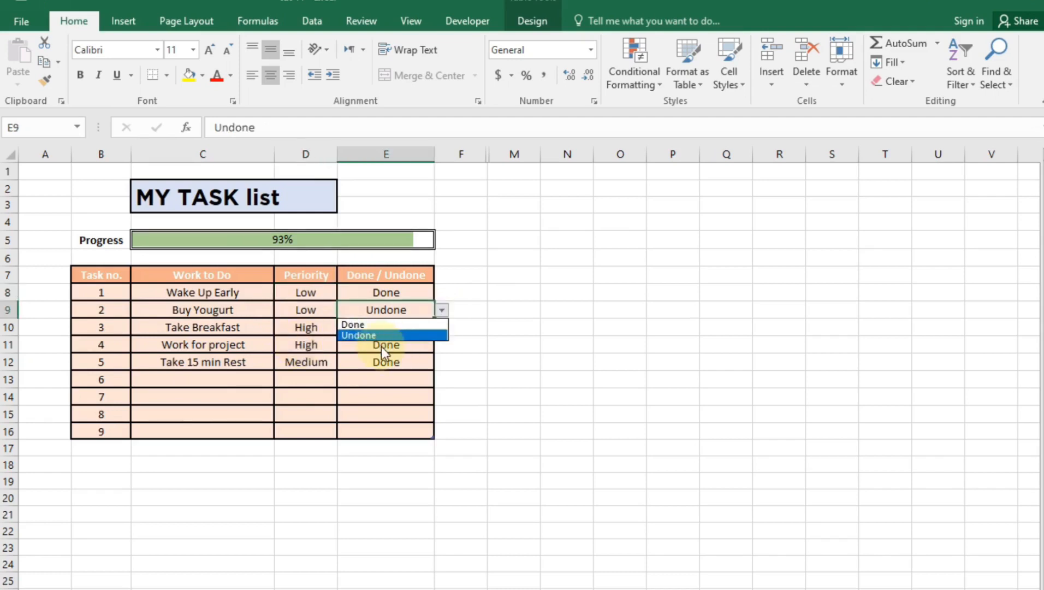
key(Escape)
click(303, 397)
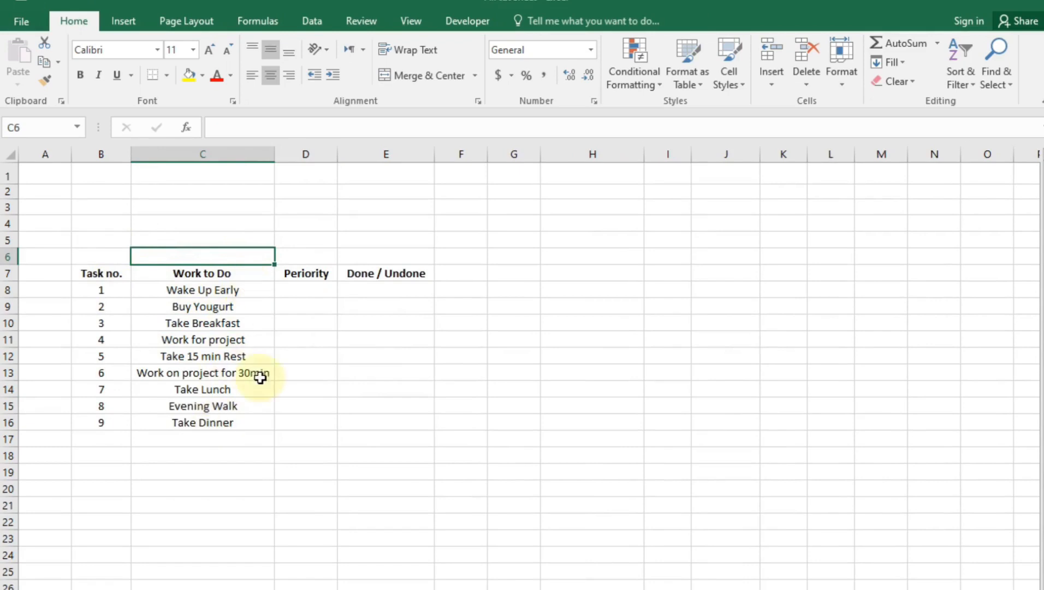
Select cell D8, the first cell under the Periority heading
click(299, 275)
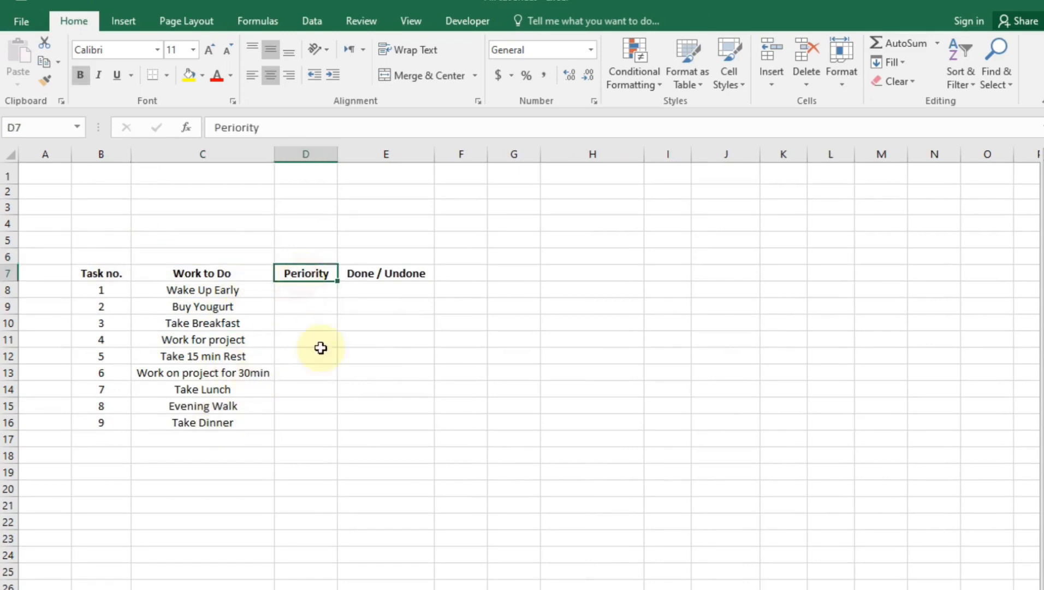
click(305, 289)
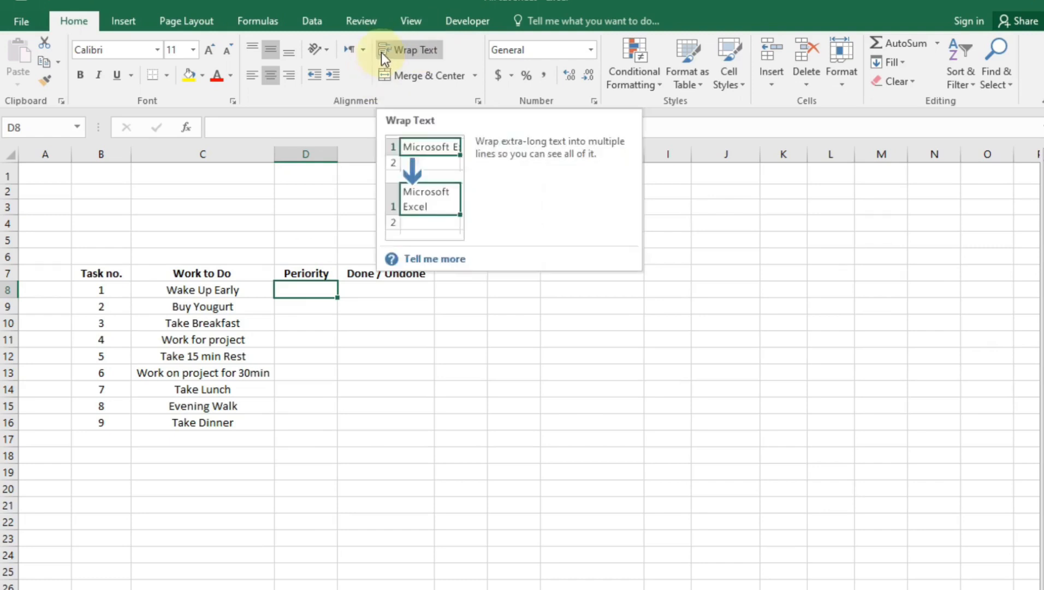
click(296, 324)
click(294, 294)
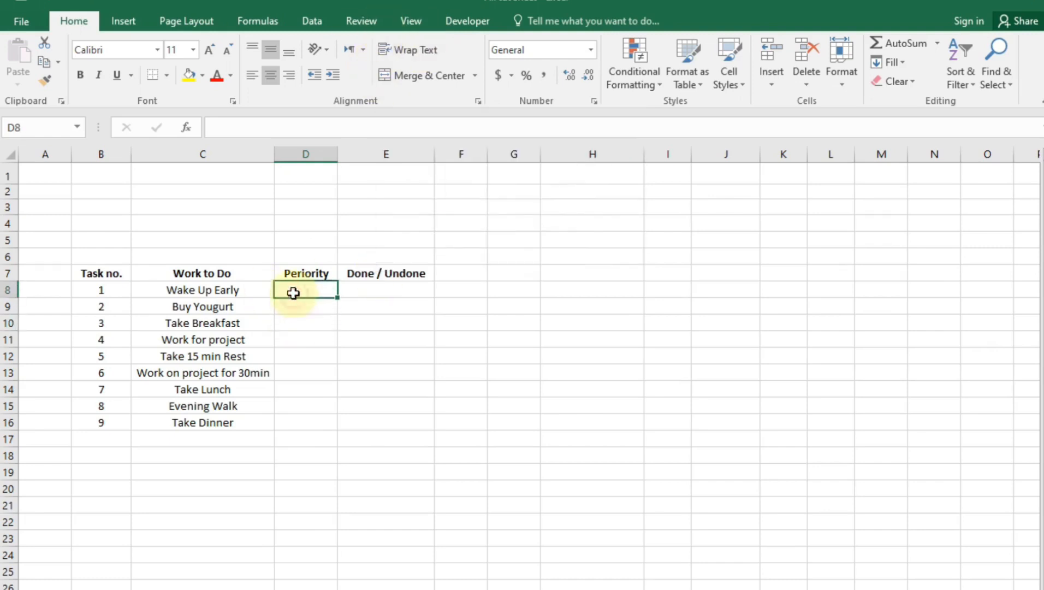
Give D8 a Data Validation list dropdown offering Low, Medium and High
click(310, 20)
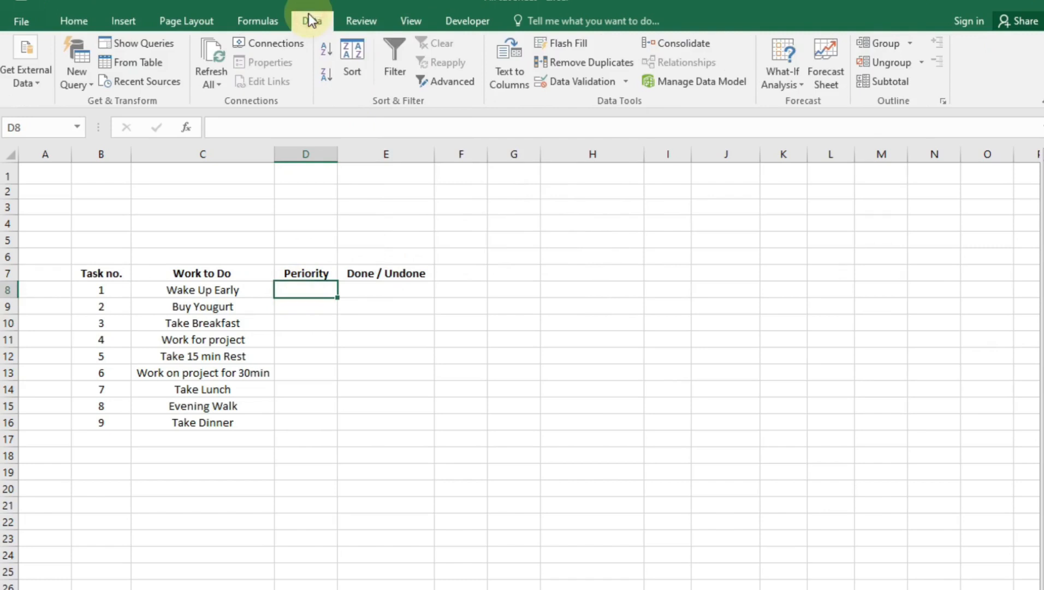
click(565, 81)
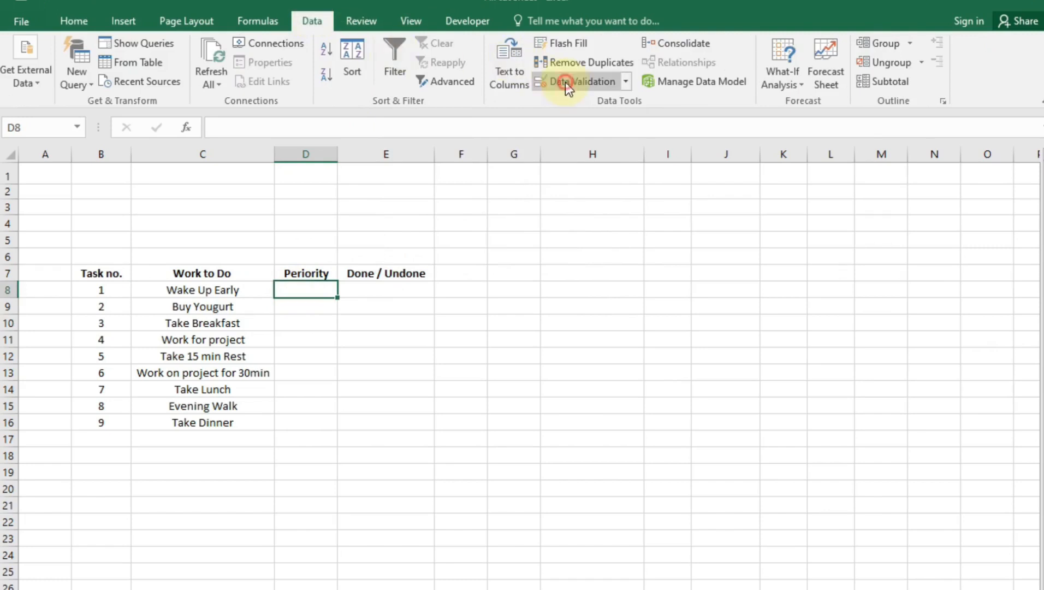
click(633, 348)
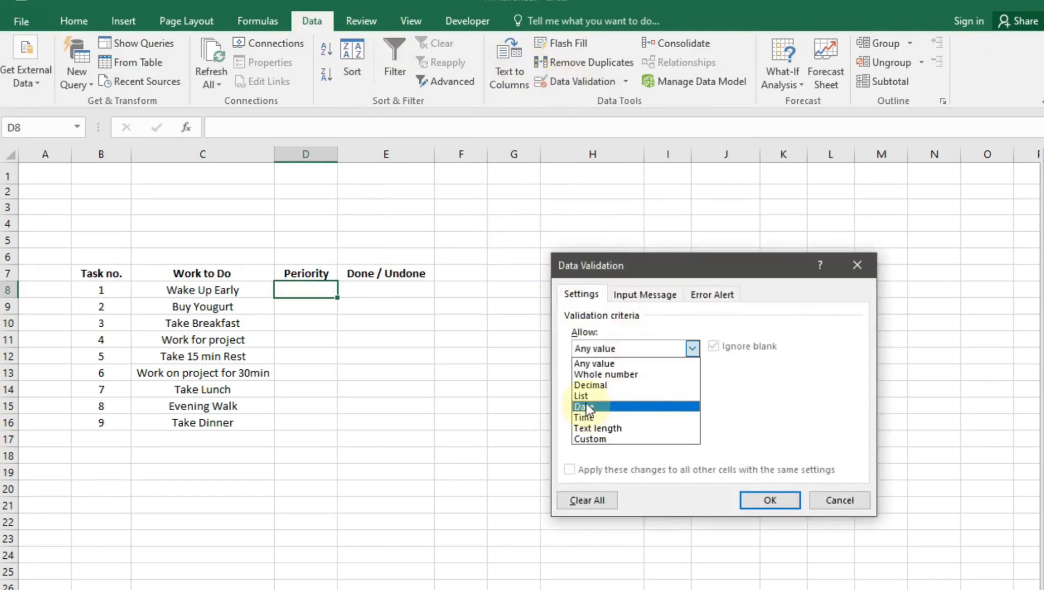
click(582, 395)
click(630, 415)
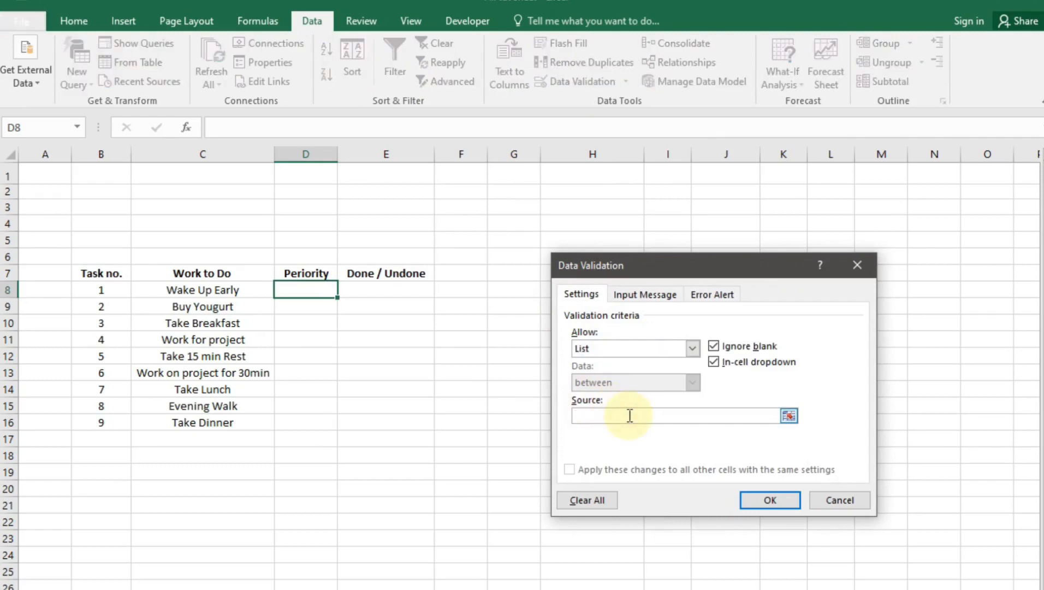
text(Low,High,$B$8)
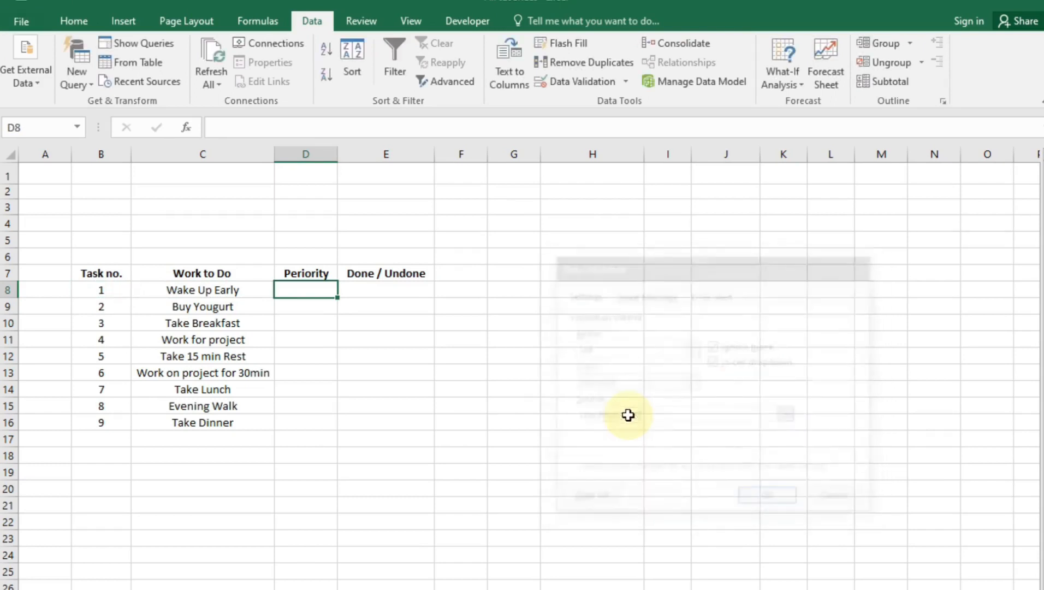
click(590, 83)
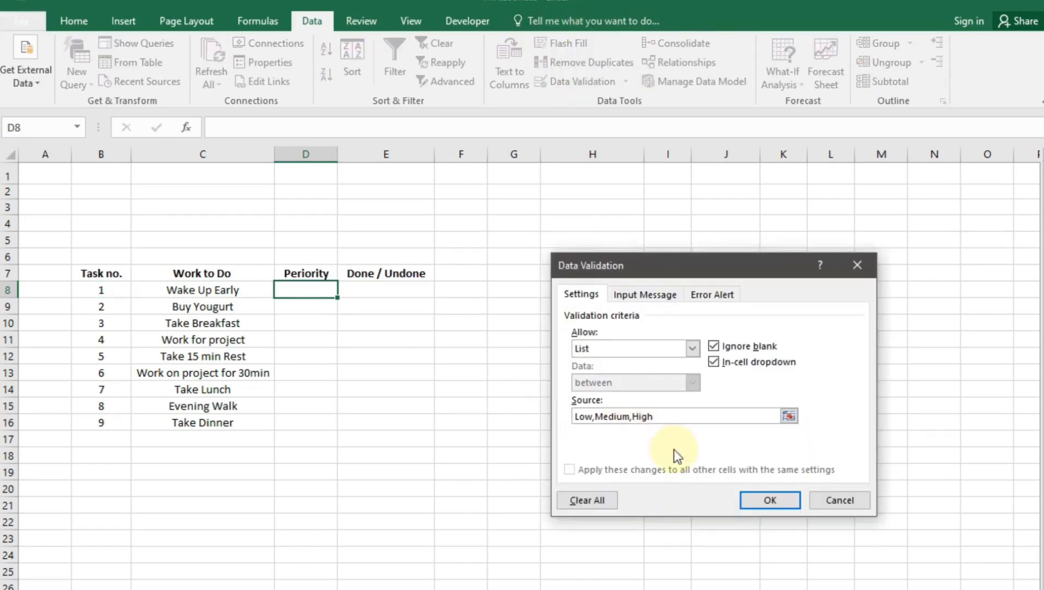
click(750, 509)
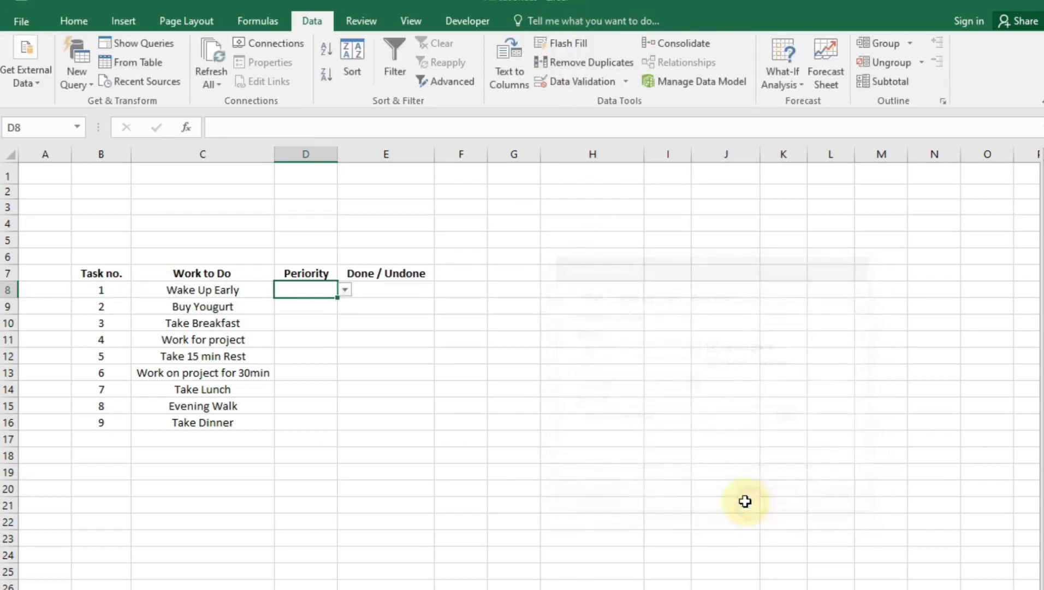
Test D8's priority dropdown and fill it down through D16, then select E8
click(351, 295)
click(326, 289)
click(345, 290)
click(324, 290)
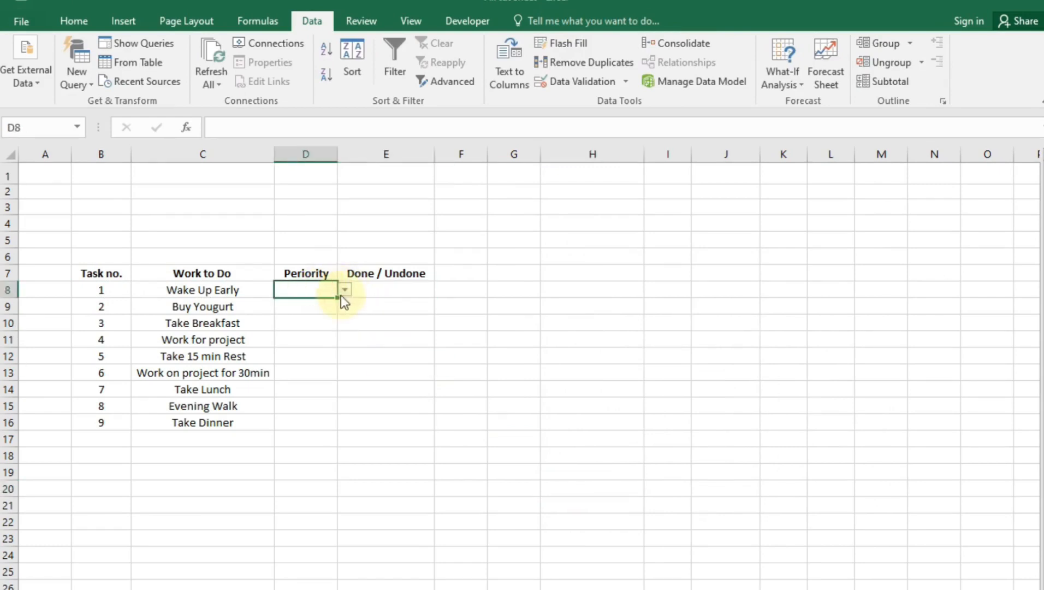
drag(336, 296, 335, 426)
click(311, 406)
click(315, 294)
click(376, 292)
click(385, 389)
click(382, 288)
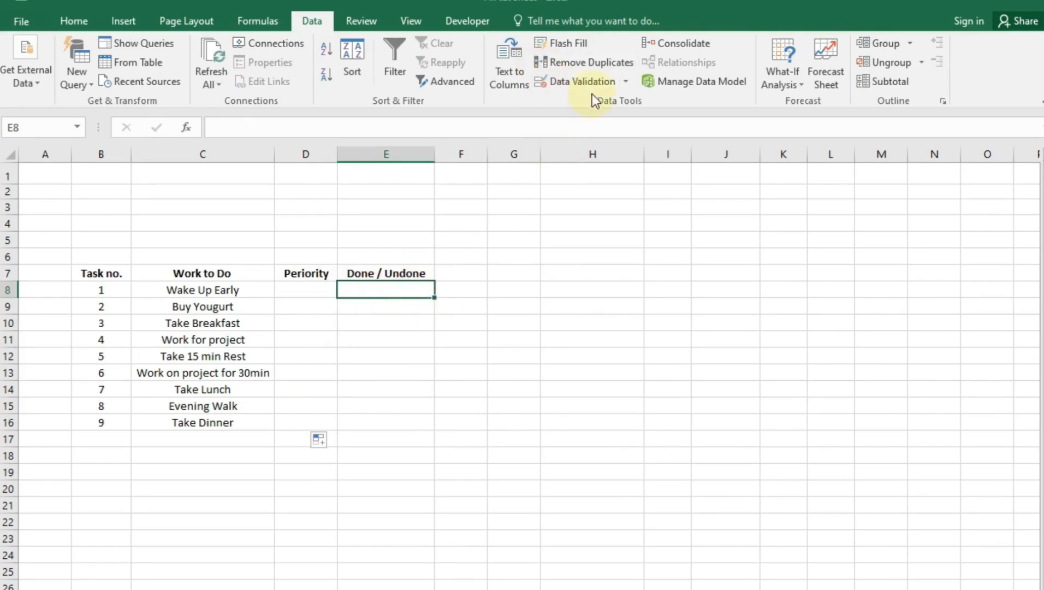
Restrict E8 to a Data Validation list with source Done,UnDone
click(583, 83)
click(669, 348)
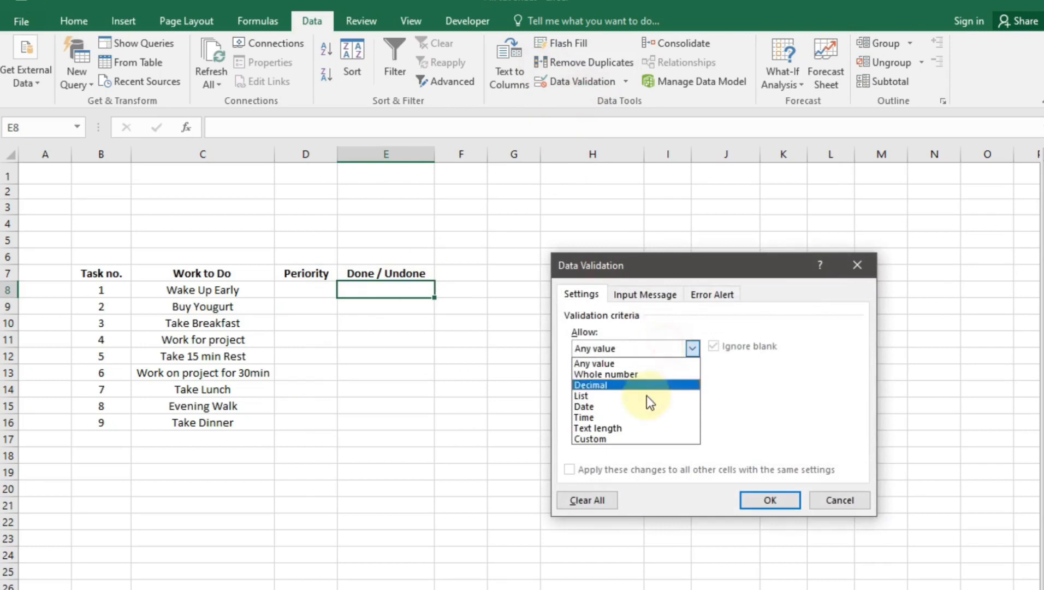
click(646, 397)
click(675, 419)
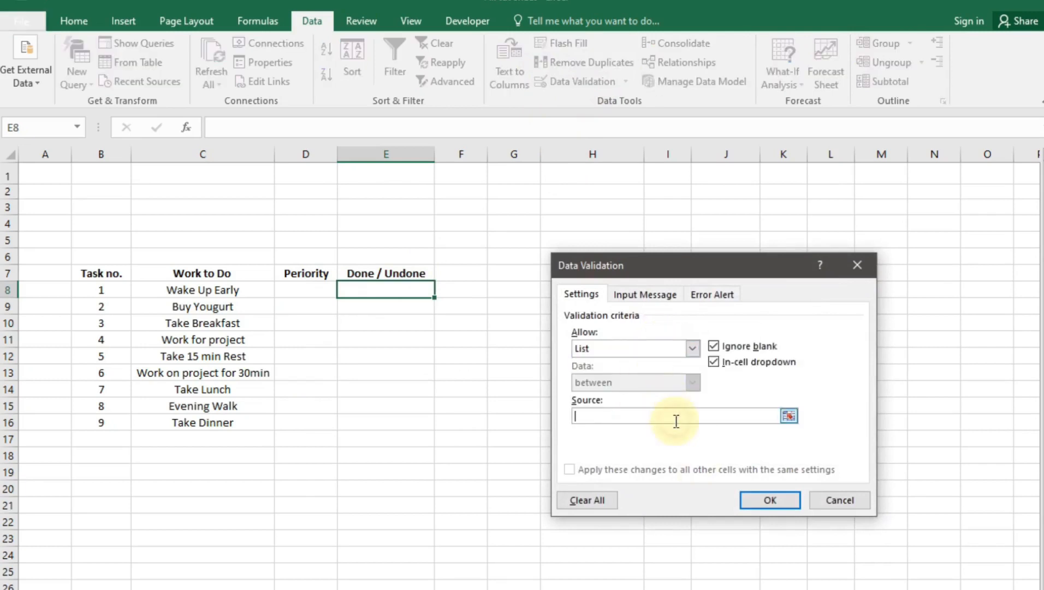
text(Done,UnDone)
click(771, 500)
click(613, 474)
Test E8's Done/UnDone dropdown, then open D8's priority list
click(405, 290)
click(442, 290)
click(402, 344)
click(332, 298)
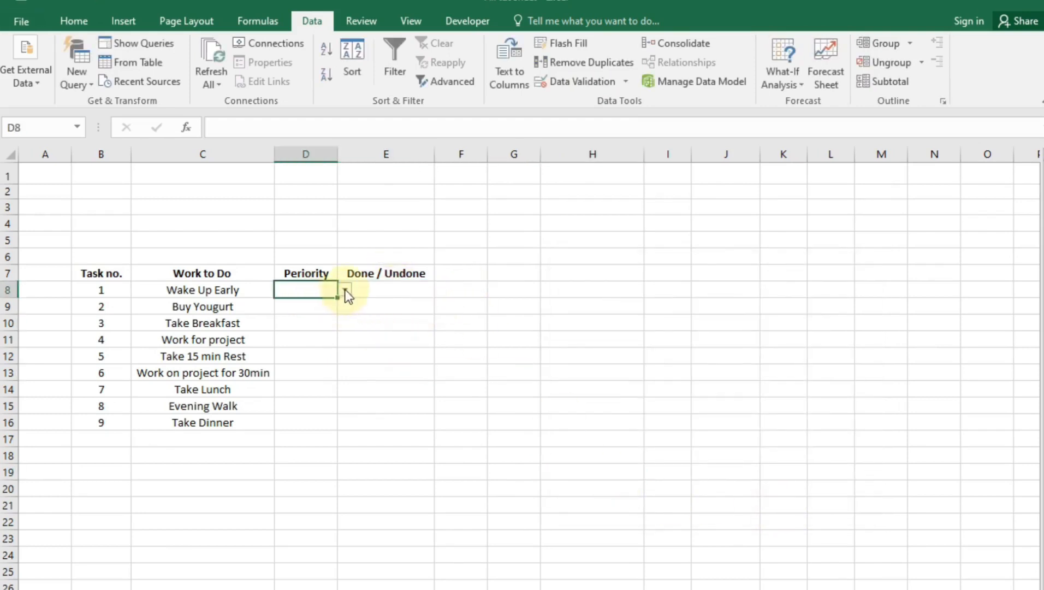
click(345, 290)
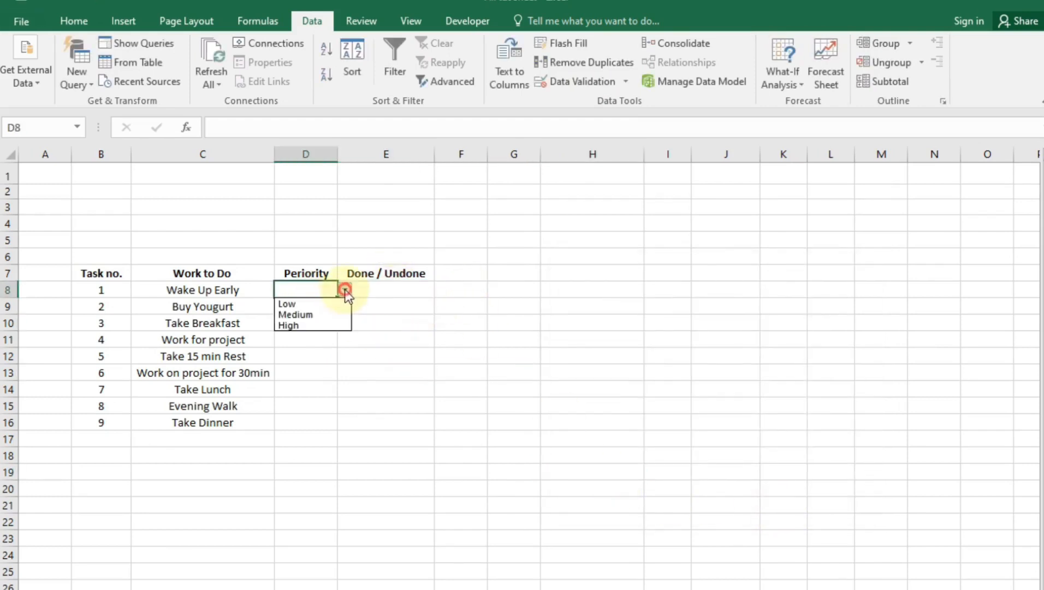
Set Wake Up Early to Medium and Done, and Buy Yougurt to Low
click(326, 319)
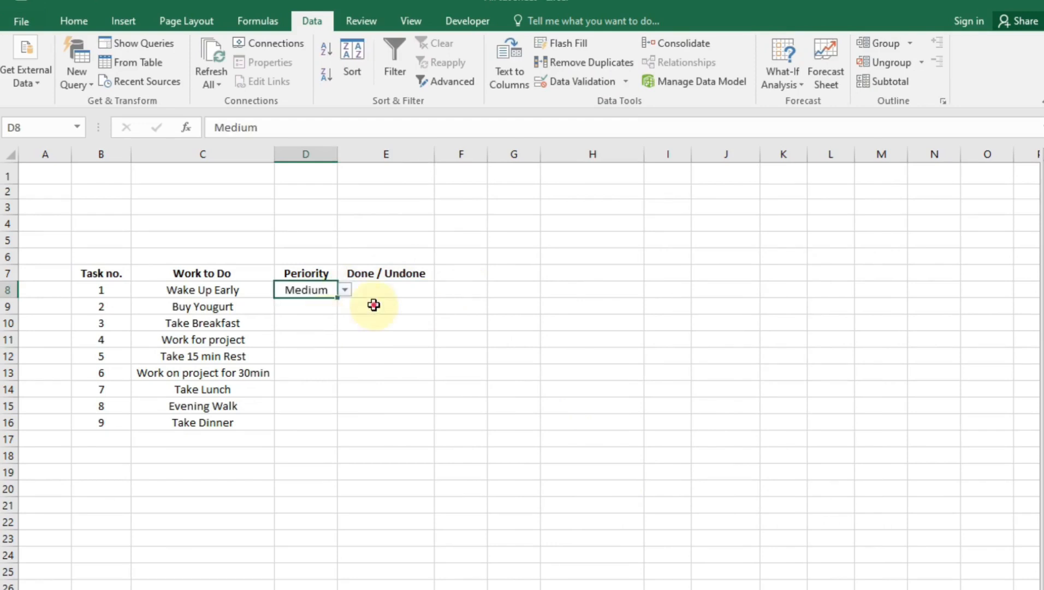
click(355, 290)
click(441, 289)
click(397, 304)
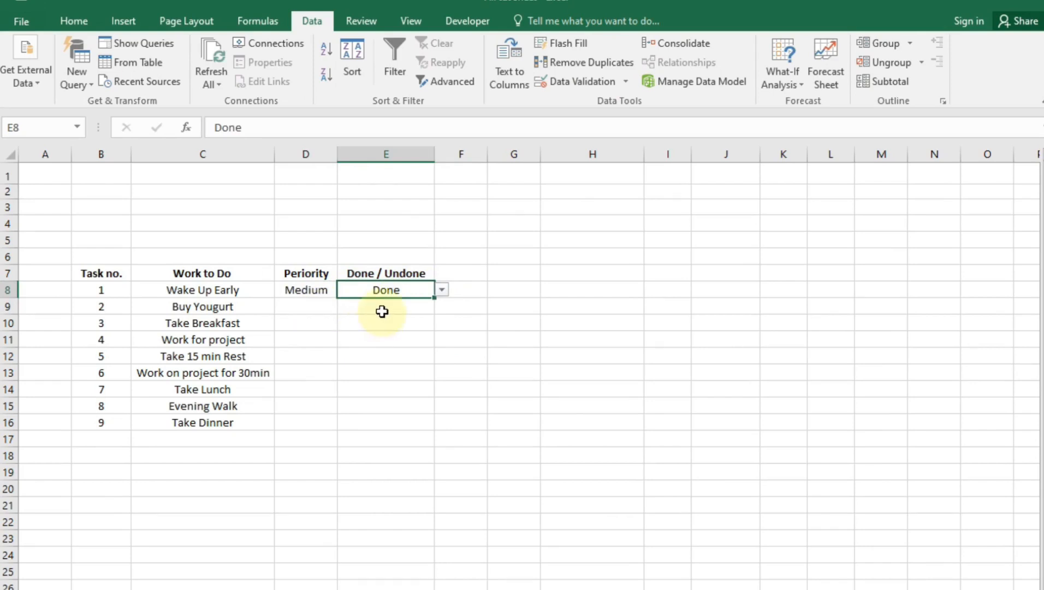
click(305, 310)
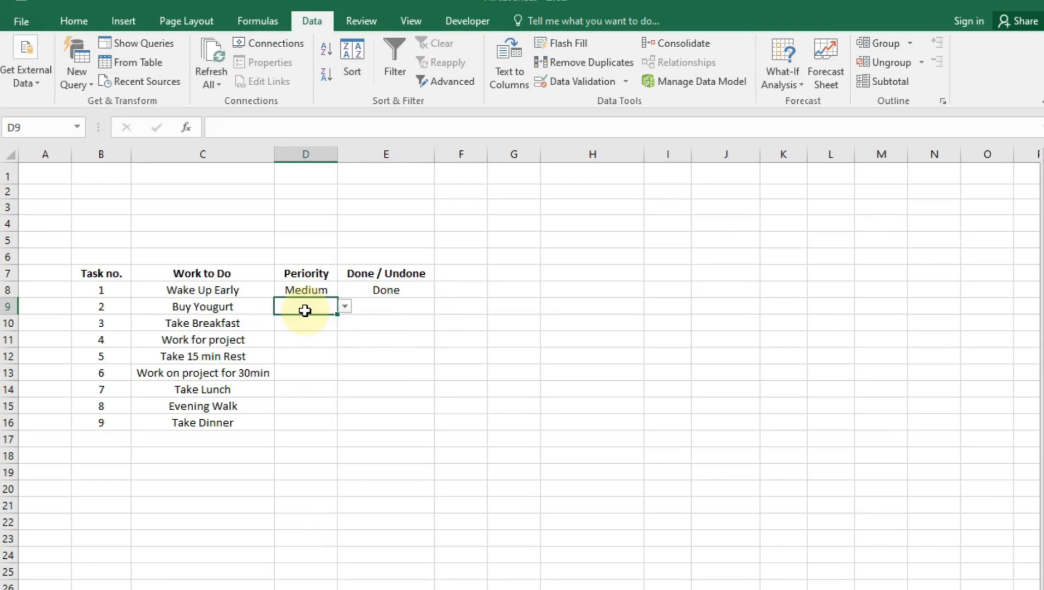
click(344, 306)
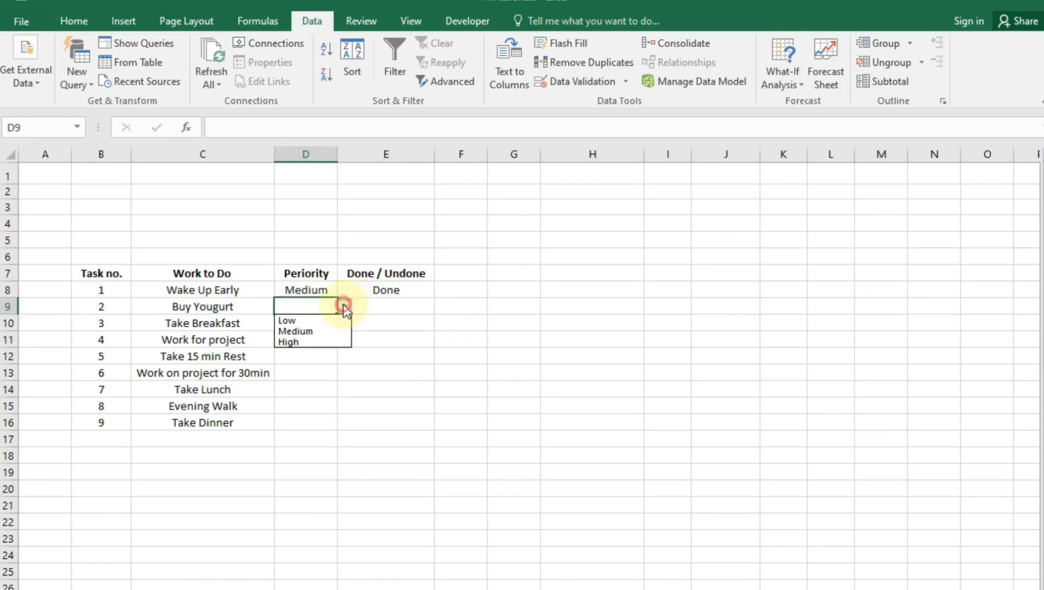
click(291, 322)
Fill E8's status dropdown down to E16, then clear E9:E16
click(382, 309)
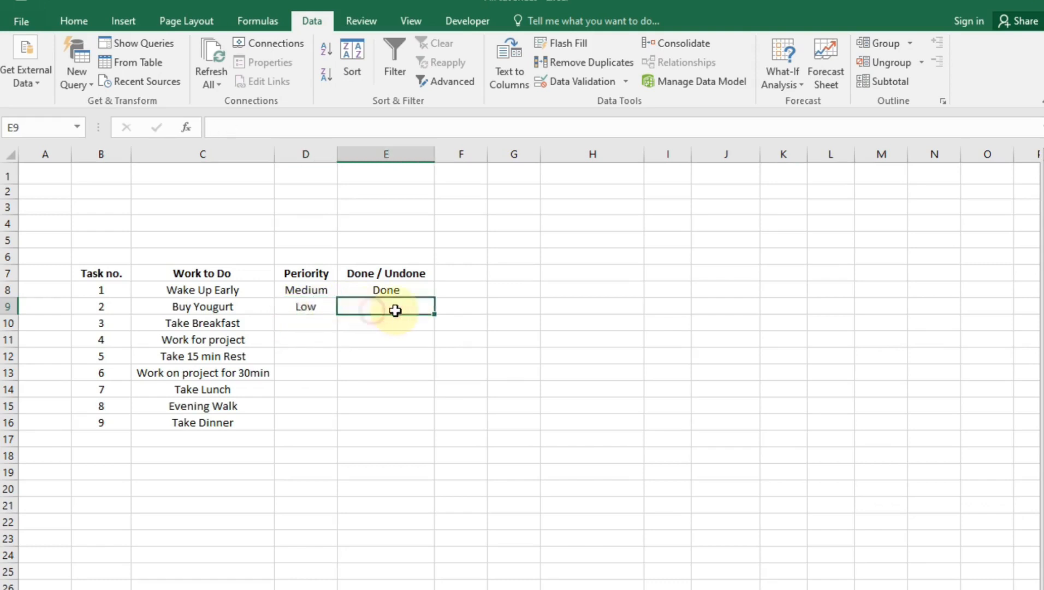
click(397, 290)
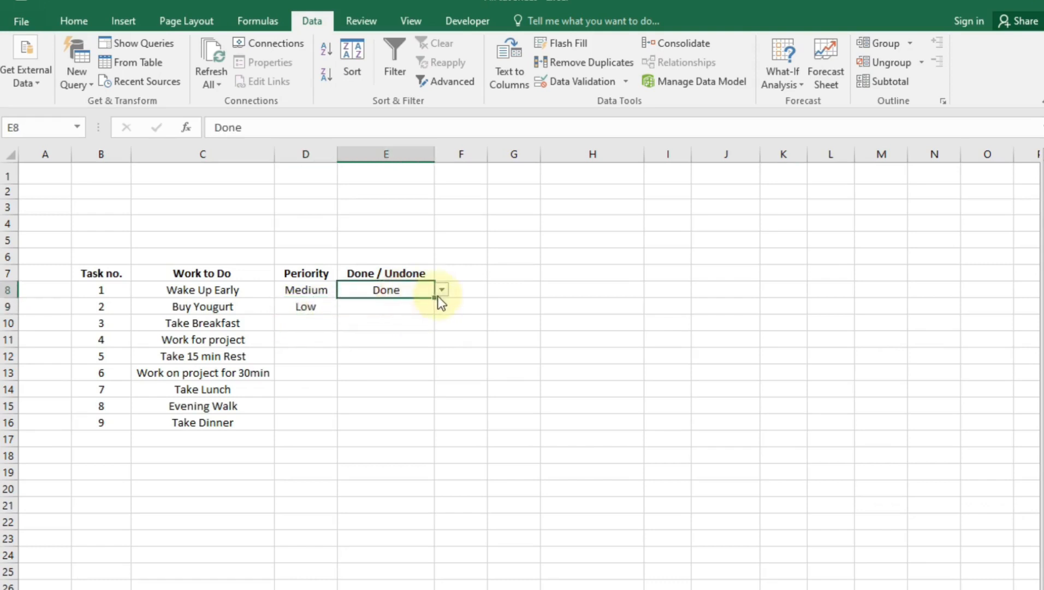
drag(432, 300, 409, 424)
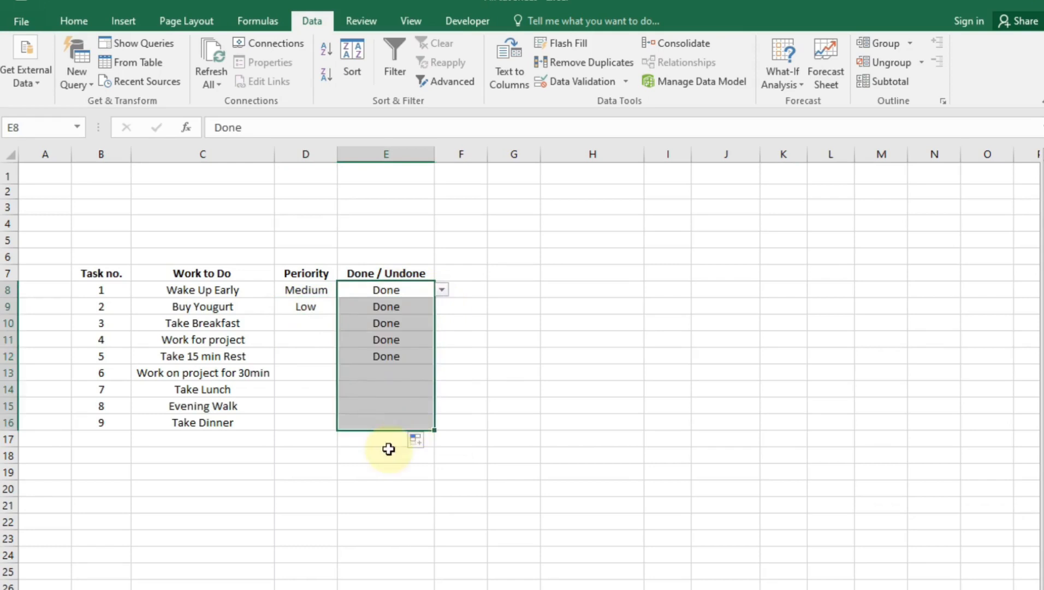
click(386, 452)
drag(382, 306, 374, 426)
key(Delete)
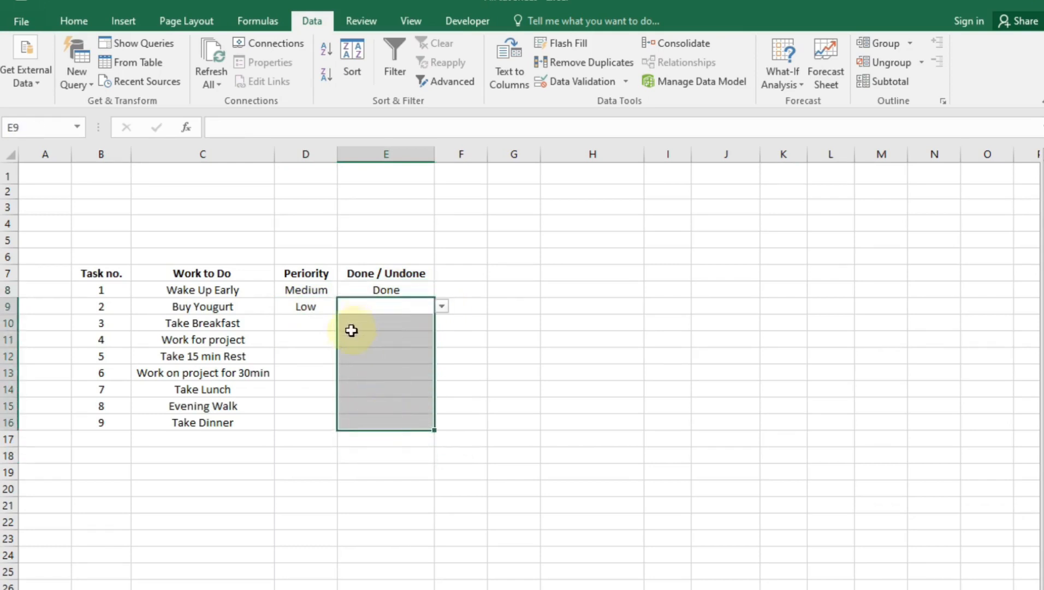
drag(333, 321, 334, 340)
Set Take Breakfast, Work for project, Take 15 min Rest and Work on project for 30min to High
click(334, 321)
click(346, 323)
click(321, 358)
click(316, 342)
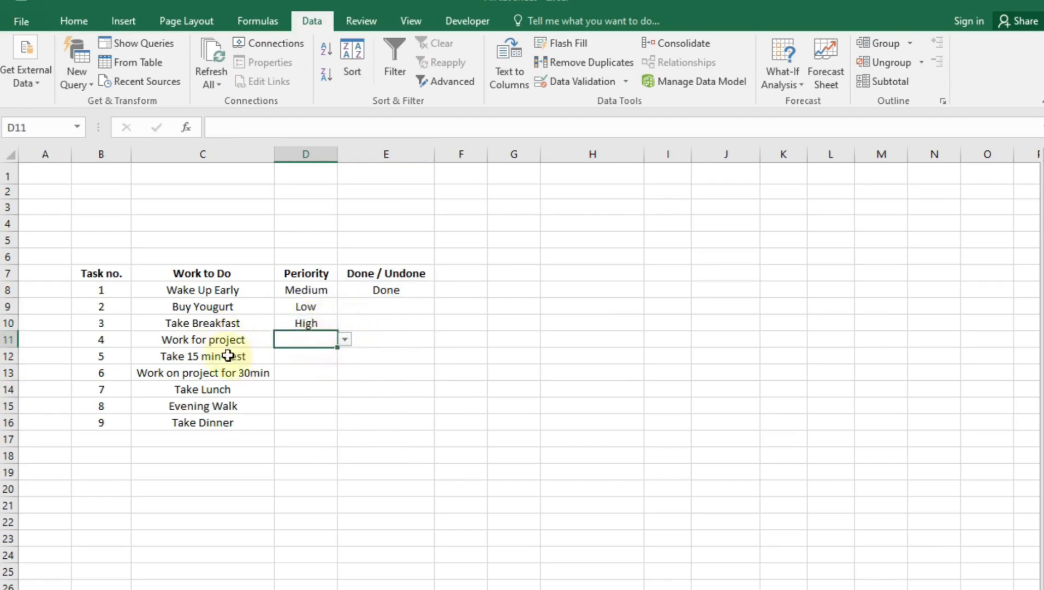
click(345, 341)
click(313, 371)
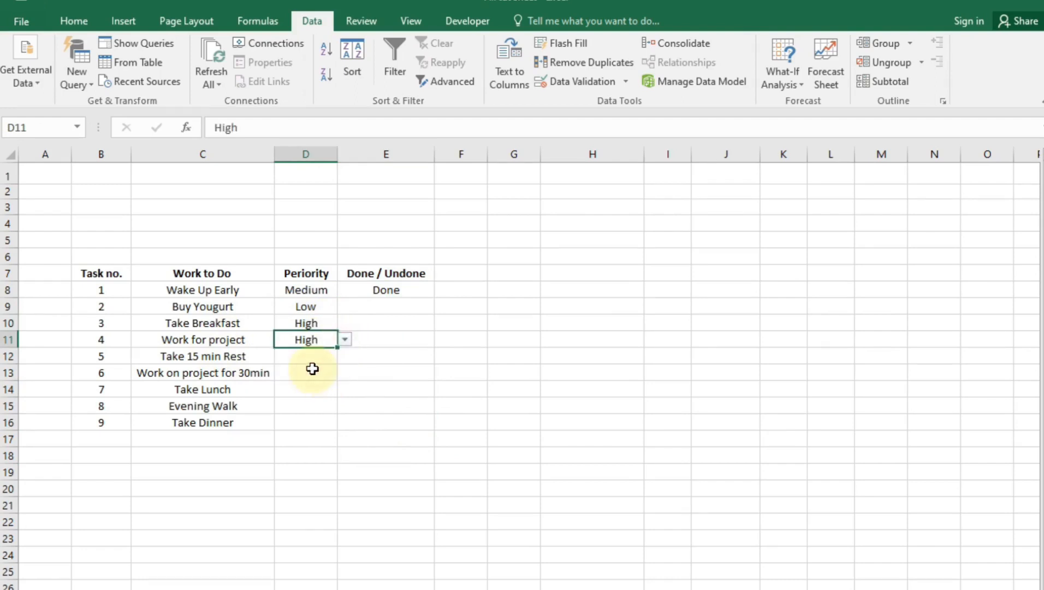
click(293, 359)
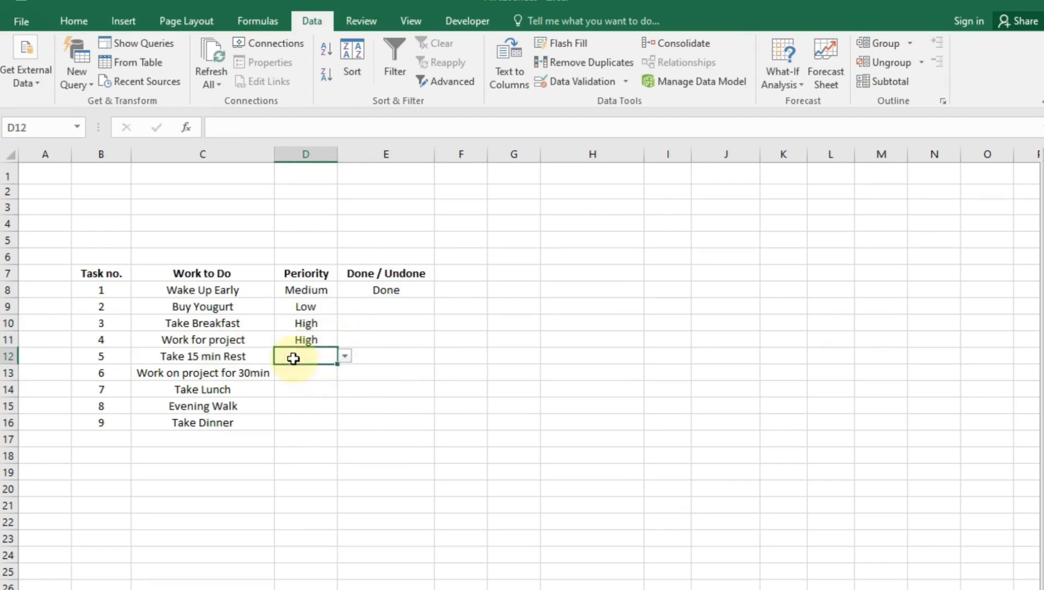
click(344, 356)
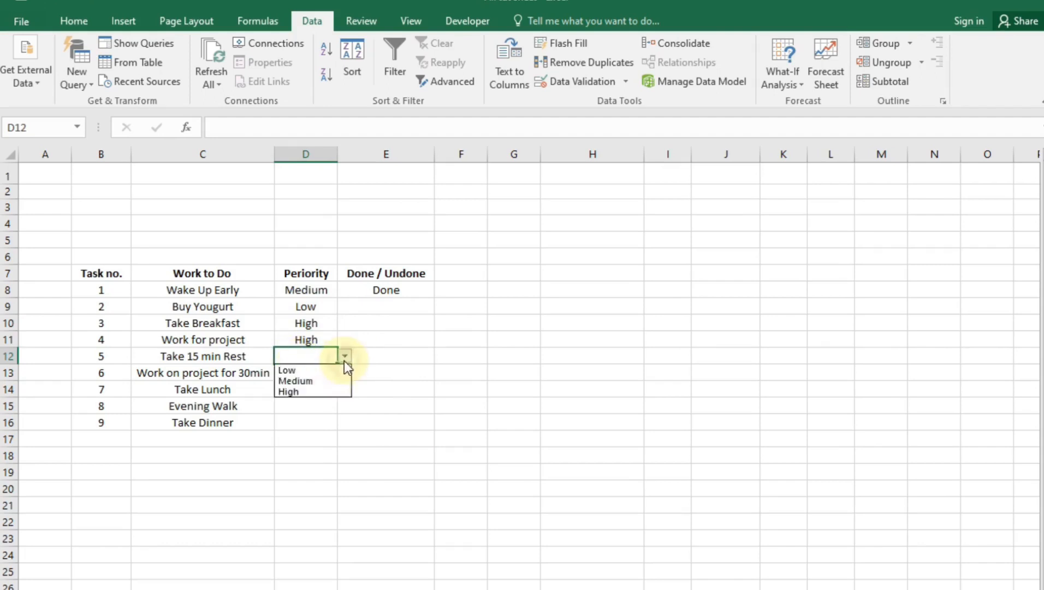
click(326, 392)
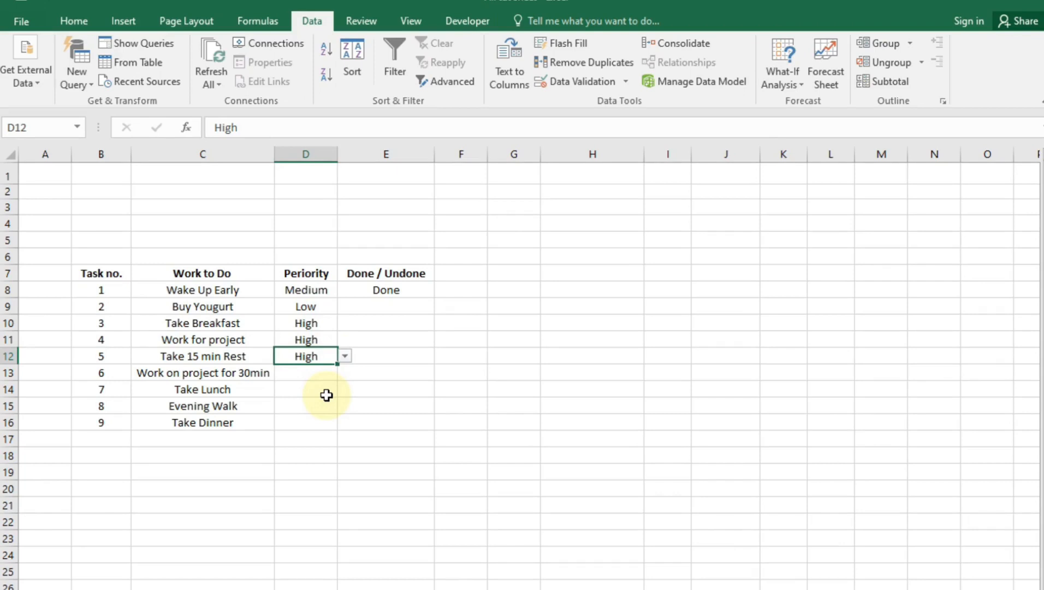
click(316, 372)
click(345, 373)
click(325, 407)
Set Take Lunch to Medium, and Evening Walk and Take Dinner to High
click(309, 390)
click(345, 389)
click(322, 412)
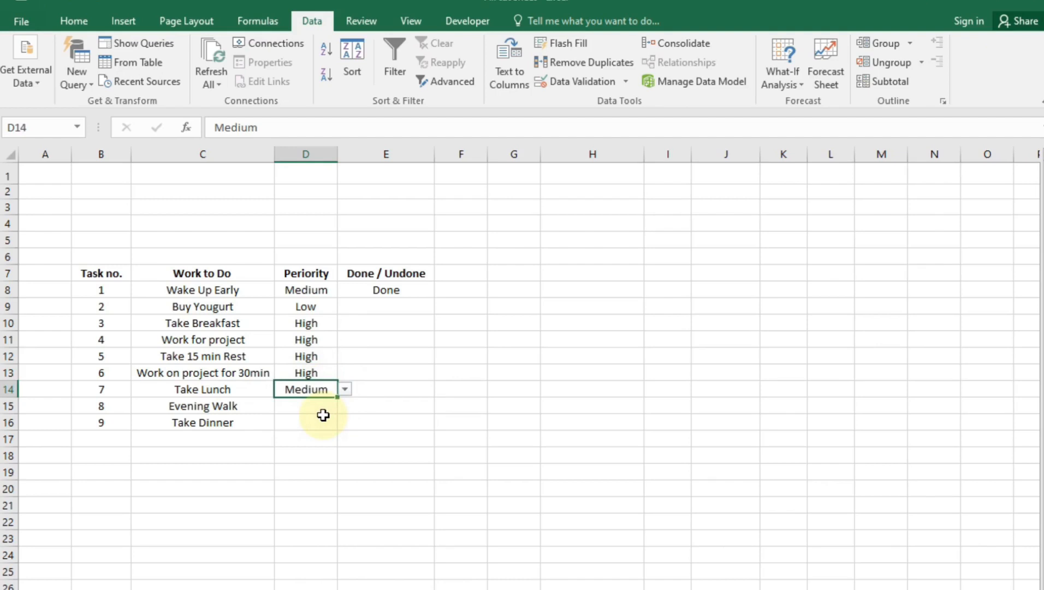
click(305, 409)
click(345, 406)
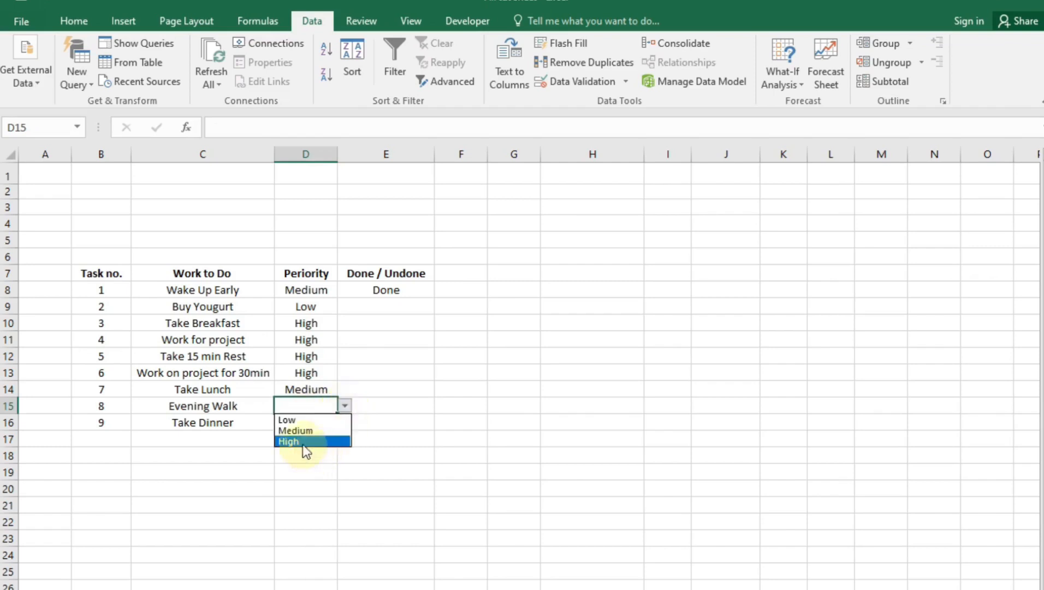
click(303, 441)
click(304, 422)
click(345, 422)
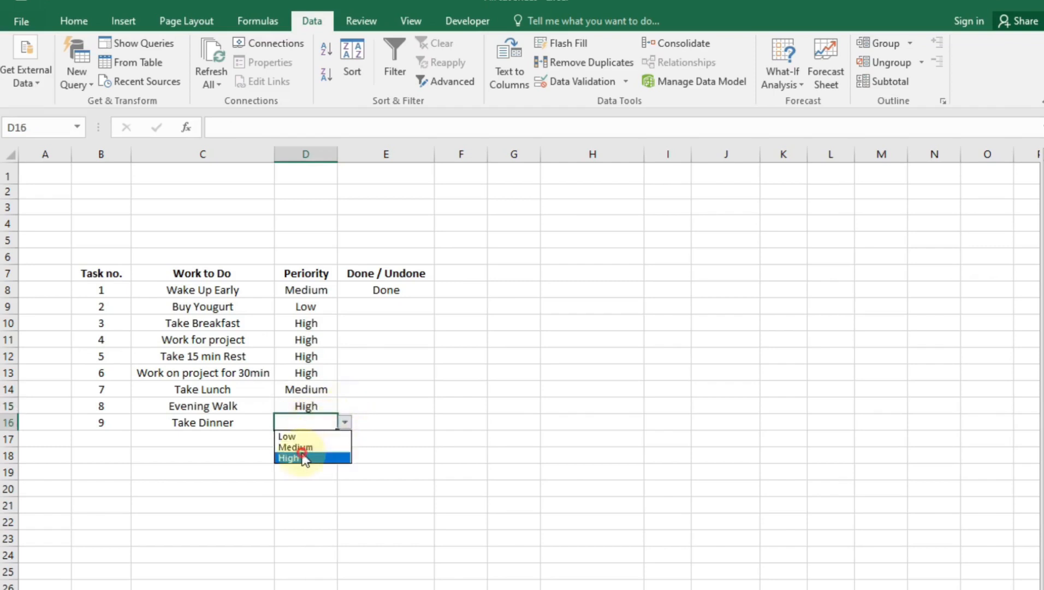
click(304, 459)
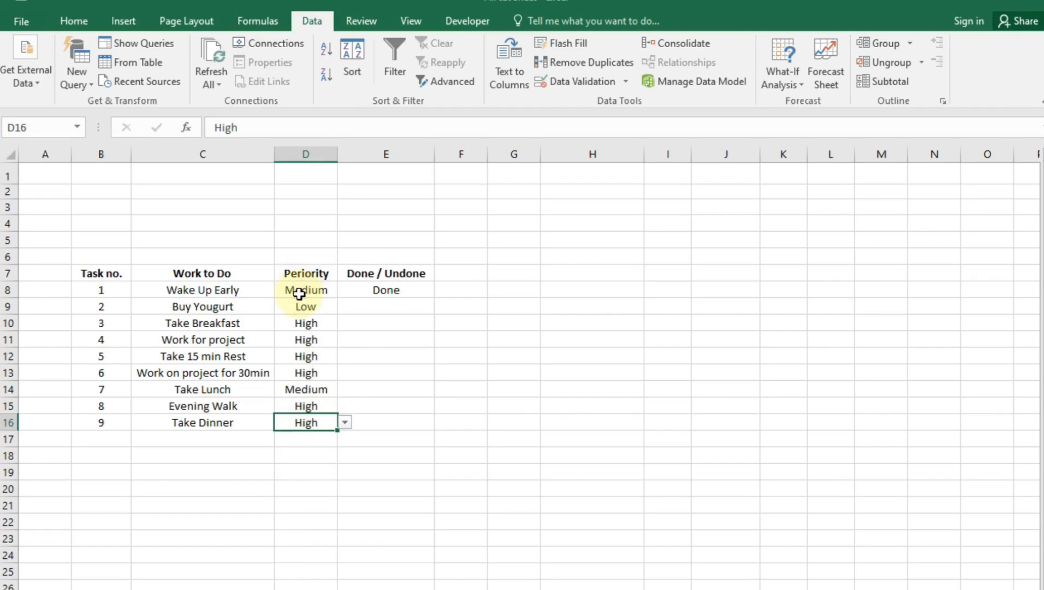
click(375, 306)
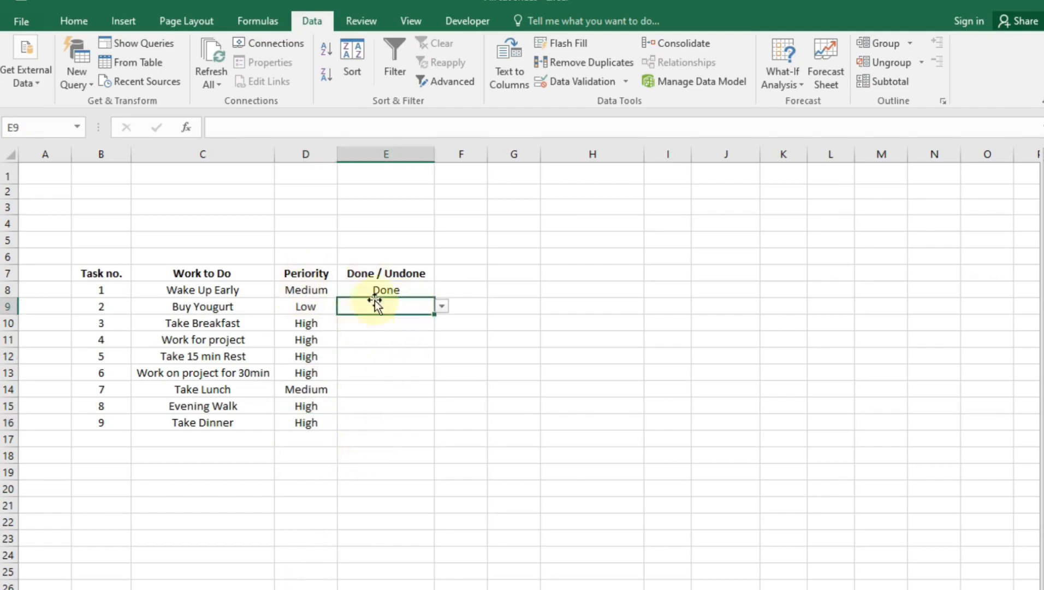
click(389, 335)
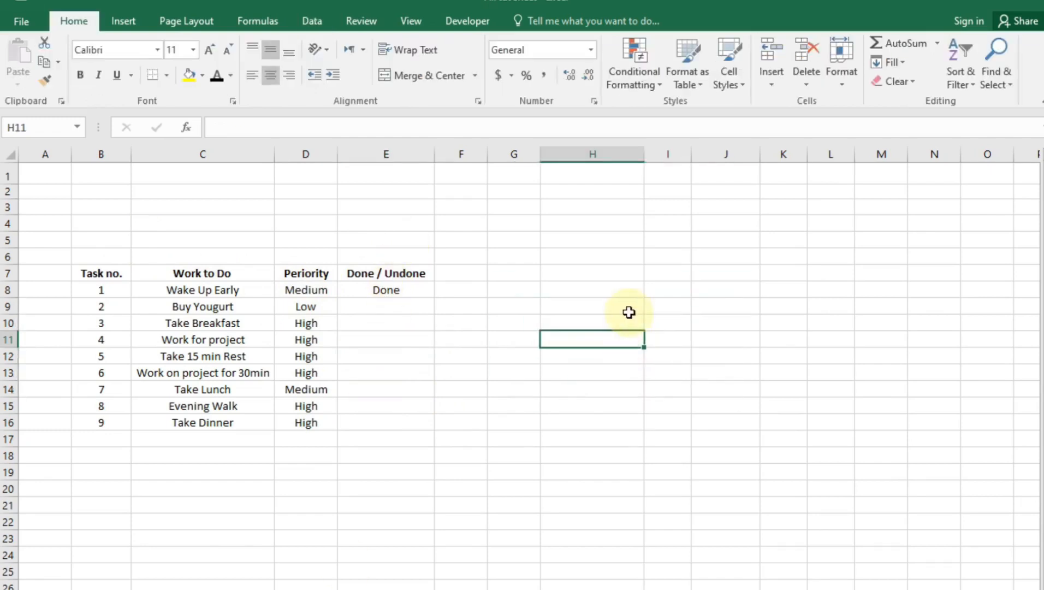
Narrow column H and start the lookup table with Low and 1 in H8:I8
click(571, 296)
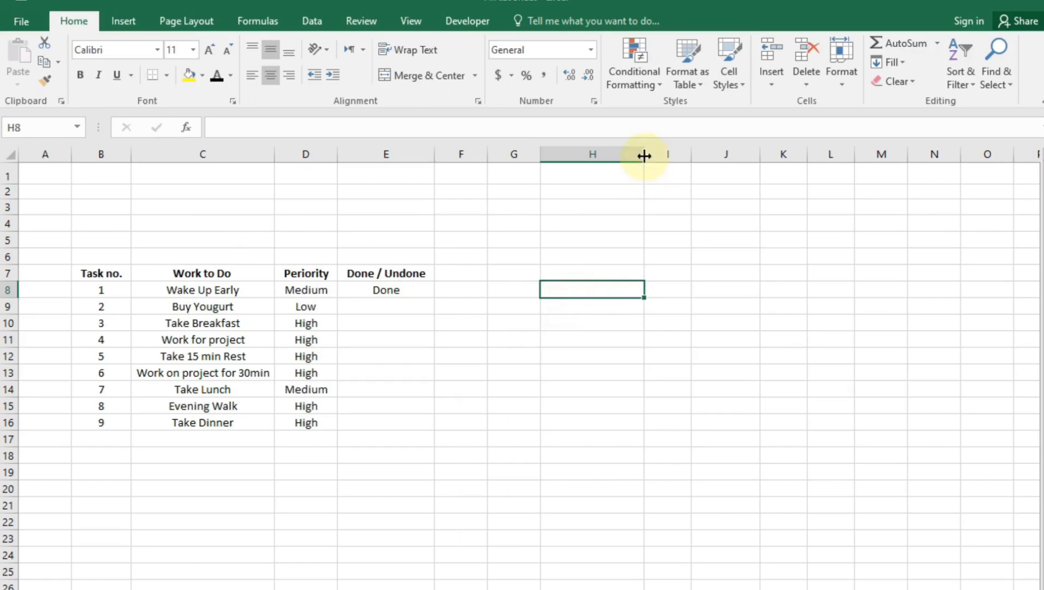
drag(645, 156, 602, 156)
click(587, 241)
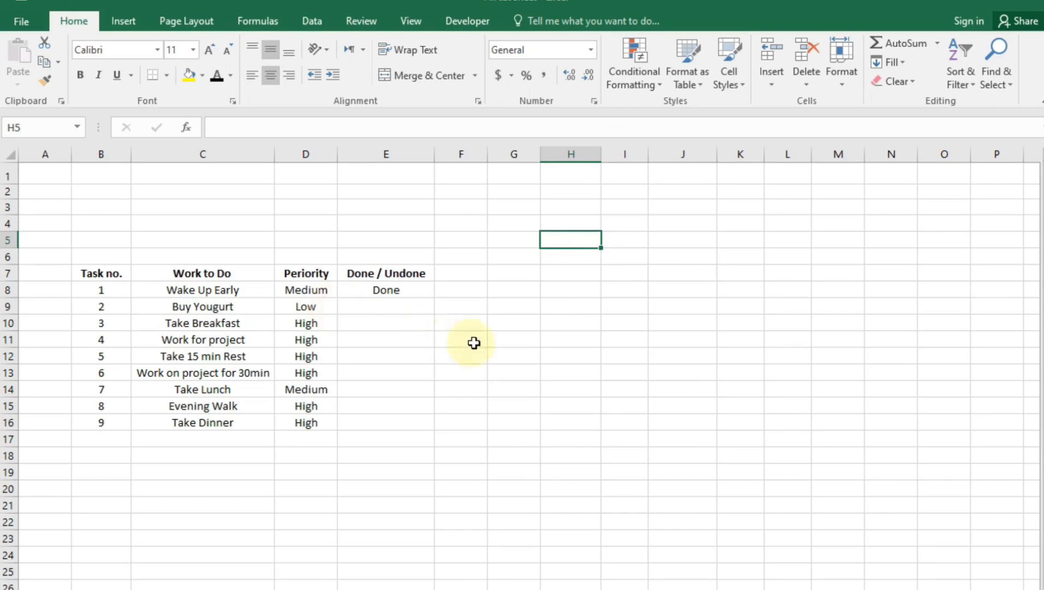
click(567, 289)
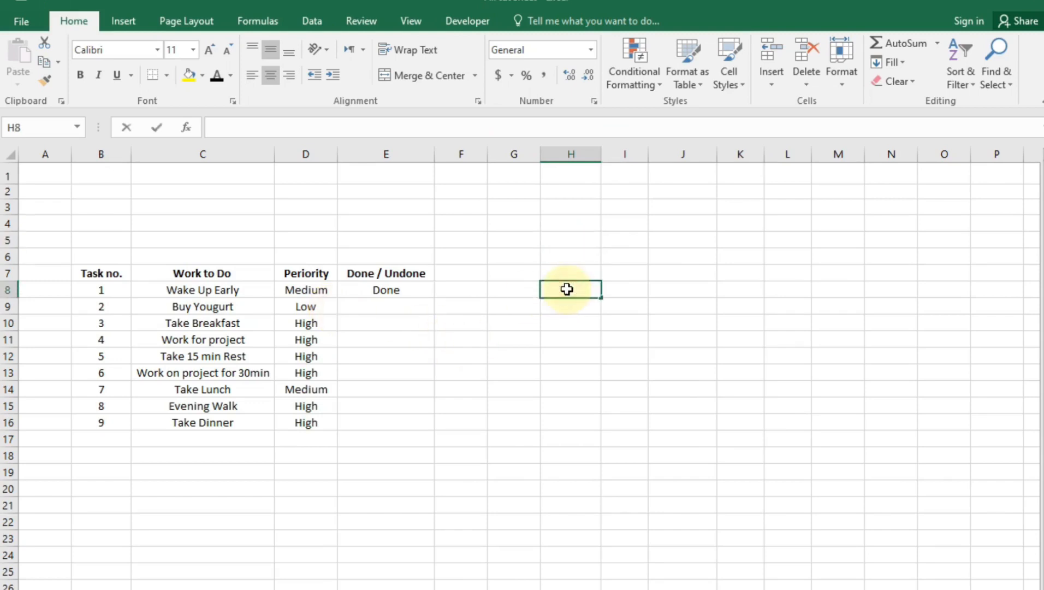
text(Low)
key(Tab)
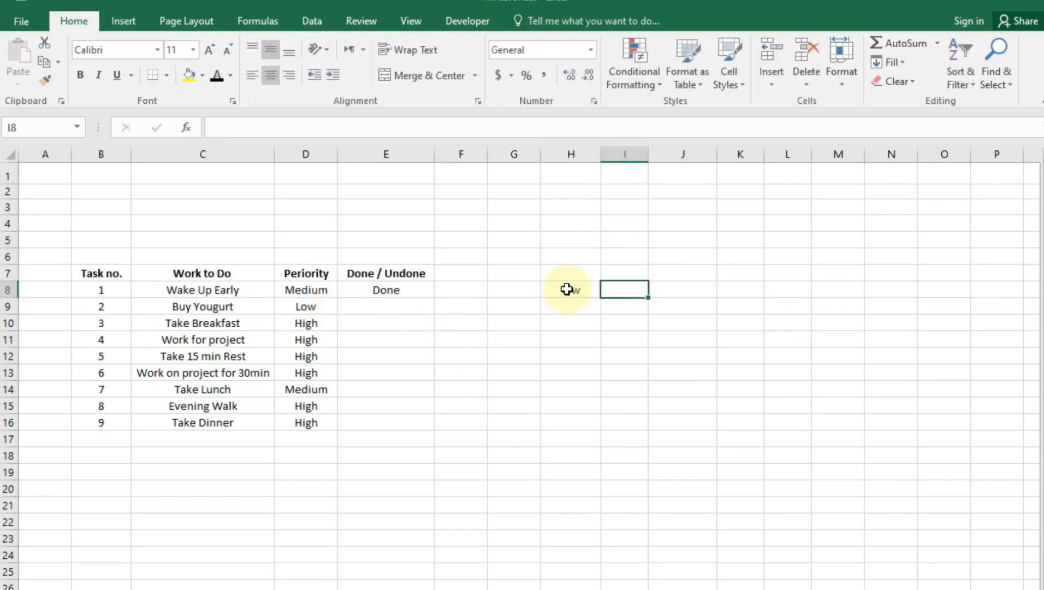
text(1)
key(Return)
Complete the table with 3 and 5 in I9:I10, Medium and High in H9:H10
text(3)
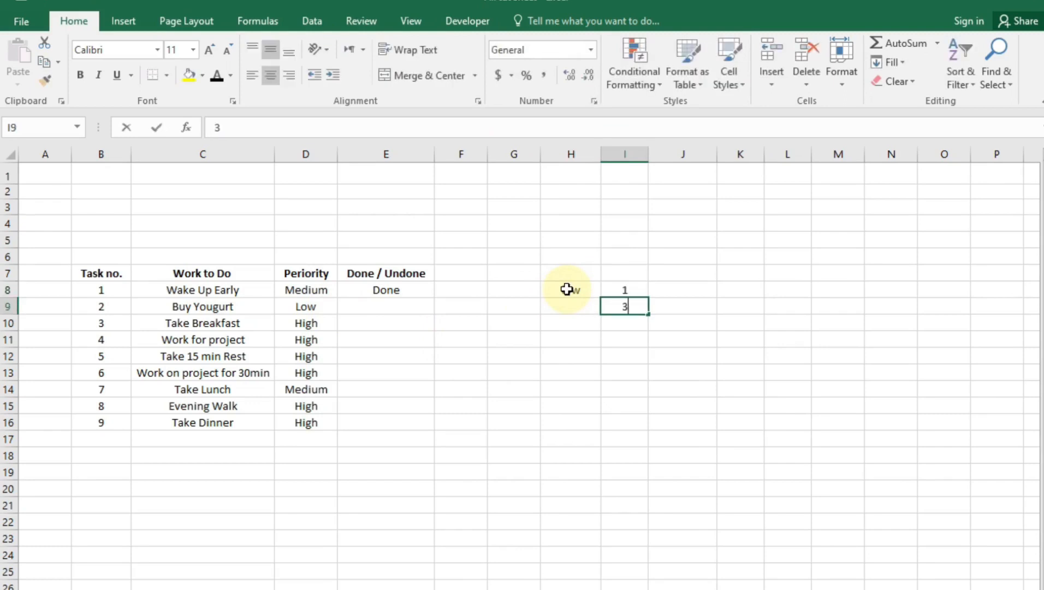
key(Return)
text(5)
key(Left)
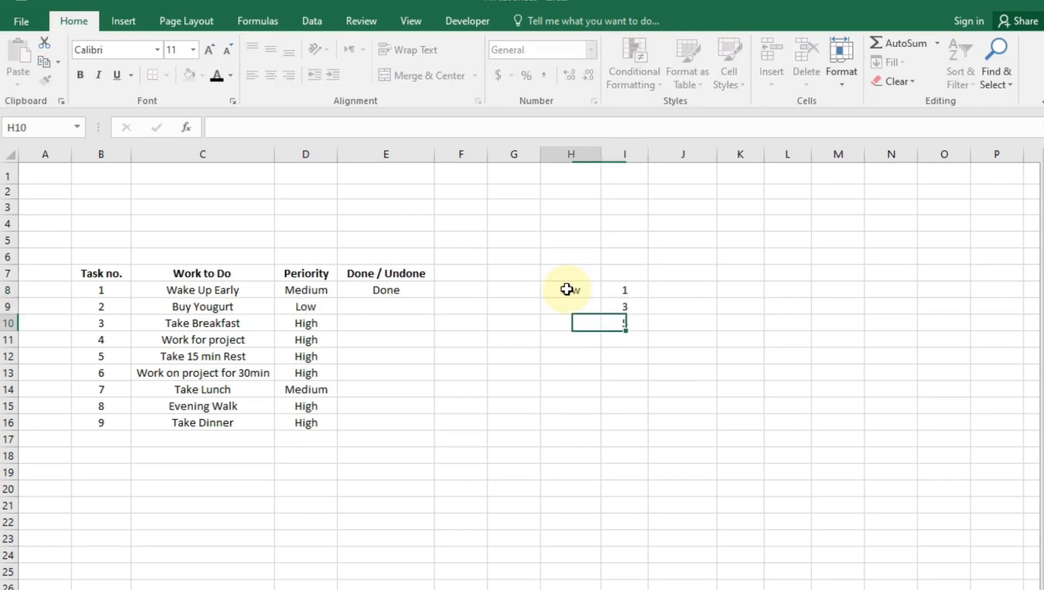
key(Up)
text(Medium)
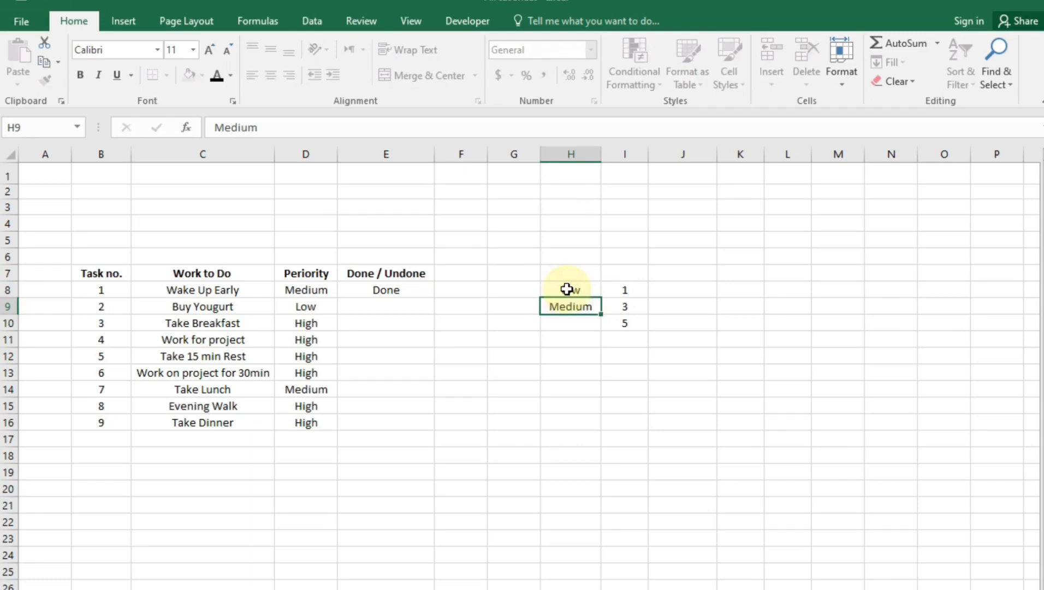
key(Return)
text(High)
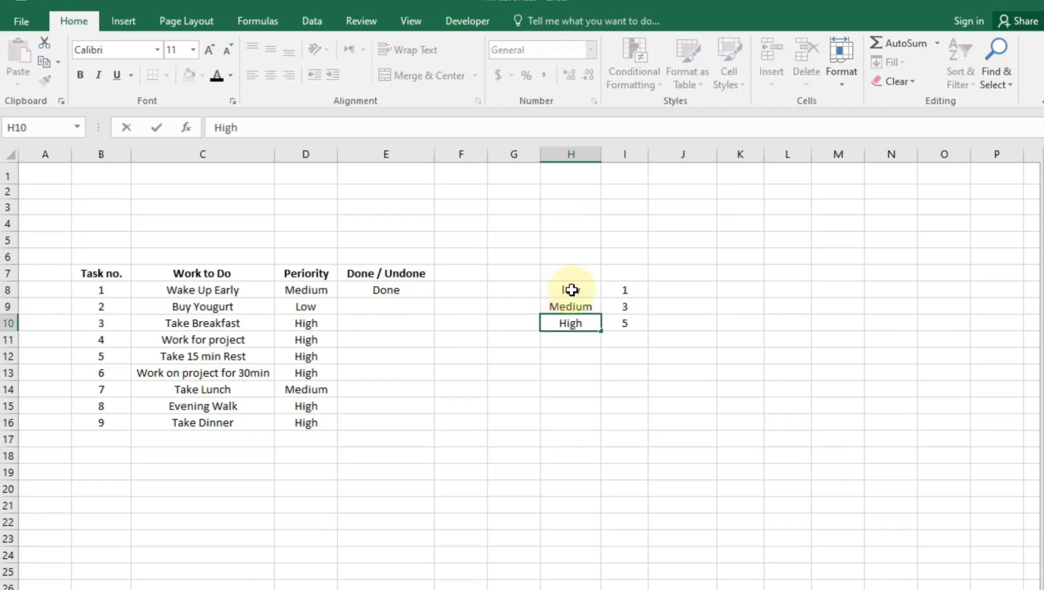
key(Return)
drag(586, 288, 627, 330)
click(598, 388)
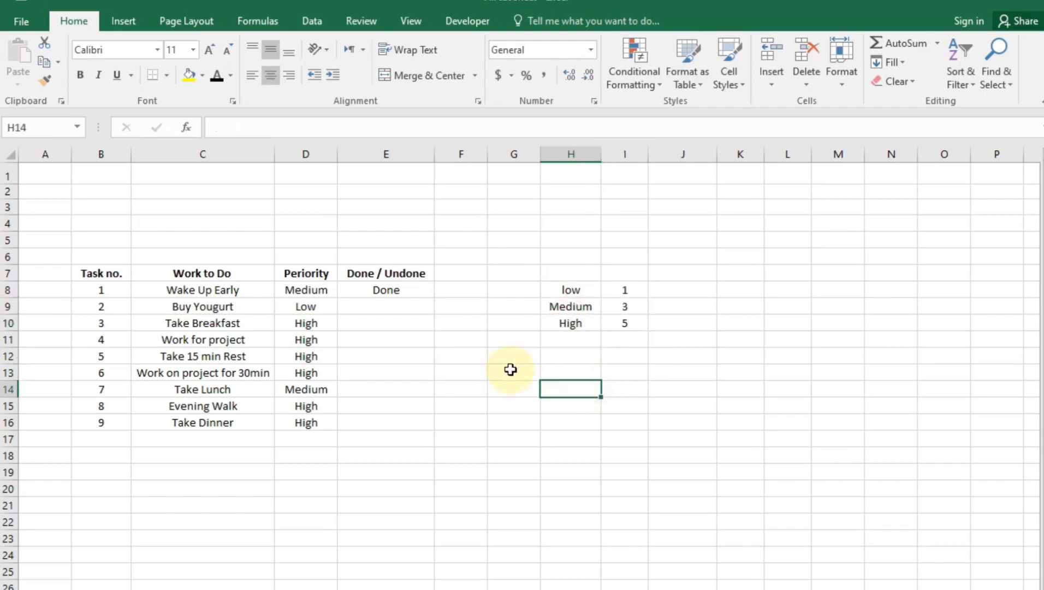
click(524, 356)
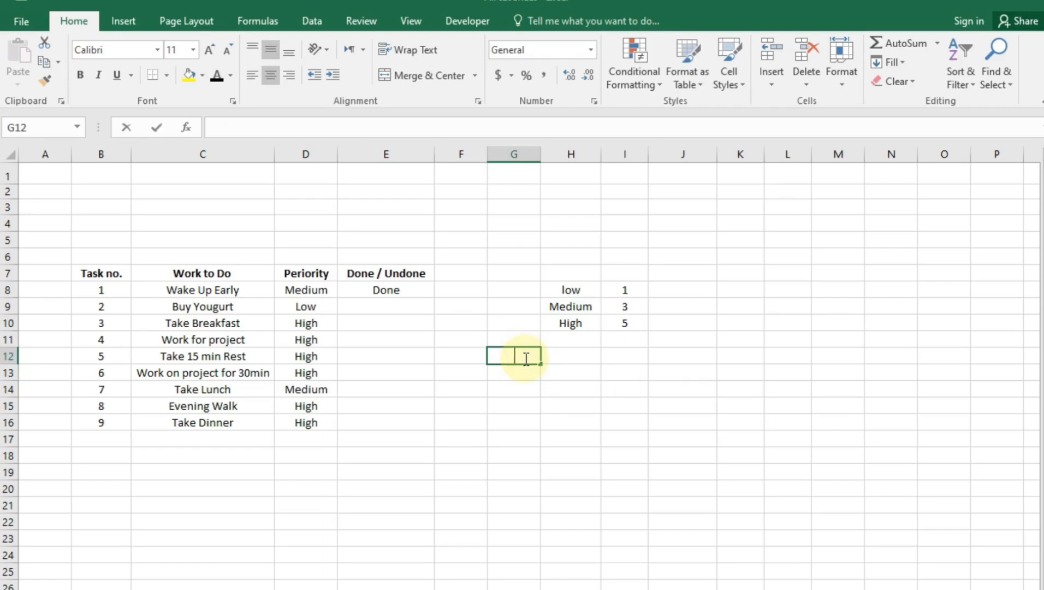
Label G12 'whietage' and enter =VLOOKUP(D8,$H$8:$I$10,2,0) in G13
text(wh)
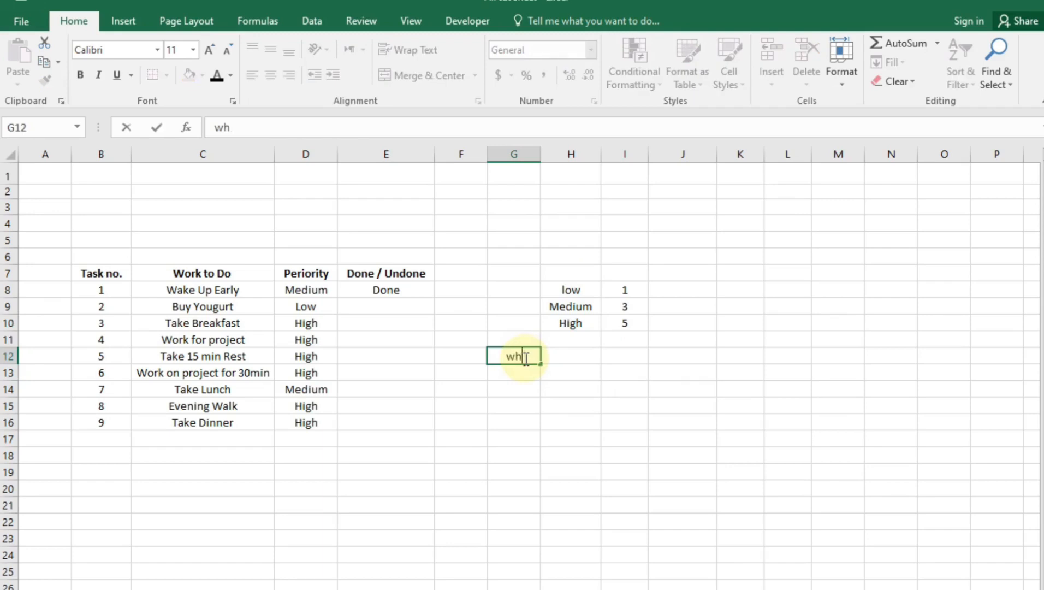
text(iietage)
key(Return)
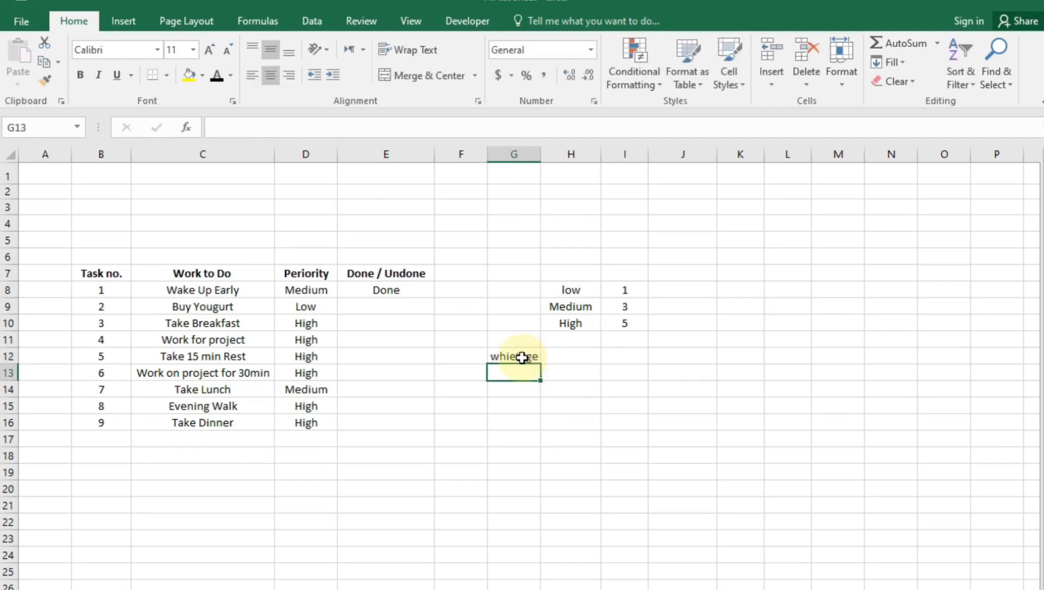
text(=)
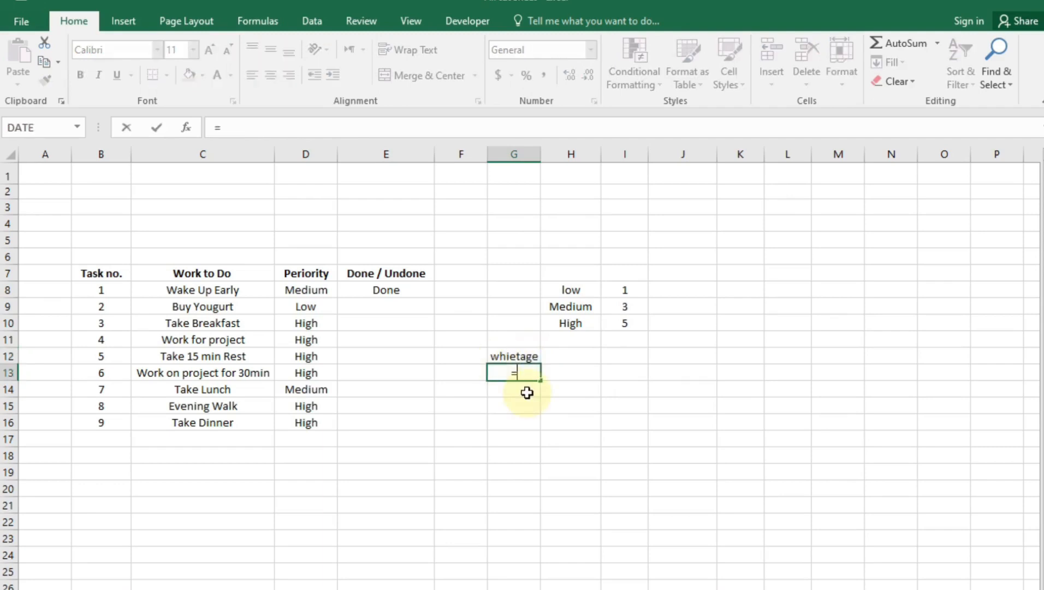
text(vl)
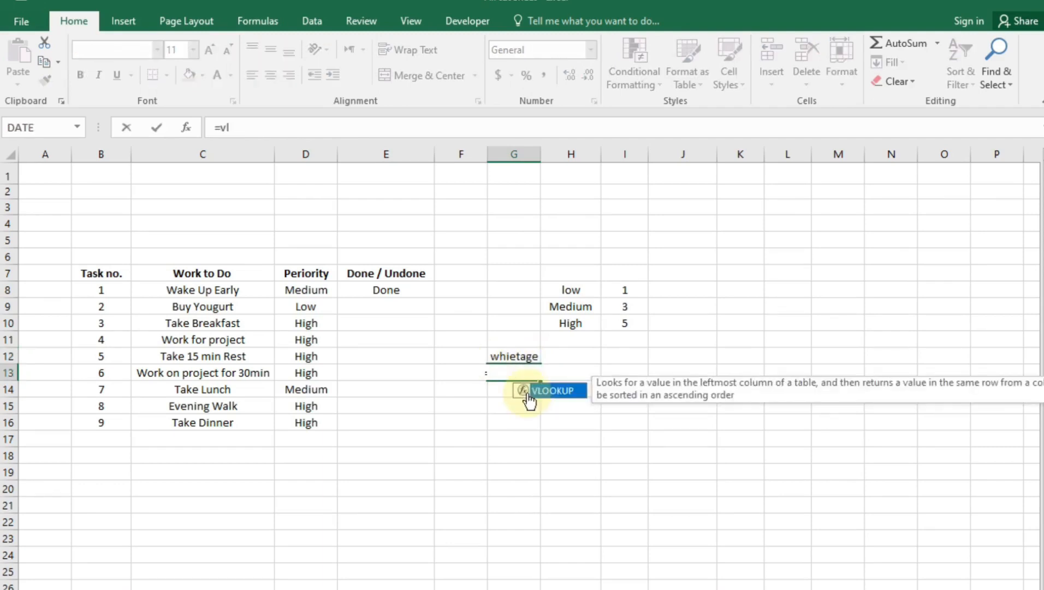
key(Tab)
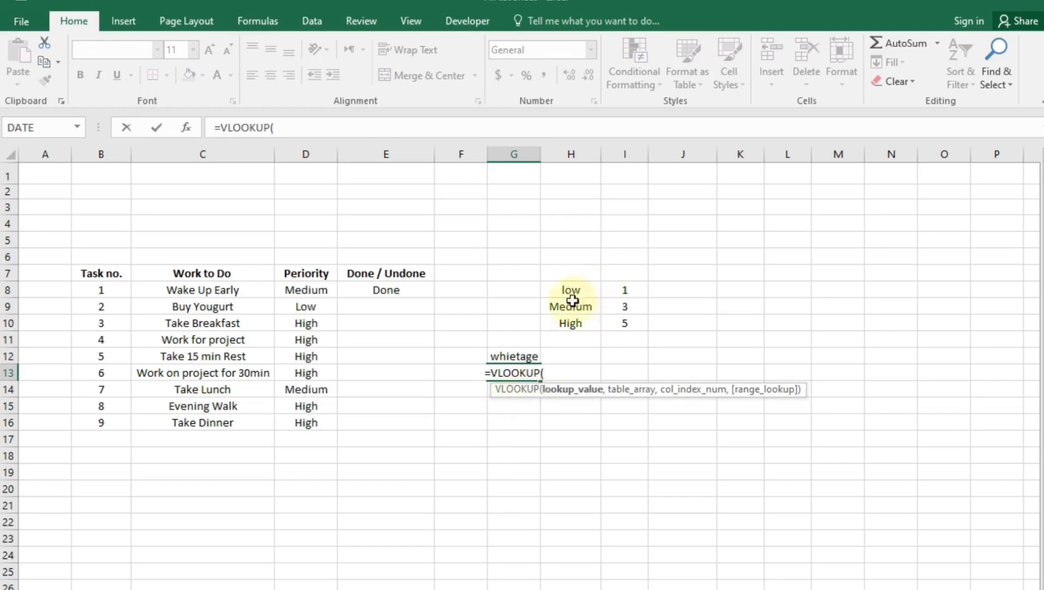
click(324, 294)
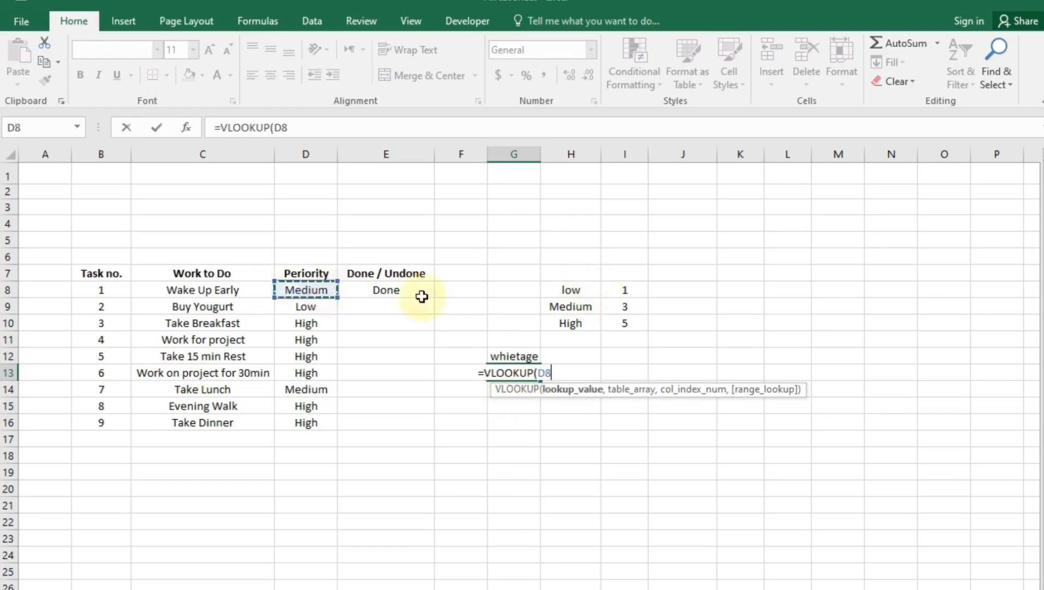
text(,)
drag(577, 289, 613, 324)
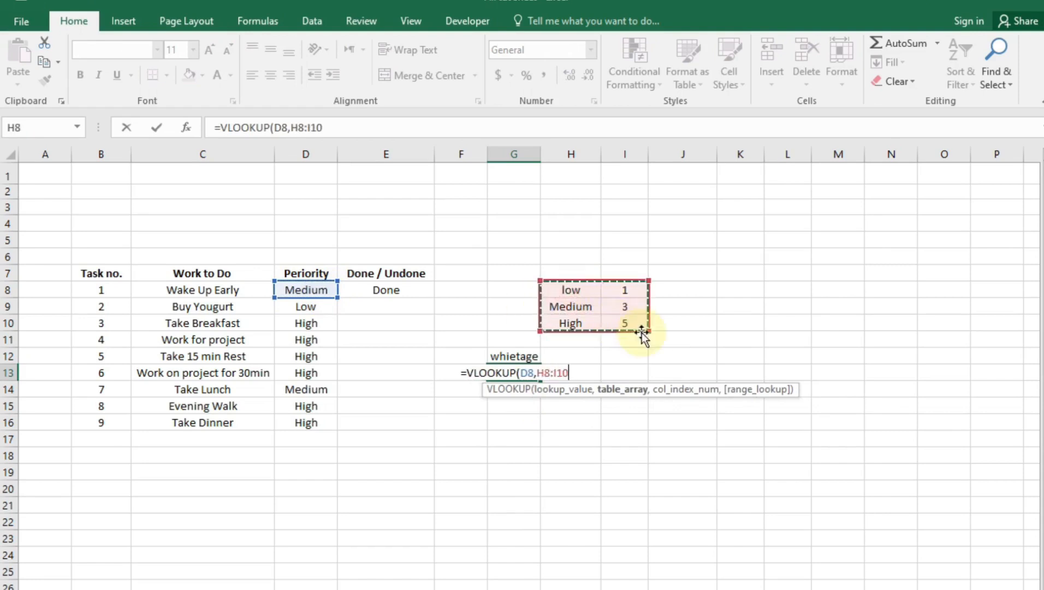
key(F4)
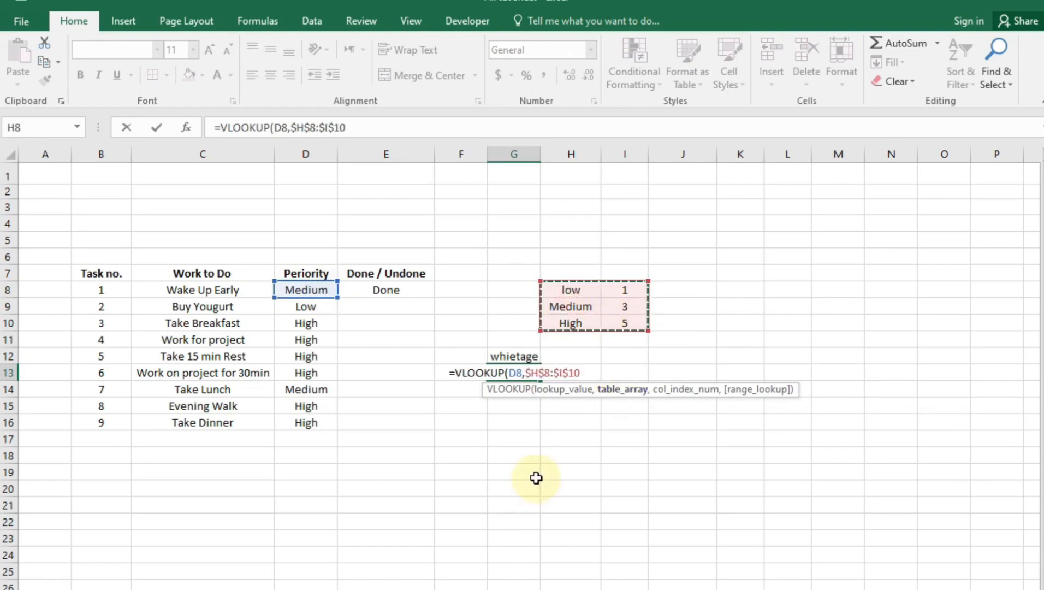
text(,)
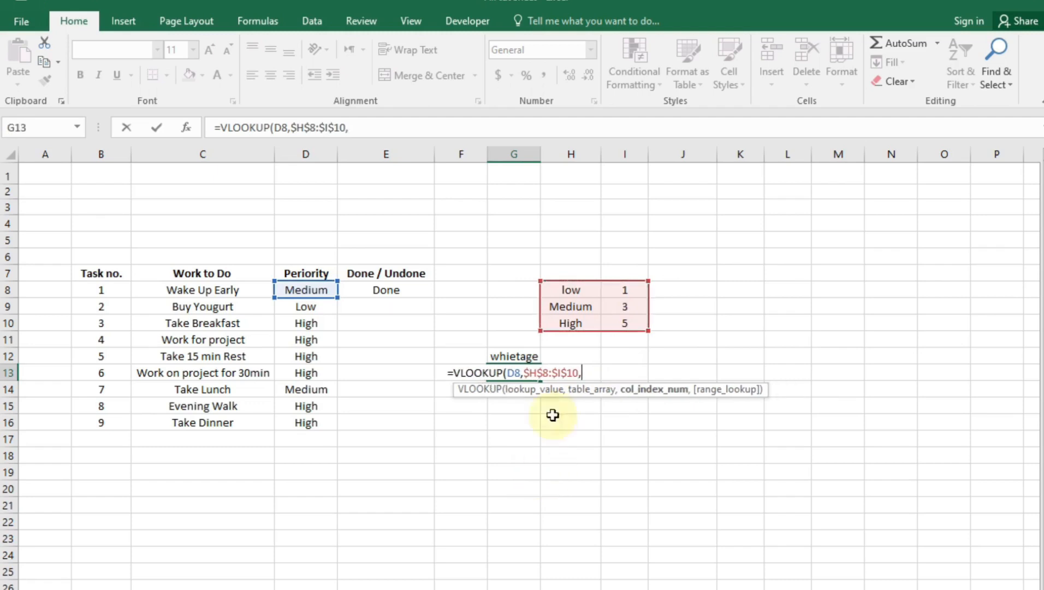
text(2)
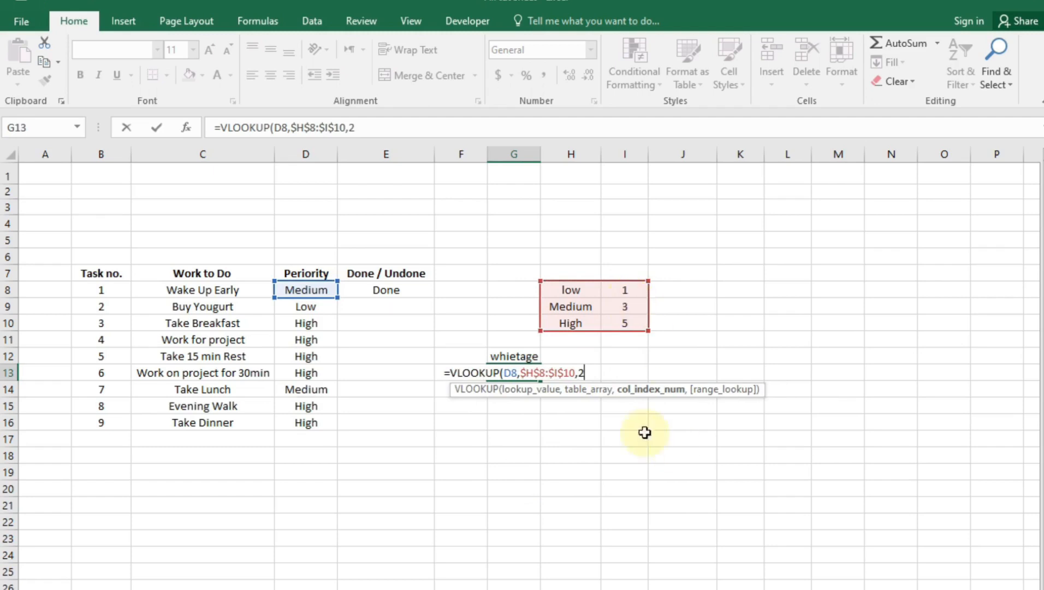
text(,)
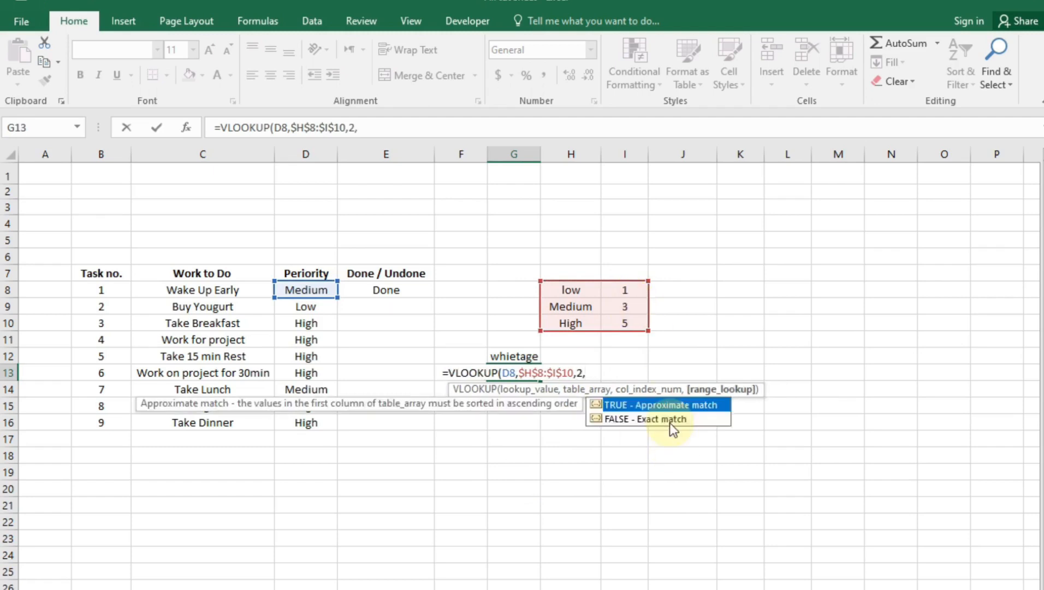
text(0)
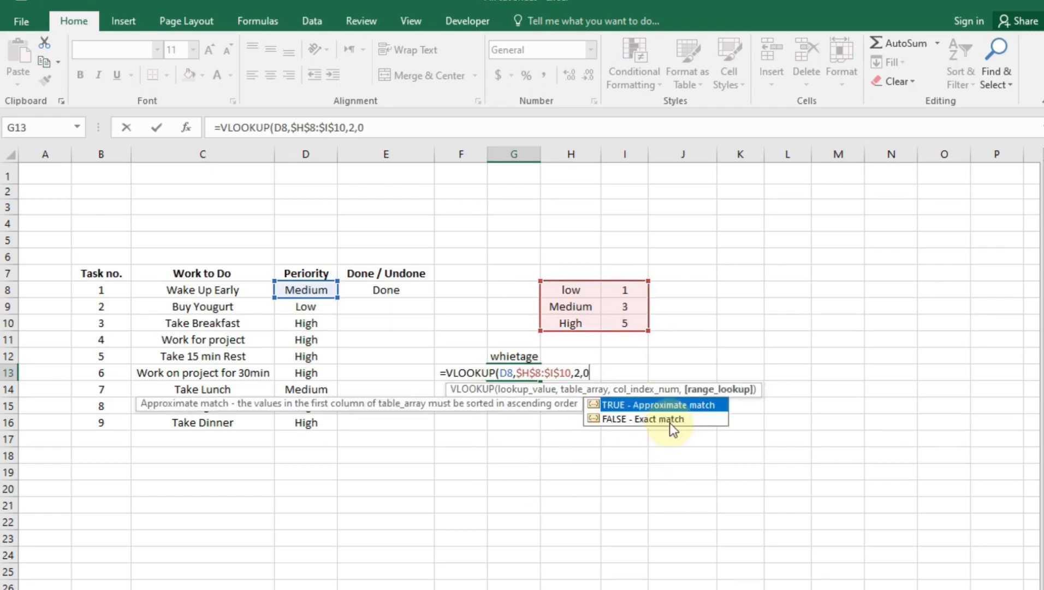
key(Return)
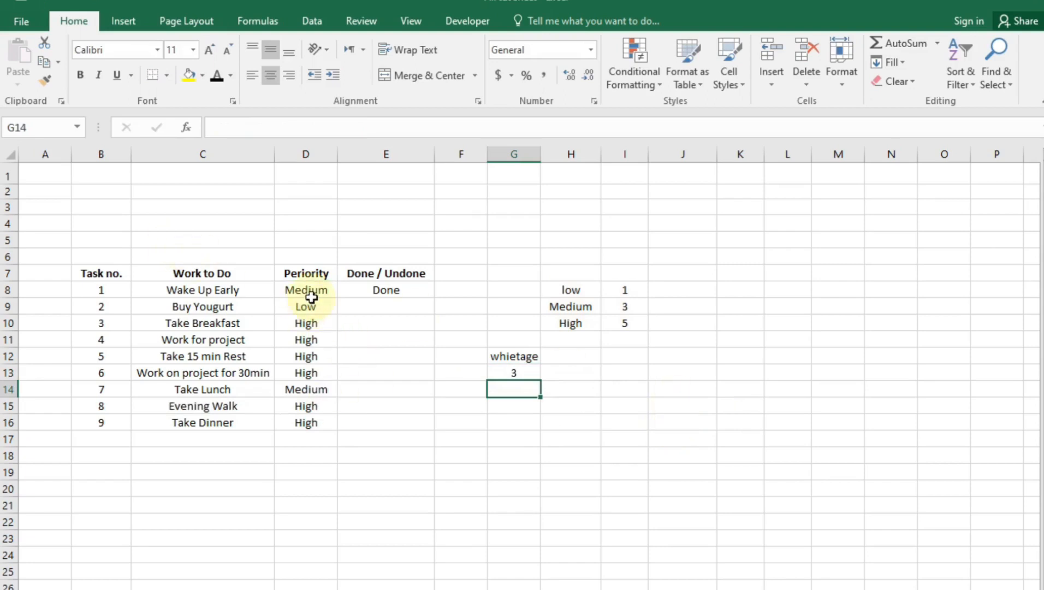
Change Wake Up Early's priority to High and check that G13 shows 5
click(504, 377)
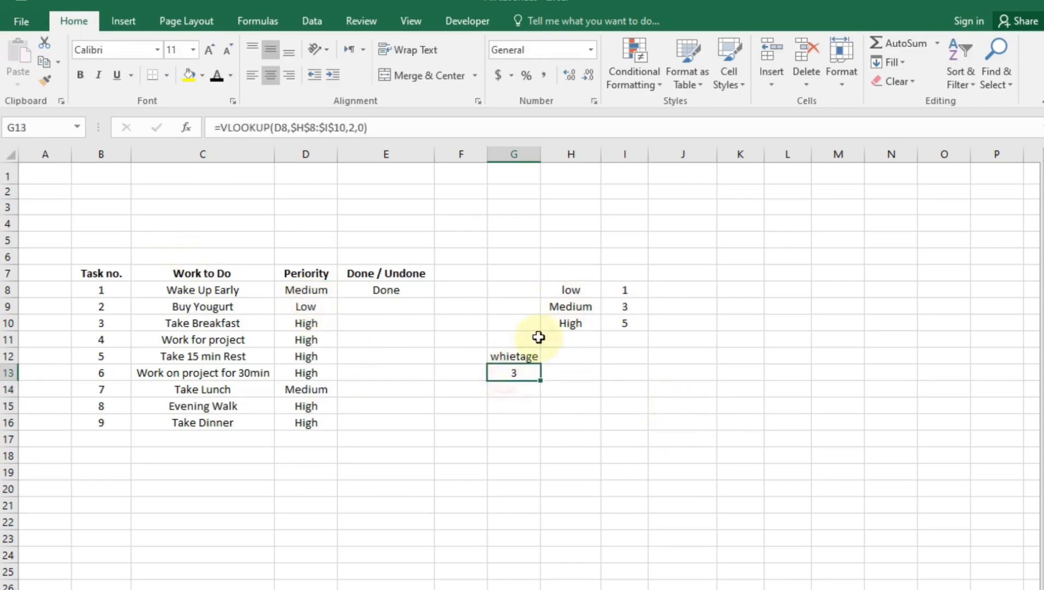
click(306, 289)
click(345, 289)
click(309, 322)
click(507, 375)
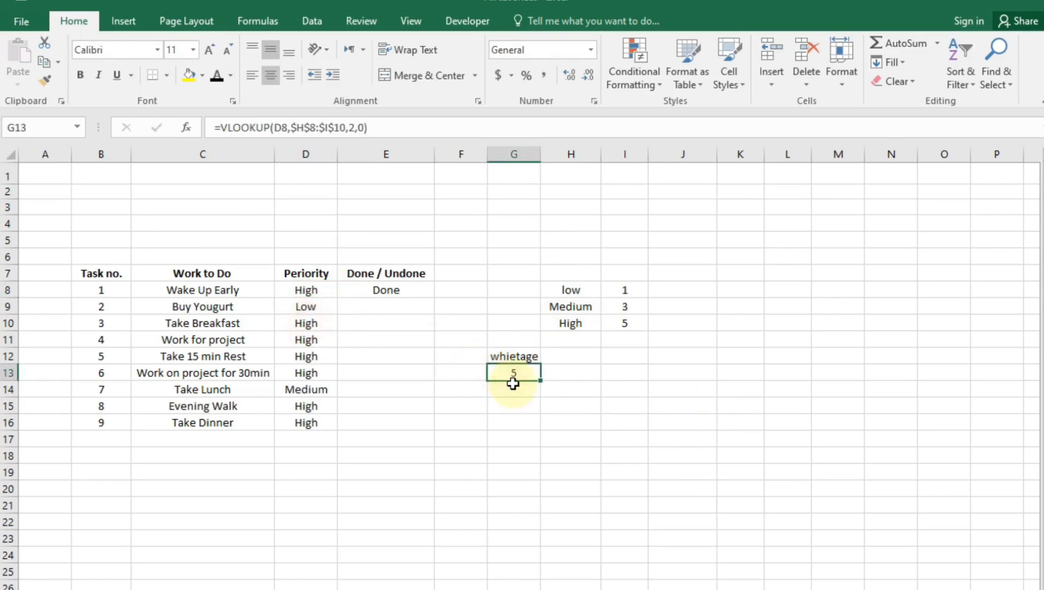
drag(525, 358, 494, 292)
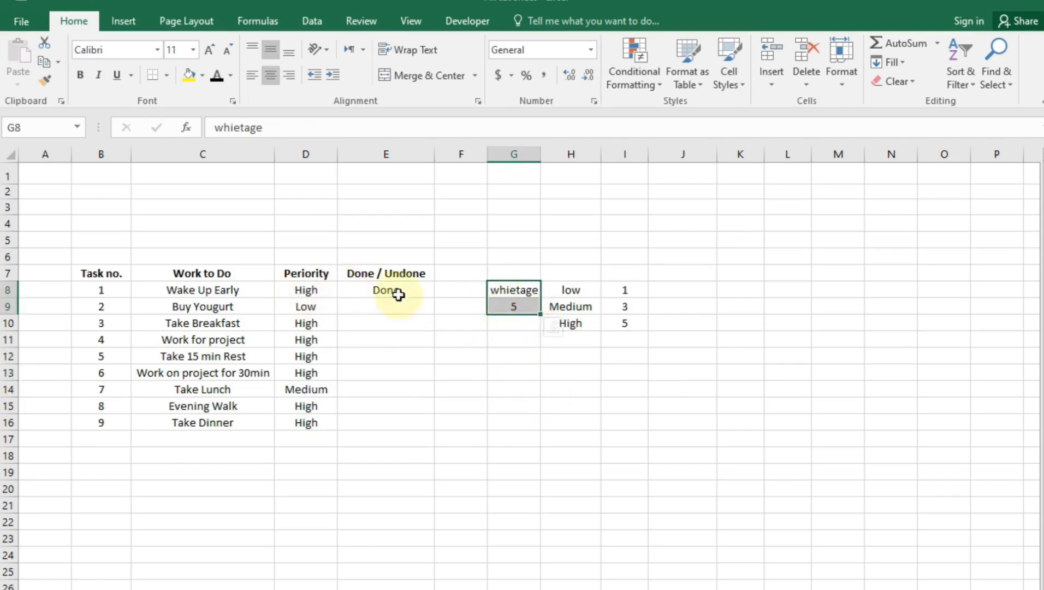
drag(540, 298, 538, 426)
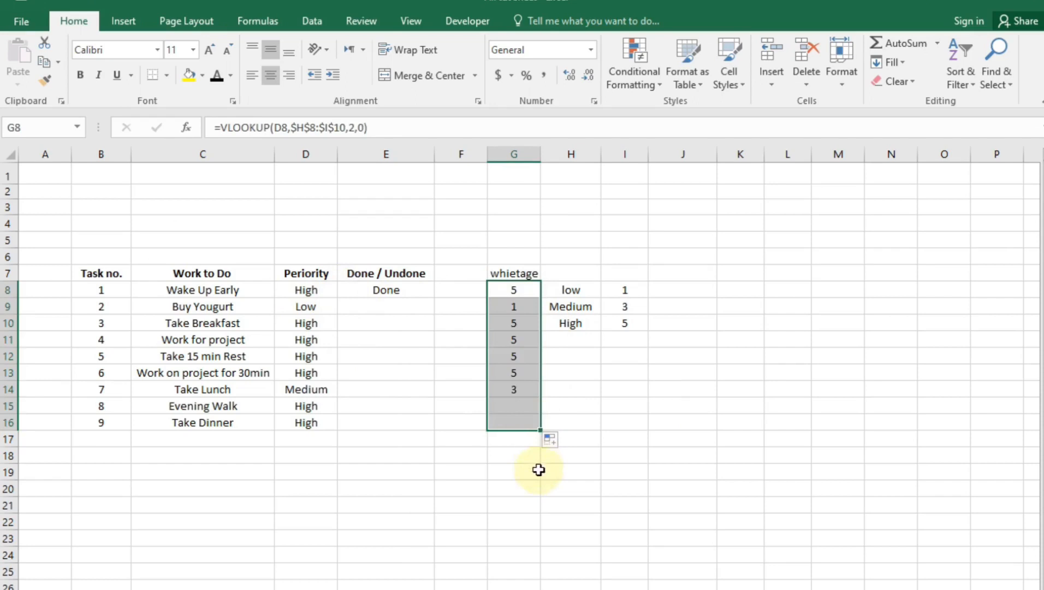
click(507, 492)
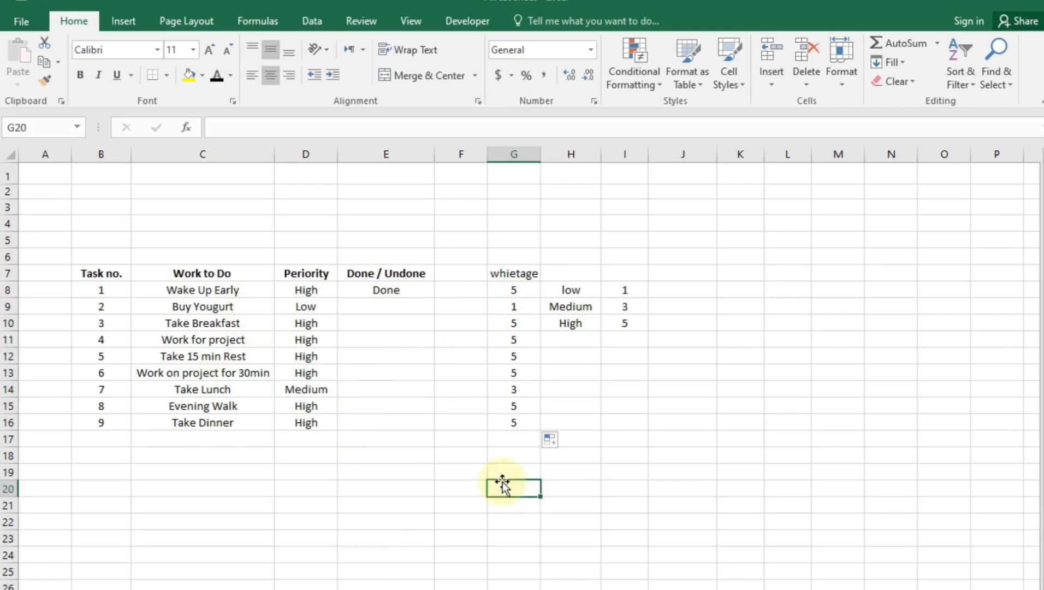
click(305, 327)
click(345, 323)
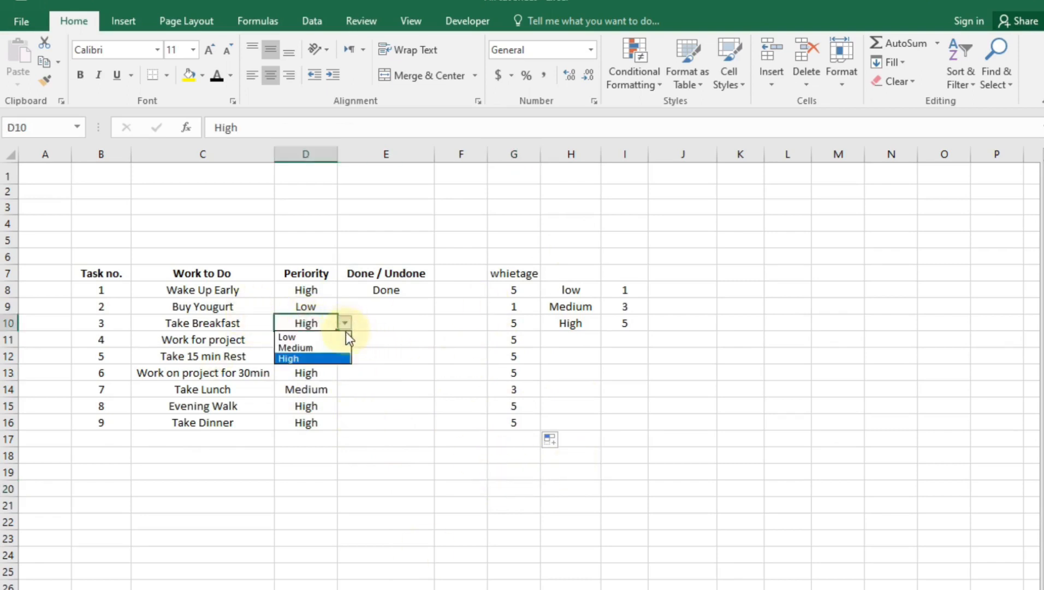
click(321, 358)
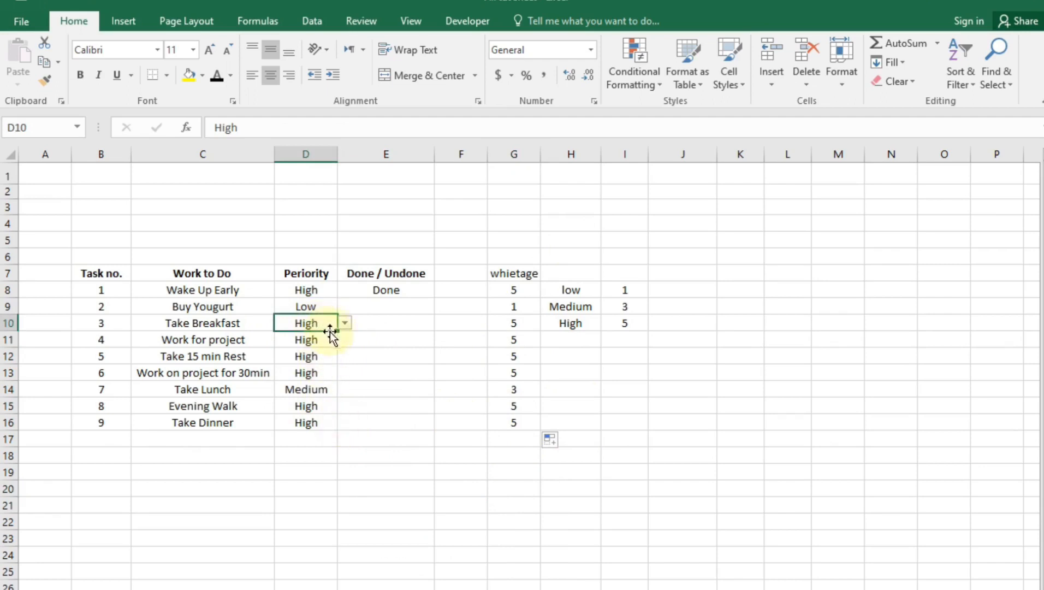
click(345, 324)
click(336, 345)
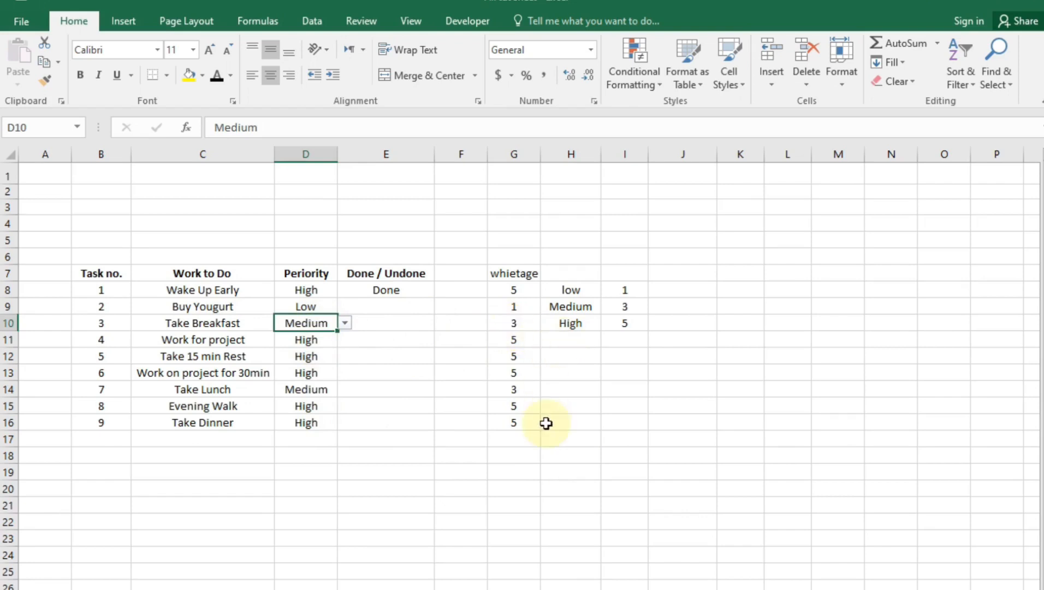
click(575, 375)
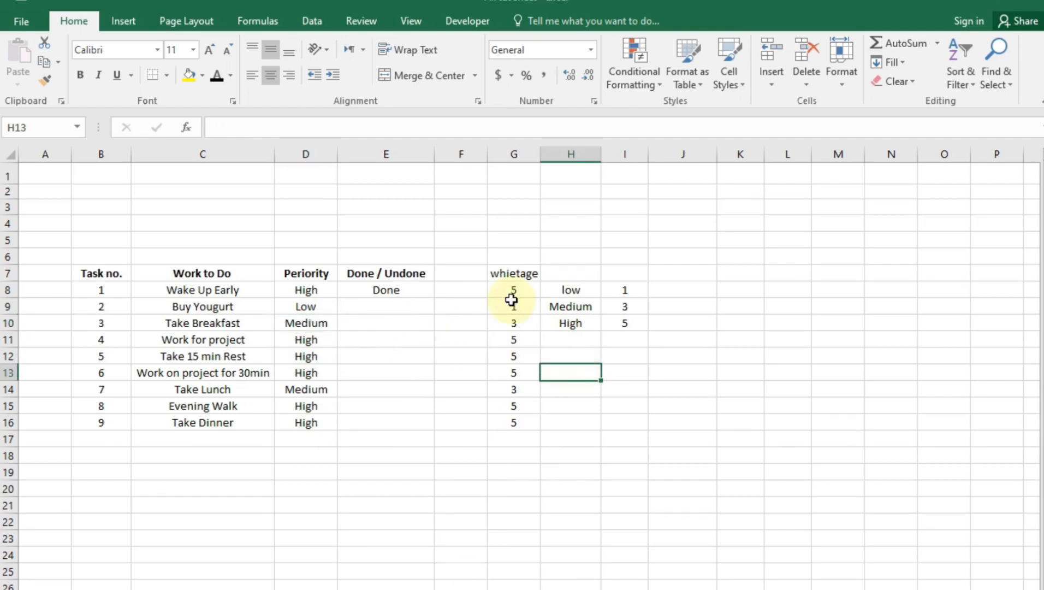
click(241, 290)
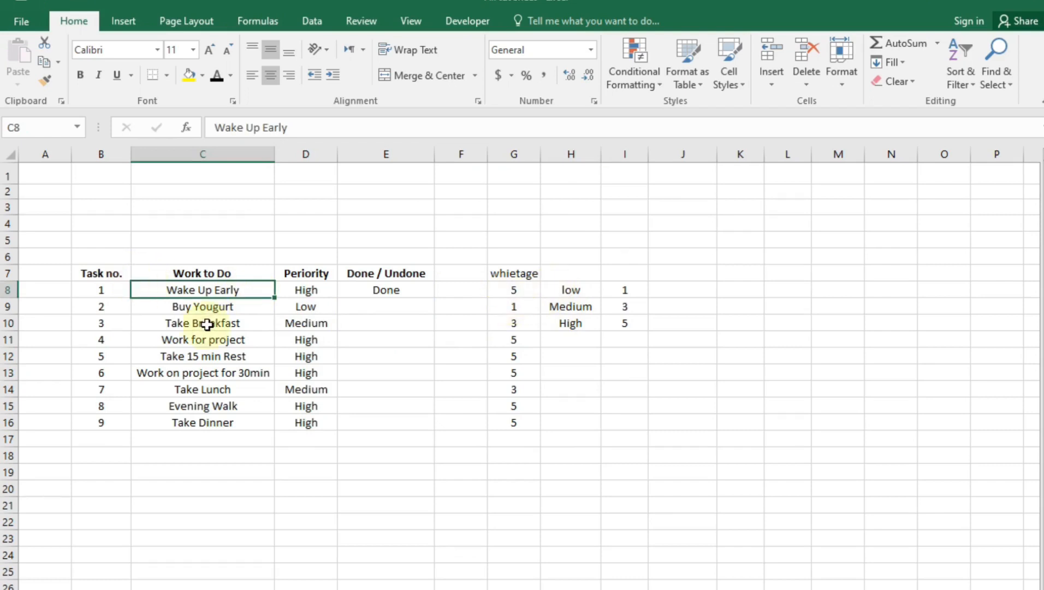
key(Delete)
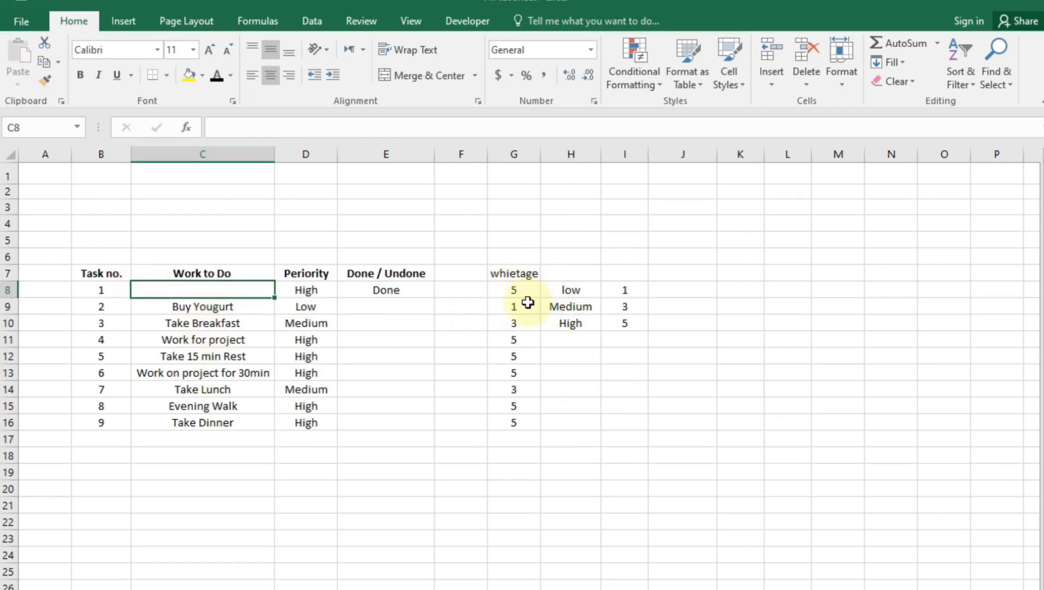
key(ctrl+z)
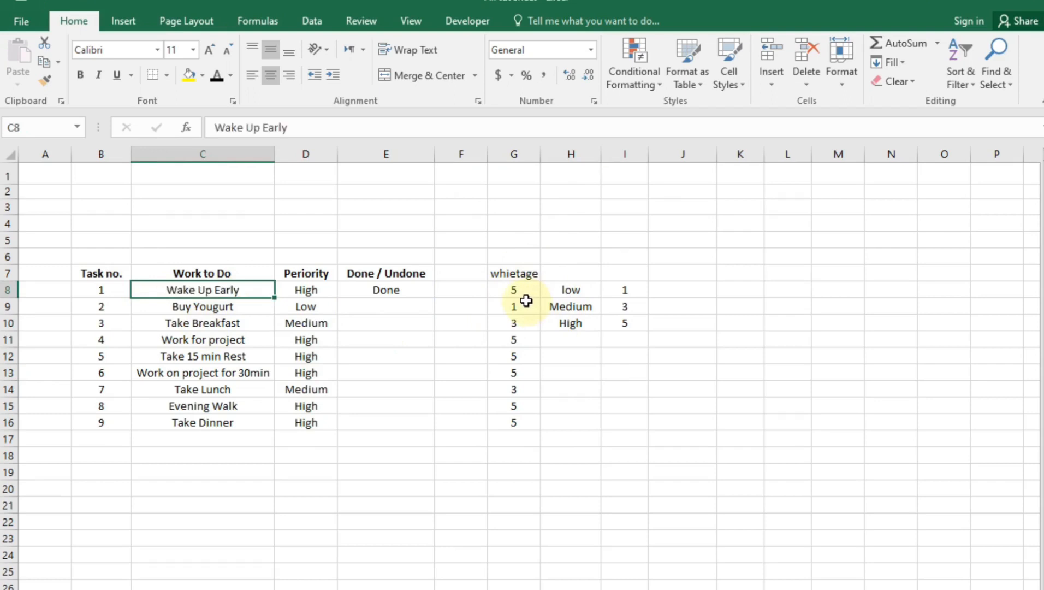
Rewrite G8 as =IF(OR(C8=0,D8=0),"",VLOOKUP(D8,$H$8:$I$10,2,0)), accepting Excel's correction
click(509, 290)
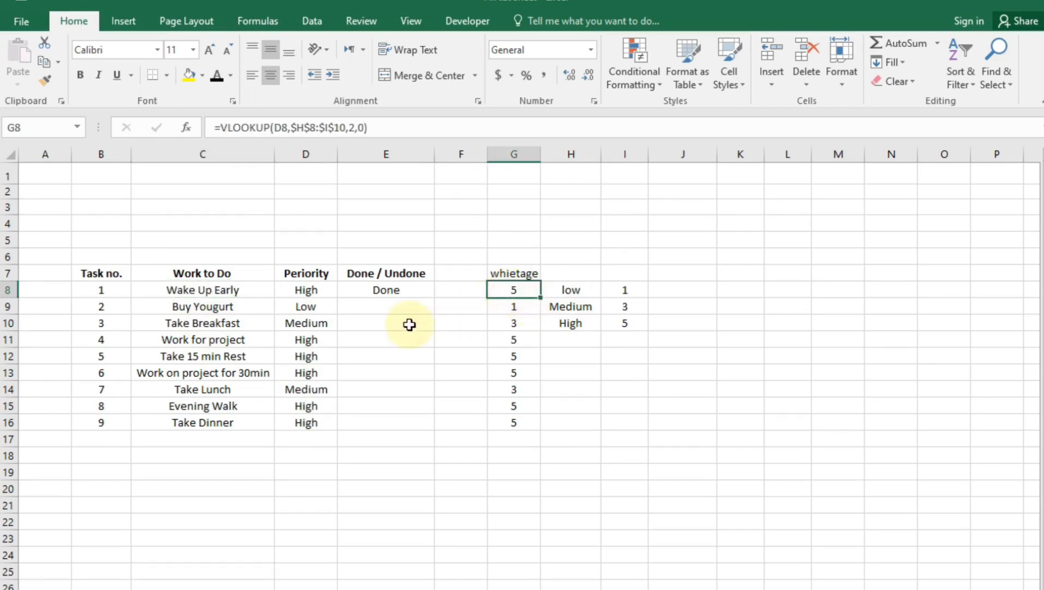
click(220, 124)
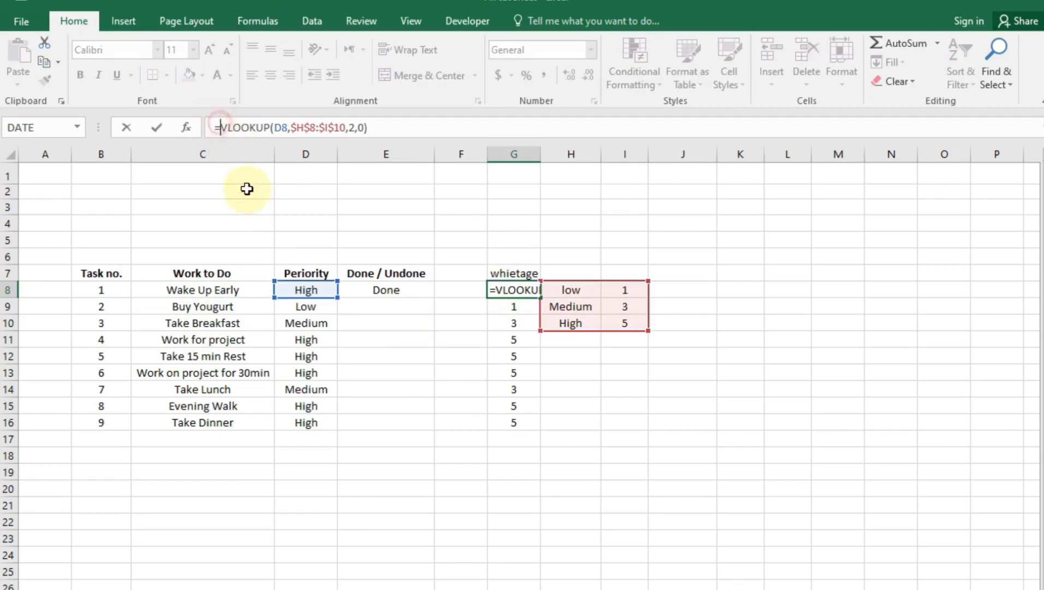
text(if)
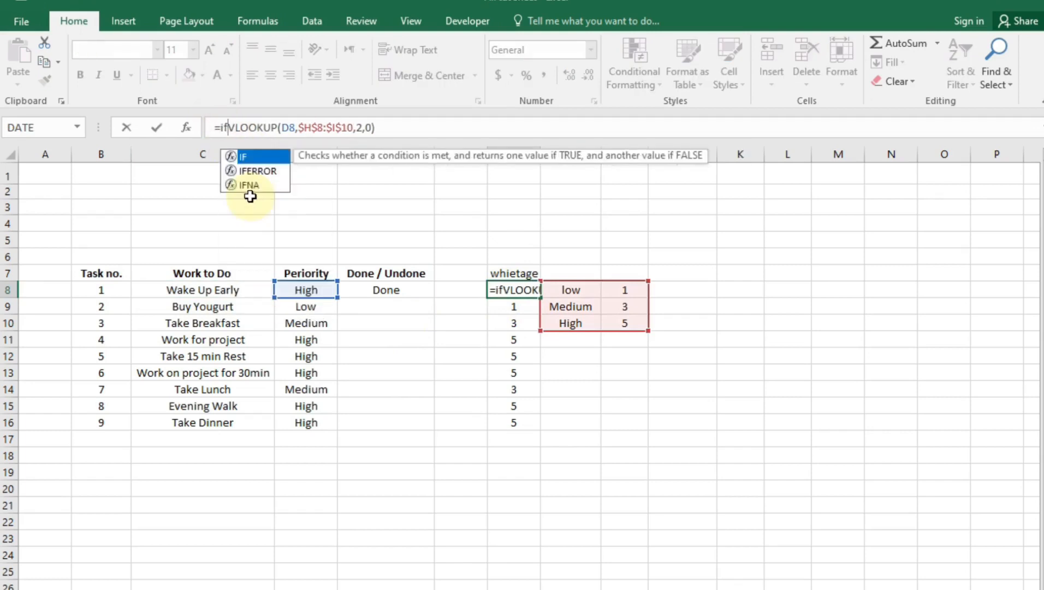
text((or()
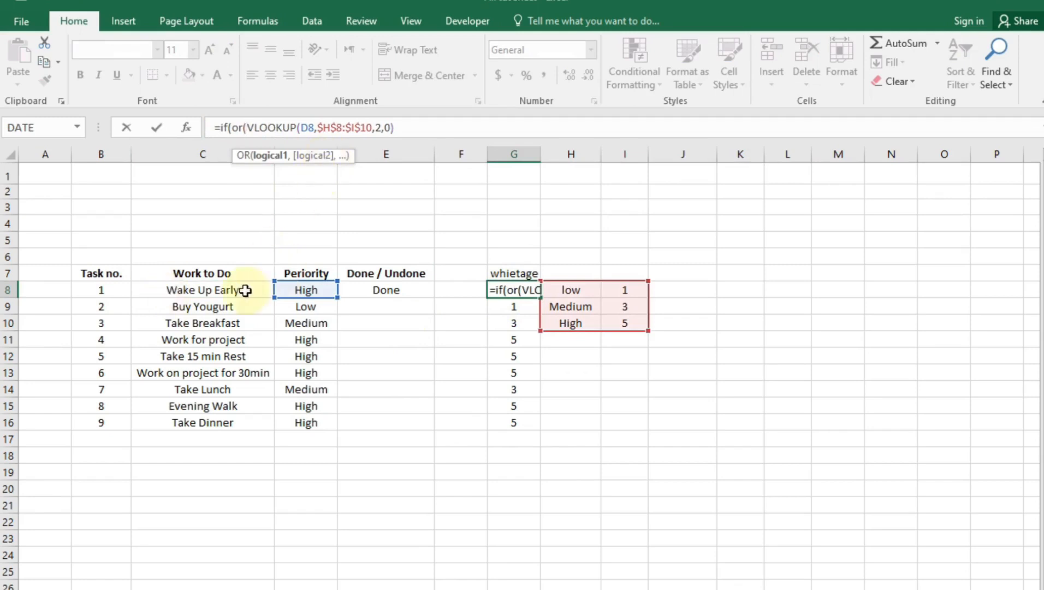
click(194, 293)
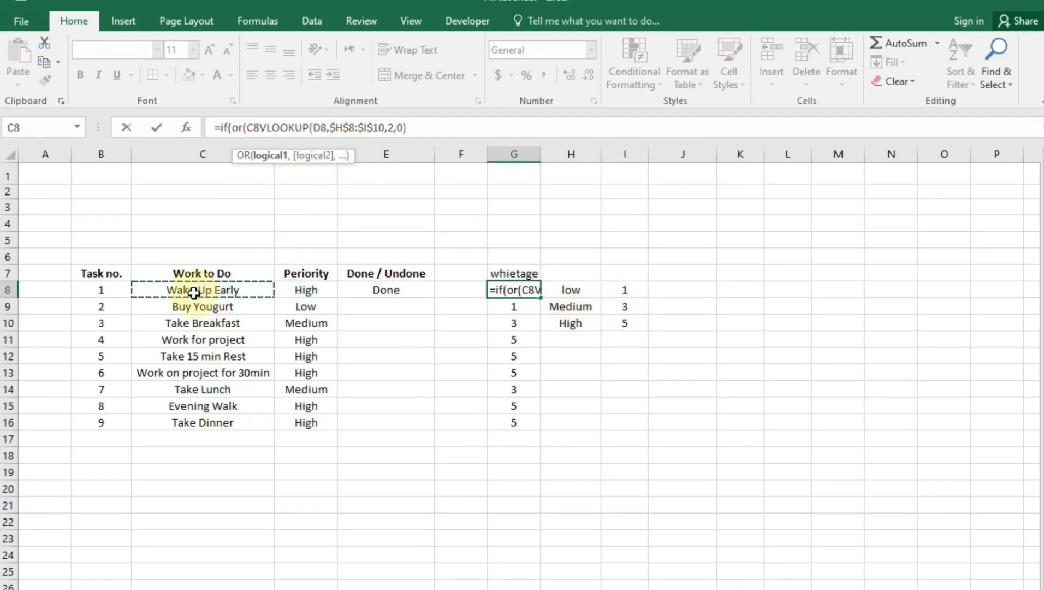
text(=)
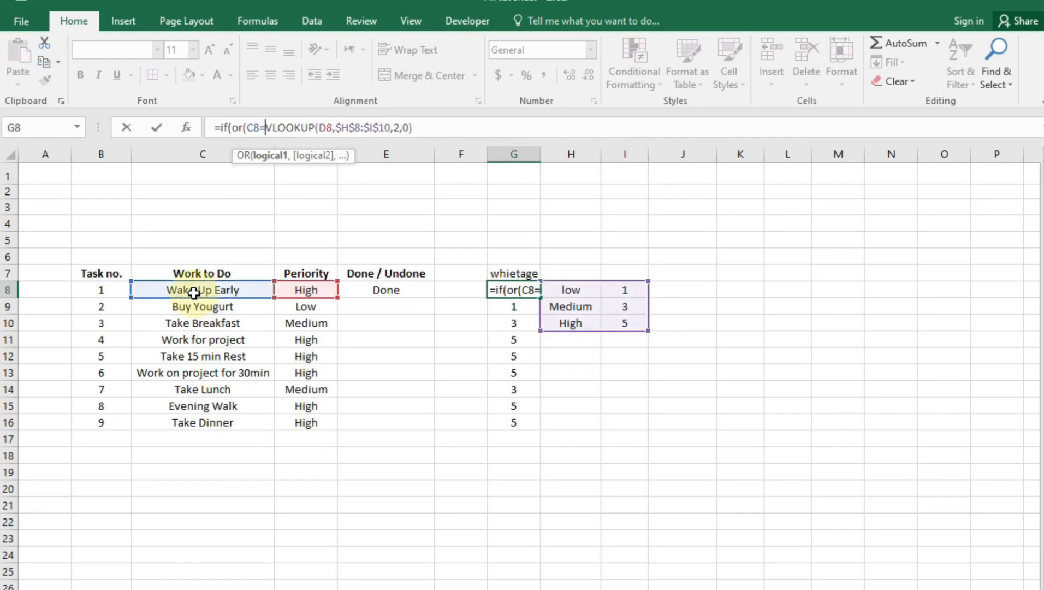
text(0)
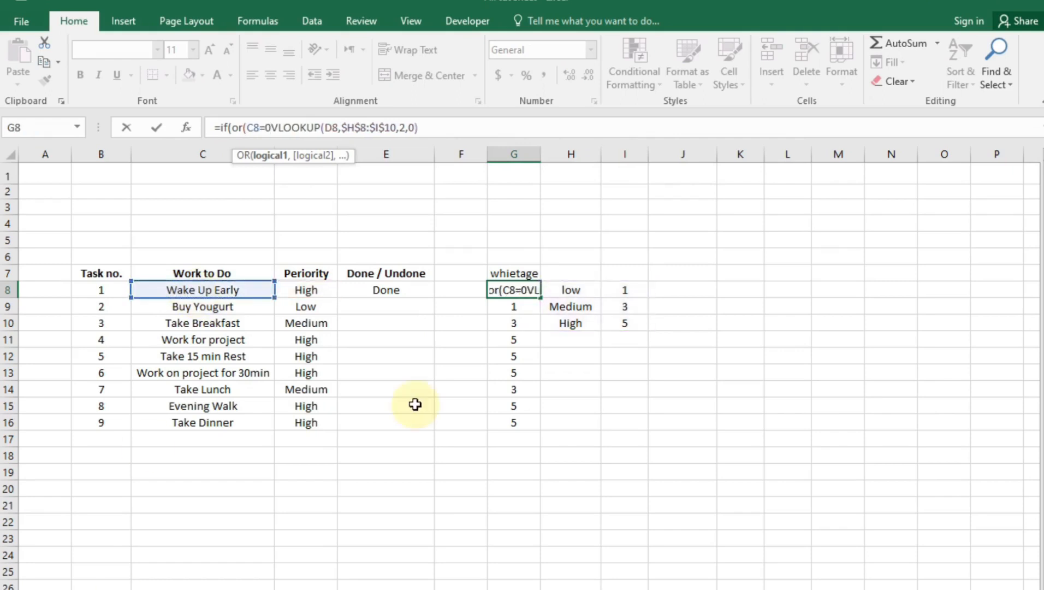
text(,)
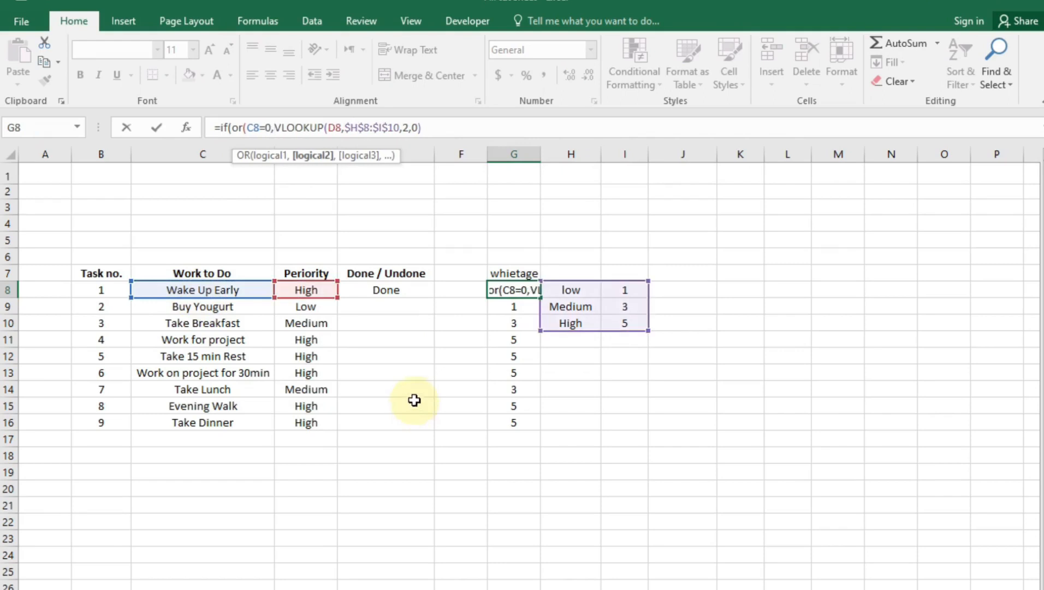
click(305, 290)
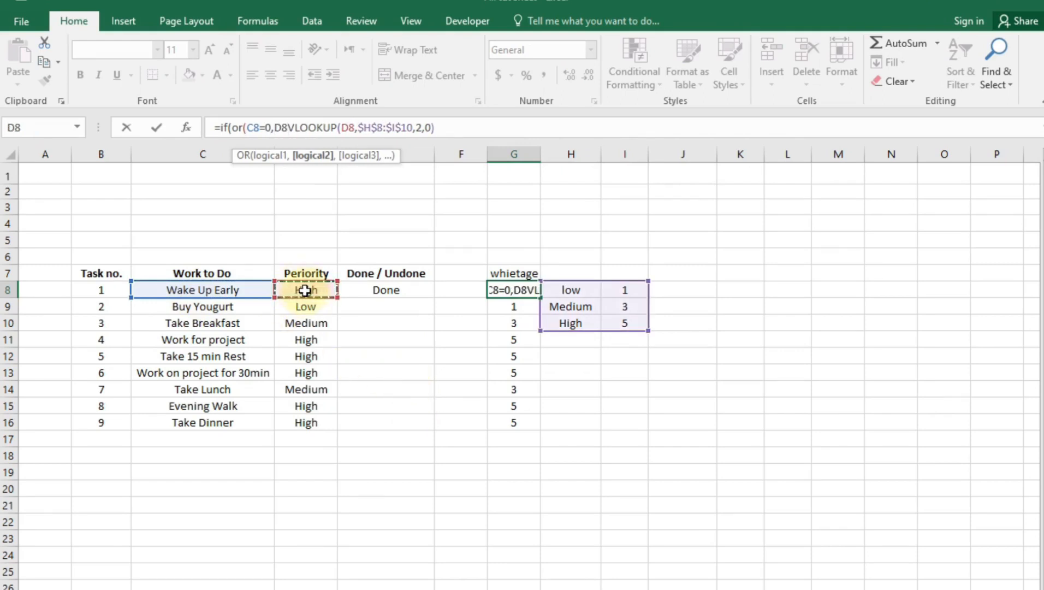
text(=)
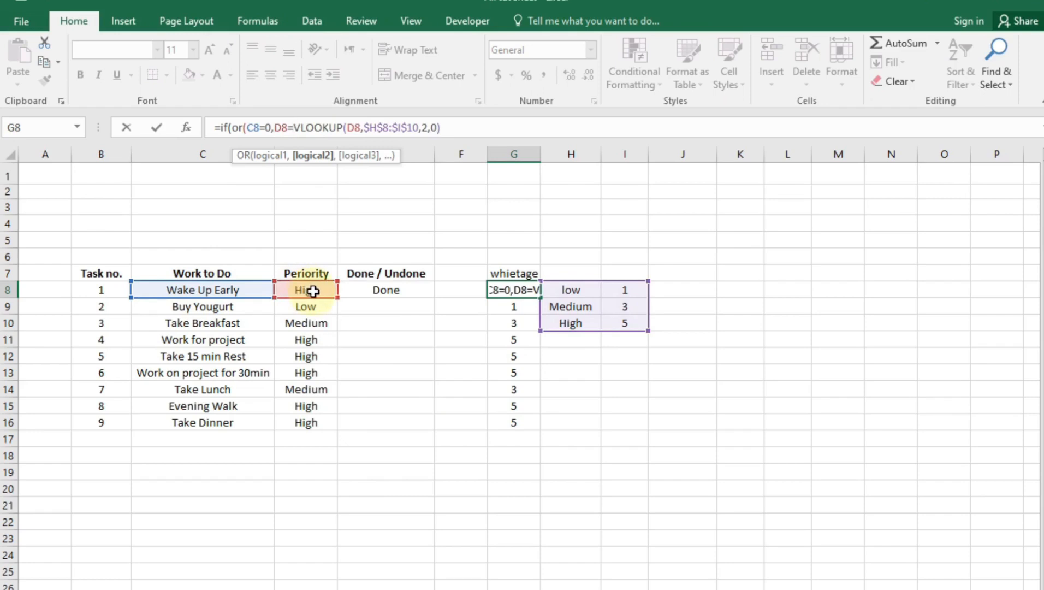
text(0)
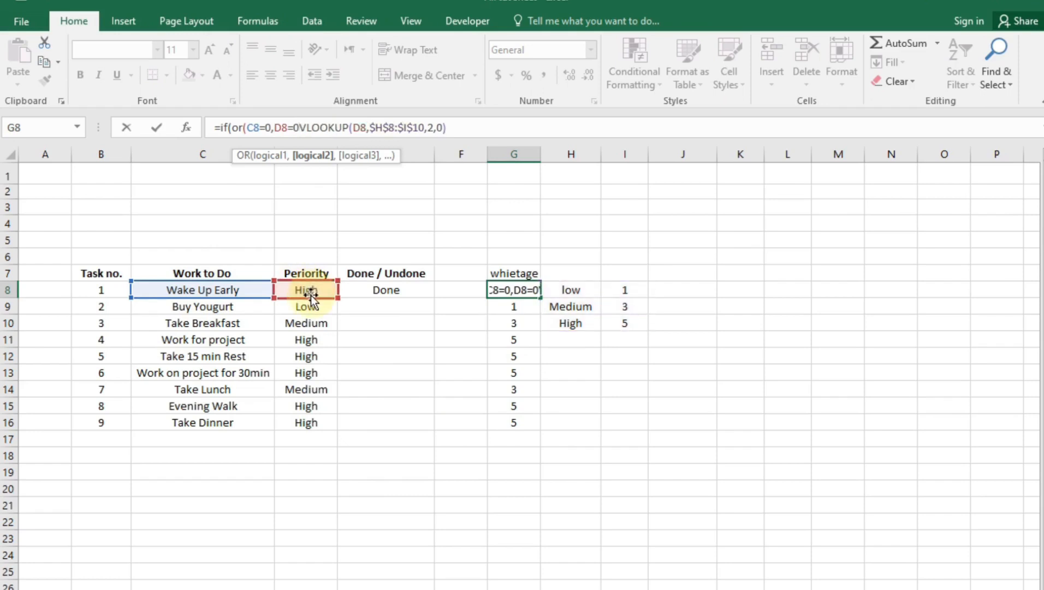
text(),)
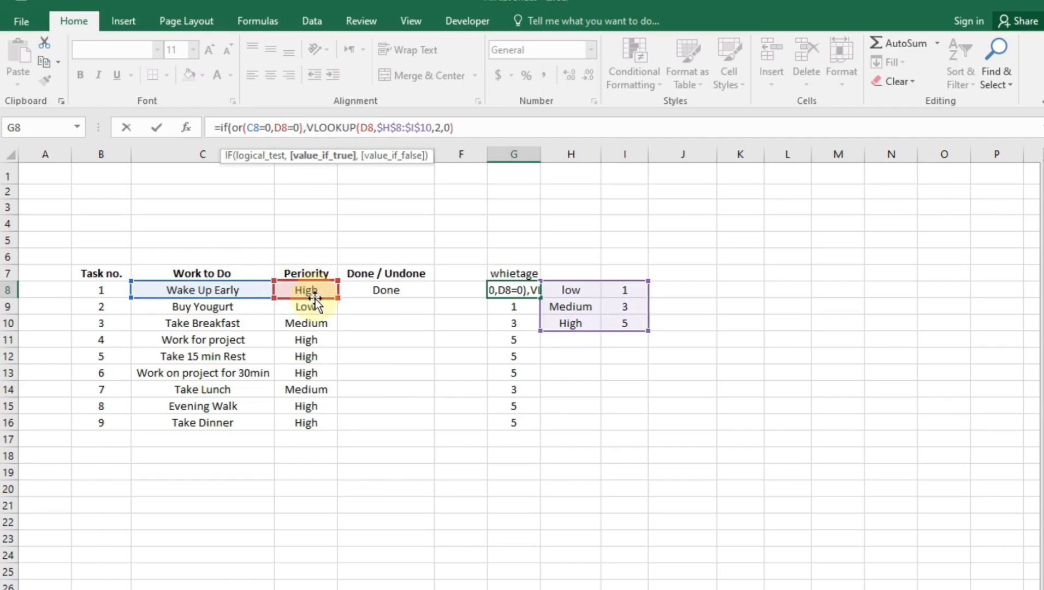
text(")
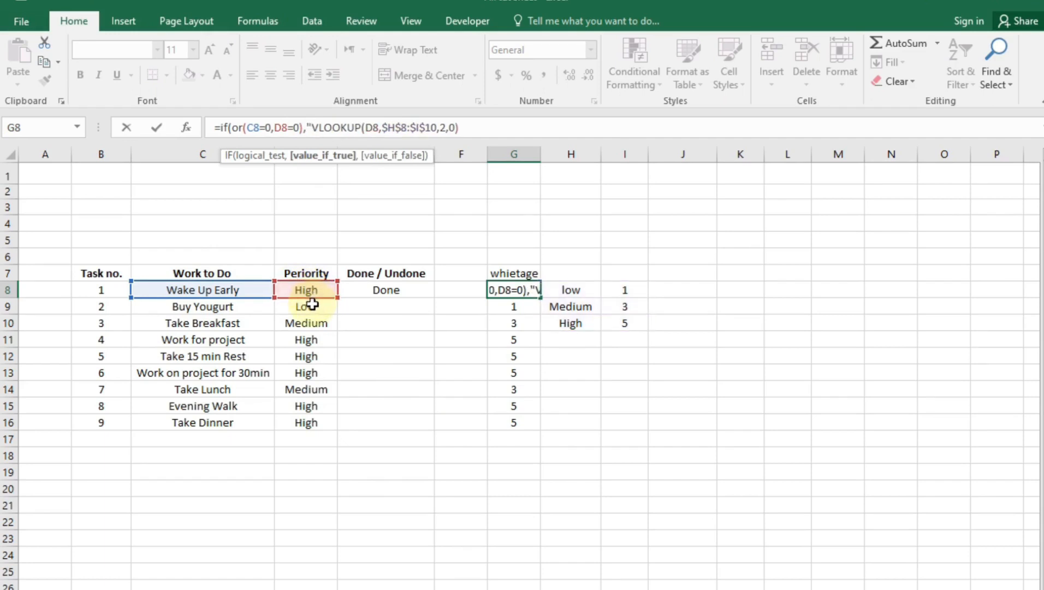
text(")
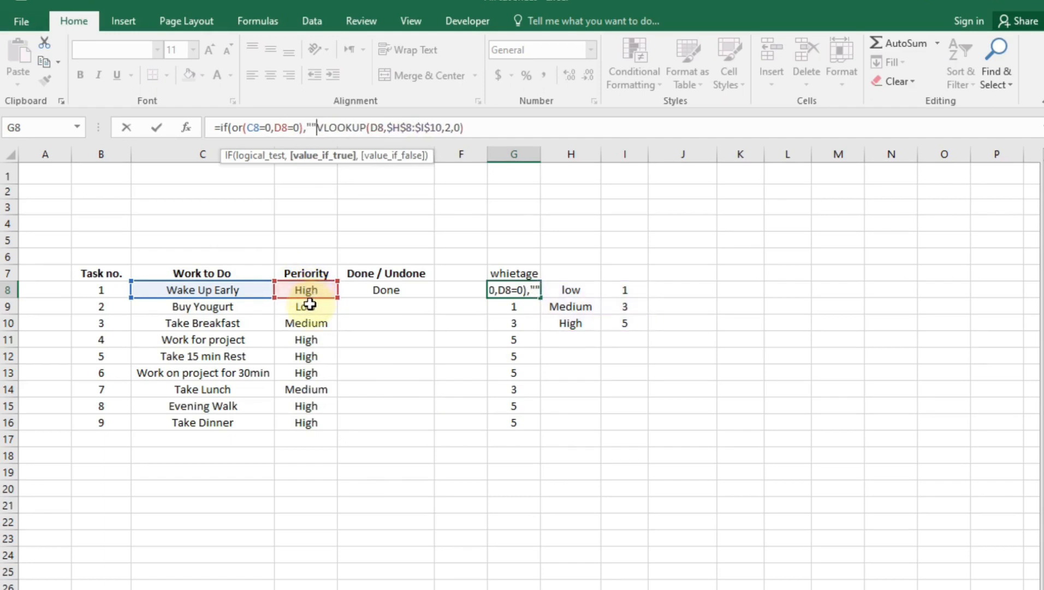
text(,)
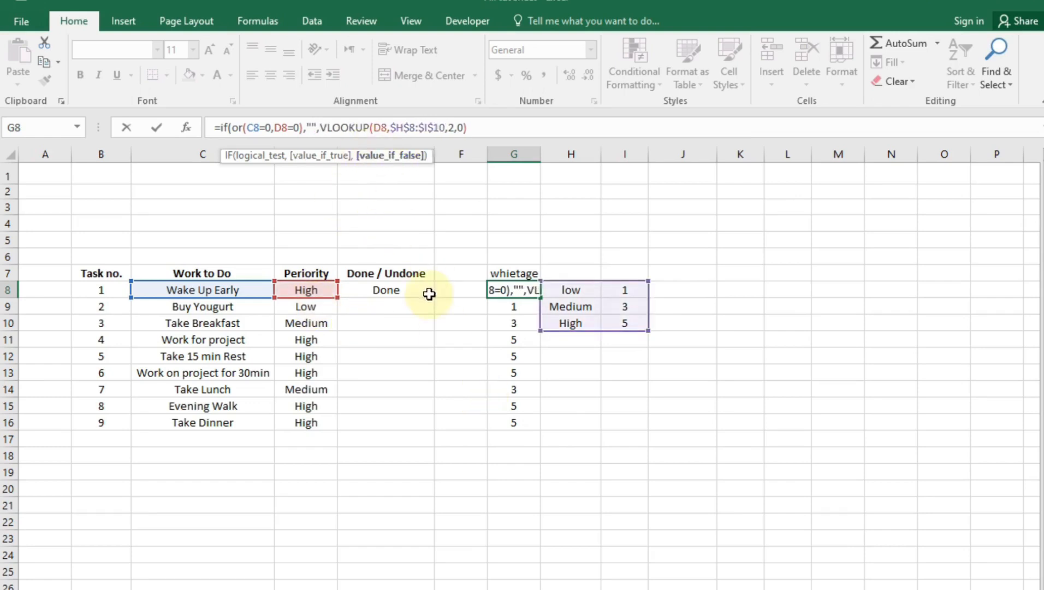
key(Return)
click(521, 462)
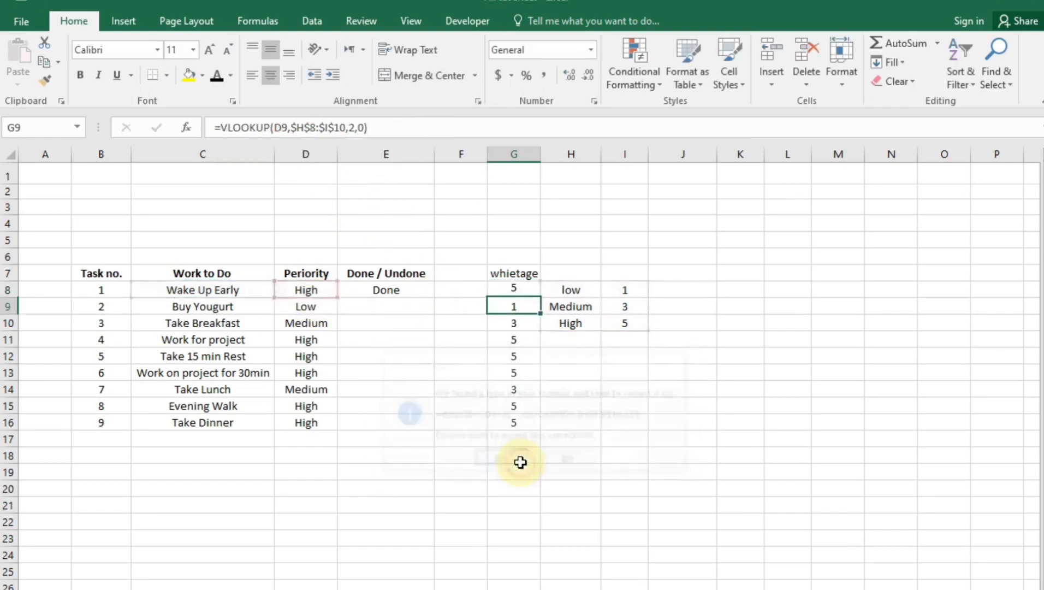
click(440, 343)
click(522, 295)
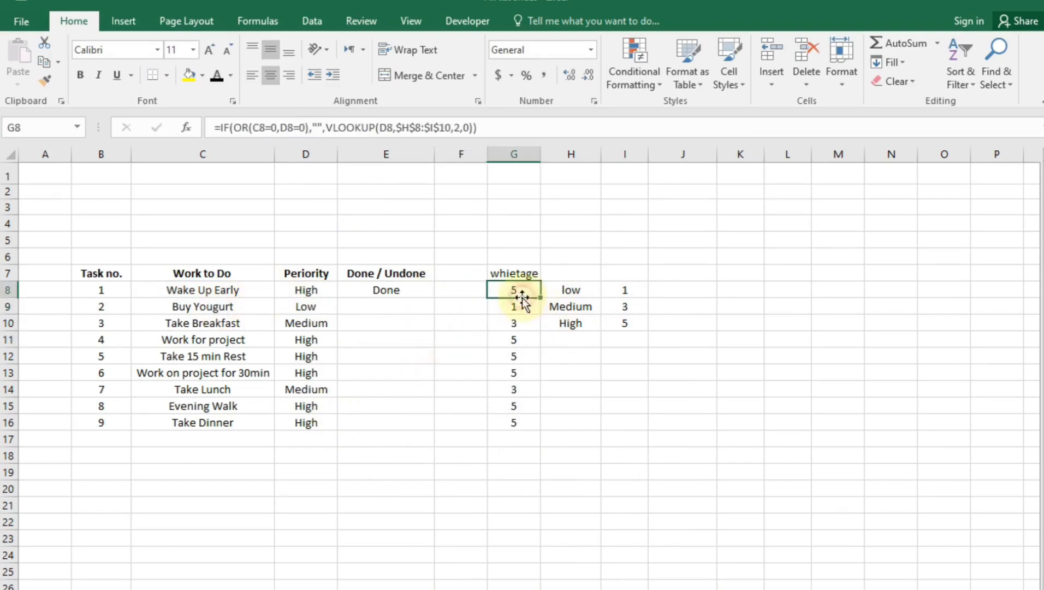
Fill G8's weightage formula down through G16
click(525, 304)
click(528, 290)
drag(542, 300, 514, 429)
click(422, 473)
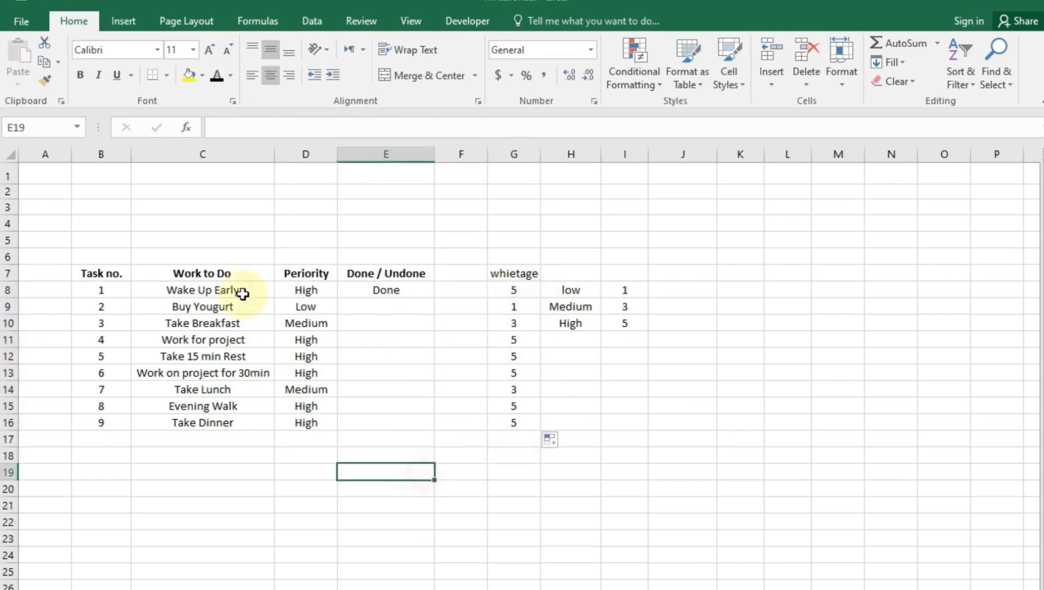
Test blanking by clearing C8 and D8, then restore the task and High priority
click(242, 293)
key(Delete)
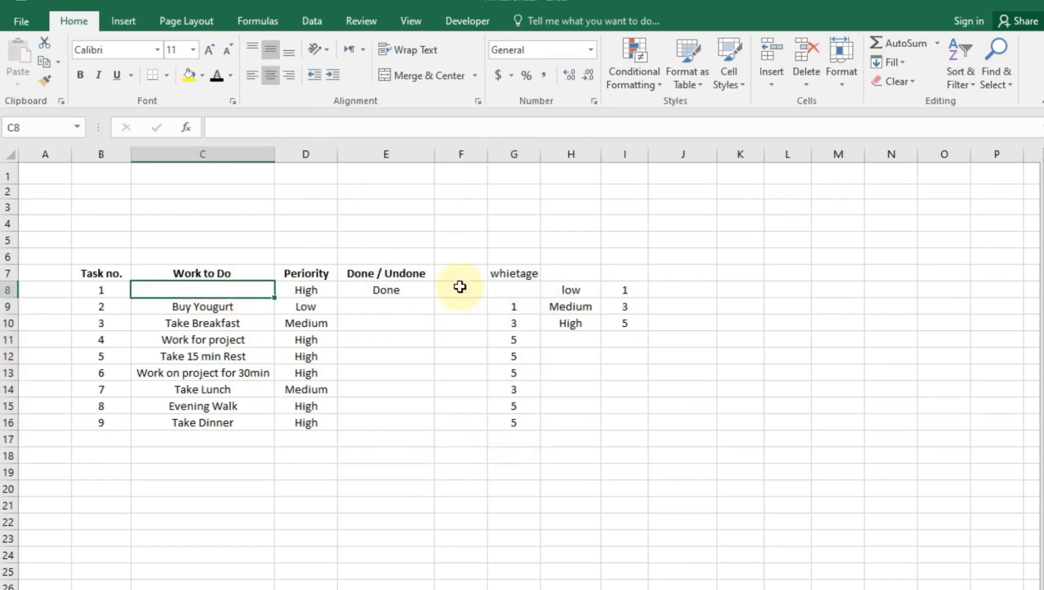
key(ctrl+z)
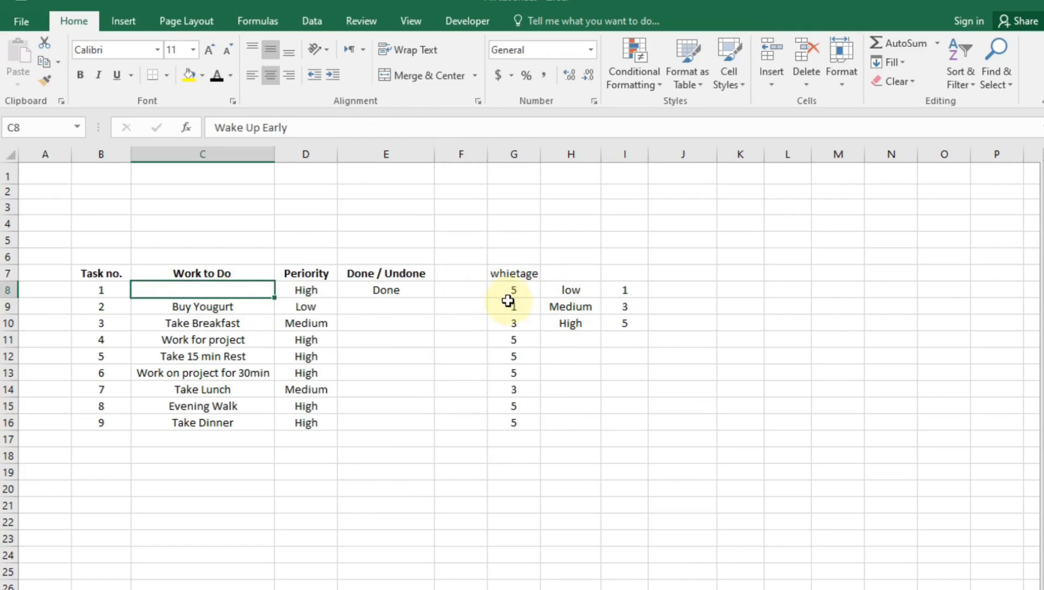
click(314, 290)
key(Delete)
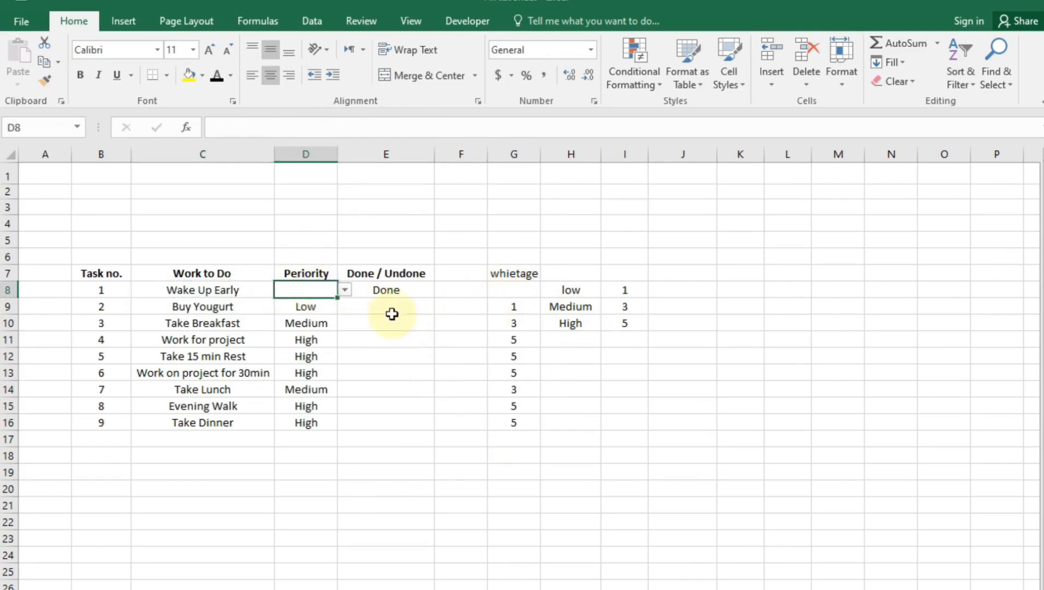
click(345, 290)
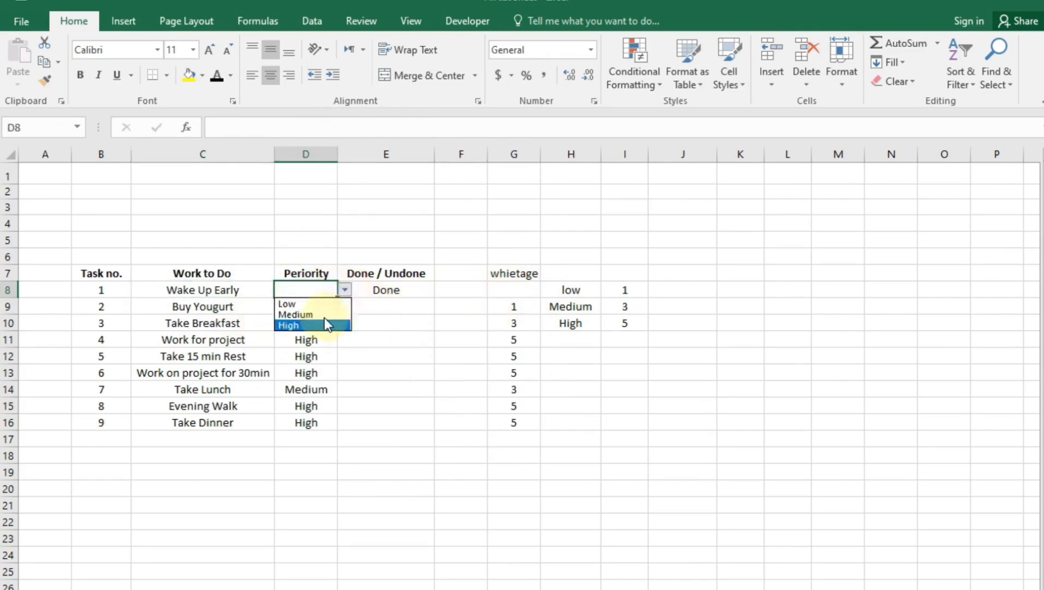
click(326, 323)
click(593, 420)
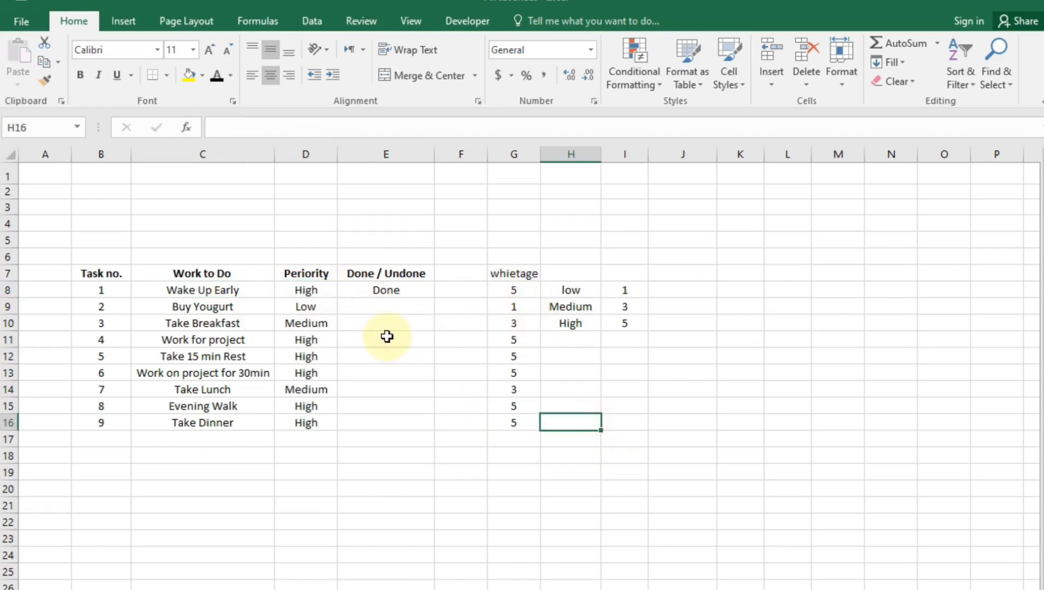
click(680, 273)
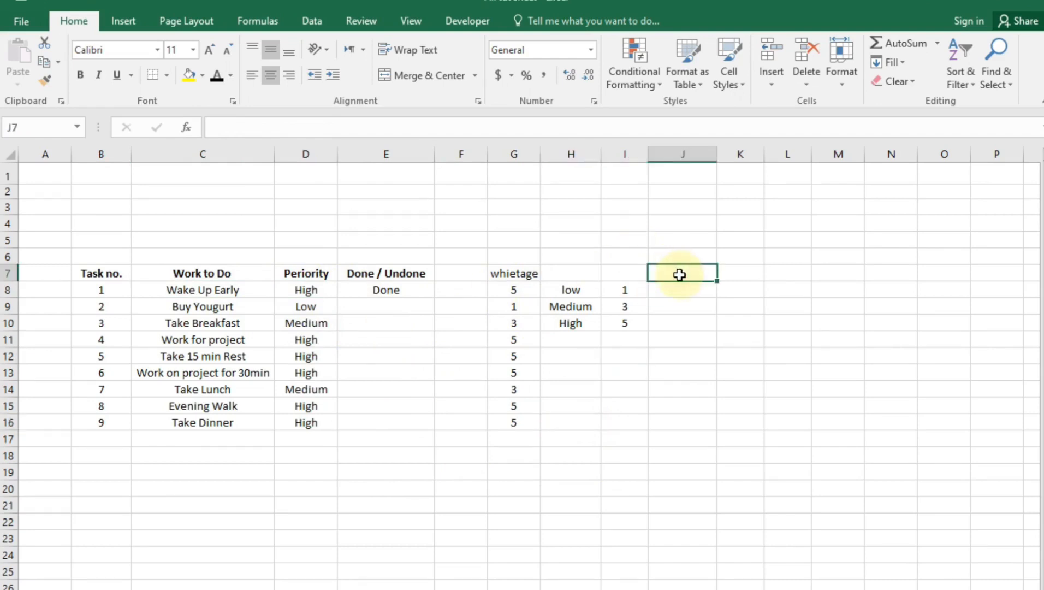
Enter the heading 'update points' in J7 and AutoFit column J to its width
text(upda)
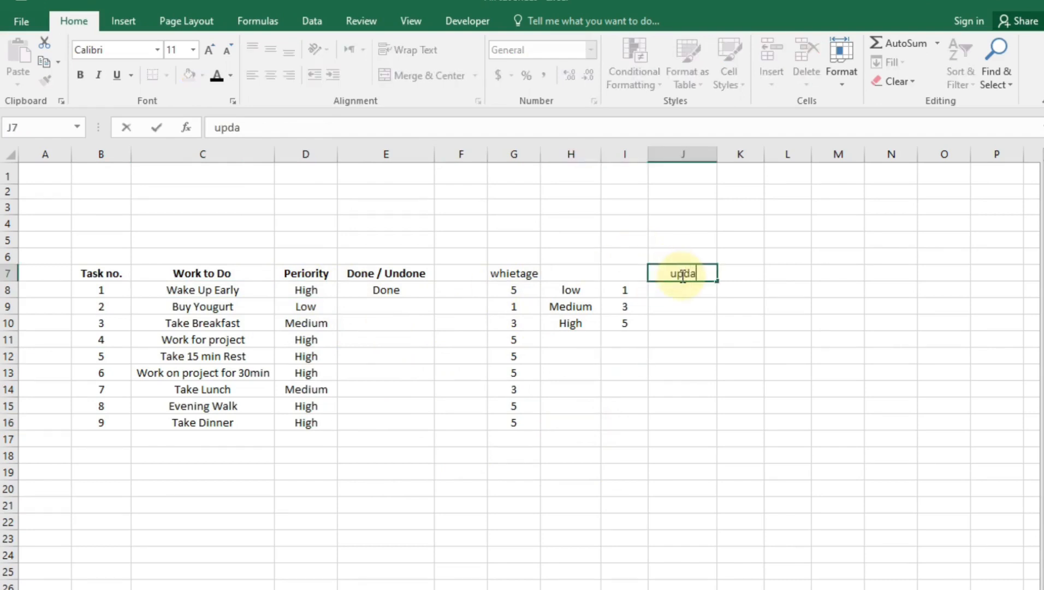
text(te points)
key(Return)
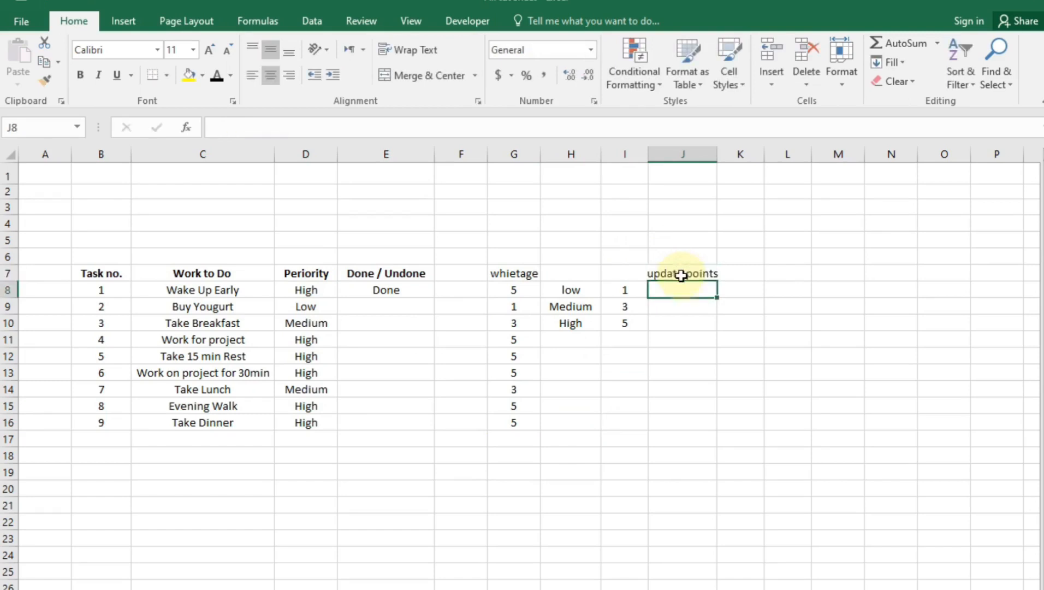
double_click(719, 151)
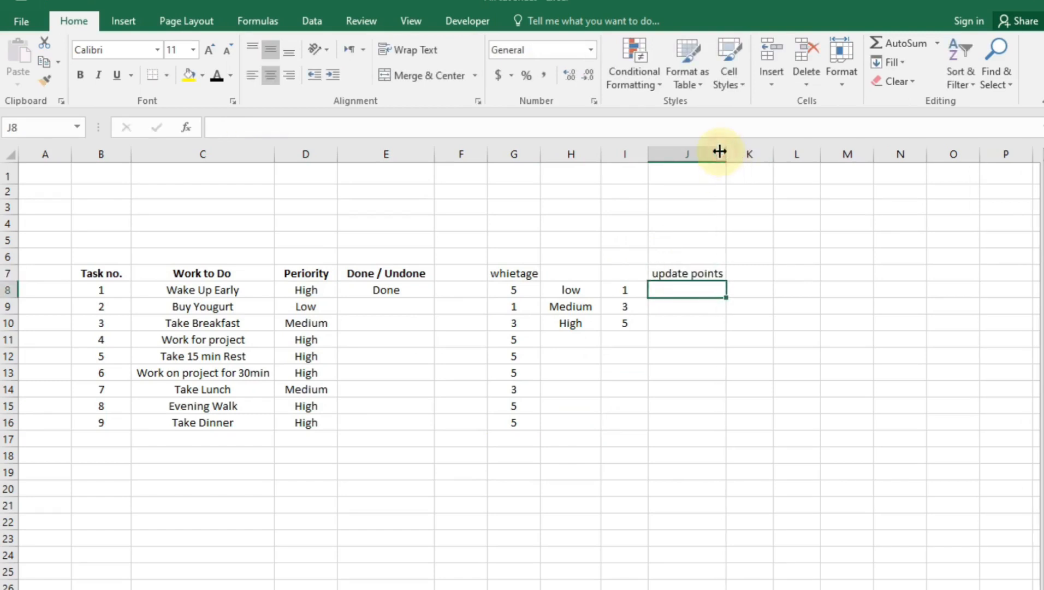
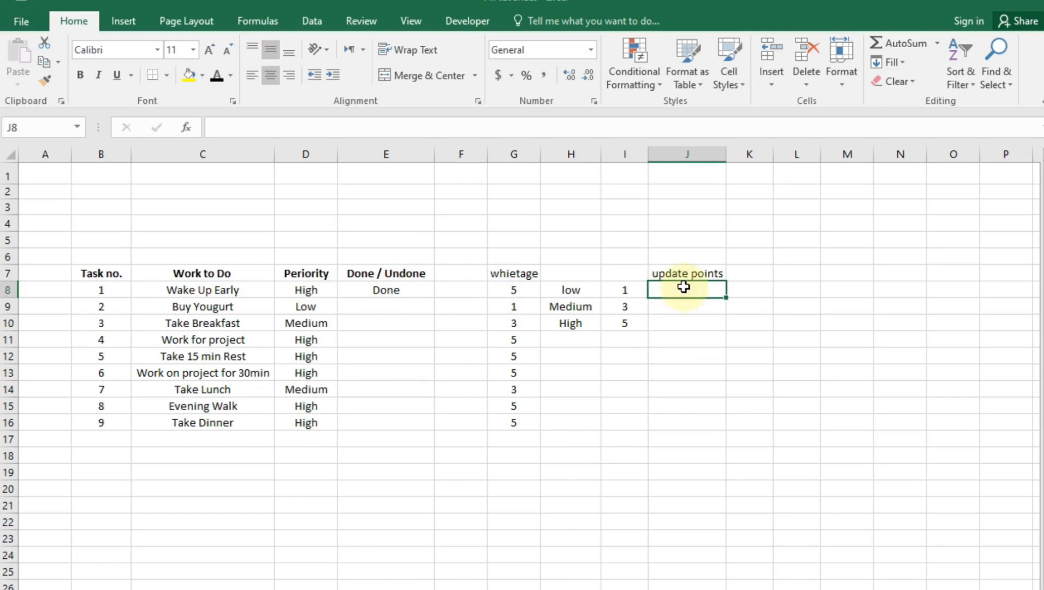
Enter =IF(E8="Done",G8,"") in J8 so it returns task 1's weightage only when Done
text(=if()
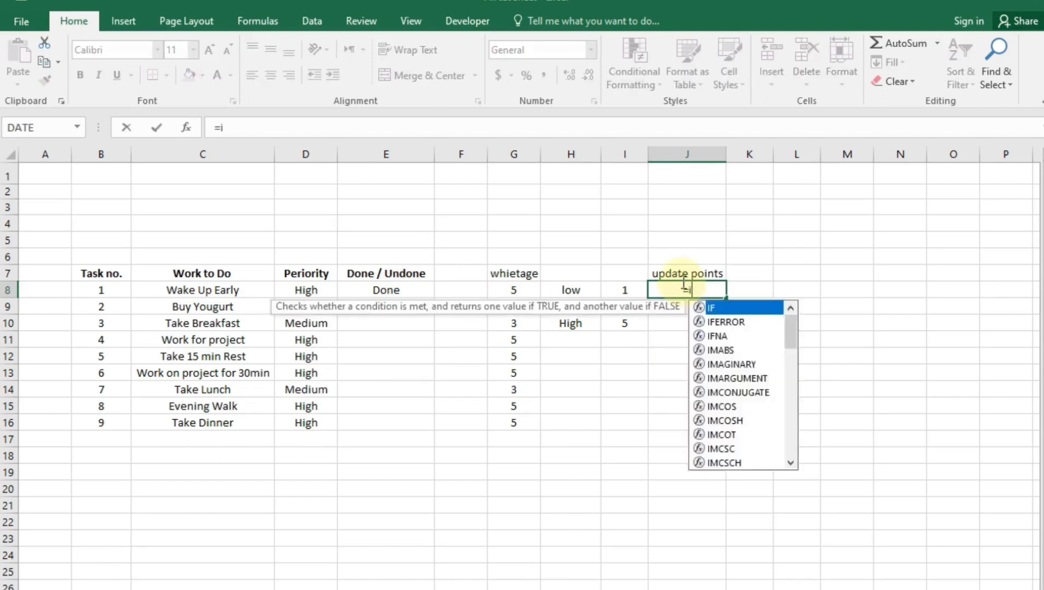
click(421, 285)
text(')
key(BackSpace)
text(="D)
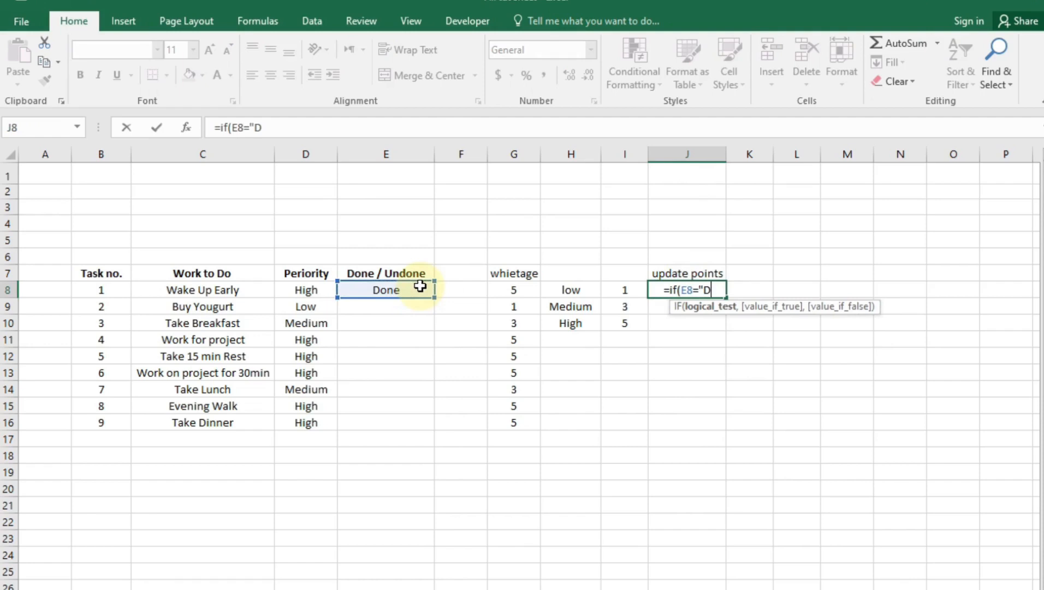
text(one)
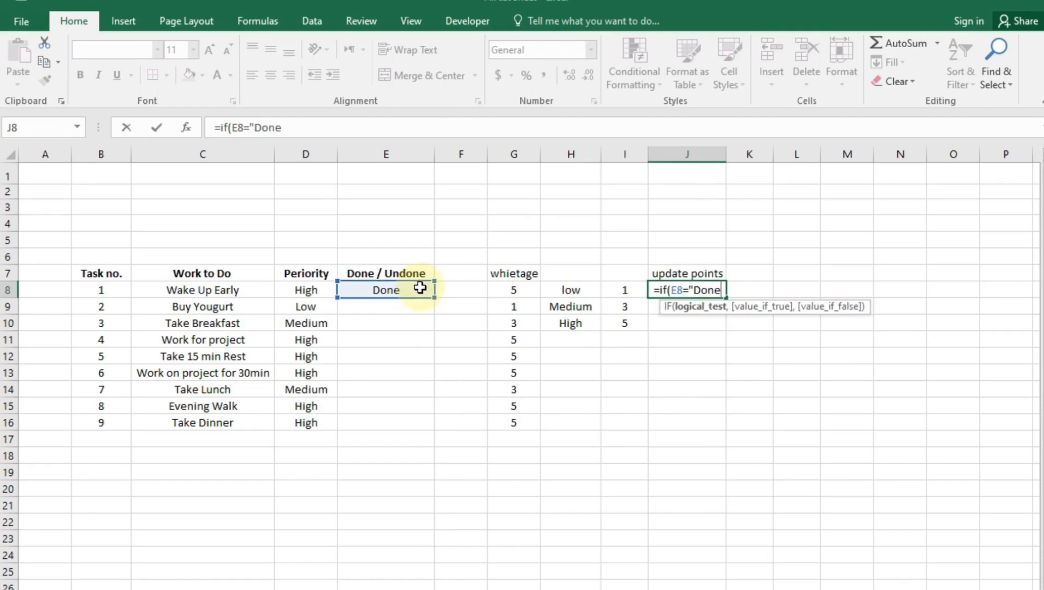
text(",)
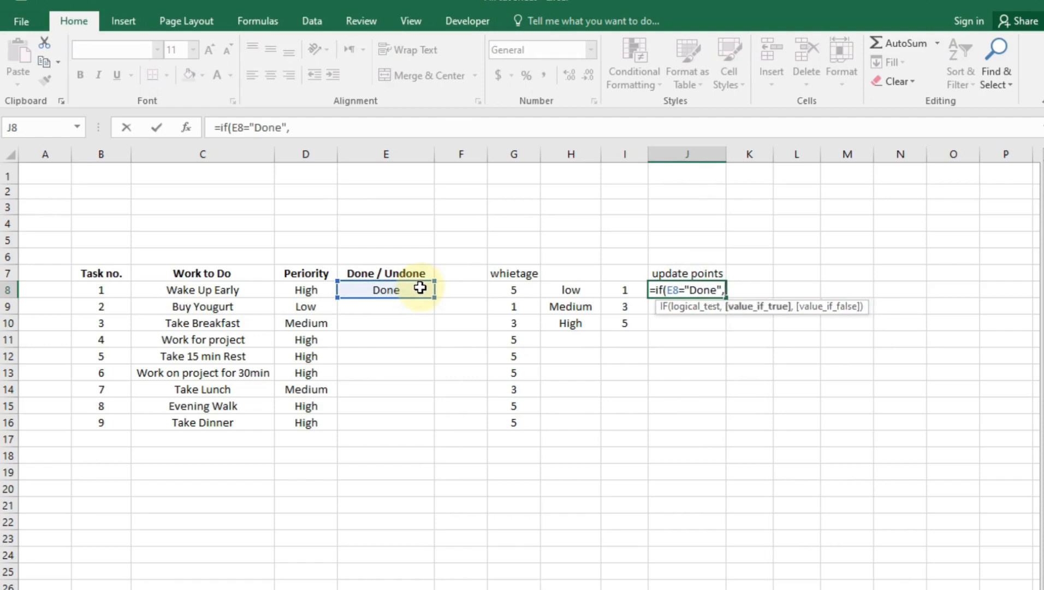
click(519, 294)
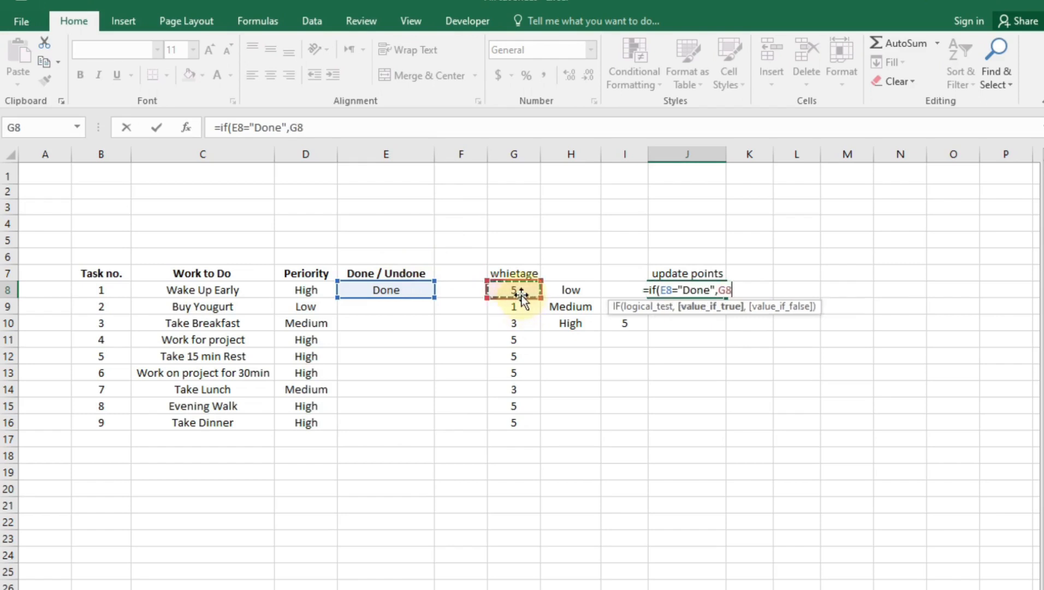
text(,"")
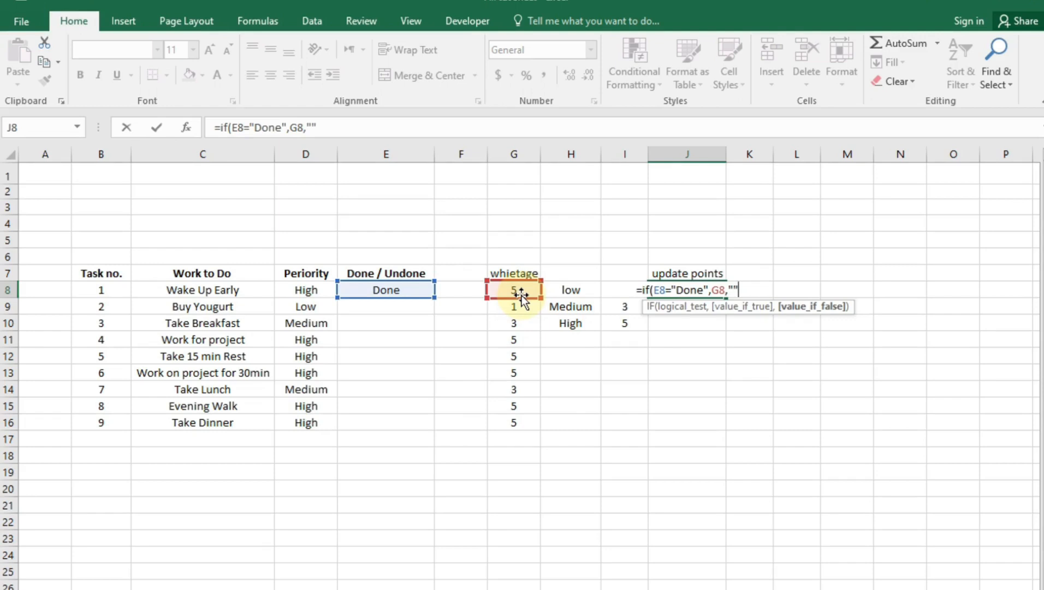
key(Return)
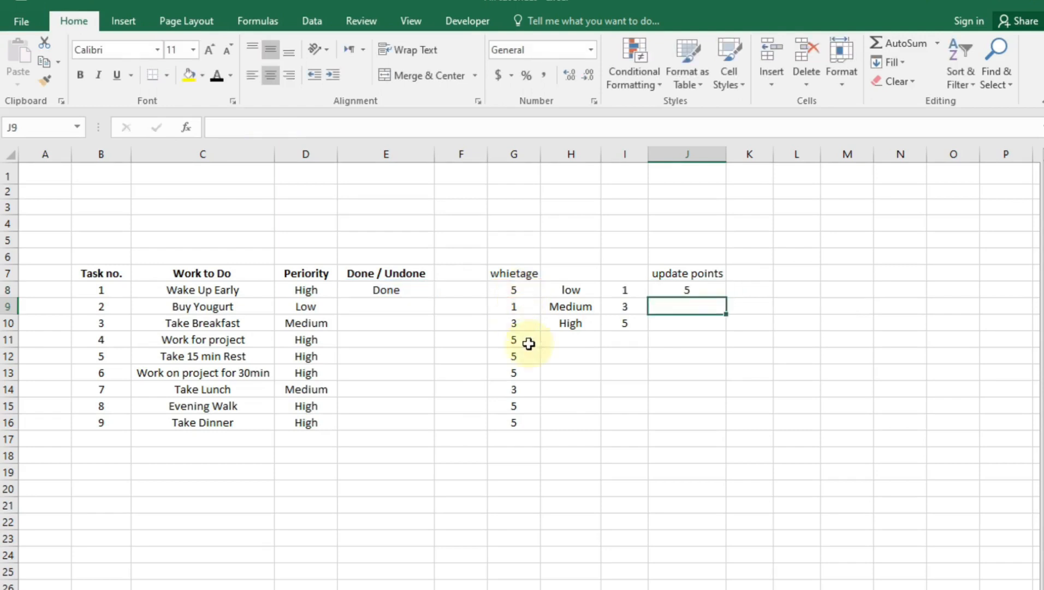
Test J8 by clearing and restoring E8's Done status, then fill the formula down to J16
click(396, 293)
key(Delete)
click(697, 298)
click(418, 291)
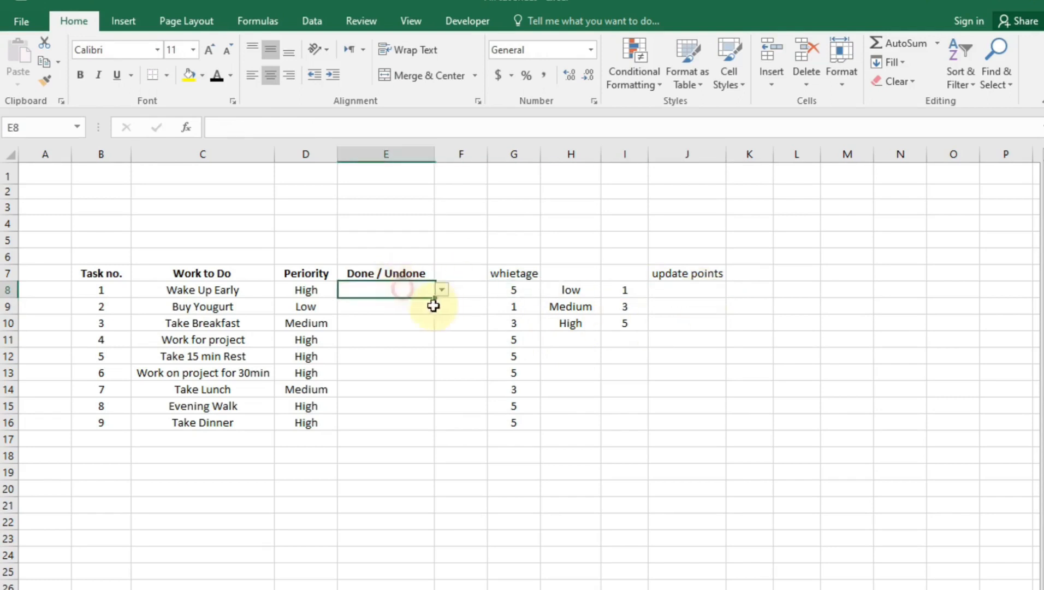
click(437, 292)
click(377, 300)
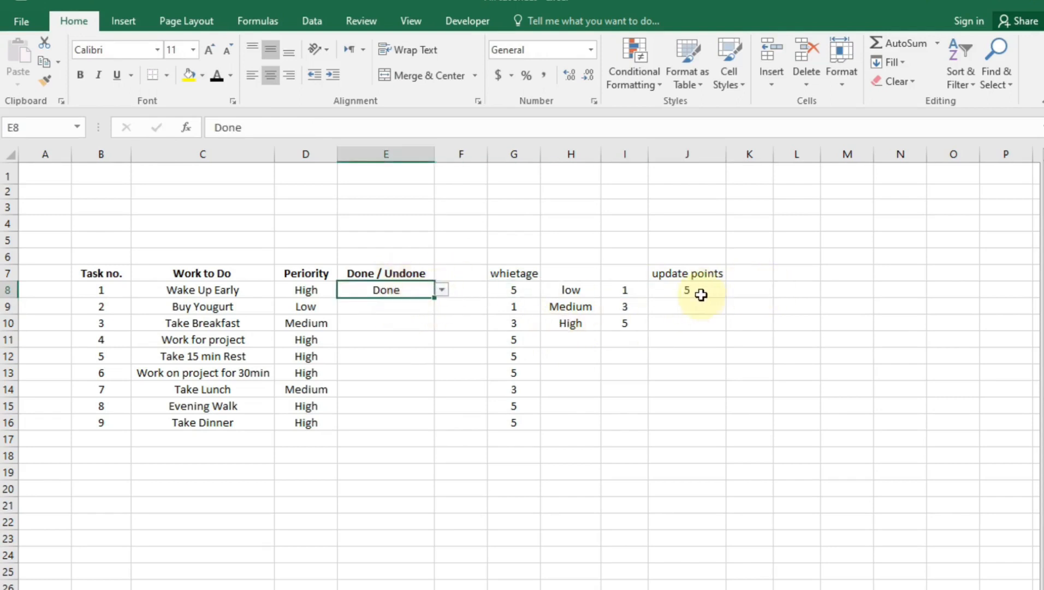
click(719, 300)
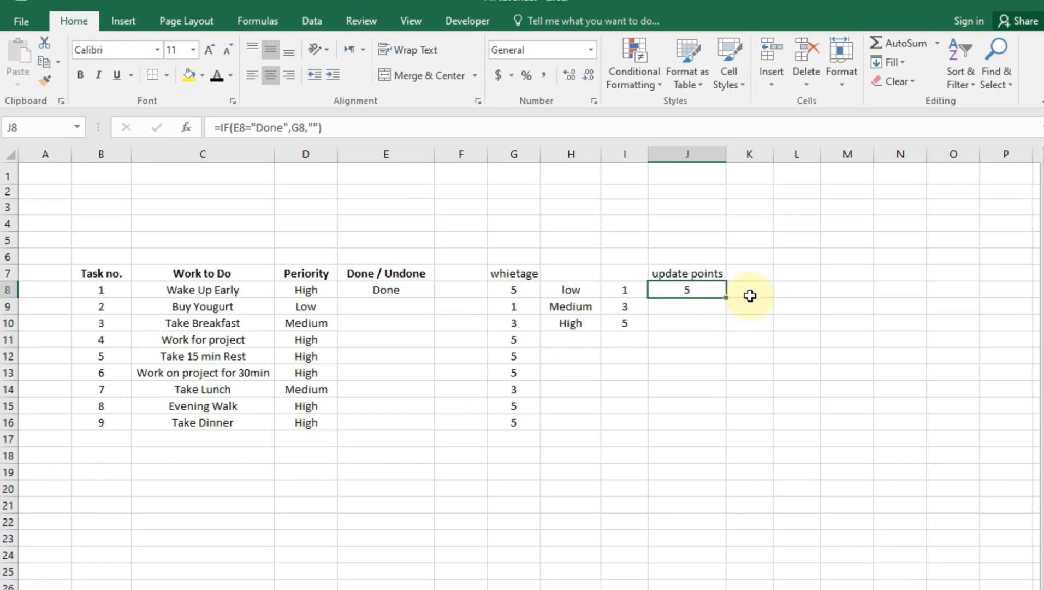
drag(729, 295, 700, 433)
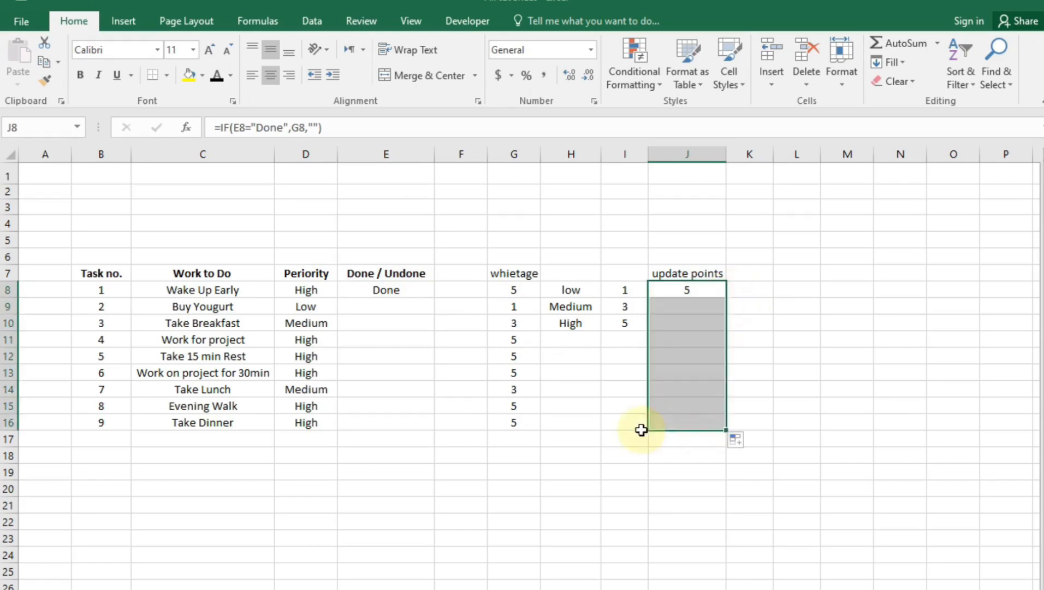
Mark tasks 5 and 4 Done and tasks 2 and 3 UnDone
click(396, 309)
click(373, 350)
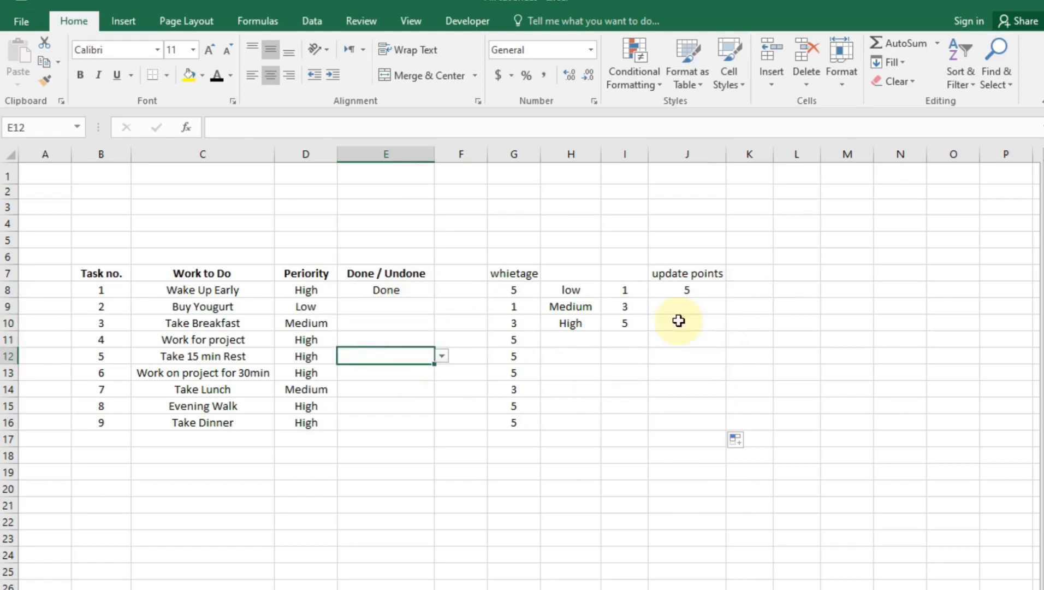
click(448, 358)
click(392, 358)
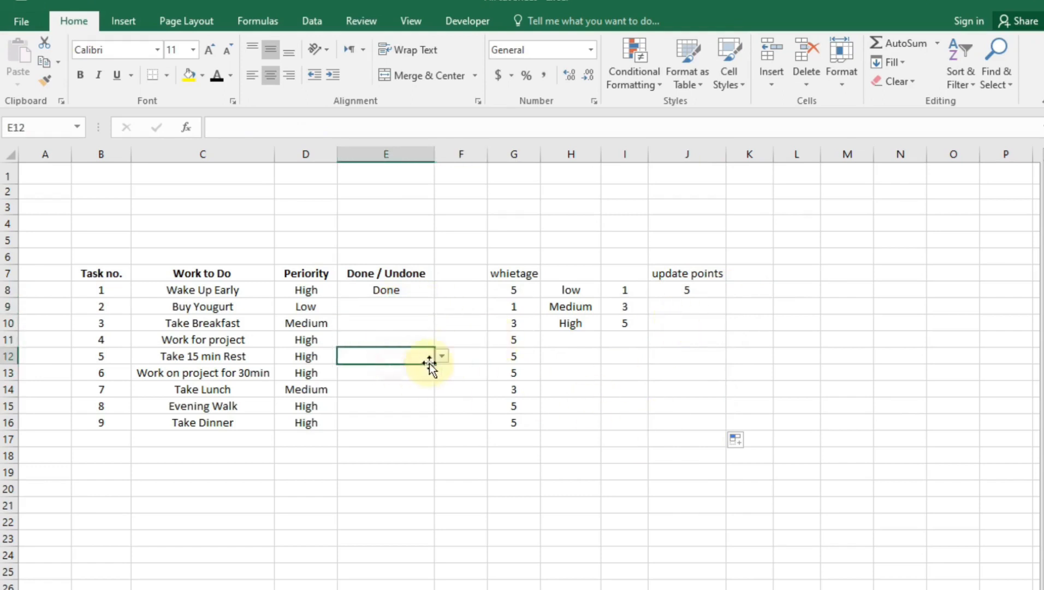
click(441, 356)
click(363, 370)
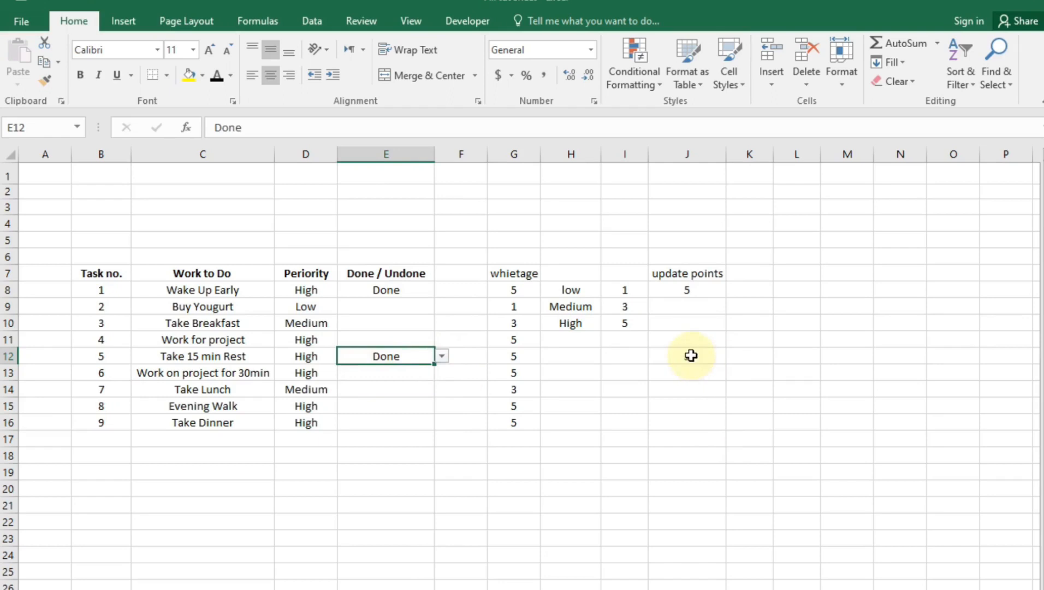
click(413, 307)
click(441, 307)
click(406, 332)
click(403, 336)
click(441, 339)
click(365, 354)
click(366, 323)
click(442, 323)
click(402, 349)
Mark tasks 6, 7 and 8 Done and task 9 UnDone
click(418, 373)
click(435, 384)
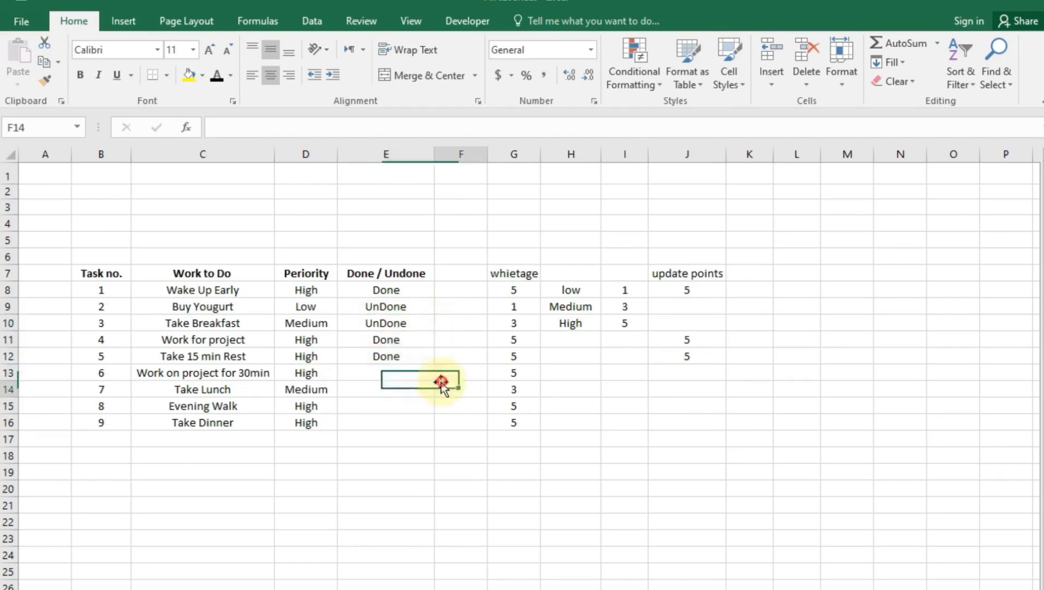
click(422, 377)
click(442, 373)
click(402, 387)
click(403, 392)
click(442, 389)
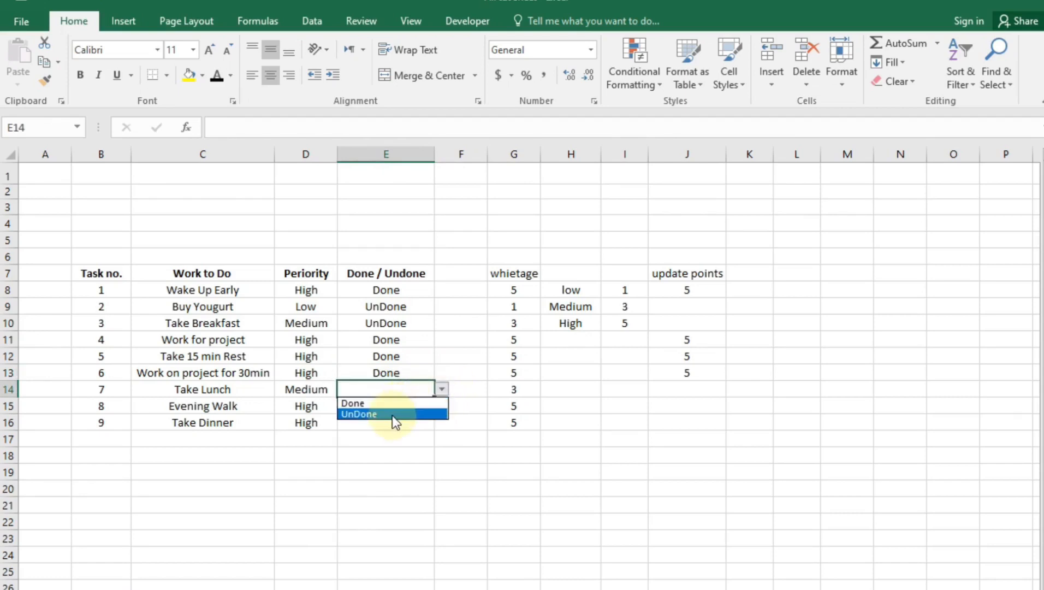
click(372, 405)
click(382, 408)
click(441, 406)
click(389, 421)
click(409, 422)
click(442, 423)
click(399, 448)
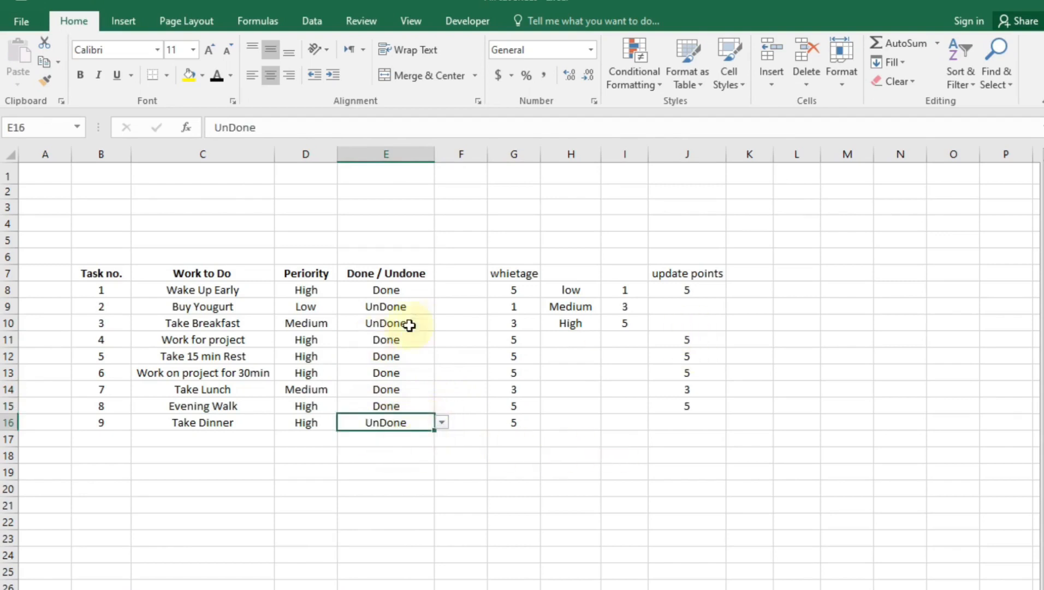
Check the copied update points formulas in J9, J10 and J16
click(699, 312)
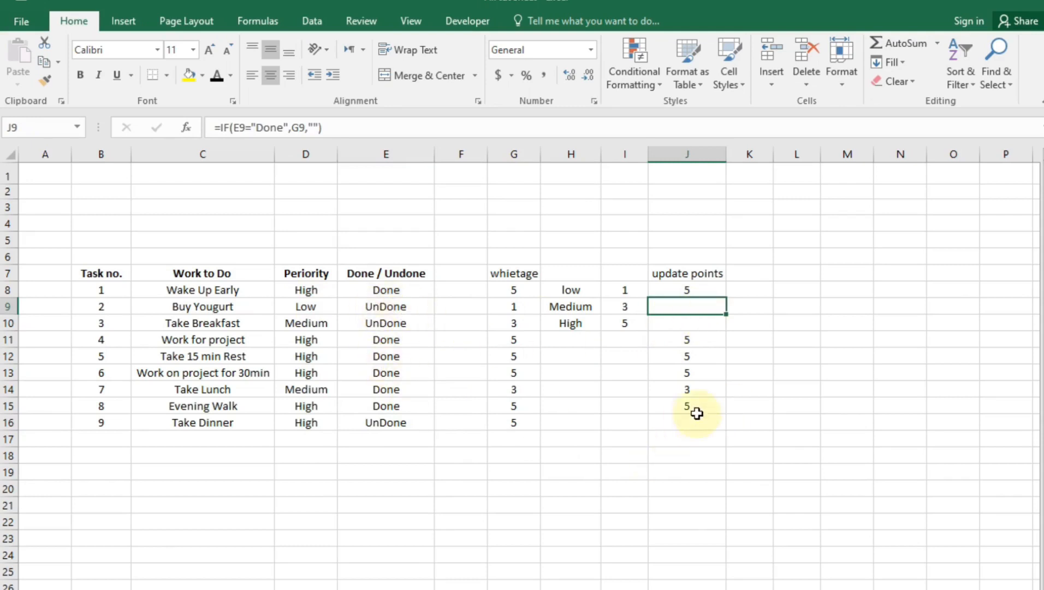
click(693, 434)
click(691, 423)
click(679, 324)
click(674, 311)
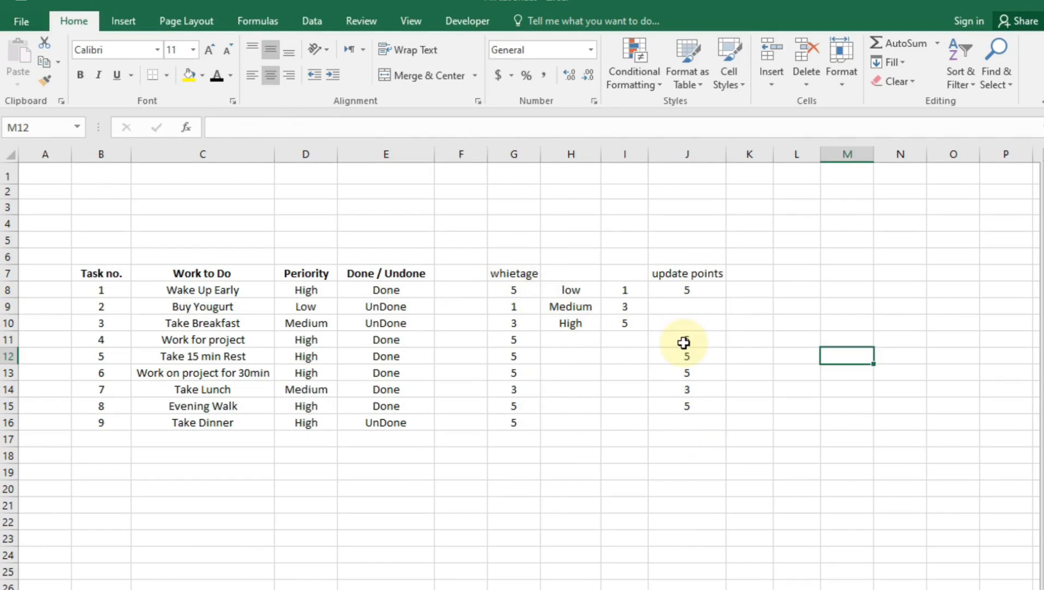
Add labels 'Total whietage' in L8 and 'Updated whietage' in L10, autofitting column L
click(802, 286)
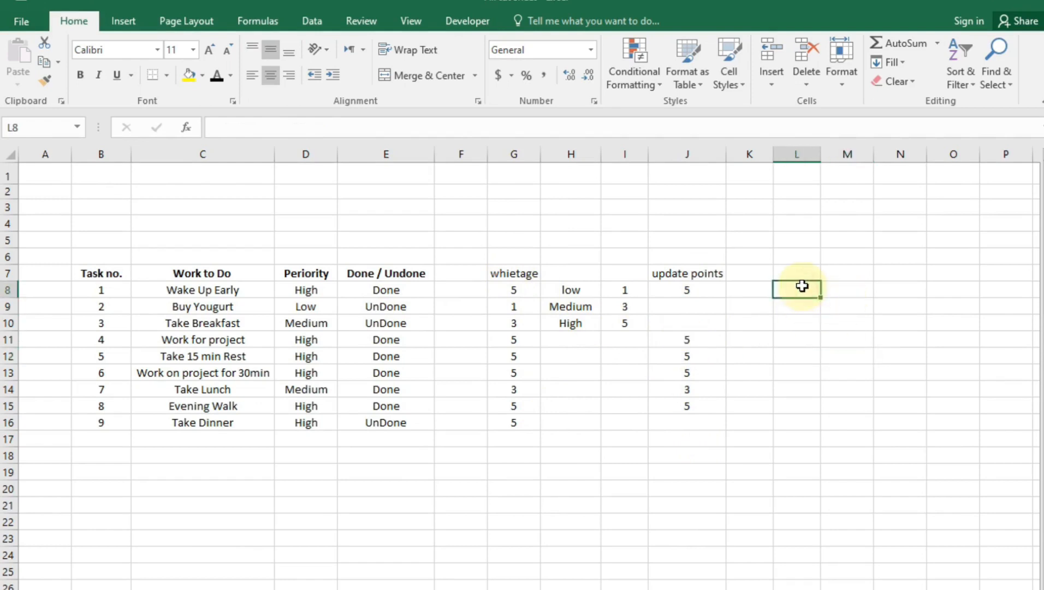
text(t)
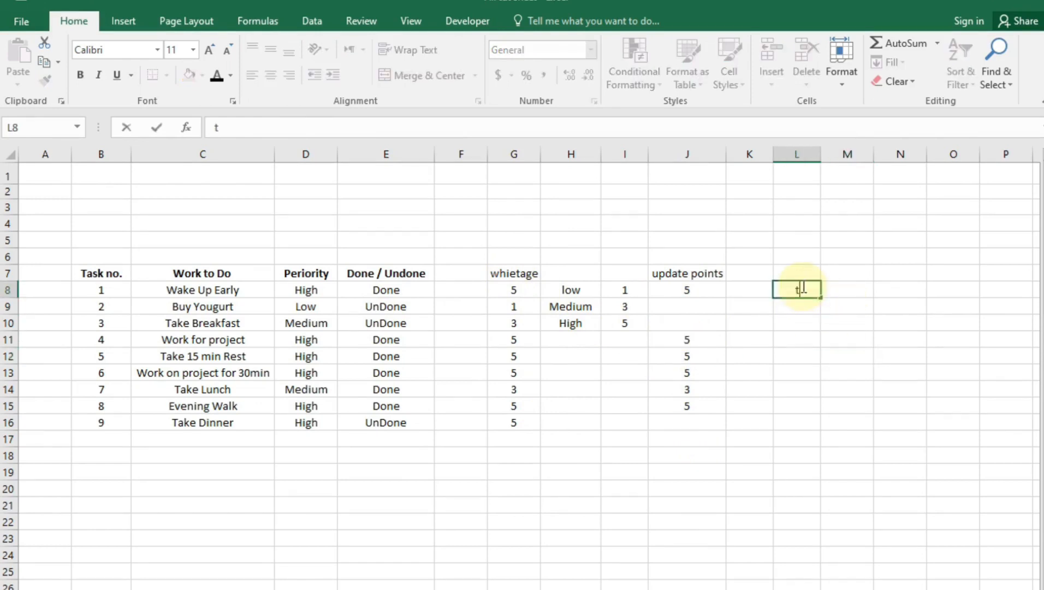
text(oTotal whietage)
key(Return)
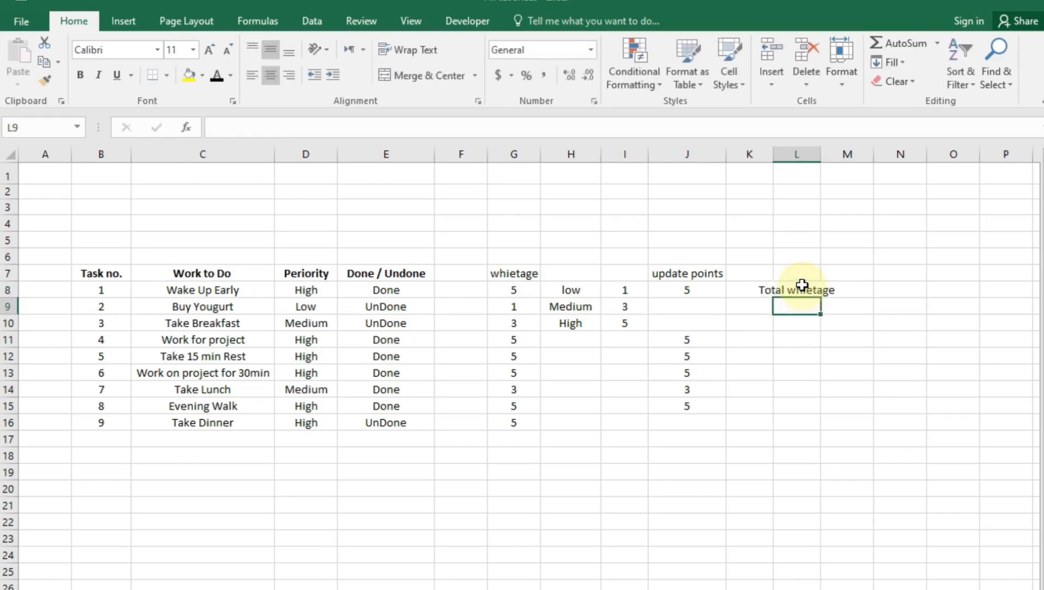
double_click(821, 156)
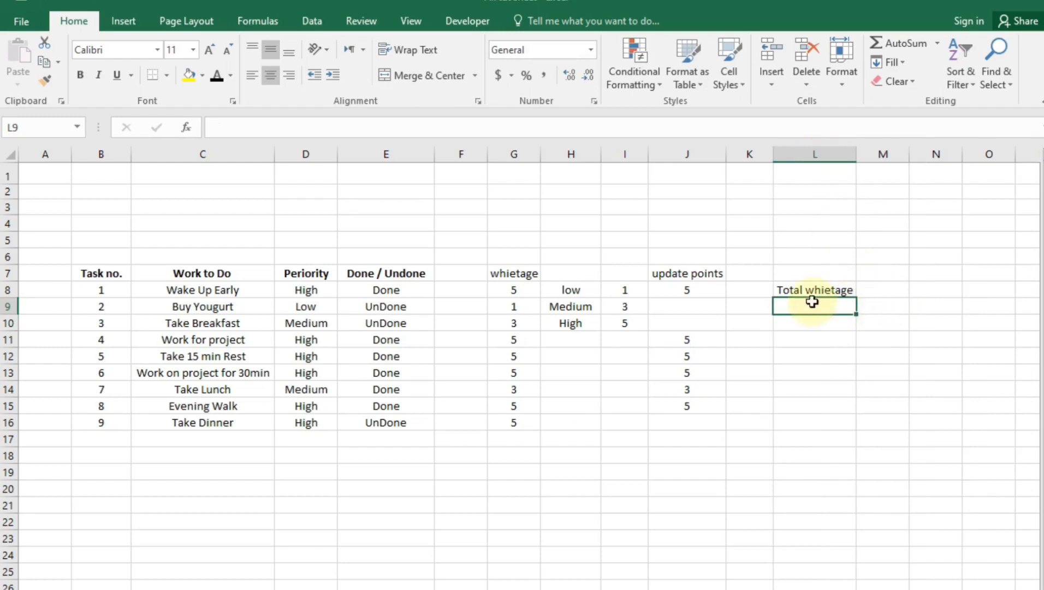
click(825, 290)
drag(857, 301, 840, 324)
click(843, 312)
double_click(831, 323)
click(800, 323)
key(BackSpace)
key(BackSpace)
key(BackSpace)
key(BackSpace)
key(BackSpace)
text(Updated)
key(Return)
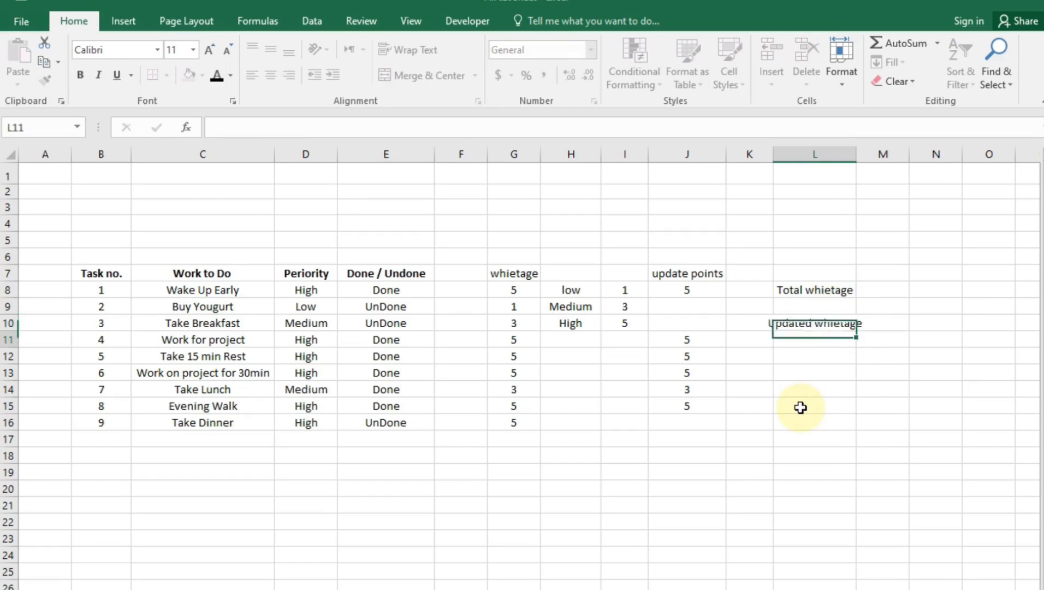
double_click(857, 154)
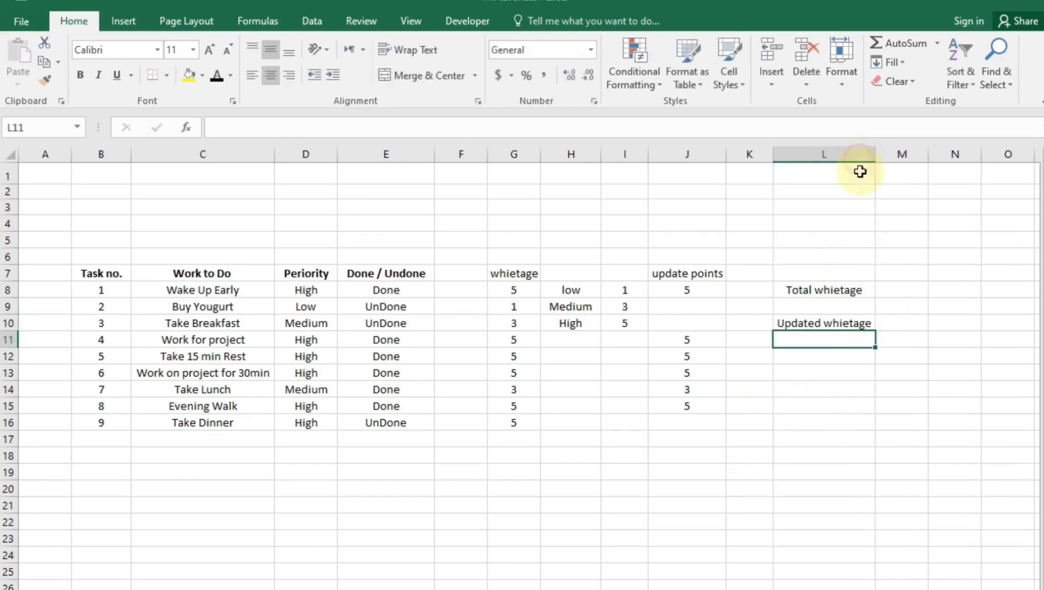
Enter =SUM(G8:G16) in M8 and =SUM(J8:J16) in M10
click(905, 289)
text(=)
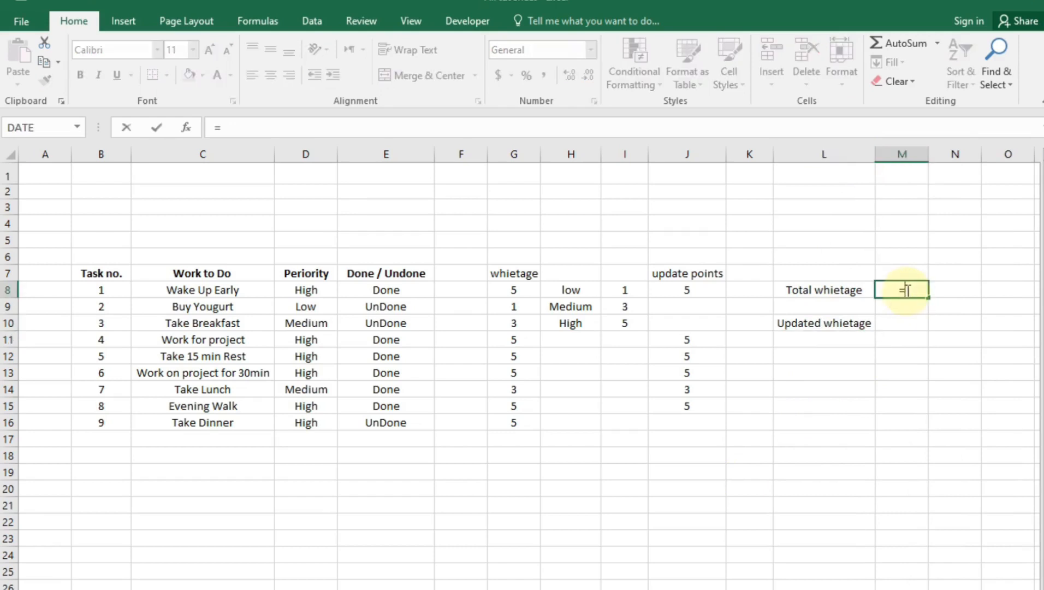
text(sum)
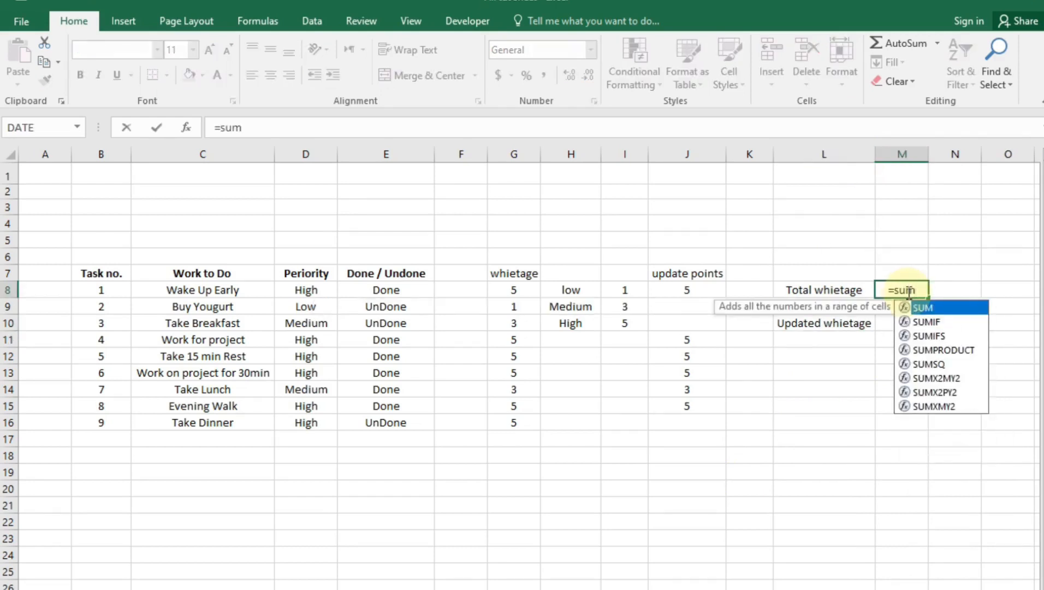
text(()
drag(516, 286, 523, 411)
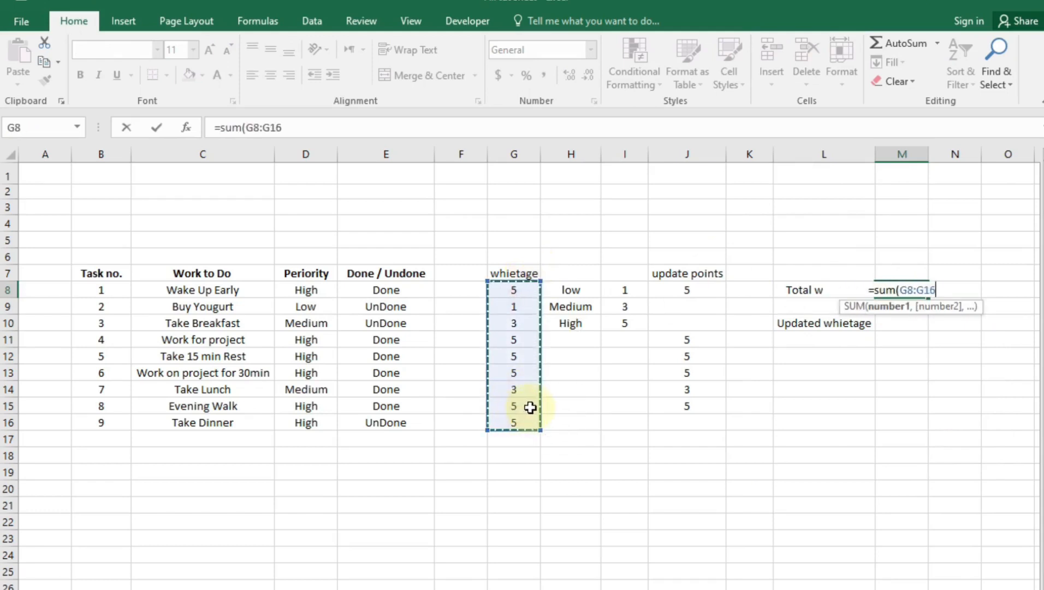
key(Return)
click(902, 372)
click(909, 327)
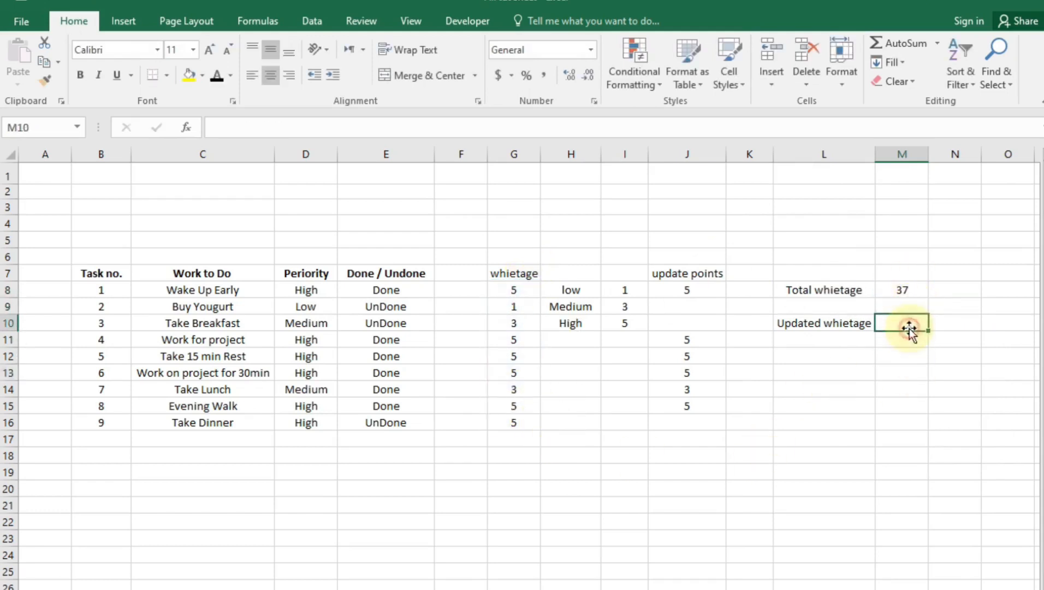
text(=sum()
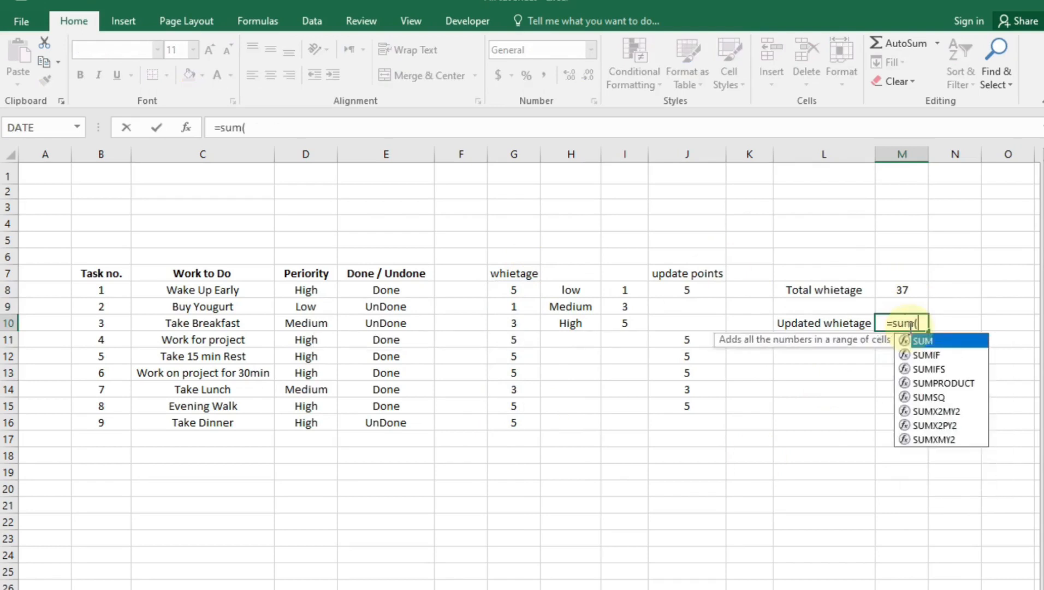
drag(704, 289, 695, 415)
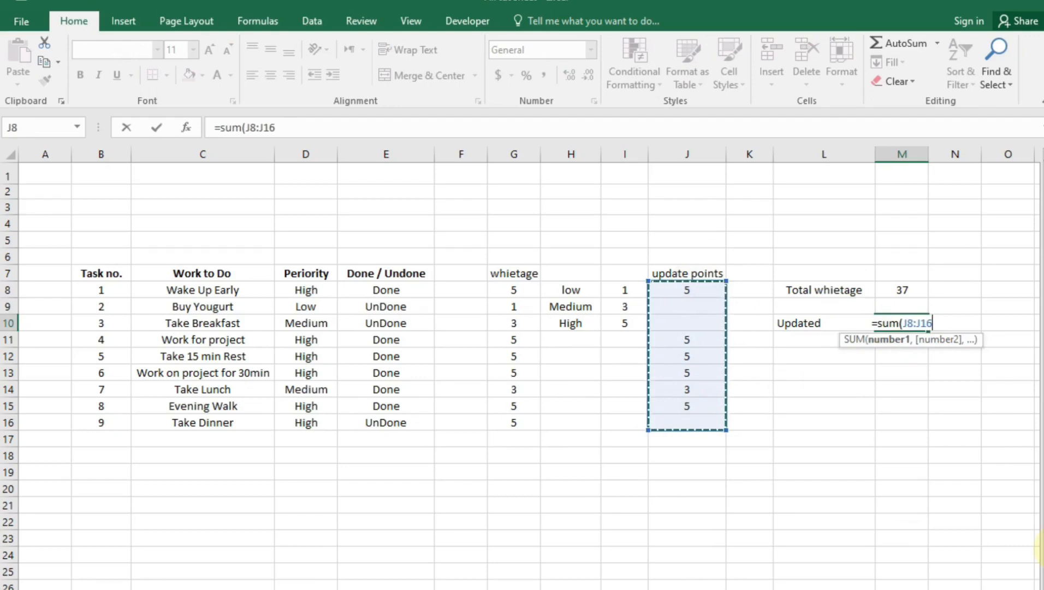
key(Return)
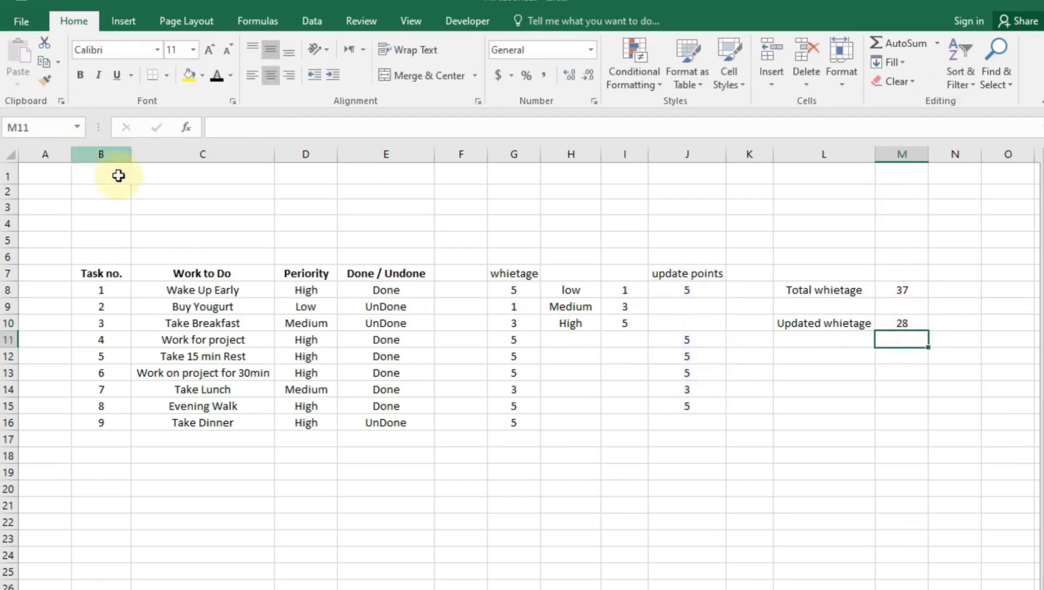
Merge and center C5:D5 and type the label 'Progress :' in B5
drag(147, 240, 290, 240)
click(403, 73)
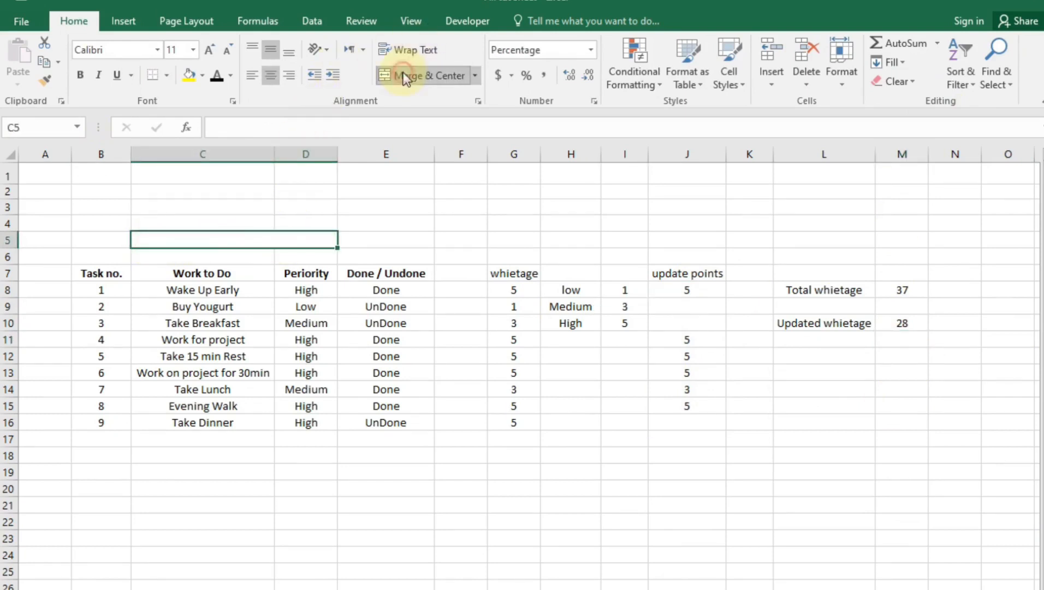
click(100, 243)
double_click(99, 243)
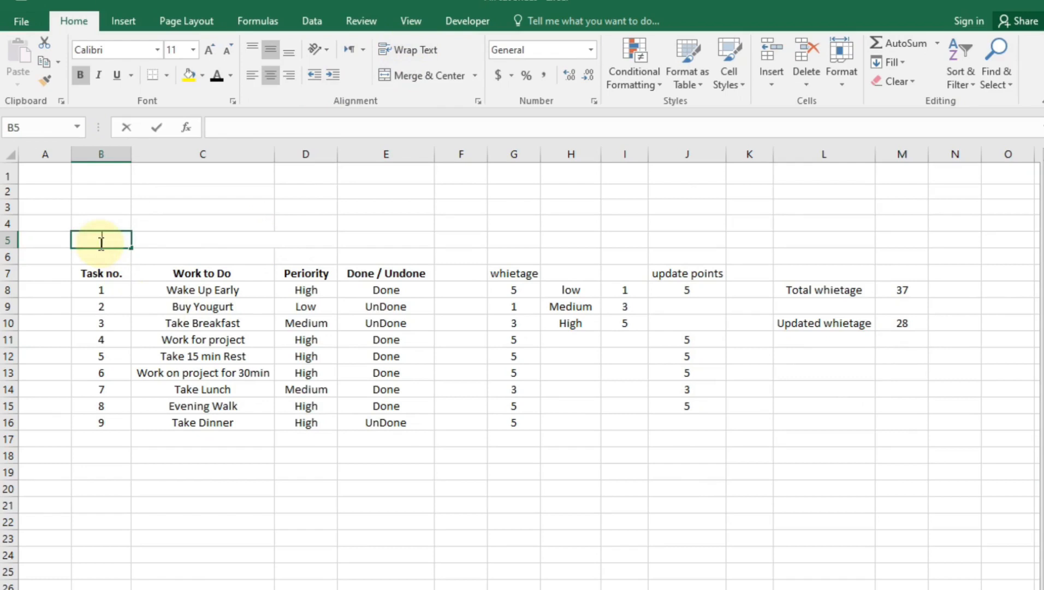
text(Progress)
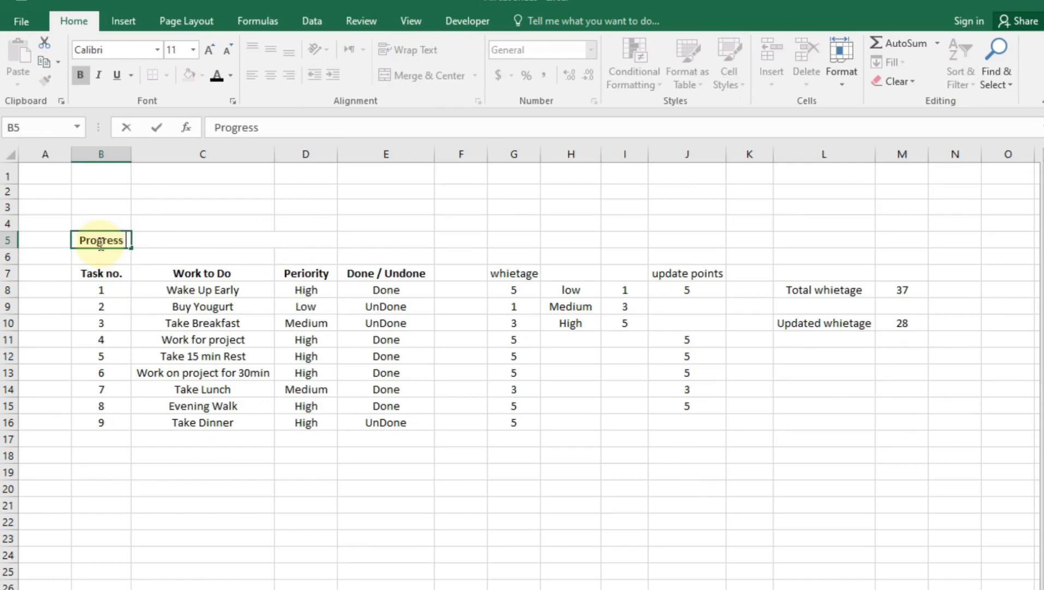
text( :)
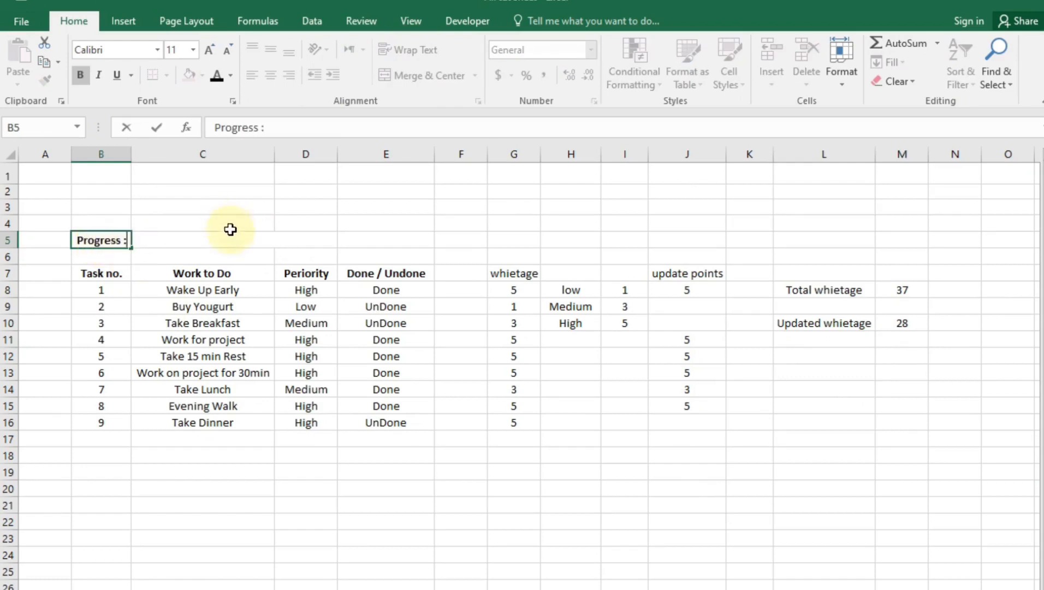
click(231, 249)
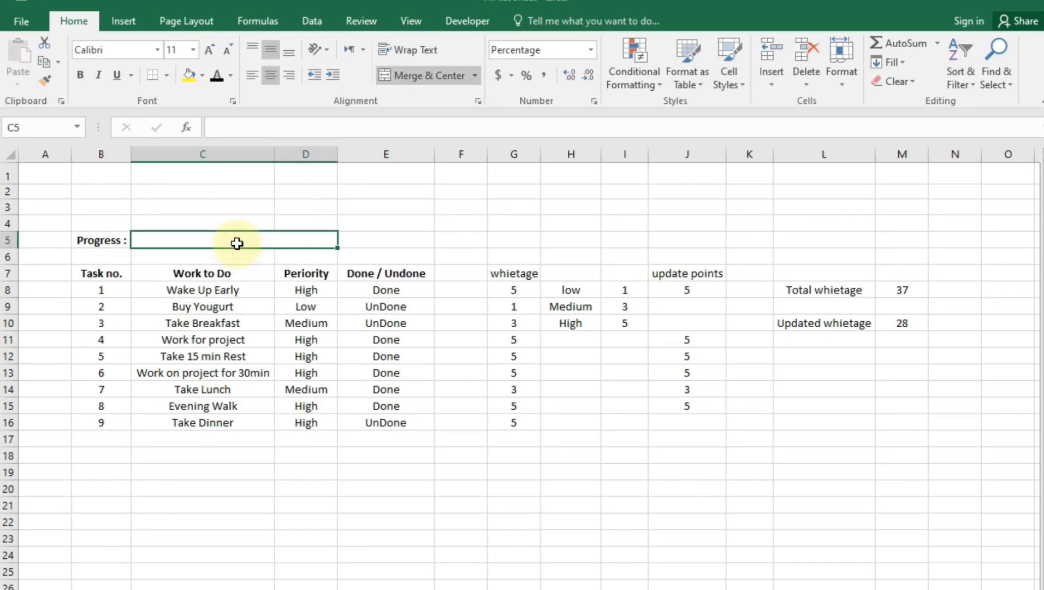
Enter =M10/M8 in merged C5 to calculate the progress ratio
text(=)
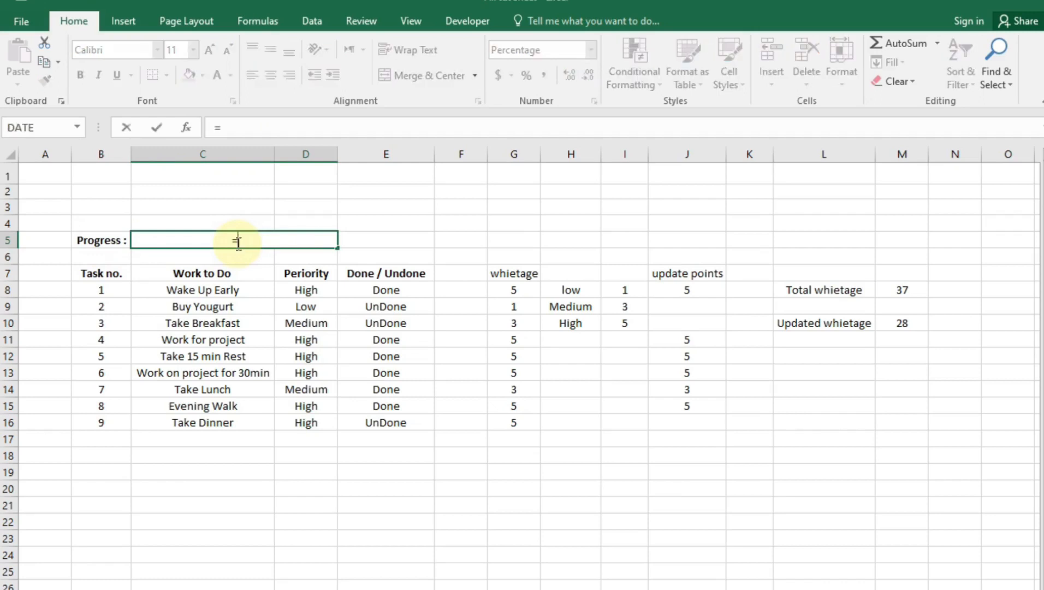
click(892, 325)
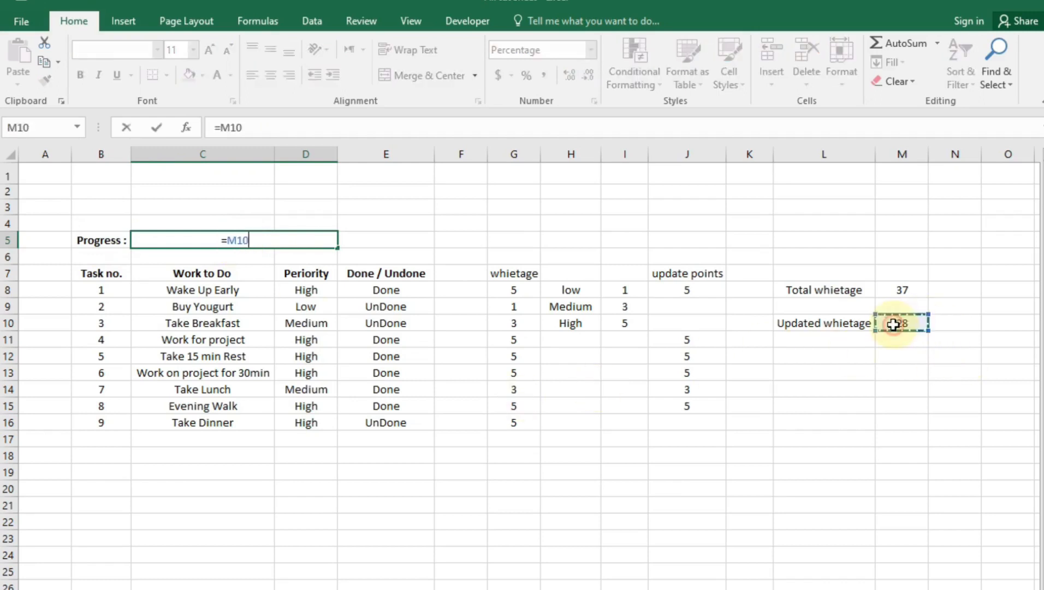
text(/)
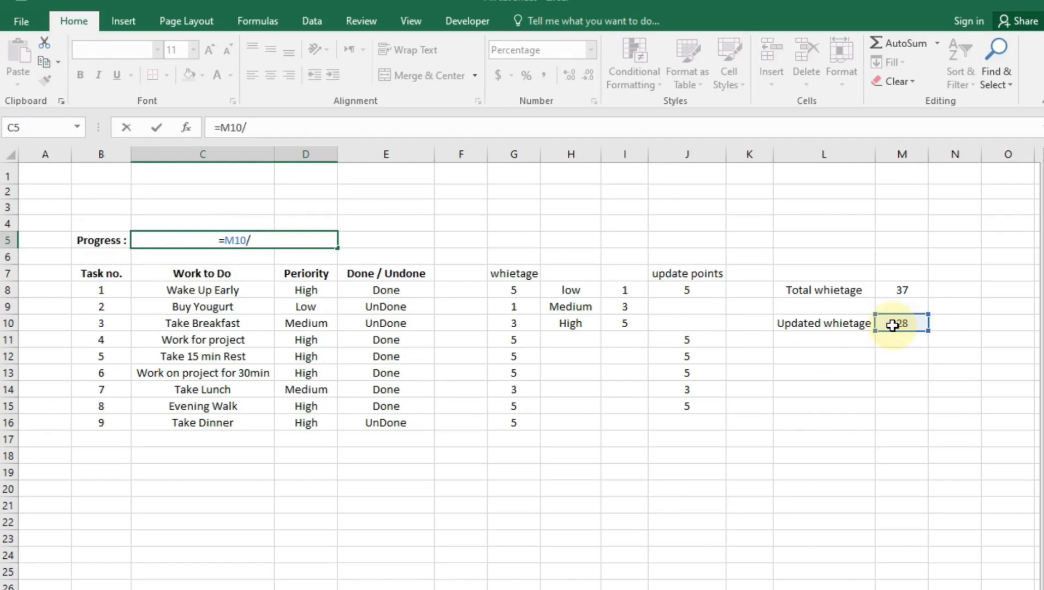
click(891, 292)
key(Return)
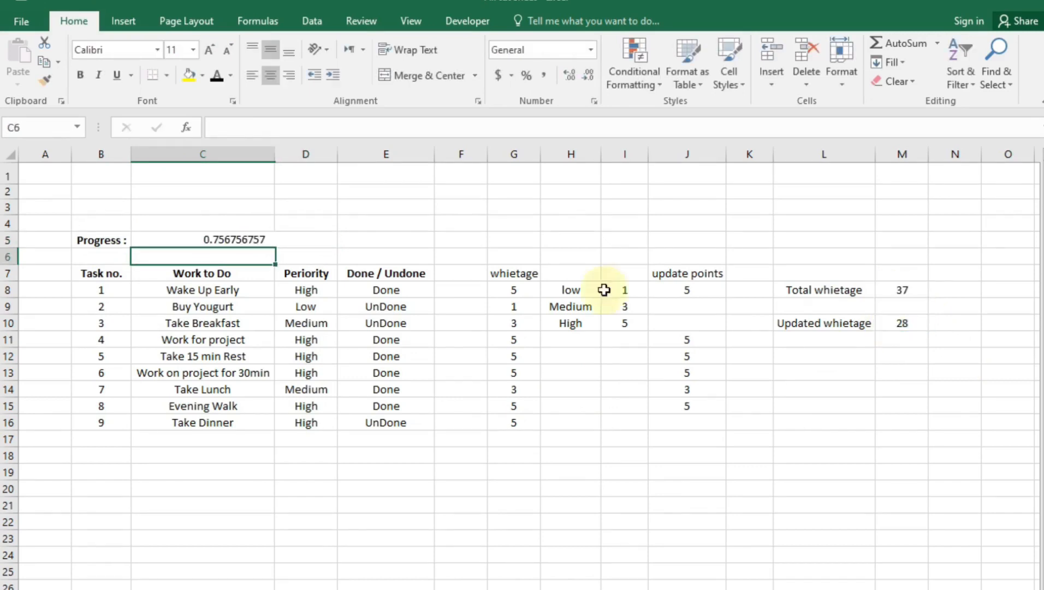
click(250, 241)
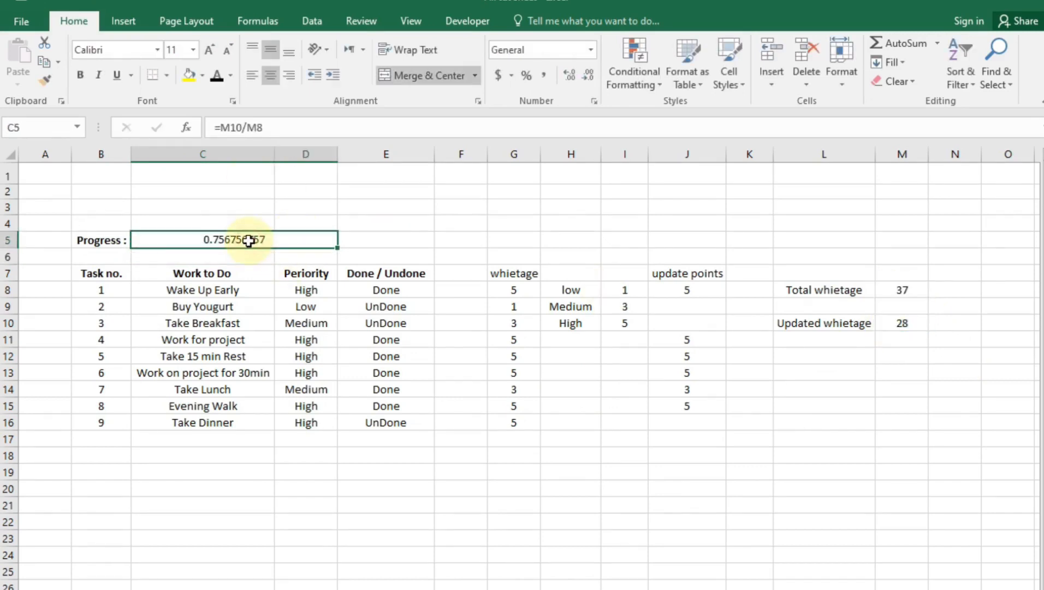
Mark Buy Yougurt and Take Dinner Done, leaving Take Breakfast UnDone
click(405, 322)
click(426, 307)
click(442, 308)
click(382, 319)
click(396, 325)
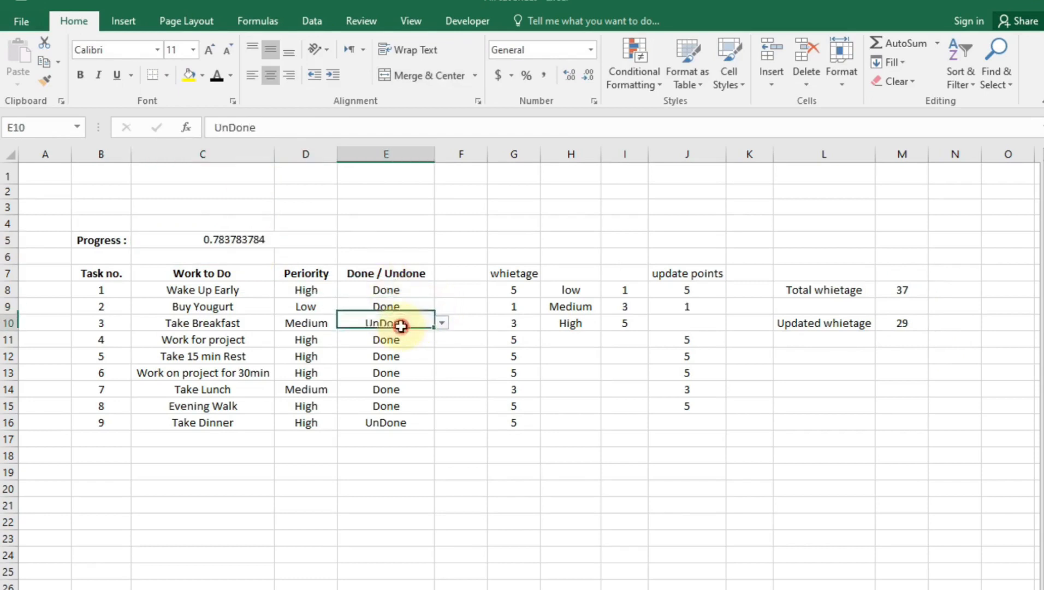
click(442, 328)
click(394, 336)
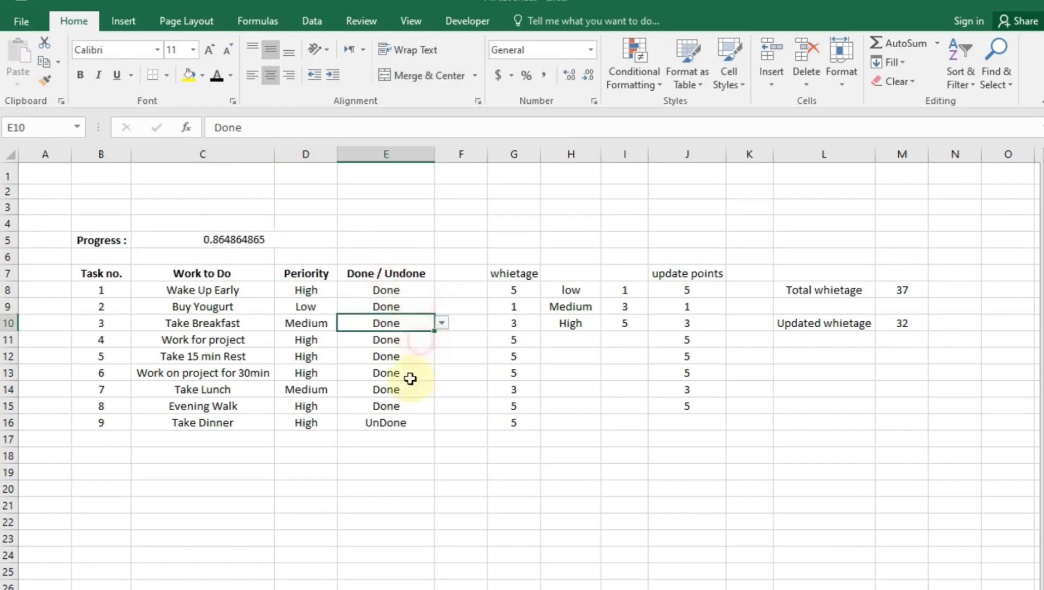
click(400, 425)
click(442, 422)
click(392, 433)
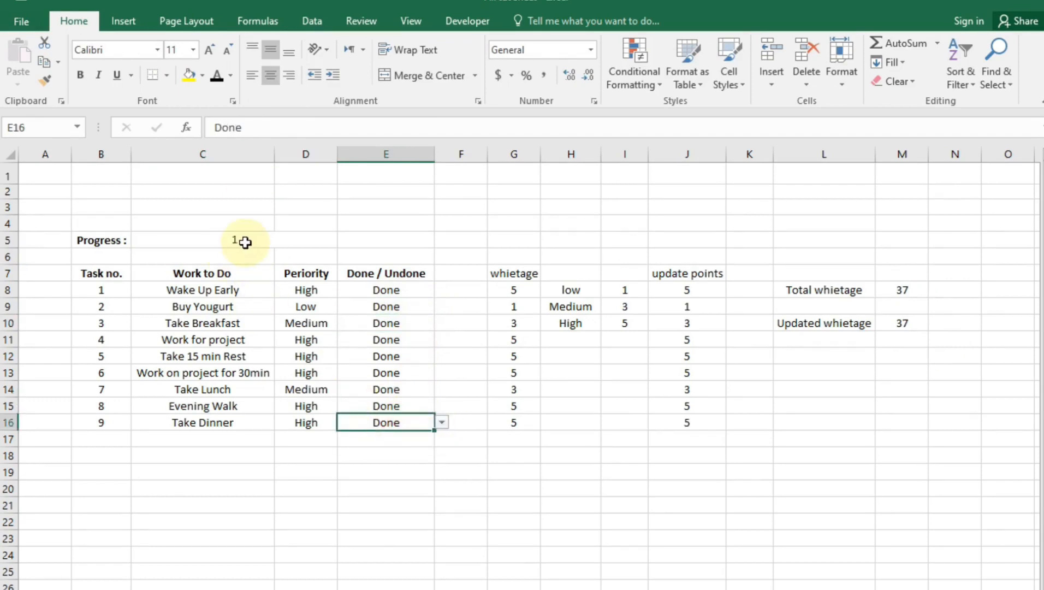
click(406, 307)
click(445, 312)
click(407, 320)
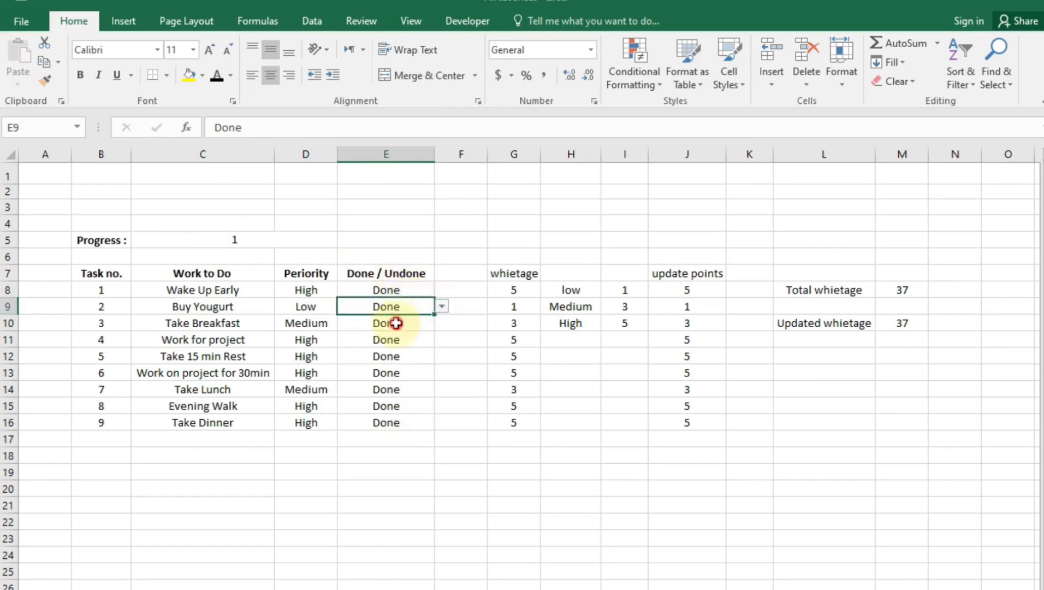
click(405, 319)
click(442, 324)
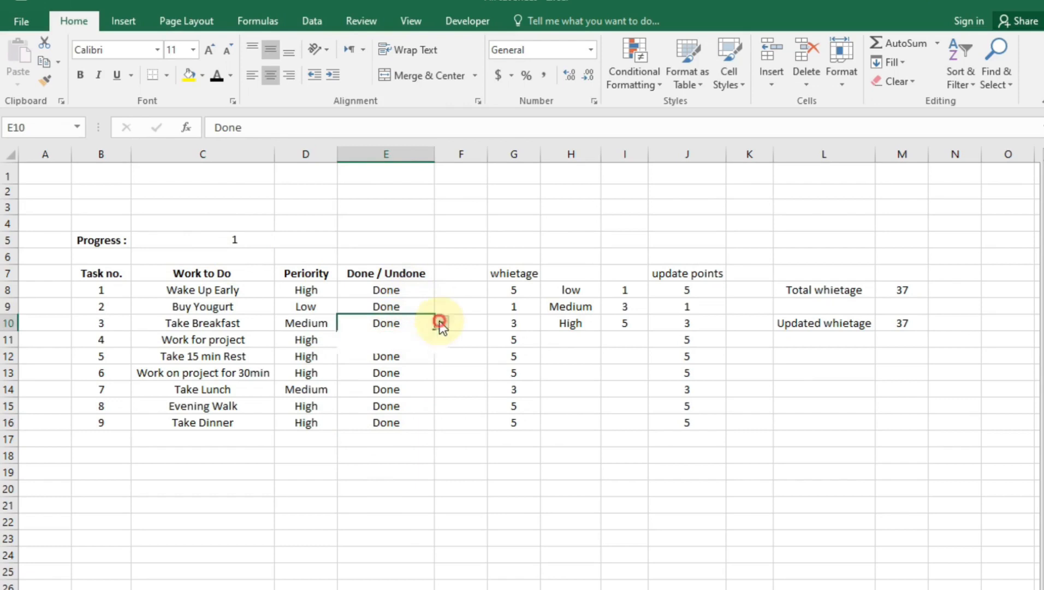
click(397, 354)
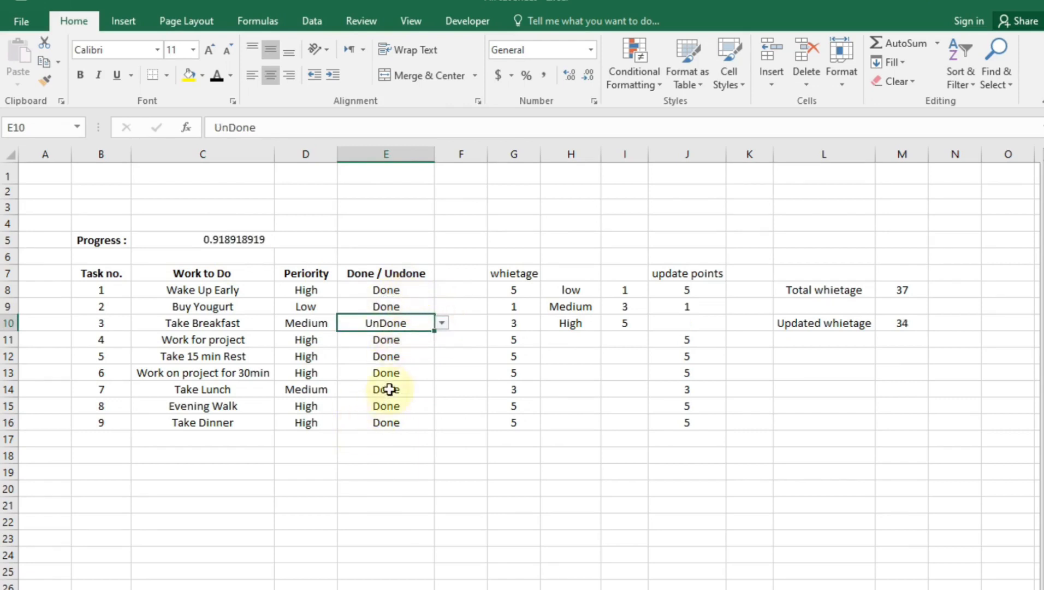
Set Work on project for 30min and Take Lunch to UnDone
click(385, 373)
click(448, 377)
click(427, 375)
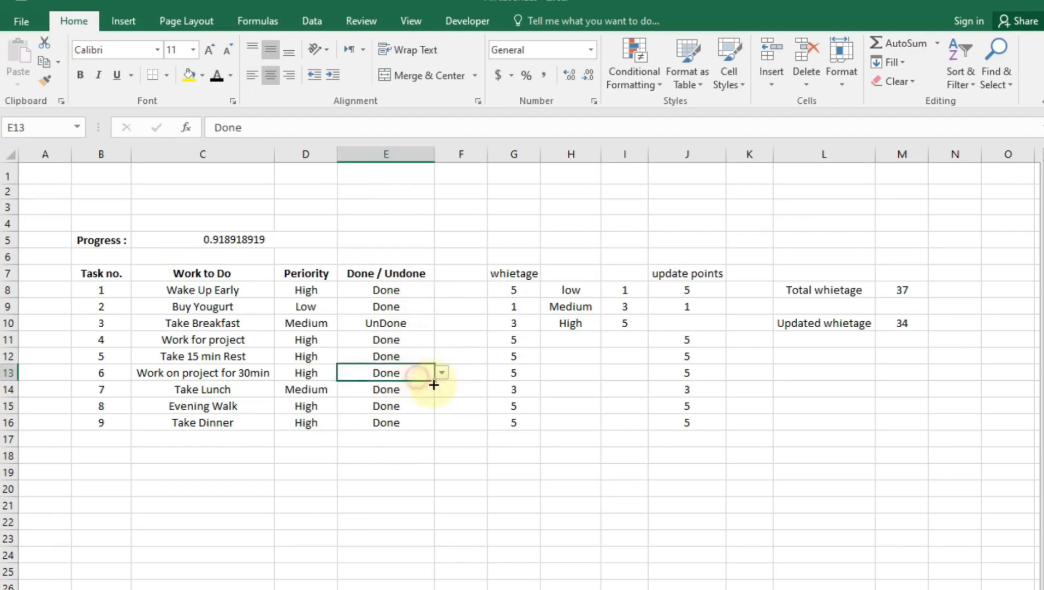
click(442, 373)
click(407, 397)
click(410, 391)
click(442, 389)
click(420, 412)
click(387, 307)
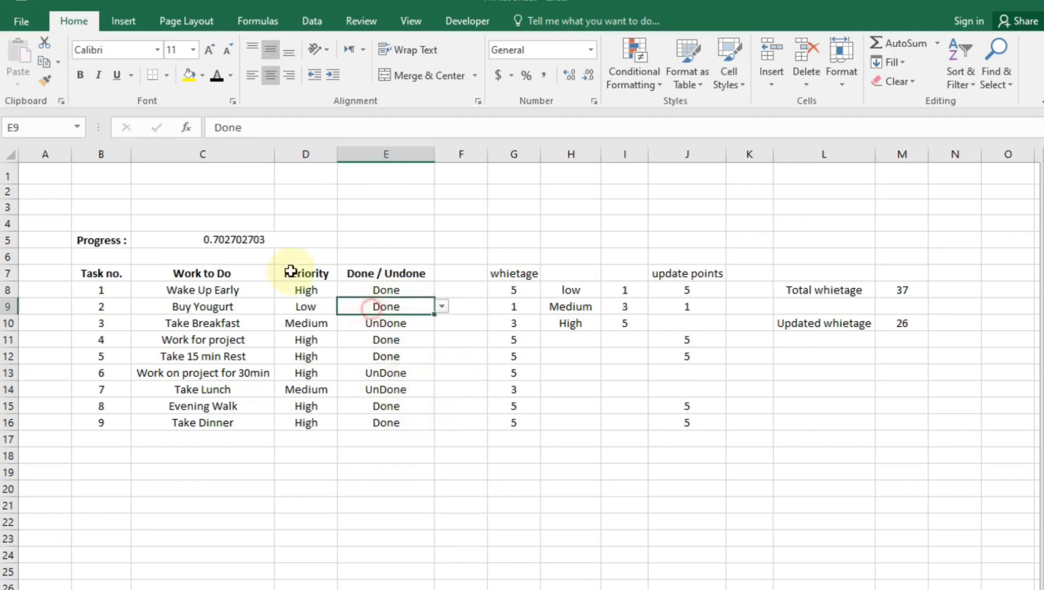
click(255, 234)
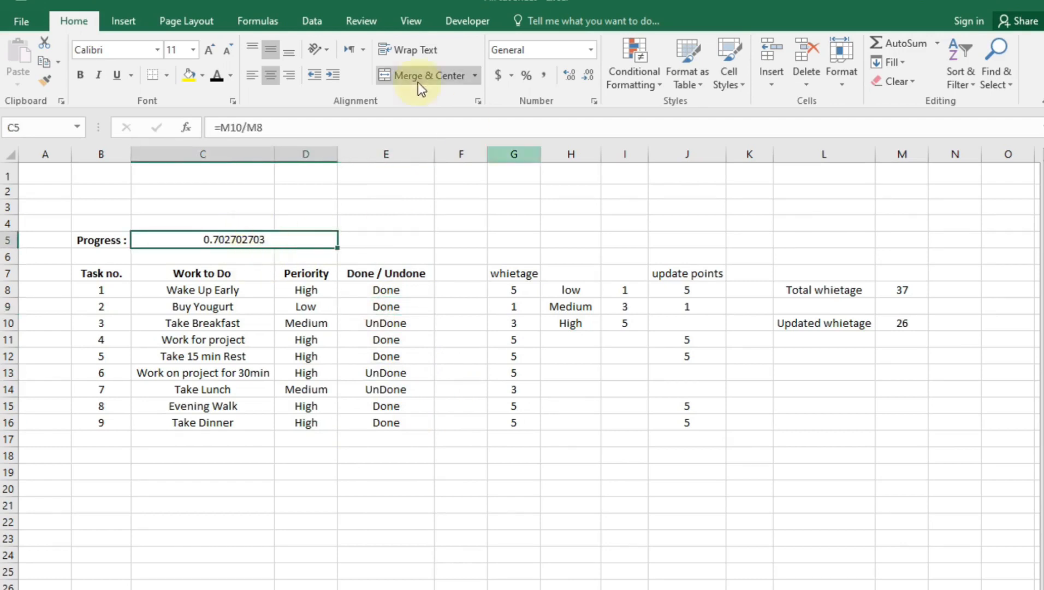
Format C5 as Percentage with 0 decimal places so it reads 70%
click(529, 76)
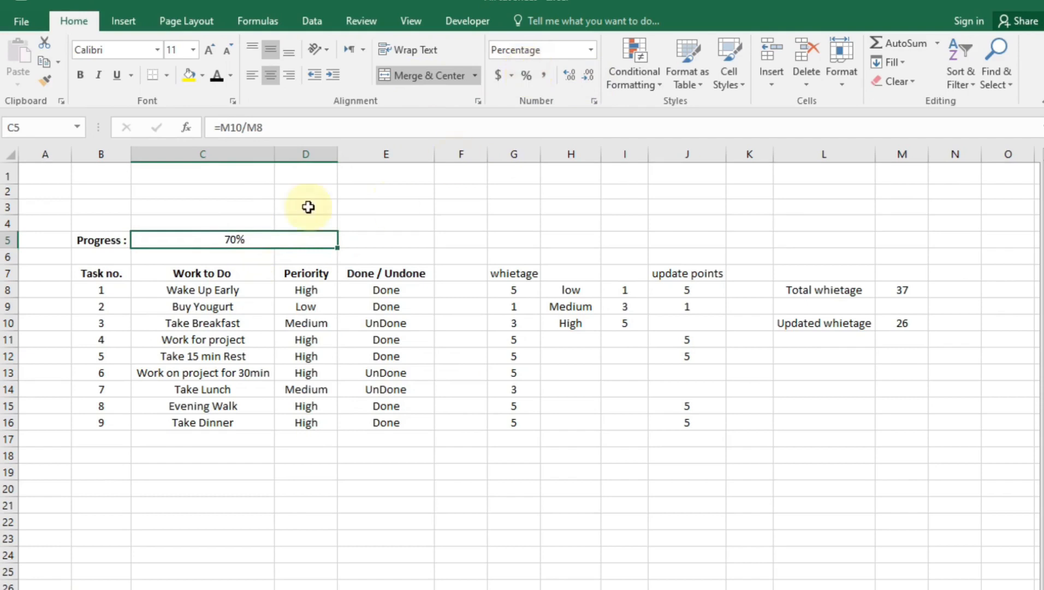
right_click(267, 241)
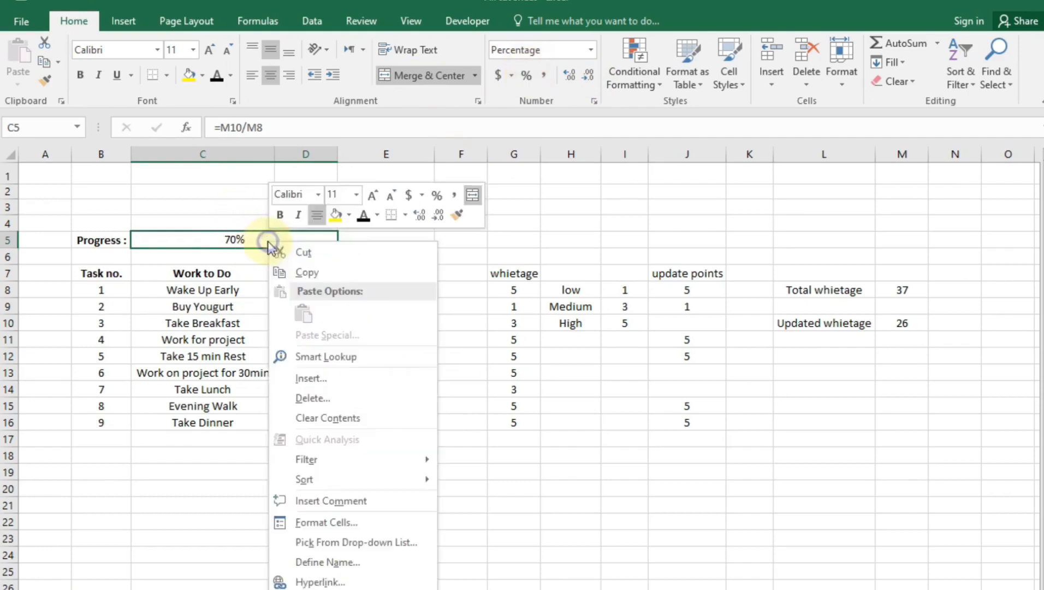
click(344, 522)
click(178, 460)
click(359, 425)
click(360, 431)
click(358, 425)
click(358, 425)
click(355, 432)
click(356, 432)
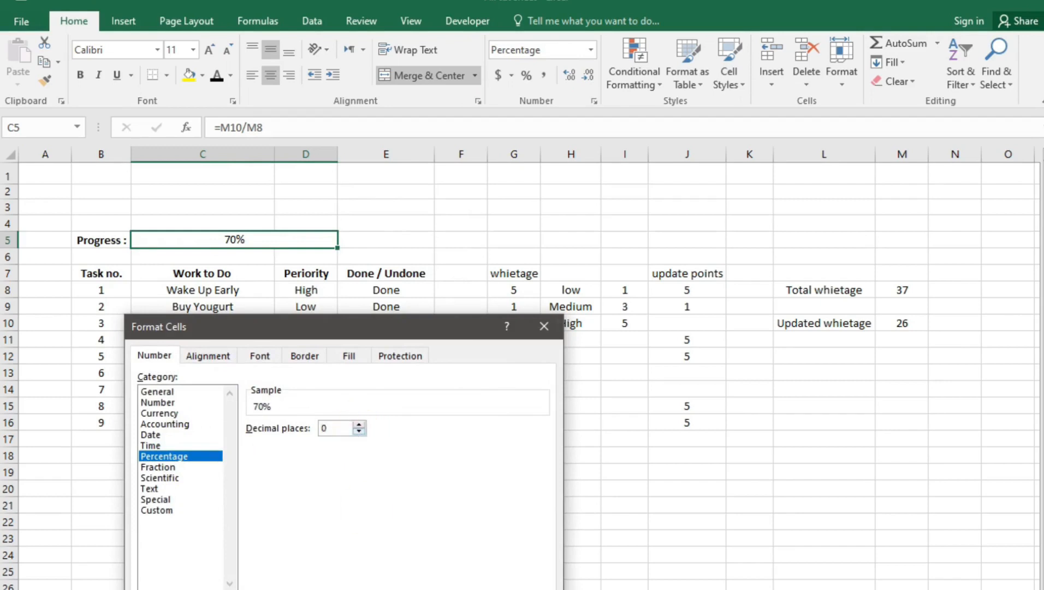
key(Return)
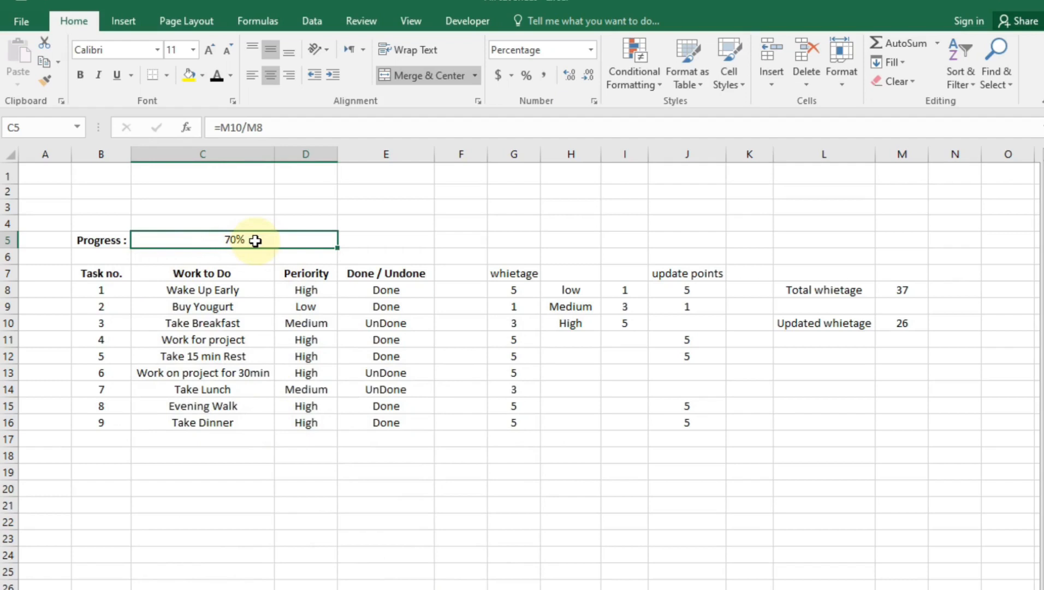
click(655, 88)
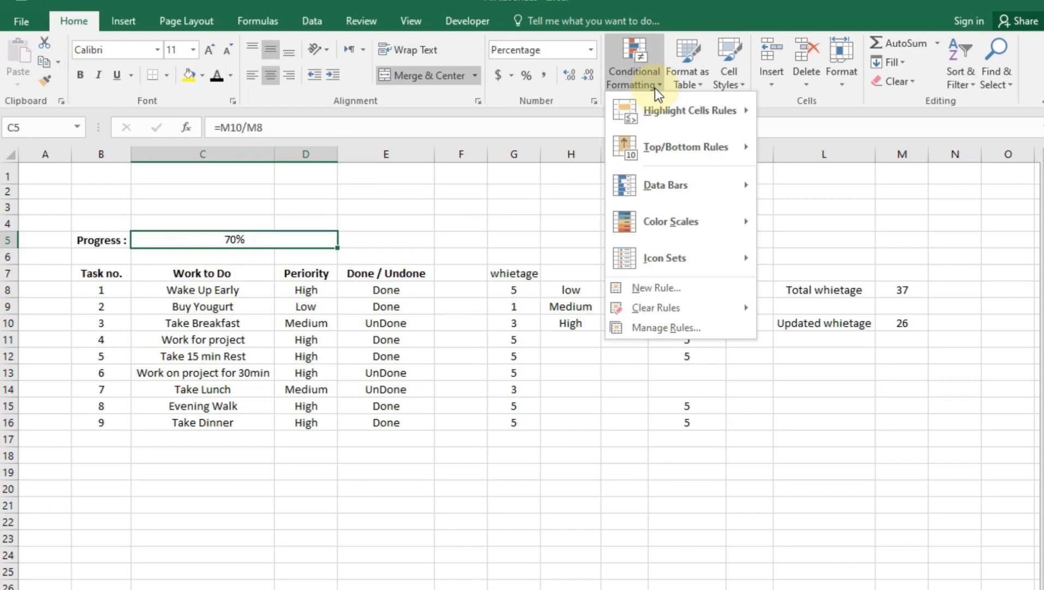
Start a new data bar rule with Number-type minimum and maximum values
mouse_move(717, 185)
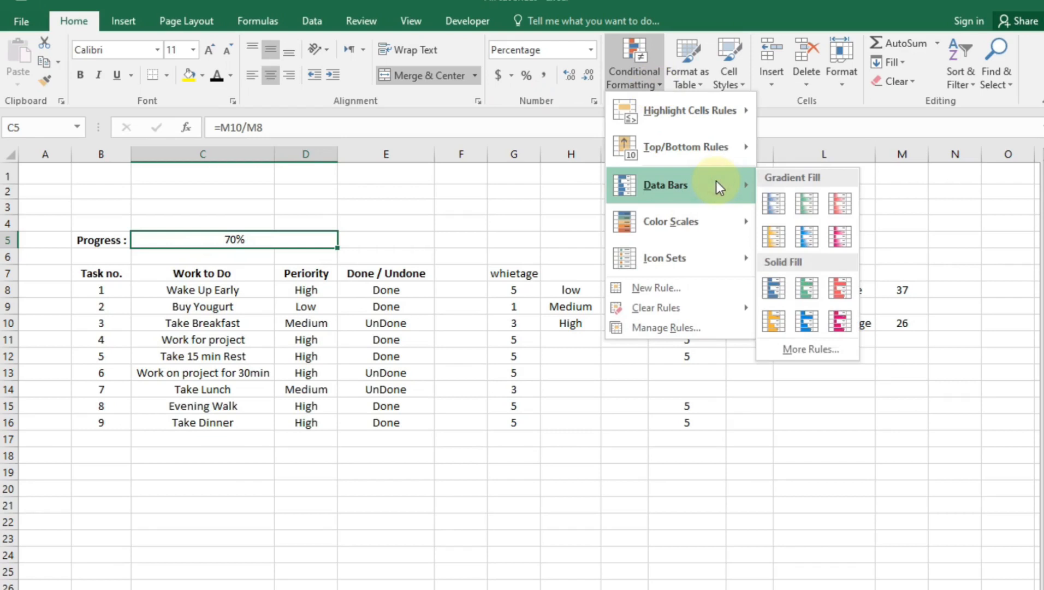
click(780, 348)
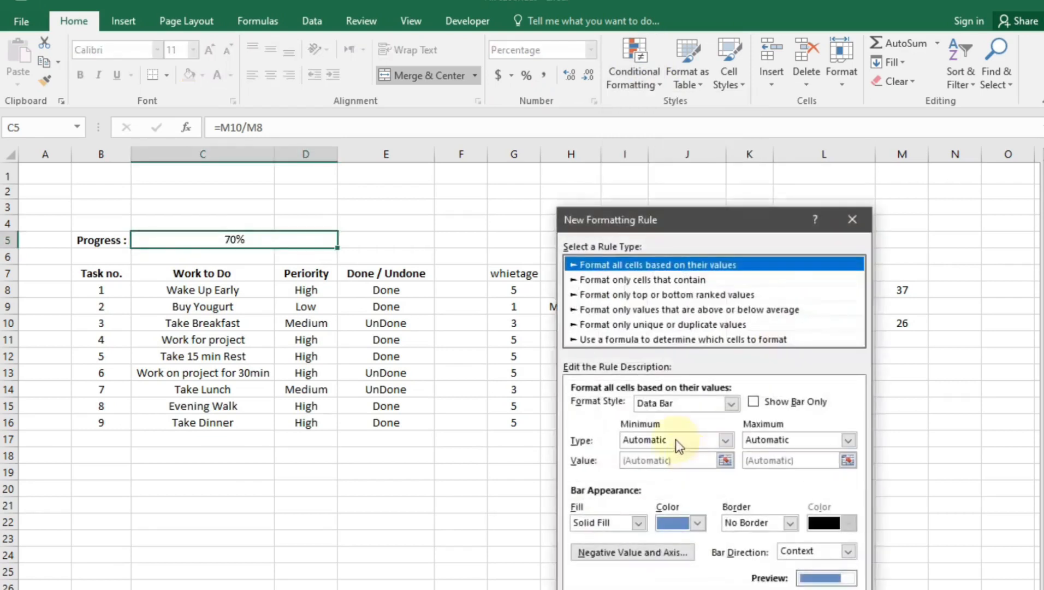
click(724, 440)
click(662, 469)
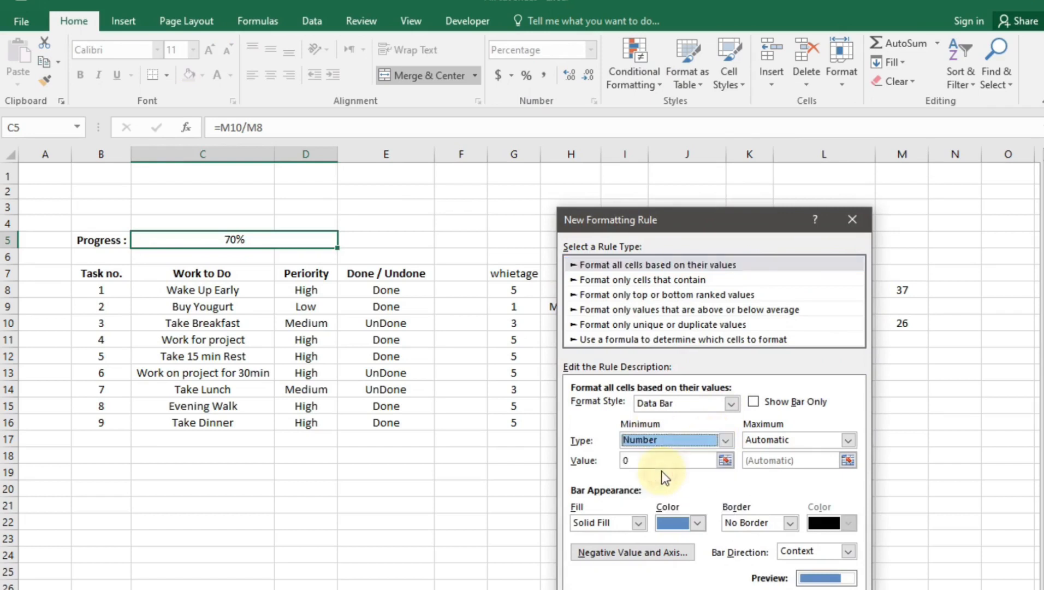
click(784, 440)
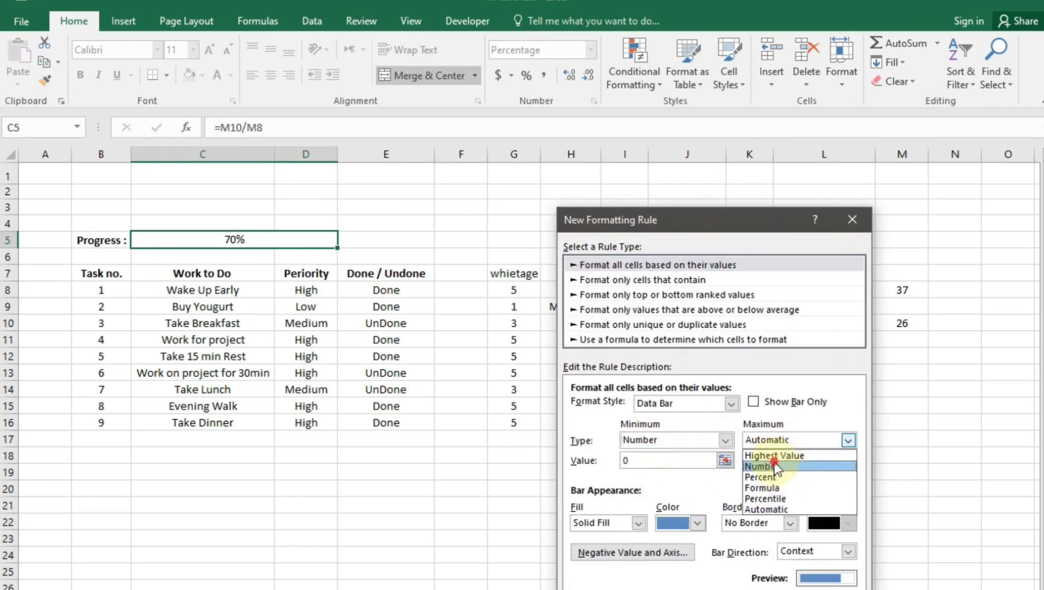
click(777, 467)
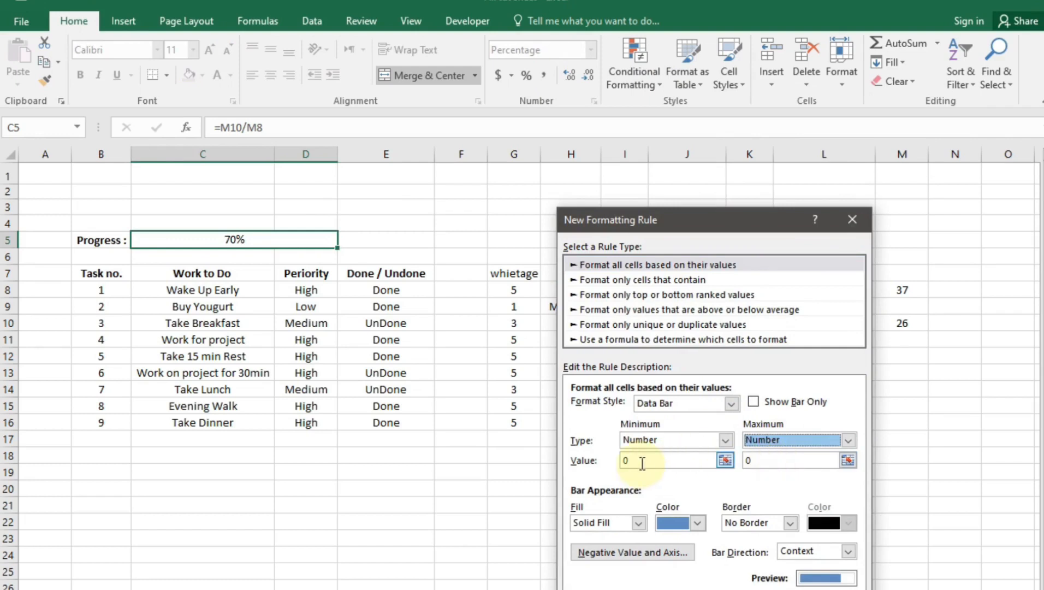
click(793, 460)
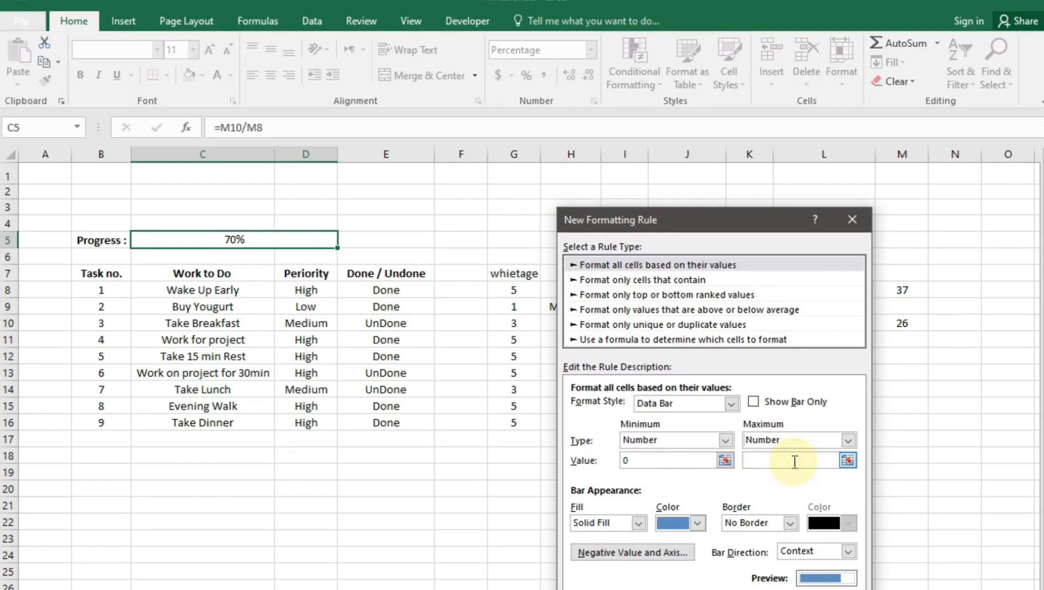
click(567, 424)
Give the data bar a light orange fill and apply the rule to C5
click(720, 407)
click(721, 407)
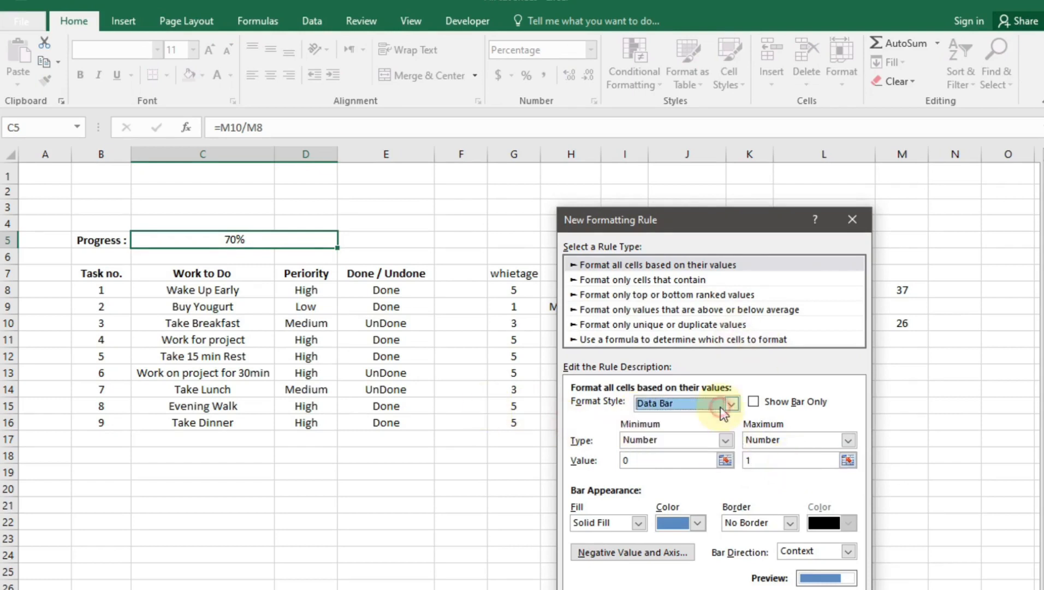
click(698, 522)
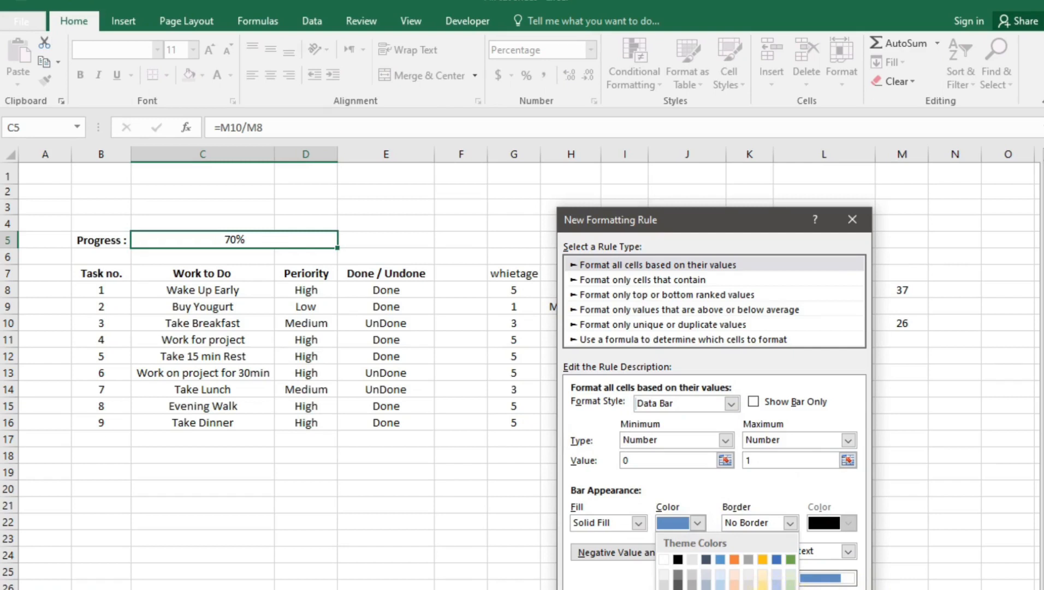
click(735, 587)
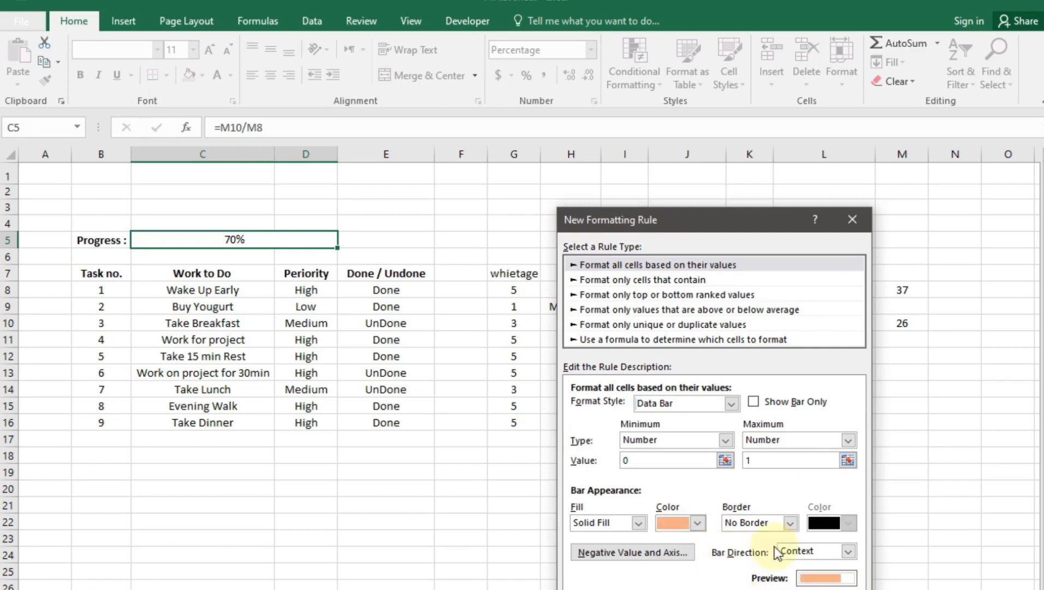
click(781, 588)
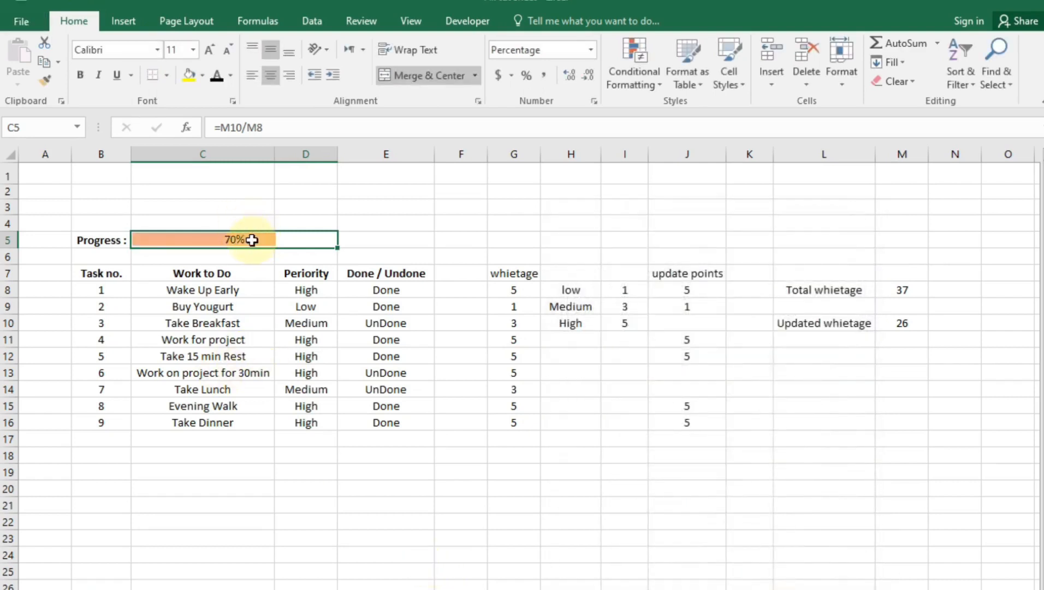
click(325, 340)
Set task 4's priority to Low and mark Wake Up Early UnDone, dropping Progress to 52%
click(345, 340)
click(327, 355)
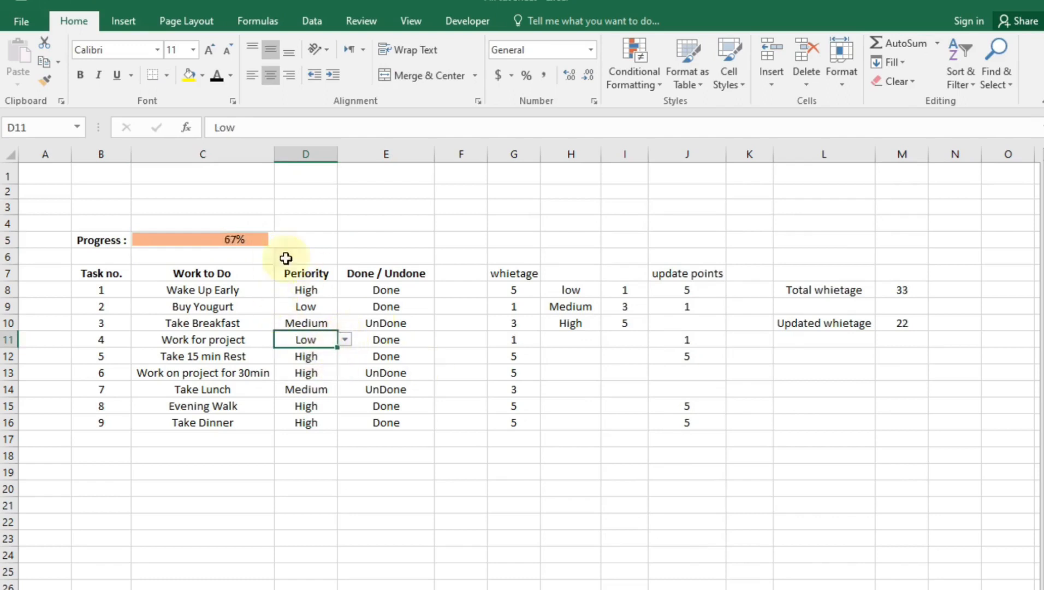
click(419, 295)
click(441, 289)
click(372, 313)
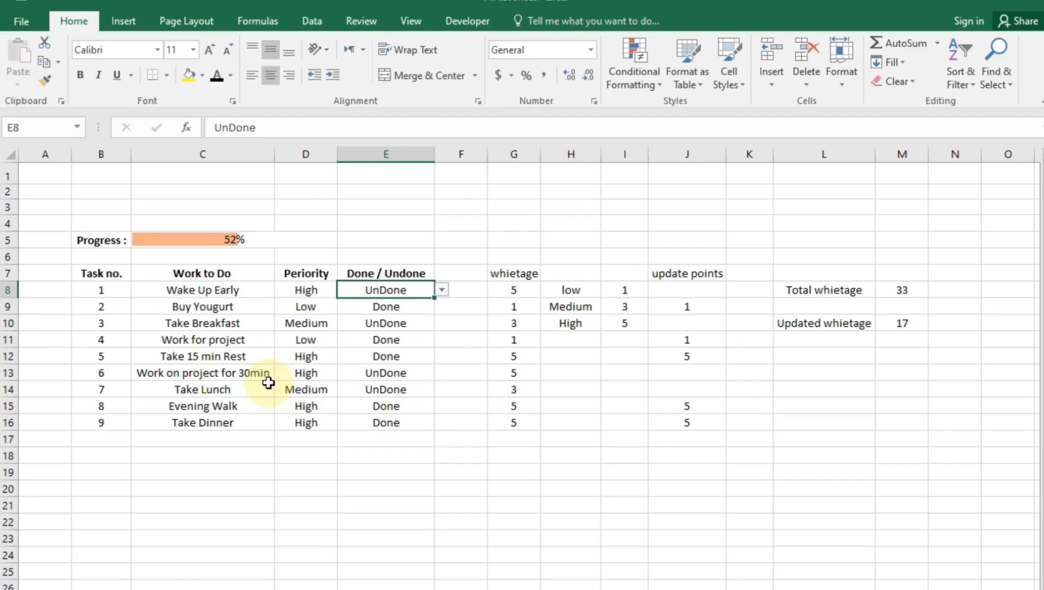
drag(515, 259, 898, 434)
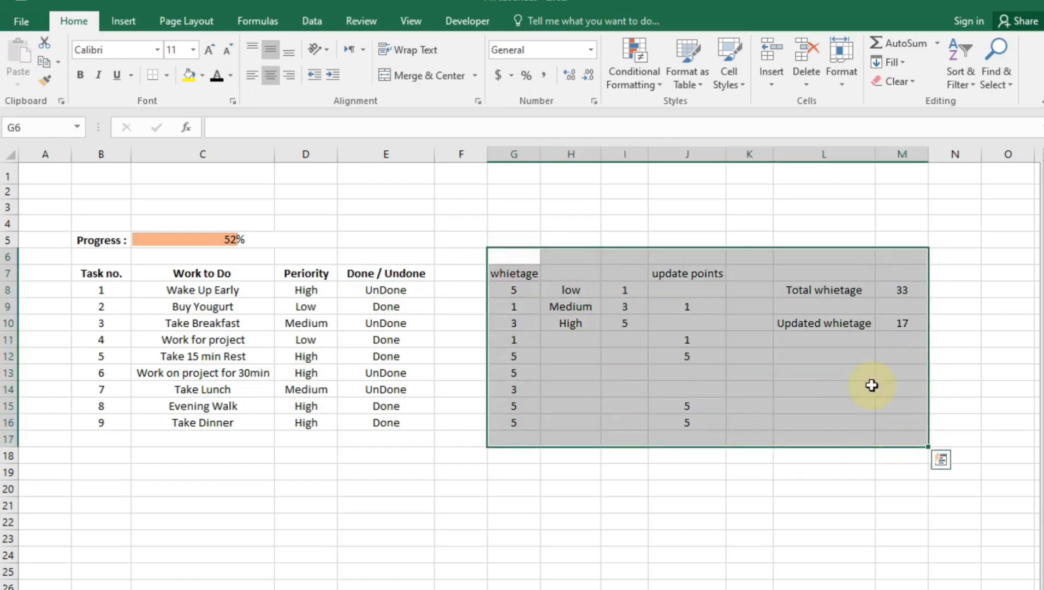
Hide the helper columns G through M using Format > Hide & Unhide > Hide Columns
click(844, 87)
mouse_move(907, 244)
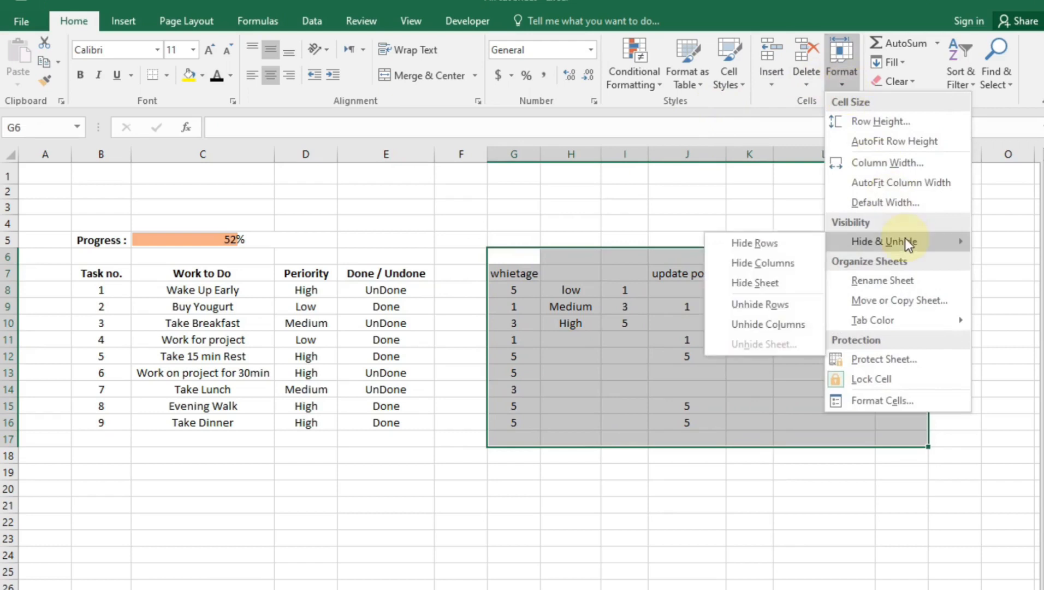
click(795, 268)
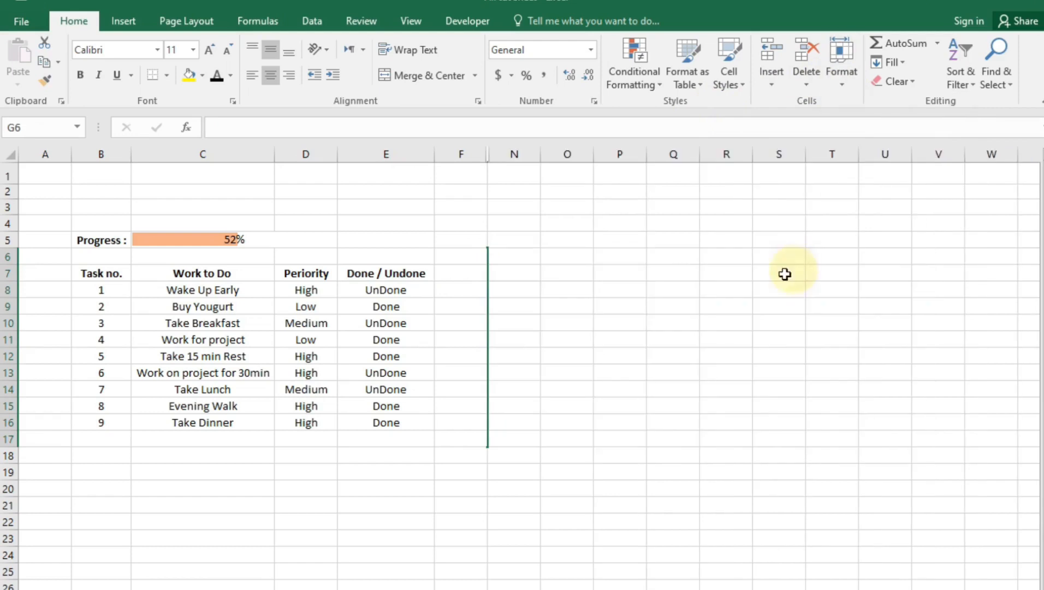
click(538, 373)
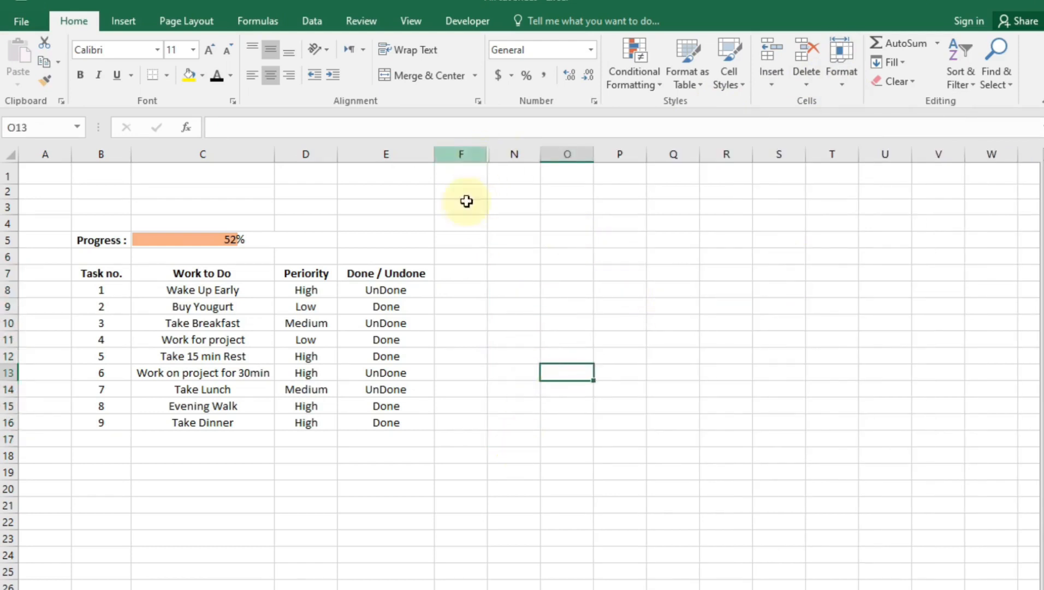
Select columns F to N and review the Hide & Unhide options without unhiding anything
drag(475, 156, 523, 154)
click(842, 84)
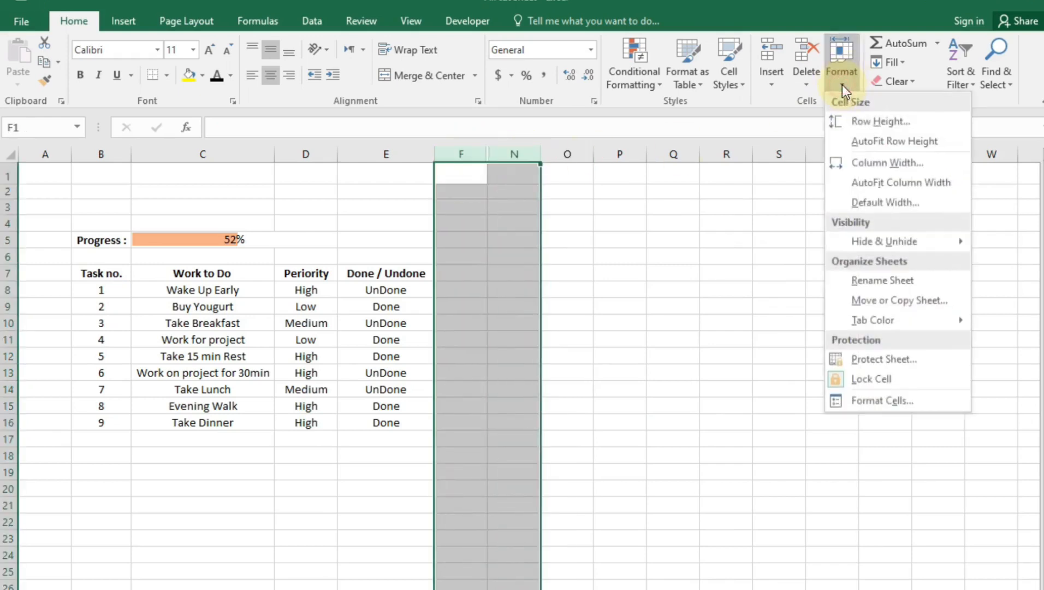
mouse_move(920, 242)
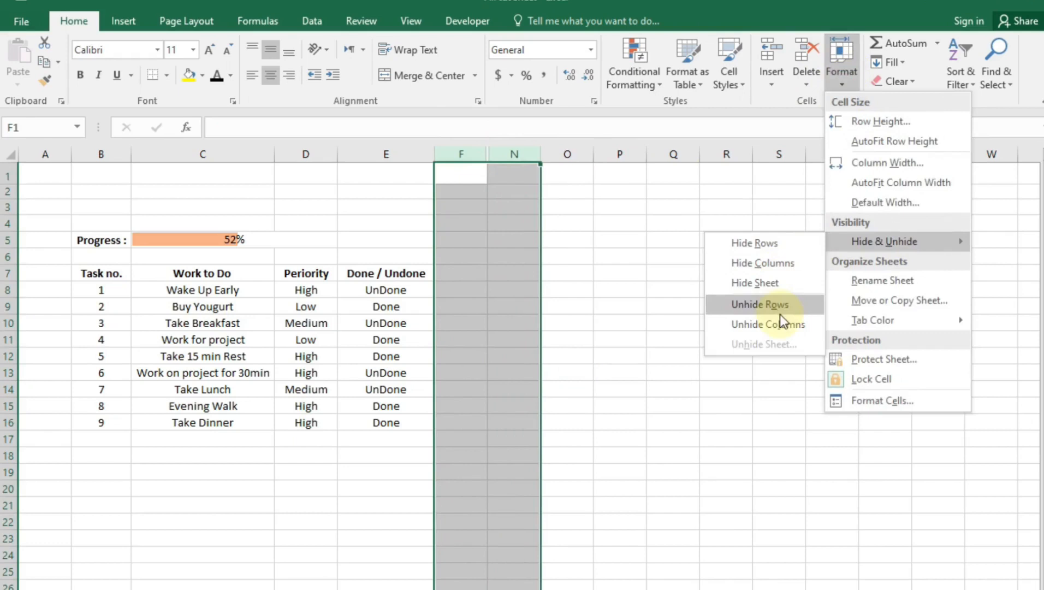
click(629, 499)
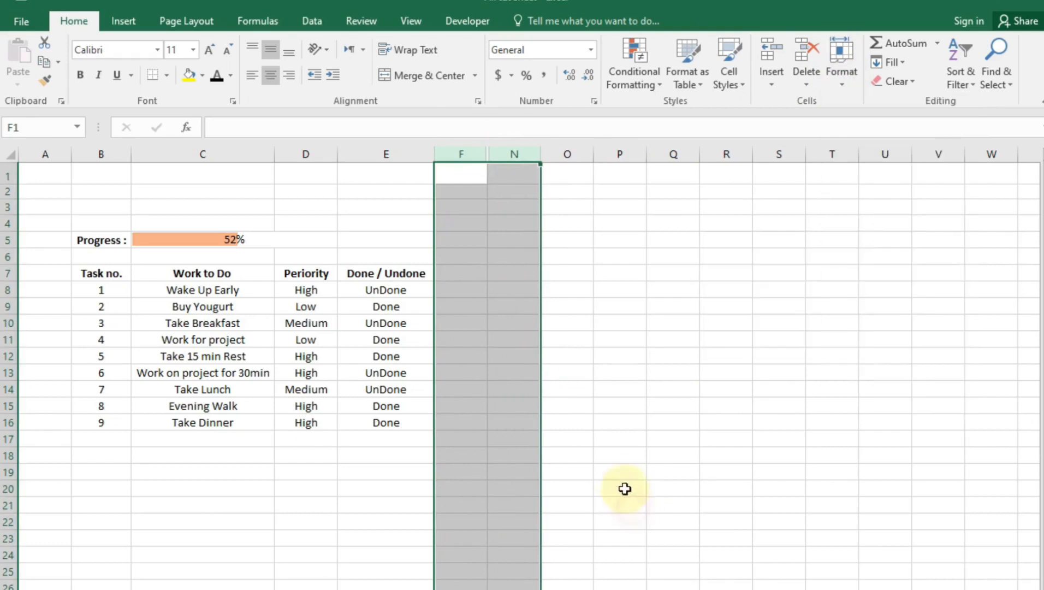
click(623, 488)
Merge cells C1:D3 into a single title cell with Merge & Center
drag(104, 273, 362, 273)
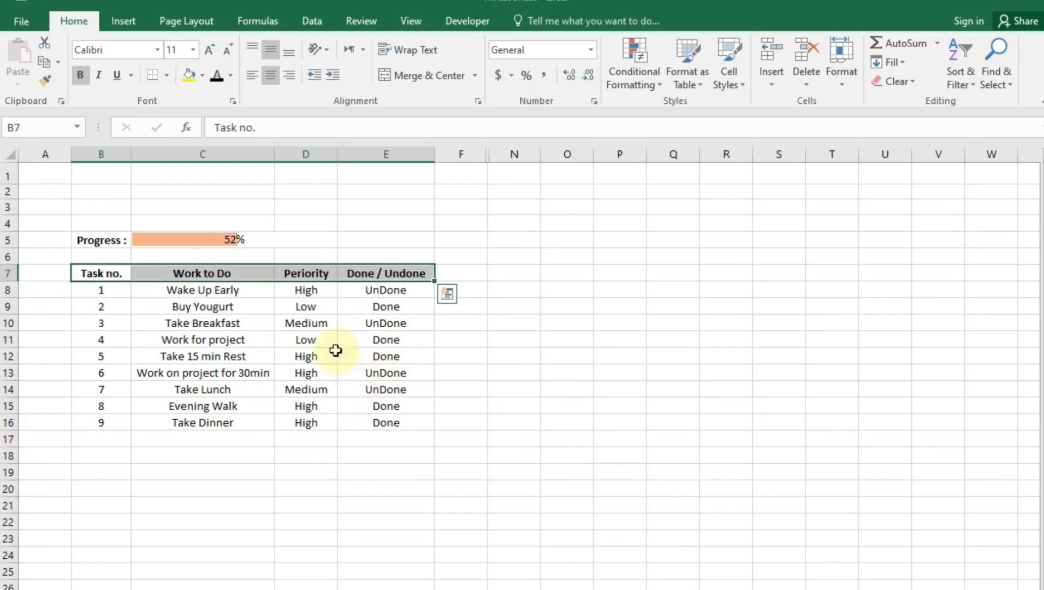
drag(185, 178, 326, 203)
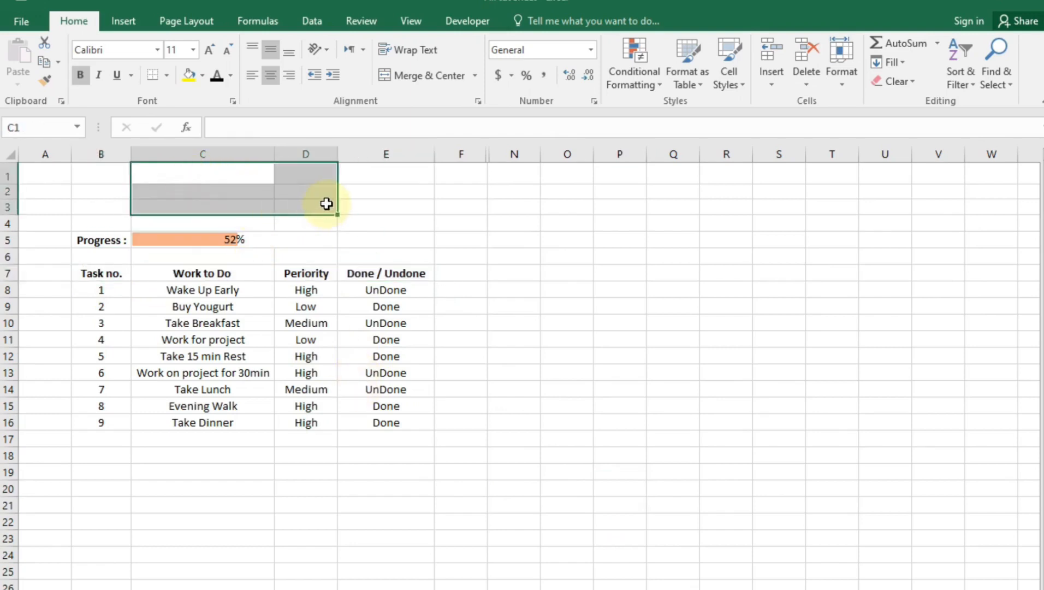
click(418, 75)
Enter the title 'My task list' in the merged C1:D3 cell
double_click(255, 185)
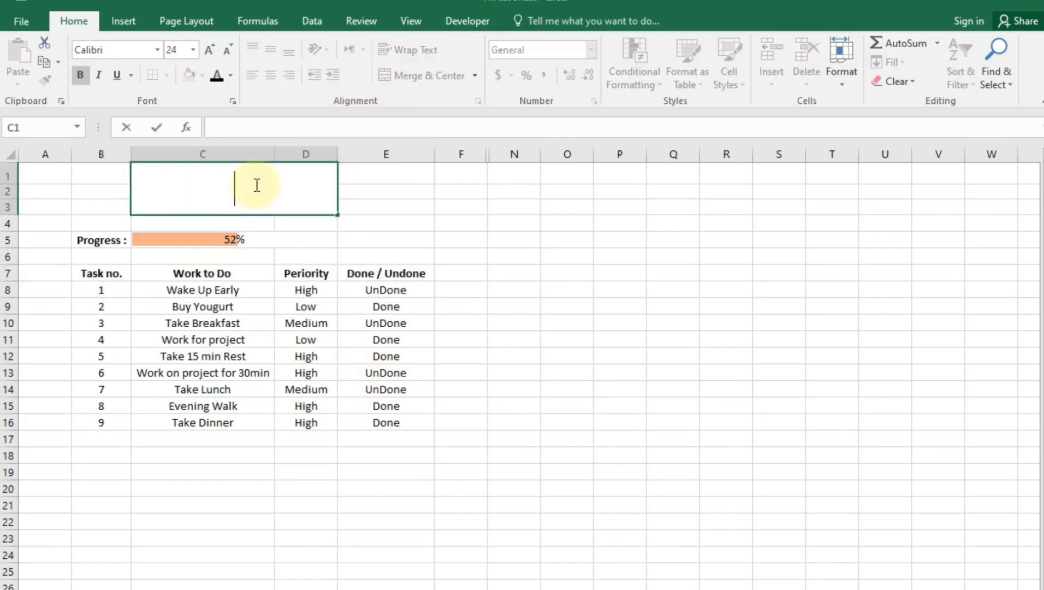
text(,y)
key(BackSpace)
key(BackSpace)
text(my)
key(BackSpace)
key(BackSpace)
text(M)
text(ta)
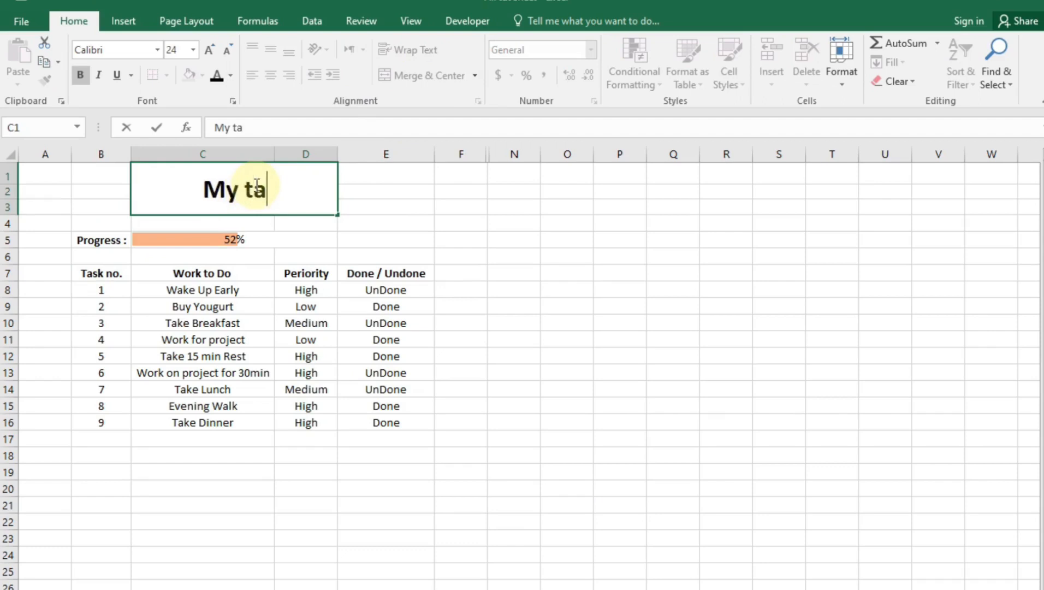
text(sk list)
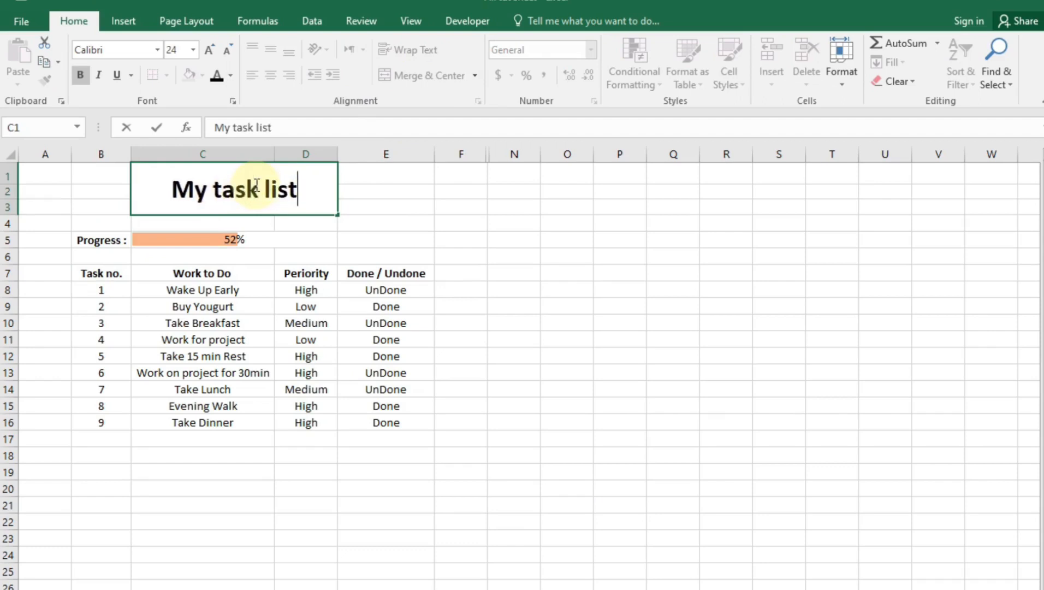
key(Return)
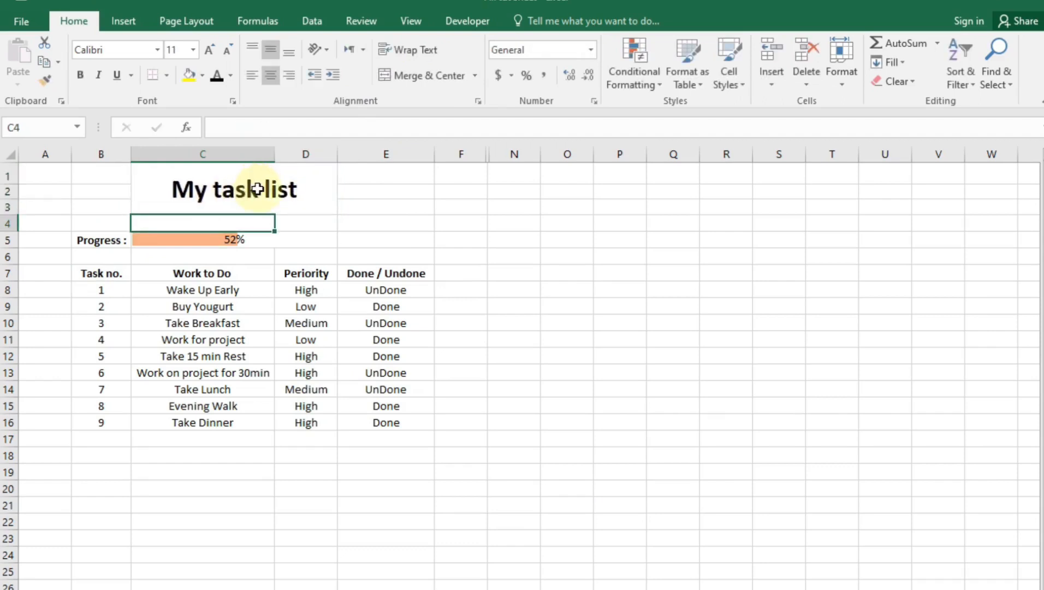
Give table B7:E16 thick dark green outline and inside borders via Format Cells
drag(104, 273, 392, 430)
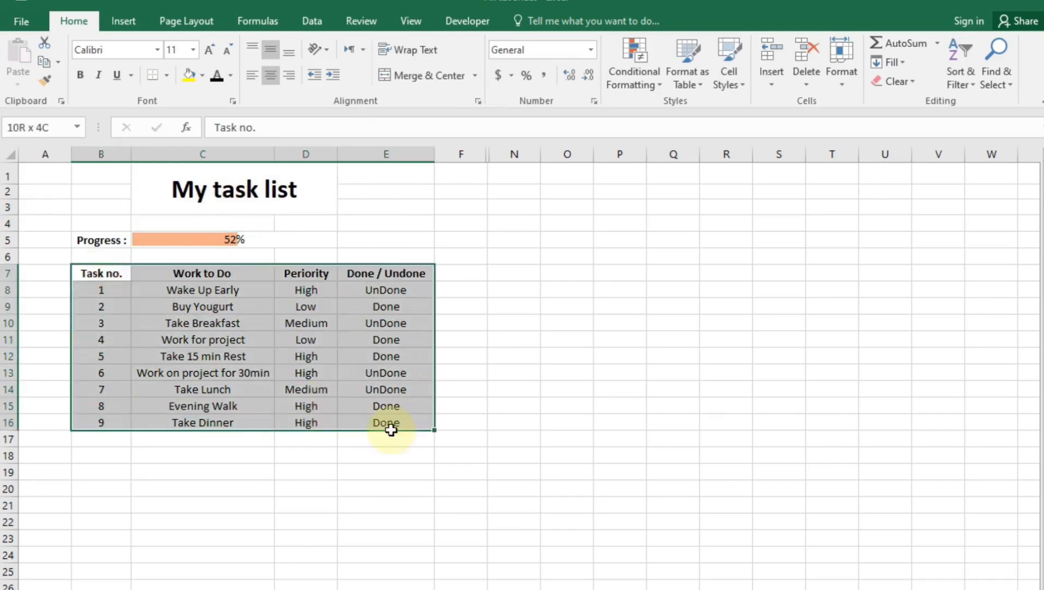
click(477, 102)
click(676, 234)
click(592, 354)
click(718, 283)
click(771, 282)
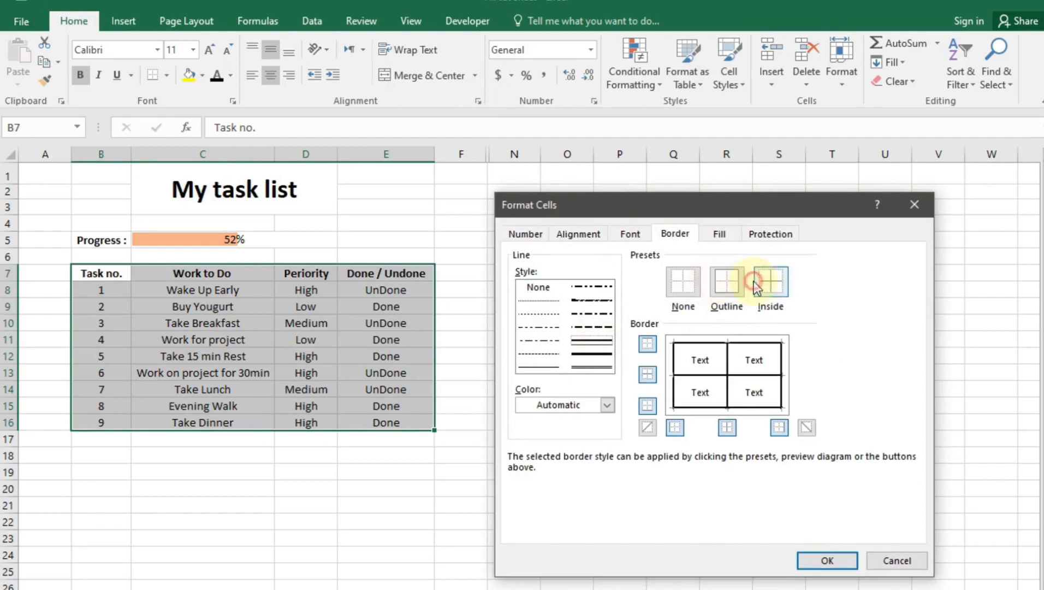
click(606, 405)
click(650, 508)
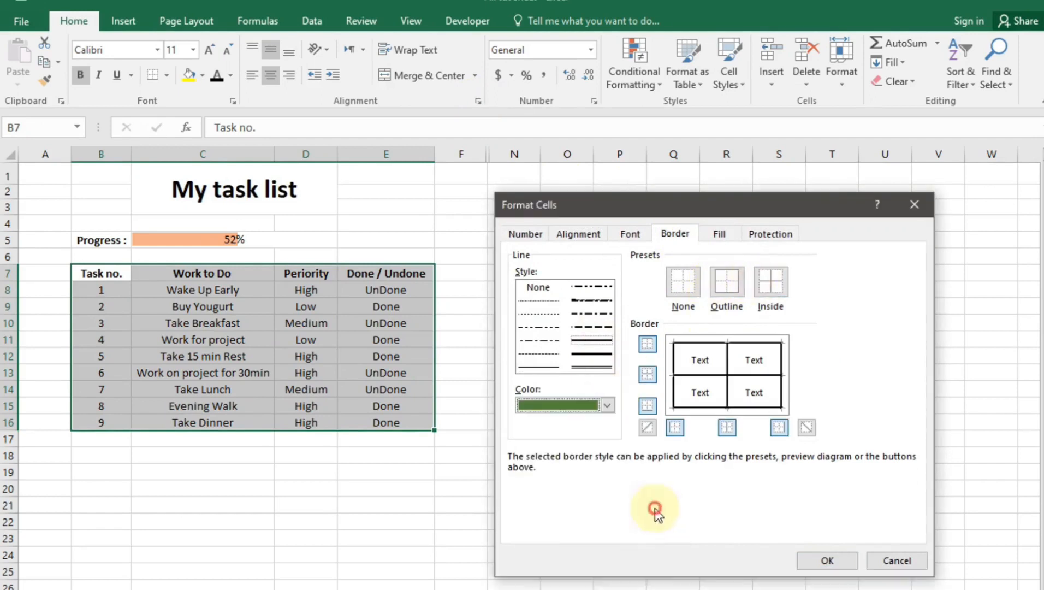
click(727, 282)
click(771, 282)
click(820, 558)
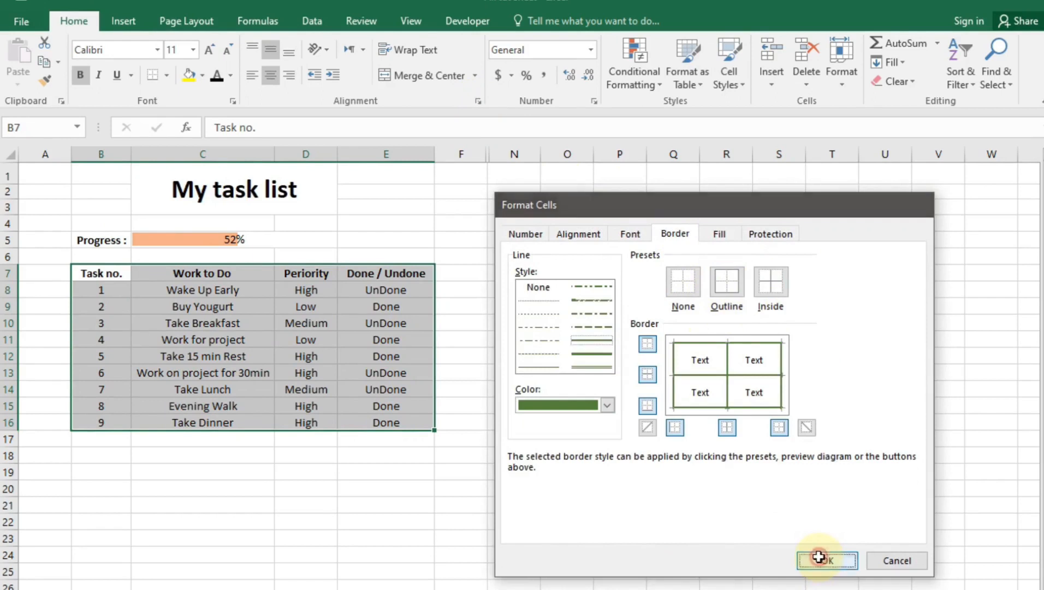
click(567, 583)
Fill header row B7:E7 blue and make its text white
drag(116, 280, 383, 273)
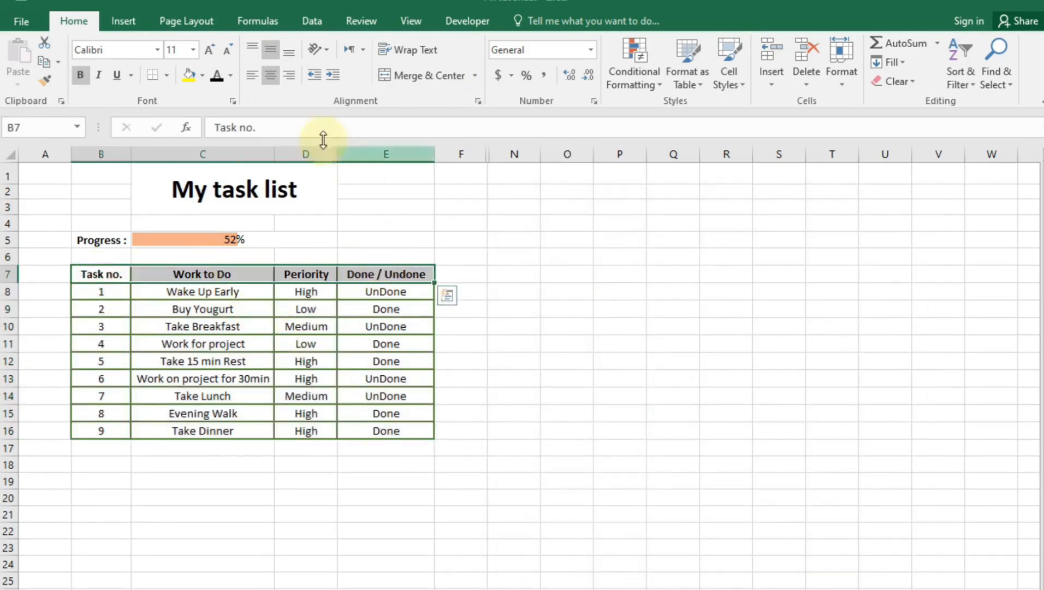
click(202, 79)
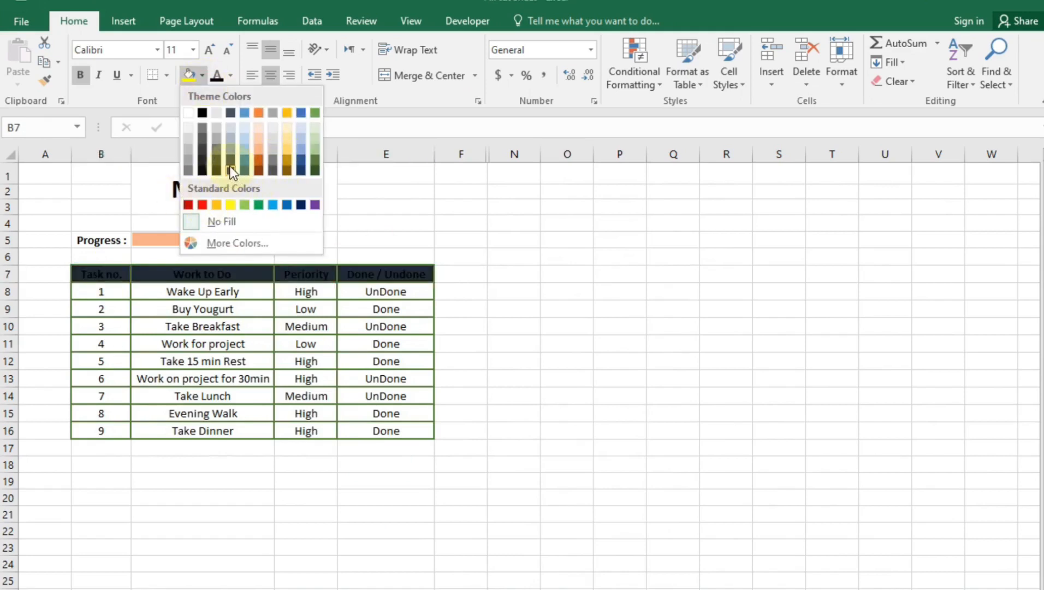
click(244, 164)
drag(102, 273, 377, 275)
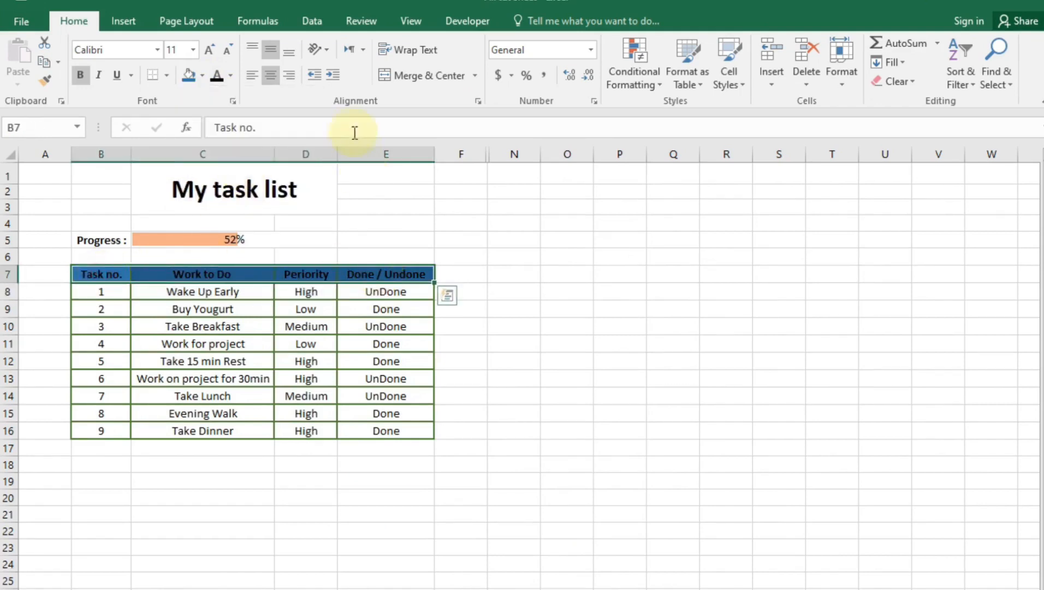
click(230, 75)
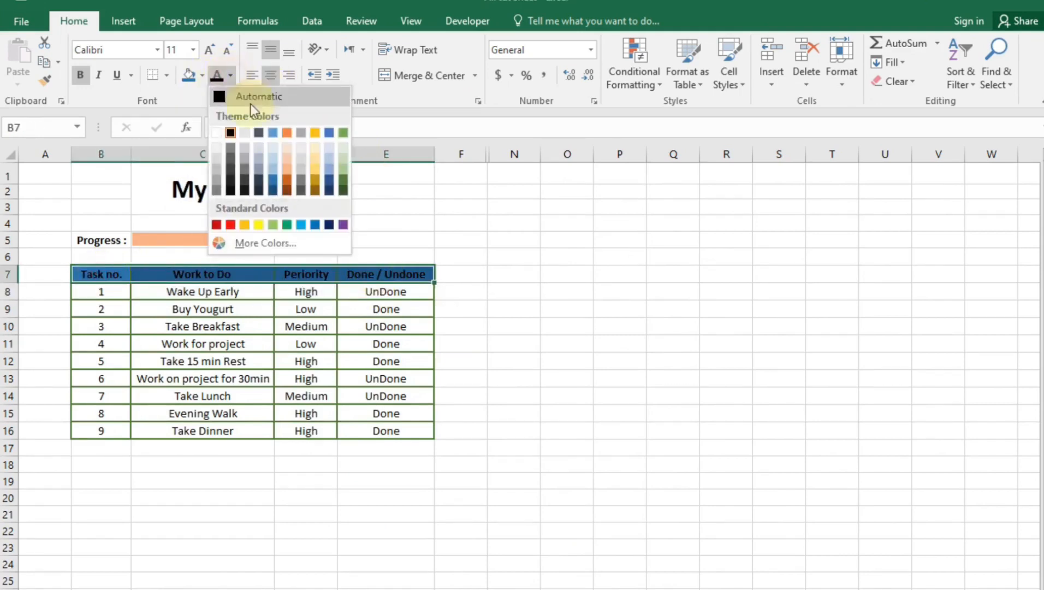
click(216, 133)
Give the table body B8:E16 a light blue-grey fill
drag(117, 292, 381, 427)
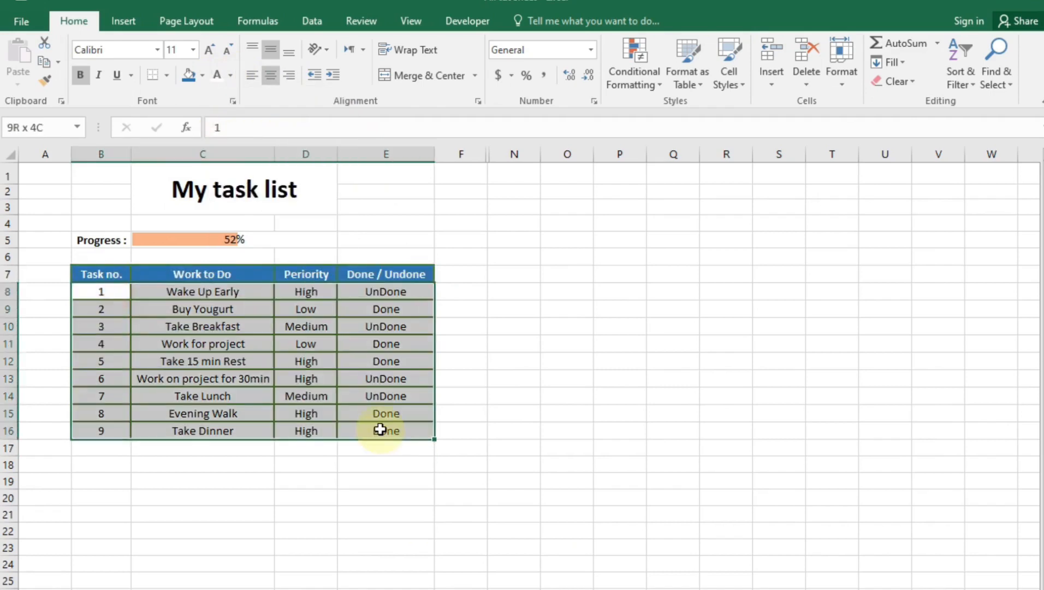
click(202, 77)
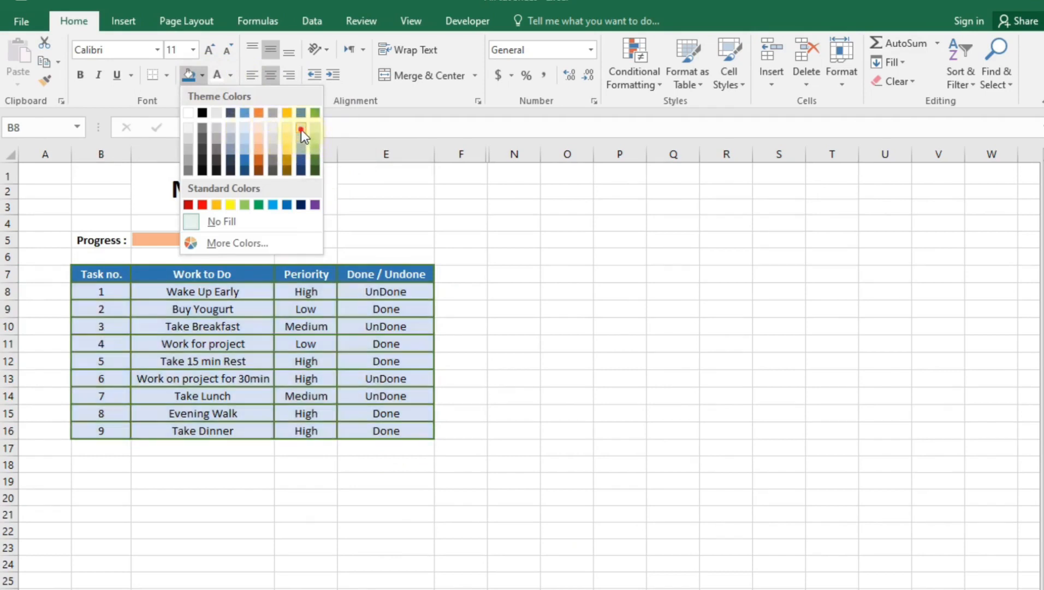
click(302, 130)
click(362, 496)
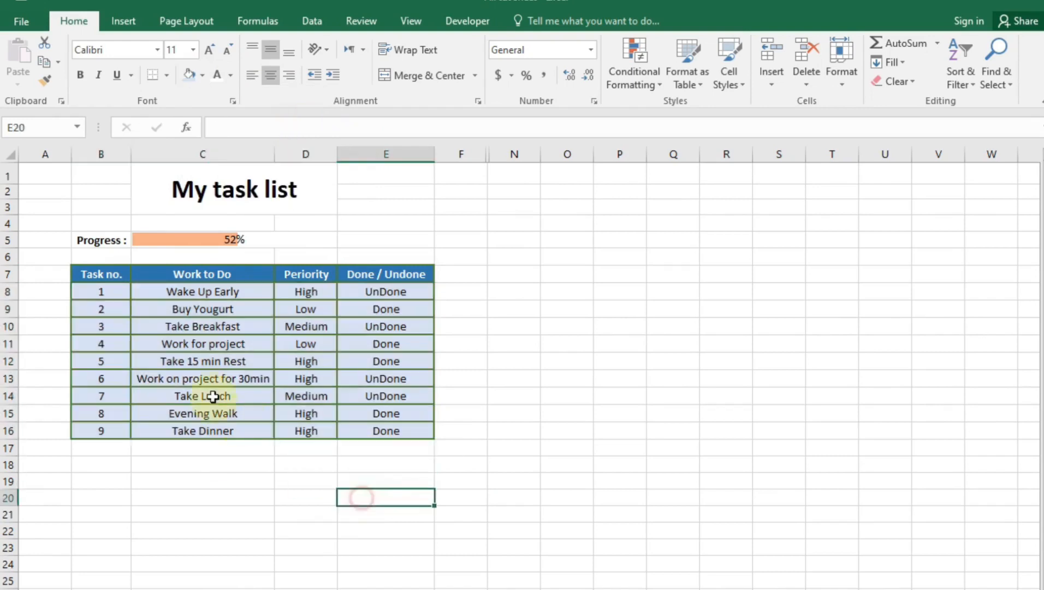
click(291, 293)
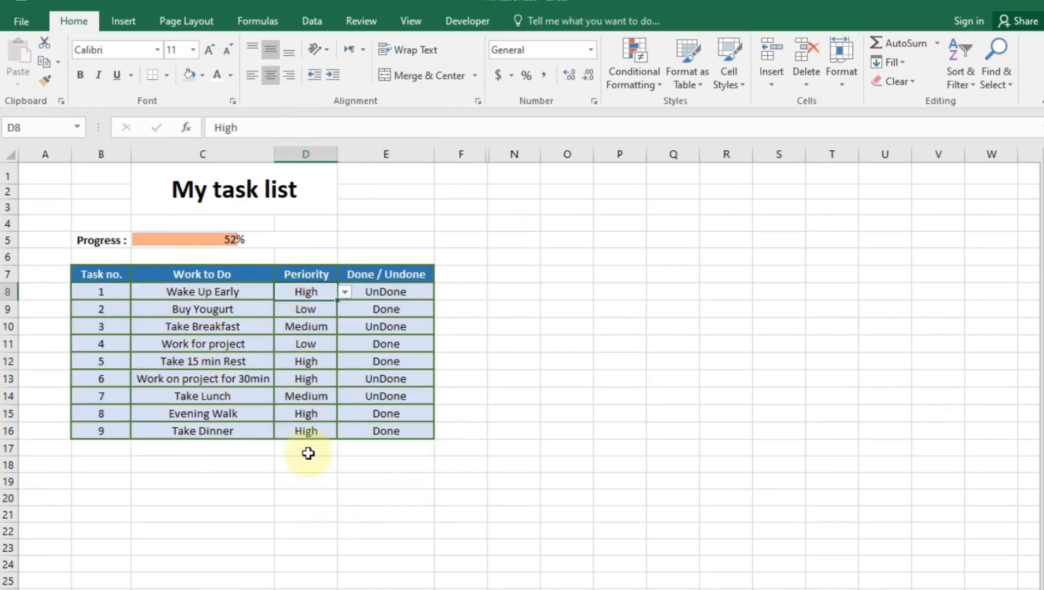
click(239, 310)
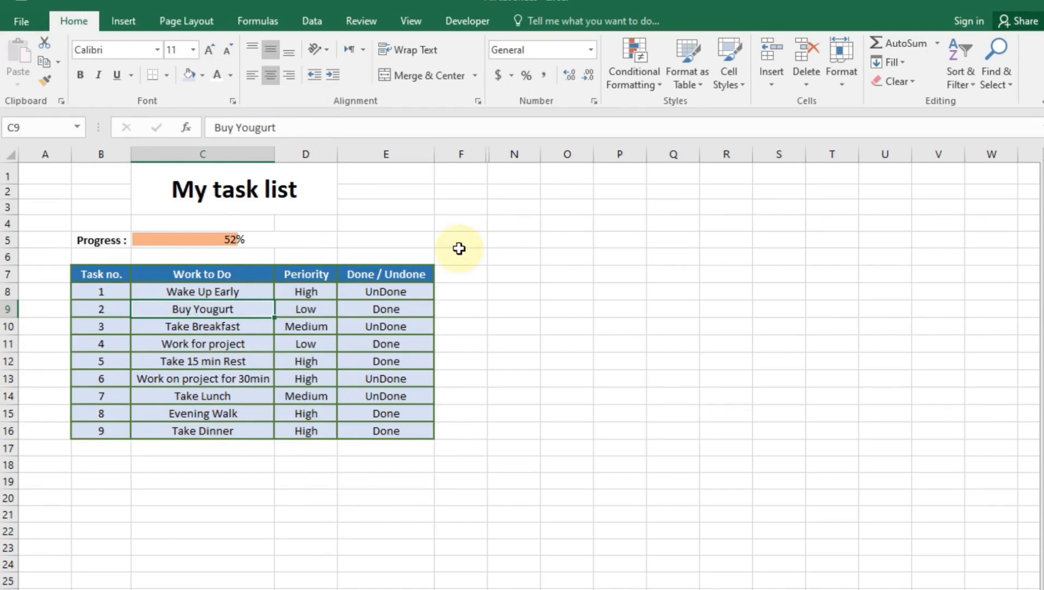